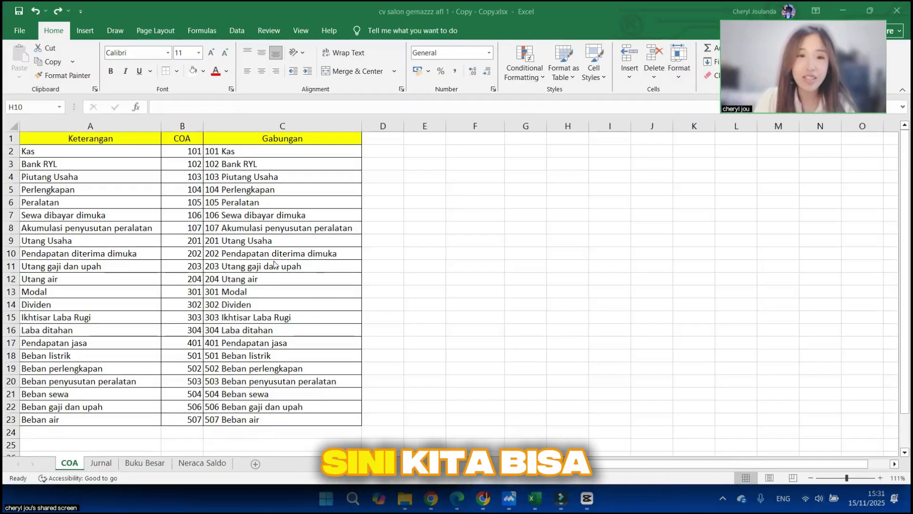
Step: Look through the Jurnal, Buku Besar and Neraca Saldo sheets of the workbook
{"action": "left_click", "coordinate": [102, 463]}
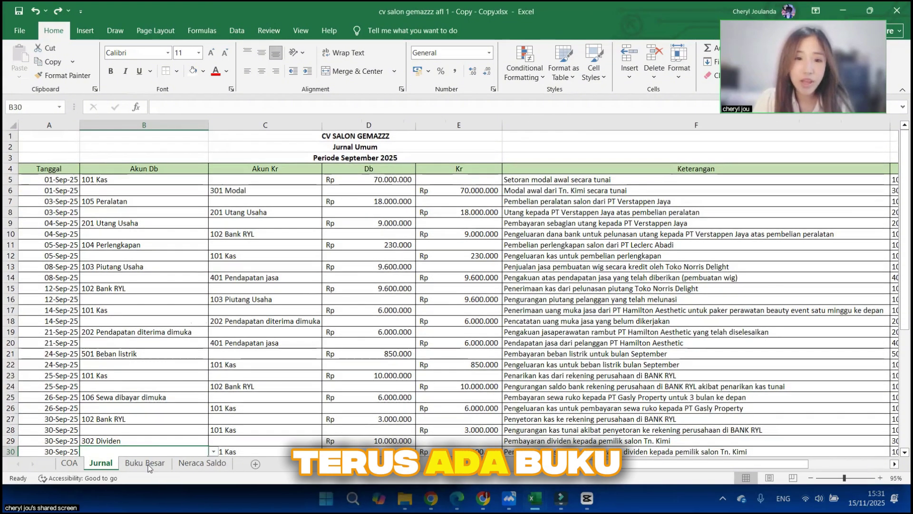
{"action": "left_click", "coordinate": [149, 464]}
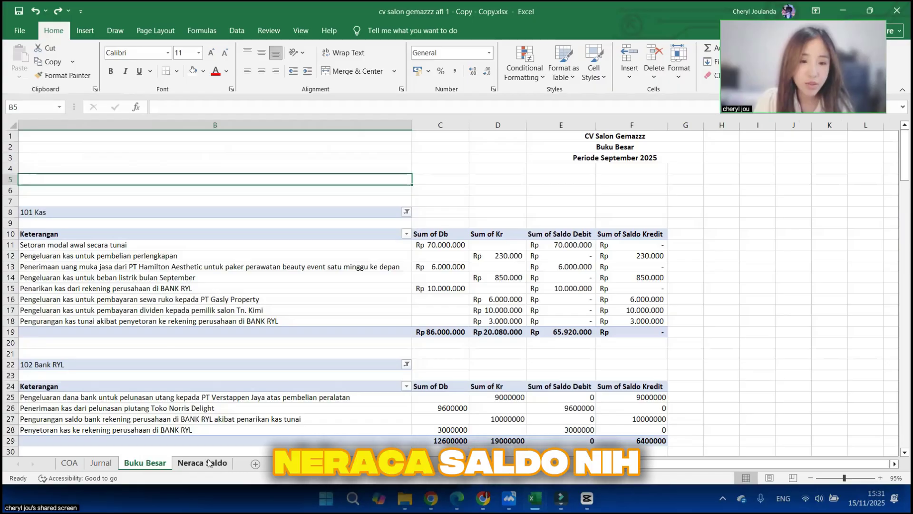
{"action": "left_click", "coordinate": [206, 464]}
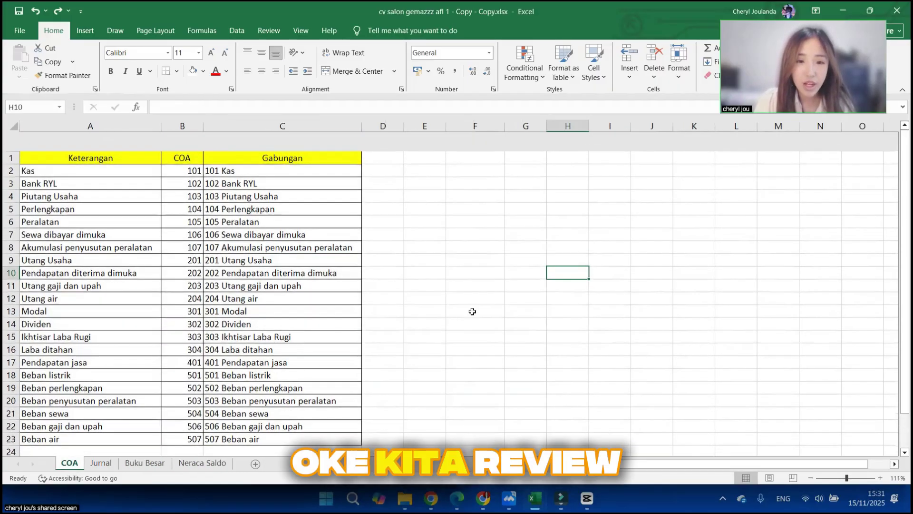
Step: Review the account list on the COA sheet, checking the Keterangan and Gabungan columns and the formulas that combine them
{"action": "scroll", "coordinate": [521, 243], "scroll_direction": "down", "scroll_amount": 1}
{"action": "scroll", "coordinate": [521, 242], "scroll_direction": "up", "scroll_amount": 1}
{"action": "left_click", "coordinate": [235, 264]}
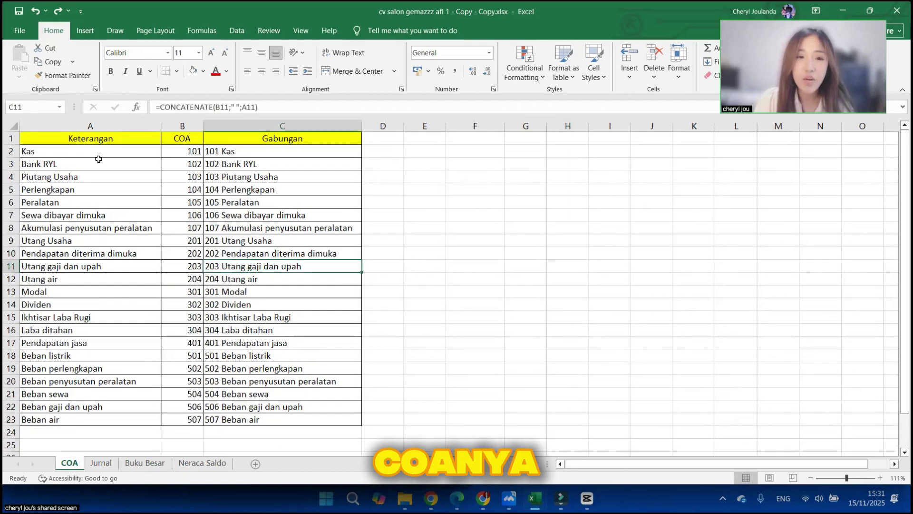
{"action": "left_click", "coordinate": [107, 139]}
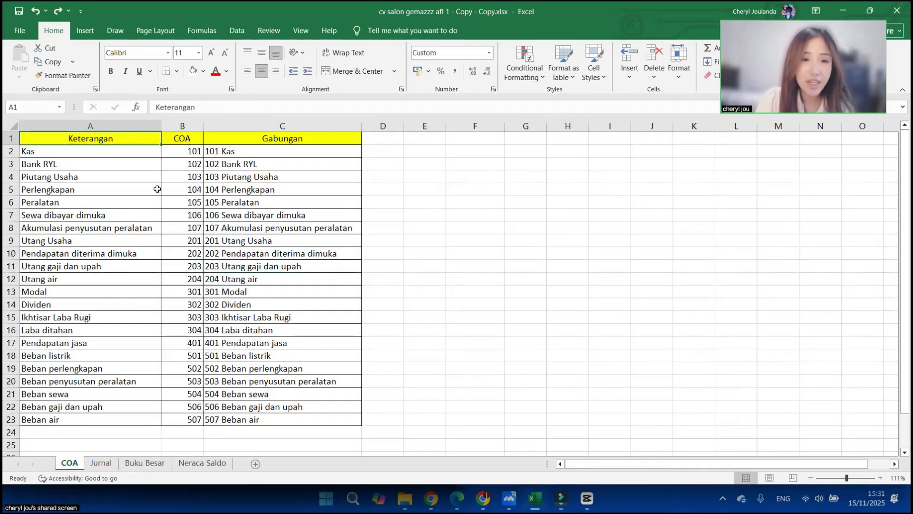
{"action": "left_click", "coordinate": [172, 241]}
{"action": "left_click", "coordinate": [251, 194]}
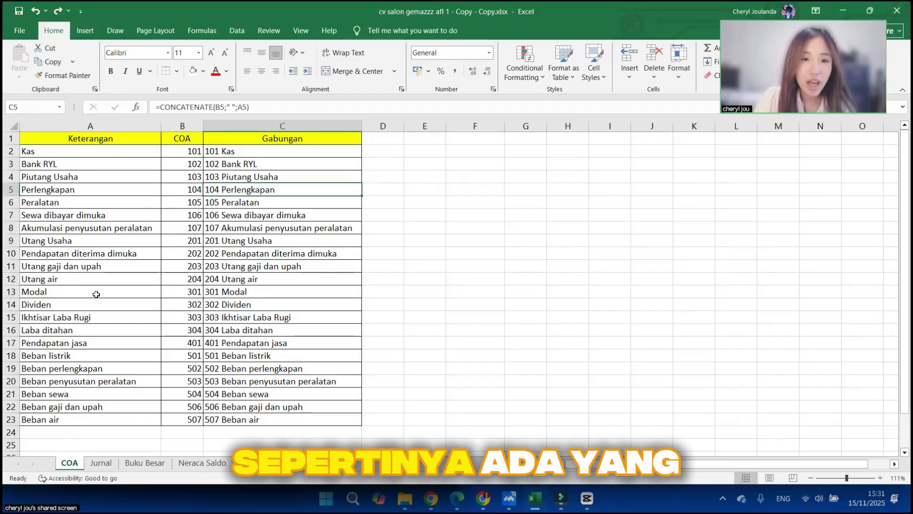
{"action": "left_click", "coordinate": [67, 314]}
{"action": "left_click", "coordinate": [140, 237]}
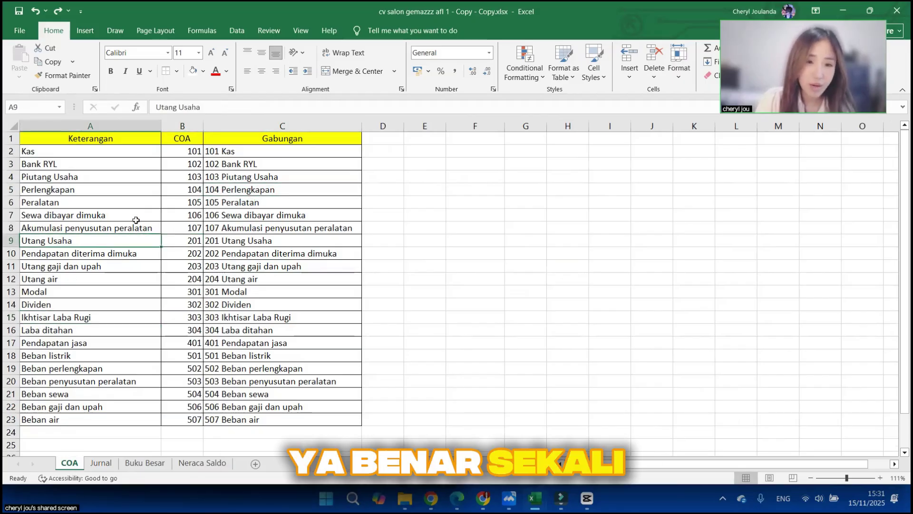
Step: Examine the Akumulasi penyusutan peralatan, Ikhtisar Laba Rugi and Beban penyusutan peralatan accounts and their combined names on the COA sheet
{"action": "left_click", "coordinate": [139, 230]}
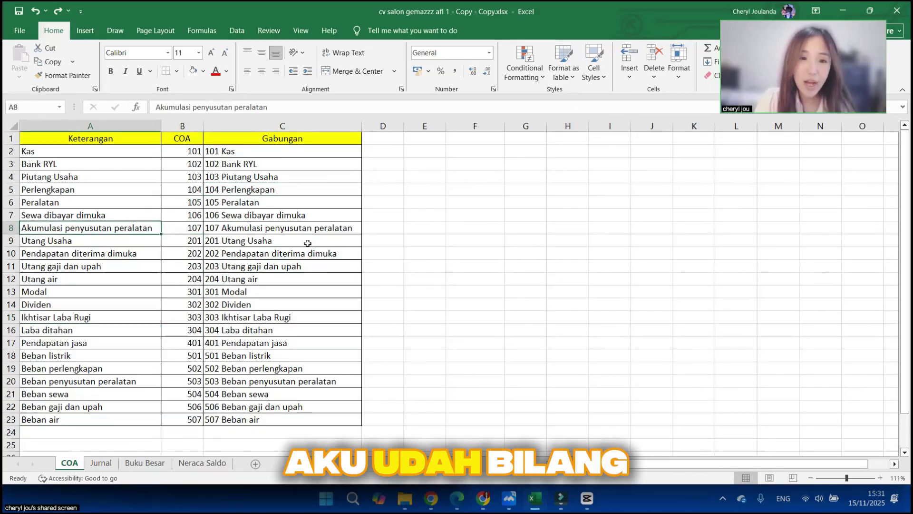
{"action": "left_click", "coordinate": [288, 229]}
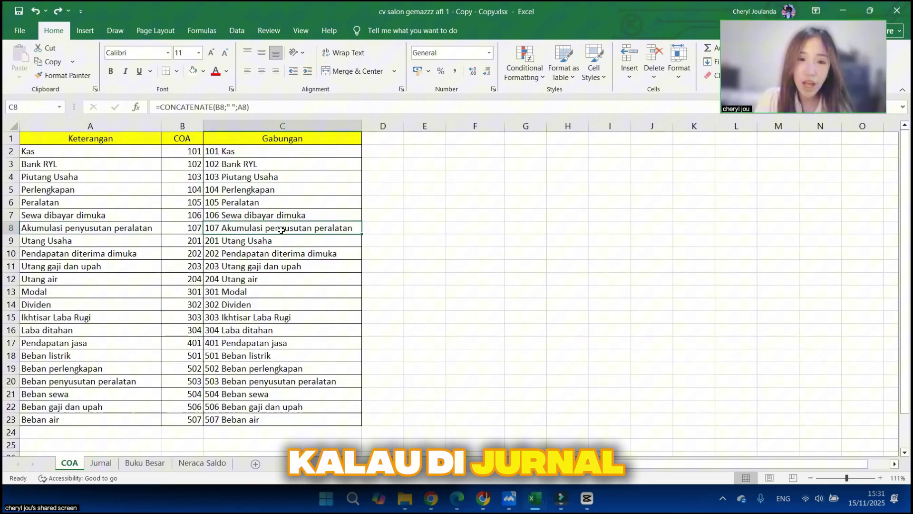
{"action": "left_click", "coordinate": [152, 232]}
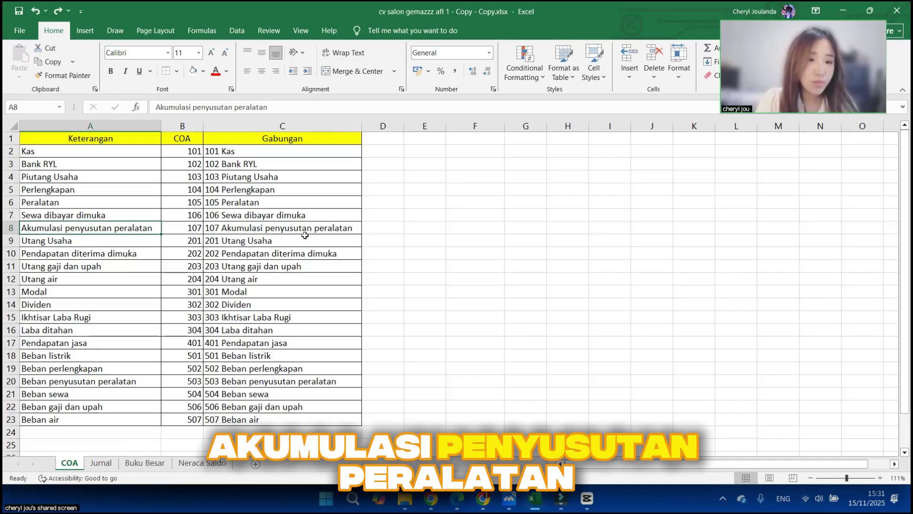
{"action": "left_click", "coordinate": [332, 228]}
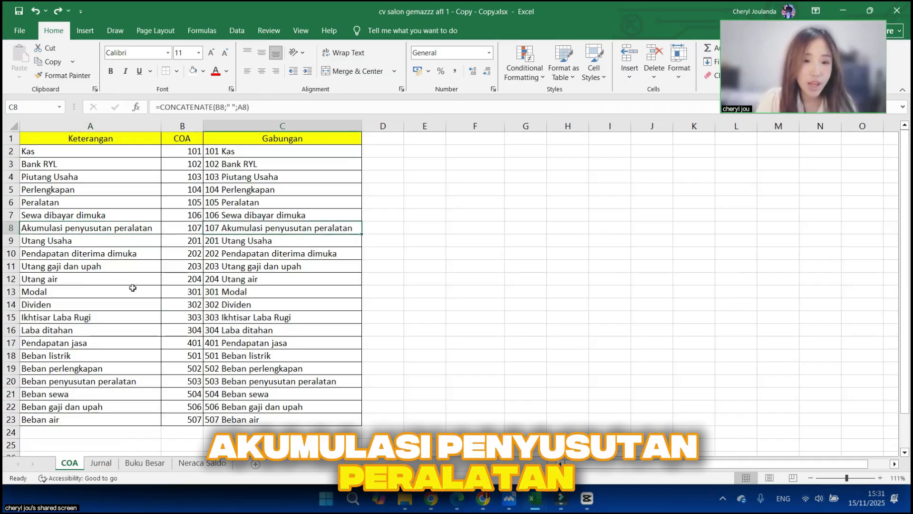
{"action": "left_click", "coordinate": [91, 318]}
{"action": "left_click", "coordinate": [293, 319]}
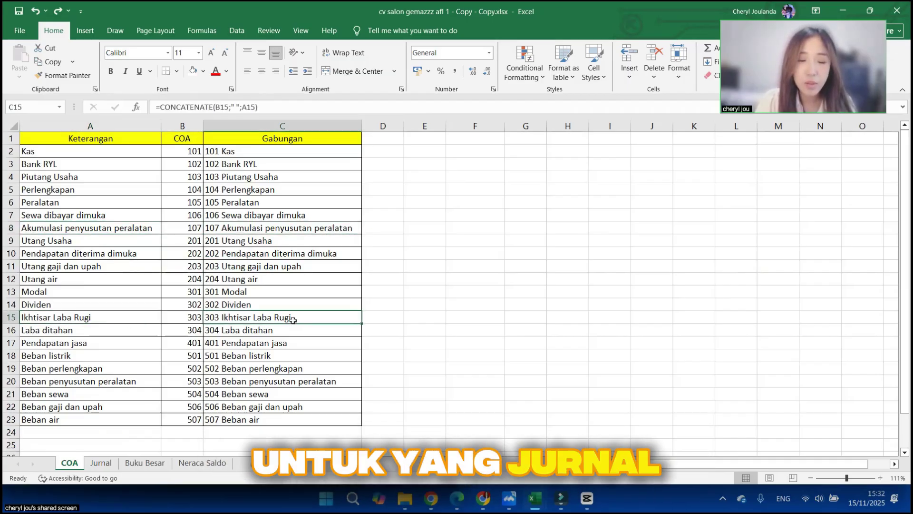
{"action": "left_click", "coordinate": [524, 353]}
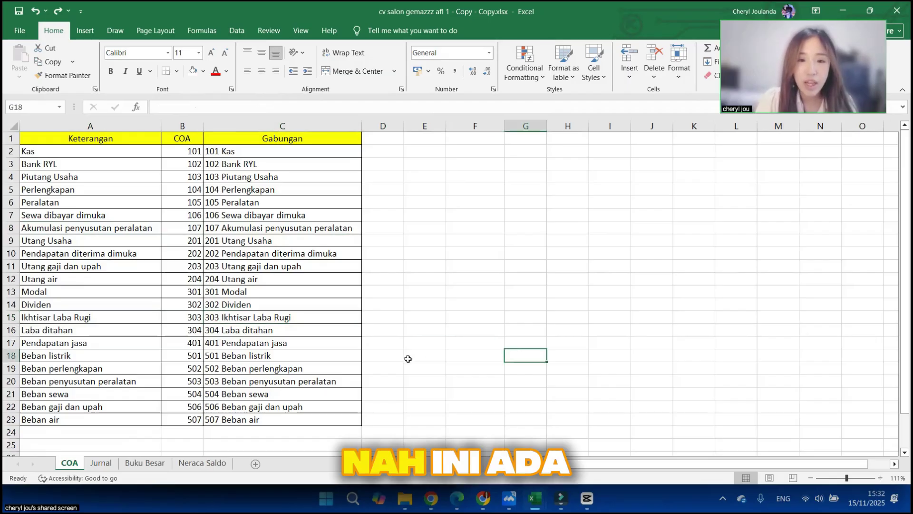
{"action": "left_click", "coordinate": [275, 380]}
{"action": "left_click", "coordinate": [124, 381]}
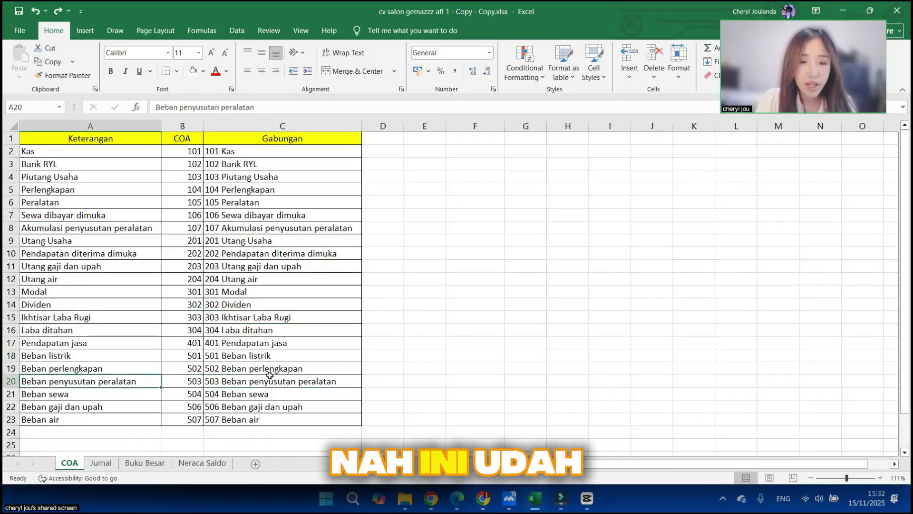
{"action": "left_click", "coordinate": [314, 379]}
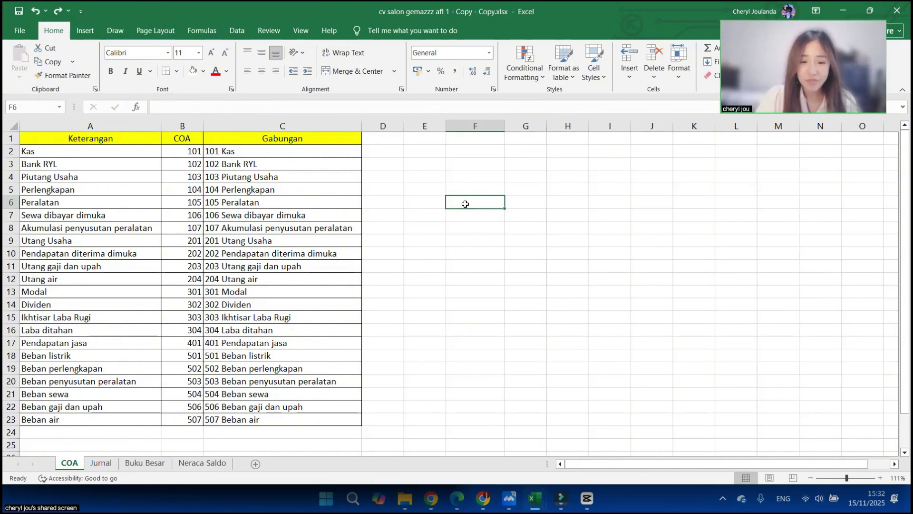
Step: Enter a sample account beside the COA table, with Kas in F6 and code 101 in G6
{"action": "type", "text": "Kas"}
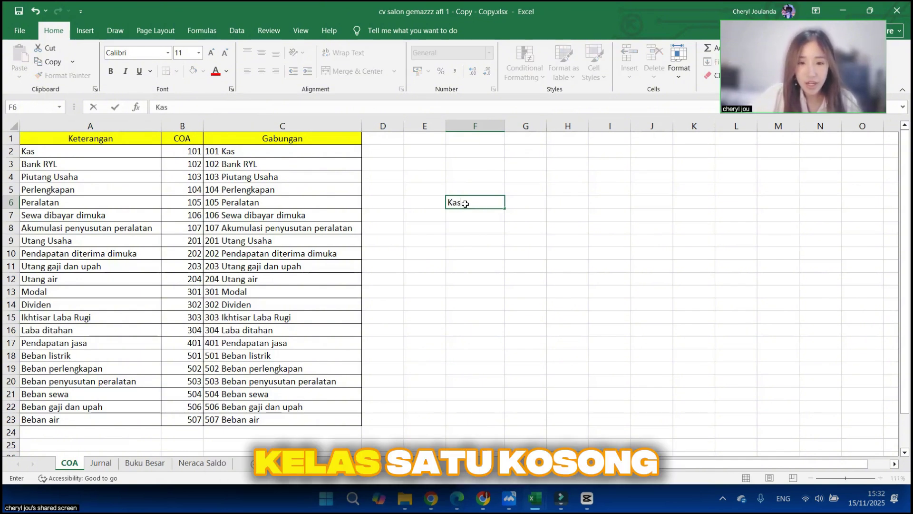
{"action": "key", "text": "Tab"}
{"action": "type", "text": "1"}
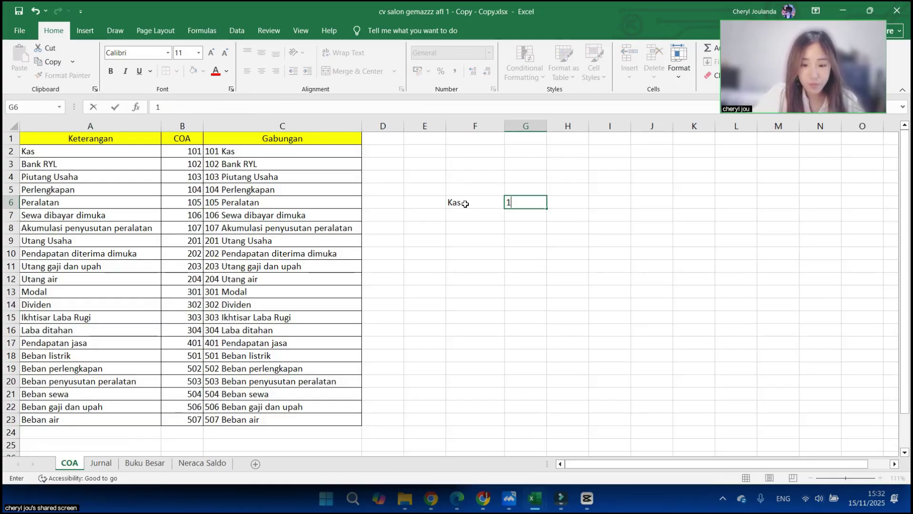
{"action": "key", "text": "Tab"}
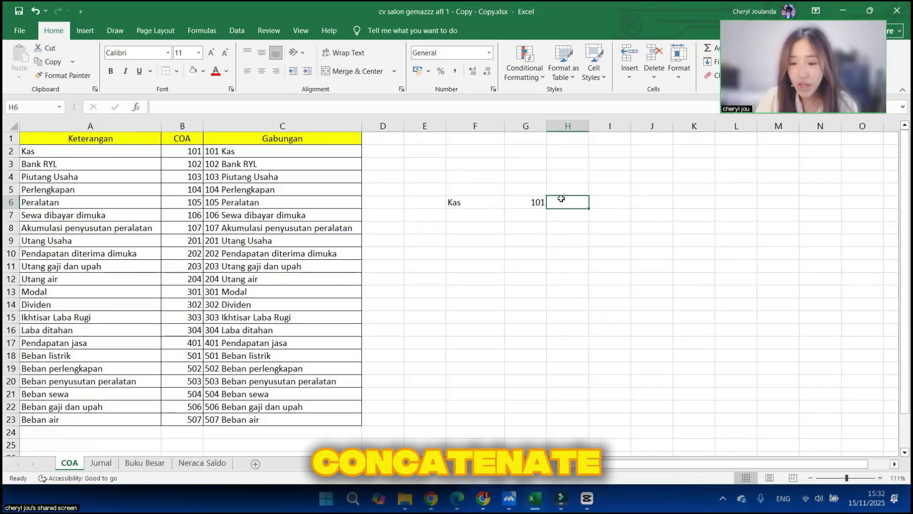
Step: In H6, join the code and account name, separated by a space, with the formula =CONCATENATE(G6;" ";F6)
{"action": "type", "text": "=c"}
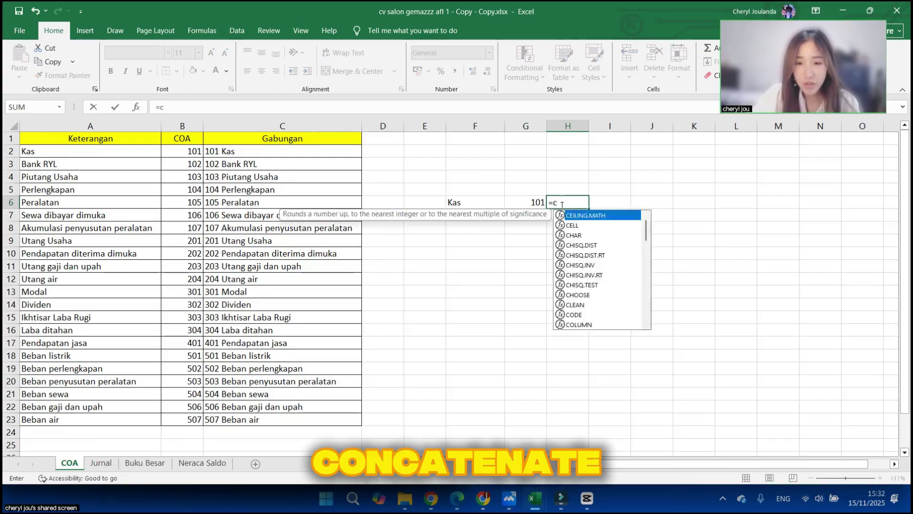
{"action": "type", "text": "oncatenate"}
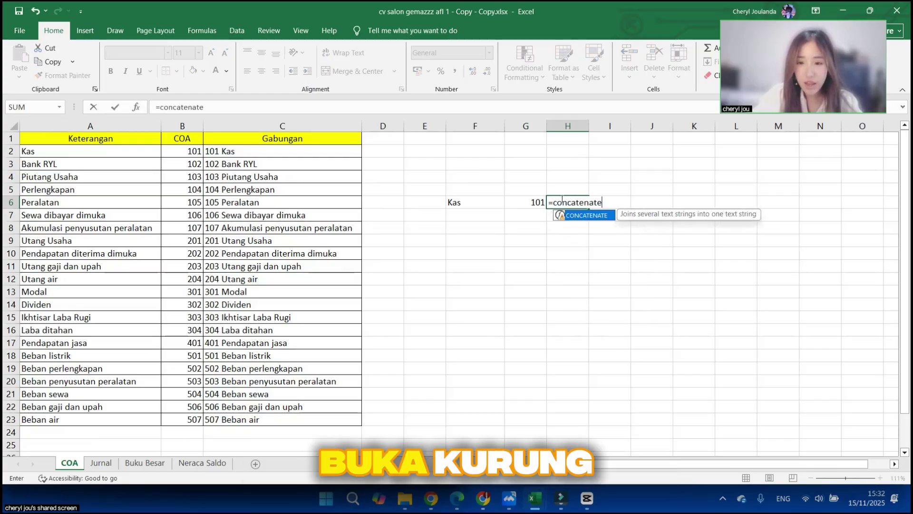
{"action": "type", "text": "("}
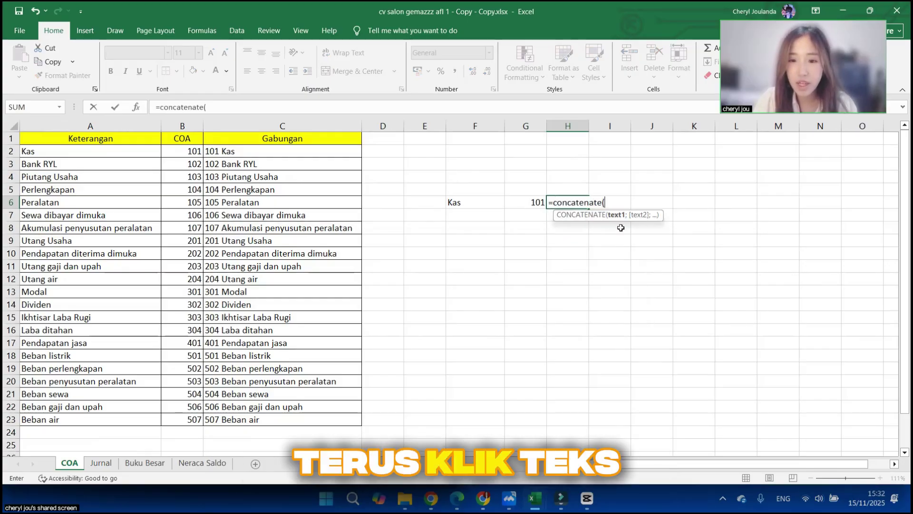
{"action": "left_click", "coordinate": [529, 201]}
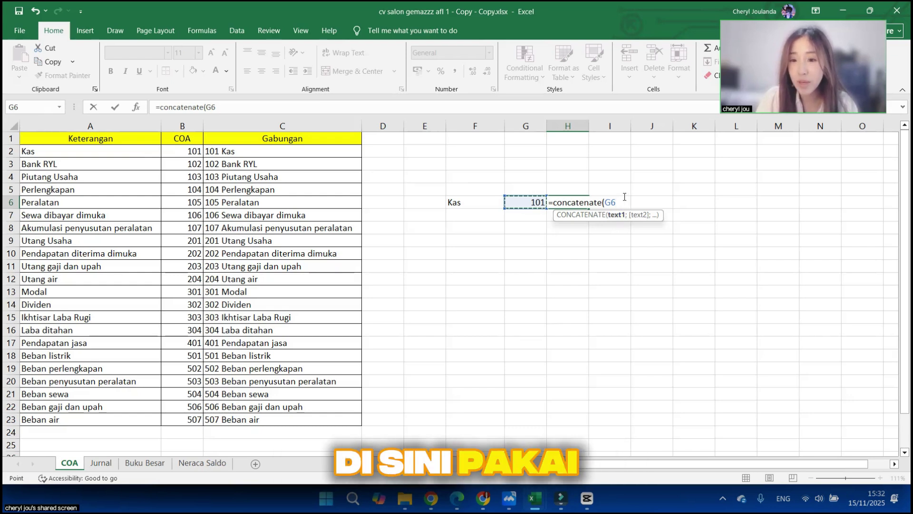
{"action": "type", "text": ";"}
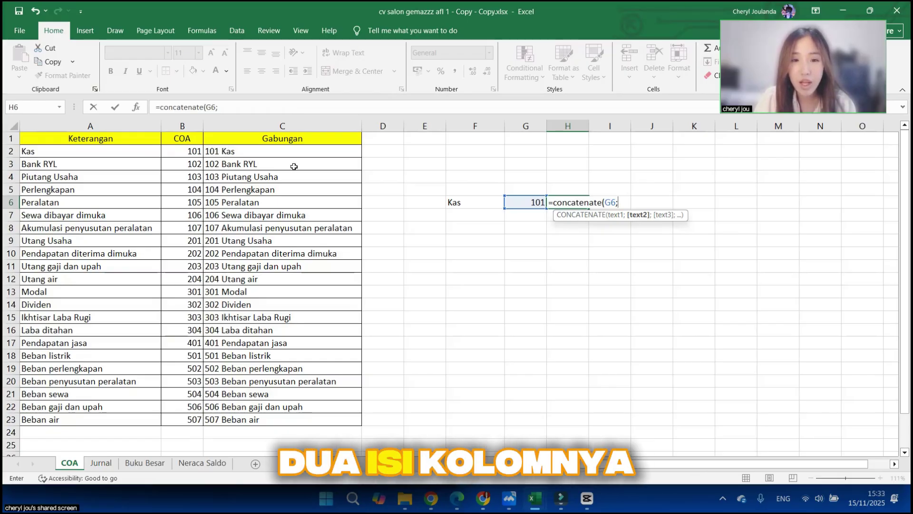
{"action": "type", "text": "\" \";"}
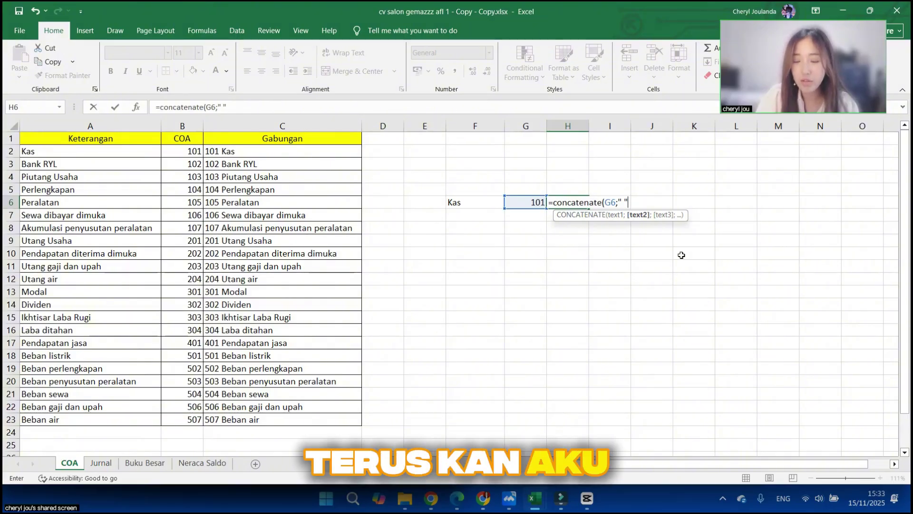
{"action": "left_click", "coordinate": [475, 203]}
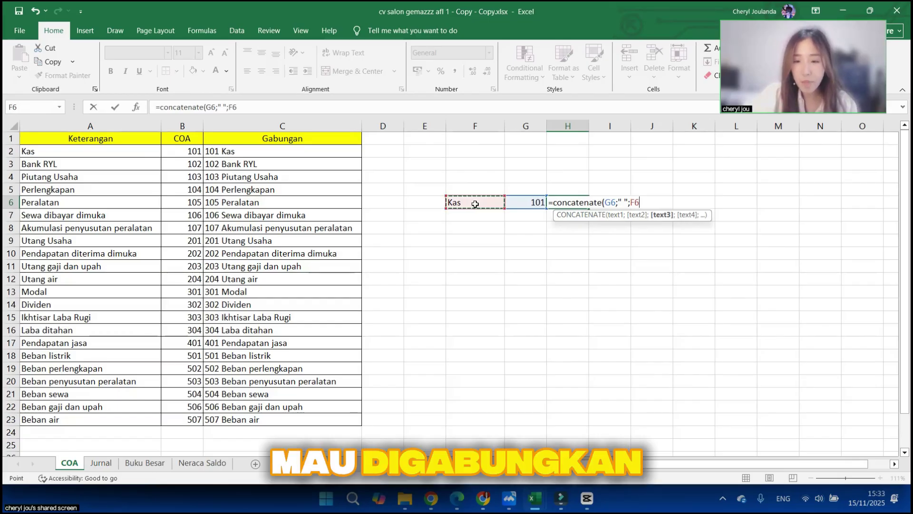
{"action": "type", "text": ")"}
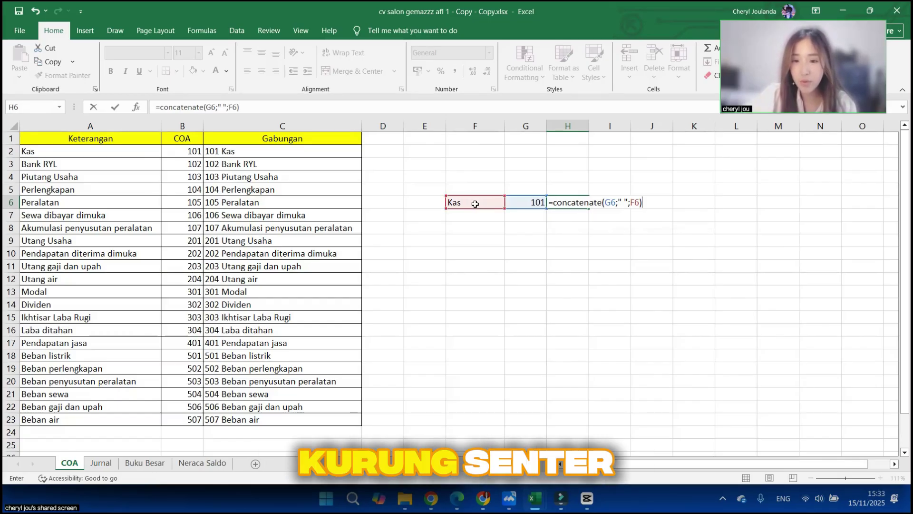
{"action": "key", "text": "Return"}
{"action": "left_click", "coordinate": [564, 203]}
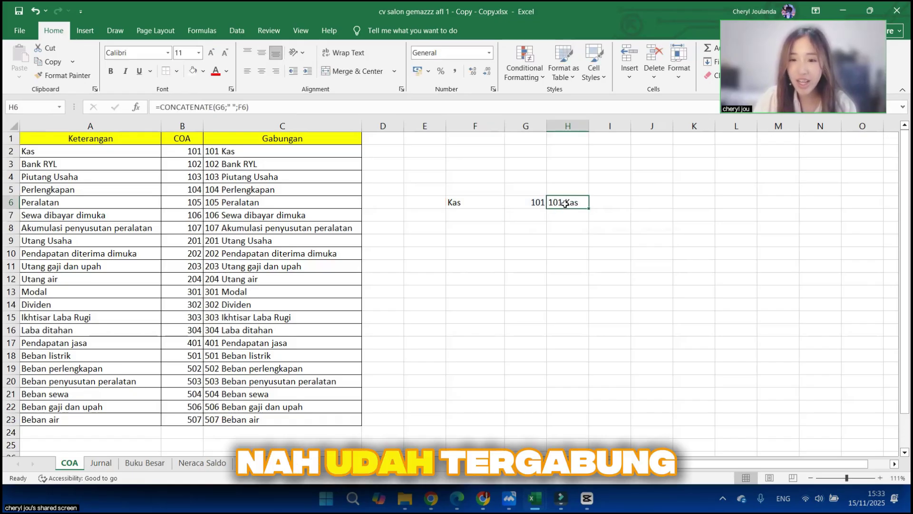
Step: Add a second sample account below the first, with Piutang in F7 and code 102 in G7
{"action": "left_click", "coordinate": [473, 214]}
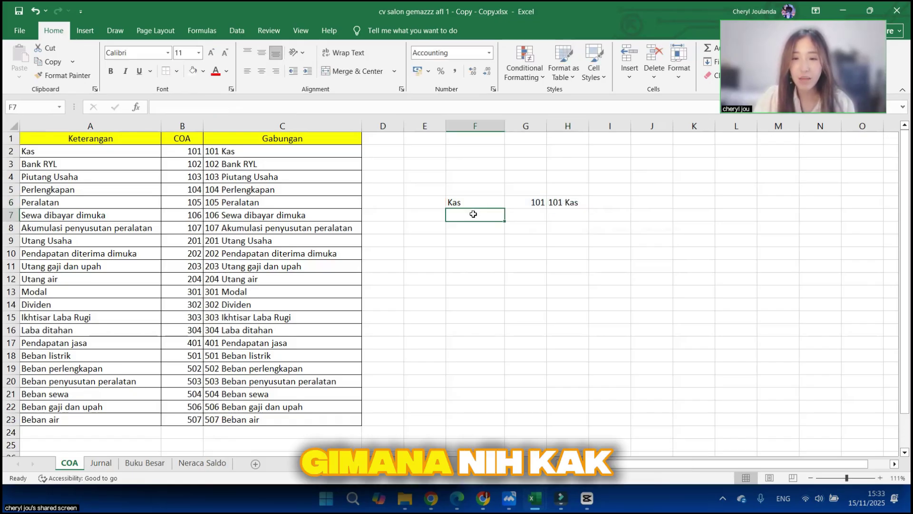
{"action": "type", "text": "P"}
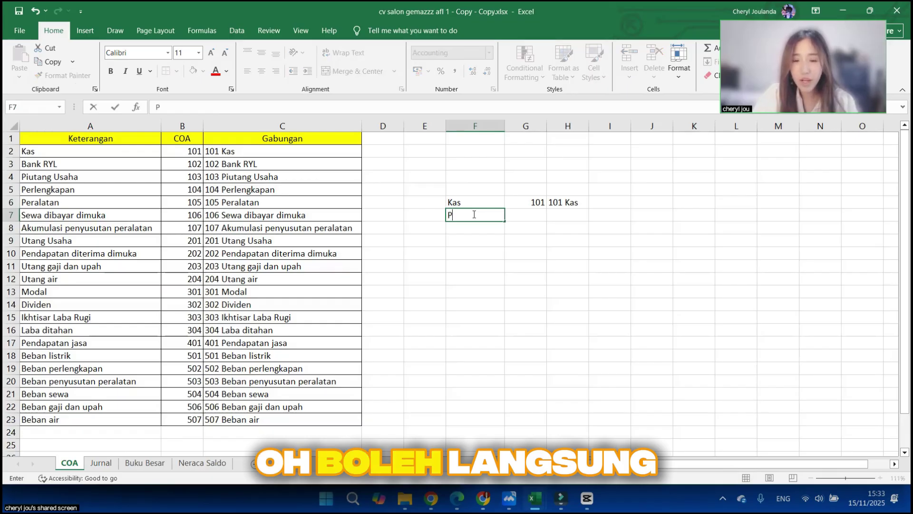
{"action": "type", "text": "iutang"}
{"action": "key", "text": "Tab"}
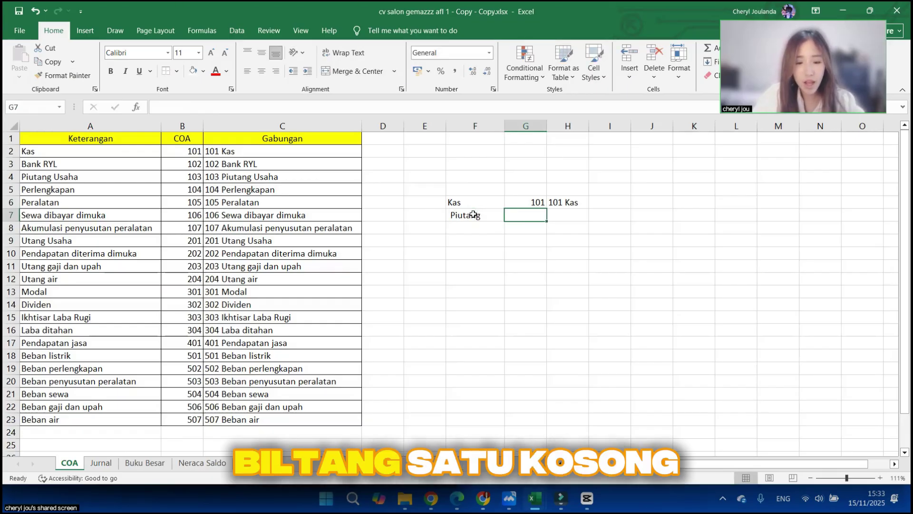
{"action": "type", "text": "102"}
{"action": "key", "text": "Return"}
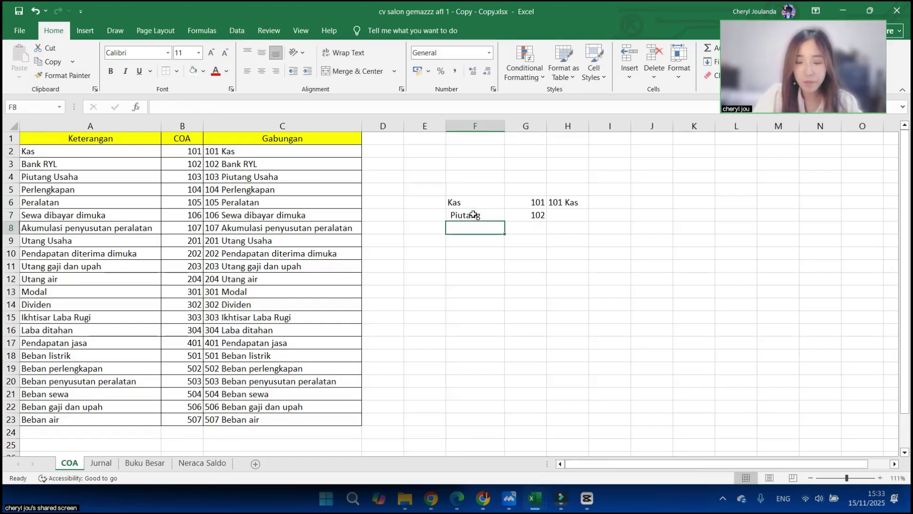
Step: Fill the CONCATENATE formula from H6 down to H7 for the Piutang row
{"action": "left_click", "coordinate": [574, 206]}
{"action": "left_click", "coordinate": [569, 219]}
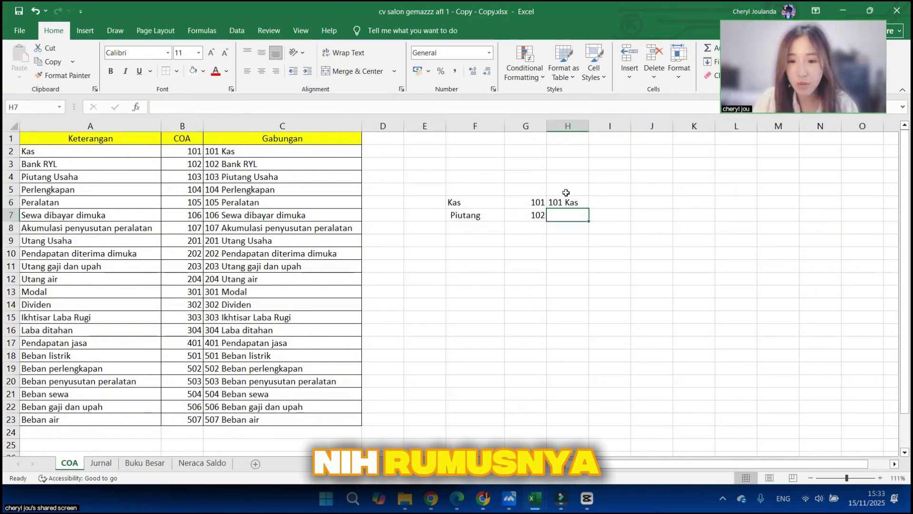
{"action": "left_click", "coordinate": [568, 202]}
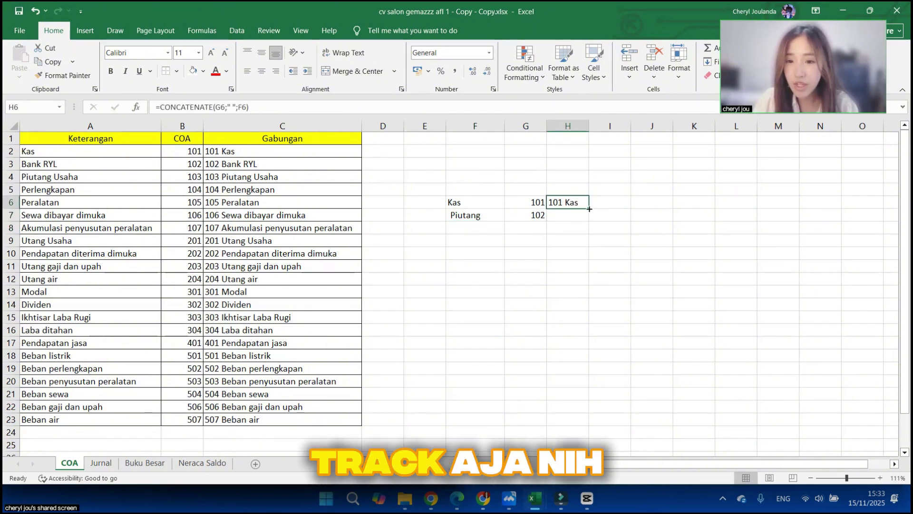
{"action": "left_click_drag", "start_coordinate": [589, 209], "coordinate": [590, 221]}
{"action": "left_click", "coordinate": [694, 189]}
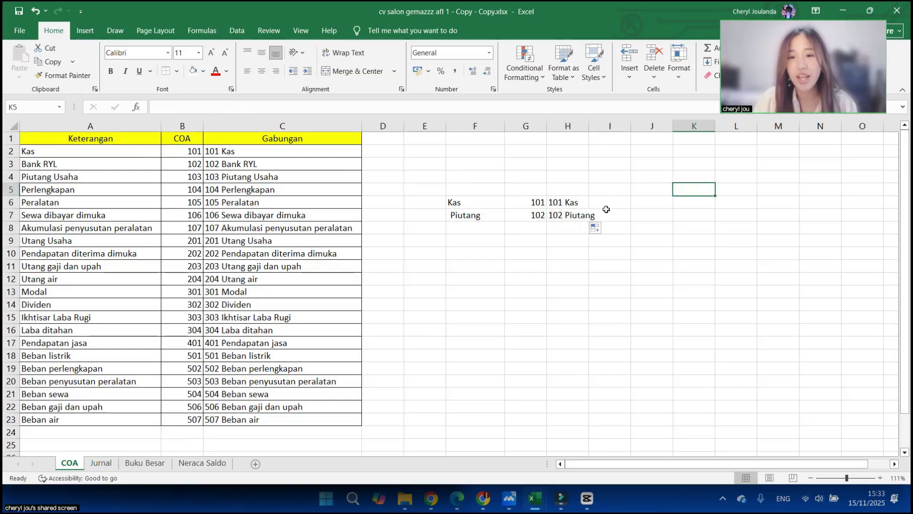
{"action": "left_click", "coordinate": [576, 203]}
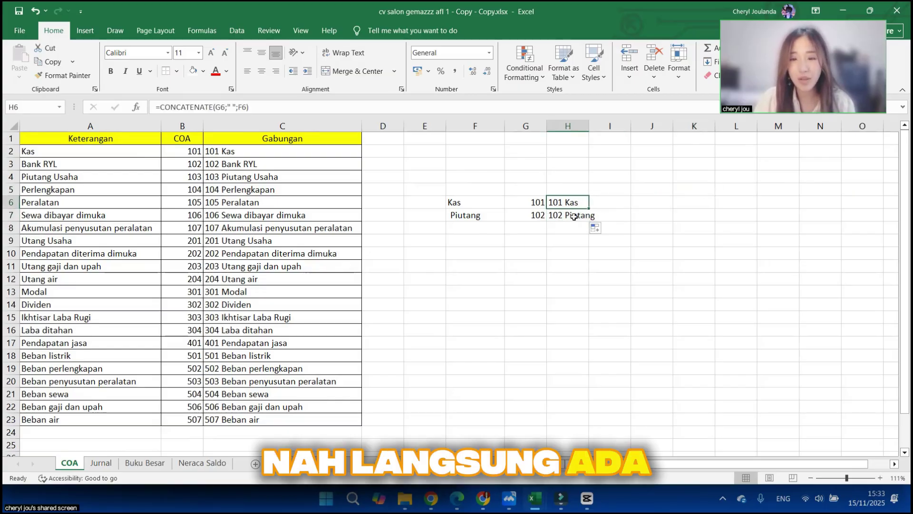
Step: Compare the joined results in H6 and H7 with the sample account names they come from in F6 and F7
{"action": "left_click", "coordinate": [574, 216]}
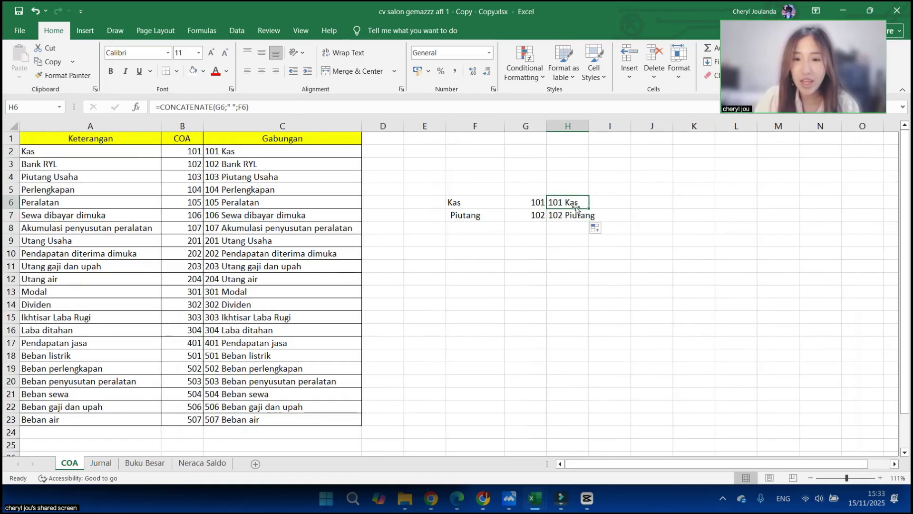
{"action": "left_click", "coordinate": [471, 202]}
{"action": "left_click", "coordinate": [473, 216]}
{"action": "left_click", "coordinate": [576, 216]}
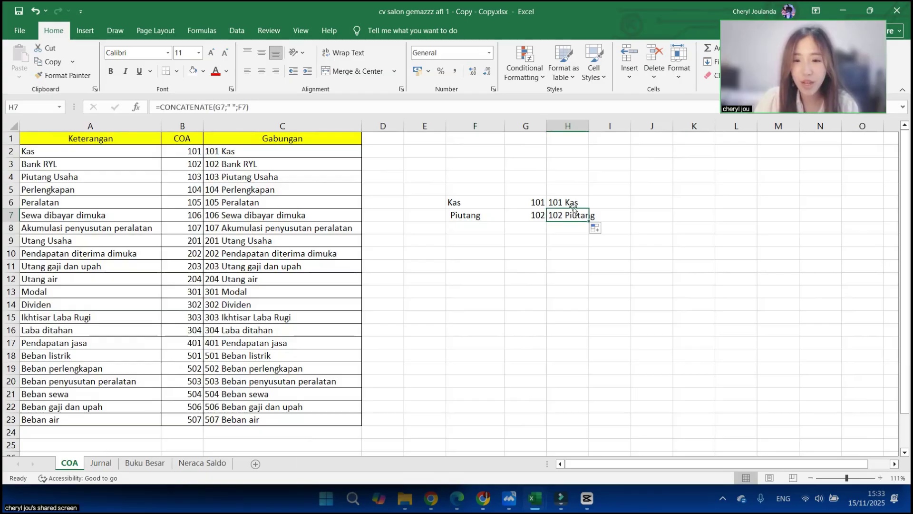
{"action": "left_click", "coordinate": [569, 203]}
{"action": "left_click", "coordinate": [481, 205]}
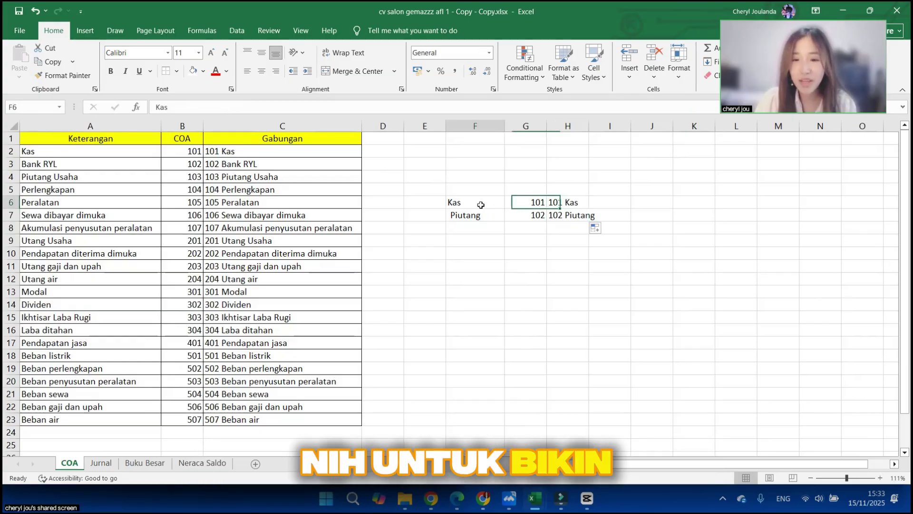
{"action": "left_click", "coordinate": [480, 223]}
{"action": "left_click", "coordinate": [572, 216]}
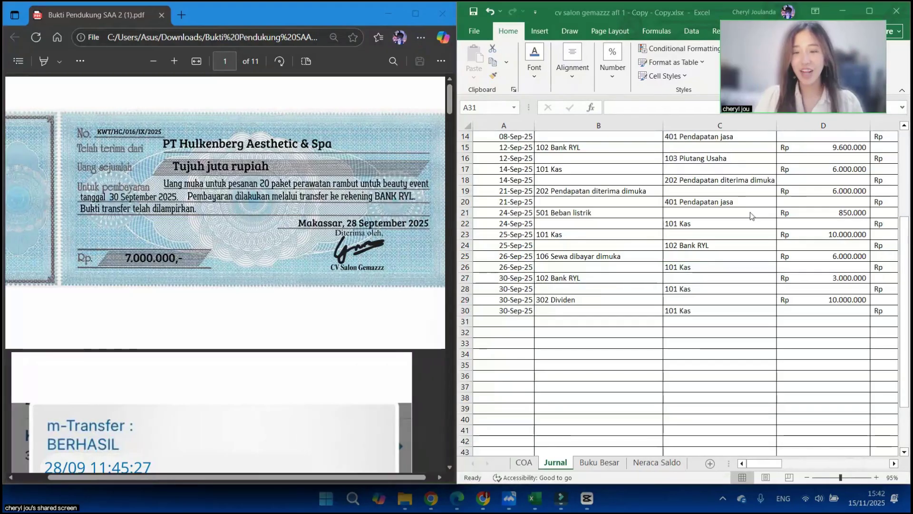
Step: Review the September 2025 entries already recorded on the Jurnal sheet, from the first row to the last
{"action": "scroll", "coordinate": [750, 212], "scroll_direction": "up", "scroll_amount": 3}
{"action": "scroll", "coordinate": [749, 212], "scroll_direction": "up", "scroll_amount": 2}
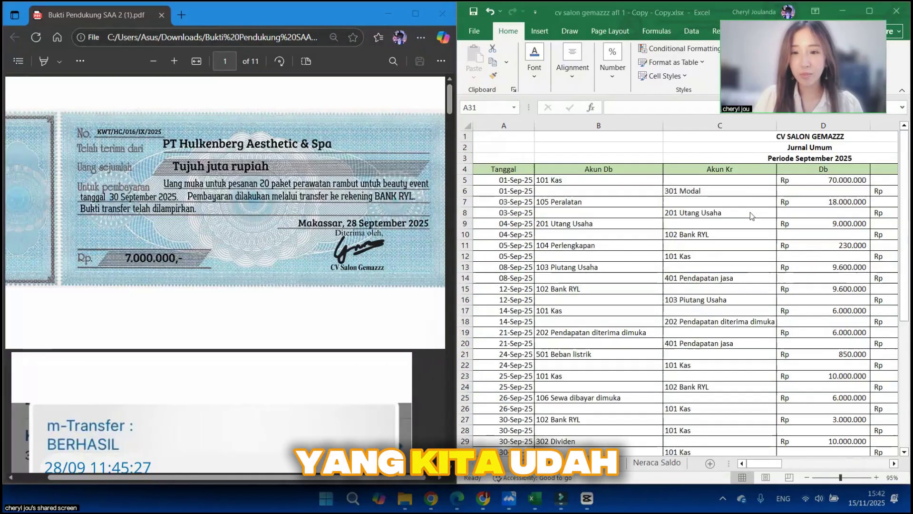
{"action": "scroll", "coordinate": [570, 217], "scroll_direction": "down", "scroll_amount": 6}
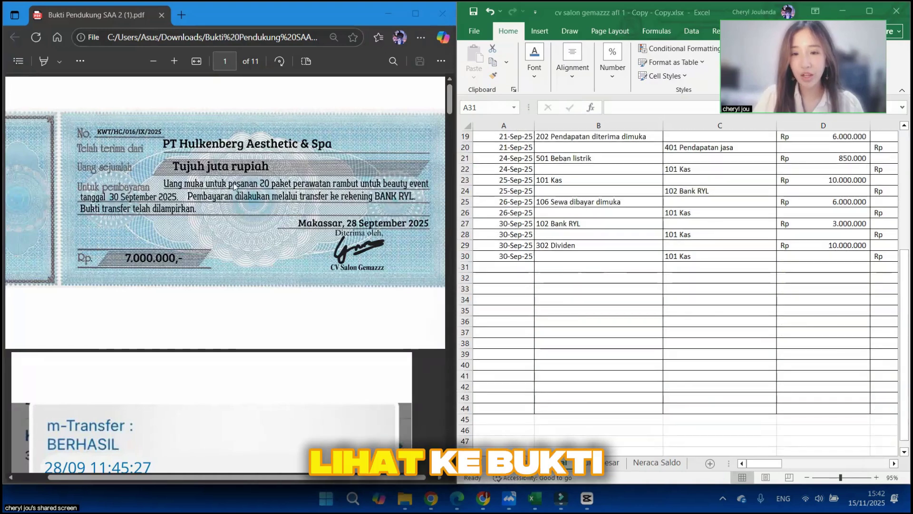
Step: Examine the PT Hulkenberg Aesthetic & Spa receipt and its m-Transfer proof in the PDF, checking date, amount, purpose and signature
{"action": "left_click", "coordinate": [335, 151]}
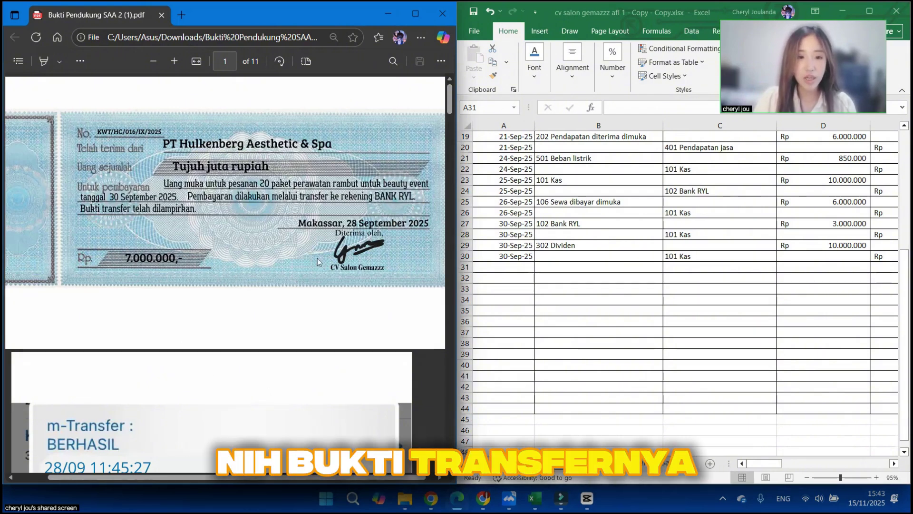
{"action": "scroll", "coordinate": [372, 318], "scroll_direction": "down", "scroll_amount": 2}
{"action": "scroll", "coordinate": [374, 317], "scroll_direction": "down", "scroll_amount": 5}
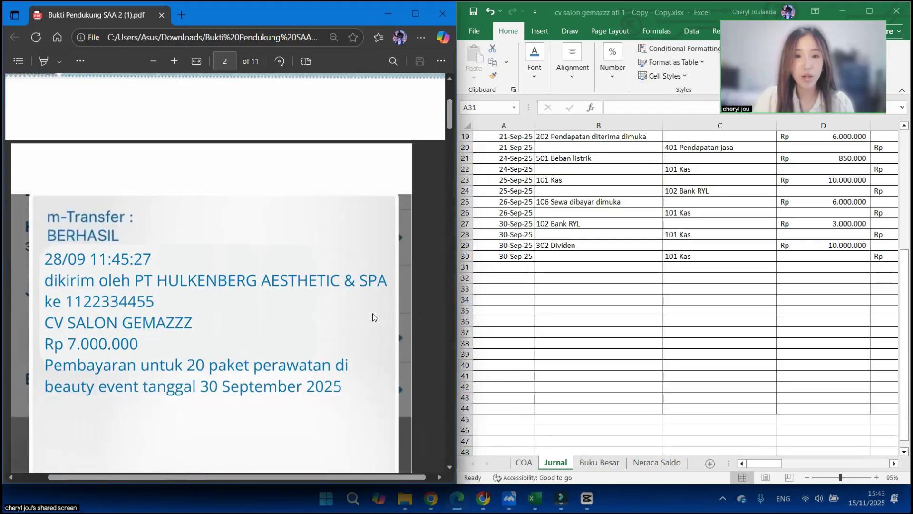
{"action": "scroll", "coordinate": [374, 317], "scroll_direction": "down", "scroll_amount": 1, "text": "ctrl"}
{"action": "scroll", "coordinate": [166, 192], "scroll_direction": "down", "scroll_amount": 1, "text": "ctrl"}
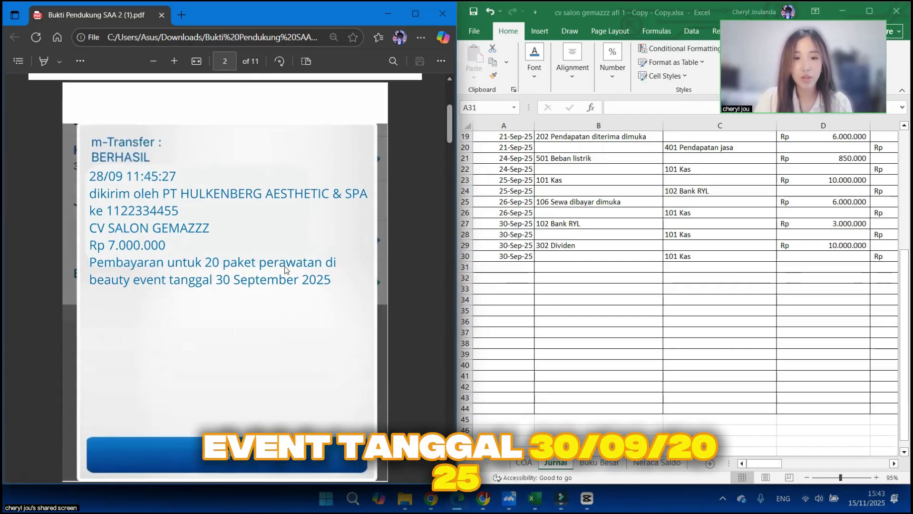
{"action": "scroll", "coordinate": [284, 268], "scroll_direction": "up", "scroll_amount": 3}
{"action": "scroll", "coordinate": [284, 270], "scroll_direction": "up", "scroll_amount": 2}
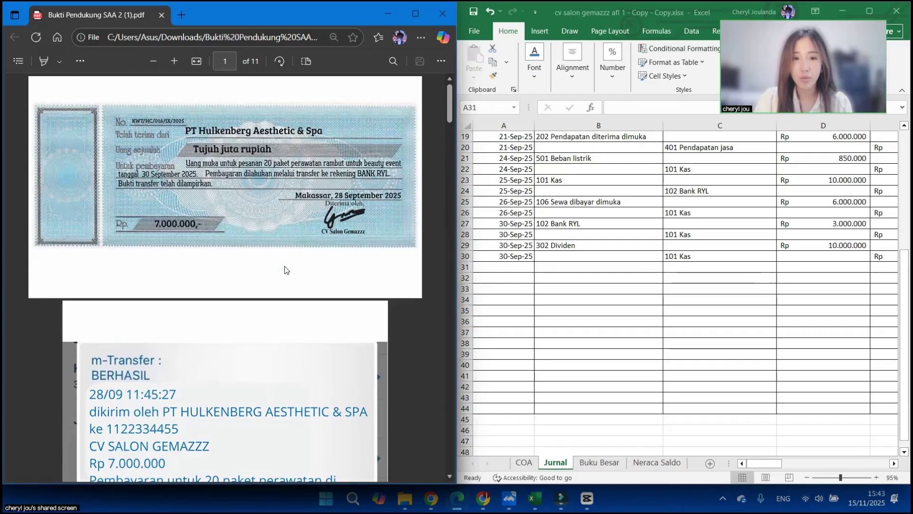
{"action": "scroll", "coordinate": [284, 266], "scroll_direction": "up", "scroll_amount": 1}
{"action": "scroll", "coordinate": [354, 235], "scroll_direction": "up", "scroll_amount": 1}
{"action": "scroll", "coordinate": [356, 237], "scroll_direction": "up", "scroll_amount": 4}
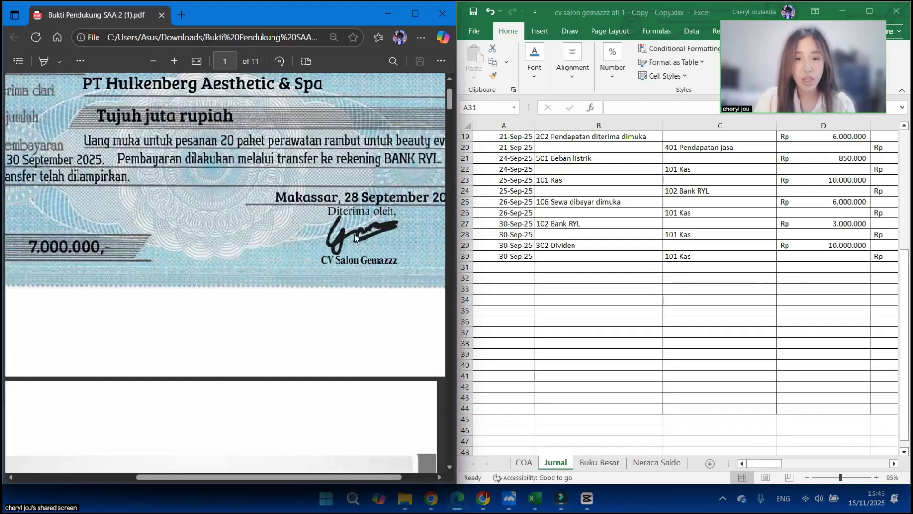
{"action": "scroll", "coordinate": [356, 234], "scroll_direction": "down", "scroll_amount": 2}
{"action": "scroll", "coordinate": [366, 221], "scroll_direction": "up", "scroll_amount": 1}
{"action": "scroll", "coordinate": [369, 219], "scroll_direction": "down", "scroll_amount": 1}
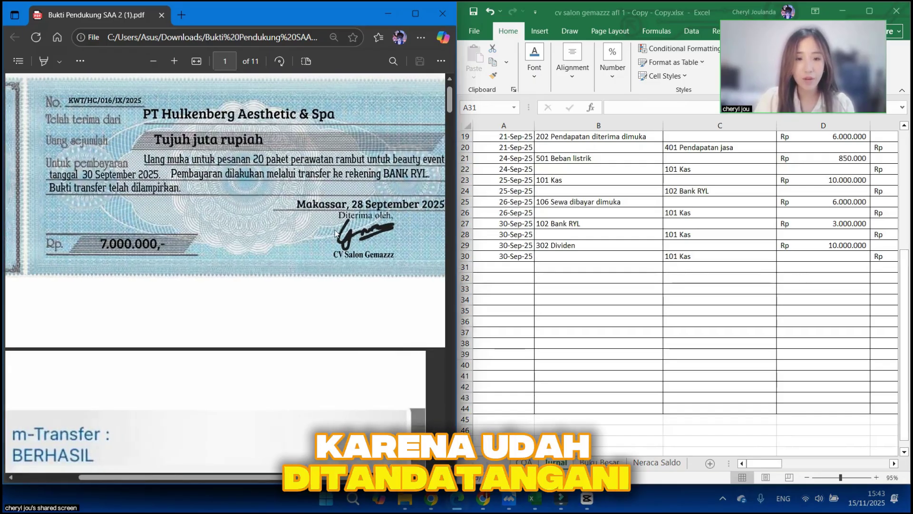
{"action": "scroll", "coordinate": [335, 233], "scroll_direction": "right", "scroll_amount": 2}
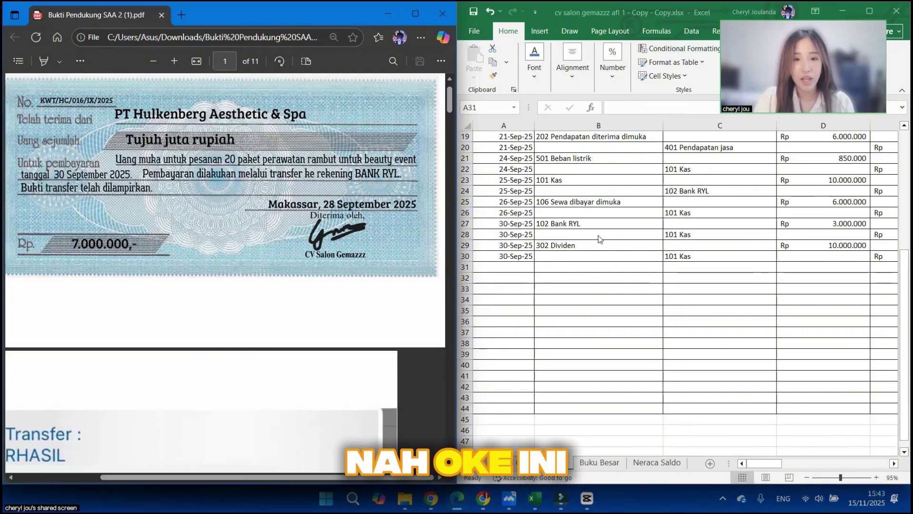
Step: Compare the receipt's date with the last dates in the journal to find where its entry belongs chronologically
{"action": "left_click", "coordinate": [516, 257]}
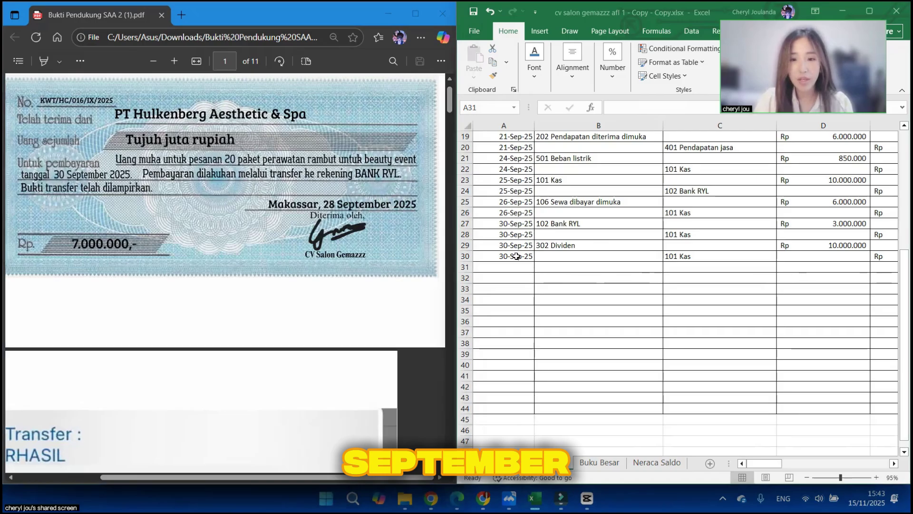
{"action": "left_click", "coordinate": [517, 257]}
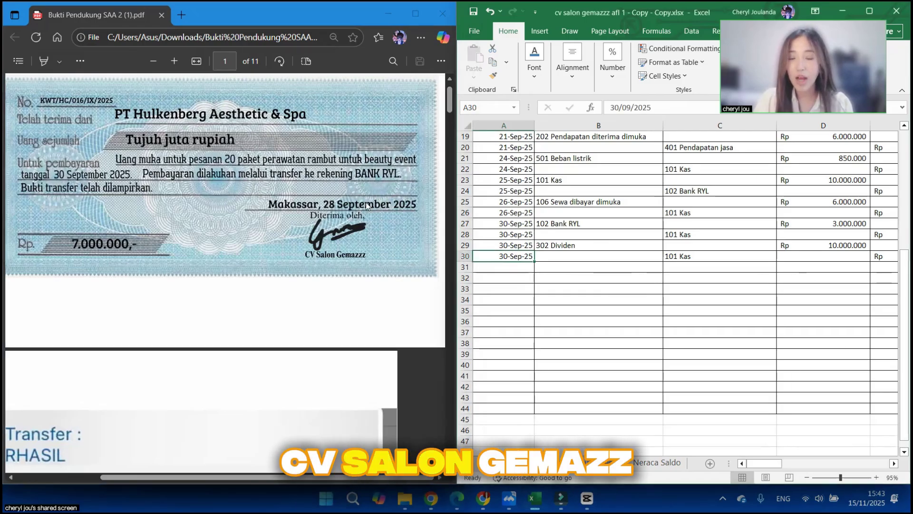
{"action": "scroll", "coordinate": [366, 206], "scroll_direction": "left", "scroll_amount": 3}
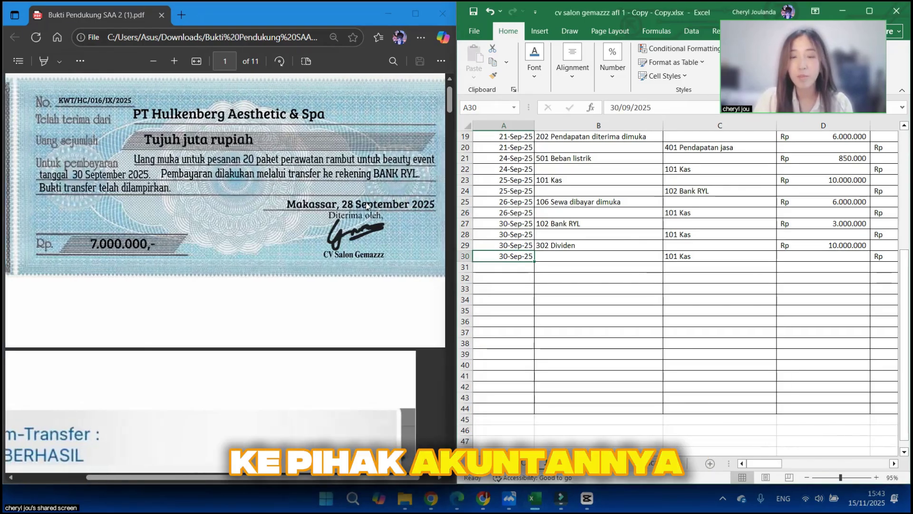
{"action": "scroll", "coordinate": [366, 205], "scroll_direction": "down", "scroll_amount": 2}
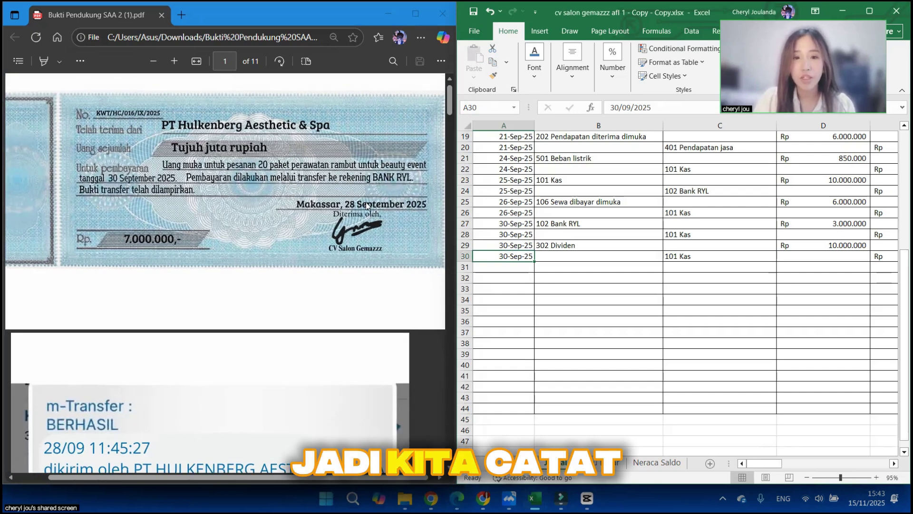
{"action": "scroll", "coordinate": [366, 205], "scroll_direction": "down", "scroll_amount": 1}
{"action": "key", "text": "Up"}
{"action": "key", "text": "Up"}
{"action": "key", "text": "Right"}
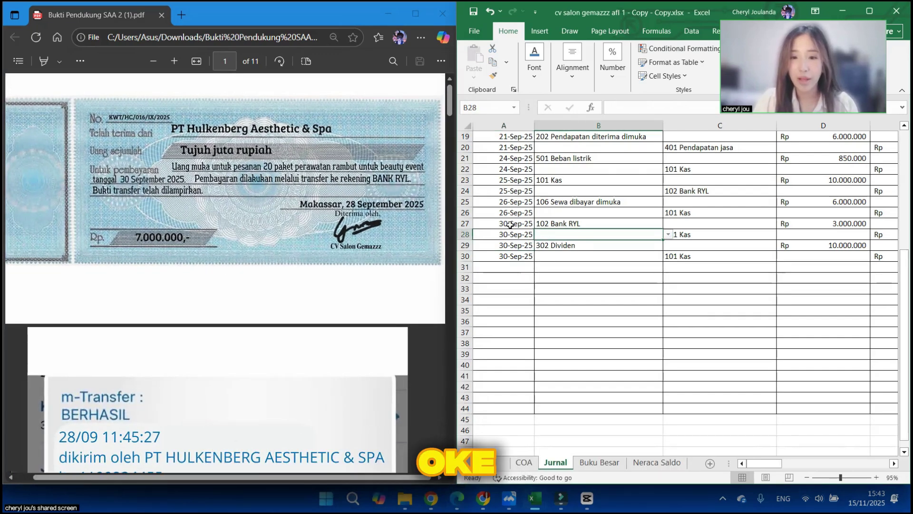
{"action": "left_click", "coordinate": [510, 225]}
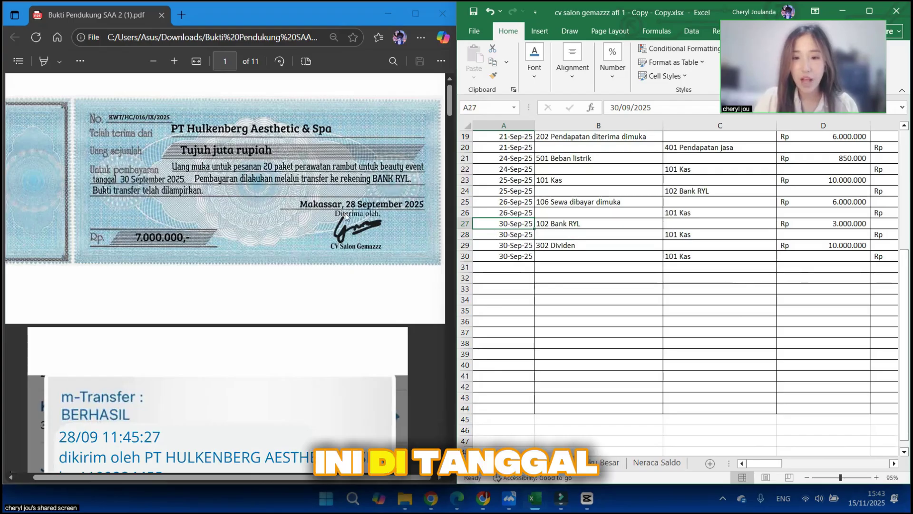
{"action": "left_click", "coordinate": [523, 212]}
Step: Insert two blank rows of cells at A27:G28 in the journal, above the first 30 September entry, shifting existing cells down
{"action": "left_click", "coordinate": [517, 227]}
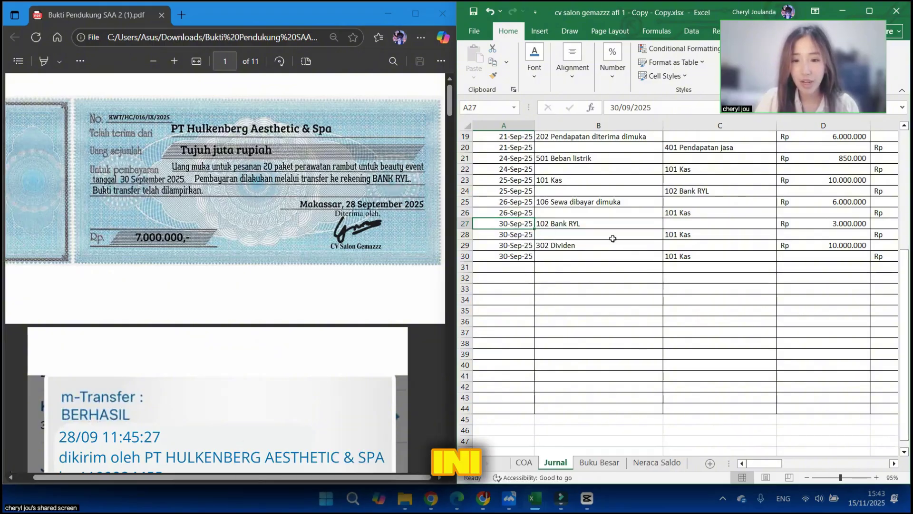
{"action": "left_click_drag", "start_coordinate": [613, 239], "coordinate": [529, 279]}
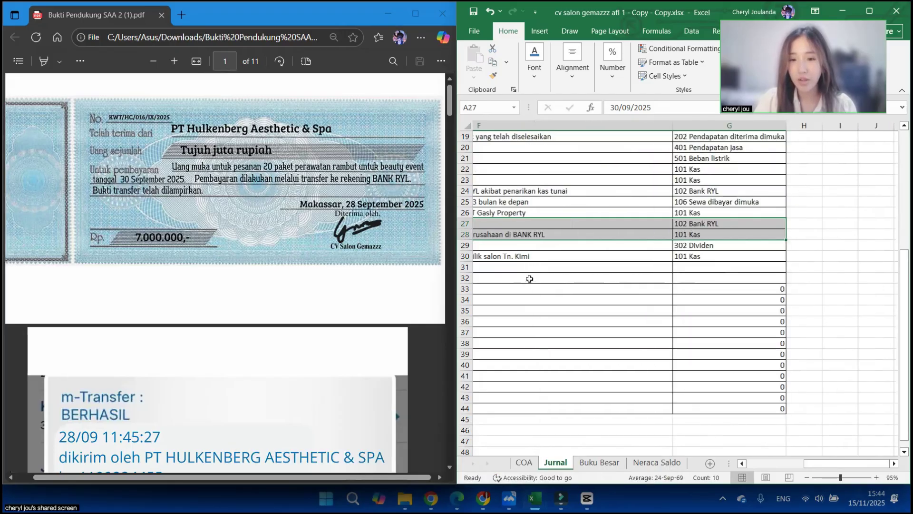
{"action": "scroll", "coordinate": [530, 279], "scroll_direction": "left", "scroll_amount": 5}
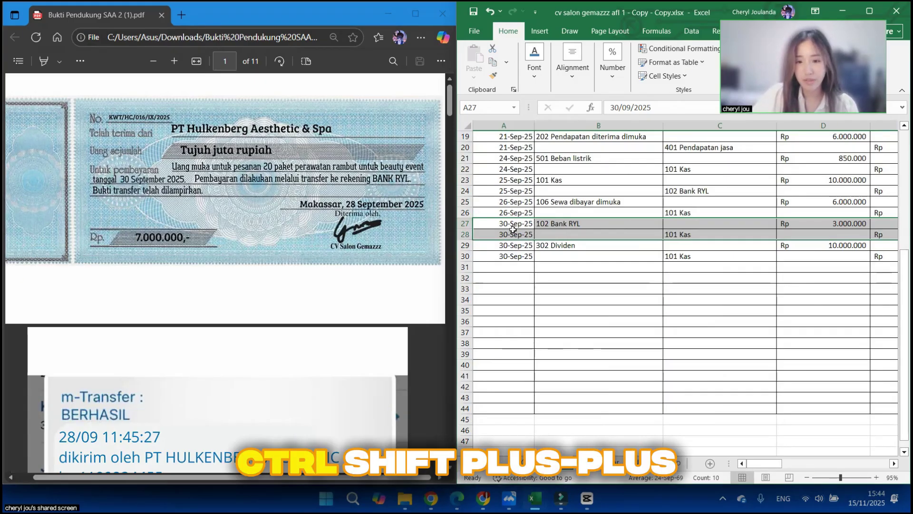
{"action": "key", "text": "ctrl+shift+plus"}
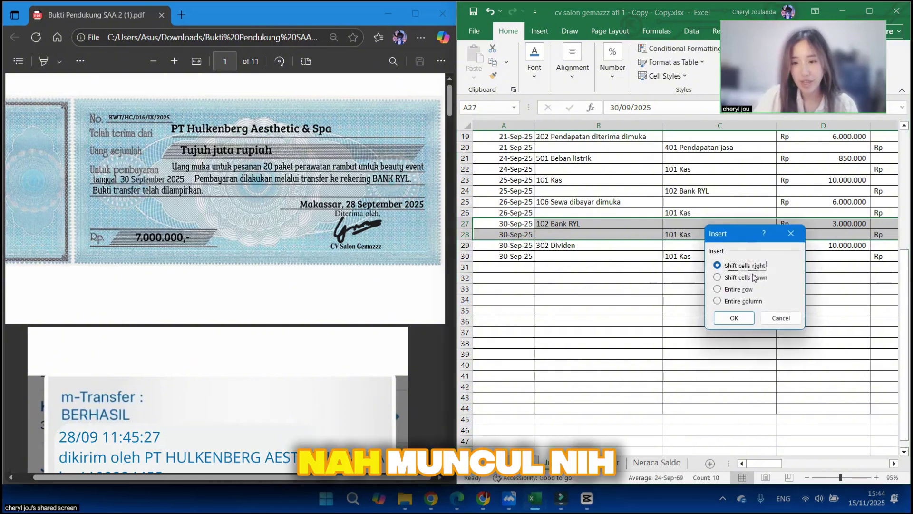
{"action": "left_click", "coordinate": [740, 277]}
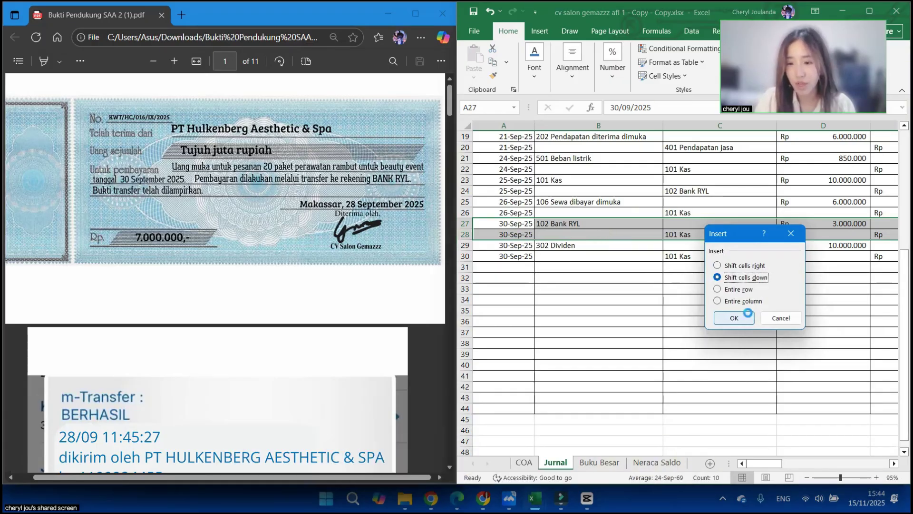
{"action": "left_click", "coordinate": [747, 312]}
Step: Enter the date 28 sep 25 in both new journal rows, A27 and A28
{"action": "left_click", "coordinate": [513, 221]}
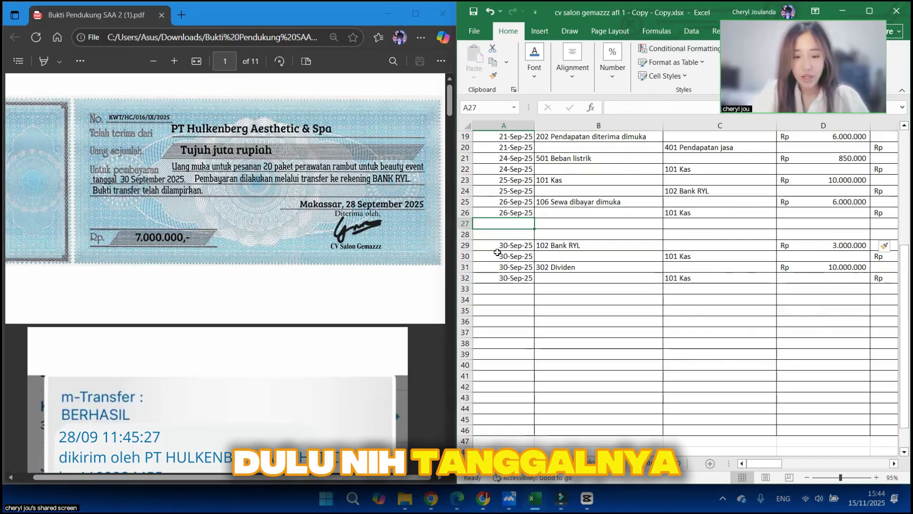
{"action": "type", "text": "28 sep 25"}
{"action": "key", "text": "Return"}
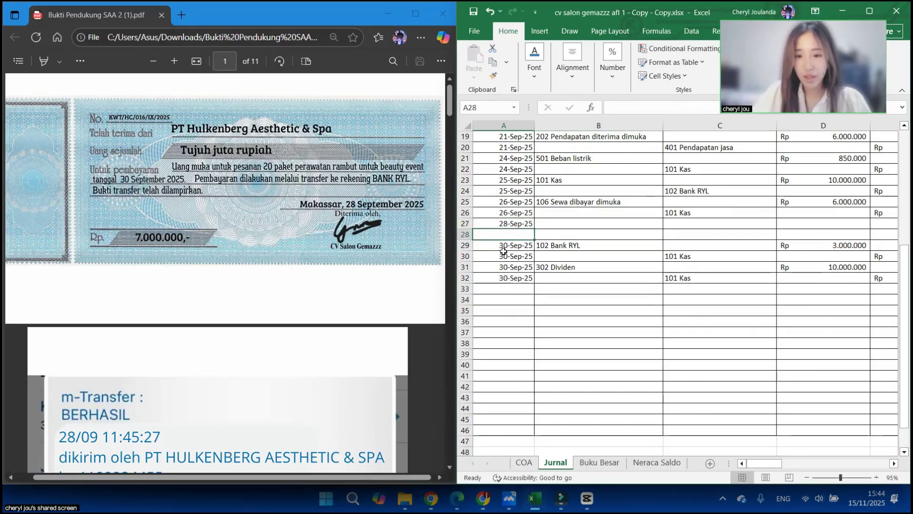
{"action": "type", "text": "28 sep 25"}
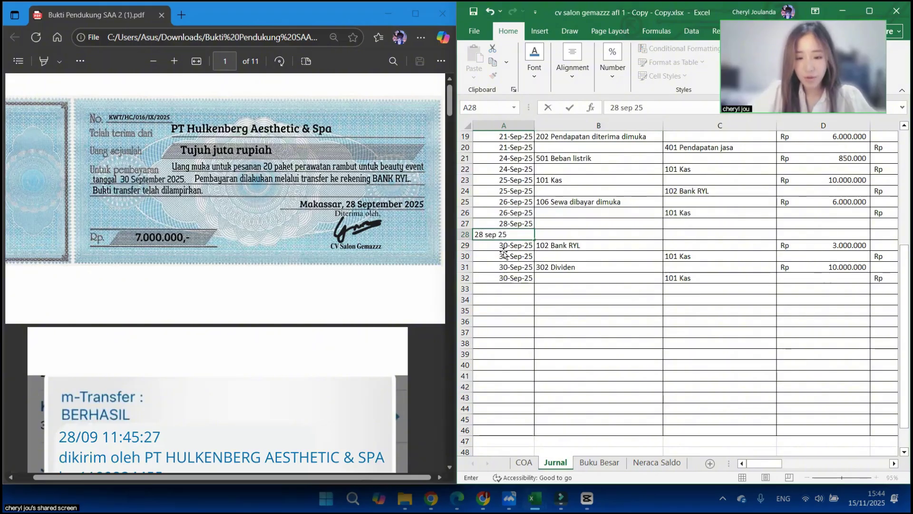
{"action": "key", "text": "Return"}
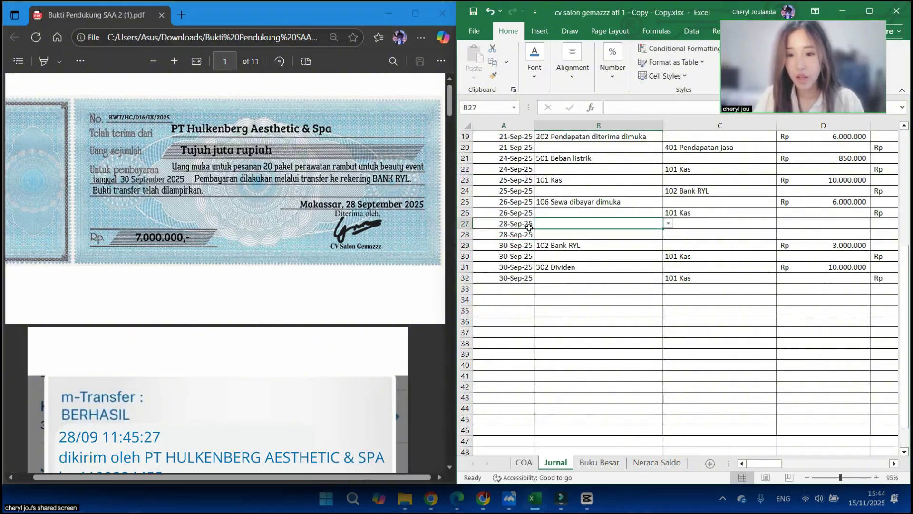
{"action": "key", "text": "Up"}
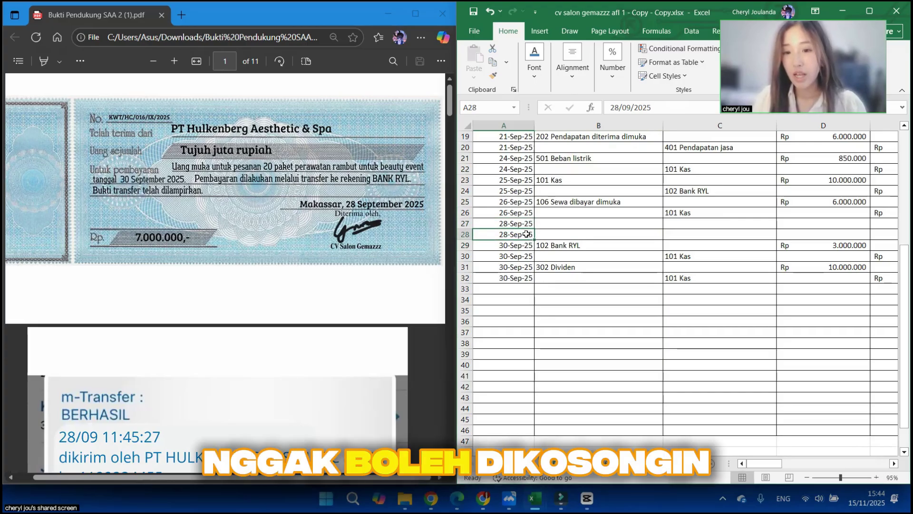
{"action": "key", "text": "Up"}
{"action": "key", "text": "Right"}
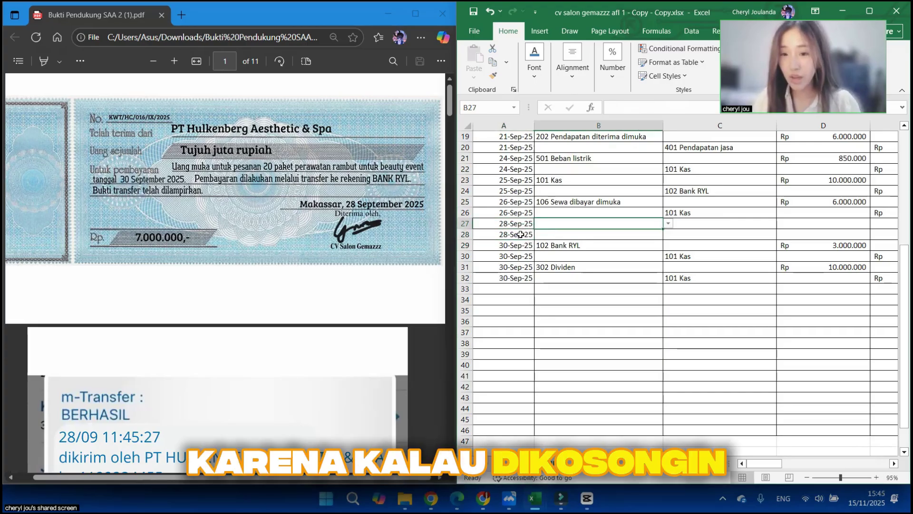
{"action": "left_click", "coordinate": [521, 233]}
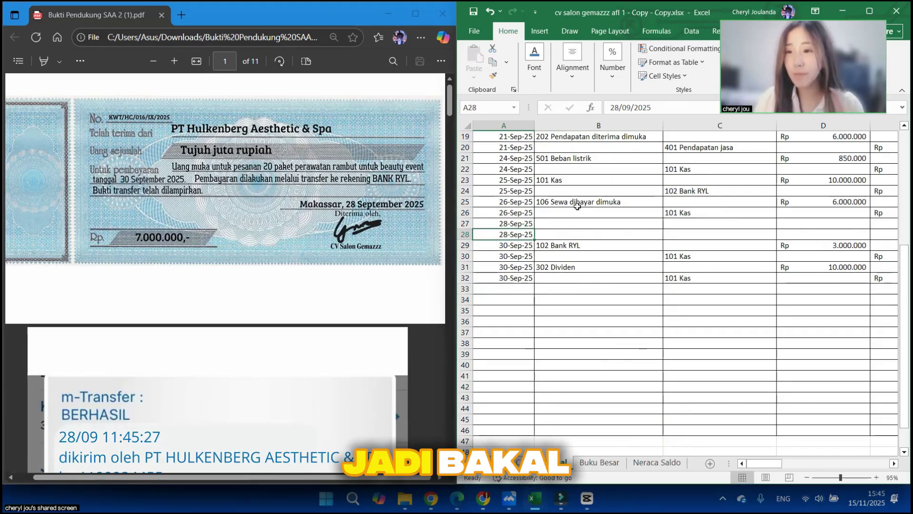
{"action": "left_click", "coordinate": [511, 224]}
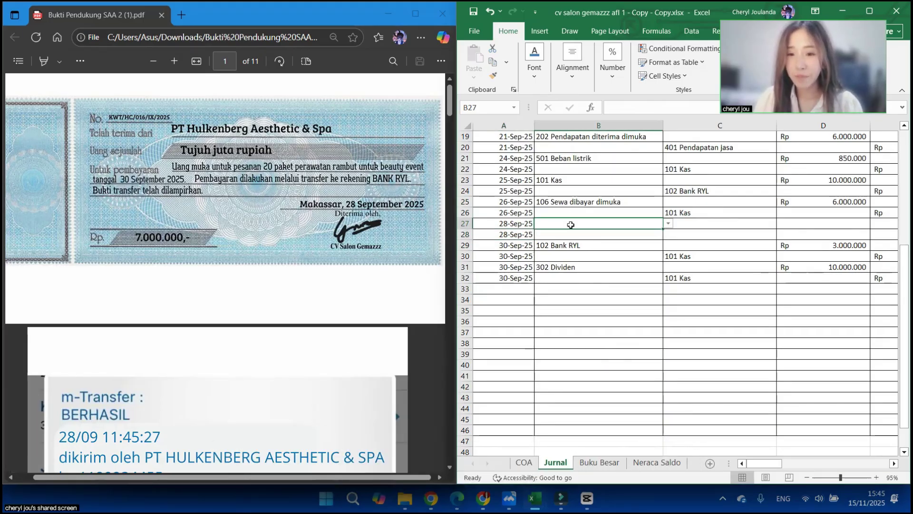
{"action": "left_click", "coordinate": [512, 230]}
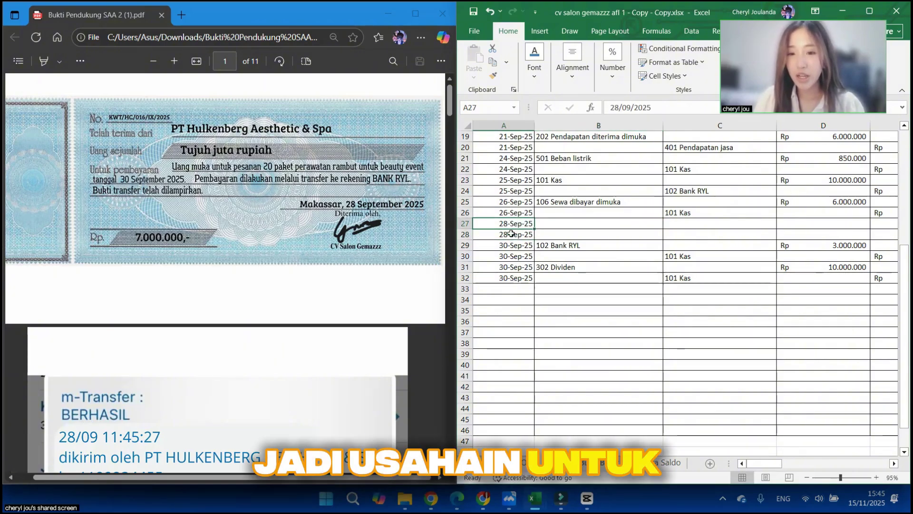
{"action": "key", "text": "Down"}
{"action": "key", "text": "Up"}
{"action": "key", "text": "Up"}
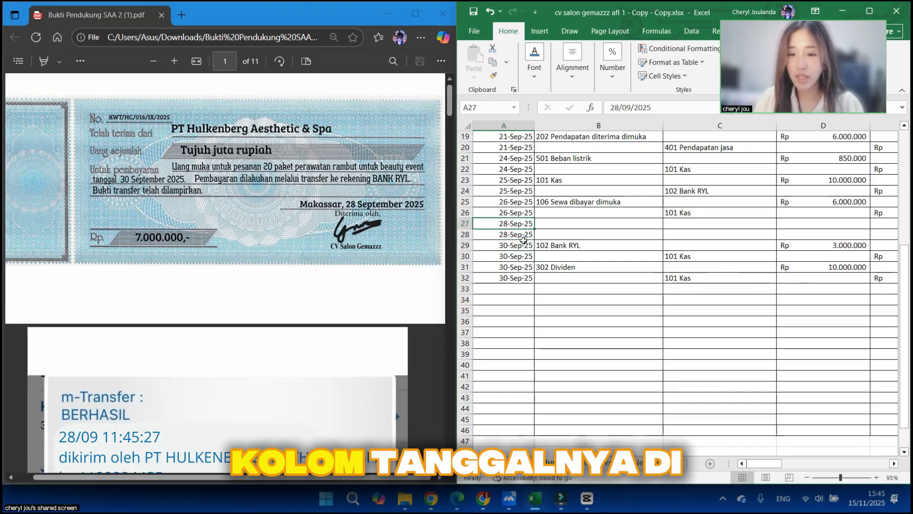
{"action": "left_click", "coordinate": [583, 223]}
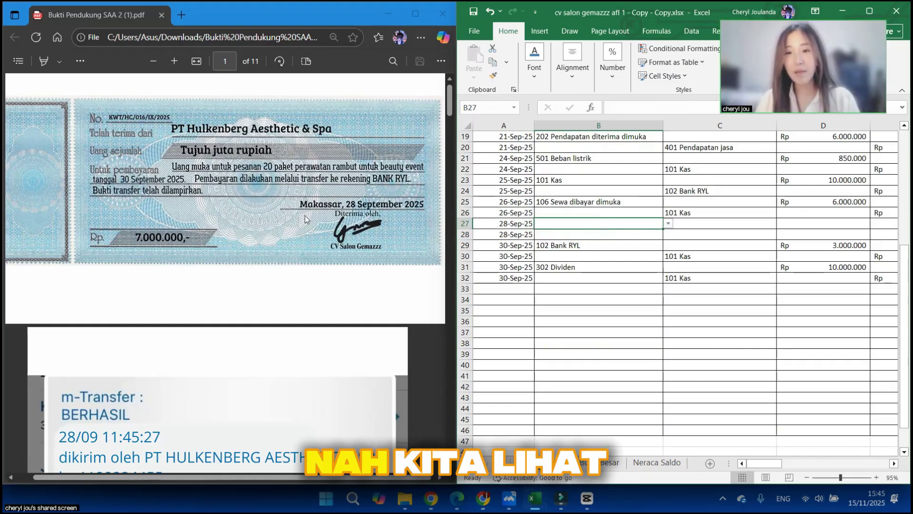
Step: Reread the PT Hulkenberg receipt in the PDF for the order's event date, the payment method and the receiving bank account
{"action": "scroll", "coordinate": [304, 215], "scroll_direction": "up", "scroll_amount": 1}
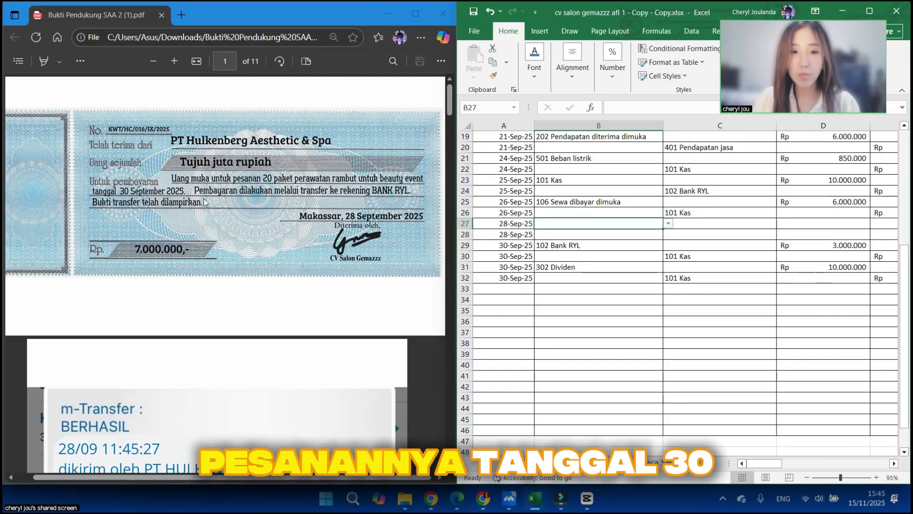
{"action": "scroll", "coordinate": [361, 246], "scroll_direction": "down", "scroll_amount": 1}
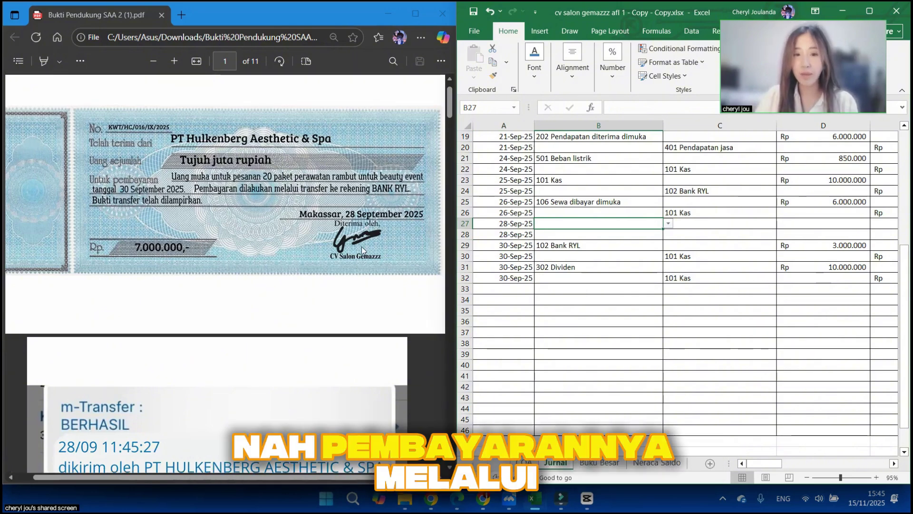
{"action": "scroll", "coordinate": [362, 247], "scroll_direction": "down", "scroll_amount": 4}
{"action": "scroll", "coordinate": [361, 246], "scroll_direction": "up", "scroll_amount": 1}
{"action": "scroll", "coordinate": [362, 247], "scroll_direction": "down", "scroll_amount": 1}
{"action": "scroll", "coordinate": [361, 246], "scroll_direction": "up", "scroll_amount": 4}
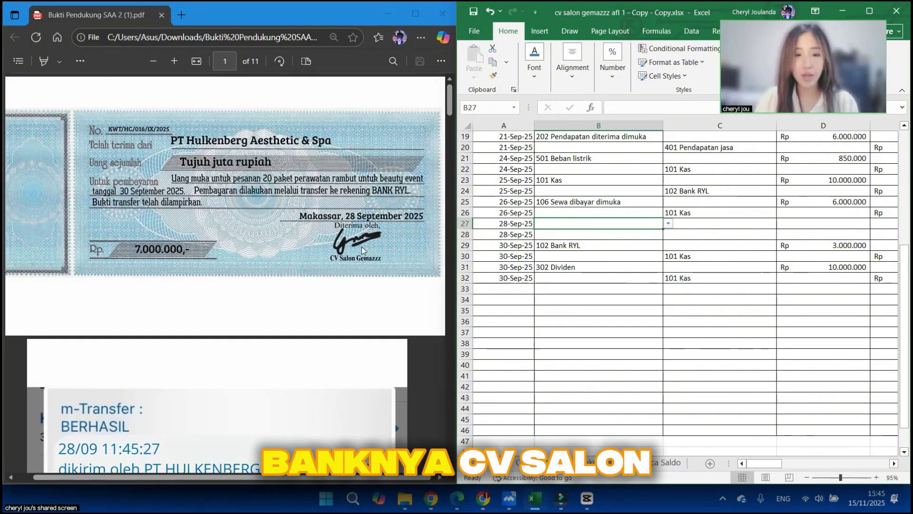
{"action": "scroll", "coordinate": [362, 246], "scroll_direction": "down", "scroll_amount": 1}
{"action": "scroll", "coordinate": [361, 247], "scroll_direction": "up", "scroll_amount": 1}
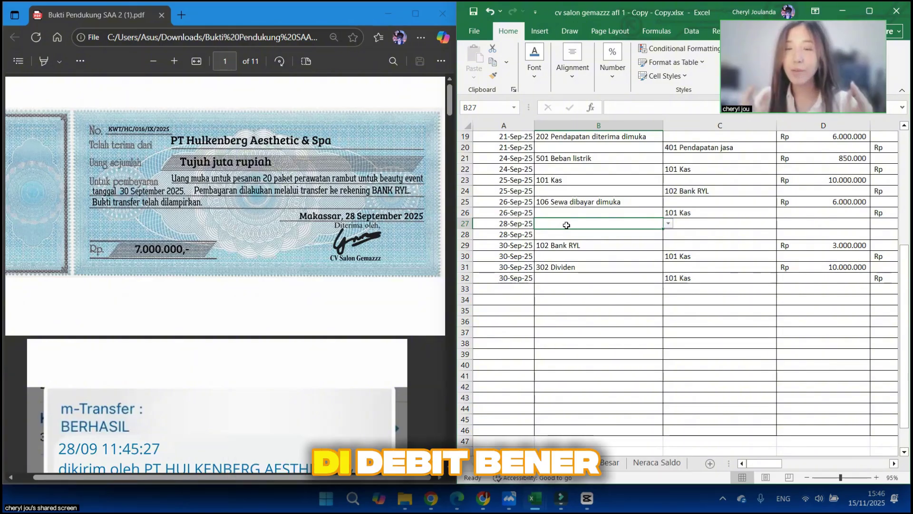
Step: Choose 102 Bank RYL as the debit account in B27 and 202 Pendapatan diterima dimuka as the credit account in C28
{"action": "left_click", "coordinate": [668, 223]}
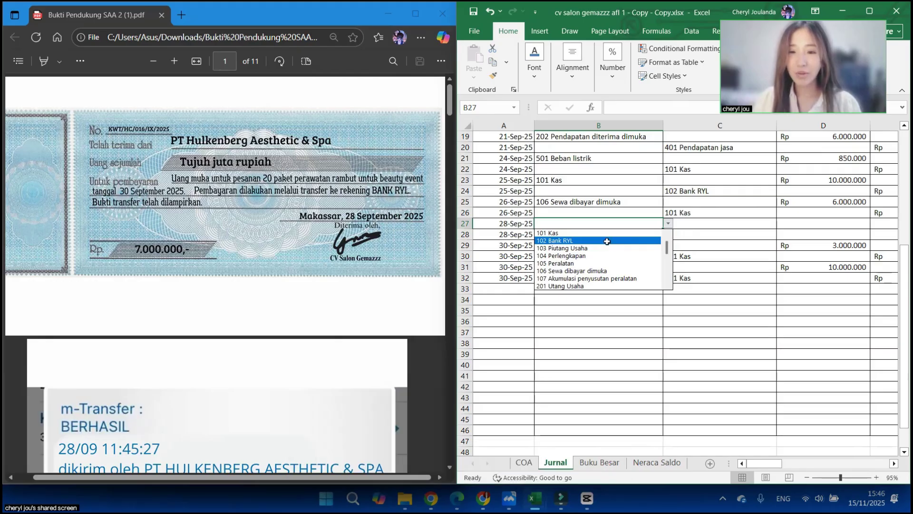
{"action": "left_click", "coordinate": [607, 241]}
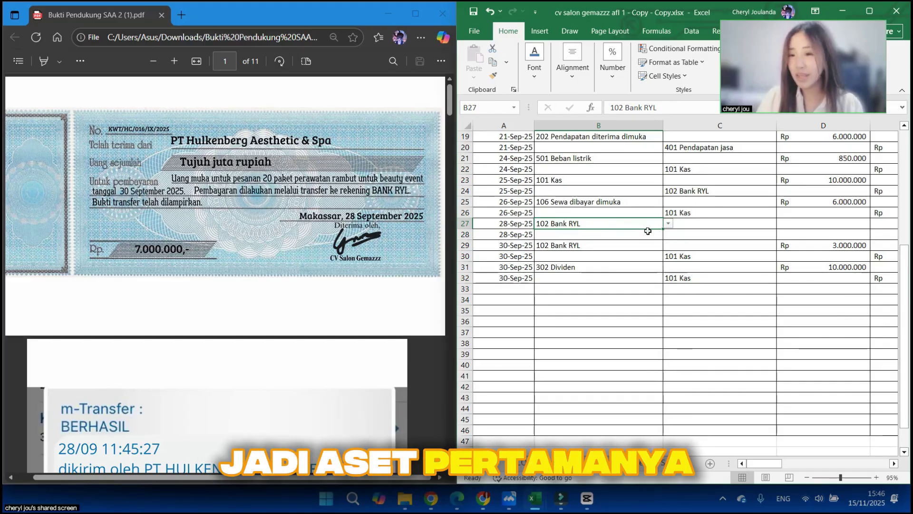
{"action": "left_click", "coordinate": [710, 236]}
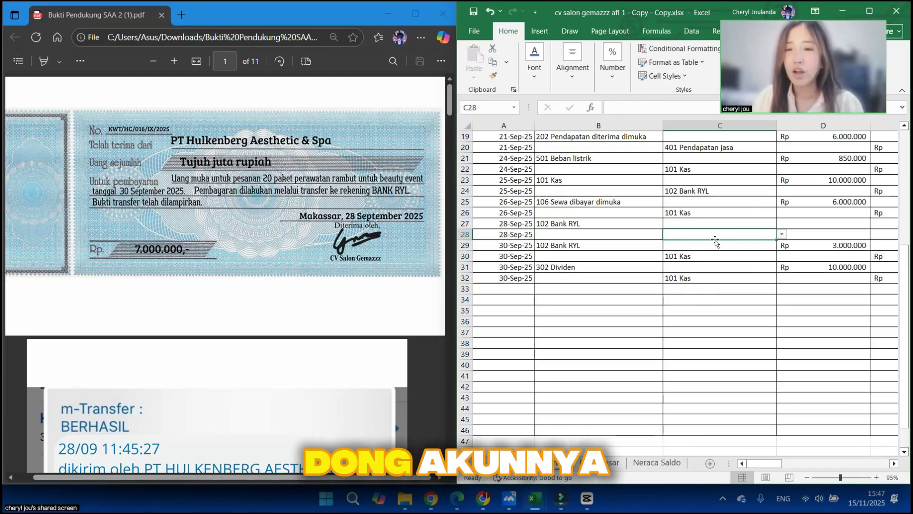
{"action": "left_click", "coordinate": [782, 234]}
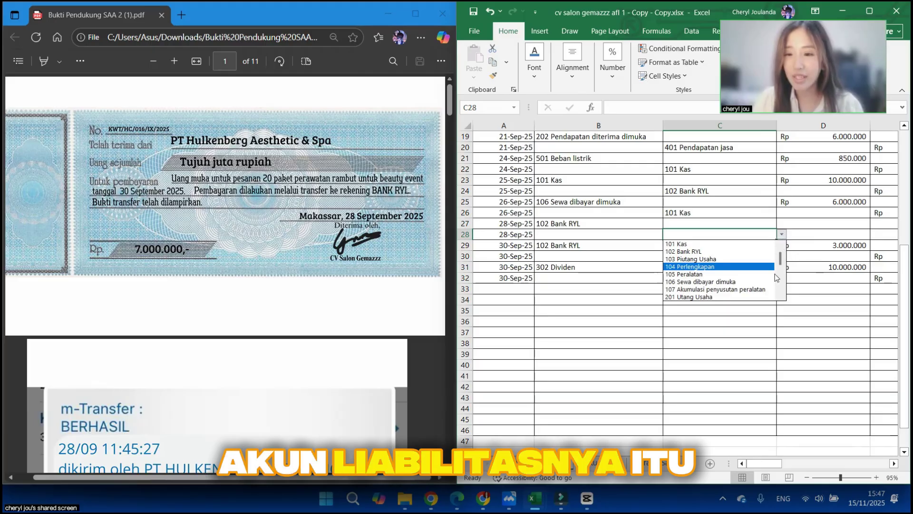
{"action": "left_click_drag", "start_coordinate": [781, 260], "coordinate": [781, 269]}
{"action": "left_click", "coordinate": [738, 266]}
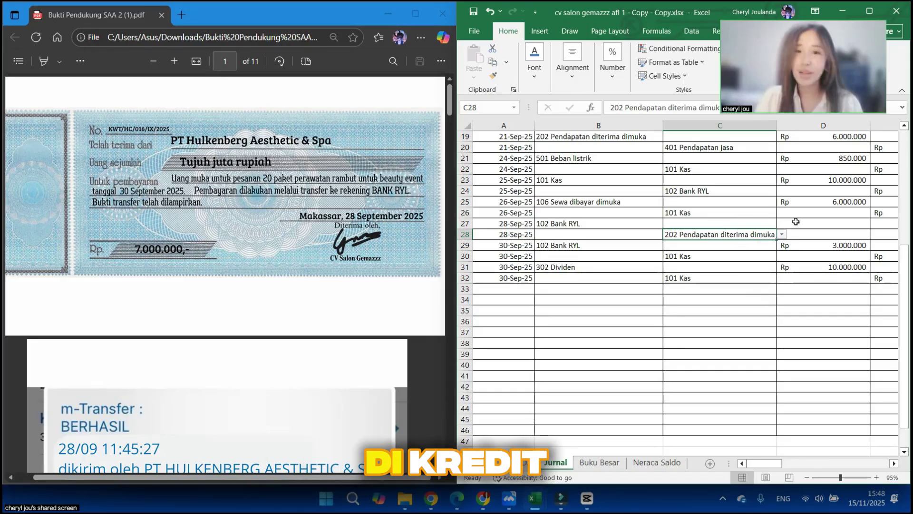
Step: Enter 7.000.000 as the debit amount in D27 and as the credit amount in E28
{"action": "left_click", "coordinate": [815, 226]}
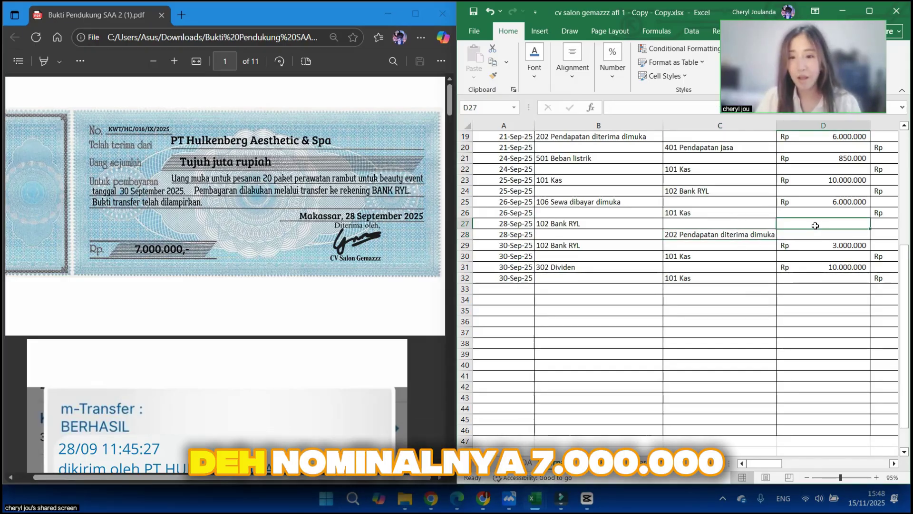
{"action": "type", "text": "7.00"}
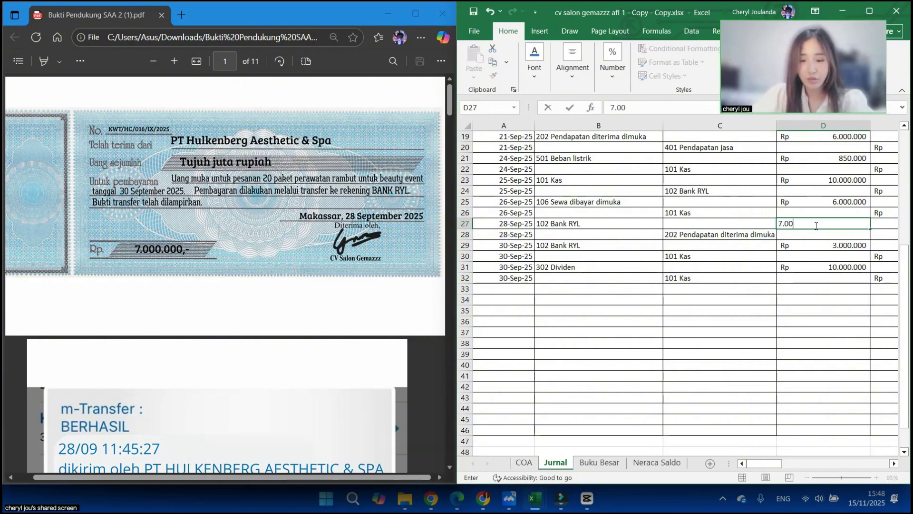
{"action": "type", "text": "0.000"}
{"action": "key", "text": "Return"}
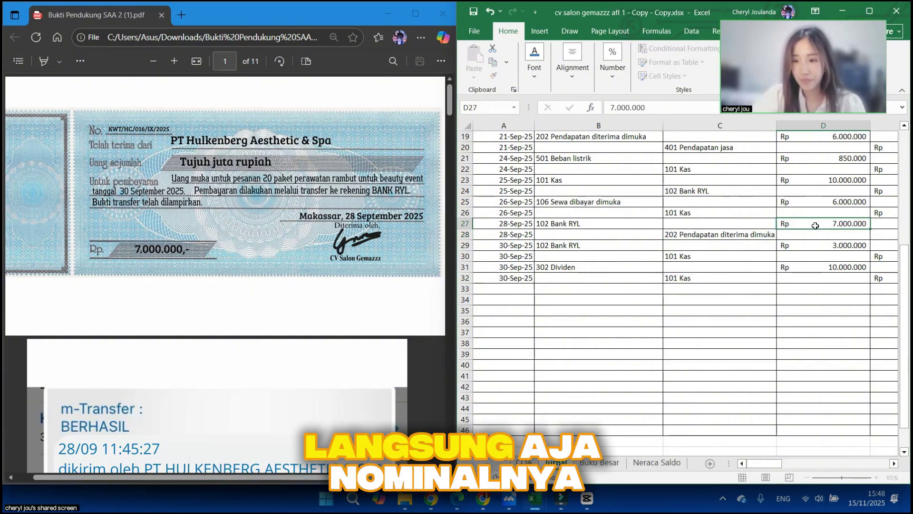
{"action": "key", "text": "Right"}
{"action": "type", "text": "7.00"}
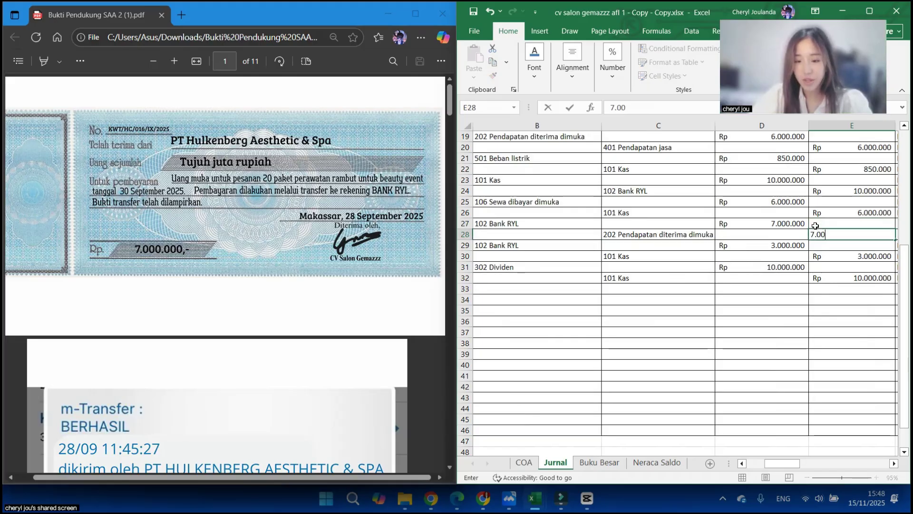
{"action": "key", "text": "Tab"}
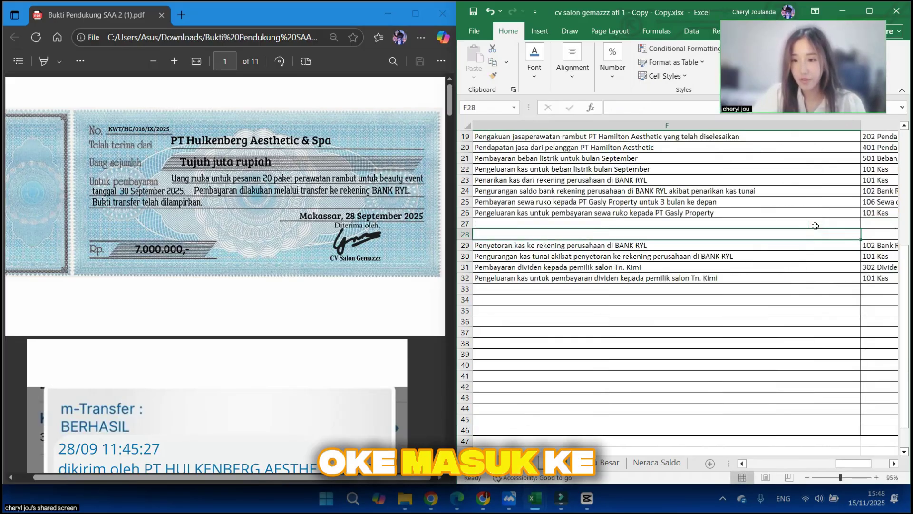
Step: Enter the description "Menerima pembayaran uang muka dari PT Hulkenberg melalui transfer bank untuk event tanggal 30 September 2025" in F27
{"action": "left_click", "coordinate": [813, 222]}
{"action": "type", "text": "Me"}
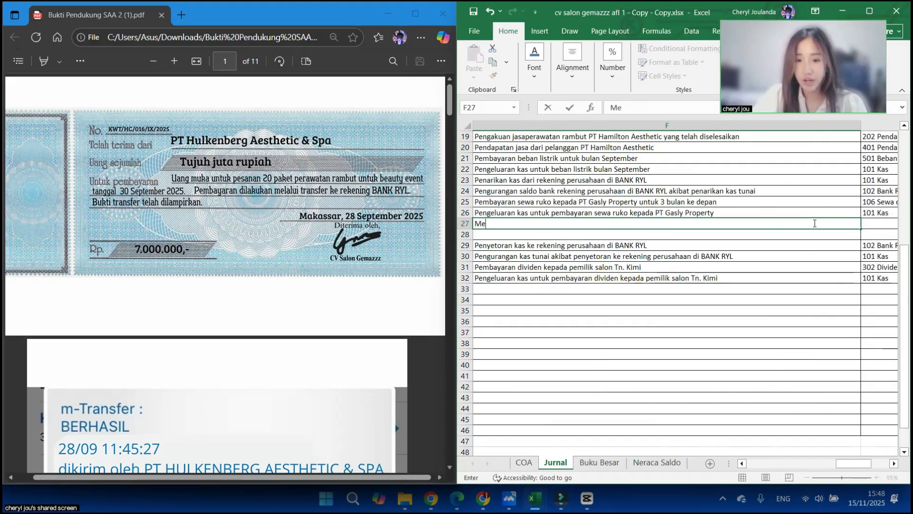
{"action": "type", "text": "nerima pembay"}
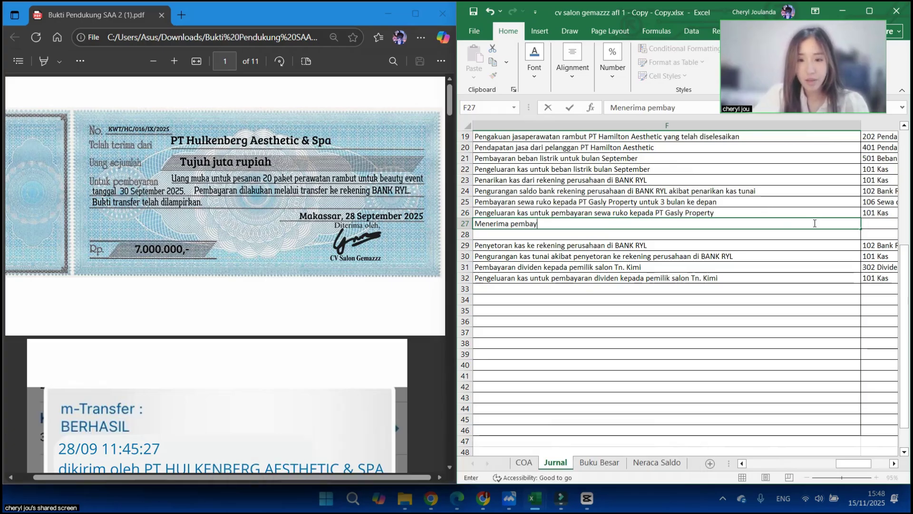
{"action": "type", "text": "aran uang muka"}
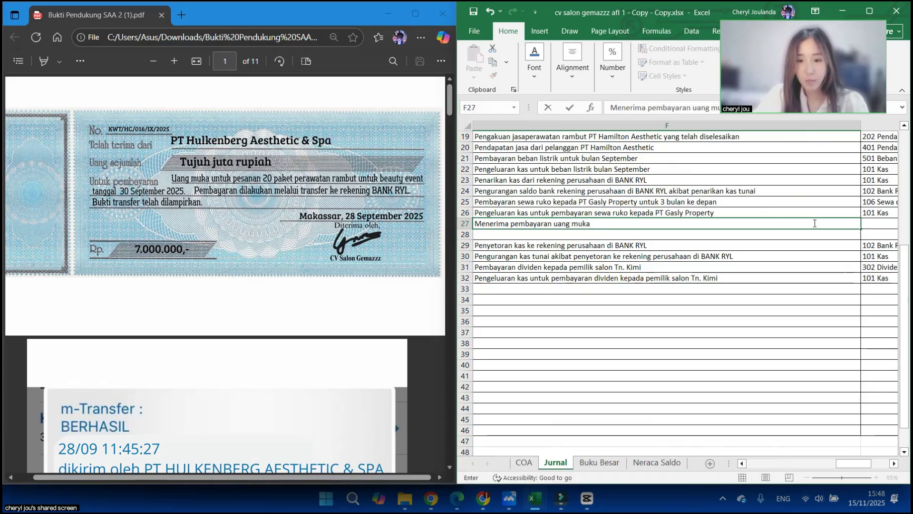
{"action": "type", "text": " dari PT Hulke"}
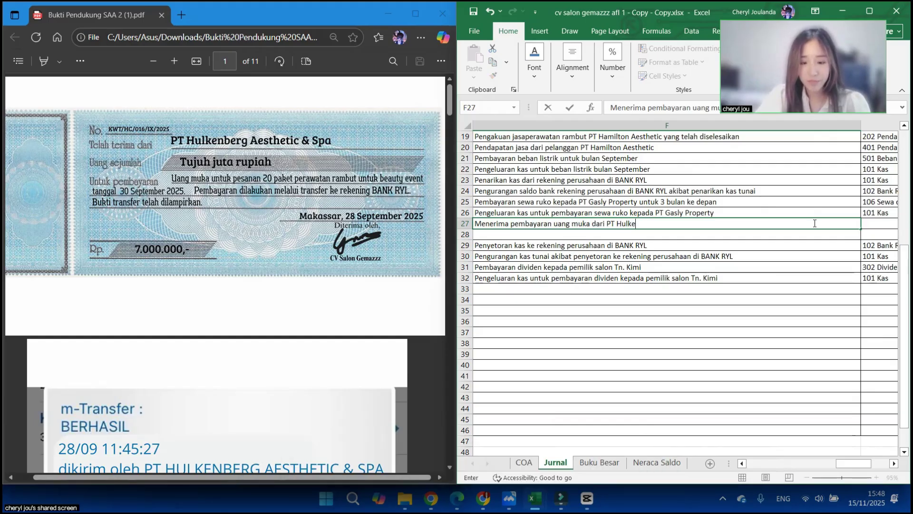
{"action": "type", "text": "nberg m"}
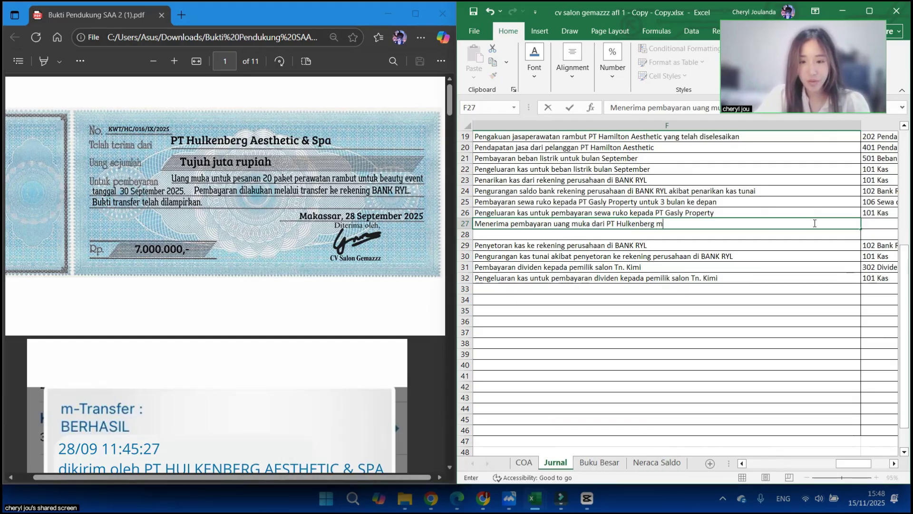
{"action": "type", "text": "elalui transfe"}
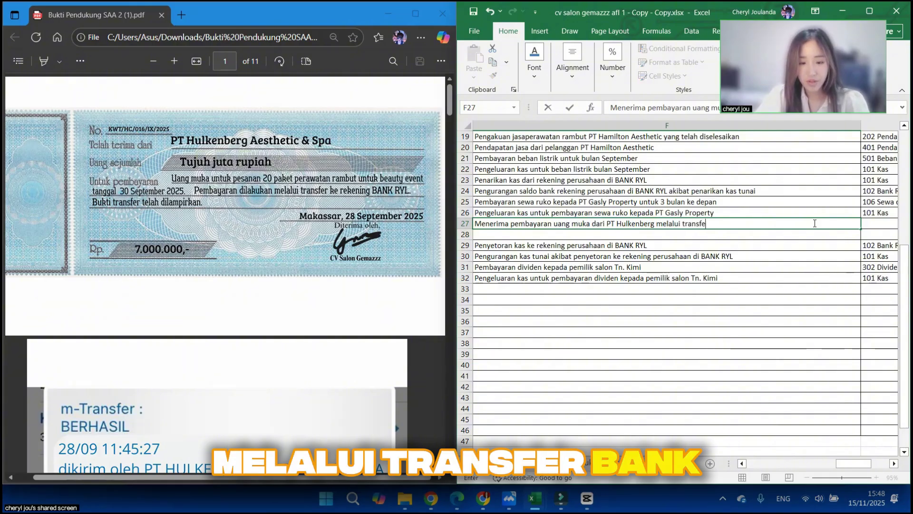
{"action": "type", "text": "r bank untu"}
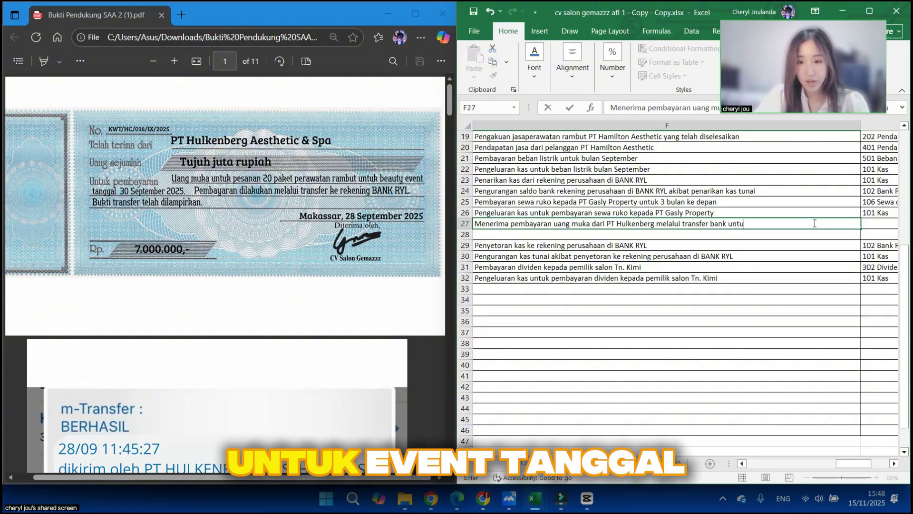
{"action": "type", "text": "k event tanggal "}
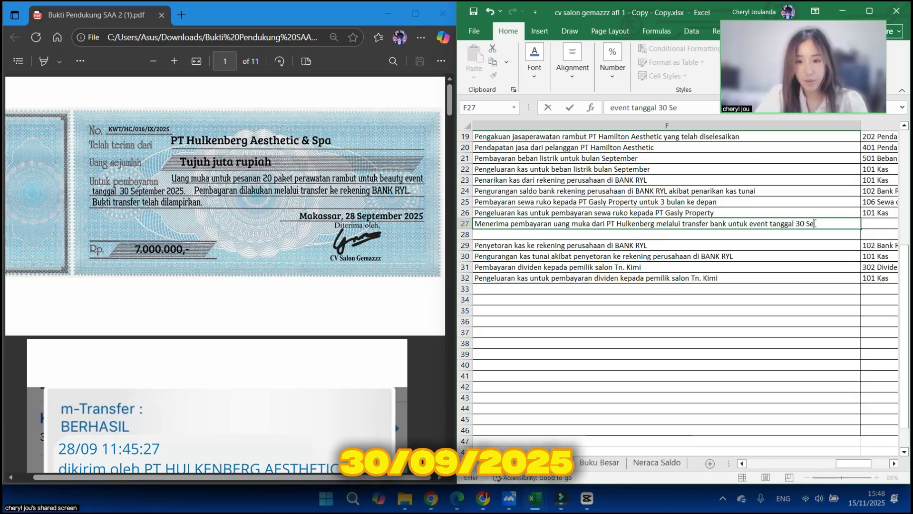
{"action": "type", "text": "30 September 202"}
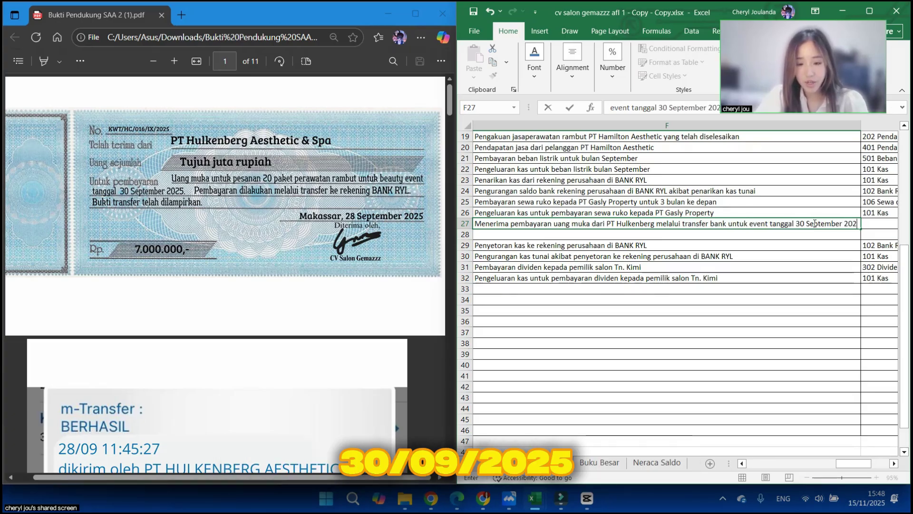
{"action": "type", "text": "5"}
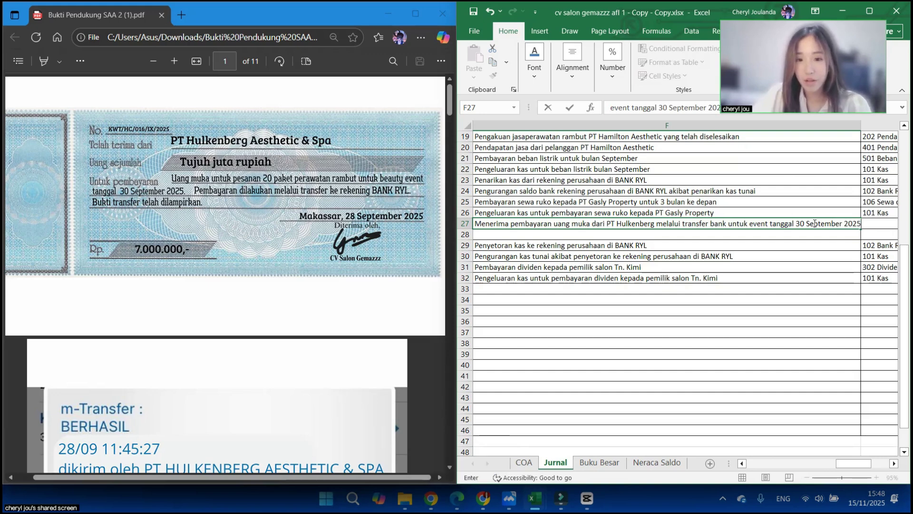
{"action": "key", "text": "Return"}
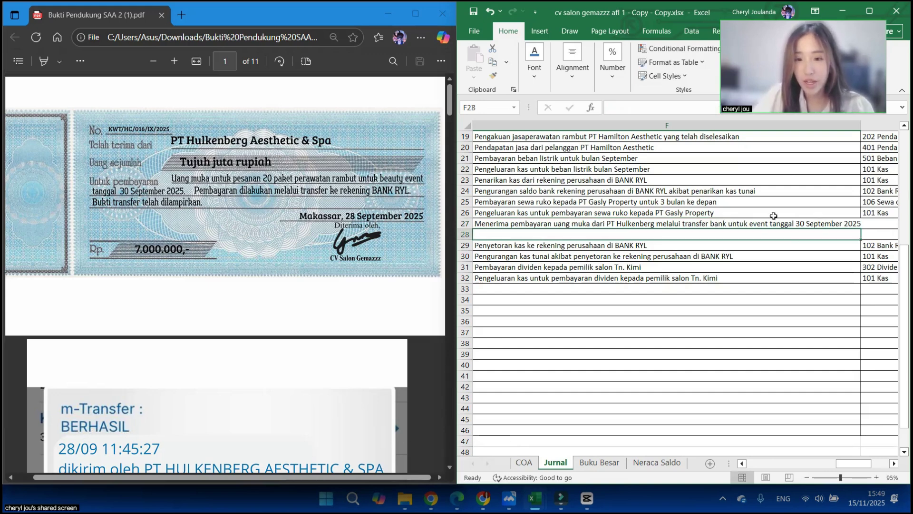
Step: Enter the description "Pencatatan uang muka jasa yang belum dikerjakan kepada PT Hulkenberg" for the credit row in F28
{"action": "scroll", "coordinate": [779, 233], "scroll_direction": "up", "scroll_amount": 2}
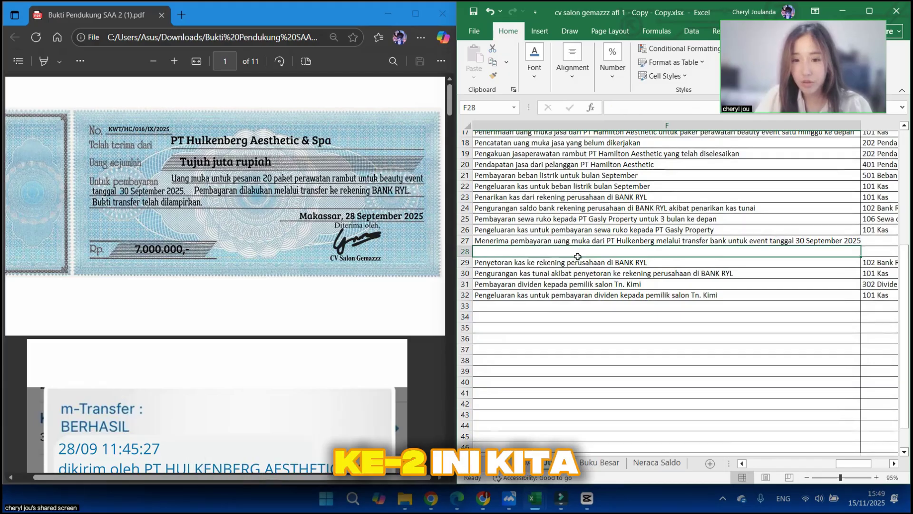
{"action": "type", "text": "Penc"}
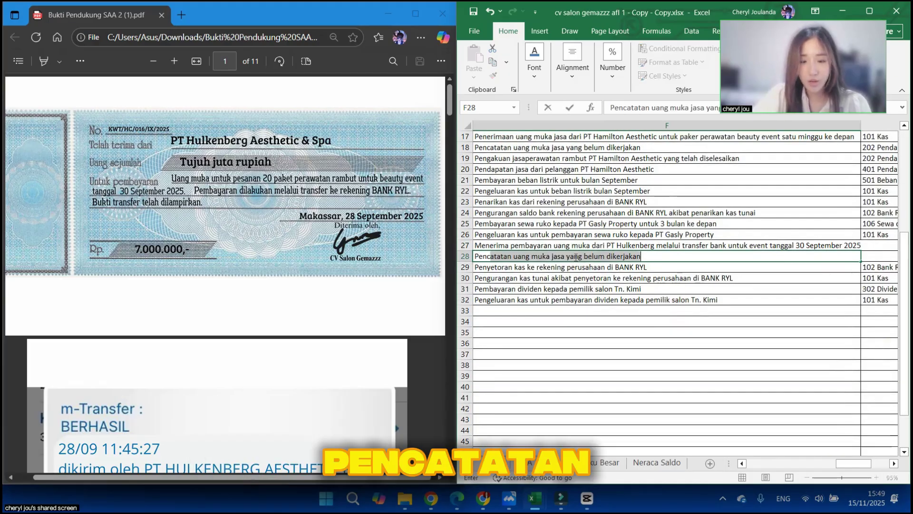
{"action": "type", "text": "atatan uang muka jasa yang belum dikerjakan"}
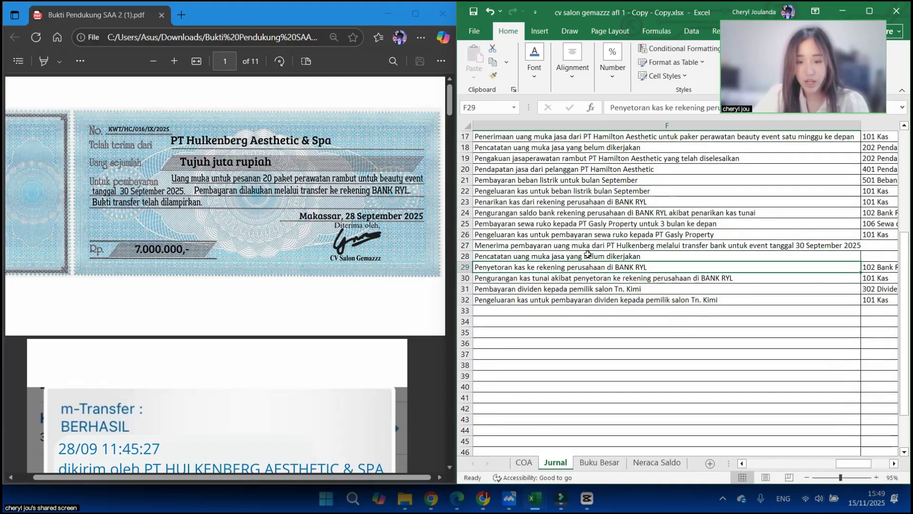
{"action": "key", "text": "Return"}
{"action": "left_click", "coordinate": [641, 255]}
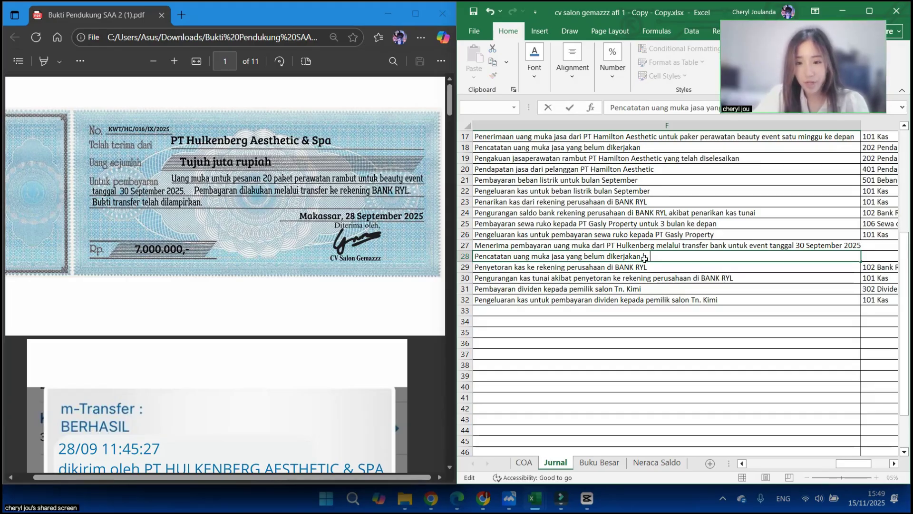
{"action": "type", "text": "da"}
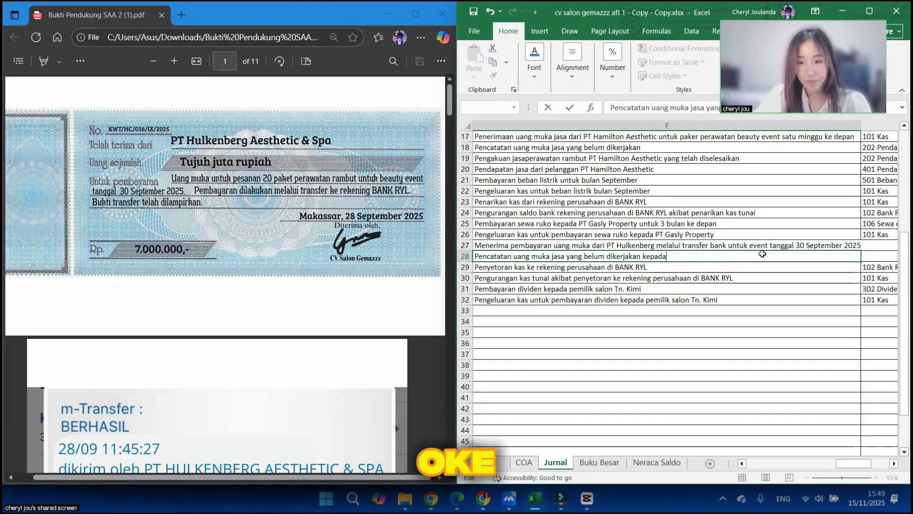
{"action": "type", "text": " PT Hul"}
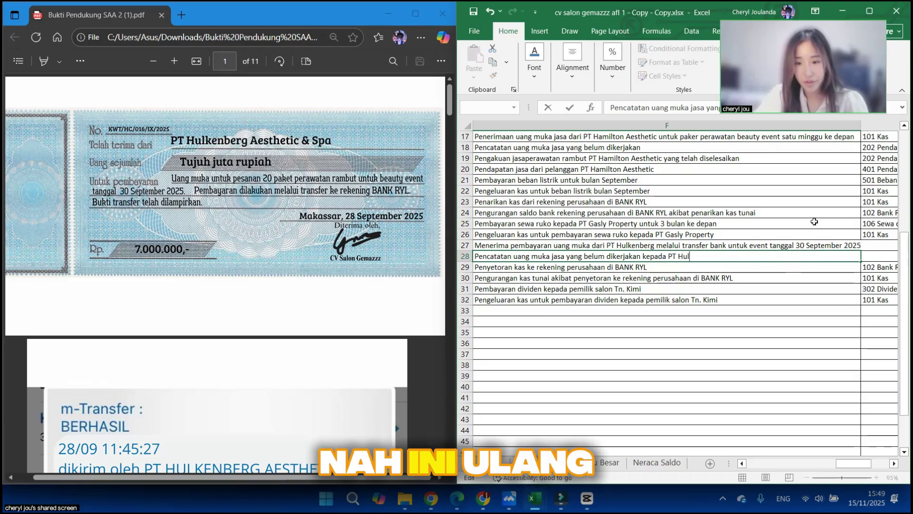
{"action": "type", "text": "kenberg"}
{"action": "key", "text": "Return"}
Step: Fill the account formula =IF(B26=0;C26;B26) from G26 down through G28 to cover both new journal rows
{"action": "scroll", "coordinate": [878, 232], "scroll_direction": "right", "scroll_amount": 3}
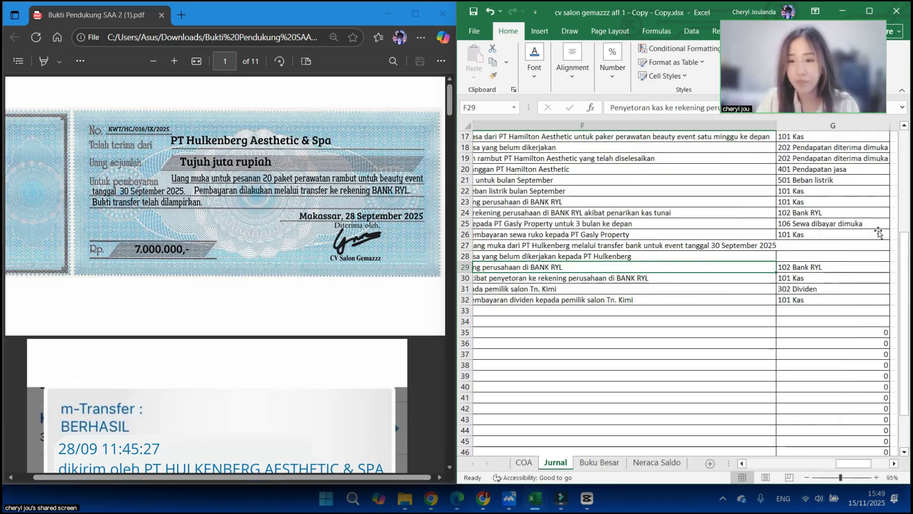
{"action": "scroll", "coordinate": [523, 261], "scroll_direction": "left", "scroll_amount": 3}
{"action": "scroll", "coordinate": [547, 261], "scroll_direction": "right", "scroll_amount": 2}
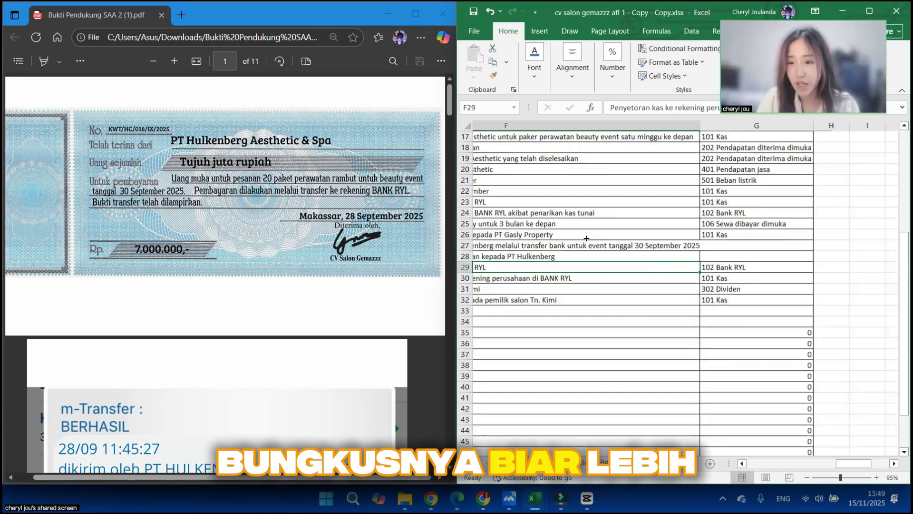
{"action": "scroll", "coordinate": [571, 261], "scroll_direction": "left", "scroll_amount": 2}
{"action": "left_click", "coordinate": [878, 234]}
{"action": "scroll", "coordinate": [662, 249], "scroll_direction": "right", "scroll_amount": 3}
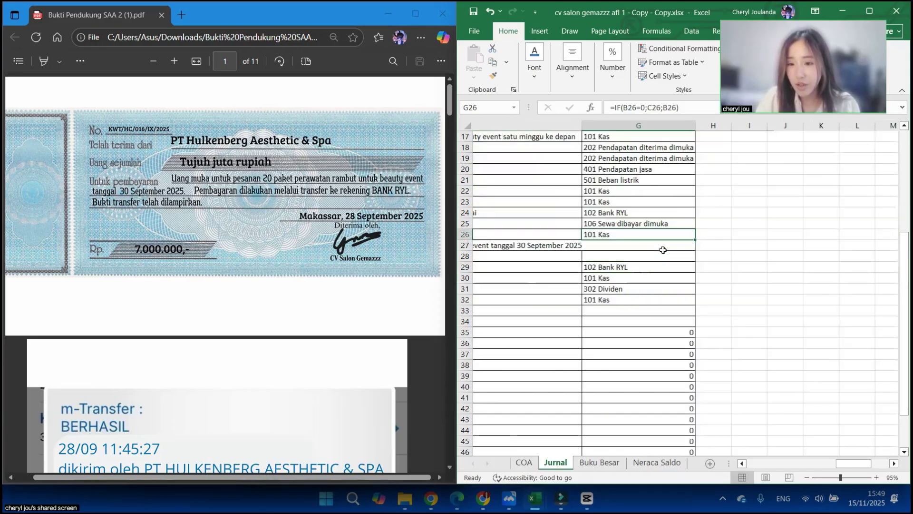
{"action": "left_click_drag", "start_coordinate": [587, 240], "coordinate": [586, 261]}
{"action": "left_click_drag", "start_coordinate": [663, 250], "coordinate": [662, 247]}
{"action": "scroll", "coordinate": [662, 247], "scroll_direction": "left", "scroll_amount": 6}
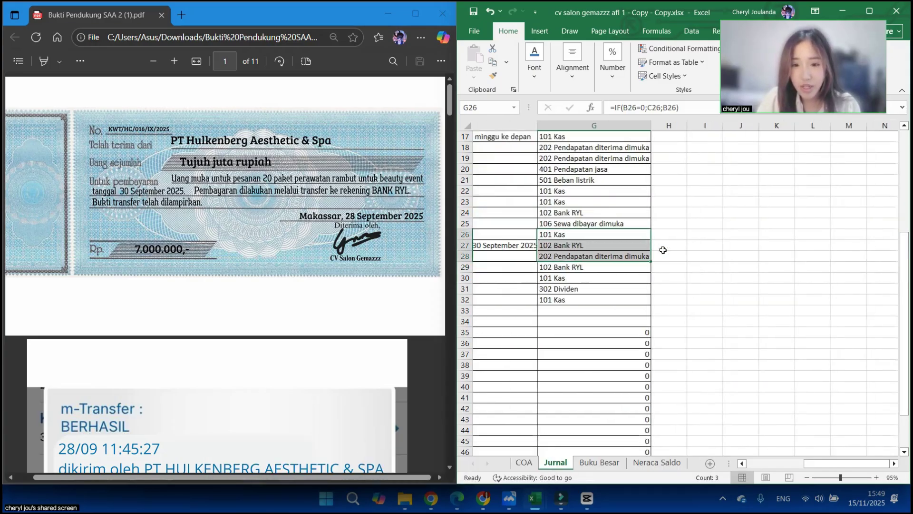
Step: Review the September 2025 supplies usage report in the supporting PDF and check the 104 Perlengkapan ledger in the Buku Besar sheet
{"action": "scroll", "coordinate": [540, 307], "scroll_direction": "left", "scroll_amount": 5}
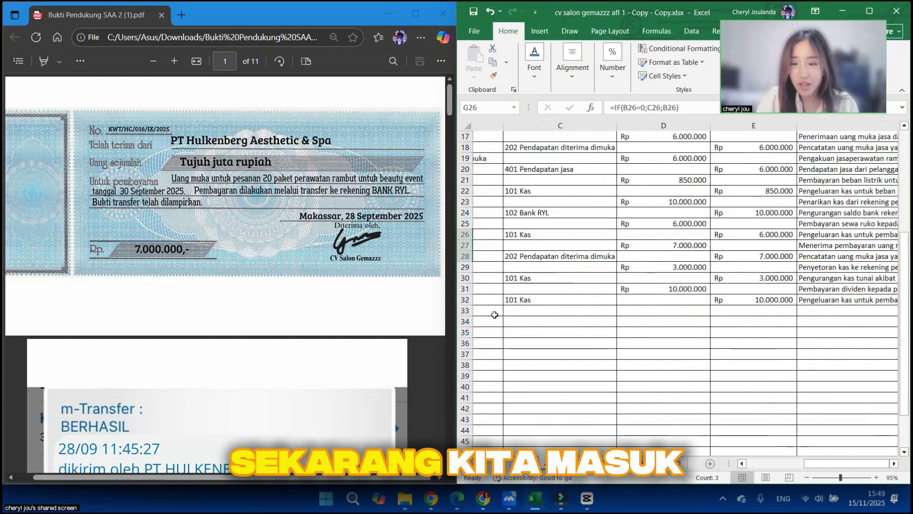
{"action": "left_click", "coordinate": [504, 311]}
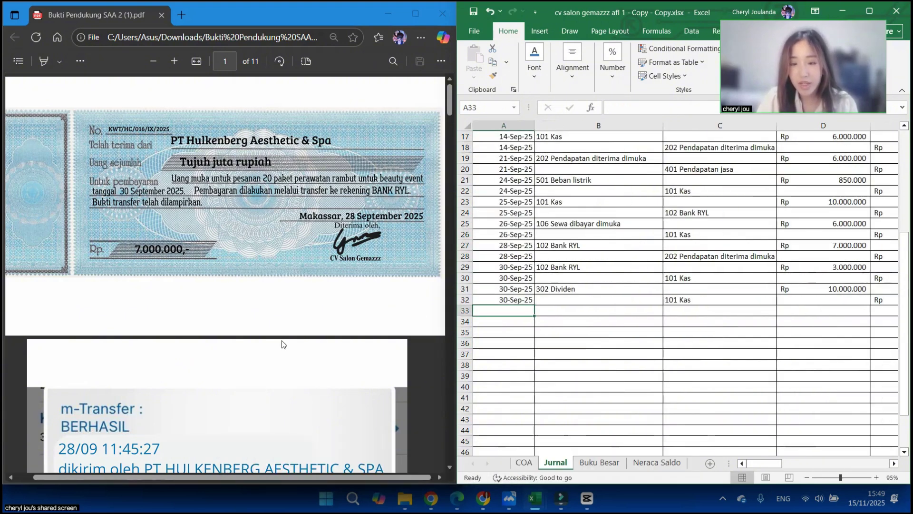
{"action": "scroll", "coordinate": [284, 344], "scroll_direction": "down", "scroll_amount": 15}
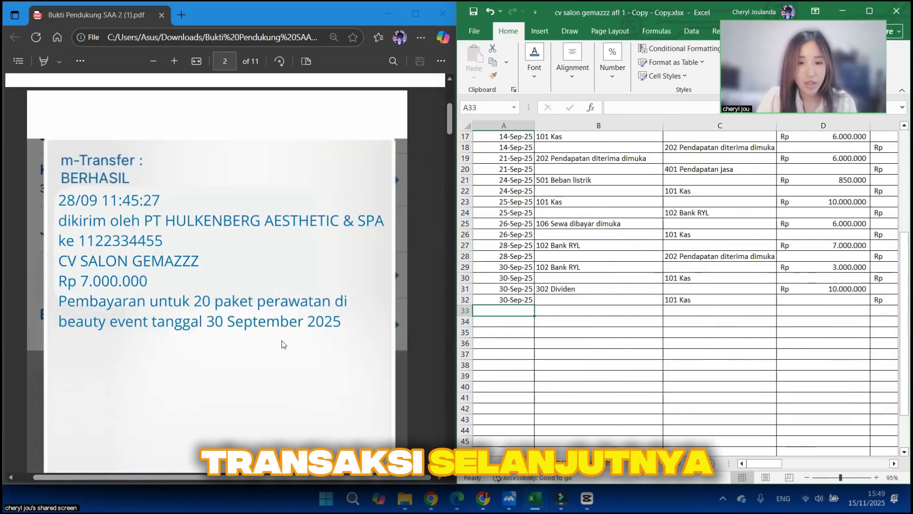
{"action": "scroll", "coordinate": [283, 343], "scroll_direction": "down", "scroll_amount": 5}
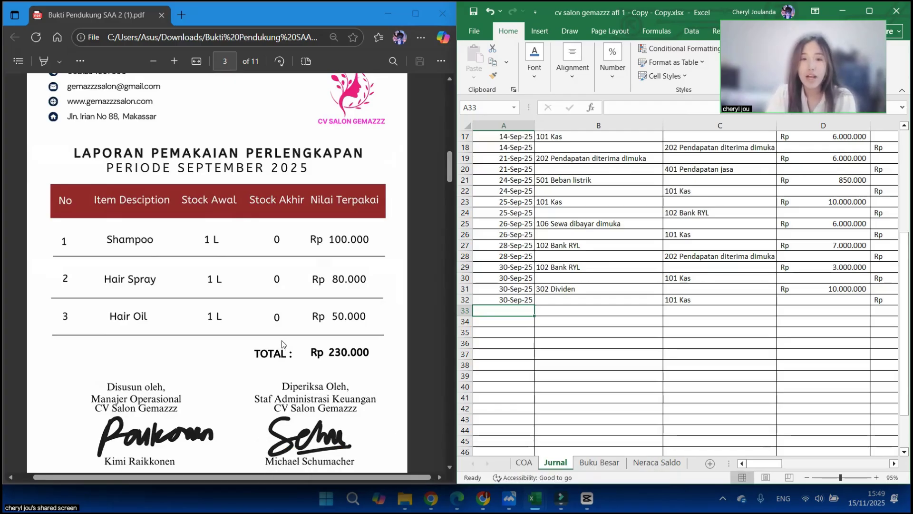
{"action": "scroll", "coordinate": [219, 228], "scroll_direction": "down", "scroll_amount": 1}
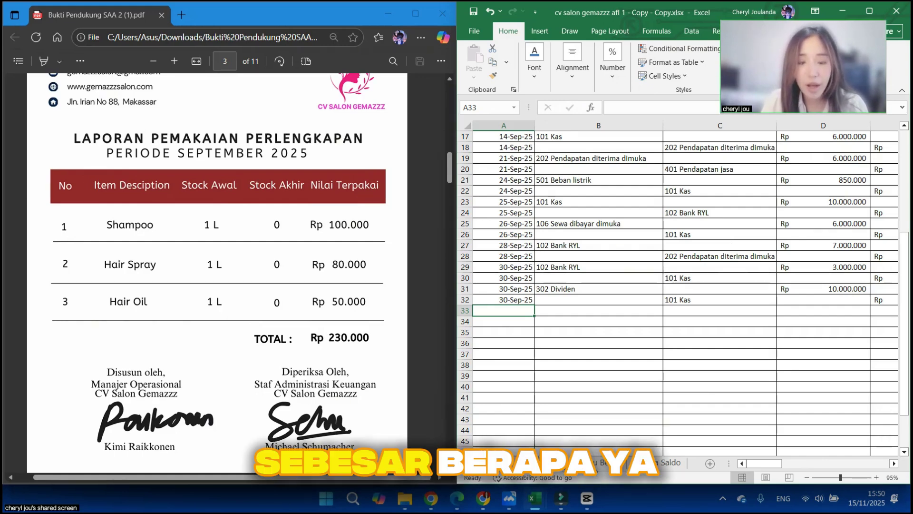
{"action": "left_click", "coordinate": [598, 463]}
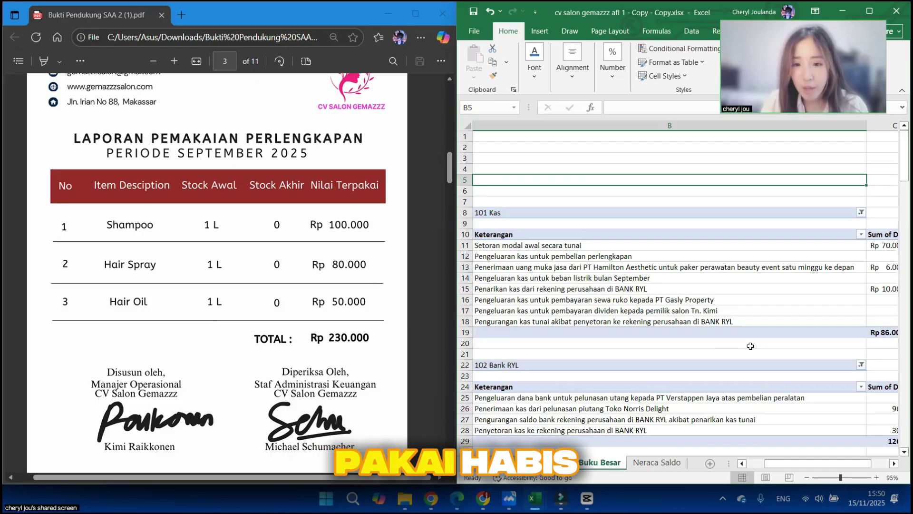
{"action": "scroll", "coordinate": [750, 345], "scroll_direction": "down", "scroll_amount": 13}
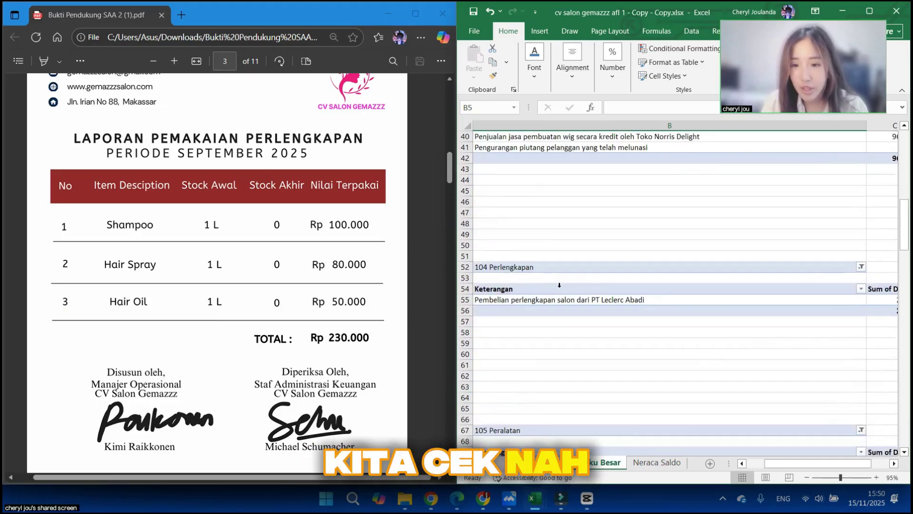
{"action": "scroll", "coordinate": [663, 292], "scroll_direction": "right", "scroll_amount": 5}
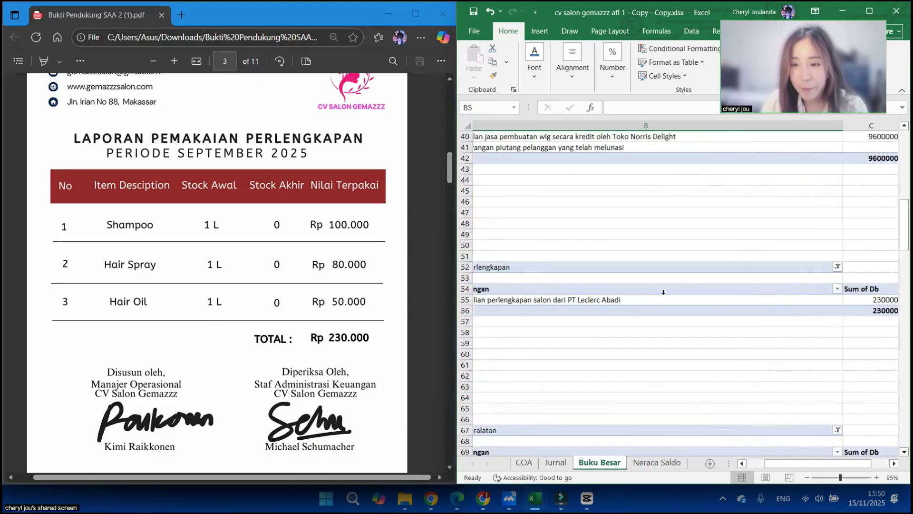
Step: Enter the date 30 Sep 25 in A33 of the Jurnal sheet and copy it down through A34:A46
{"action": "left_click", "coordinate": [561, 463]}
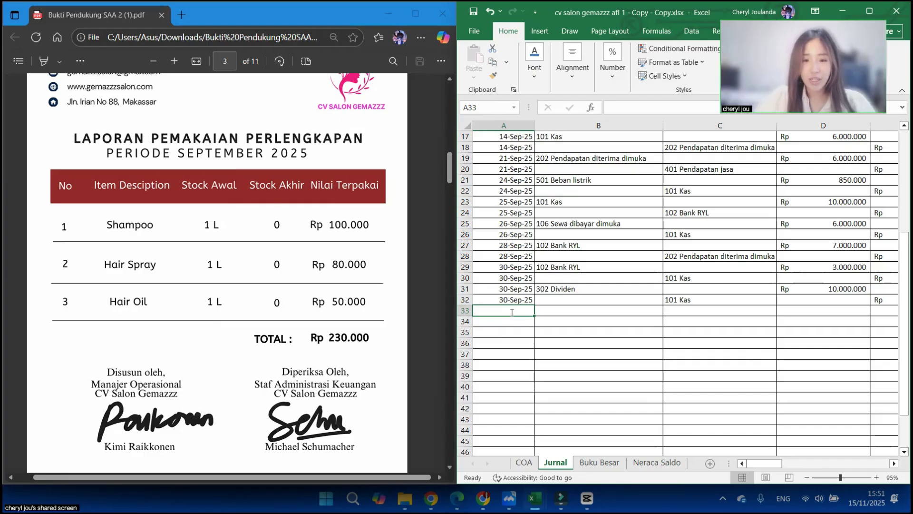
{"action": "type", "text": "30 sep 25"}
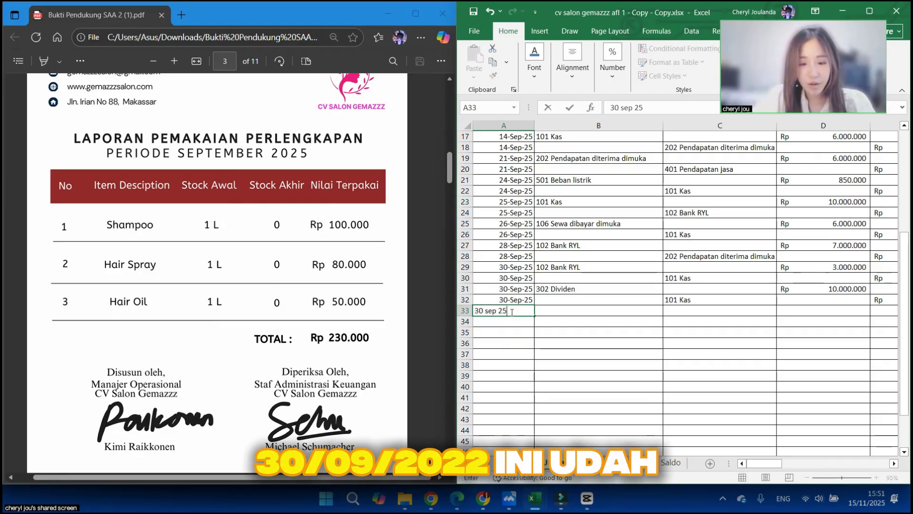
{"action": "key", "text": "Tab"}
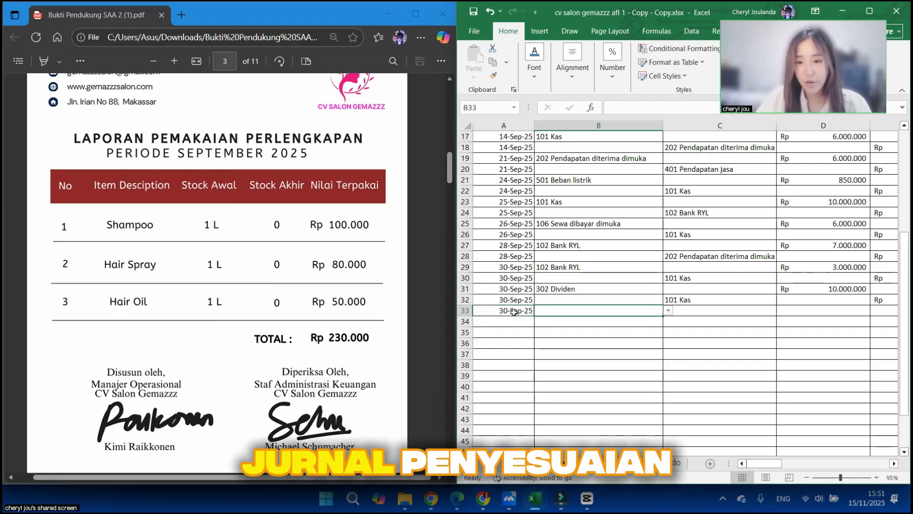
{"action": "left_click", "coordinate": [514, 312]}
{"action": "key", "text": "ctrl+c"}
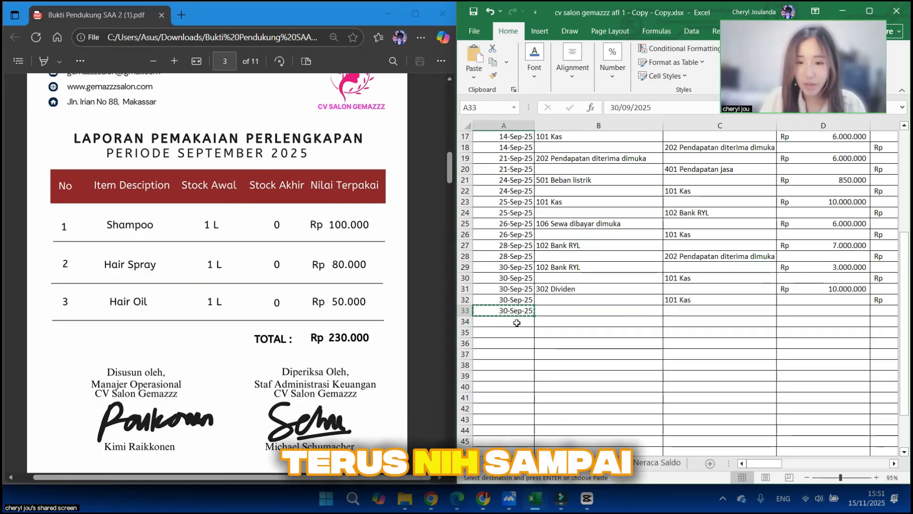
{"action": "left_click_drag", "start_coordinate": [518, 322], "coordinate": [518, 450]}
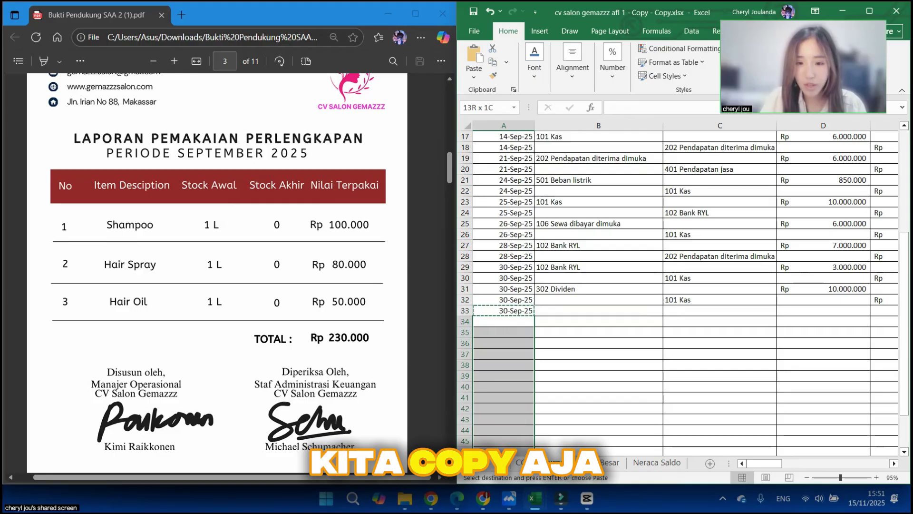
{"action": "scroll", "coordinate": [504, 432], "scroll_direction": "down", "scroll_amount": 1}
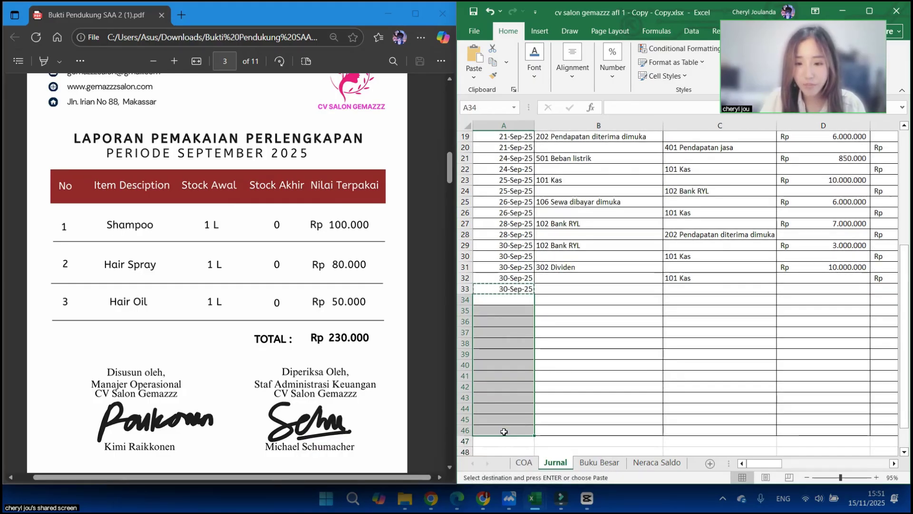
{"action": "key", "text": "ctrl+v"}
{"action": "left_click", "coordinate": [517, 286]}
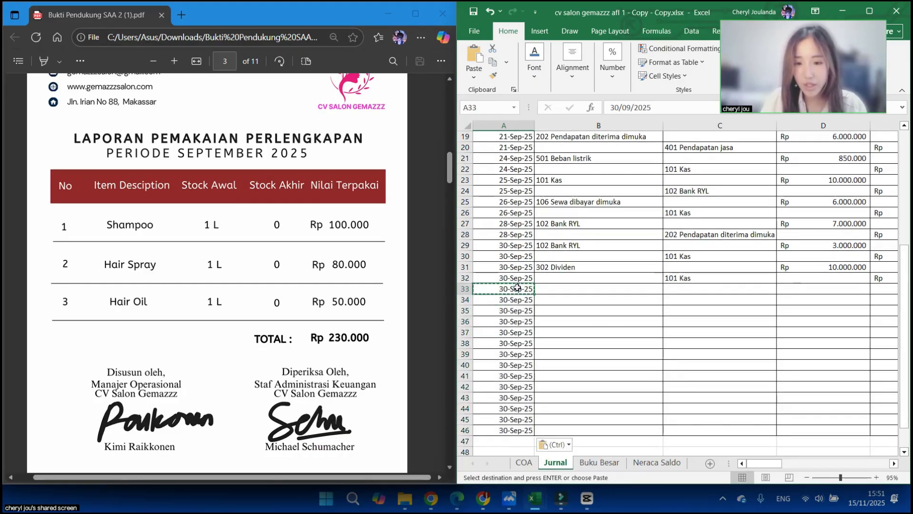
{"action": "key", "text": "Escape"}
Step: Set the debit account in B33 to 502 Beban perlengkapan
{"action": "left_click", "coordinate": [585, 291]}
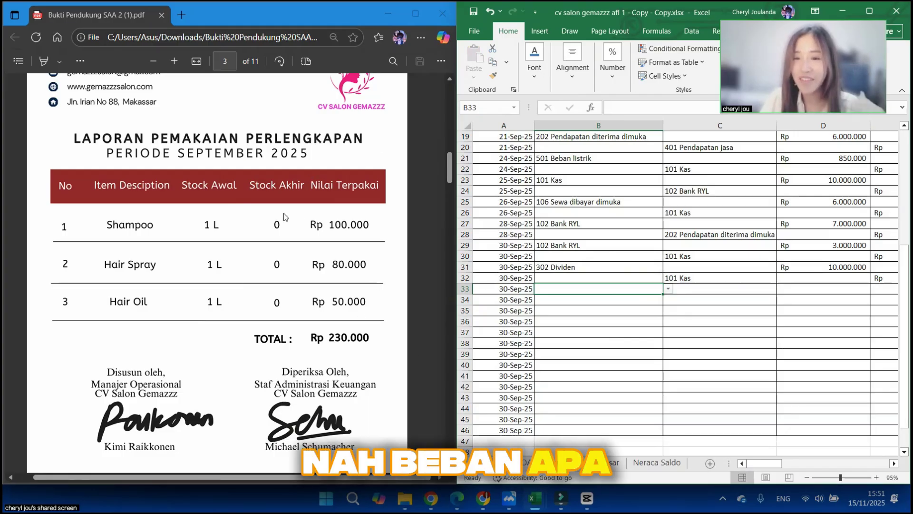
{"action": "left_click", "coordinate": [668, 289]}
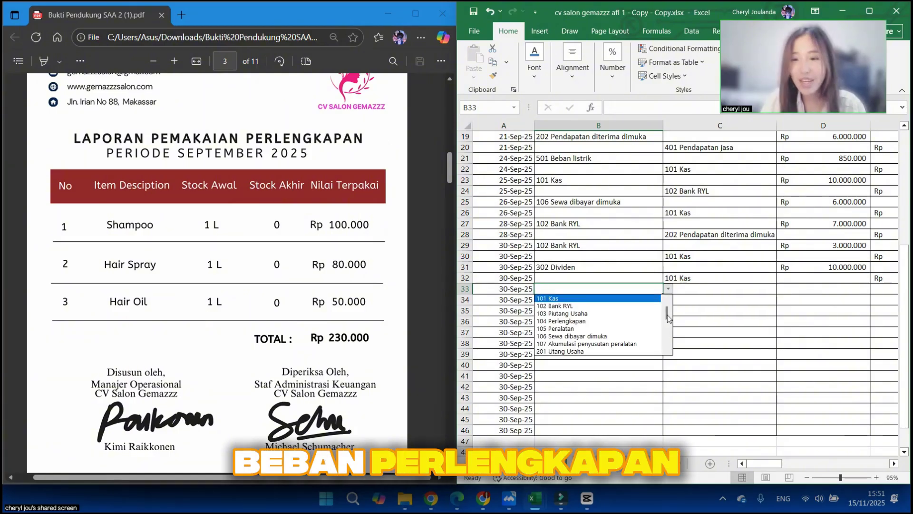
{"action": "scroll", "coordinate": [663, 334], "scroll_direction": "down", "scroll_amount": 4}
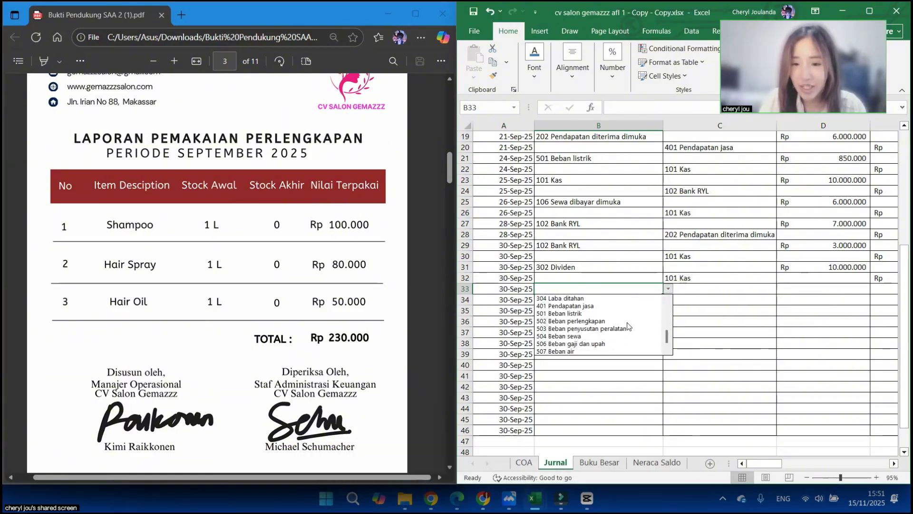
{"action": "left_click", "coordinate": [628, 320]}
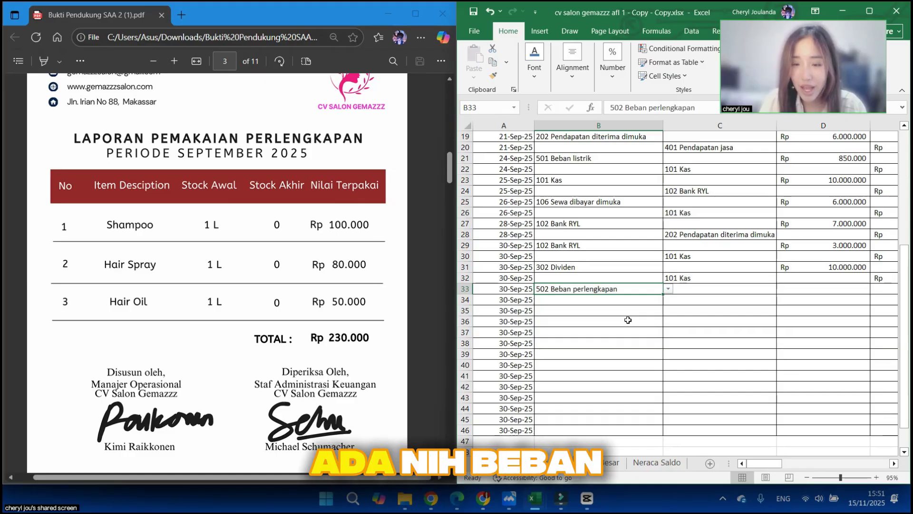
Step: Set the credit account in C34 to 104 Perlengkapan
{"action": "left_click", "coordinate": [699, 299]}
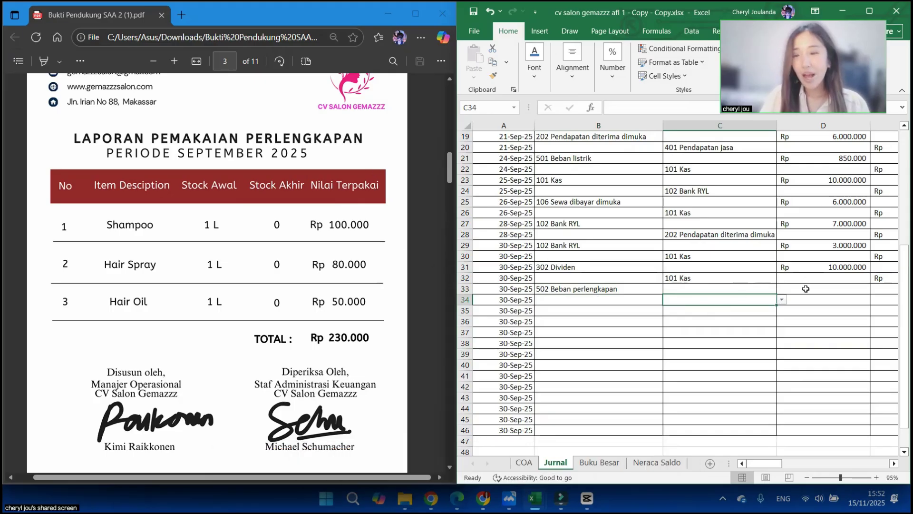
{"action": "left_click", "coordinate": [781, 299]}
{"action": "key", "text": "Down"}
{"action": "key", "text": "Down"}
{"action": "key", "text": "Down"}
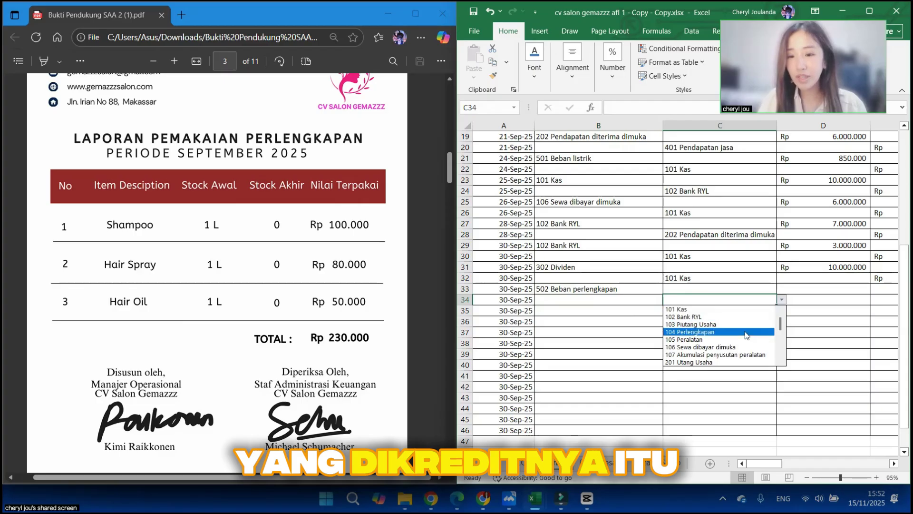
{"action": "key", "text": "Return"}
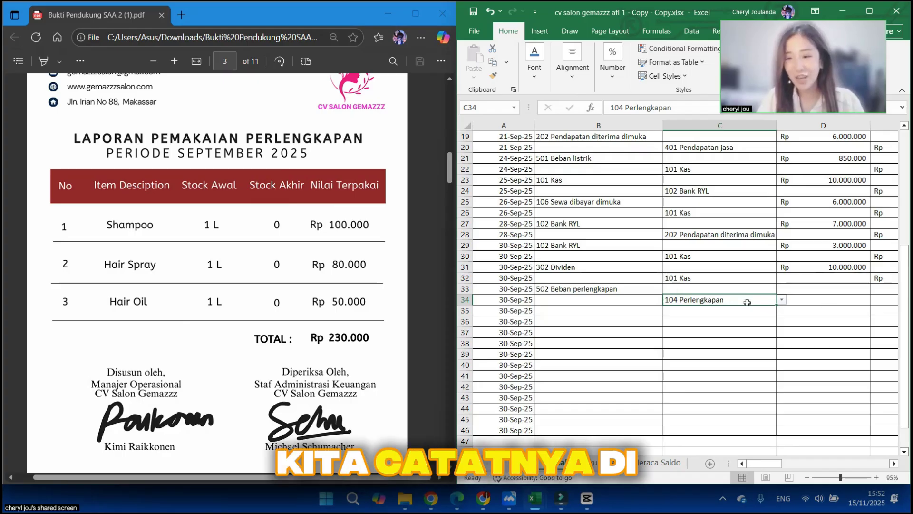
Step: Enter 230.000 as the debit amount in D33 and as the credit amount in E34
{"action": "left_click", "coordinate": [819, 291]}
{"action": "type", "text": "230"}
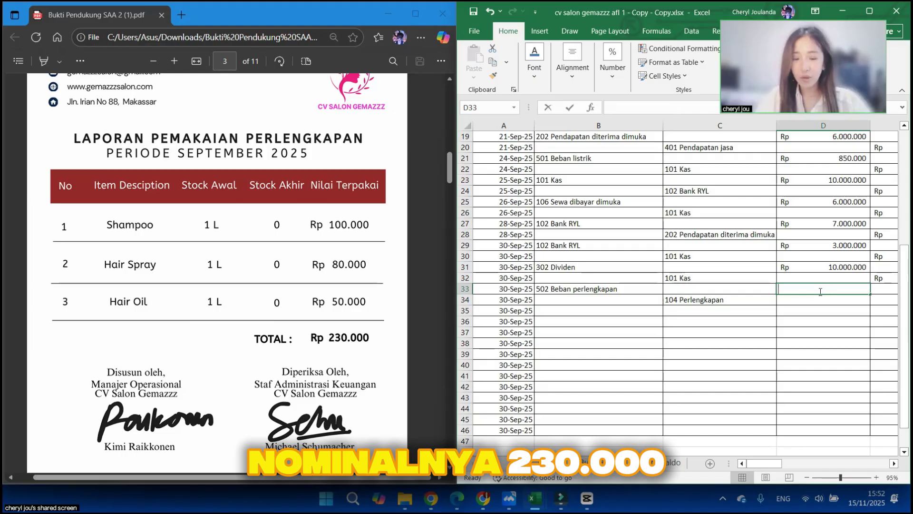
{"action": "type", "text": ".000"}
{"action": "key", "text": "Tab"}
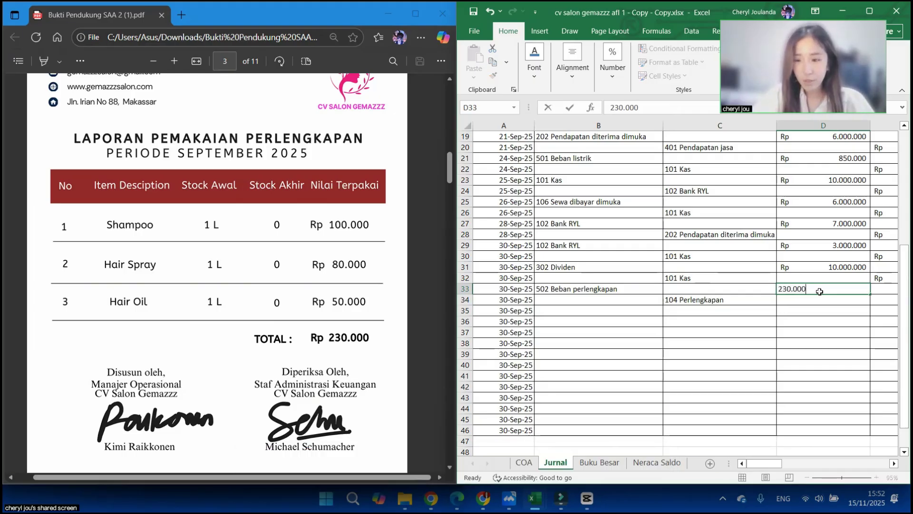
{"action": "key", "text": "Down"}
{"action": "type", "text": "230.000"}
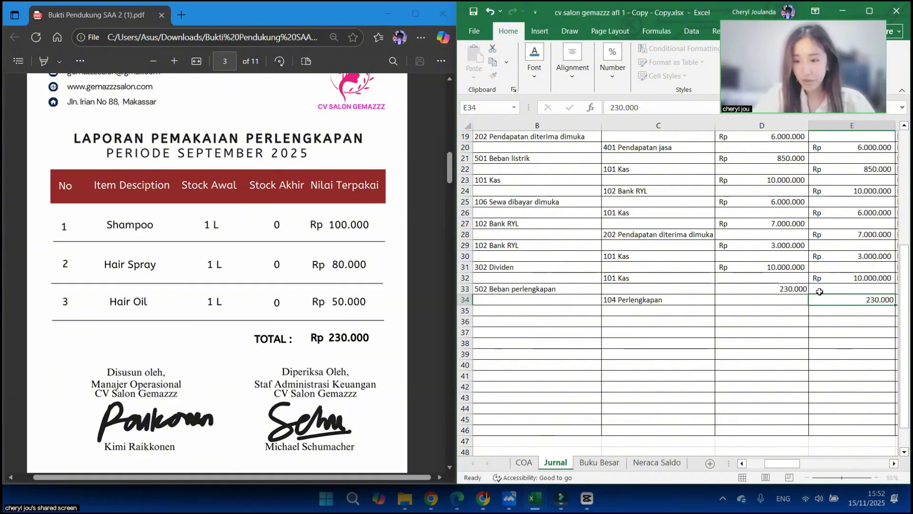
{"action": "key", "text": "Tab"}
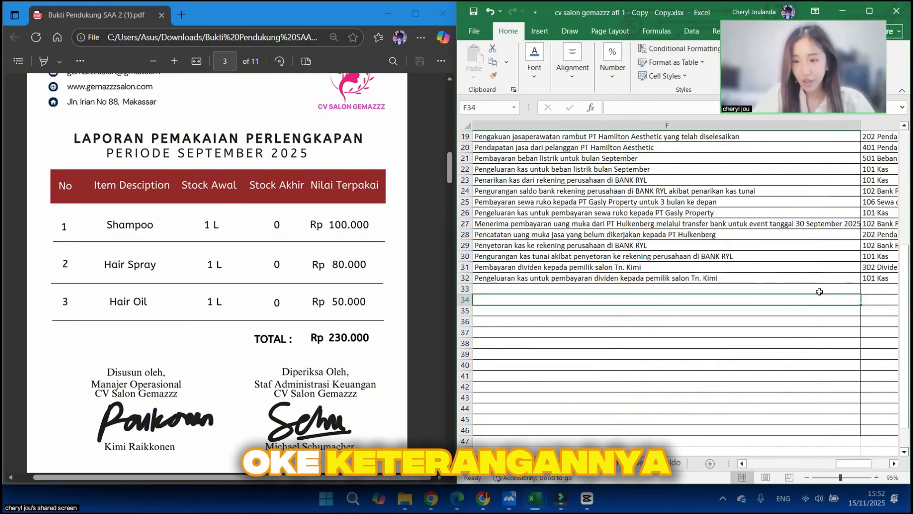
Step: Enter the description "Perlengkapan salon yang telah terpakai selama periode September 2025" in F33
{"action": "key", "text": "Up"}
{"action": "scroll", "coordinate": [819, 291], "scroll_direction": "left", "scroll_amount": 1}
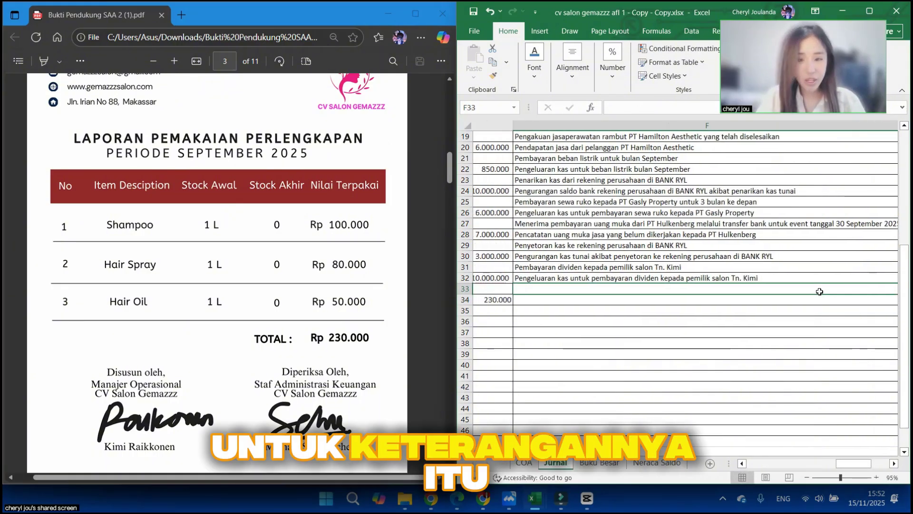
{"action": "scroll", "coordinate": [819, 291], "scroll_direction": "right", "scroll_amount": 1}
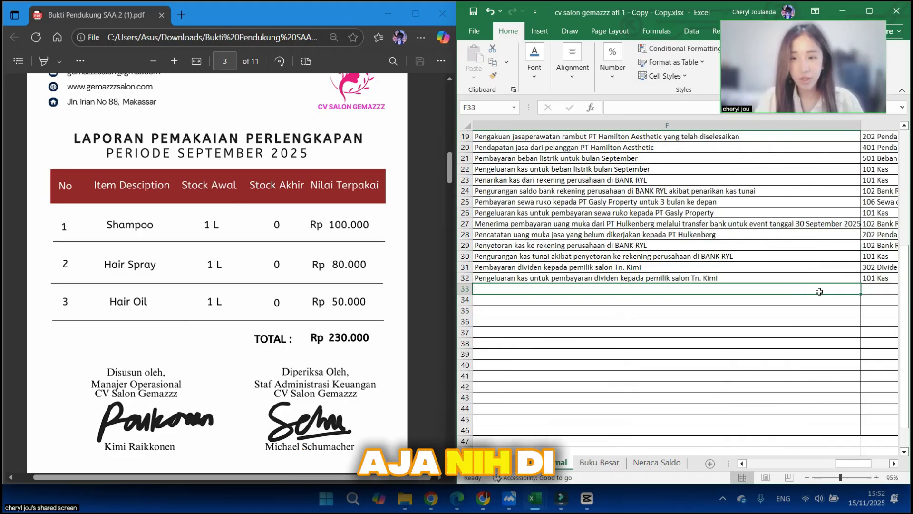
{"action": "scroll", "coordinate": [819, 291], "scroll_direction": "left", "scroll_amount": 2}
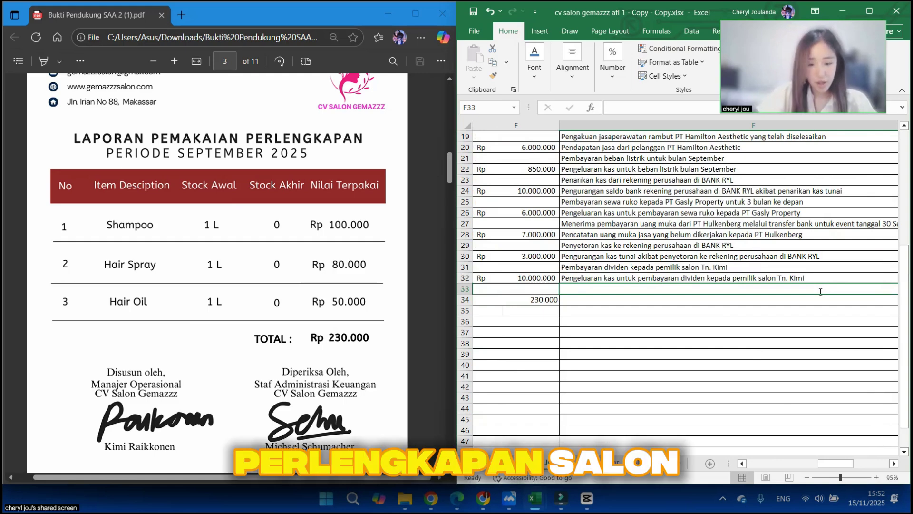
{"action": "type", "text": "Perlen"}
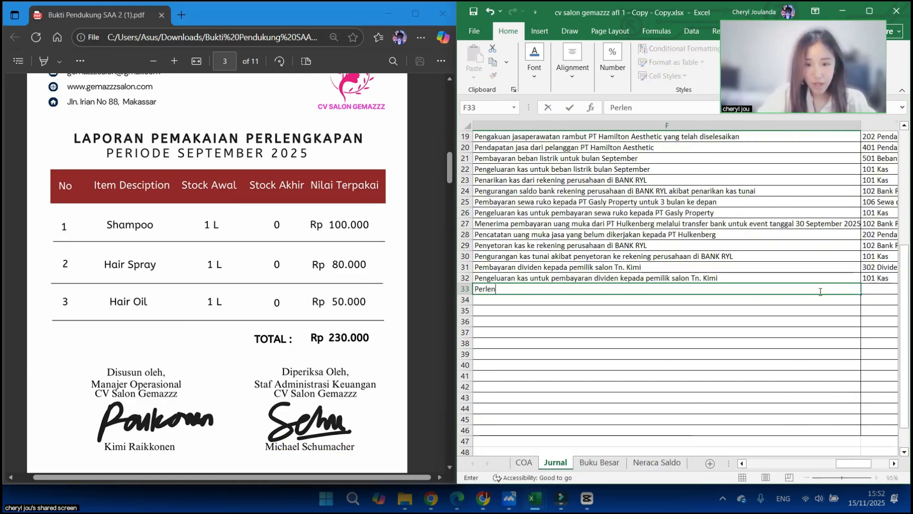
{"action": "type", "text": "gkapan salon "}
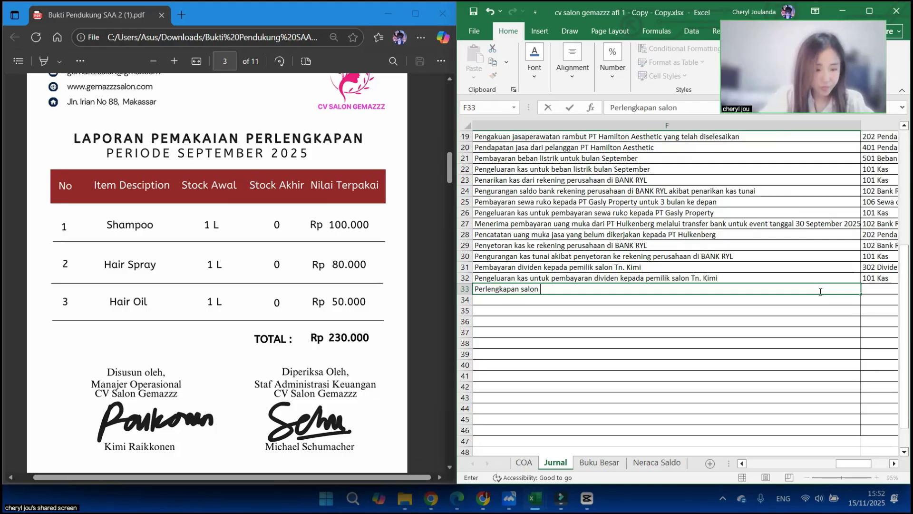
{"action": "type", "text": "yang telah terp"}
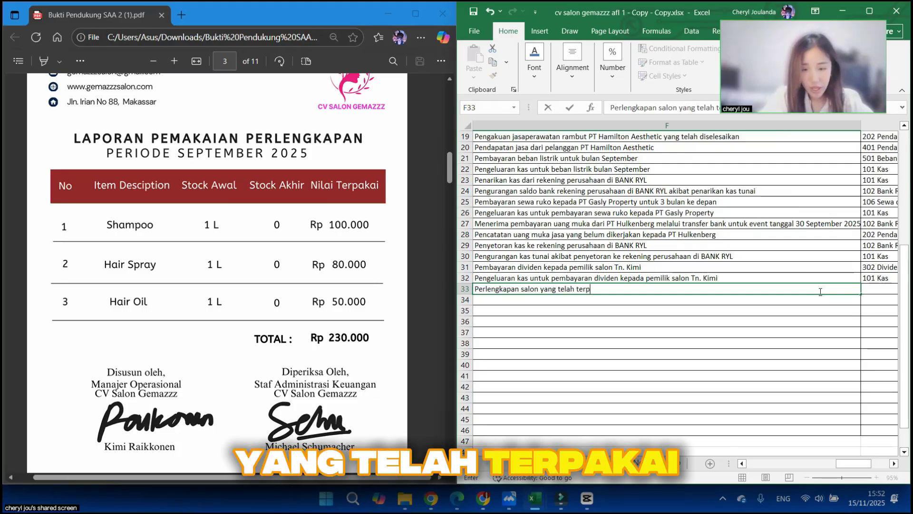
{"action": "type", "text": "akai selama peri"}
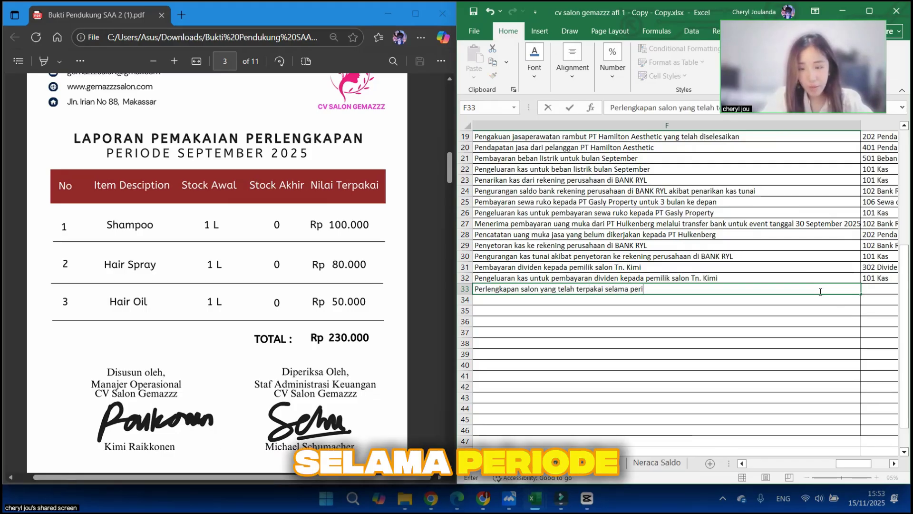
{"action": "type", "text": "ode September 2"}
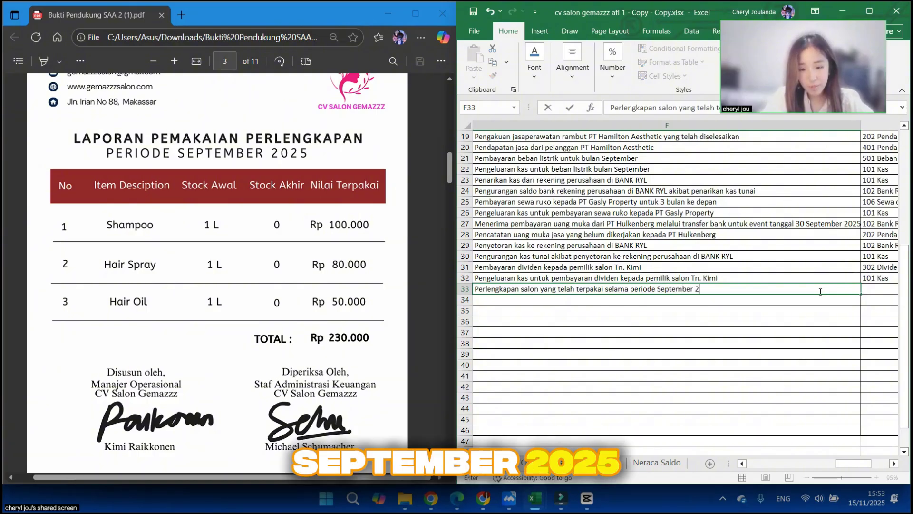
{"action": "type", "text": "025"}
{"action": "key", "text": "Return"}
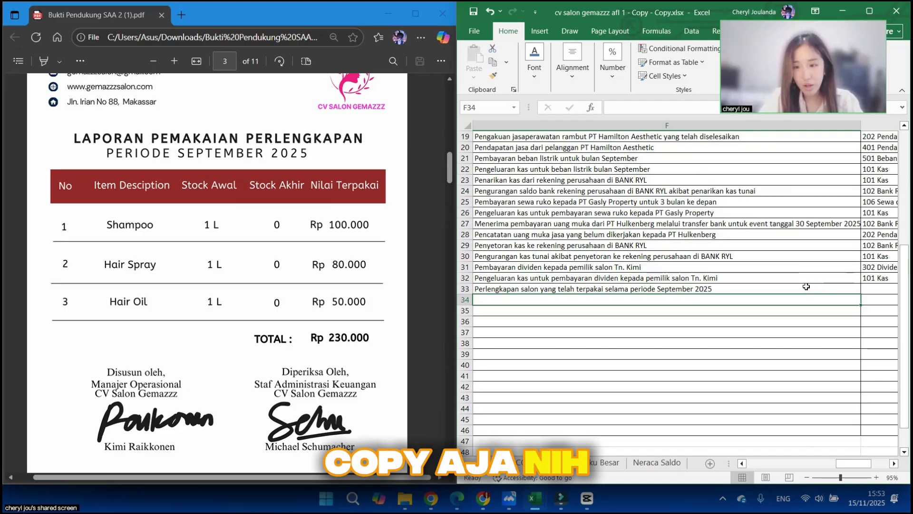
Step: Copy the supplies-used description from F33 into F34
{"action": "left_click", "coordinate": [804, 291]}
{"action": "key", "text": "ctrl+c"}
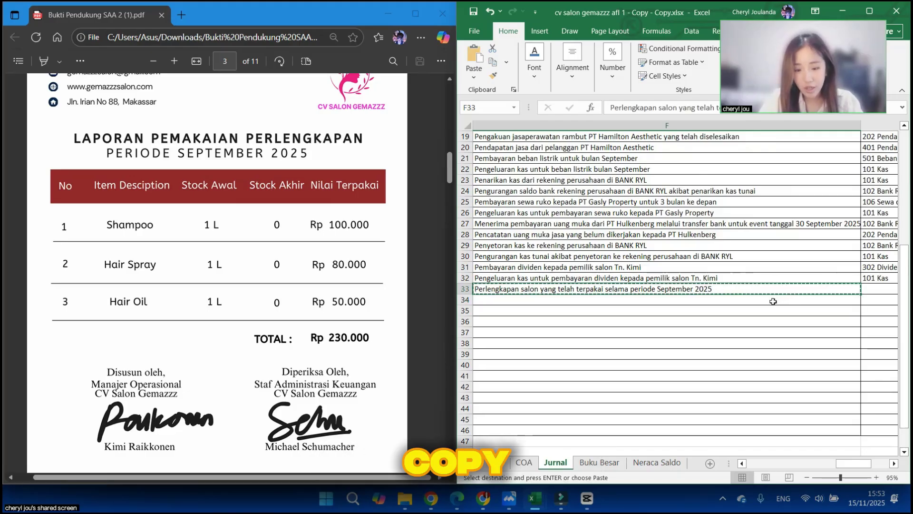
{"action": "left_click", "coordinate": [773, 301]}
{"action": "key", "text": "ctrl+v"}
{"action": "key", "text": "Escape"}
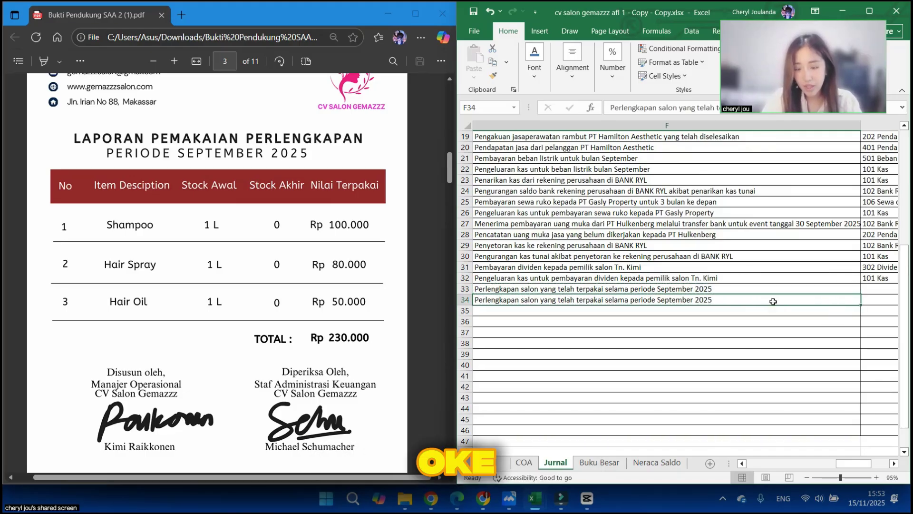
Step: Extend the account lookup formula in G32 down through G34 to cover the supplies adjusting entry
{"action": "scroll", "coordinate": [774, 302], "scroll_direction": "left", "scroll_amount": 4}
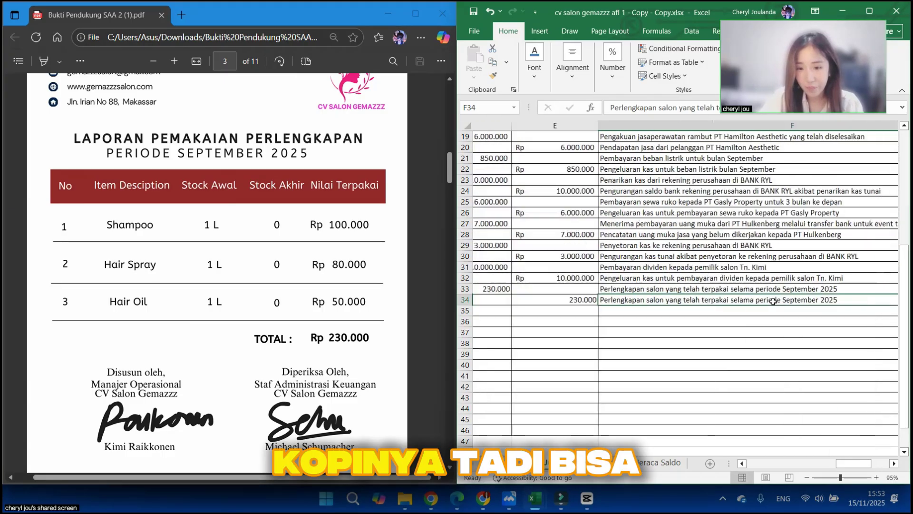
{"action": "scroll", "coordinate": [654, 290], "scroll_direction": "right", "scroll_amount": 2}
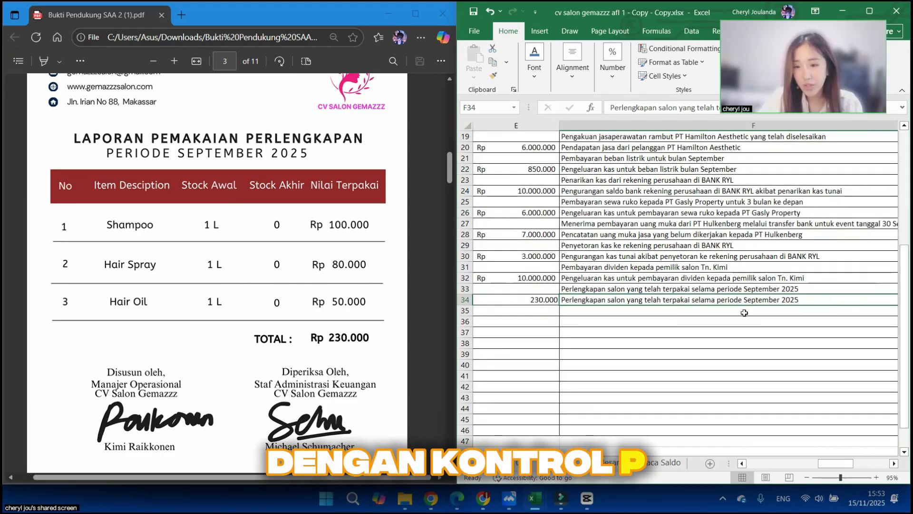
{"action": "scroll", "coordinate": [744, 312], "scroll_direction": "right", "scroll_amount": 3}
{"action": "scroll", "coordinate": [744, 312], "scroll_direction": "right", "scroll_amount": 5}
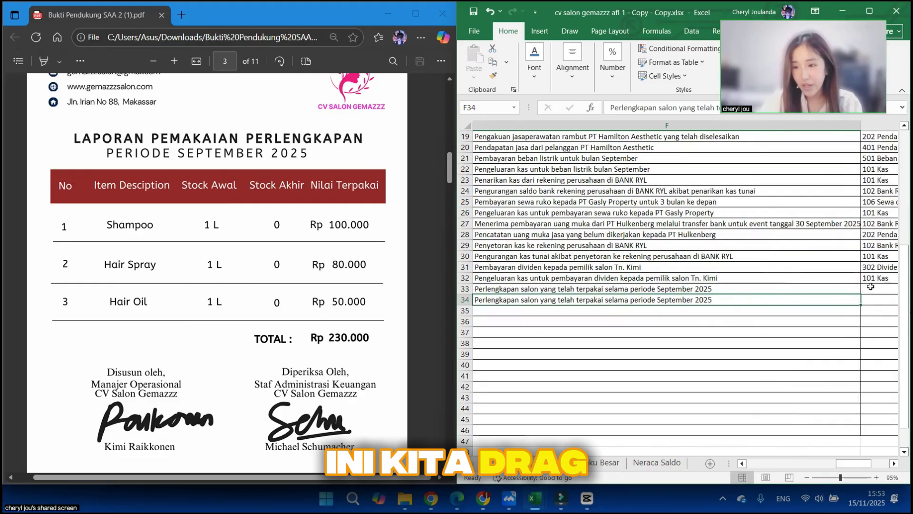
{"action": "scroll", "coordinate": [830, 276], "scroll_direction": "left", "scroll_amount": 3}
{"action": "scroll", "coordinate": [881, 281], "scroll_direction": "right", "scroll_amount": 3}
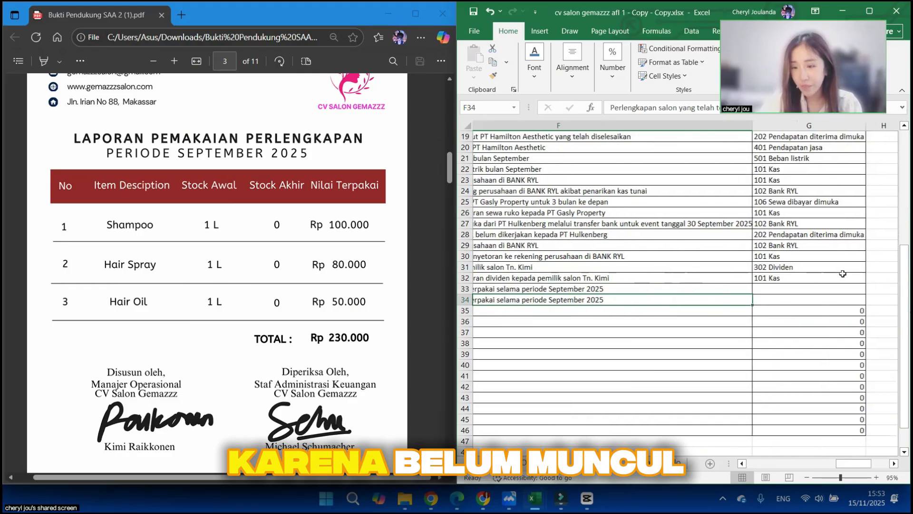
{"action": "scroll", "coordinate": [861, 278], "scroll_direction": "left", "scroll_amount": 3}
{"action": "scroll", "coordinate": [852, 275], "scroll_direction": "right", "scroll_amount": 5}
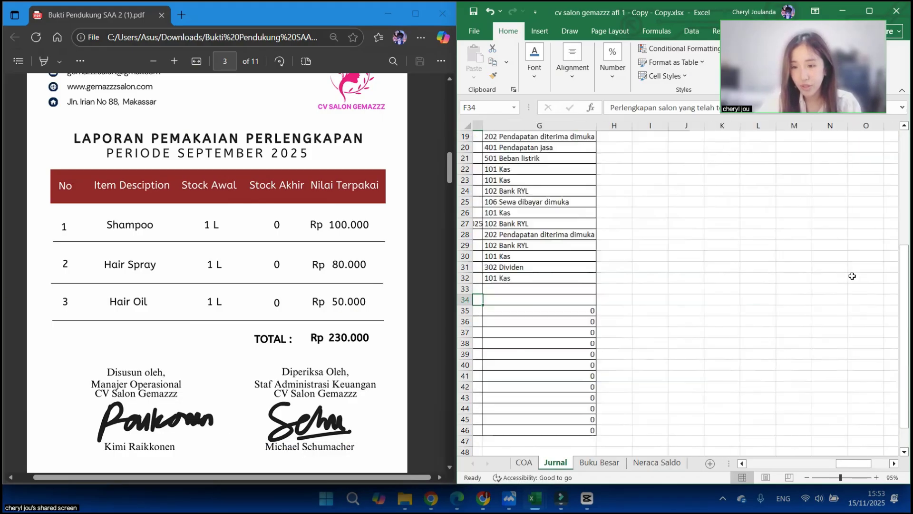
{"action": "scroll", "coordinate": [542, 279], "scroll_direction": "right", "scroll_amount": 1}
{"action": "left_click", "coordinate": [549, 277]}
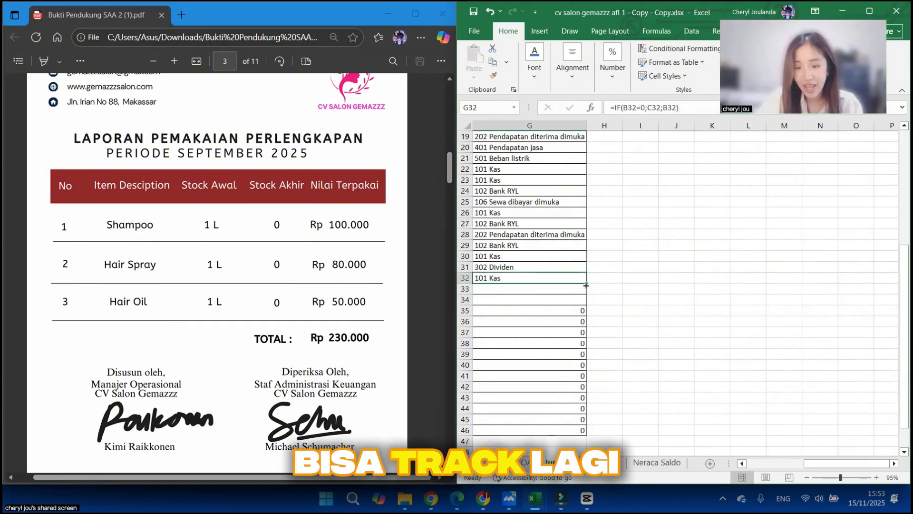
{"action": "left_click_drag", "start_coordinate": [586, 283], "coordinate": [590, 300]}
{"action": "scroll", "coordinate": [645, 292], "scroll_direction": "left", "scroll_amount": 5}
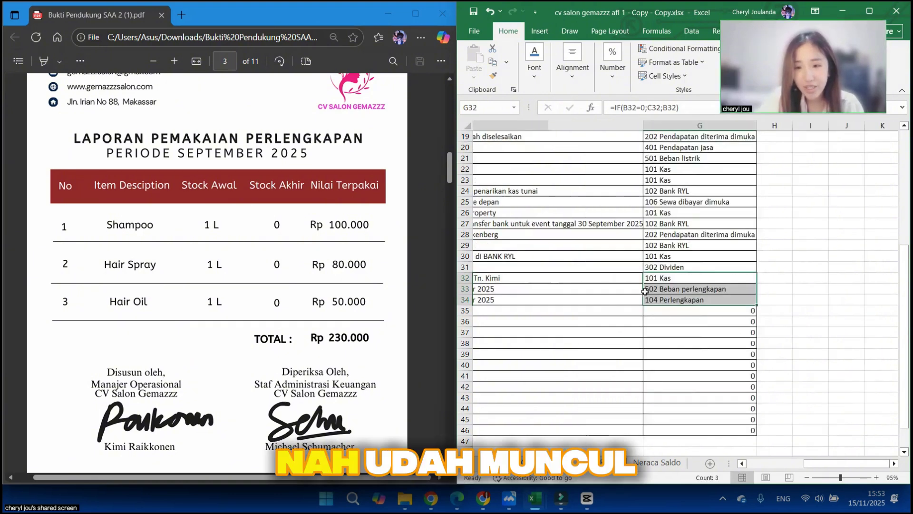
{"action": "scroll", "coordinate": [512, 329], "scroll_direction": "right", "scroll_amount": 1}
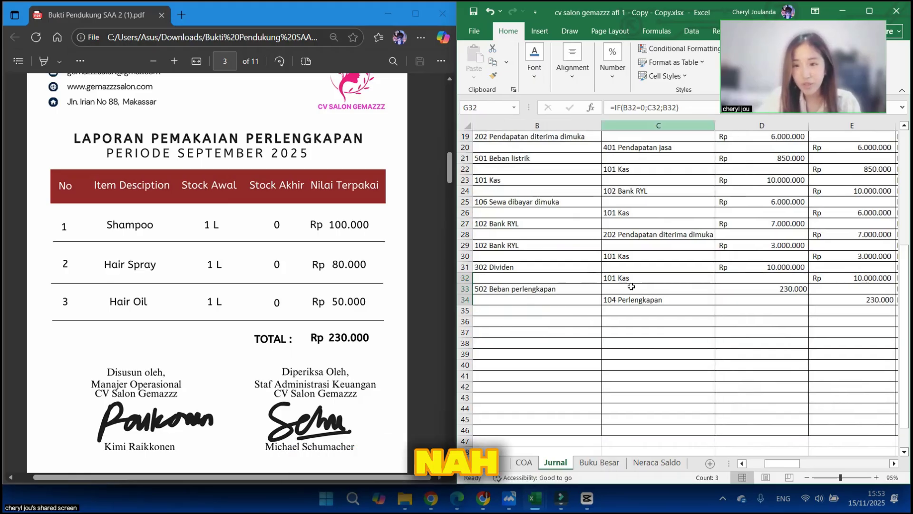
{"action": "scroll", "coordinate": [615, 311], "scroll_direction": "left", "scroll_amount": 1}
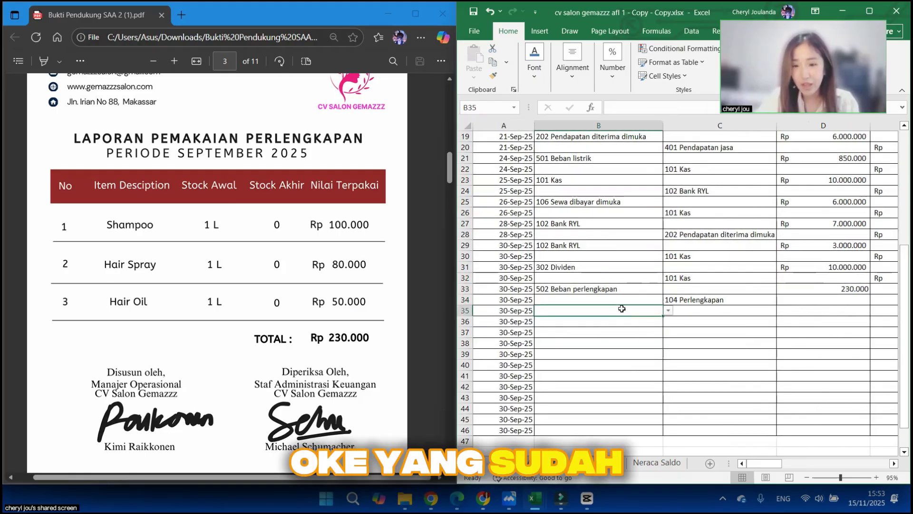
Step: Review the supplies usage report and read the 30 September 2025 job handover report for PT Hulkenberg Aesthetic & Spa
{"action": "left_click", "coordinate": [616, 311]}
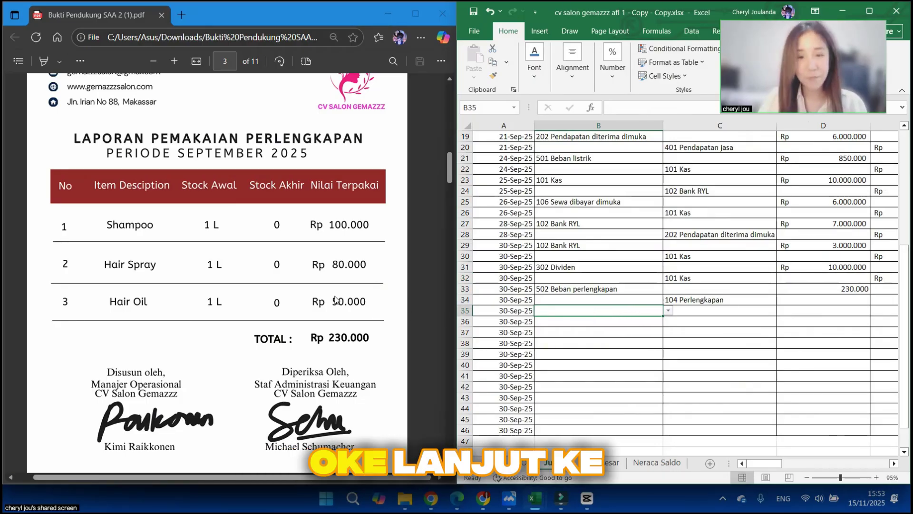
{"action": "scroll", "coordinate": [71, 324], "scroll_direction": "down", "scroll_amount": 1}
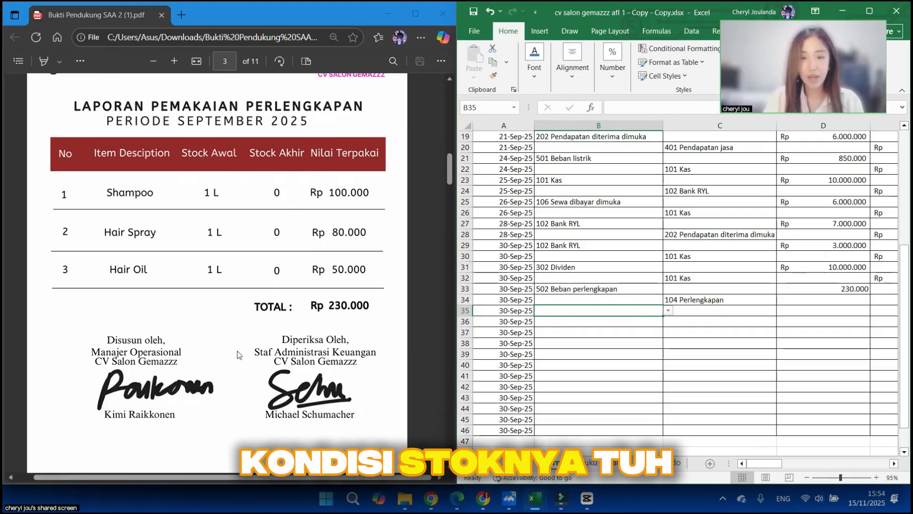
{"action": "scroll", "coordinate": [239, 354], "scroll_direction": "up", "scroll_amount": 1}
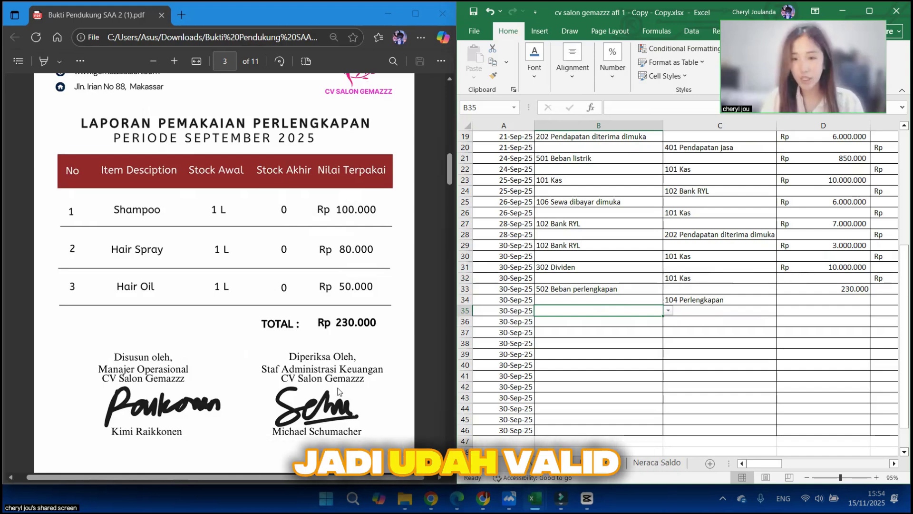
{"action": "scroll", "coordinate": [339, 391], "scroll_direction": "down", "scroll_amount": 3}
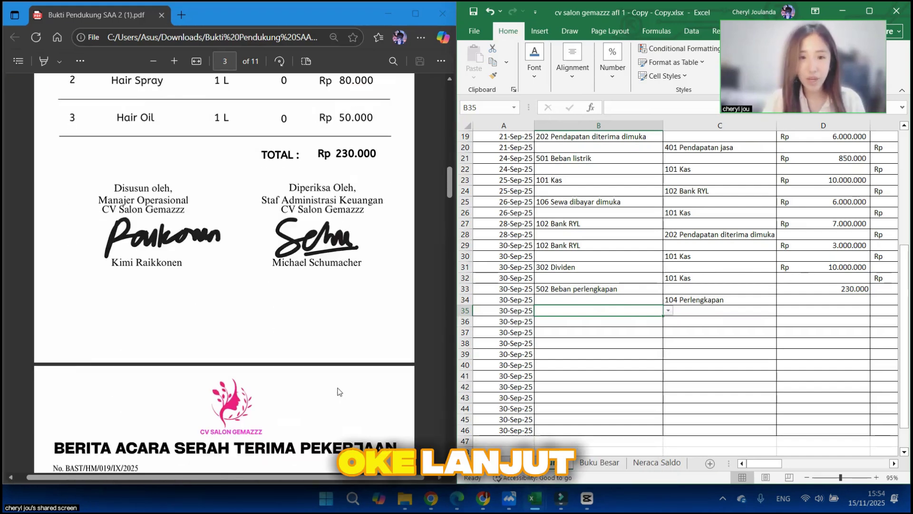
{"action": "scroll", "coordinate": [338, 391], "scroll_direction": "down", "scroll_amount": 2}
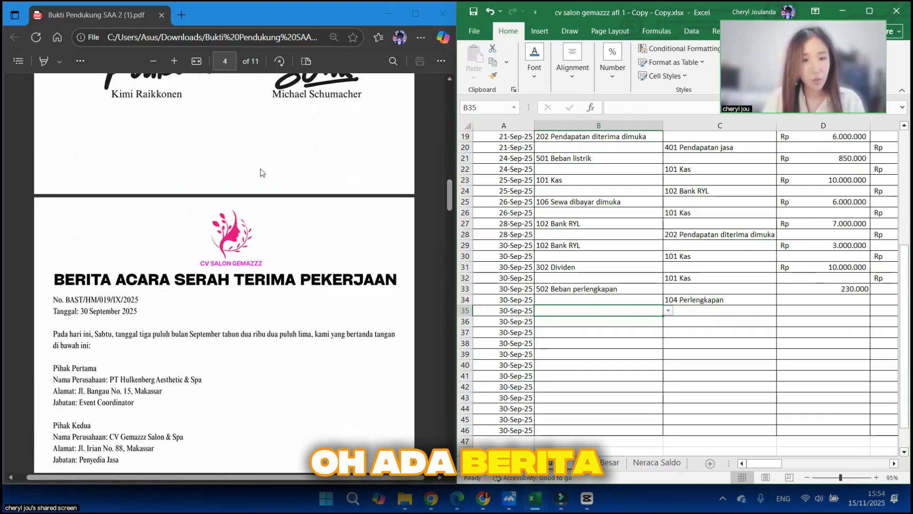
{"action": "scroll", "coordinate": [342, 256], "scroll_direction": "down", "scroll_amount": 3}
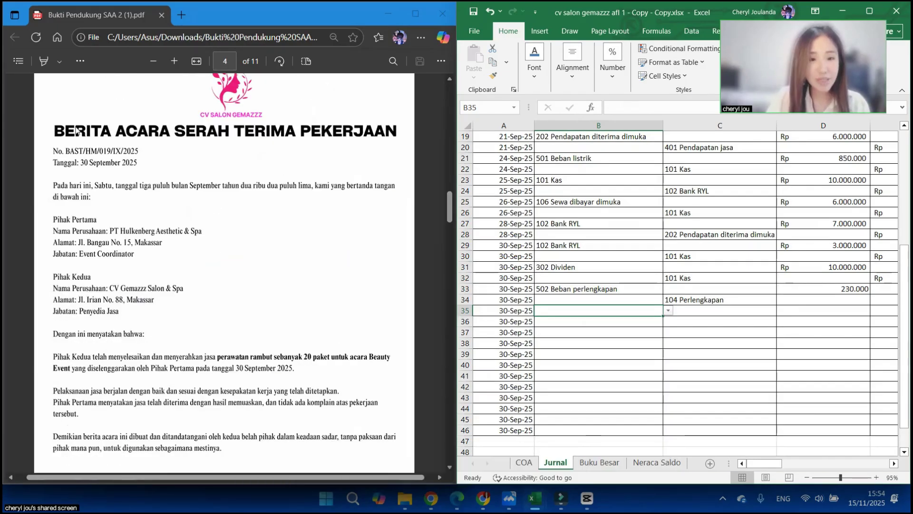
{"action": "scroll", "coordinate": [186, 135], "scroll_direction": "down", "scroll_amount": 1}
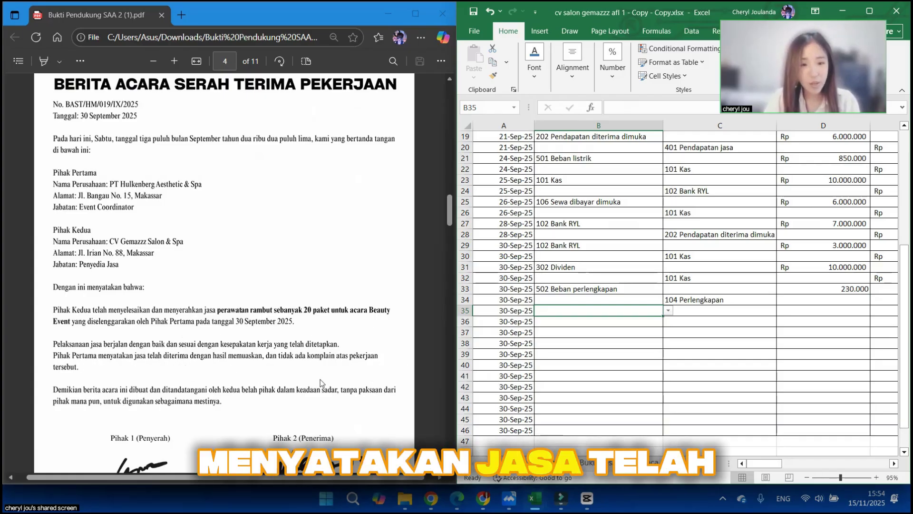
{"action": "scroll", "coordinate": [194, 356], "scroll_direction": "down", "scroll_amount": 2}
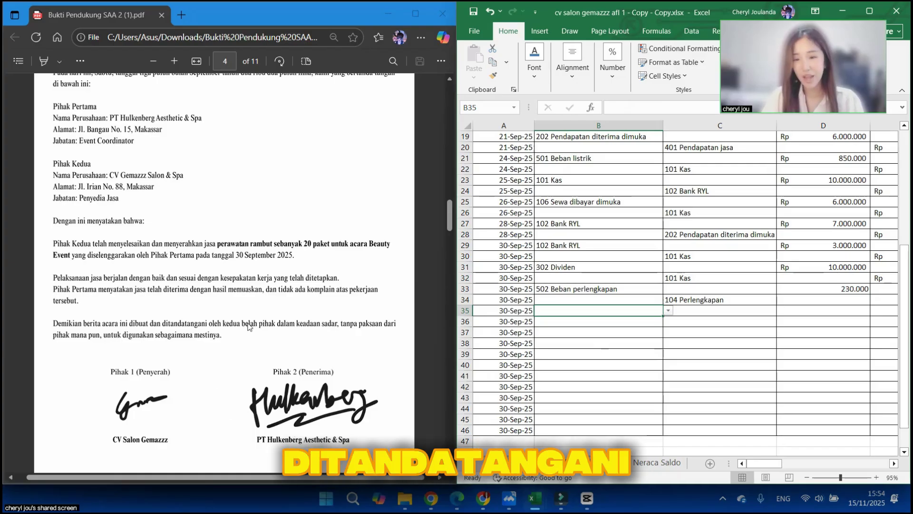
{"action": "scroll", "coordinate": [250, 327], "scroll_direction": "up", "scroll_amount": 1}
{"action": "scroll", "coordinate": [249, 326], "scroll_direction": "up", "scroll_amount": 3}
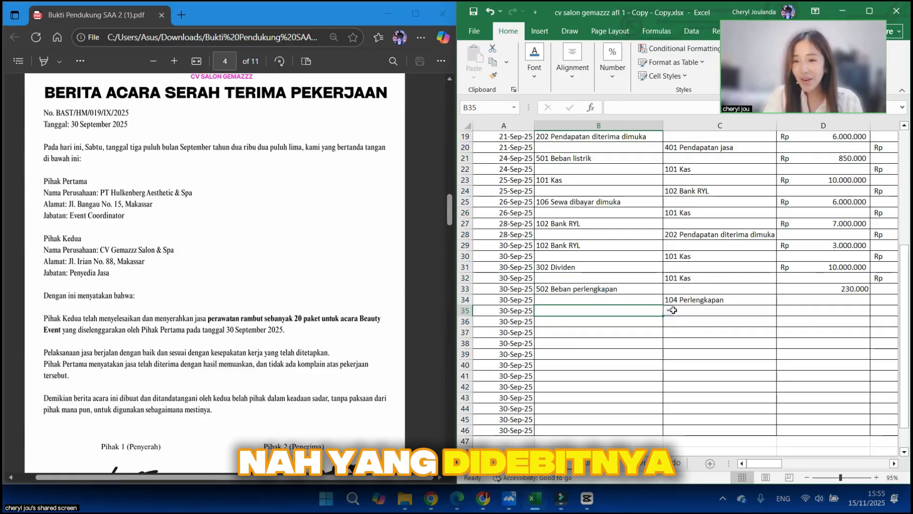
Step: Set the debit account in B35 to 202 Pendapatan diterima dimuka
{"action": "left_click", "coordinate": [717, 236]}
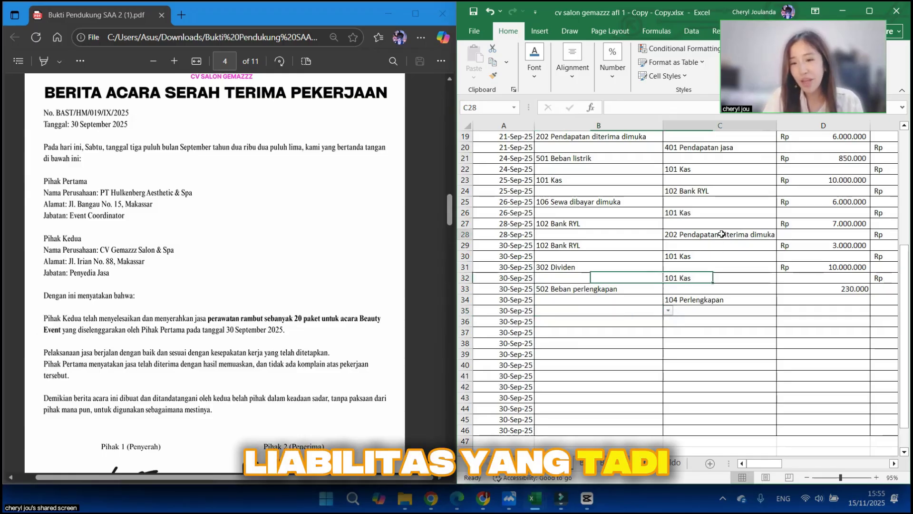
{"action": "left_click", "coordinate": [627, 313]}
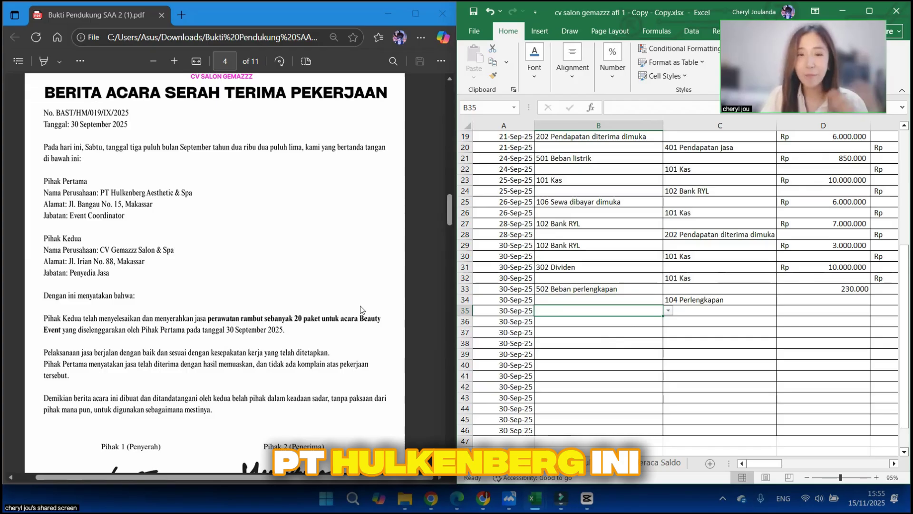
{"action": "left_click", "coordinate": [668, 310]}
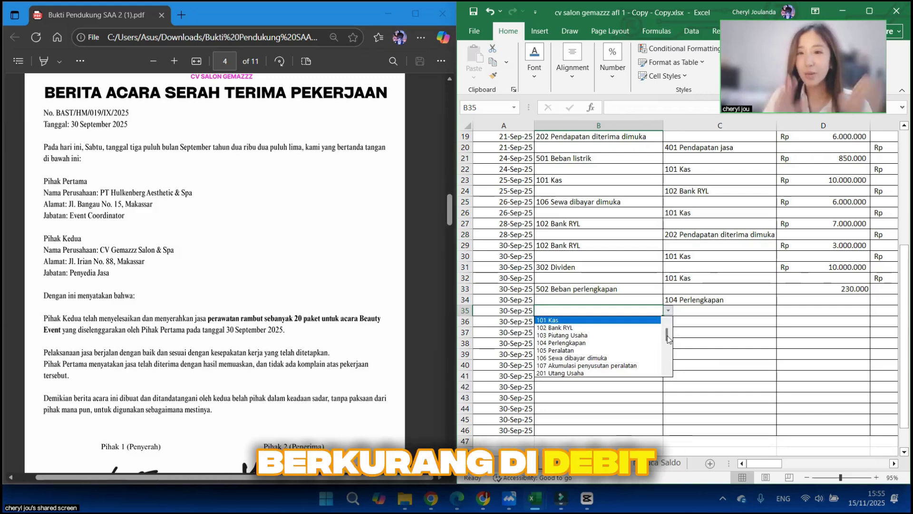
{"action": "left_click_drag", "start_coordinate": [668, 339], "coordinate": [668, 344]}
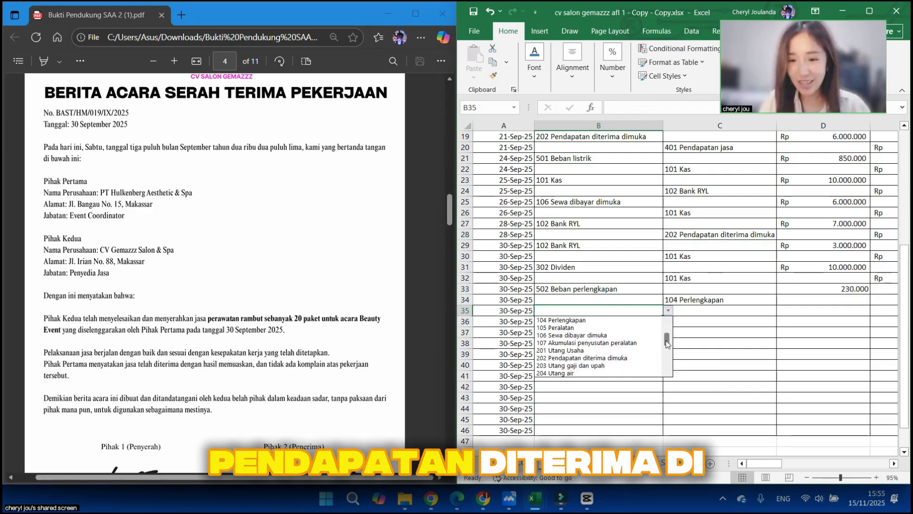
{"action": "left_click", "coordinate": [631, 358]}
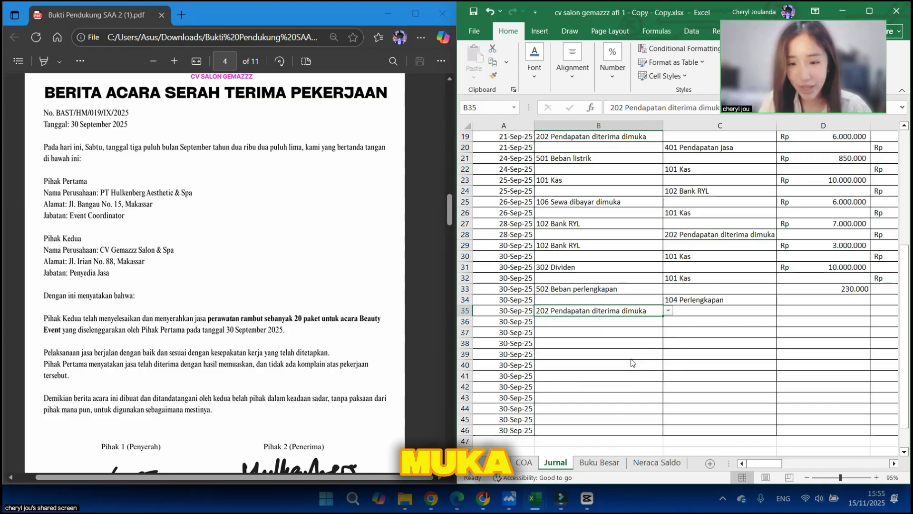
Step: Set the credit account in C36 to 401 Pendapatan jasa
{"action": "left_click", "coordinate": [712, 323]}
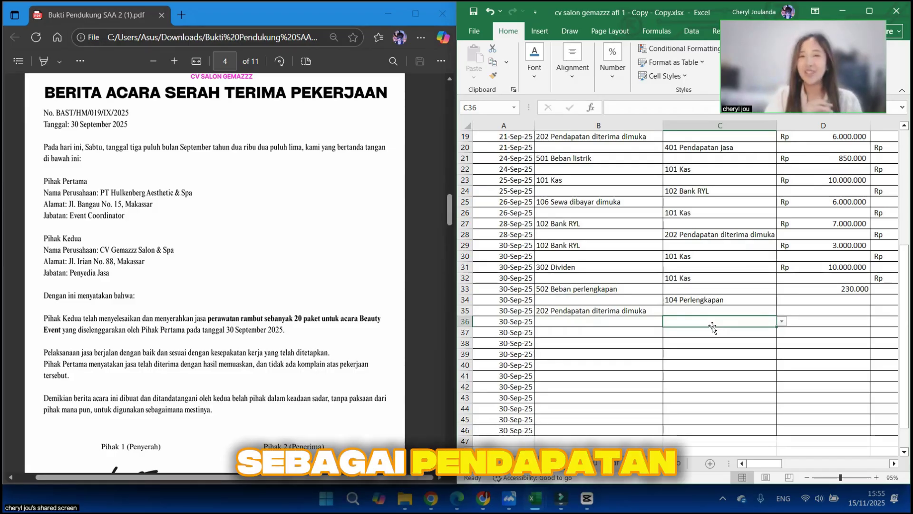
{"action": "left_click", "coordinate": [781, 321]}
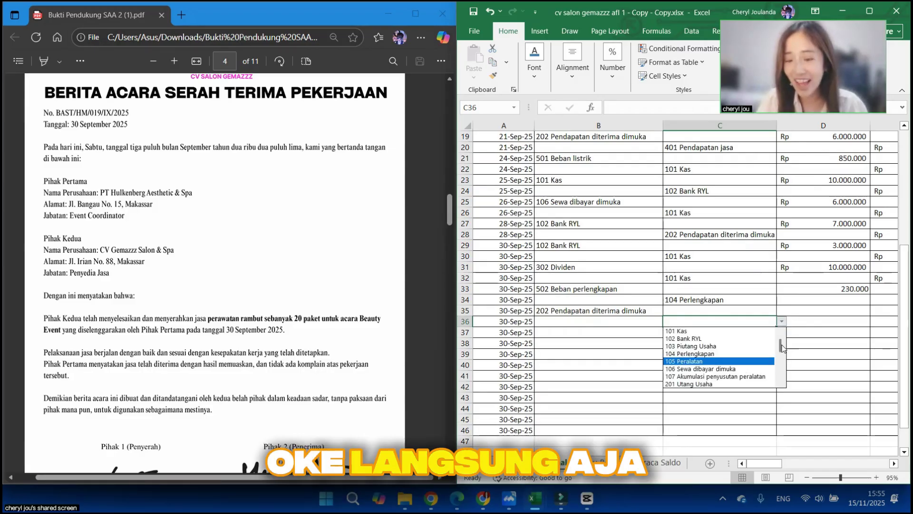
{"action": "left_click_drag", "start_coordinate": [782, 354], "coordinate": [778, 380]}
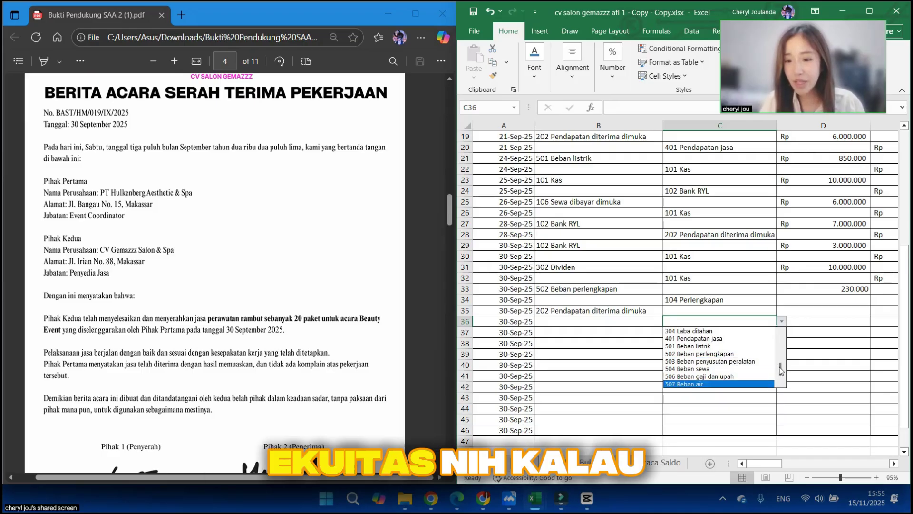
{"action": "left_click", "coordinate": [722, 339]}
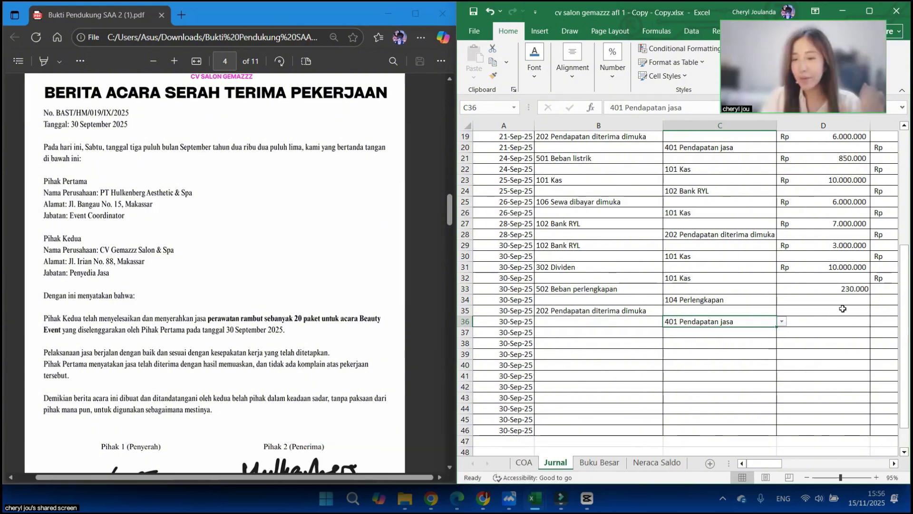
Step: Enter 7.000.000 as the debit amount in D35 and as the credit amount in E36
{"action": "key", "text": "Right"}
{"action": "key", "text": "Up"}
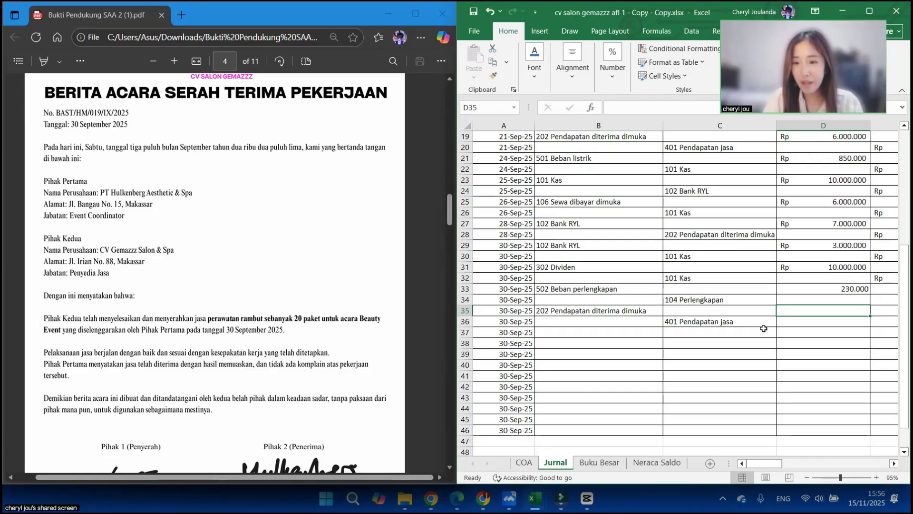
{"action": "type", "text": "7.000.000"}
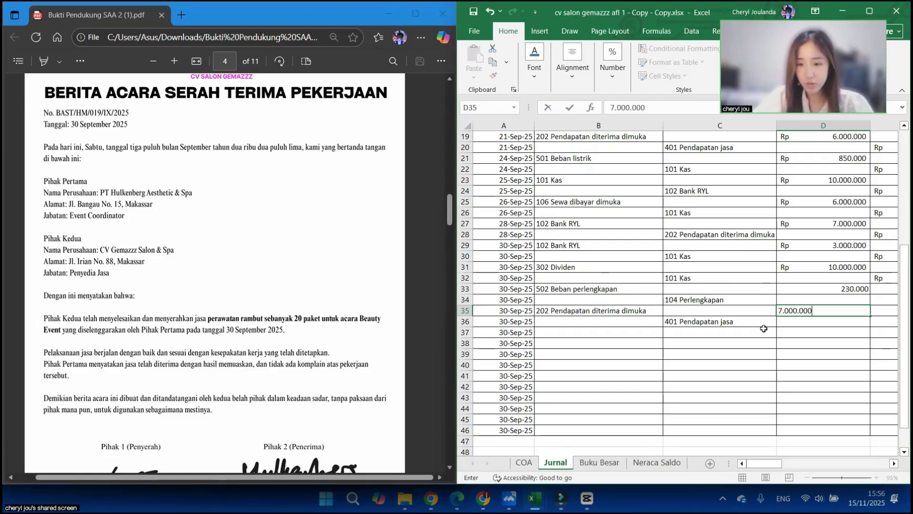
{"action": "key", "text": "Tab"}
{"action": "key", "text": "Down"}
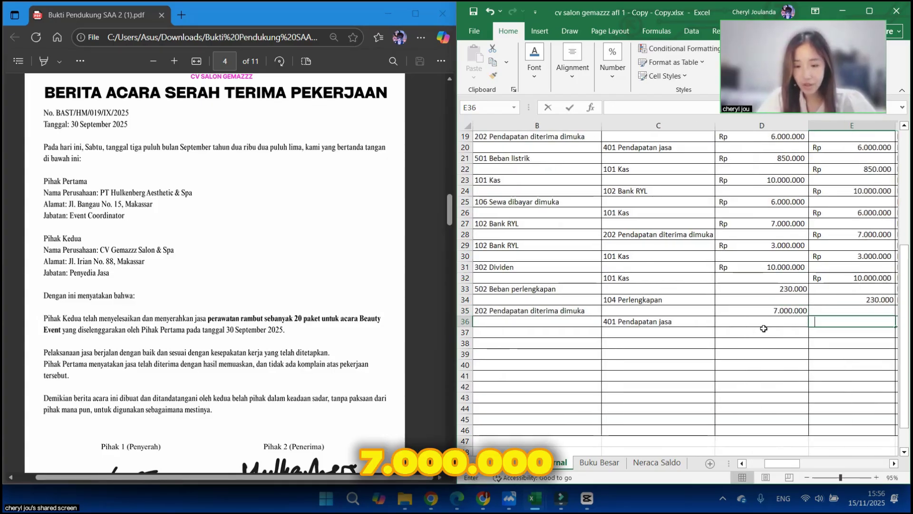
{"action": "type", "text": "7.000.000"}
{"action": "key", "text": "Tab"}
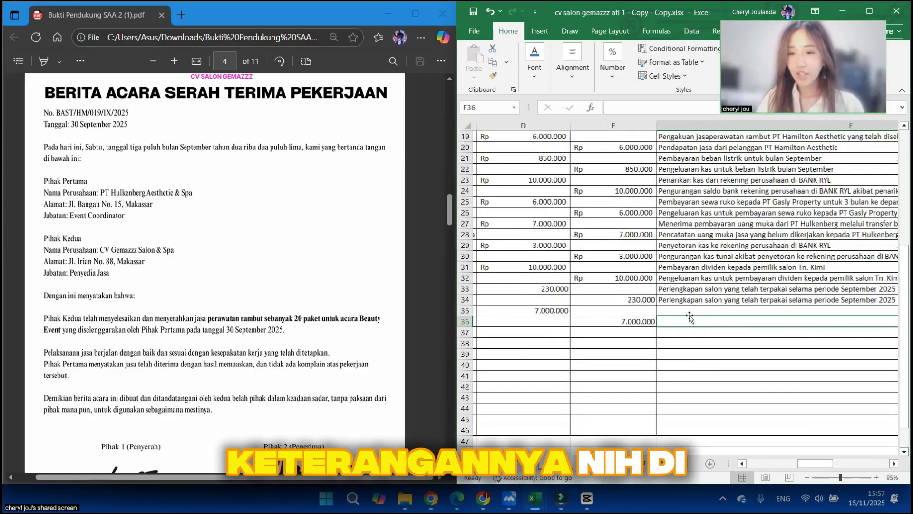
Step: Enter the description "Telah menyelesaikan kewajiban pekerjaan untuk PT Hulkenberg" in F35
{"action": "left_click", "coordinate": [691, 310]}
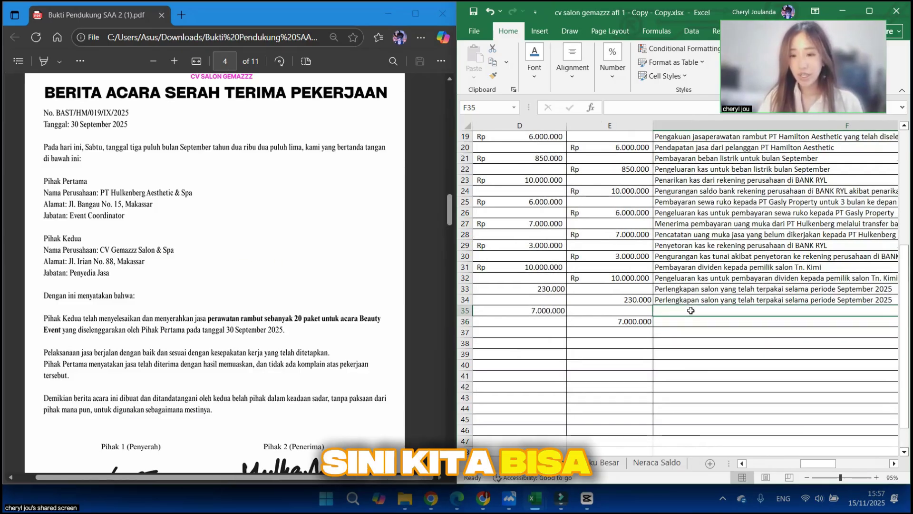
{"action": "type", "text": "Telah menu"}
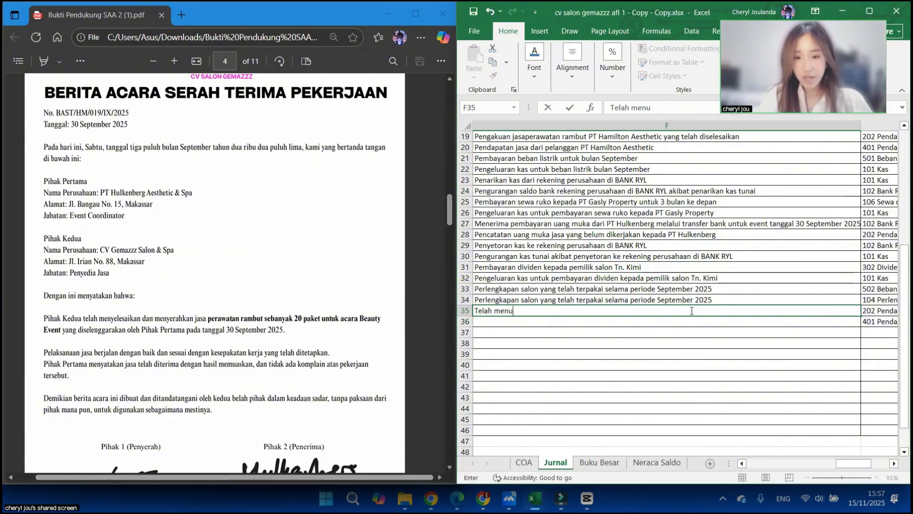
{"action": "key", "text": "BackSpace"}
{"action": "type", "text": "yelesaikan ke"}
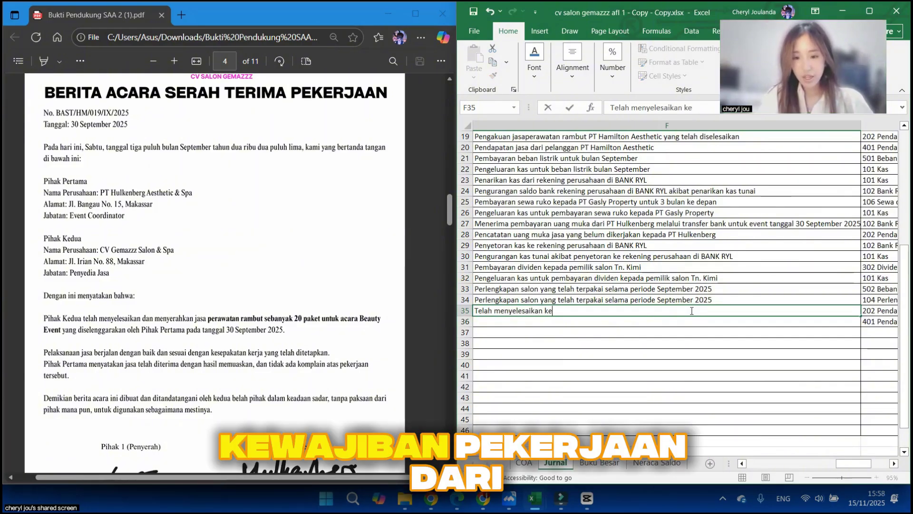
{"action": "type", "text": "wajiban pekerja"}
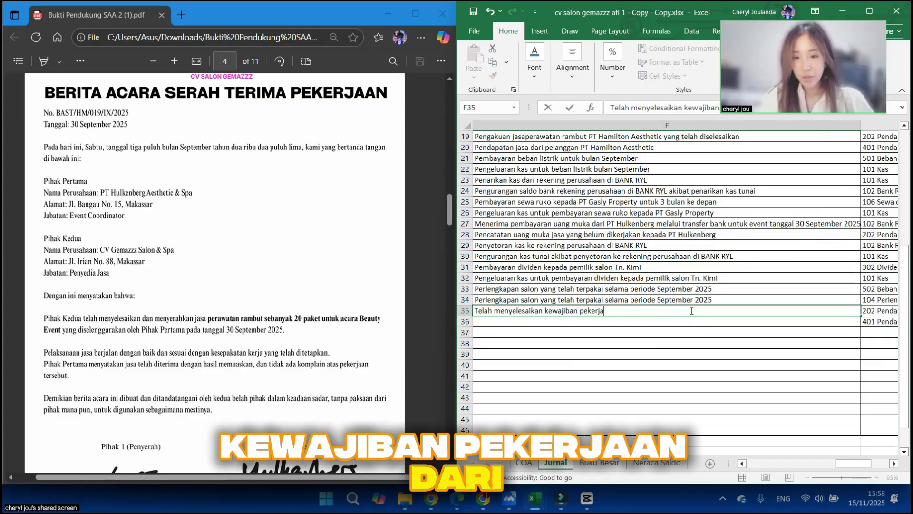
{"action": "type", "text": "an dari P"}
{"action": "key", "text": "BackSpace"}
{"action": "key", "text": "BackSpace"}
{"action": "key", "text": "BackSpace"}
{"action": "key", "text": "BackSpace"}
{"action": "key", "text": "BackSpace"}
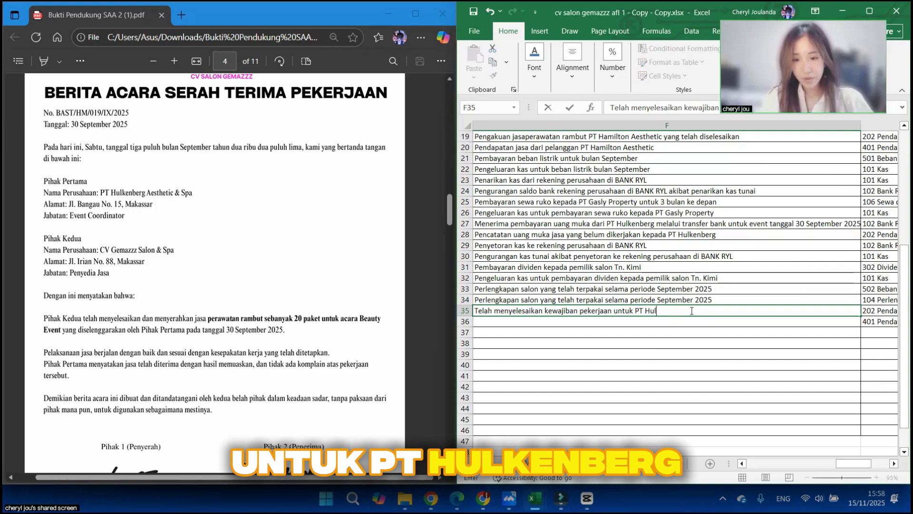
{"action": "type", "text": "rg"}
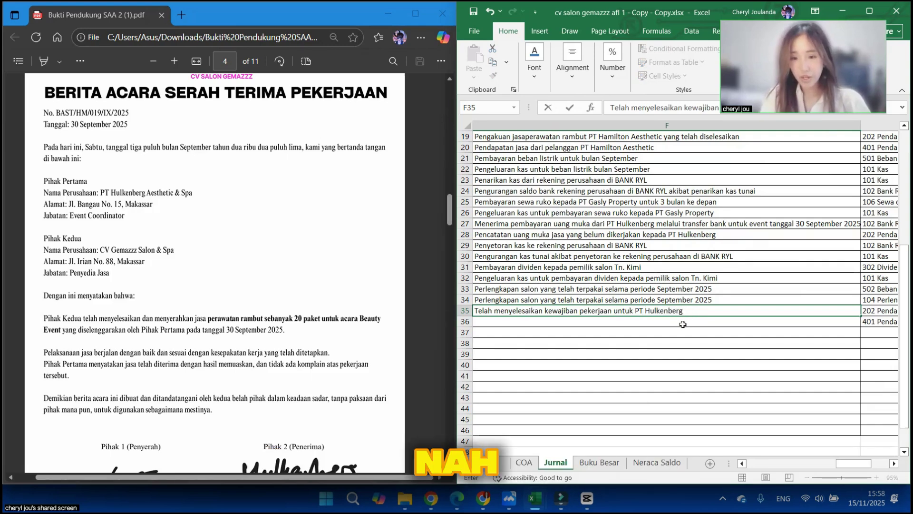
{"action": "left_click", "coordinate": [714, 328]}
Step: Copy the PT Hulkenberg description from F35 into F36
{"action": "left_click", "coordinate": [705, 308]}
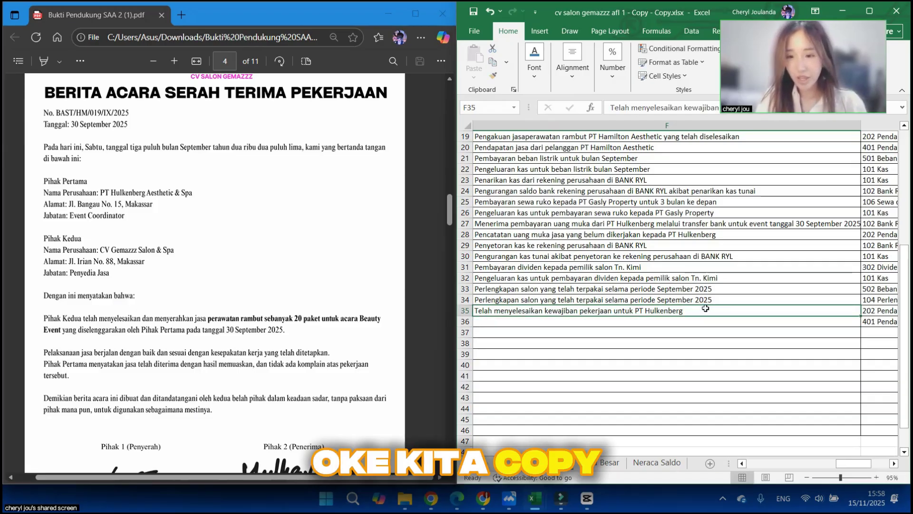
{"action": "key", "text": "ctrl+c"}
{"action": "left_click", "coordinate": [683, 324]}
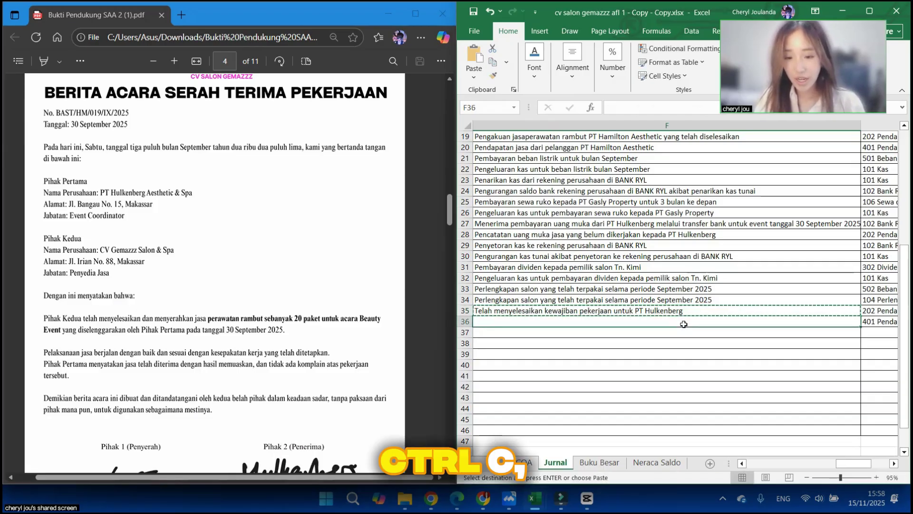
{"action": "key", "text": "ctrl+v"}
{"action": "key", "text": "Escape"}
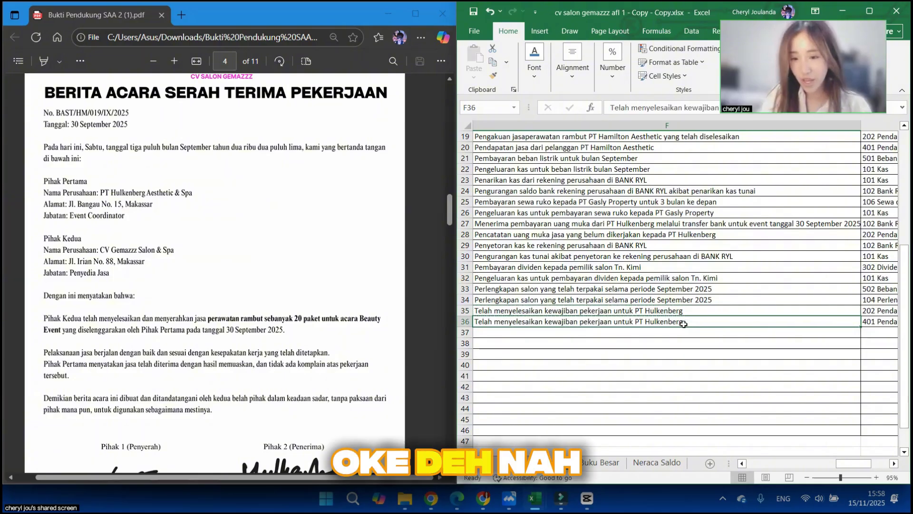
Step: Check the signatures on the PT Hulkenberg handover report and compare its receipt and transfer proof with the journal entry
{"action": "scroll", "coordinate": [684, 323], "scroll_direction": "left", "scroll_amount": 5}
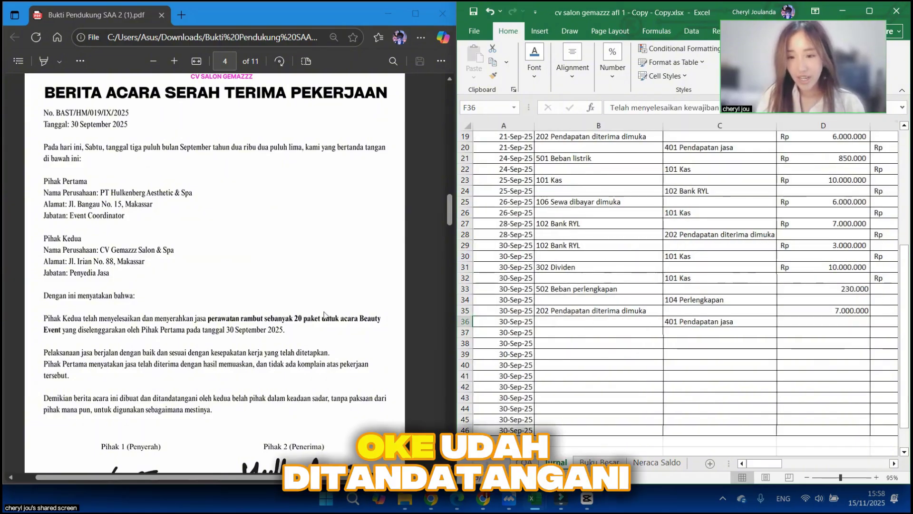
{"action": "scroll", "coordinate": [324, 314], "scroll_direction": "down", "scroll_amount": 5}
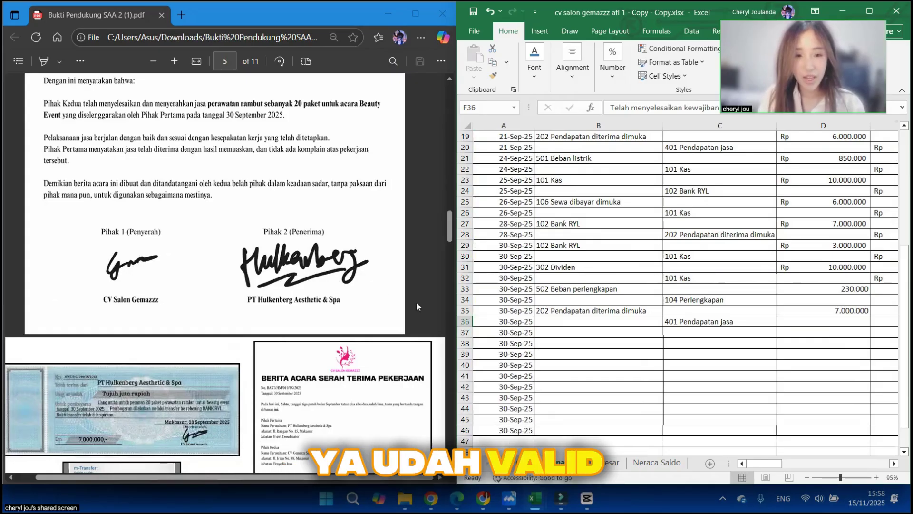
{"action": "scroll", "coordinate": [326, 287], "scroll_direction": "down", "scroll_amount": 4}
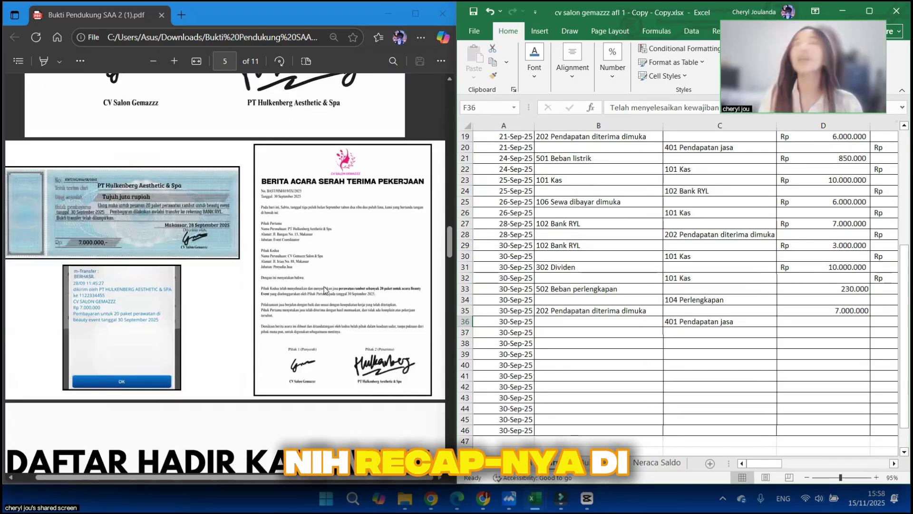
{"action": "scroll", "coordinate": [261, 258], "scroll_direction": "up", "scroll_amount": 4}
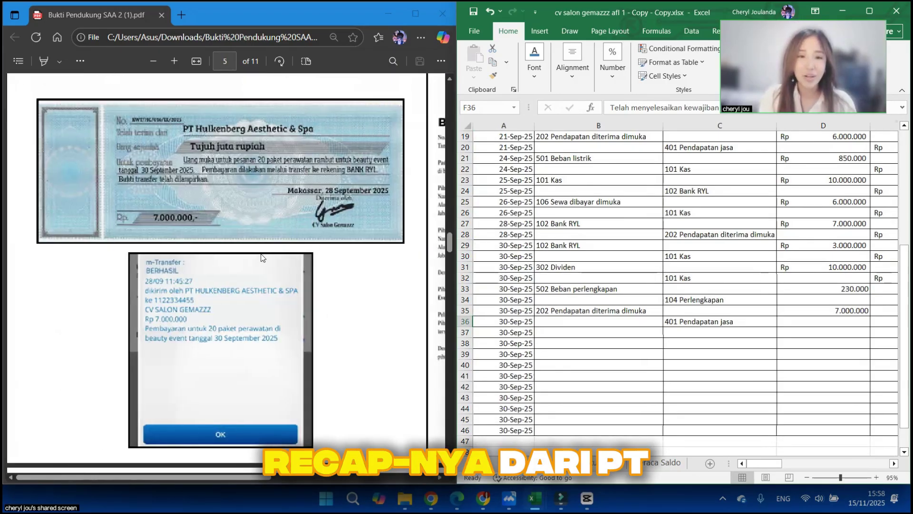
{"action": "scroll", "coordinate": [261, 258], "scroll_direction": "left", "scroll_amount": 4}
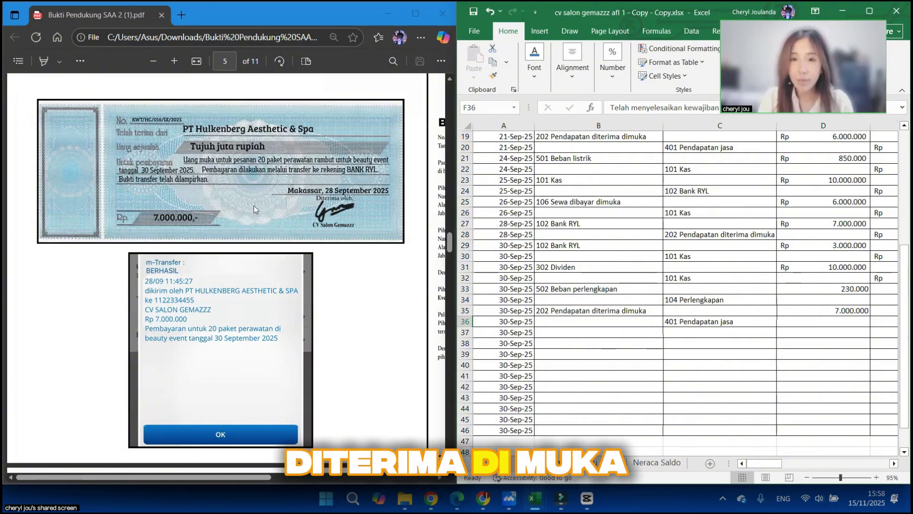
{"action": "scroll", "coordinate": [255, 209], "scroll_direction": "right", "scroll_amount": 10}
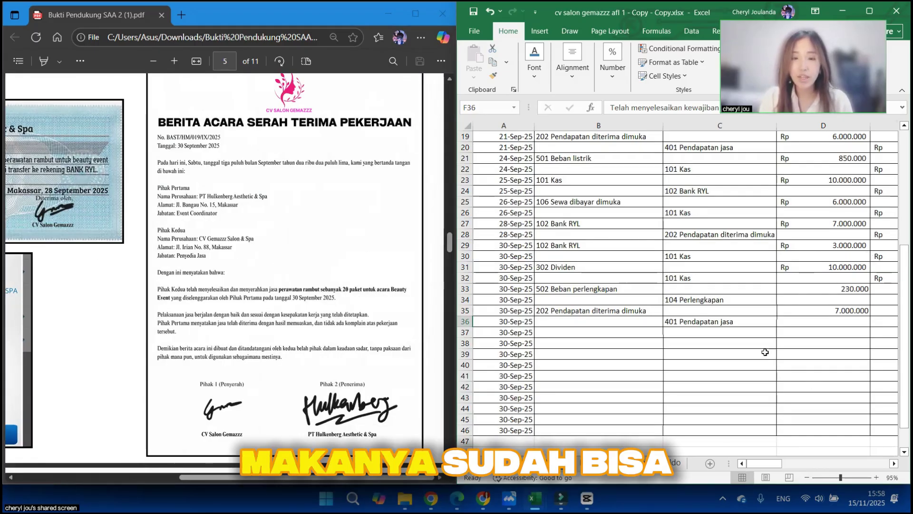
{"action": "left_click", "coordinate": [746, 322]}
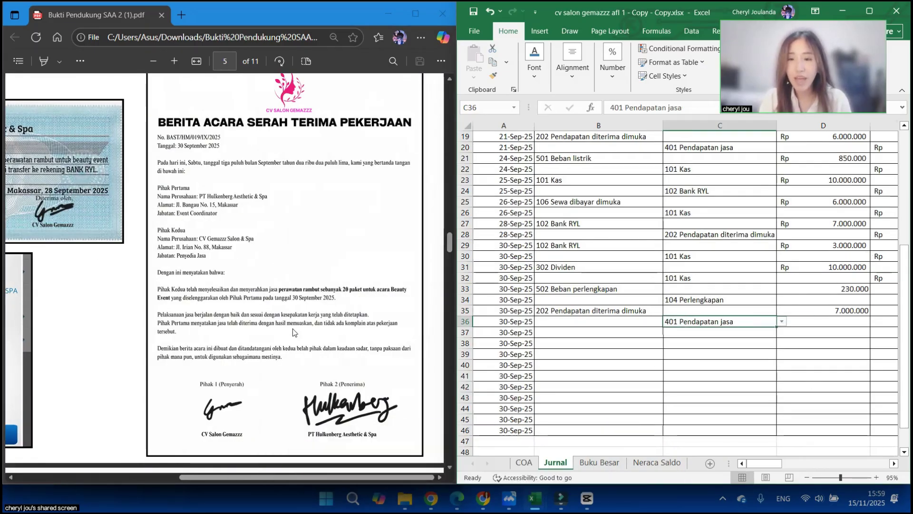
Step: Read the September 2025 employee attendance list, examining attendance, overtime, base pay, total salary and payment status
{"action": "scroll", "coordinate": [351, 322], "scroll_direction": "down", "scroll_amount": 10}
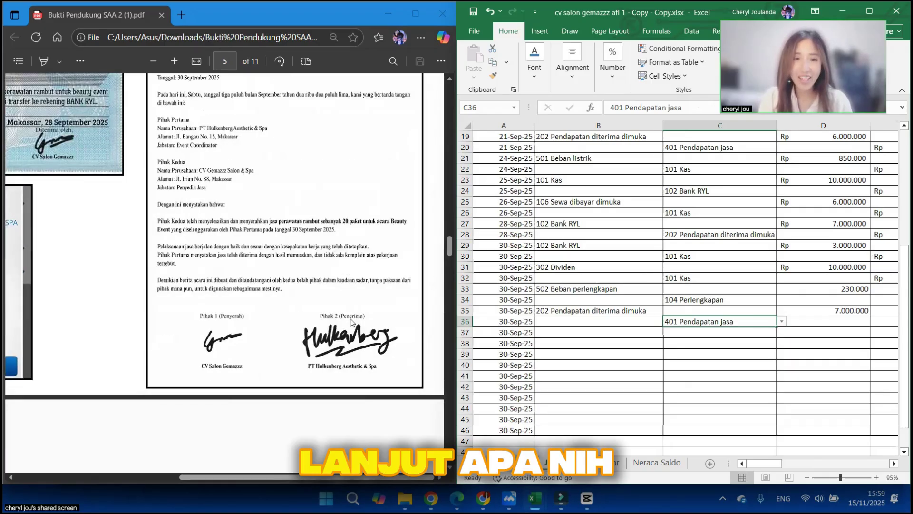
{"action": "scroll", "coordinate": [351, 322], "scroll_direction": "down", "scroll_amount": 1}
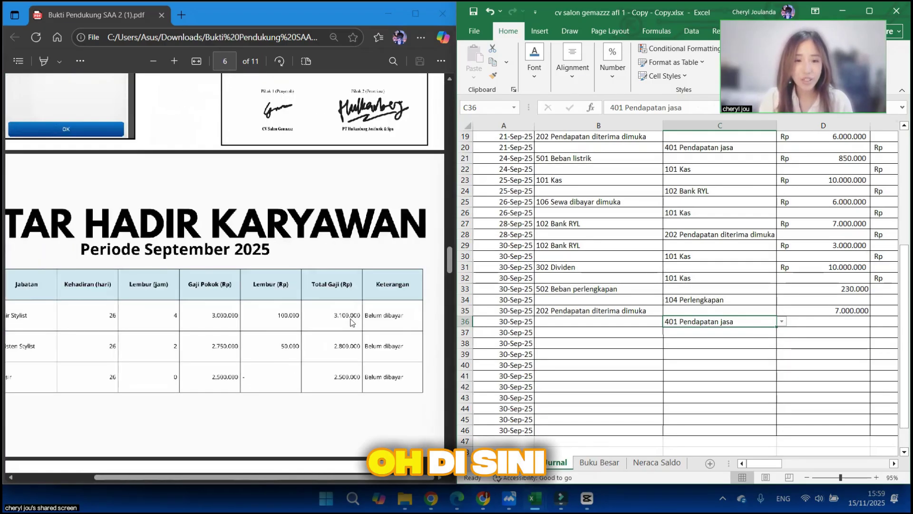
{"action": "scroll", "coordinate": [351, 322], "scroll_direction": "left", "scroll_amount": 3}
{"action": "scroll", "coordinate": [78, 279], "scroll_direction": "down", "scroll_amount": 2}
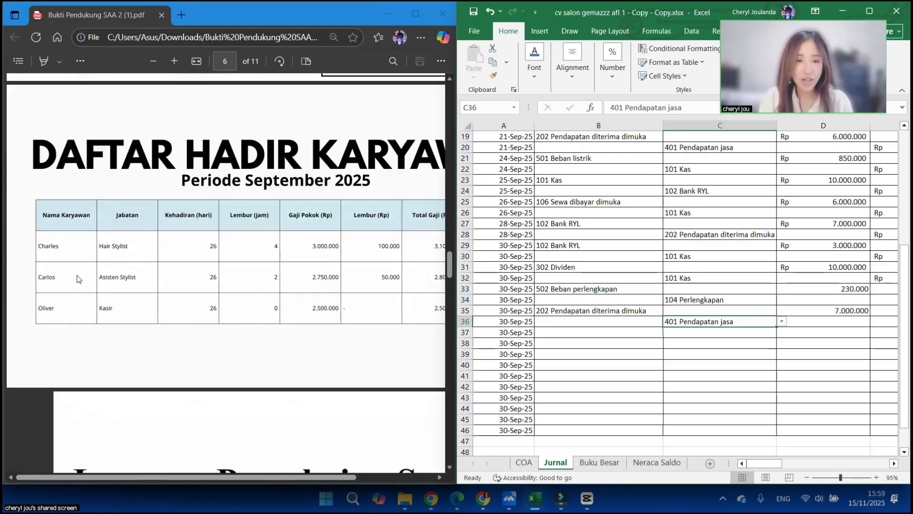
{"action": "scroll", "coordinate": [79, 279], "scroll_direction": "up", "scroll_amount": 3}
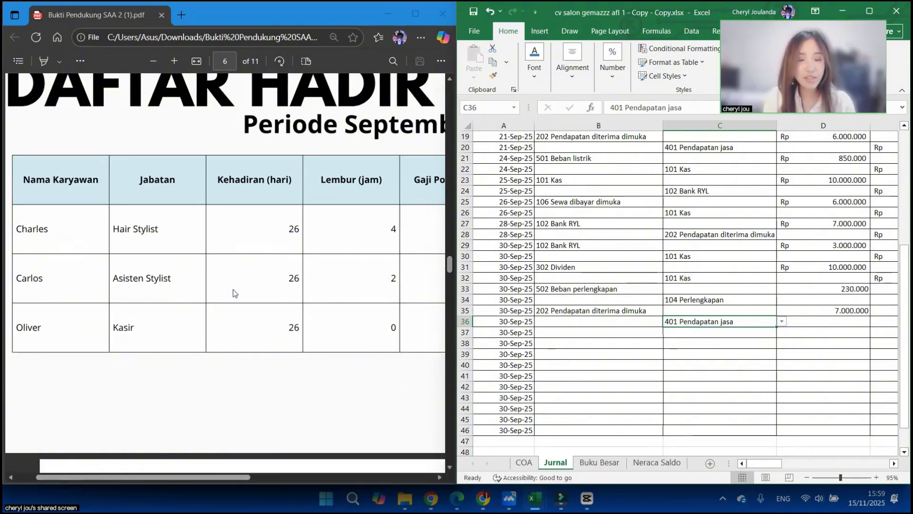
{"action": "scroll", "coordinate": [233, 289], "scroll_direction": "right", "scroll_amount": 5}
{"action": "scroll", "coordinate": [81, 226], "scroll_direction": "right", "scroll_amount": 1}
{"action": "scroll", "coordinate": [133, 281], "scroll_direction": "left", "scroll_amount": 3}
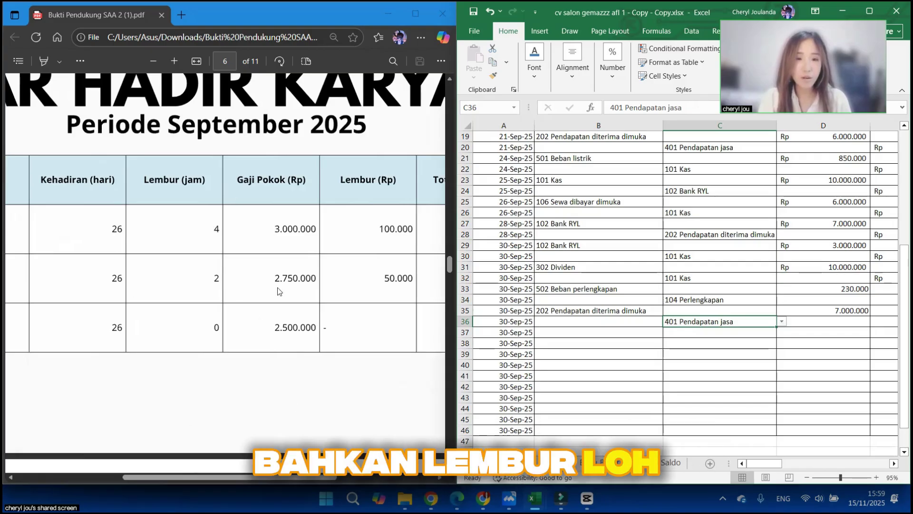
{"action": "scroll", "coordinate": [278, 287], "scroll_direction": "right", "scroll_amount": 5}
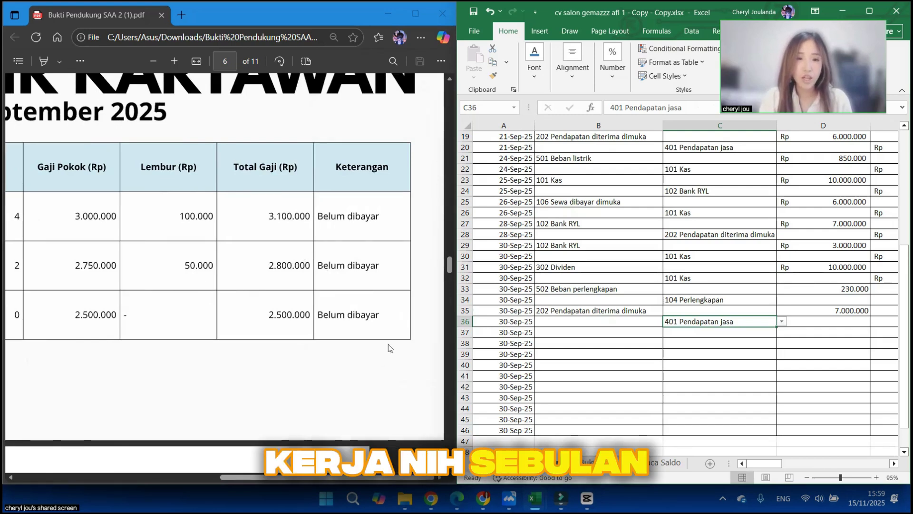
{"action": "scroll", "coordinate": [153, 351], "scroll_direction": "up", "scroll_amount": 1}
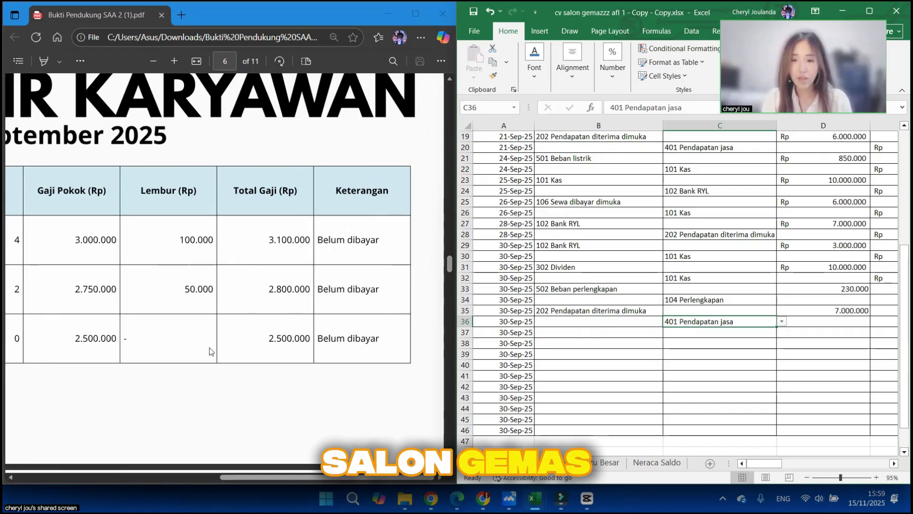
{"action": "key", "text": "Return"}
{"action": "scroll", "coordinate": [209, 347], "scroll_direction": "left", "scroll_amount": 6}
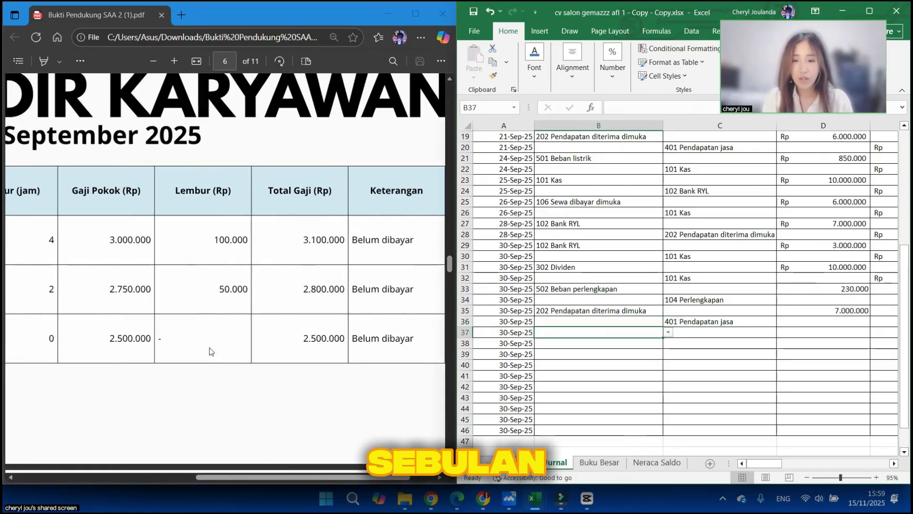
{"action": "scroll", "coordinate": [246, 350], "scroll_direction": "left", "scroll_amount": 1}
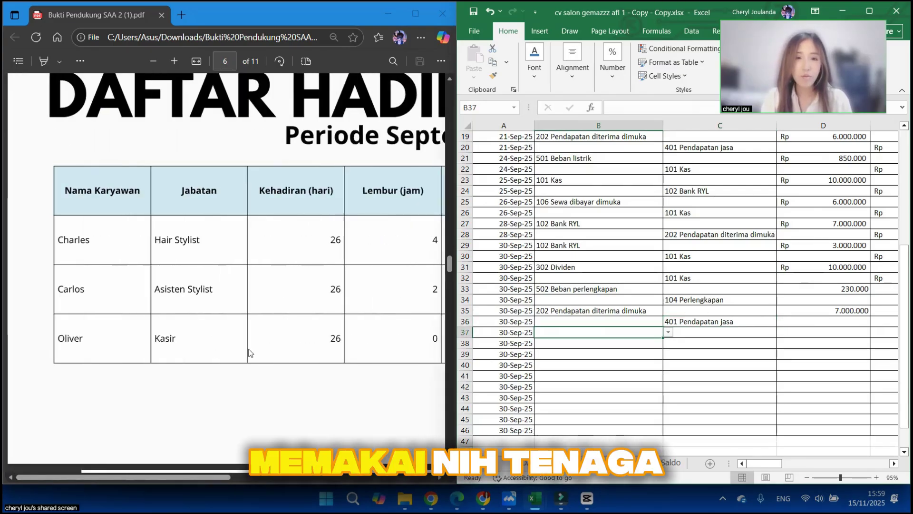
{"action": "scroll", "coordinate": [249, 311], "scroll_direction": "right", "scroll_amount": 5}
{"action": "scroll", "coordinate": [247, 311], "scroll_direction": "down", "scroll_amount": 3}
{"action": "scroll", "coordinate": [247, 311], "scroll_direction": "up", "scroll_amount": 2}
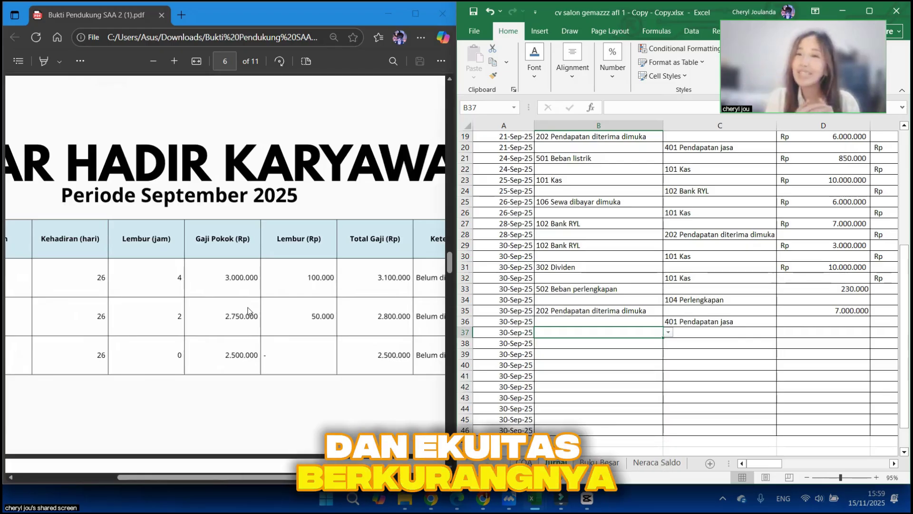
Step: Set the debit account in B37 to 506 Beban gaji dan upah
{"action": "left_click", "coordinate": [669, 334]}
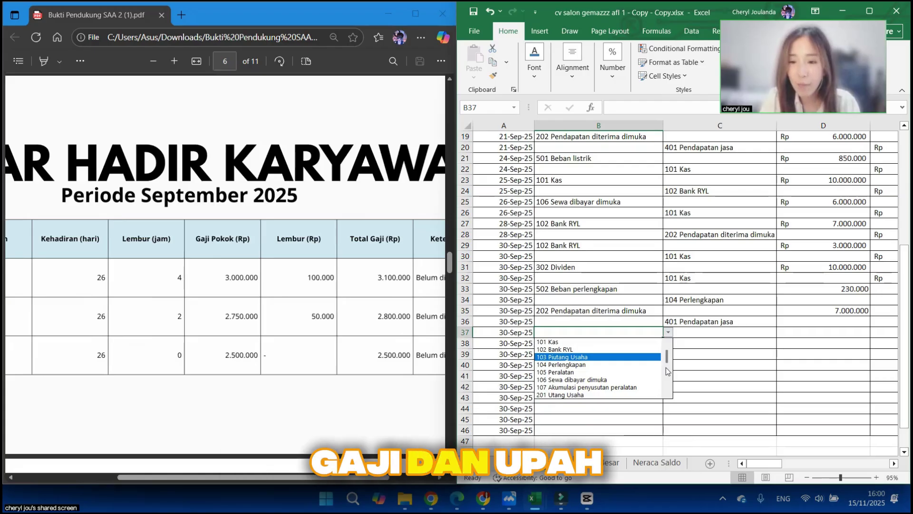
{"action": "scroll", "coordinate": [667, 371], "scroll_direction": "down", "scroll_amount": 5}
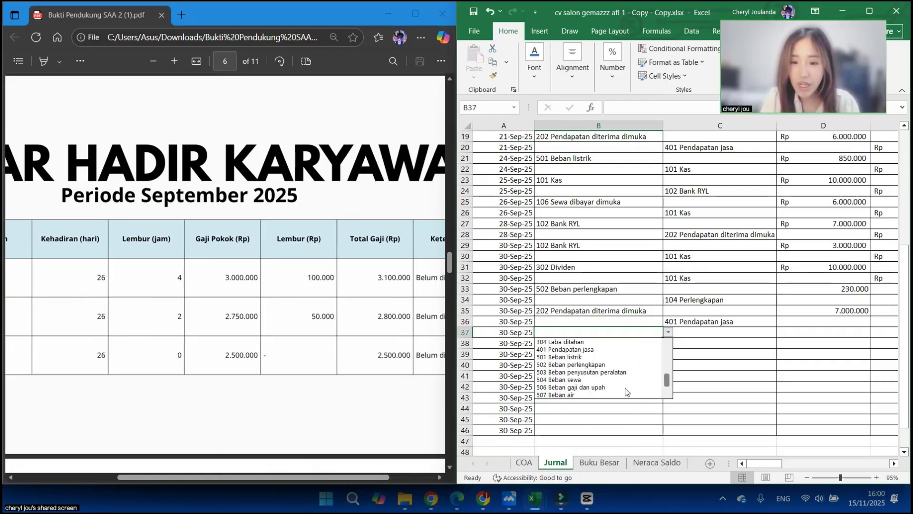
{"action": "left_click", "coordinate": [625, 388]}
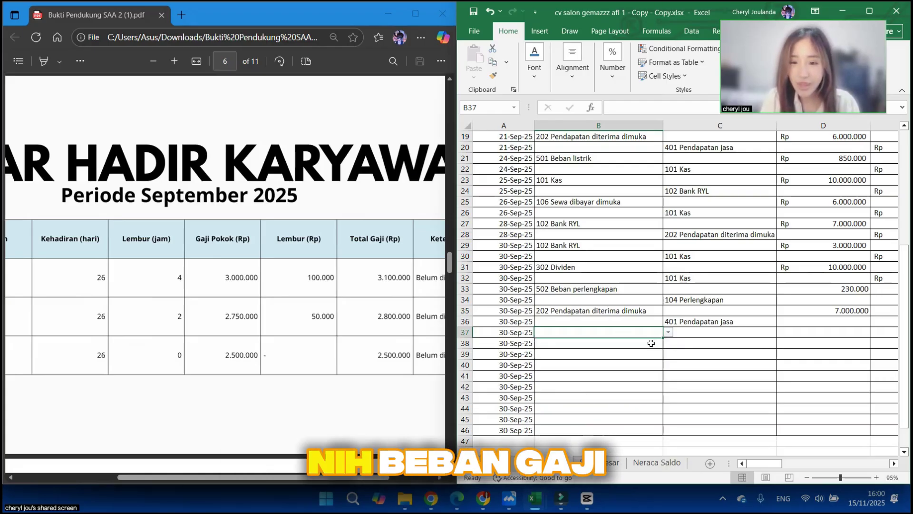
Step: Set the credit account in C38 to 203 Utang gaji dan upah
{"action": "left_click", "coordinate": [724, 343]}
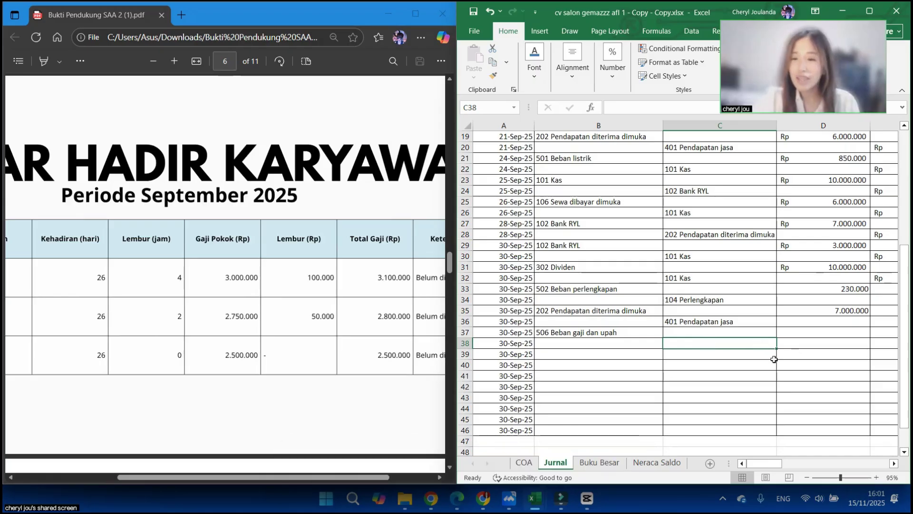
{"action": "left_click", "coordinate": [762, 346]}
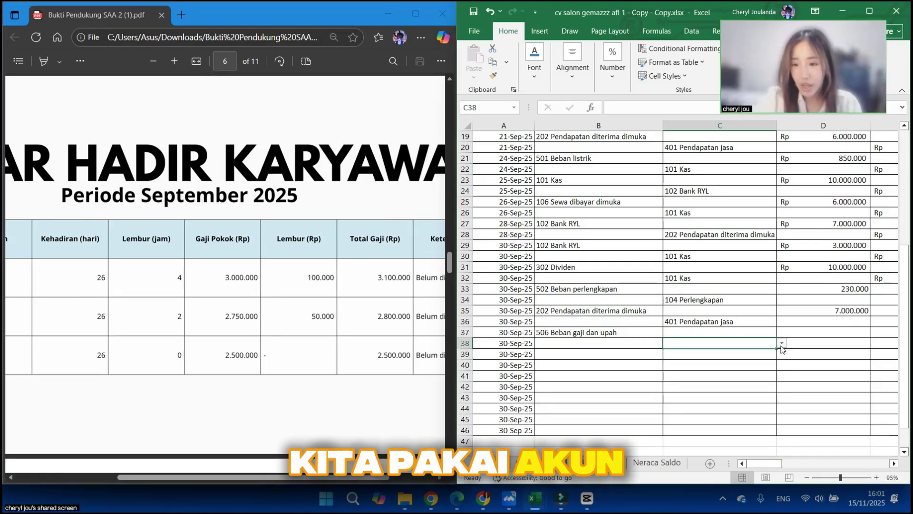
{"action": "left_click", "coordinate": [781, 343]}
{"action": "scroll", "coordinate": [737, 390], "scroll_direction": "down", "scroll_amount": 2}
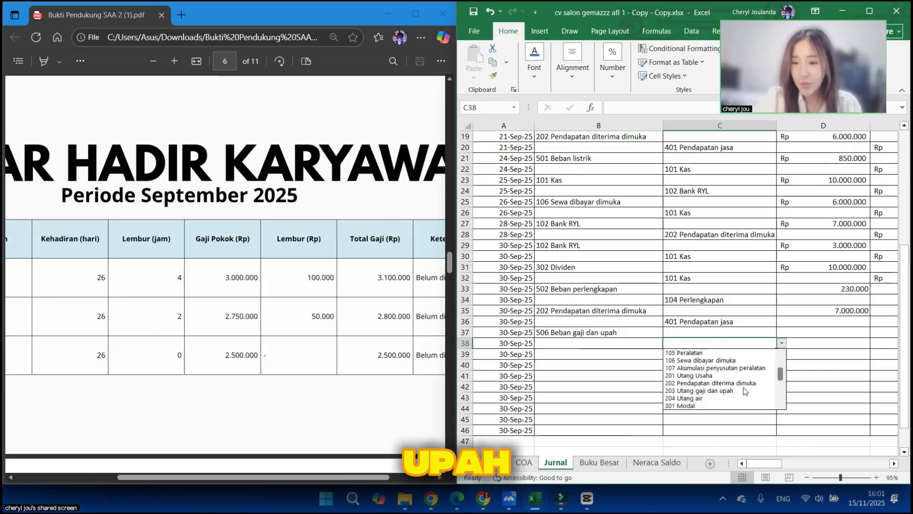
{"action": "left_click", "coordinate": [738, 391]}
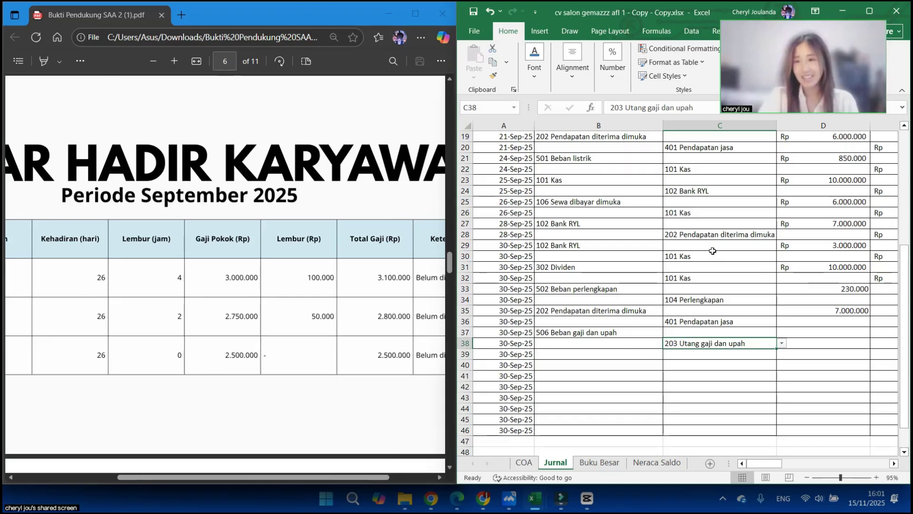
Step: Enter the salary expense debit in D37 as the sum of the three employees' total salaries, =3100000+2800000+2500000
{"action": "left_click", "coordinate": [841, 331]}
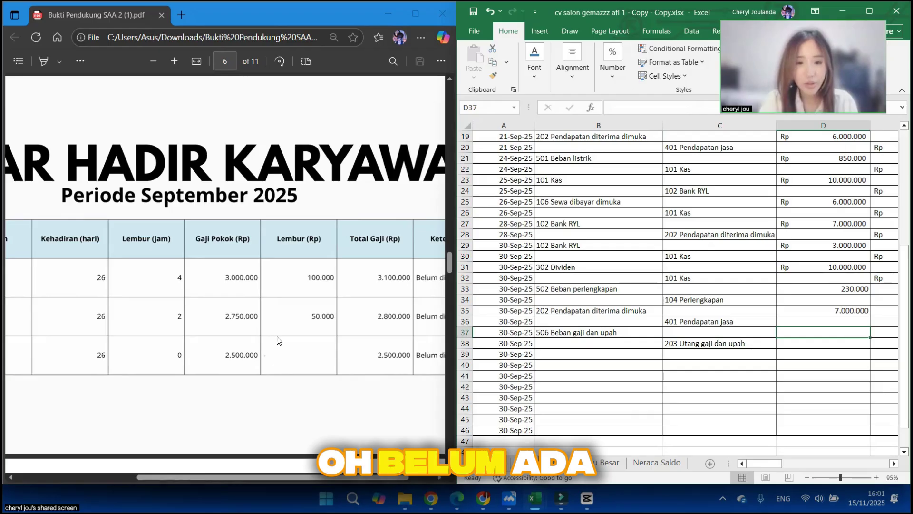
{"action": "scroll", "coordinate": [292, 341], "scroll_direction": "right", "scroll_amount": 3}
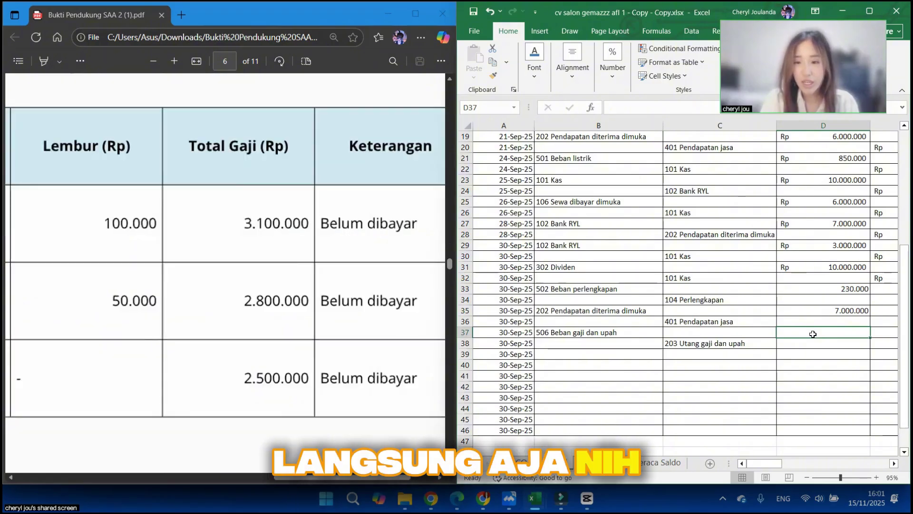
{"action": "type", "text": "="}
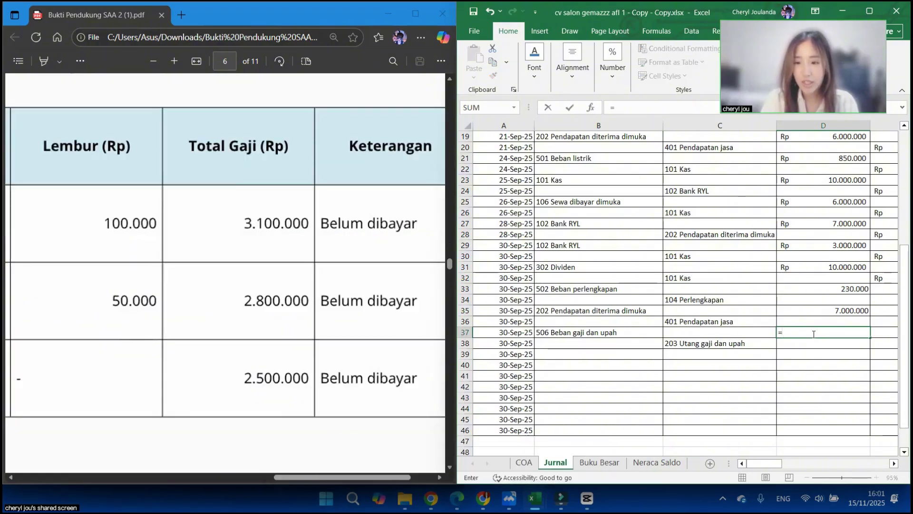
{"action": "scroll", "coordinate": [813, 333], "scroll_direction": "down", "scroll_amount": 10}
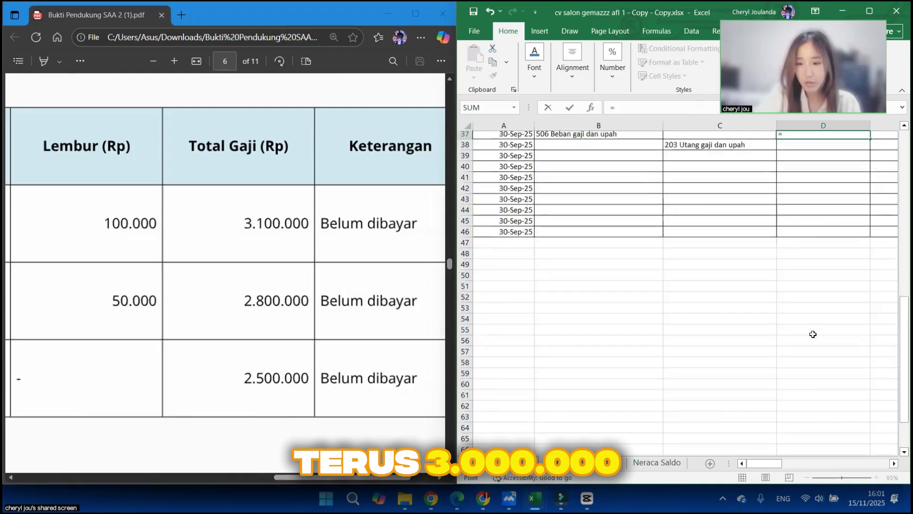
{"action": "left_click", "coordinate": [813, 332]}
{"action": "scroll", "coordinate": [812, 240], "scroll_direction": "up", "scroll_amount": 6}
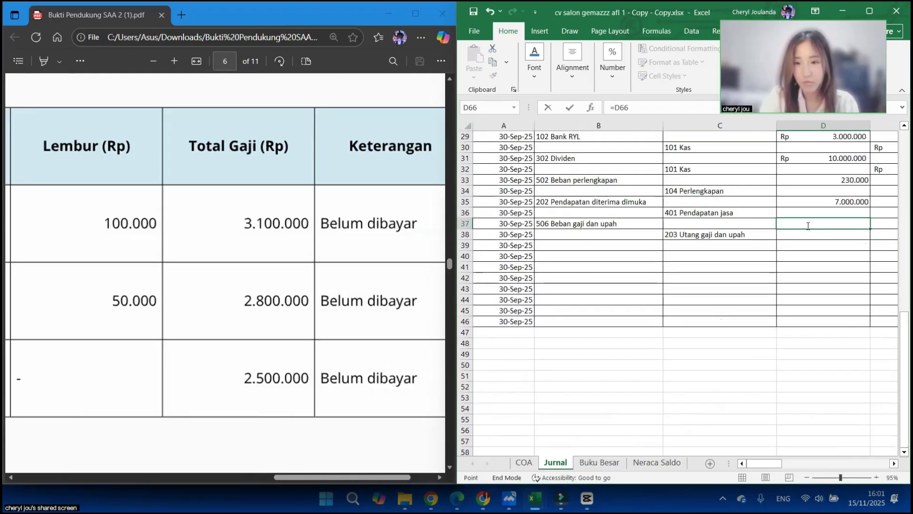
{"action": "key", "text": "BackSpace"}
{"action": "key", "text": "BackSpace"}
{"action": "key", "text": "BackSpace"}
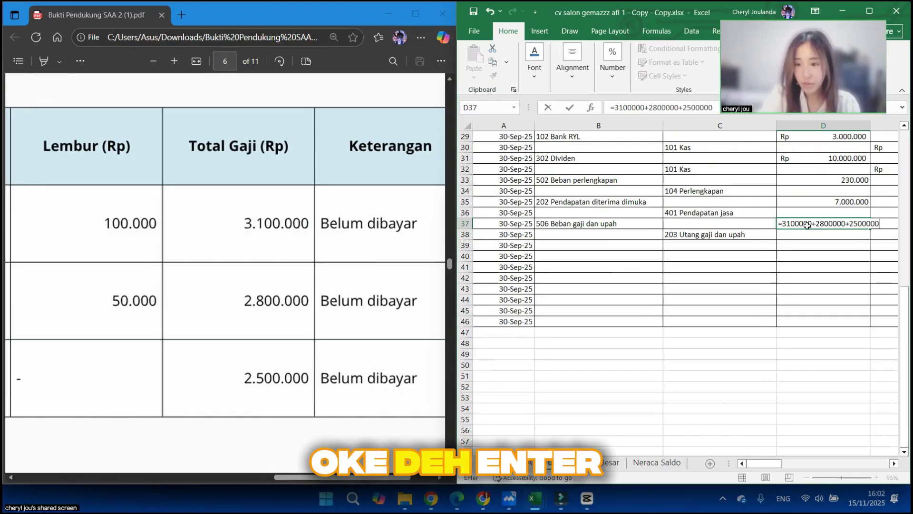
{"action": "key", "text": "Return"}
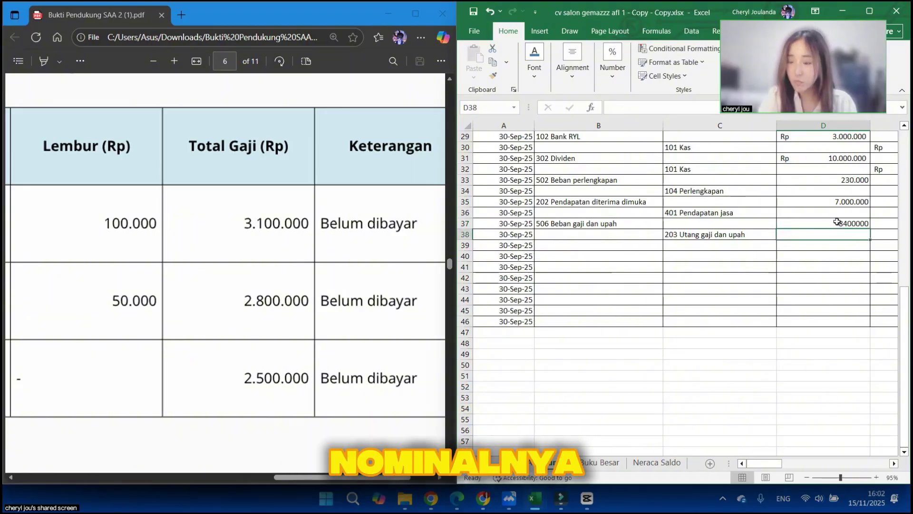
Step: Copy the salary debit amount from D37 into the credit cell E38 of the salary payable line
{"action": "left_click", "coordinate": [838, 225]}
{"action": "scroll", "coordinate": [772, 231], "scroll_direction": "right", "scroll_amount": 2}
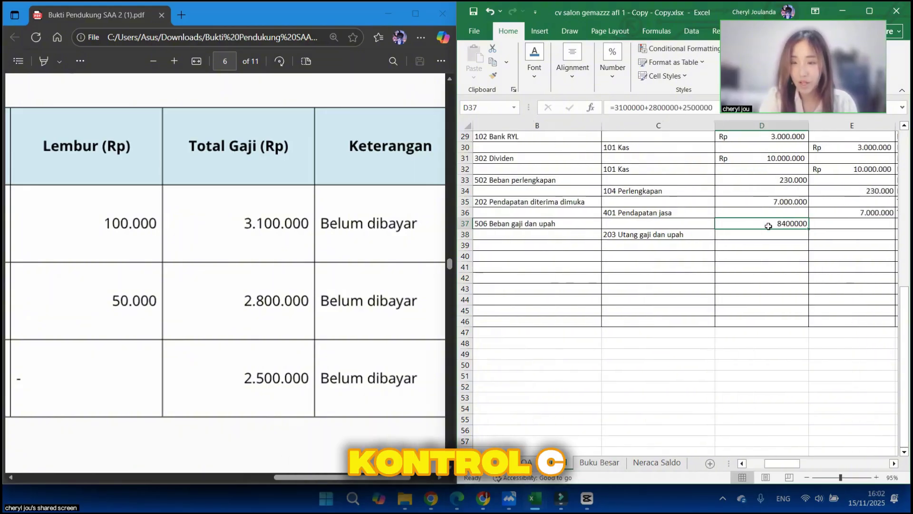
{"action": "scroll", "coordinate": [758, 227], "scroll_direction": "left", "scroll_amount": 1}
{"action": "key", "text": "ctrl+c"}
{"action": "left_click", "coordinate": [836, 237]}
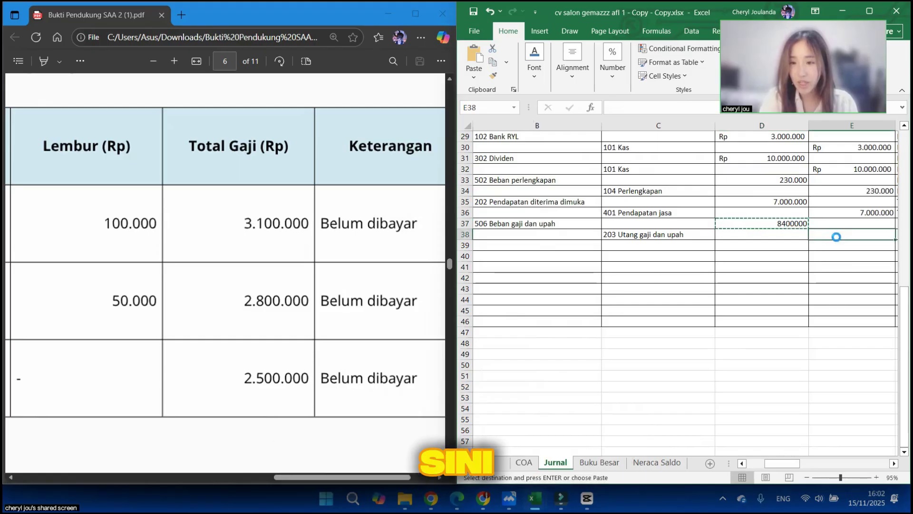
{"action": "key", "text": "ctrl+v"}
{"action": "key", "text": "Escape"}
Step: Write the salary entry's description in F37 as "Belum membayar gaji karyawan untuk periode September 2025"
{"action": "scroll", "coordinate": [836, 237], "scroll_direction": "right", "scroll_amount": 3}
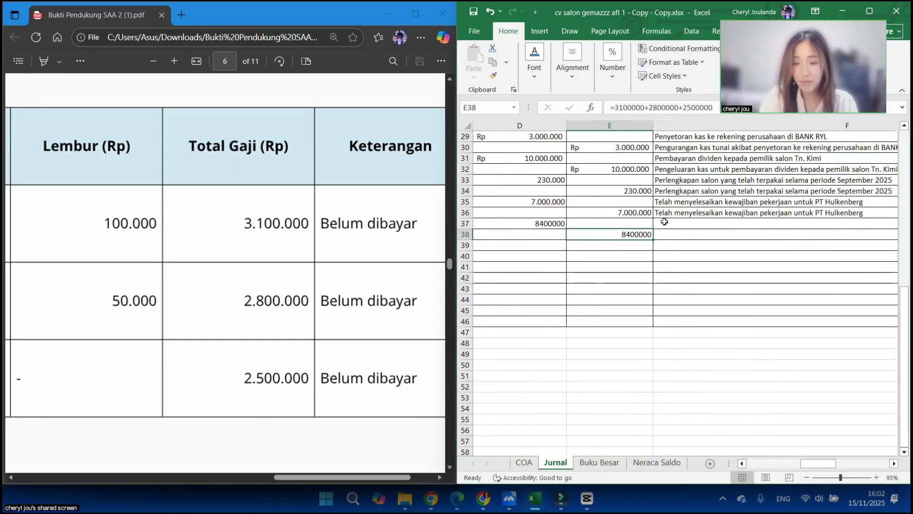
{"action": "left_click", "coordinate": [665, 221]}
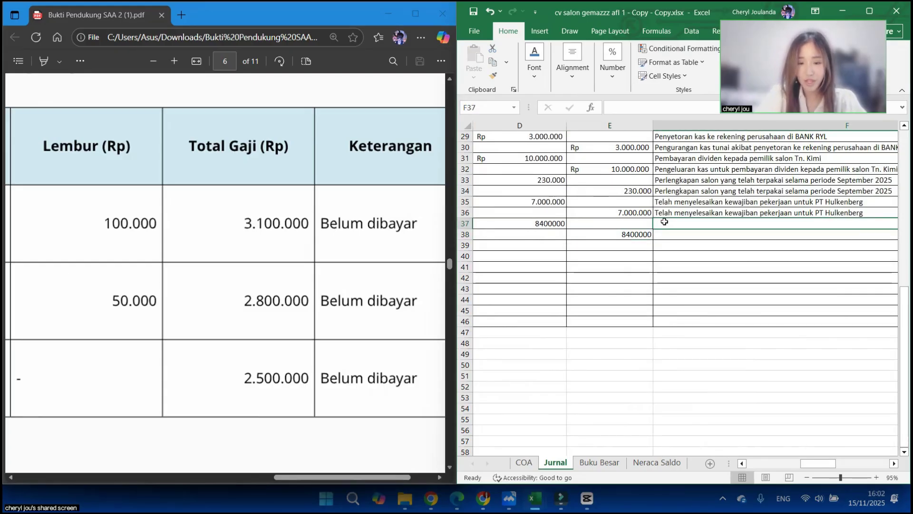
{"action": "type", "text": "Bel"}
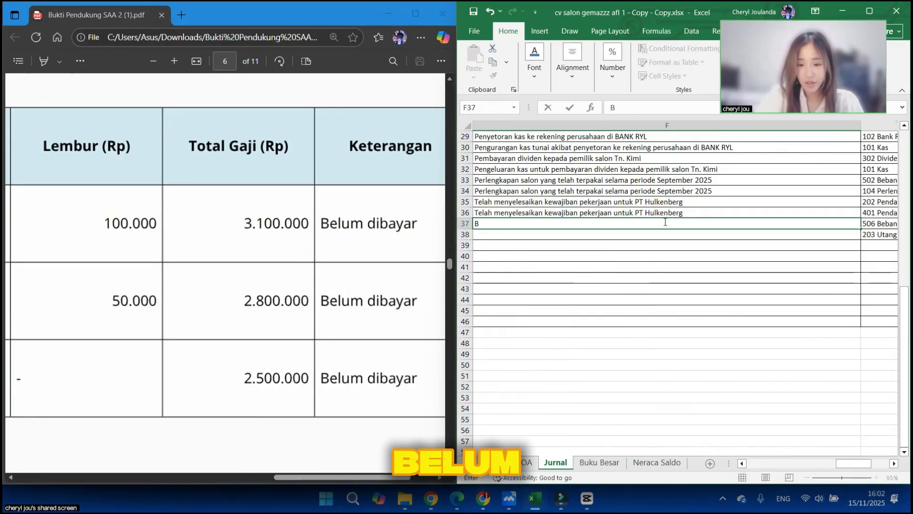
{"action": "type", "text": "e"}
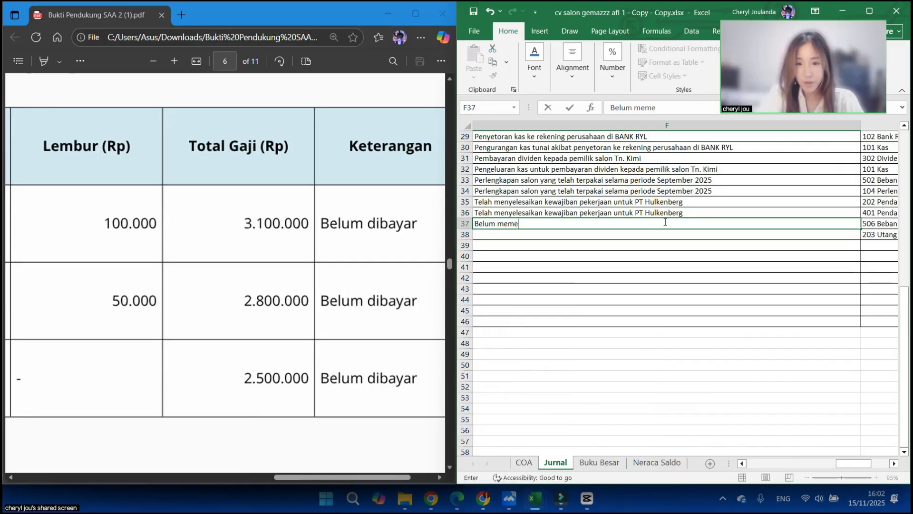
{"action": "key", "text": "BackSpace"}
{"action": "type", "text": "bayar gaji kary"}
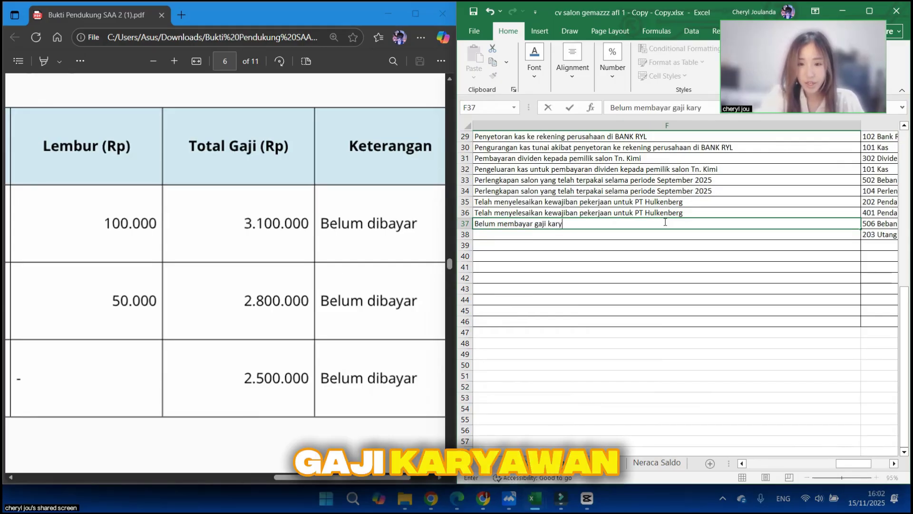
{"action": "type", "text": "awan untuk periode "}
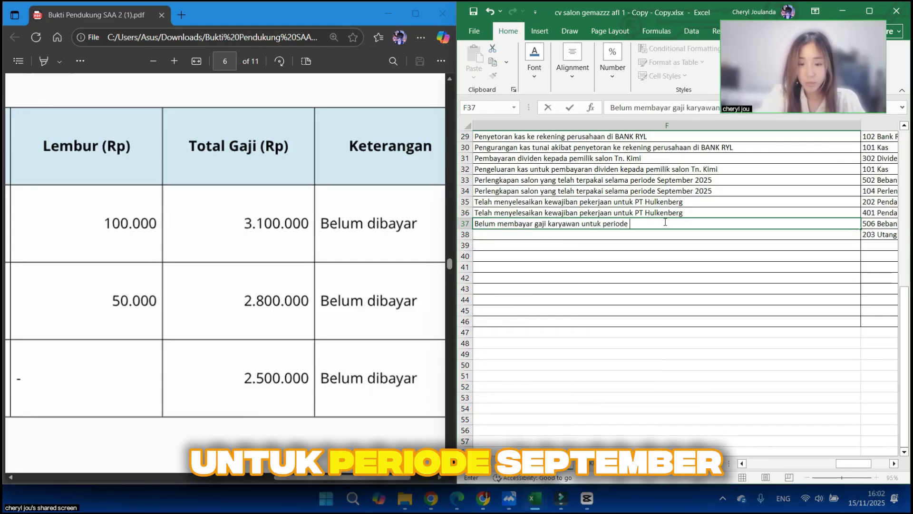
{"action": "type", "text": "September 2025"}
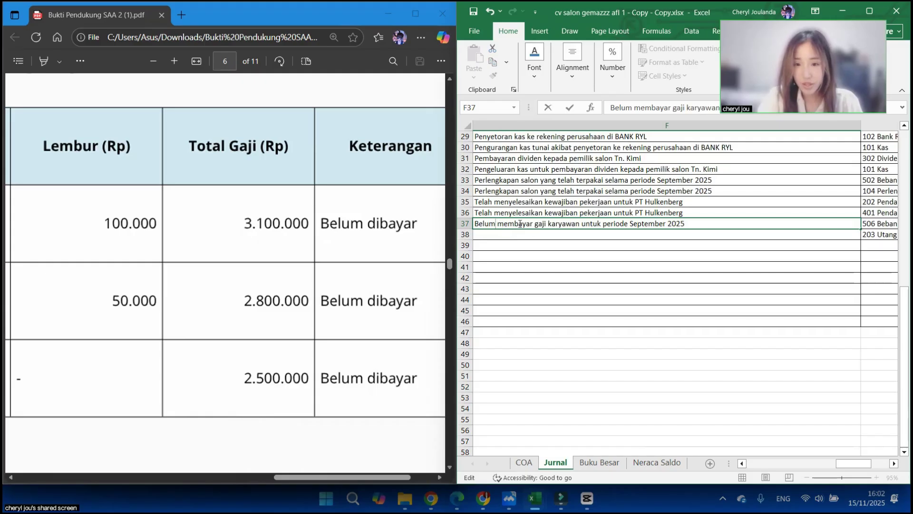
Step: Insert "menyelesaikan kewajiban untuk" after "Belum" in the F37 description
{"action": "type", "text": "men"}
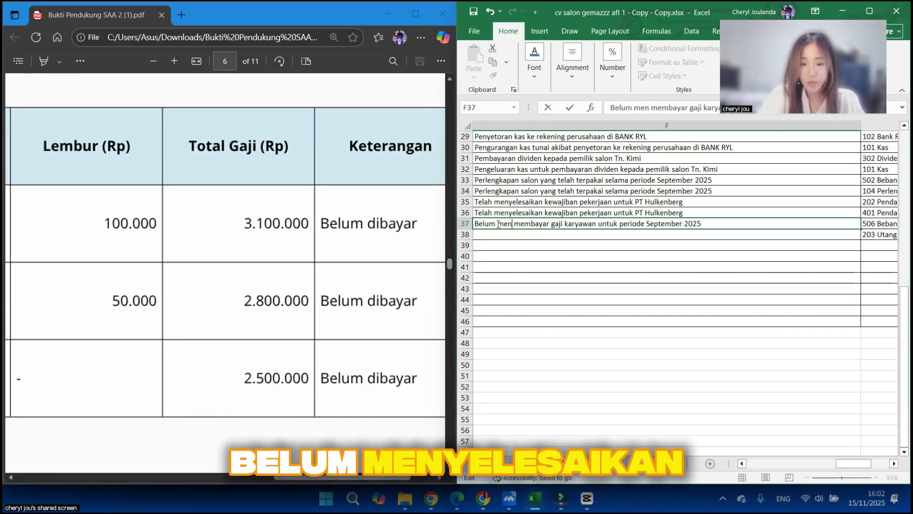
{"action": "type", "text": "yelas"}
{"action": "key", "text": "BackSpace"}
{"action": "key", "text": "BackSpace"}
{"action": "type", "text": "esaikan "}
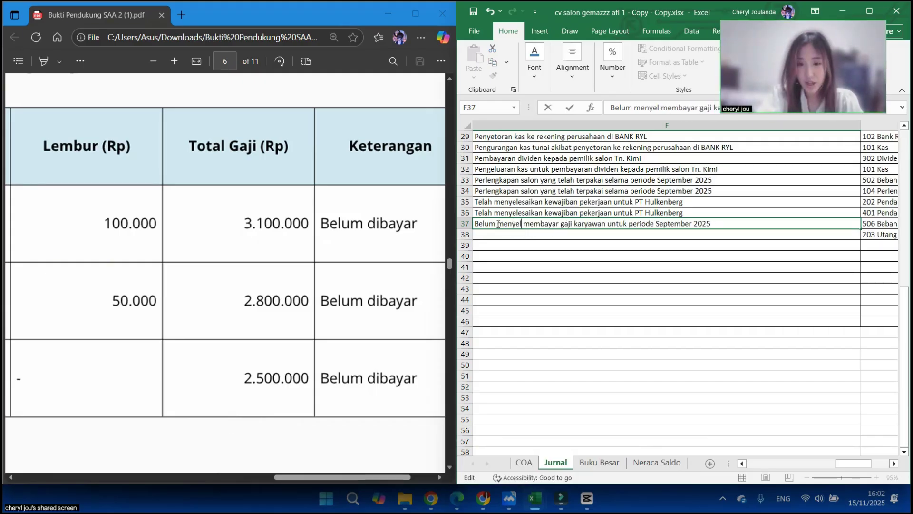
{"action": "type", "text": "kewajiban unt"}
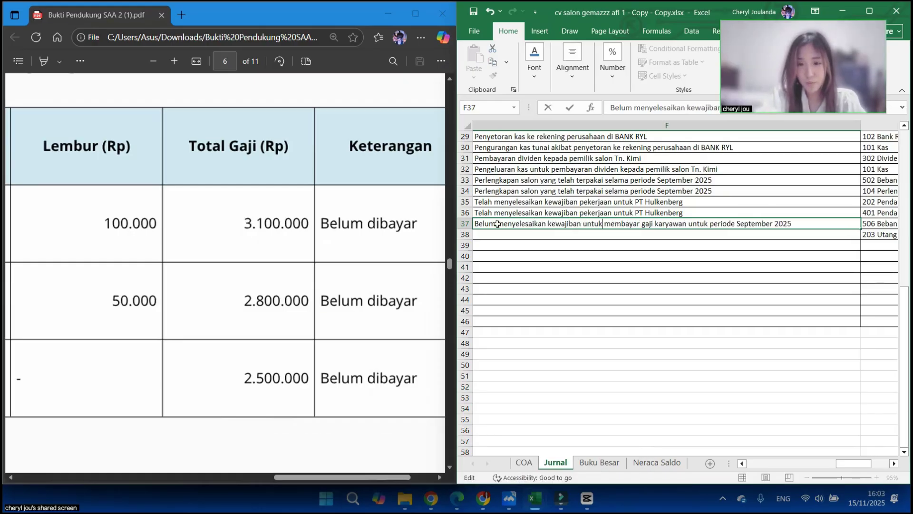
{"action": "type", "text": "uk"}
{"action": "key", "text": "Return"}
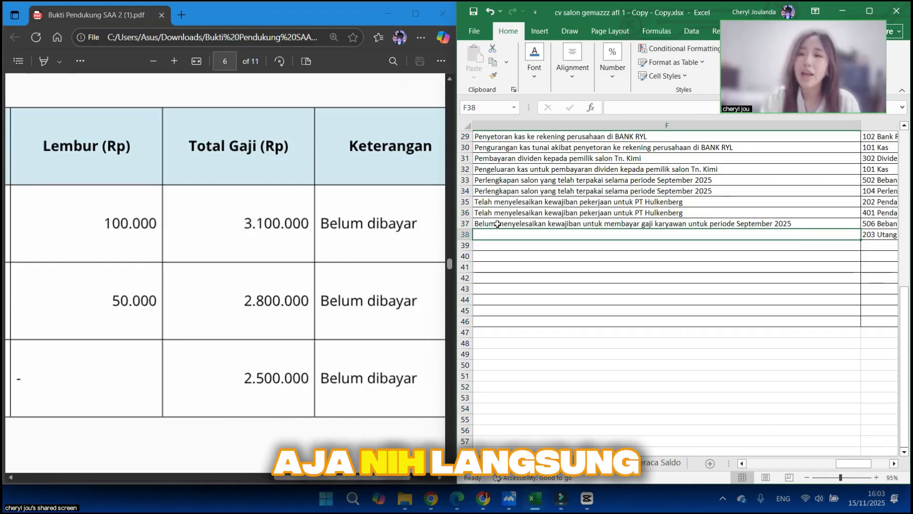
Step: Copy the unpaid-salary description from F37 into F38 for the credit line
{"action": "left_click", "coordinate": [499, 224]}
{"action": "key", "text": "ctrl+c"}
{"action": "left_click", "coordinate": [503, 234]}
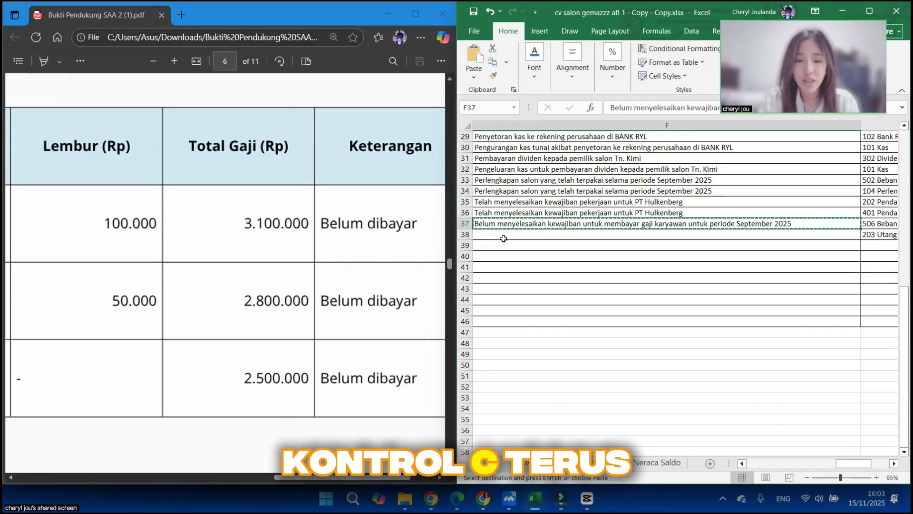
{"action": "key", "text": "ctrl+v"}
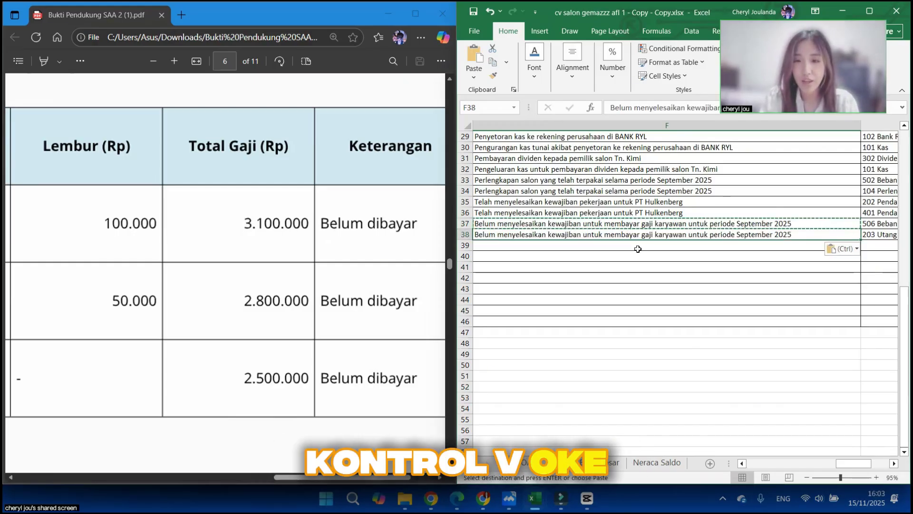
{"action": "key", "text": "Return"}
Step: Select B39 for the next entry and read the Laporan Pemakaian Sewa, examining rental periods, monthly rent, usage status, notes and signatures
{"action": "scroll", "coordinate": [638, 248], "scroll_direction": "left", "scroll_amount": 3}
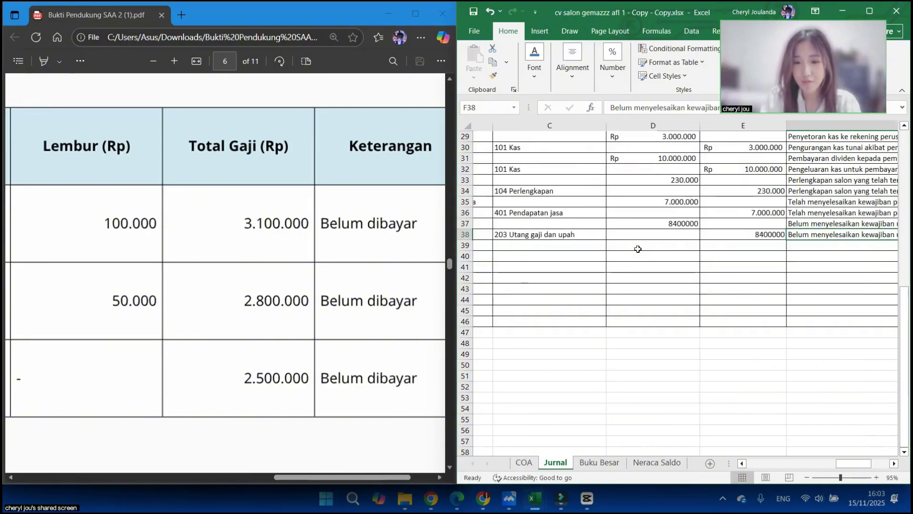
{"action": "scroll", "coordinate": [568, 251], "scroll_direction": "left", "scroll_amount": 3}
{"action": "left_click", "coordinate": [568, 250]}
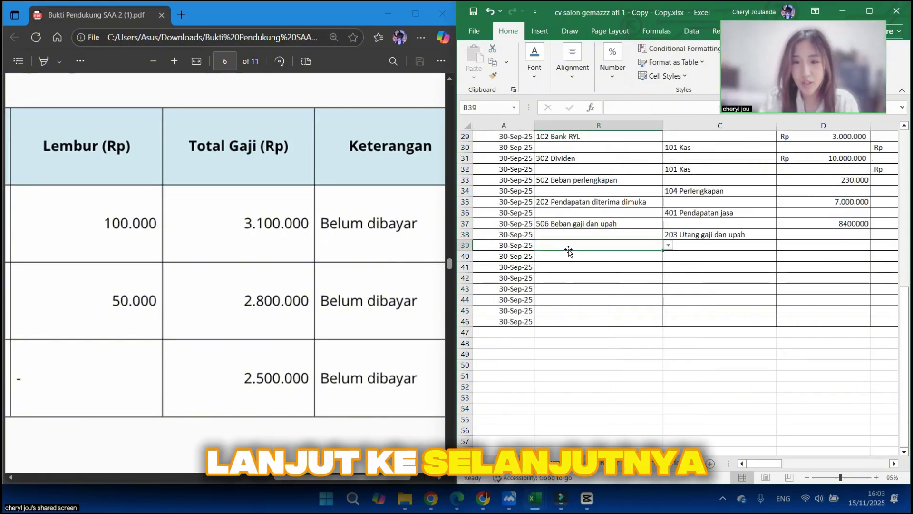
{"action": "scroll", "coordinate": [299, 343], "scroll_direction": "down", "scroll_amount": 3}
{"action": "scroll", "coordinate": [299, 342], "scroll_direction": "down", "scroll_amount": 6}
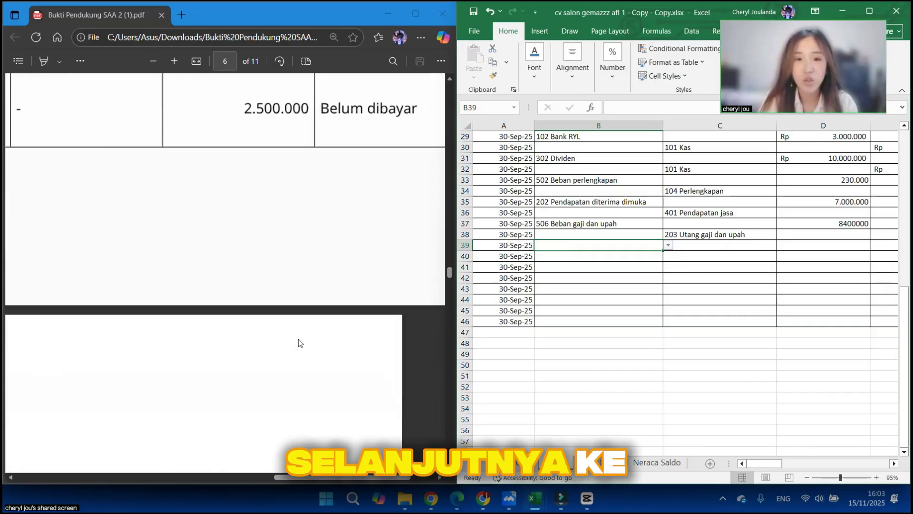
{"action": "scroll", "coordinate": [298, 342], "scroll_direction": "down", "scroll_amount": 1}
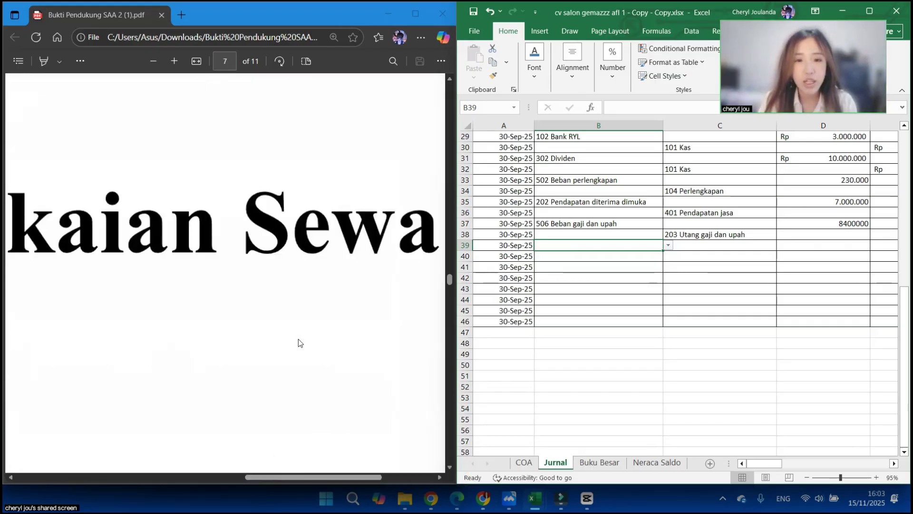
{"action": "scroll", "coordinate": [299, 343], "scroll_direction": "down", "scroll_amount": 3}
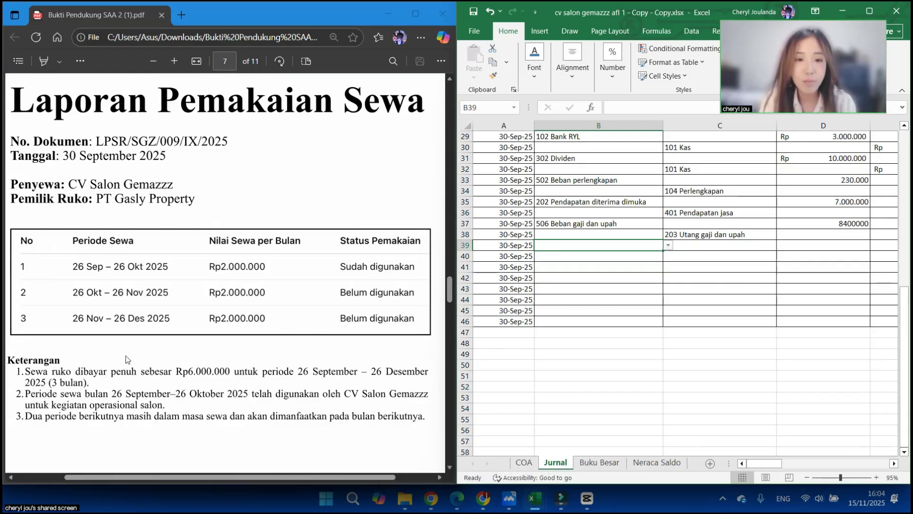
{"action": "scroll", "coordinate": [64, 319], "scroll_direction": "down", "scroll_amount": 3}
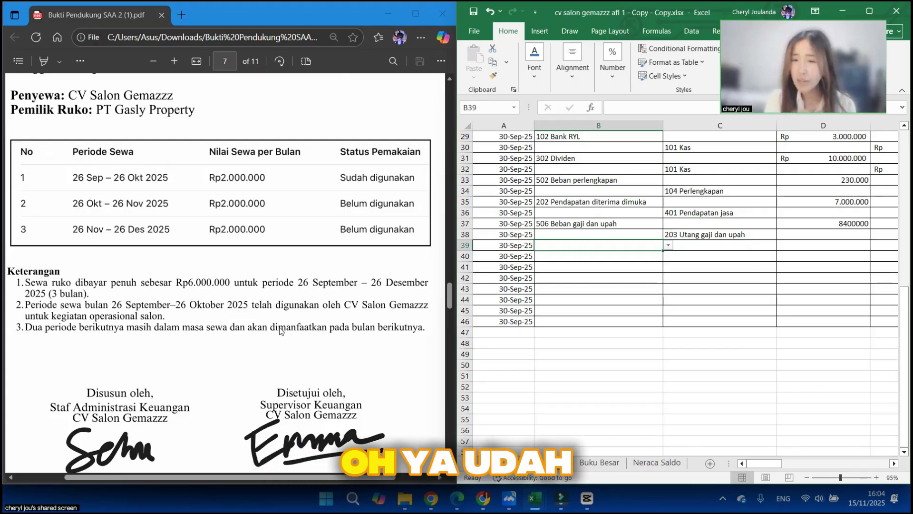
{"action": "scroll", "coordinate": [87, 410], "scroll_direction": "down", "scroll_amount": 1}
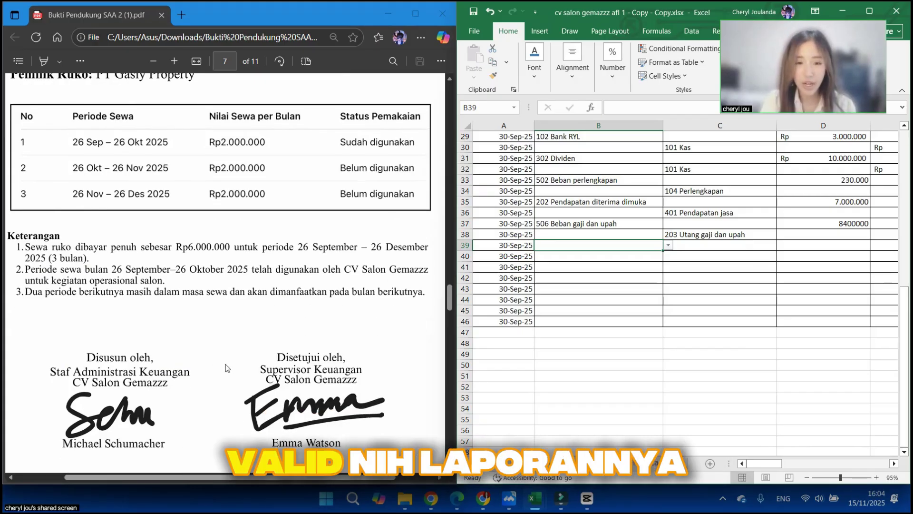
{"action": "scroll", "coordinate": [297, 364], "scroll_direction": "up", "scroll_amount": 1}
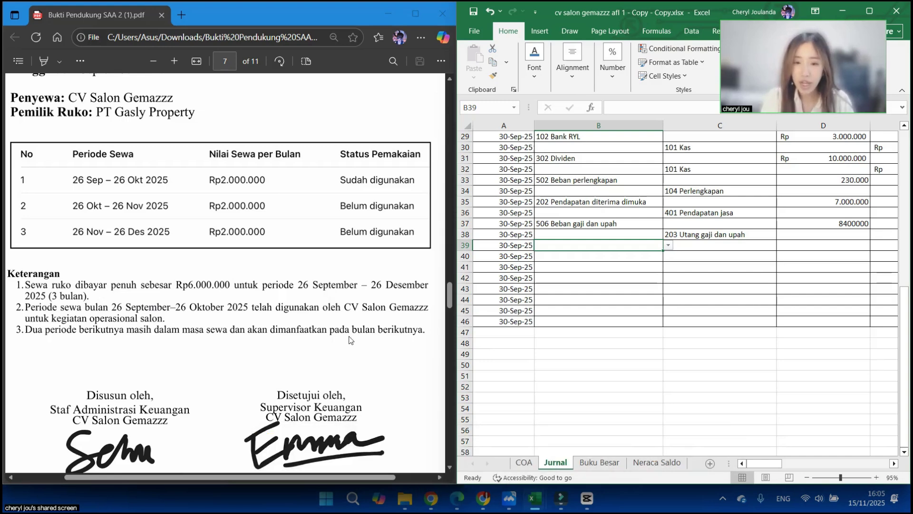
{"action": "scroll", "coordinate": [350, 340], "scroll_direction": "up", "scroll_amount": 1}
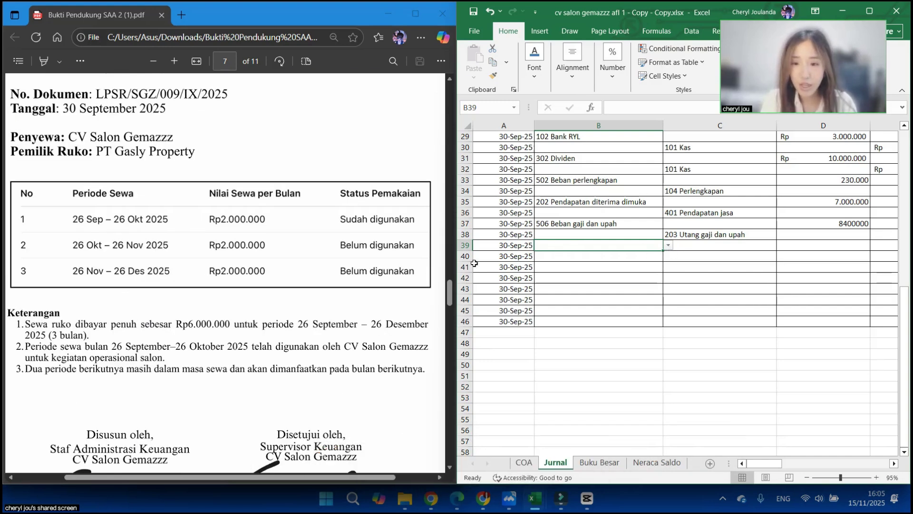
{"action": "scroll", "coordinate": [319, 224], "scroll_direction": "up", "scroll_amount": 1}
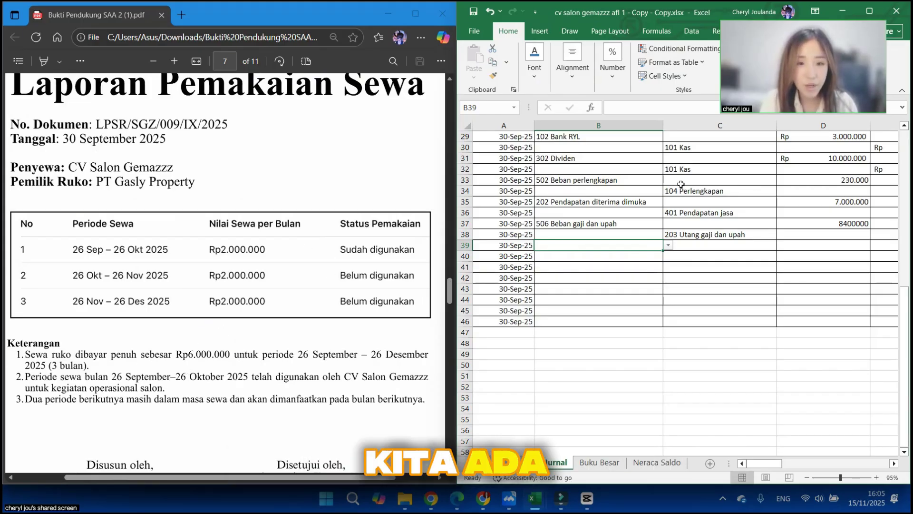
Step: Review the prepaid rent entry in row 25, and set the debit account in B39 to "504 Beban sewa"
{"action": "scroll", "coordinate": [667, 187], "scroll_direction": "up", "scroll_amount": 2}
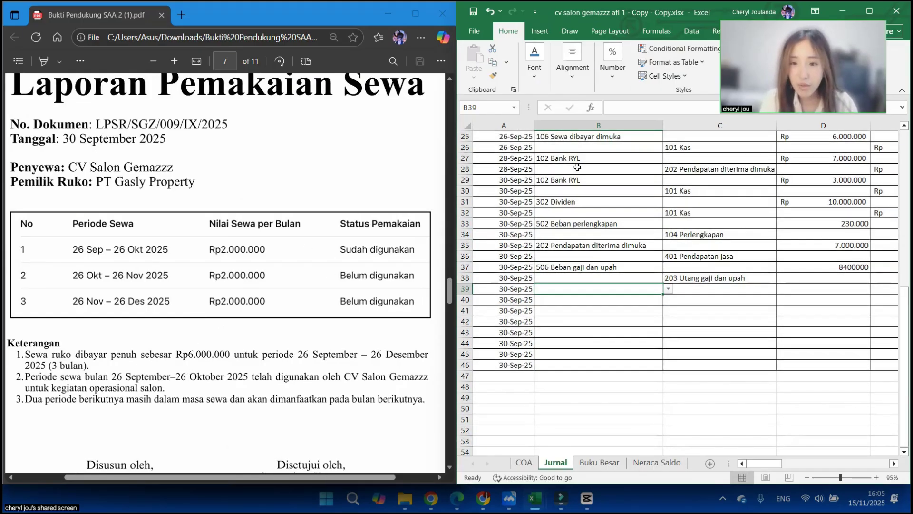
{"action": "scroll", "coordinate": [575, 157], "scroll_direction": "up", "scroll_amount": 1}
{"action": "left_click", "coordinate": [575, 147]}
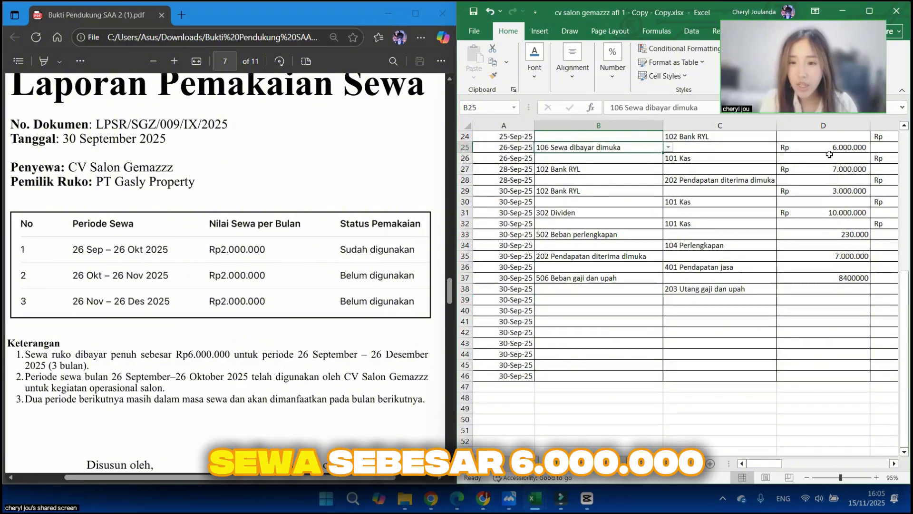
{"action": "left_click", "coordinate": [827, 148]}
{"action": "scroll", "coordinate": [826, 149], "scroll_direction": "right", "scroll_amount": 3}
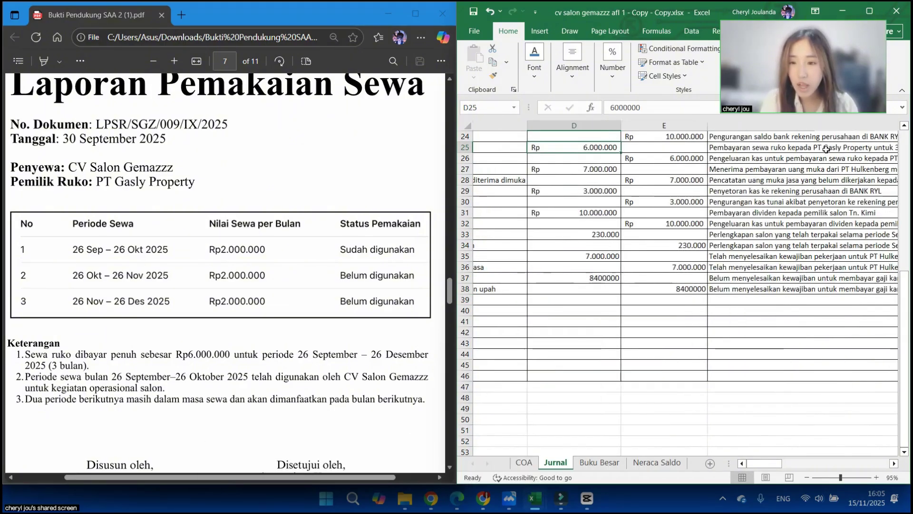
{"action": "scroll", "coordinate": [714, 237], "scroll_direction": "left", "scroll_amount": 3}
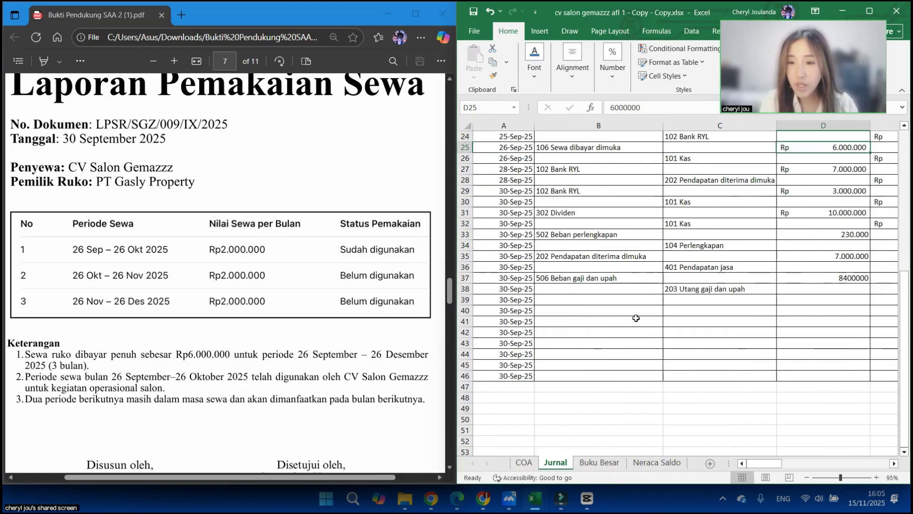
{"action": "left_click", "coordinate": [608, 298]}
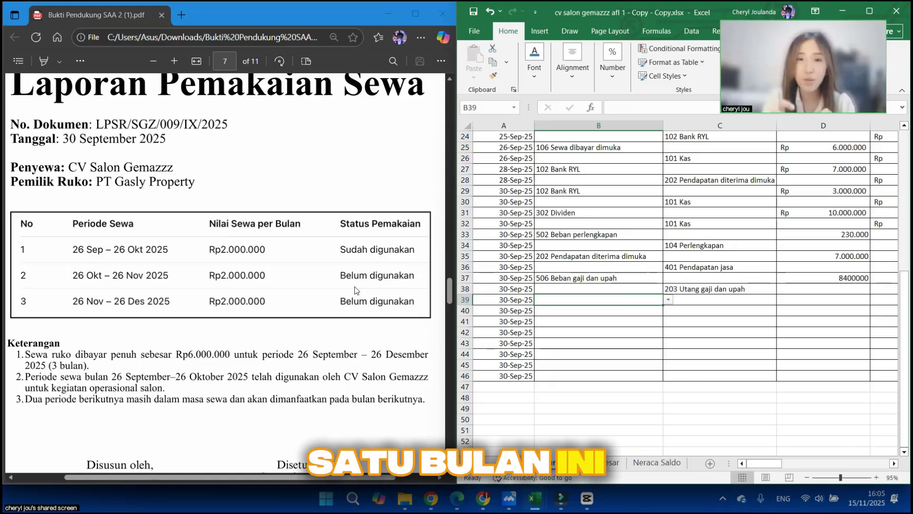
{"action": "left_click", "coordinate": [668, 300]}
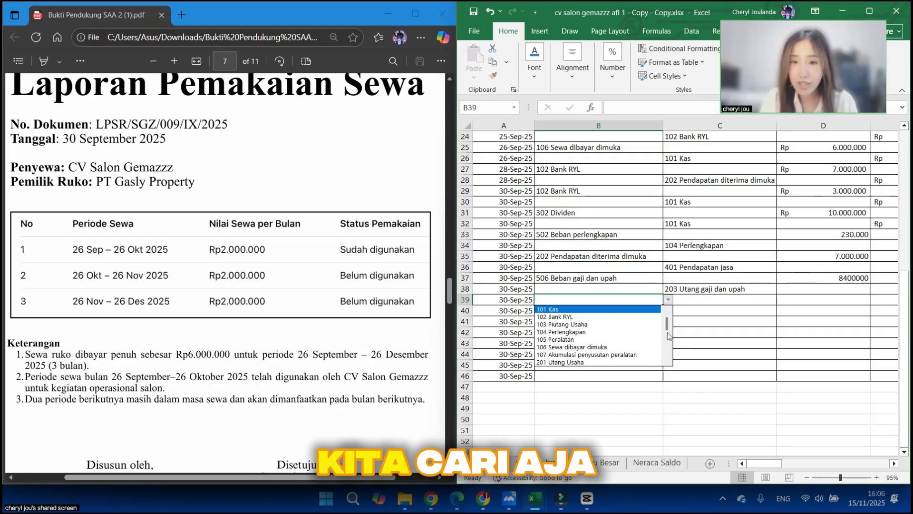
{"action": "scroll", "coordinate": [661, 355], "scroll_direction": "down", "scroll_amount": 3}
{"action": "scroll", "coordinate": [661, 356], "scroll_direction": "down", "scroll_amount": 2}
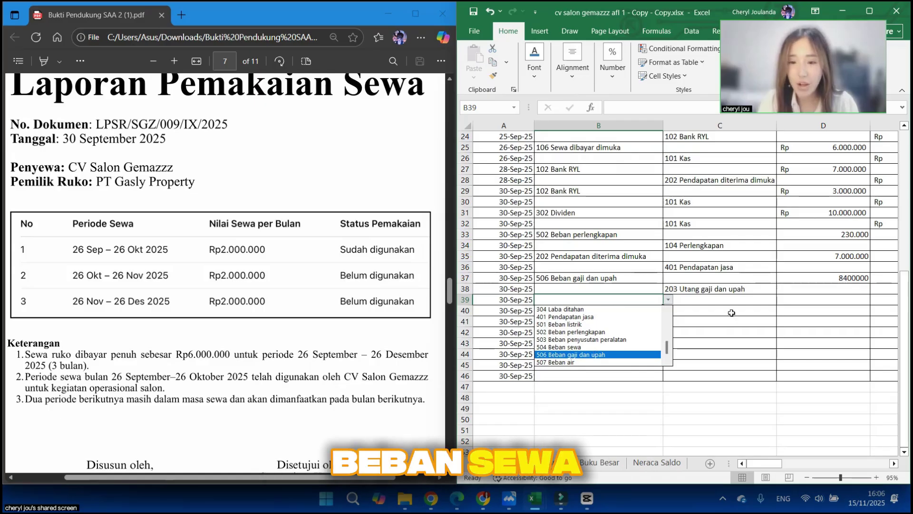
{"action": "left_click", "coordinate": [592, 347]}
Step: Set the credit account in C40 to "106 Sewa dibayar dimuka"
{"action": "left_click", "coordinate": [716, 311]}
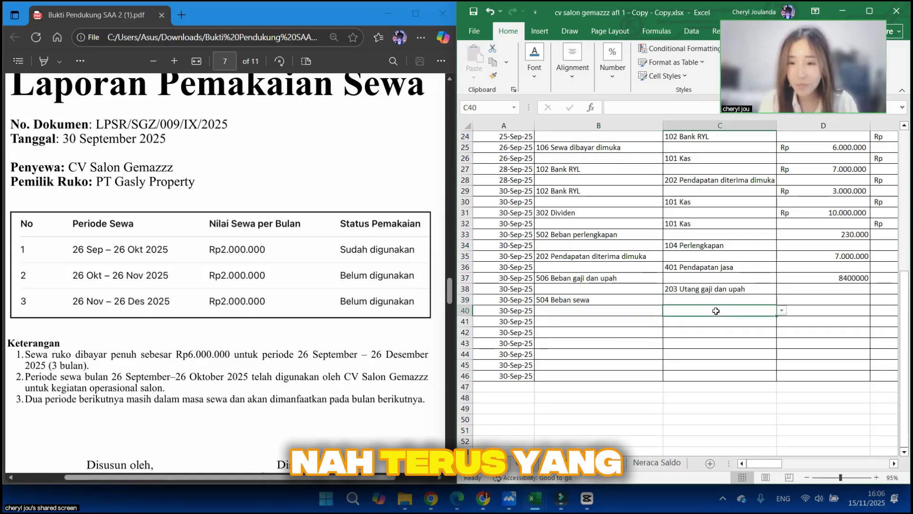
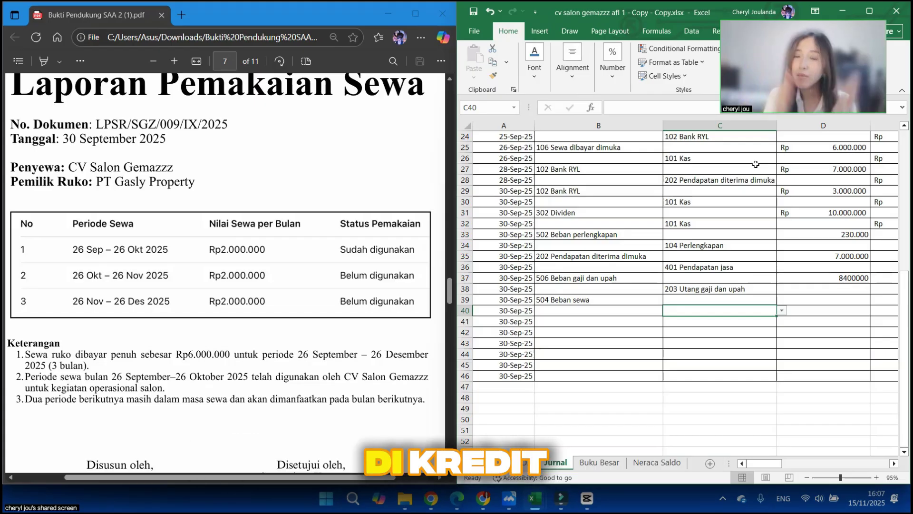
{"action": "left_click", "coordinate": [781, 310]}
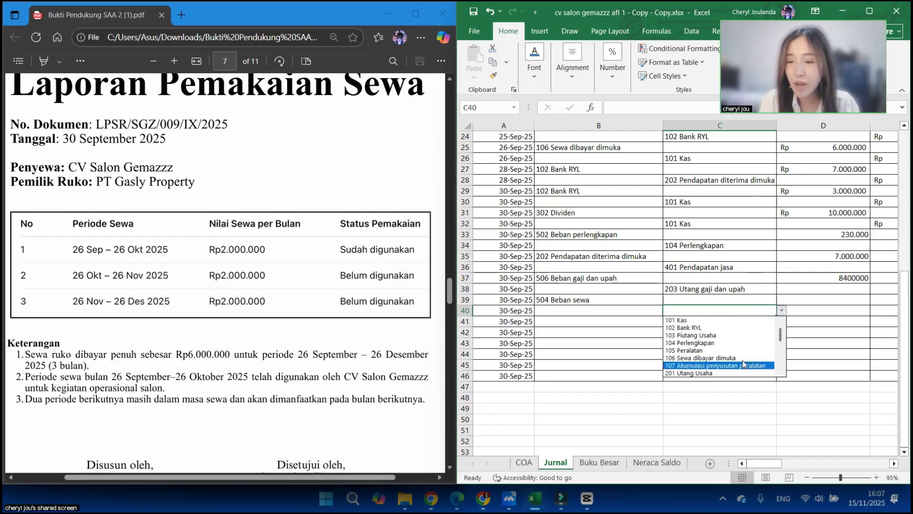
{"action": "left_click", "coordinate": [743, 358]}
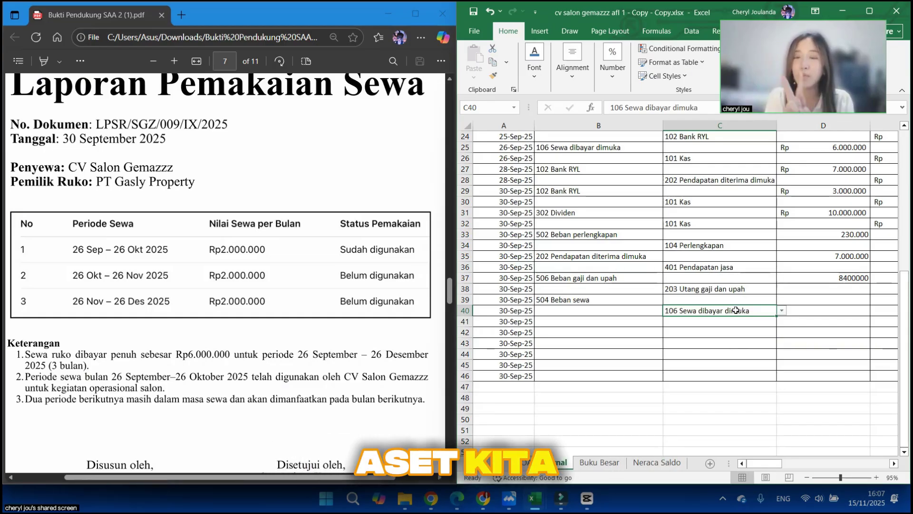
Step: Enter 2.000.000 as the rent entry's debit in D39 and the same amount as its credit in E40
{"action": "left_click", "coordinate": [803, 303]}
{"action": "scroll", "coordinate": [803, 304], "scroll_direction": "right", "scroll_amount": 3}
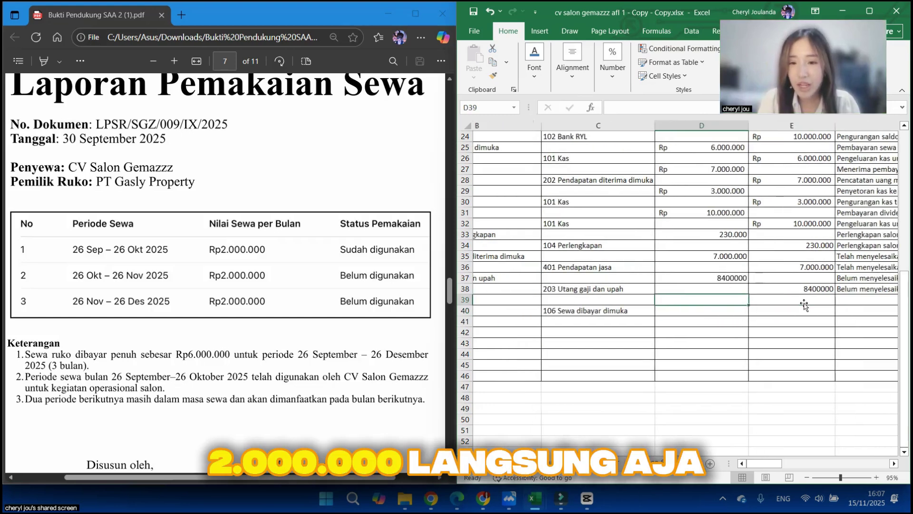
{"action": "scroll", "coordinate": [803, 304], "scroll_direction": "left", "scroll_amount": 3}
{"action": "type", "text": "2.000.000"}
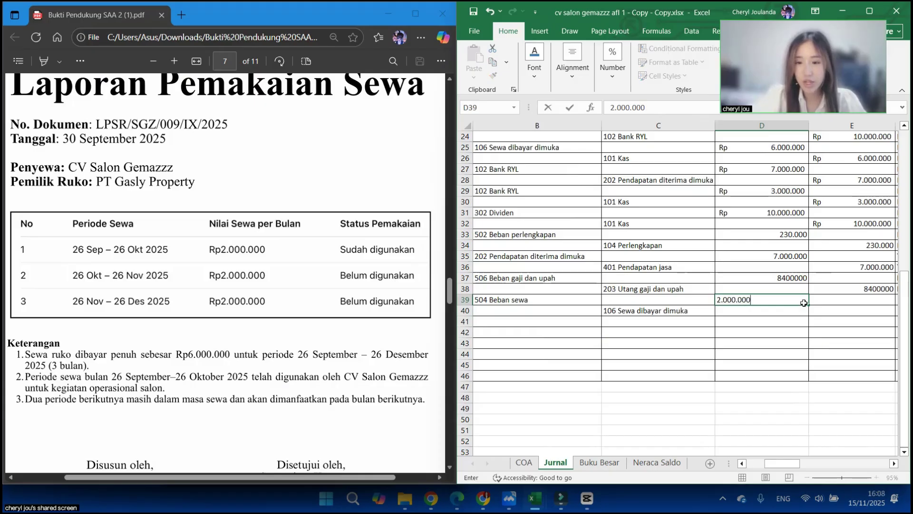
{"action": "key", "text": "Tab"}
{"action": "key", "text": "Down"}
{"action": "type", "text": "2."}
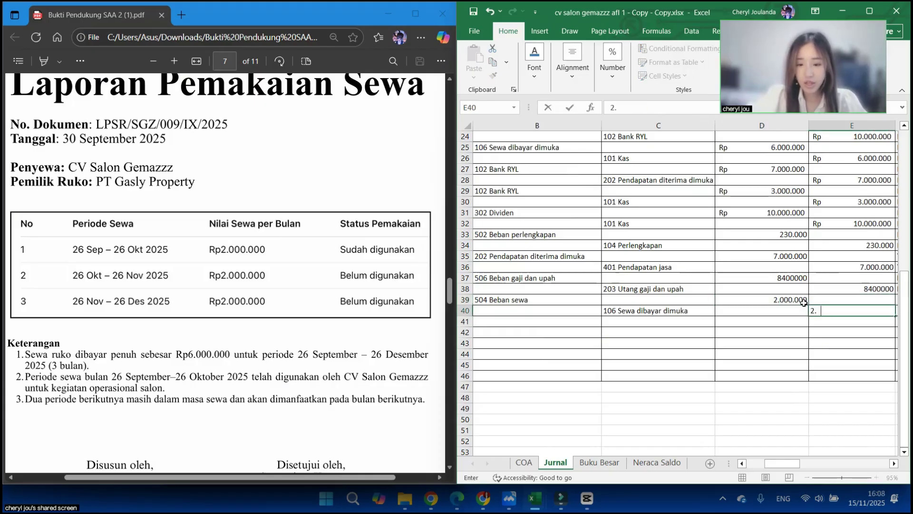
{"action": "type", "text": "000.000"}
Step: Write the rent entry's description in F39 as "Mengakui penggunaan sewa ruko bulan September yang telah dibayar untuk 3 bulan"
{"action": "scroll", "coordinate": [803, 305], "scroll_direction": "right", "scroll_amount": 4}
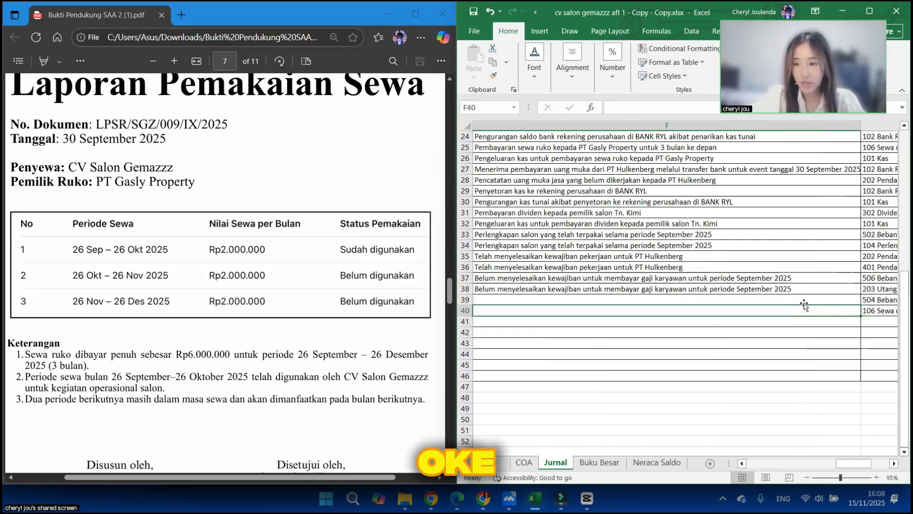
{"action": "left_click", "coordinate": [804, 303]}
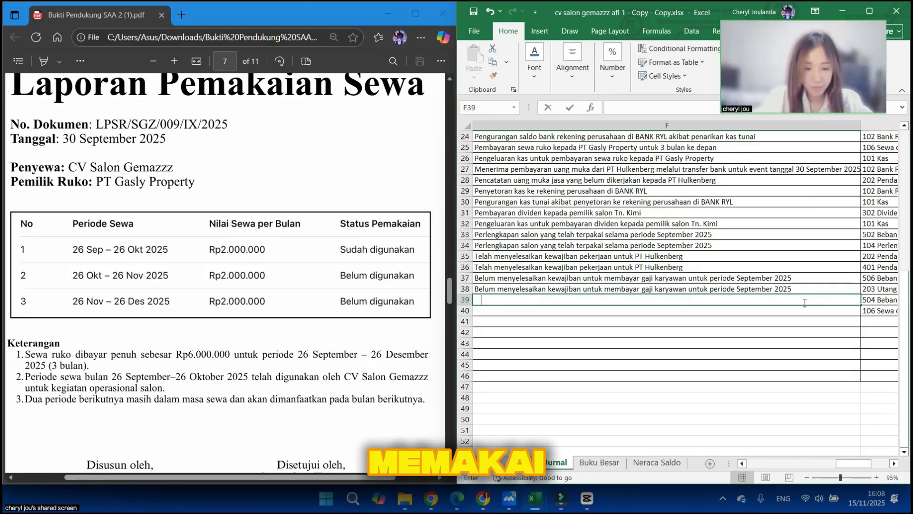
{"action": "type", "text": "Men"}
{"action": "type", "text": "a"}
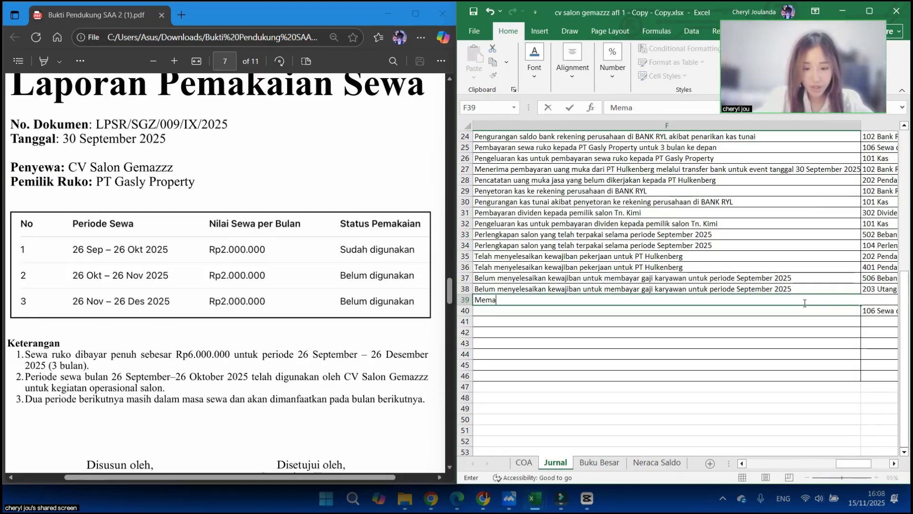
{"action": "type", "text": "kai sew"}
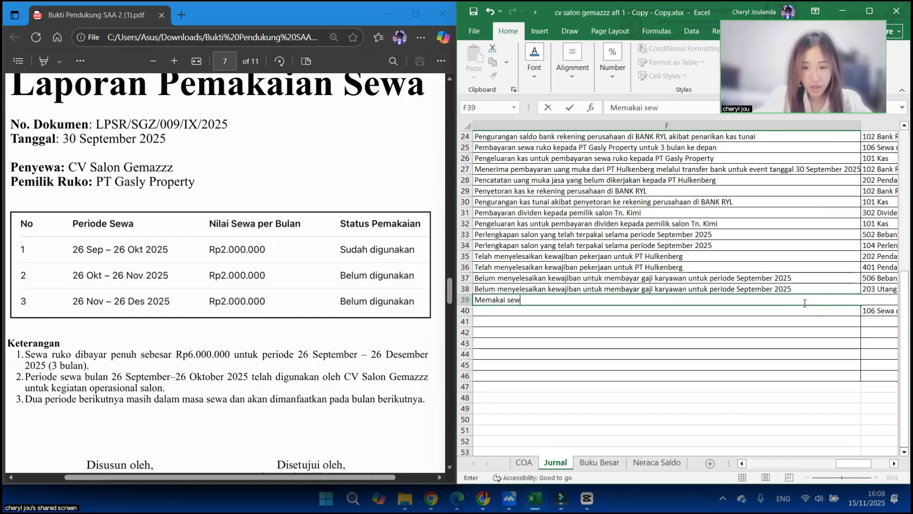
{"action": "key", "text": "BackSpace"}
{"action": "key", "text": "BackSpace"}
{"action": "key", "text": "BackSpace"}
{"action": "key", "text": "BackSpace"}
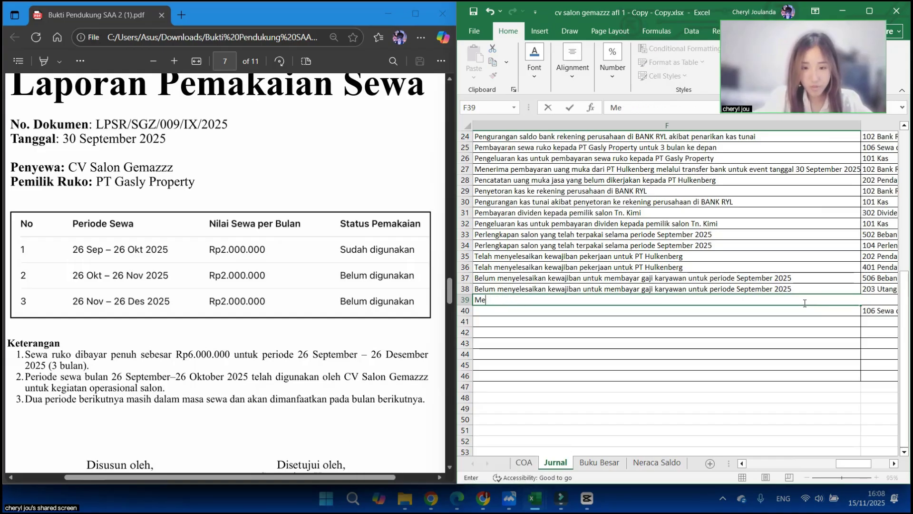
{"action": "type", "text": "ngakui pengg"}
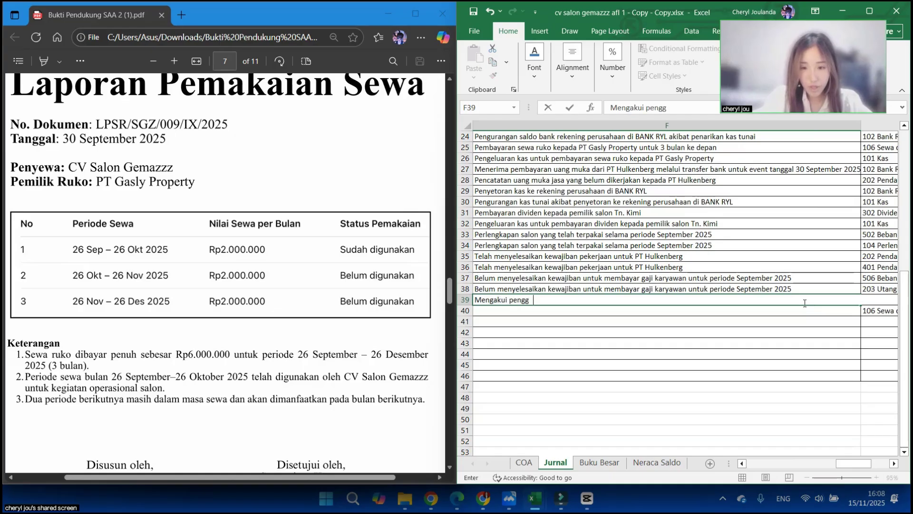
{"action": "type", "text": "unaan sewa ruko"}
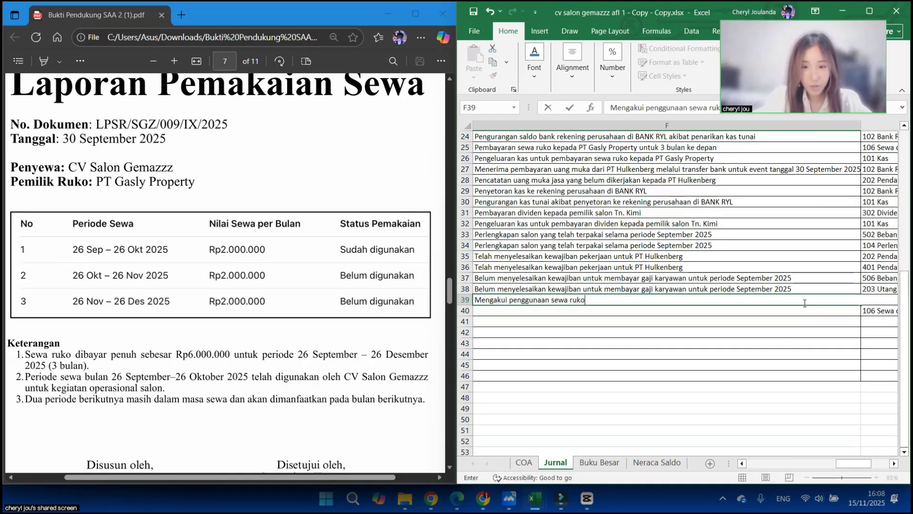
{"action": "type", "text": " bulan Se"}
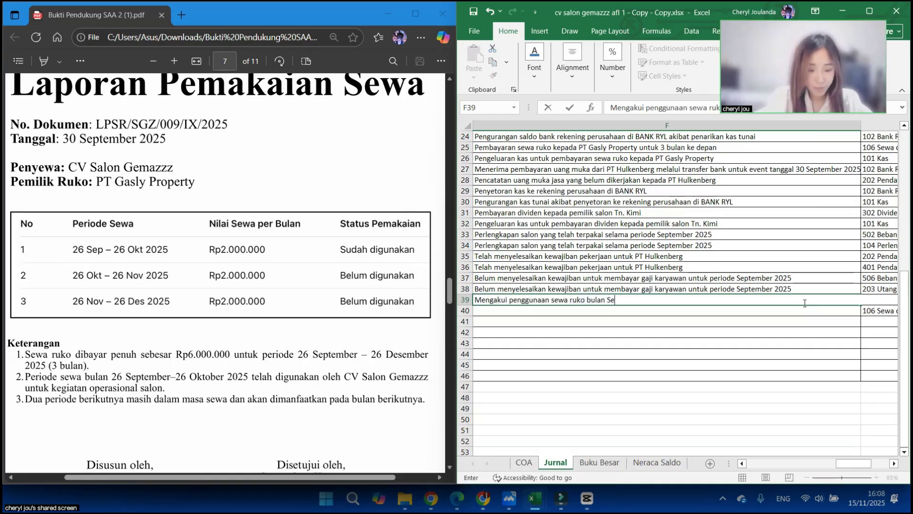
{"action": "type", "text": "ptember ya ng telah dibayar untuk"}
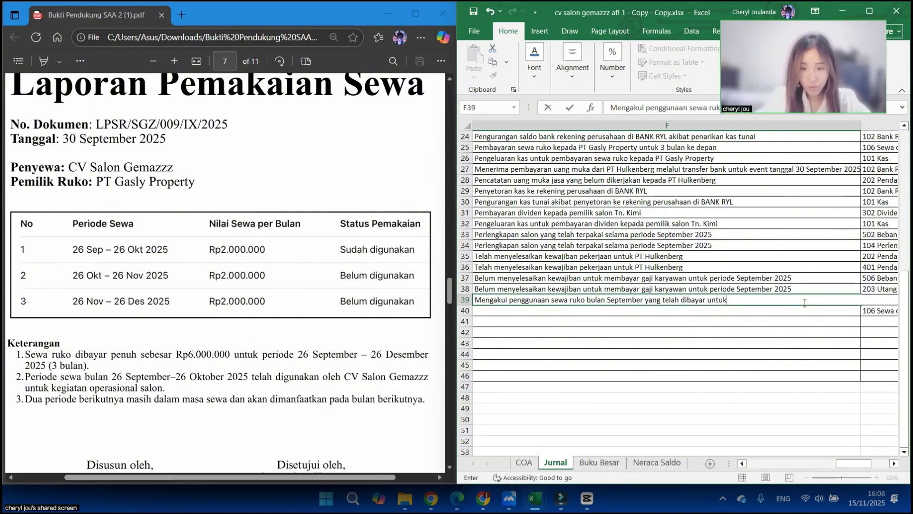
{"action": "type", "text": " 3 bulan"}
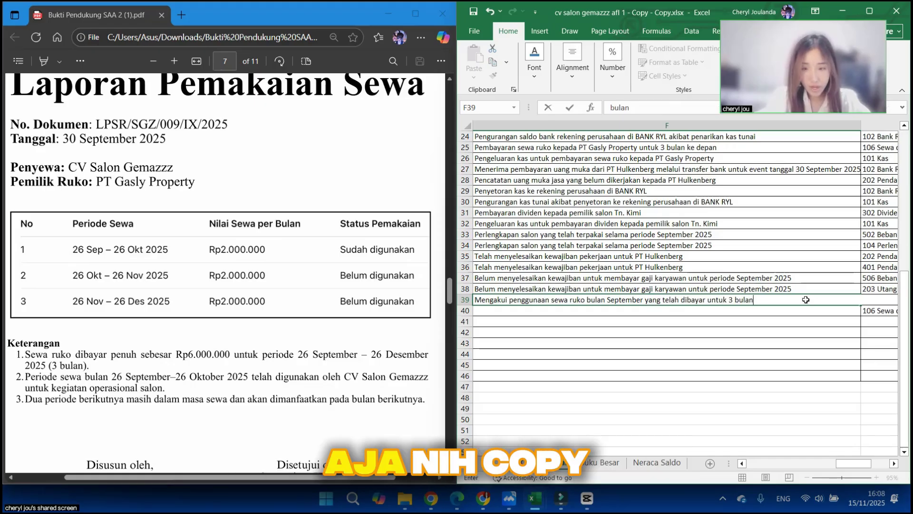
{"action": "key", "text": "Return"}
Step: Copy the rent-usage description from F39 into F40 for the credit line
{"action": "key", "text": "ctrl+c"}
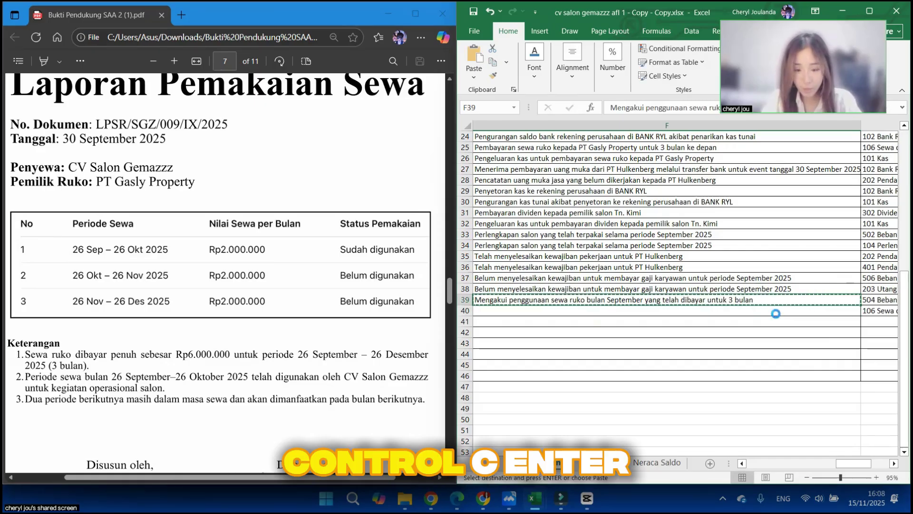
{"action": "left_click", "coordinate": [776, 316]}
{"action": "key", "text": "Return"}
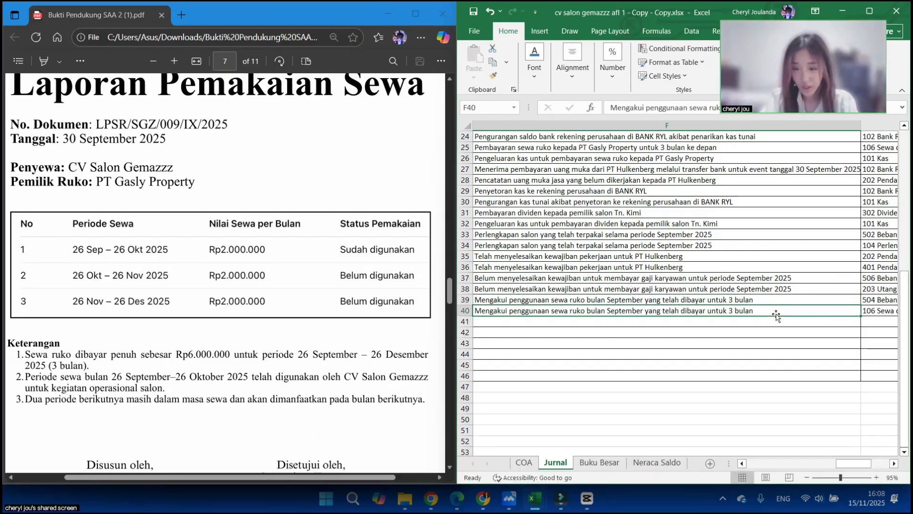
Step: Examine the rent usage report's signatures in the PDF, then the rent payment receipt and usage report on page 8
{"action": "scroll", "coordinate": [600, 317], "scroll_direction": "left", "scroll_amount": 5}
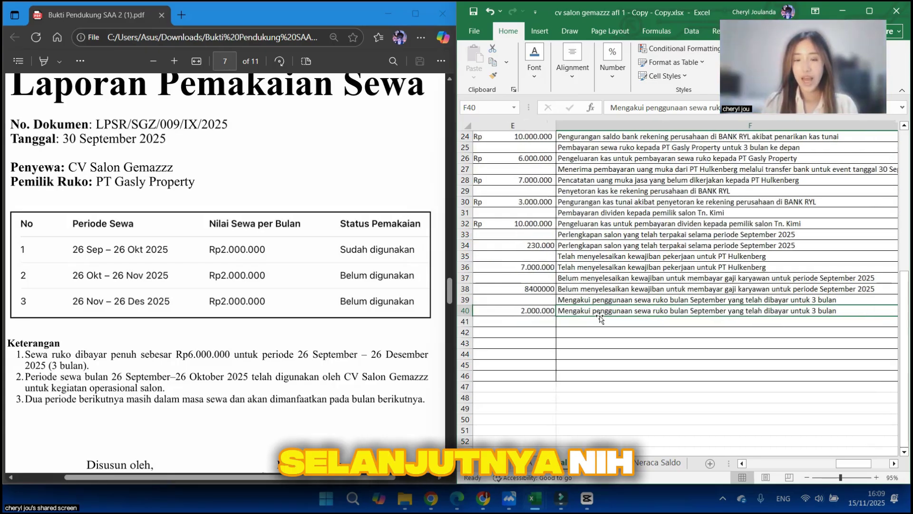
{"action": "scroll", "coordinate": [599, 316], "scroll_direction": "left", "scroll_amount": 5}
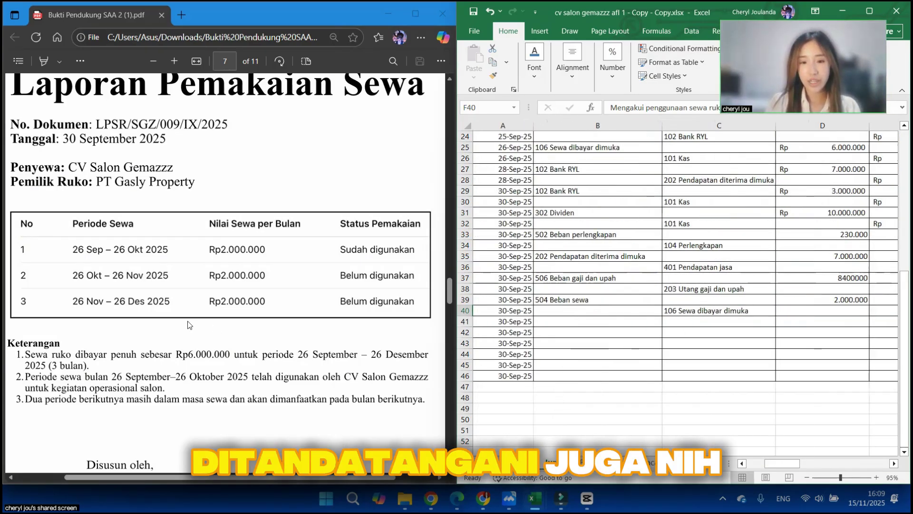
{"action": "scroll", "coordinate": [143, 278], "scroll_direction": "down", "scroll_amount": 4}
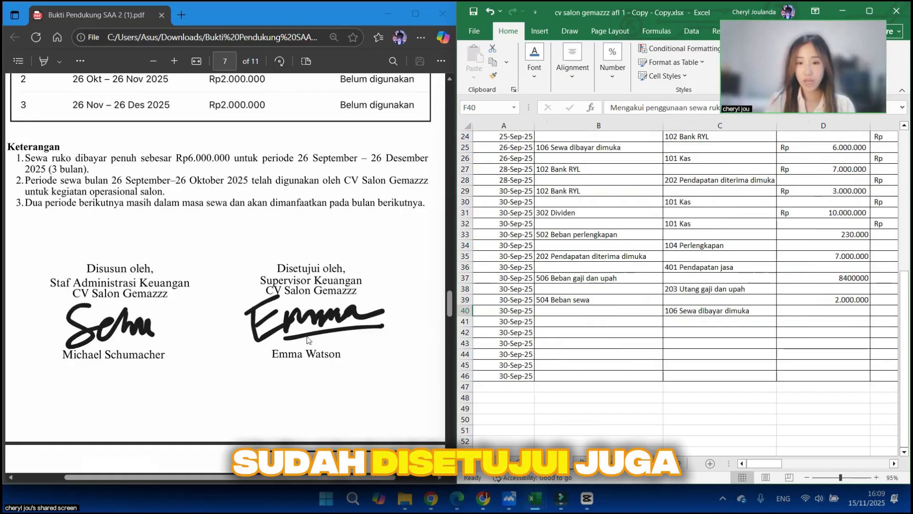
{"action": "scroll", "coordinate": [95, 286], "scroll_direction": "down", "scroll_amount": 1}
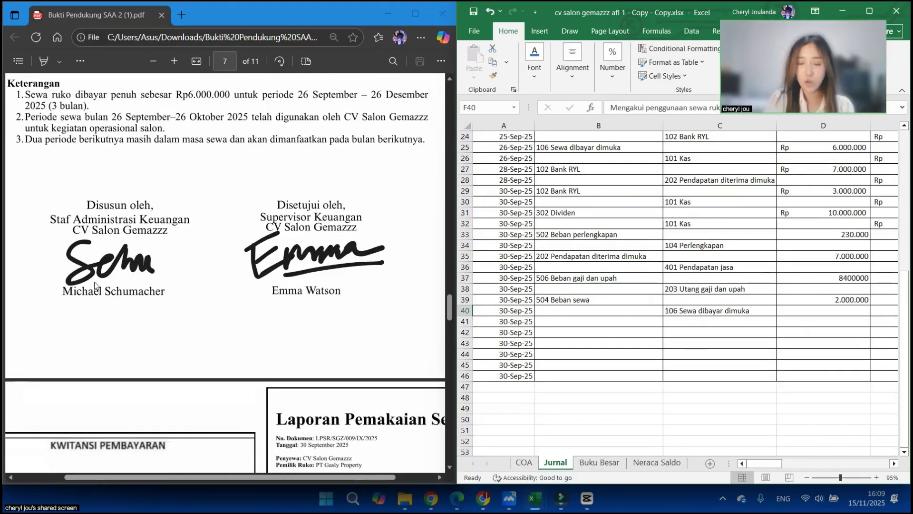
{"action": "scroll", "coordinate": [225, 224], "scroll_direction": "down", "scroll_amount": 2}
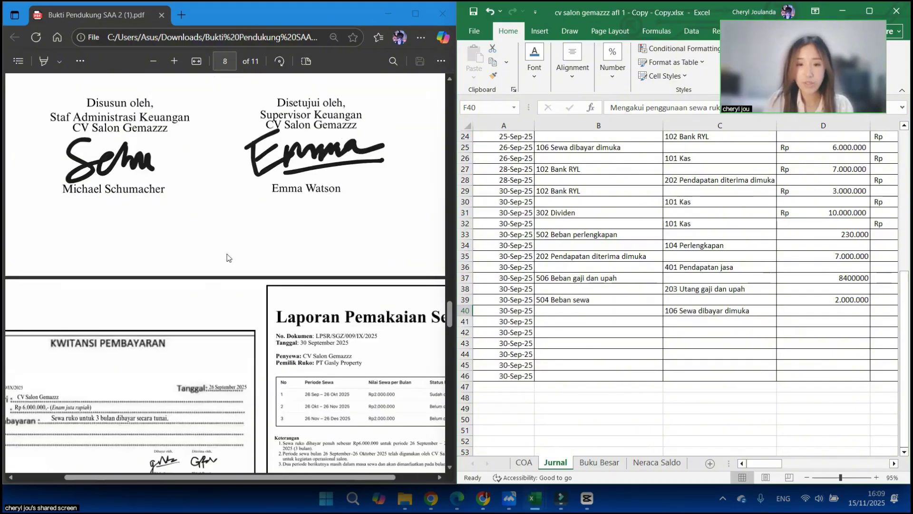
{"action": "scroll", "coordinate": [315, 301], "scroll_direction": "down", "scroll_amount": 5}
{"action": "scroll", "coordinate": [162, 284], "scroll_direction": "up", "scroll_amount": 3}
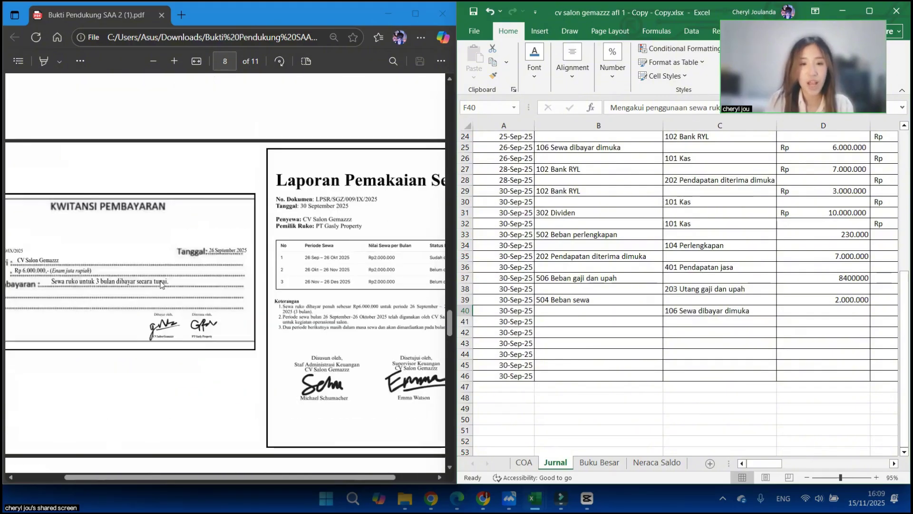
{"action": "scroll", "coordinate": [162, 285], "scroll_direction": "left", "scroll_amount": 1}
{"action": "scroll", "coordinate": [161, 284], "scroll_direction": "up", "scroll_amount": 2}
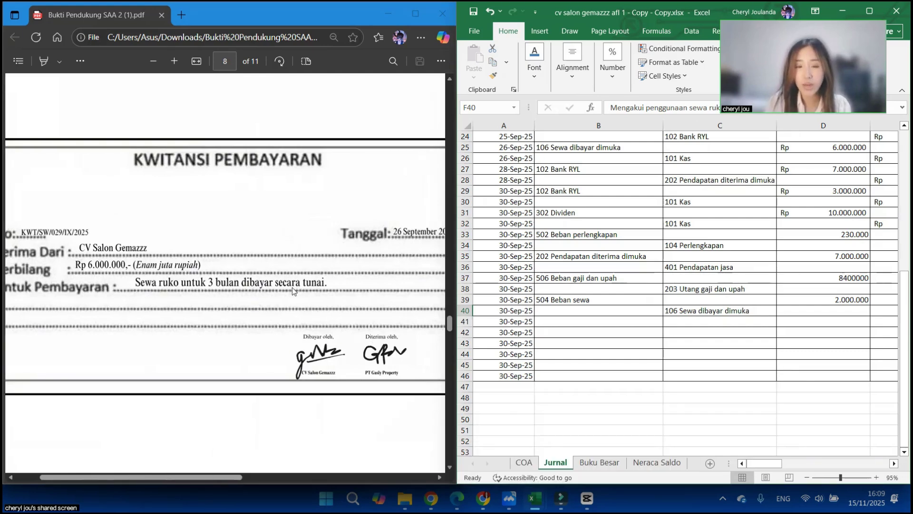
{"action": "scroll", "coordinate": [210, 229], "scroll_direction": "right", "scroll_amount": 5}
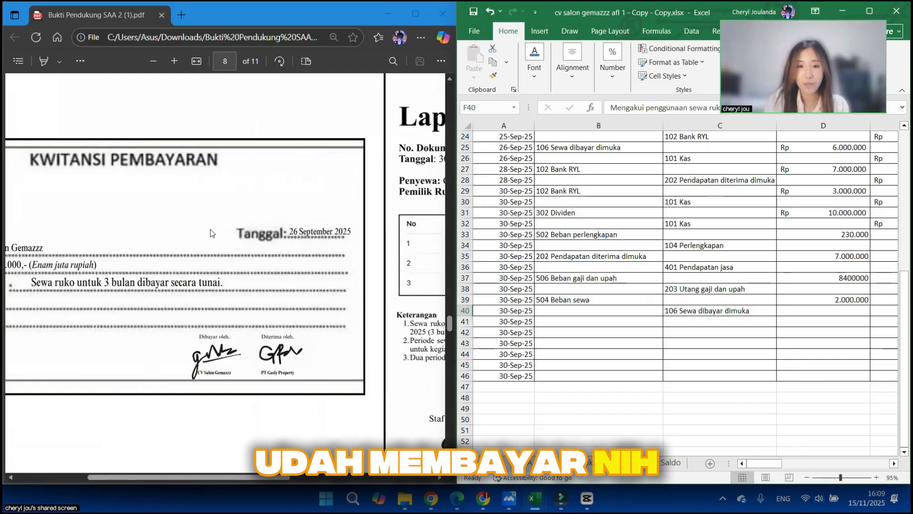
{"action": "scroll", "coordinate": [210, 229], "scroll_direction": "right", "scroll_amount": 5}
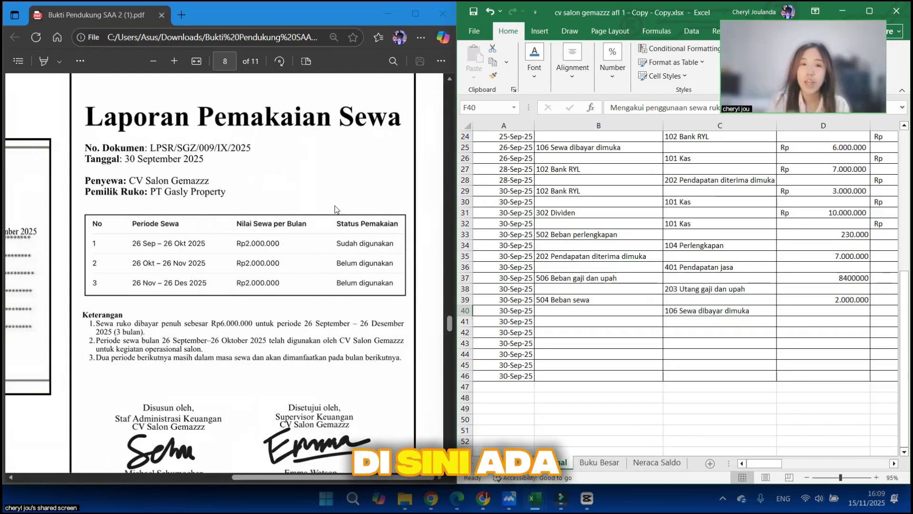
Step: Review the approvals on the rent usage report, then read the work handover report (Berita Acara Serah Terima Pekerjaan) on page 9 of the PDF
{"action": "scroll", "coordinate": [226, 196], "scroll_direction": "down", "scroll_amount": 1}
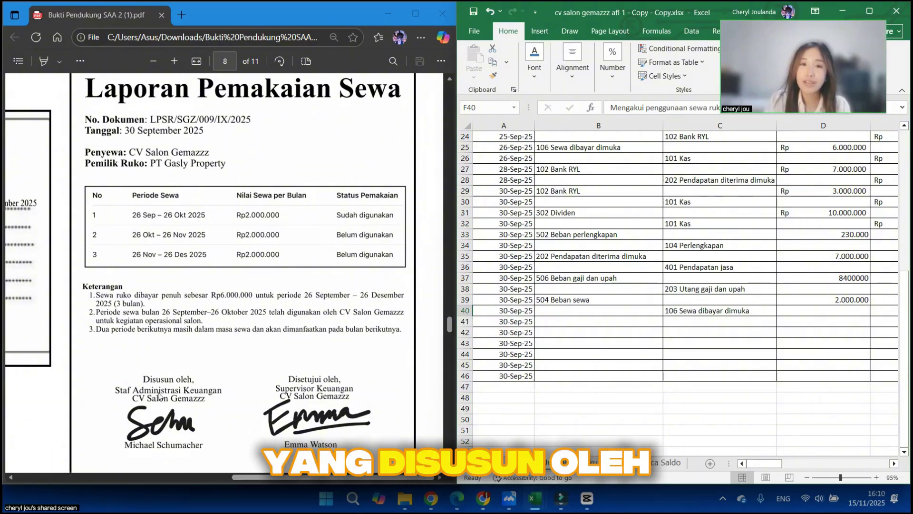
{"action": "scroll", "coordinate": [285, 387], "scroll_direction": "down", "scroll_amount": 2}
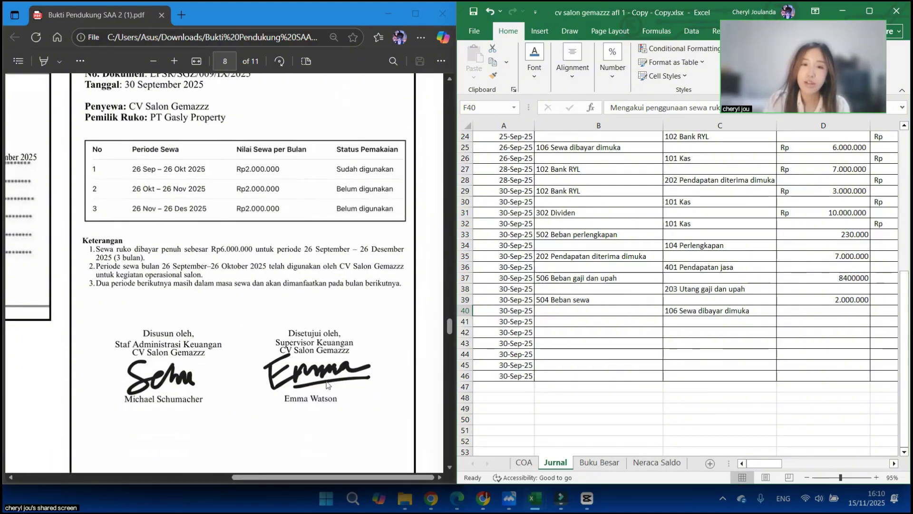
{"action": "scroll", "coordinate": [327, 384], "scroll_direction": "up", "scroll_amount": 3}
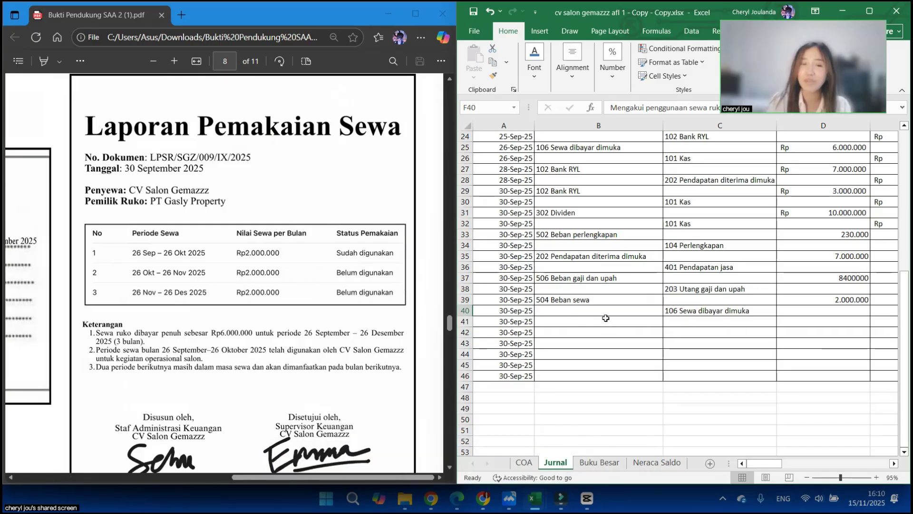
{"action": "left_click", "coordinate": [591, 320]}
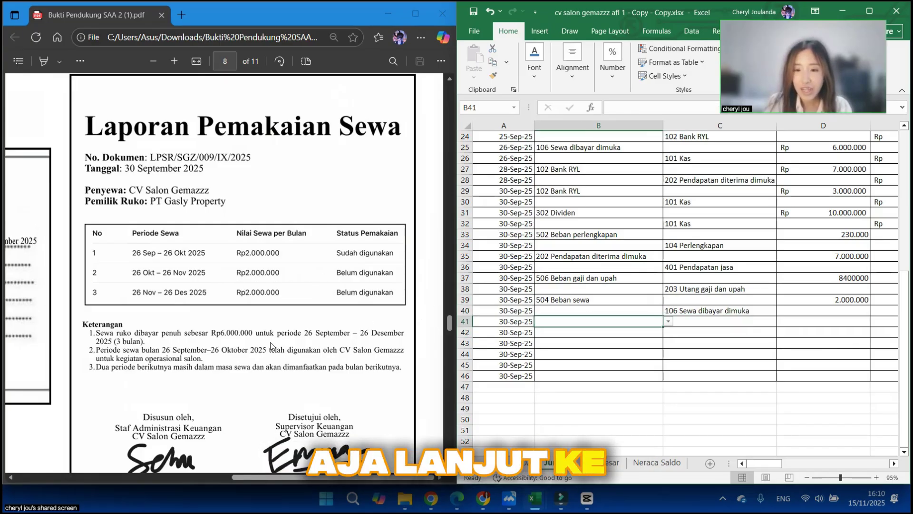
{"action": "scroll", "coordinate": [270, 346], "scroll_direction": "down", "scroll_amount": 5}
{"action": "scroll", "coordinate": [270, 346], "scroll_direction": "up", "scroll_amount": 2}
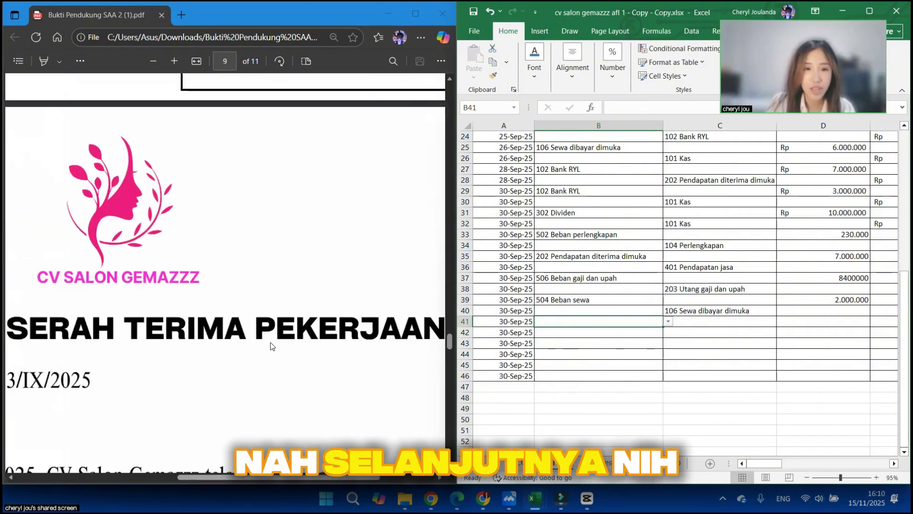
{"action": "scroll", "coordinate": [272, 345], "scroll_direction": "up", "scroll_amount": 2}
{"action": "scroll", "coordinate": [272, 346], "scroll_direction": "down", "scroll_amount": 3}
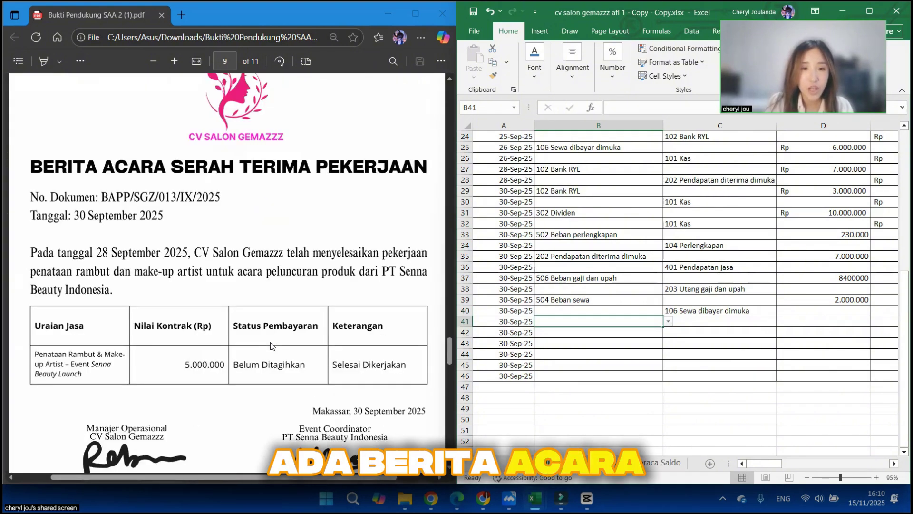
{"action": "scroll", "coordinate": [272, 346], "scroll_direction": "down", "scroll_amount": 1}
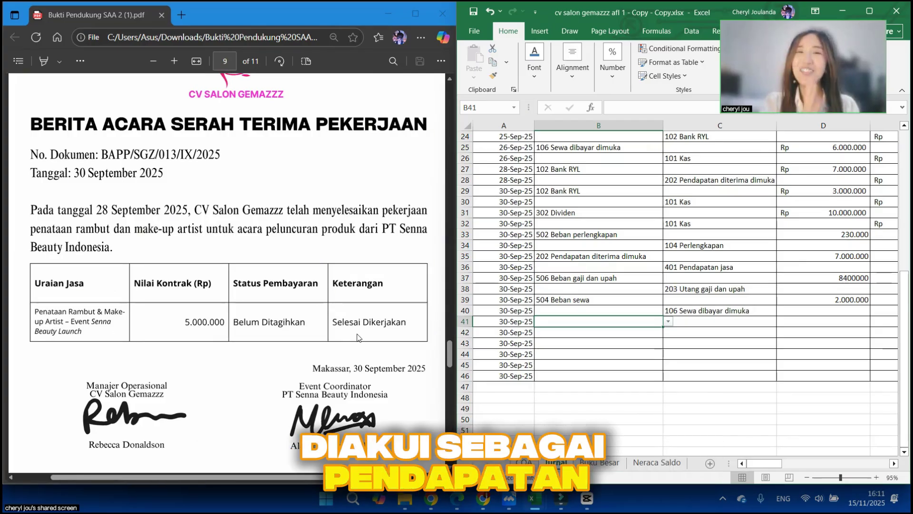
Step: Set the credit account in C42 to 401 Pendapatan jasa and the debit account in B41 to 103 Piutang Usaha
{"action": "left_click", "coordinate": [709, 333]}
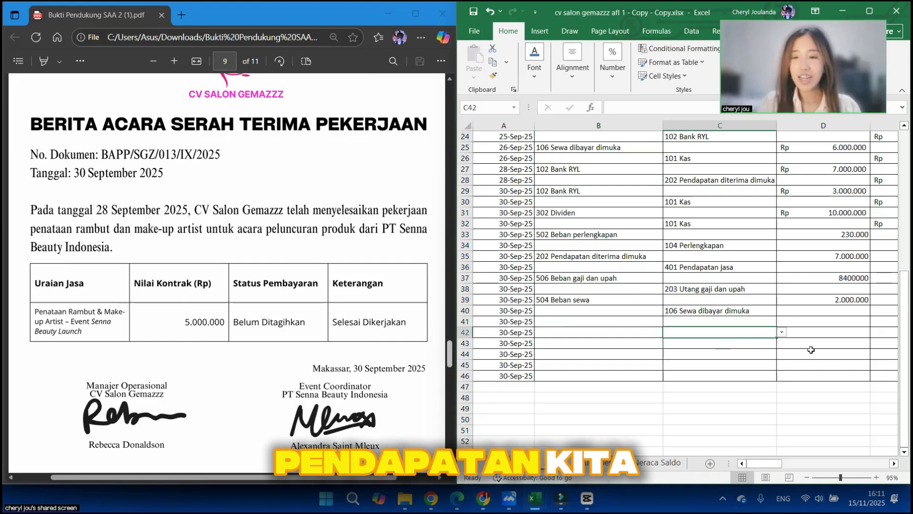
{"action": "left_click", "coordinate": [781, 332]}
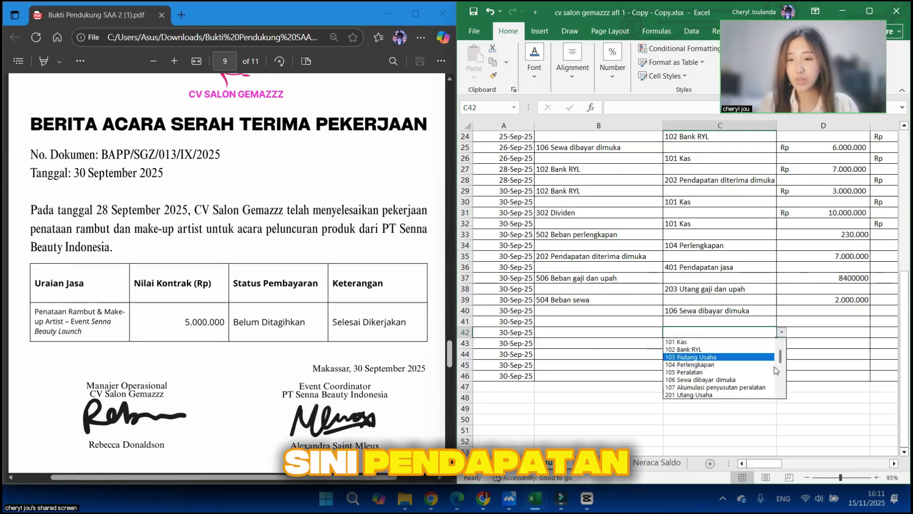
{"action": "scroll", "coordinate": [775, 372], "scroll_direction": "down", "scroll_amount": 3}
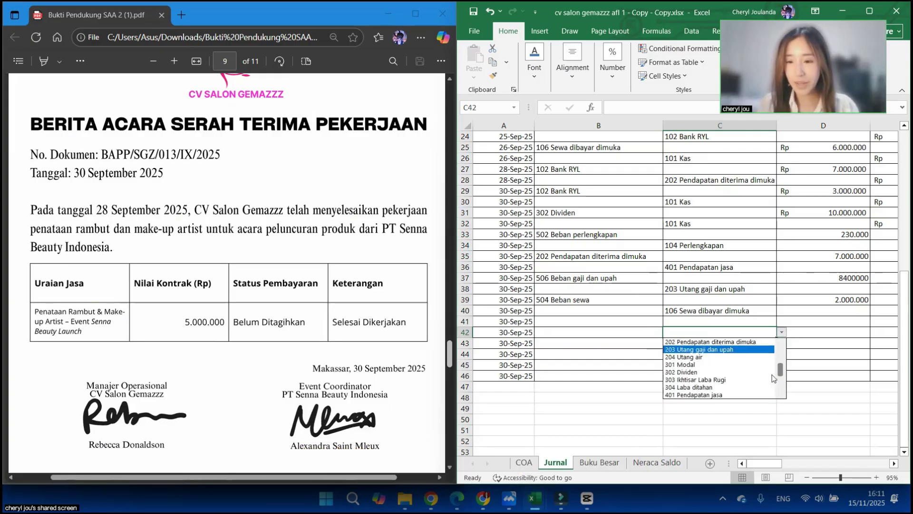
{"action": "left_click", "coordinate": [766, 386]}
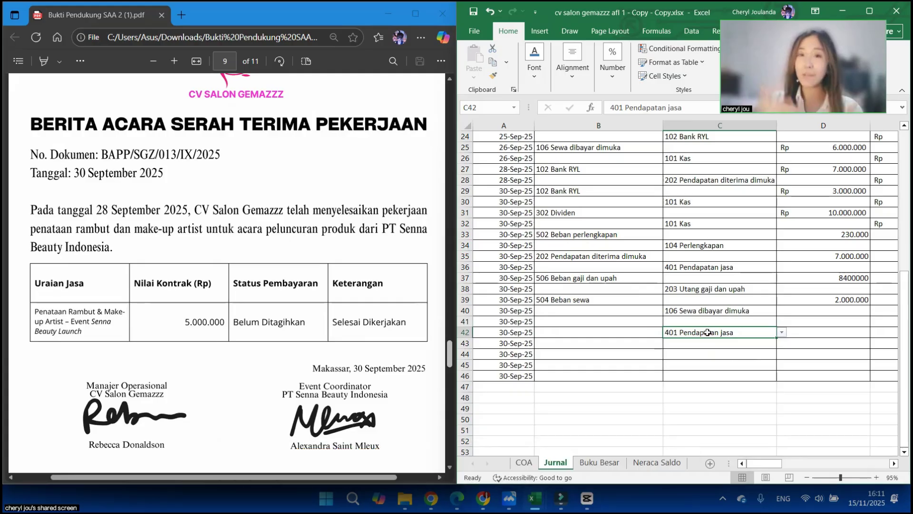
{"action": "left_click", "coordinate": [638, 321]}
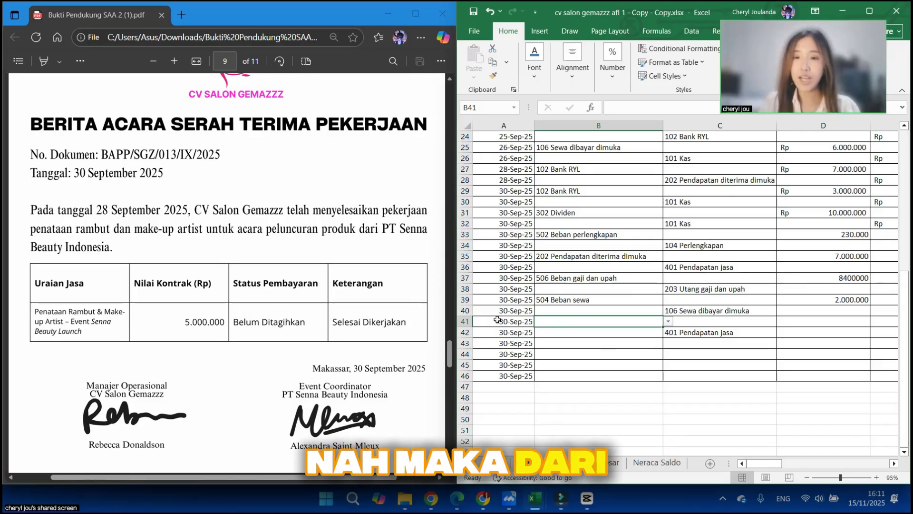
{"action": "left_click", "coordinate": [669, 322]}
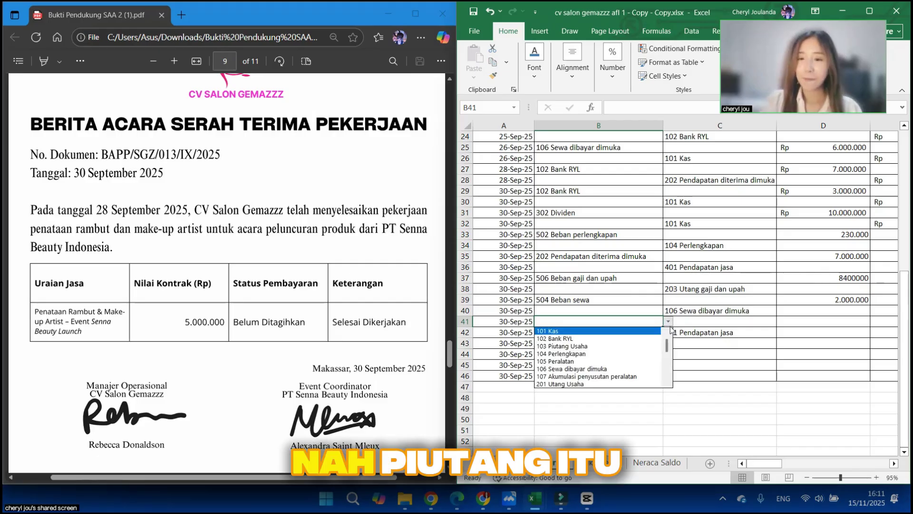
{"action": "left_click", "coordinate": [631, 346]}
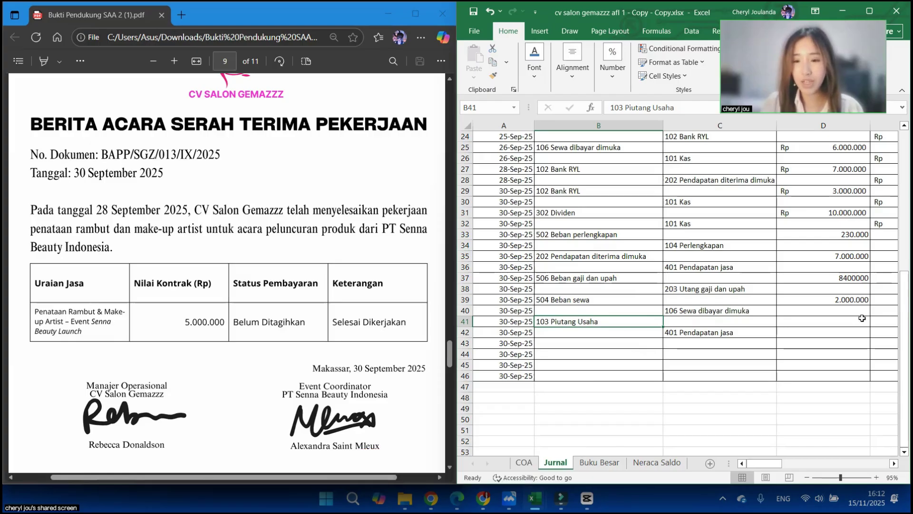
Step: Enter 5.000.000 as the receivable's debit in D41 and the same amount as the service revenue's credit in E42
{"action": "scroll", "coordinate": [714, 330], "scroll_direction": "right", "scroll_amount": 1}
{"action": "left_click", "coordinate": [760, 326]}
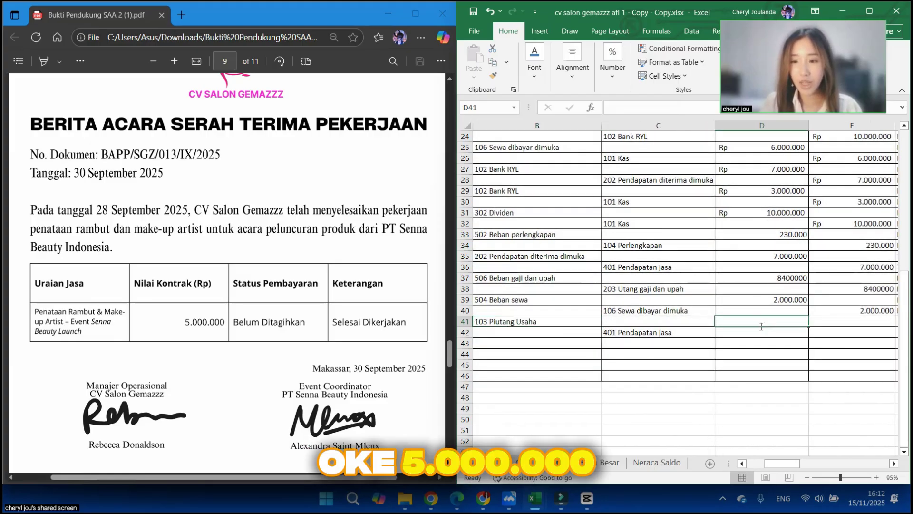
{"action": "type", "text": "5.000.000"}
{"action": "key", "text": "Tab"}
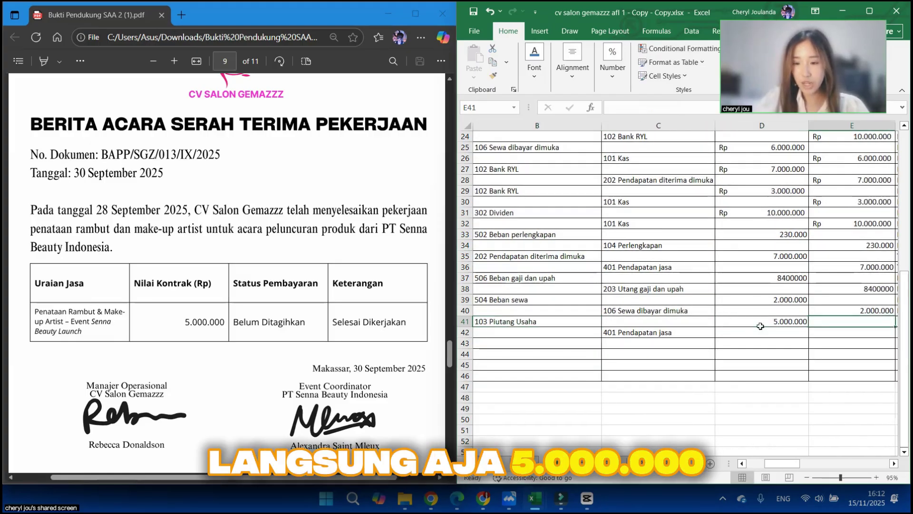
{"action": "key", "text": "Down"}
{"action": "type", "text": "5.000"}
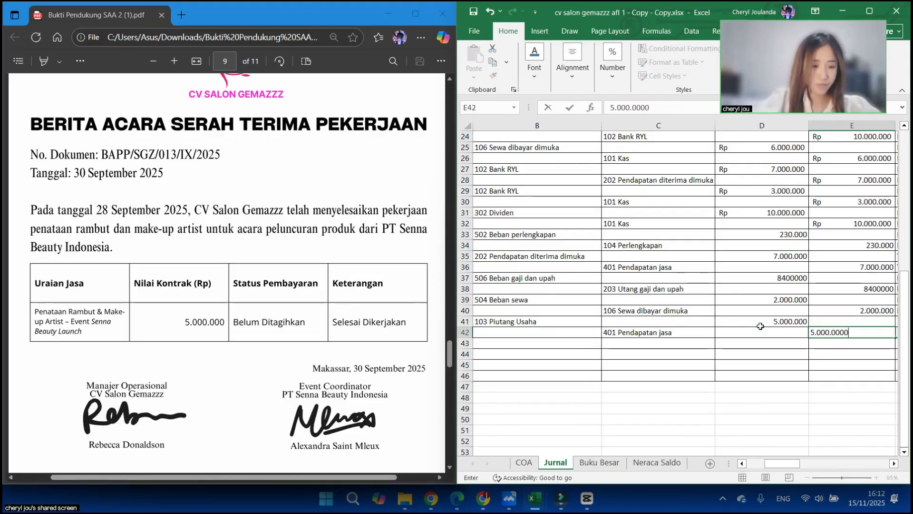
{"action": "key", "text": "Return"}
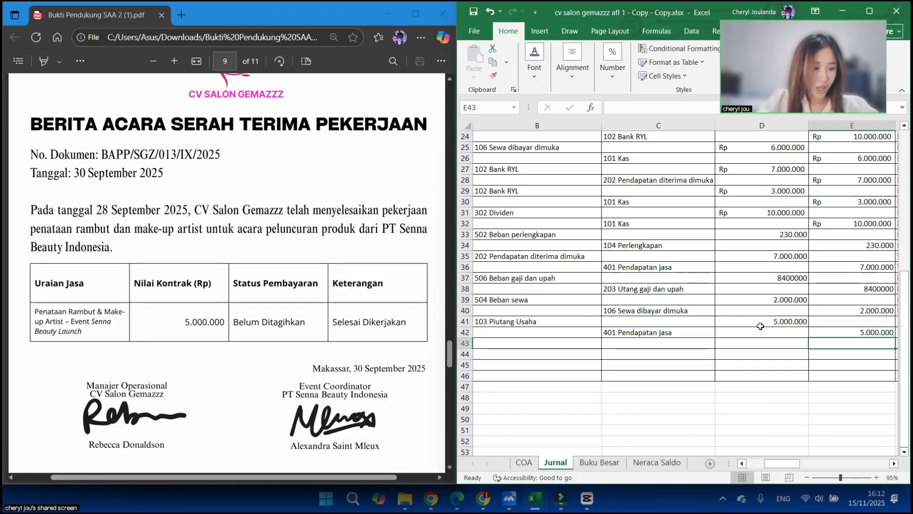
Step: Write the receivable entry's description in F41 as "Telah menyelesaikan pekerjaan untuk PT Senna Beauty Indonesia namun belum ditagihkan"
{"action": "scroll", "coordinate": [761, 325], "scroll_direction": "right", "scroll_amount": 3}
{"action": "left_click", "coordinate": [760, 326]}
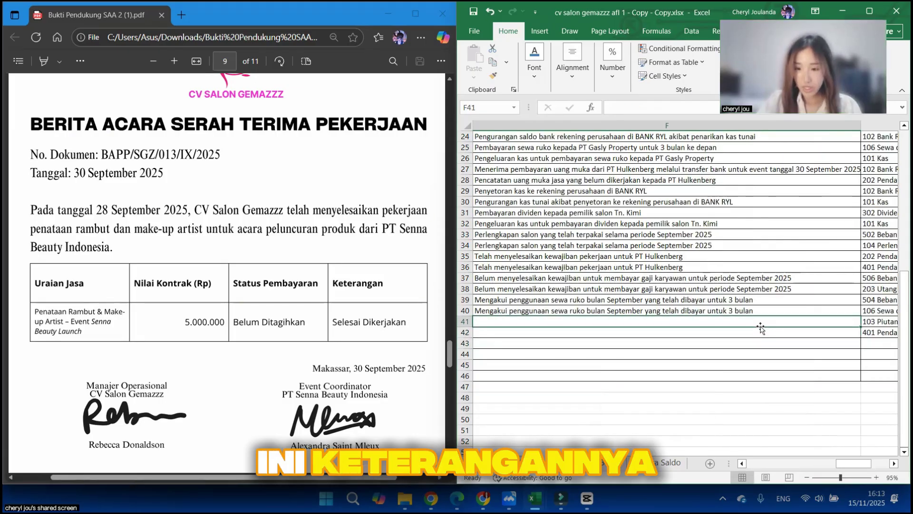
{"action": "type", "text": "Telah menyele"}
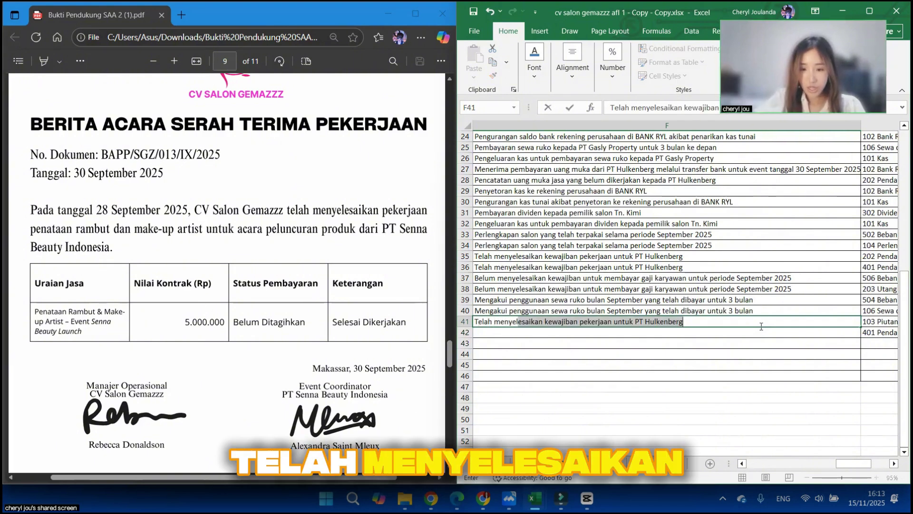
{"action": "type", "text": "saikan "}
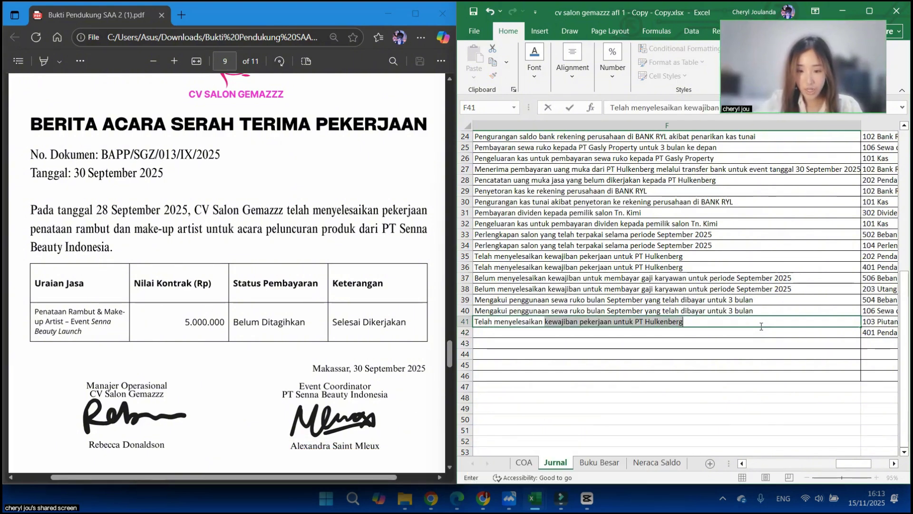
{"action": "type", "text": "pekerjaan un"}
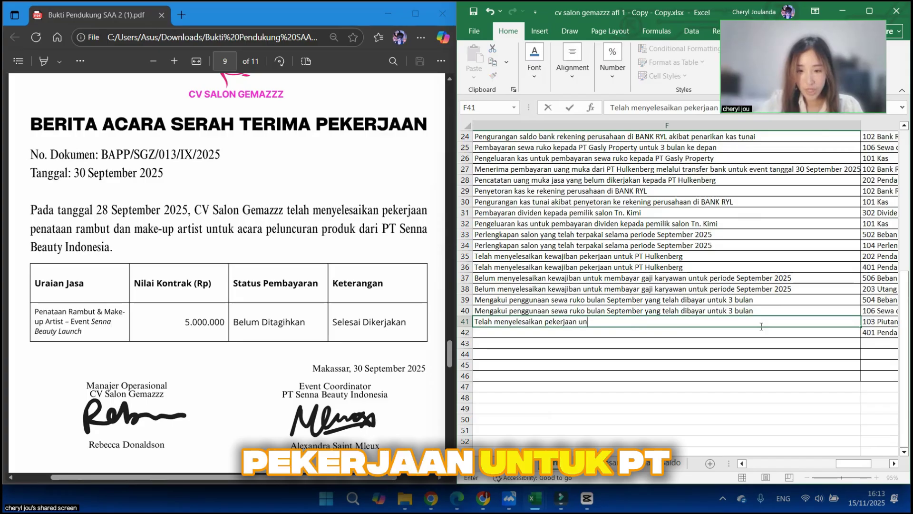
{"action": "type", "text": "tuk PT Senna Beauty"}
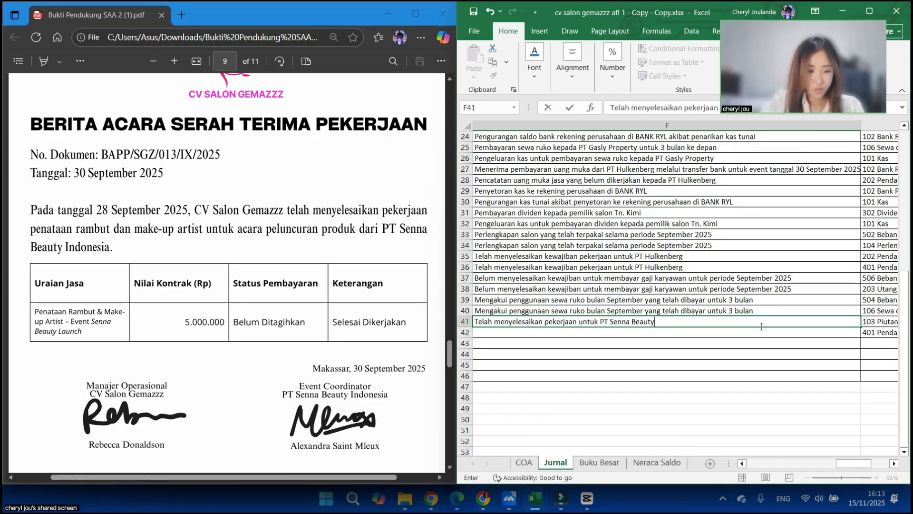
{"action": "type", "text": " Indo"}
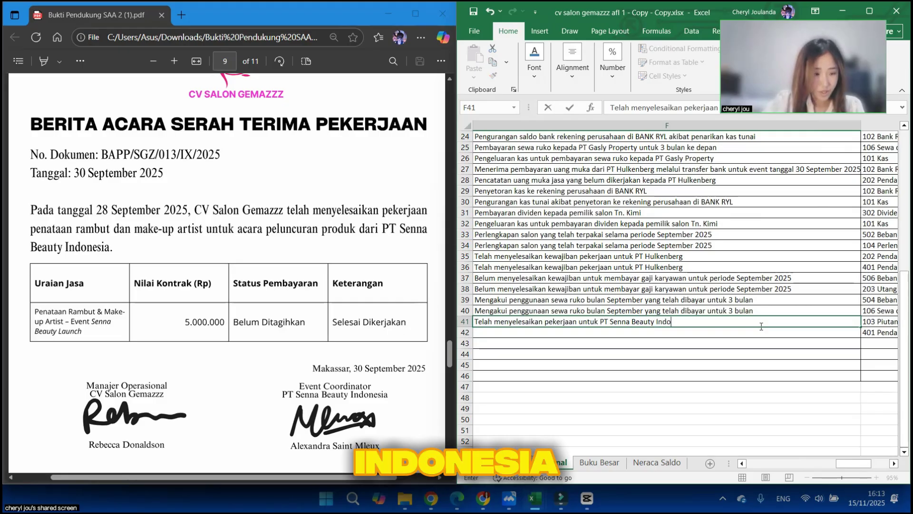
{"action": "type", "text": "nesia namun be"}
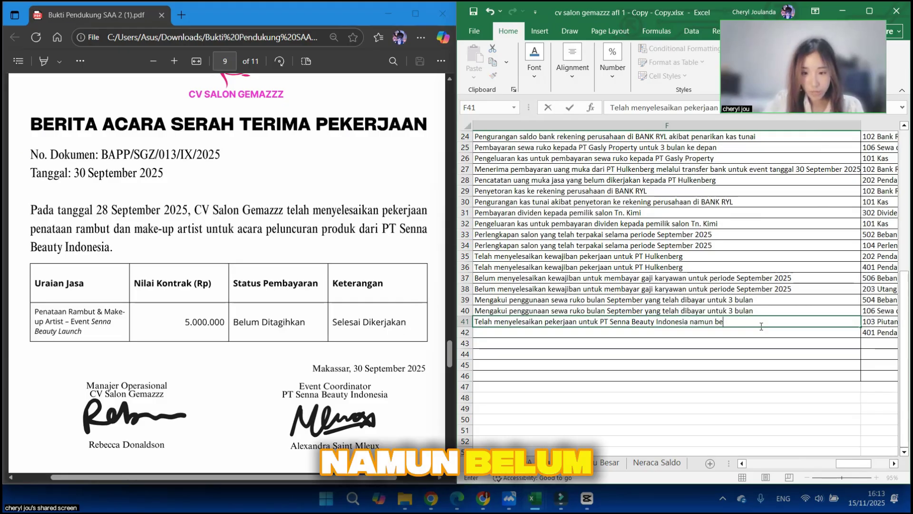
{"action": "type", "text": "lum ditagihkan"}
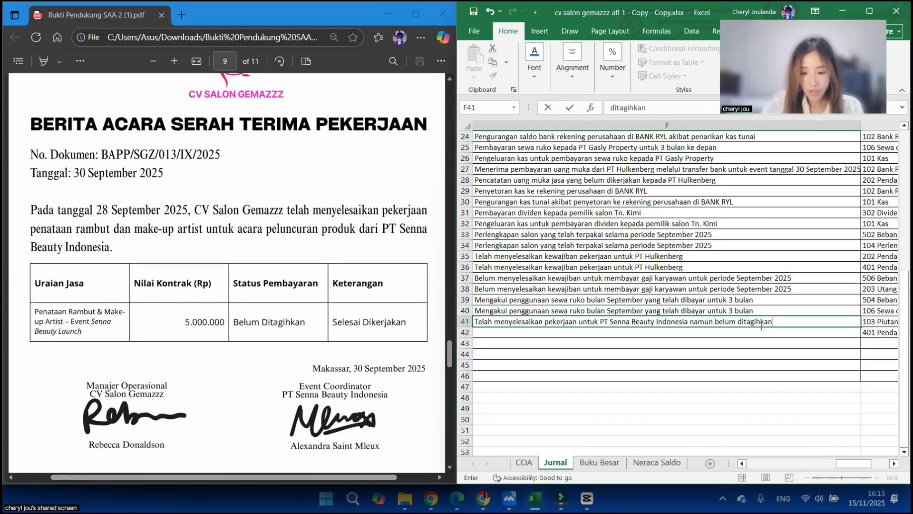
{"action": "key", "text": "Return"}
Step: Copy the PT Senna Beauty Indonesia description from F41 into F42 for the credit line
{"action": "left_click", "coordinate": [760, 322]}
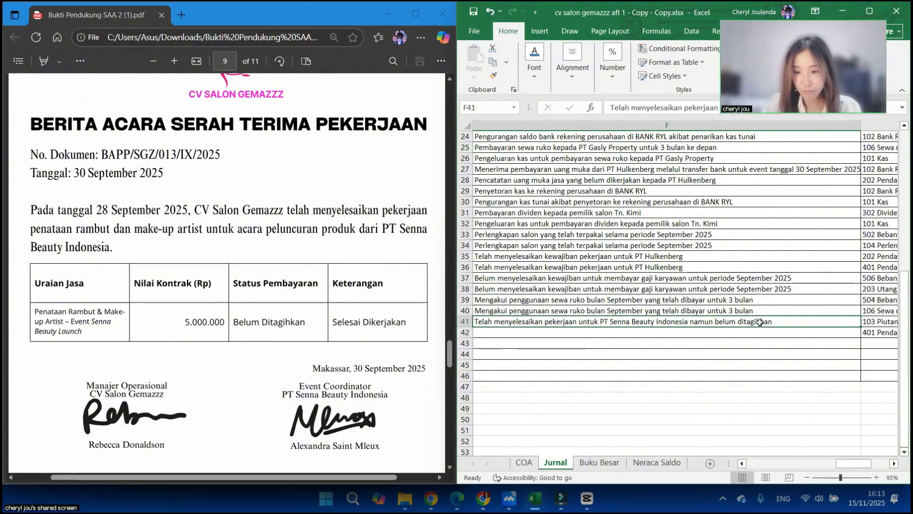
{"action": "key", "text": "ctrl+c"}
{"action": "left_click", "coordinate": [748, 333]}
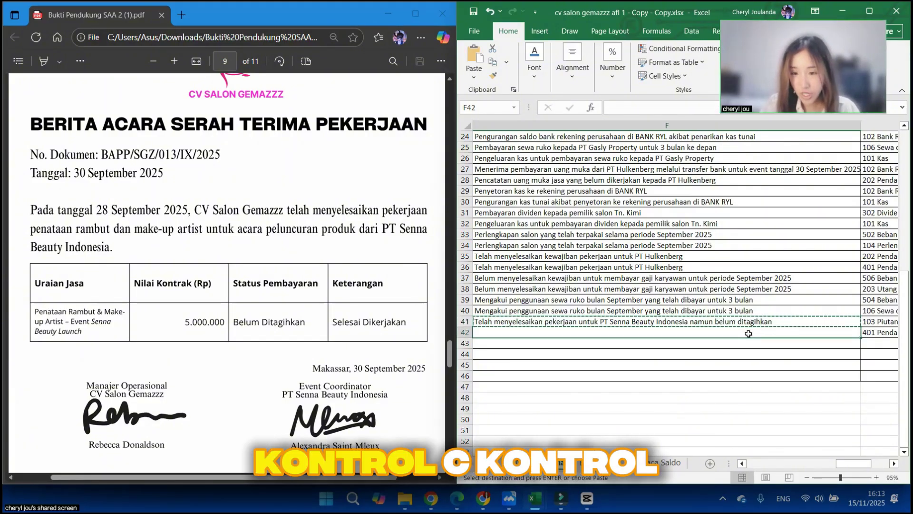
{"action": "key", "text": "Return"}
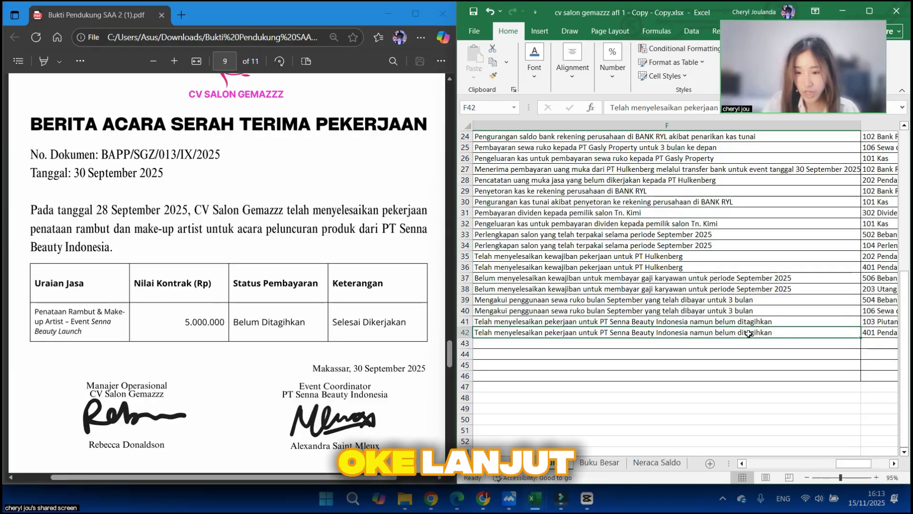
Step: Select B43 for the next entry and examine the equipment depreciation list (Daftar Penyusutan Peralatan) with its signatures on page 10 of the PDF
{"action": "scroll", "coordinate": [651, 346], "scroll_direction": "left", "scroll_amount": 5}
{"action": "left_click", "coordinate": [651, 346]}
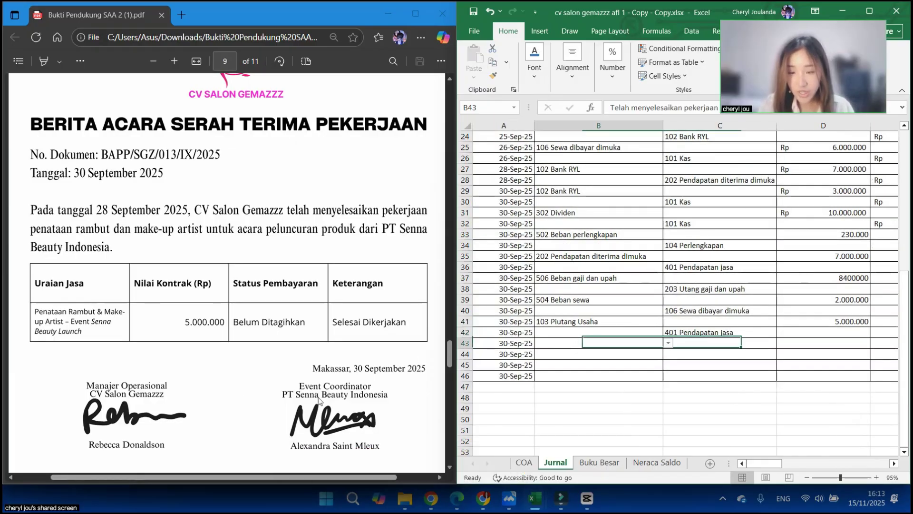
{"action": "scroll", "coordinate": [214, 347], "scroll_direction": "down", "scroll_amount": 1}
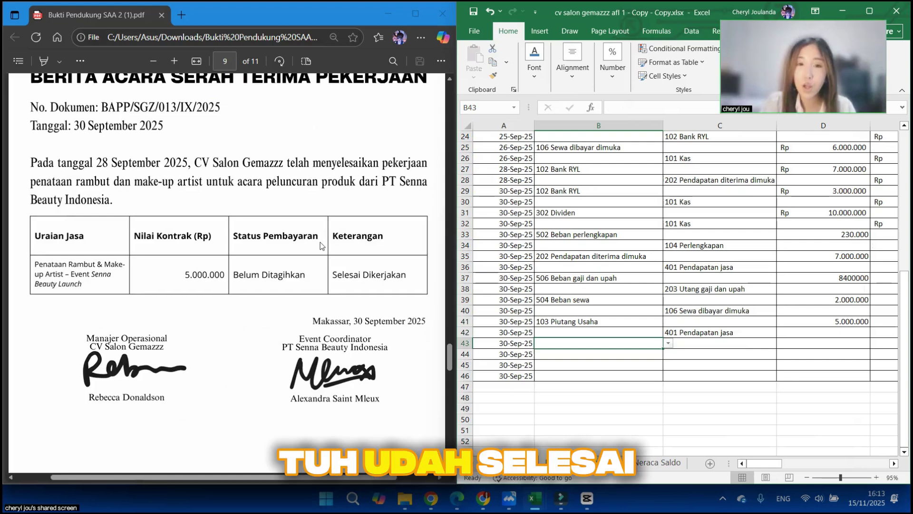
{"action": "scroll", "coordinate": [320, 246], "scroll_direction": "down", "scroll_amount": 3}
{"action": "scroll", "coordinate": [320, 246], "scroll_direction": "down", "scroll_amount": 3}
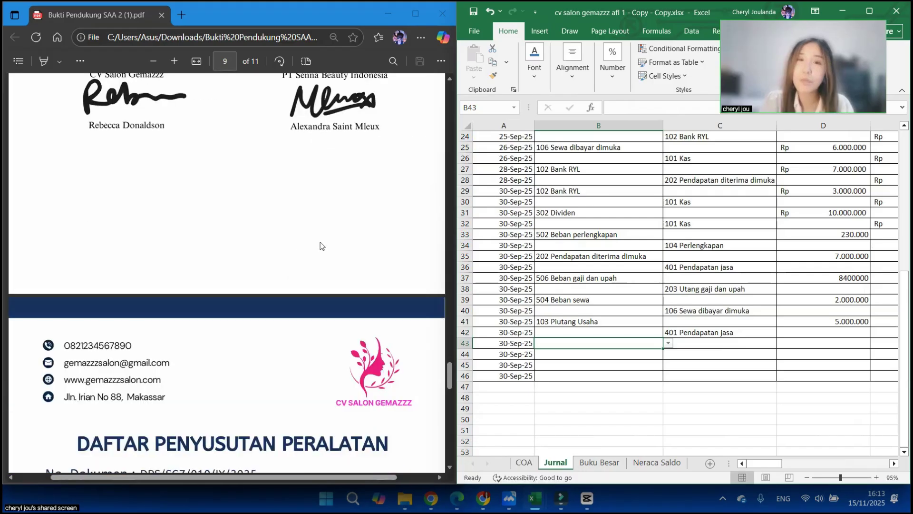
{"action": "scroll", "coordinate": [322, 246], "scroll_direction": "up", "scroll_amount": 1}
{"action": "scroll", "coordinate": [322, 245], "scroll_direction": "down", "scroll_amount": 4}
{"action": "scroll", "coordinate": [268, 314], "scroll_direction": "down", "scroll_amount": 5}
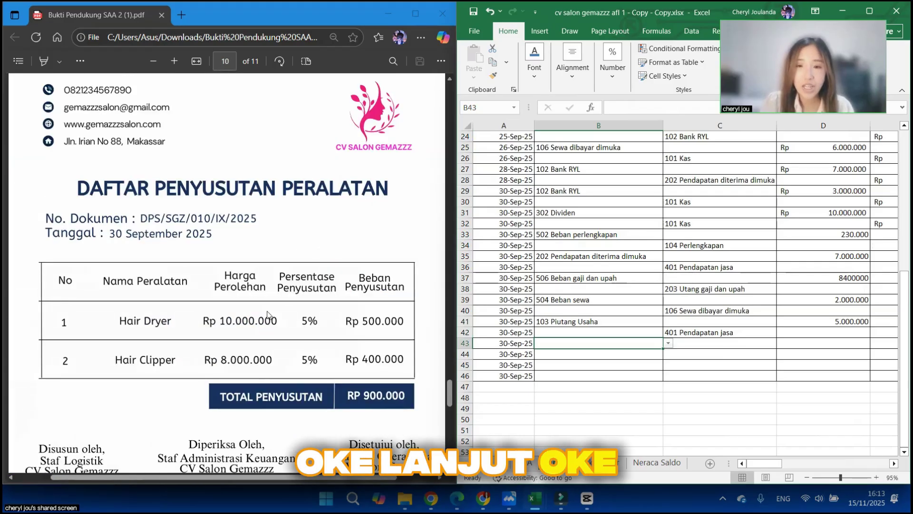
{"action": "scroll", "coordinate": [269, 315], "scroll_direction": "up", "scroll_amount": 2}
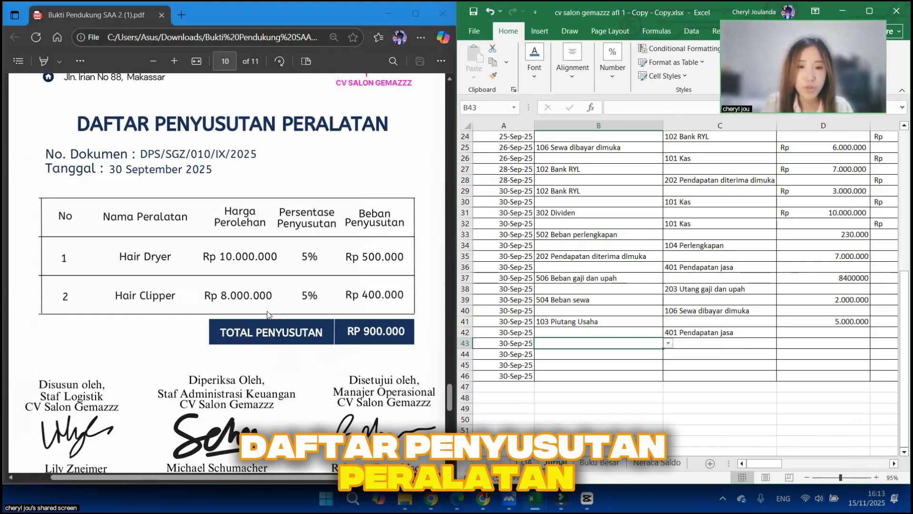
{"action": "scroll", "coordinate": [319, 197], "scroll_direction": "down", "scroll_amount": 3}
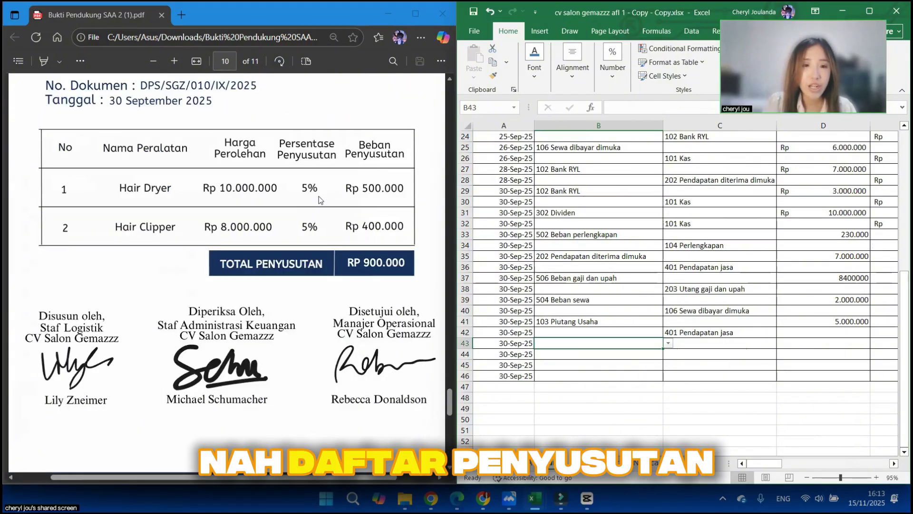
Step: Choose 503 Beban penyusutan peralatan as the debit account in B43 for the equipment depreciation entry
{"action": "scroll", "coordinate": [318, 196], "scroll_direction": "up", "scroll_amount": 2}
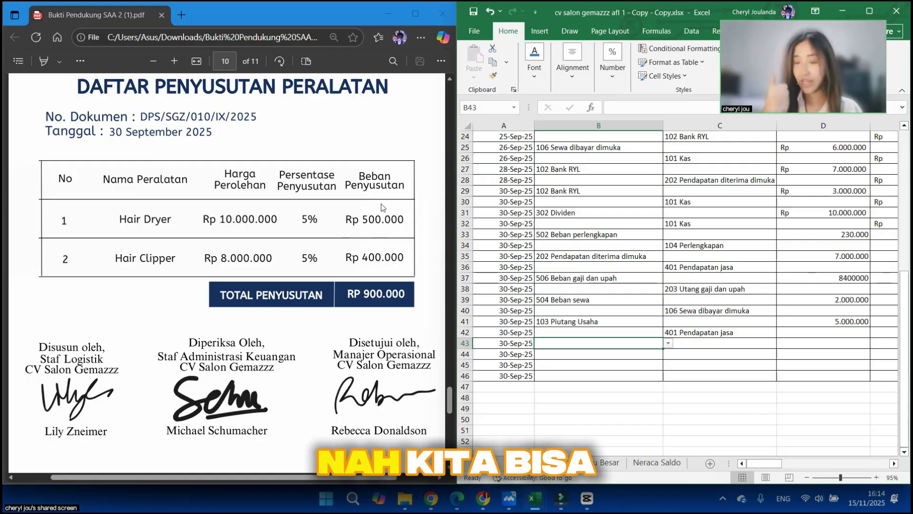
{"action": "left_click", "coordinate": [668, 343]}
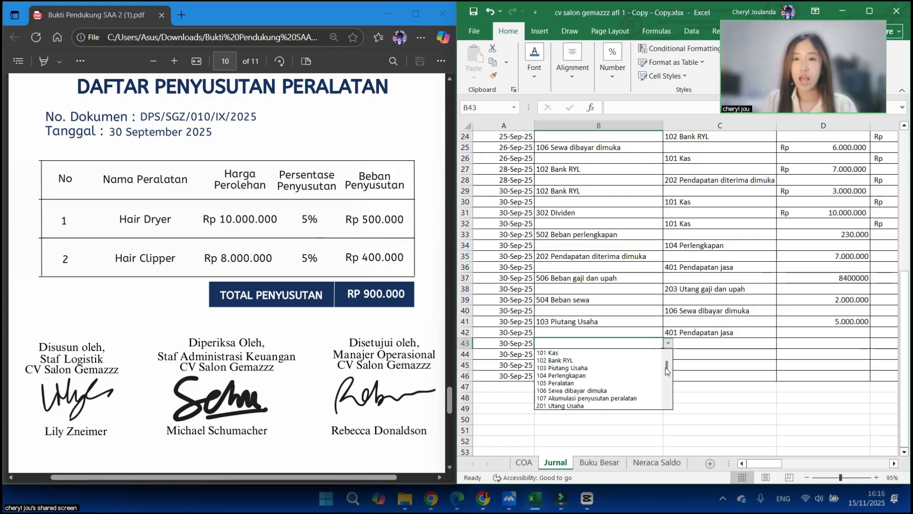
{"action": "scroll", "coordinate": [666, 378], "scroll_direction": "down", "scroll_amount": 2}
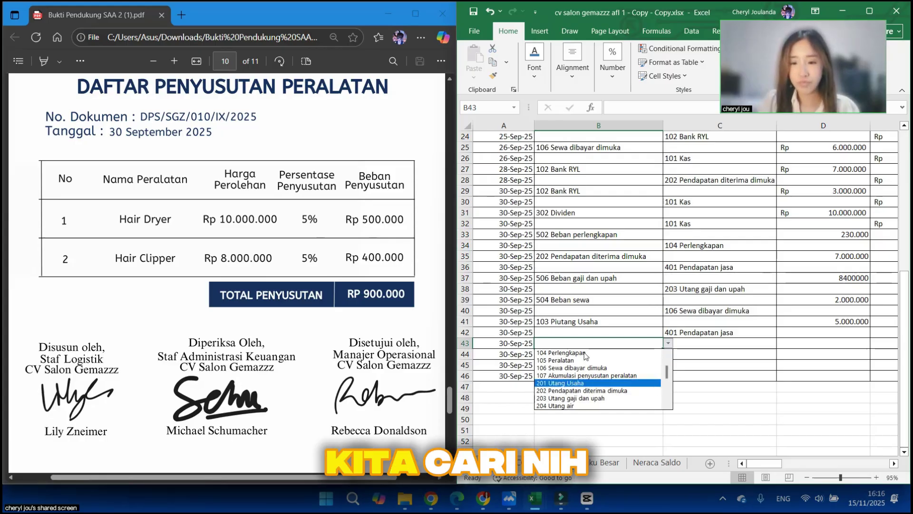
{"action": "scroll", "coordinate": [669, 378], "scroll_direction": "down", "scroll_amount": 4}
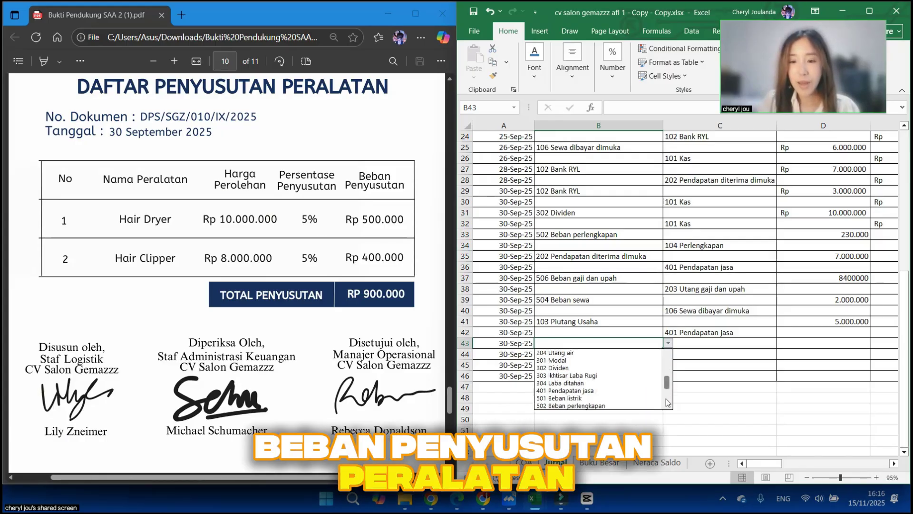
{"action": "left_click", "coordinate": [614, 383]}
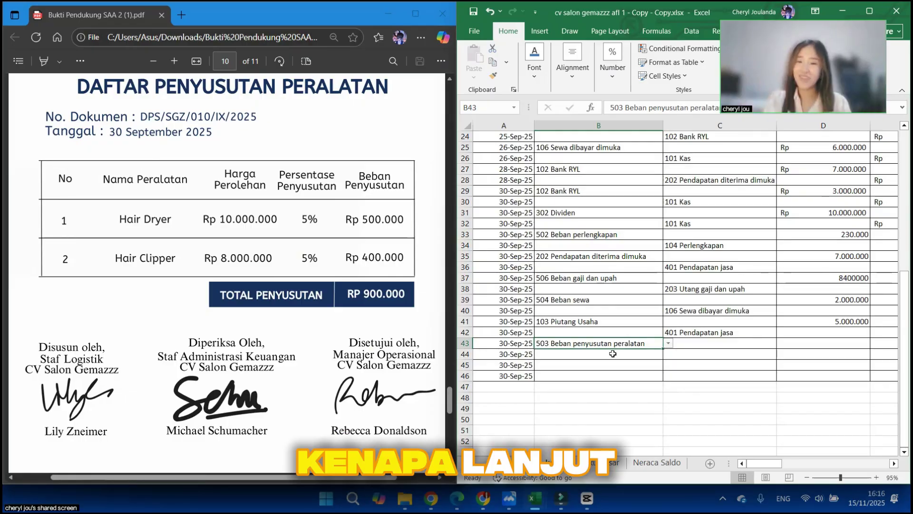
Step: Choose 107 Akumulasi penyusutan peralatan as the credit account in C44
{"action": "left_click", "coordinate": [689, 359]}
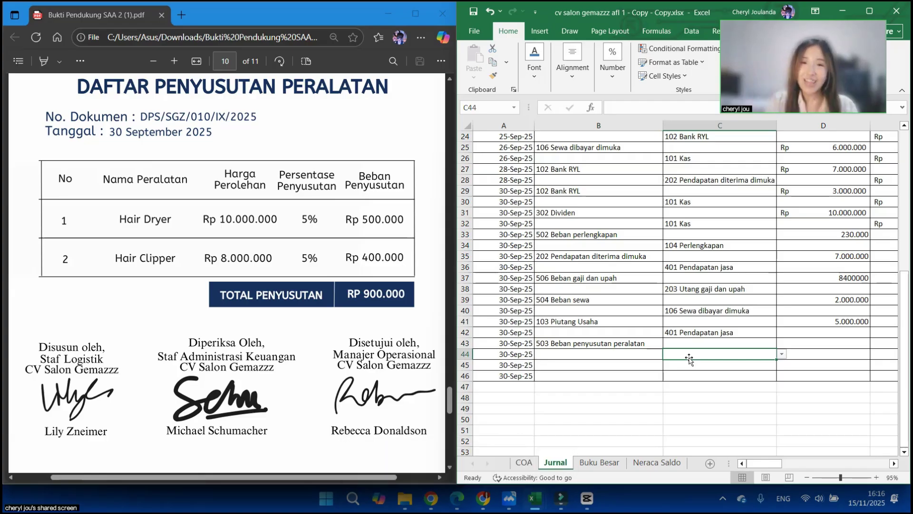
{"action": "left_click", "coordinate": [781, 354]}
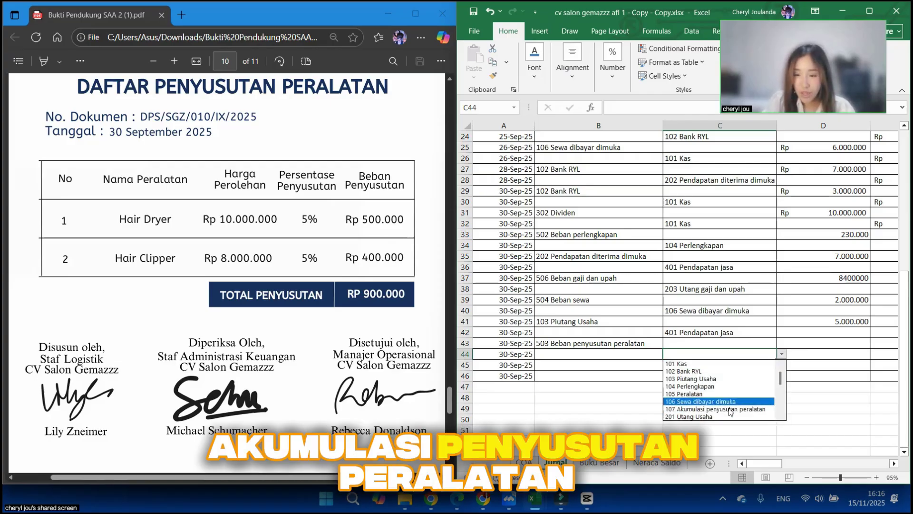
{"action": "left_click", "coordinate": [713, 404]}
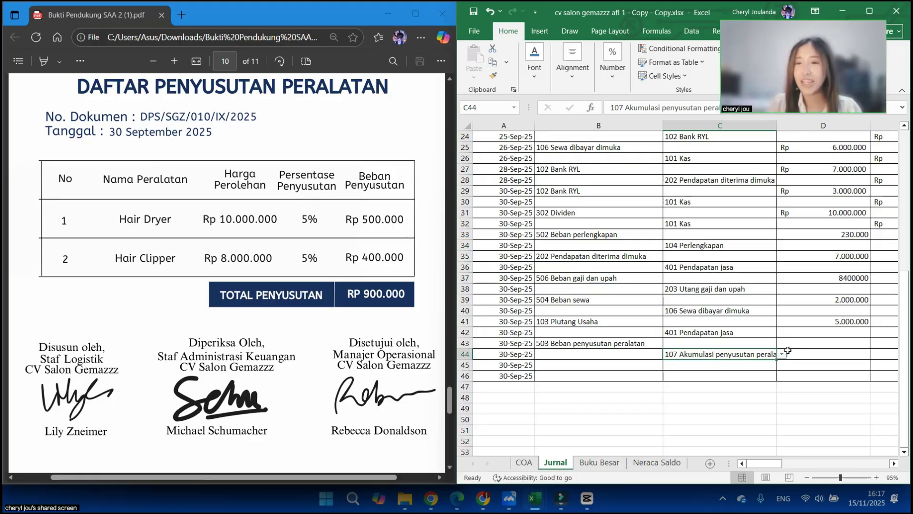
Step: Enter 900.000 as the depreciation expense's debit in D43 and the same amount as the accumulated depreciation's credit in E44
{"action": "left_click", "coordinate": [815, 344]}
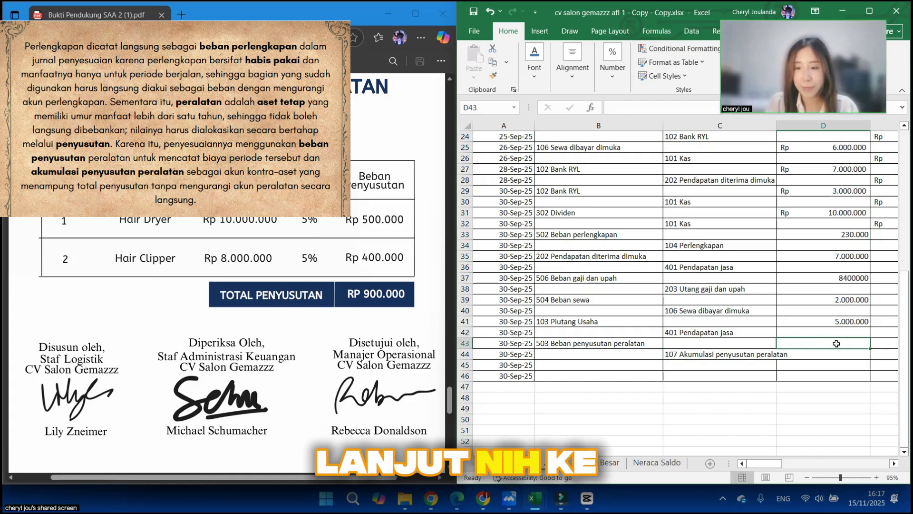
{"action": "type", "text": "900.000"}
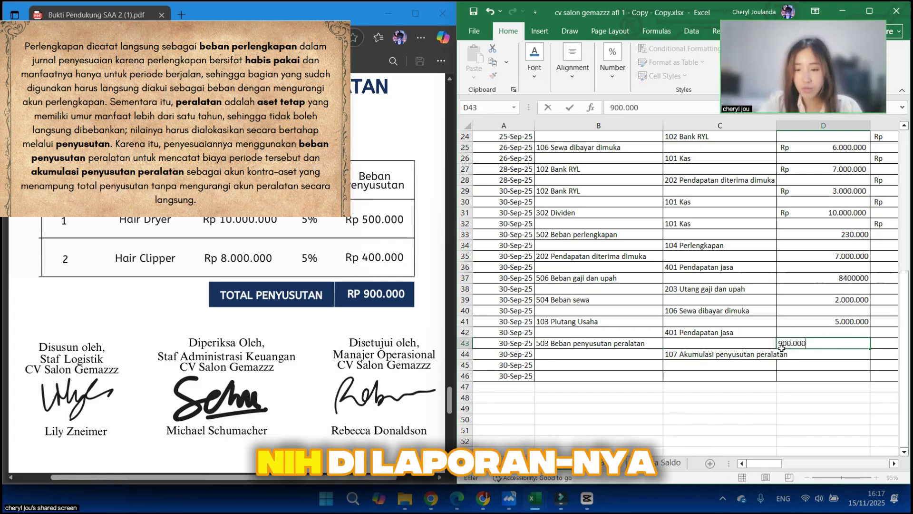
{"action": "key", "text": "Tab"}
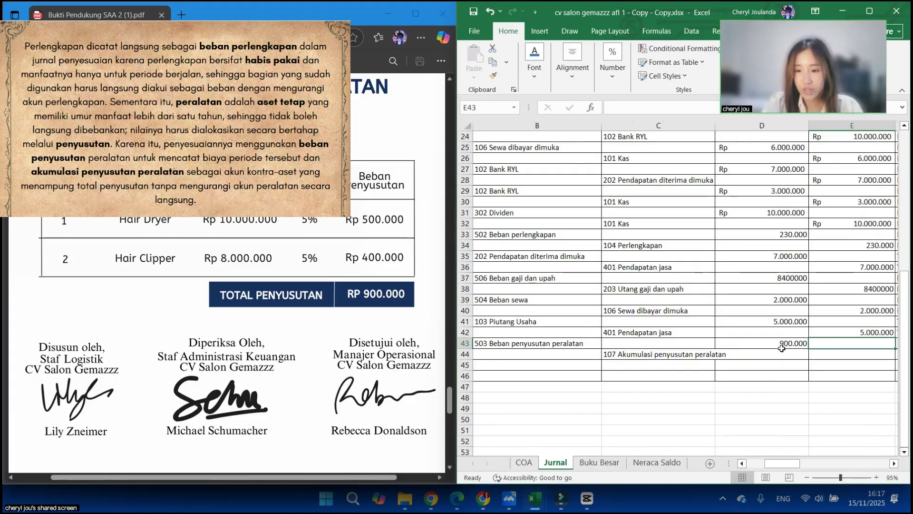
{"action": "key", "text": "Down"}
{"action": "type", "text": "900.000"}
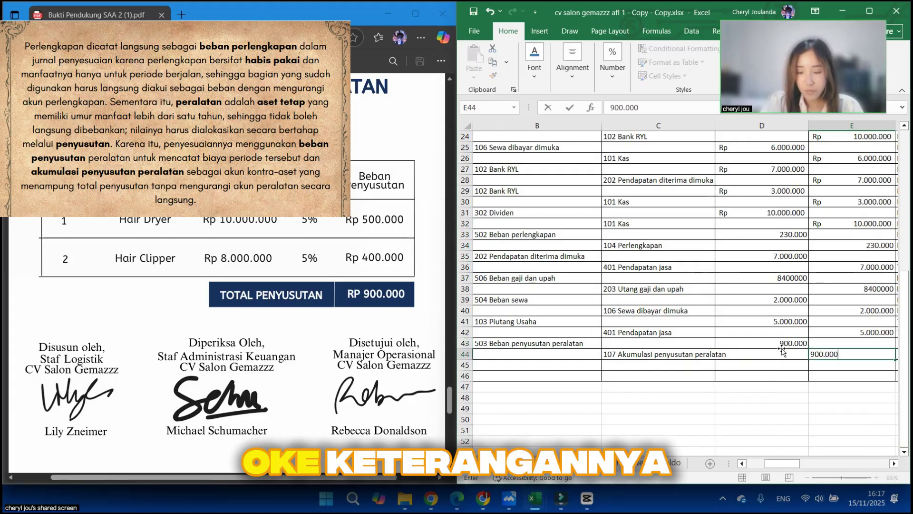
{"action": "key", "text": "Right"}
Step: Write the depreciation entry's description in F43 as "Penyusutan peralatan salon sebesar 5%"
{"action": "left_click", "coordinate": [781, 343]}
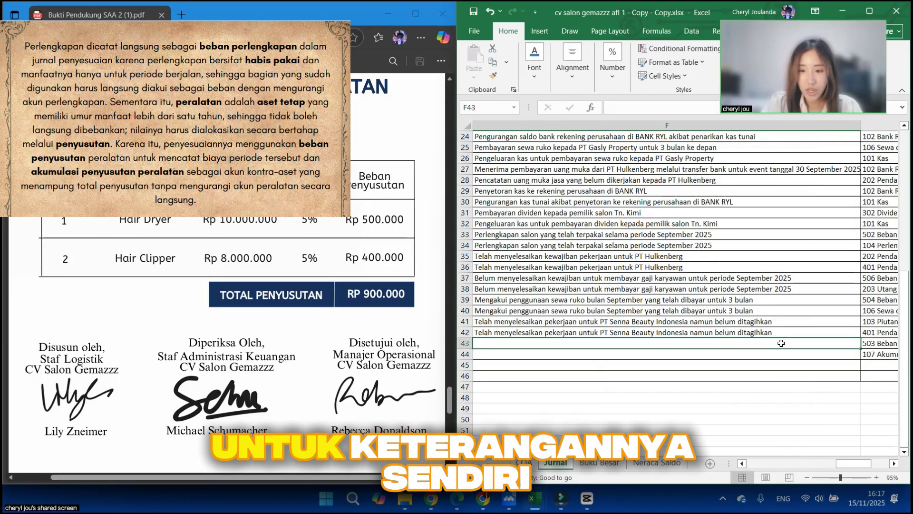
{"action": "type", "text": "Pen"}
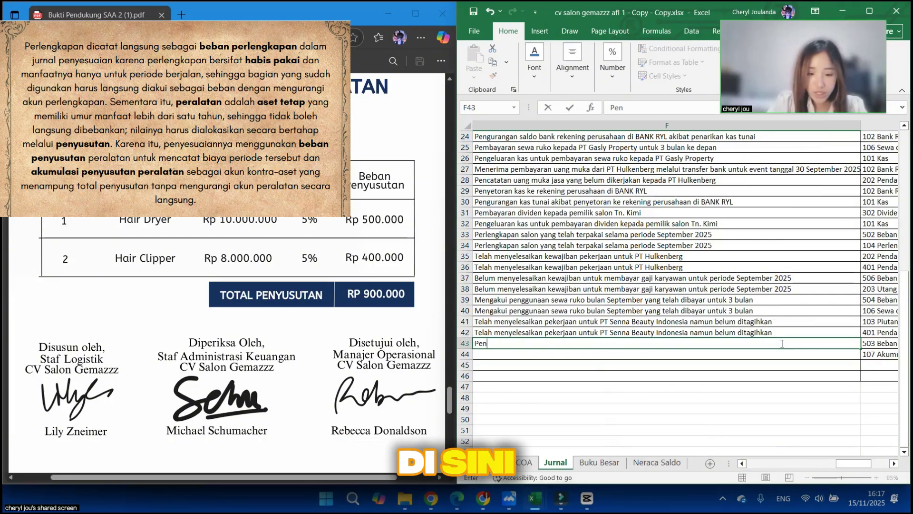
{"action": "type", "text": "yusutan perla"}
{"action": "key", "text": "BackSpace"}
{"action": "key", "text": "BackSpace"}
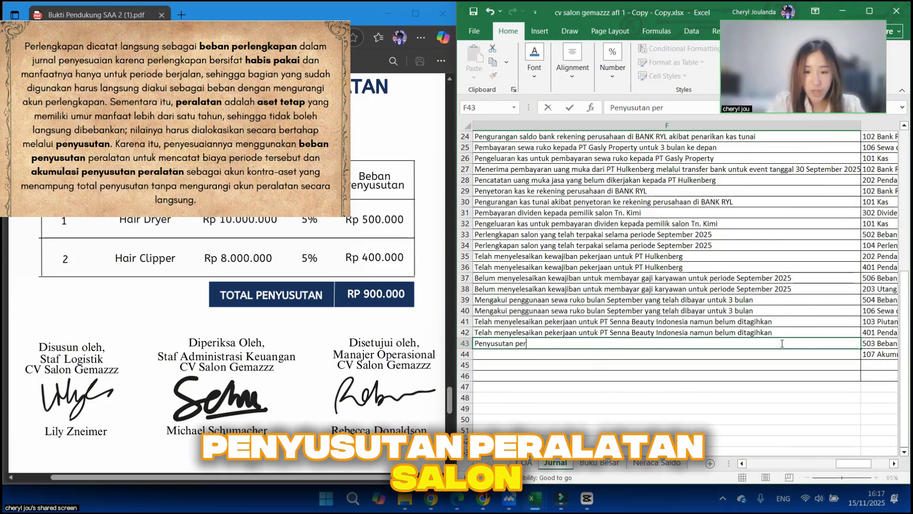
{"action": "type", "text": "alatan"}
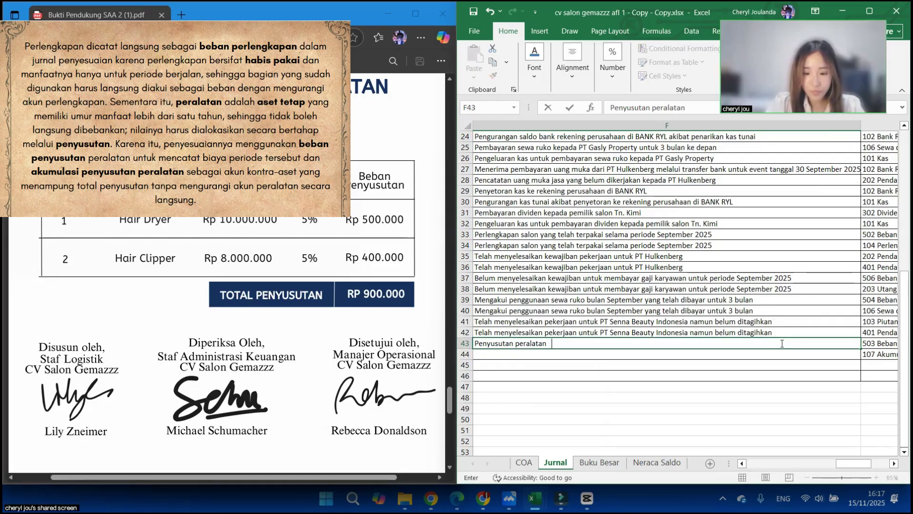
{"action": "type", "text": " salon sebesasr"}
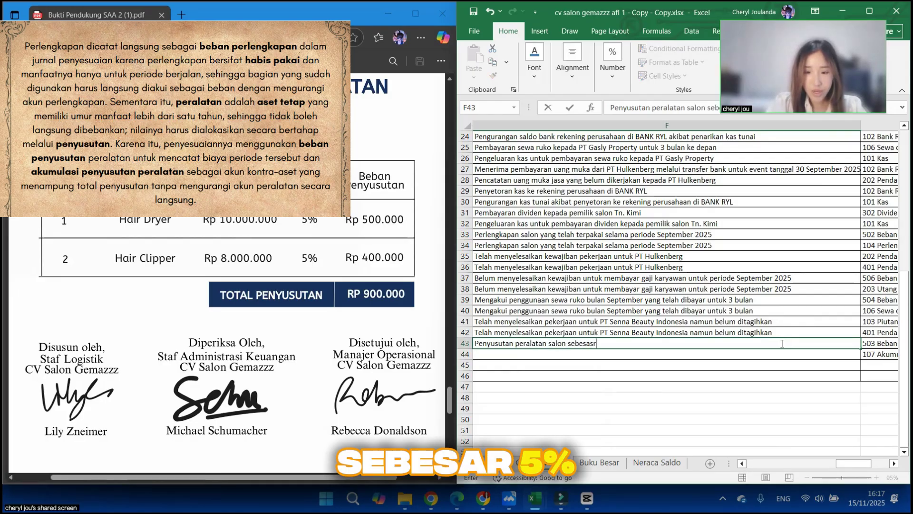
{"action": "key", "text": "BackSpace"}
{"action": "key", "text": "BackSpace"}
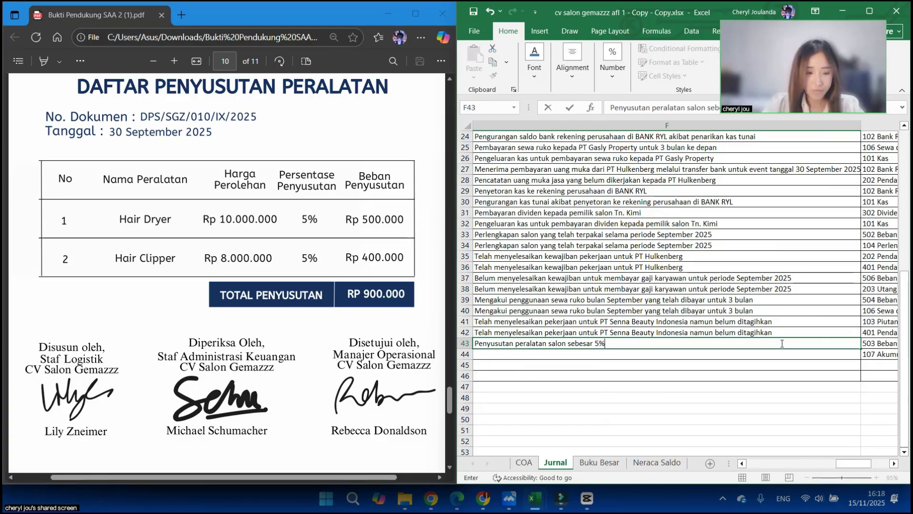
{"action": "key", "text": "Return"}
Step: Extend the depreciation description in F43 with "periode September 2025"
{"action": "left_click", "coordinate": [776, 341]}
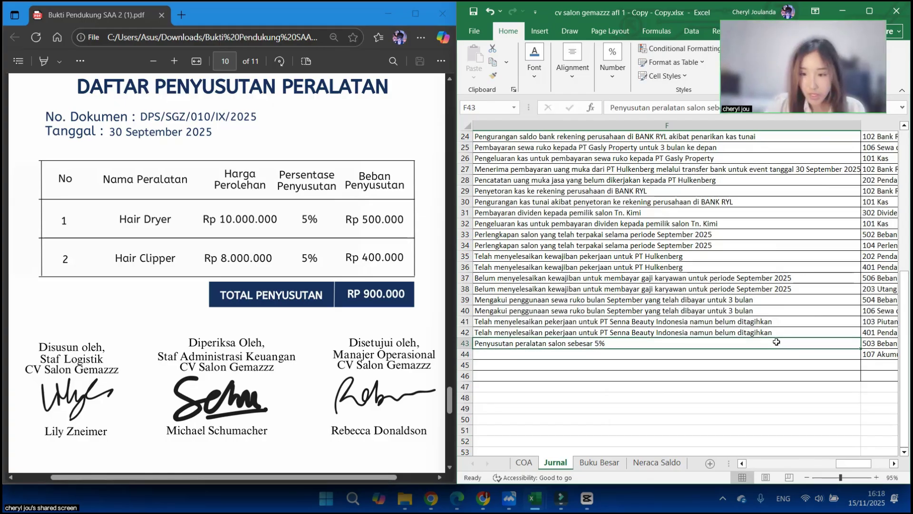
{"action": "double_click", "coordinate": [746, 343]}
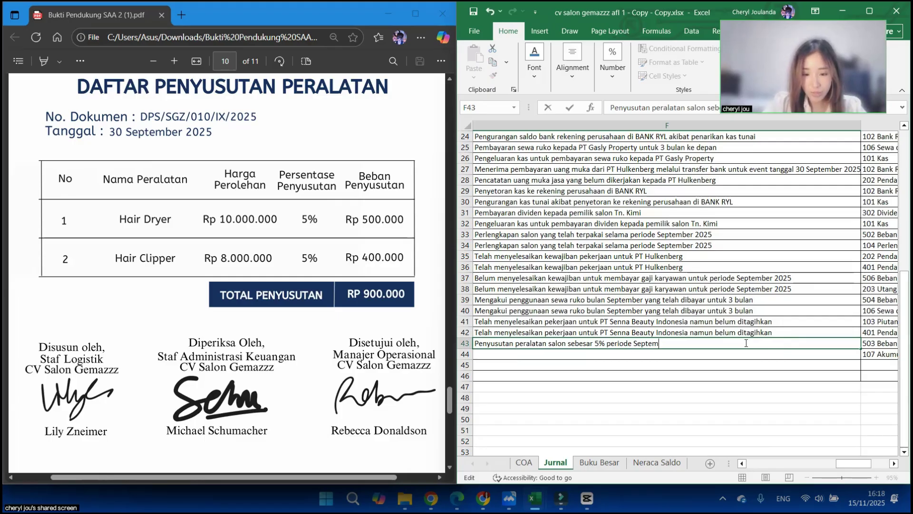
{"action": "key", "text": "Return"}
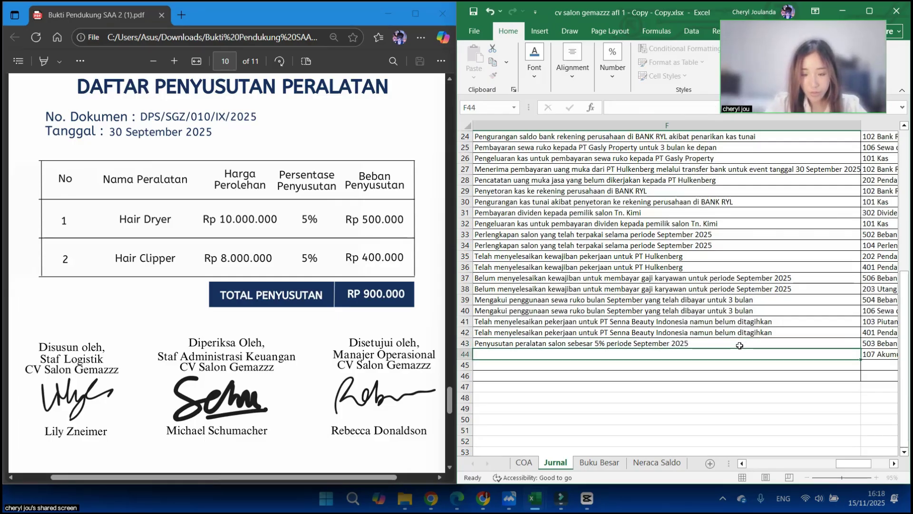
Step: Copy the equipment depreciation description from F43 into F44 for the credit line
{"action": "left_click", "coordinate": [703, 344]}
{"action": "key", "text": "ctrl+c"}
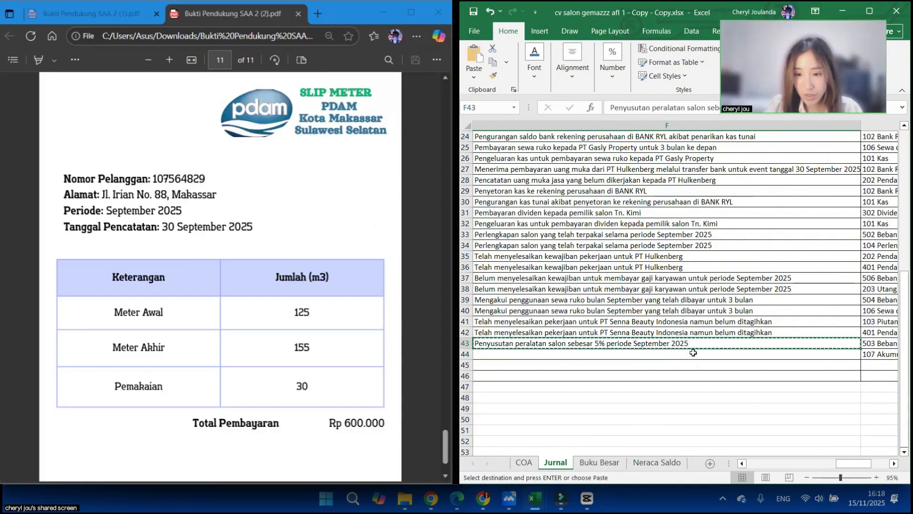
{"action": "left_click", "coordinate": [693, 353]}
{"action": "key", "text": "ctrl+v"}
{"action": "key", "text": "Escape"}
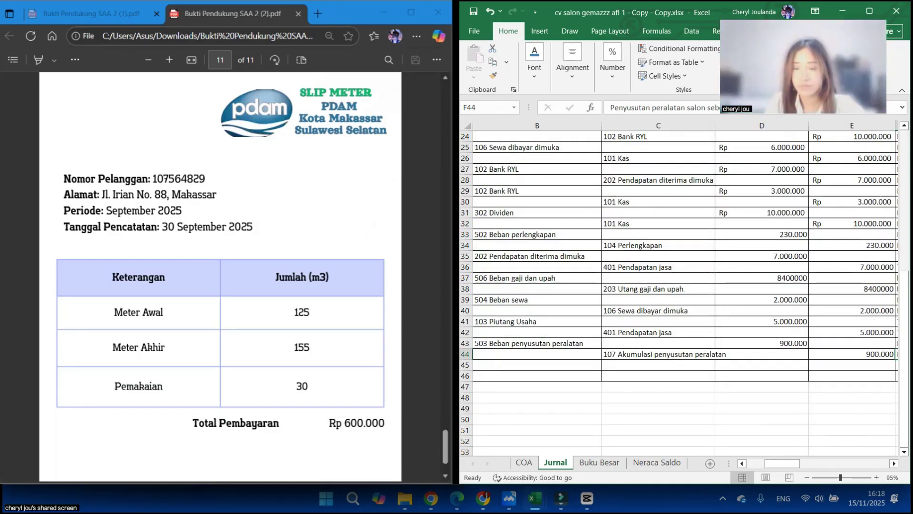
Step: Choose 507 Beban air as the debit account in cell B45 of the Jurnal sheet
{"action": "scroll", "coordinate": [693, 353], "scroll_direction": "left", "scroll_amount": 3}
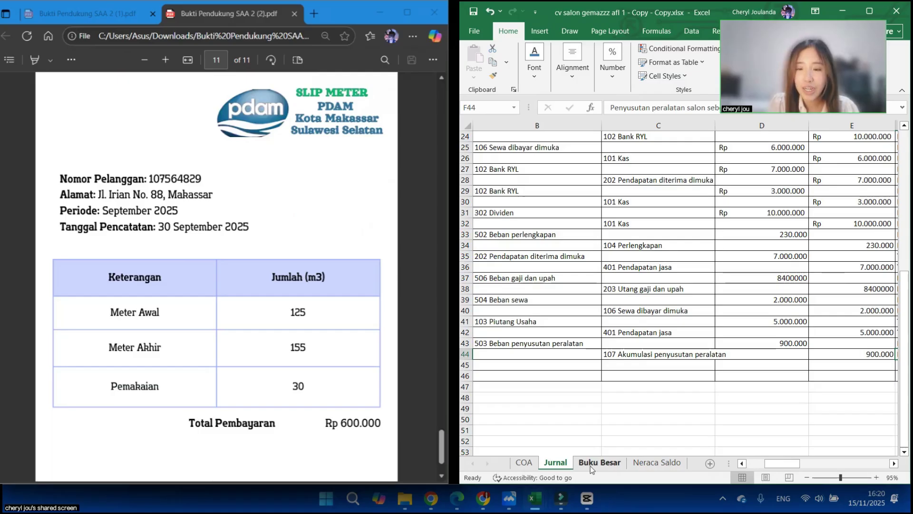
{"action": "left_click", "coordinate": [589, 367]}
{"action": "left_click", "coordinate": [606, 365]}
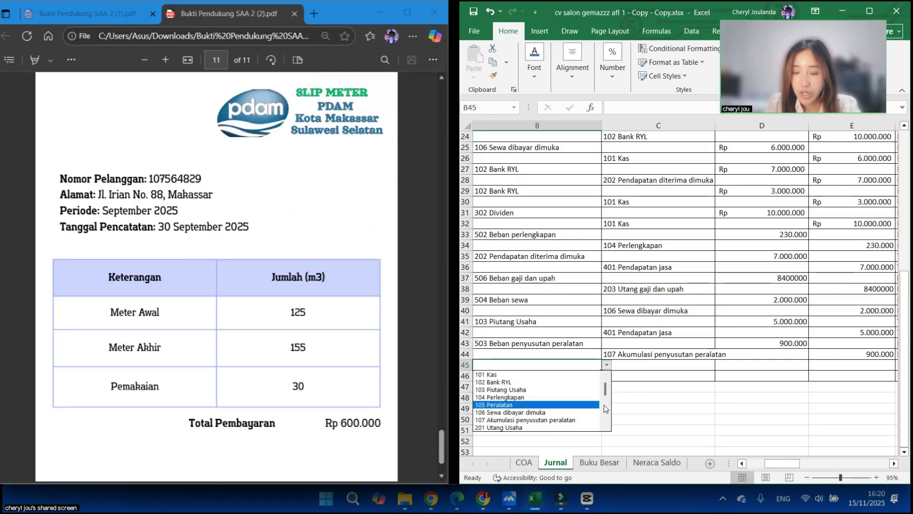
{"action": "scroll", "coordinate": [605, 408], "scroll_direction": "down", "scroll_amount": 5}
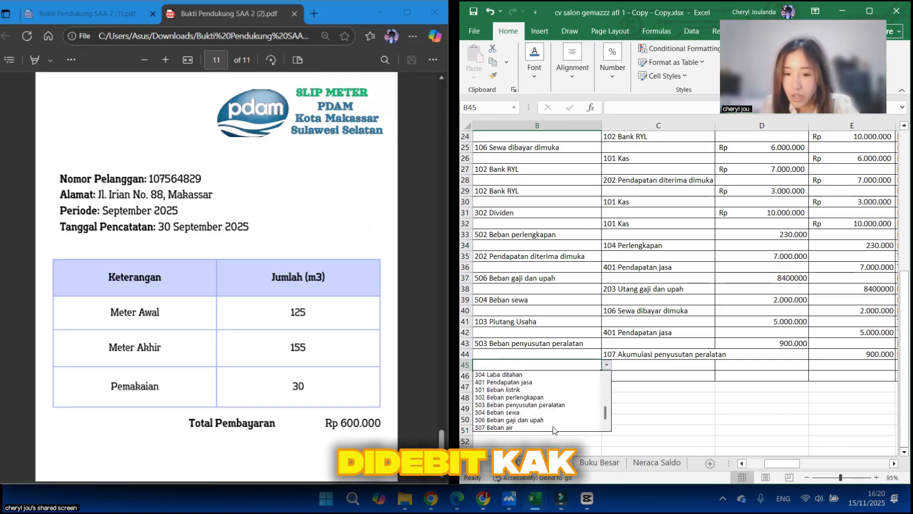
{"action": "left_click", "coordinate": [553, 427]}
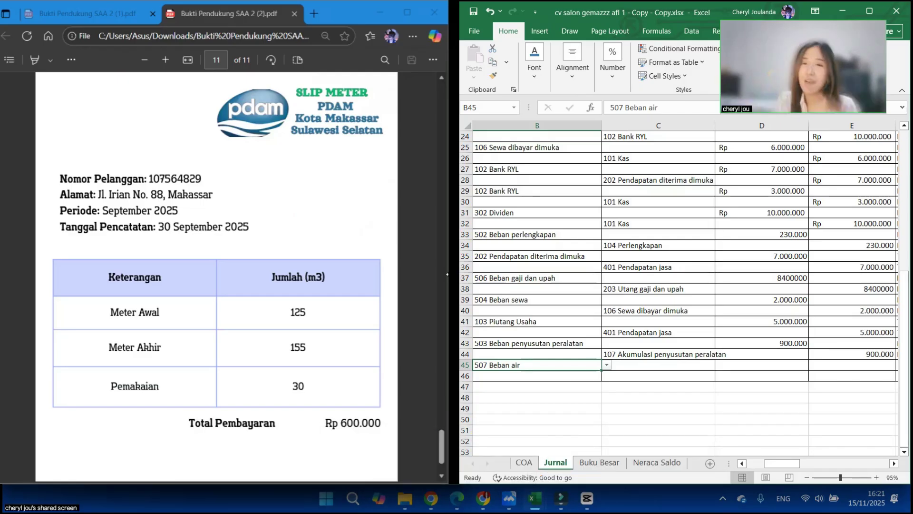
Step: Choose 201 Utang Usaha as the credit account in cell C46
{"action": "left_click", "coordinate": [647, 377]}
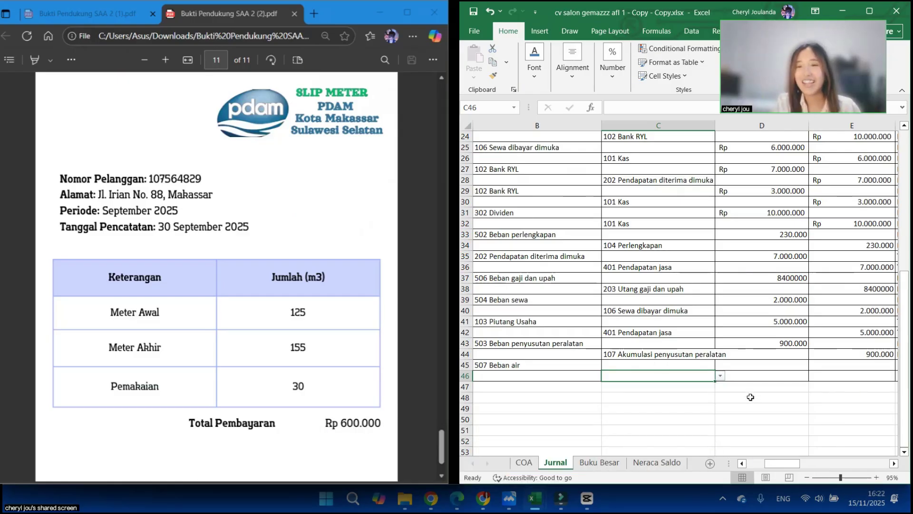
{"action": "left_click", "coordinate": [721, 376]}
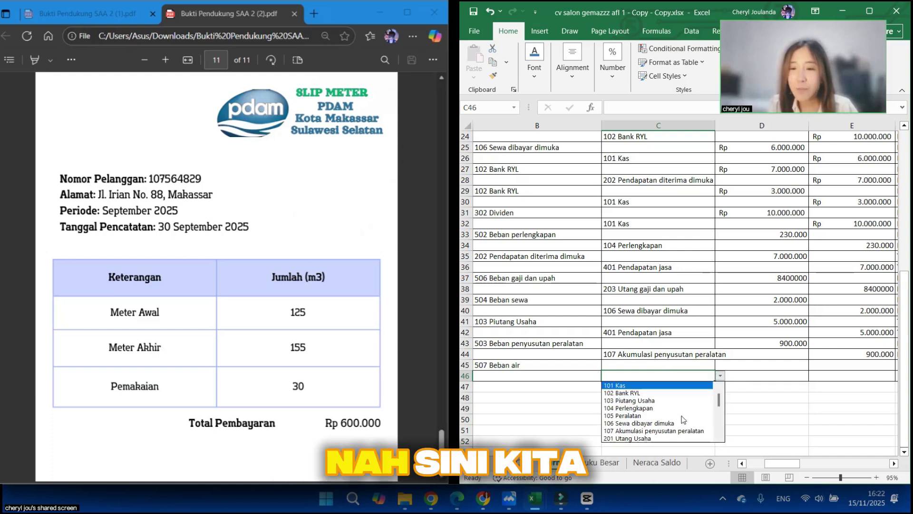
{"action": "left_click", "coordinate": [664, 438]}
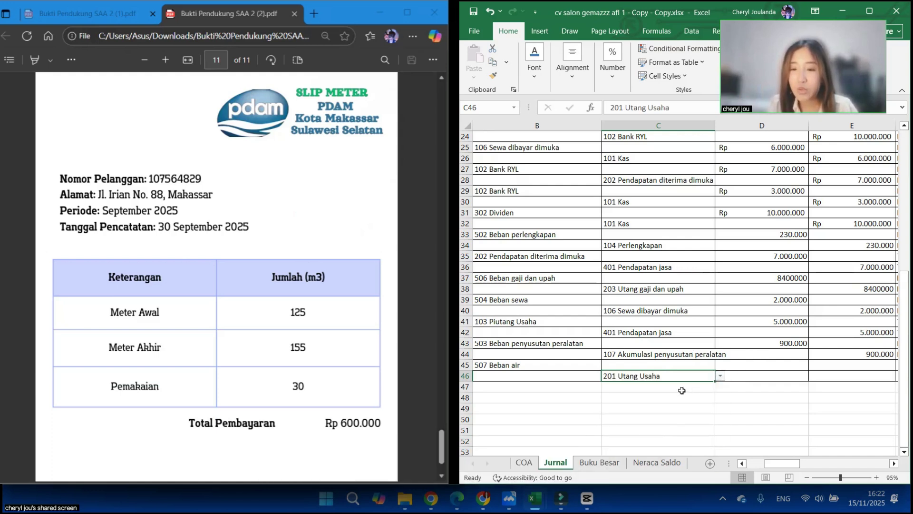
Step: Enter 600.000 as the debit amount in D45 and as the credit amount in E46
{"action": "left_click", "coordinate": [769, 366]}
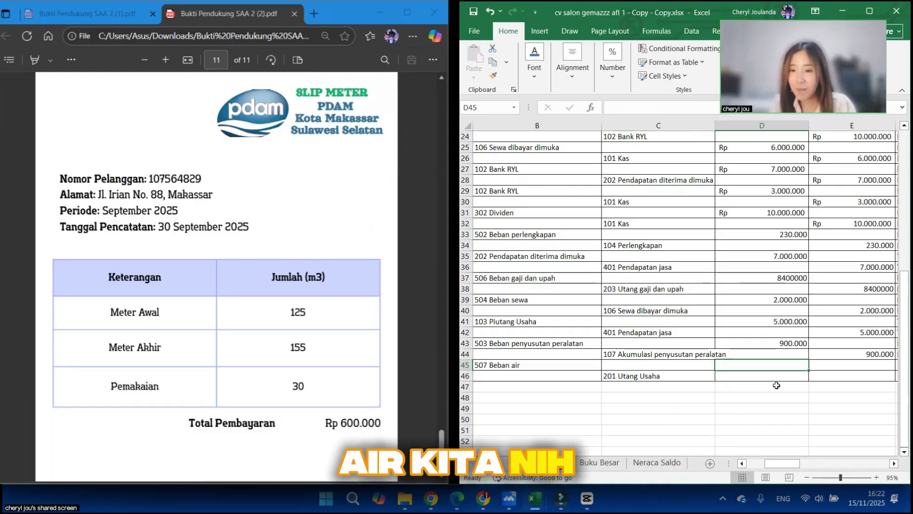
{"action": "scroll", "coordinate": [637, 405], "scroll_direction": "right", "scroll_amount": 1}
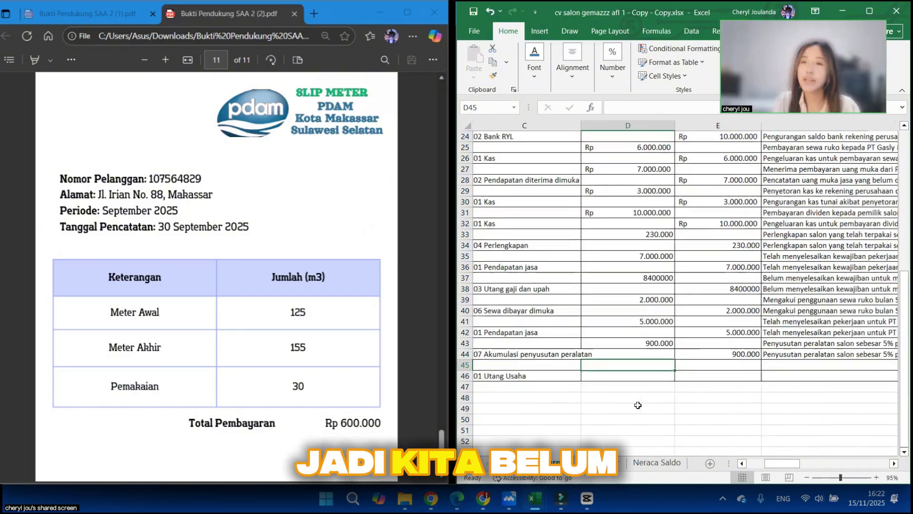
{"action": "scroll", "coordinate": [638, 405], "scroll_direction": "left", "scroll_amount": 2}
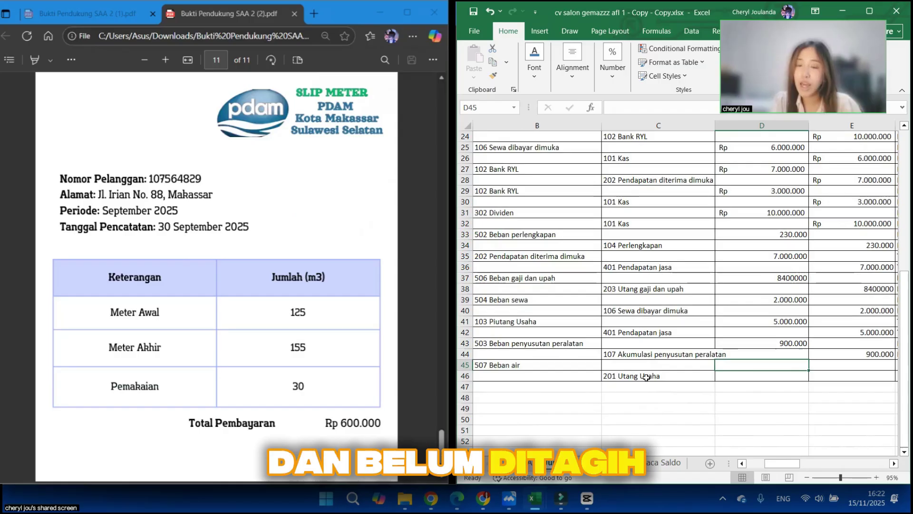
{"action": "scroll", "coordinate": [760, 383], "scroll_direction": "right", "scroll_amount": 1}
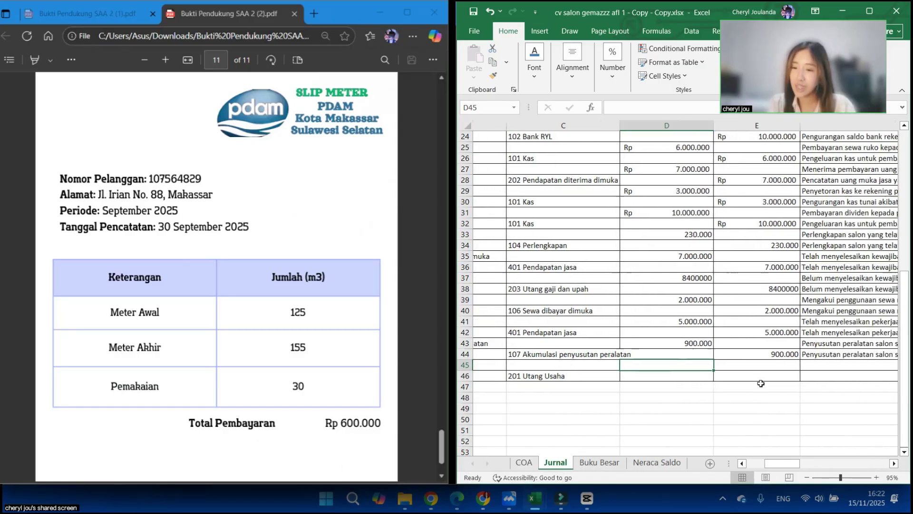
{"action": "scroll", "coordinate": [657, 367], "scroll_direction": "right", "scroll_amount": 1}
{"action": "type", "text": "6"}
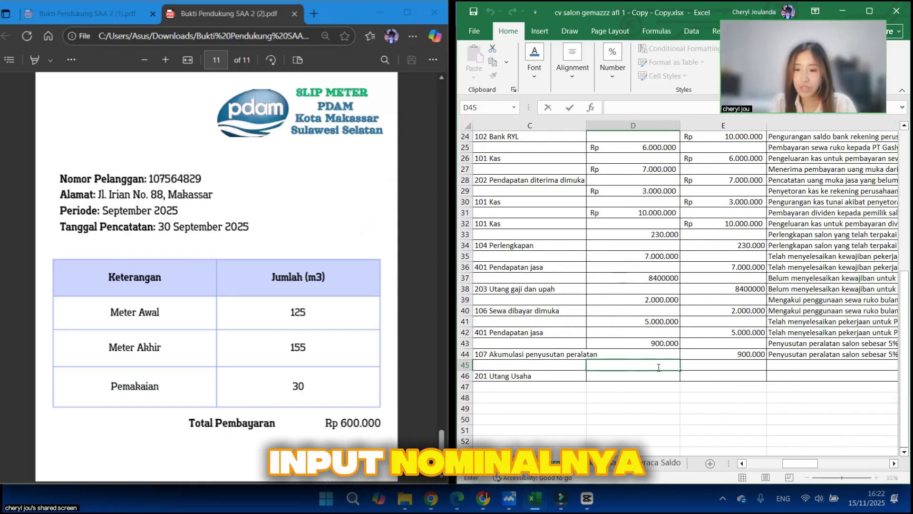
{"action": "type", "text": "00.000"}
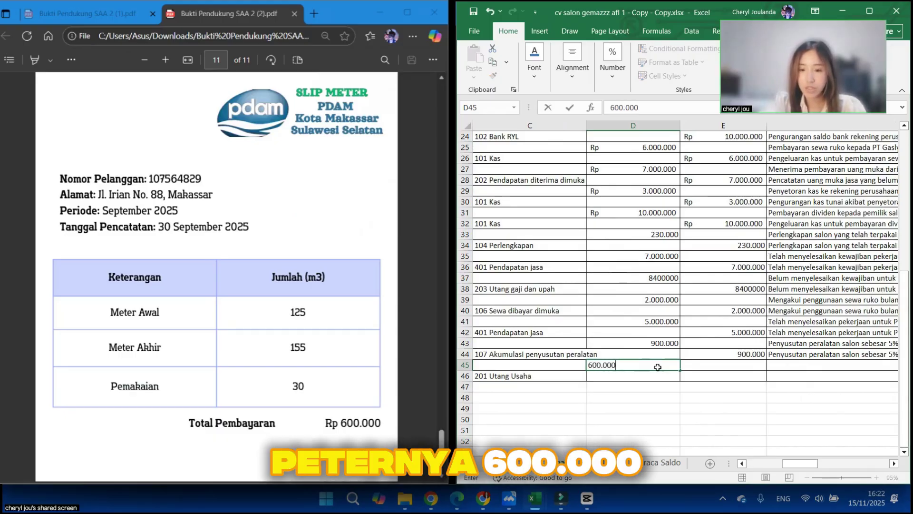
{"action": "key", "text": "Tab"}
{"action": "key", "text": "Down"}
{"action": "type", "text": "600"}
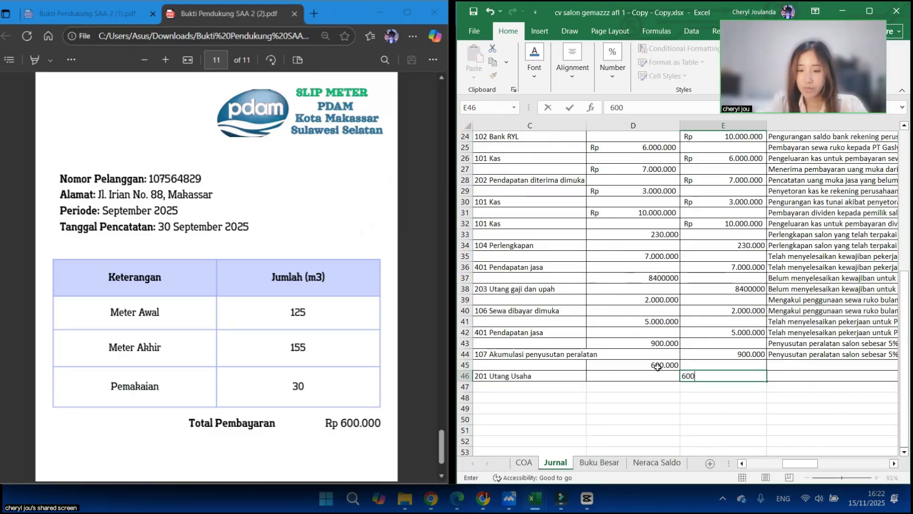
{"action": "type", "text": ".000"}
{"action": "key", "text": "Tab"}
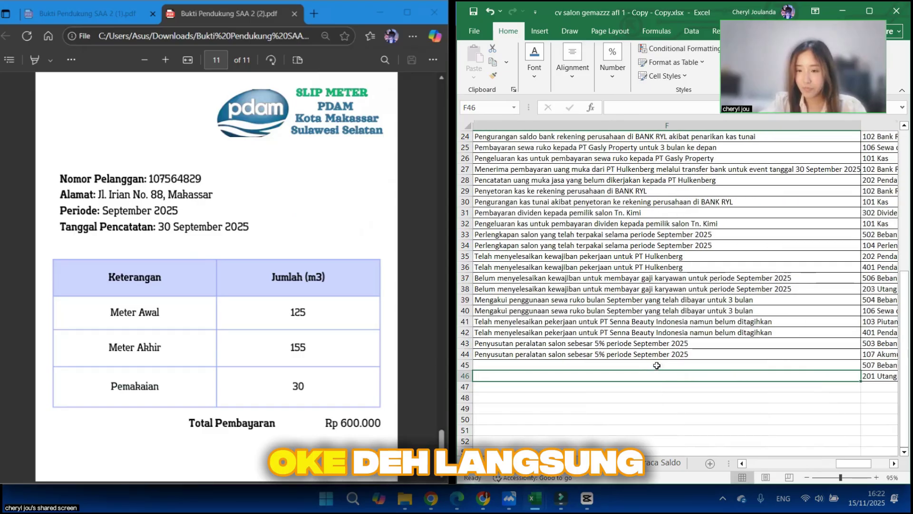
Step: Enter the description "Penggunaan air selama bulan September, namun belum ada penagihan dari PDAM" in cell F45
{"action": "left_click", "coordinate": [655, 364]}
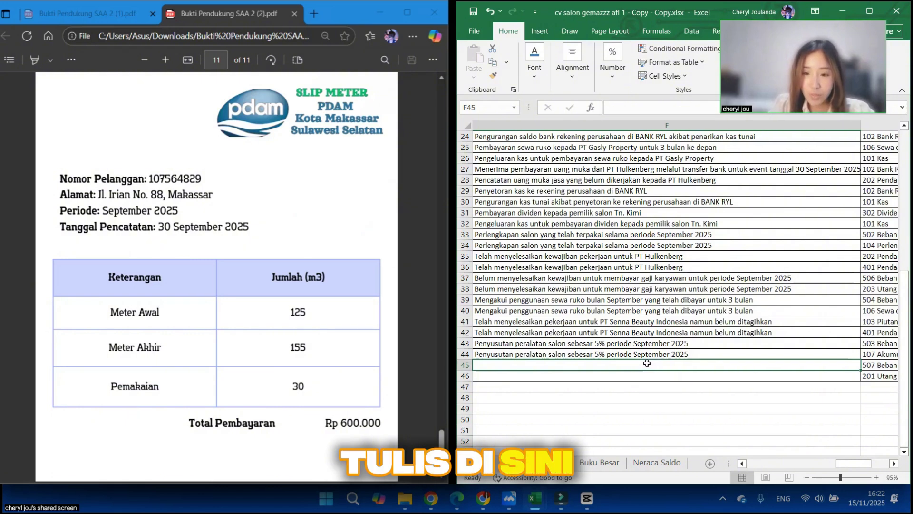
{"action": "double_click", "coordinate": [609, 363]}
{"action": "type", "text": "Penggunaan air "}
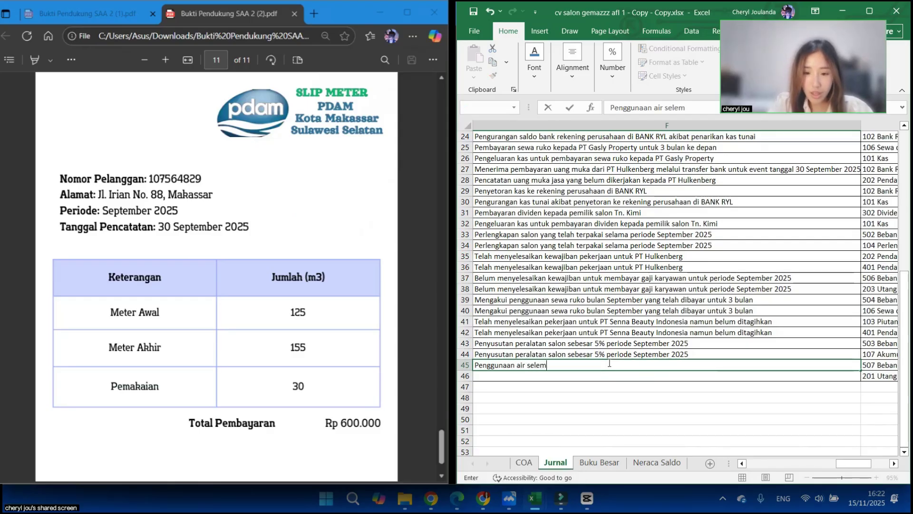
{"action": "type", "text": "selama bulan September"}
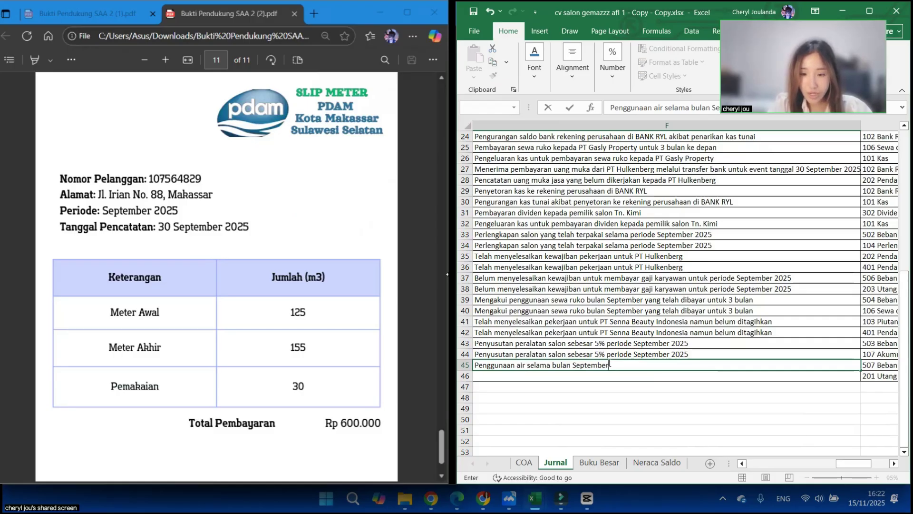
{"action": "type", "text": " namun bel"}
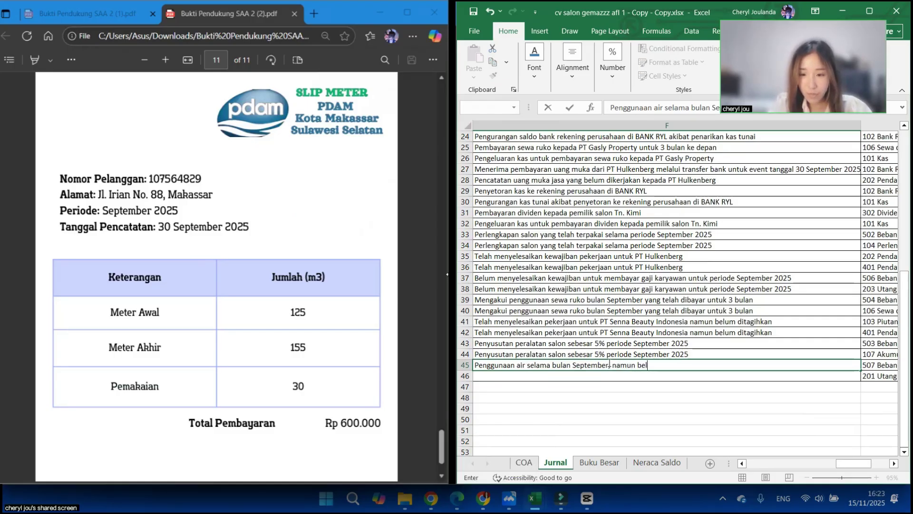
{"action": "type", "text": "um ada penag"}
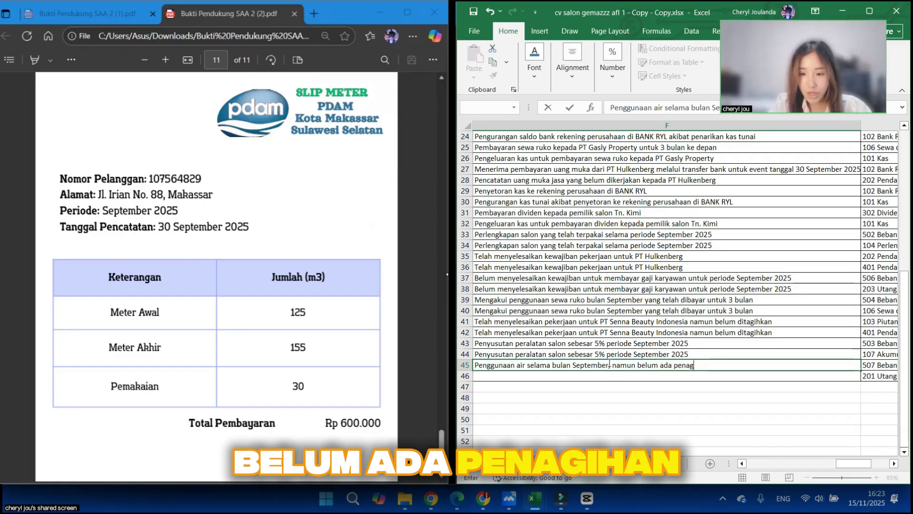
{"action": "type", "text": "ihan dari PDA"}
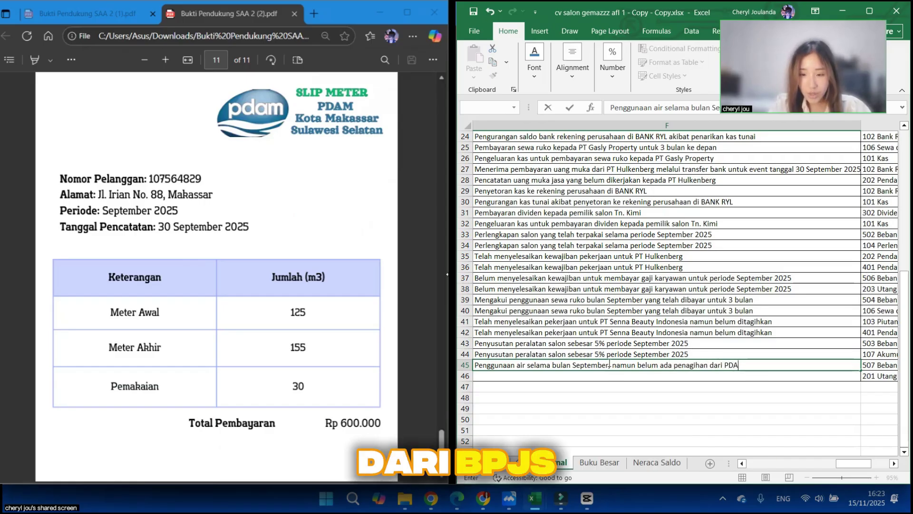
{"action": "type", "text": "m"}
{"action": "key", "text": "Return"}
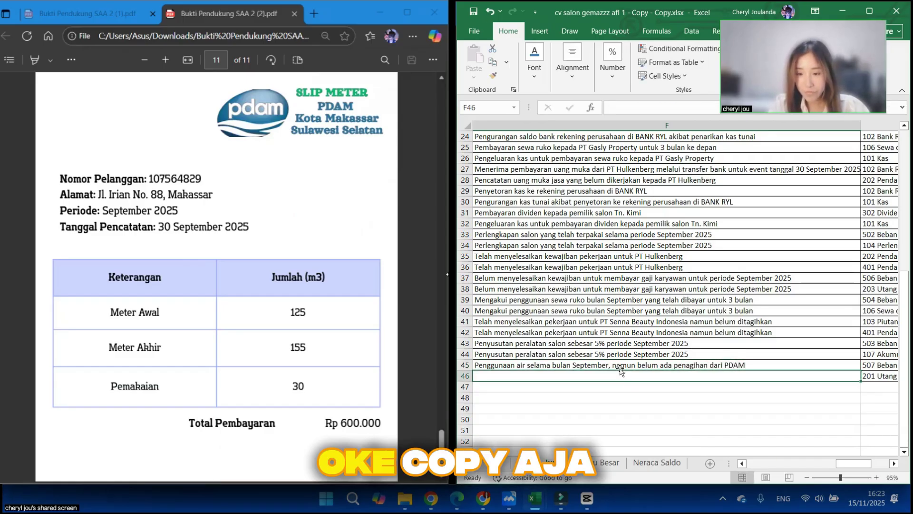
Step: Copy the water usage description from F45 into F46
{"action": "left_click", "coordinate": [620, 365]}
{"action": "key", "text": "ctrl+c"}
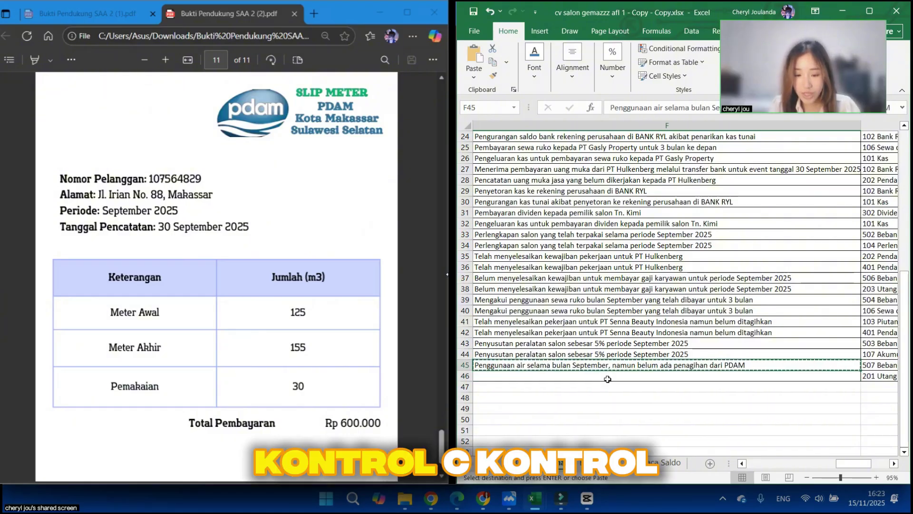
{"action": "left_click", "coordinate": [608, 377]}
{"action": "key", "text": "ctrl+v"}
{"action": "key", "text": "Escape"}
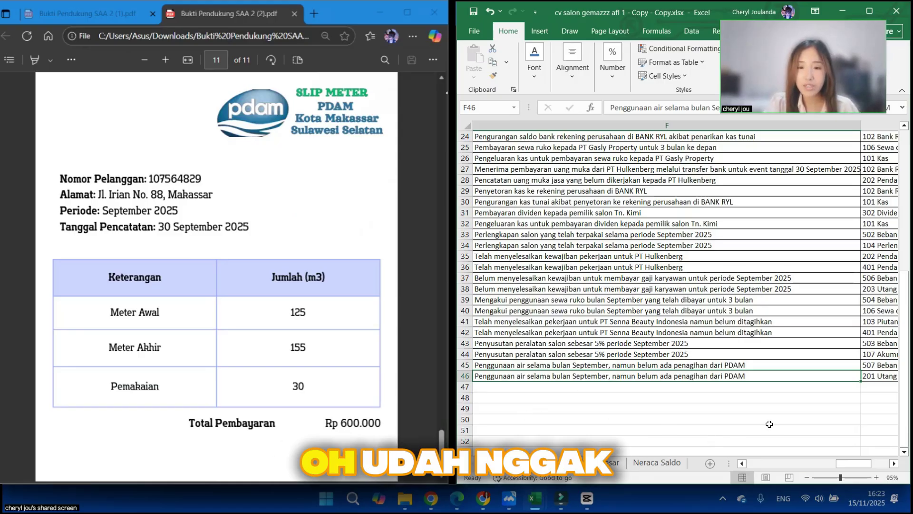
Step: Shade the adjusting entries in A33:G46 with a light orange fill
{"action": "scroll", "coordinate": [657, 399], "scroll_direction": "left", "scroll_amount": 1}
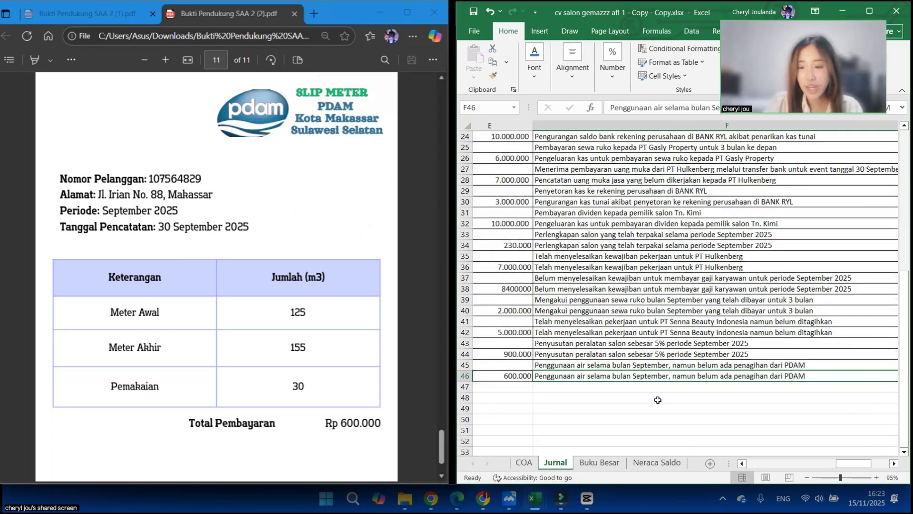
{"action": "scroll", "coordinate": [658, 400], "scroll_direction": "down", "scroll_amount": 3, "text": "ctrl"}
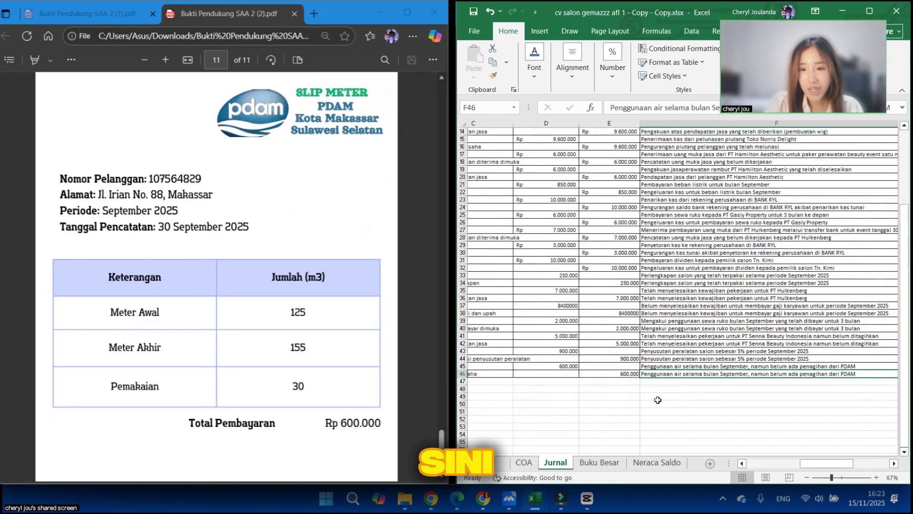
{"action": "scroll", "coordinate": [658, 400], "scroll_direction": "left", "scroll_amount": 3}
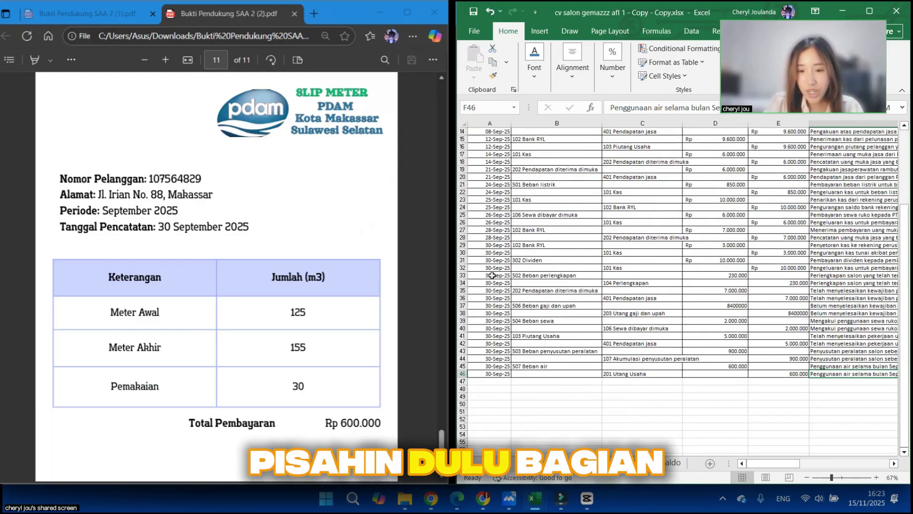
{"action": "left_click_drag", "start_coordinate": [493, 275], "coordinate": [811, 371]}
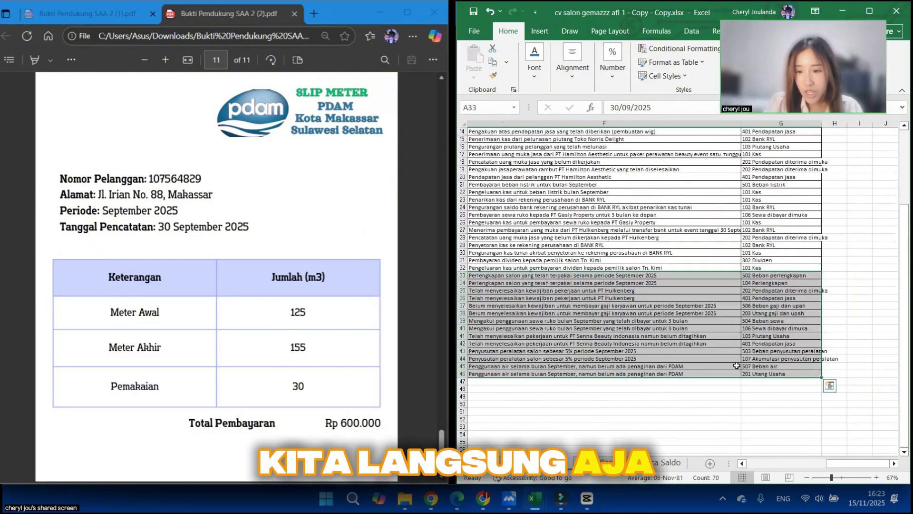
{"action": "scroll", "coordinate": [737, 365], "scroll_direction": "left", "scroll_amount": 5}
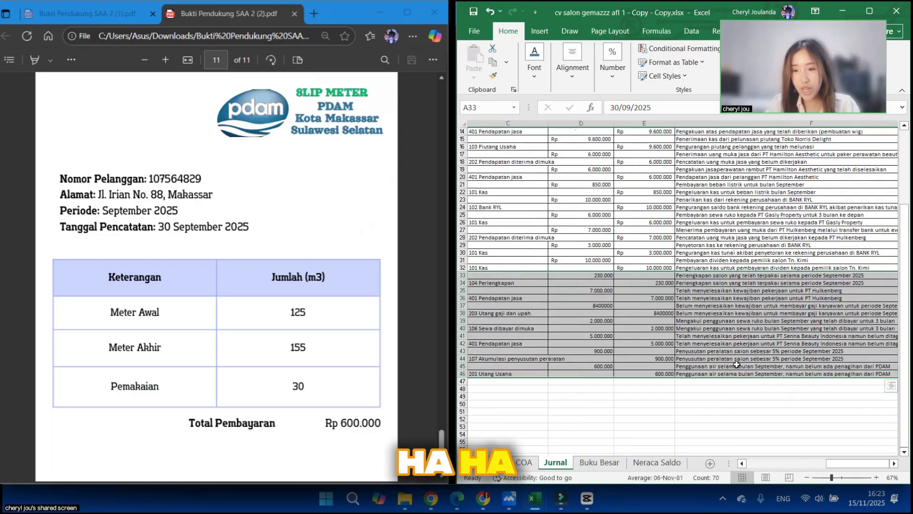
{"action": "left_click", "coordinate": [534, 62]}
{"action": "left_click", "coordinate": [621, 124]}
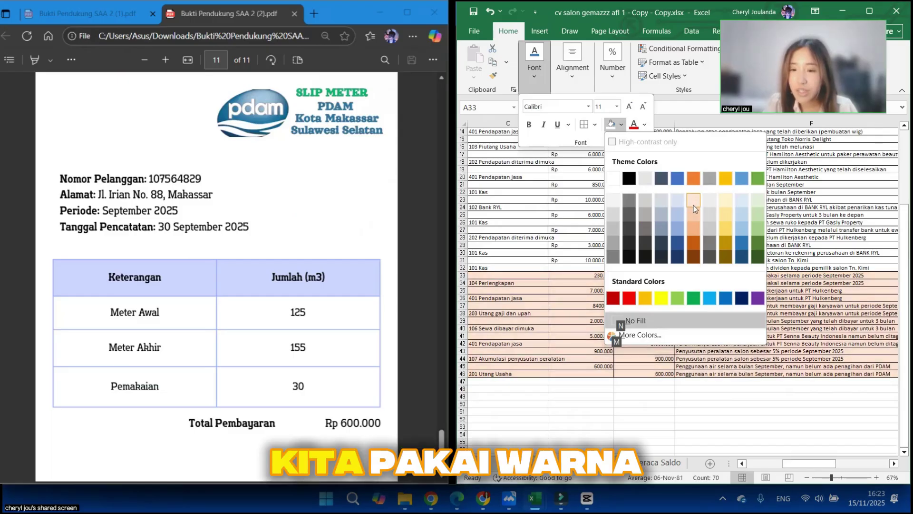
{"action": "left_click", "coordinate": [669, 345]}
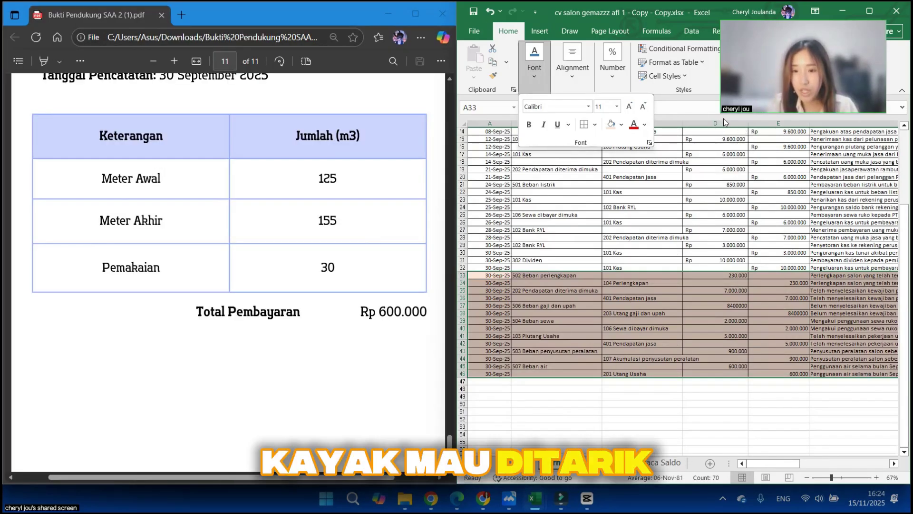
Step: Autofit the column widths to the contents of the shaded adjusting entries in rows 33 to 46
{"action": "left_click", "coordinate": [748, 124]}
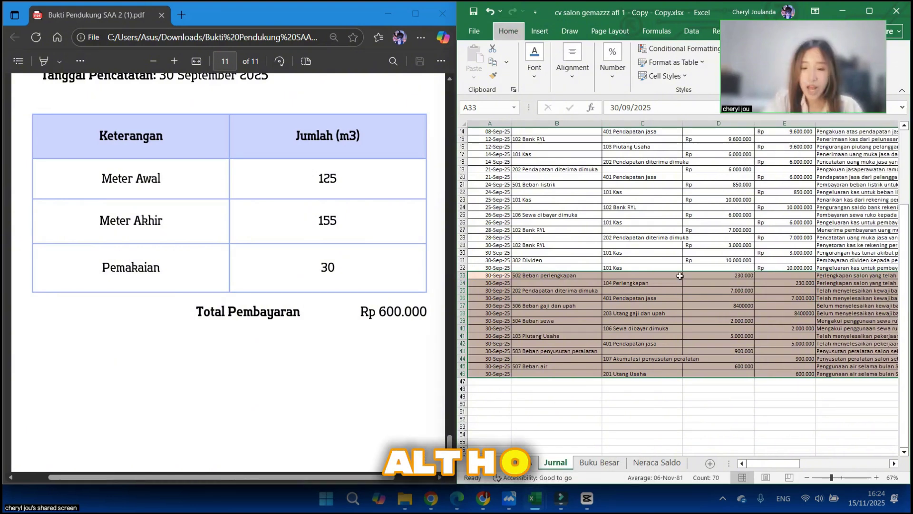
{"action": "key", "text": "alt+h"}
{"action": "key", "text": "o"}
{"action": "key", "text": "i"}
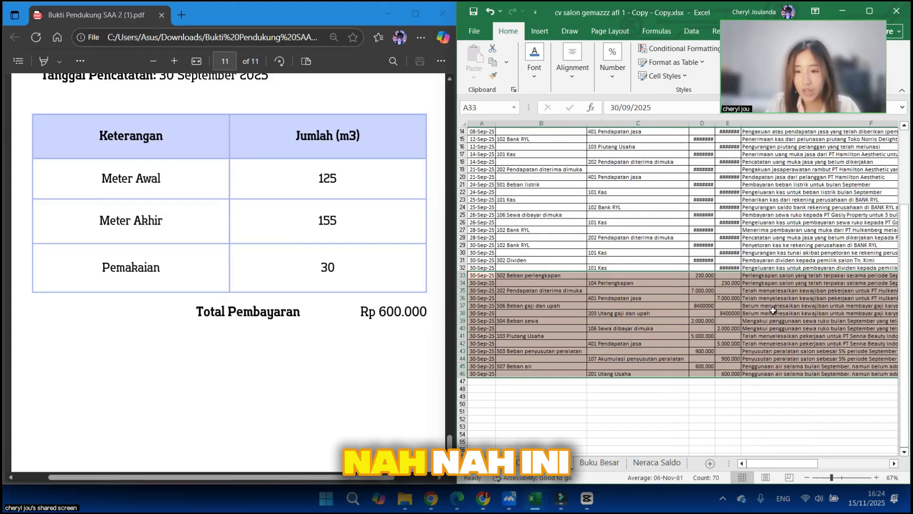
Step: Select the whole journal table and autofit its column widths to all its contents
{"action": "left_click", "coordinate": [774, 312]}
{"action": "key", "text": "ctrl+a"}
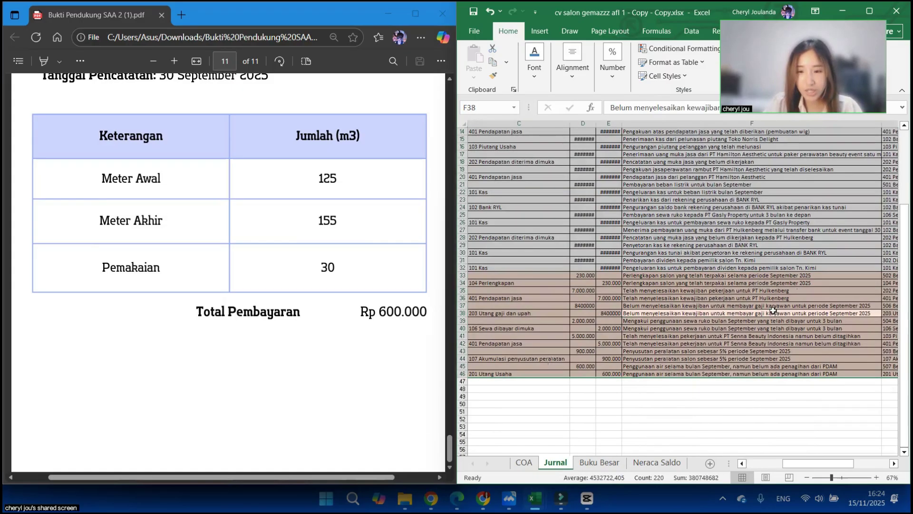
{"action": "key", "text": "alt+h"}
{"action": "key", "text": "o"}
{"action": "key", "text": "i"}
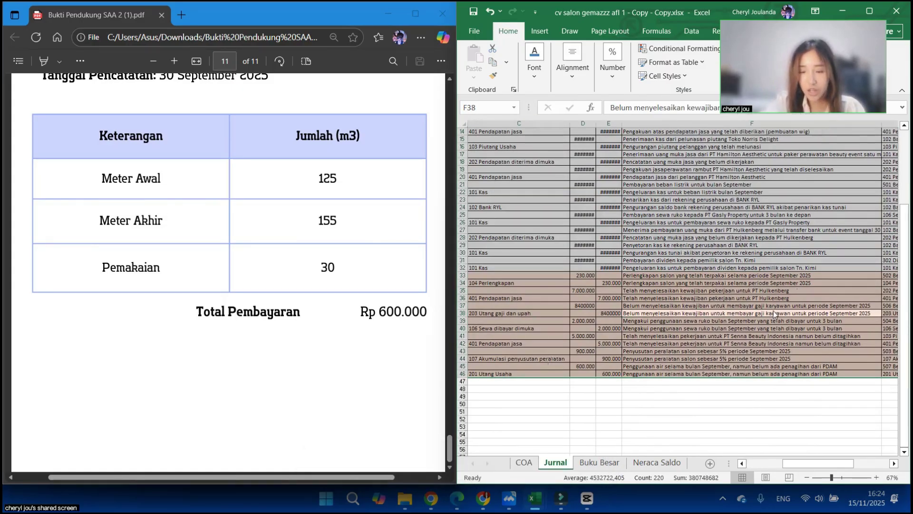
Step: Apply the Rupiah accounting number format to the adjusting entries' debit and credit amounts in D33:E46
{"action": "left_click", "coordinate": [694, 395]}
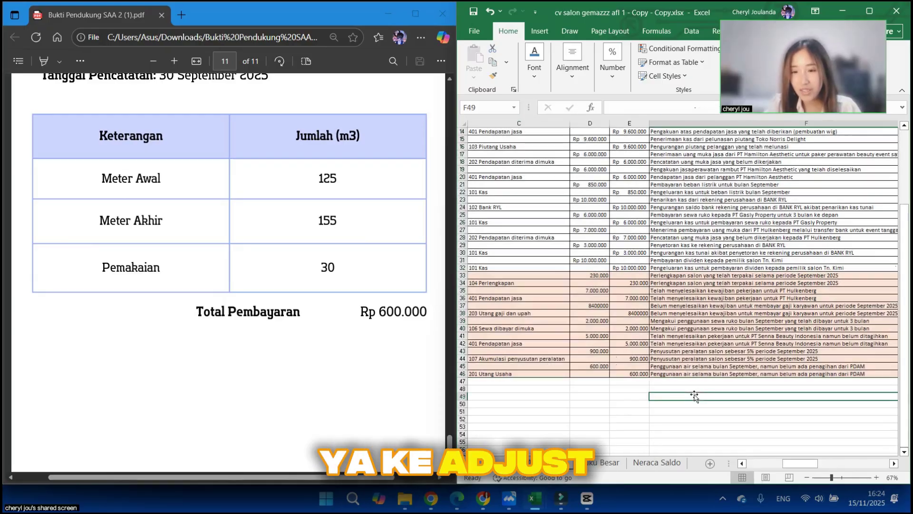
{"action": "scroll", "coordinate": [734, 303], "scroll_direction": "right", "scroll_amount": 4}
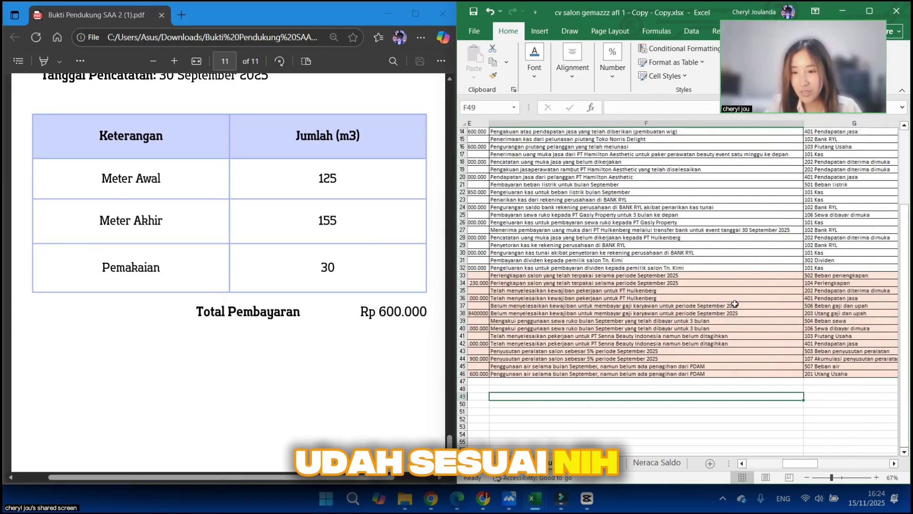
{"action": "scroll", "coordinate": [734, 304], "scroll_direction": "left", "scroll_amount": 5}
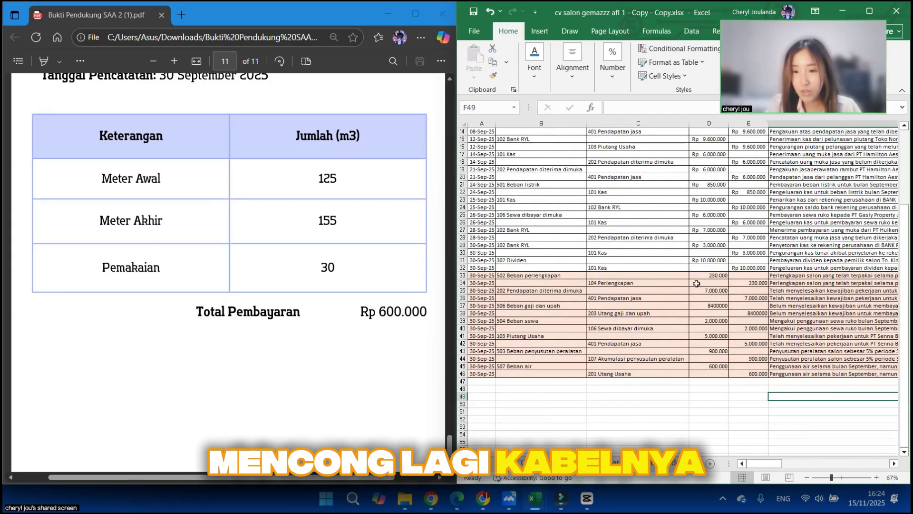
{"action": "left_click_drag", "start_coordinate": [718, 278], "coordinate": [753, 375]}
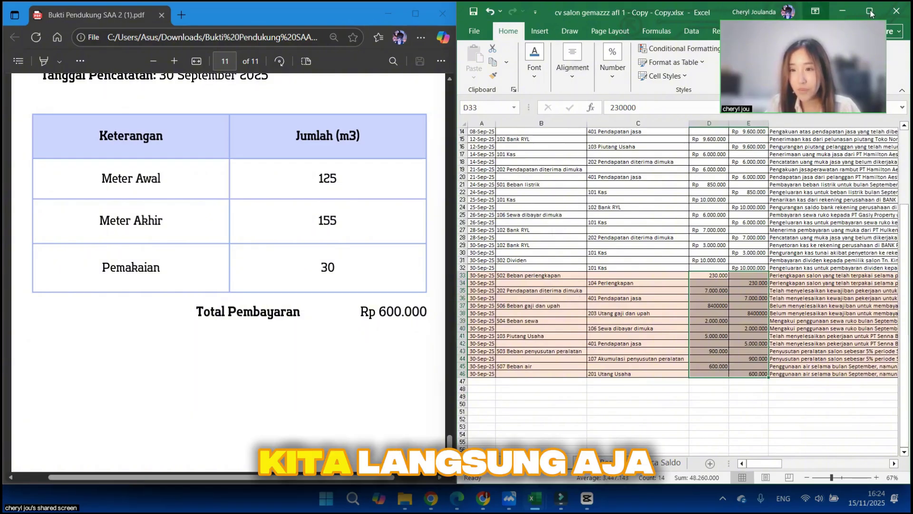
{"action": "key", "text": "super+Up"}
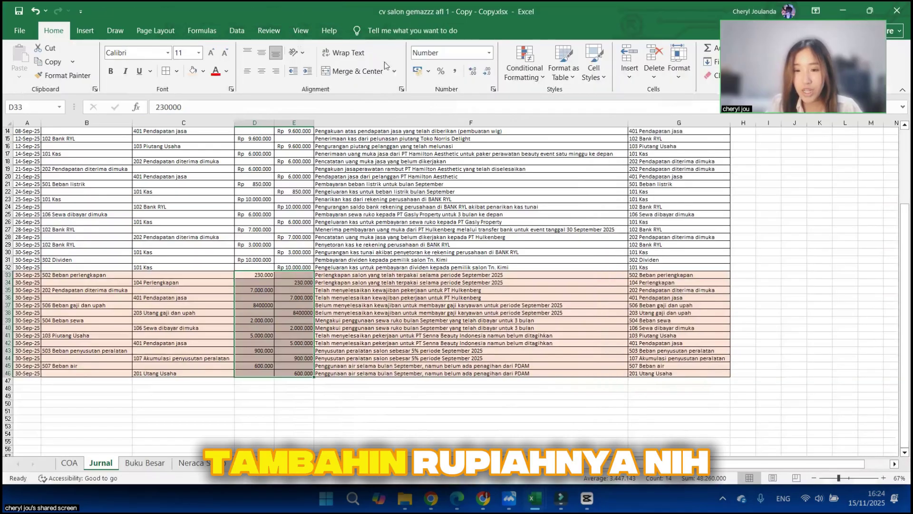
{"action": "left_click", "coordinate": [417, 73]}
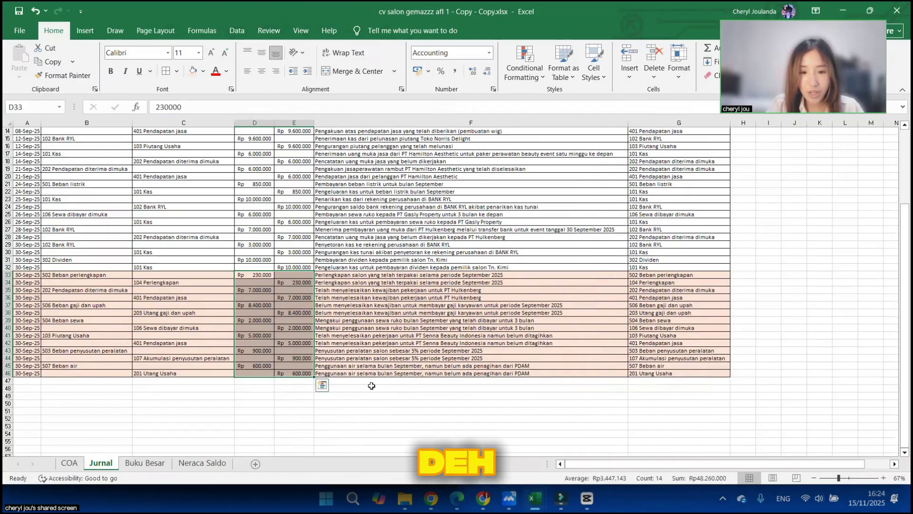
{"action": "left_click", "coordinate": [371, 387]}
Step: Merge and center B47:C47 below the adjusting entries and label the merged cell Total
{"action": "left_click_drag", "start_coordinate": [95, 381], "coordinate": [154, 380]}
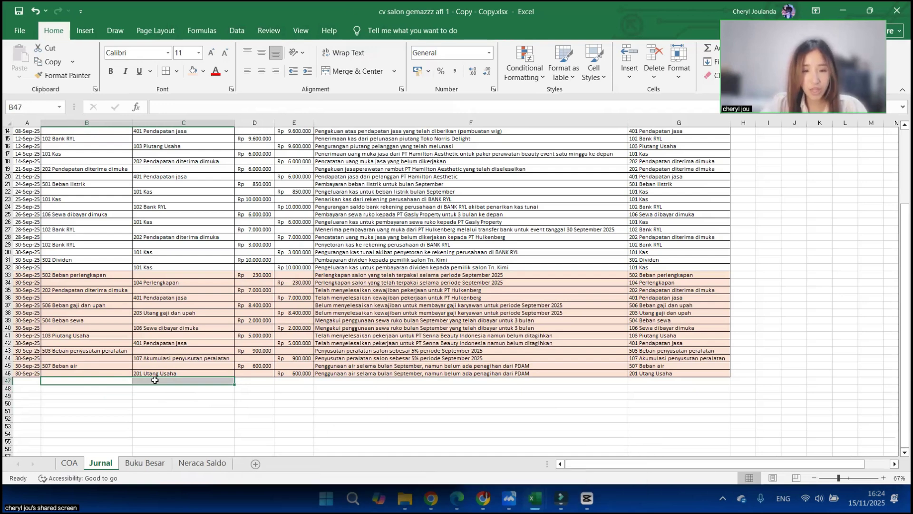
{"action": "key", "text": "alt"}
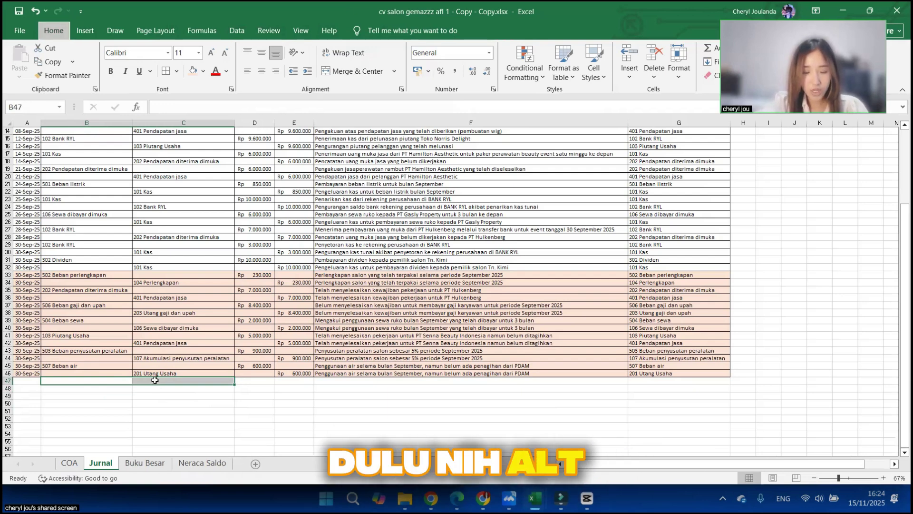
{"action": "type", "text": "hmc"}
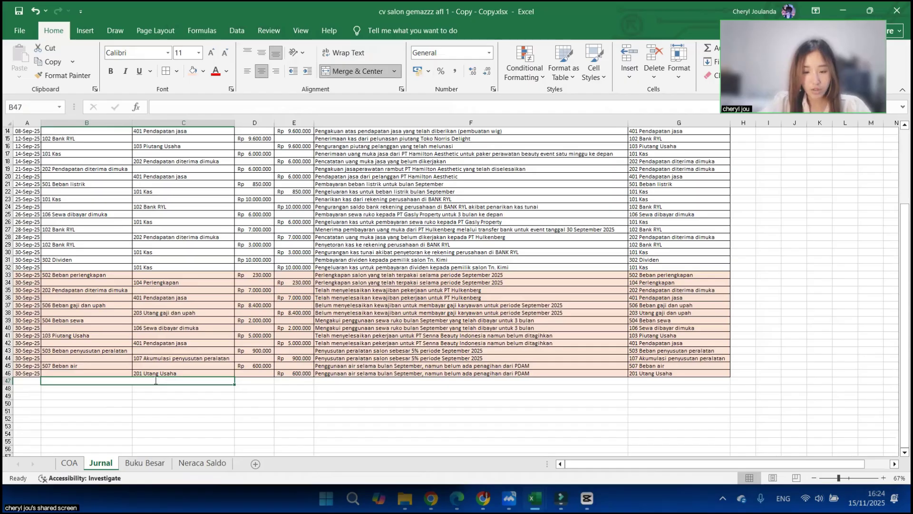
{"action": "type", "text": "Total"}
{"action": "key", "text": "Tab"}
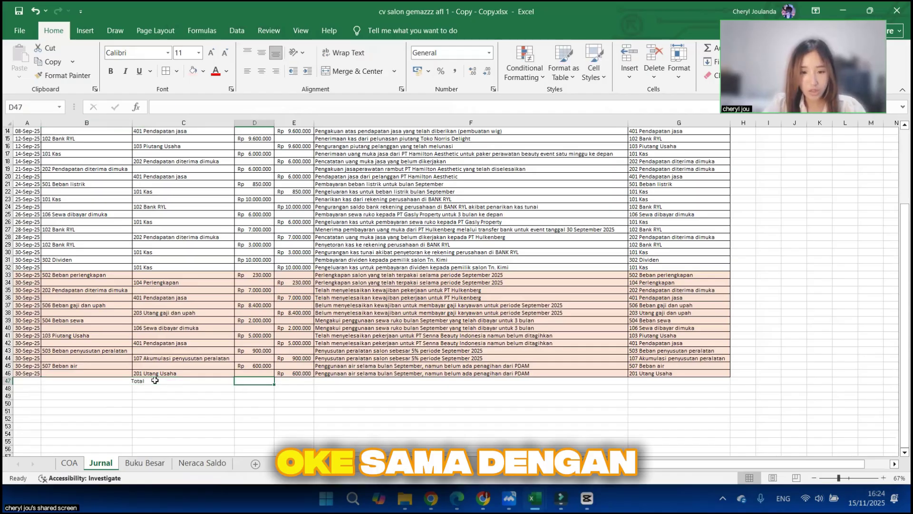
Step: Sum the adjusting debits in D47 with =SUM(D33:D46) and extend the formula to E47 for the credits
{"action": "type", "text": "=sum("}
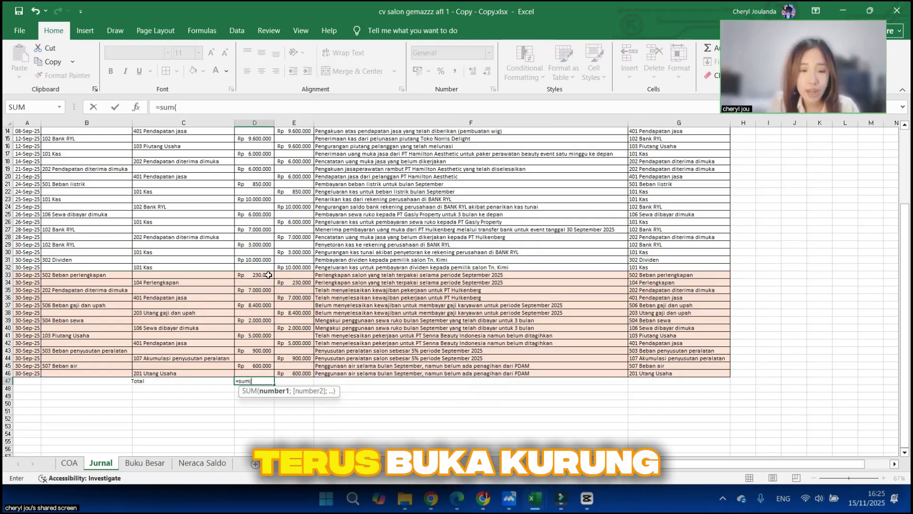
{"action": "left_click_drag", "start_coordinate": [259, 274], "coordinate": [270, 373]}
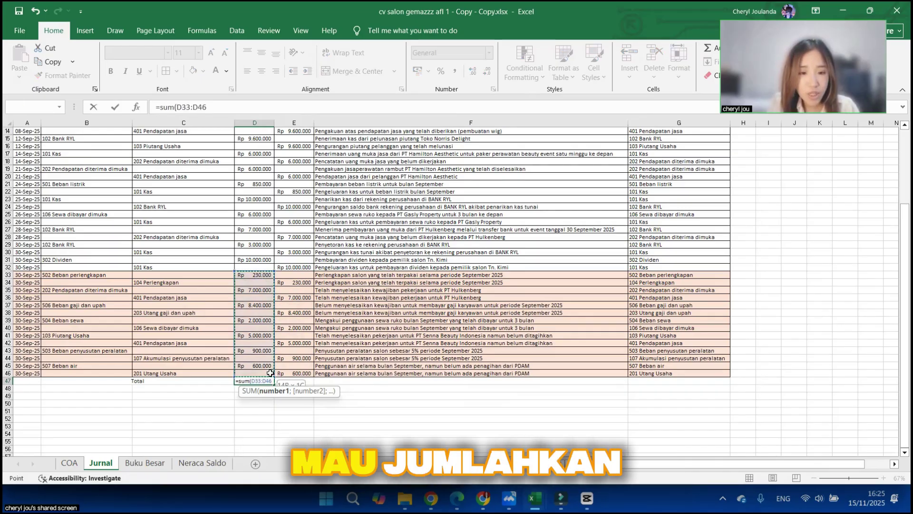
{"action": "type", "text": ")"}
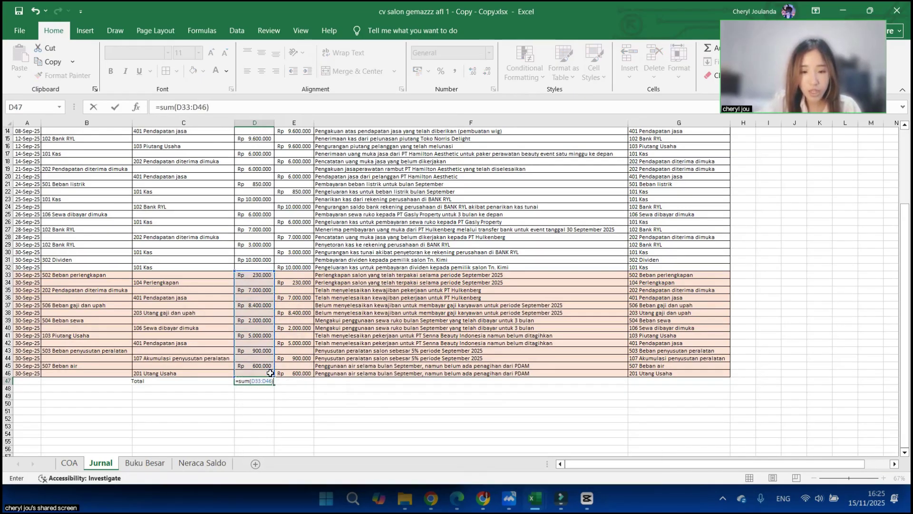
{"action": "key", "text": "Return"}
{"action": "left_click", "coordinate": [266, 381]}
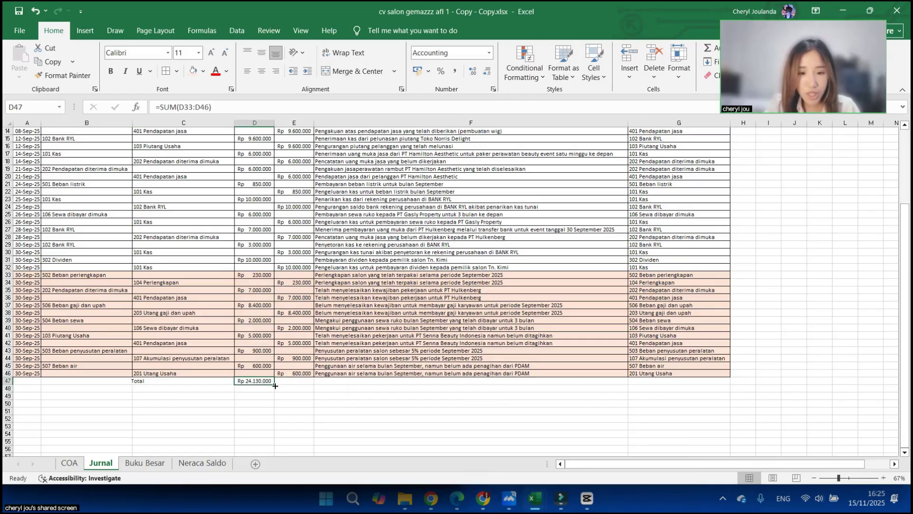
{"action": "left_click_drag", "start_coordinate": [274, 384], "coordinate": [305, 386]}
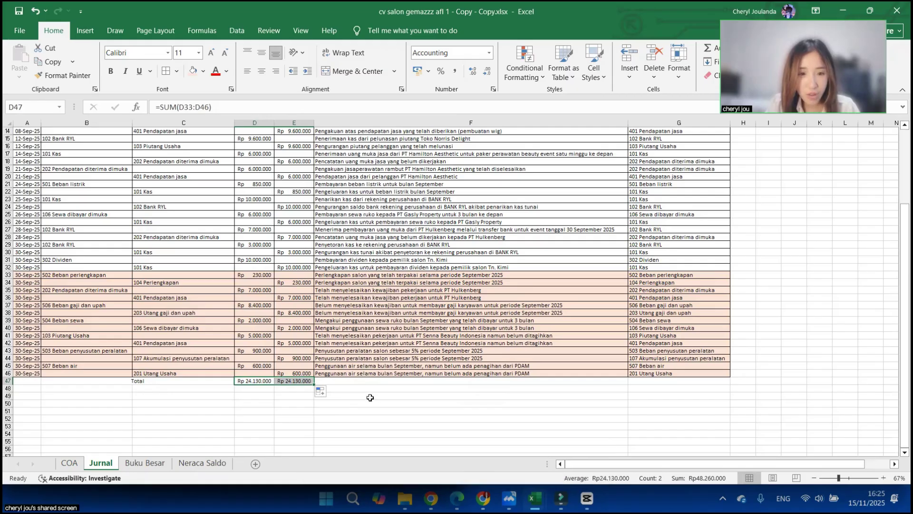
{"action": "left_click", "coordinate": [370, 398]}
{"action": "left_click", "coordinate": [289, 383]}
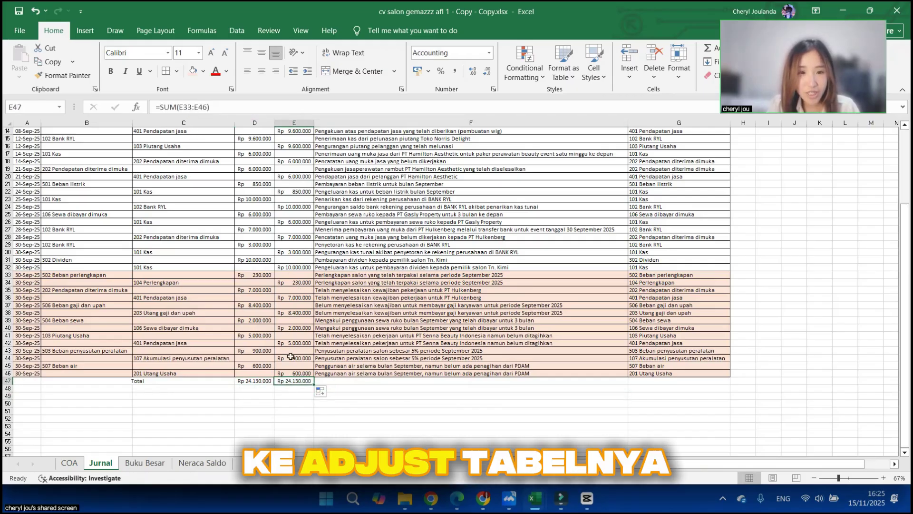
{"action": "left_click", "coordinate": [266, 386]}
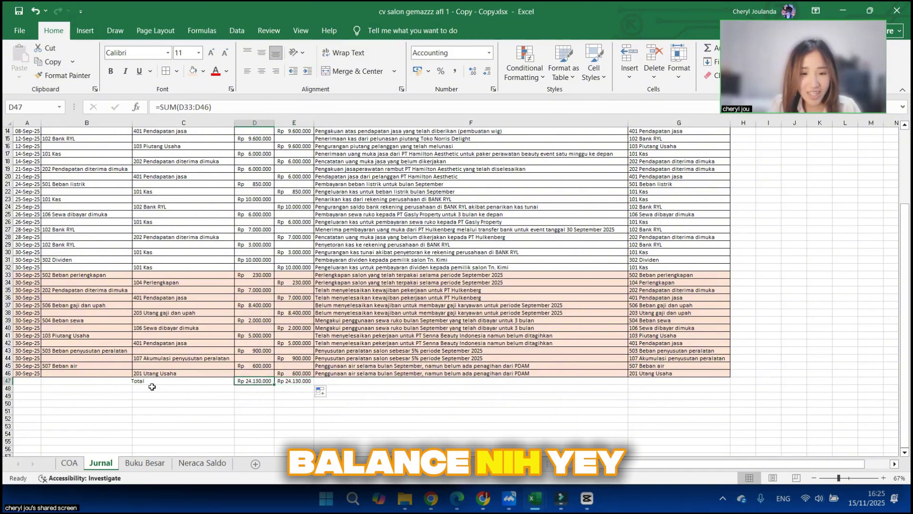
{"action": "left_click_drag", "start_coordinate": [158, 383], "coordinate": [301, 381]}
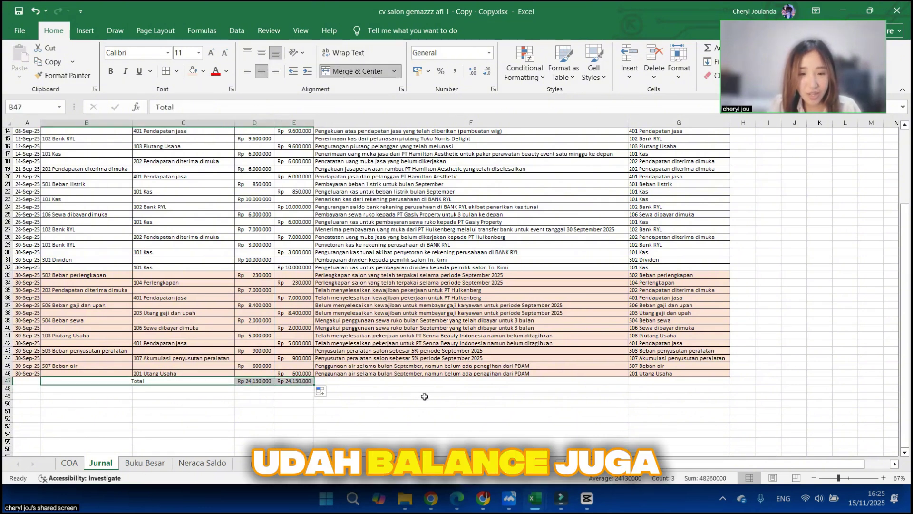
{"action": "left_click", "coordinate": [424, 396]}
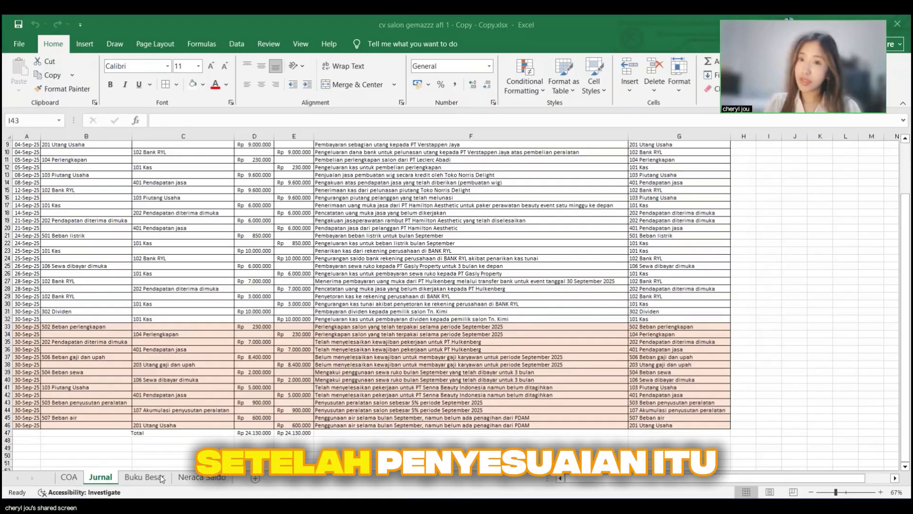
Step: Add a new worksheet after Neraca Saldo and name it Buku Besar Setelah Penyesuaian
{"action": "left_click", "coordinate": [144, 477]}
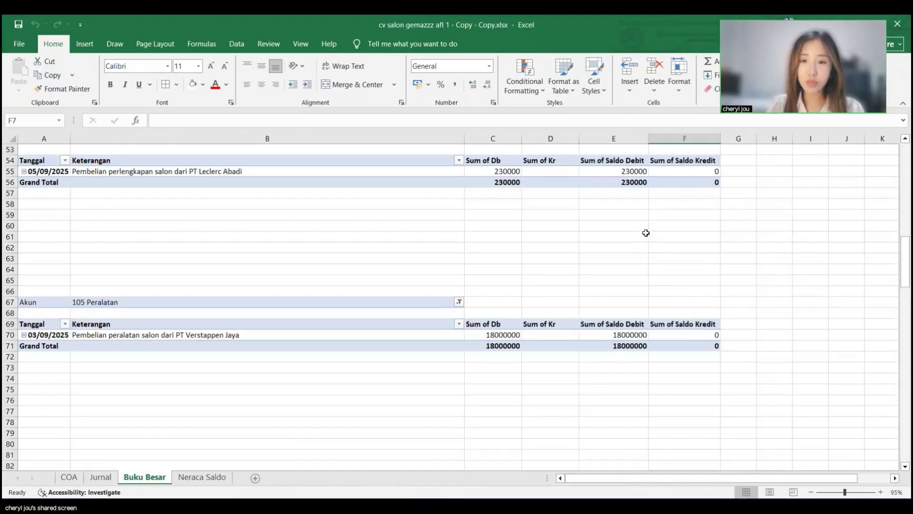
{"action": "scroll", "coordinate": [645, 232], "scroll_direction": "up", "scroll_amount": 17}
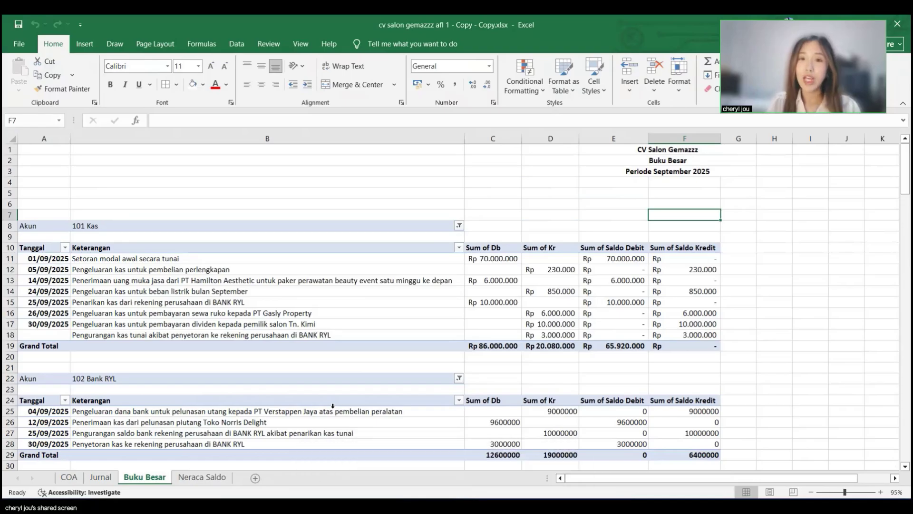
{"action": "left_click", "coordinate": [254, 478]}
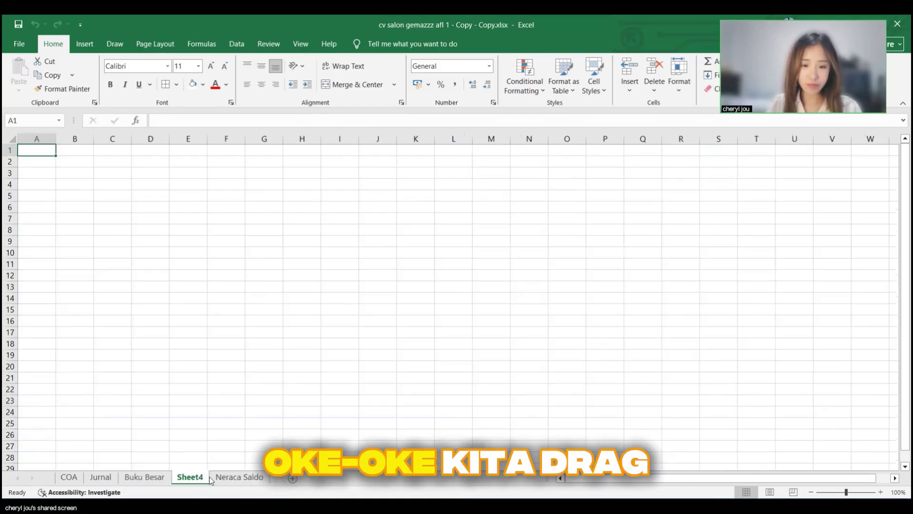
{"action": "left_click_drag", "start_coordinate": [209, 478], "coordinate": [266, 481]}
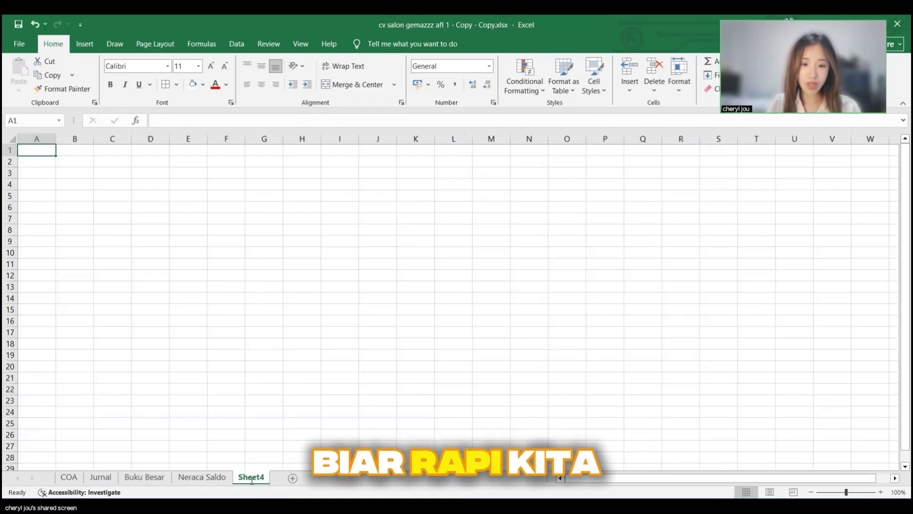
{"action": "double_click", "coordinate": [252, 477]}
{"action": "type", "text": "Buku Besa"}
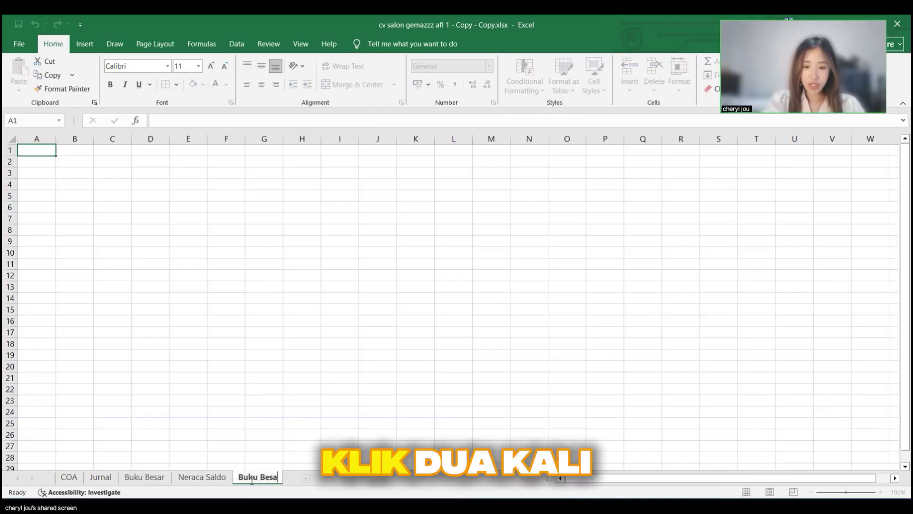
{"action": "type", "text": "r Setelah O"}
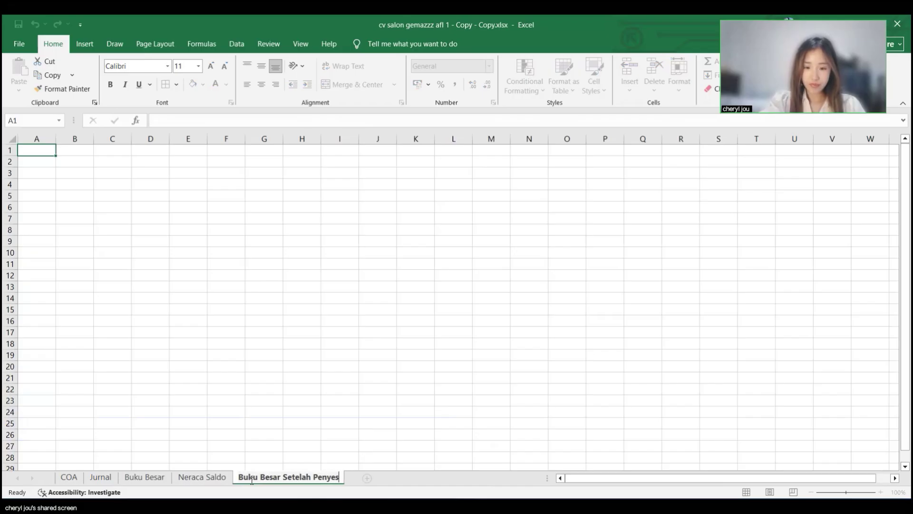
{"action": "key", "text": "Return"}
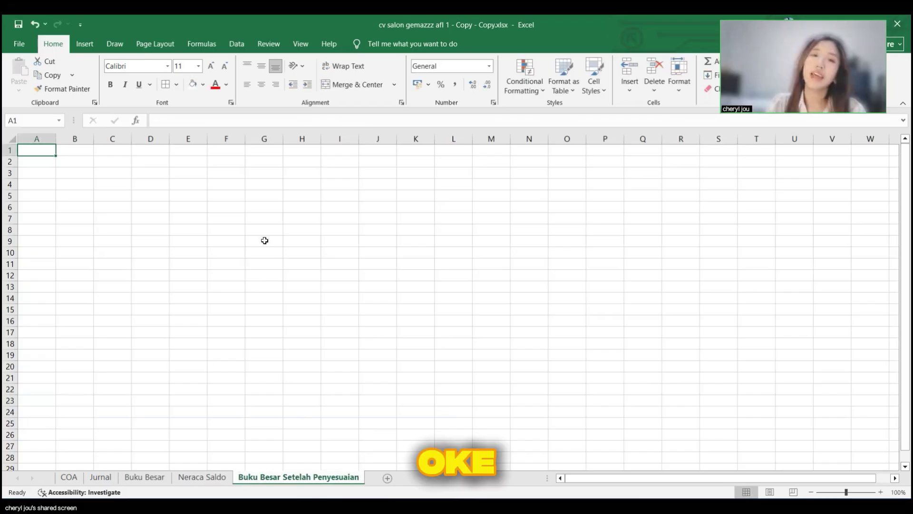
Step: Merge and center E1:H1, E2:H2 and E3:H3 separately to make three heading rows
{"action": "left_click_drag", "start_coordinate": [197, 161], "coordinate": [307, 161]}
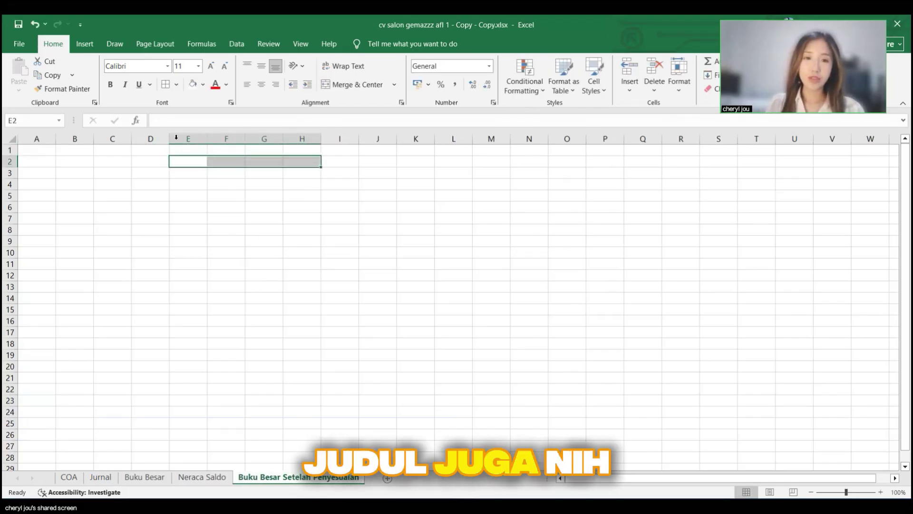
{"action": "left_click_drag", "start_coordinate": [187, 150], "coordinate": [311, 151]}
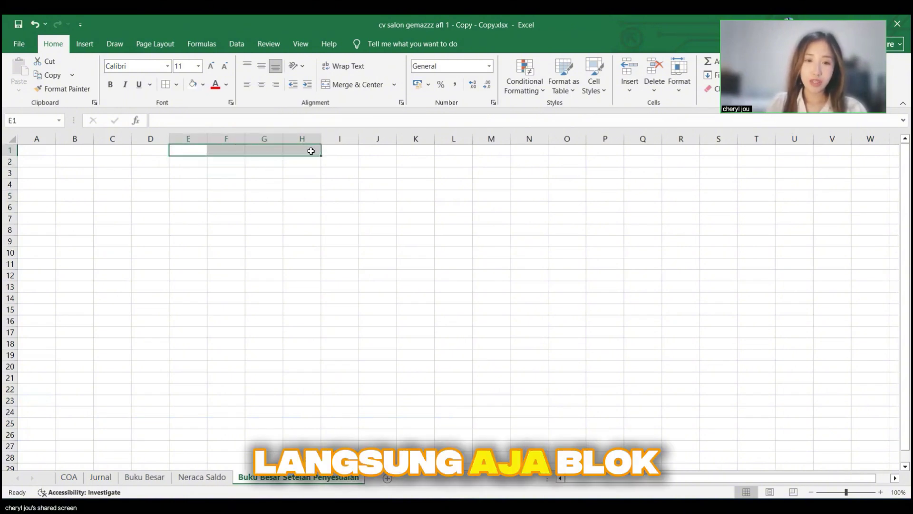
{"action": "key", "text": "alt+h"}
{"action": "key", "text": "m"}
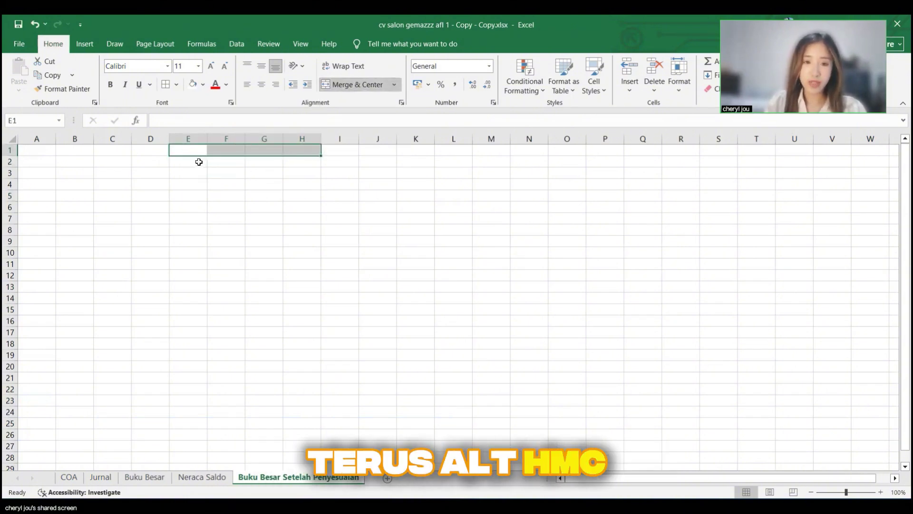
{"action": "key", "text": "c"}
{"action": "left_click_drag", "start_coordinate": [190, 162], "coordinate": [320, 169]}
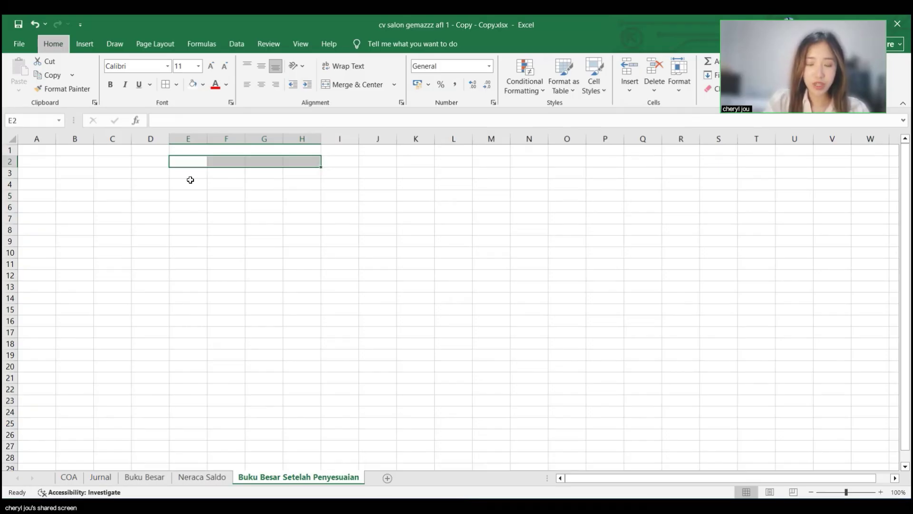
{"action": "key", "text": "alt+h"}
{"action": "key", "text": "m"}
{"action": "key", "text": "c"}
{"action": "left_click_drag", "start_coordinate": [188, 173], "coordinate": [316, 179]}
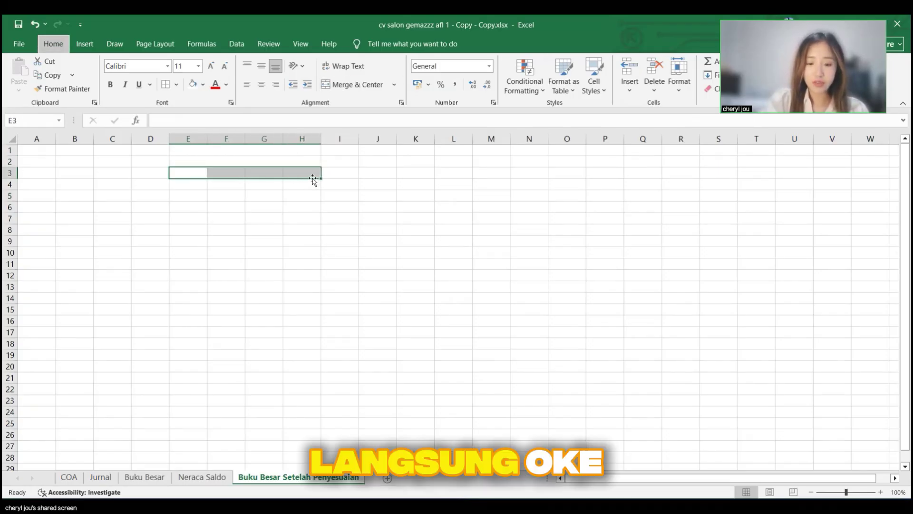
{"action": "key", "text": "alt+h"}
{"action": "key", "text": "m"}
{"action": "key", "text": "c"}
Step: Enter the company name CV Salon Gemazzz in the merged heading cell of row 1
{"action": "left_click", "coordinate": [282, 153]}
{"action": "double_click", "coordinate": [283, 153]}
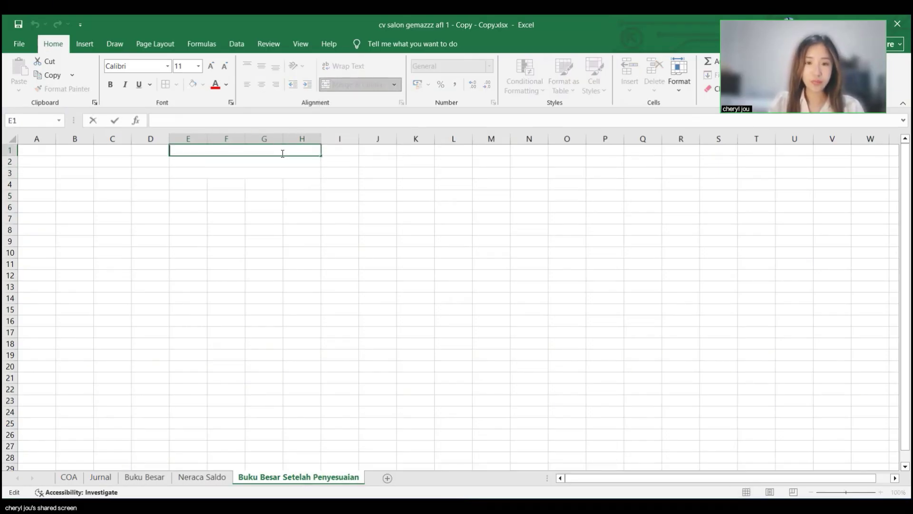
{"action": "type", "text": "CV SA"}
{"action": "key", "text": "BackSpace"}
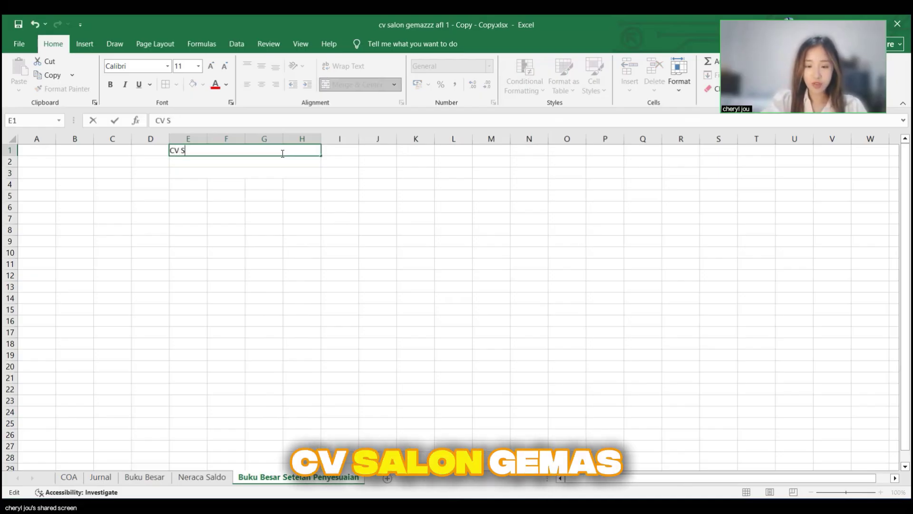
{"action": "type", "text": "alon Gemazzz"}
{"action": "key", "text": "Return"}
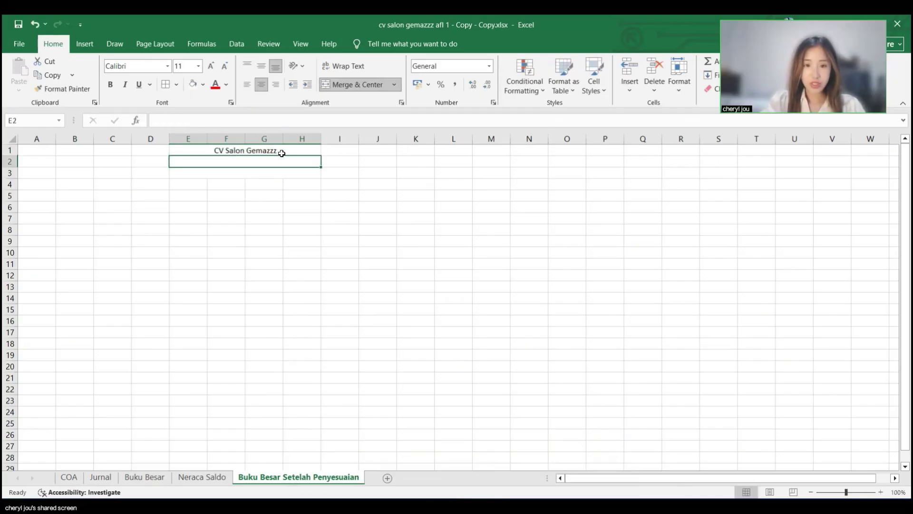
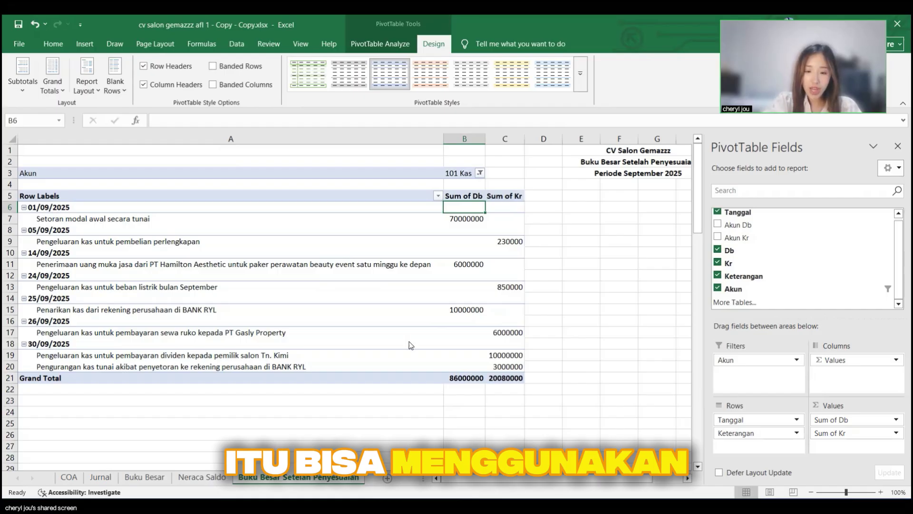
Step: Switch the 101 Kas PivotTable to tabular form so Tanggal and Keterangan occupy separate columns
{"action": "key", "text": "alt"}
{"action": "key", "text": "j"}
{"action": "key", "text": "y"}
{"action": "key", "text": "p"}
{"action": "key", "text": "t"}
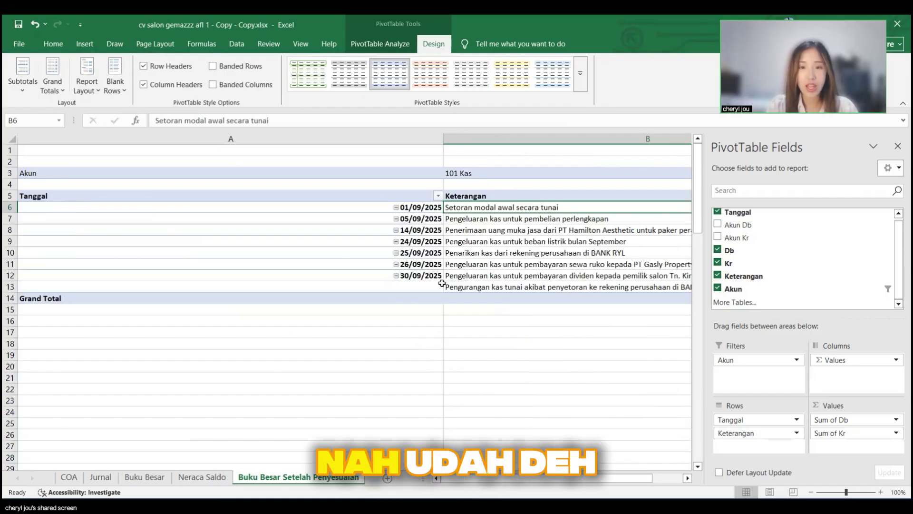
{"action": "left_click", "coordinate": [423, 364]}
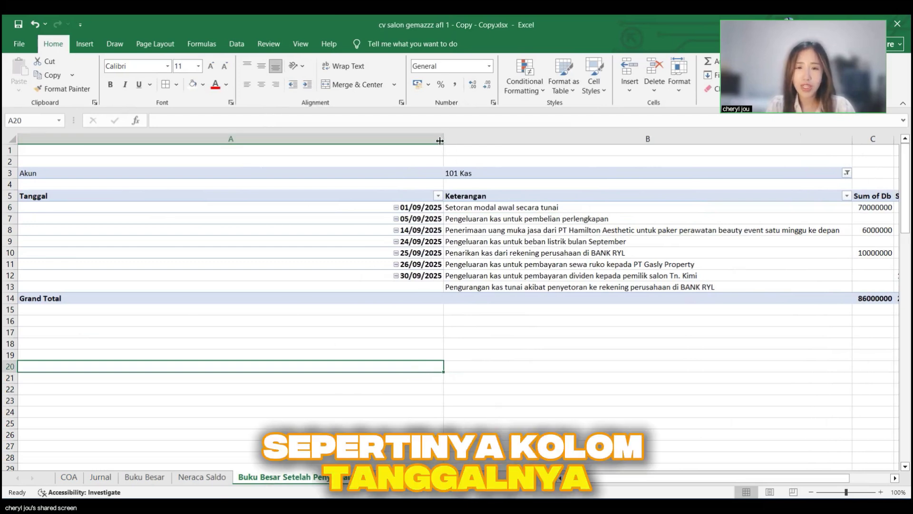
Step: Narrow the overly wide date column, autofitting every column width on the sheet to its contents
{"action": "left_click_drag", "start_coordinate": [444, 138], "coordinate": [420, 138]}
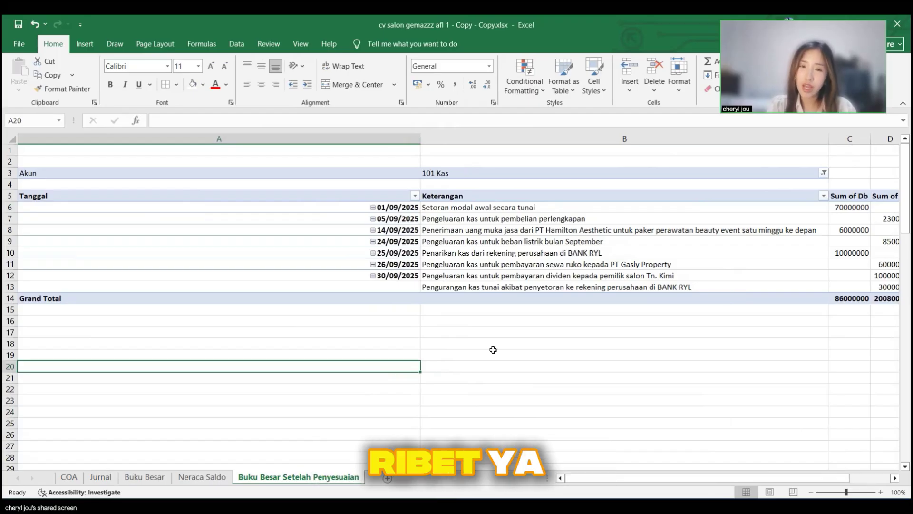
{"action": "key", "text": "ctrl+a"}
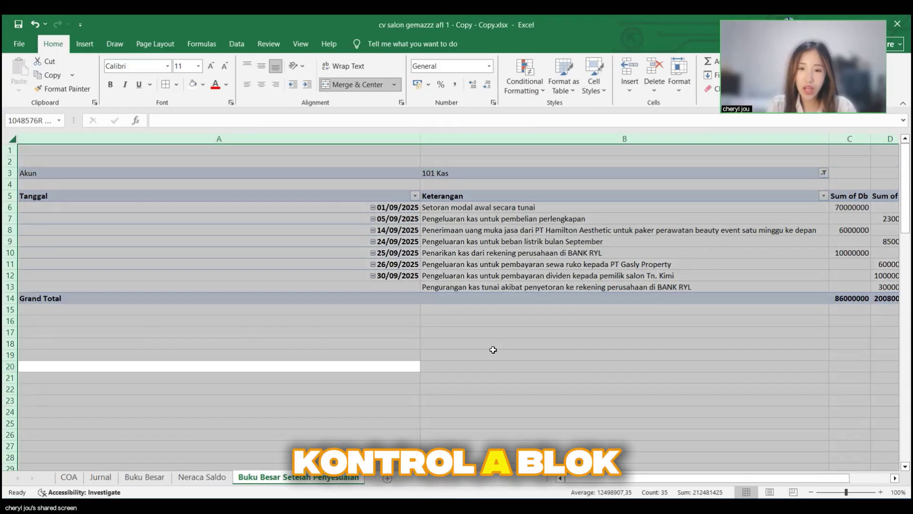
{"action": "key", "text": "alt+h"}
{"action": "key", "text": "o"}
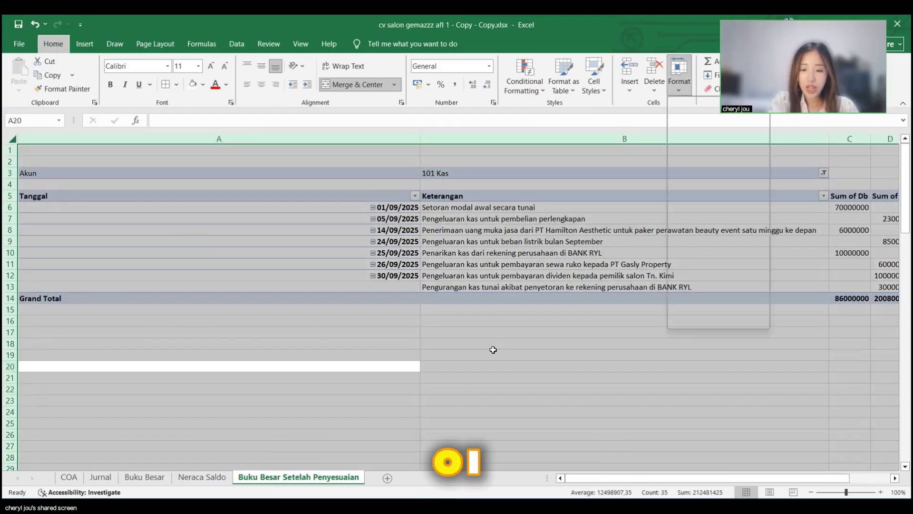
{"action": "key", "text": "i"}
{"action": "left_click", "coordinate": [527, 407]}
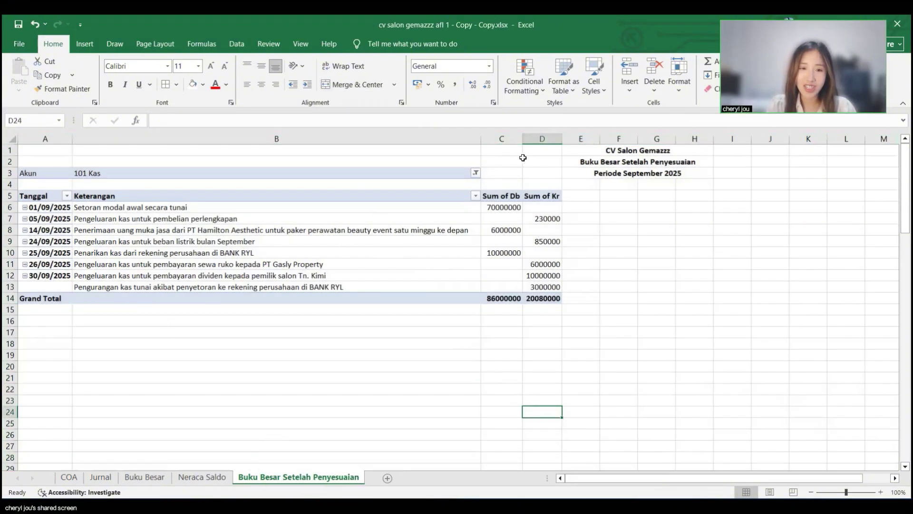
Step: Add a calculated field named Saldo Db to the PivotTable for the debit balance
{"action": "left_click", "coordinate": [547, 191]}
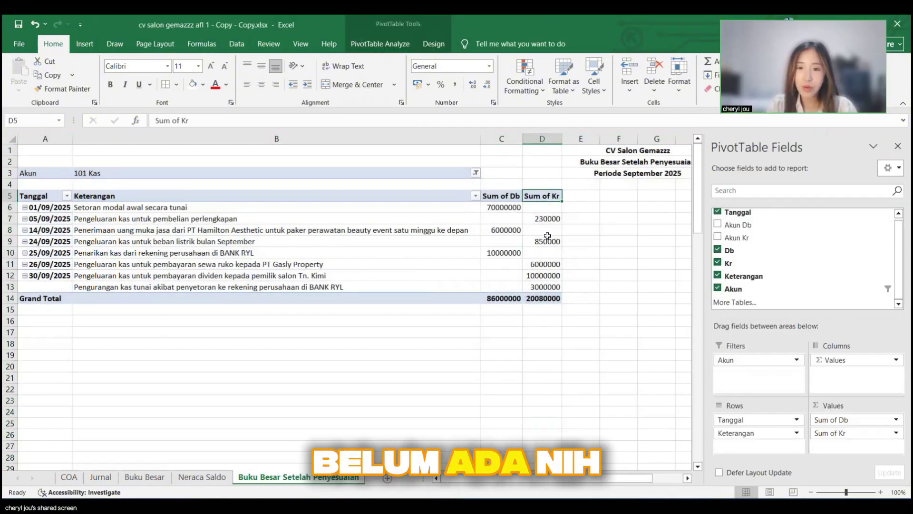
{"action": "scroll", "coordinate": [526, 230], "scroll_direction": "right", "scroll_amount": 1}
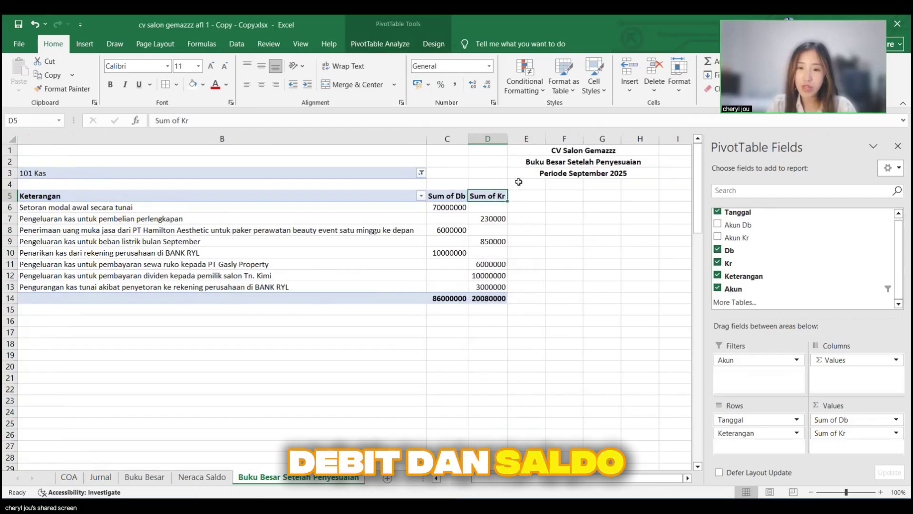
{"action": "left_click", "coordinate": [374, 44]}
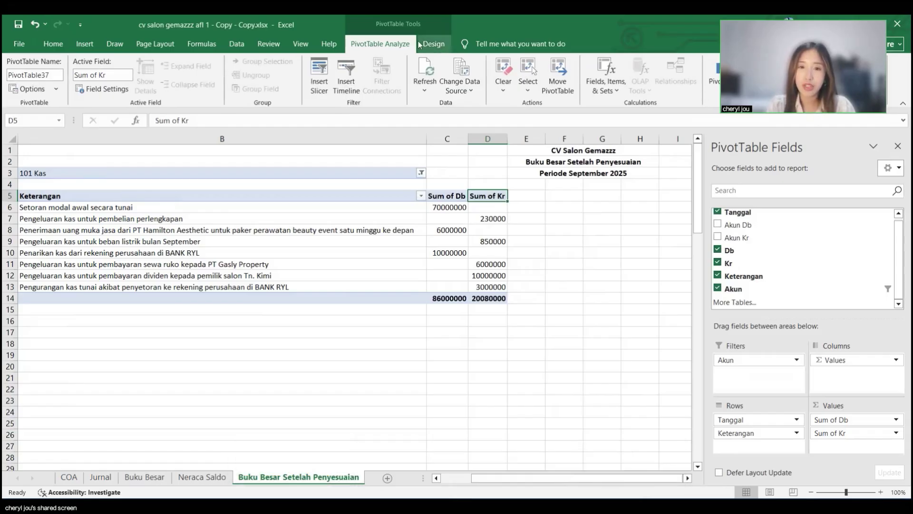
{"action": "left_click", "coordinate": [606, 82]}
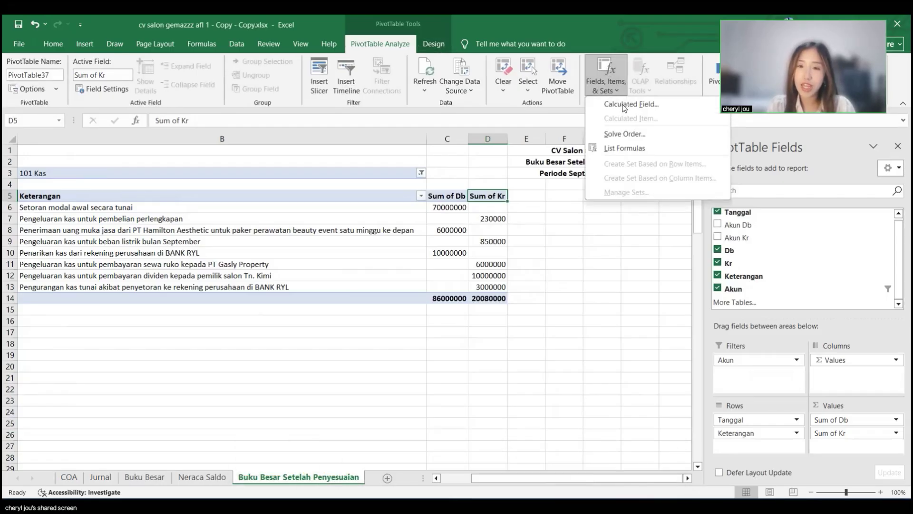
{"action": "left_click", "coordinate": [623, 106]}
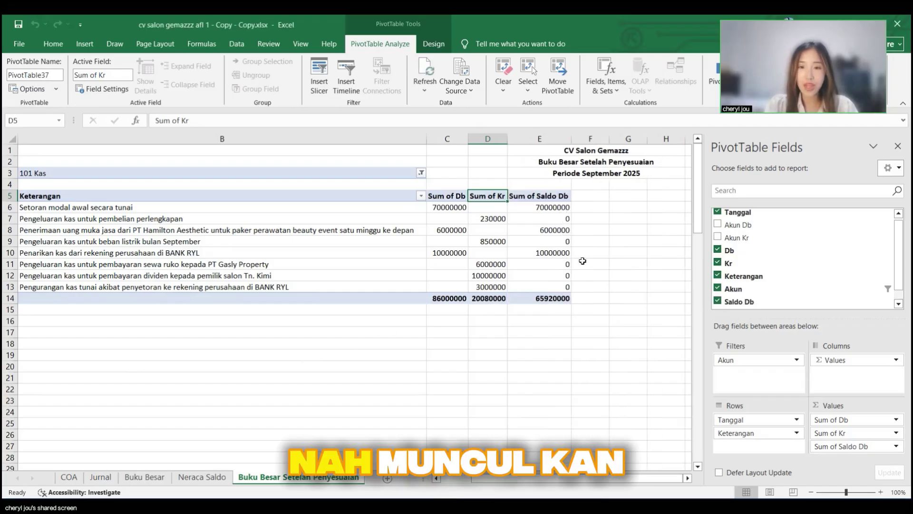
Step: Add a calculated field named Saldo Kr to the PivotTable for the credit balance
{"action": "left_click", "coordinate": [552, 198]}
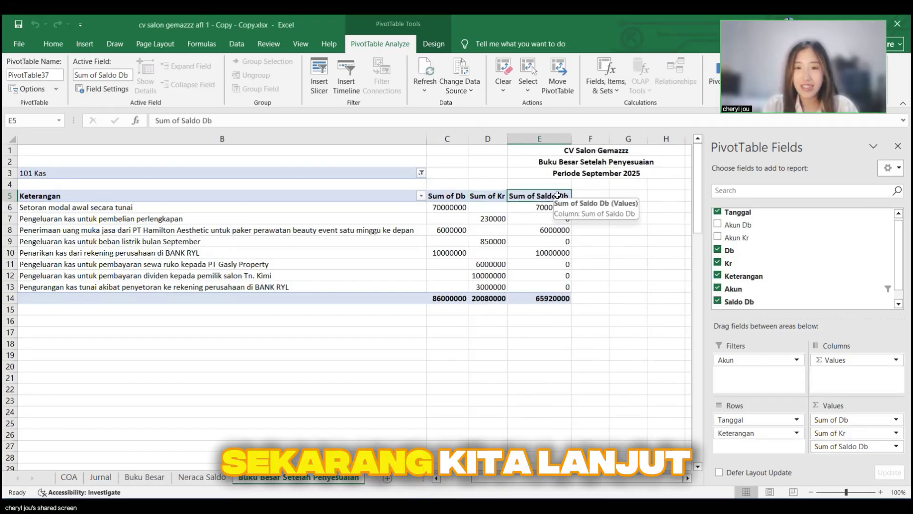
{"action": "left_click", "coordinate": [606, 76]}
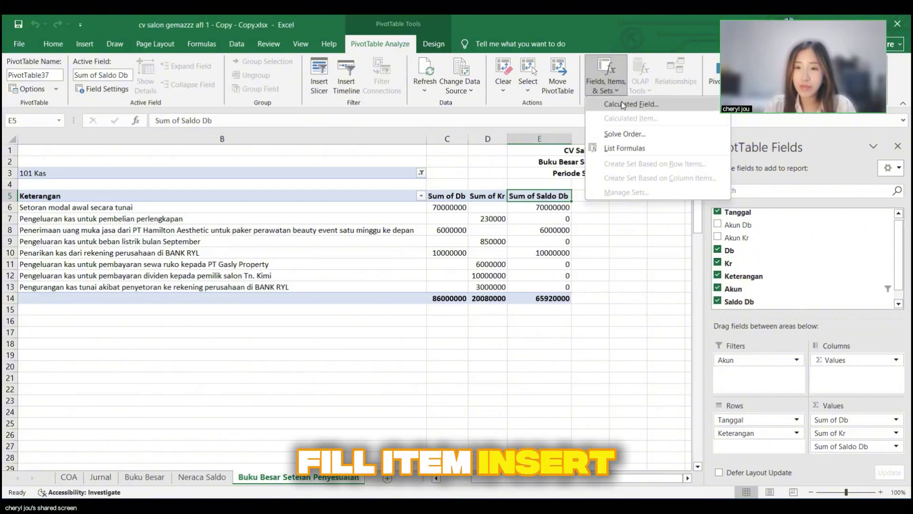
{"action": "key", "text": "Escape"}
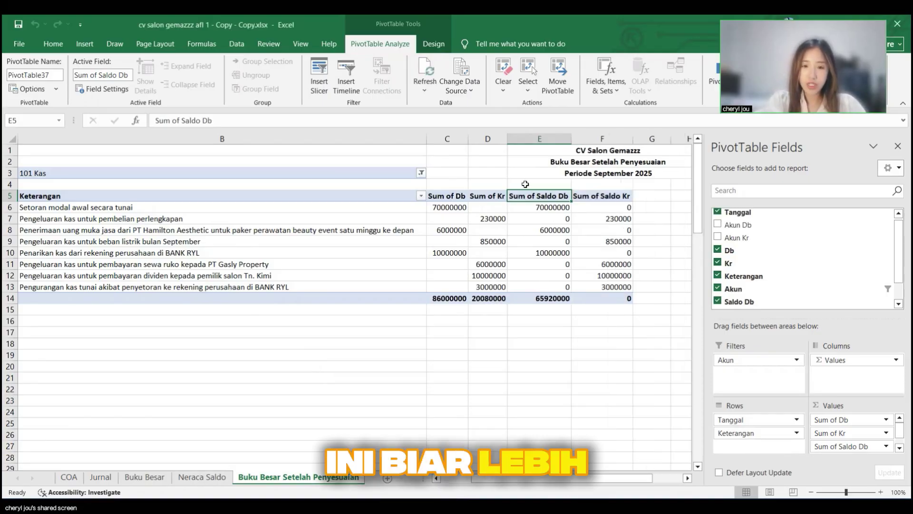
Step: Rename the Sum of Db header in C5 to Debit and the Sum of Kr header in D5 to Kredit
{"action": "key", "text": "Left"}
{"action": "key", "text": "Left"}
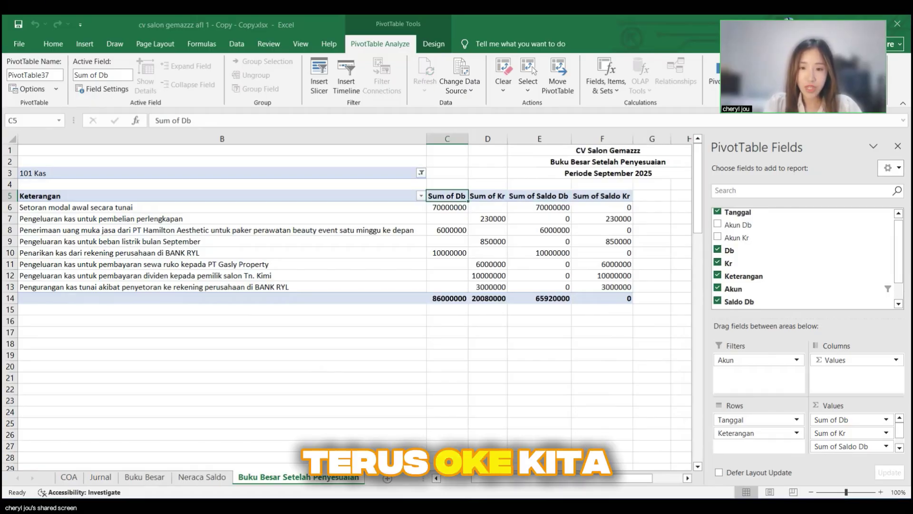
{"action": "type", "text": "Debit"}
{"action": "key", "text": "Return"}
{"action": "left_click", "coordinate": [479, 198]}
{"action": "left_click", "coordinate": [480, 198]}
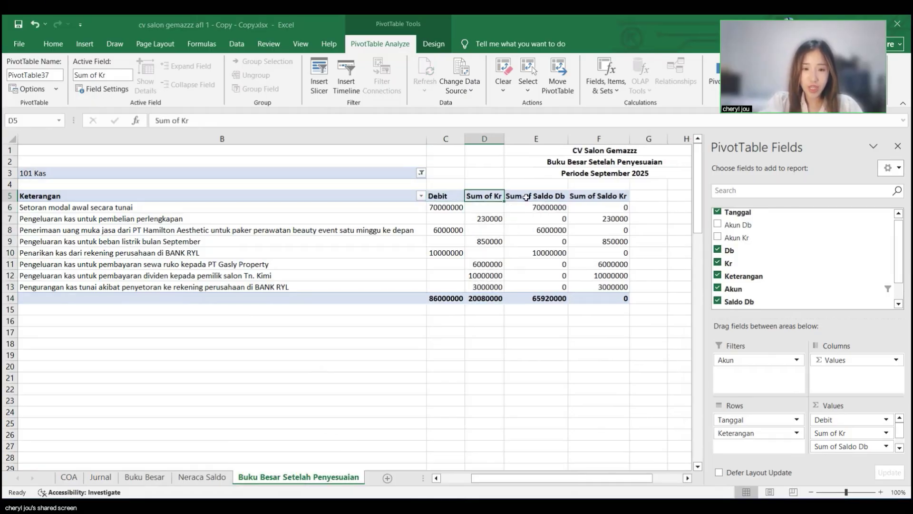
{"action": "type", "text": "Kredit"}
{"action": "key", "text": "Tab"}
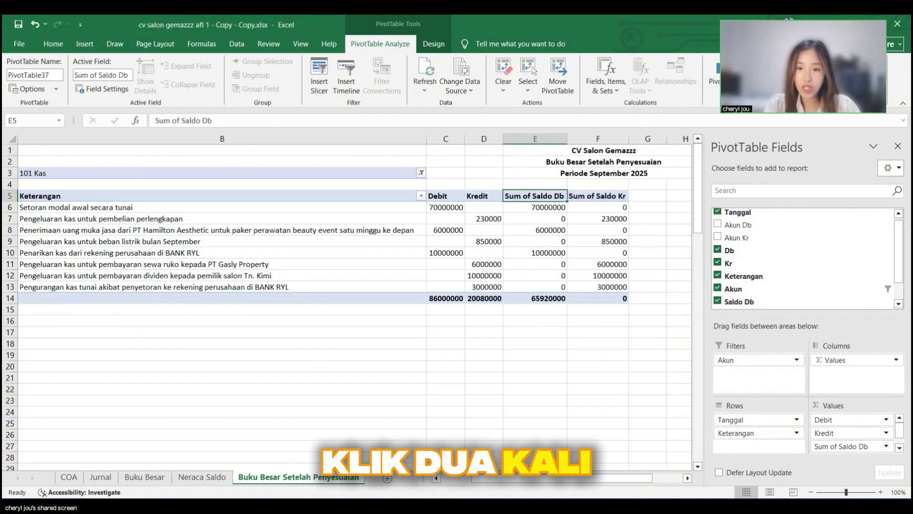
Step: Rename the Sum of Saldo Db header to Saldo Debit and the Sum of Saldo Kr header to Saldo Kredit
{"action": "type", "text": "Saldo Debit"}
{"action": "key", "text": "Return"}
{"action": "left_click", "coordinate": [576, 196]}
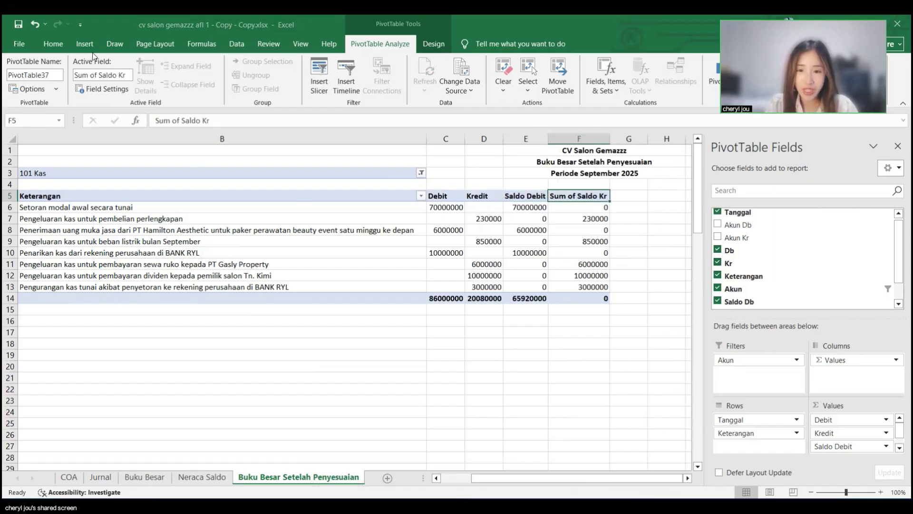
{"action": "type", "text": "Saldo Kredit"}
{"action": "key", "text": "Return"}
{"action": "left_click", "coordinate": [652, 264]}
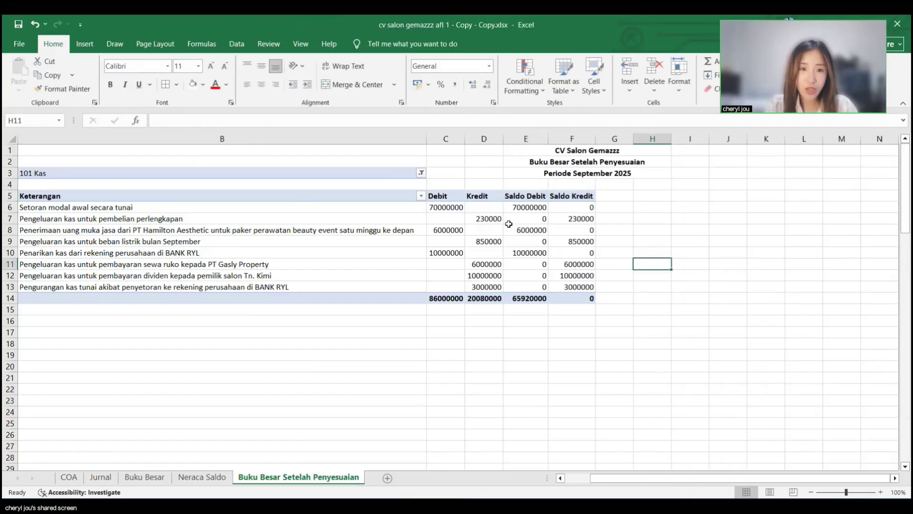
Step: Change the fill colour of the Saldo Debit and Saldo Kredit header cells E5:F5
{"action": "left_click_drag", "start_coordinate": [520, 196], "coordinate": [570, 195]}
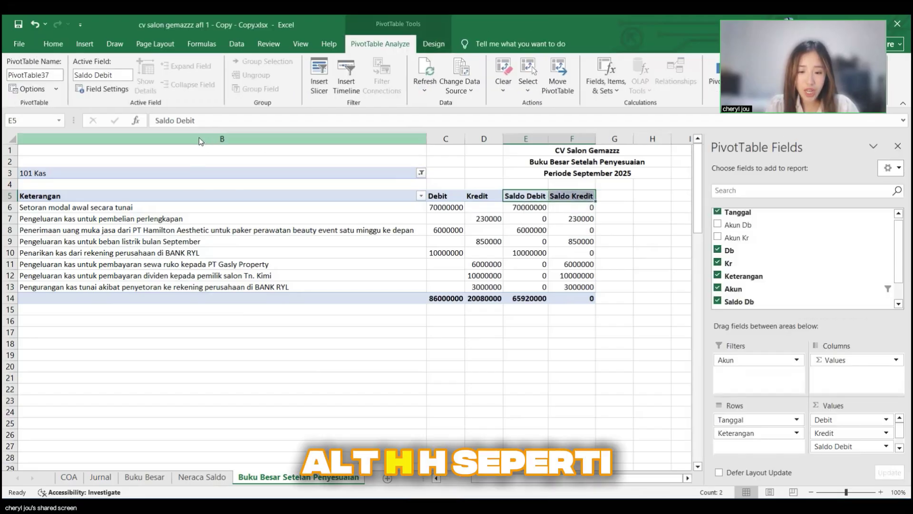
{"action": "key", "text": "alt+h"}
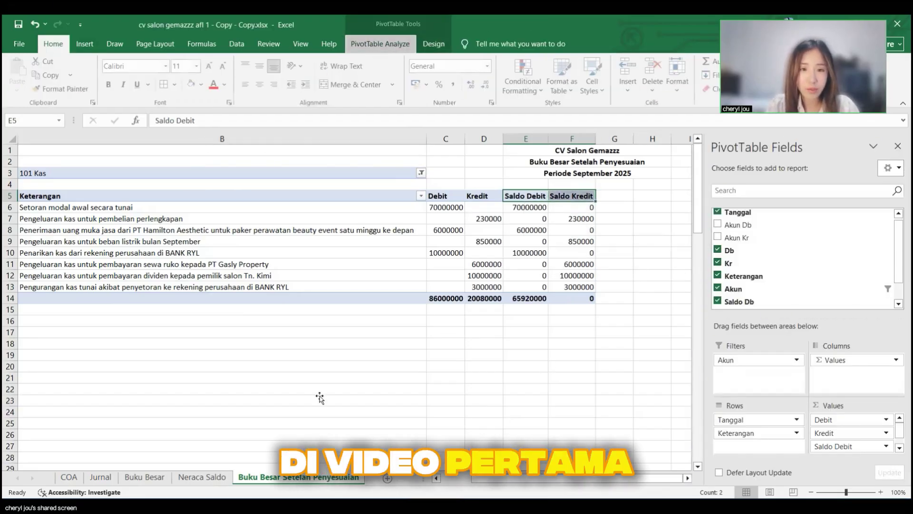
{"action": "key", "text": "h"}
{"action": "left_click", "coordinate": [194, 139]}
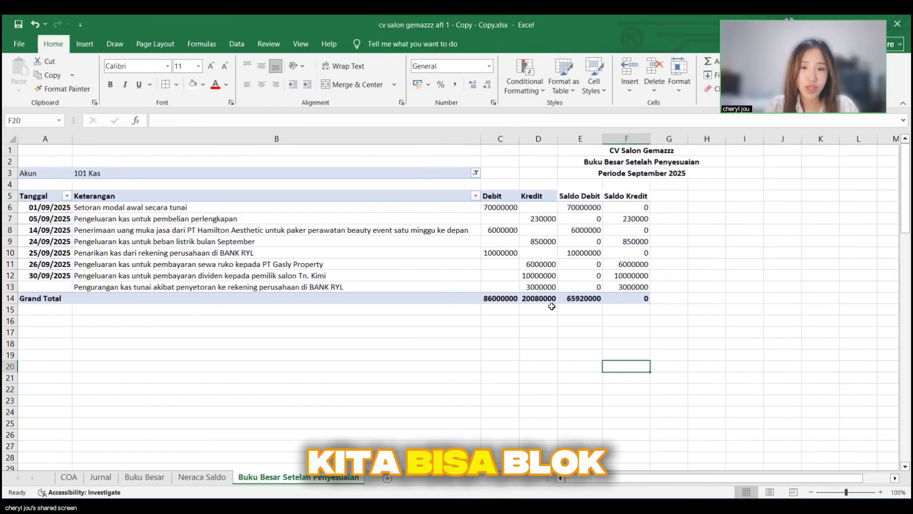
Step: Copy the 101 Kas PivotTable block A3:H14 and paste it below the original, starting at A17
{"action": "left_click_drag", "start_coordinate": [43, 174], "coordinate": [542, 299]}
{"action": "left_click", "coordinate": [664, 219]}
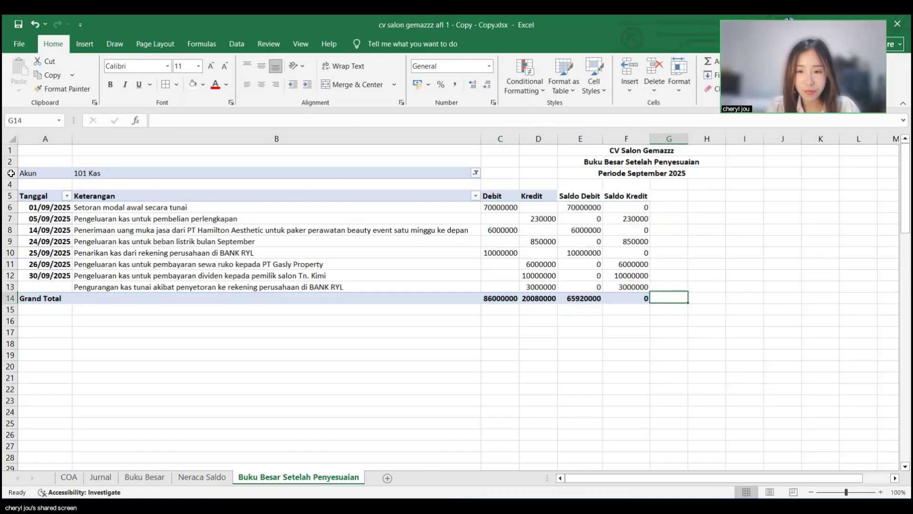
{"action": "left_click_drag", "start_coordinate": [668, 298], "coordinate": [190, 207]}
{"action": "key", "text": "shift+Left"}
{"action": "key", "text": "shift+Up"}
{"action": "key", "text": "shift+Up"}
{"action": "key", "text": "shift+Up"}
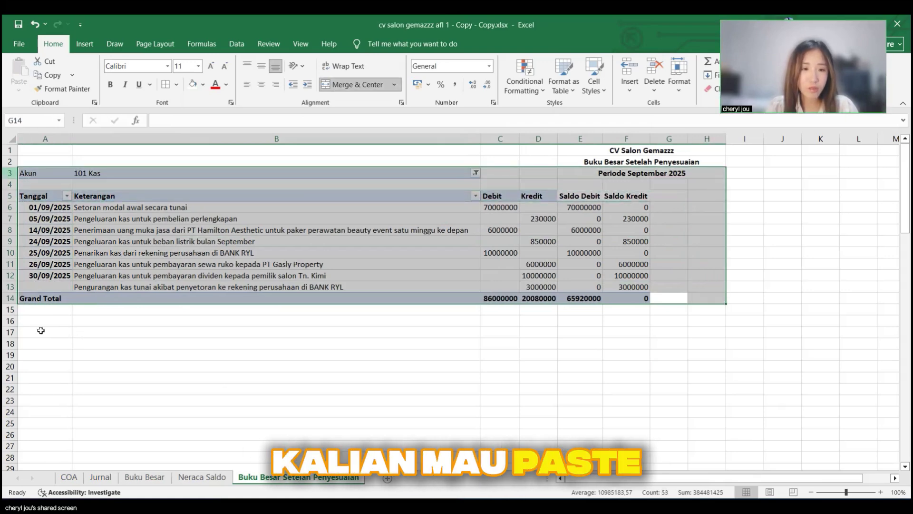
{"action": "key", "text": "ctrl+c"}
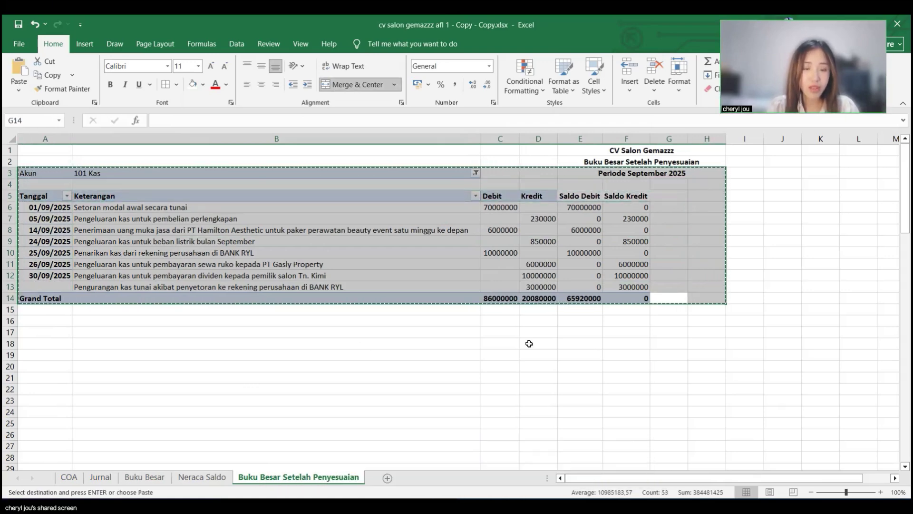
{"action": "key", "text": "Left"}
{"action": "key", "text": "Left"}
{"action": "key", "text": "Left"}
{"action": "key", "text": "Left"}
{"action": "key", "text": "Left"}
{"action": "key", "text": "Left"}
{"action": "key", "text": "Down"}
{"action": "key", "text": "Down"}
{"action": "key", "text": "Down"}
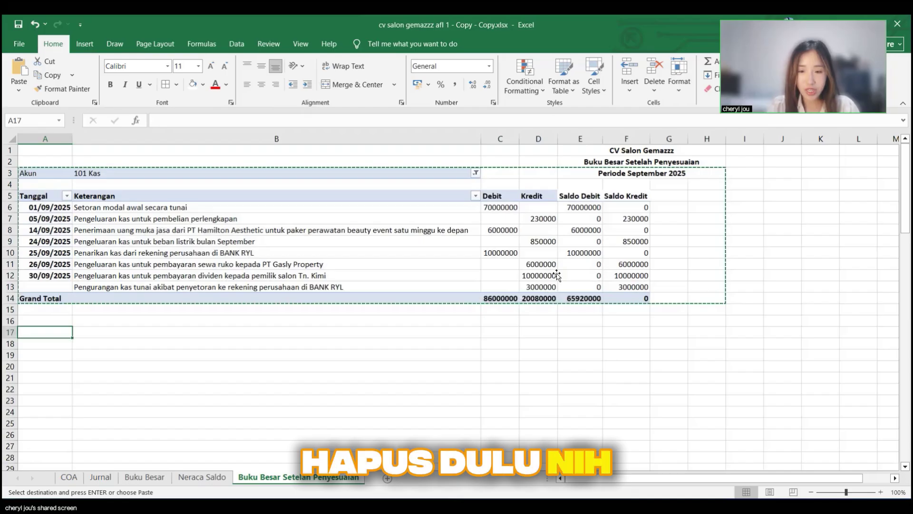
{"action": "key", "text": "ctrl+v"}
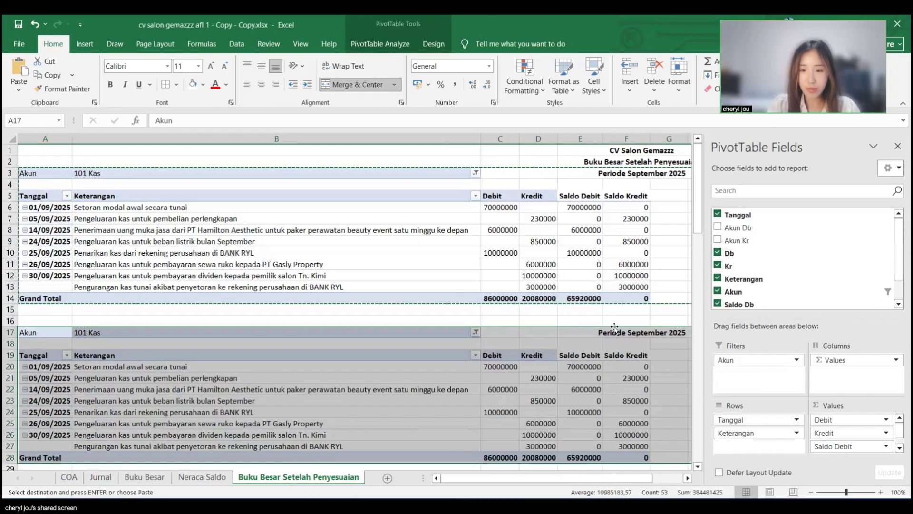
Step: Clear the duplicated Periode September 2025 heading from row 17 of the pasted block
{"action": "left_click", "coordinate": [538, 276]}
{"action": "key", "text": "Return"}
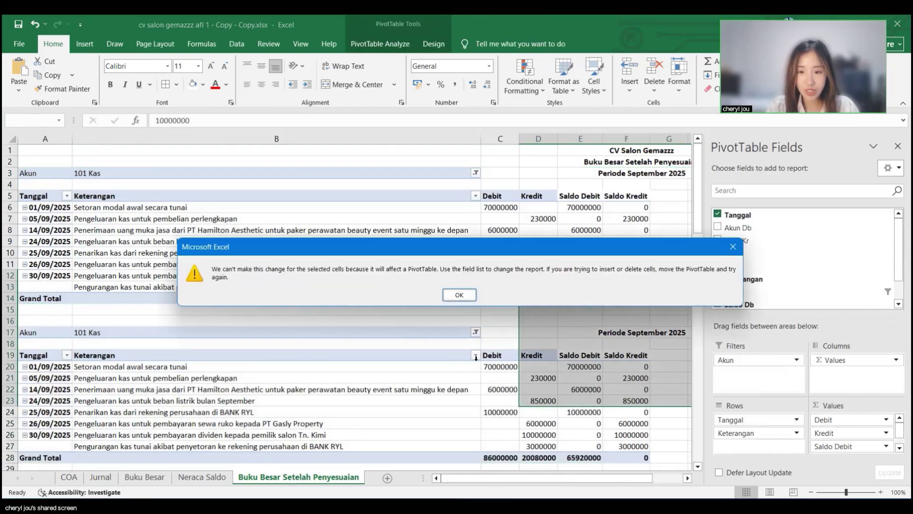
{"action": "key", "text": "Return"}
{"action": "left_click", "coordinate": [580, 344]}
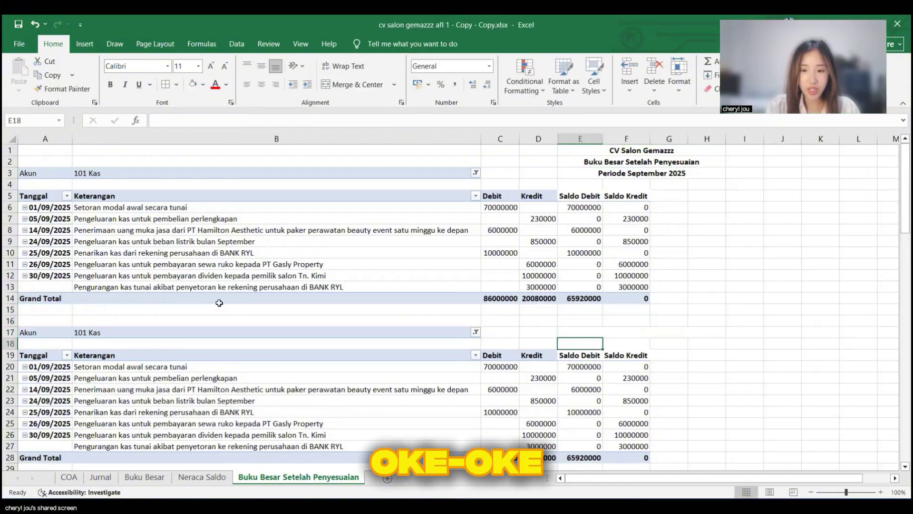
Step: Copy the second PivotTable block A17:H28 and paste another copy of it starting at A33
{"action": "scroll", "coordinate": [219, 303], "scroll_direction": "down", "scroll_amount": 2}
{"action": "left_click_drag", "start_coordinate": [28, 264], "coordinate": [515, 389]}
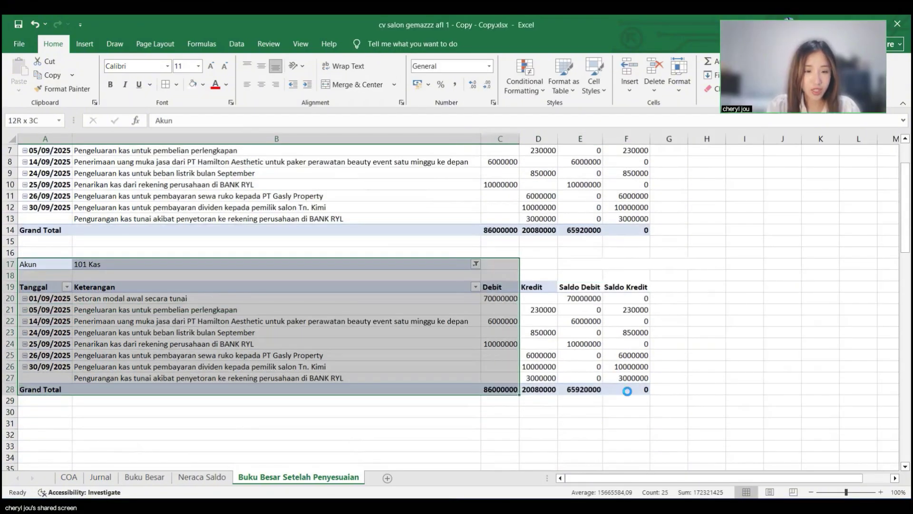
{"action": "left_click_drag", "start_coordinate": [627, 390], "coordinate": [627, 390]}
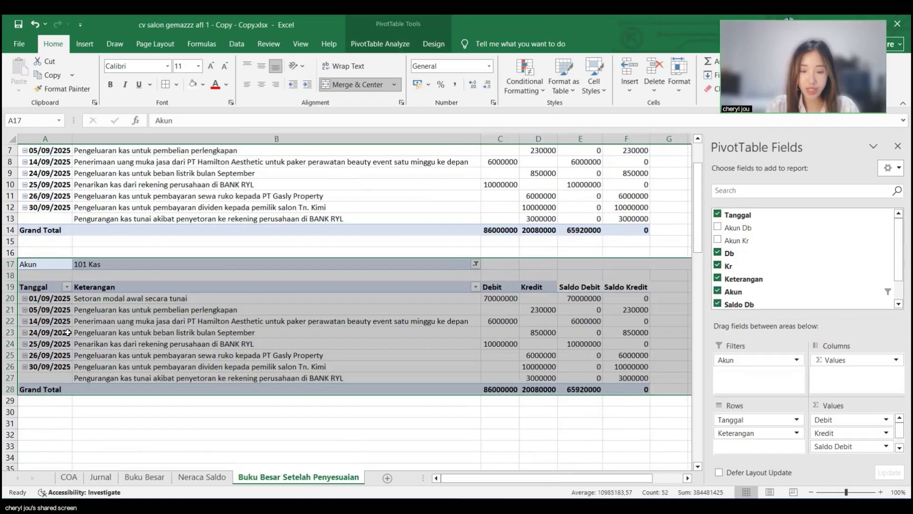
{"action": "key", "text": "ctrl+c"}
{"action": "scroll", "coordinate": [67, 332], "scroll_direction": "down", "scroll_amount": 3}
{"action": "left_click", "coordinate": [67, 332]}
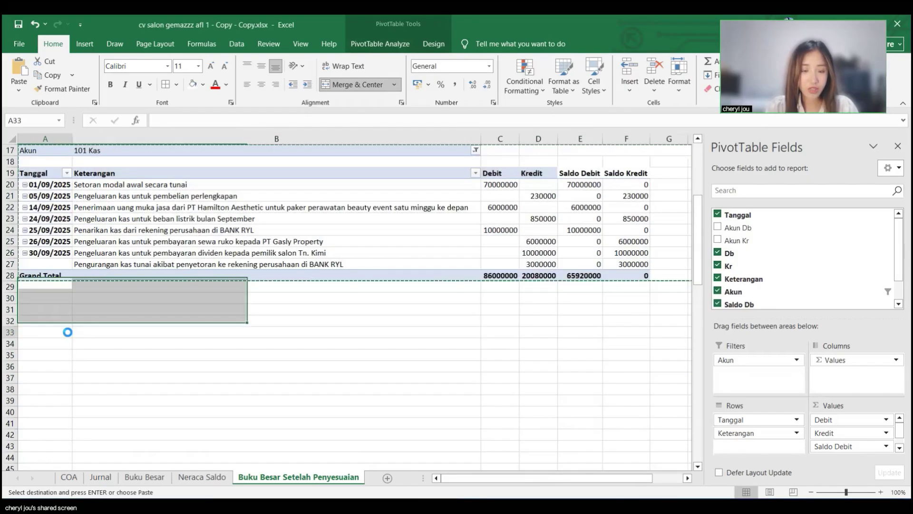
{"action": "key", "text": "ctrl+v"}
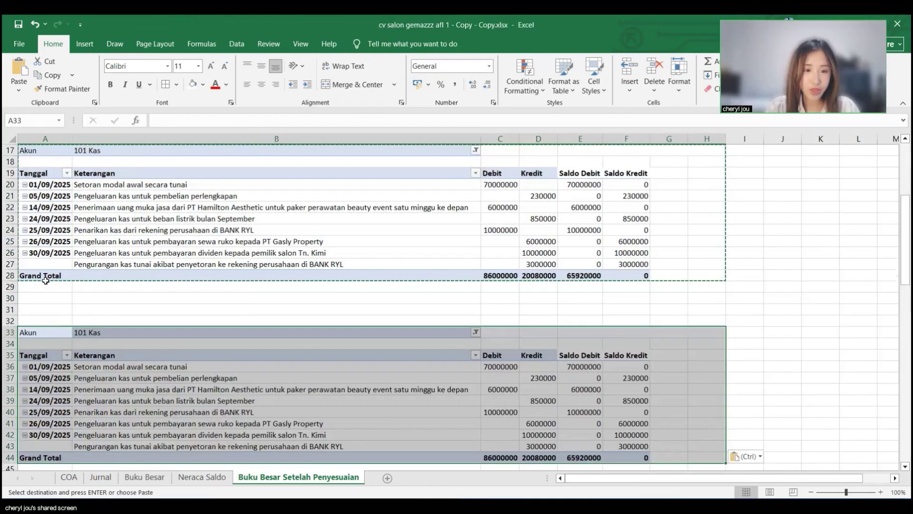
{"action": "scroll", "coordinate": [56, 308], "scroll_direction": "down", "scroll_amount": 6}
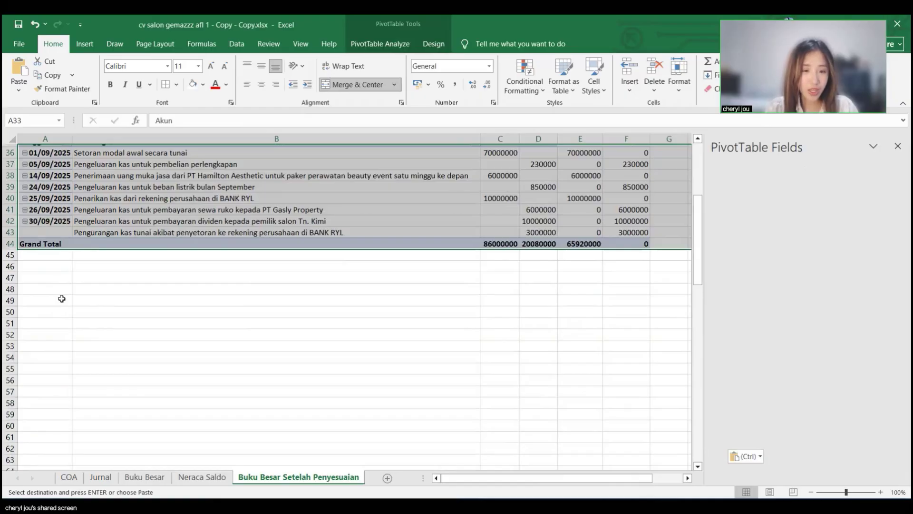
{"action": "scroll", "coordinate": [37, 287], "scroll_direction": "down", "scroll_amount": 1}
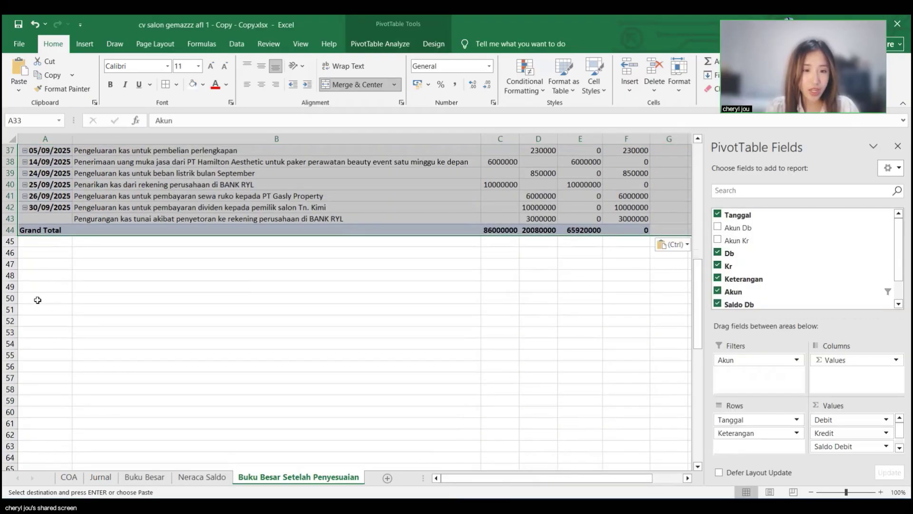
Step: Paste four more copies of the 101 Kas PivotTable block down the sheet, starting at A48, A64, A80 and A95
{"action": "left_click", "coordinate": [37, 276]}
{"action": "key", "text": "ctrl+v"}
{"action": "scroll", "coordinate": [37, 301], "scroll_direction": "down", "scroll_amount": 4}
{"action": "left_click", "coordinate": [38, 308]}
{"action": "key", "text": "ctrl+v"}
{"action": "scroll", "coordinate": [46, 256], "scroll_direction": "down", "scroll_amount": 5}
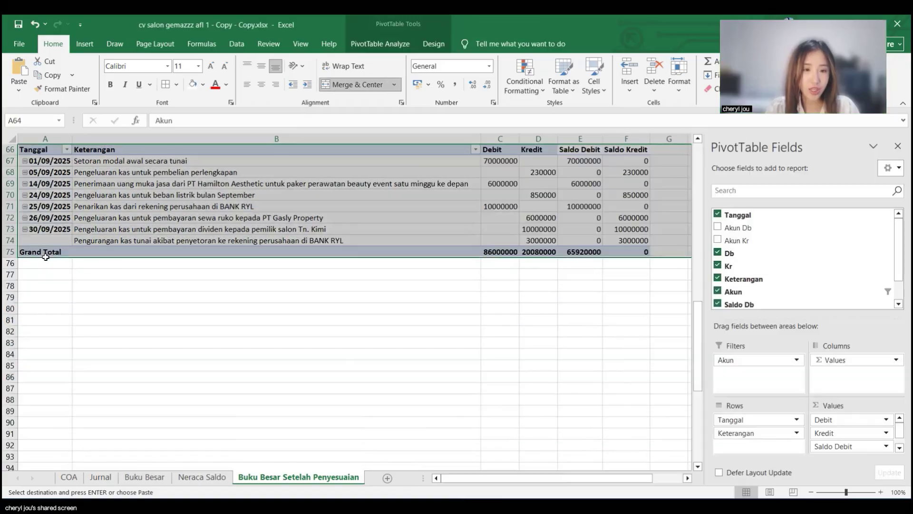
{"action": "left_click", "coordinate": [46, 307]}
{"action": "key", "text": "ctrl+v"}
{"action": "scroll", "coordinate": [46, 301], "scroll_direction": "down", "scroll_amount": 7}
{"action": "left_click", "coordinate": [44, 243]}
{"action": "key", "text": "ctrl+v"}
{"action": "scroll", "coordinate": [44, 274], "scroll_direction": "down", "scroll_amount": 4}
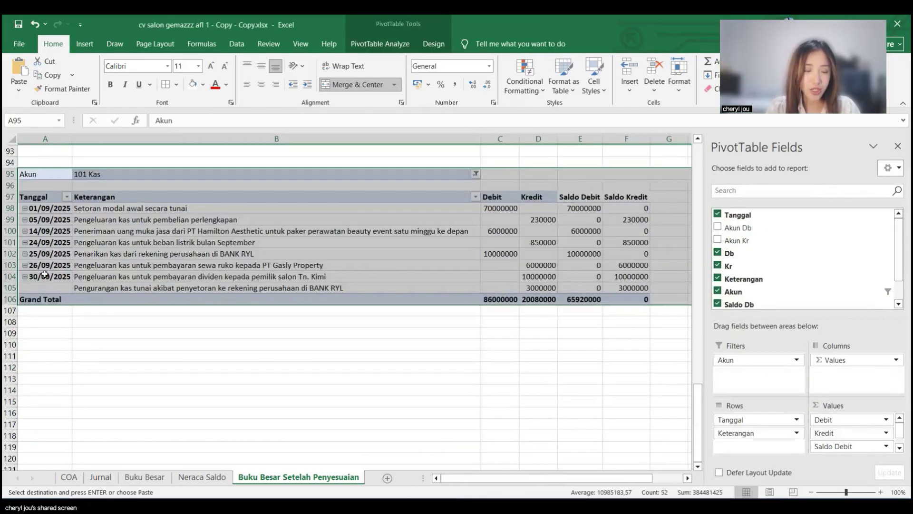
Step: Continue pasting the 101 Kas PivotTable block, starting at A111, A129, A144 and A158
{"action": "left_click", "coordinate": [44, 284]}
{"action": "key", "text": "ctrl+v"}
{"action": "scroll", "coordinate": [39, 254], "scroll_direction": "down", "scroll_amount": 6}
{"action": "left_click", "coordinate": [40, 284]}
{"action": "key", "text": "ctrl+v"}
{"action": "scroll", "coordinate": [45, 289], "scroll_direction": "down", "scroll_amount": 5}
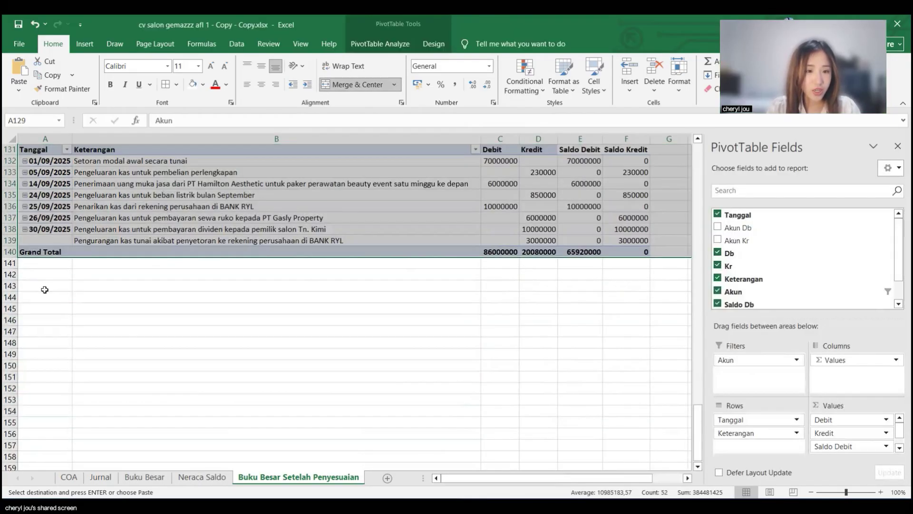
{"action": "left_click", "coordinate": [45, 293]}
{"action": "key", "text": "ctrl+v"}
{"action": "scroll", "coordinate": [45, 289], "scroll_direction": "down", "scroll_amount": 6}
{"action": "left_click", "coordinate": [44, 295]}
{"action": "left_click", "coordinate": [44, 248]}
{"action": "key", "text": "ctrl+v"}
{"action": "scroll", "coordinate": [48, 266], "scroll_direction": "down", "scroll_amount": 4}
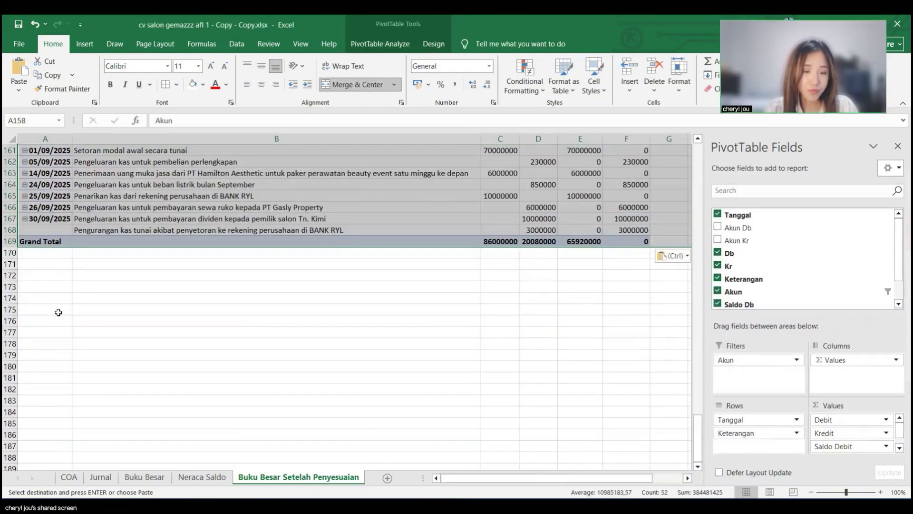
Step: Paste further copies of the 101 Kas PivotTable block starting at A174, A189 and A204
{"action": "left_click", "coordinate": [58, 302]}
{"action": "key", "text": "ctrl+v"}
{"action": "scroll", "coordinate": [61, 332], "scroll_direction": "down", "scroll_amount": 6}
{"action": "left_click", "coordinate": [59, 277]}
{"action": "key", "text": "ctrl+v"}
{"action": "scroll", "coordinate": [43, 309], "scroll_direction": "down", "scroll_amount": 6}
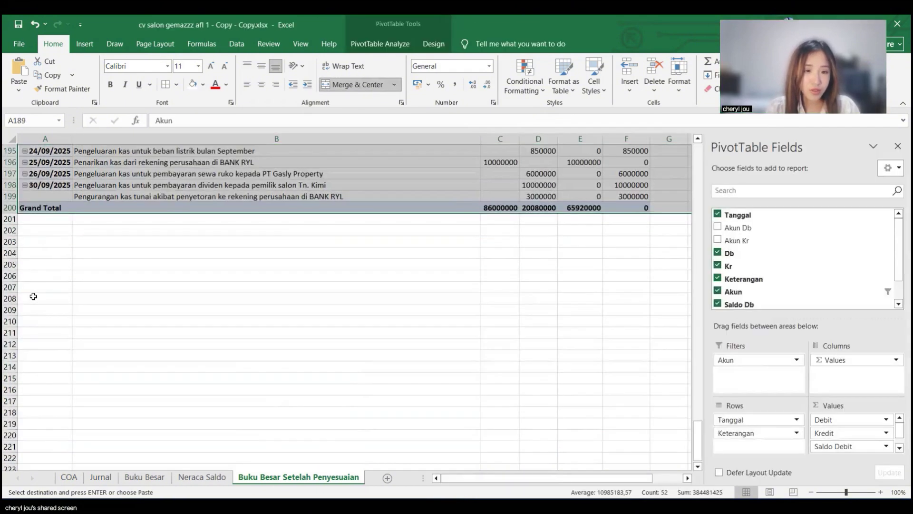
{"action": "left_click", "coordinate": [36, 254]}
{"action": "key", "text": "ctrl+v"}
{"action": "scroll", "coordinate": [257, 272], "scroll_direction": "down", "scroll_amount": 4}
Step: Paste the 101 Kas PivotTable block again starting at A219, A233, A248 and A263
{"action": "left_click", "coordinate": [45, 287]}
{"action": "key", "text": "ctrl+v"}
{"action": "scroll", "coordinate": [257, 271], "scroll_direction": "down", "scroll_amount": 6}
{"action": "left_click", "coordinate": [44, 242]}
{"action": "key", "text": "ctrl+v"}
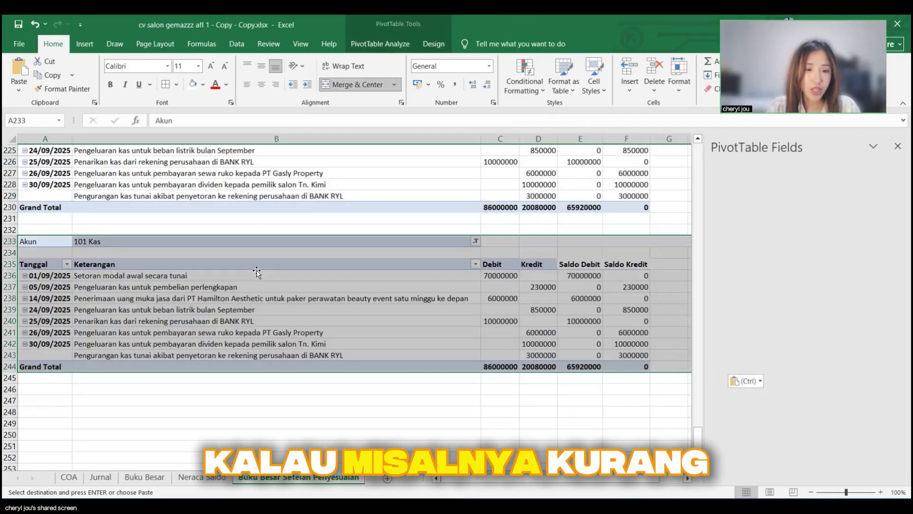
{"action": "scroll", "coordinate": [257, 271], "scroll_direction": "down", "scroll_amount": 3}
{"action": "left_click", "coordinate": [45, 310]}
{"action": "key", "text": "ctrl+v"}
{"action": "scroll", "coordinate": [464, 169], "scroll_direction": "down", "scroll_amount": 3}
{"action": "left_click", "coordinate": [44, 366]}
{"action": "key", "text": "ctrl+v"}
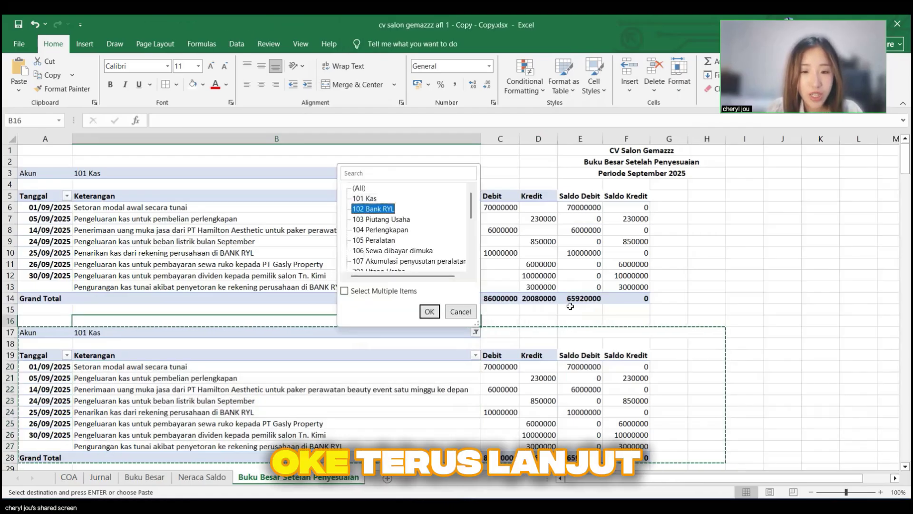
Step: Filter the PivotTable at row 17 to account 102 Bank RYL and the one at row 64 to 105 Peralatan
{"action": "key", "text": "Return"}
{"action": "left_click", "coordinate": [669, 344]}
{"action": "scroll", "coordinate": [484, 241], "scroll_direction": "down", "scroll_amount": 8}
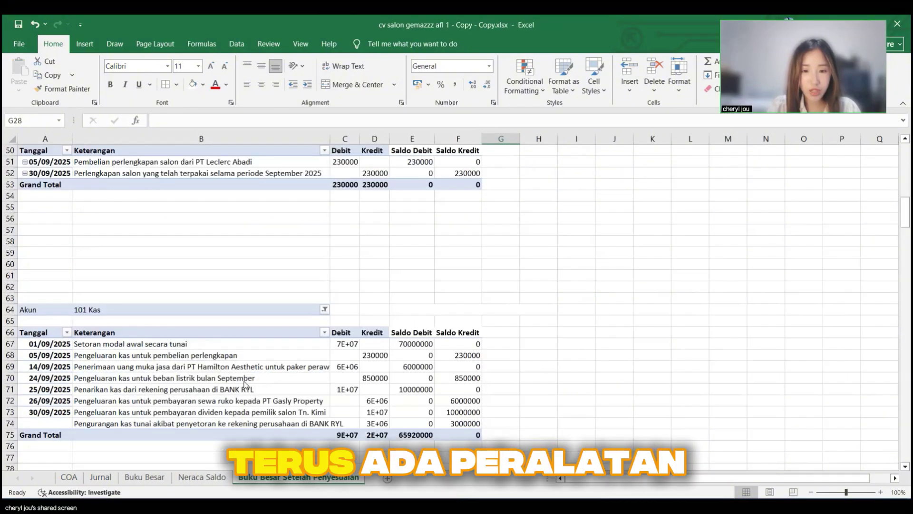
{"action": "left_click", "coordinate": [326, 311]}
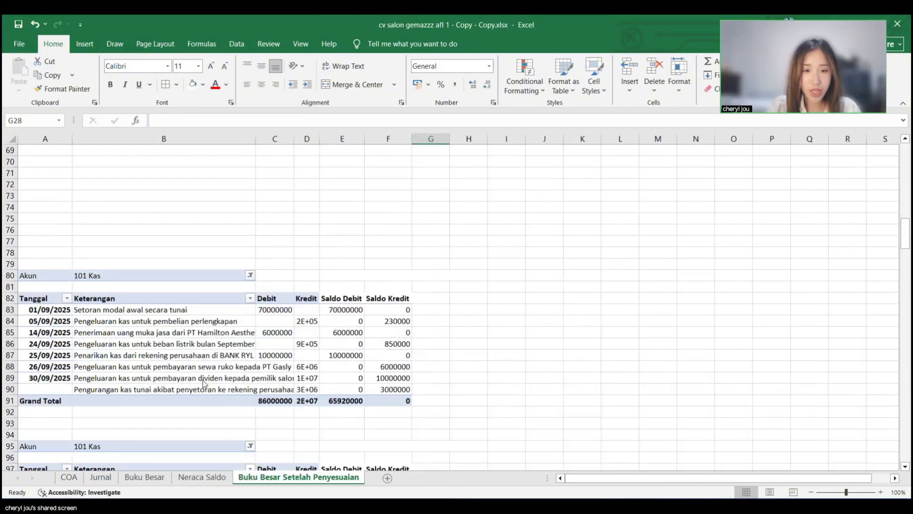
Step: Filter the PivotTable at row 80 to 106 Sewa dibayar dimuka and the one at row 95 to 107 Akumulasi penyusutan peralatan
{"action": "left_click", "coordinate": [250, 275]}
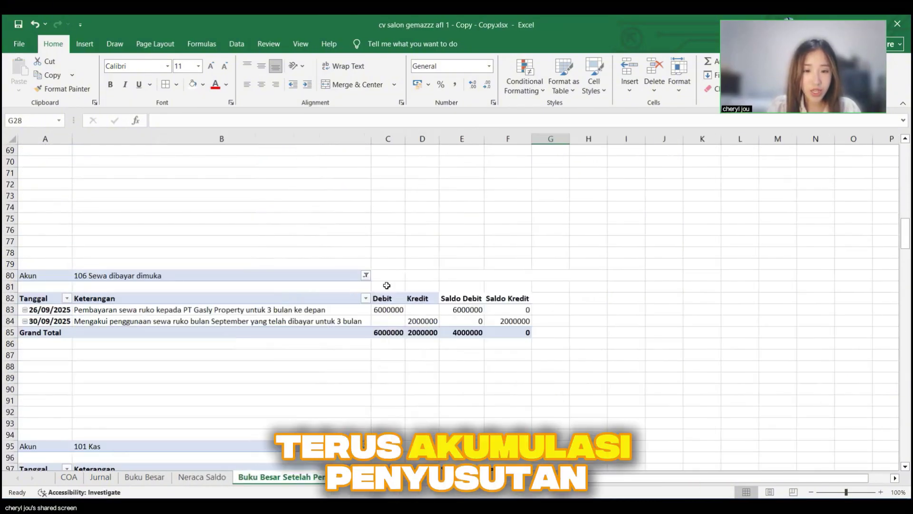
{"action": "scroll", "coordinate": [380, 286], "scroll_direction": "down", "scroll_amount": 4}
{"action": "left_click", "coordinate": [366, 298]}
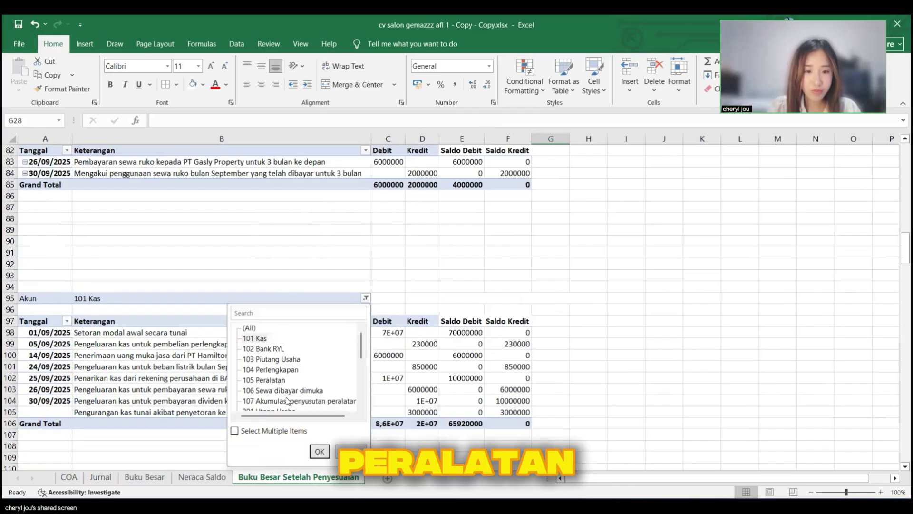
{"action": "left_click", "coordinate": [287, 401]}
{"action": "left_click", "coordinate": [319, 450]}
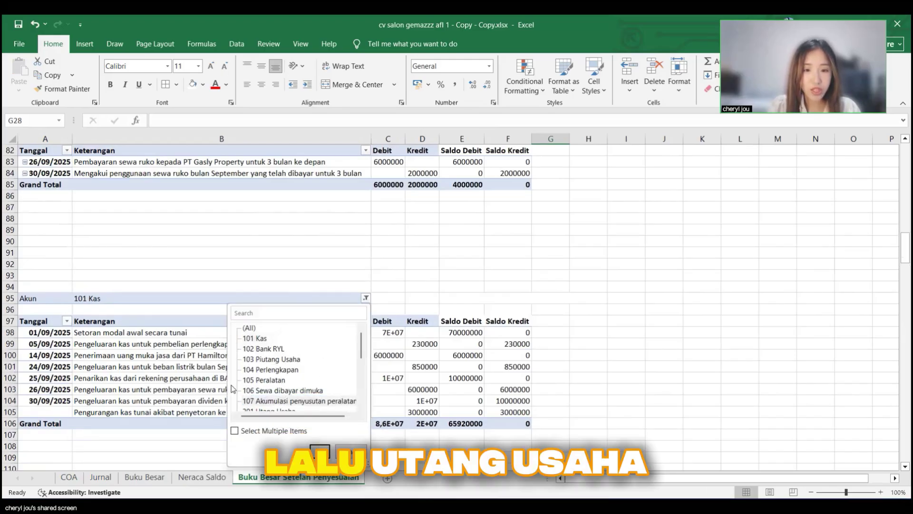
Step: Set the Akun filter of the PivotTable at row 111 to 201 Utang Usaha
{"action": "scroll", "coordinate": [250, 452], "scroll_direction": "down", "scroll_amount": 5}
{"action": "left_click", "coordinate": [298, 297]}
{"action": "scroll", "coordinate": [228, 370], "scroll_direction": "down", "scroll_amount": 3}
{"action": "left_click", "coordinate": [205, 379]}
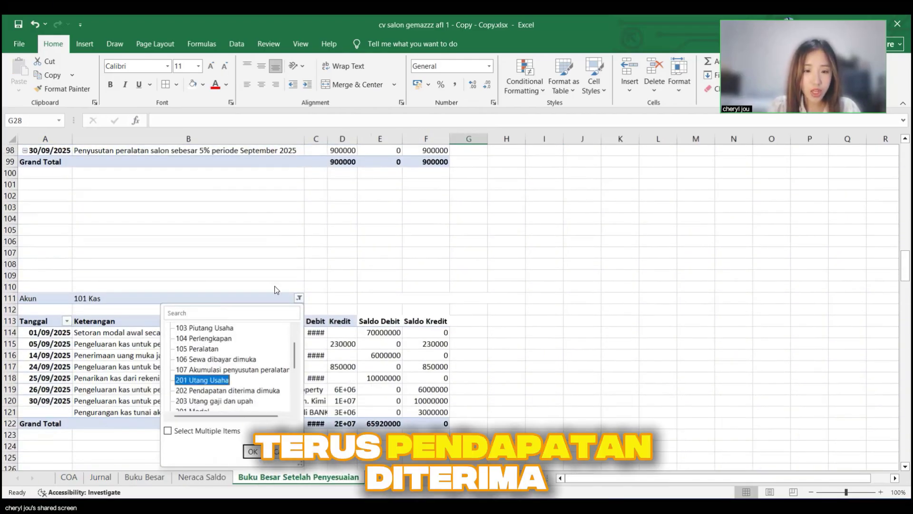
{"action": "left_click", "coordinate": [253, 451]}
Step: Set the Akun filter of the PivotTable at row 129 to 202 Pendapatan diterima dimuka
{"action": "scroll", "coordinate": [333, 342], "scroll_direction": "down", "scroll_amount": 4}
{"action": "left_click", "coordinate": [358, 377]}
{"action": "scroll", "coordinate": [330, 349], "scroll_direction": "down", "scroll_amount": 1}
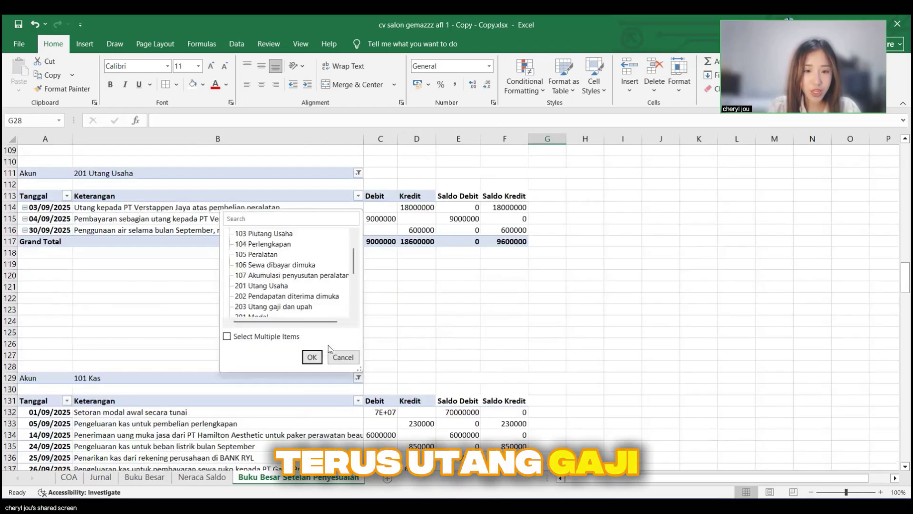
{"action": "left_click", "coordinate": [286, 296]}
{"action": "left_click", "coordinate": [310, 356]}
Step: Set the Akun filter of the PivotTable at row 144 to 203 Utang gaji dan upah
{"action": "scroll", "coordinate": [295, 259], "scroll_direction": "down", "scroll_amount": 6}
{"action": "left_click", "coordinate": [356, 332]}
{"action": "scroll", "coordinate": [309, 315], "scroll_direction": "down", "scroll_amount": 1}
{"action": "scroll", "coordinate": [285, 228], "scroll_direction": "down", "scroll_amount": 2}
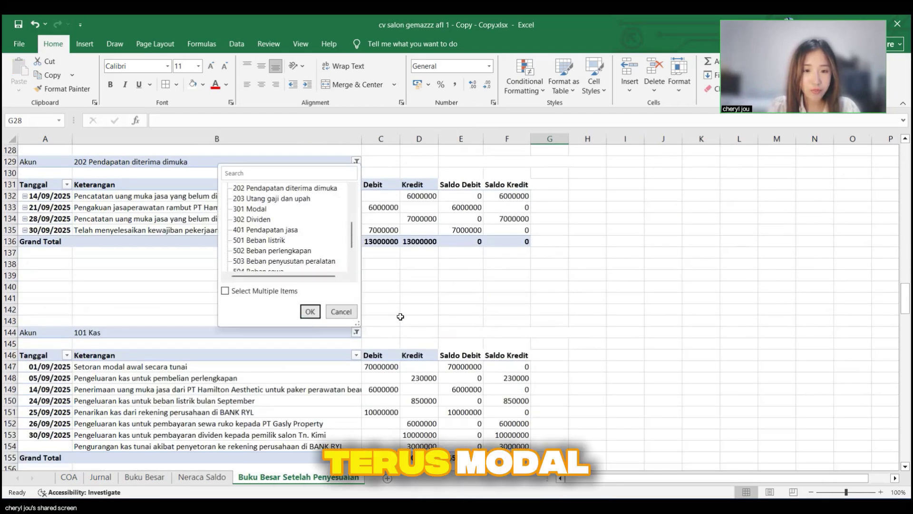
{"action": "left_click", "coordinate": [267, 198]}
{"action": "left_click", "coordinate": [309, 311]}
Step: Filter the PivotTable at row 158 to 301 Modal and the one at row 174 to 302 Dividen
{"action": "scroll", "coordinate": [341, 401], "scroll_direction": "down", "scroll_amount": 5}
{"action": "scroll", "coordinate": [356, 378], "scroll_direction": "down", "scroll_amount": 3}
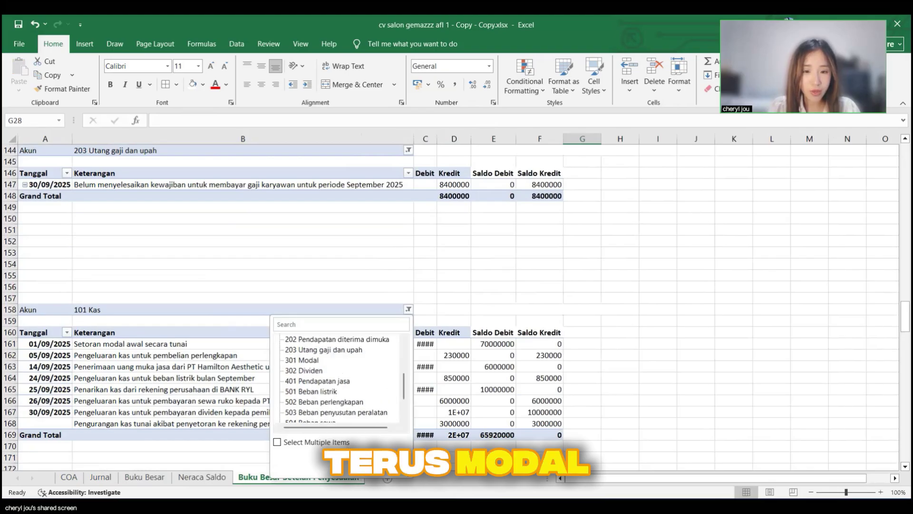
{"action": "double_click", "coordinate": [354, 362]}
{"action": "scroll", "coordinate": [171, 348], "scroll_direction": "down", "scroll_amount": 6}
{"action": "left_click", "coordinate": [203, 274]}
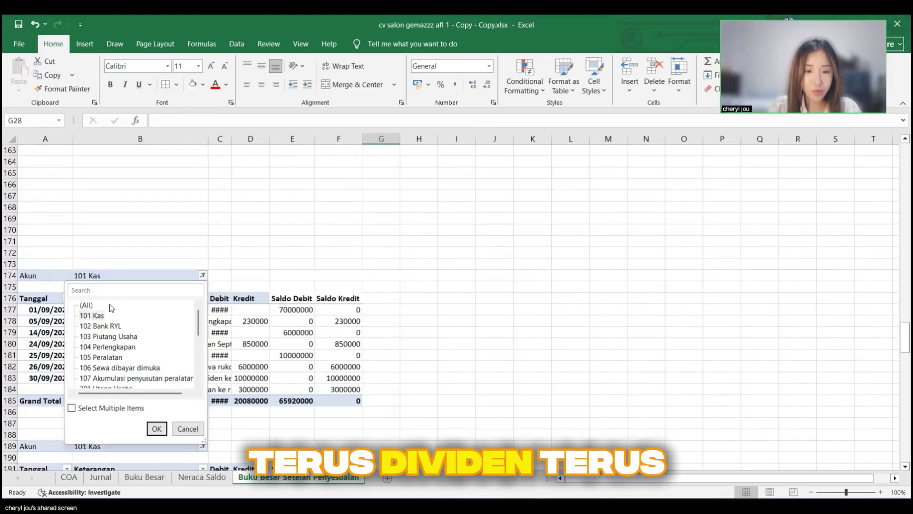
{"action": "scroll", "coordinate": [103, 314], "scroll_direction": "down", "scroll_amount": 3}
{"action": "key", "text": "Return"}
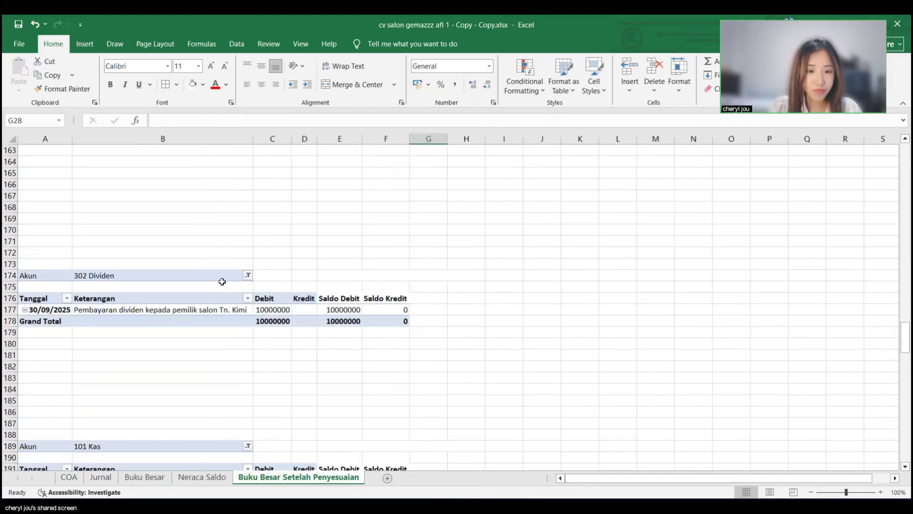
Step: Filter the PivotTable at row 189 to 401 Pendapatan jasa and the one at row 204 to 501 Beban listrik
{"action": "scroll", "coordinate": [222, 281], "scroll_direction": "down", "scroll_amount": 4}
{"action": "left_click", "coordinate": [247, 297]}
{"action": "scroll", "coordinate": [167, 373], "scroll_direction": "down", "scroll_amount": 3}
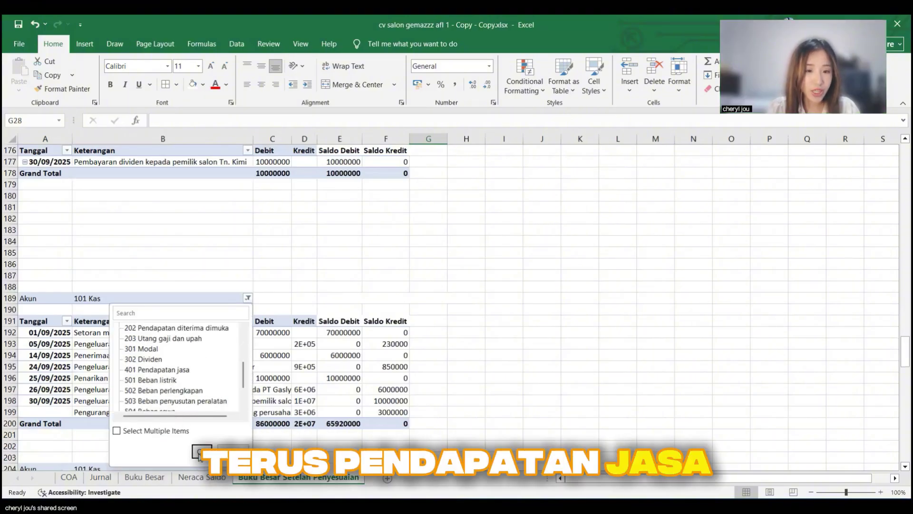
{"action": "double_click", "coordinate": [167, 370]}
{"action": "scroll", "coordinate": [286, 333], "scroll_direction": "down", "scroll_amount": 6}
{"action": "left_click", "coordinate": [389, 276]}
{"action": "scroll", "coordinate": [320, 328], "scroll_direction": "down", "scroll_amount": 5}
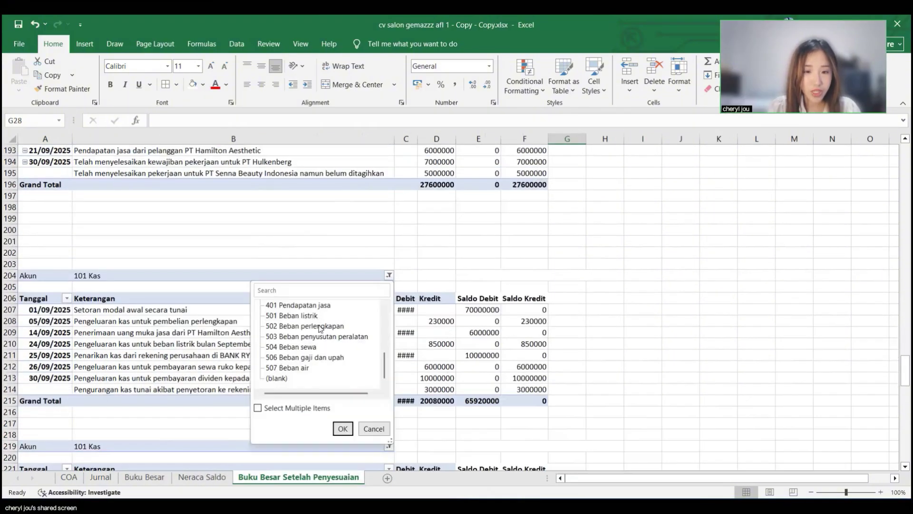
{"action": "key", "text": "Return"}
Step: Filter the PivotTable at row 219 to 502 Beban perlengkapan and the one at row 233 to 503 Beban penyusutan peralatan
{"action": "scroll", "coordinate": [300, 328], "scroll_direction": "down", "scroll_amount": 5}
{"action": "left_click", "coordinate": [242, 275]}
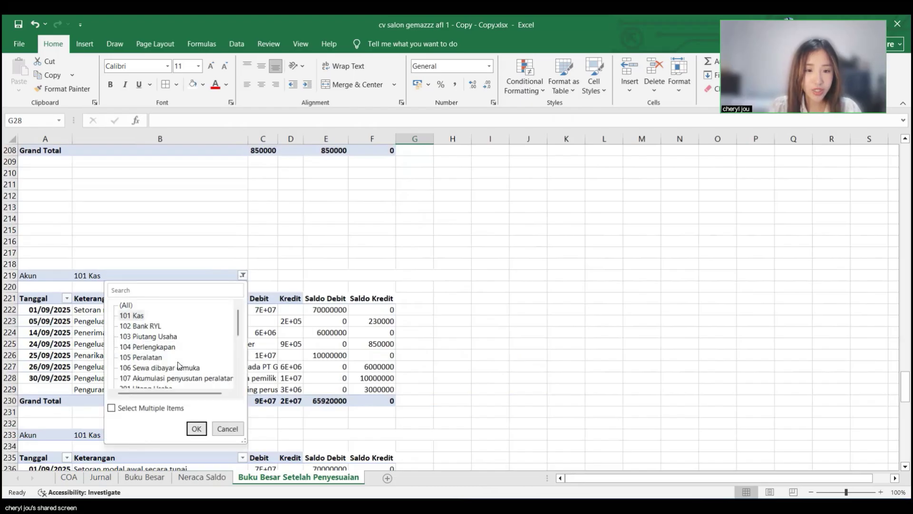
{"action": "scroll", "coordinate": [173, 334], "scroll_direction": "down", "scroll_amount": 1}
{"action": "left_click", "coordinate": [194, 428]}
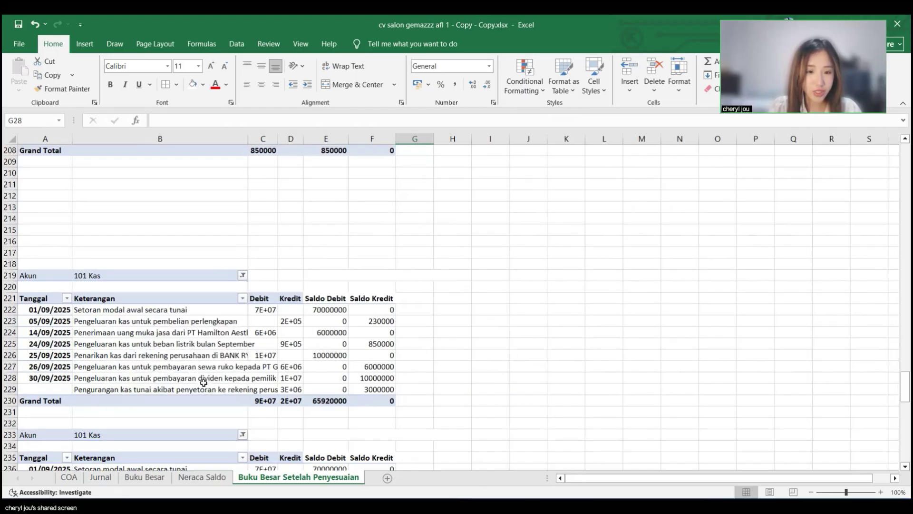
{"action": "scroll", "coordinate": [204, 379], "scroll_direction": "down", "scroll_amount": 4}
{"action": "left_click", "coordinate": [325, 309]}
{"action": "scroll", "coordinate": [257, 388], "scroll_direction": "down", "scroll_amount": 4}
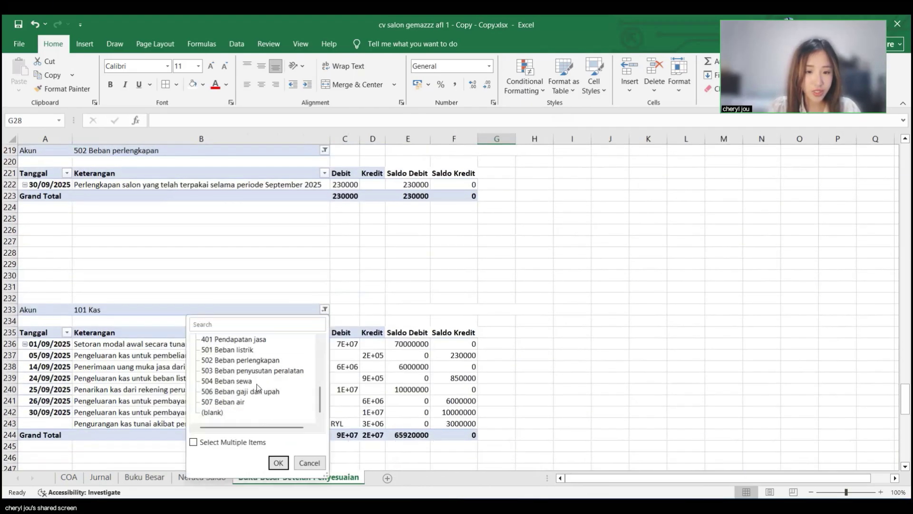
{"action": "left_click", "coordinate": [278, 462]}
Step: Filter the PivotTable at row 248 to 504 Beban sewa and the one at row 263 to 506 Beban gaji dan upah
{"action": "scroll", "coordinate": [283, 381], "scroll_direction": "down", "scroll_amount": 6}
{"action": "left_click", "coordinate": [299, 275]}
{"action": "scroll", "coordinate": [238, 352], "scroll_direction": "down", "scroll_amount": 4}
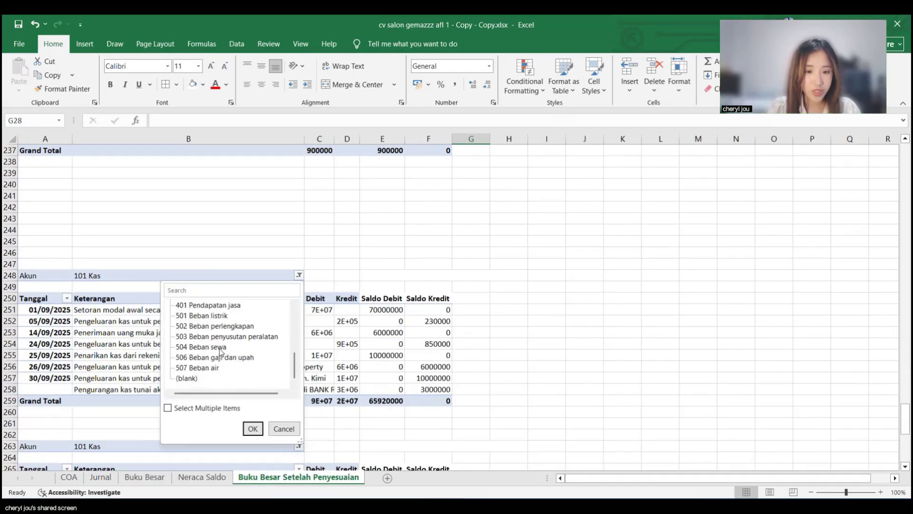
{"action": "left_click", "coordinate": [252, 428]}
{"action": "scroll", "coordinate": [275, 403], "scroll_direction": "down", "scroll_amount": 4}
{"action": "left_click", "coordinate": [365, 309]}
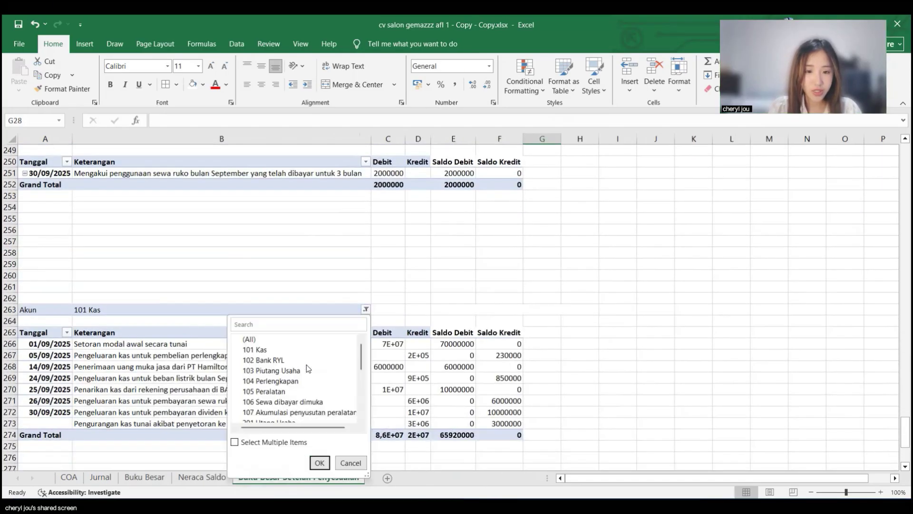
{"action": "scroll", "coordinate": [306, 364], "scroll_direction": "down", "scroll_amount": 4}
{"action": "left_click", "coordinate": [281, 391]}
{"action": "left_click", "coordinate": [319, 463]}
Step: Set the Akun filter of the last PivotTable, at row 278, to 507 Beban air
{"action": "scroll", "coordinate": [333, 380], "scroll_direction": "down", "scroll_amount": 7}
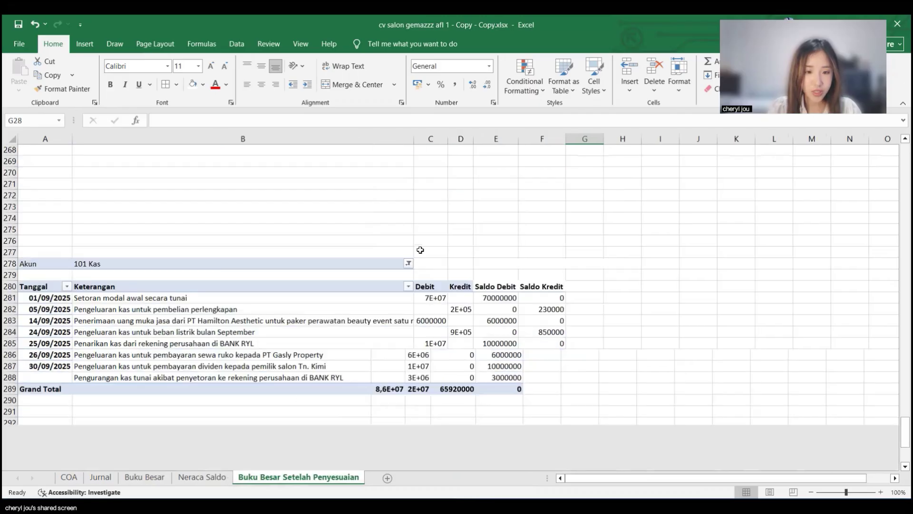
{"action": "left_click", "coordinate": [409, 252]}
{"action": "scroll", "coordinate": [341, 305], "scroll_direction": "down", "scroll_amount": 5}
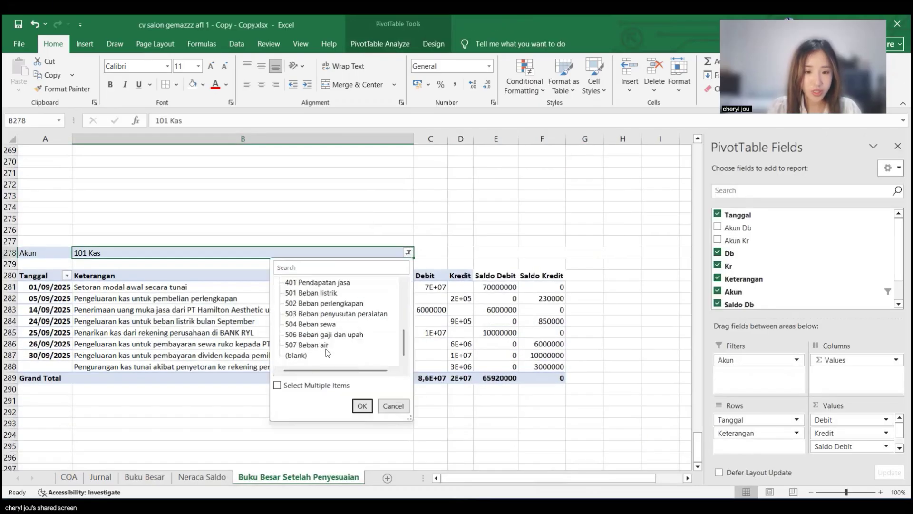
{"action": "left_click", "coordinate": [357, 401]}
{"action": "left_click", "coordinate": [358, 398]}
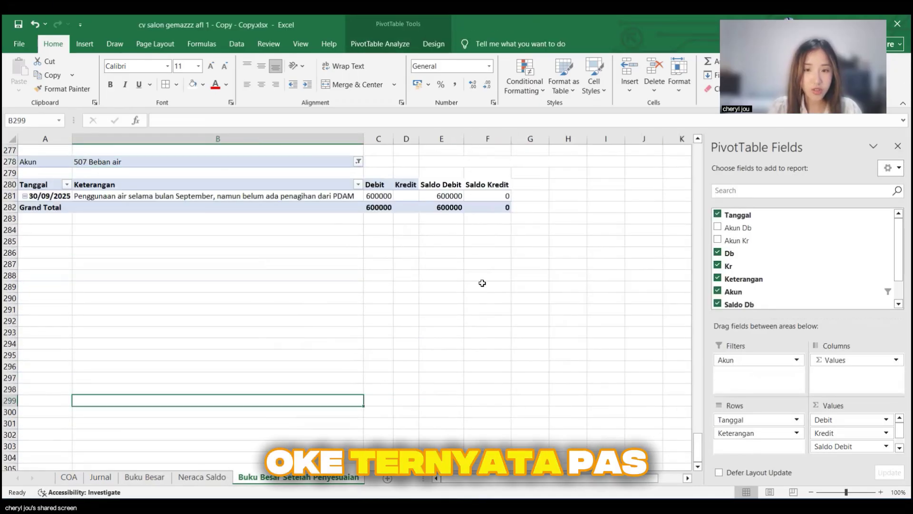
Step: Autofit all column widths on the sheet and apply the rupiah Accounting number format to every cell
{"action": "scroll", "coordinate": [481, 283], "scroll_direction": "up", "scroll_amount": 9}
{"action": "scroll", "coordinate": [482, 283], "scroll_direction": "up", "scroll_amount": 20}
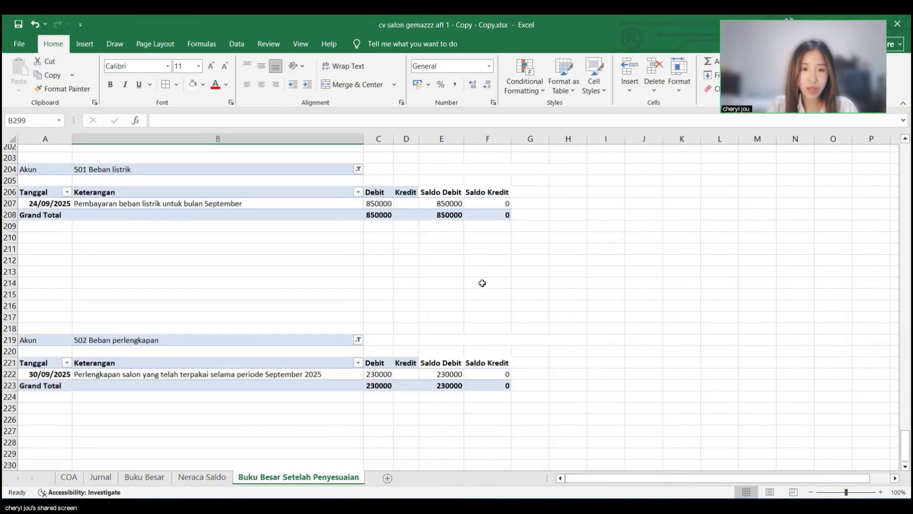
{"action": "scroll", "coordinate": [482, 283], "scroll_direction": "up", "scroll_amount": 17}
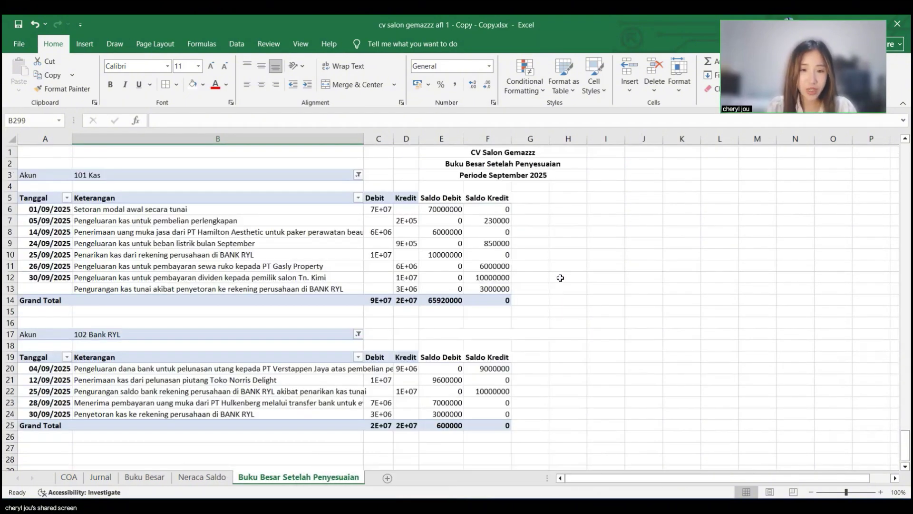
{"action": "left_click", "coordinate": [341, 225]}
{"action": "left_click", "coordinate": [518, 255]}
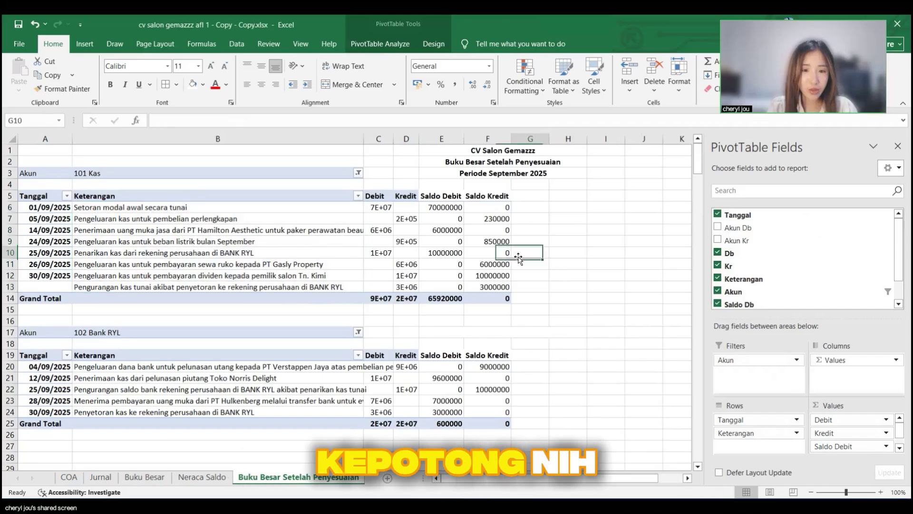
{"action": "key", "text": "ctrl+a"}
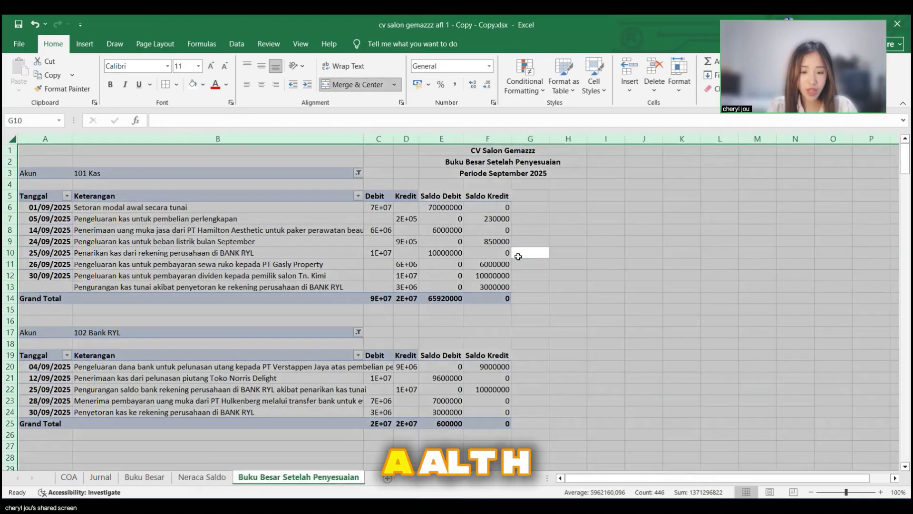
{"action": "key", "text": "alt+h"}
{"action": "key", "text": "o"}
{"action": "key", "text": "i"}
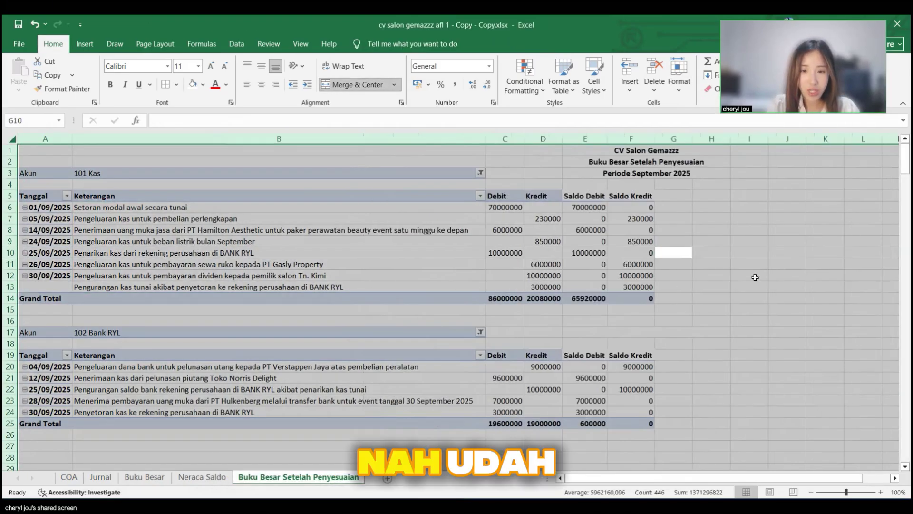
{"action": "left_click", "coordinate": [419, 84]}
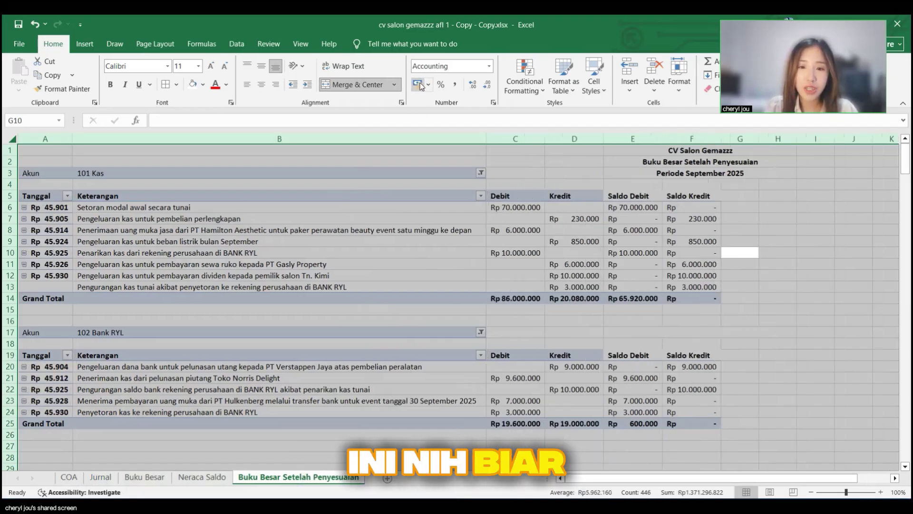
{"action": "left_click", "coordinate": [789, 289]}
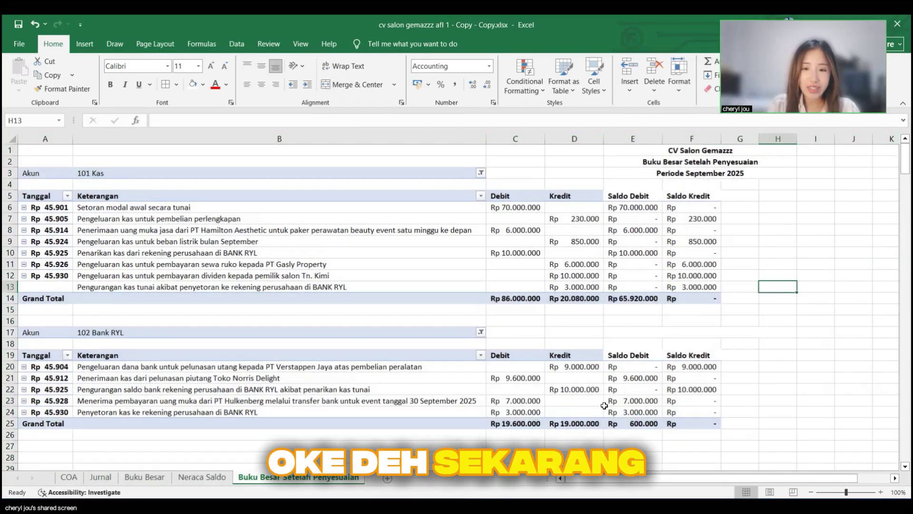
Step: Review the account tables down the Buku Besar Setelah Penyesuaian sheet, checking the debit, credit and balance columns
{"action": "scroll", "coordinate": [618, 404], "scroll_direction": "down", "scroll_amount": 10}
{"action": "scroll", "coordinate": [657, 398], "scroll_direction": "down", "scroll_amount": 15}
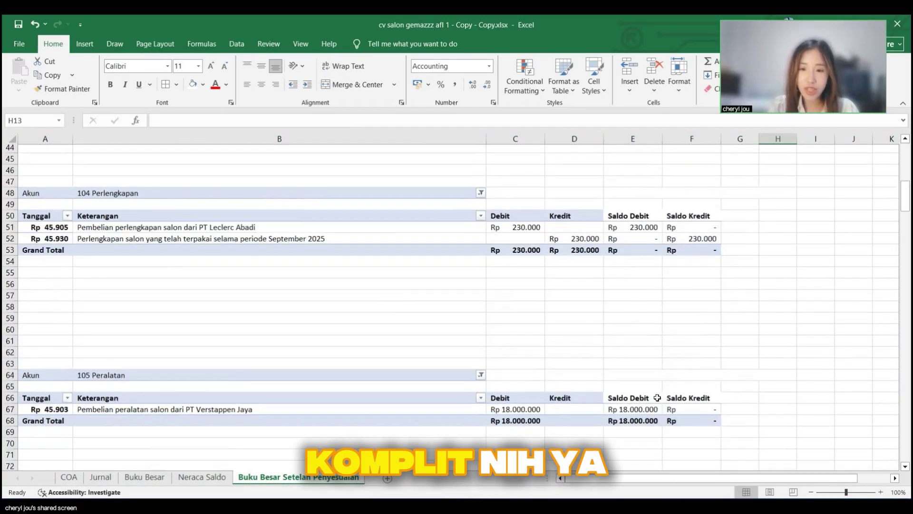
{"action": "scroll", "coordinate": [657, 397], "scroll_direction": "up", "scroll_amount": 20}
{"action": "scroll", "coordinate": [657, 397], "scroll_direction": "down", "scroll_amount": 20}
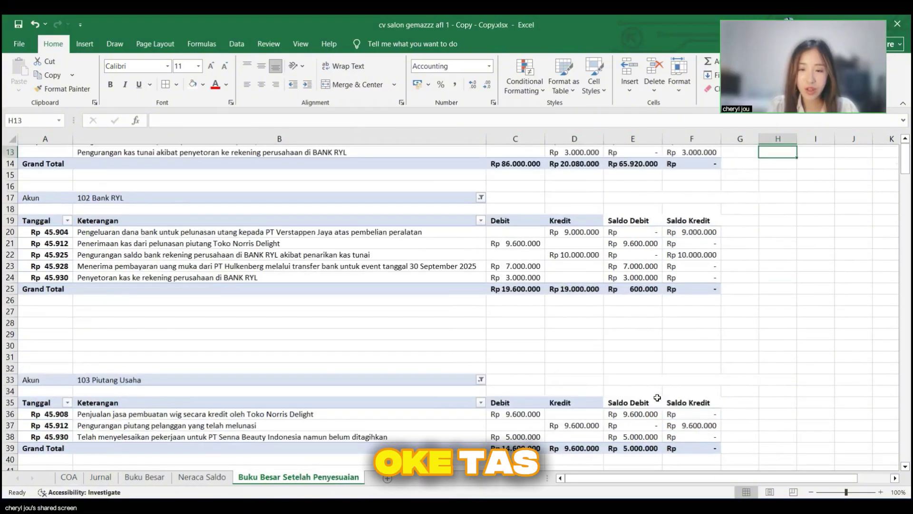
{"action": "scroll", "coordinate": [657, 397], "scroll_direction": "down", "scroll_amount": 13}
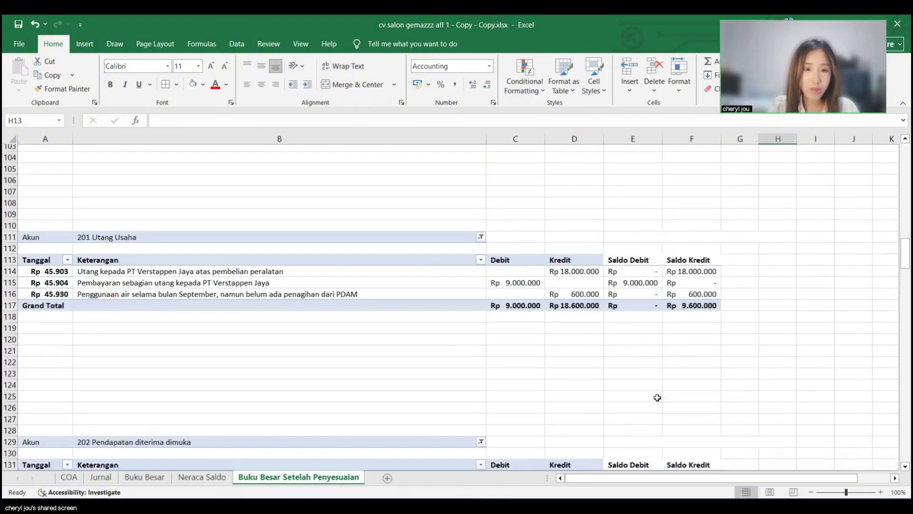
{"action": "scroll", "coordinate": [657, 397], "scroll_direction": "down", "scroll_amount": 20}
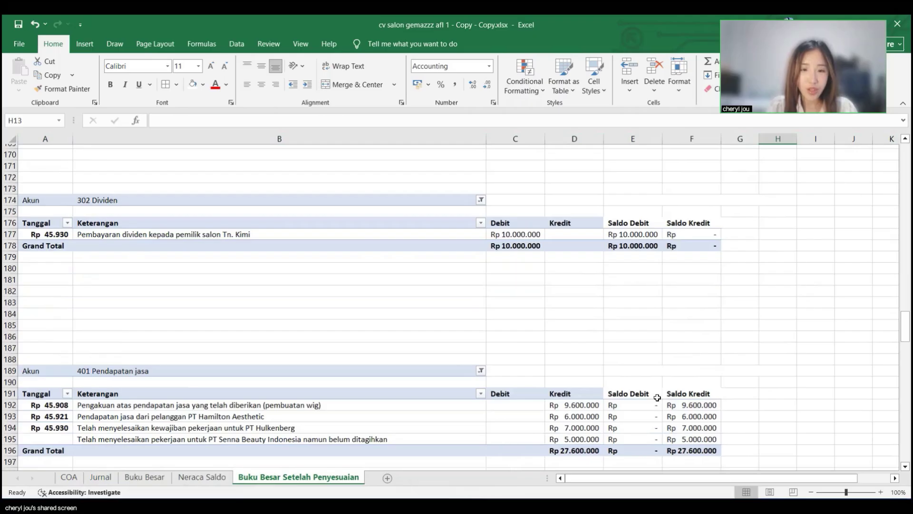
{"action": "scroll", "coordinate": [657, 398], "scroll_direction": "up", "scroll_amount": 20}
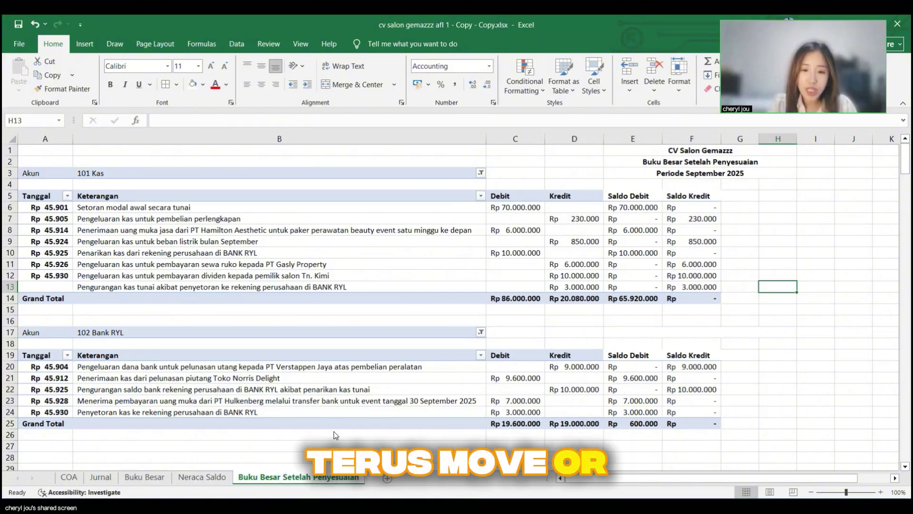
Step: Duplicate the Buku Besar Setelah Penyesuaian sheet and change the copy's second title line to "Neraca Saldo Setelah Penyesuaian"
{"action": "right_click", "coordinate": [338, 477]}
{"action": "left_click", "coordinate": [380, 386]}
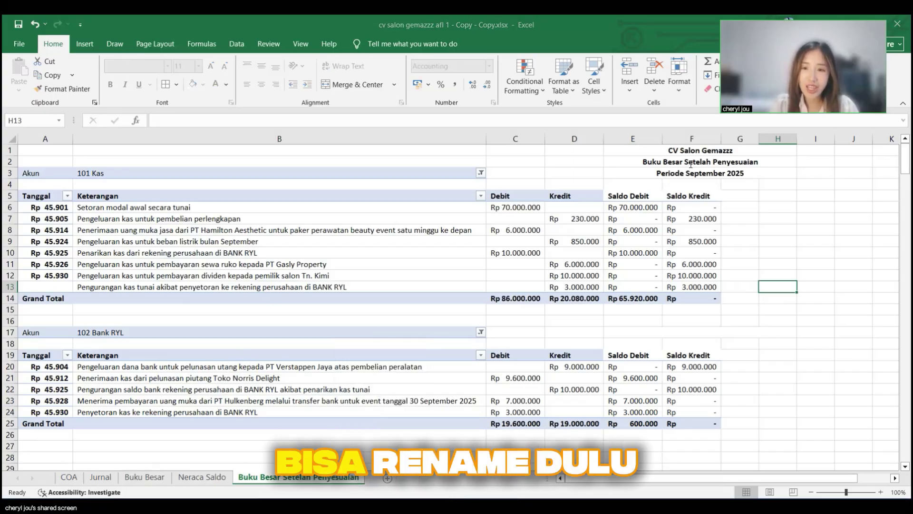
{"action": "left_click", "coordinate": [603, 162]}
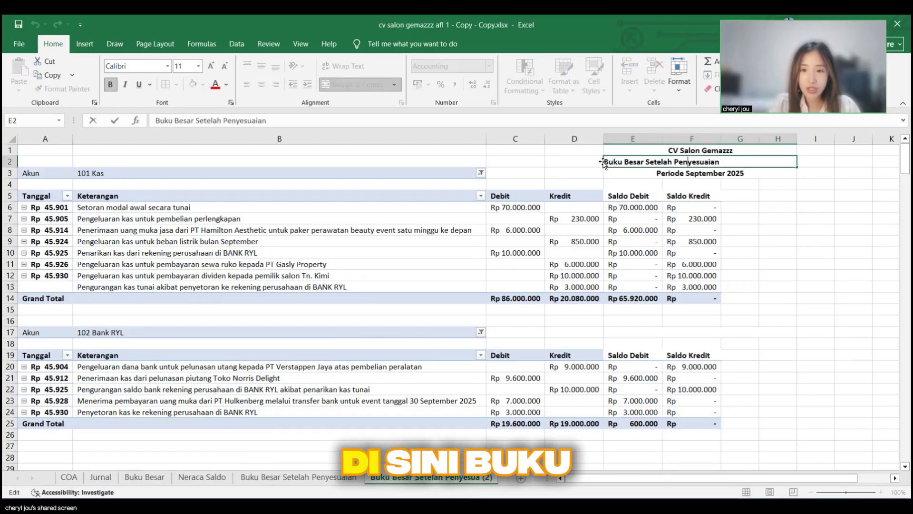
{"action": "key", "text": "Home"}
{"action": "key", "text": "ctrl+shift+Right"}
{"action": "key", "text": "ctrl+shift+Right"}
{"action": "type", "text": "Neraca "}
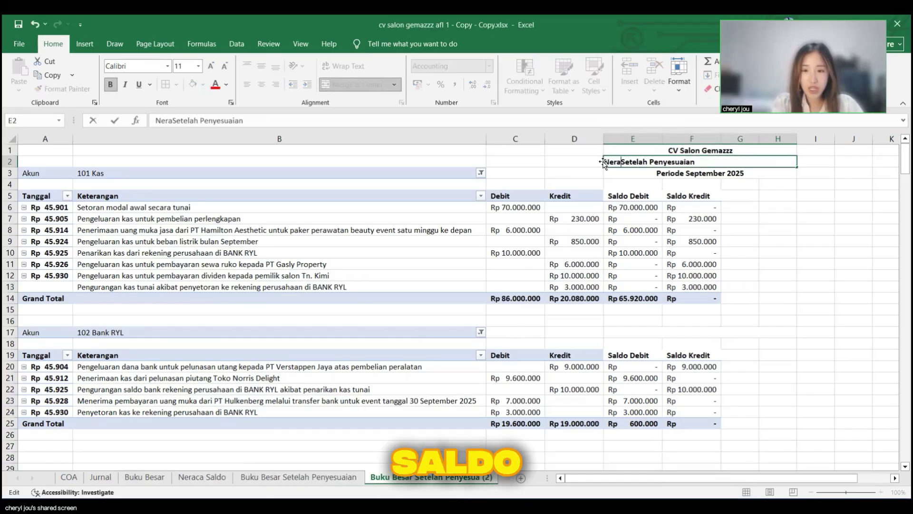
{"action": "type", "text": "Saldo"}
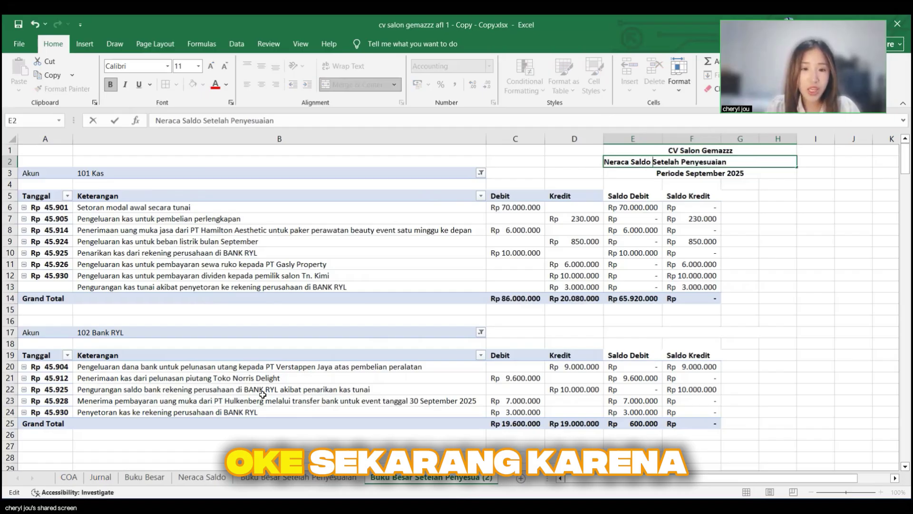
{"action": "key", "text": "Return"}
Step: Clear everything in A16:H284 of the copied sheet, keeping only the 101 Kas PivotTable
{"action": "scroll", "coordinate": [592, 489], "scroll_direction": "down", "scroll_amount": 3}
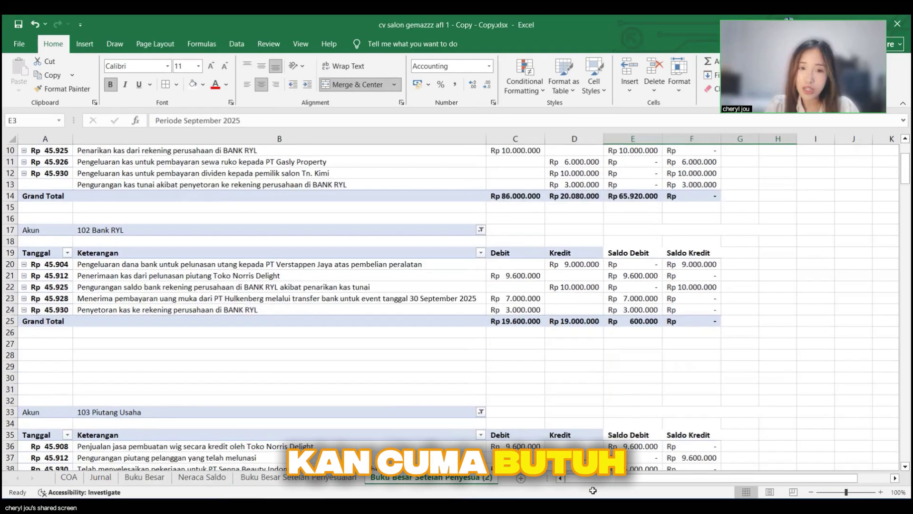
{"action": "left_click_drag", "start_coordinate": [45, 218], "coordinate": [715, 94]}
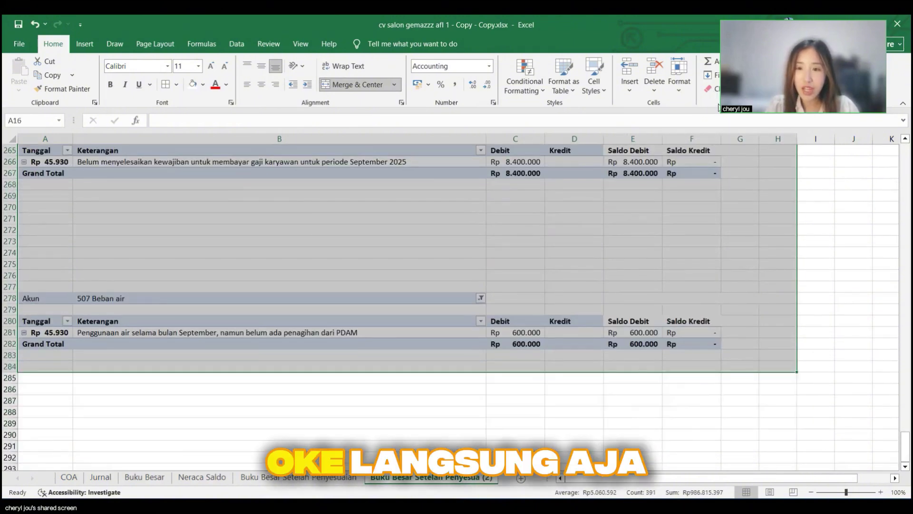
{"action": "left_click", "coordinate": [708, 89]}
{"action": "left_click", "coordinate": [717, 102]}
{"action": "scroll", "coordinate": [815, 247], "scroll_direction": "up", "scroll_amount": 20}
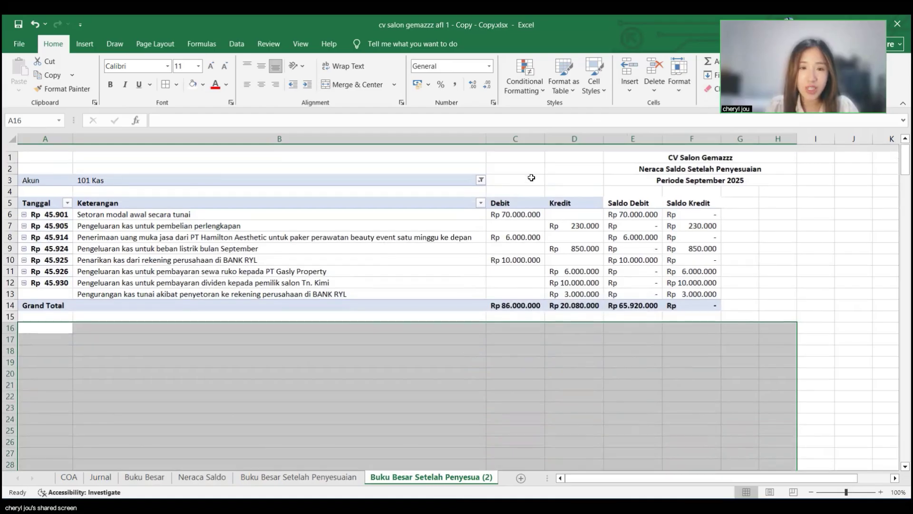
Step: Reduce the 101 Kas PivotTable to Akun as rows with only Saldo Debit and Saldo Kredit as values, leaving no report filter
{"action": "scroll", "coordinate": [451, 180], "scroll_direction": "down", "scroll_amount": 1}
{"action": "left_click", "coordinate": [452, 176]}
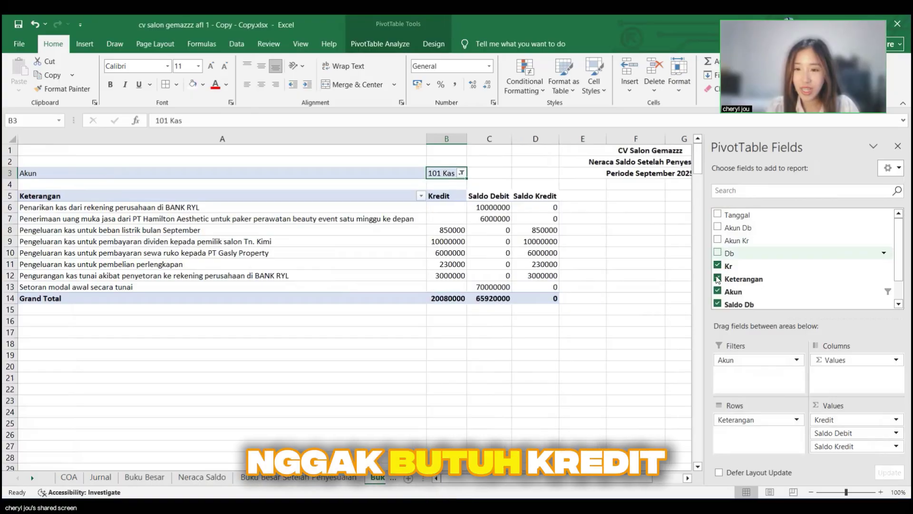
{"action": "left_click", "coordinate": [718, 278]}
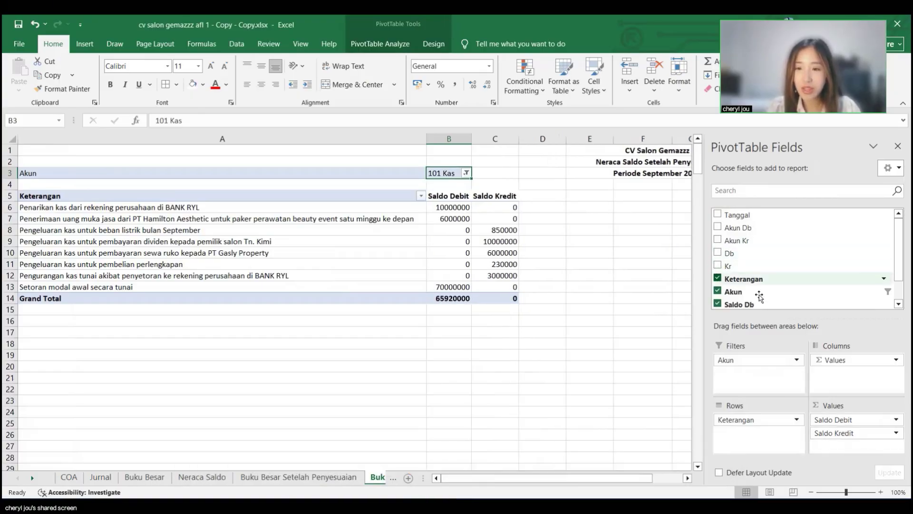
{"action": "left_click_drag", "start_coordinate": [816, 412], "coordinate": [778, 438]}
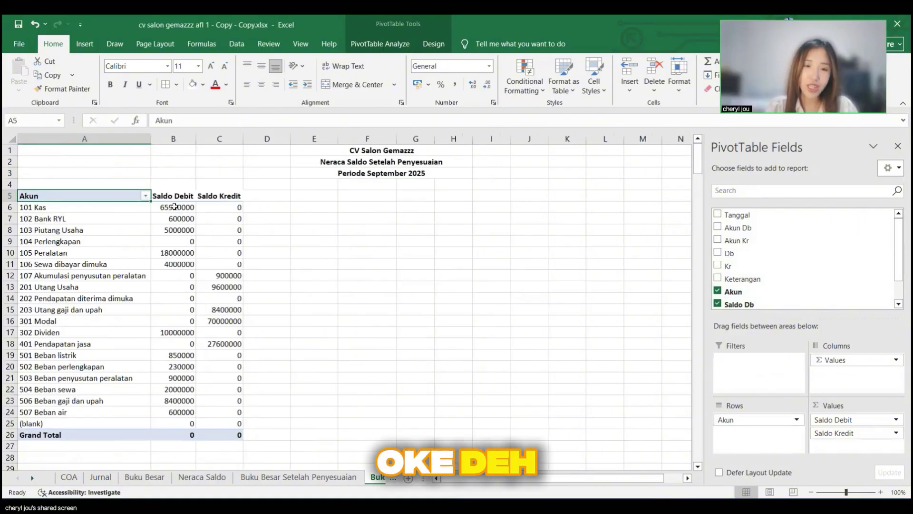
Step: Fill the Saldo Debit and Saldo Kredit header cells, B5:C5, with the light blue theme colour
{"action": "left_click_drag", "start_coordinate": [173, 195], "coordinate": [220, 196]}
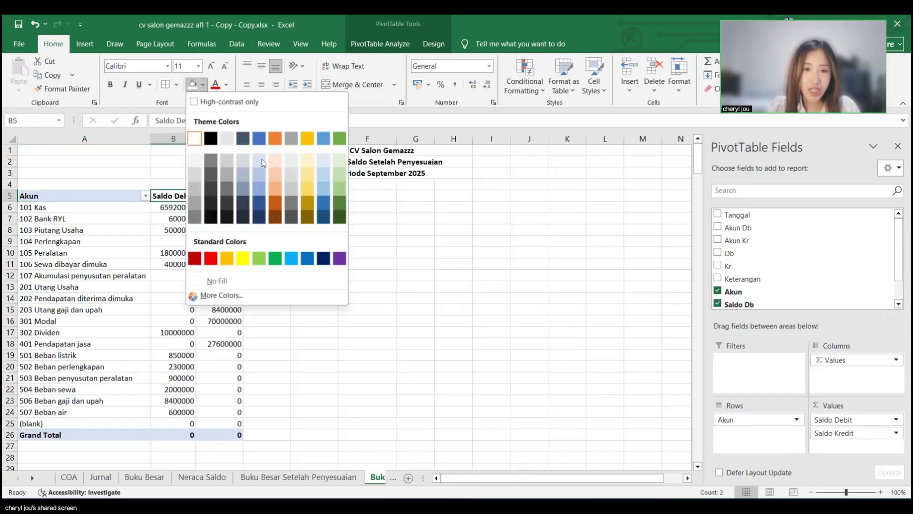
{"action": "left_click", "coordinate": [158, 234]}
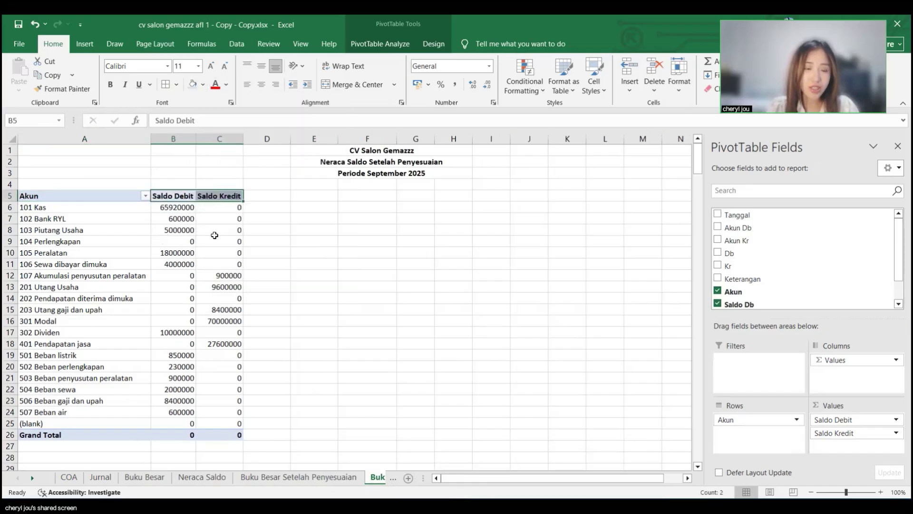
{"action": "left_click", "coordinate": [266, 232]}
{"action": "key", "text": "Left"}
{"action": "key", "text": "Left"}
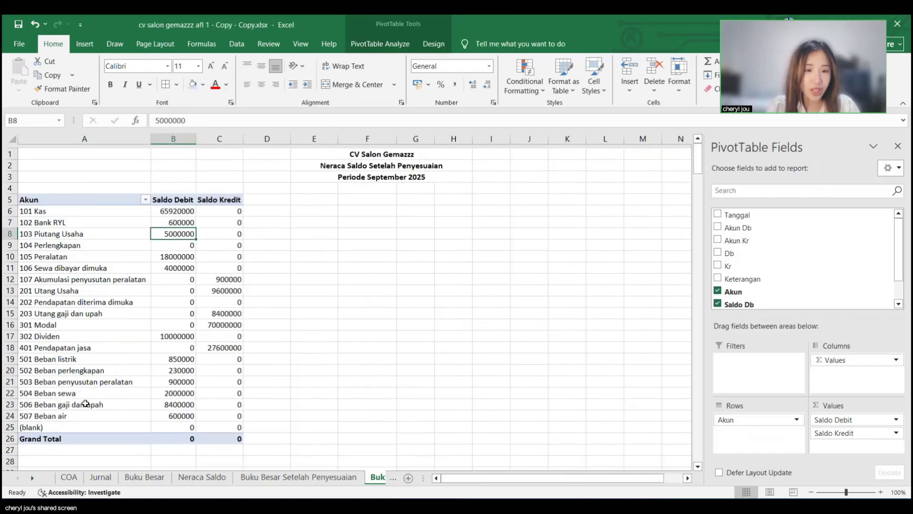
Step: Exclude the (blank) item from the PivotTable's Akun row filter
{"action": "left_click", "coordinate": [85, 424]}
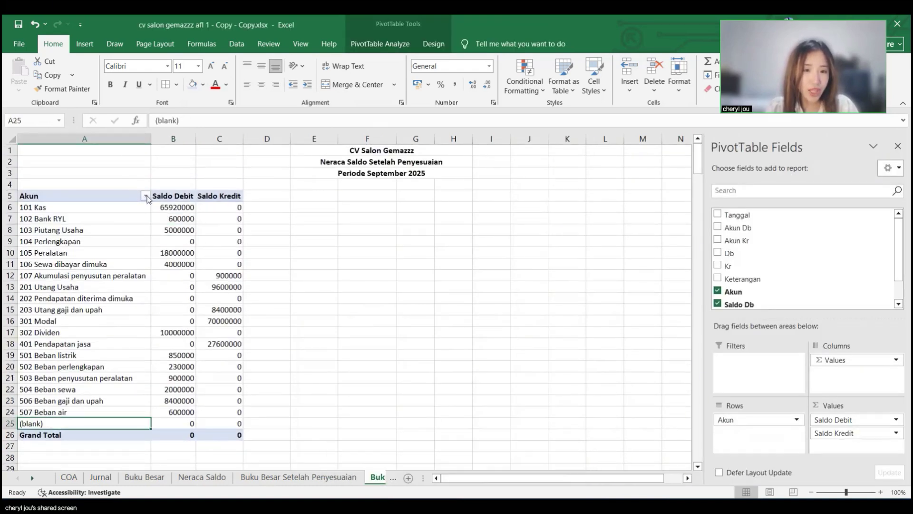
{"action": "left_click", "coordinate": [146, 195]}
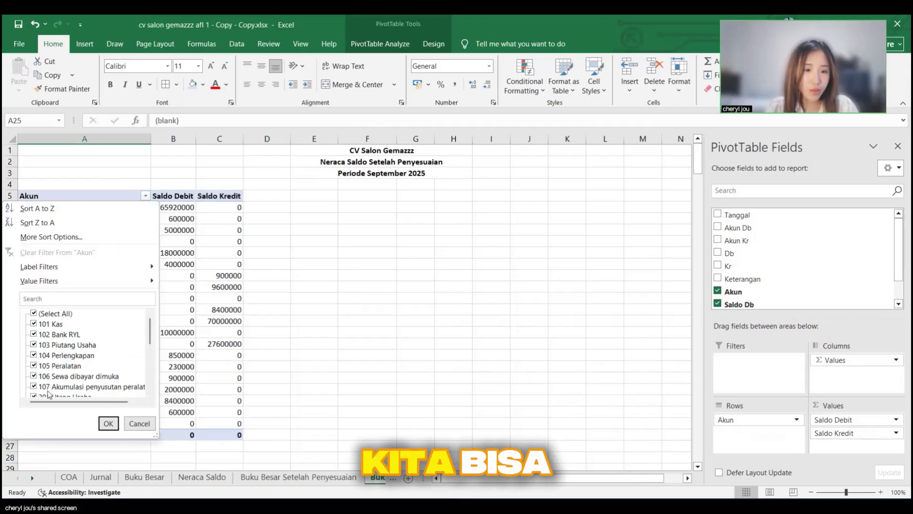
{"action": "scroll", "coordinate": [79, 351], "scroll_direction": "down", "scroll_amount": 5}
{"action": "left_click", "coordinate": [145, 196]}
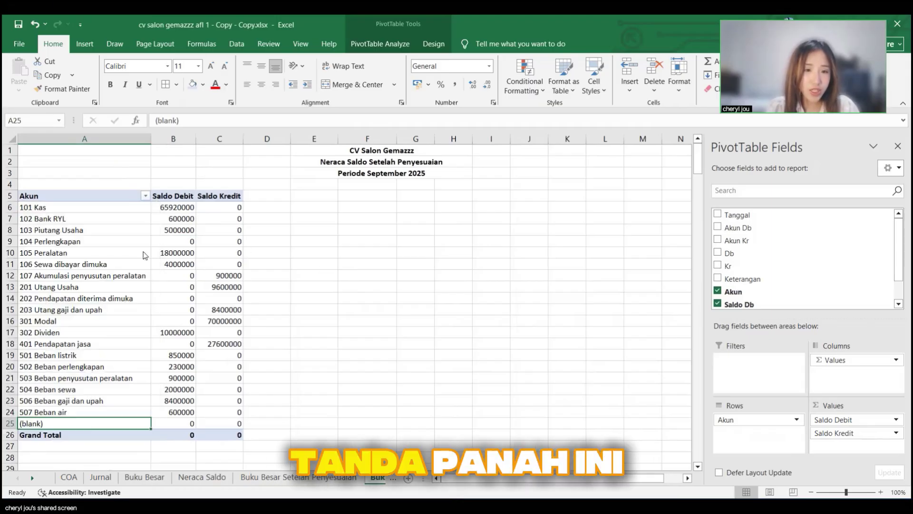
{"action": "key", "text": "alt+Down"}
{"action": "scroll", "coordinate": [110, 349], "scroll_direction": "down", "scroll_amount": 5}
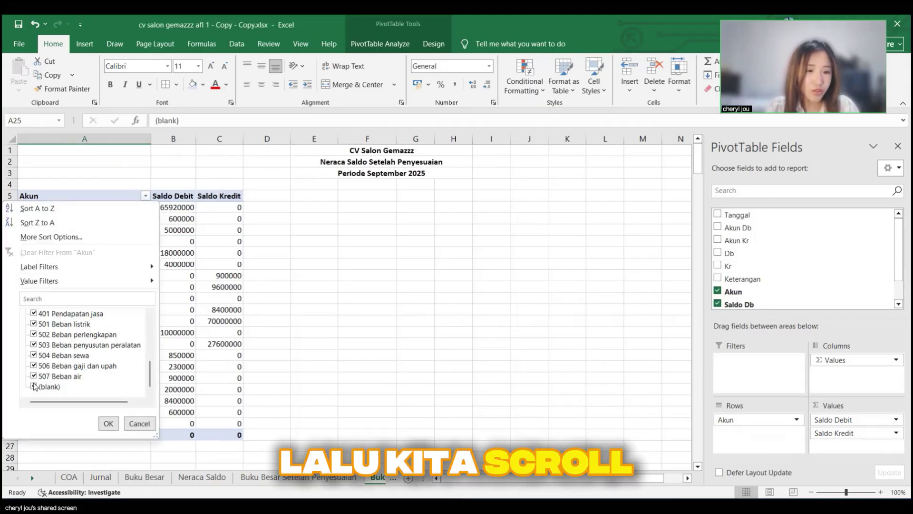
{"action": "left_click", "coordinate": [33, 386]}
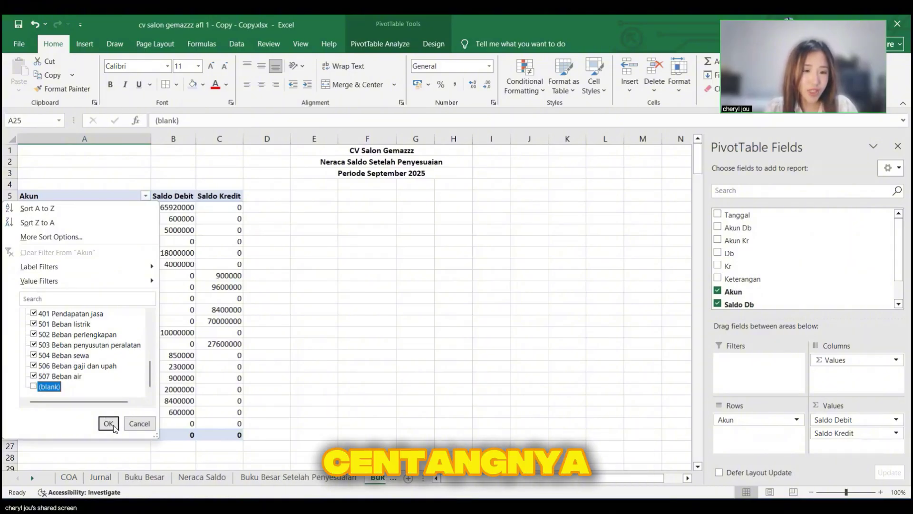
{"action": "left_click", "coordinate": [109, 423]}
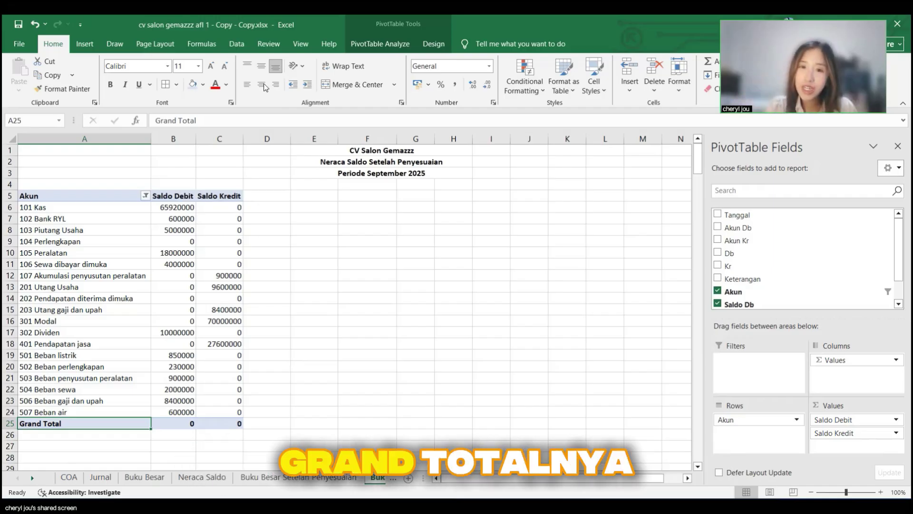
Step: Turn off the PivotTable's grand totals for rows and columns
{"action": "left_click", "coordinate": [434, 45]}
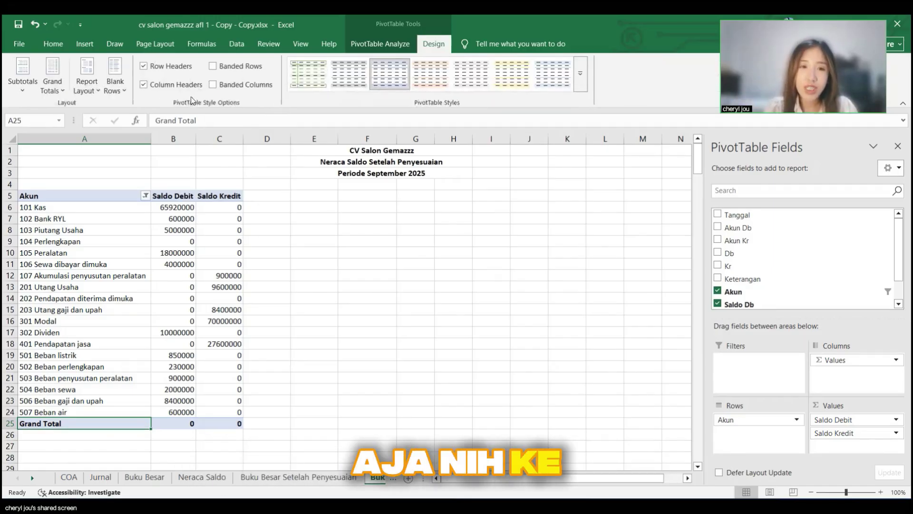
{"action": "left_click", "coordinate": [52, 78]}
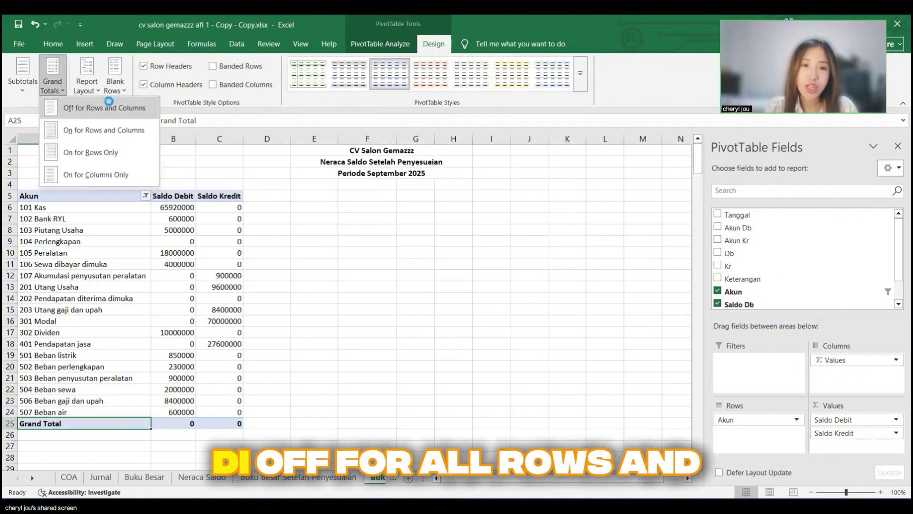
{"action": "left_click", "coordinate": [108, 102]}
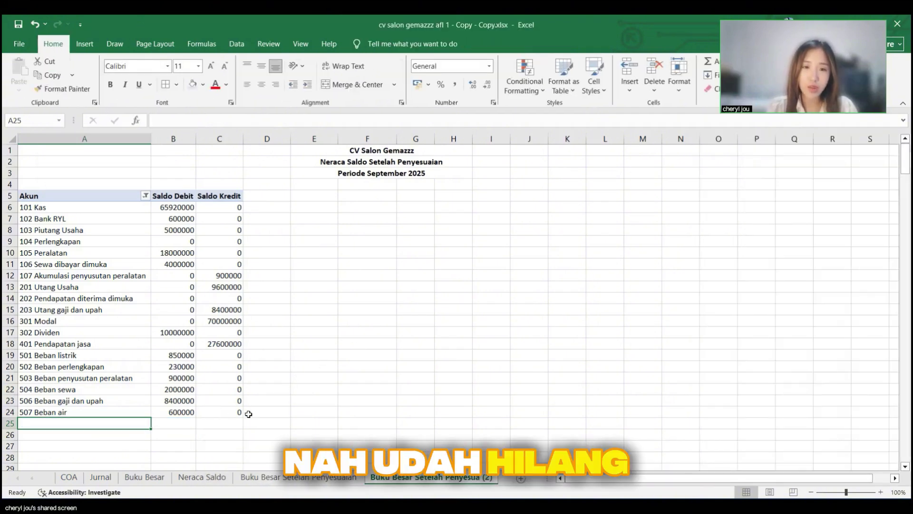
Step: Apply the rupiah accounting number format to the balances in B6:C24
{"action": "left_click_drag", "start_coordinate": [181, 209], "coordinate": [235, 408]}
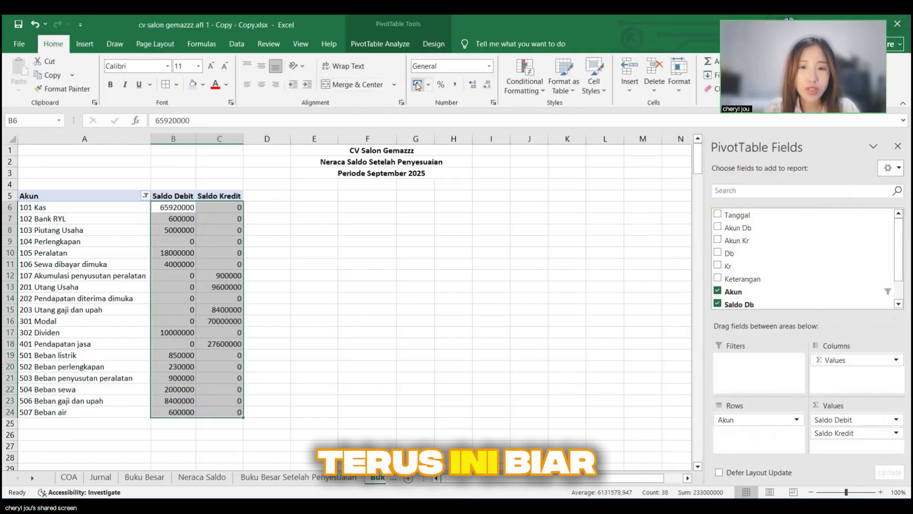
{"action": "left_click", "coordinate": [417, 84]}
{"action": "left_click", "coordinate": [337, 330]}
{"action": "left_click", "coordinate": [189, 422]}
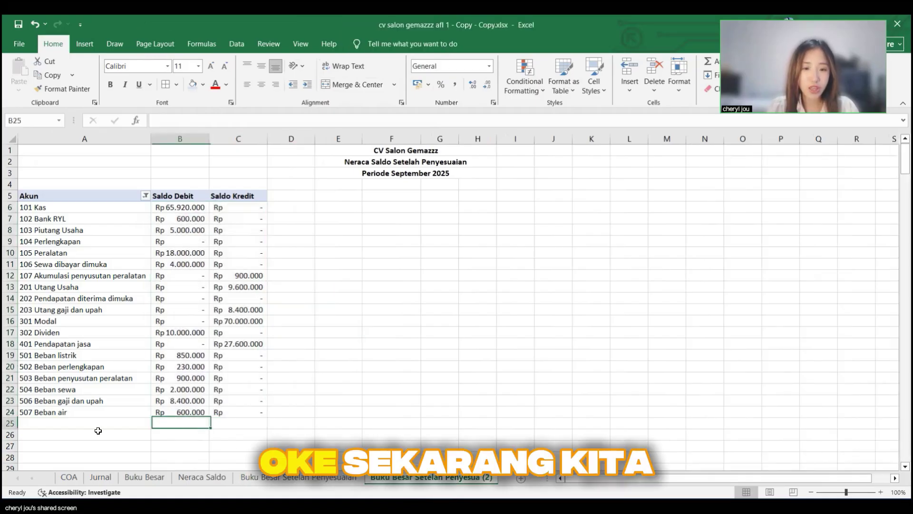
Step: Label A25 "Total" and sum the Saldo Debit balances B6:B24 in B25 with a SUM formula
{"action": "left_click", "coordinate": [95, 425]}
{"action": "type", "text": "Total"}
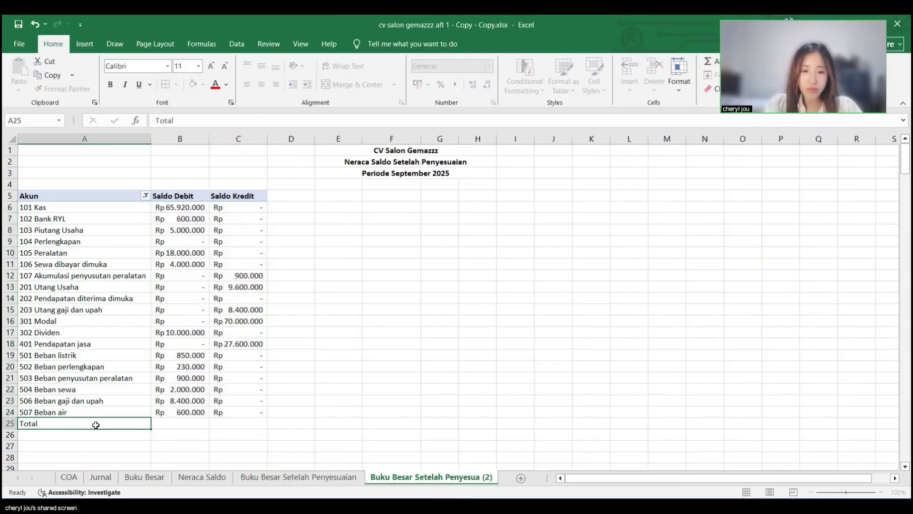
{"action": "key", "text": "Tab"}
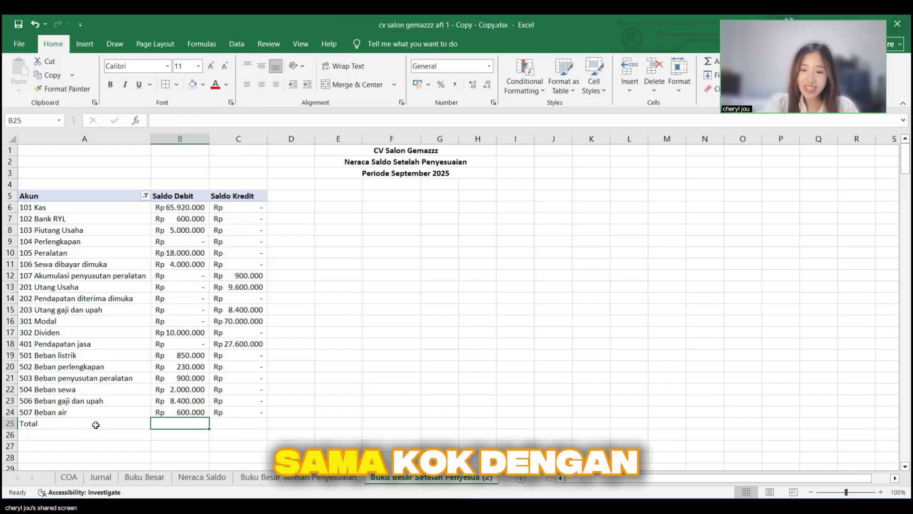
{"action": "type", "text": "=sum"}
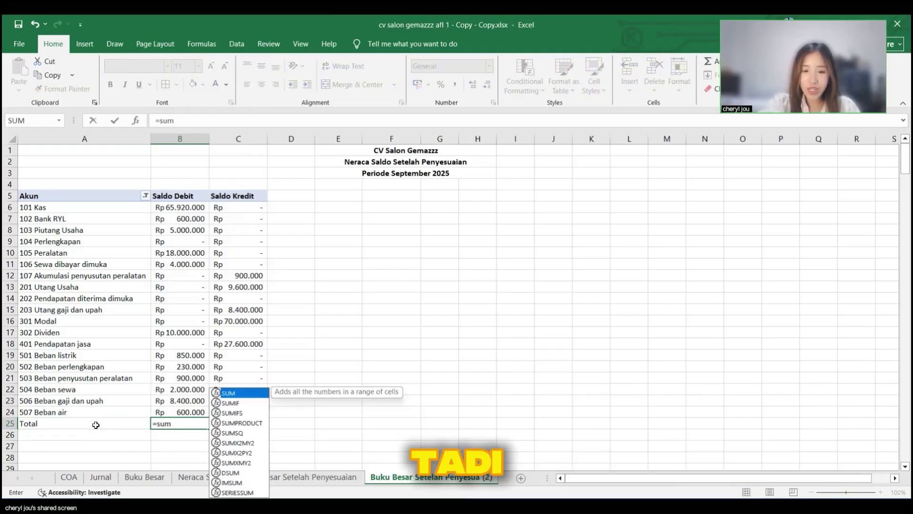
{"action": "type", "text": "("}
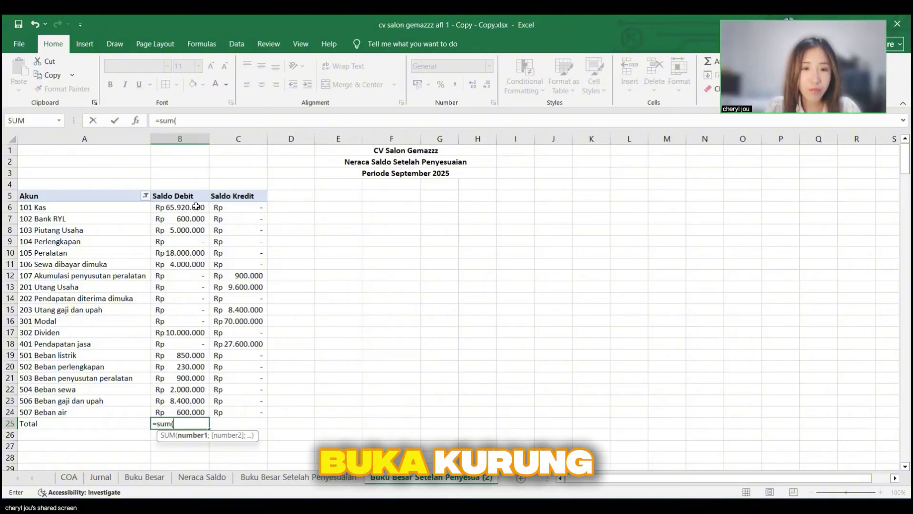
{"action": "left_click_drag", "start_coordinate": [197, 206], "coordinate": [201, 413]}
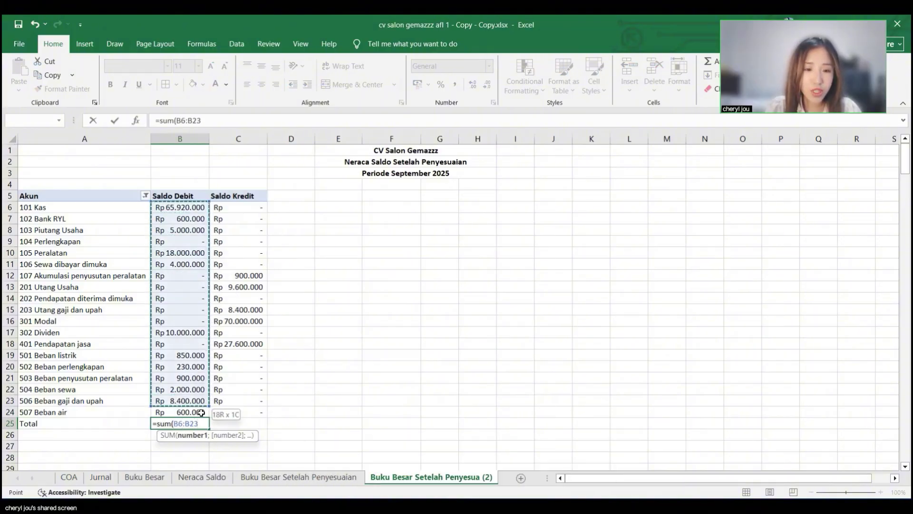
{"action": "type", "text": ")"}
{"action": "key", "text": "Return"}
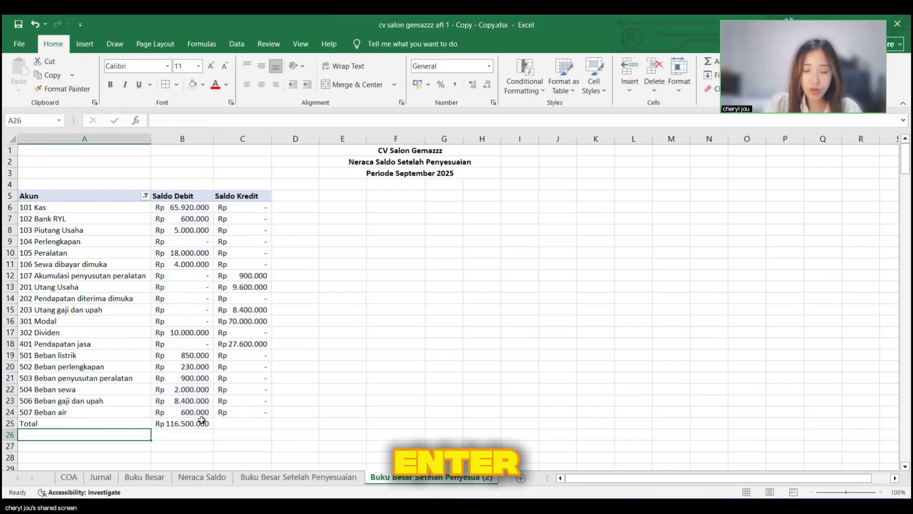
Step: Copy the Saldo Debit total formula from B25 into C25 and autofit the width of all columns
{"action": "left_click", "coordinate": [201, 424]}
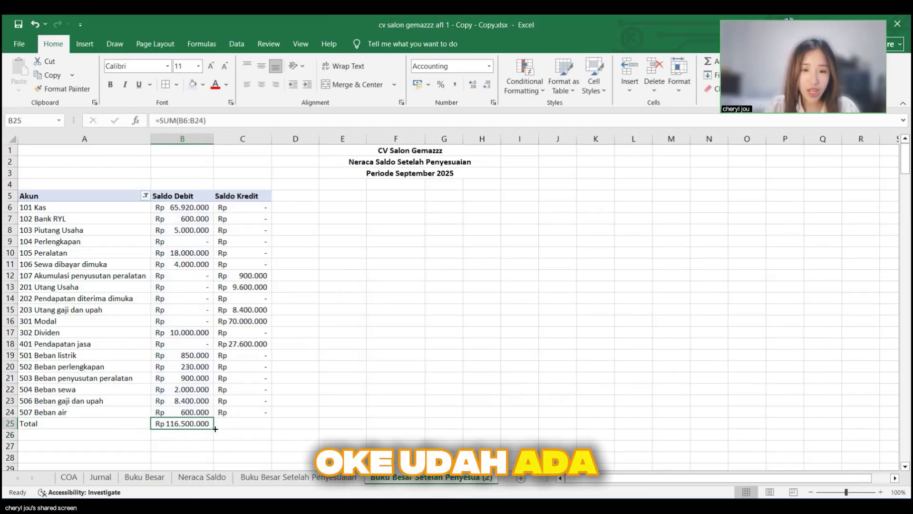
{"action": "left_click_drag", "start_coordinate": [215, 429], "coordinate": [272, 428]}
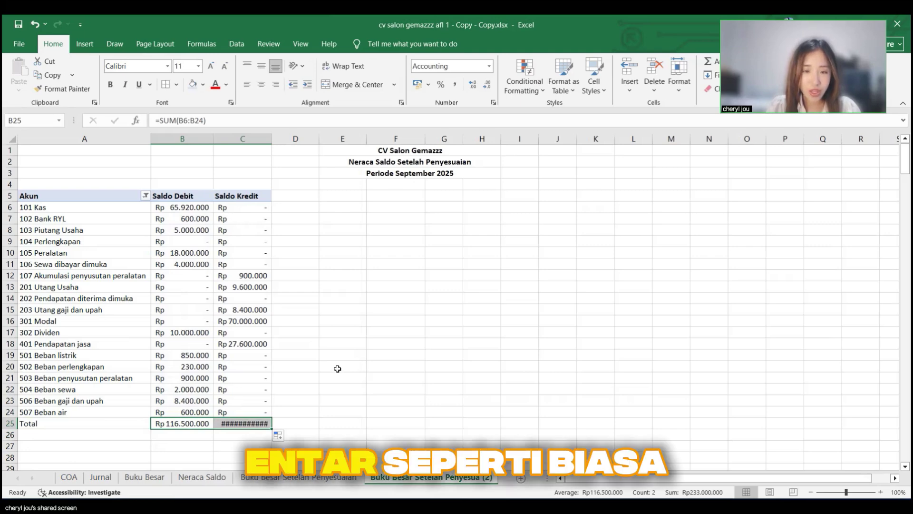
{"action": "left_click", "coordinate": [337, 369]}
{"action": "key", "text": "ctrl+a"}
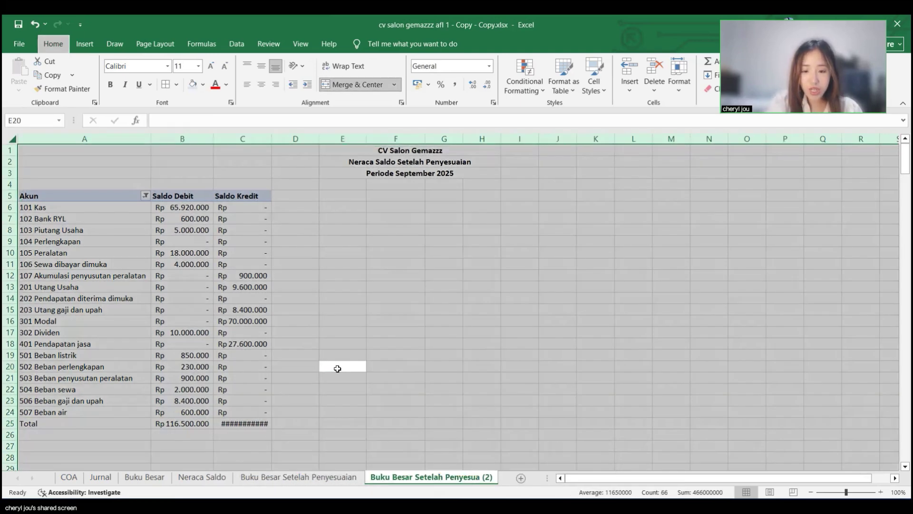
{"action": "key", "text": "alt+h"}
{"action": "key", "text": "o"}
{"action": "key", "text": "i"}
{"action": "left_click", "coordinate": [346, 388]}
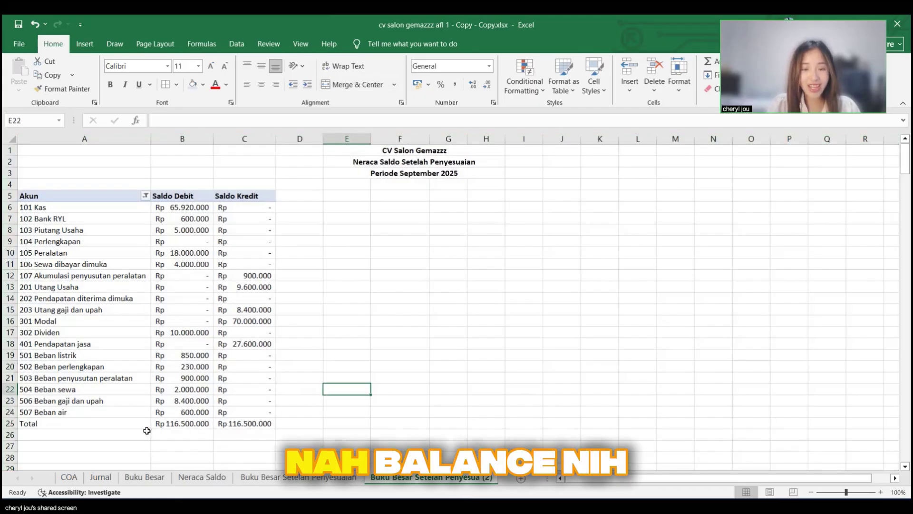
Step: Fill the Total row A25:C25 with a light gold theme color
{"action": "left_click_drag", "start_coordinate": [119, 423], "coordinate": [245, 423]}
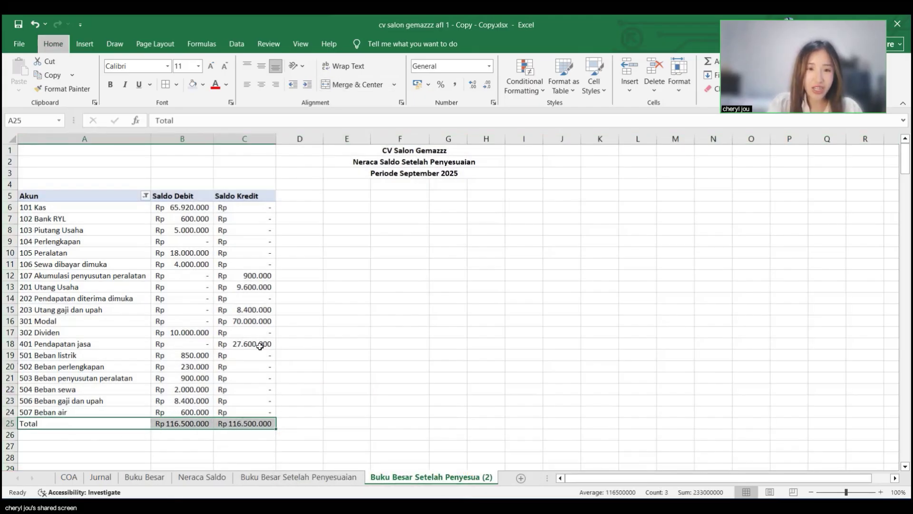
{"action": "key", "text": "alt+h"}
{"action": "key", "text": "h"}
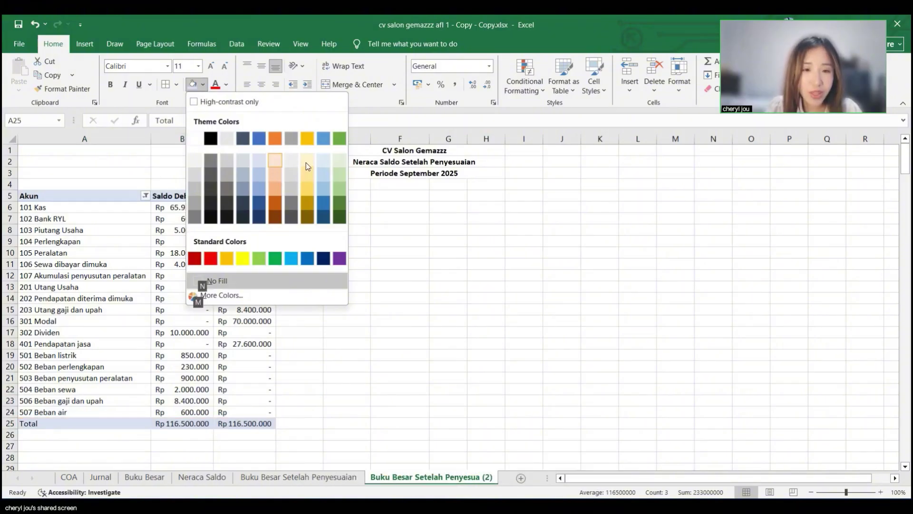
{"action": "left_click", "coordinate": [306, 174]}
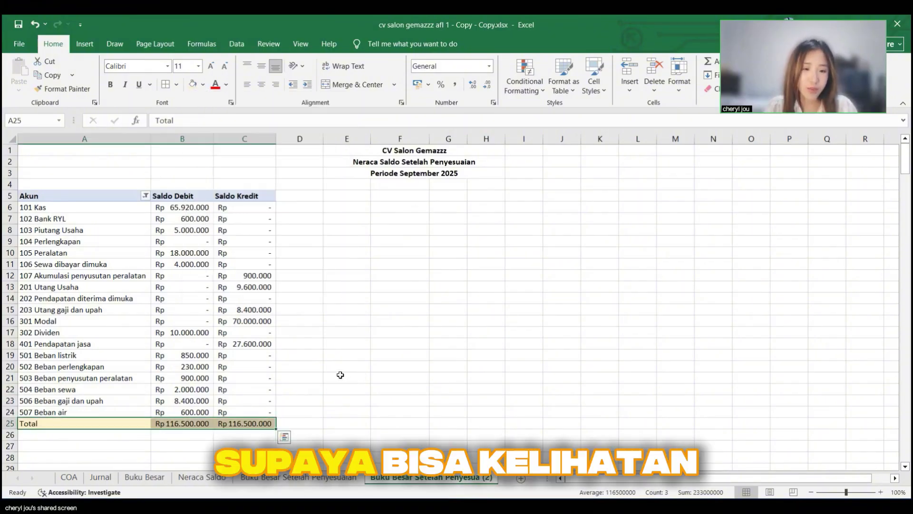
{"action": "scroll", "coordinate": [332, 364], "scroll_direction": "down", "scroll_amount": 1}
{"action": "left_click", "coordinate": [319, 354]}
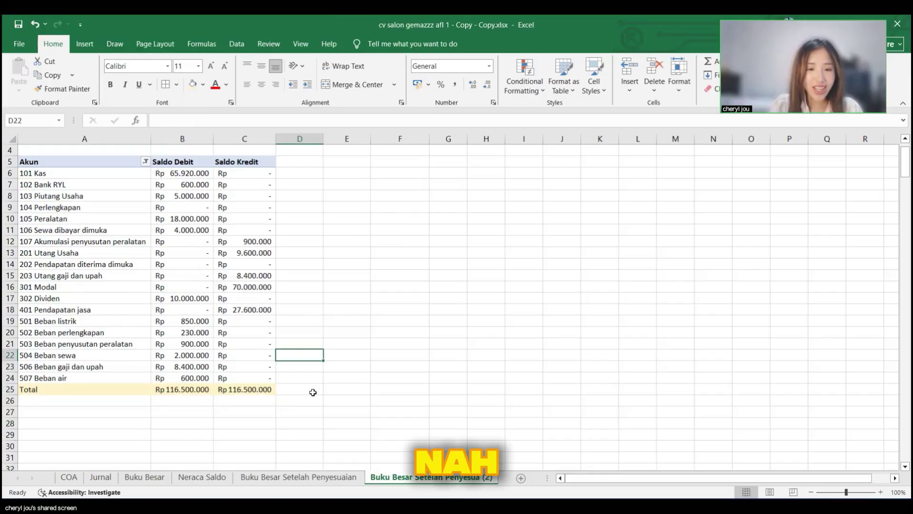
{"action": "scroll", "coordinate": [313, 391], "scroll_direction": "up", "scroll_amount": 1}
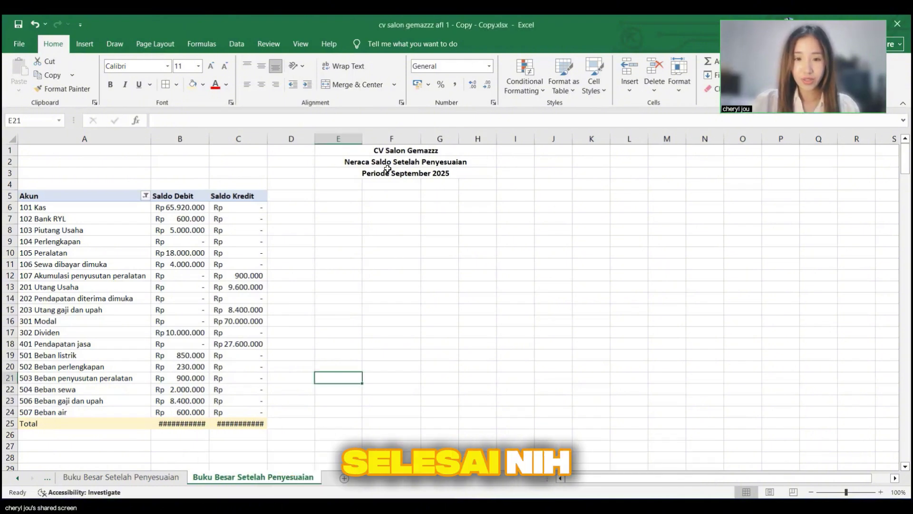
Step: Move the three-line title block from E1:H3 to start at A1, above the table
{"action": "left_click", "coordinate": [362, 152]}
{"action": "left_click", "coordinate": [432, 173], "text": "shift"}
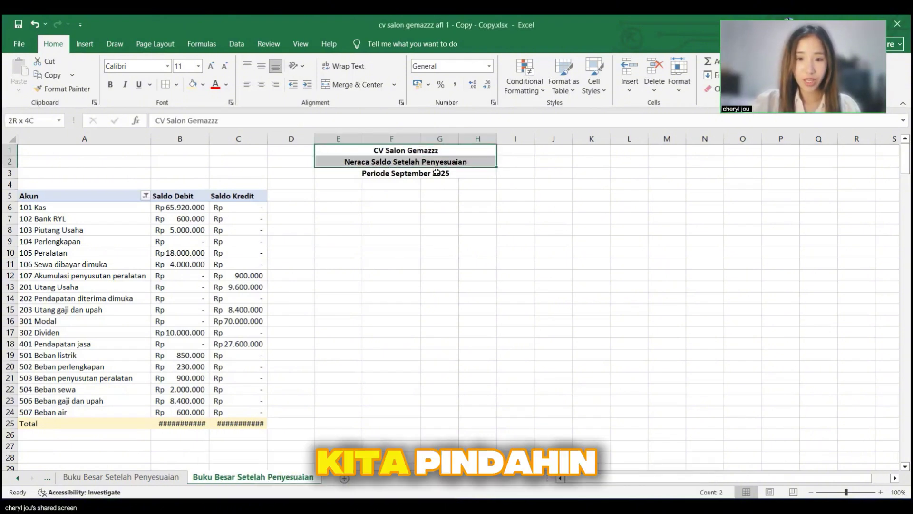
{"action": "key", "text": "ctrl+c"}
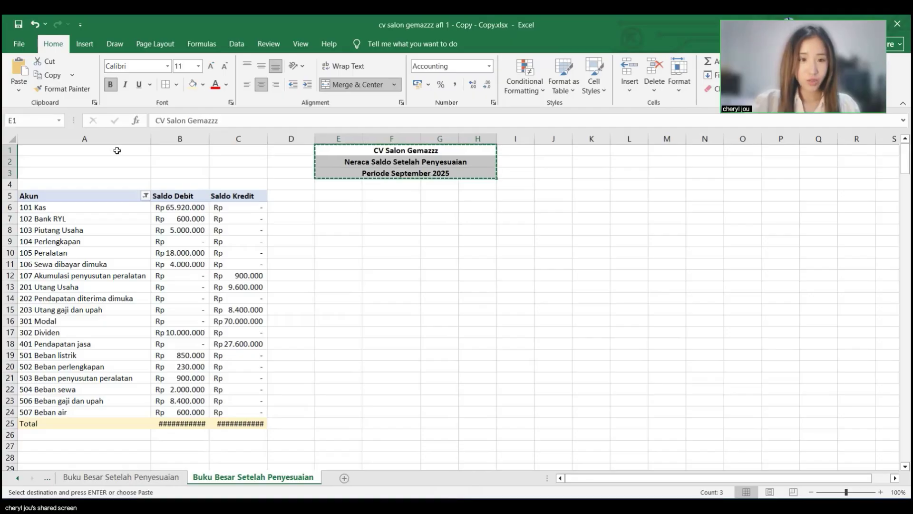
{"action": "left_click", "coordinate": [117, 150]}
{"action": "key", "text": "ctrl+v"}
{"action": "left_click", "coordinate": [422, 218]}
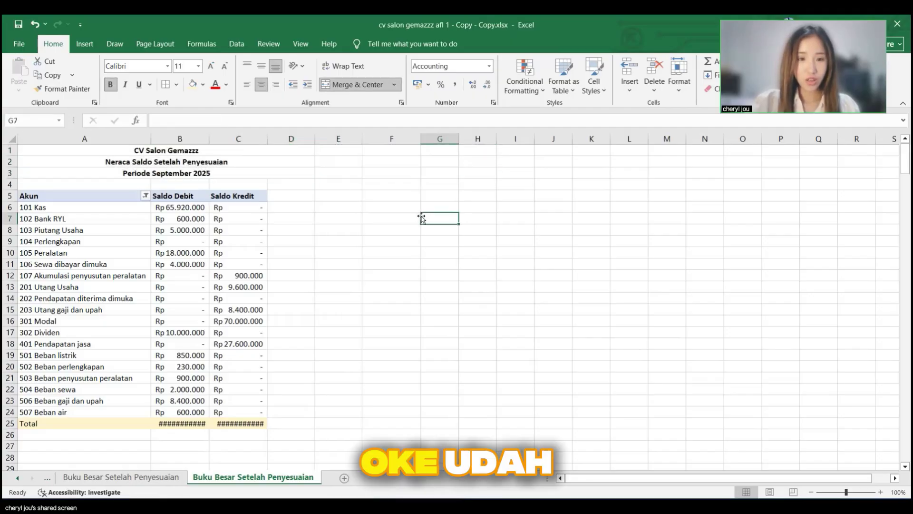
Step: Rename the current sheet to "Neraca Saldo Setel Penyesuaian"
{"action": "double_click", "coordinate": [238, 477]}
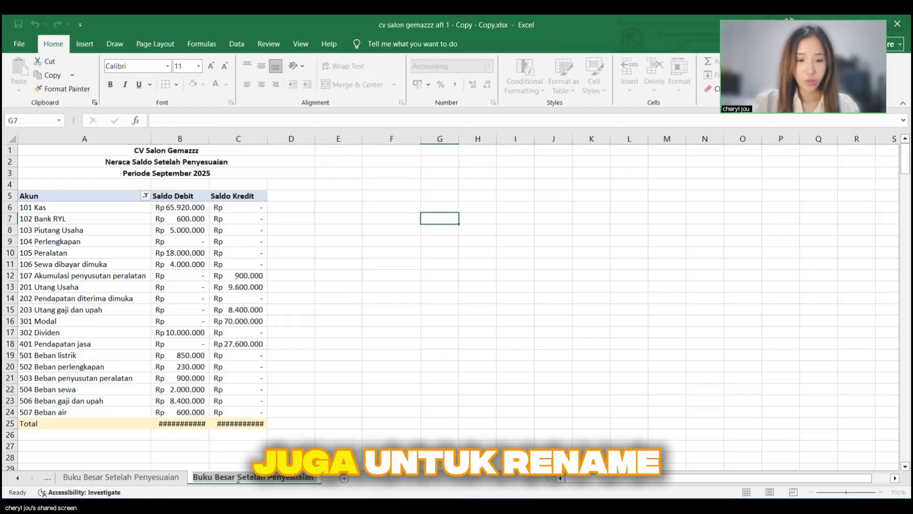
{"action": "left_click_drag", "start_coordinate": [238, 478], "coordinate": [199, 480]}
{"action": "type", "text": "Neraca"}
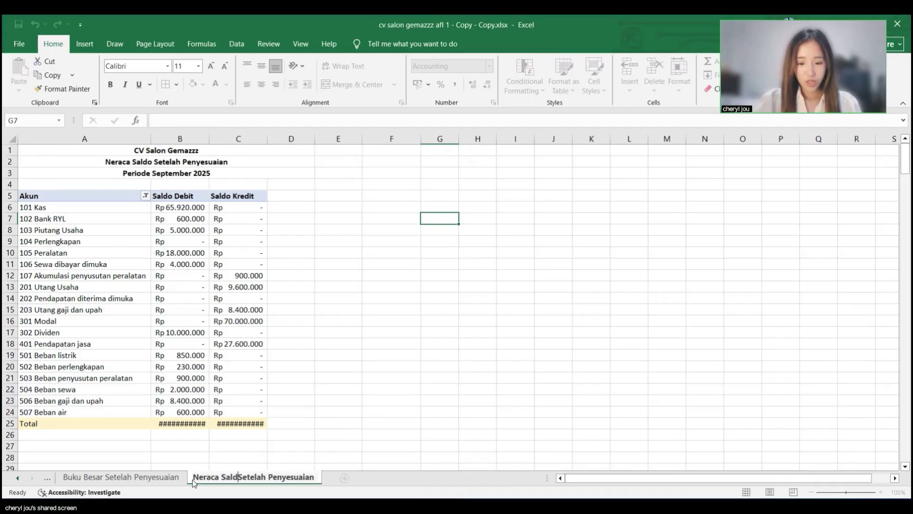
{"action": "type", "text": " Sald"}
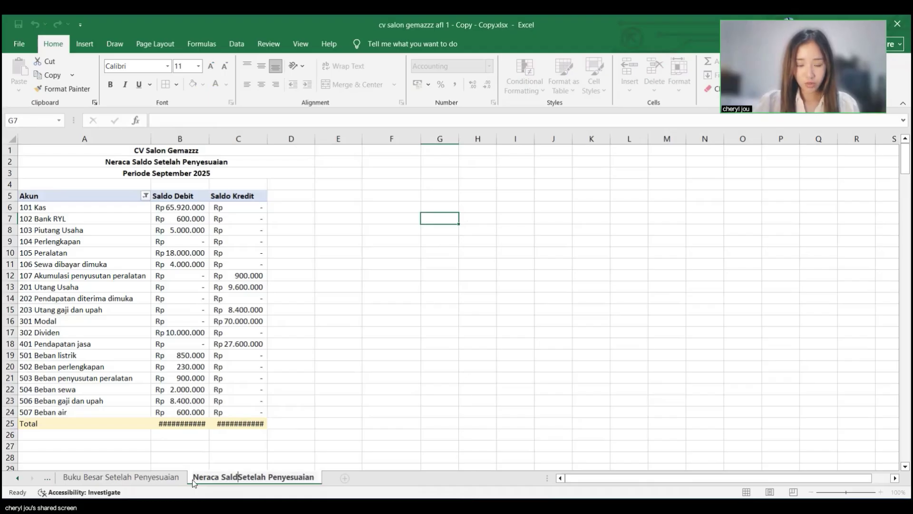
{"action": "key", "text": "Delete"}
{"action": "type", "text": "o"}
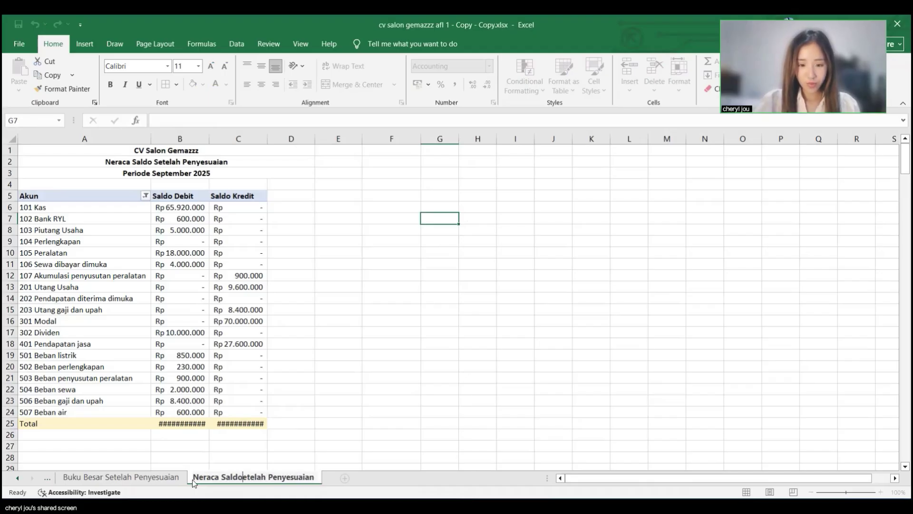
{"action": "key", "text": "Right"}
{"action": "key", "text": "Right"}
{"action": "key", "text": "Right"}
{"action": "key", "text": "Right"}
{"action": "key", "text": "Right"}
{"action": "key", "text": "Delete"}
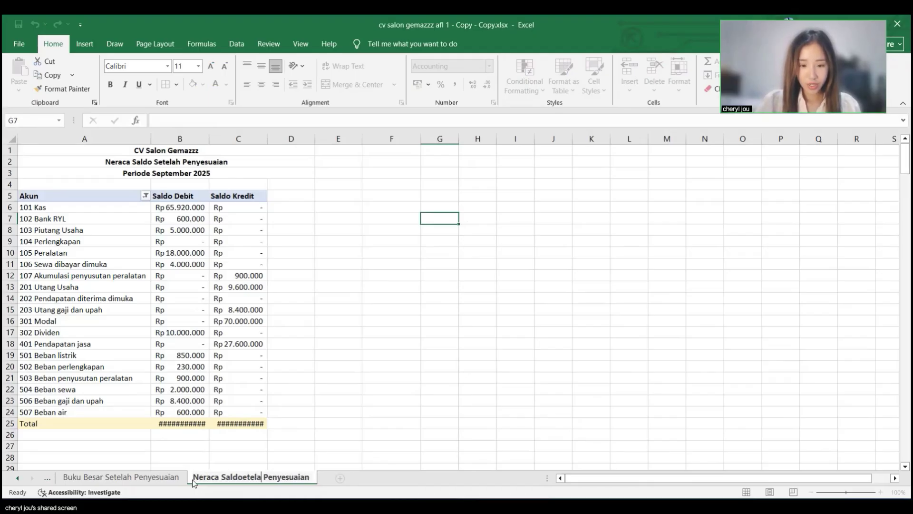
{"action": "key", "text": "BackSpace"}
{"action": "key", "text": "BackSpace"}
{"action": "key", "text": "BackSpace"}
{"action": "key", "text": "BackSpace"}
{"action": "key", "text": "BackSpace"}
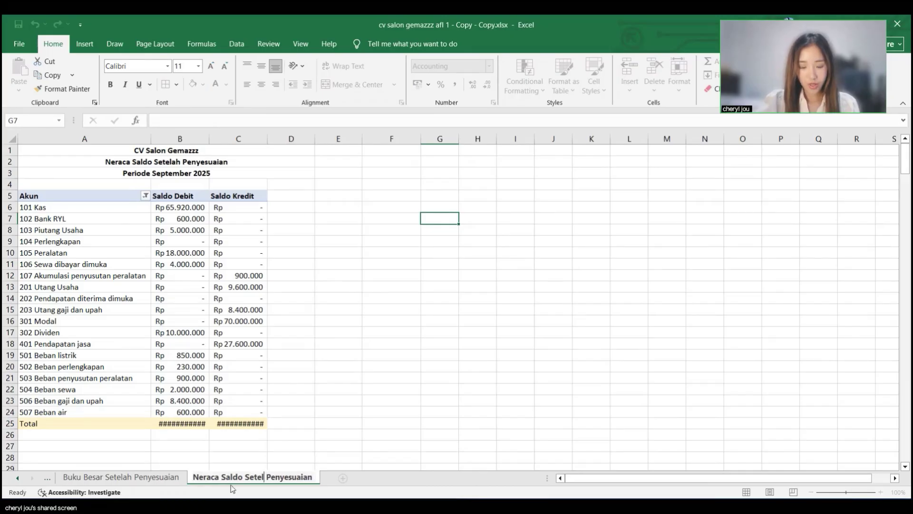
{"action": "key", "text": "Return"}
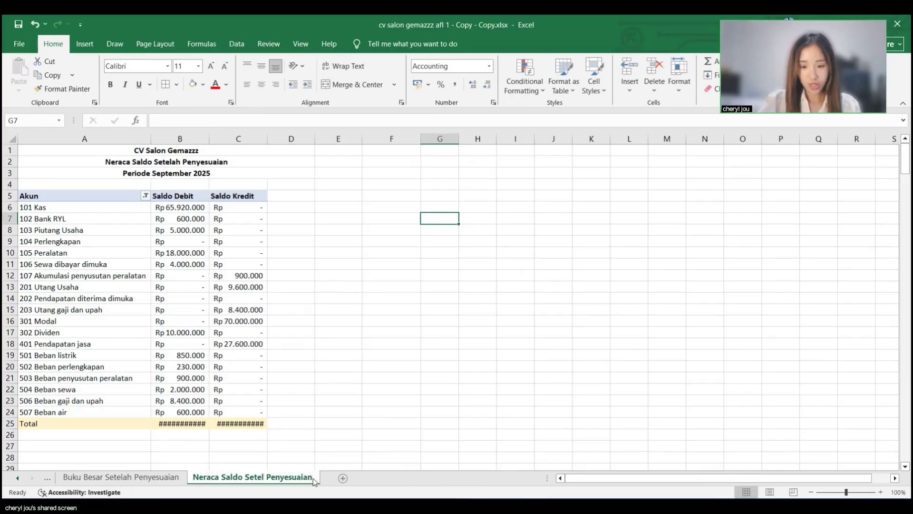
Step: Autofit all columns of the Neraca Saldo Setel Penyesuaian sheet so the row 25 totals fit
{"action": "left_click", "coordinate": [190, 162]}
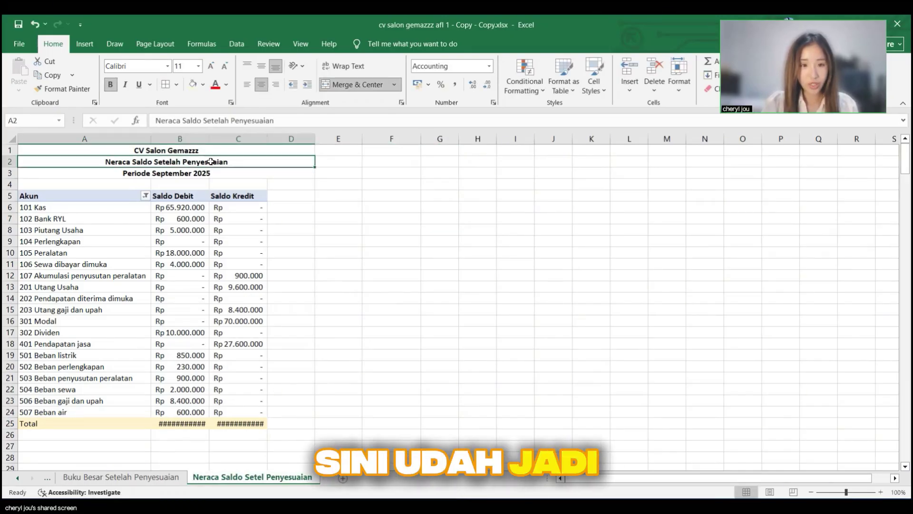
{"action": "left_click", "coordinate": [428, 296]}
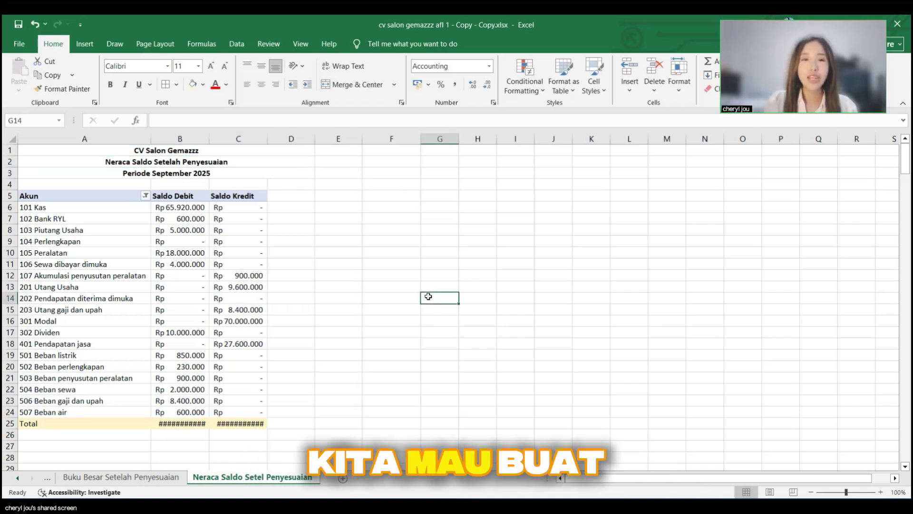
{"action": "left_click", "coordinate": [327, 278]}
{"action": "key", "text": "ctrl+a"}
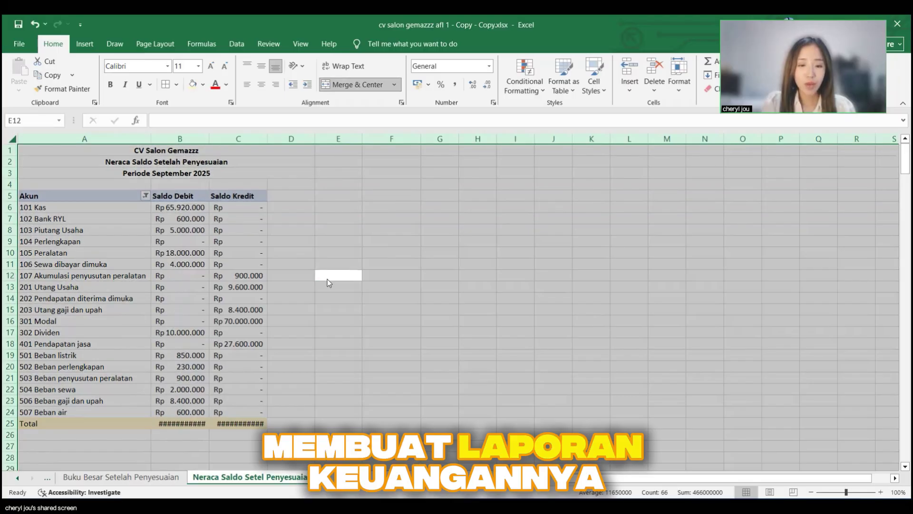
{"action": "key", "text": "alt+h"}
{"action": "key", "text": "o"}
{"action": "key", "text": "i"}
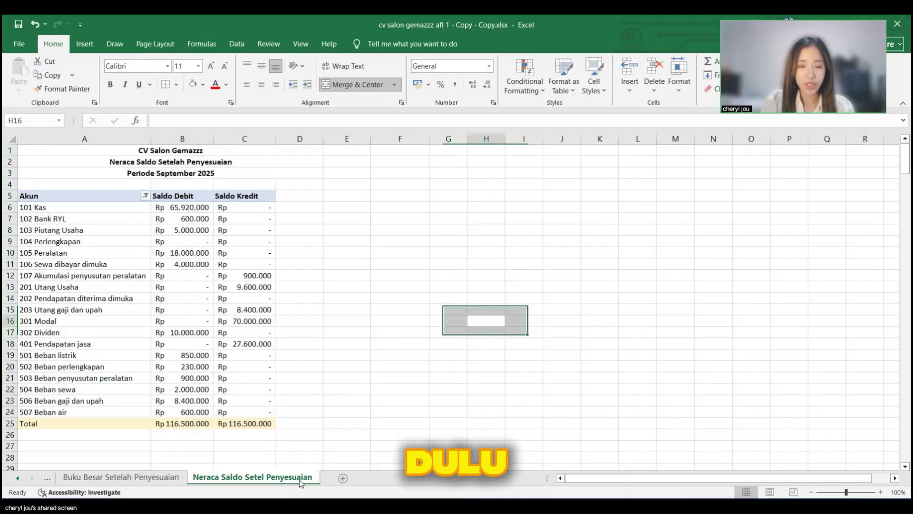
{"action": "left_click", "coordinate": [475, 321]}
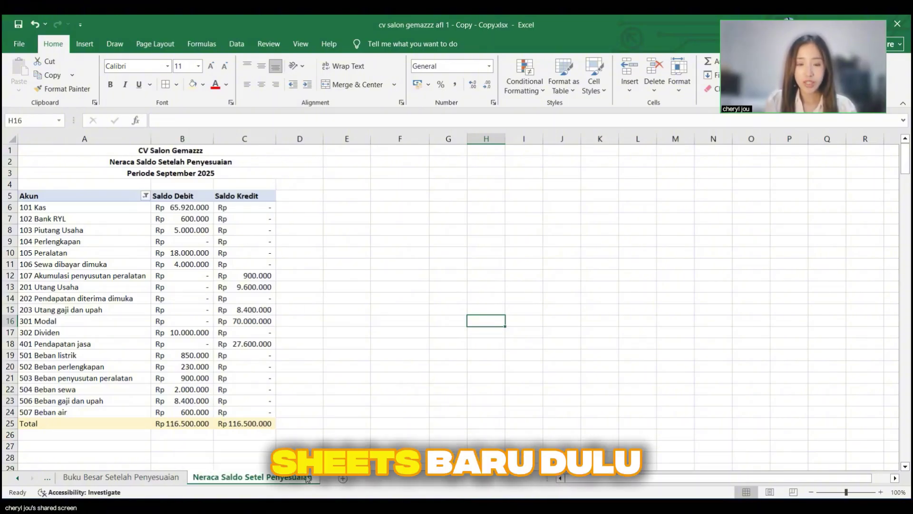
Step: Create a copy of the Neraca Saldo Setel Penyesuaian sheet at the end of the workbook
{"action": "right_click", "coordinate": [289, 481]}
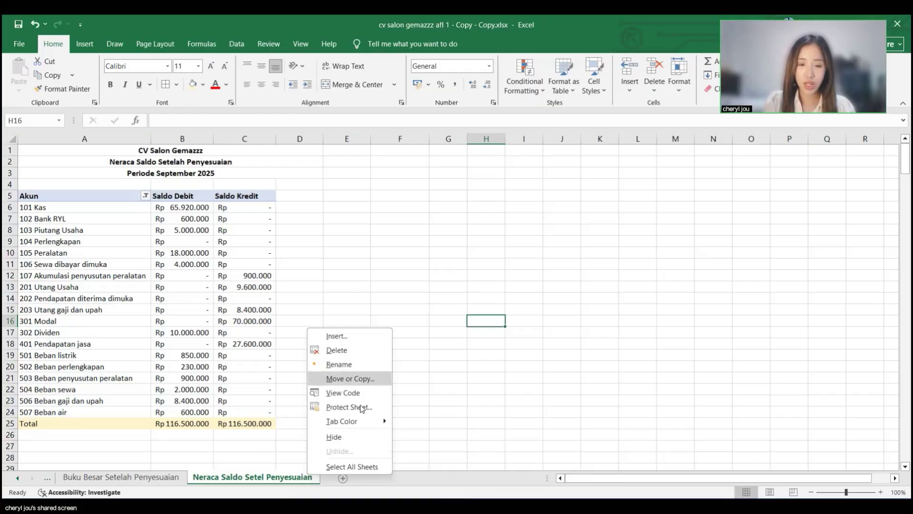
{"action": "left_click", "coordinate": [376, 379]}
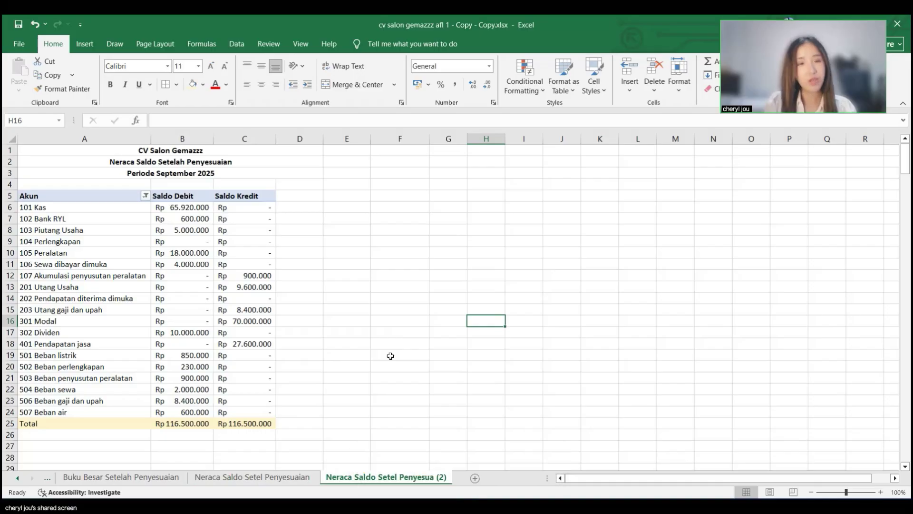
{"action": "scroll", "coordinate": [472, 219], "scroll_direction": "down", "scroll_amount": 1}
{"action": "scroll", "coordinate": [469, 213], "scroll_direction": "up", "scroll_amount": 1}
Step: Merge and center F1:K1, F2:K2 and F3:K3 separately as three heading rows beside the trial balance
{"action": "left_click", "coordinate": [418, 175]}
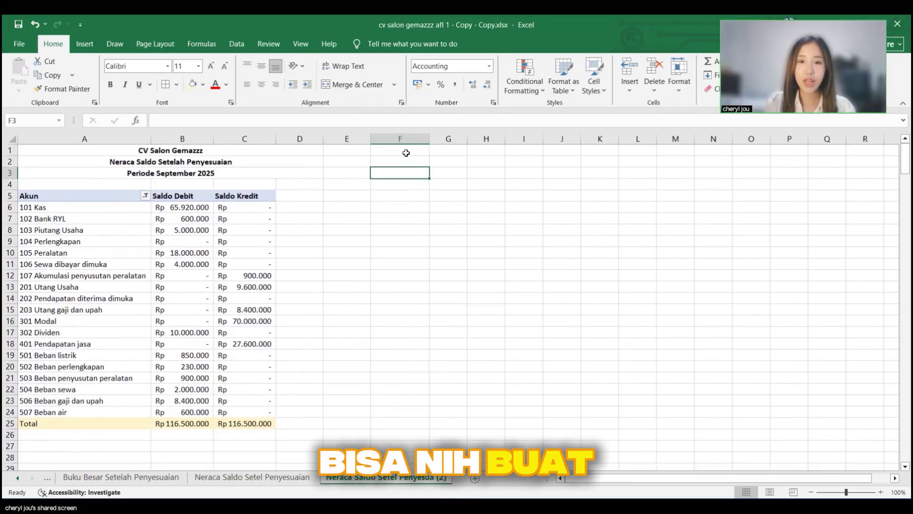
{"action": "left_click_drag", "start_coordinate": [417, 153], "coordinate": [610, 156]}
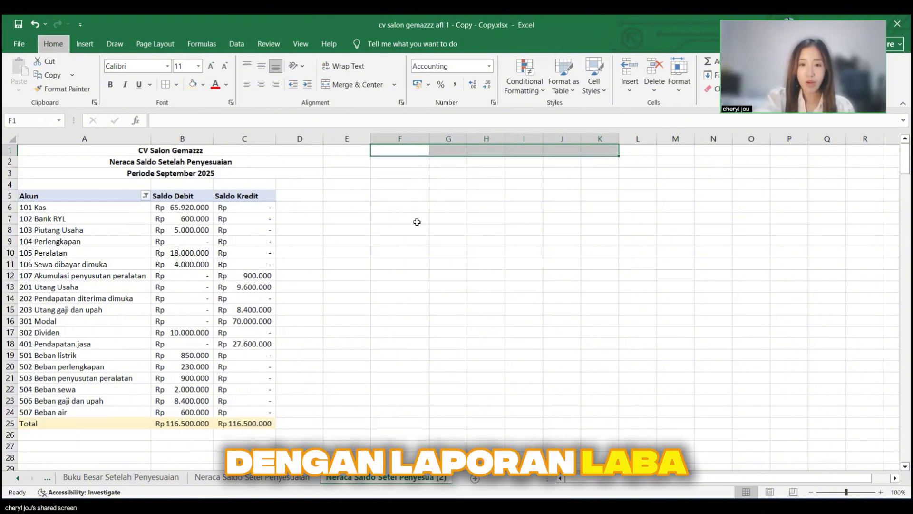
{"action": "key", "text": "alt+h"}
{"action": "key", "text": "m"}
{"action": "key", "text": "c"}
{"action": "key", "text": "Down"}
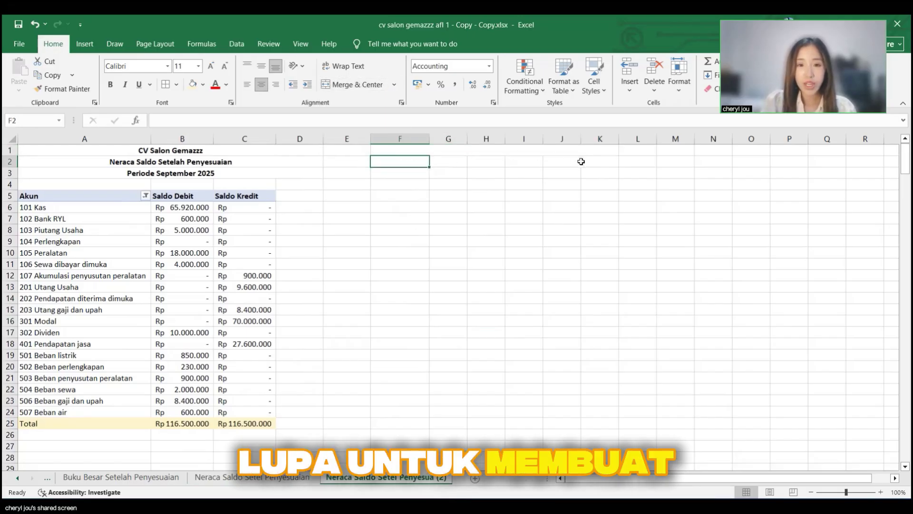
{"action": "left_click", "coordinate": [601, 164], "text": "shift"}
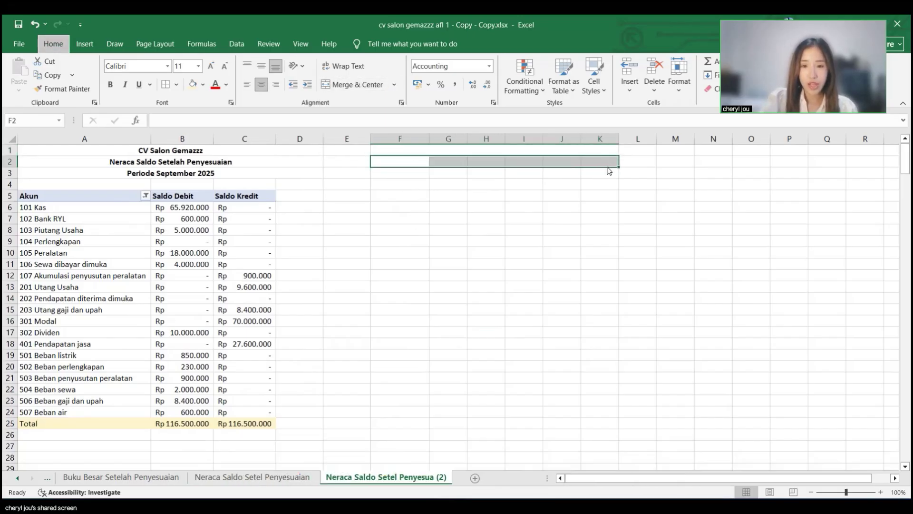
{"action": "key", "text": "alt+h"}
{"action": "key", "text": "m"}
{"action": "key", "text": "c"}
{"action": "key", "text": "Down"}
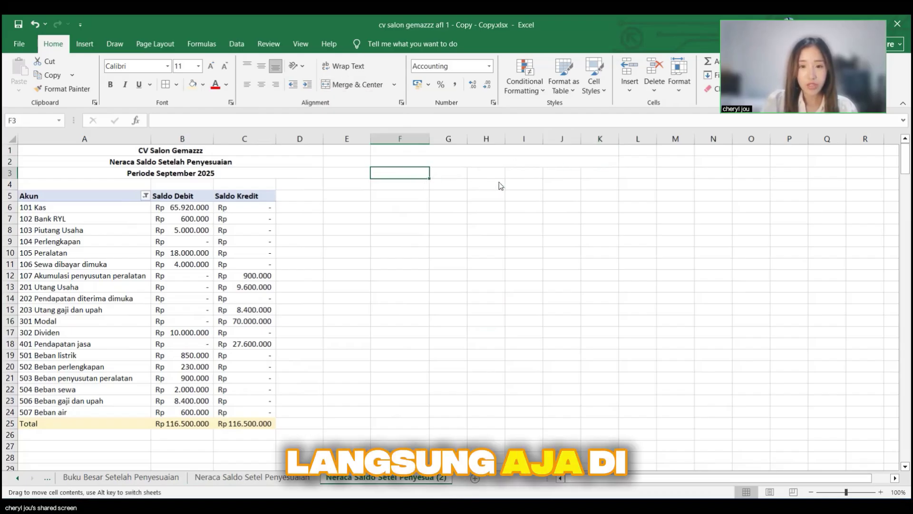
{"action": "left_click_drag", "start_coordinate": [410, 172], "coordinate": [610, 174]}
{"action": "key", "text": "alt+h"}
{"action": "key", "text": "m"}
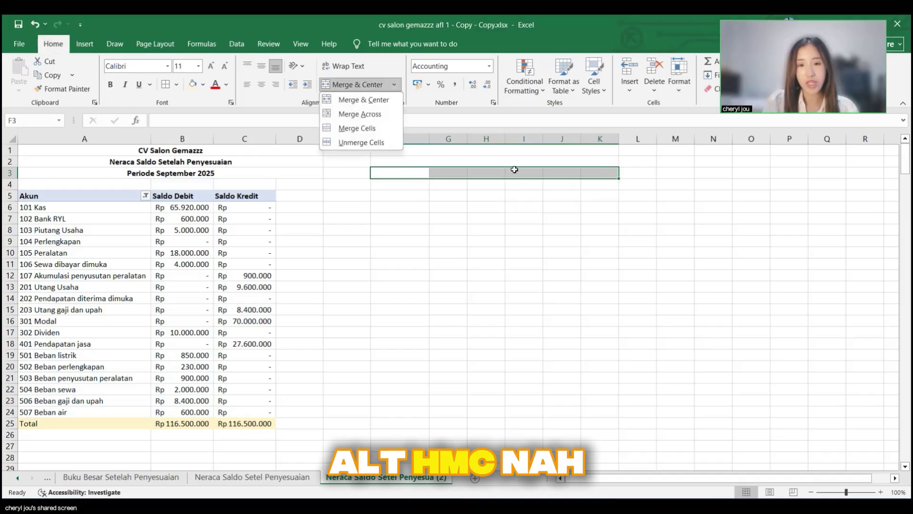
{"action": "key", "text": "c"}
Step: Enter "Laporan Laba Rugi" in the merged F1 heading and "CV Salon Gemazzz" in the F2 heading
{"action": "double_click", "coordinate": [511, 151]}
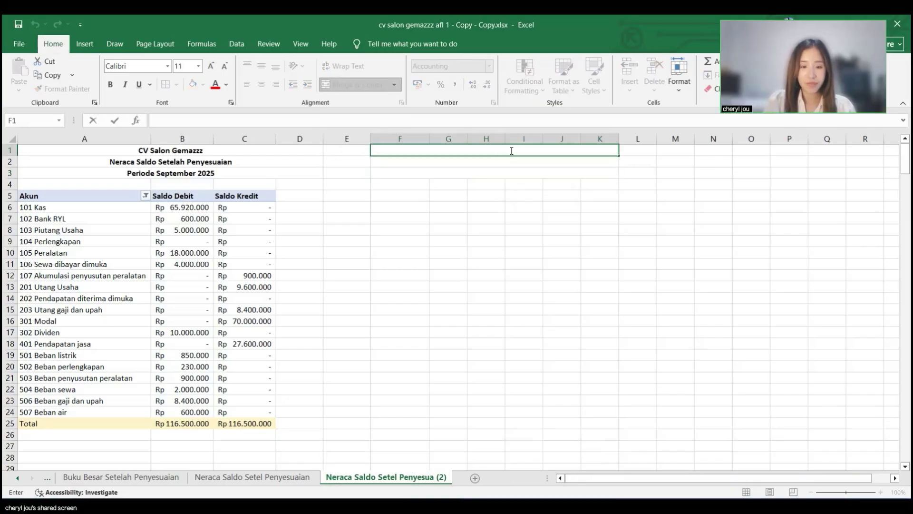
{"action": "type", "text": "LA"}
{"action": "key", "text": "BackSpace"}
{"action": "type", "text": "aporan"}
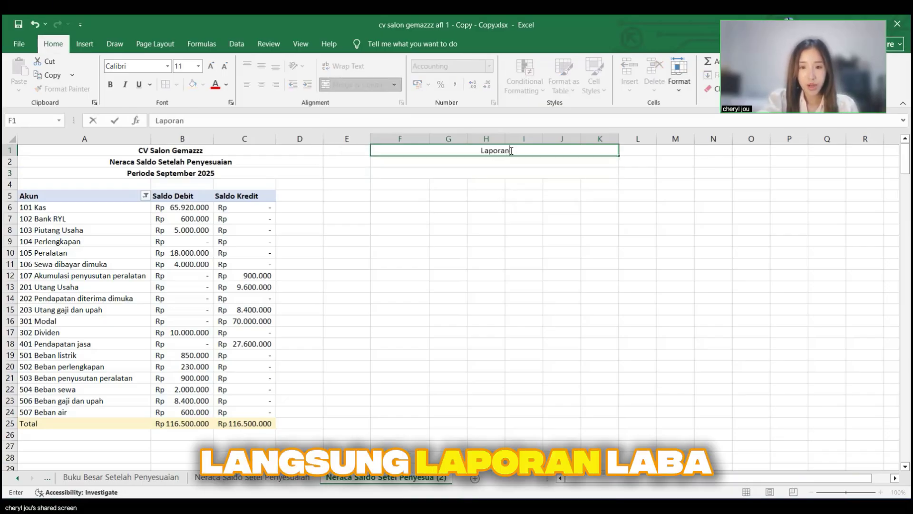
{"action": "type", "text": " Laba Rug"}
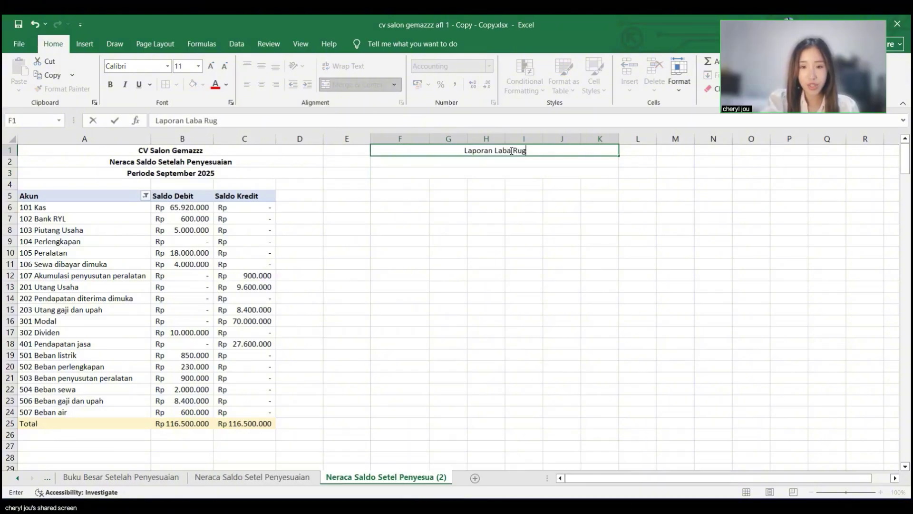
{"action": "type", "text": "i"}
{"action": "key", "text": "Return"}
{"action": "type", "text": "CV"}
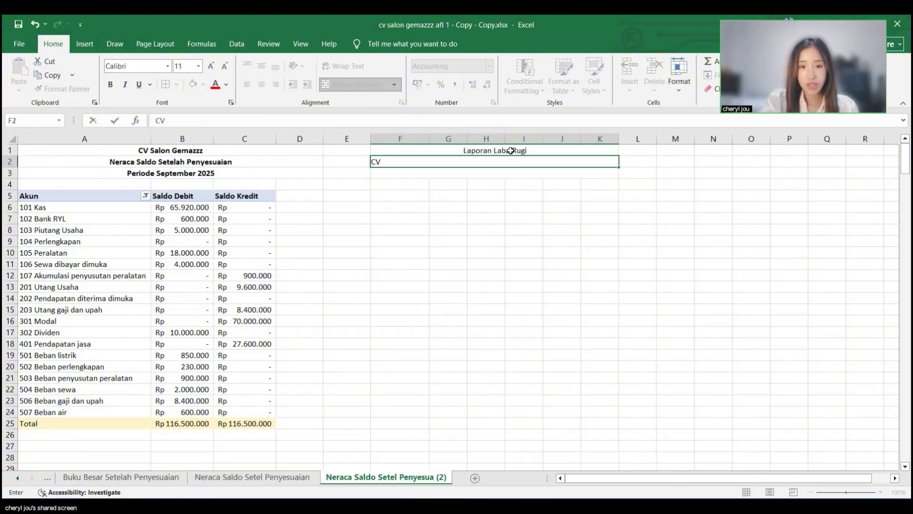
{"action": "type", "text": " Salon"}
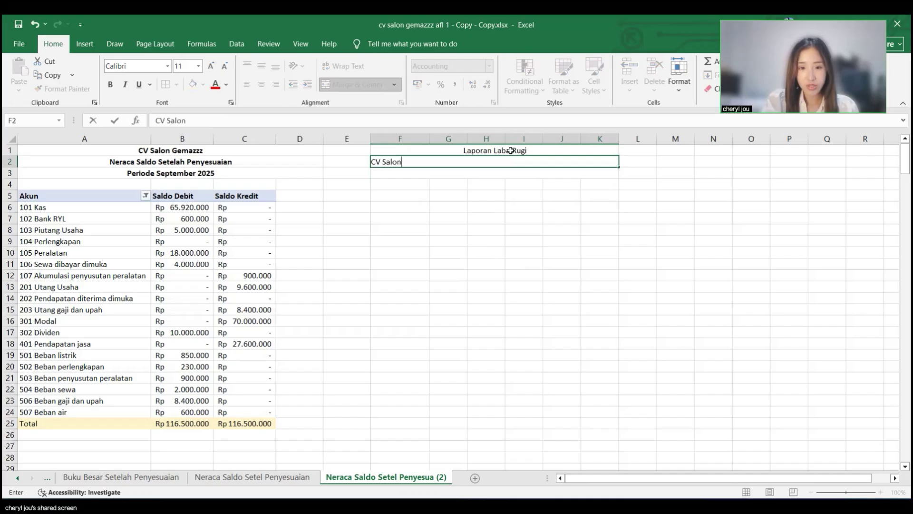
{"action": "type", "text": " Gemazzz"}
{"action": "key", "text": "Return"}
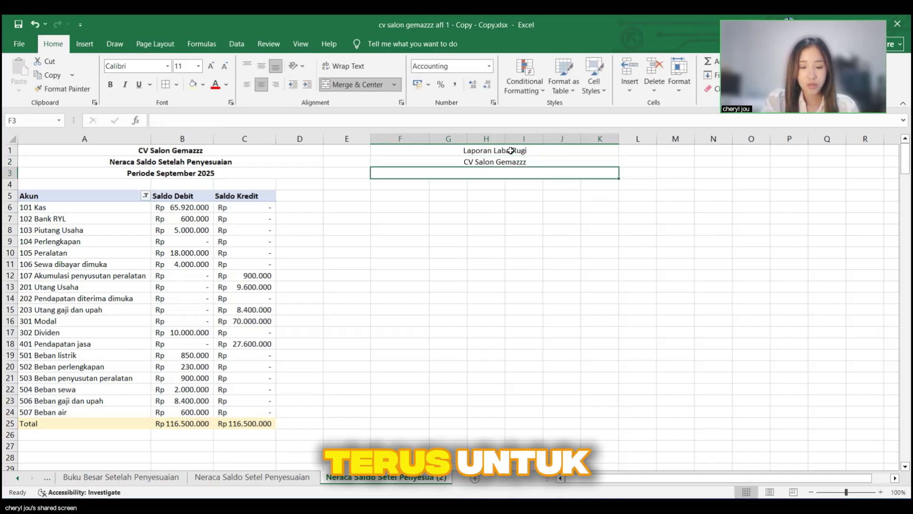
Step: Enter "Untuk Bulan yang berakhir pada 30 September 2025" in the F3 heading and bold all three heading rows
{"action": "type", "text": "Untuk Bulan ya"}
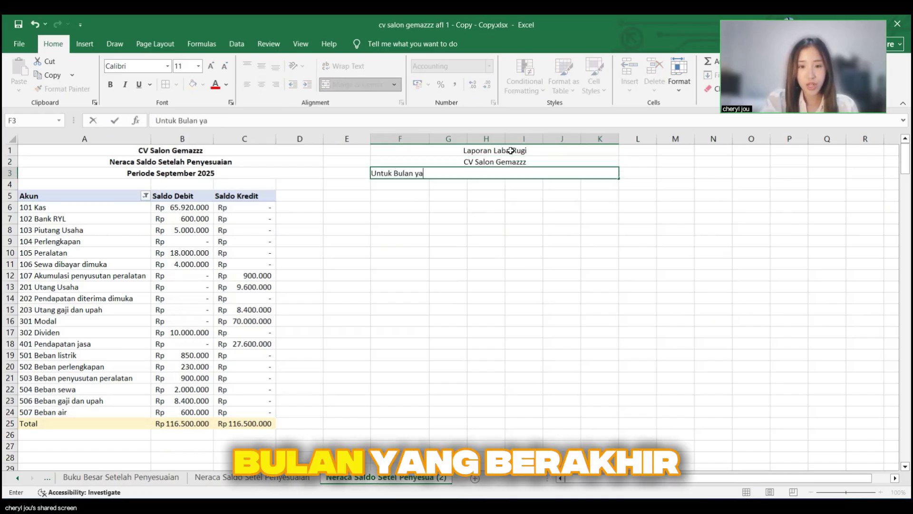
{"action": "type", "text": "ng berakhir pada #0"}
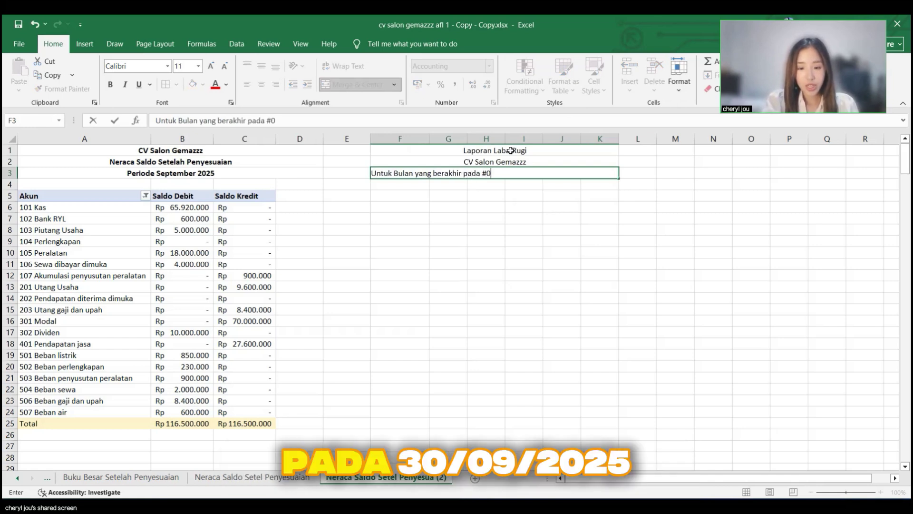
{"action": "key", "text": "BackSpace"}
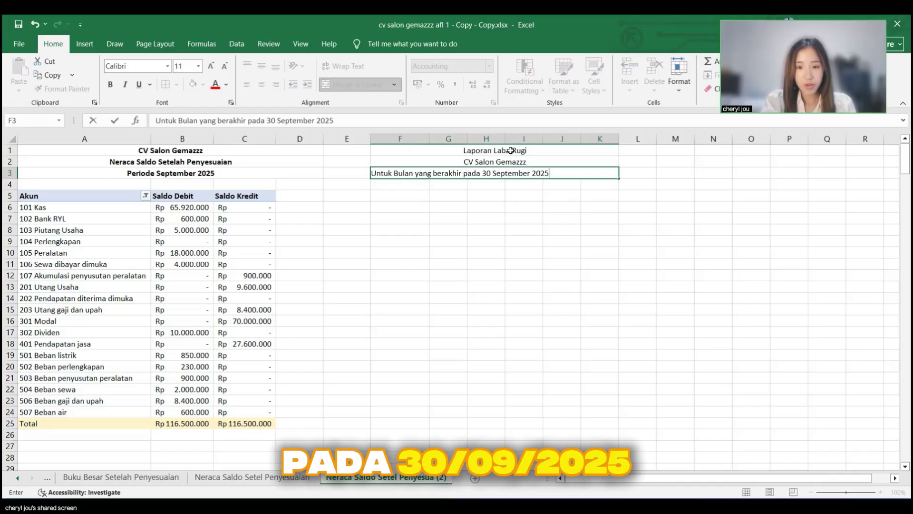
{"action": "key", "text": "Return"}
{"action": "left_click_drag", "start_coordinate": [447, 149], "coordinate": [585, 174]}
{"action": "key", "text": "ctrl+b"}
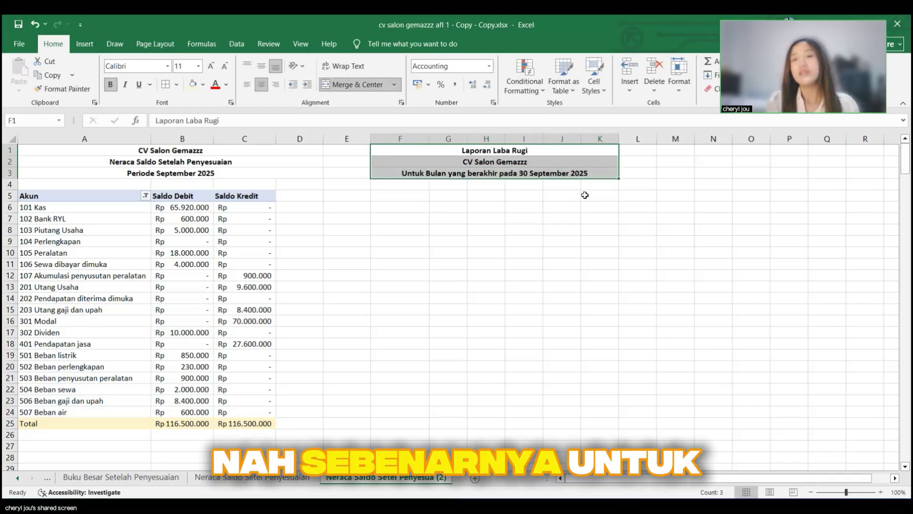
{"action": "left_click", "coordinate": [584, 195]}
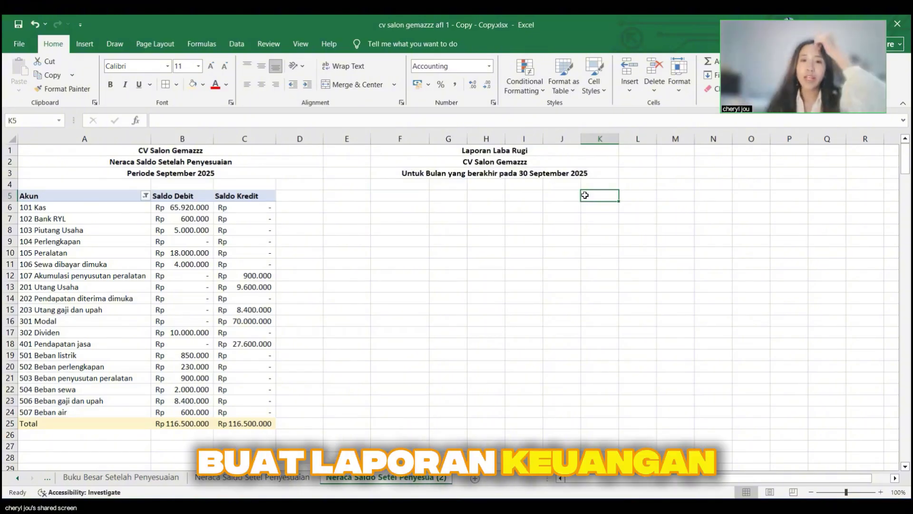
{"action": "left_click", "coordinate": [485, 207]}
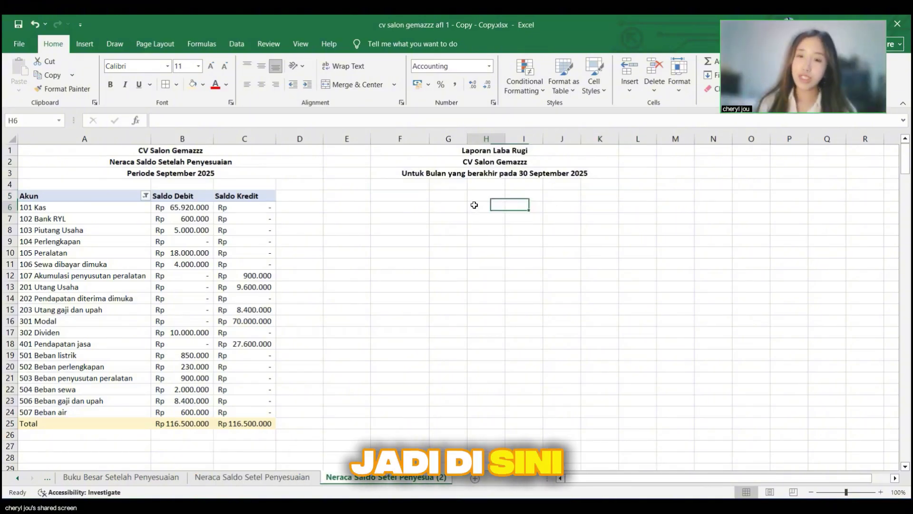
{"action": "left_click", "coordinate": [405, 193]}
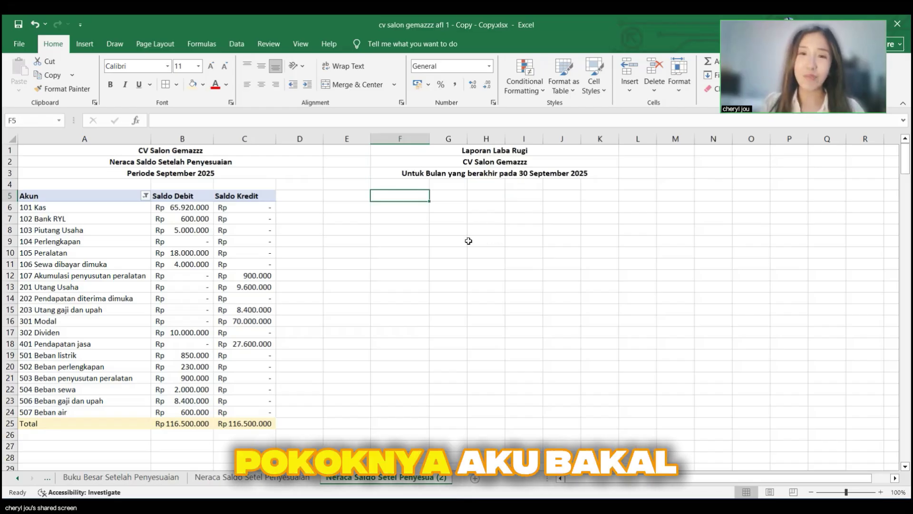
{"action": "left_click", "coordinate": [399, 204]}
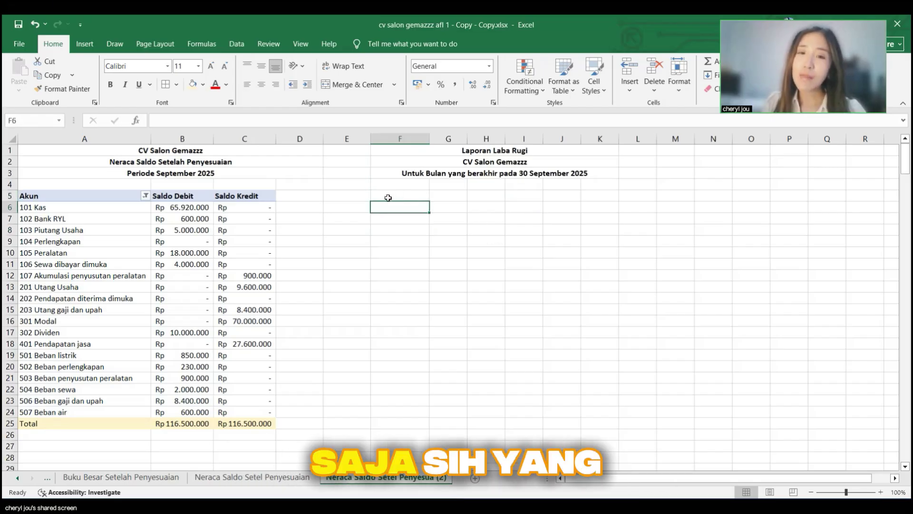
{"action": "left_click", "coordinate": [388, 197]}
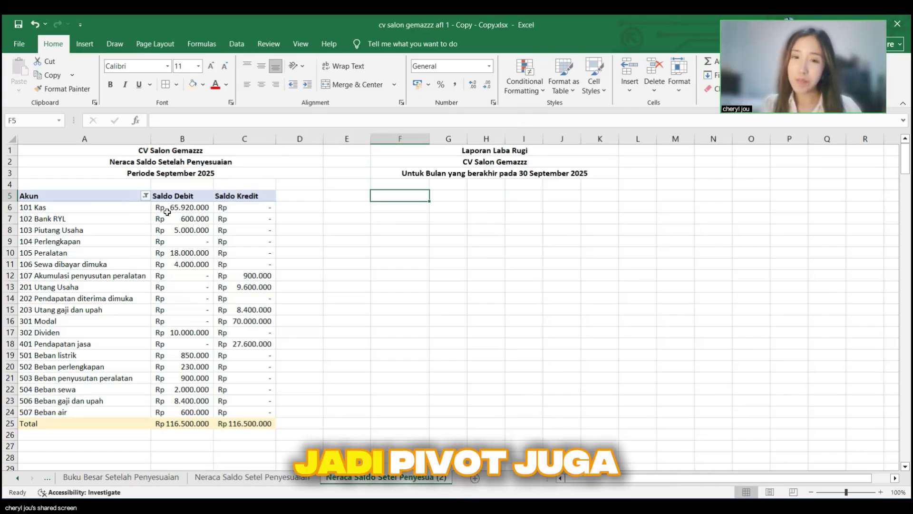
{"action": "left_click_drag", "start_coordinate": [110, 196], "coordinate": [244, 425]}
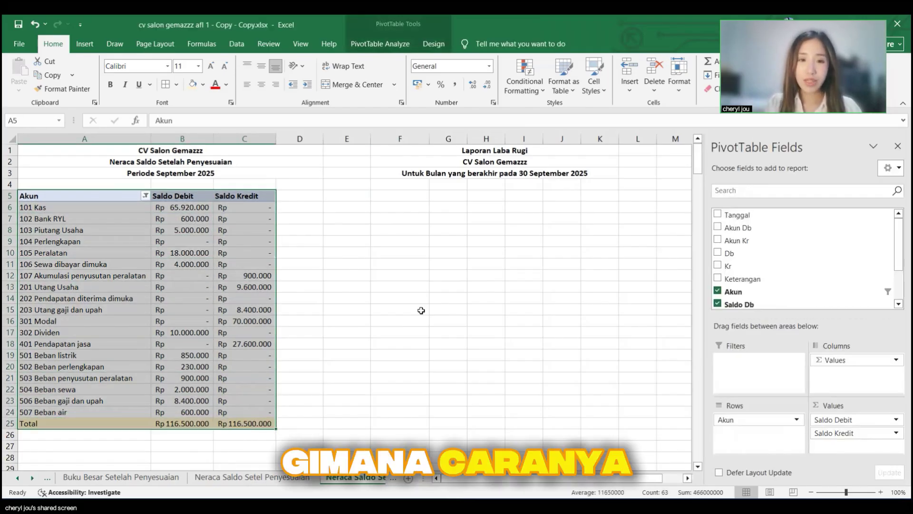
{"action": "left_click", "coordinate": [399, 309]}
Step: Copy the trial balance pivot table A5:C24, without its Total row, to F5 under the Laporan Laba Rugi headings
{"action": "left_click_drag", "start_coordinate": [80, 196], "coordinate": [265, 410]}
{"action": "key", "text": "ctrl+c"}
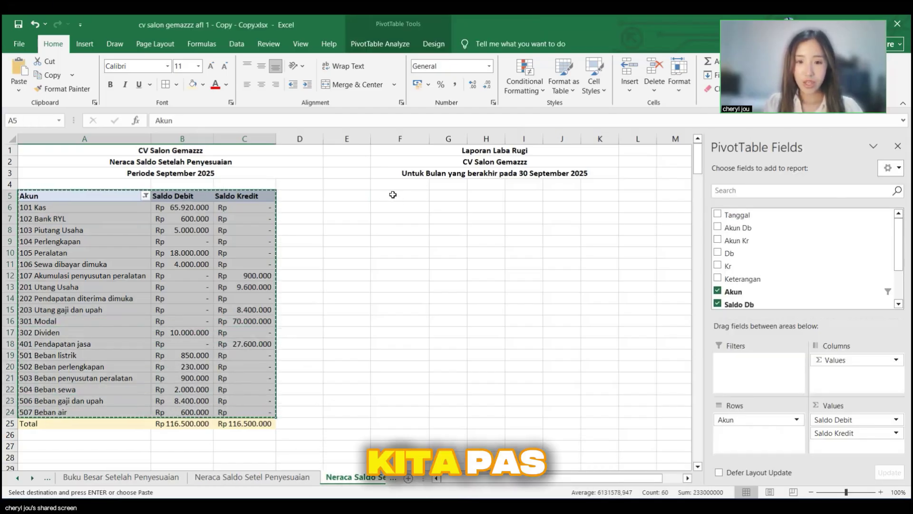
{"action": "left_click", "coordinate": [393, 195]}
{"action": "key", "text": "ctrl+v"}
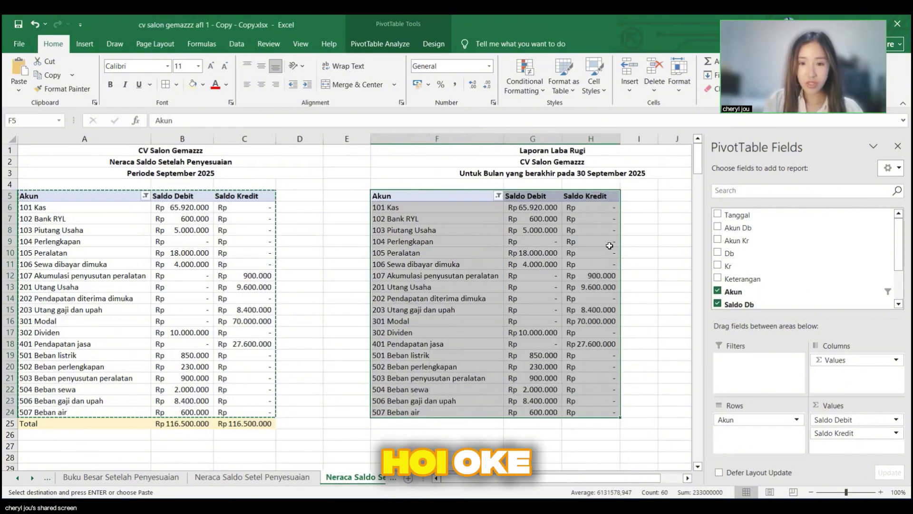
{"action": "left_click", "coordinate": [645, 251]}
{"action": "left_click", "coordinate": [416, 243]}
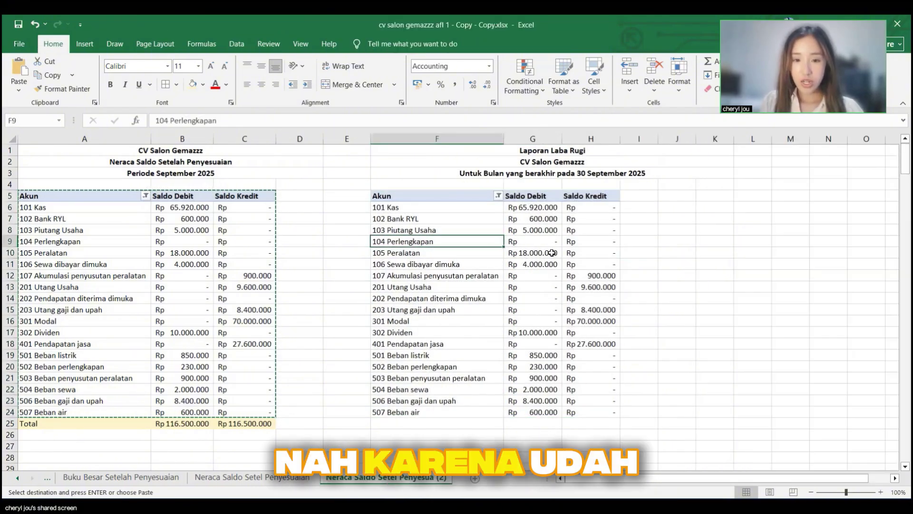
Step: Filter Akun in the copied pivot table to only 401 Pendapatan jasa and the expense accounts 501, 502, 503, 504, 506 and 507
{"action": "left_click", "coordinate": [530, 252]}
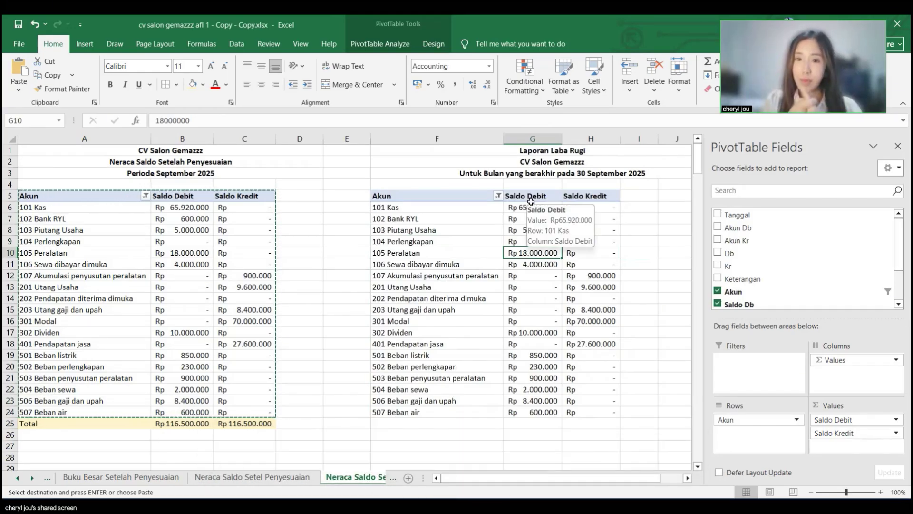
{"action": "left_click", "coordinate": [497, 196]}
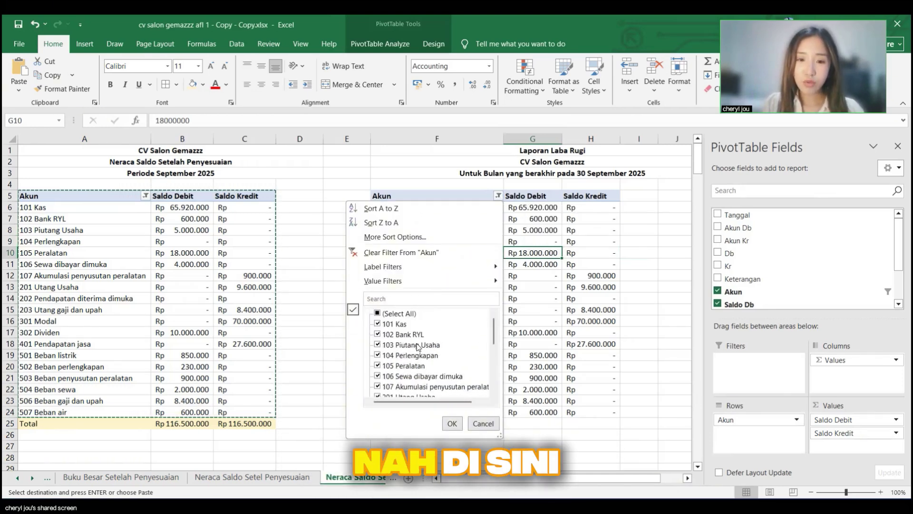
{"action": "left_click", "coordinate": [377, 314]}
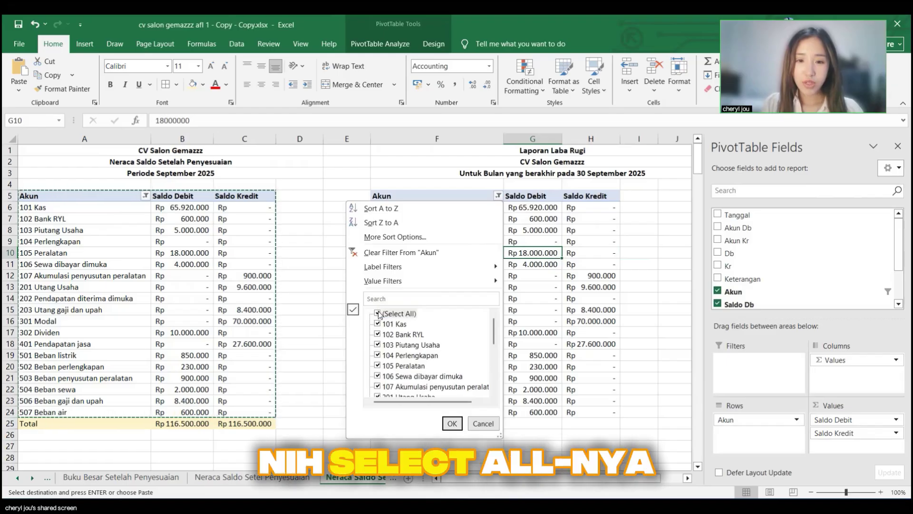
{"action": "scroll", "coordinate": [386, 337], "scroll_direction": "down", "scroll_amount": 5}
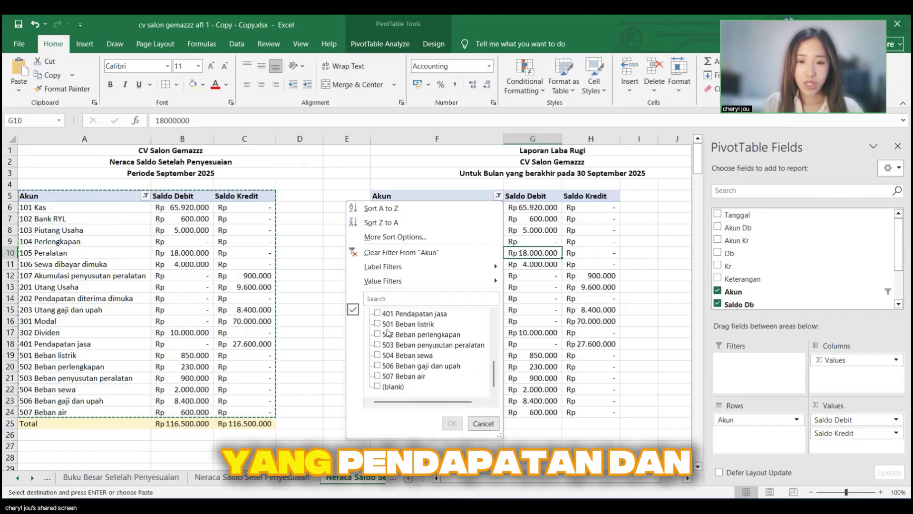
{"action": "left_click", "coordinate": [378, 324]}
{"action": "left_click", "coordinate": [377, 335]}
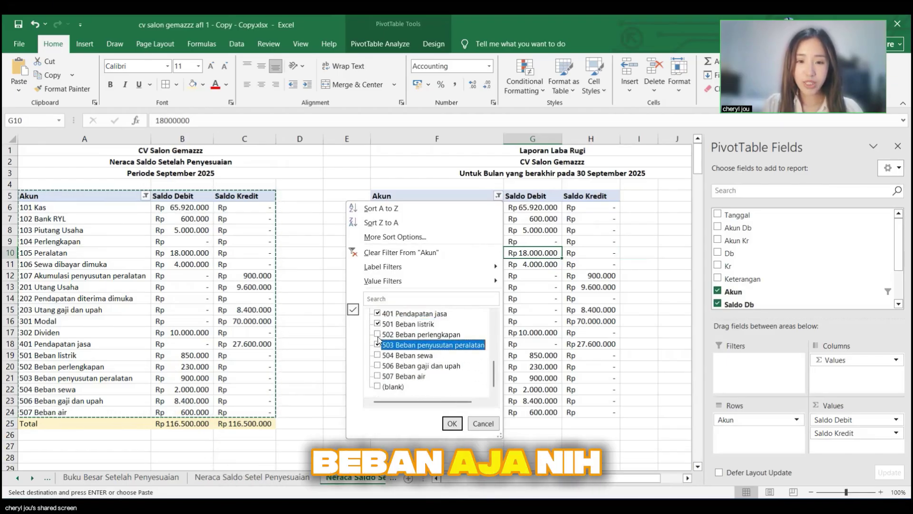
{"action": "left_click", "coordinate": [378, 344]}
{"action": "left_click", "coordinate": [377, 355]}
{"action": "left_click", "coordinate": [377, 366]}
{"action": "left_click", "coordinate": [378, 376]}
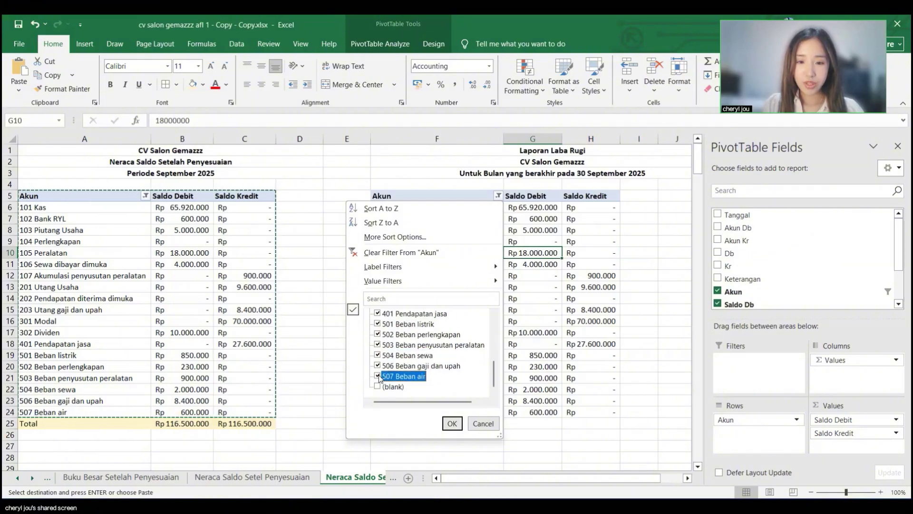
{"action": "left_click", "coordinate": [452, 423]}
{"action": "left_click", "coordinate": [612, 254]}
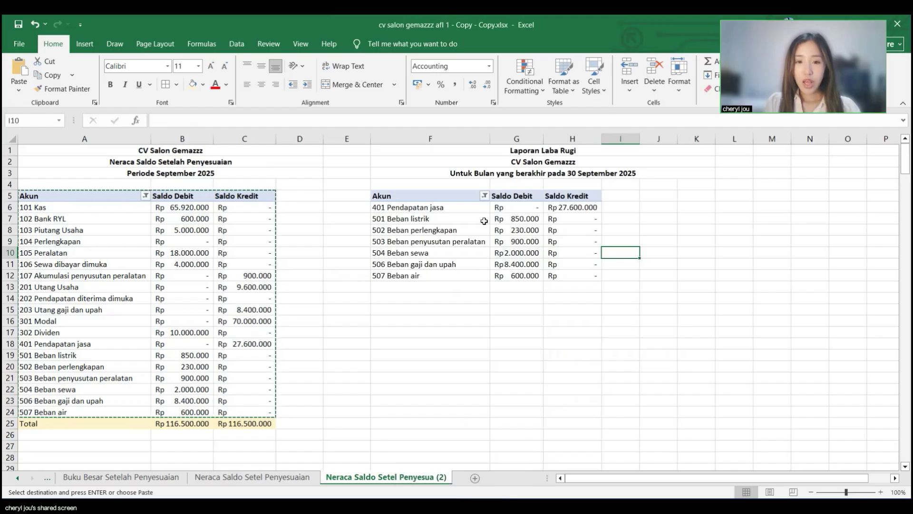
{"action": "scroll", "coordinate": [686, 246], "scroll_direction": "right", "scroll_amount": 3}
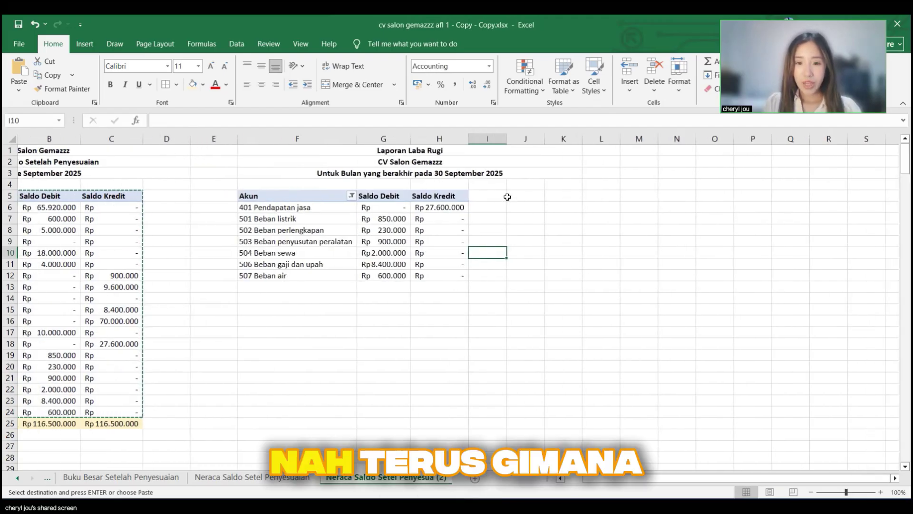
{"action": "left_click", "coordinate": [490, 194]}
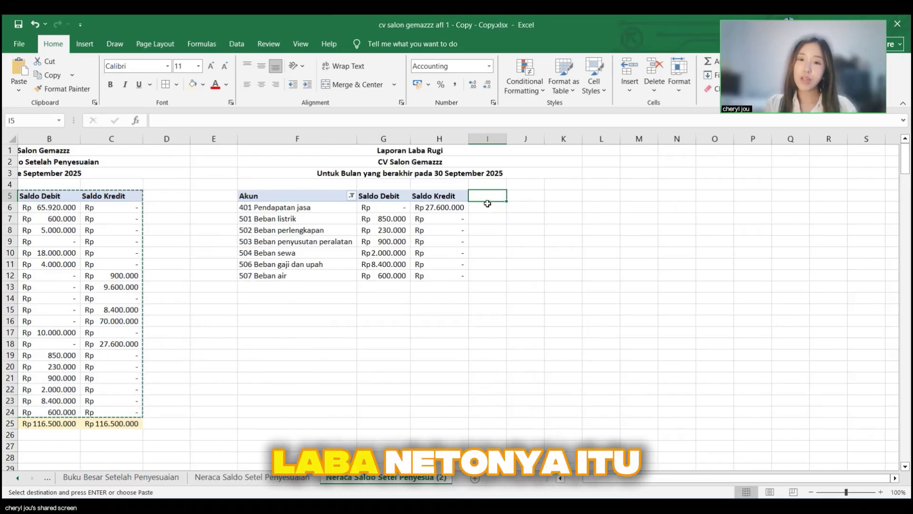
{"action": "left_click", "coordinate": [449, 204]}
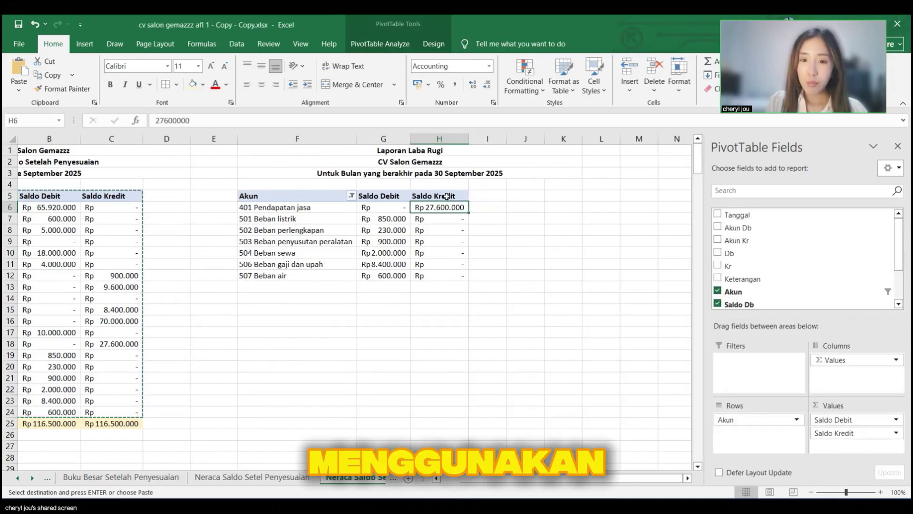
{"action": "left_click", "coordinate": [447, 197]}
{"action": "left_click", "coordinate": [399, 41]}
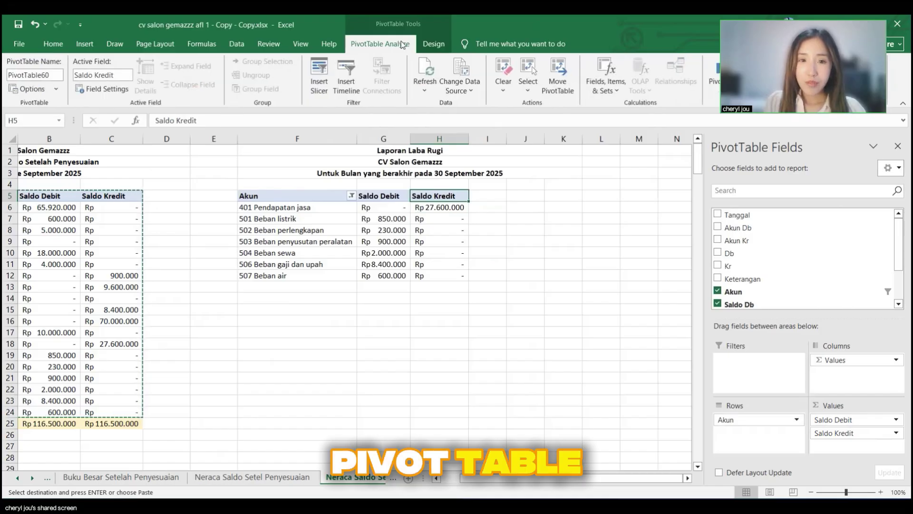
{"action": "left_click", "coordinate": [620, 82]}
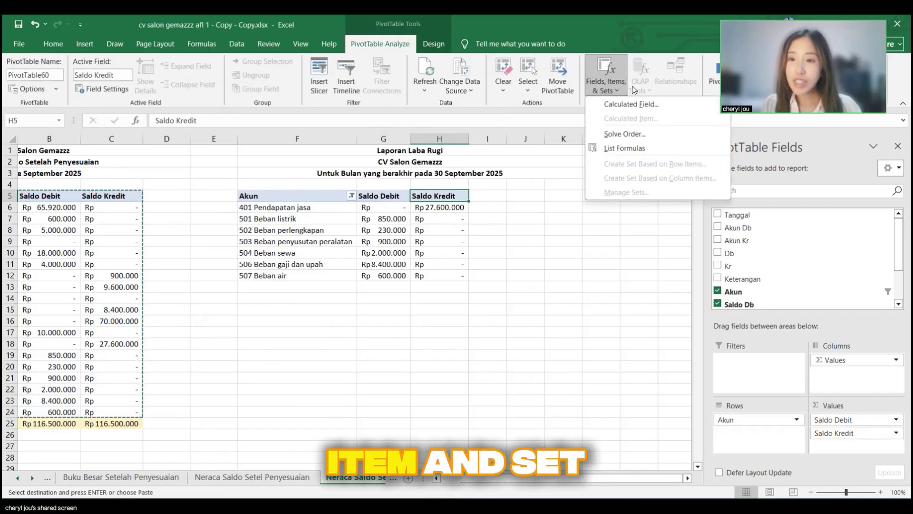
{"action": "left_click", "coordinate": [648, 103]}
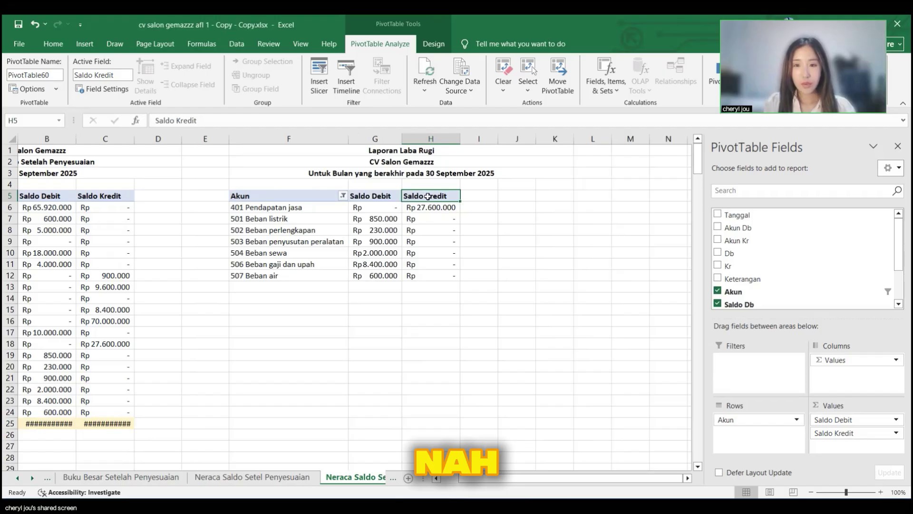
{"action": "left_click", "coordinate": [514, 226]}
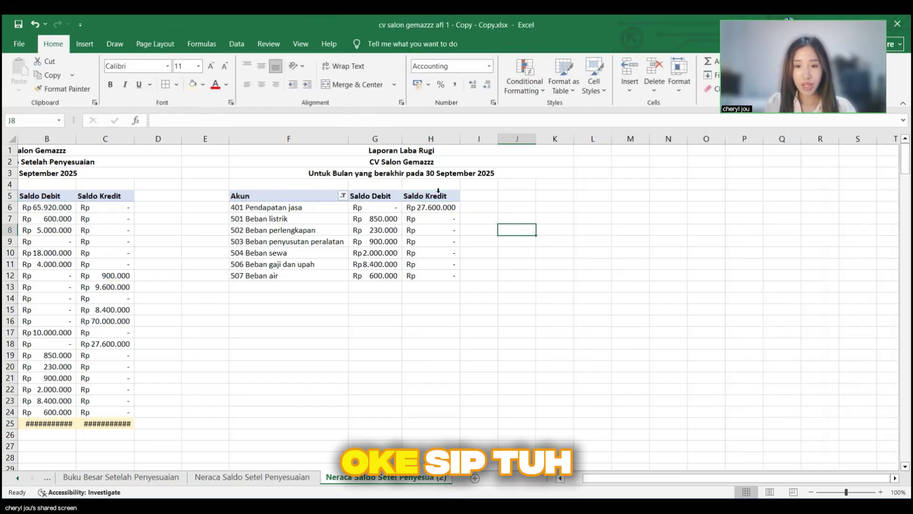
Step: Open the calculated field settings for the pivot table under the Laporan Laba Rugi headings
{"action": "left_click", "coordinate": [437, 196]}
{"action": "left_click", "coordinate": [435, 197]}
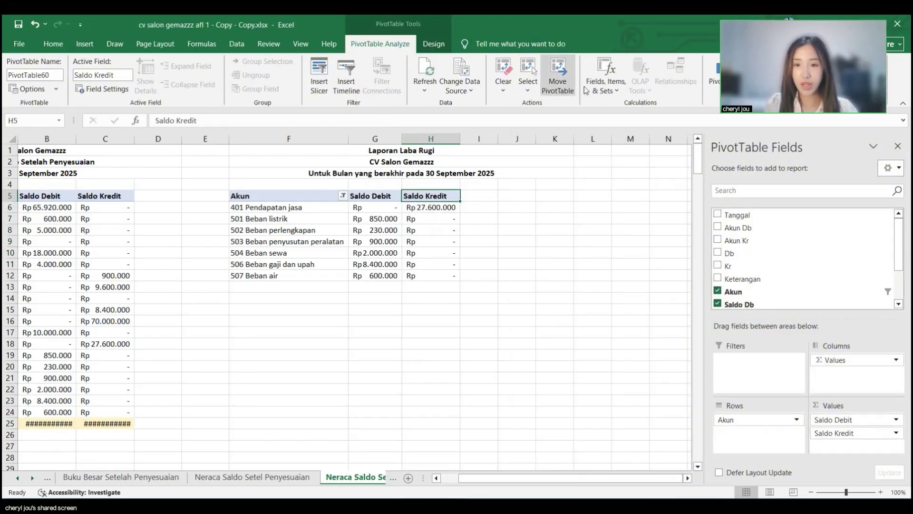
{"action": "left_click", "coordinate": [604, 86]}
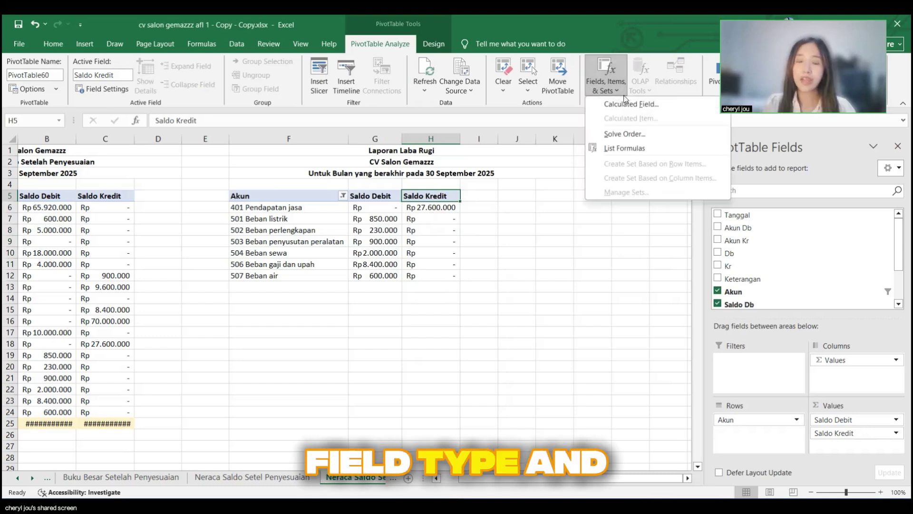
{"action": "left_click", "coordinate": [628, 101]}
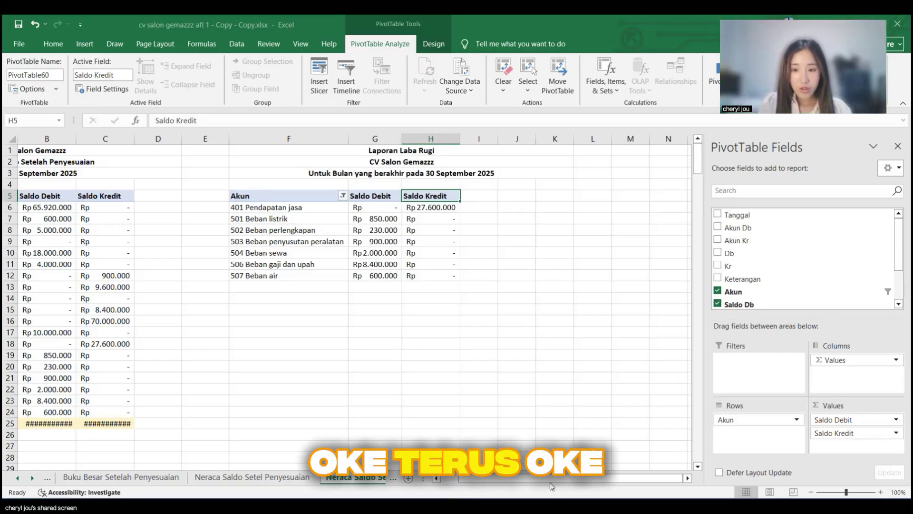
Step: Add the Saldo Akhir field to the values of the Laporan Laba Rugi pivot table
{"action": "scroll", "coordinate": [799, 265], "scroll_direction": "down", "scroll_amount": 3}
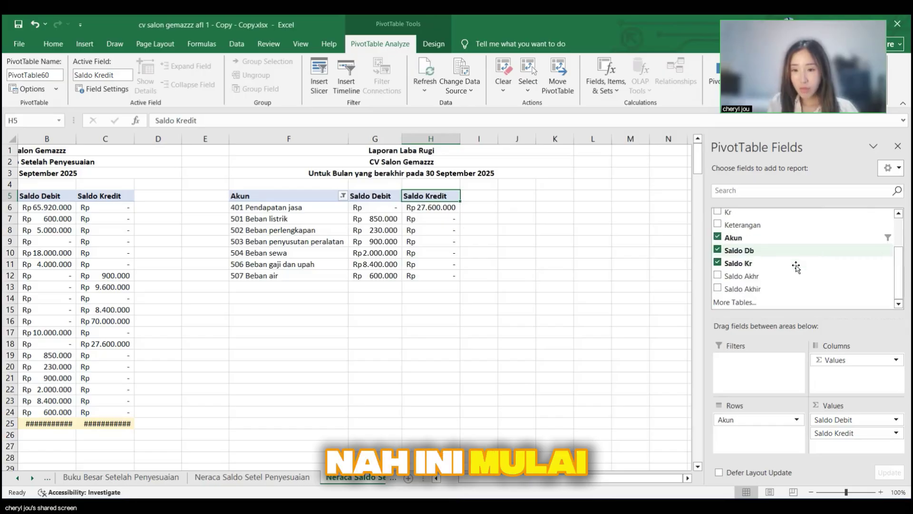
{"action": "left_click", "coordinate": [718, 289]}
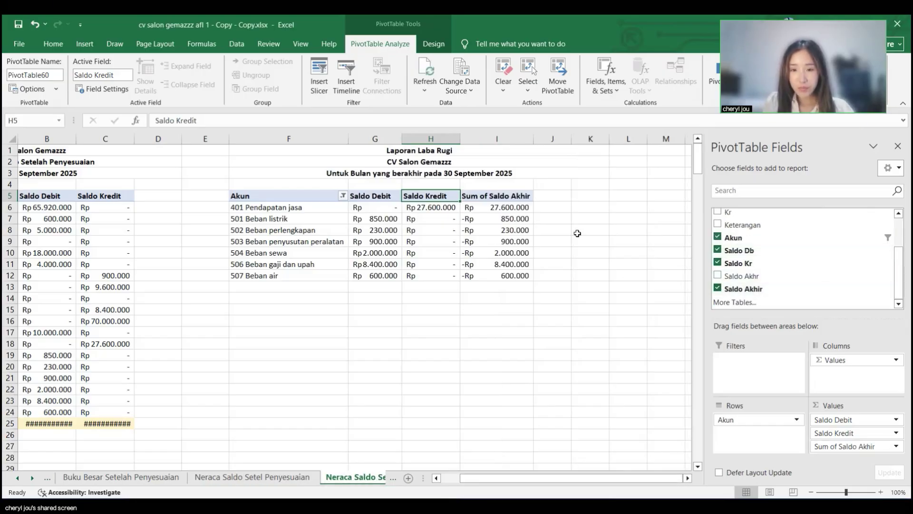
{"action": "left_click", "coordinate": [547, 230]}
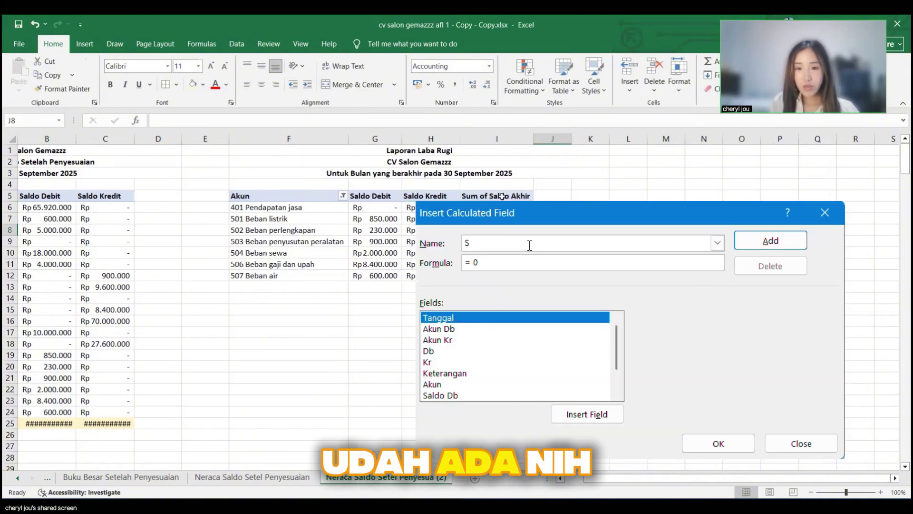
Step: Define a calculated field named "Saldo Akhir 30 Sept" with a formula subtracting 'Saldo Db' from 'Saldo Kr'
{"action": "type", "text": "aldo"}
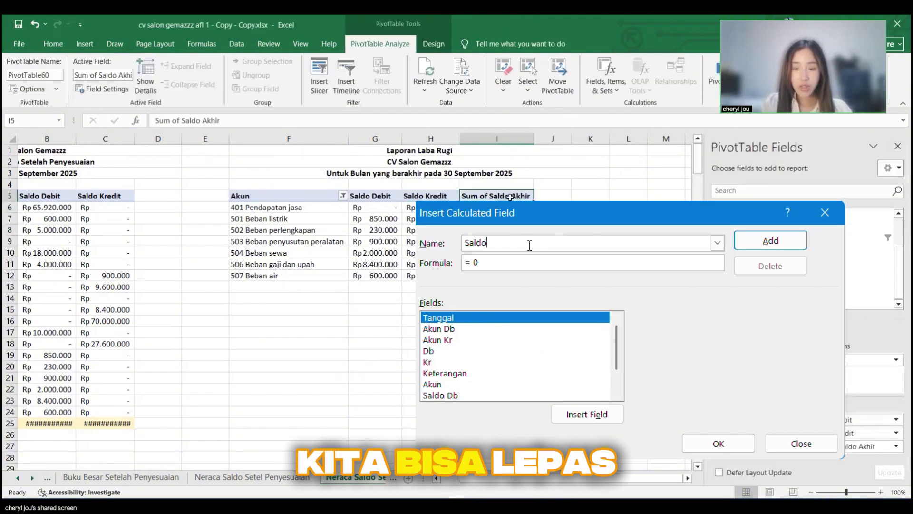
{"action": "type", "text": " Akhir 3"}
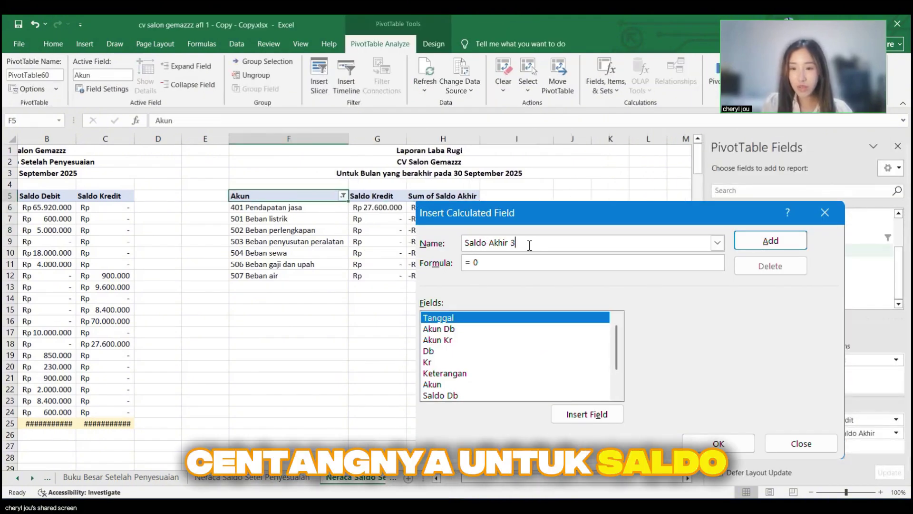
{"action": "type", "text": "0 Sept"}
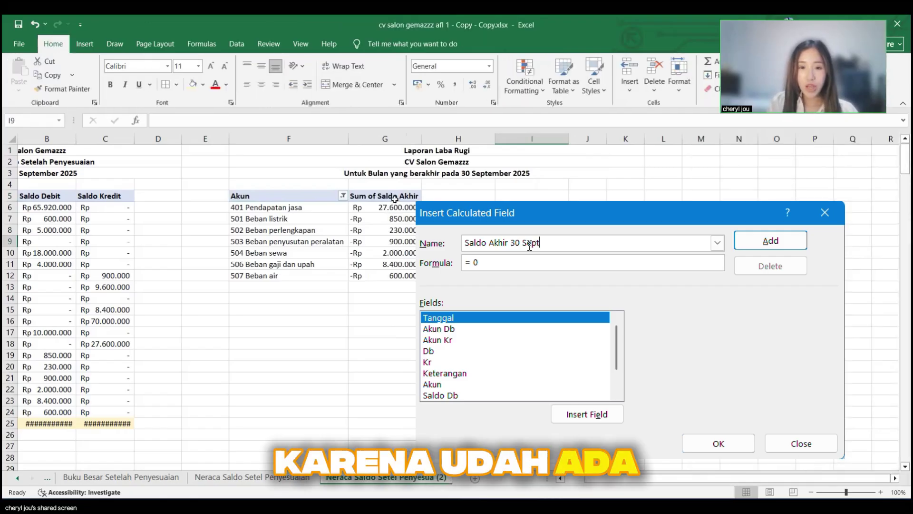
{"action": "left_click", "coordinate": [520, 260]}
{"action": "key", "text": "BackSpace"}
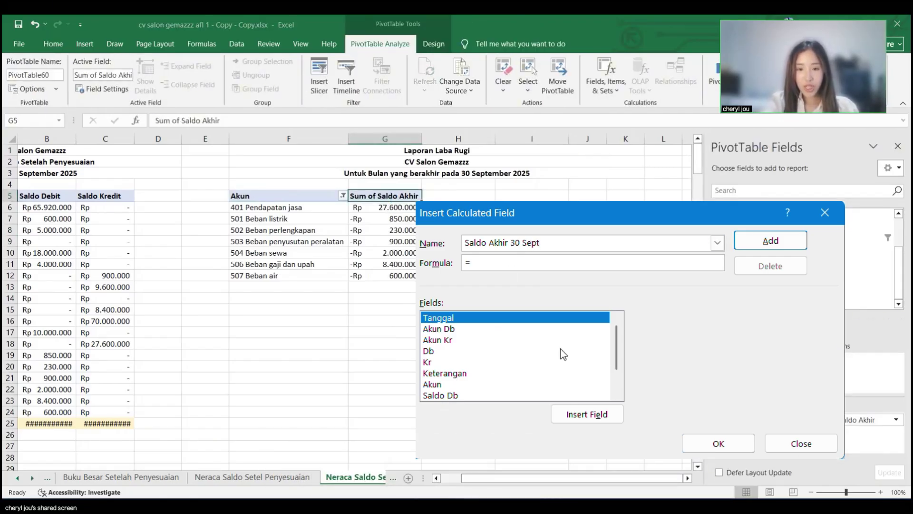
{"action": "scroll", "coordinate": [561, 352], "scroll_direction": "down", "scroll_amount": 1}
{"action": "double_click", "coordinate": [451, 395]}
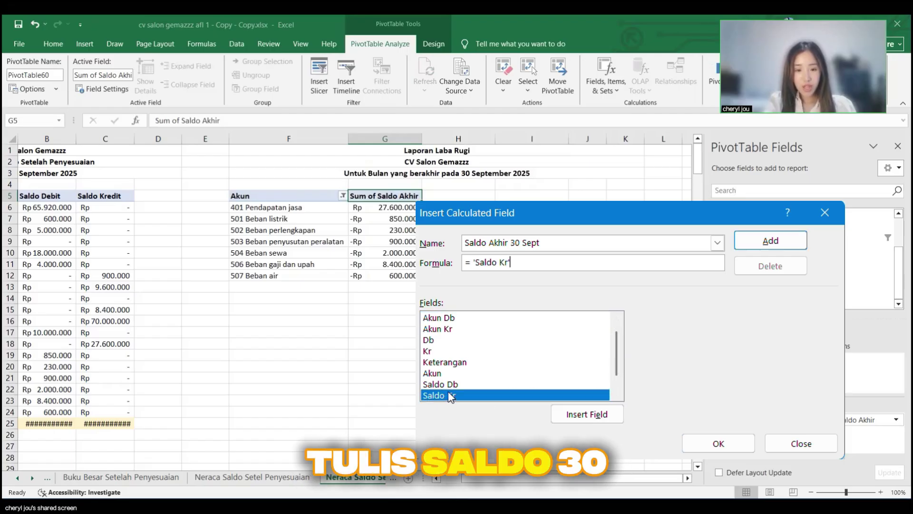
{"action": "type", "text": "-"}
{"action": "double_click", "coordinate": [446, 385]}
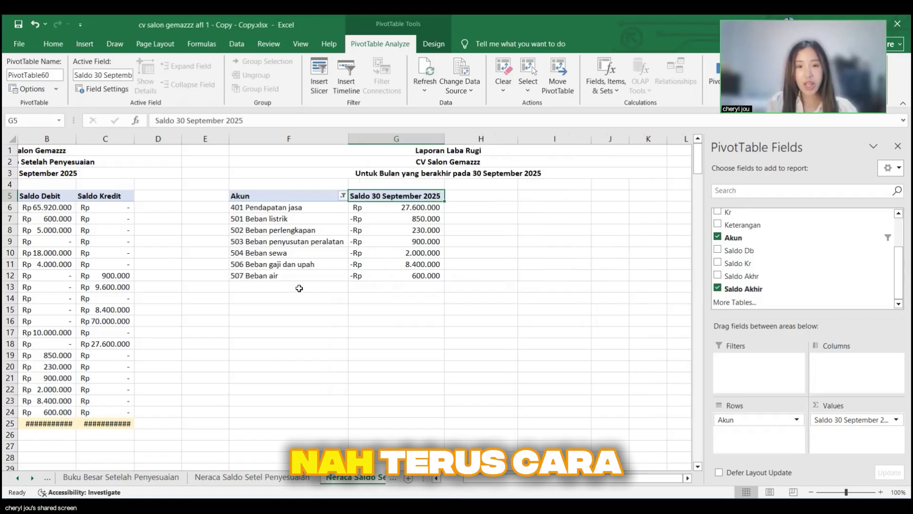
Step: Add a "Laba neto" row in F13 directly below the pivot table, with G13 summing G6:G12
{"action": "left_click", "coordinate": [299, 288]}
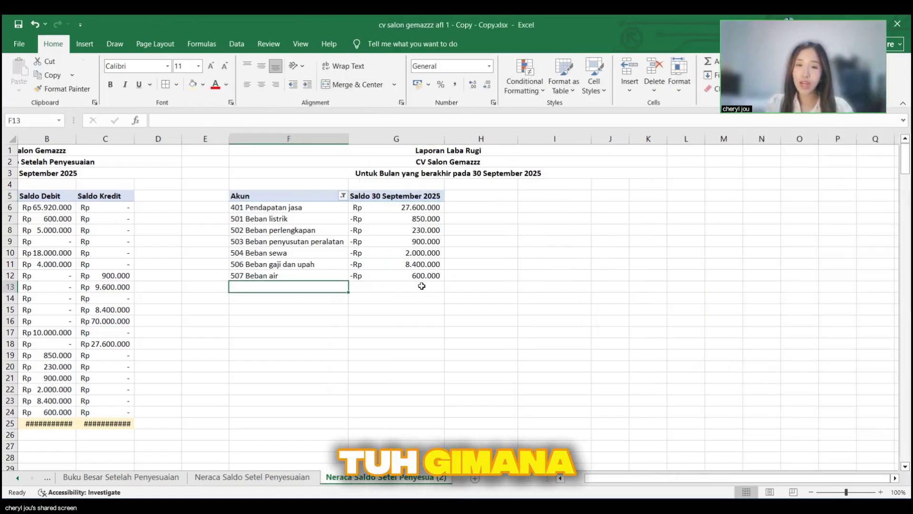
{"action": "type", "text": "Laba n"}
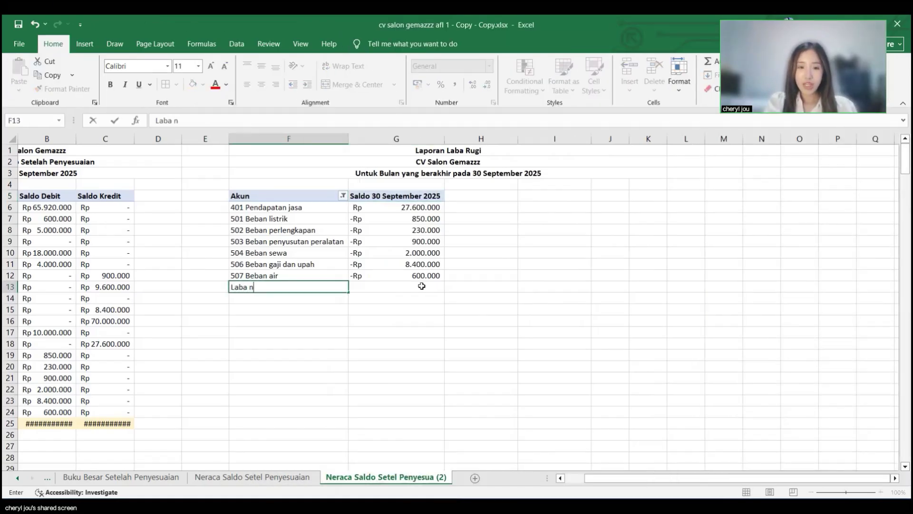
{"action": "type", "text": "eto"}
{"action": "left_click", "coordinate": [421, 286]}
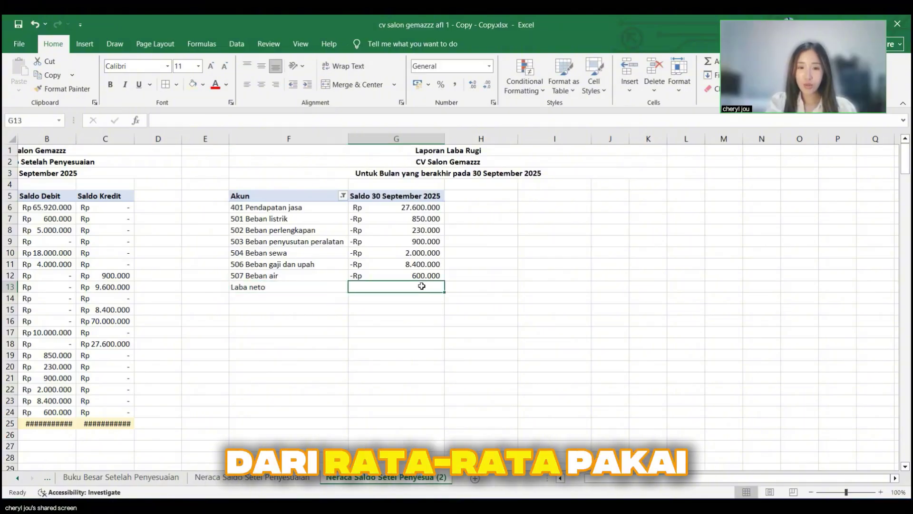
{"action": "type", "text": "="}
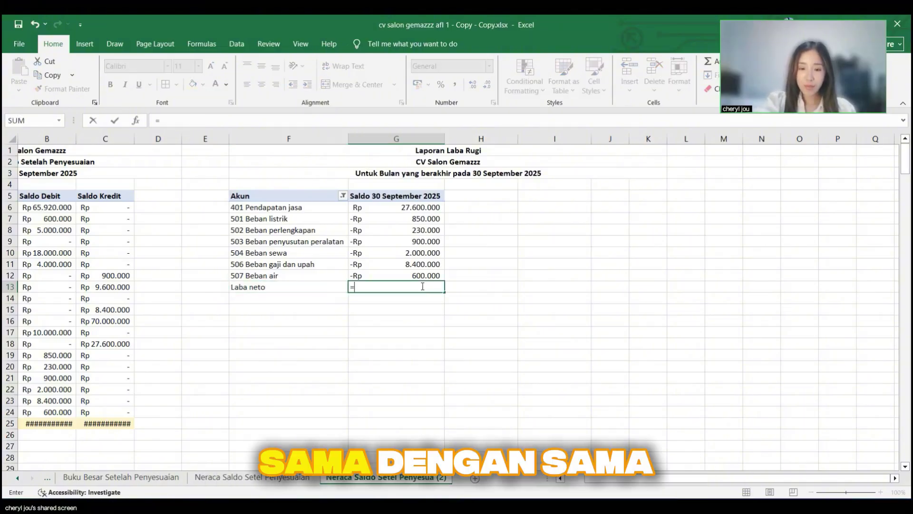
{"action": "type", "text": "sum"}
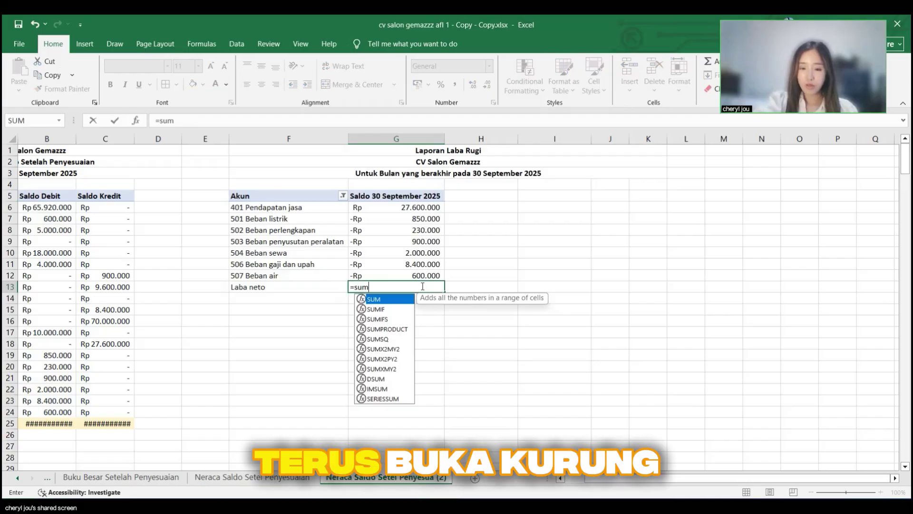
{"action": "type", "text": "("}
{"action": "left_click_drag", "start_coordinate": [408, 206], "coordinate": [411, 275]}
{"action": "type", "text": ")"}
{"action": "key", "text": "Return"}
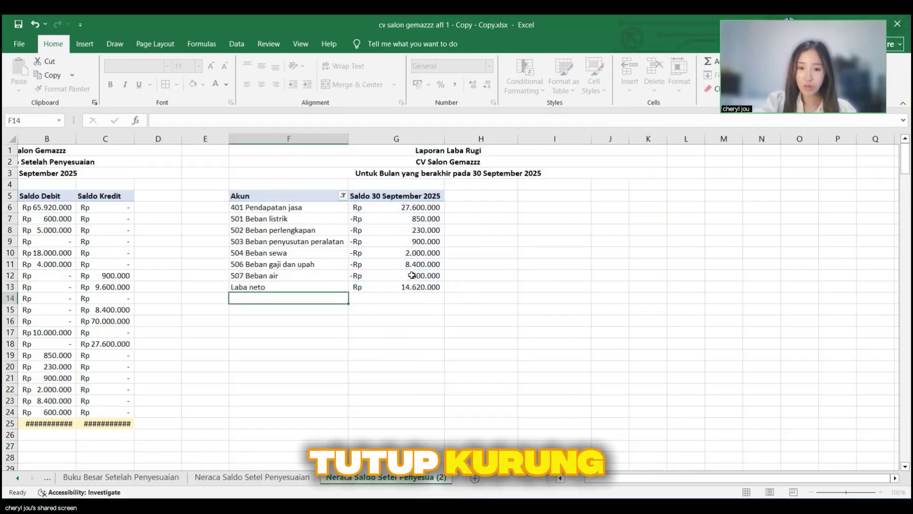
Step: Fill the Laba neto row F13:G13 with the lightest gold theme colour and make it bold
{"action": "left_click_drag", "start_coordinate": [312, 292], "coordinate": [398, 287]}
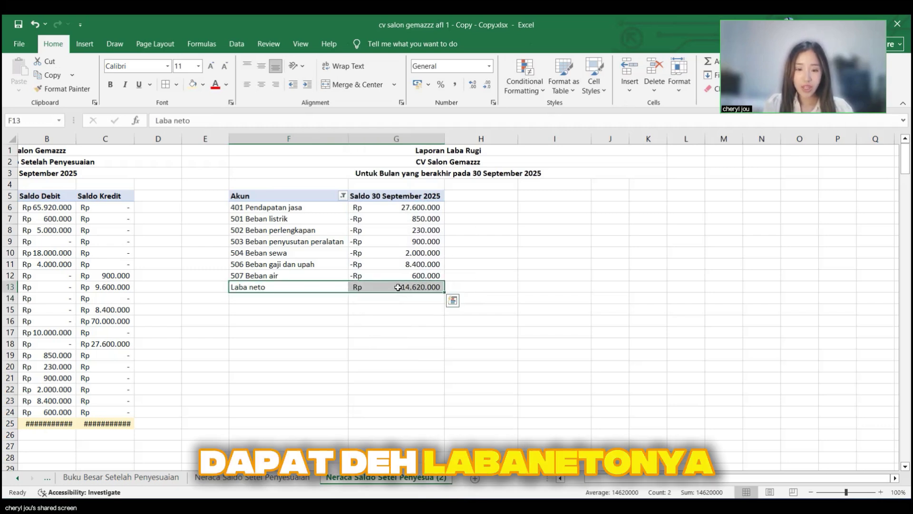
{"action": "key", "text": "alt"}
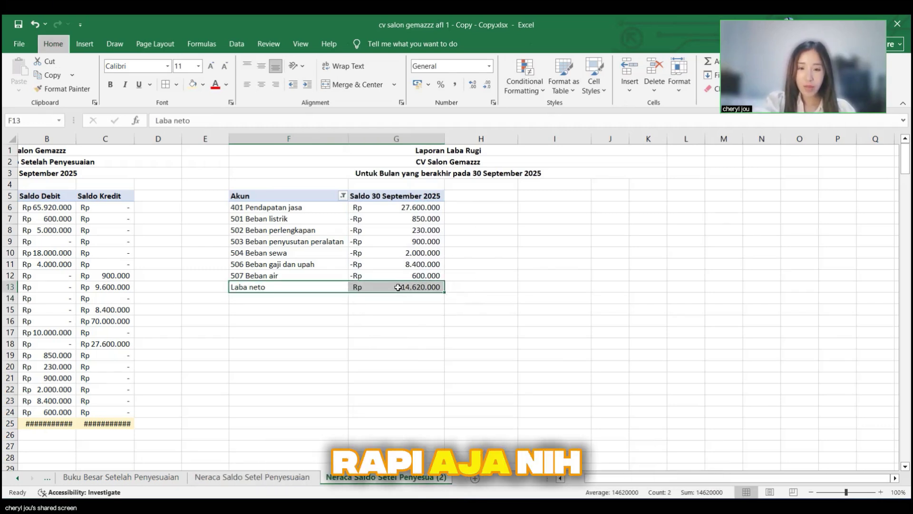
{"action": "key", "text": "h"}
{"action": "key", "text": "h"}
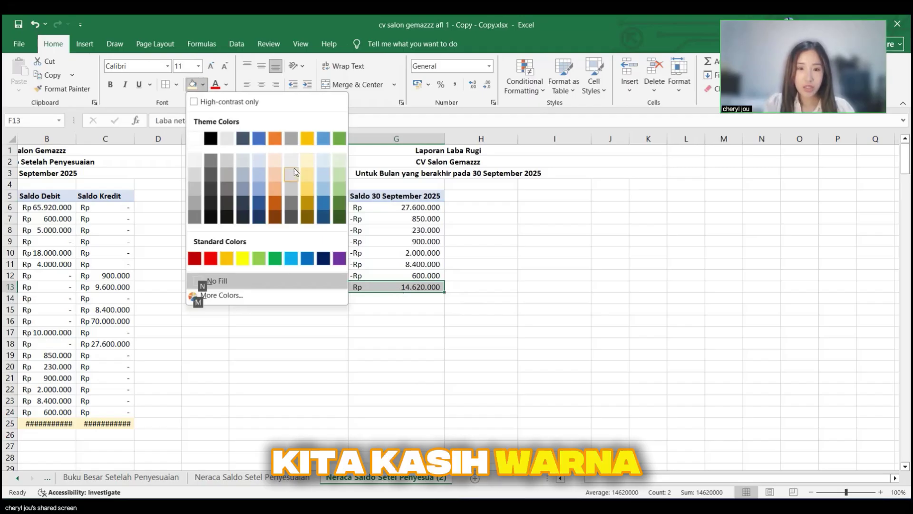
{"action": "left_click", "coordinate": [304, 160]}
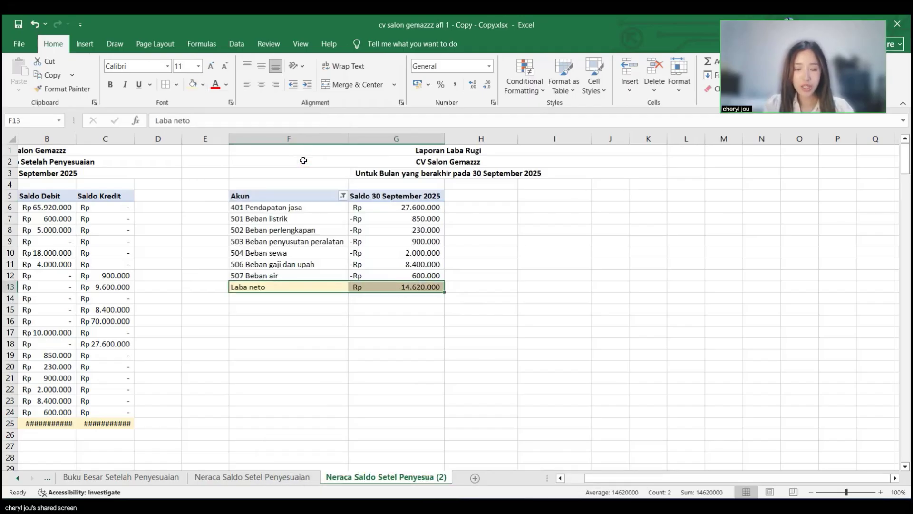
{"action": "left_click", "coordinate": [448, 323]}
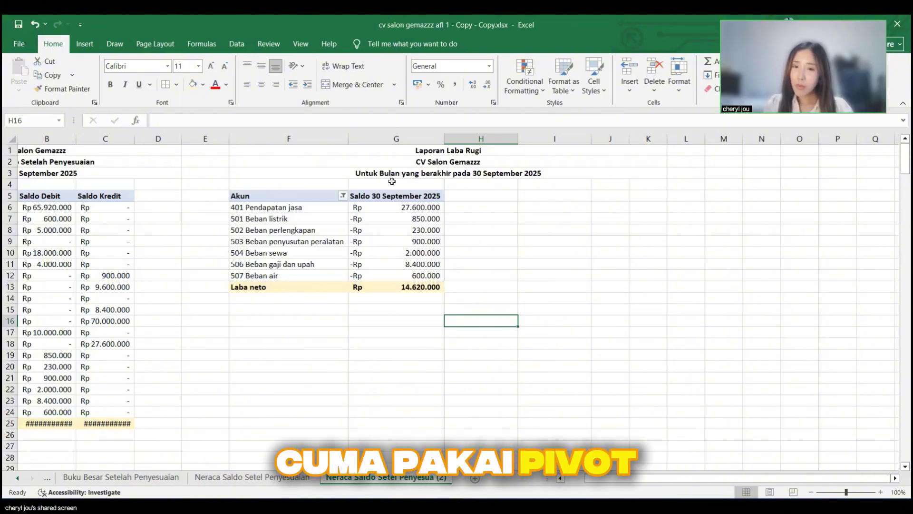
Step: Copy the three Laporan Laba Rugi heading rows F1:K3 to F15, below the Laba neto row
{"action": "left_click_drag", "start_coordinate": [388, 152], "coordinate": [511, 173]}
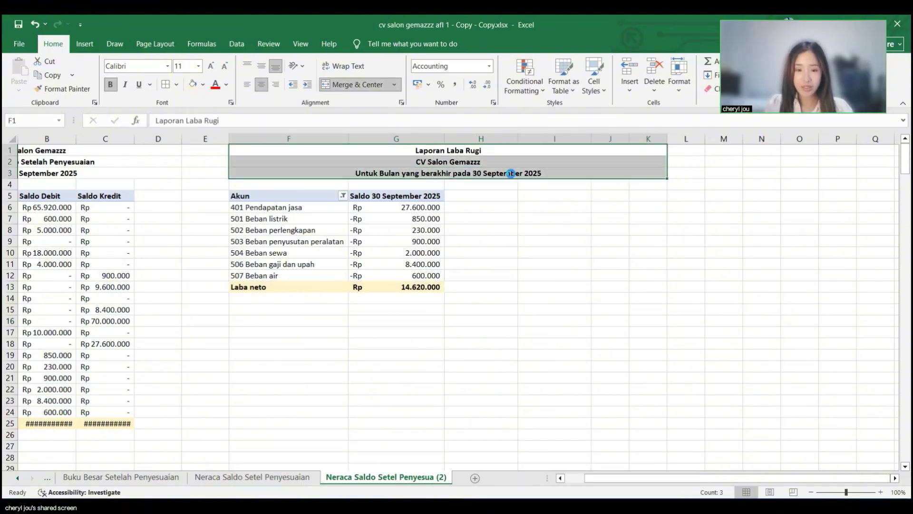
{"action": "key", "text": "ctrl+c"}
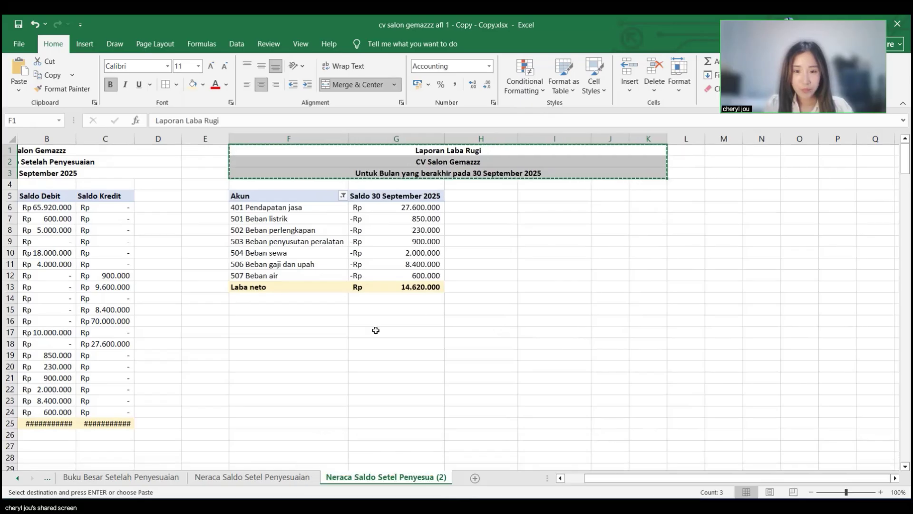
{"action": "left_click", "coordinate": [387, 311]}
{"action": "key", "text": "ctrl+v"}
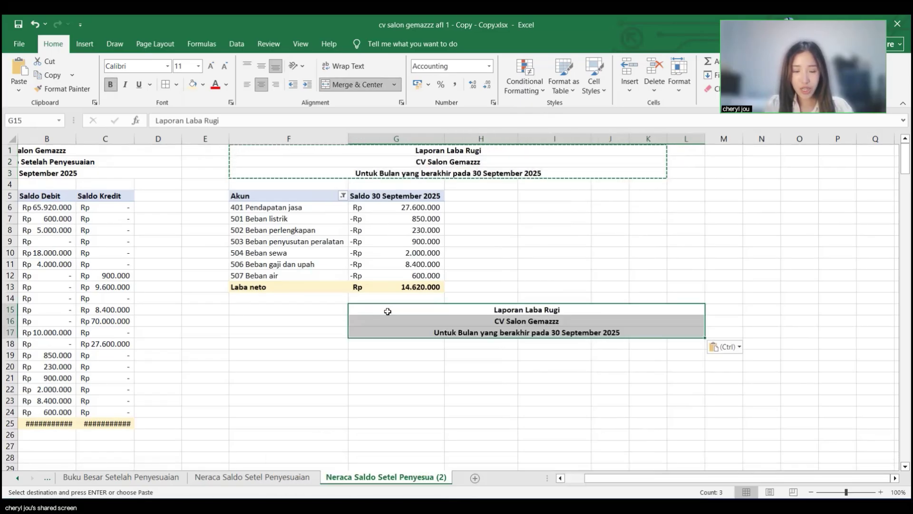
{"action": "key", "text": "ctrl+z"}
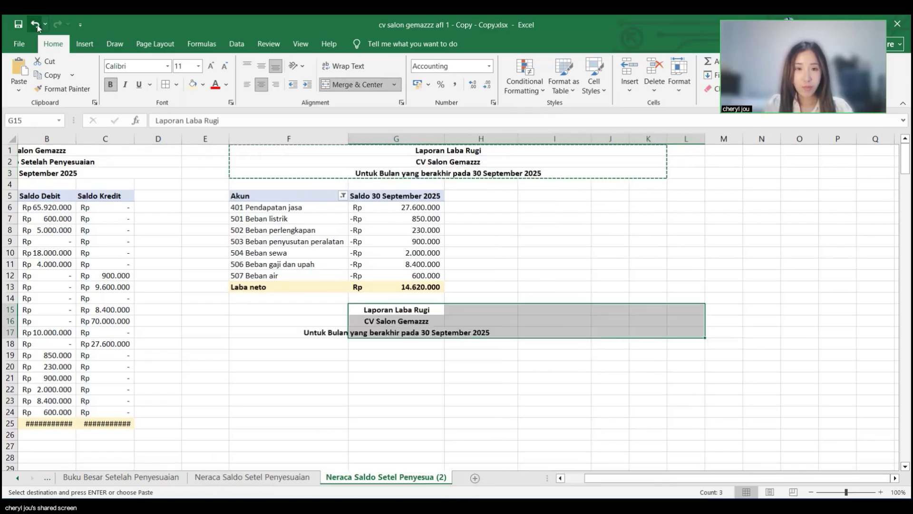
{"action": "left_click", "coordinate": [306, 309]}
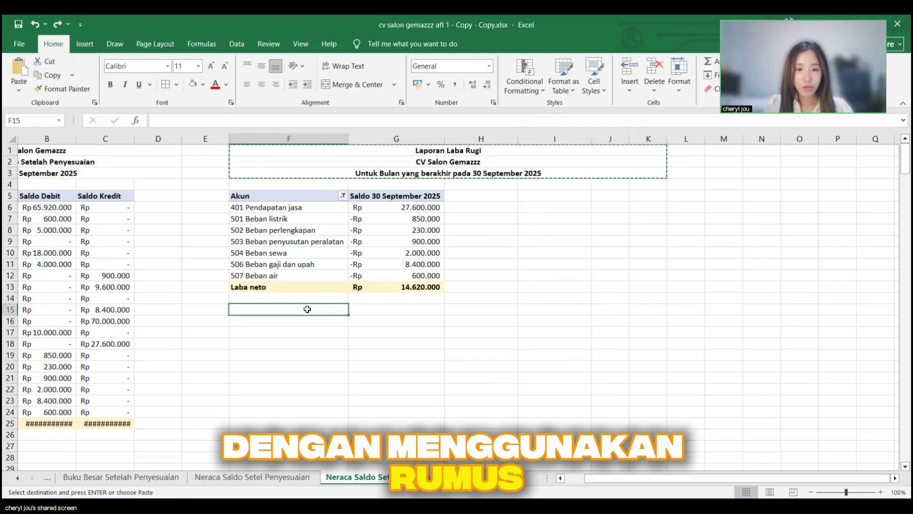
{"action": "key", "text": "ctrl+v"}
{"action": "left_click", "coordinate": [453, 434]}
{"action": "scroll", "coordinate": [444, 374], "scroll_direction": "down", "scroll_amount": 4}
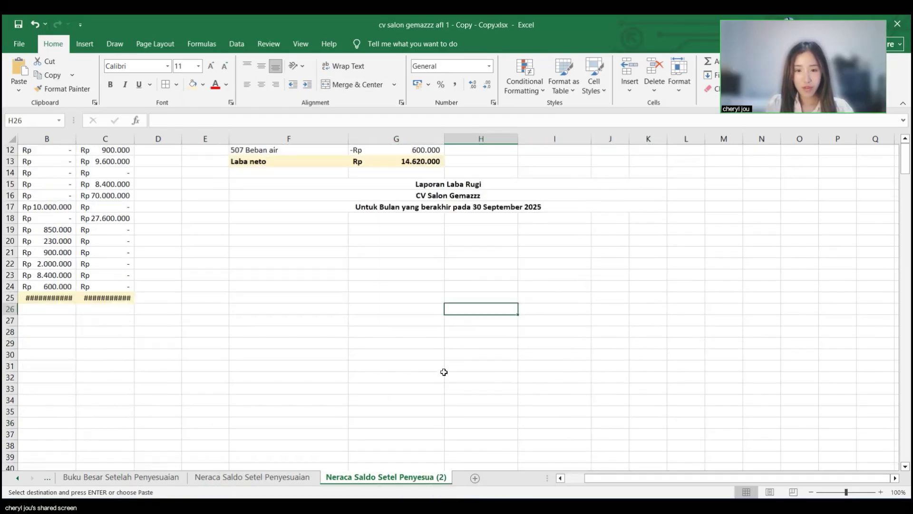
Step: Enter the label "PIVOT" in I7 beside the pivot-based income statement
{"action": "scroll", "coordinate": [481, 286], "scroll_direction": "up", "scroll_amount": 4}
{"action": "left_click", "coordinate": [550, 217]}
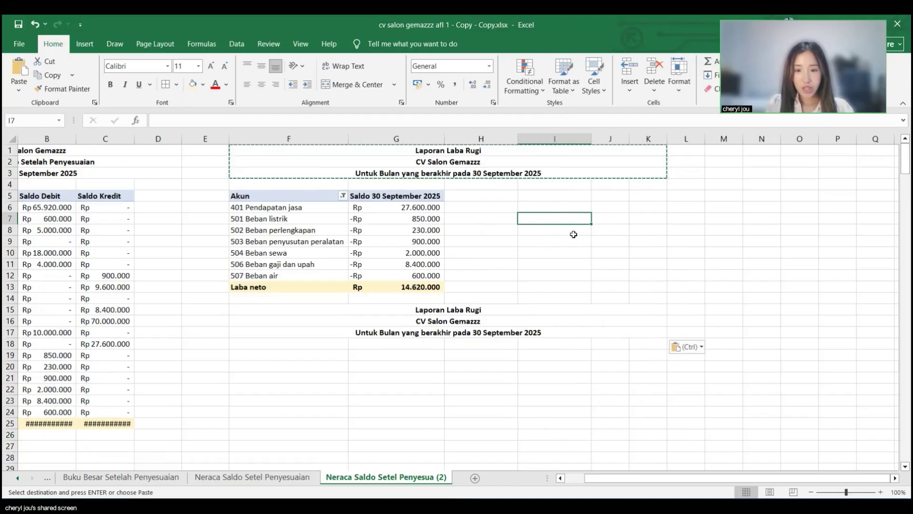
{"action": "key", "text": "Escape"}
{"action": "type", "text": "PIVOT"}
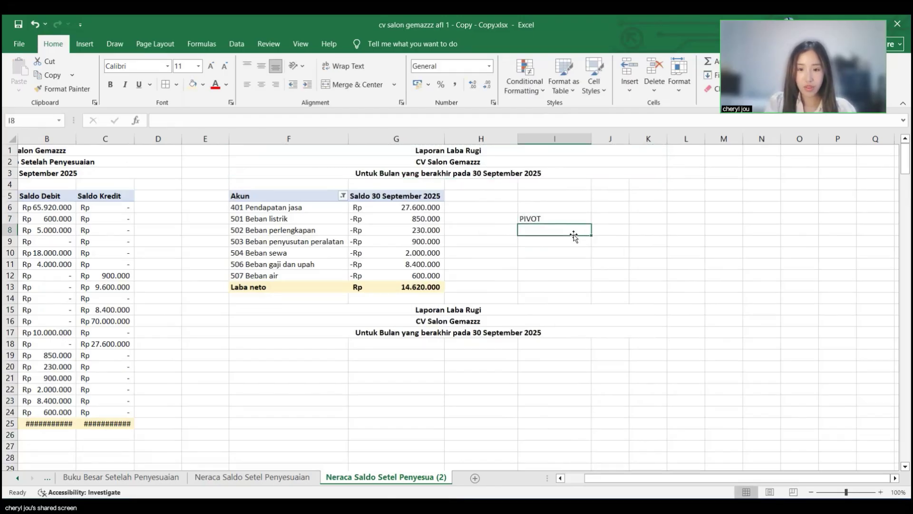
Step: Enter a bold "Pendapatan" section heading in F19 below the second set of Laporan Laba Rugi headings
{"action": "scroll", "coordinate": [572, 234], "scroll_direction": "down", "scroll_amount": 4}
{"action": "left_click", "coordinate": [305, 214]}
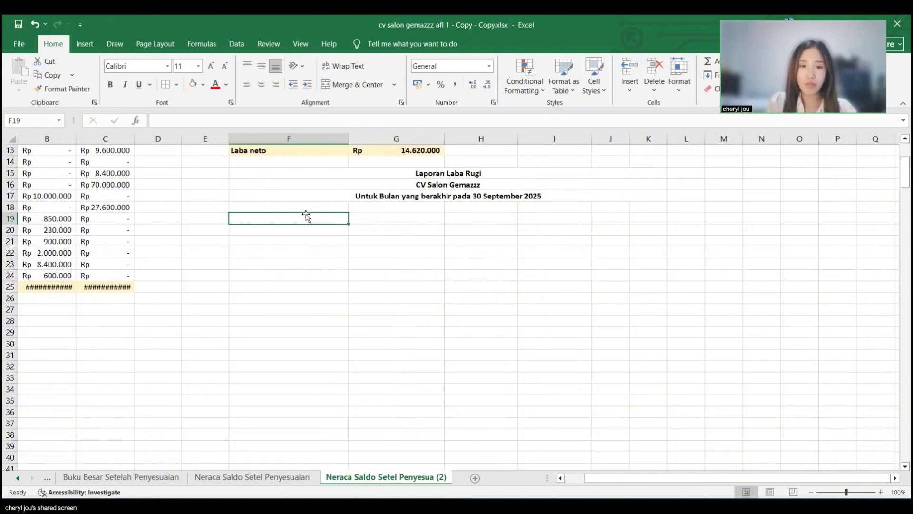
{"action": "scroll", "coordinate": [305, 215], "scroll_direction": "left", "scroll_amount": 2}
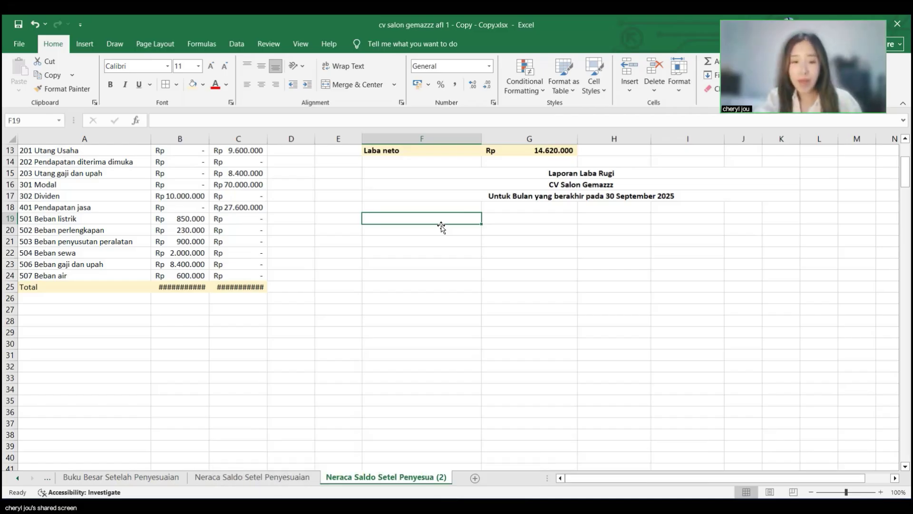
{"action": "type", "text": "Pendapata"}
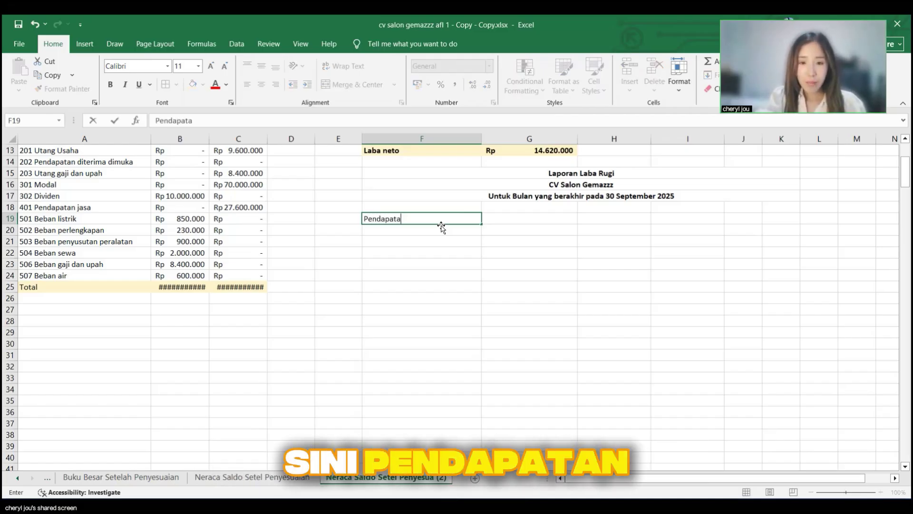
{"action": "type", "text": "n"}
{"action": "key", "text": "ctrl+b"}
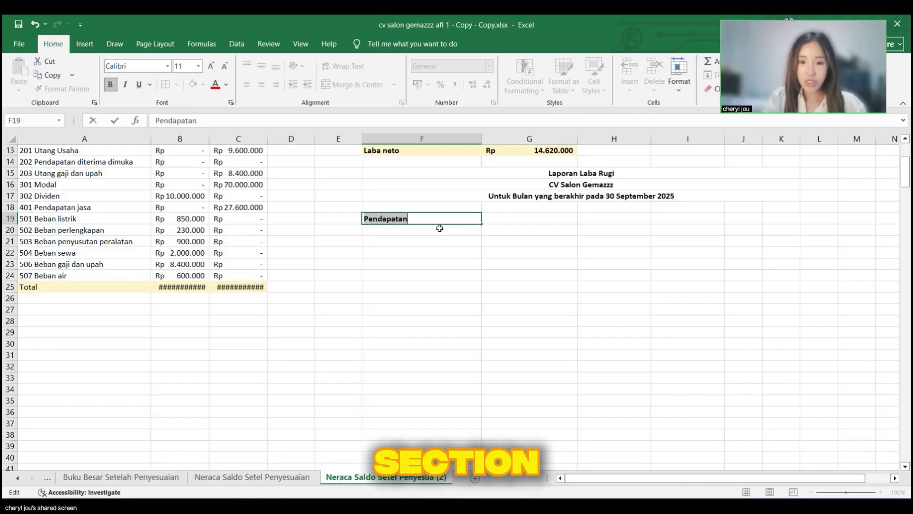
Step: Copy the account name "401 Pendapatan jasa" from A18 to F20 under the Pendapatan heading
{"action": "key", "text": "Return"}
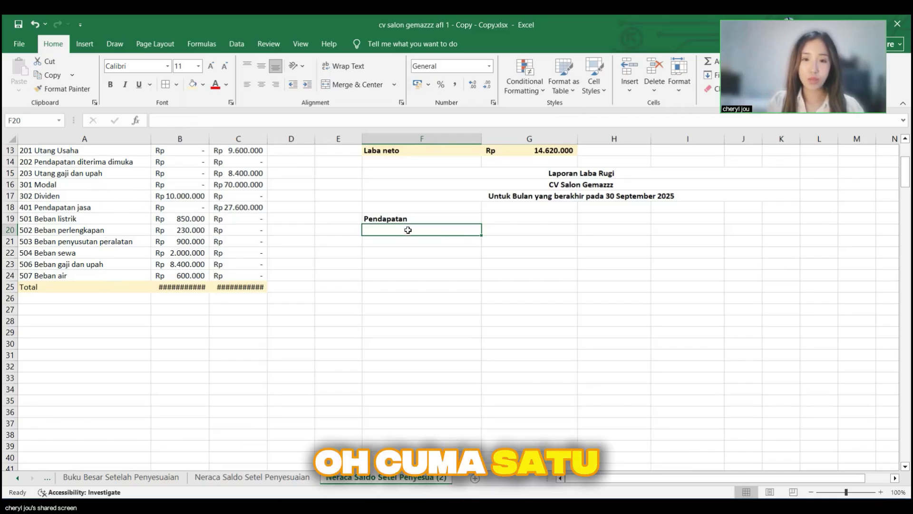
{"action": "left_click", "coordinate": [124, 209]}
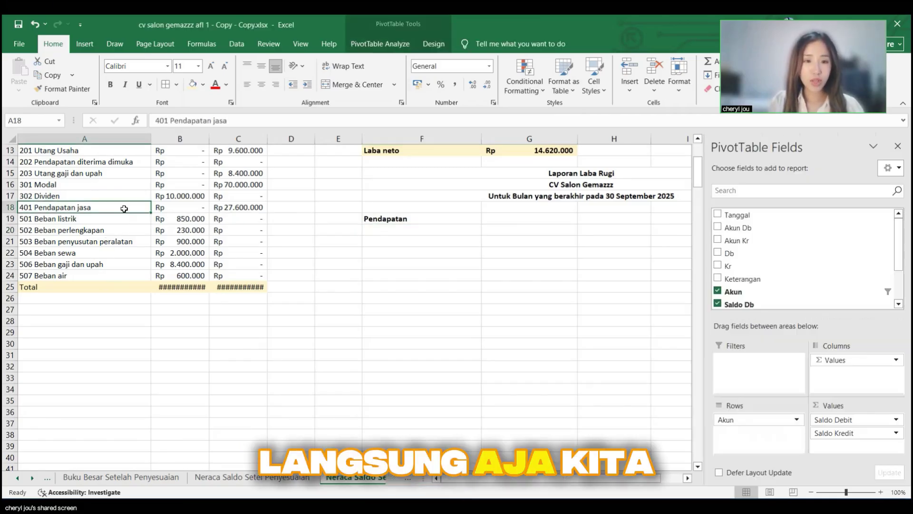
{"action": "key", "text": "ctrl+c"}
{"action": "left_click", "coordinate": [406, 230]}
{"action": "key", "text": "ctrl+v"}
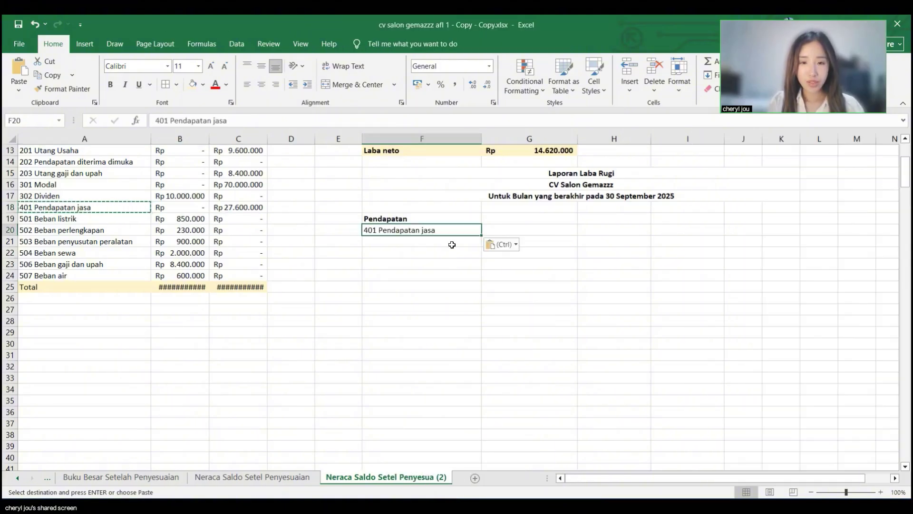
Step: Enter a bold "Total Pendapatan" label in F21 below the revenue account
{"action": "left_click", "coordinate": [423, 242]}
{"action": "key", "text": "Escape"}
{"action": "type", "text": "T"}
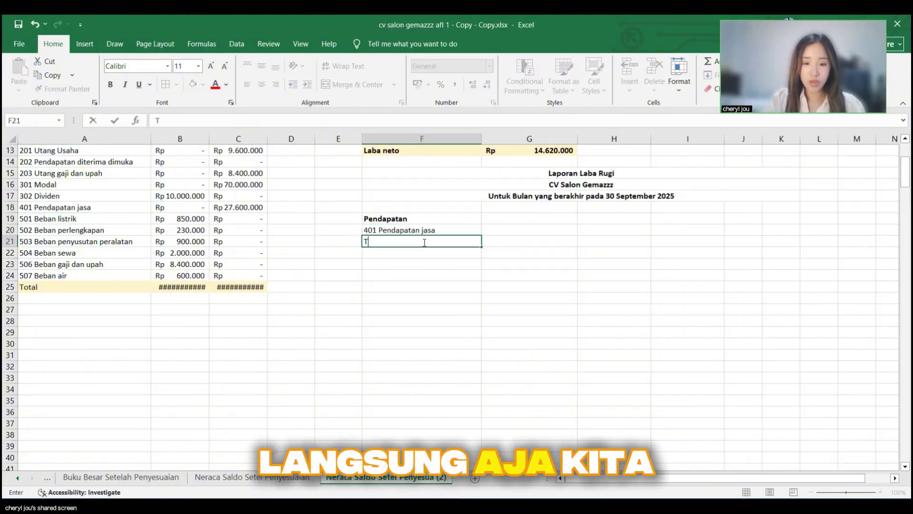
{"action": "type", "text": "otal Pendapatan"}
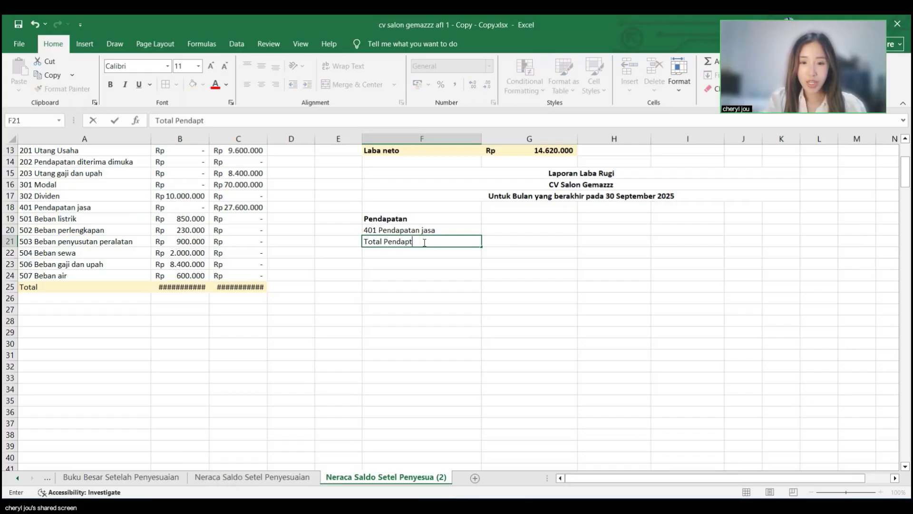
{"action": "key", "text": "ctrl+a"}
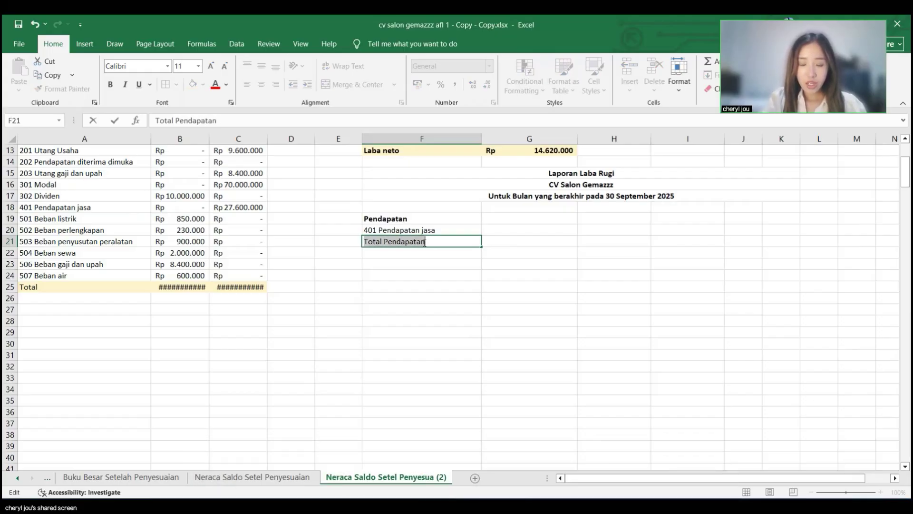
{"action": "key", "text": "ctrl+b"}
{"action": "key", "text": "Return"}
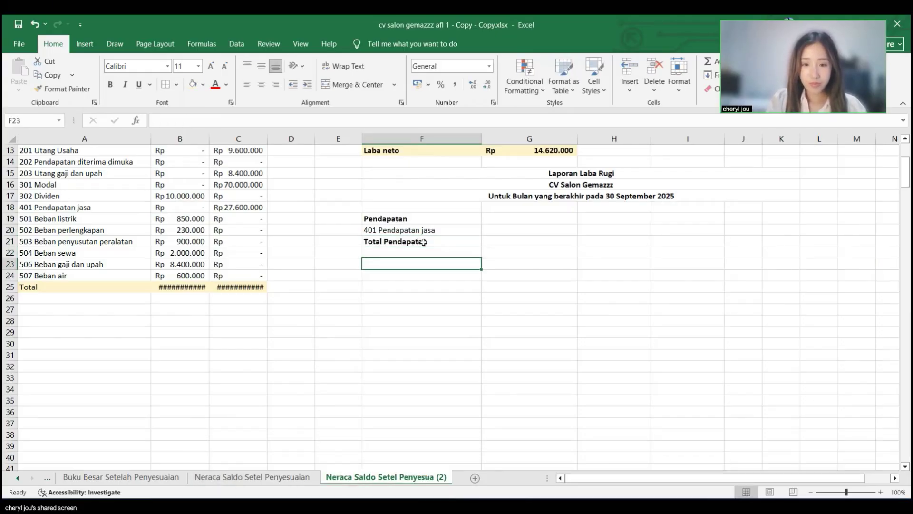
Step: Add a bold "Beban" heading in F23 and copy the expense account names A19:A24 to F24 below it
{"action": "type", "text": "Beban"}
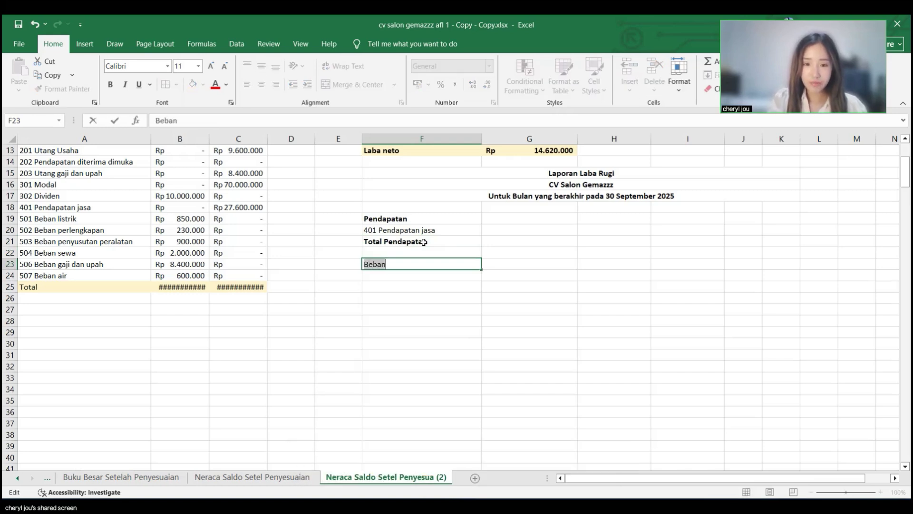
{"action": "key", "text": "ctrl+b"}
{"action": "key", "text": "Return"}
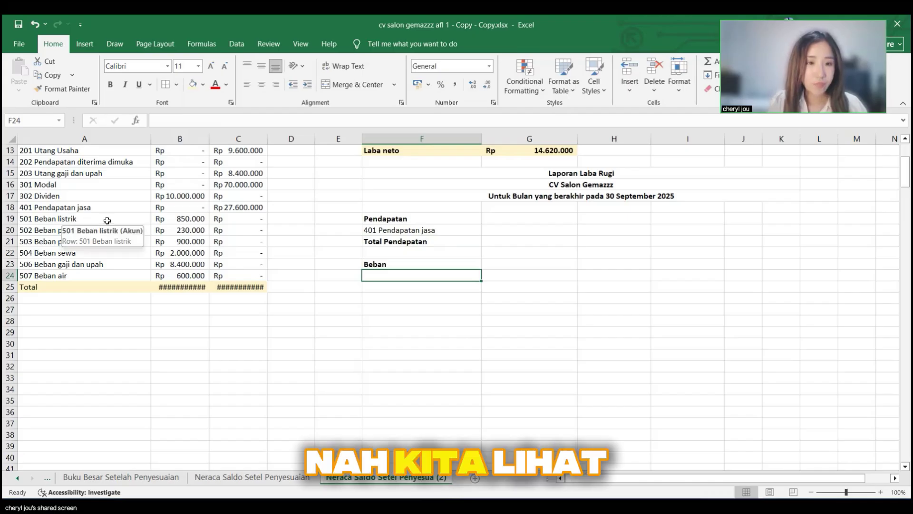
{"action": "left_click_drag", "start_coordinate": [103, 219], "coordinate": [97, 275]}
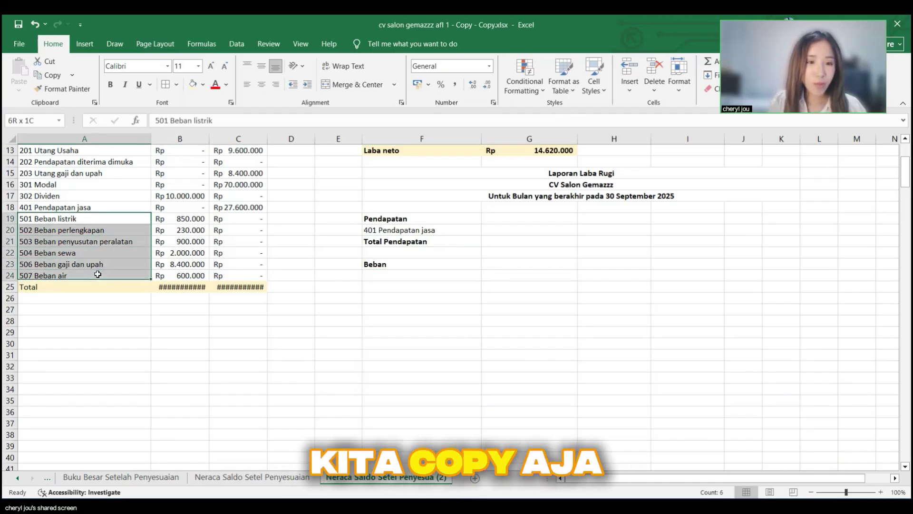
{"action": "key", "text": "ctrl+c"}
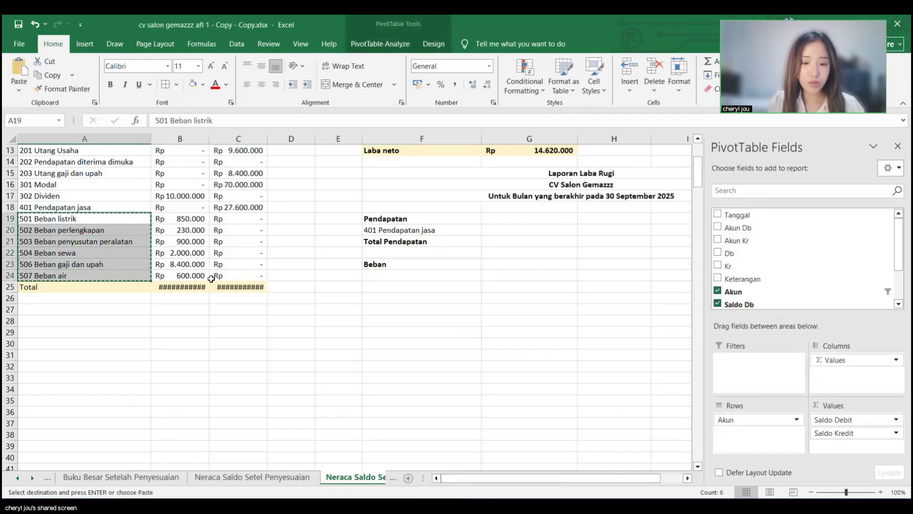
{"action": "left_click", "coordinate": [390, 278]}
{"action": "key", "text": "ctrl+v"}
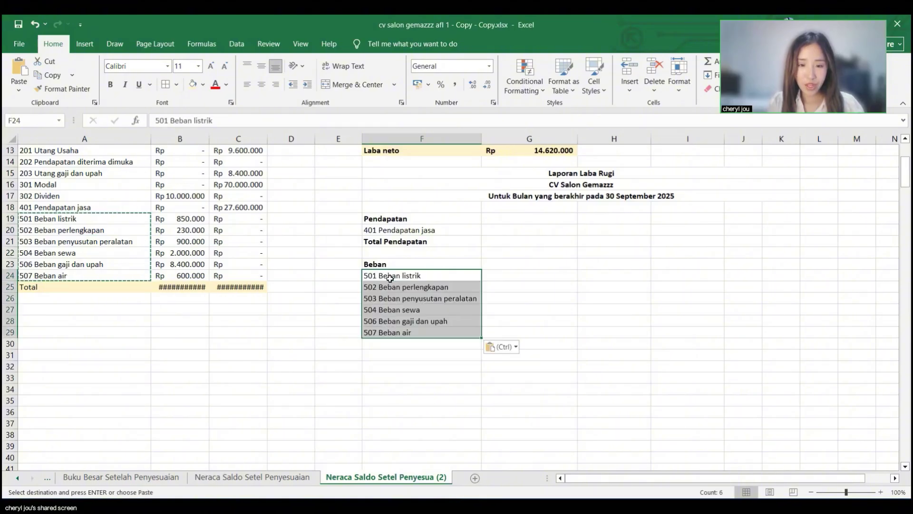
Step: Enter a bold "Total Beban" label in F30 below the expense accounts
{"action": "left_click", "coordinate": [405, 344]}
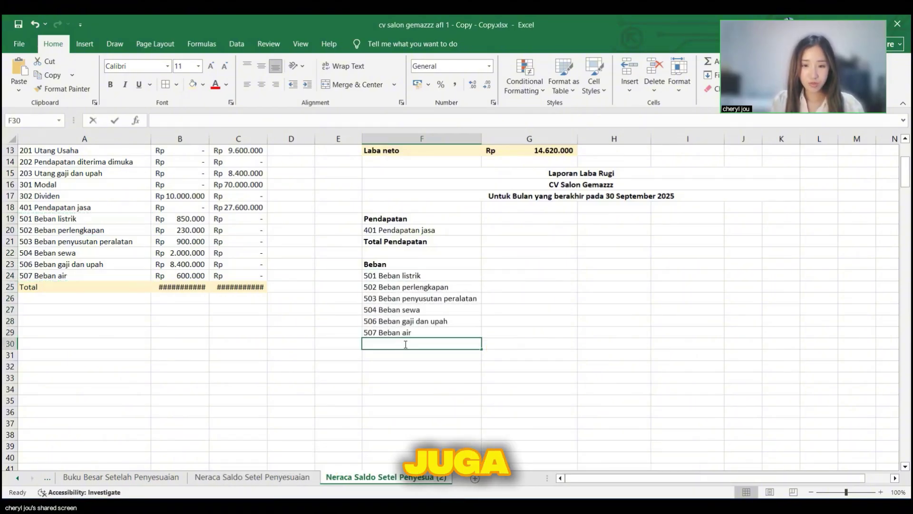
{"action": "type", "text": "Total Beban"}
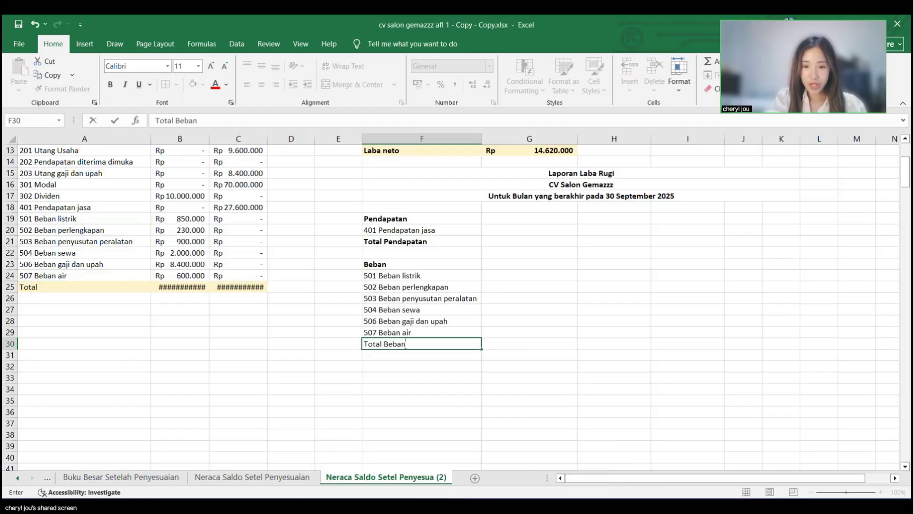
{"action": "left_click", "coordinate": [575, 290]}
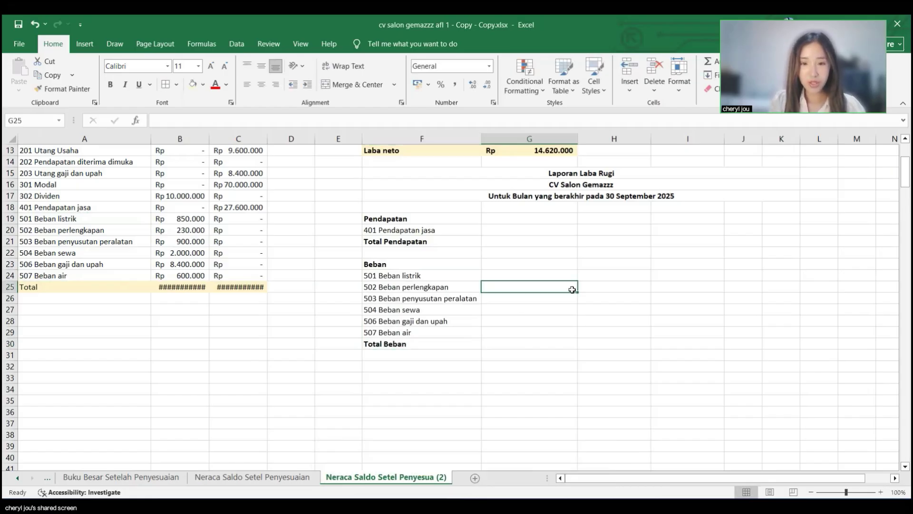
Step: Enter the formula =SUMIF(A6:A24;B6:B24) in G20 for 401 Pendapatan jasa
{"action": "scroll", "coordinate": [419, 288], "scroll_direction": "up", "scroll_amount": 3}
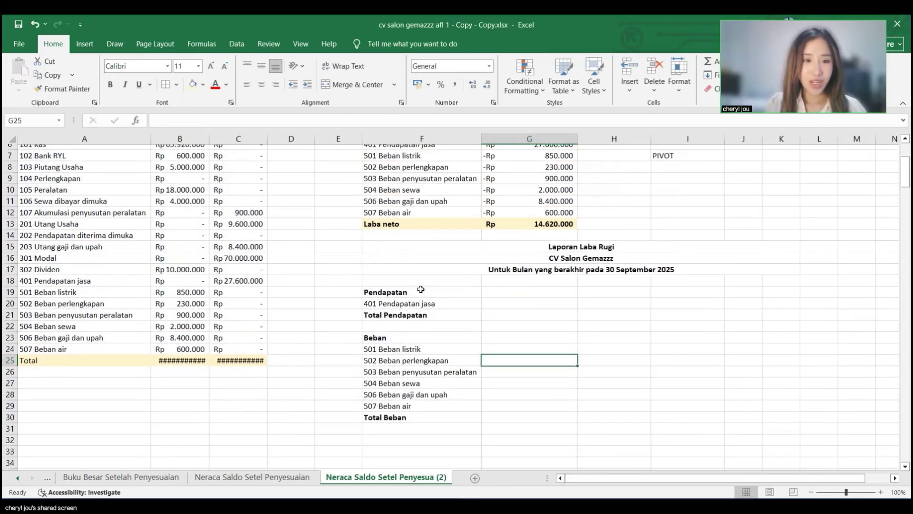
{"action": "scroll", "coordinate": [161, 308], "scroll_direction": "up", "scroll_amount": 1}
{"action": "scroll", "coordinate": [161, 308], "scroll_direction": "down", "scroll_amount": 1}
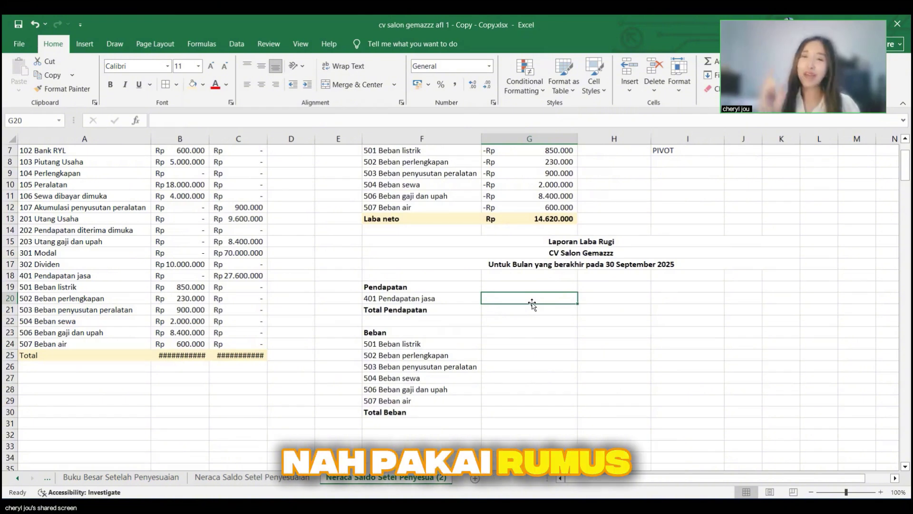
{"action": "type", "text": "="}
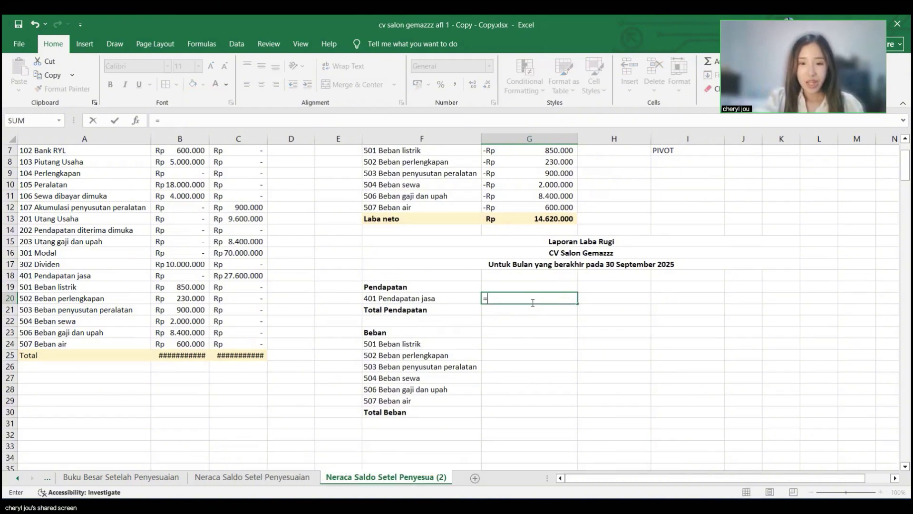
{"action": "type", "text": "S"}
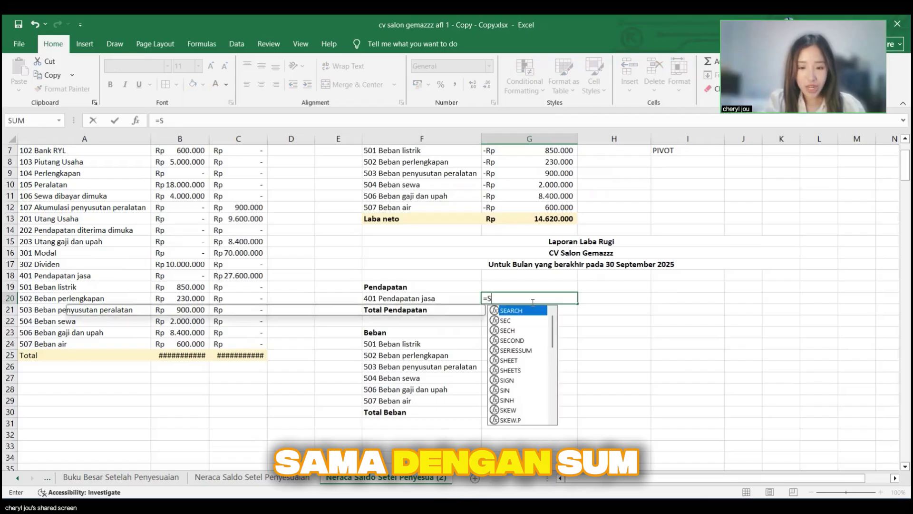
{"action": "type", "text": "UMIF"}
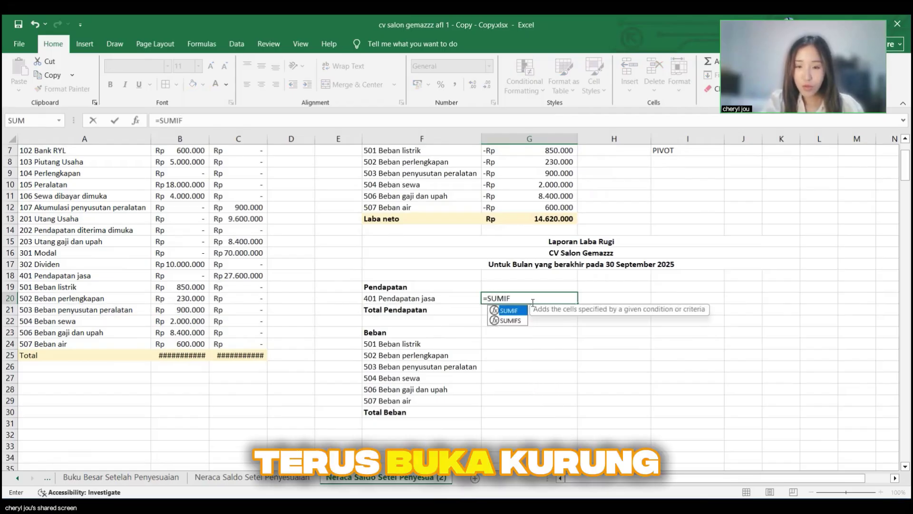
{"action": "type", "text": "("}
{"action": "scroll", "coordinate": [285, 269], "scroll_direction": "up", "scroll_amount": 2}
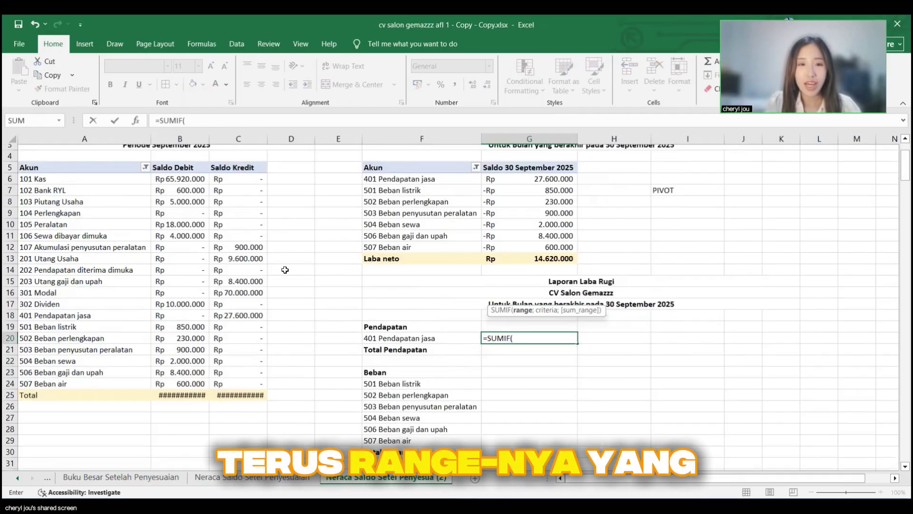
{"action": "left_click_drag", "start_coordinate": [86, 185], "coordinate": [101, 390]}
{"action": "type", "text": ";"}
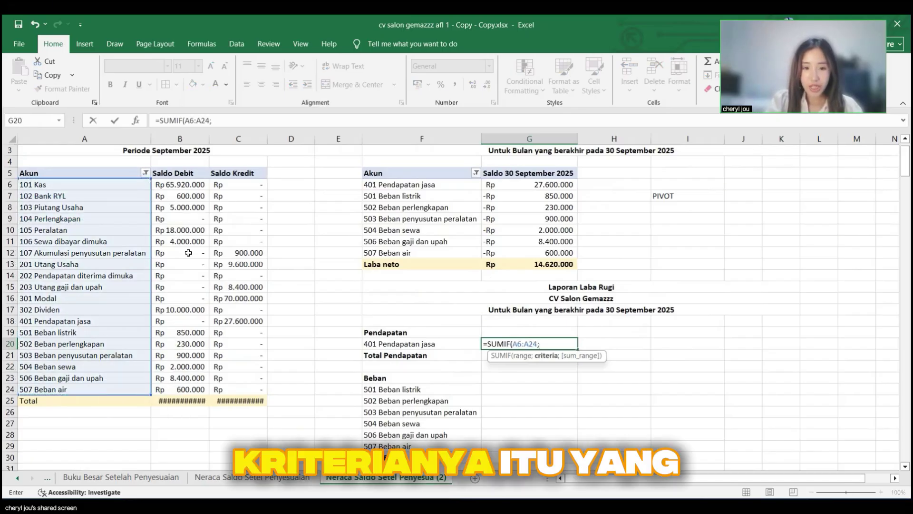
{"action": "left_click", "coordinate": [440, 342]}
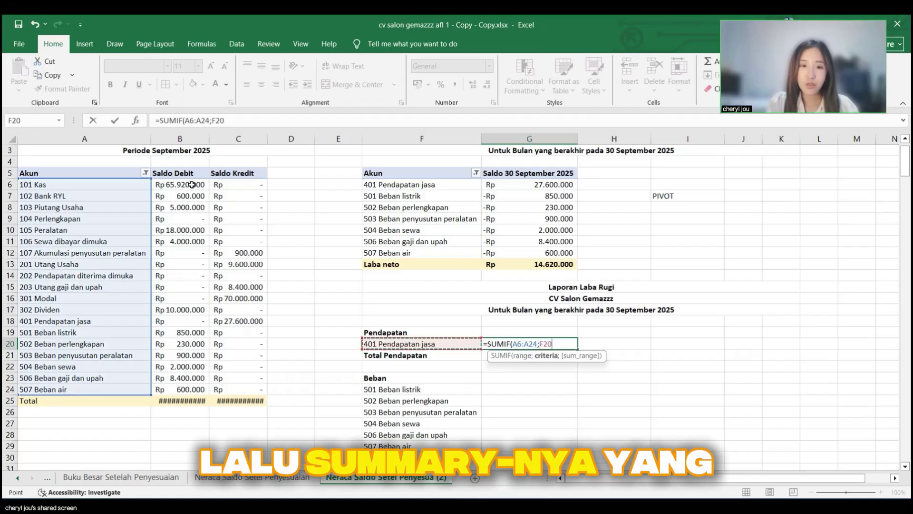
{"action": "left_click_drag", "start_coordinate": [181, 184], "coordinate": [188, 390]}
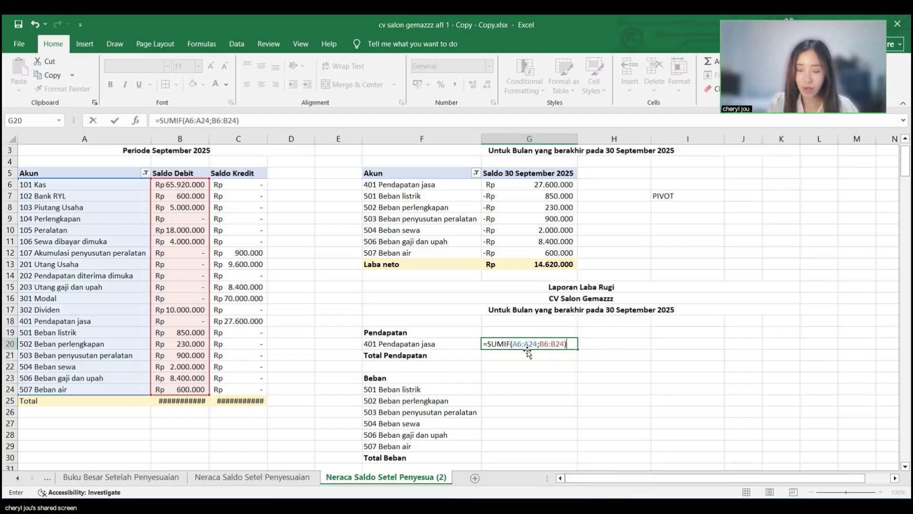
{"action": "key", "text": "Return"}
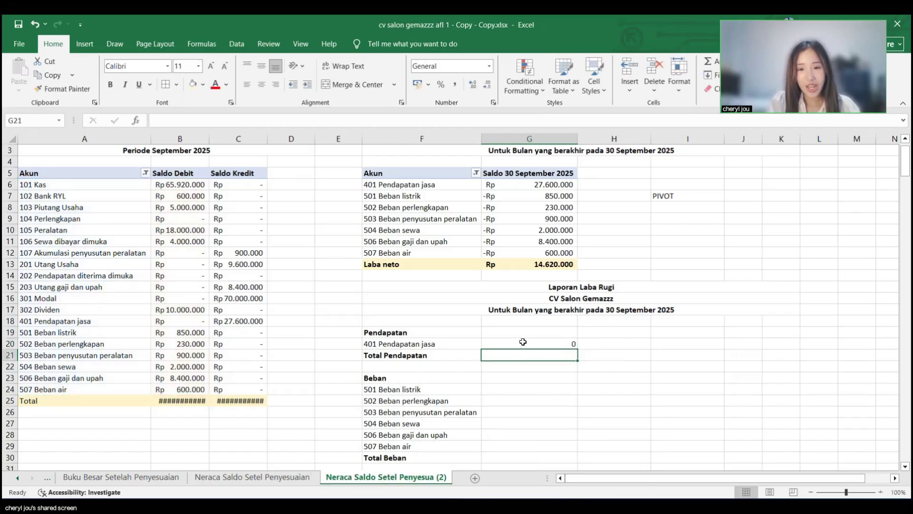
Step: Extend the G20 formula by adding +SUMIF(A6:A24;F20;C6:C24) so it also sums the Saldo Kredit column
{"action": "left_click", "coordinate": [523, 342]}
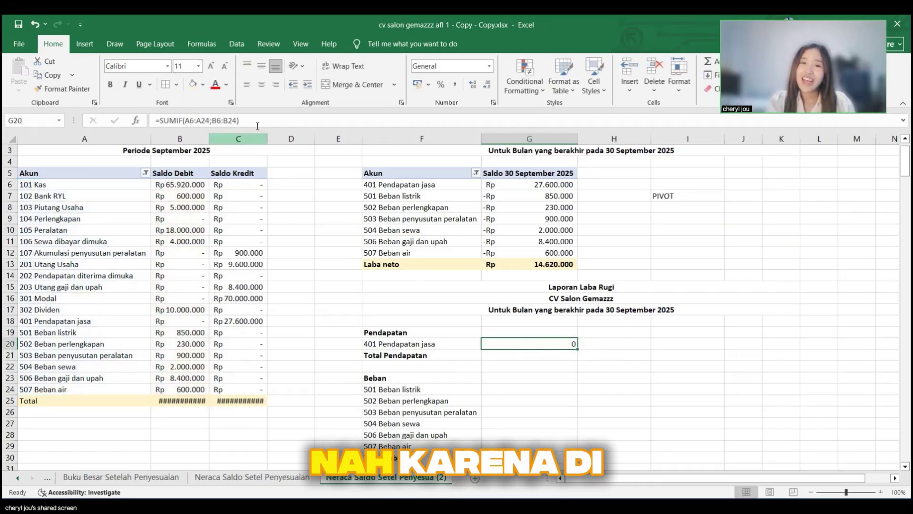
{"action": "left_click", "coordinate": [237, 120]}
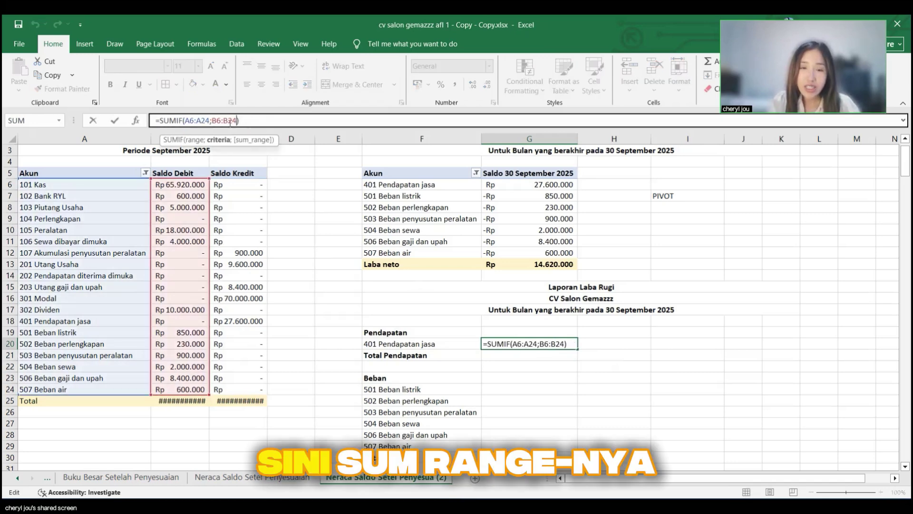
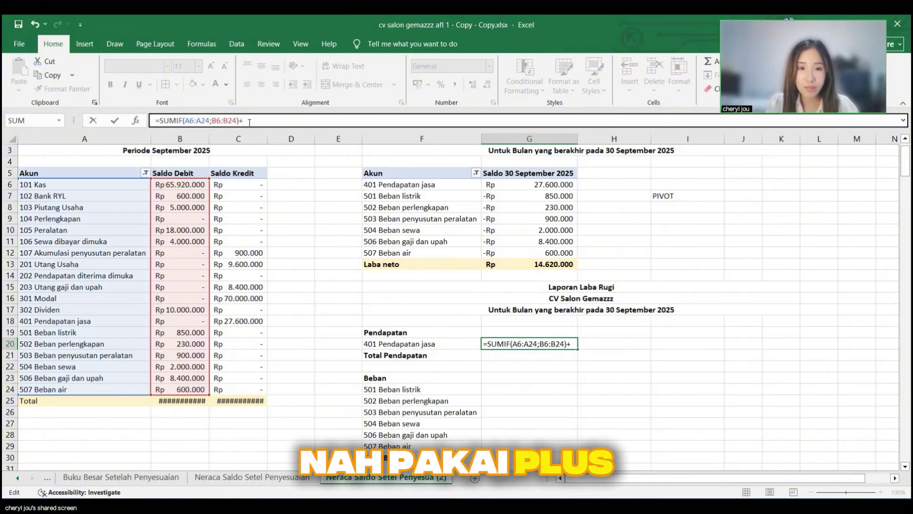
{"action": "type", "text": "SUMIF("}
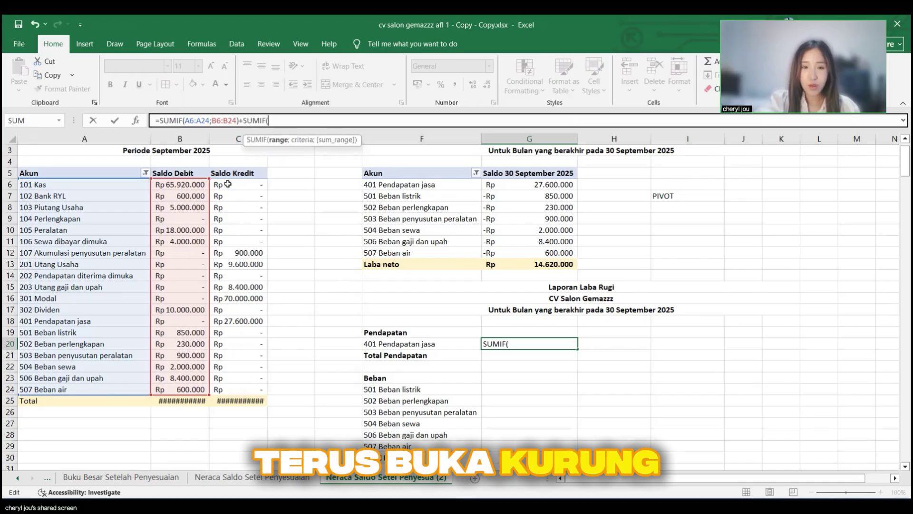
{"action": "left_click_drag", "start_coordinate": [138, 184], "coordinate": [119, 390]}
{"action": "type", "text": ";"}
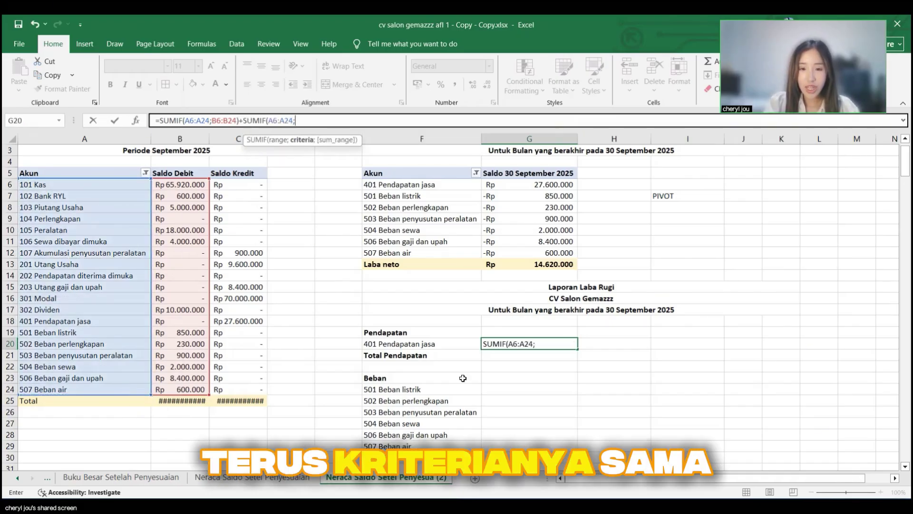
{"action": "left_click", "coordinate": [444, 342]}
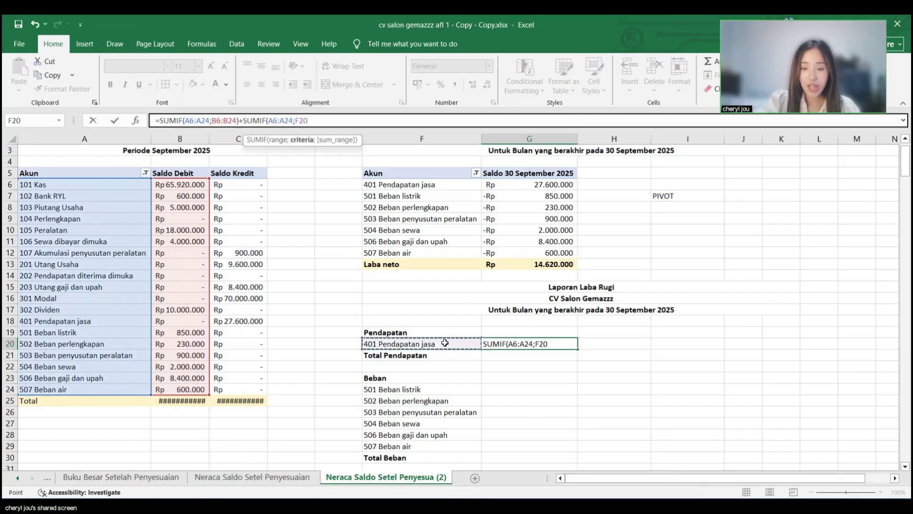
{"action": "type", "text": ";"}
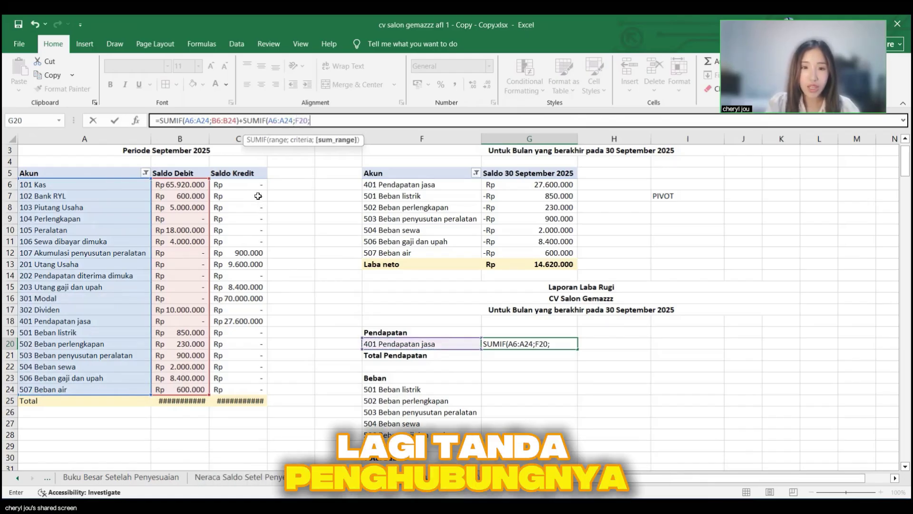
{"action": "left_click_drag", "start_coordinate": [248, 185], "coordinate": [250, 321]}
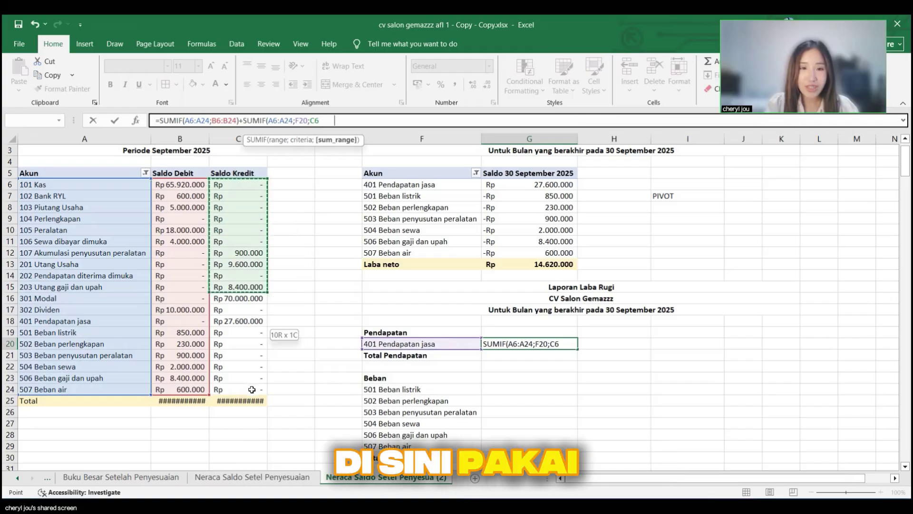
{"action": "left_click_drag", "start_coordinate": [251, 390], "coordinate": [251, 390]}
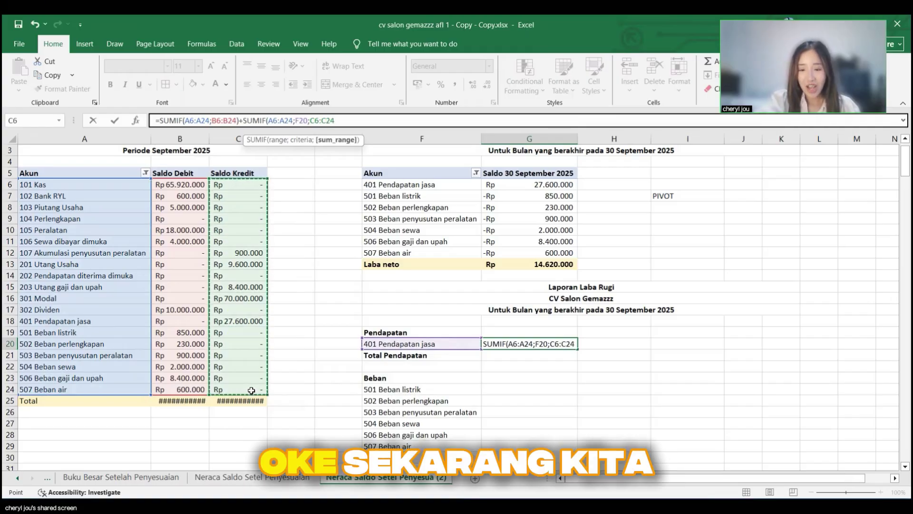
{"action": "type", "text": ")"}
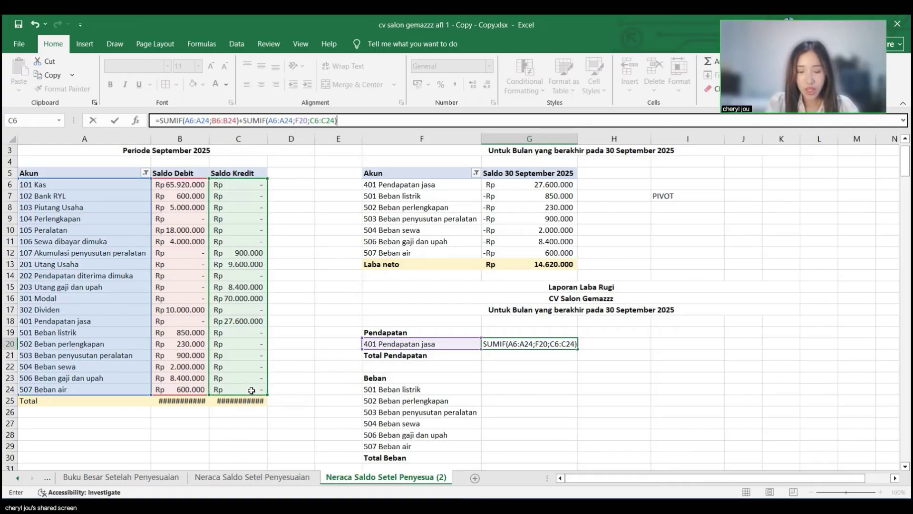
{"action": "key", "text": "Return"}
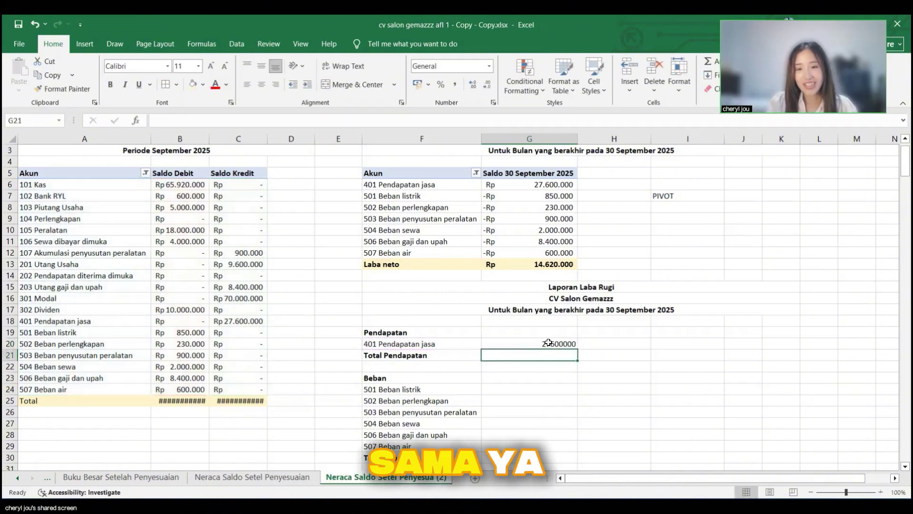
Step: Make the ranges in G20's second SUMIF absolute, as $A$6:$A$24 and $C$6:$C$24
{"action": "key", "text": "Up"}
{"action": "left_click", "coordinate": [303, 121]}
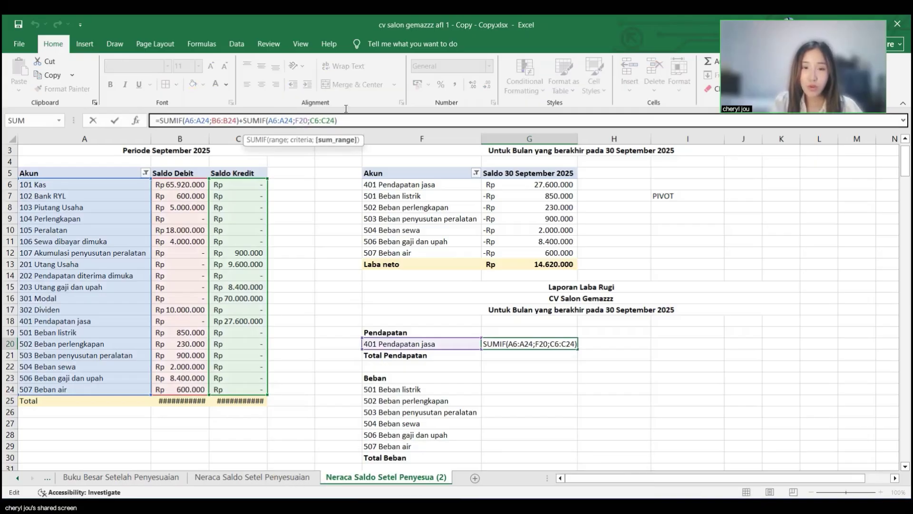
{"action": "left_click_drag", "start_coordinate": [310, 121], "coordinate": [333, 121]}
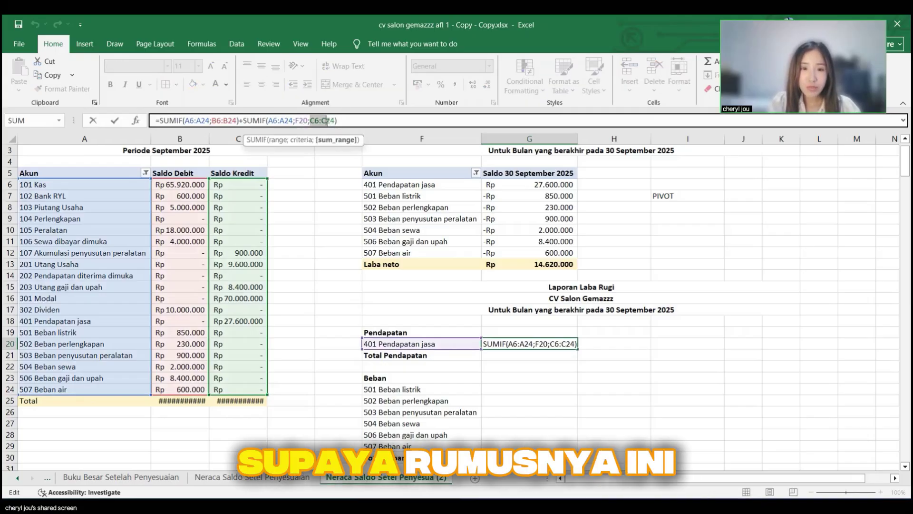
{"action": "left_click", "coordinate": [310, 121]}
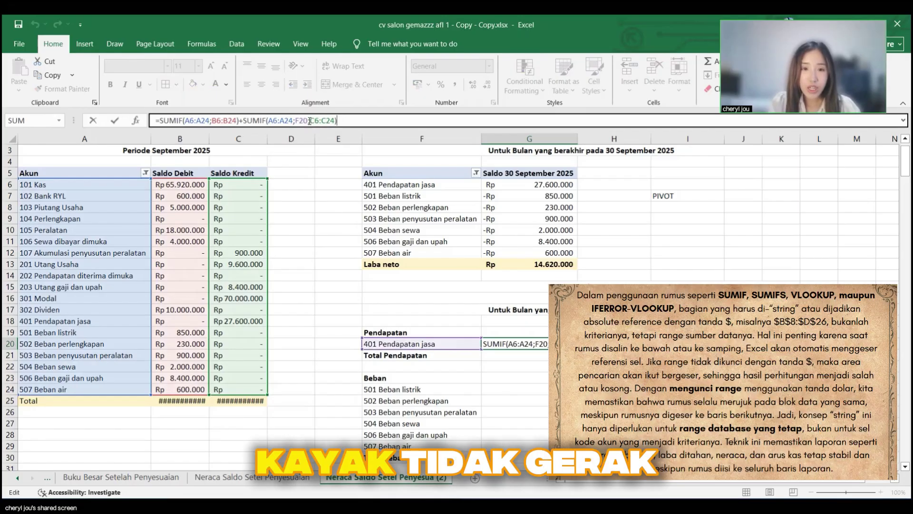
{"action": "left_click_drag", "start_coordinate": [310, 122], "coordinate": [334, 121]}
{"action": "left_click", "coordinate": [334, 122]}
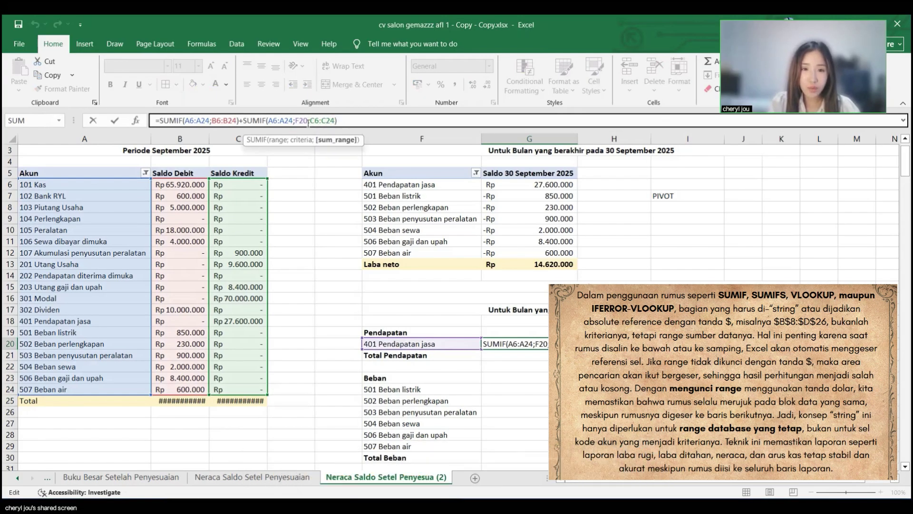
{"action": "left_click_drag", "start_coordinate": [325, 122], "coordinate": [335, 121]}
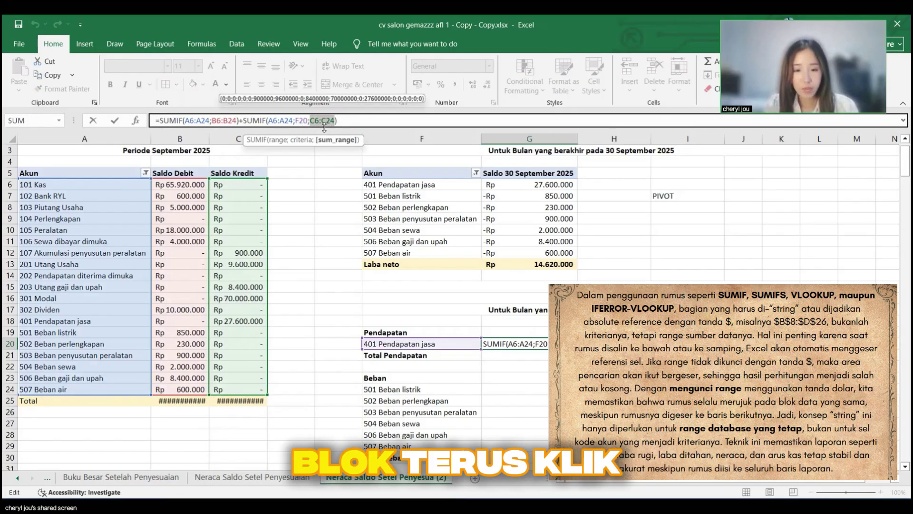
{"action": "key", "text": "F4"}
{"action": "left_click_drag", "start_coordinate": [268, 120], "coordinate": [293, 120]}
{"action": "key", "text": "F4"}
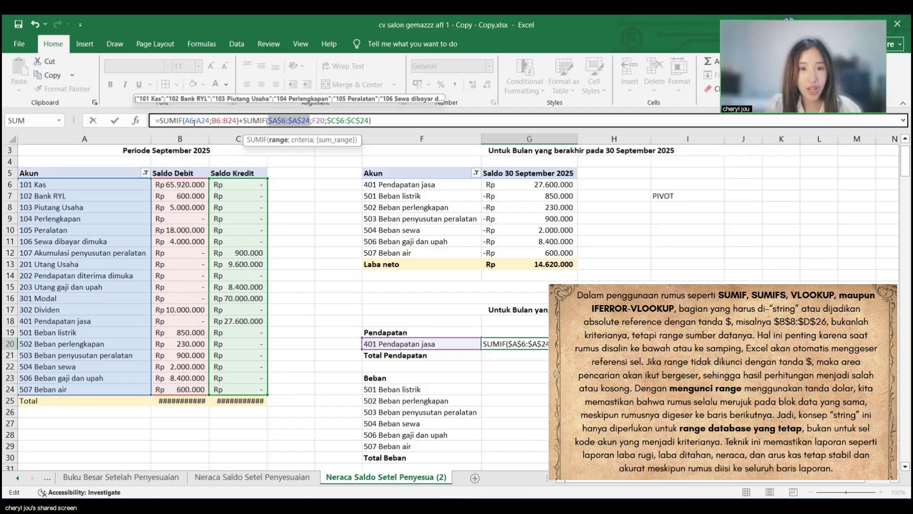
Step: Make the ranges in G20's first SUMIF absolute, as $A$6:$A$24 and $B$6:$B$24
{"action": "left_click_drag", "start_coordinate": [185, 120], "coordinate": [211, 121]}
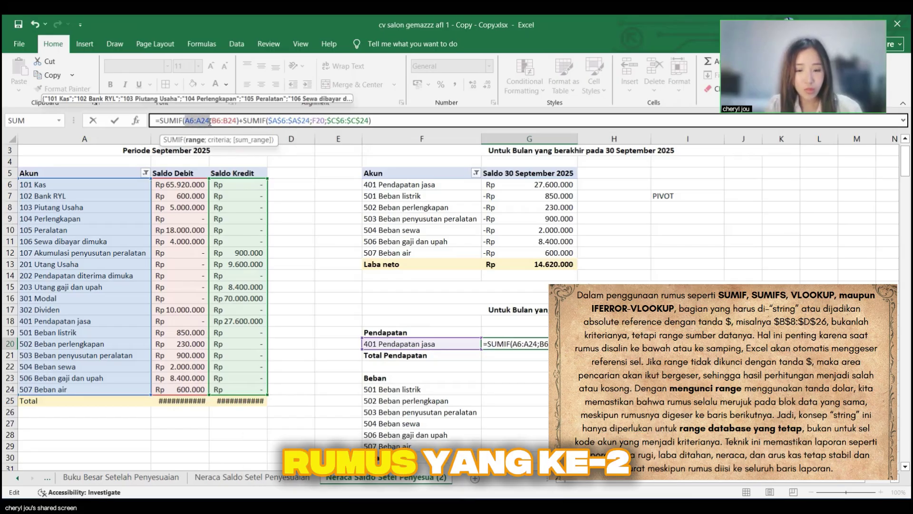
{"action": "key", "text": "F4"}
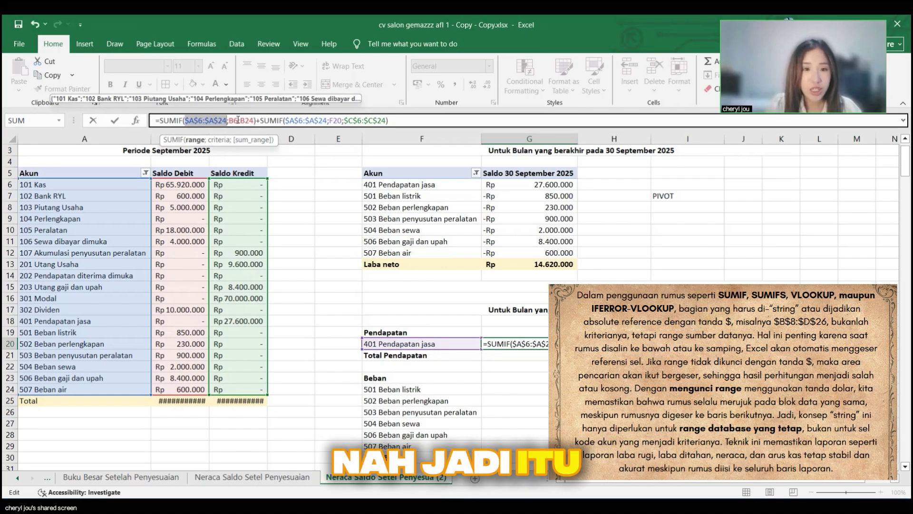
{"action": "left_click", "coordinate": [254, 120]}
{"action": "left_click_drag", "start_coordinate": [229, 121], "coordinate": [255, 121]}
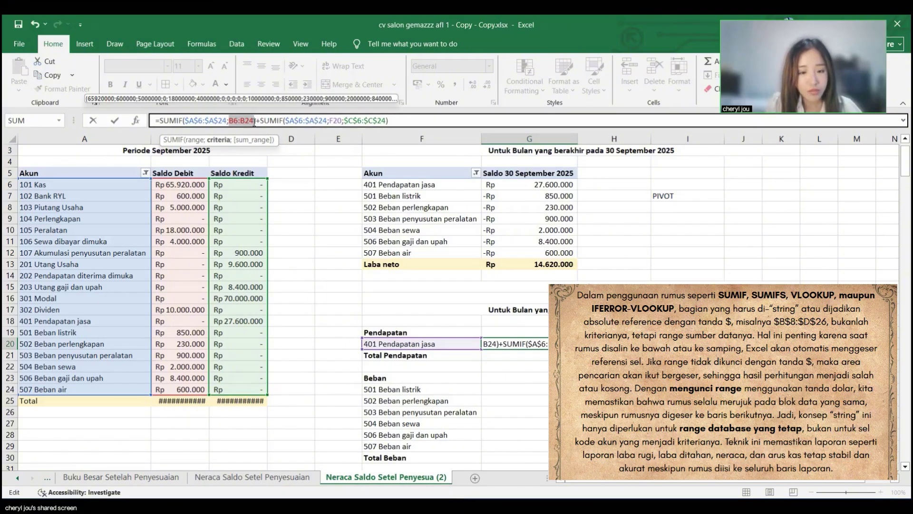
{"action": "key", "text": "F4"}
Step: Insert the missing criterion F20 before $B$6:$B$24 in G20's first SUMIF and commit the formula
{"action": "key", "text": "Left"}
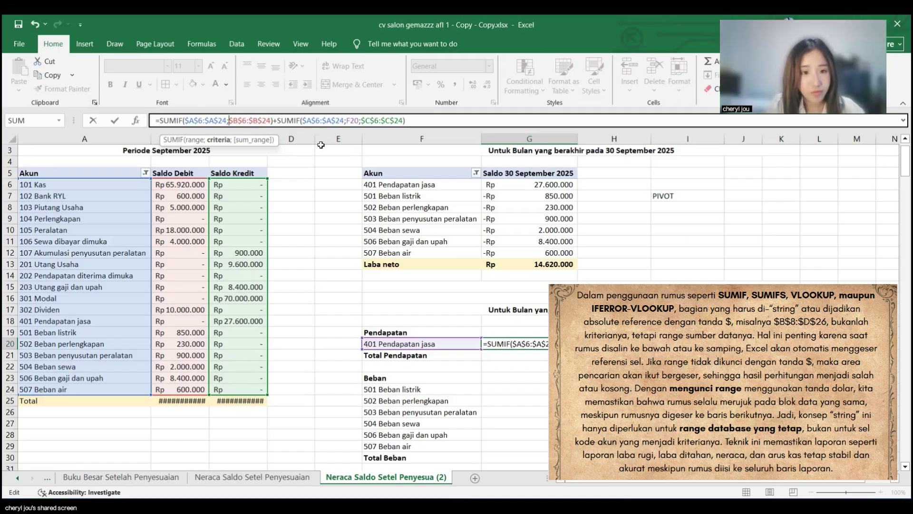
{"action": "left_click", "coordinate": [431, 342]}
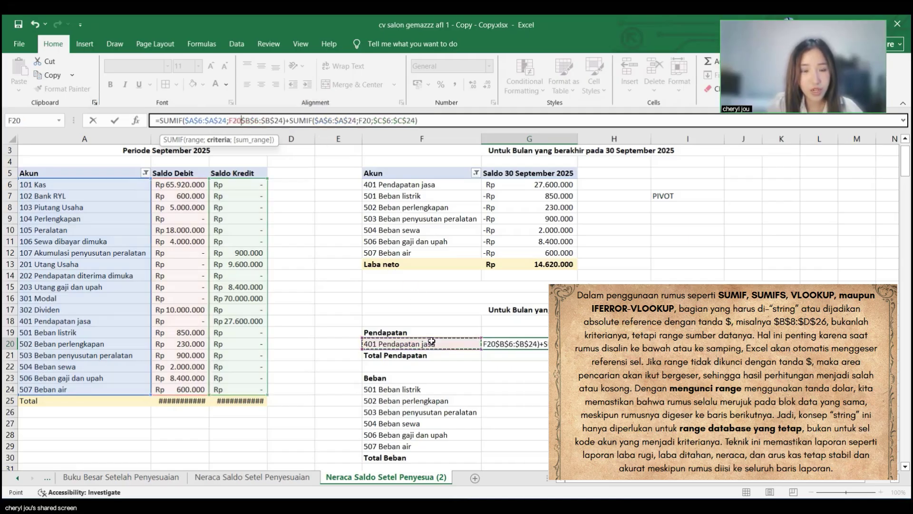
{"action": "type", "text": ";"}
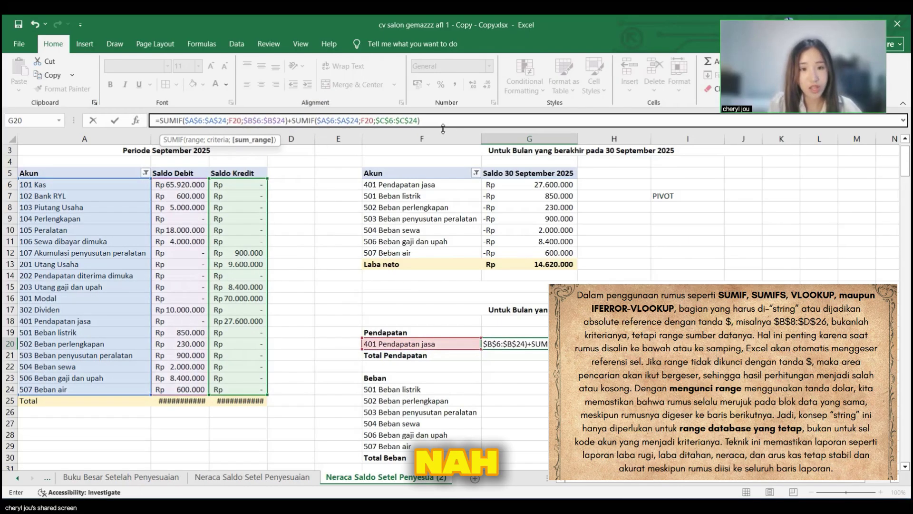
{"action": "left_click", "coordinate": [421, 120]}
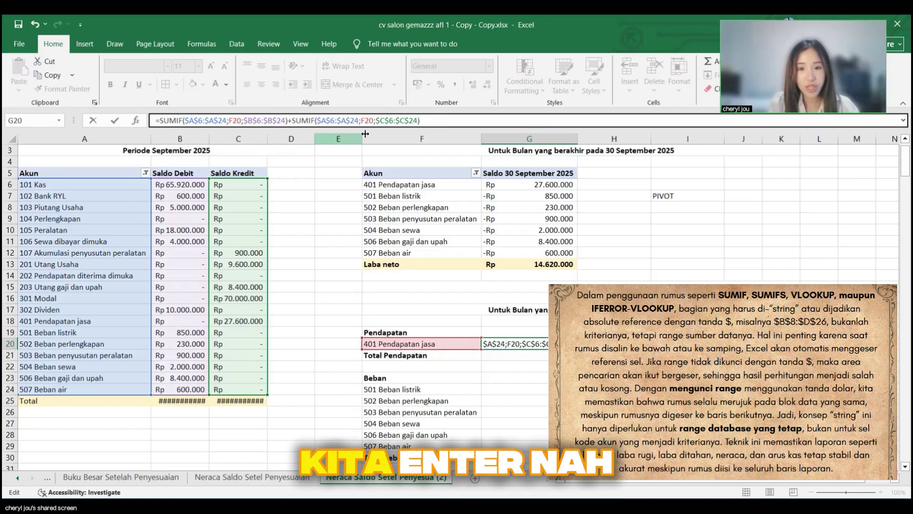
{"action": "key", "text": "Return"}
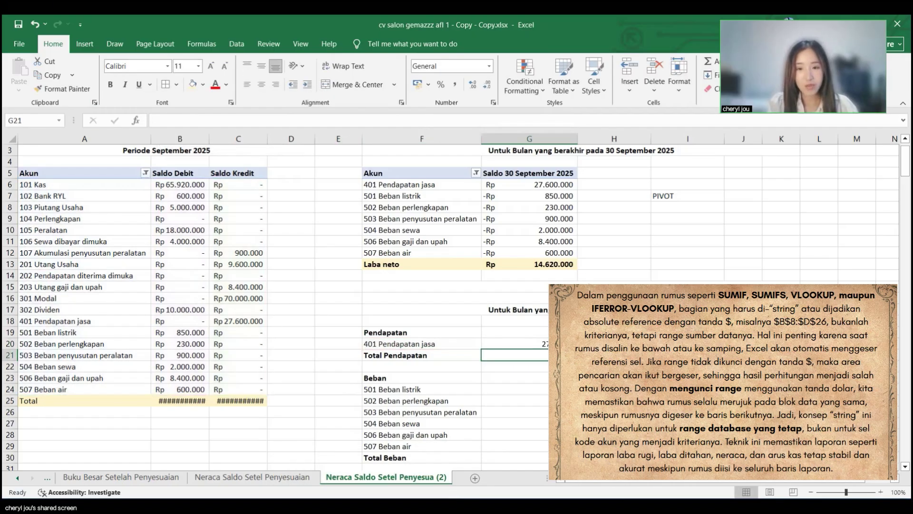
Step: Copy the G20 formula to G24 and fill it down through G29 for all the expense accounts
{"action": "left_click", "coordinate": [529, 344]}
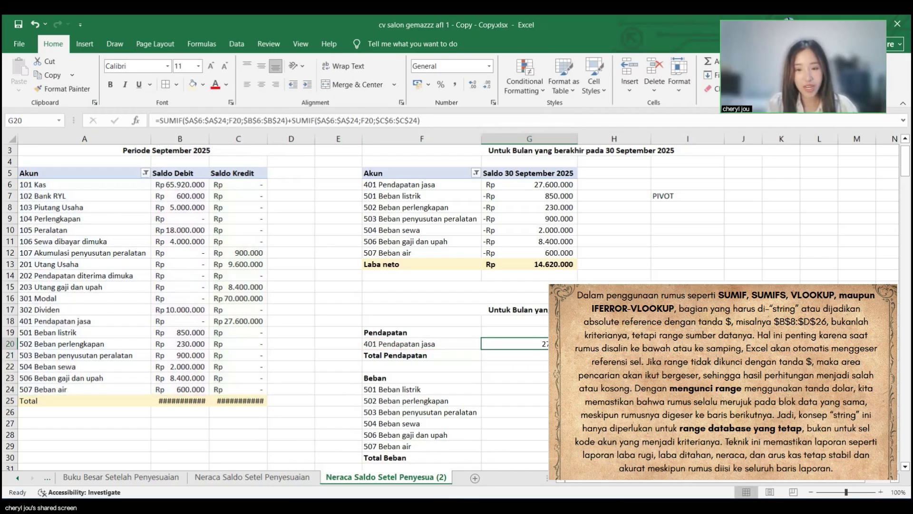
{"action": "left_click", "coordinate": [516, 389]}
{"action": "key", "text": "ctrl+v"}
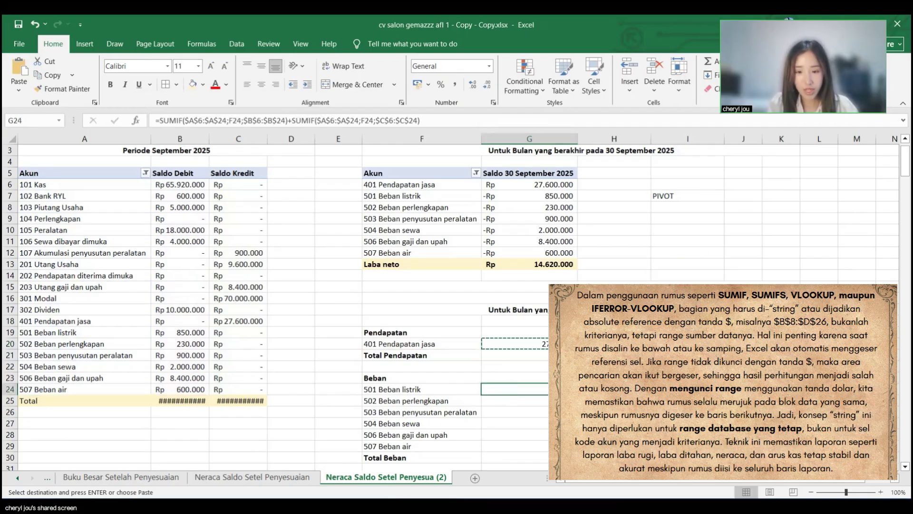
{"action": "key", "text": "Escape"}
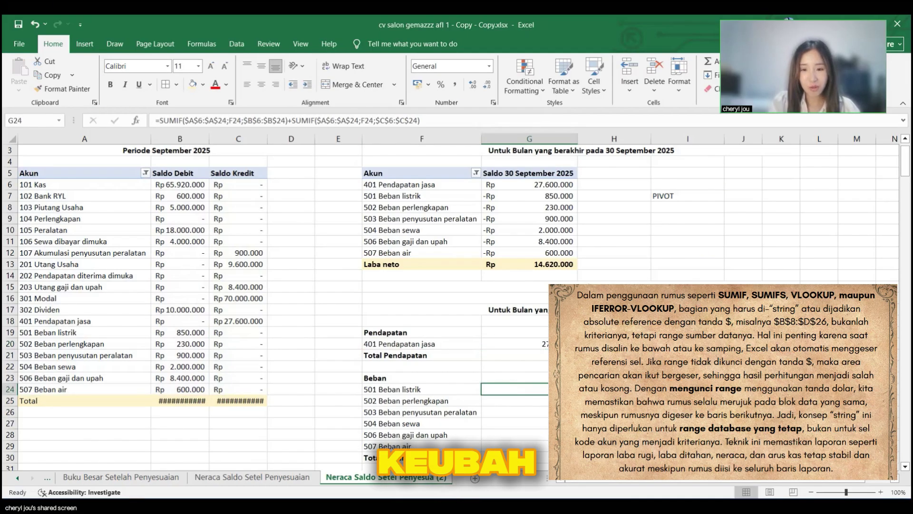
{"action": "scroll", "coordinate": [449, 307], "scroll_direction": "down", "scroll_amount": 1}
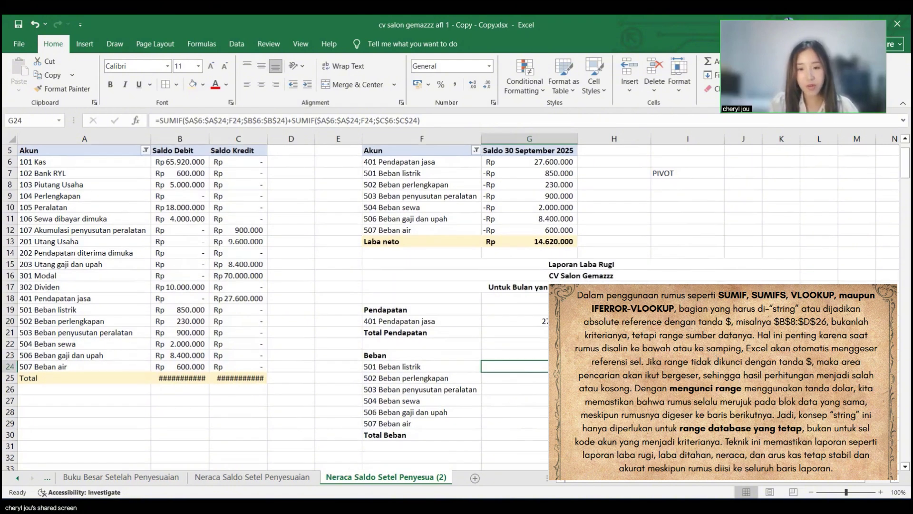
{"action": "left_click_drag", "start_coordinate": [548, 372], "coordinate": [548, 383]}
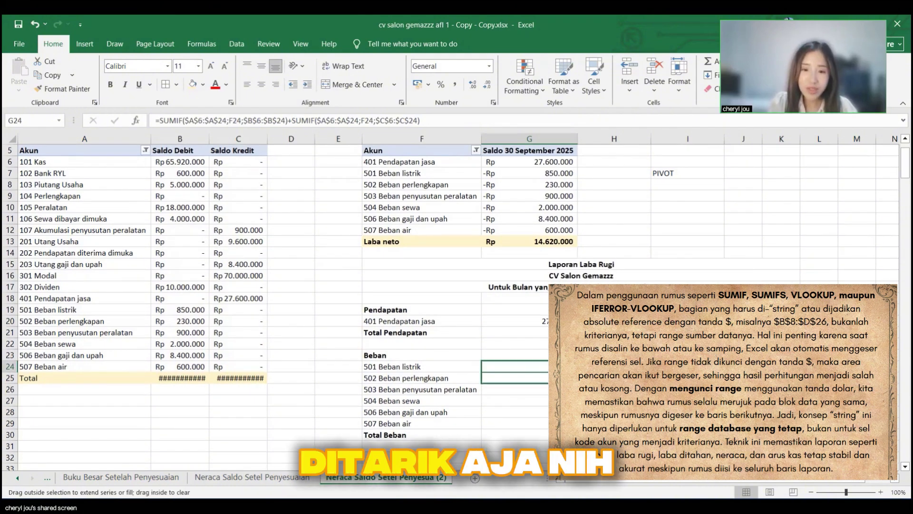
{"action": "left_click_drag", "start_coordinate": [546, 417], "coordinate": [546, 426]}
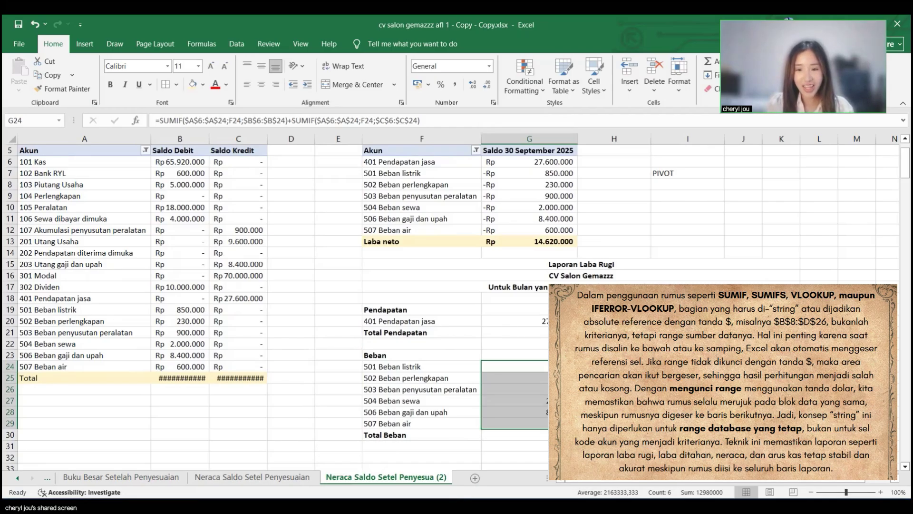
Step: Apply the Rupiah accounting number format to the income statement amounts in G20:G29
{"action": "left_click_drag", "start_coordinate": [525, 322], "coordinate": [525, 424]}
{"action": "left_click", "coordinate": [417, 84]}
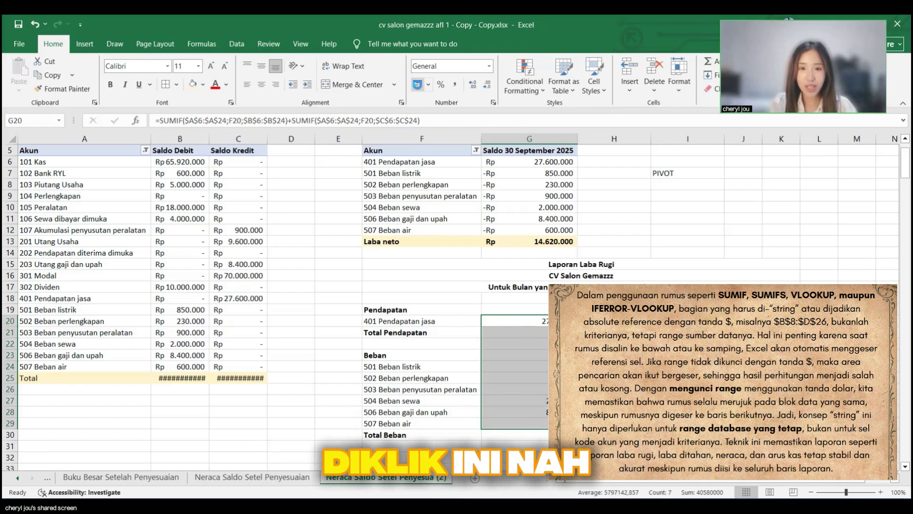
{"action": "left_click", "coordinate": [627, 367]}
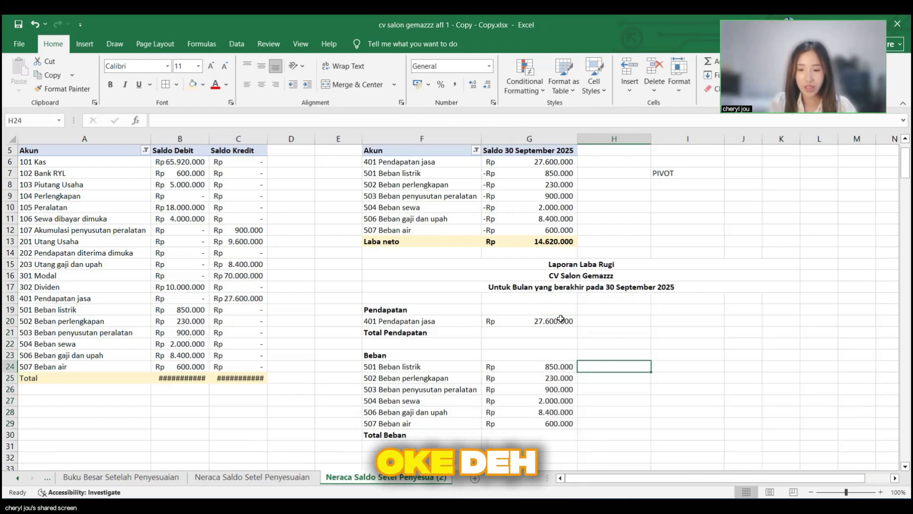
{"action": "left_click", "coordinate": [530, 334]}
{"action": "type", "text": "="}
{"action": "left_click", "coordinate": [551, 319]}
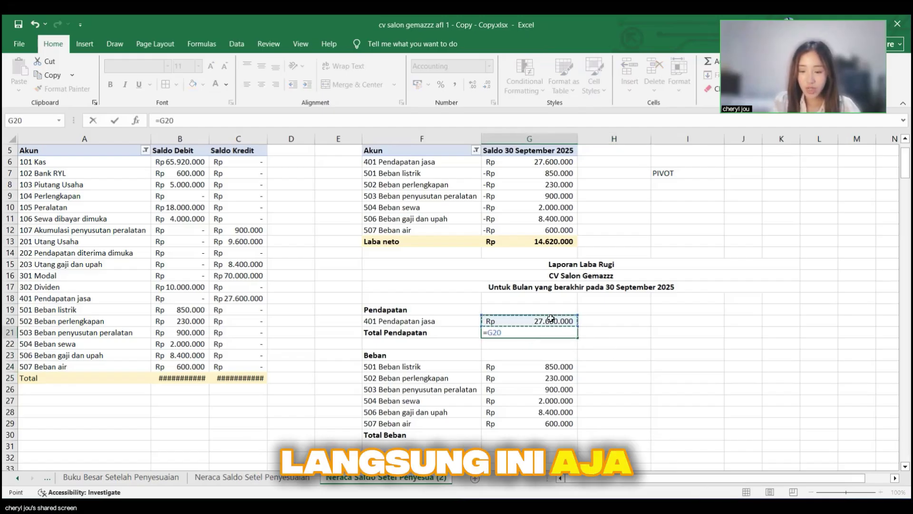
{"action": "key", "text": "Return"}
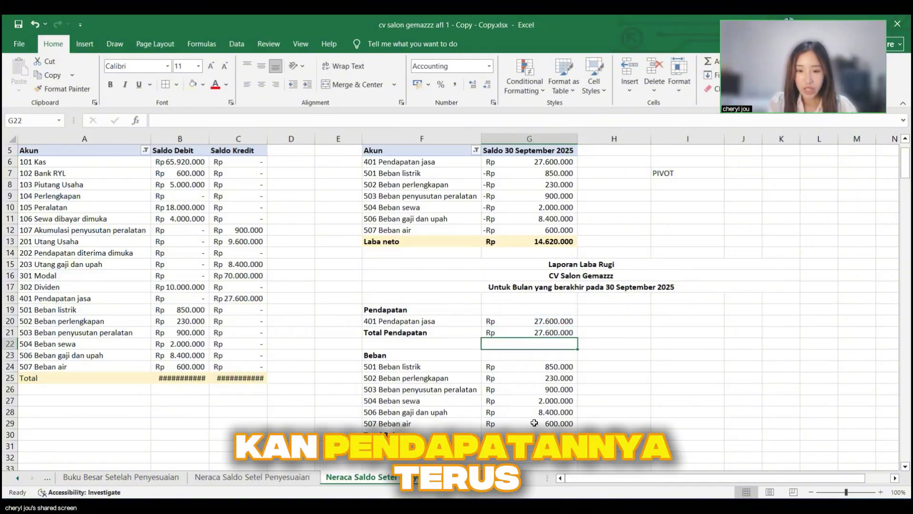
{"action": "double_click", "coordinate": [560, 332]}
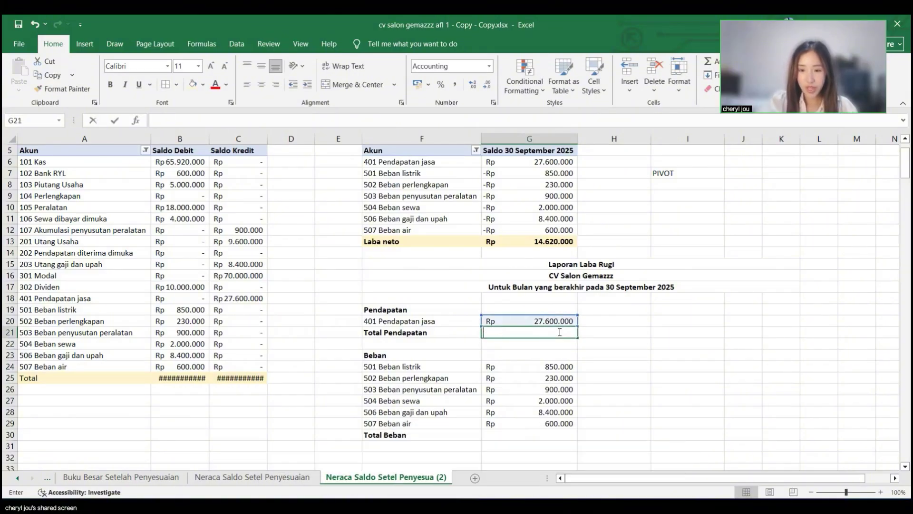
{"action": "key", "text": "BackSpace"}
{"action": "key", "text": "BackSpace"}
{"action": "key", "text": "BackSpace"}
{"action": "key", "text": "BackSpace"}
Step: Fill in Total Pendapatan in H21 with the formula =G20
{"action": "left_click", "coordinate": [590, 333]}
{"action": "type", "text": "="}
{"action": "left_click", "coordinate": [557, 320]}
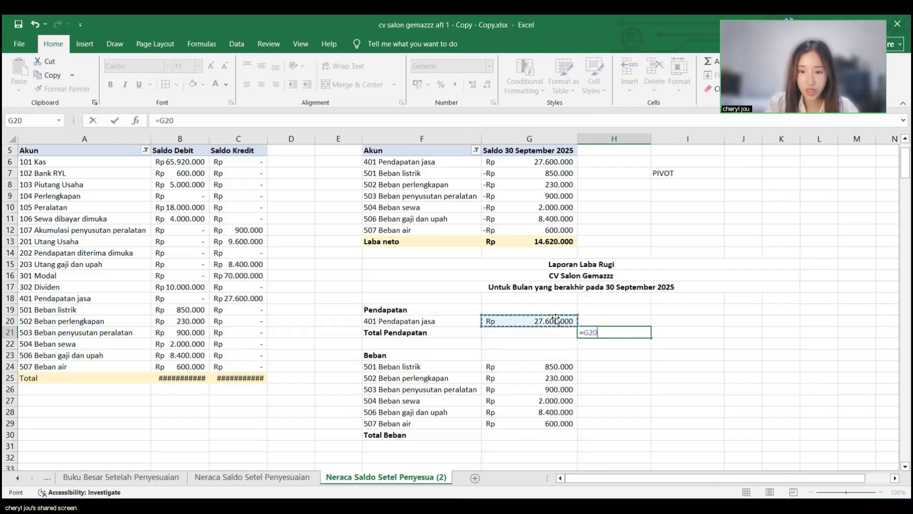
{"action": "key", "text": "Return"}
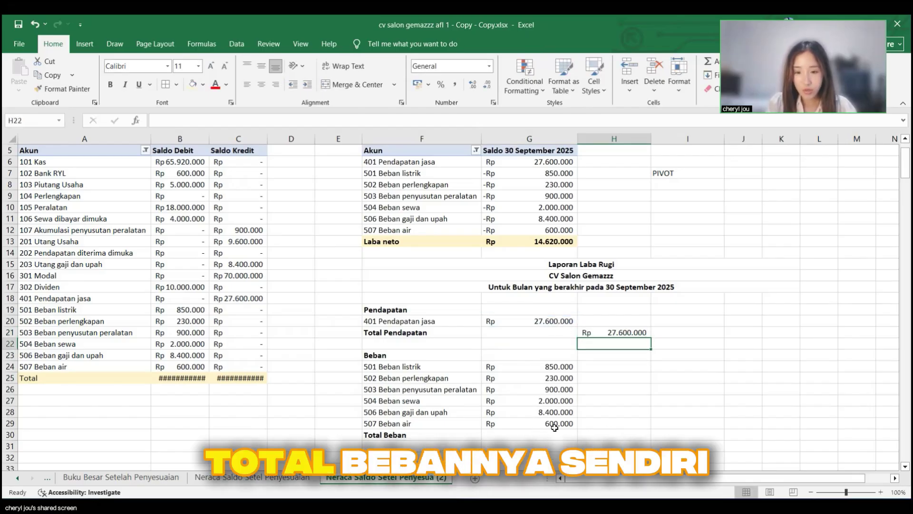
Step: Add a bottom border under the last expense amount in G29 and under the service revenue amount in G20
{"action": "left_click", "coordinate": [554, 425]}
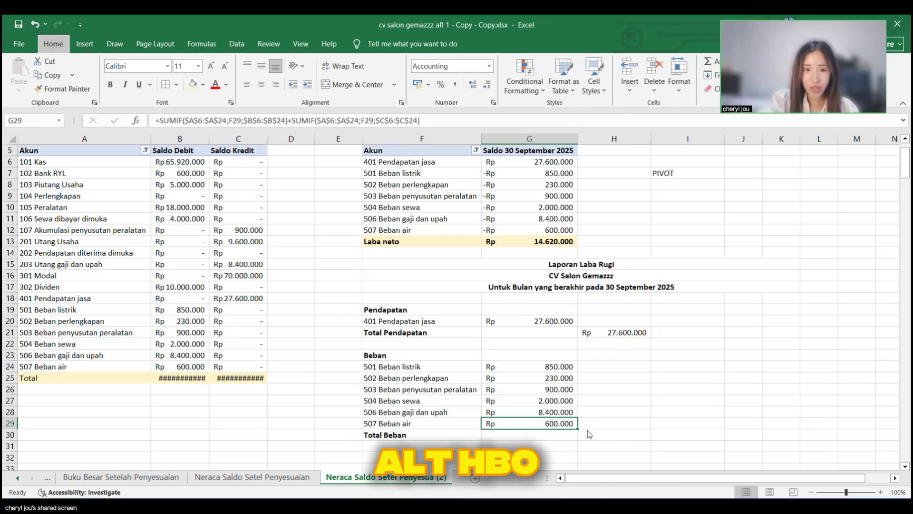
{"action": "key", "text": "alt+h"}
{"action": "key", "text": "b"}
{"action": "key", "text": "o"}
{"action": "left_click", "coordinate": [587, 413]}
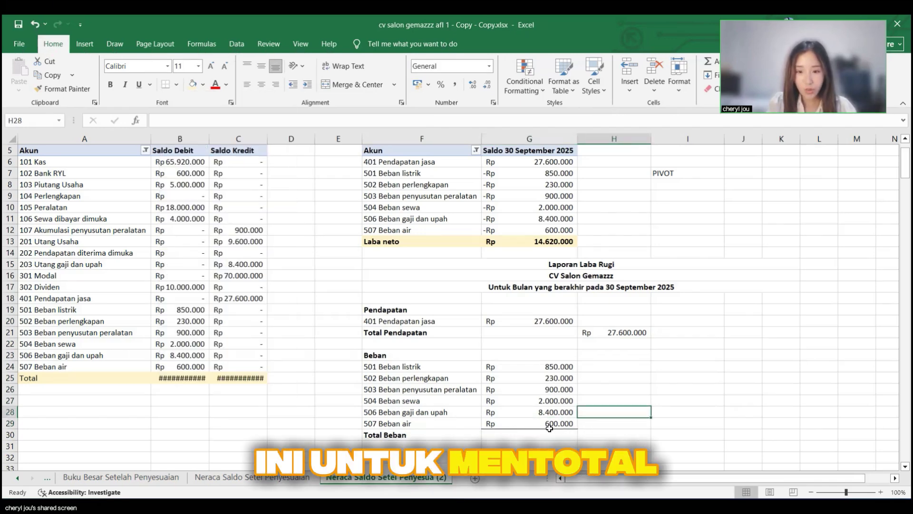
{"action": "left_click", "coordinate": [542, 325]}
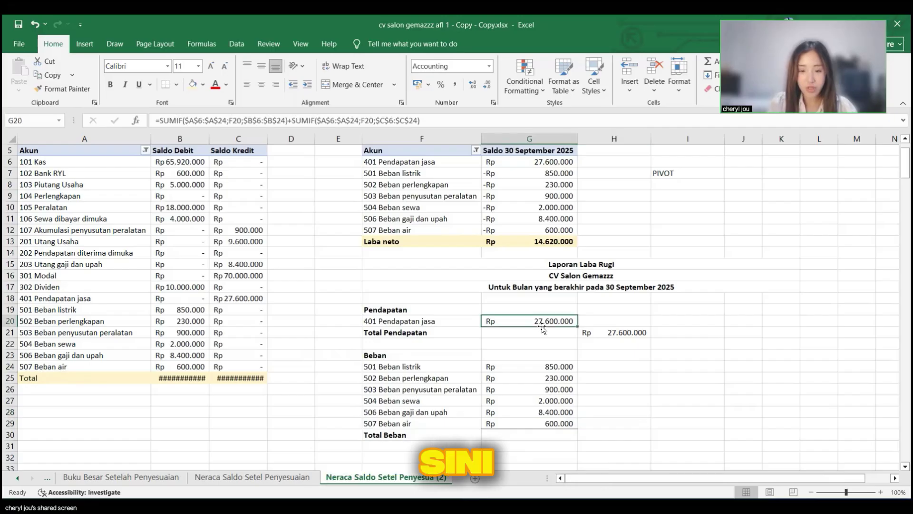
{"action": "key", "text": "alt"}
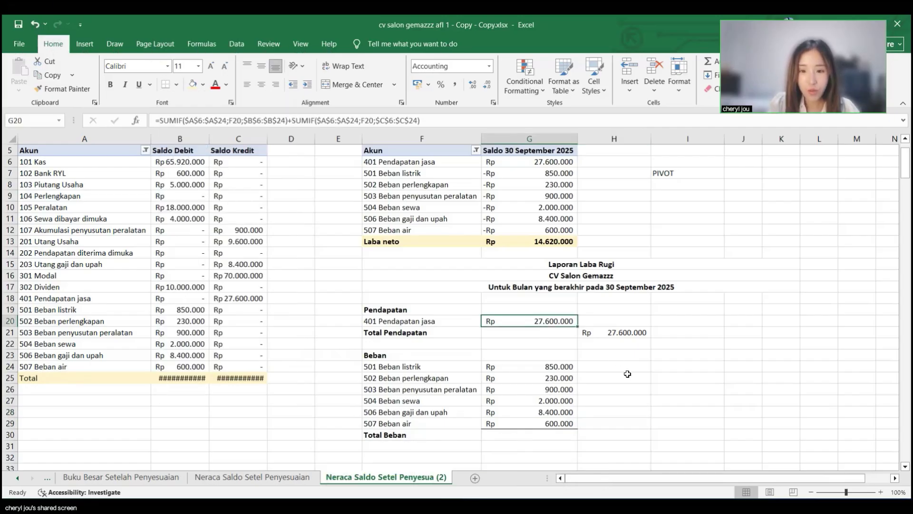
{"action": "left_click", "coordinate": [628, 376]}
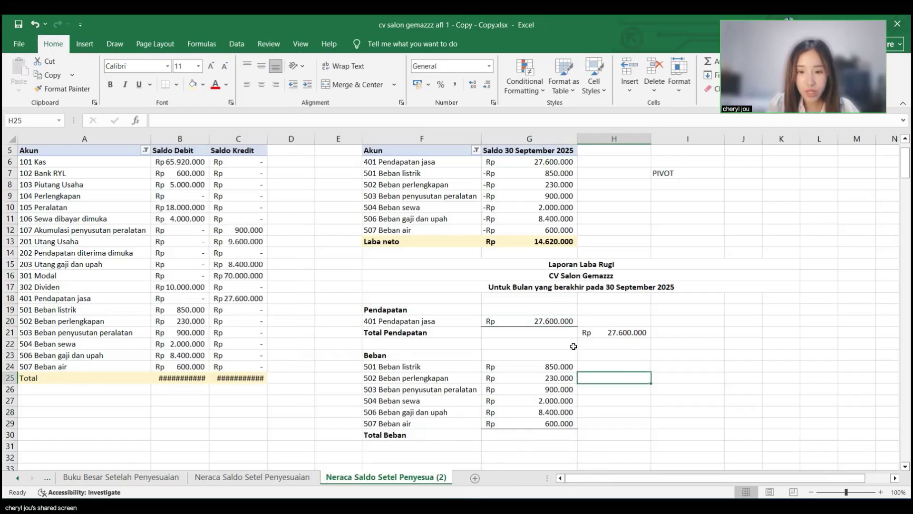
Step: Calculate Total Beban in H30 with the formula =SUM(G24:G29)
{"action": "left_click", "coordinate": [609, 435]}
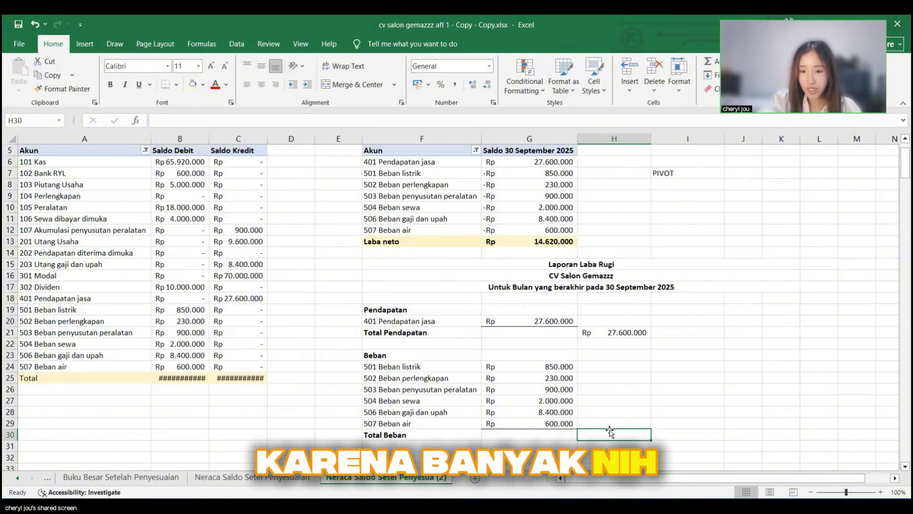
{"action": "type", "text": "="}
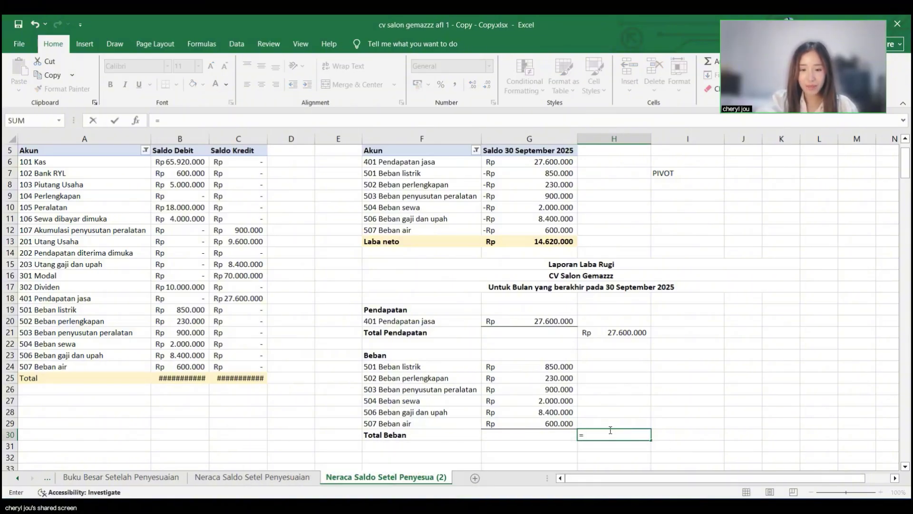
{"action": "type", "text": "SUM("}
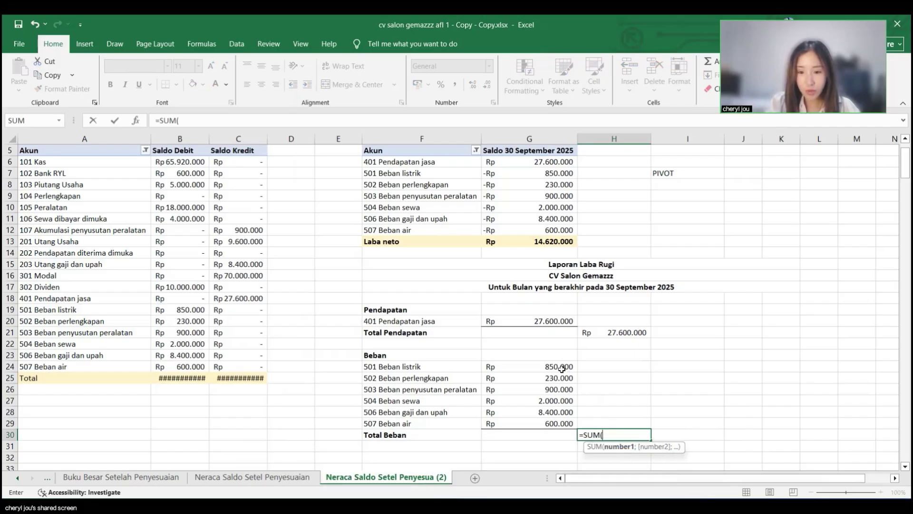
{"action": "left_click_drag", "start_coordinate": [562, 368], "coordinate": [561, 427]}
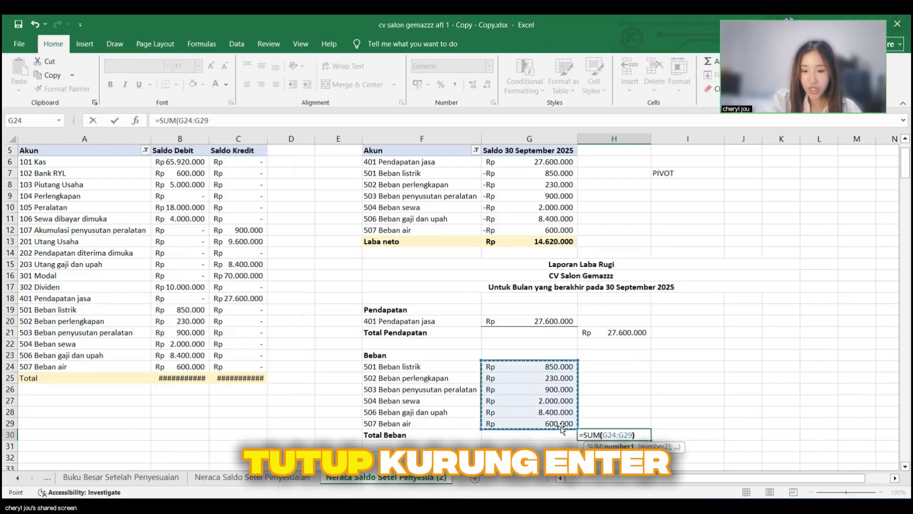
{"action": "type", "text": ")"}
{"action": "key", "text": "Return"}
Step: Enter the label "Laba Neto" in F32, below the Total Beban row
{"action": "scroll", "coordinate": [620, 385], "scroll_direction": "down", "scroll_amount": 1}
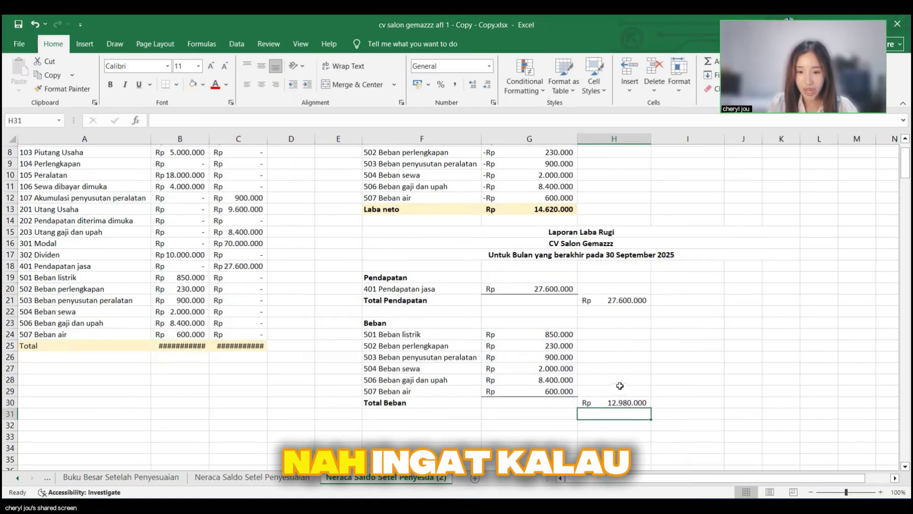
{"action": "left_click", "coordinate": [405, 423]}
{"action": "type", "text": "l"}
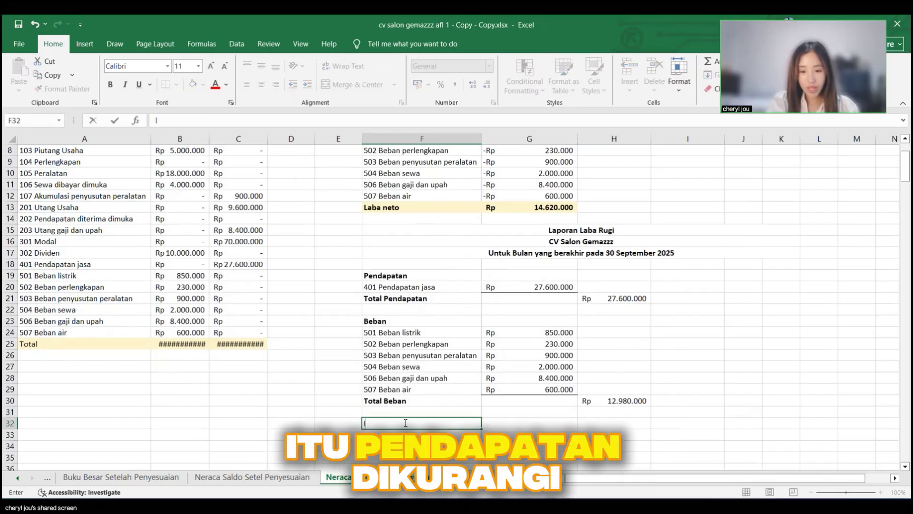
{"action": "key", "text": "BackSpace"}
{"action": "key", "text": "BackSpace"}
{"action": "key", "text": "BackSpace"}
{"action": "key", "text": "BackSpace"}
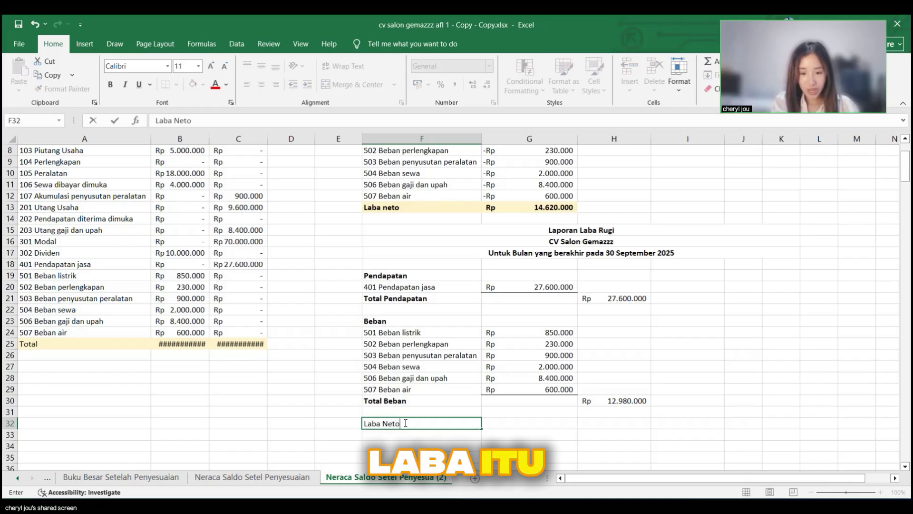
{"action": "key", "text": "Return"}
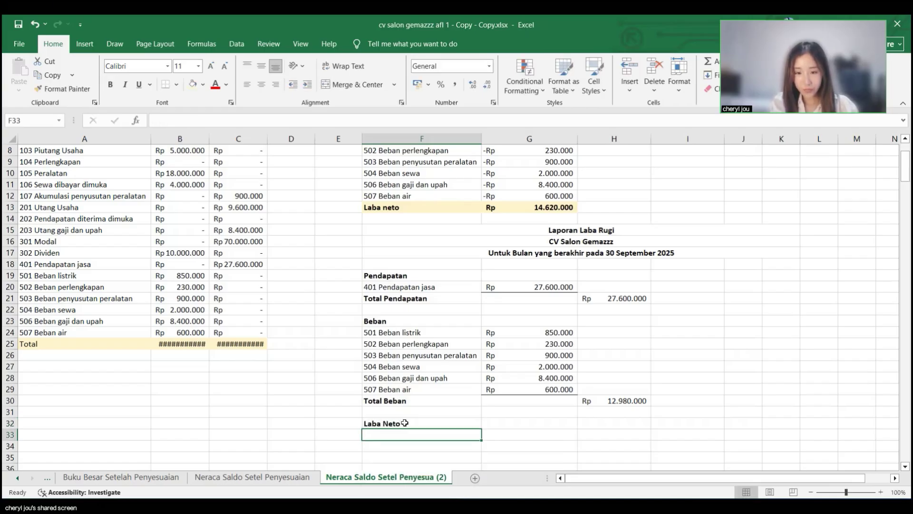
Step: Add a bottom border to the Total Beban amount in H30 and calculate Laba Neto in I32 with =H21-H30
{"action": "left_click", "coordinate": [608, 422]}
{"action": "left_click", "coordinate": [630, 402]}
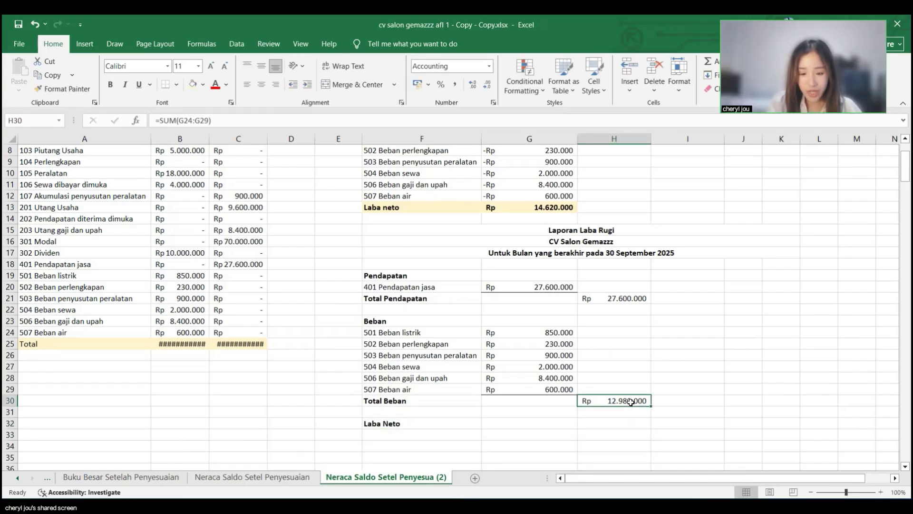
{"action": "left_click", "coordinate": [682, 425]}
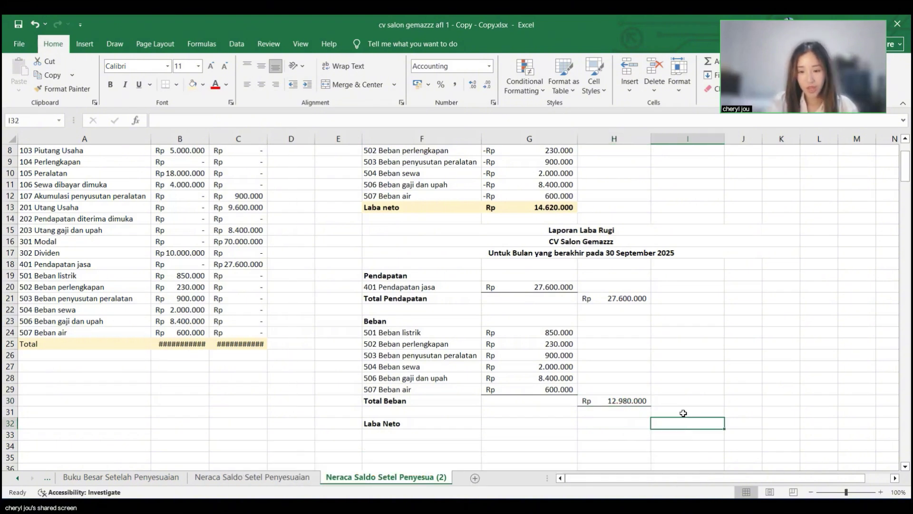
{"action": "type", "text": "="}
{"action": "left_click", "coordinate": [611, 299]}
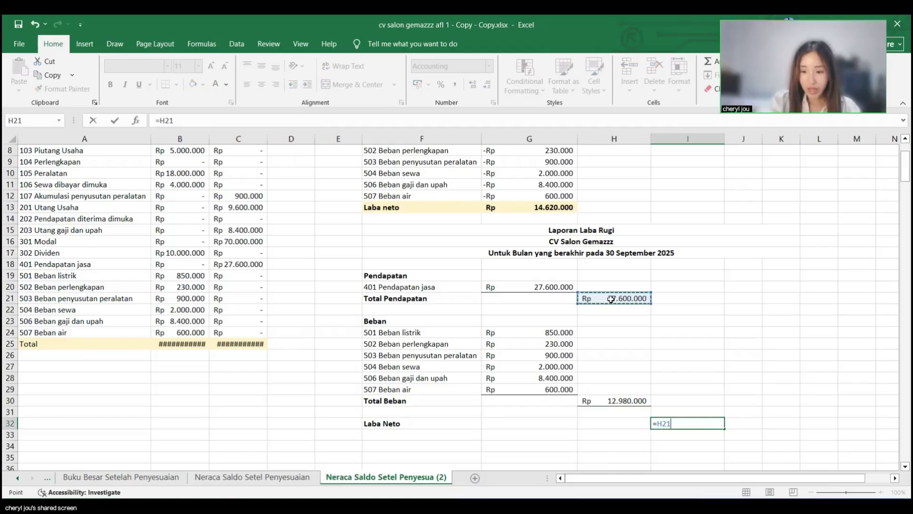
{"action": "type", "text": "-"}
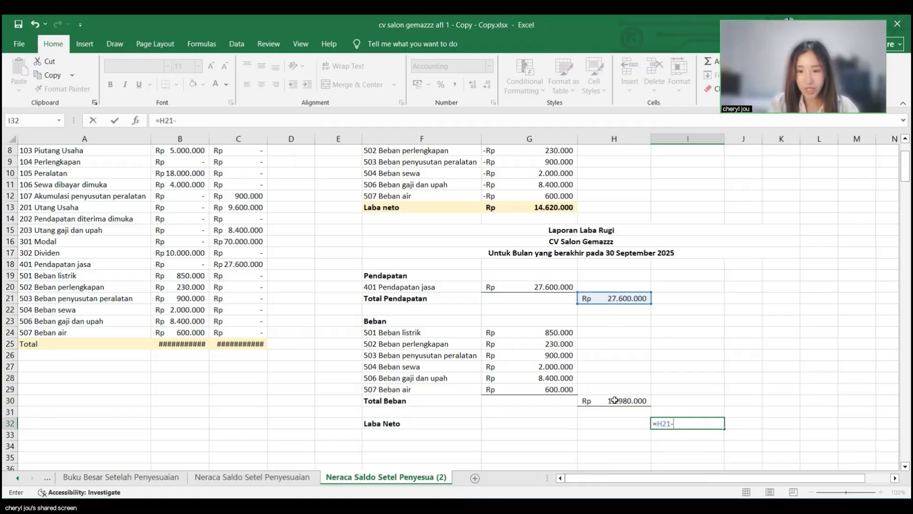
{"action": "left_click", "coordinate": [631, 398]}
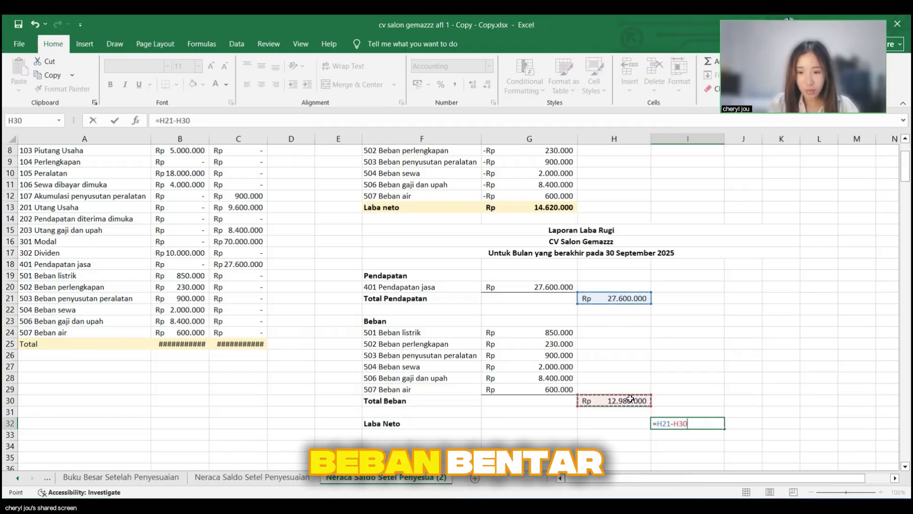
{"action": "key", "text": "Return"}
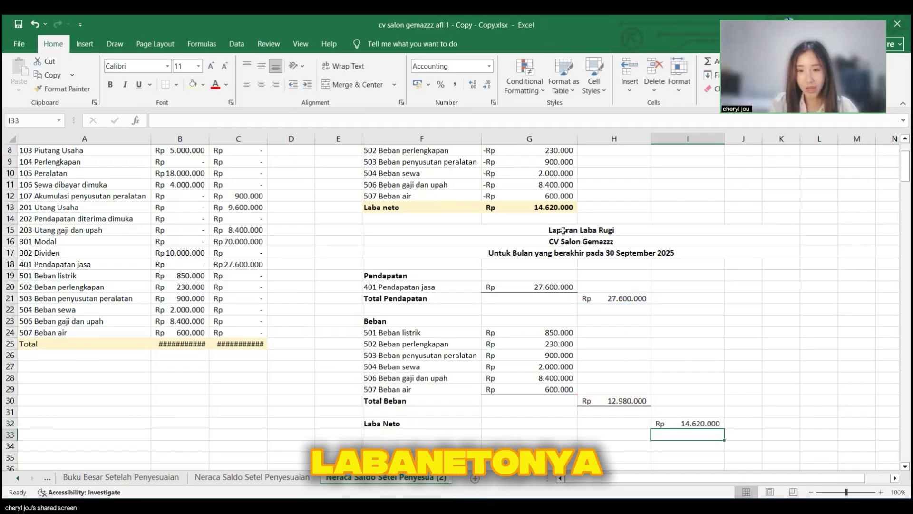
Step: Fill the Laba Neto row F32:I32 with the lightest gold theme color
{"action": "scroll", "coordinate": [562, 231], "scroll_direction": "up", "scroll_amount": 3}
{"action": "scroll", "coordinate": [408, 409], "scroll_direction": "down", "scroll_amount": 3}
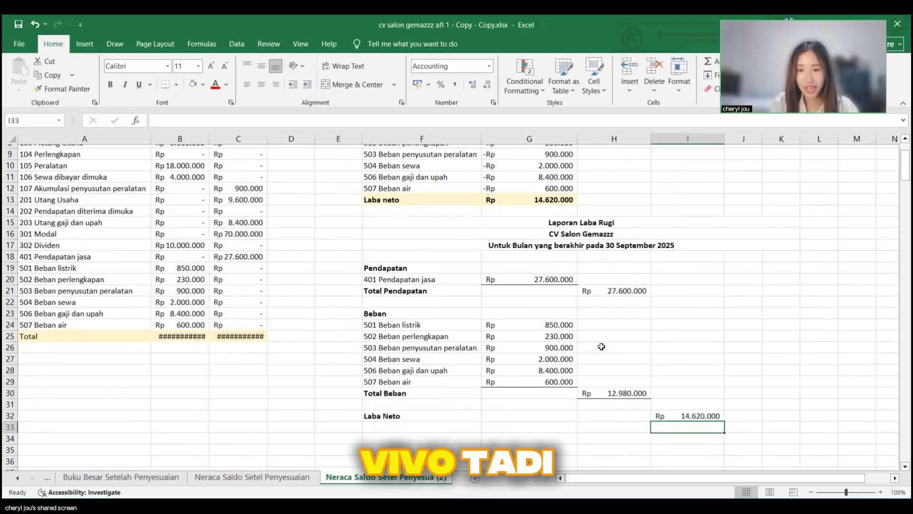
{"action": "left_click_drag", "start_coordinate": [408, 412], "coordinate": [685, 411]}
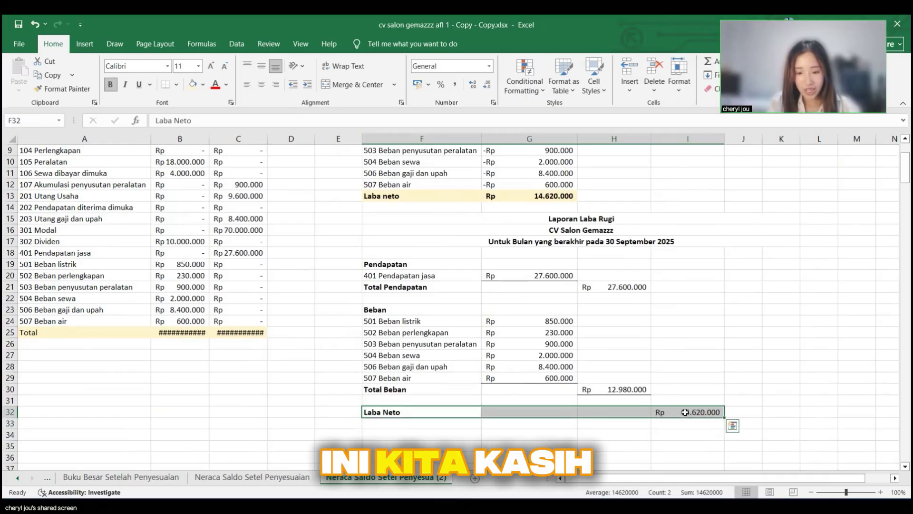
{"action": "key", "text": "alt+h"}
{"action": "key", "text": "h"}
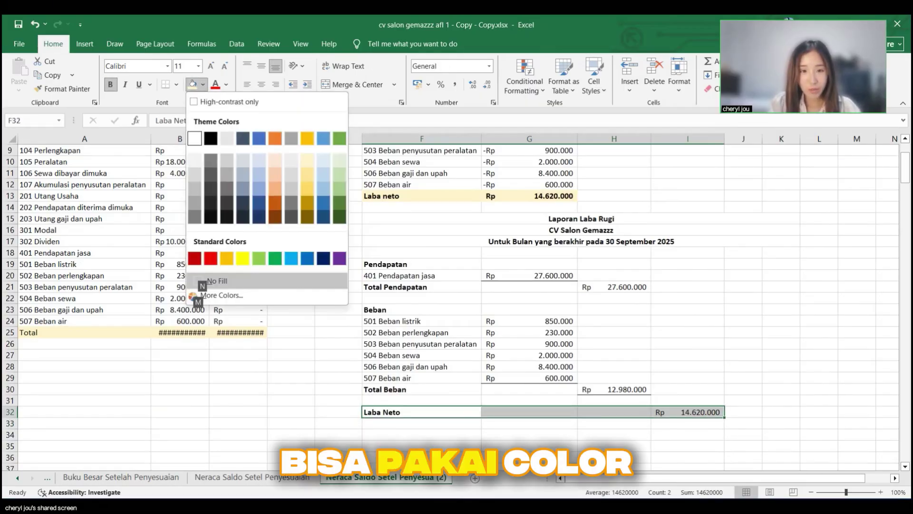
{"action": "left_click", "coordinate": [307, 161]}
{"action": "left_click_drag", "start_coordinate": [395, 218], "coordinate": [524, 407]}
{"action": "left_click", "coordinate": [730, 411]}
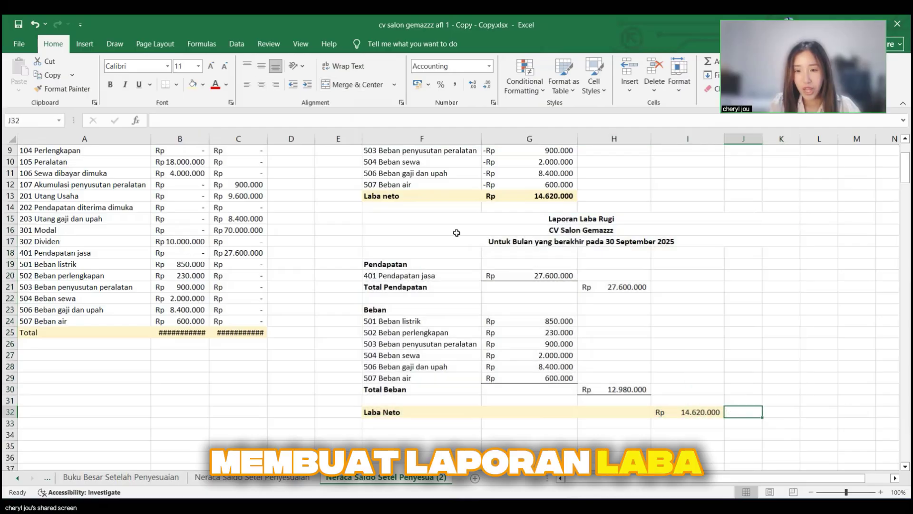
Step: Label the income statement's method by entering "SUMIF" in J20, beside the Pendapatan jasa row
{"action": "left_click", "coordinate": [699, 293]}
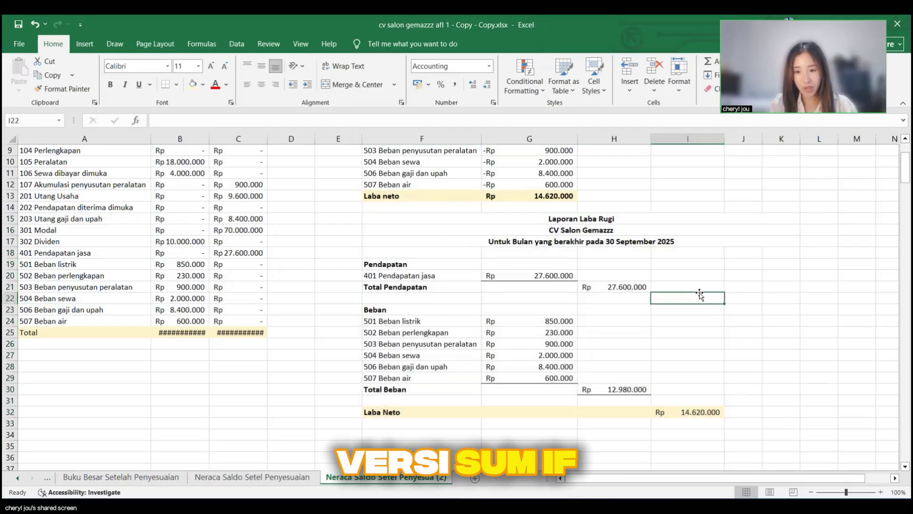
{"action": "left_click", "coordinate": [725, 276]}
{"action": "type", "text": "sum"}
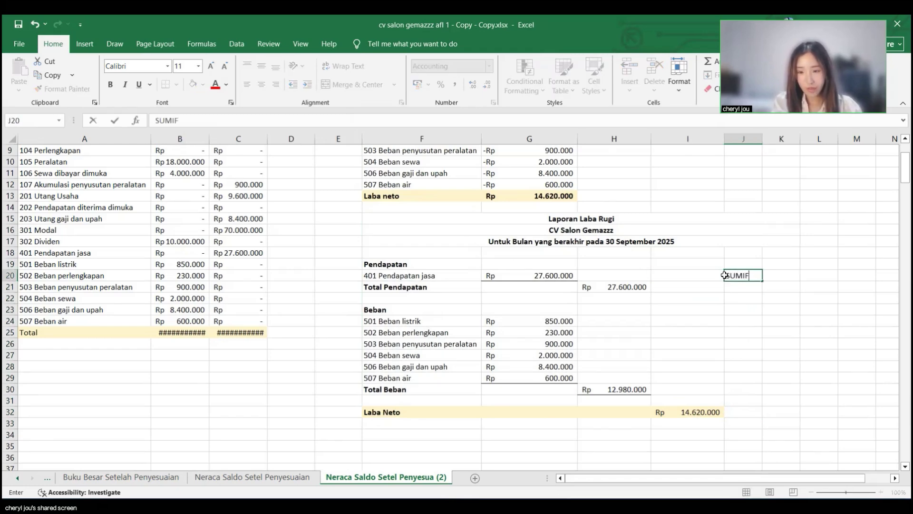
{"action": "key", "text": "Return"}
{"action": "scroll", "coordinate": [724, 275], "scroll_direction": "up", "scroll_amount": 2}
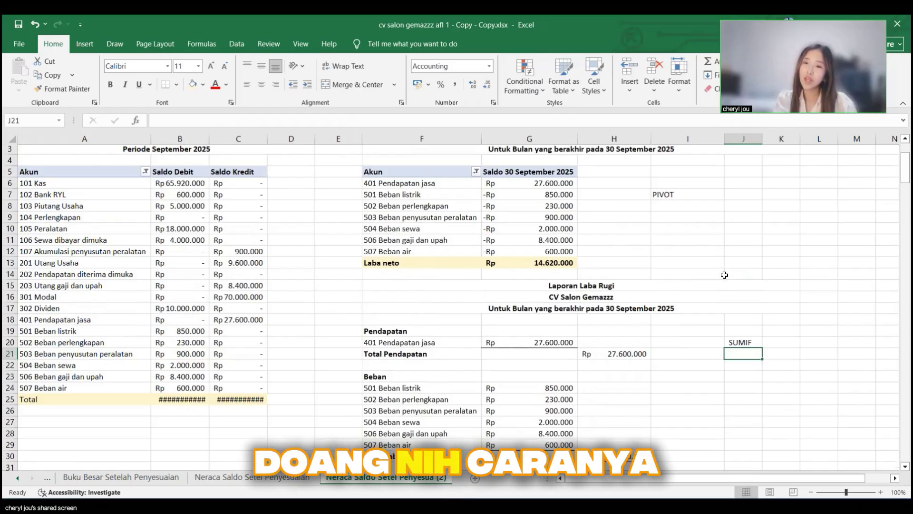
{"action": "scroll", "coordinate": [725, 275], "scroll_direction": "down", "scroll_amount": 2}
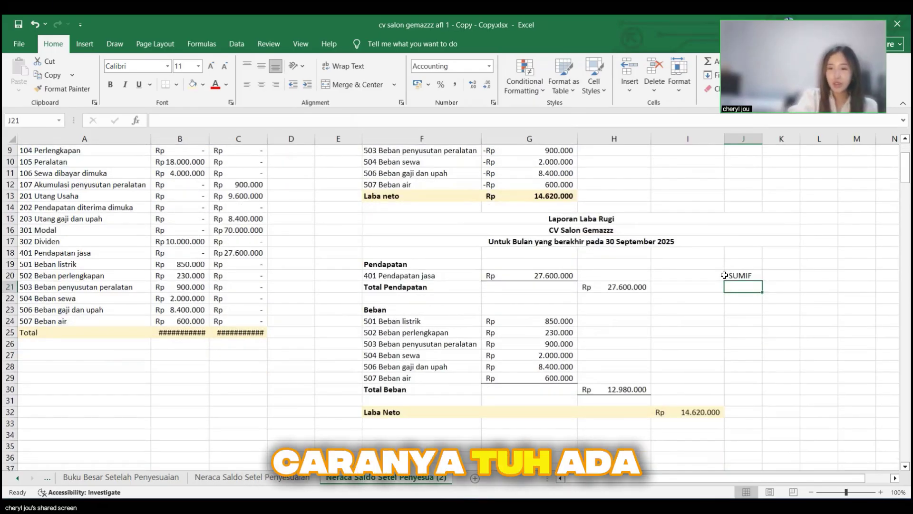
{"action": "scroll", "coordinate": [724, 275], "scroll_direction": "down", "scroll_amount": 1}
{"action": "scroll", "coordinate": [725, 275], "scroll_direction": "up", "scroll_amount": 1}
{"action": "scroll", "coordinate": [725, 274], "scroll_direction": "down", "scroll_amount": 3}
{"action": "scroll", "coordinate": [724, 275], "scroll_direction": "up", "scroll_amount": 3}
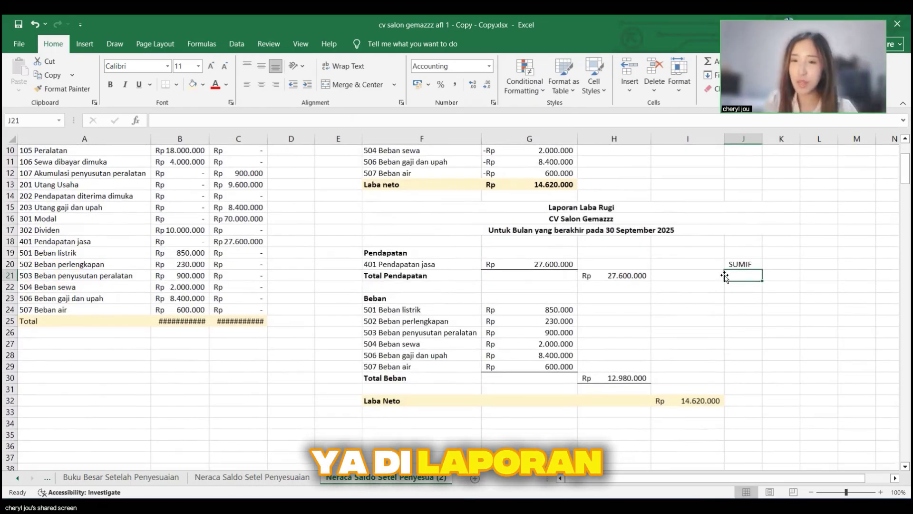
{"action": "scroll", "coordinate": [724, 276], "scroll_direction": "down", "scroll_amount": 2}
{"action": "scroll", "coordinate": [724, 276], "scroll_direction": "up", "scroll_amount": 1}
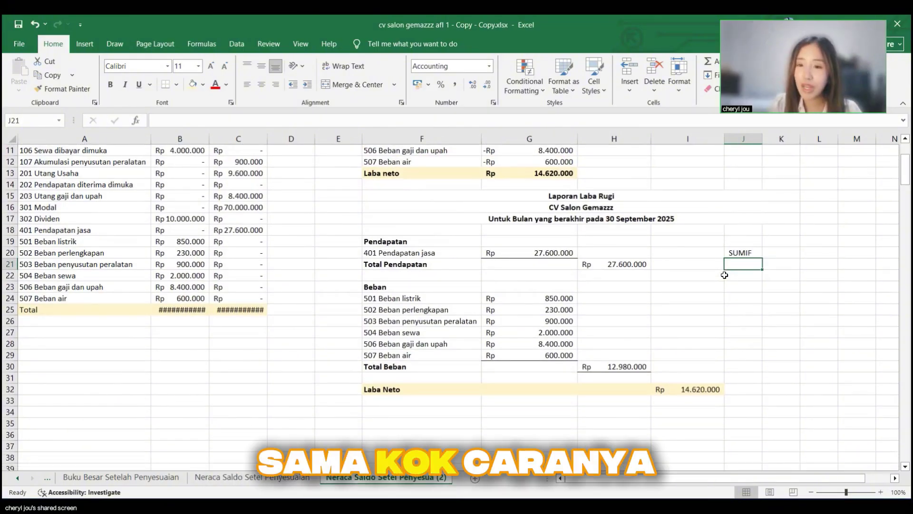
{"action": "scroll", "coordinate": [724, 275], "scroll_direction": "up", "scroll_amount": 4}
{"action": "scroll", "coordinate": [682, 186], "scroll_direction": "up", "scroll_amount": 1}
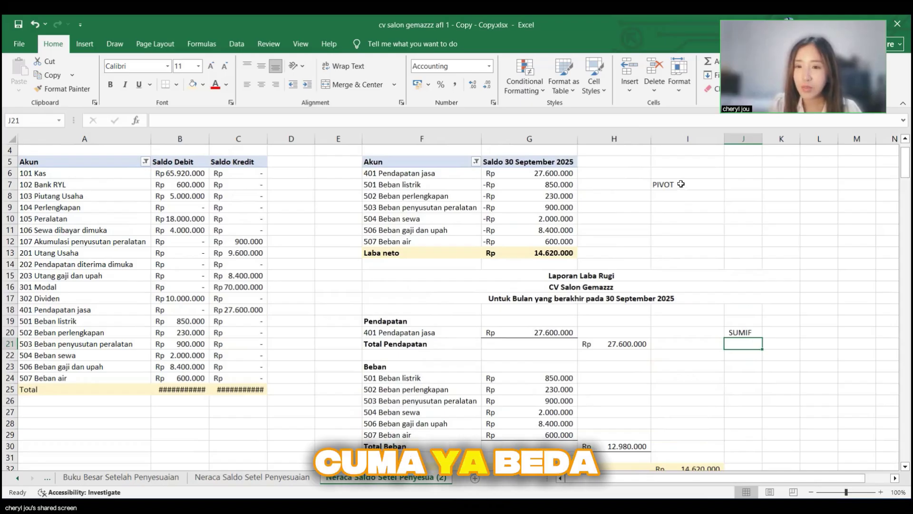
{"action": "left_click", "coordinate": [681, 184]}
{"action": "left_click", "coordinate": [747, 331]}
{"action": "scroll", "coordinate": [675, 193], "scroll_direction": "down", "scroll_amount": 3}
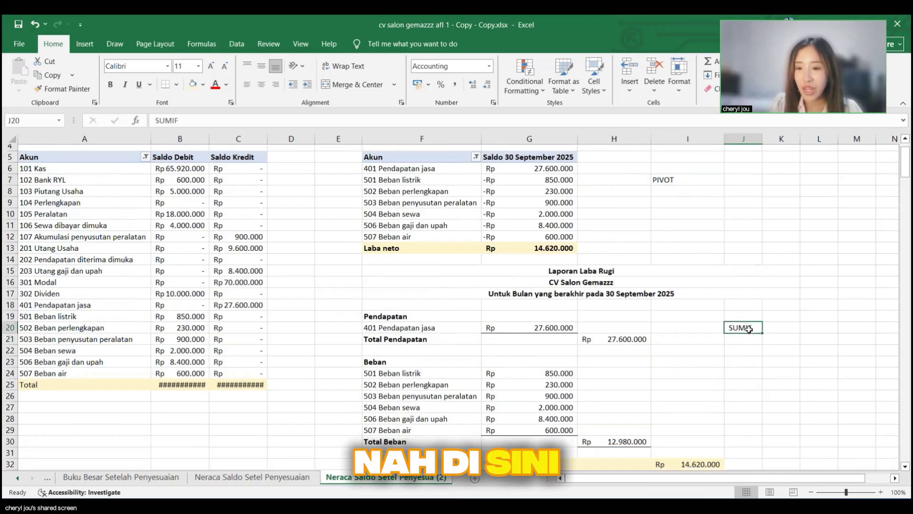
Step: Copy the three-line Laporan Laba Rugi heading in rows 15 to 17
{"action": "left_click_drag", "start_coordinate": [498, 184], "coordinate": [601, 207]}
{"action": "key", "text": "ctrl+c"}
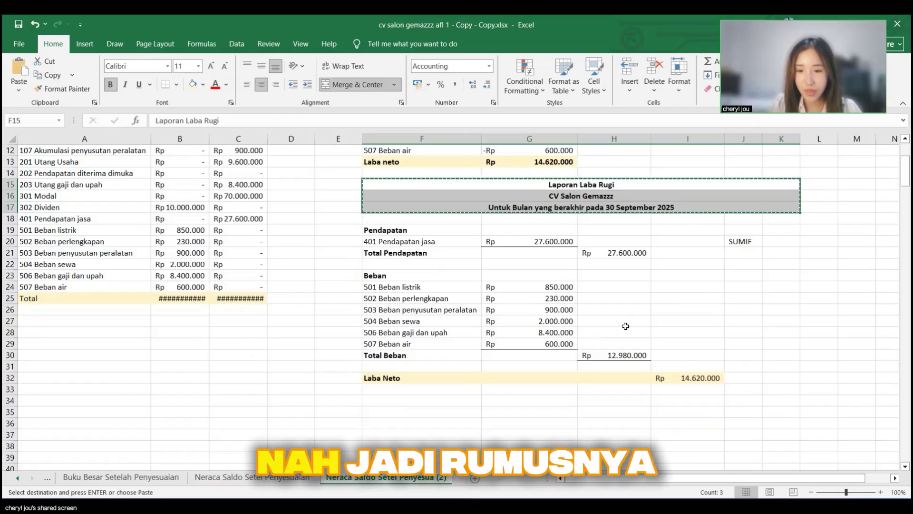
{"action": "scroll", "coordinate": [564, 301], "scroll_direction": "down", "scroll_amount": 3}
{"action": "left_click", "coordinate": [559, 307]}
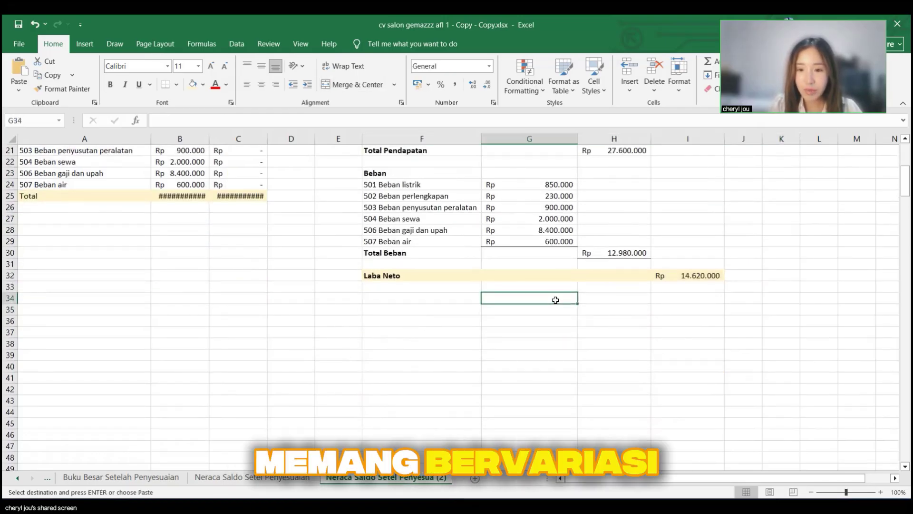
{"action": "key", "text": "ctrl+v"}
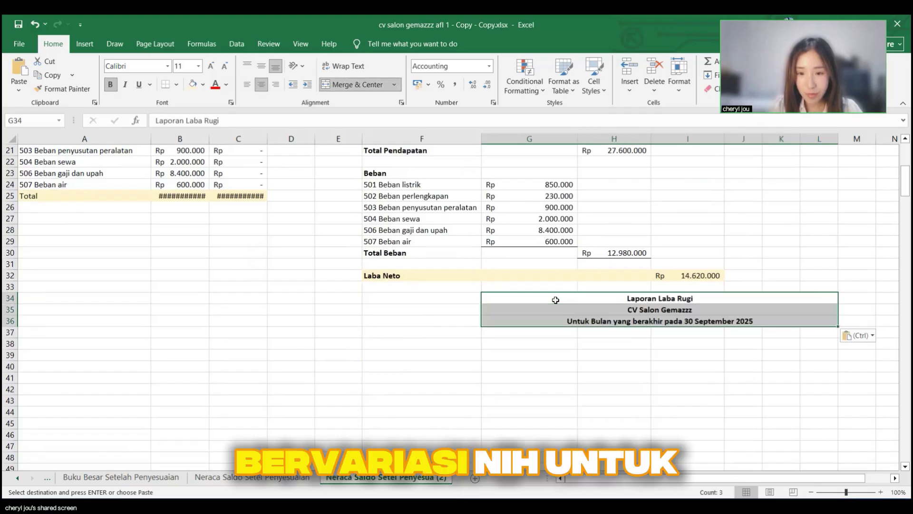
{"action": "left_click", "coordinate": [33, 23]}
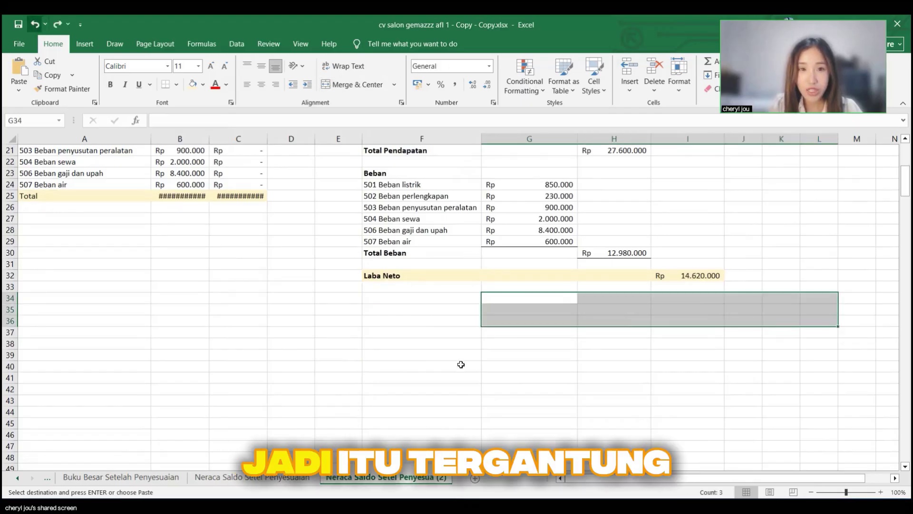
Step: Paste the copied report heading at F34, below the Laba Neto row
{"action": "left_click", "coordinate": [419, 301]}
{"action": "key", "text": "ctrl+v"}
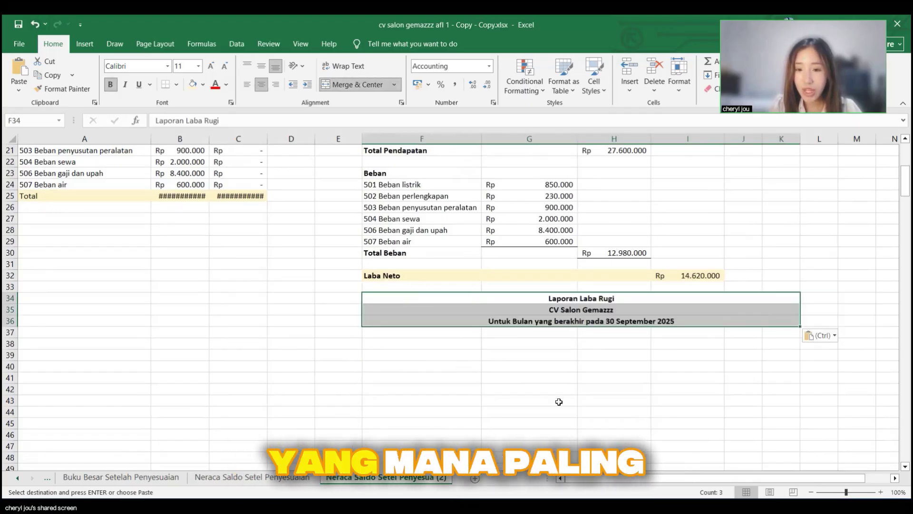
{"action": "left_click", "coordinate": [530, 400]}
{"action": "scroll", "coordinate": [497, 287], "scroll_direction": "down", "scroll_amount": 1}
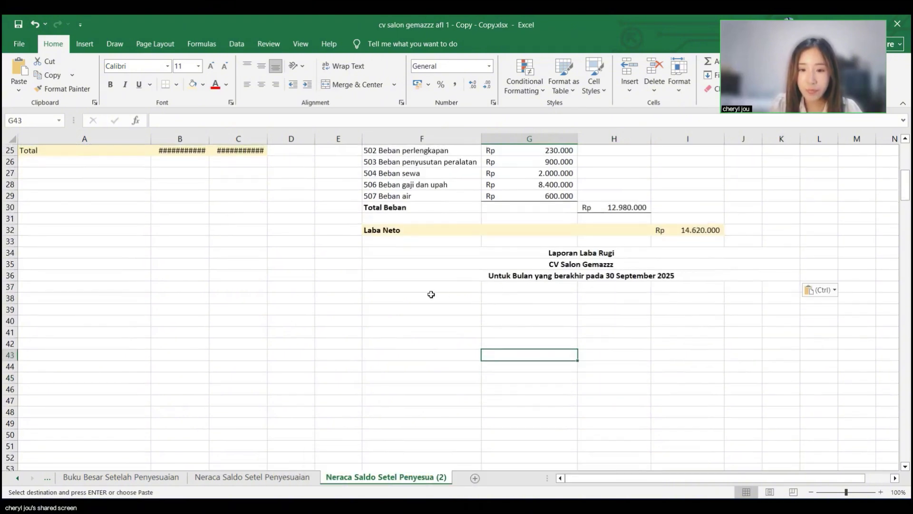
Step: Copy the income statement labels in F19:F32, from Pendapatan to Laba Neto, to F37 beneath the second heading
{"action": "left_click", "coordinate": [432, 293]}
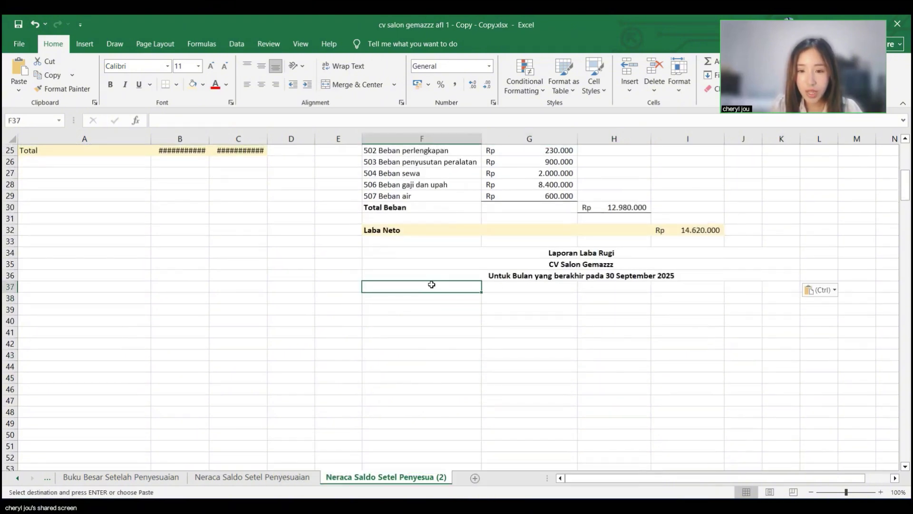
{"action": "scroll", "coordinate": [432, 293], "scroll_direction": "up", "scroll_amount": 4}
{"action": "left_click", "coordinate": [438, 207]}
{"action": "left_click_drag", "start_coordinate": [438, 207], "coordinate": [445, 355]}
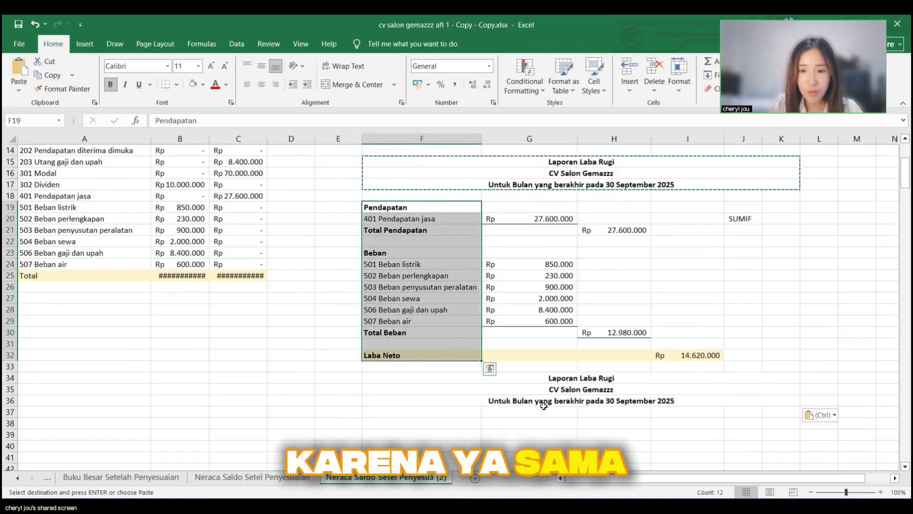
{"action": "key", "text": "ctrl+c"}
{"action": "scroll", "coordinate": [450, 242], "scroll_direction": "down", "scroll_amount": 5}
{"action": "left_click", "coordinate": [451, 243]}
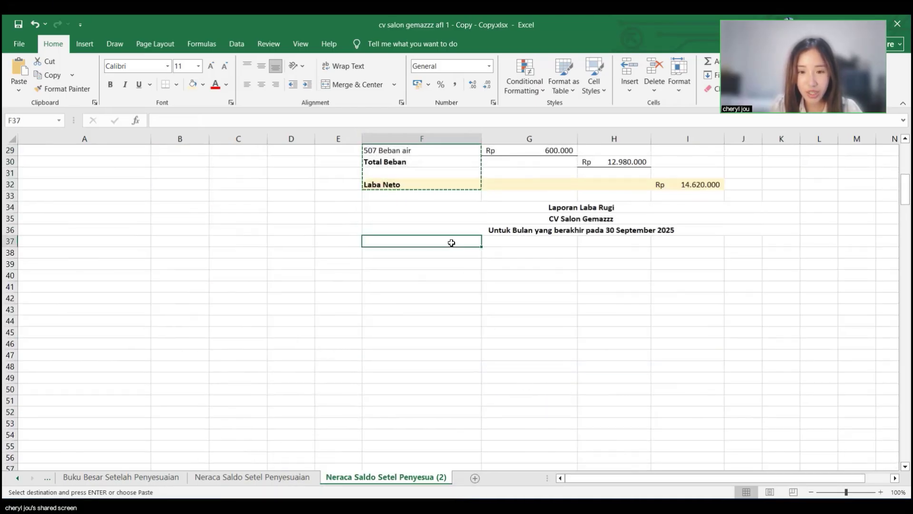
{"action": "key", "text": "ctrl+v"}
{"action": "left_click", "coordinate": [529, 271]}
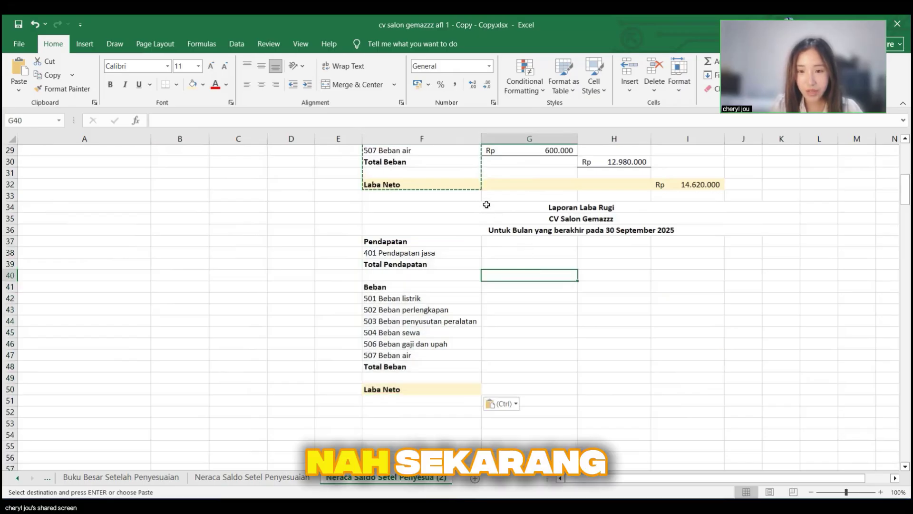
{"action": "left_click_drag", "start_coordinate": [464, 189], "coordinate": [563, 305]}
{"action": "key", "text": "Return"}
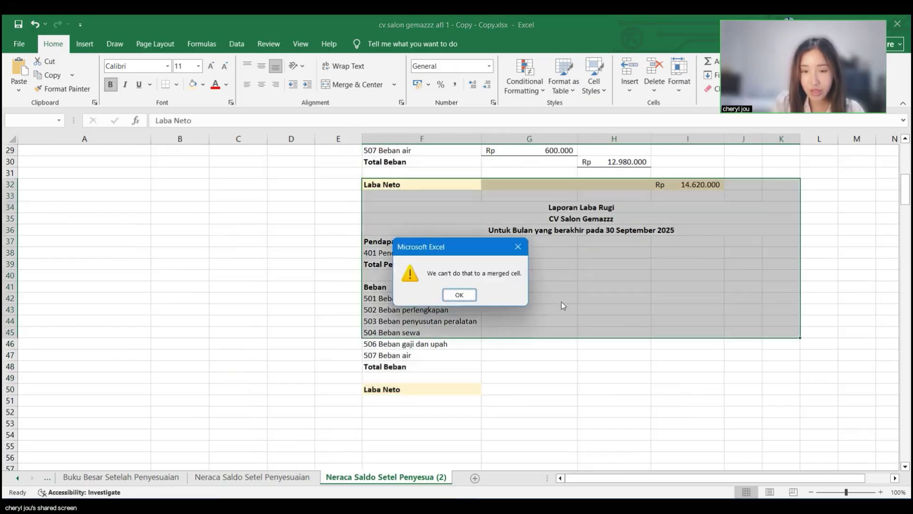
{"action": "left_click", "coordinate": [518, 246]}
{"action": "left_click", "coordinate": [530, 298]}
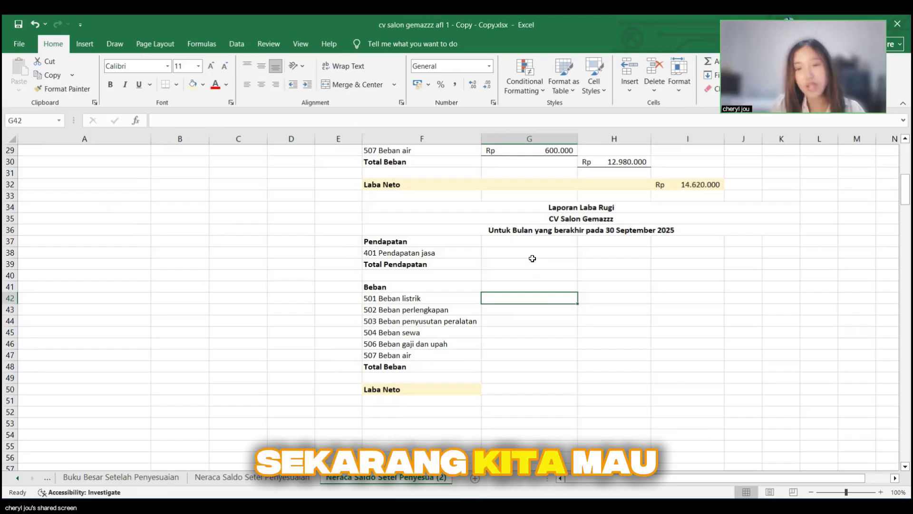
Step: Start a VLOOKUP formula in G38 for 401 Pendapatan jasa with lookup value F38 and the trial balance range A6:C25 as table
{"action": "left_click", "coordinate": [532, 260]}
{"action": "left_click", "coordinate": [531, 255]}
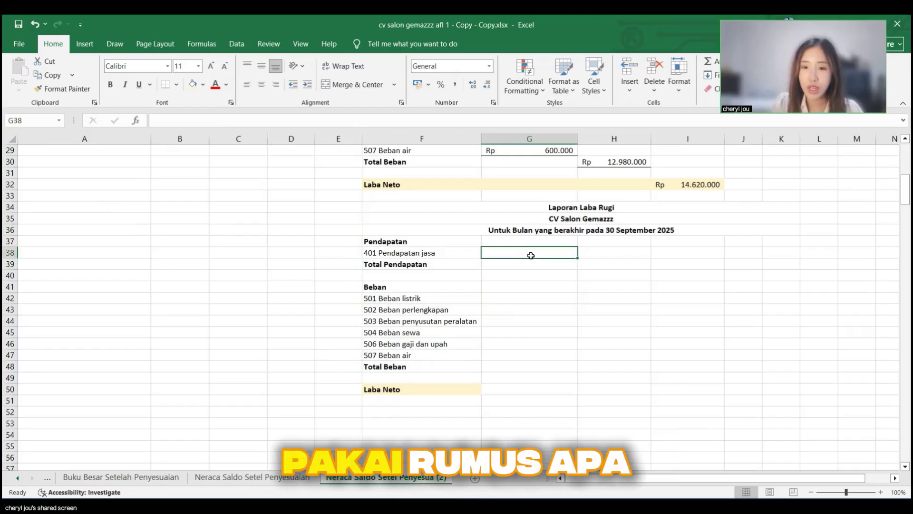
{"action": "type", "text": "="}
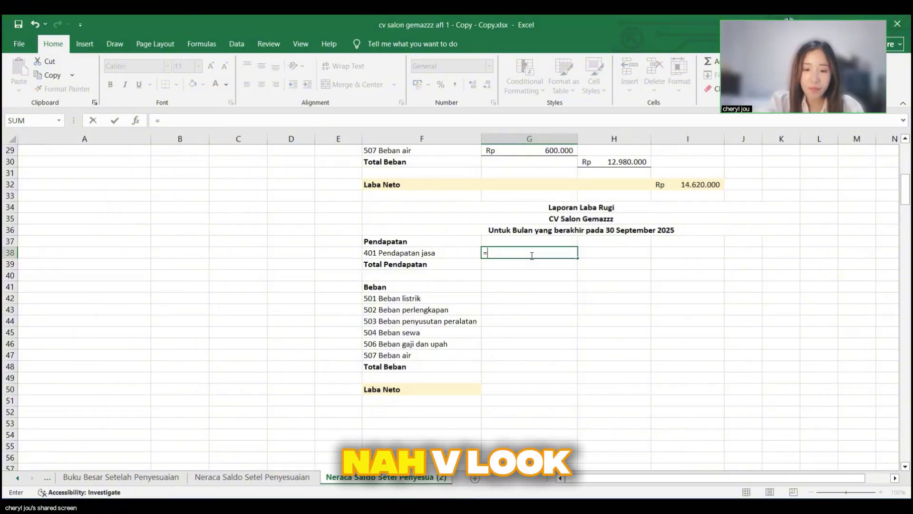
{"action": "type", "text": "VLOO"}
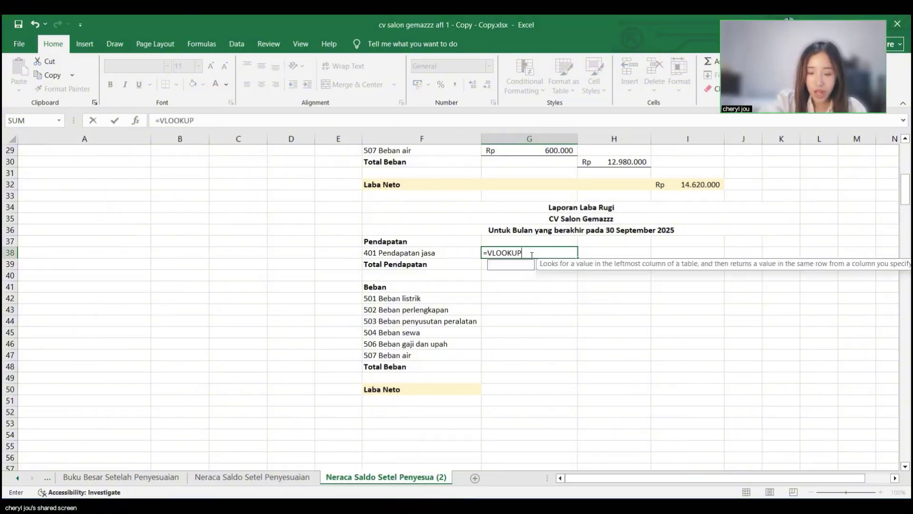
{"action": "type", "text": "KUP("}
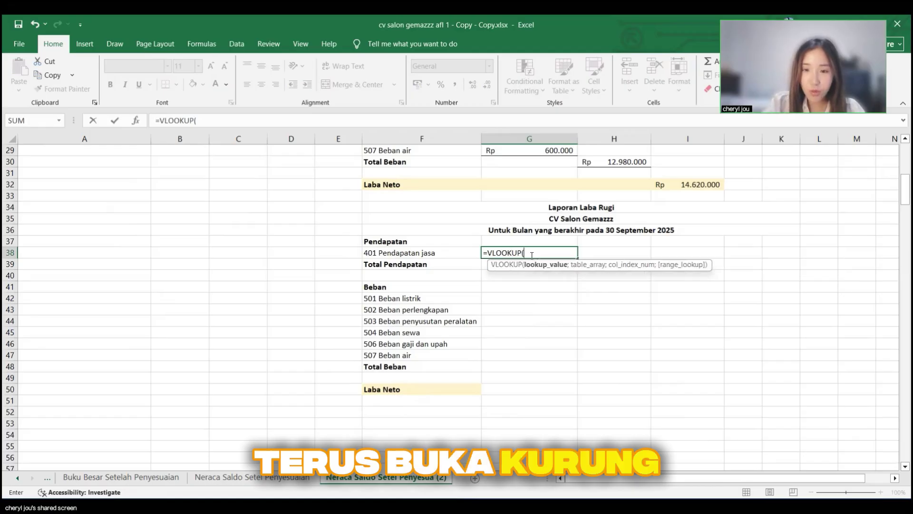
{"action": "left_click", "coordinate": [461, 252]}
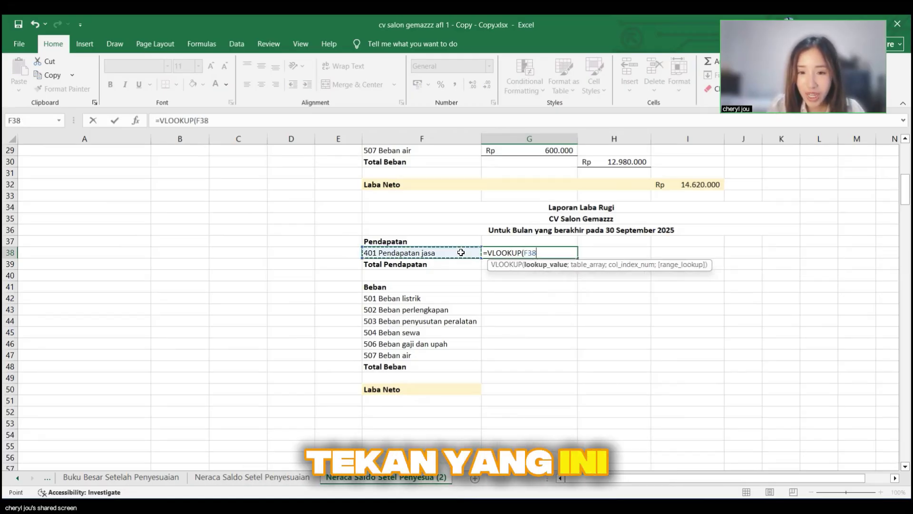
{"action": "type", "text": ";"}
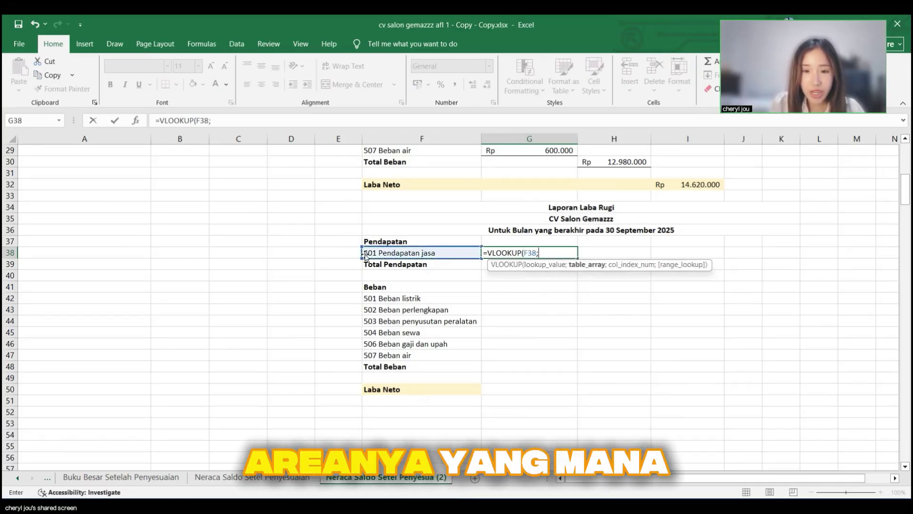
{"action": "scroll", "coordinate": [365, 254], "scroll_direction": "up", "scroll_amount": 3}
{"action": "scroll", "coordinate": [365, 254], "scroll_direction": "up", "scroll_amount": 5}
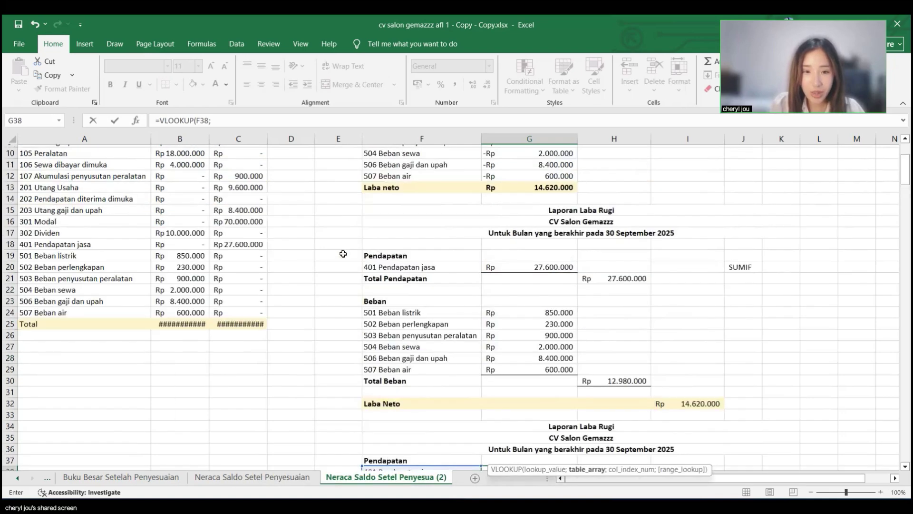
{"action": "left_click_drag", "start_coordinate": [29, 173], "coordinate": [257, 390]}
{"action": "scroll", "coordinate": [536, 354], "scroll_direction": "down", "scroll_amount": 7}
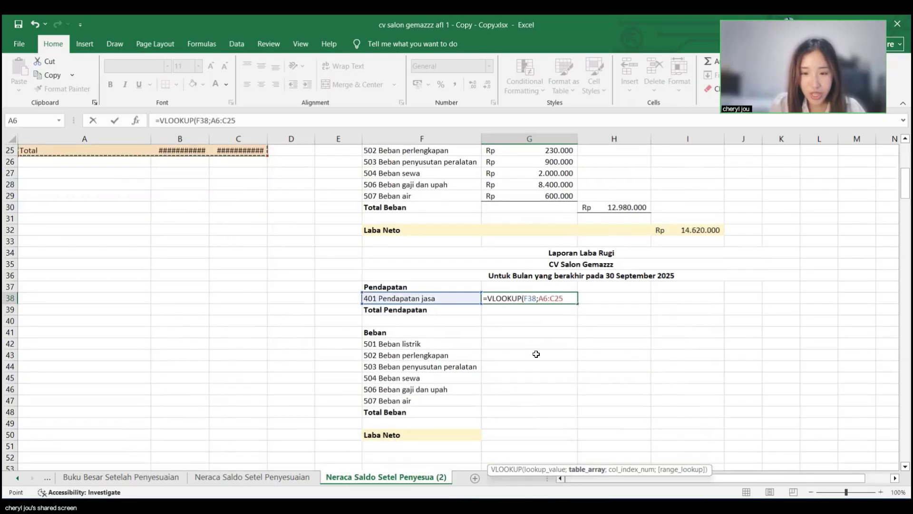
Step: Give the VLOOKUP column index 2 and exact match FALSE, close it, and add a plus sign for a second term
{"action": "type", "text": ";"}
{"action": "scroll", "coordinate": [536, 353], "scroll_direction": "up", "scroll_amount": 6}
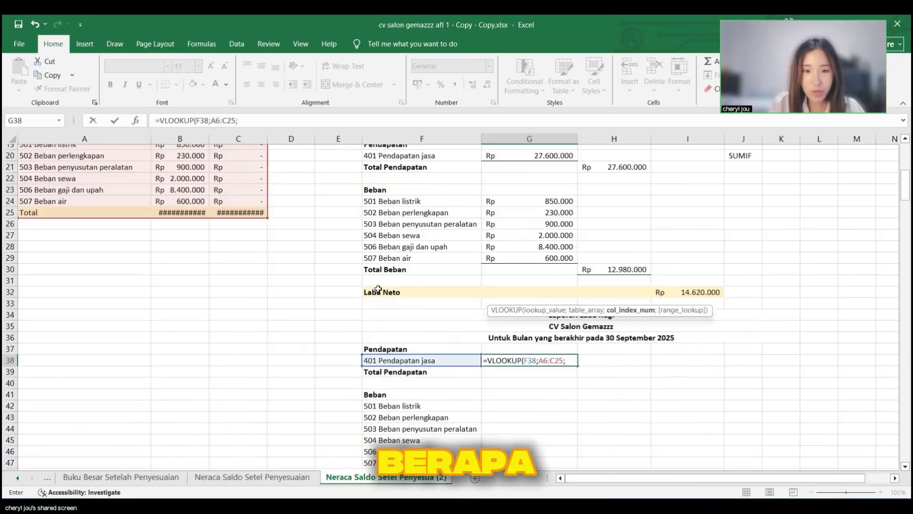
{"action": "scroll", "coordinate": [157, 261], "scroll_direction": "up", "scroll_amount": 2}
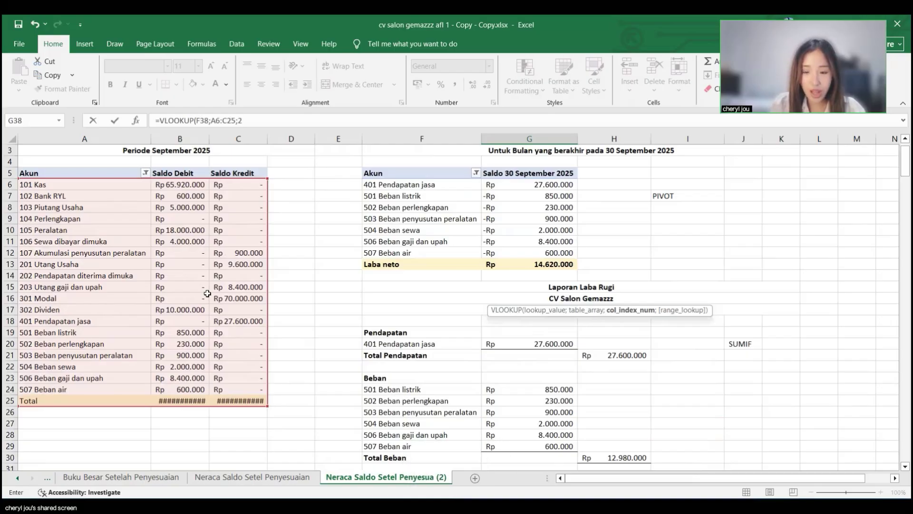
{"action": "type", "text": ";"}
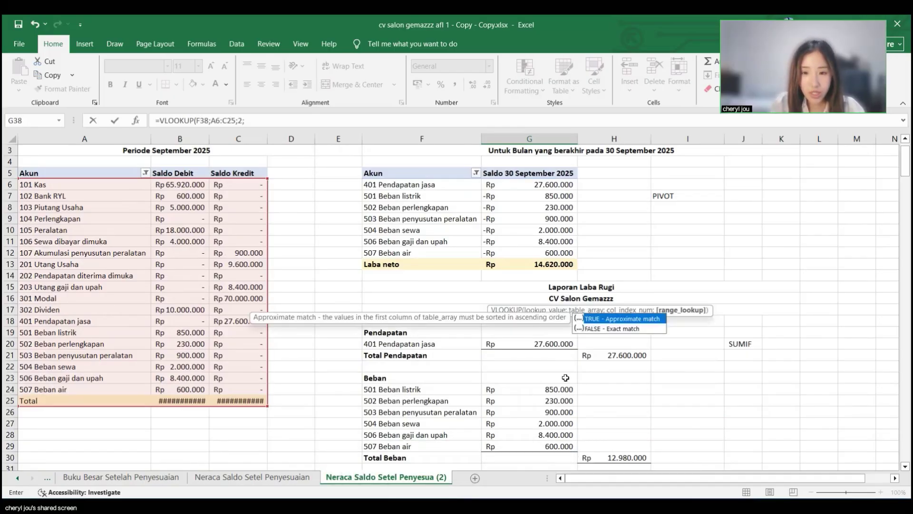
{"action": "type", "text": "FAL"}
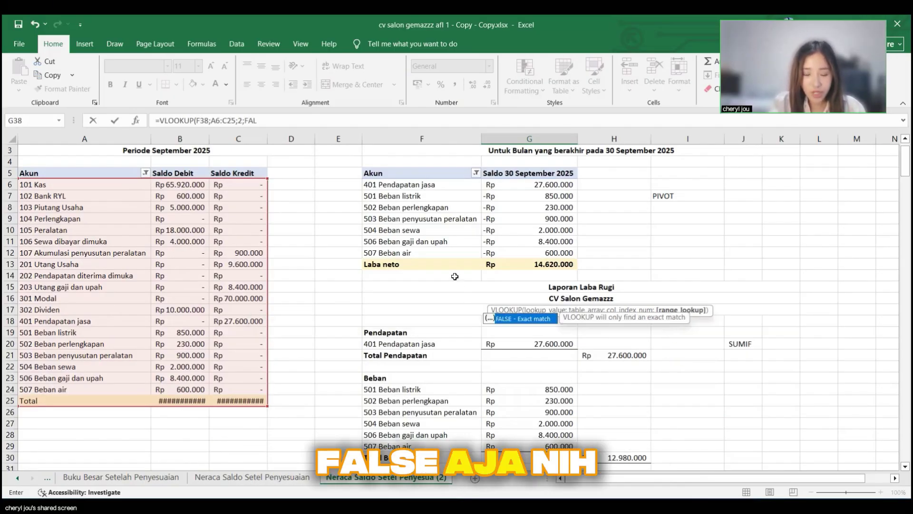
{"action": "type", "text": "SE)+"}
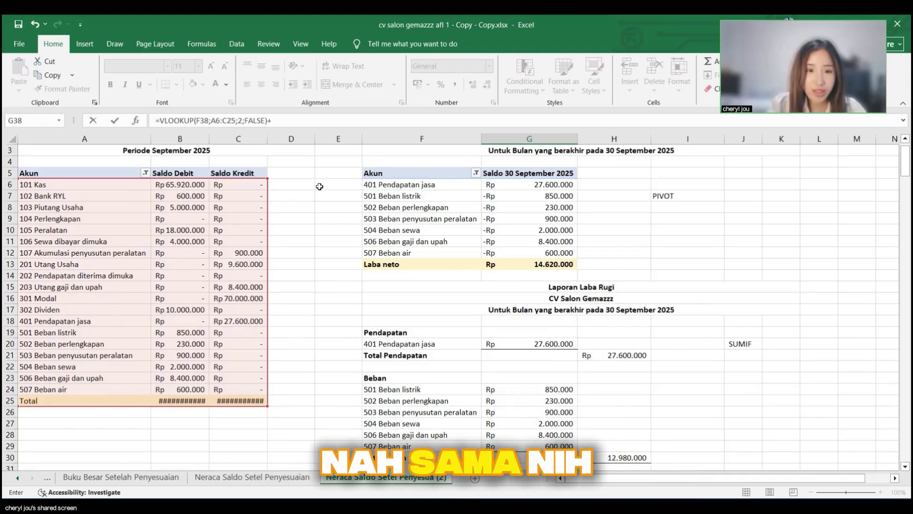
Step: Duplicate the VLOOKUP term after the plus sign in G38 and change the second term's column index to 3
{"action": "left_click_drag", "start_coordinate": [159, 121], "coordinate": [268, 122]}
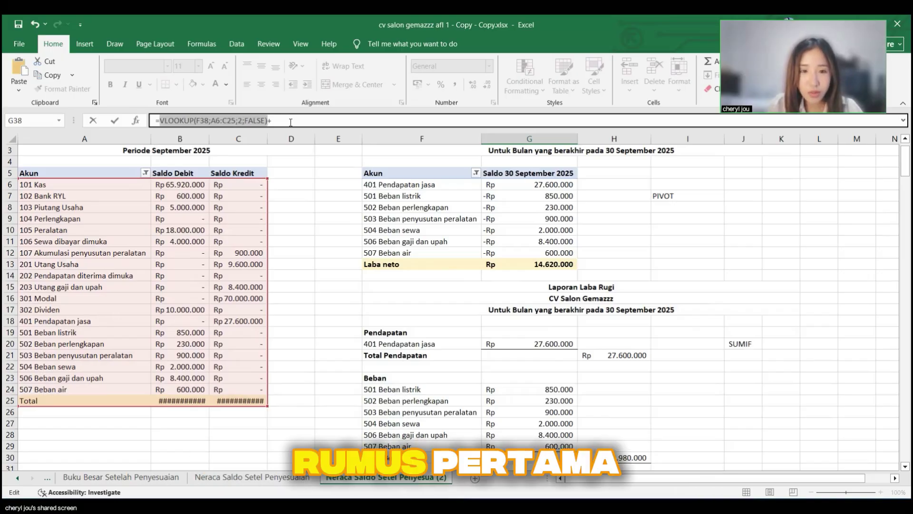
{"action": "left_click", "coordinate": [291, 122]}
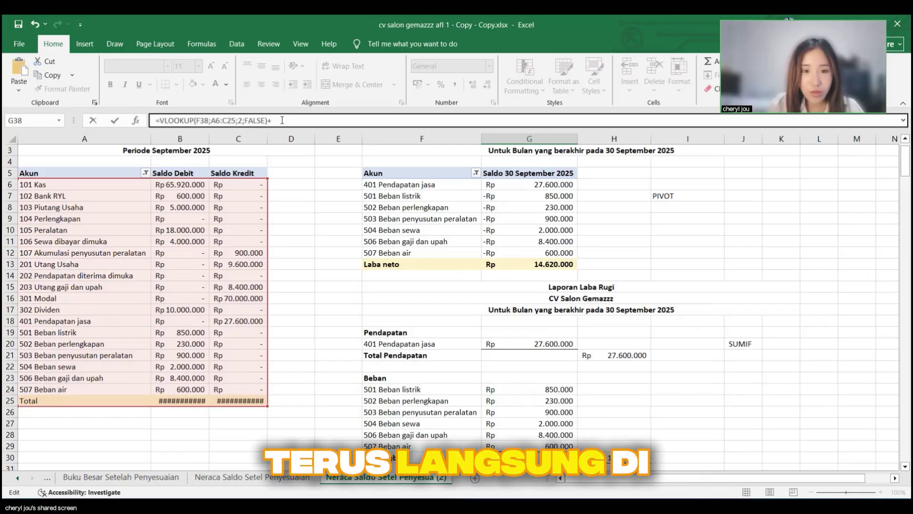
{"action": "key", "text": "ctrl+v"}
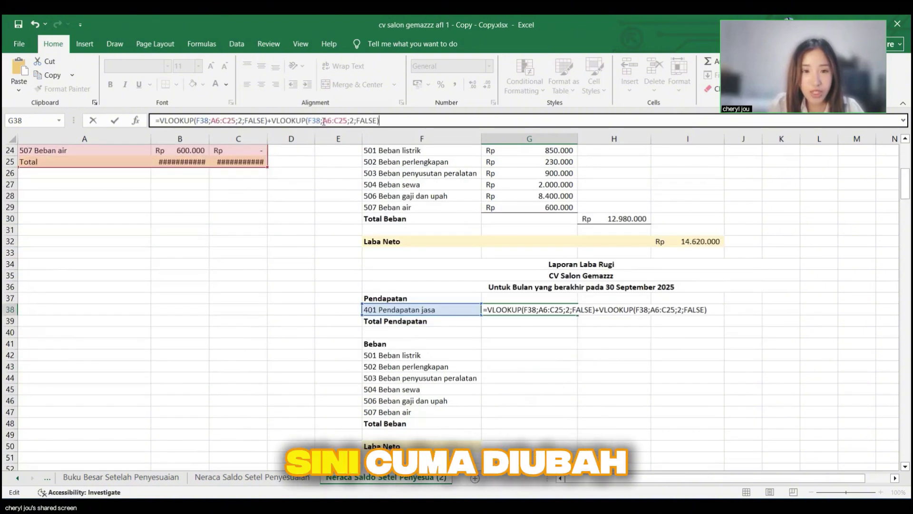
{"action": "left_click", "coordinate": [351, 121]}
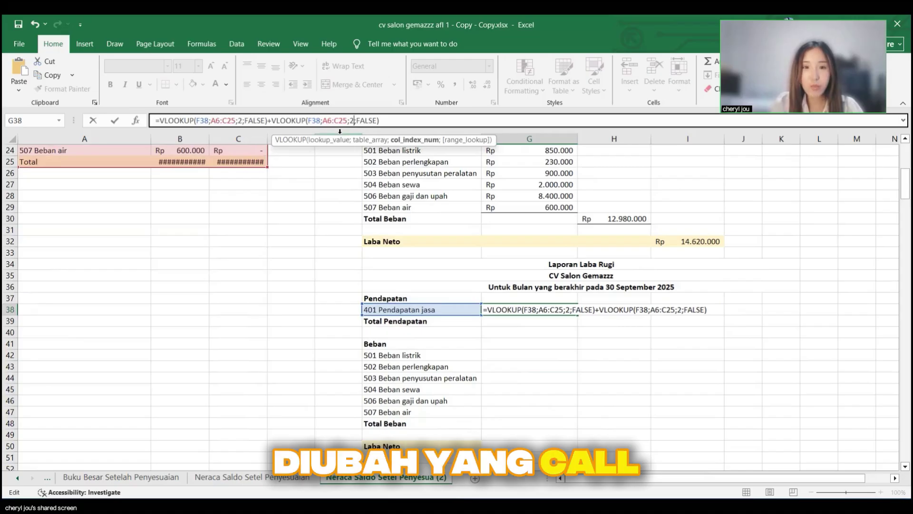
{"action": "key", "text": "BackSpace"}
{"action": "scroll", "coordinate": [340, 131], "scroll_direction": "up", "scroll_amount": 1}
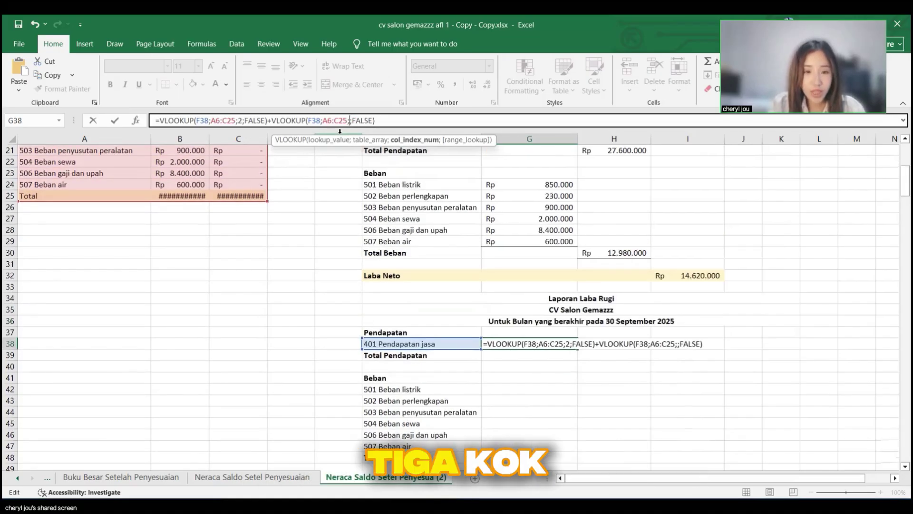
{"action": "scroll", "coordinate": [259, 213], "scroll_direction": "up", "scroll_amount": 4}
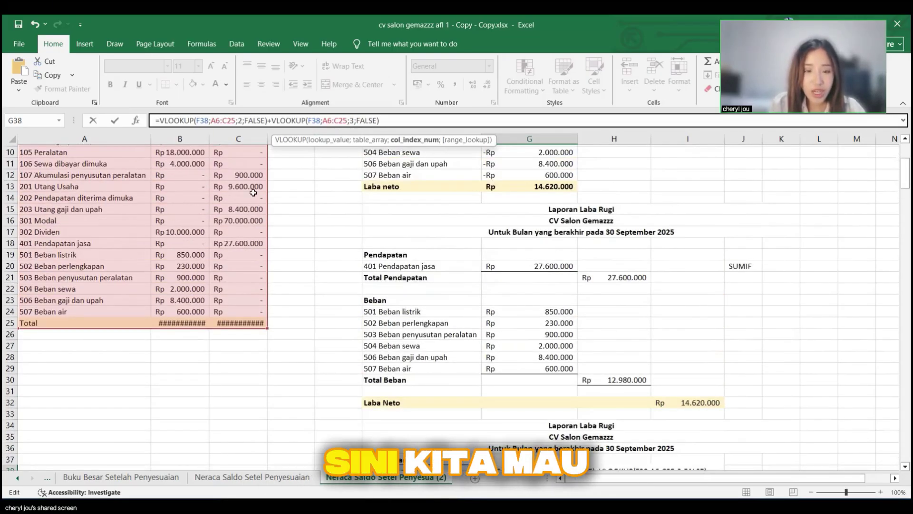
{"action": "scroll", "coordinate": [253, 193], "scroll_direction": "up", "scroll_amount": 2}
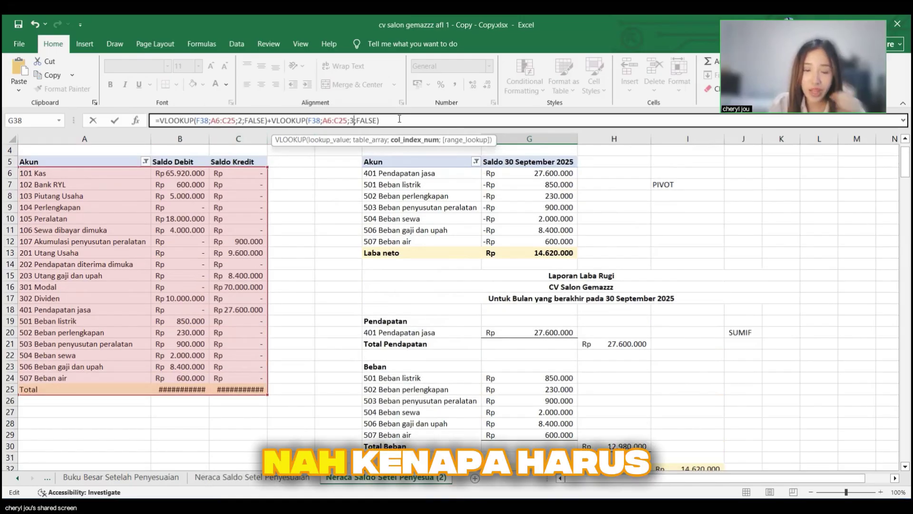
Step: Commit the two-term VLOOKUP formula in G38 for 401 Pendapatan jasa
{"action": "left_click", "coordinate": [399, 119]}
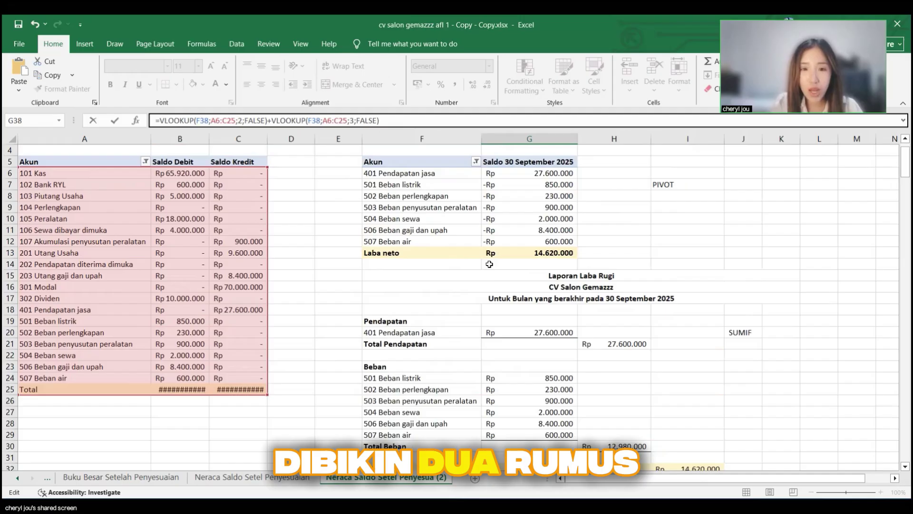
{"action": "scroll", "coordinate": [490, 264], "scroll_direction": "down", "scroll_amount": 6}
{"action": "key", "text": "Return"}
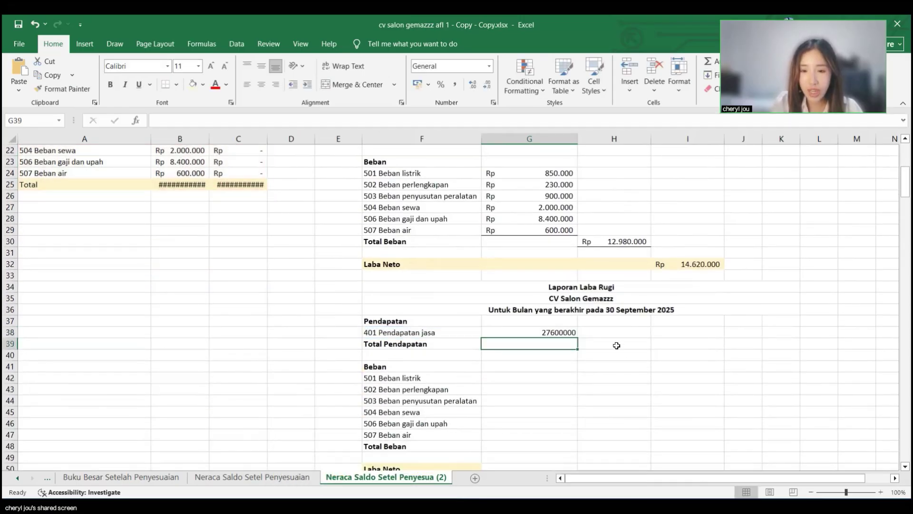
Step: Make the table range absolute as $A$6:$C$25 in both VLOOKUP terms of G38
{"action": "left_click", "coordinate": [547, 332]}
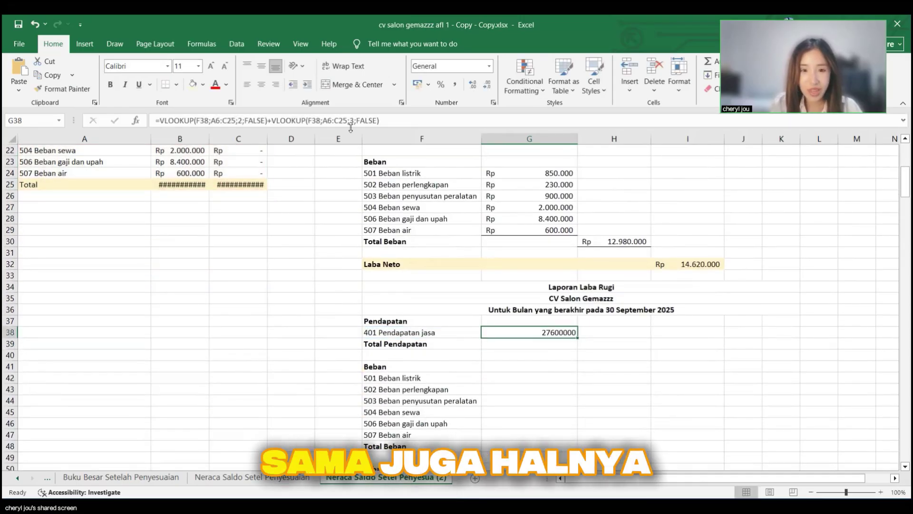
{"action": "left_click", "coordinate": [354, 120]}
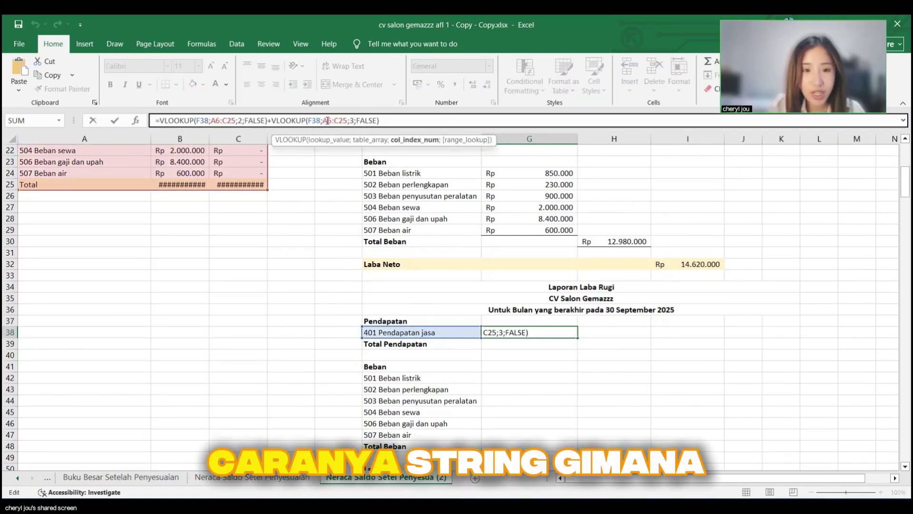
{"action": "left_click_drag", "start_coordinate": [324, 121], "coordinate": [349, 120]}
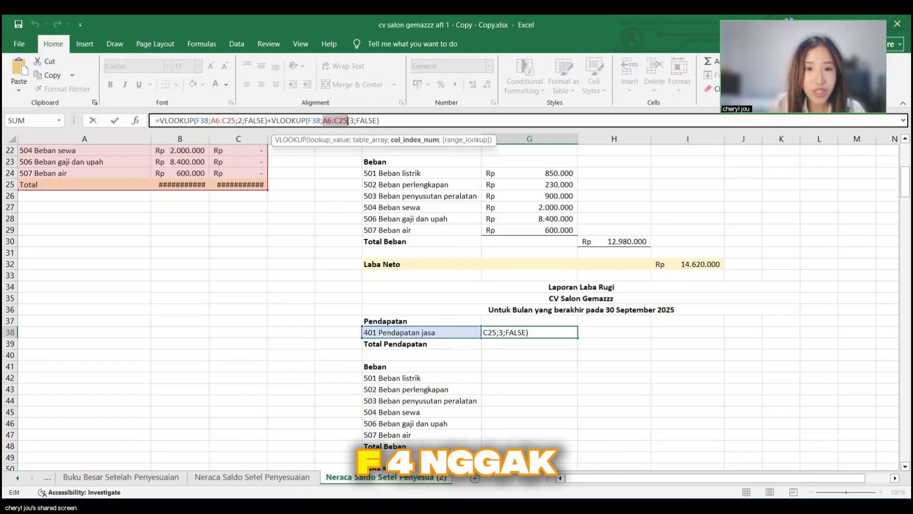
{"action": "key", "text": "F4"}
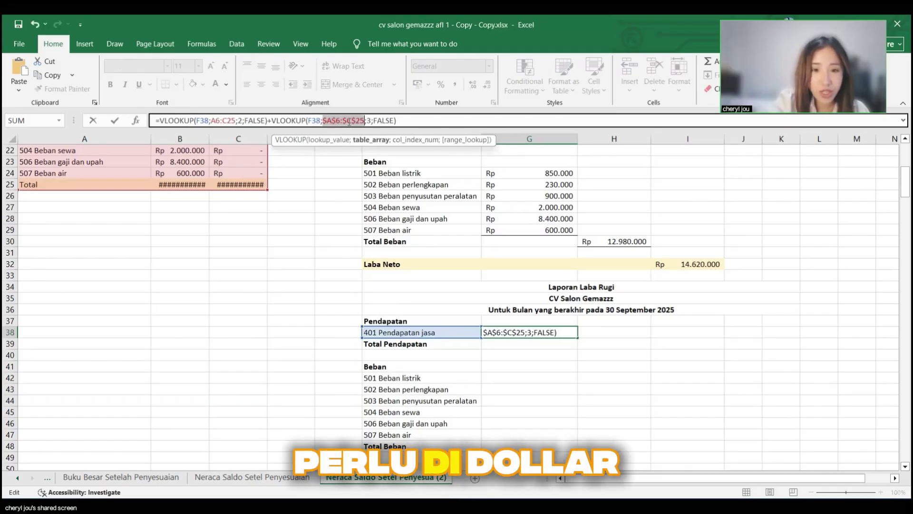
{"action": "left_click_drag", "start_coordinate": [211, 120], "coordinate": [235, 121]}
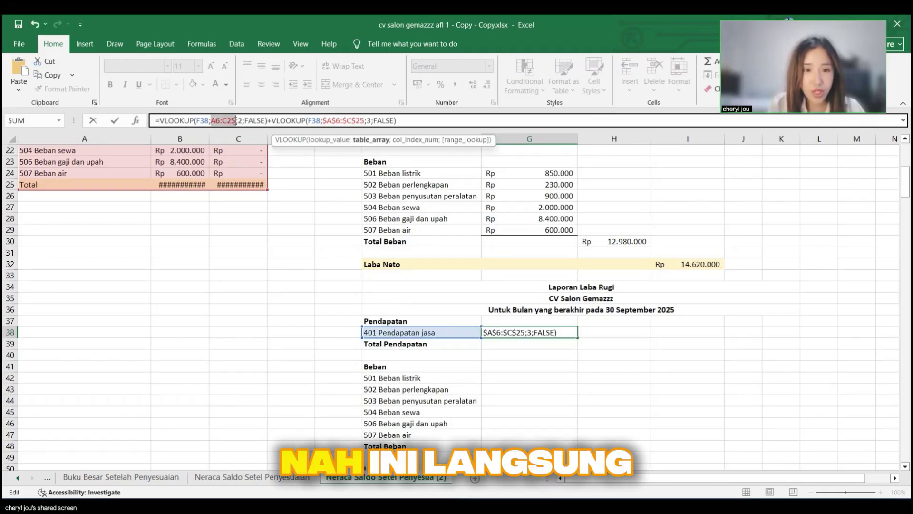
{"action": "key", "text": "F4"}
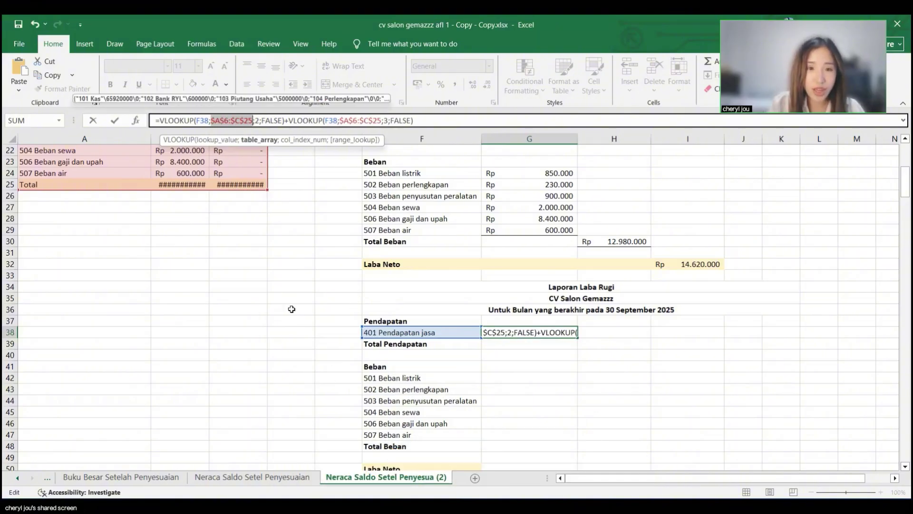
{"action": "key", "text": "Return"}
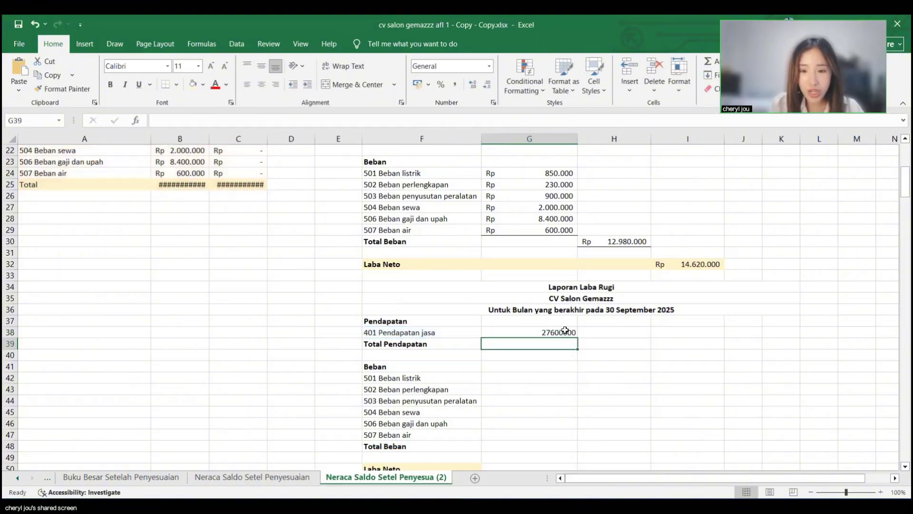
Step: Copy the G38 formula to G42 for 501 Beban listrik and fill it down to 507 Beban air in G47
{"action": "left_click", "coordinate": [565, 331]}
{"action": "key", "text": "ctrl+c"}
{"action": "scroll", "coordinate": [561, 330], "scroll_direction": "down", "scroll_amount": 2}
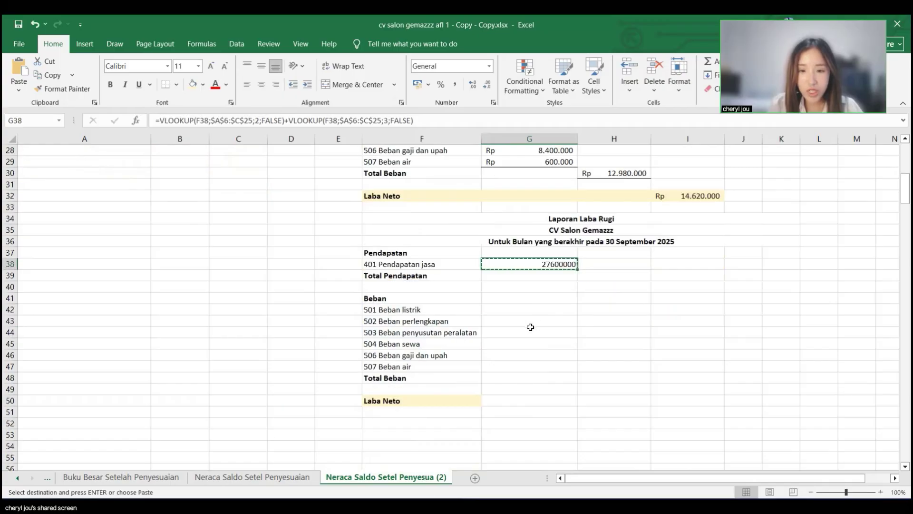
{"action": "left_click", "coordinate": [537, 312]}
{"action": "key", "text": "ctrl+v"}
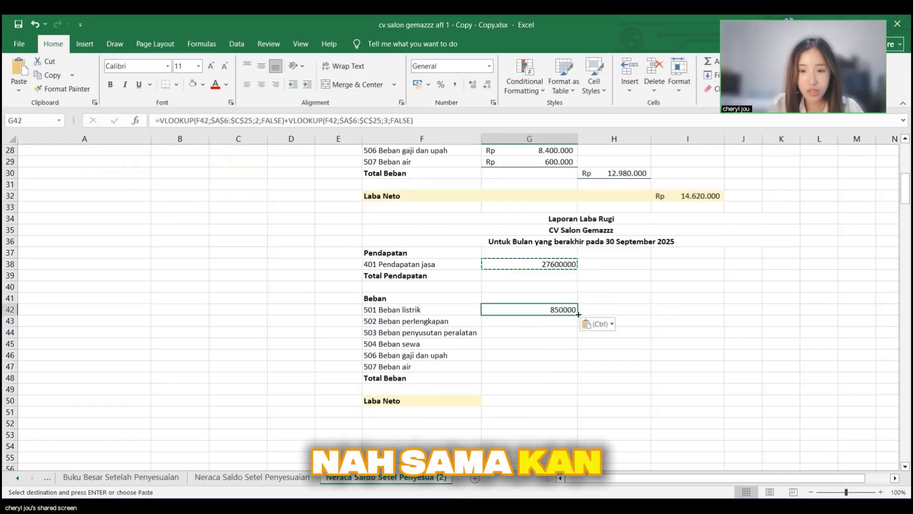
{"action": "left_click_drag", "start_coordinate": [578, 314], "coordinate": [579, 372]}
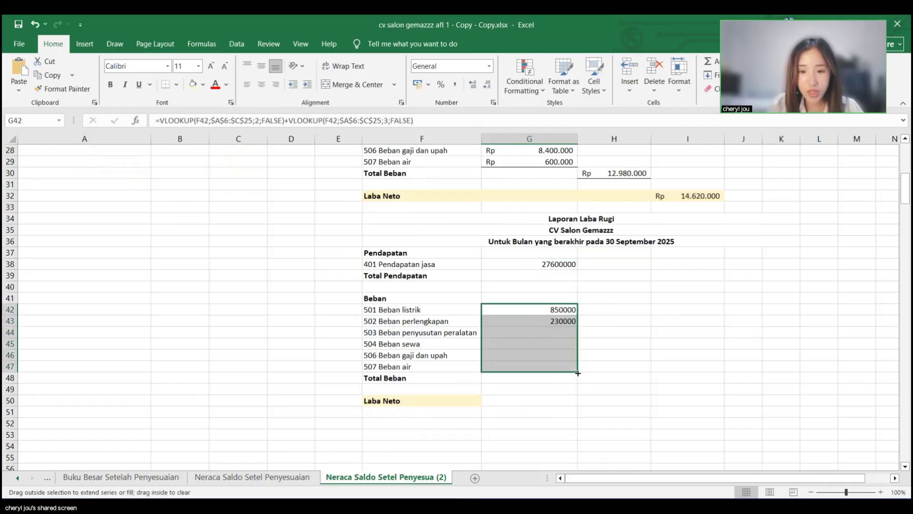
{"action": "left_click", "coordinate": [615, 331]}
{"action": "left_click", "coordinate": [566, 267]}
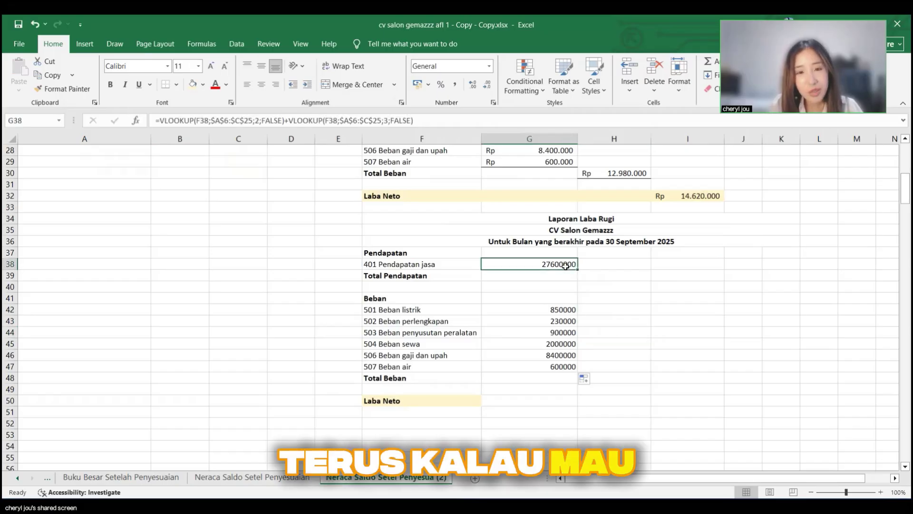
{"action": "left_click", "coordinate": [654, 264]}
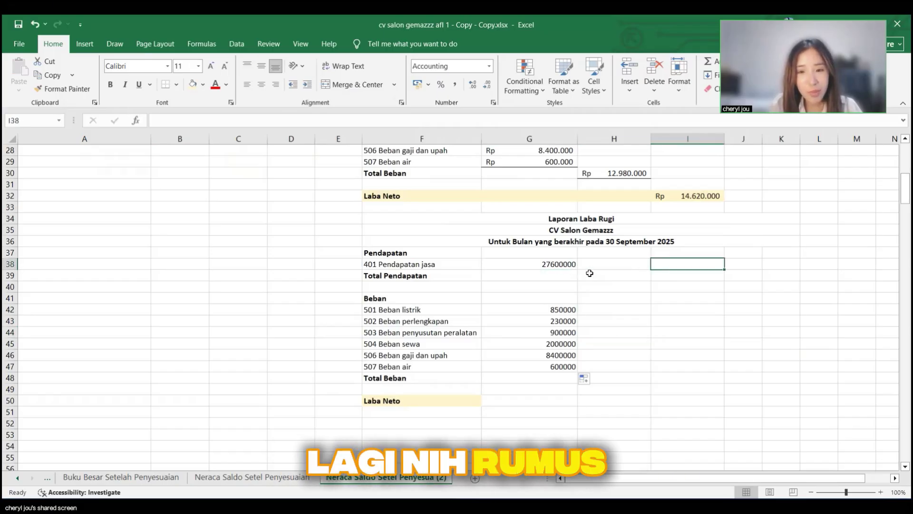
{"action": "left_click", "coordinate": [551, 267]}
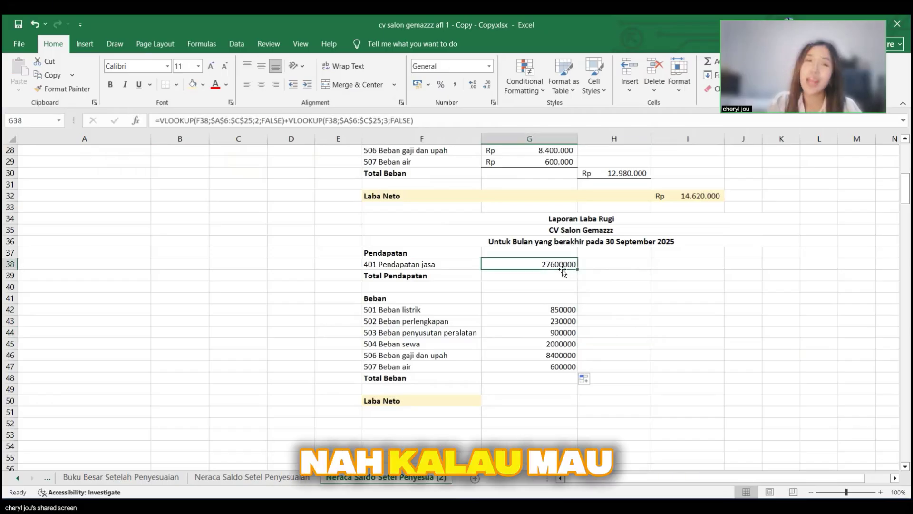
{"action": "left_click", "coordinate": [636, 267]}
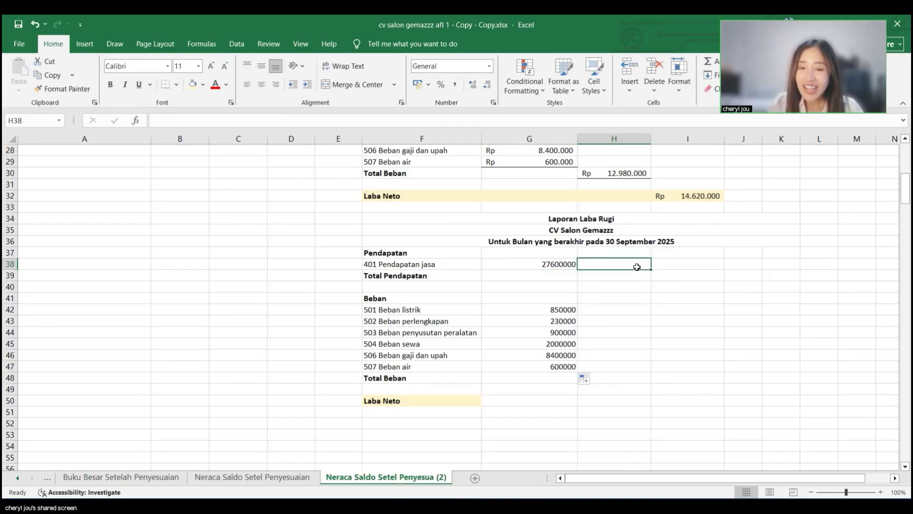
{"action": "left_click", "coordinate": [551, 265]}
{"action": "left_click", "coordinate": [616, 264]}
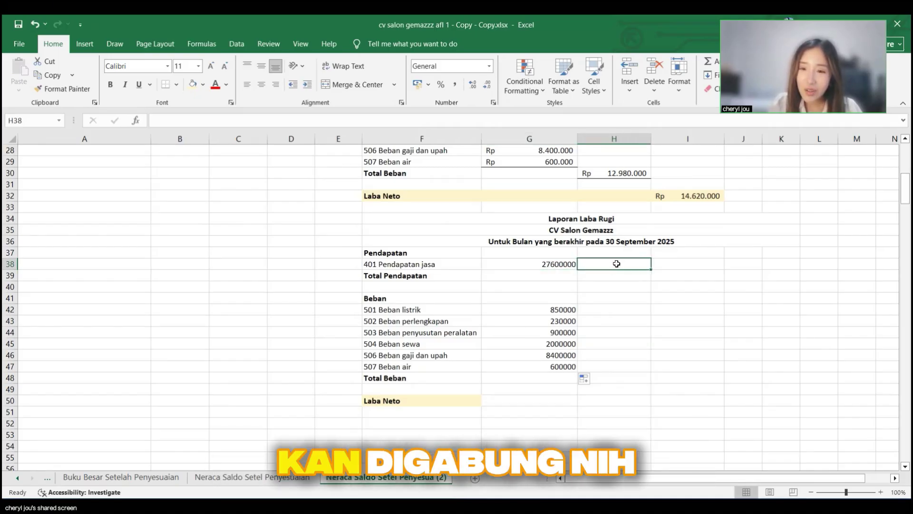
{"action": "left_click", "coordinate": [524, 265]}
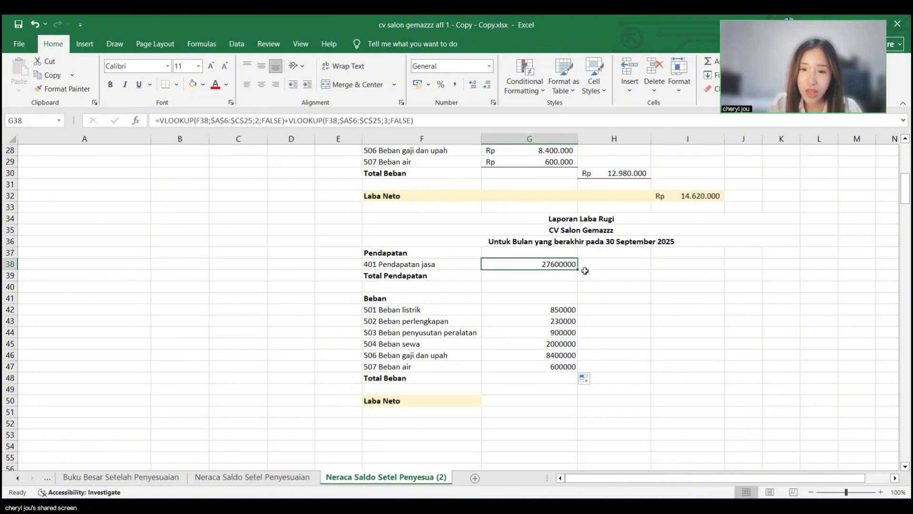
{"action": "left_click", "coordinate": [611, 262]}
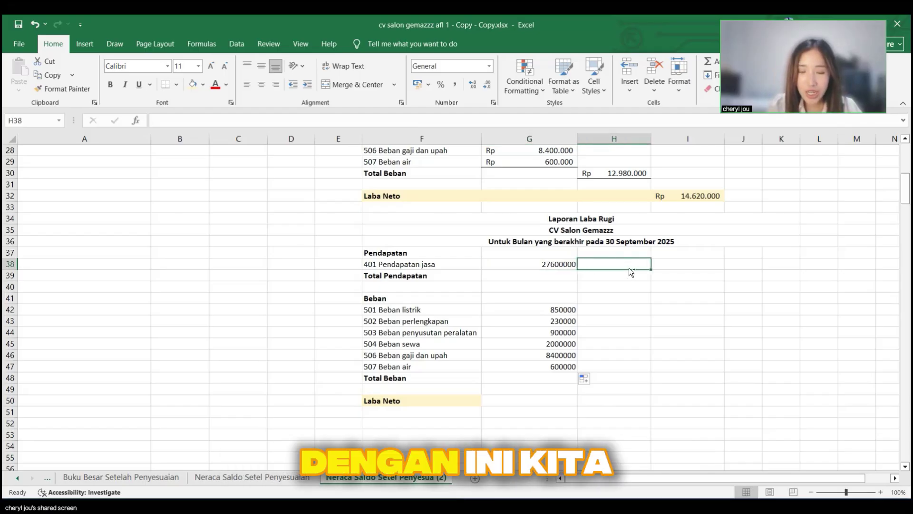
Step: Copy the entire VLOOKUP formula text from G38 without changing its references
{"action": "left_click", "coordinate": [568, 264]}
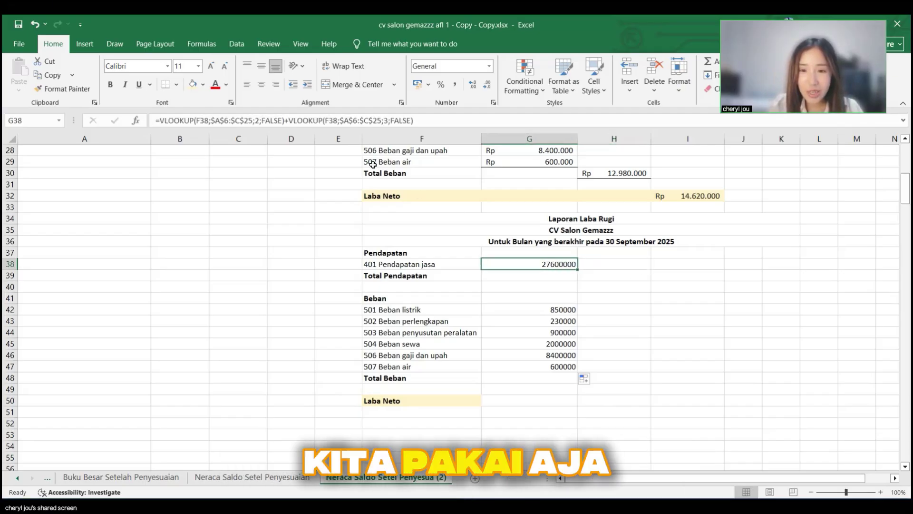
{"action": "left_click", "coordinate": [435, 124]}
{"action": "key", "text": "ctrl+a"}
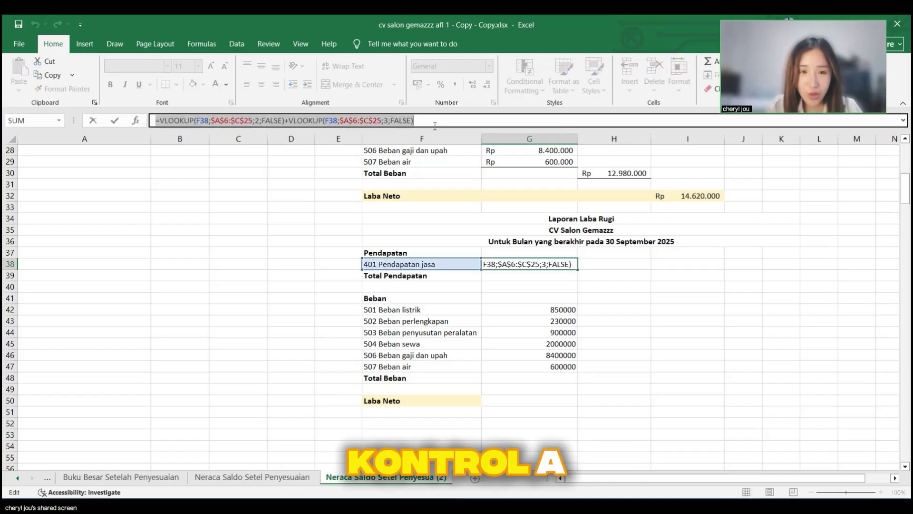
{"action": "key", "text": "ctrl+c"}
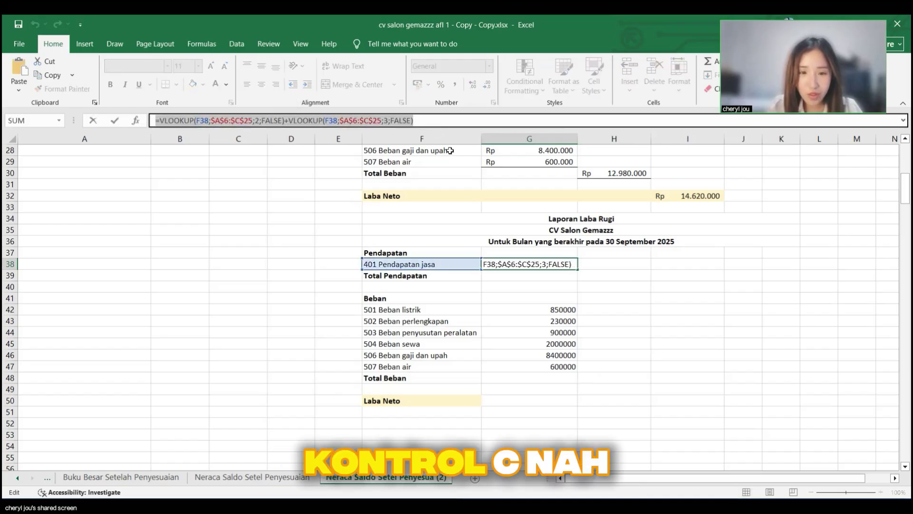
{"action": "type", "text": "="}
{"action": "left_click", "coordinate": [629, 265]}
{"action": "left_click", "coordinate": [556, 264]}
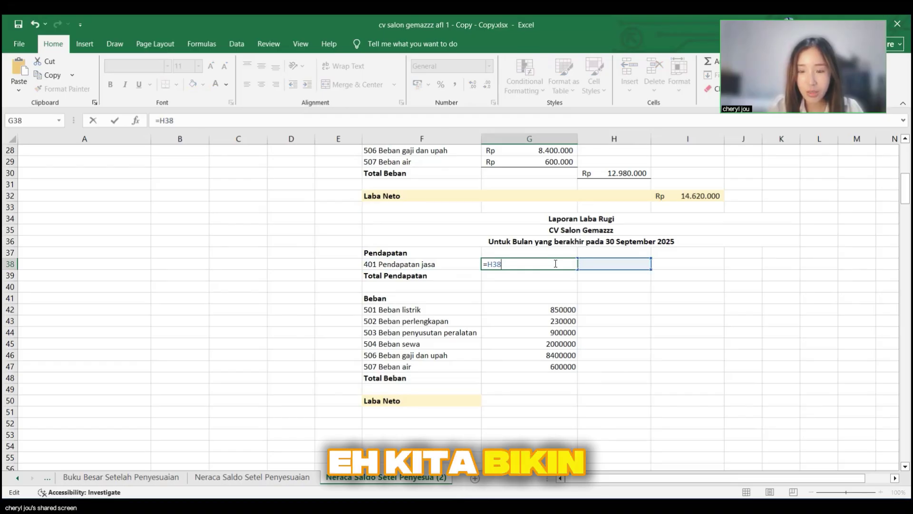
{"action": "key", "text": "ctrl+z"}
{"action": "key", "text": "ctrl+z"}
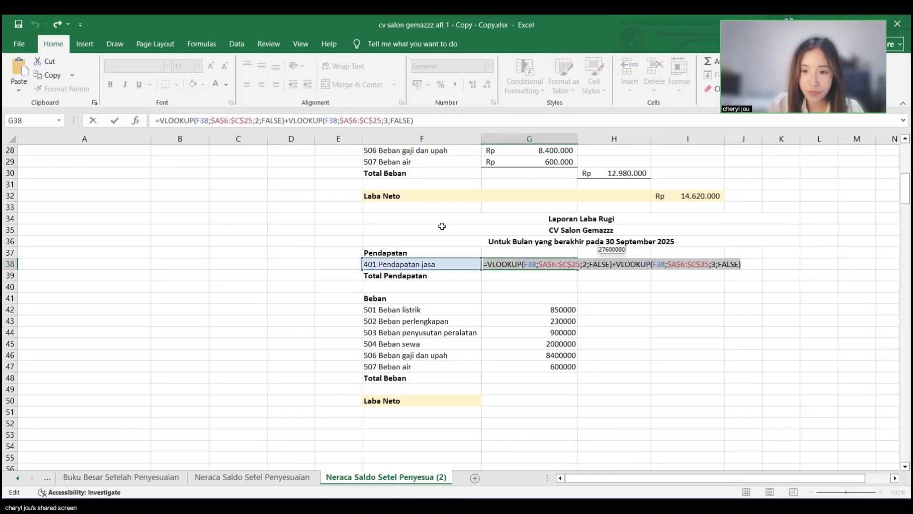
{"action": "key", "text": "Return"}
Step: Paste the copied VLOOKUP formula text into H38, beside the 401 Pendapatan jasa amount
{"action": "left_click", "coordinate": [640, 262]}
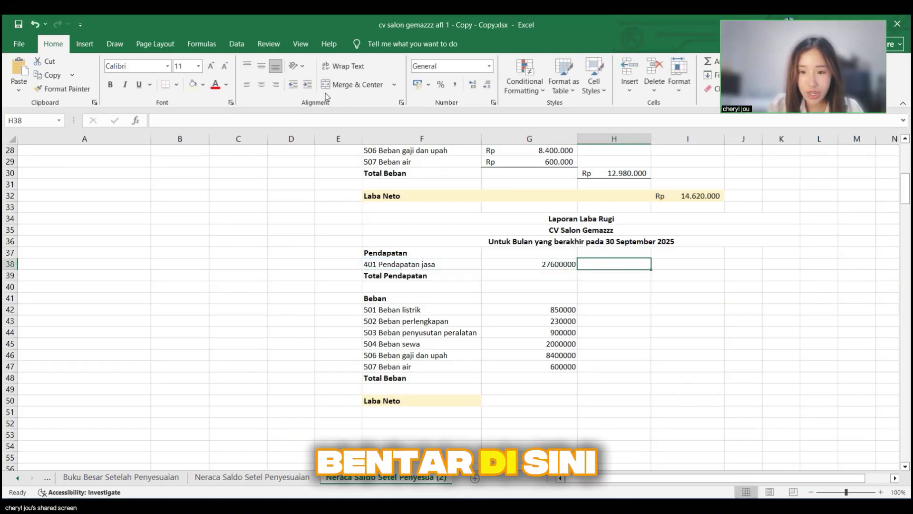
{"action": "left_click", "coordinate": [325, 120]}
{"action": "key", "text": "ctrl+v"}
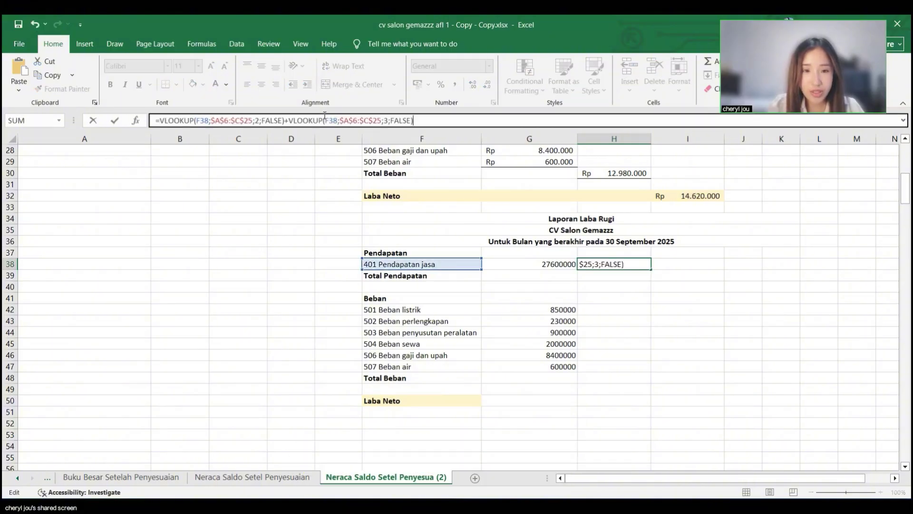
Step: Wrap the VLOOKUP sum in H38 in IFERROR with 0 as the value if error
{"action": "left_click", "coordinate": [275, 121]}
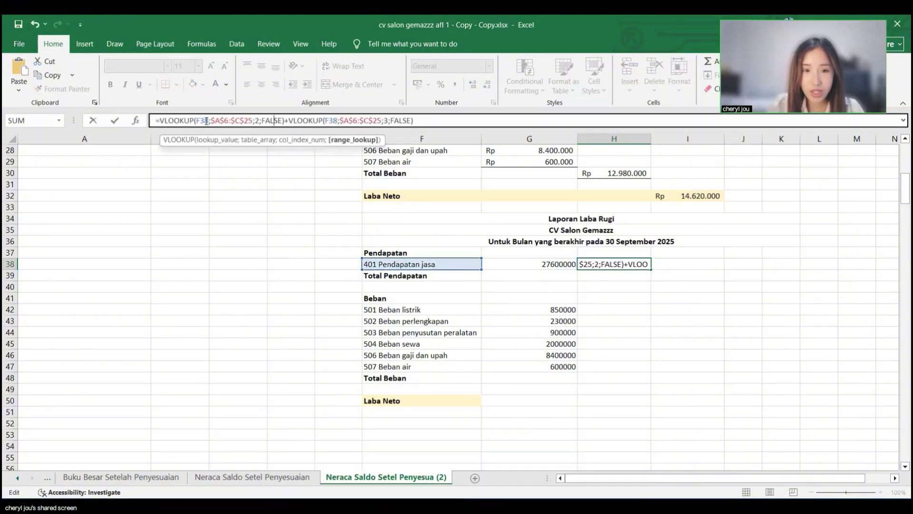
{"action": "left_click", "coordinate": [161, 119]}
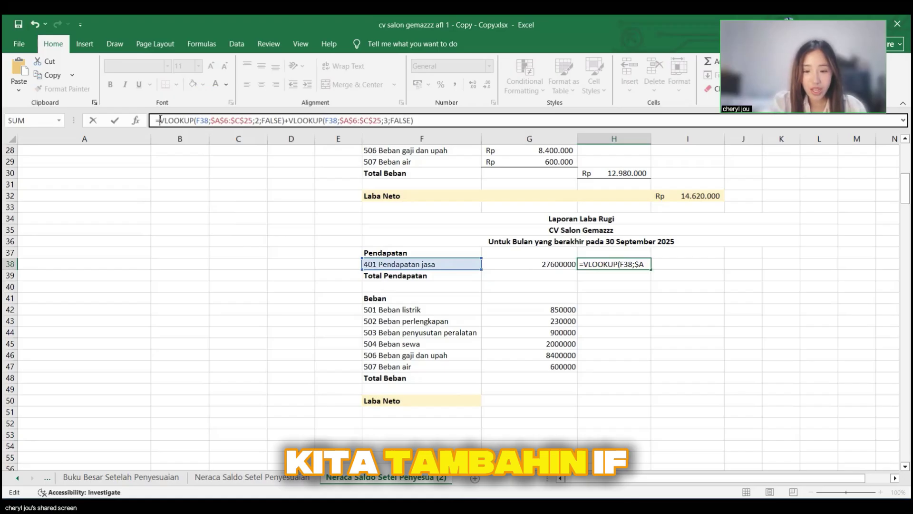
{"action": "type", "text": "IFERROR"}
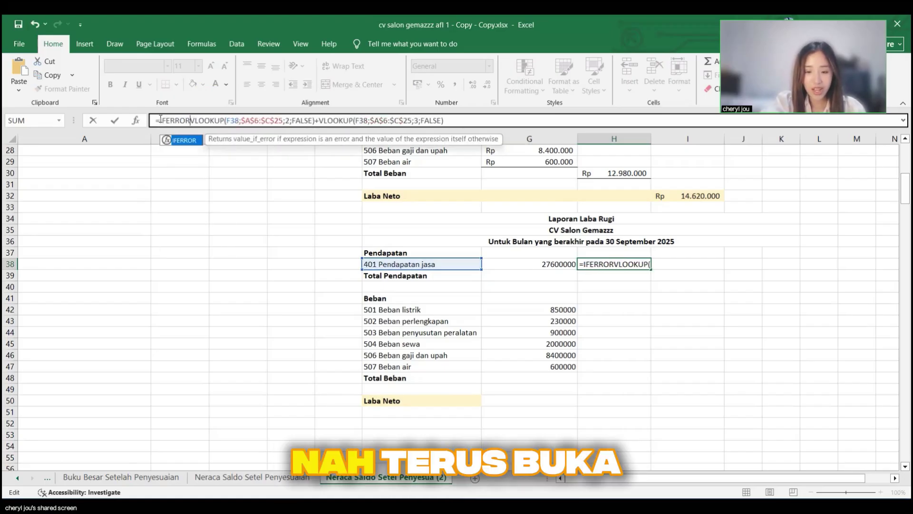
{"action": "type", "text": "("}
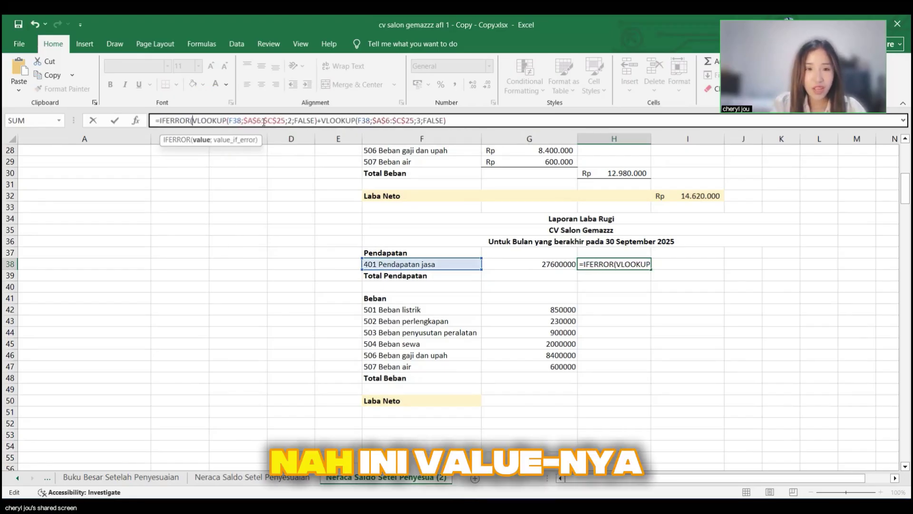
{"action": "left_click", "coordinate": [460, 120]}
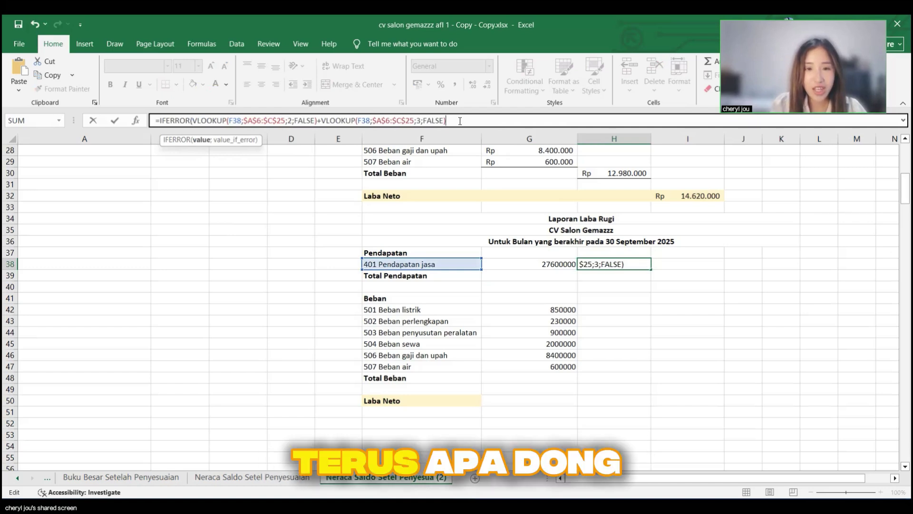
{"action": "type", "text": ";"}
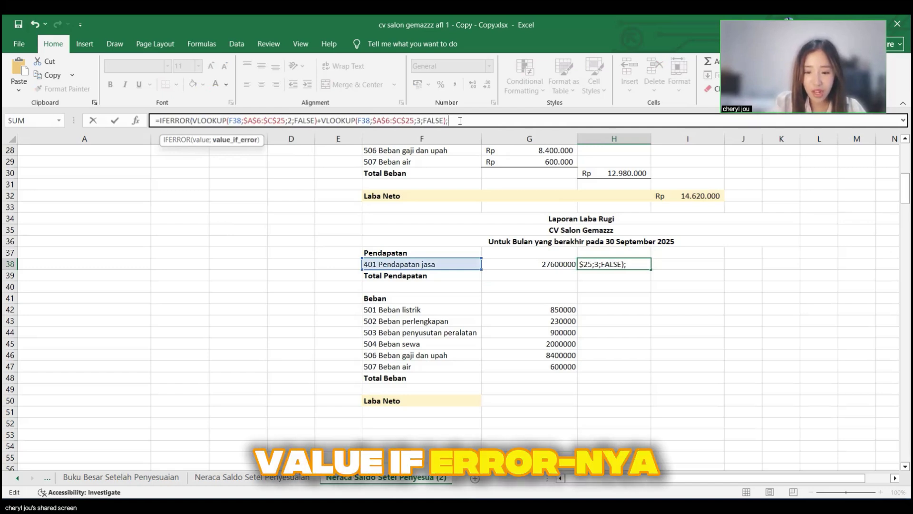
{"action": "type", "text": "0"}
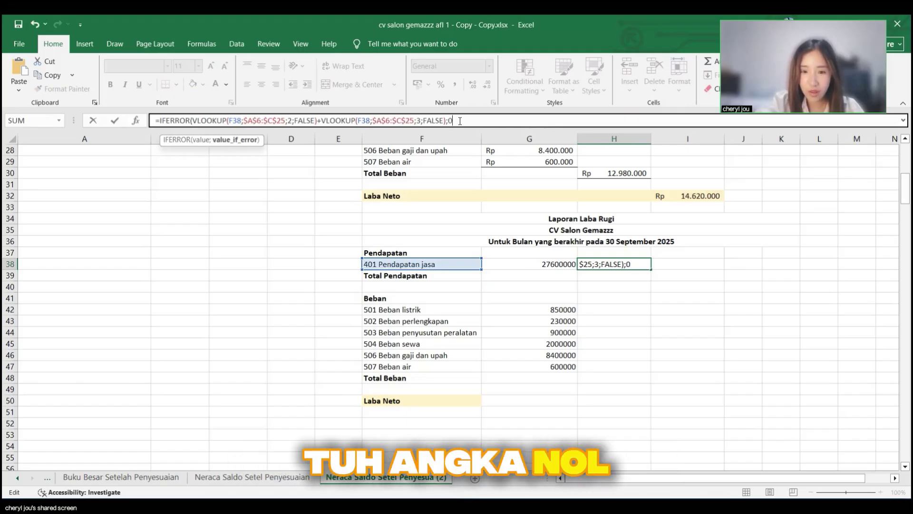
{"action": "type", "text": ")"}
{"action": "key", "text": "Return"}
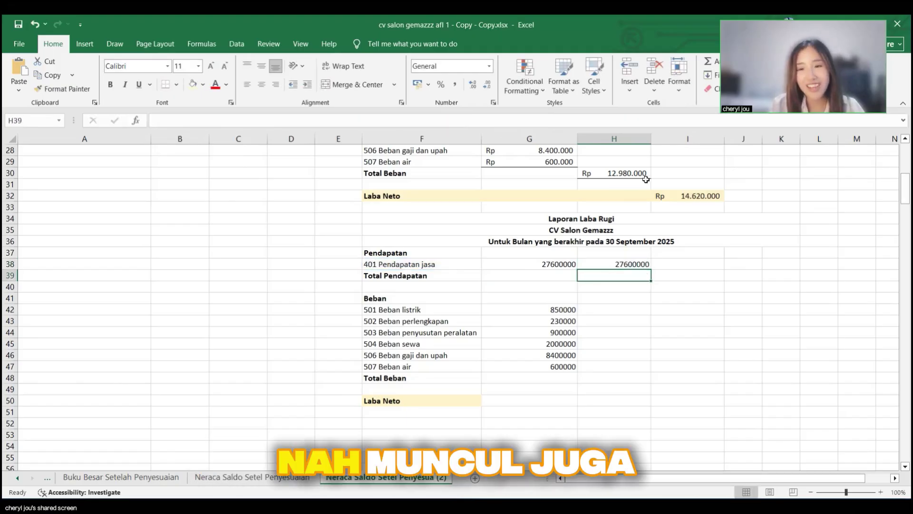
{"action": "left_click", "coordinate": [640, 263]}
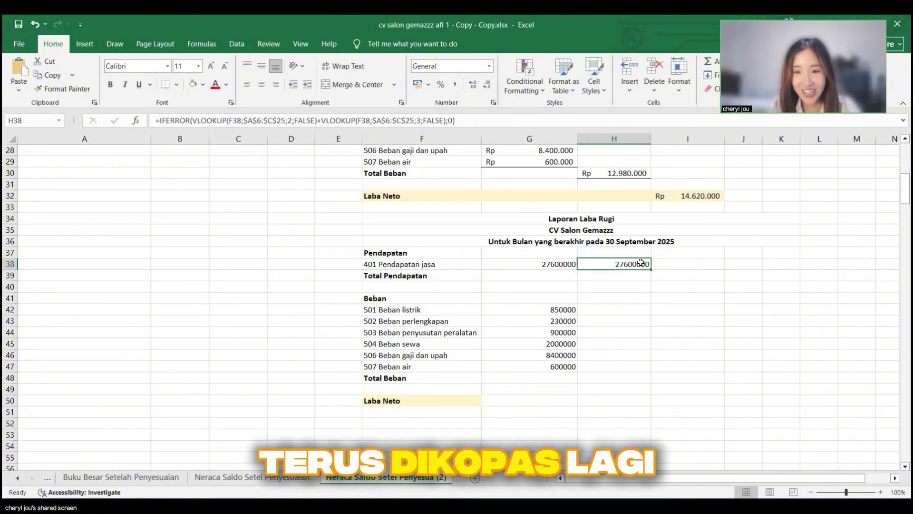
Step: Copy the IFERROR-VLOOKUP formula from H38 to H42 and fill it down to 507 Beban air in H47
{"action": "key", "text": "ctrl+c"}
{"action": "left_click", "coordinate": [624, 310]}
{"action": "key", "text": "ctrl+v"}
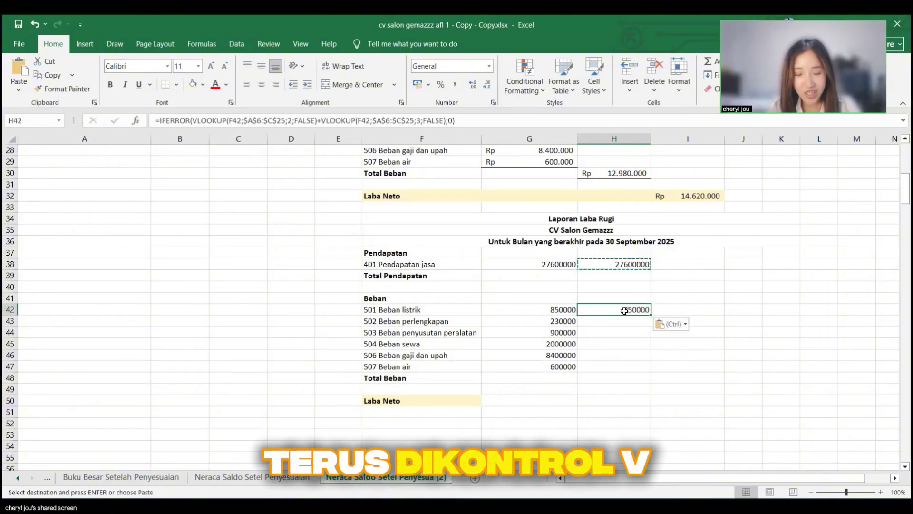
{"action": "left_click_drag", "start_coordinate": [650, 317], "coordinate": [645, 370]}
{"action": "left_click", "coordinate": [705, 305]}
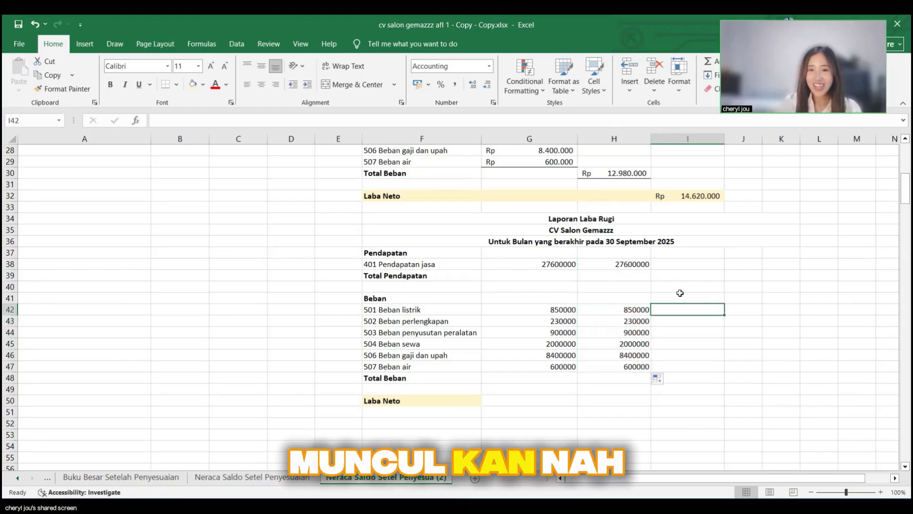
Step: Label the two amount columns VLOOKUP in G37 and IFERROR + VLOOKUP in H37
{"action": "left_click", "coordinate": [642, 277]}
{"action": "left_click", "coordinate": [624, 265]}
{"action": "left_click", "coordinate": [558, 252]}
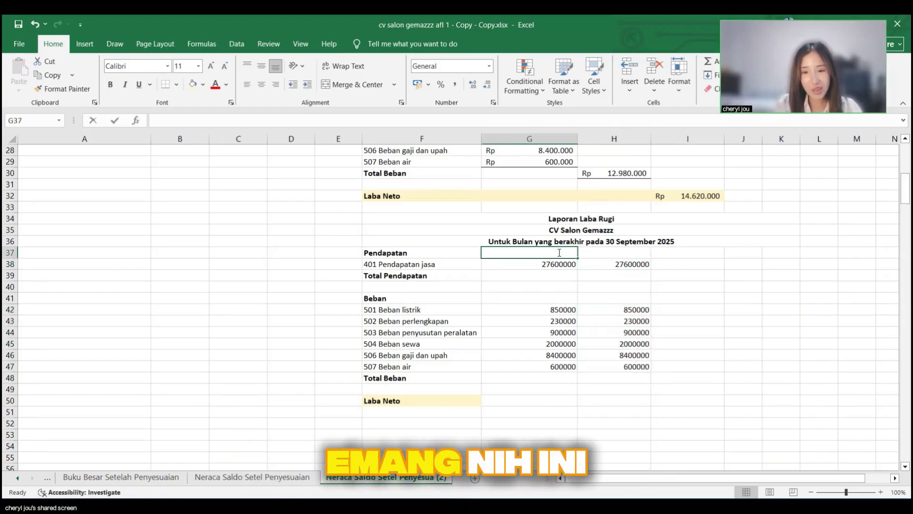
{"action": "type", "text": "VLOOKUP"}
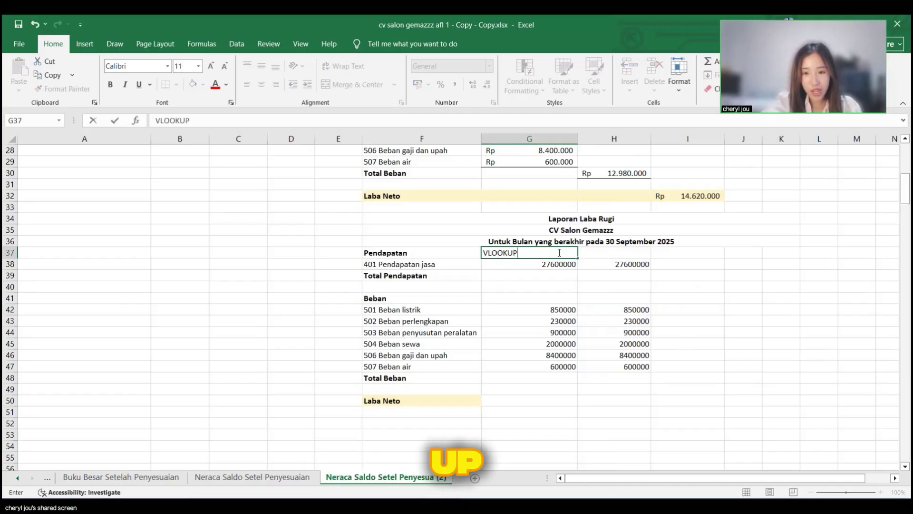
{"action": "key", "text": "Tab"}
{"action": "type", "text": "IFERROR + VLOOK"}
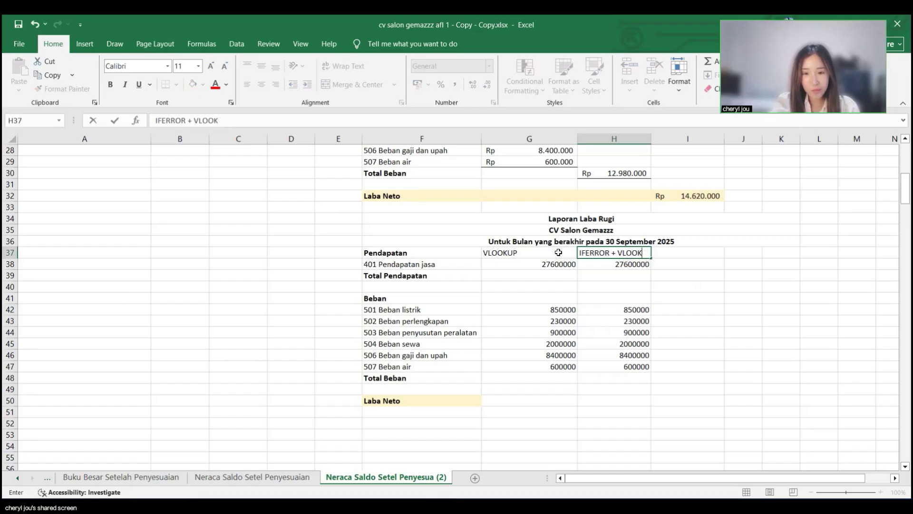
{"action": "type", "text": "UP"}
{"action": "key", "text": "Return"}
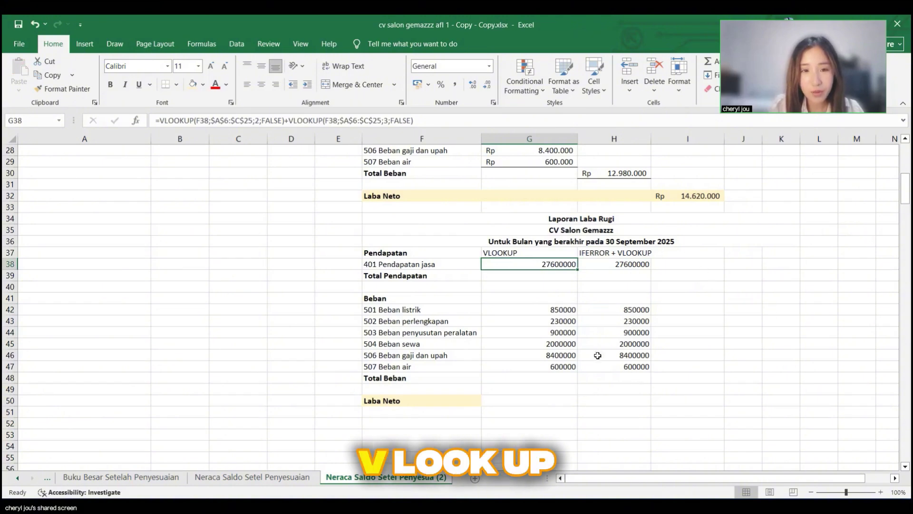
Step: Review the IFERROR-VLOOKUP formula in H38 and the SUMIF and PIVOT income statements above it
{"action": "left_click", "coordinate": [588, 265]}
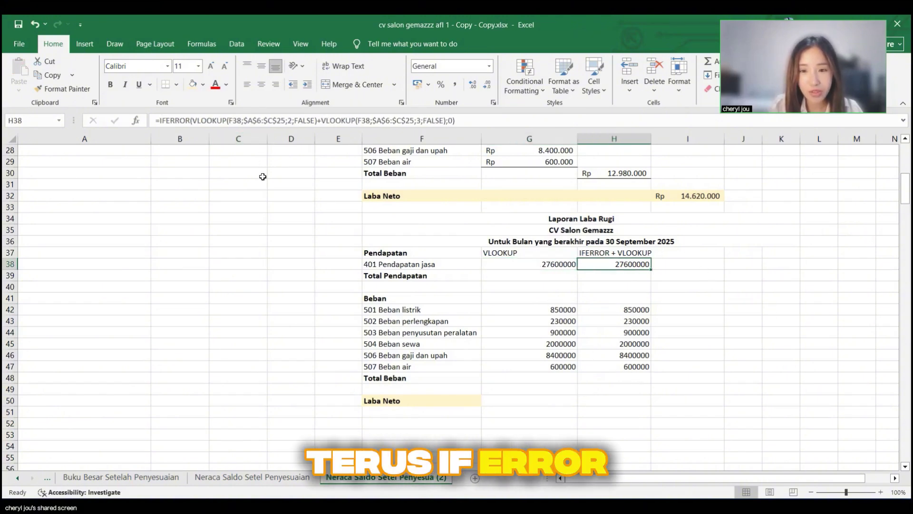
{"action": "scroll", "coordinate": [620, 298], "scroll_direction": "up", "scroll_amount": 6}
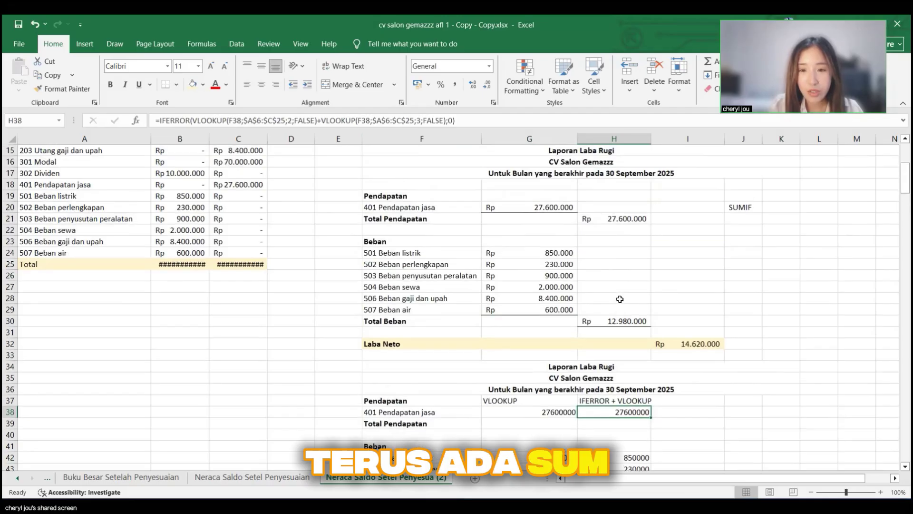
{"action": "scroll", "coordinate": [640, 326], "scroll_direction": "up", "scroll_amount": 1}
{"action": "scroll", "coordinate": [690, 295], "scroll_direction": "up", "scroll_amount": 3}
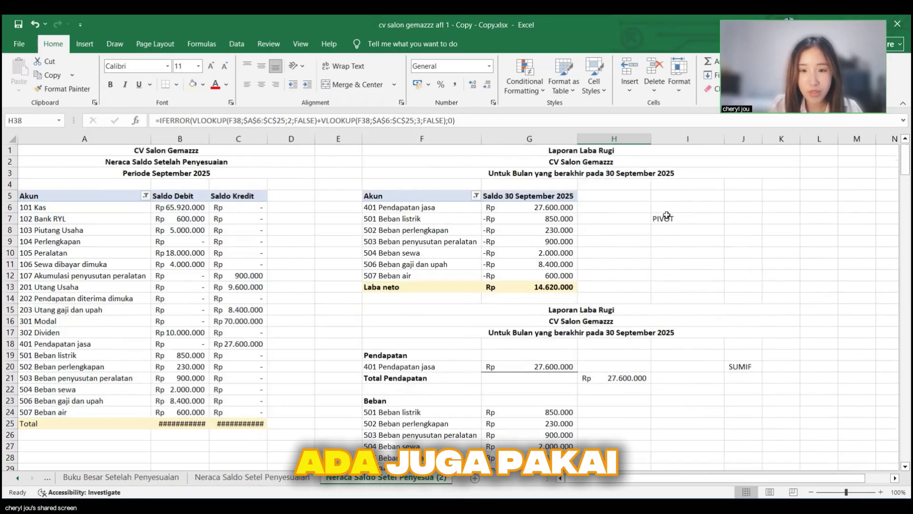
{"action": "scroll", "coordinate": [623, 284], "scroll_direction": "down", "scroll_amount": 1}
{"action": "scroll", "coordinate": [624, 284], "scroll_direction": "down", "scroll_amount": 11}
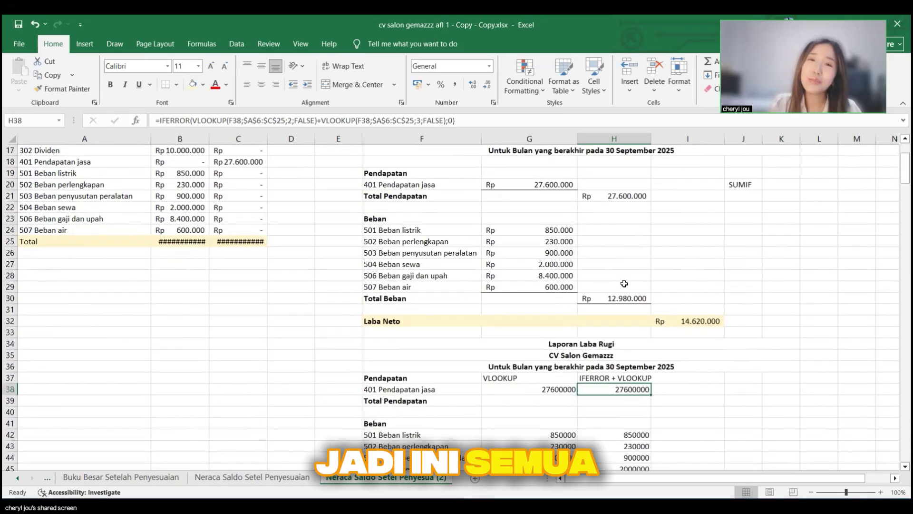
{"action": "scroll", "coordinate": [624, 284], "scroll_direction": "up", "scroll_amount": 6}
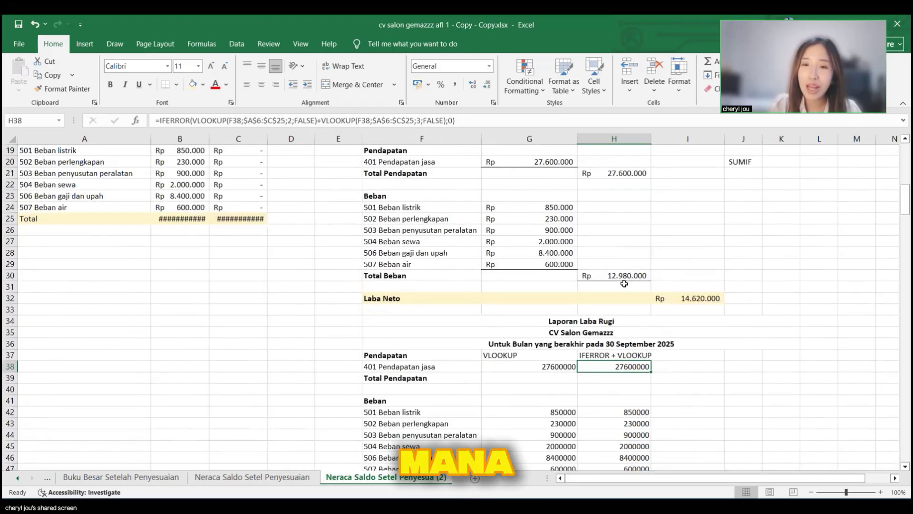
{"action": "scroll", "coordinate": [623, 284], "scroll_direction": "up", "scroll_amount": 6}
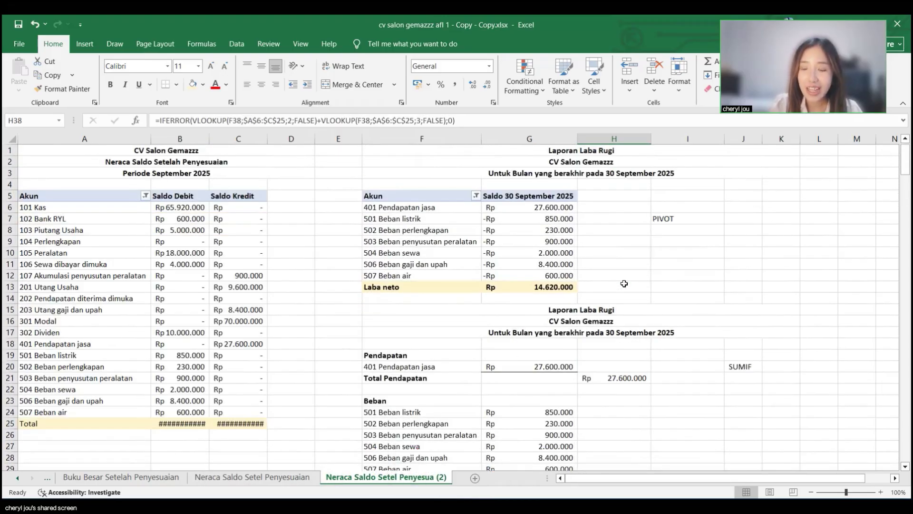
Step: Duplicate the Neraca Saldo Setel Penyesua (2) sheet, placing the copy at the end of the workbook
{"action": "right_click", "coordinate": [423, 482]}
{"action": "left_click", "coordinate": [458, 383]}
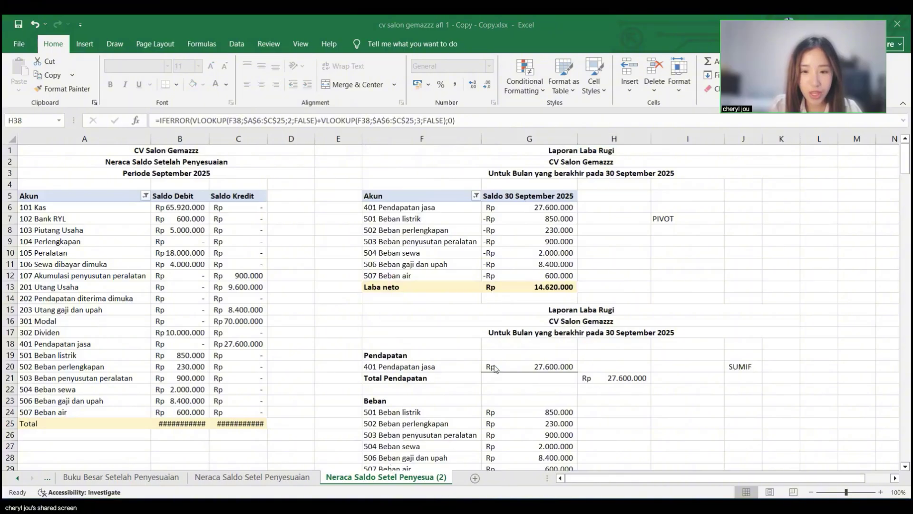
{"action": "left_click", "coordinate": [493, 480]}
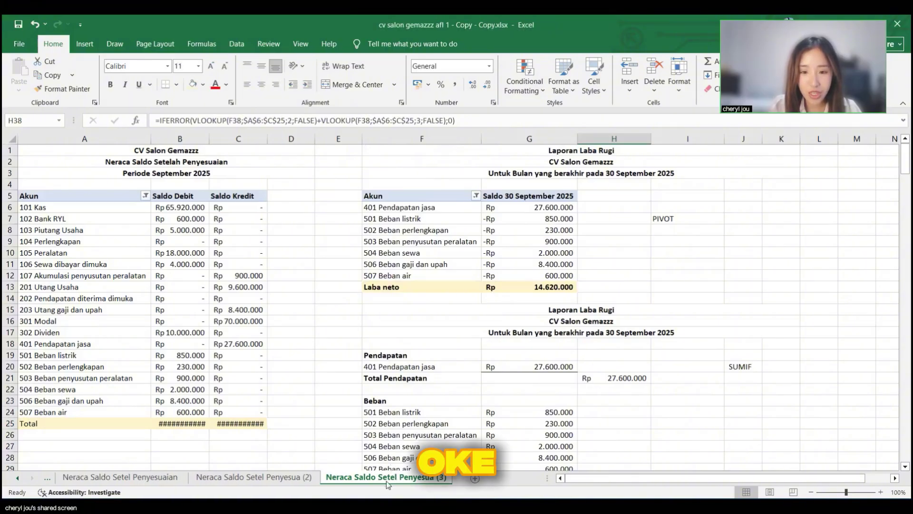
Step: Rename the Neraca Saldo Setel Penyesua (2) sheet as Laporan Keuangan
{"action": "double_click", "coordinate": [281, 476]}
{"action": "type", "text": "lAPO"}
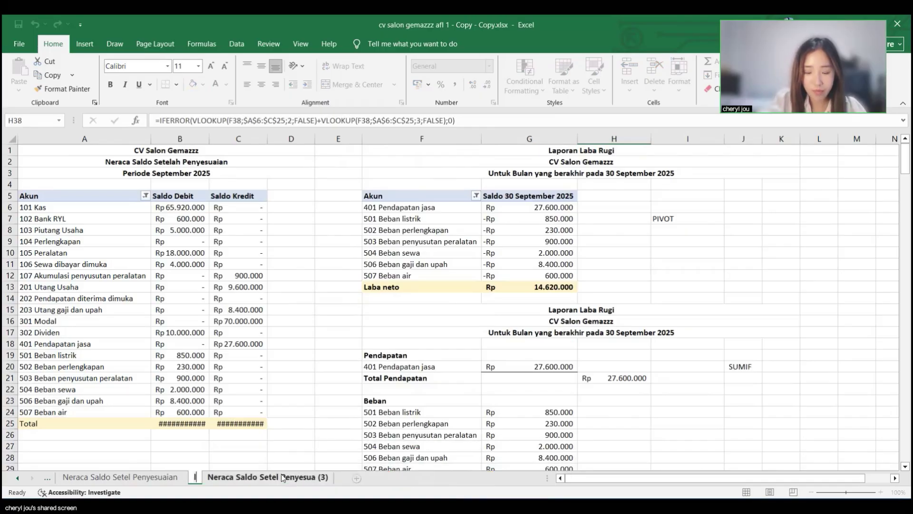
{"action": "key", "text": "BackSpace"}
{"action": "key", "text": "BackSpace"}
{"action": "key", "text": "BackSpace"}
{"action": "key", "text": "BackSpace"}
{"action": "type", "text": "Lap"}
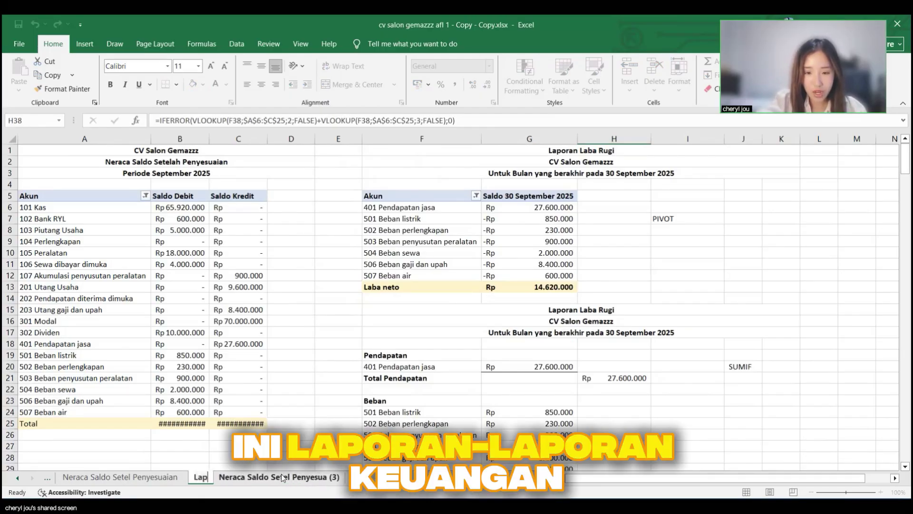
{"action": "type", "text": "oran Keuangan"}
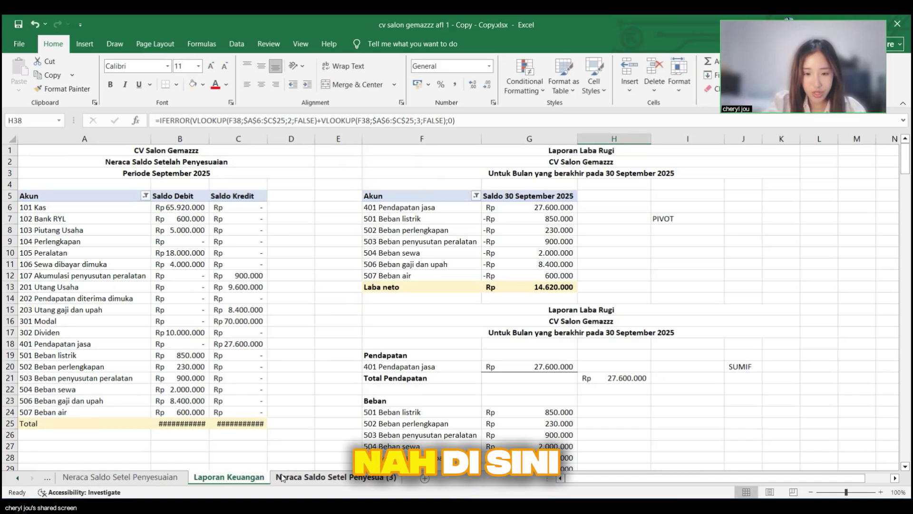
Step: Rename the duplicated sheet, Neraca Saldo Setel Penyesua (3), as "Laporan Keuangan." with a trailing period
{"action": "double_click", "coordinate": [312, 476]}
{"action": "type", "text": "Lap"}
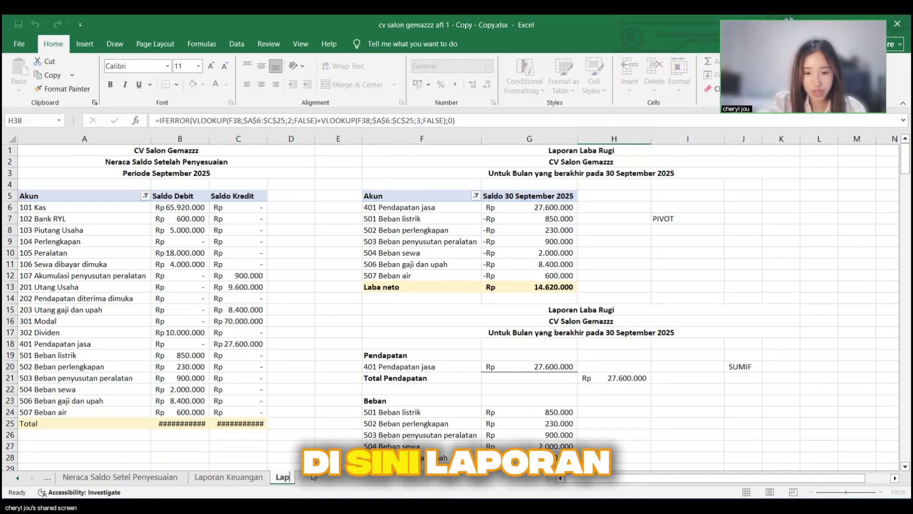
{"action": "type", "text": "oran Keuangan"}
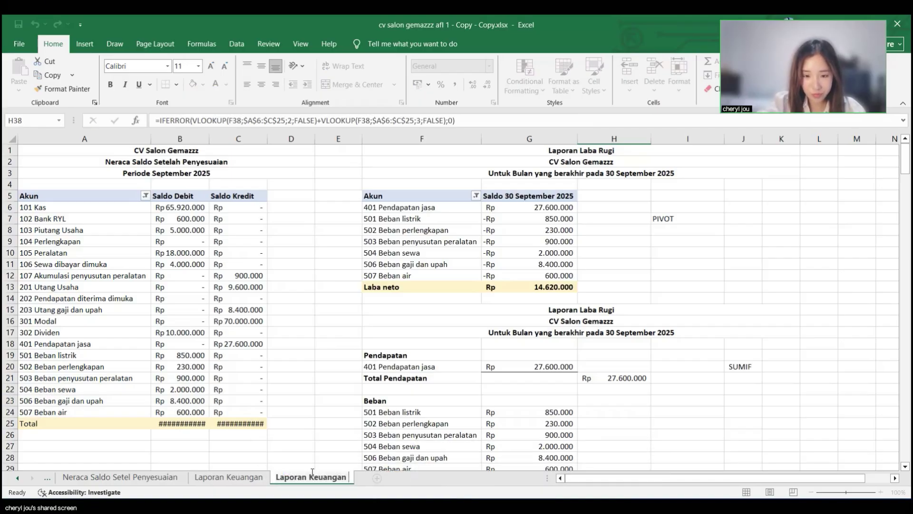
{"action": "type", "text": "."}
{"action": "key", "text": "Return"}
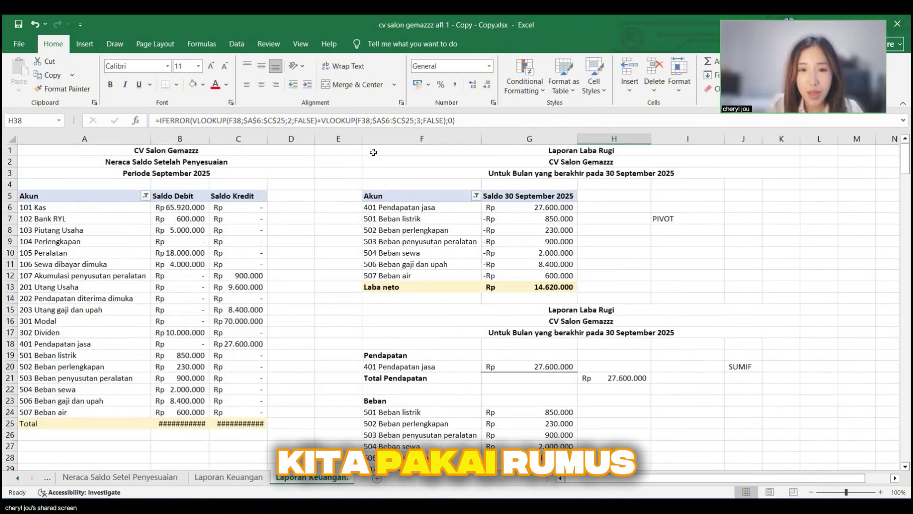
Step: Delete the PIVOT income statement block F1:K14, shifting the cells below it up
{"action": "left_click_drag", "start_coordinate": [373, 149], "coordinate": [625, 299]}
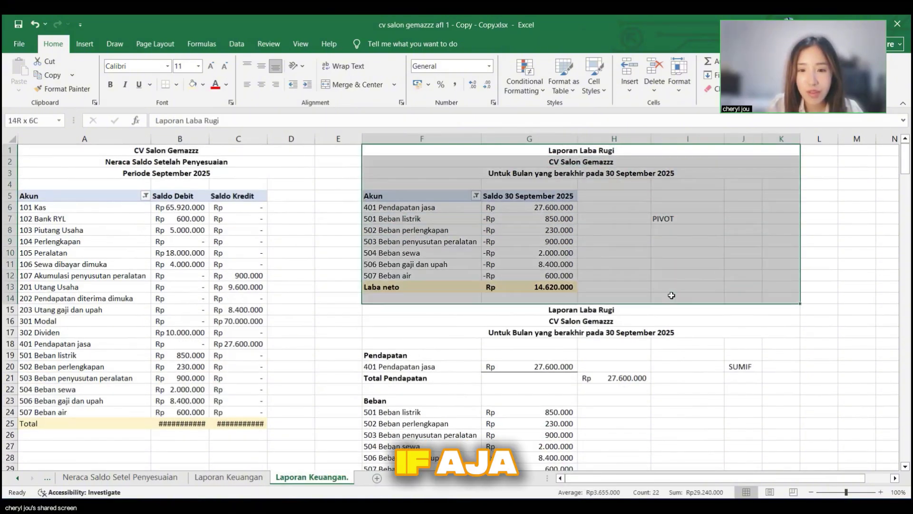
{"action": "right_click", "coordinate": [621, 244]}
{"action": "key", "text": "Escape"}
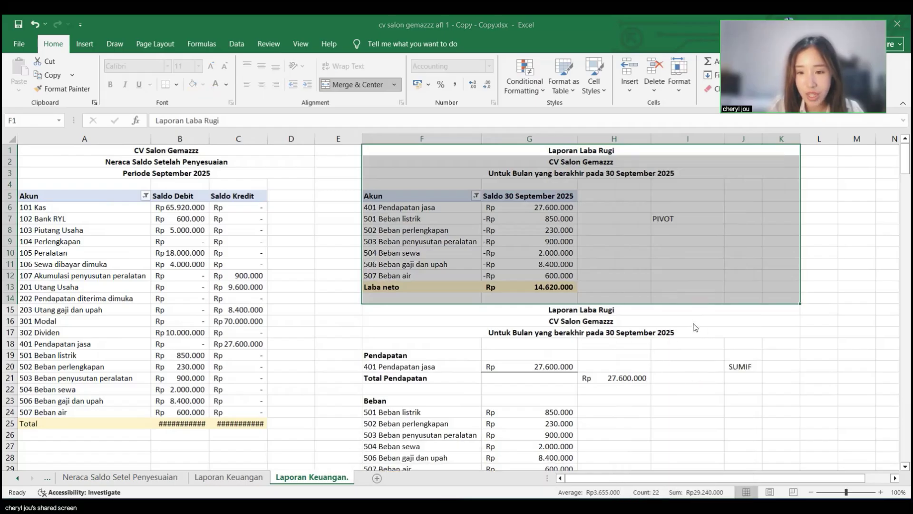
{"action": "left_click", "coordinate": [679, 362]}
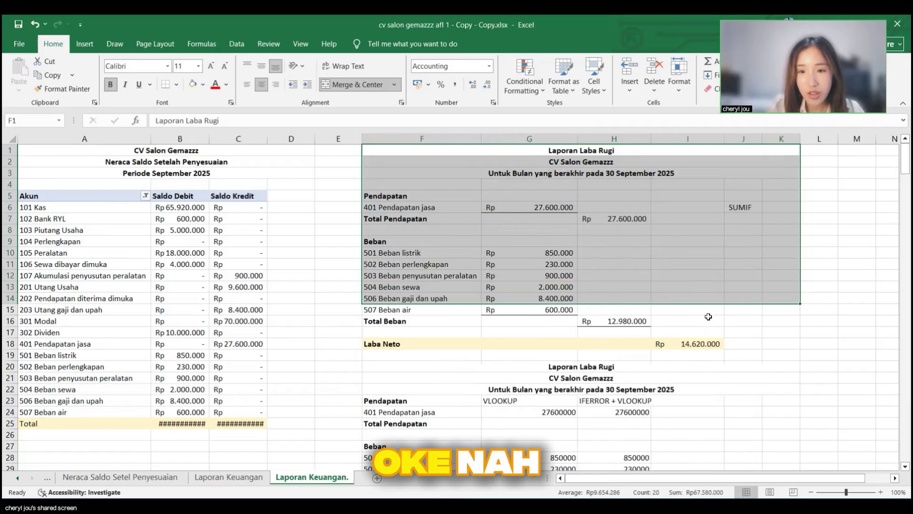
{"action": "scroll", "coordinate": [703, 316], "scroll_direction": "down", "scroll_amount": 3}
{"action": "left_click", "coordinate": [592, 307]}
{"action": "left_click_drag", "start_coordinate": [422, 249], "coordinate": [575, 390]}
{"action": "left_click", "coordinate": [613, 457]}
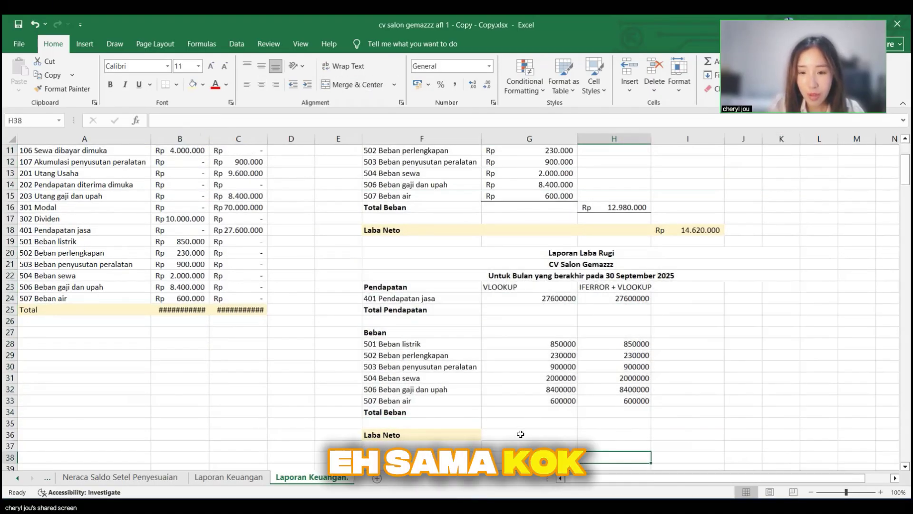
Step: Sum the VLOOKUP expense amounts G28:G33 in G34 for Total Beban
{"action": "left_click", "coordinate": [539, 412]}
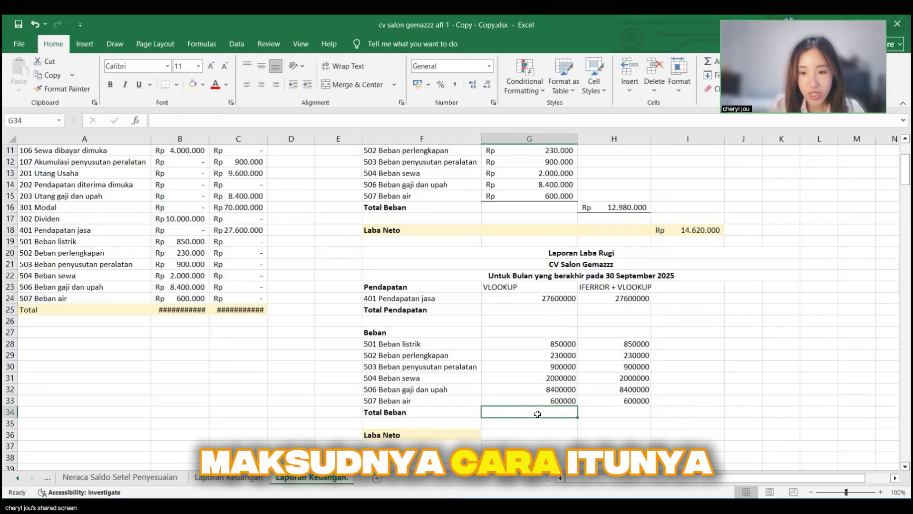
{"action": "type", "text": "=sum("}
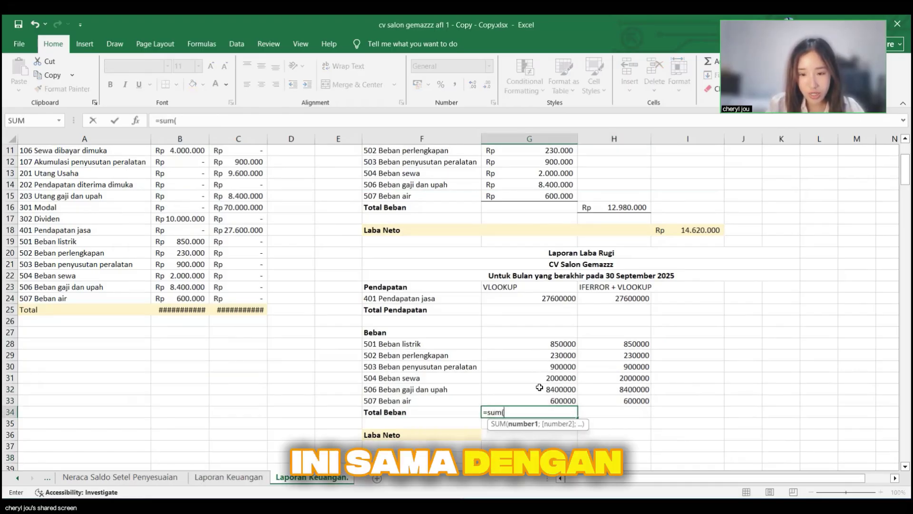
{"action": "left_click_drag", "start_coordinate": [540, 347], "coordinate": [536, 400]}
{"action": "type", "text": ")"}
{"action": "key", "text": "Return"}
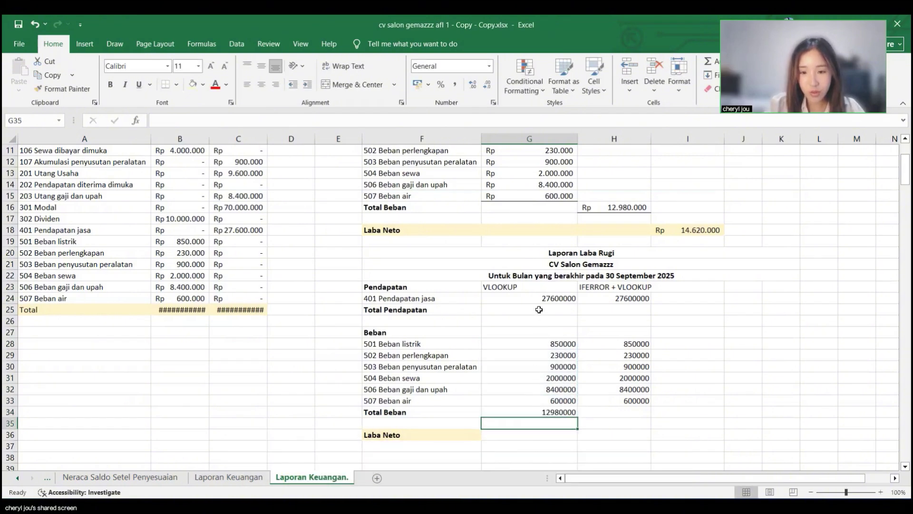
Step: Link Total Pendapatan in G25 to the 401 Pendapatan jasa amount in G24
{"action": "left_click", "coordinate": [539, 309]}
{"action": "type", "text": "="}
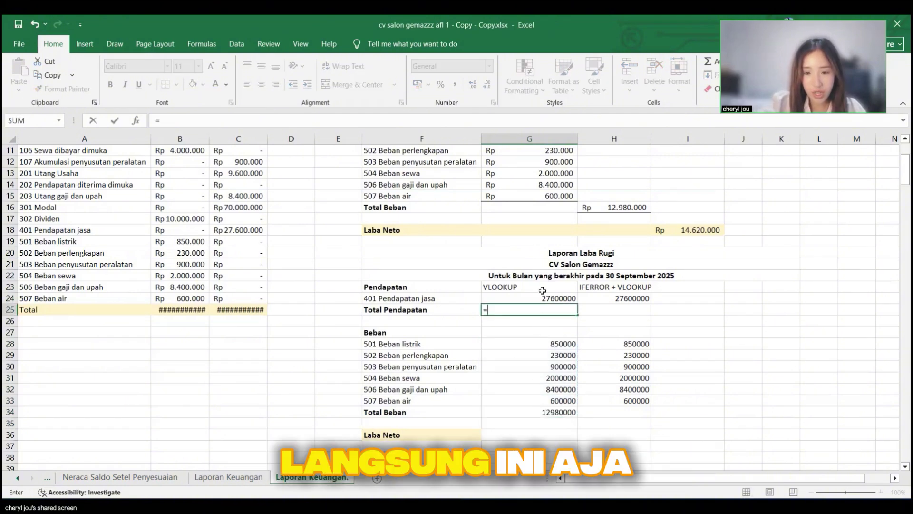
{"action": "left_click", "coordinate": [542, 298]}
{"action": "key", "text": "Return"}
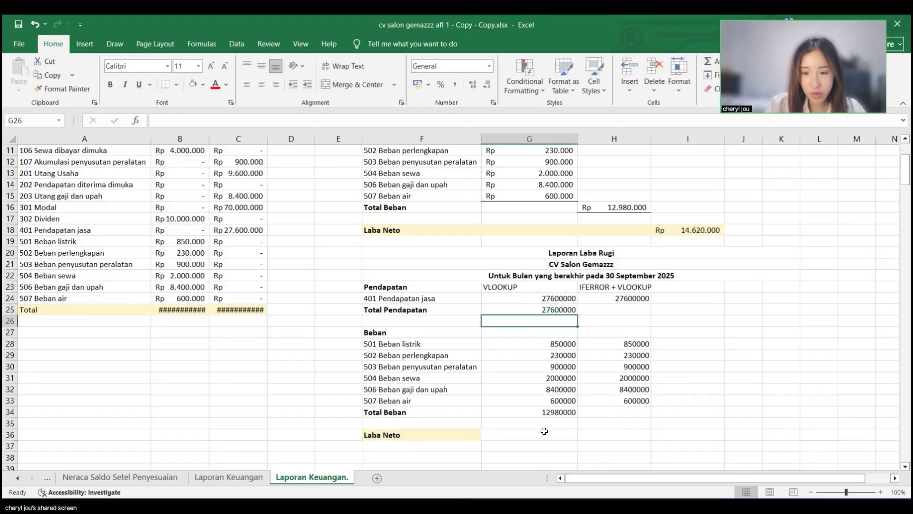
Step: Calculate Laba Neto in G36 as Total Pendapatan G25 minus Total Beban G34
{"action": "type", "text": "="}
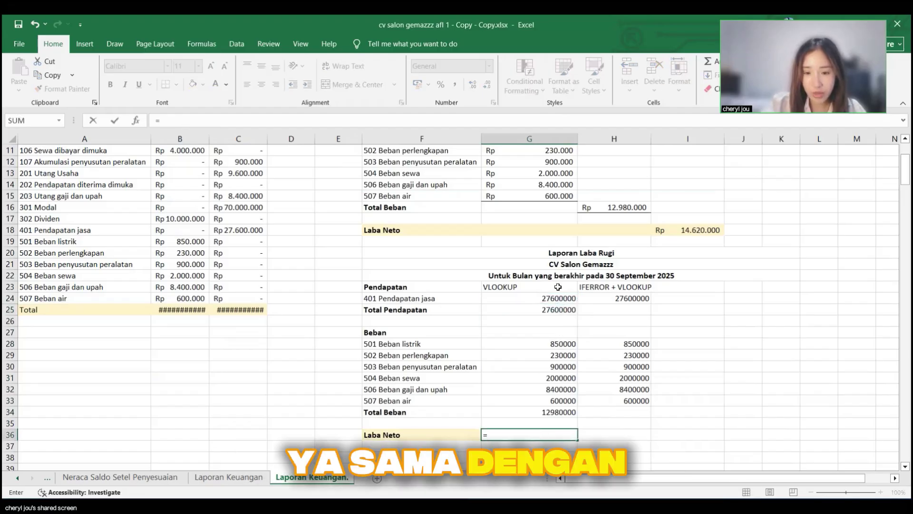
{"action": "left_click", "coordinate": [556, 308]}
{"action": "type", "text": "-"}
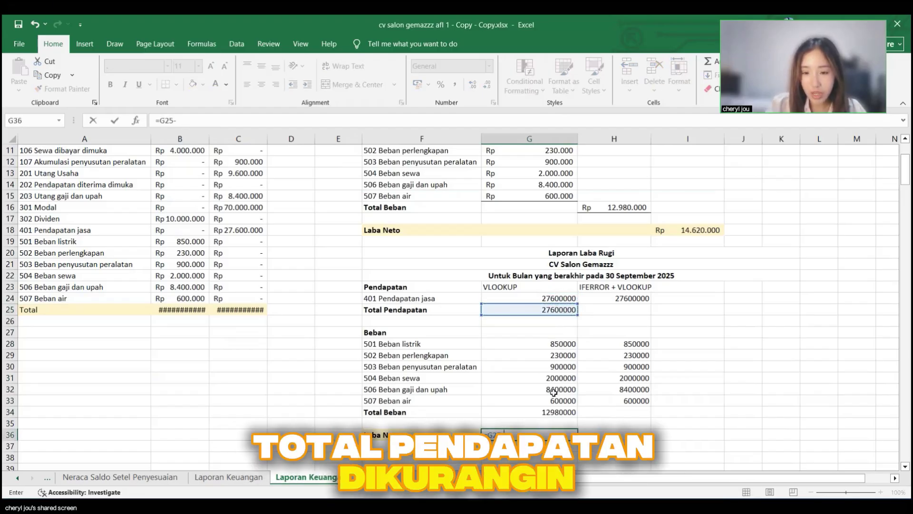
{"action": "left_click", "coordinate": [555, 412]}
{"action": "key", "text": "Return"}
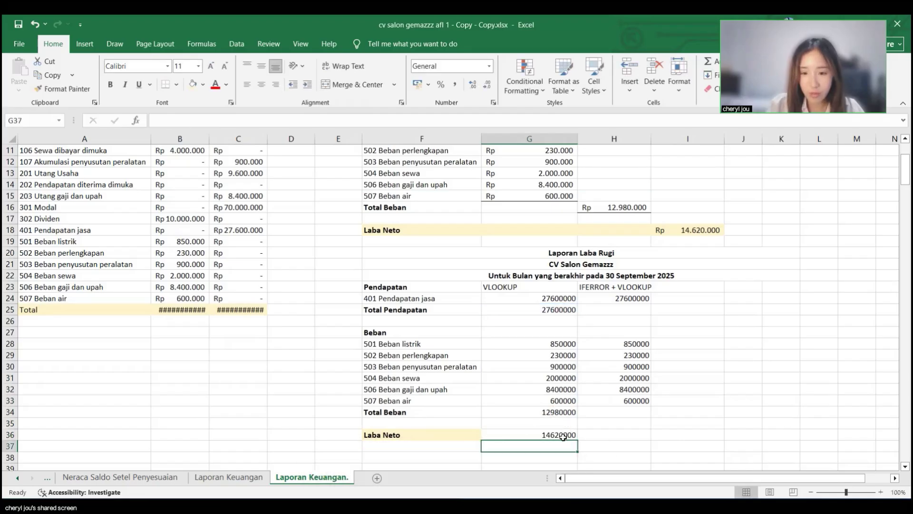
Step: Apply the Rupiah Accounting number format to the VLOOKUP amounts in G24:G36
{"action": "key", "text": "Up"}
{"action": "left_click_drag", "start_coordinate": [530, 298], "coordinate": [529, 434]}
{"action": "left_click", "coordinate": [417, 84]}
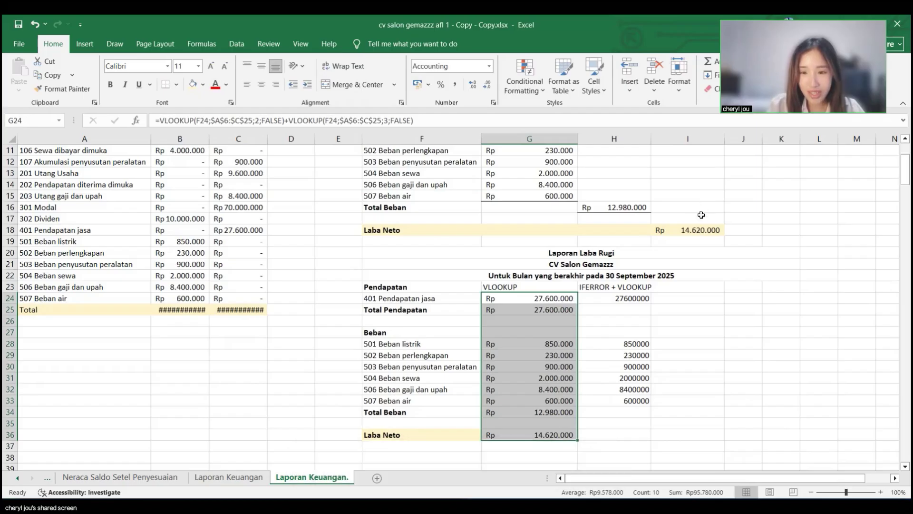
{"action": "left_click", "coordinate": [530, 366]}
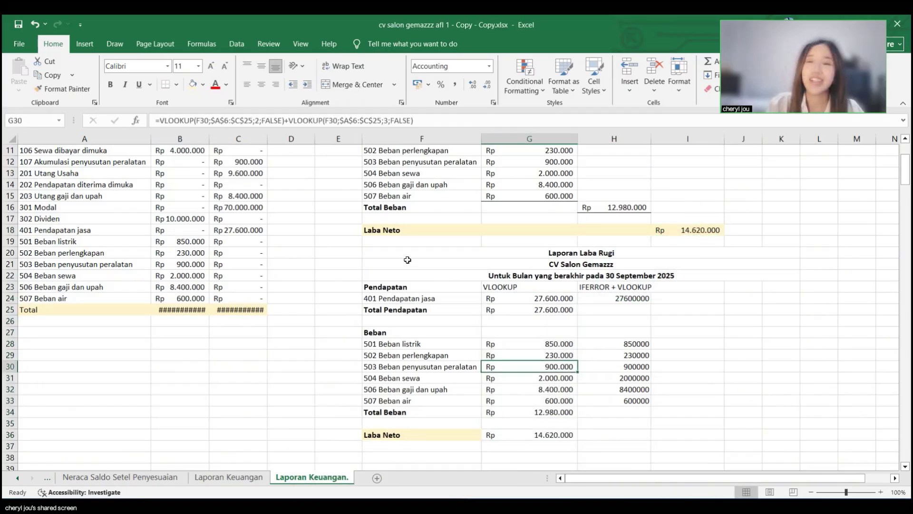
Step: Delete the cells F20:K36 holding the VLOOKUP and IFERROR + VLOOKUP version of the income statement
{"action": "left_click_drag", "start_coordinate": [430, 253], "coordinate": [635, 356]}
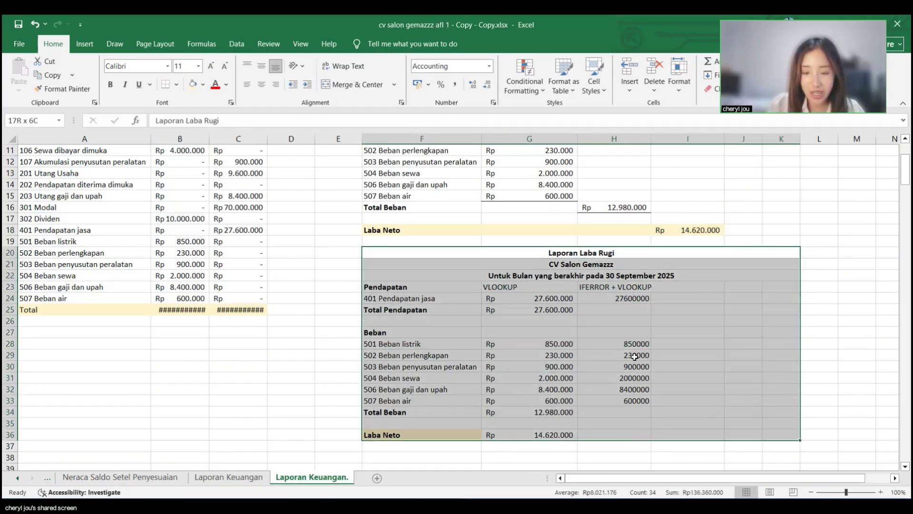
{"action": "right_click", "coordinate": [634, 357]}
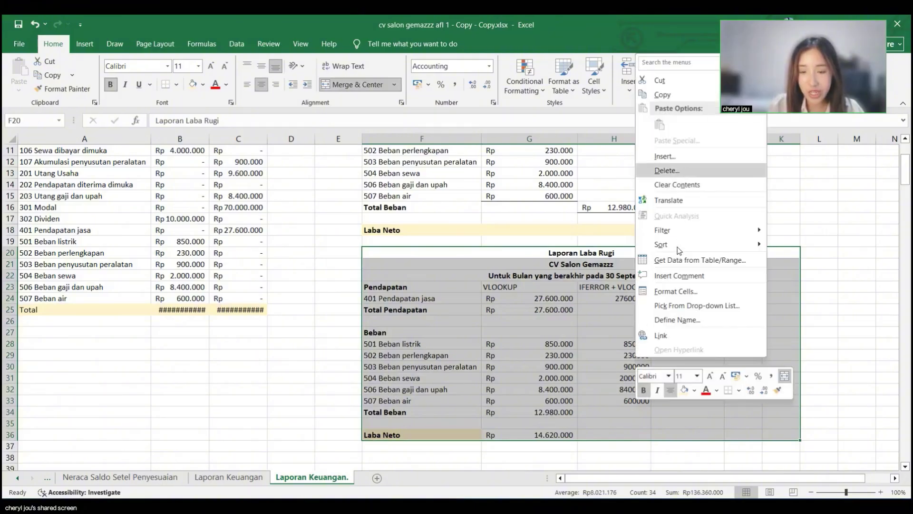
{"action": "left_click", "coordinate": [667, 170]}
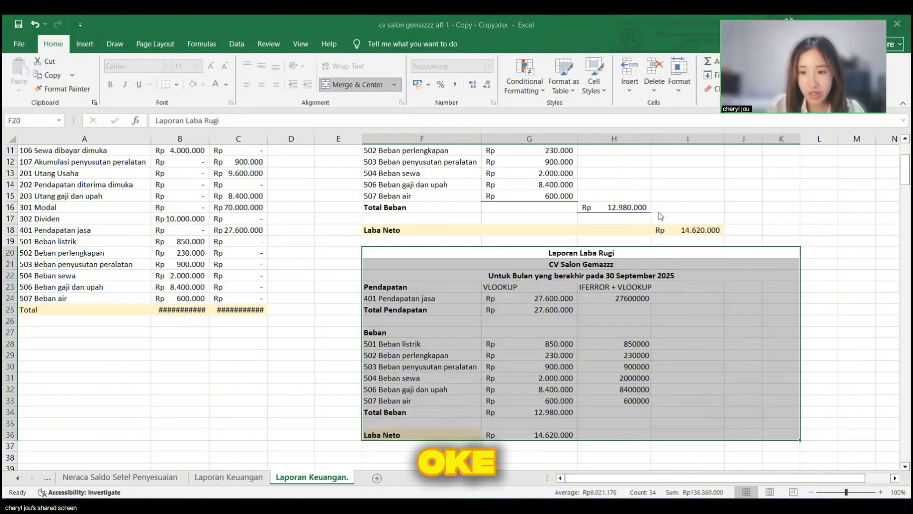
{"action": "left_click", "coordinate": [651, 290]}
Step: Clear the SUMIF note in J6 beside the remaining income statement
{"action": "scroll", "coordinate": [651, 290], "scroll_direction": "up", "scroll_amount": 4}
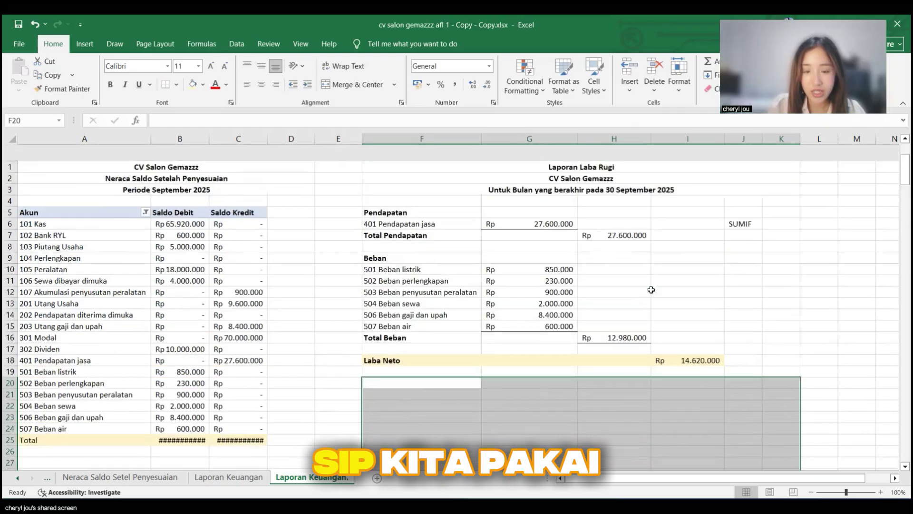
{"action": "left_click", "coordinate": [756, 208]}
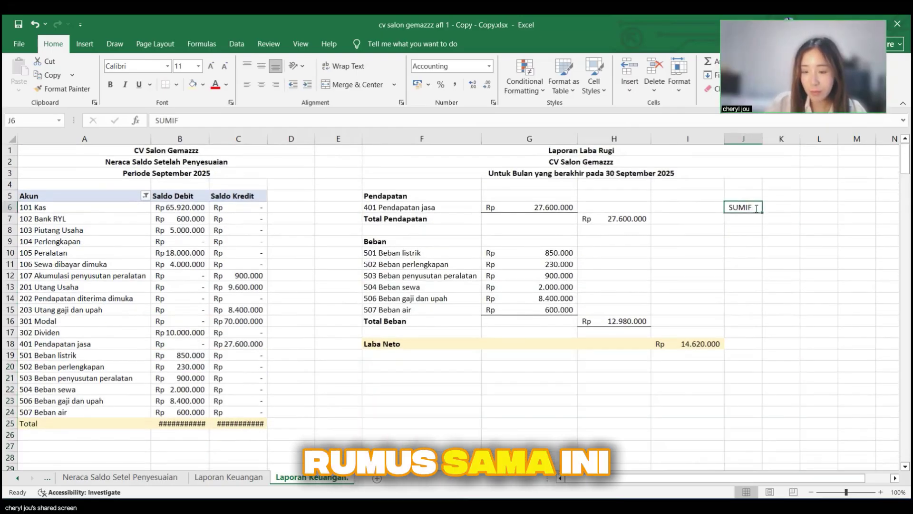
{"action": "key", "text": "BackSpace"}
{"action": "key", "text": "Return"}
Step: Apply an outside border around the income statement range F1:K18
{"action": "left_click_drag", "start_coordinate": [393, 153], "coordinate": [682, 350]}
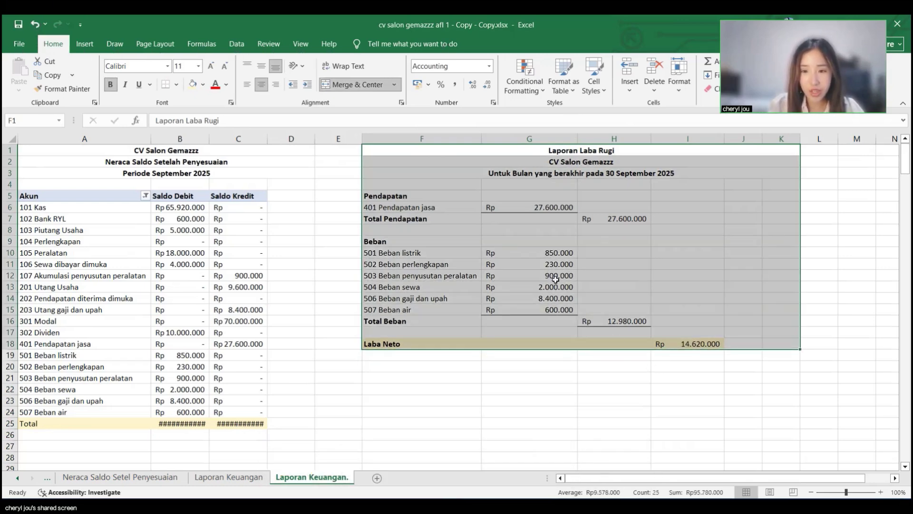
{"action": "left_click_drag", "start_coordinate": [439, 152], "coordinate": [715, 340]}
{"action": "key", "text": "alt"}
{"action": "key", "text": "h"}
{"action": "key", "text": "b"}
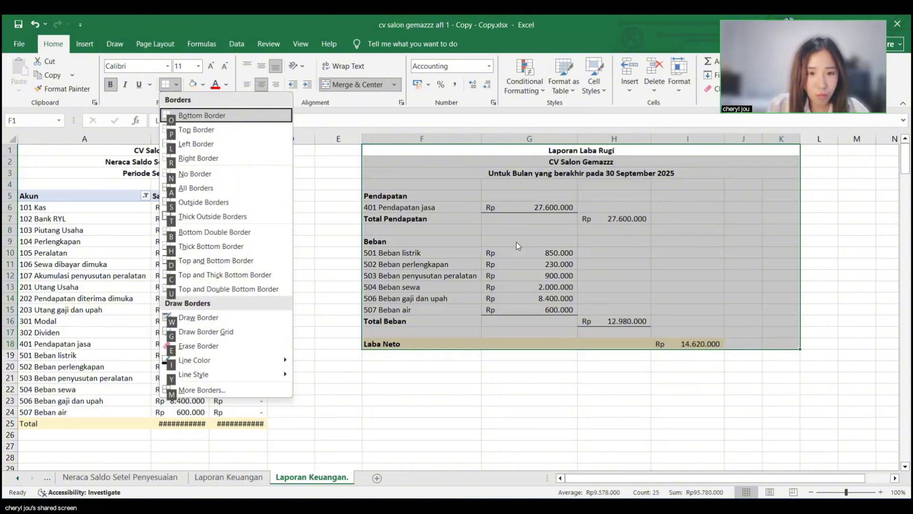
{"action": "key", "text": "a"}
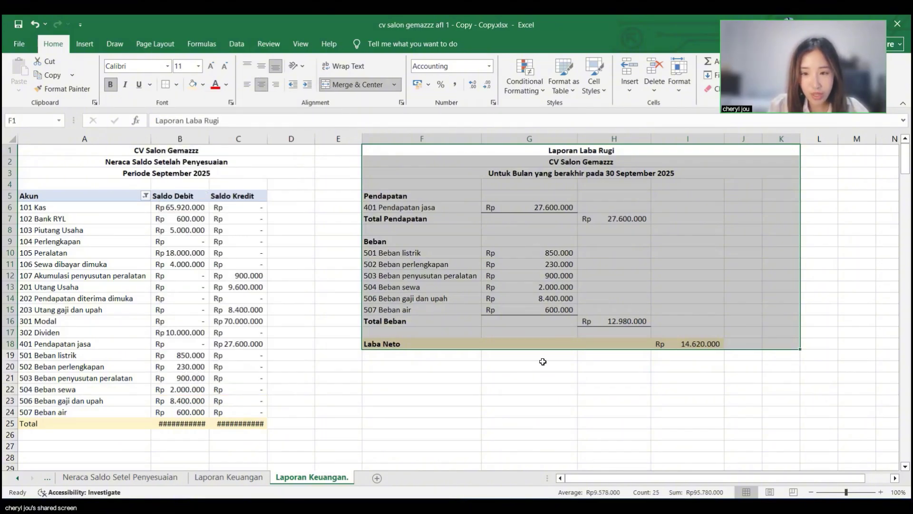
{"action": "left_click", "coordinate": [542, 362]}
{"action": "scroll", "coordinate": [551, 390], "scroll_direction": "up", "scroll_amount": 1}
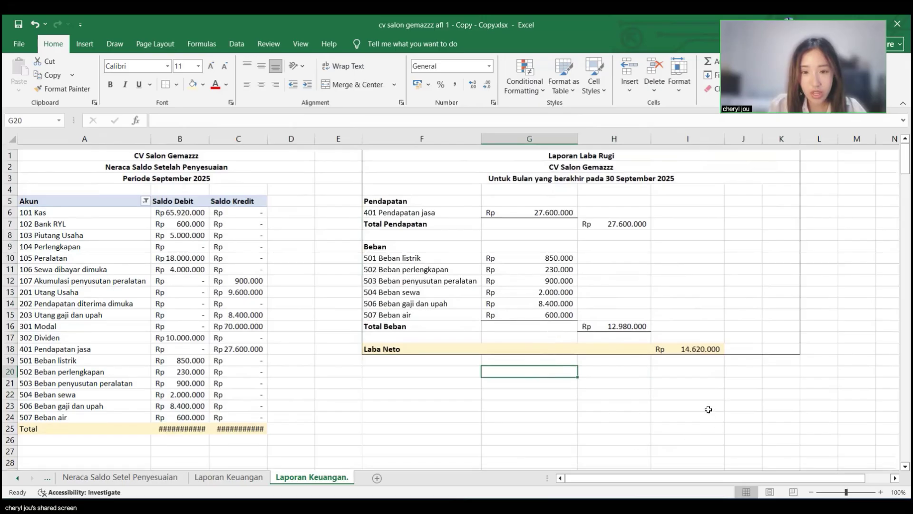
Step: Copy the three heading rows F1:K3 of the income statement to F20:K22 below it
{"action": "scroll", "coordinate": [708, 409], "scroll_direction": "down", "scroll_amount": 3}
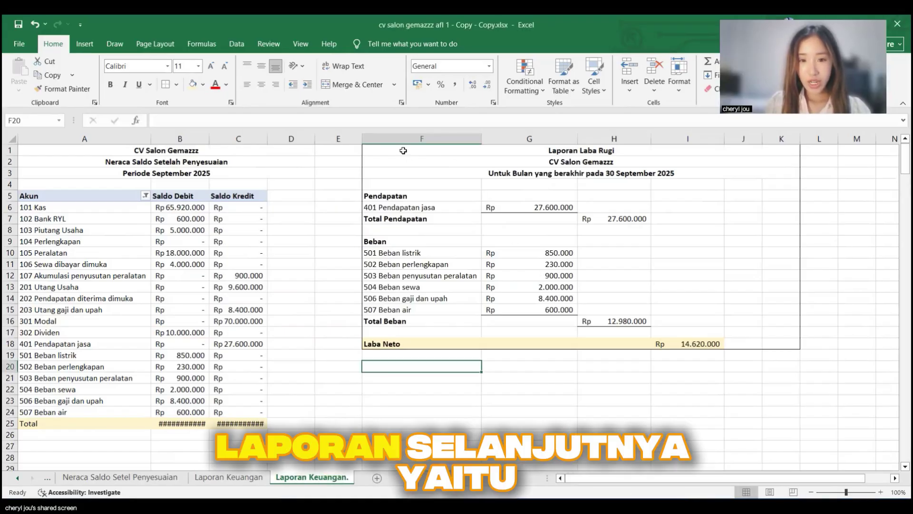
{"action": "left_click", "coordinate": [412, 150]}
{"action": "left_click_drag", "start_coordinate": [538, 150], "coordinate": [554, 171]}
{"action": "key", "text": "ctrl+c"}
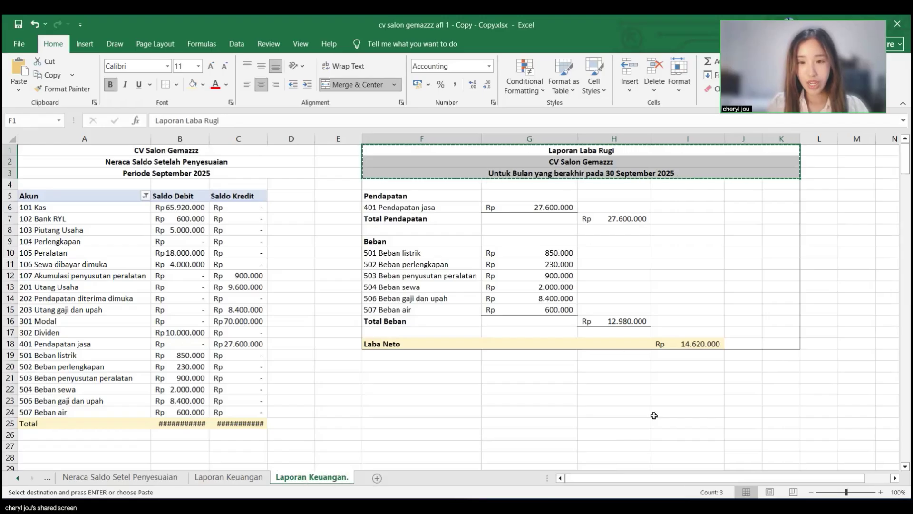
{"action": "scroll", "coordinate": [653, 417], "scroll_direction": "down", "scroll_amount": 2}
{"action": "scroll", "coordinate": [654, 415], "scroll_direction": "up", "scroll_amount": 2}
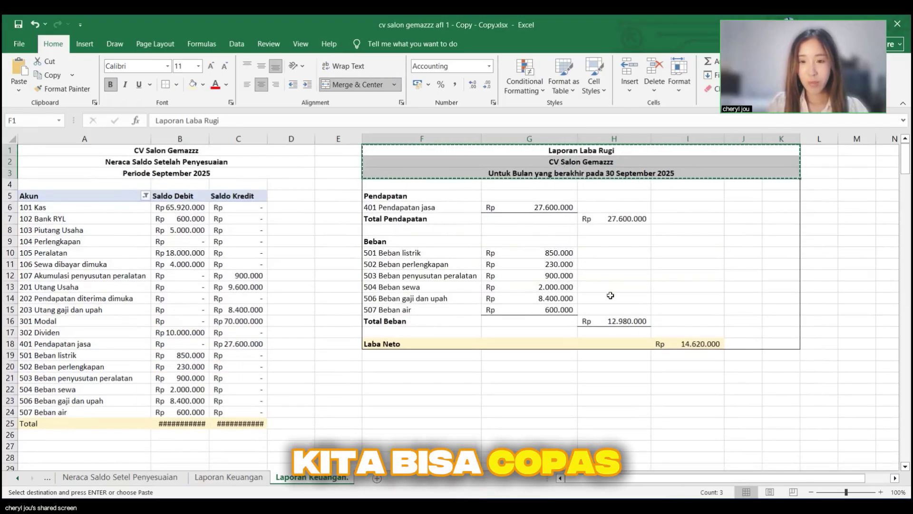
{"action": "scroll", "coordinate": [416, 212], "scroll_direction": "down", "scroll_amount": 4}
{"action": "left_click_drag", "start_coordinate": [411, 231], "coordinate": [769, 251]}
{"action": "key", "text": "ctrl+v"}
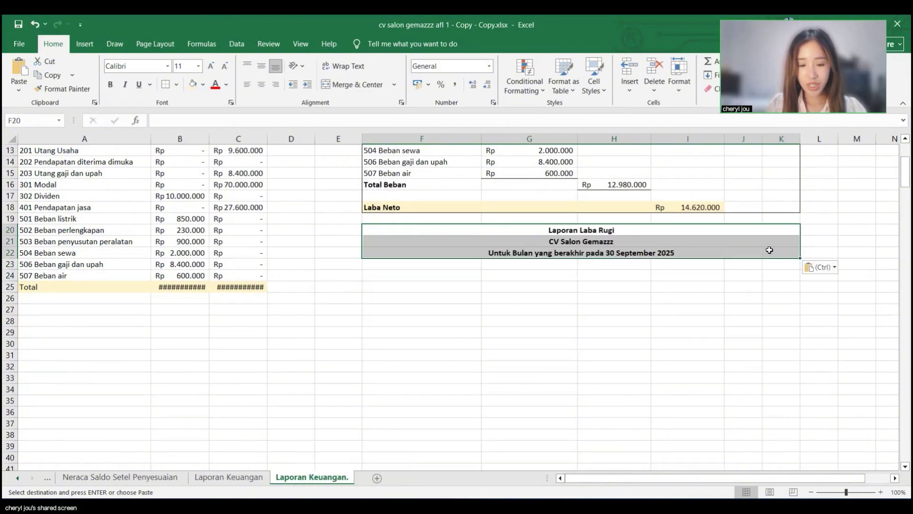
Step: Change the copied report title in F20 to Laporan Laba Ditahan
{"action": "left_click", "coordinate": [614, 264]}
{"action": "double_click", "coordinate": [619, 232]}
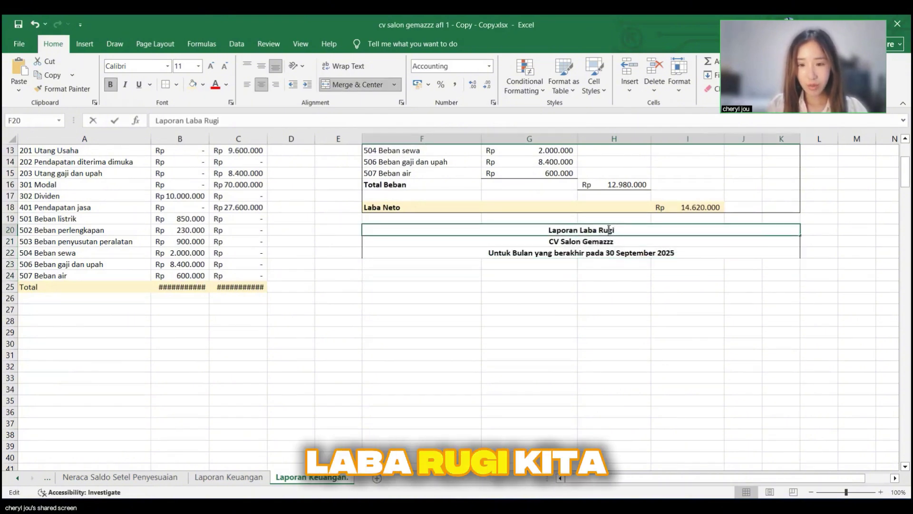
{"action": "left_click_drag", "start_coordinate": [602, 234], "coordinate": [601, 234]}
{"action": "type", "text": "Ditahan"}
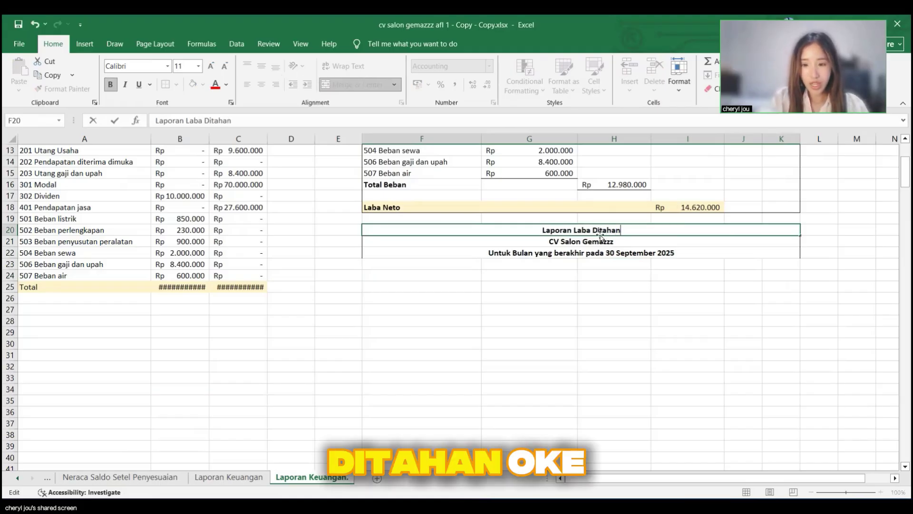
{"action": "key", "text": "Return"}
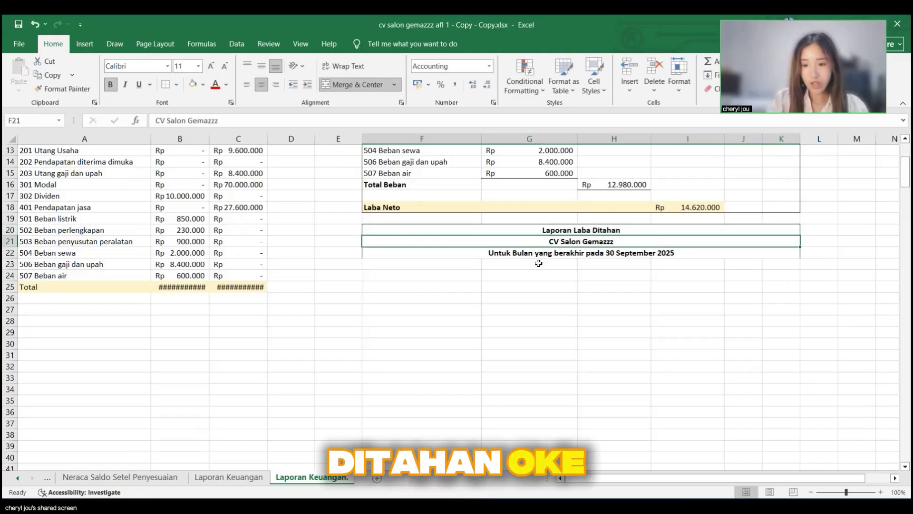
Step: Enter the label Saldo Awal Laba Ditahan 1 September 2025 in F23
{"action": "left_click", "coordinate": [464, 262]}
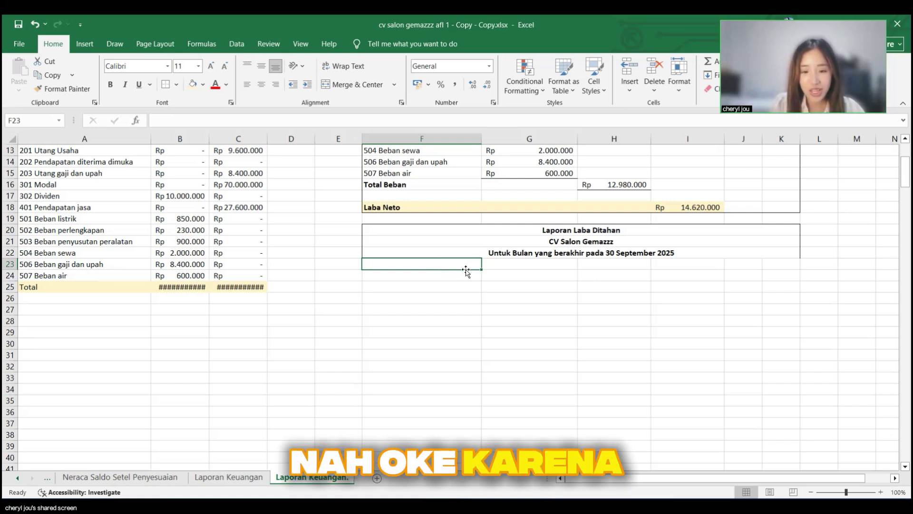
{"action": "type", "text": "Saldo Aaw"}
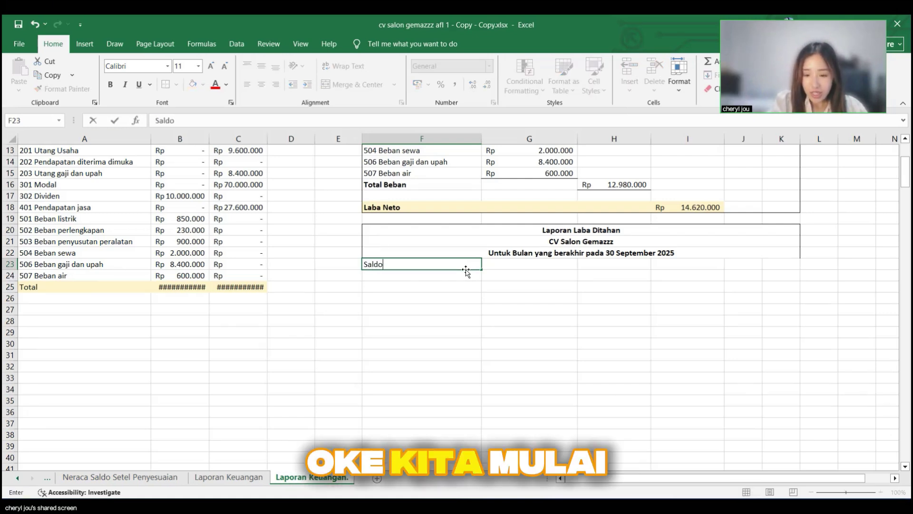
{"action": "key", "text": "BackSpace"}
{"action": "key", "text": "BackSpace"}
{"action": "type", "text": "wal"}
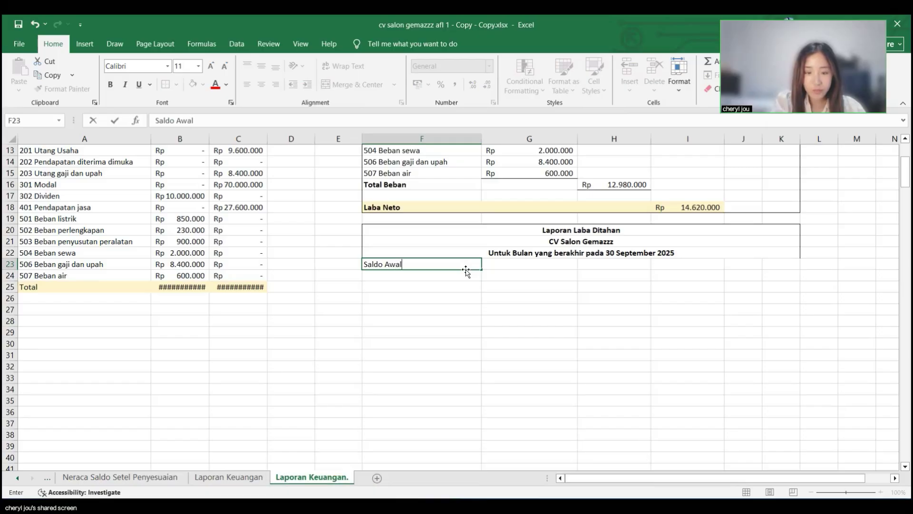
{"action": "type", "text": " Laba "}
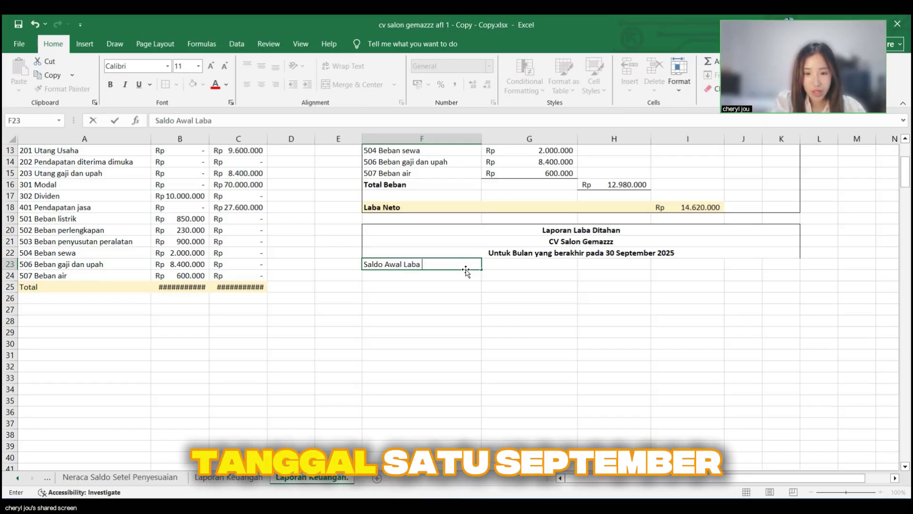
{"action": "type", "text": "1"}
{"action": "key", "text": "BackSpace"}
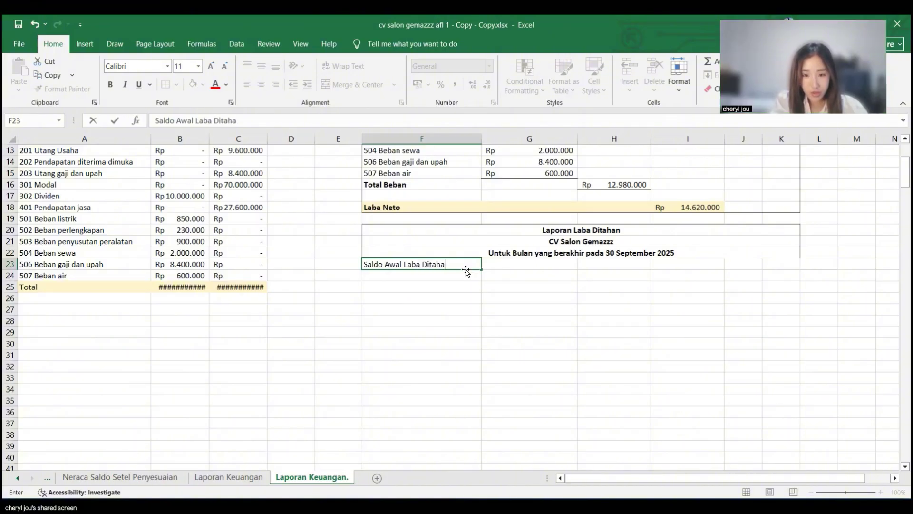
{"action": "type", "text": "Ditahan 1 September 2025"}
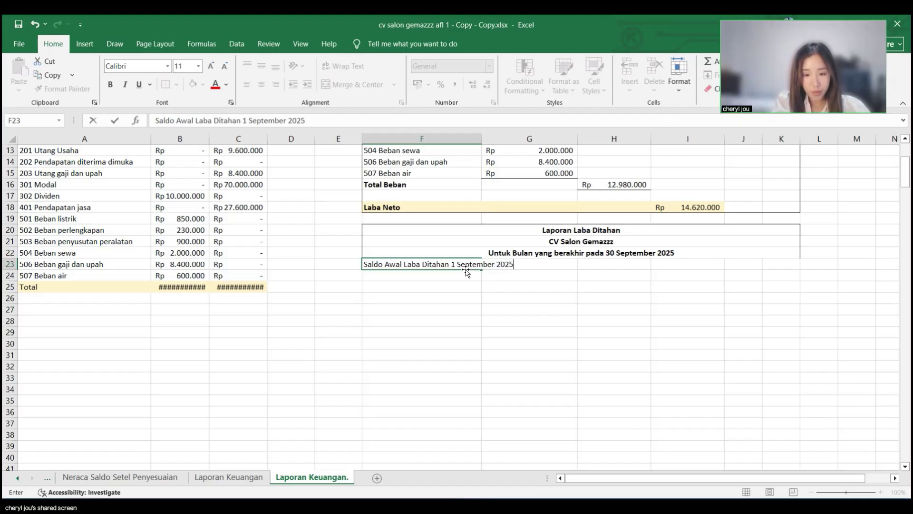
{"action": "key", "text": "Return"}
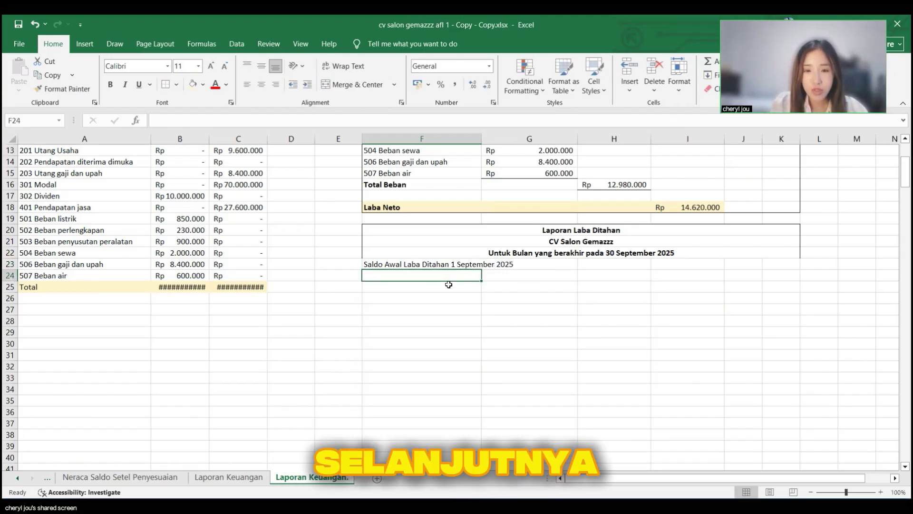
Step: Enter the label Laba Neto in F24
{"action": "type", "text": "Lapaba "}
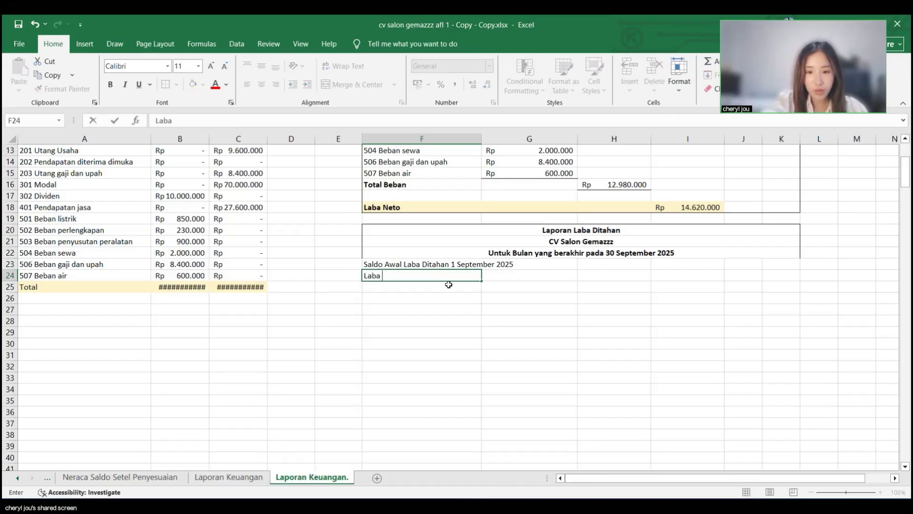
{"action": "type", "text": "Neto"}
{"action": "key", "text": "Return"}
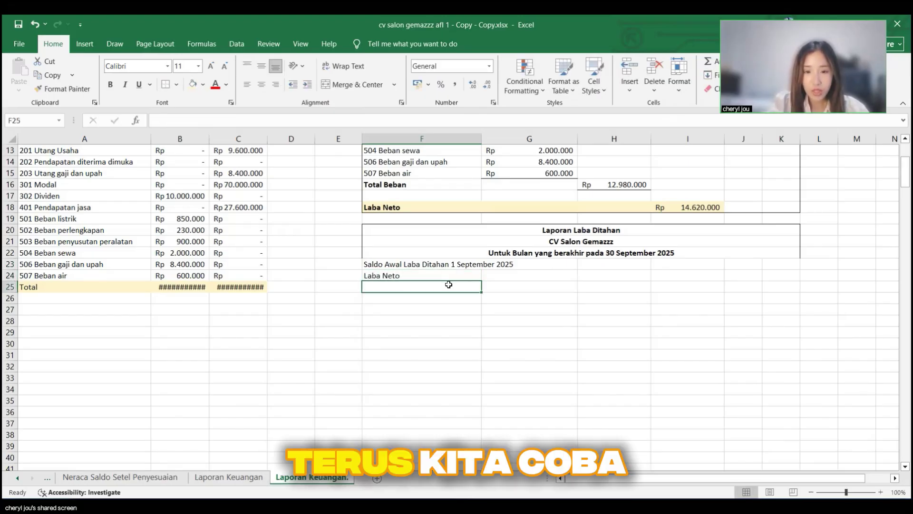
Step: Add the deduction labels Dikurangi: in F25 and Dividen in F26, based on account 302 Dividen in the trial balance
{"action": "scroll", "coordinate": [208, 281], "scroll_direction": "up", "scroll_amount": 1}
{"action": "scroll", "coordinate": [126, 235], "scroll_direction": "up", "scroll_amount": 1}
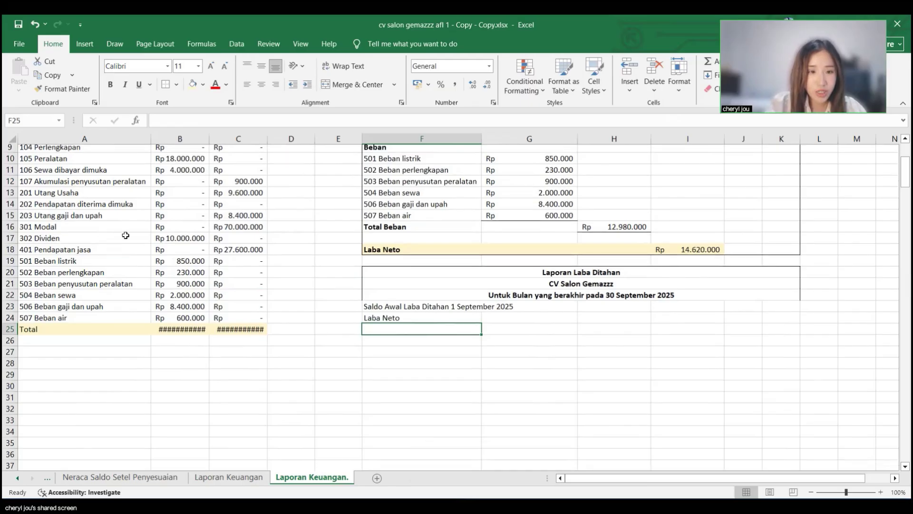
{"action": "left_click", "coordinate": [53, 244]}
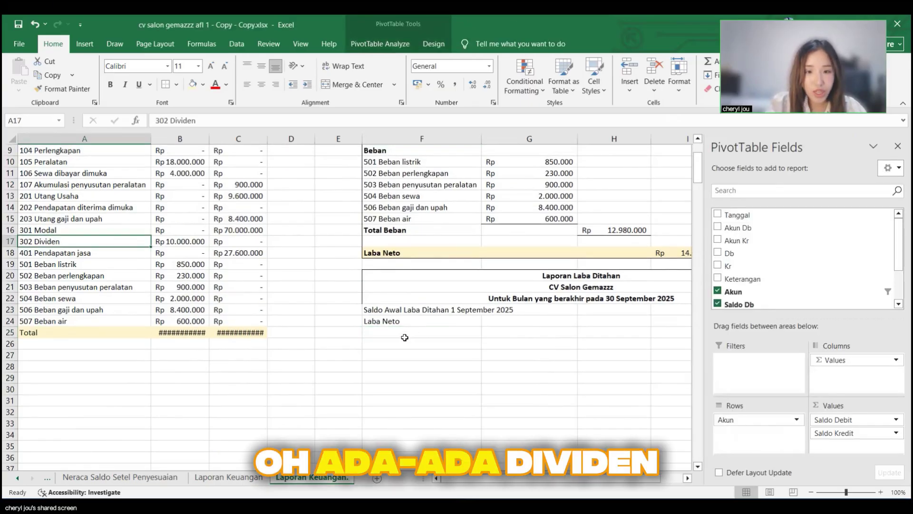
{"action": "left_click", "coordinate": [421, 331]}
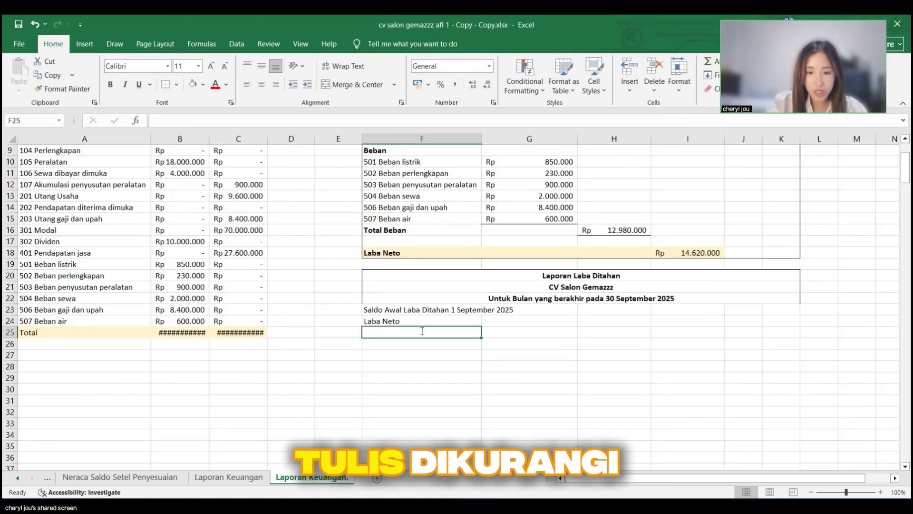
{"action": "type", "text": "Dikurangi"}
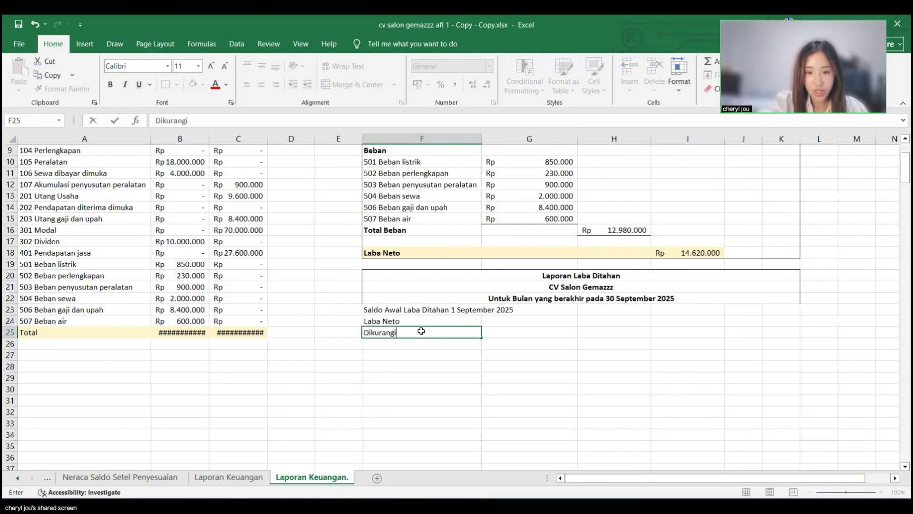
{"action": "key", "text": "Return"}
{"action": "type", "text": "Dividen"}
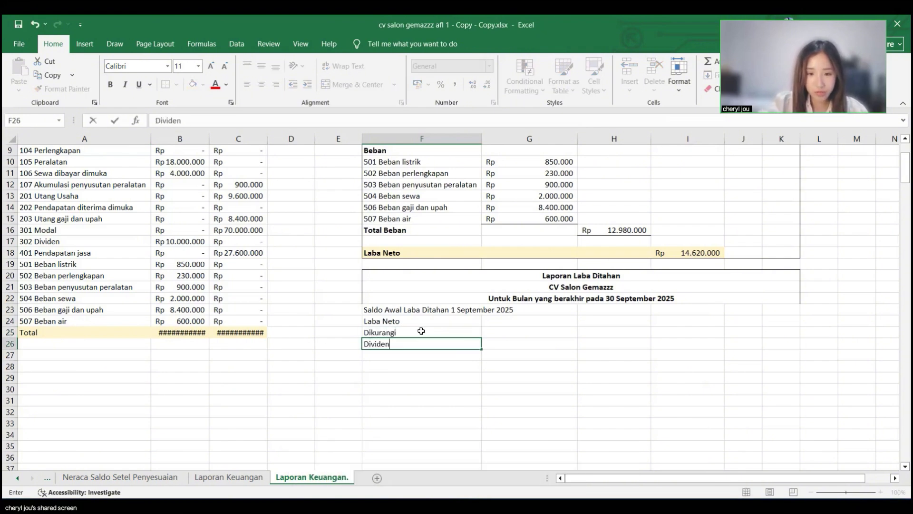
{"action": "left_click", "coordinate": [421, 331]}
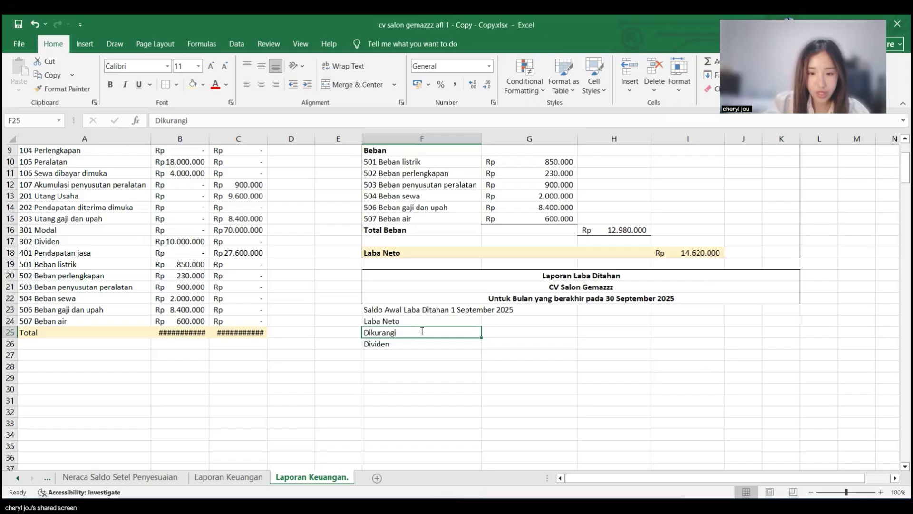
{"action": "double_click", "coordinate": [422, 331]}
{"action": "type", "text": ":"}
{"action": "key", "text": "Return"}
{"action": "key", "text": "Return"}
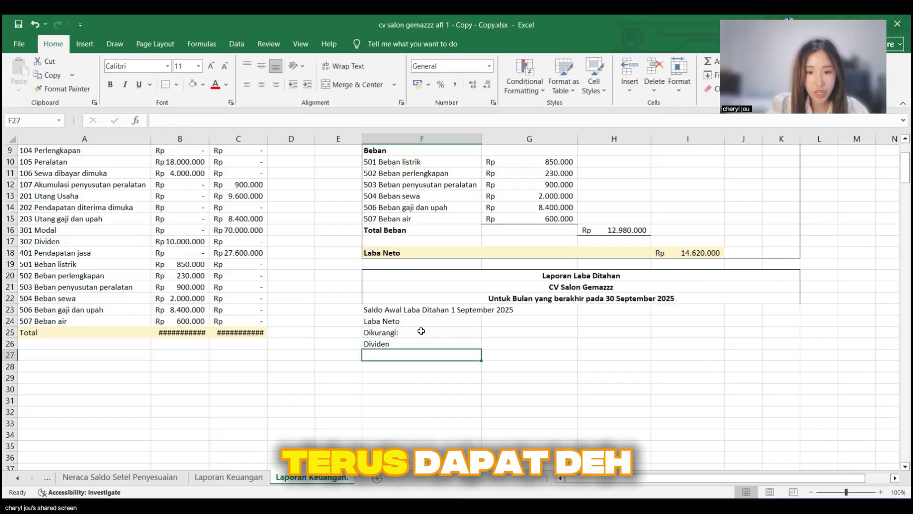
Step: Enter the label Saldo Akhir Laba Ditahan 30 September 2025 in F27
{"action": "type", "text": "S"}
{"action": "key", "text": "Return"}
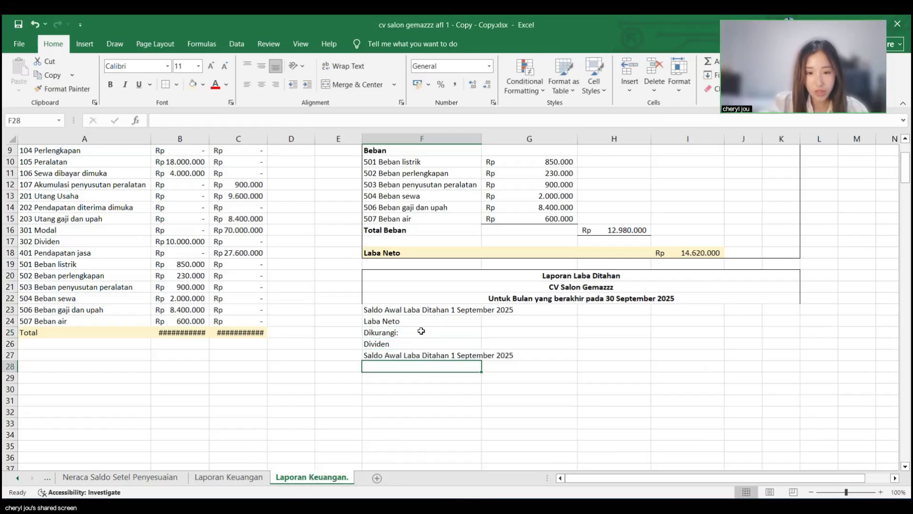
{"action": "left_click", "coordinate": [414, 356]}
{"action": "double_click", "coordinate": [397, 356]}
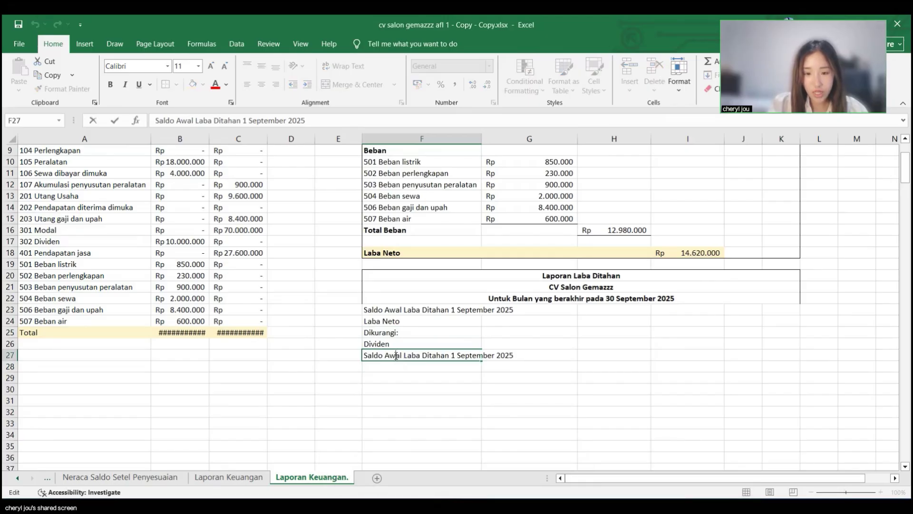
{"action": "double_click", "coordinate": [396, 356]}
{"action": "type", "text": "Akhir"}
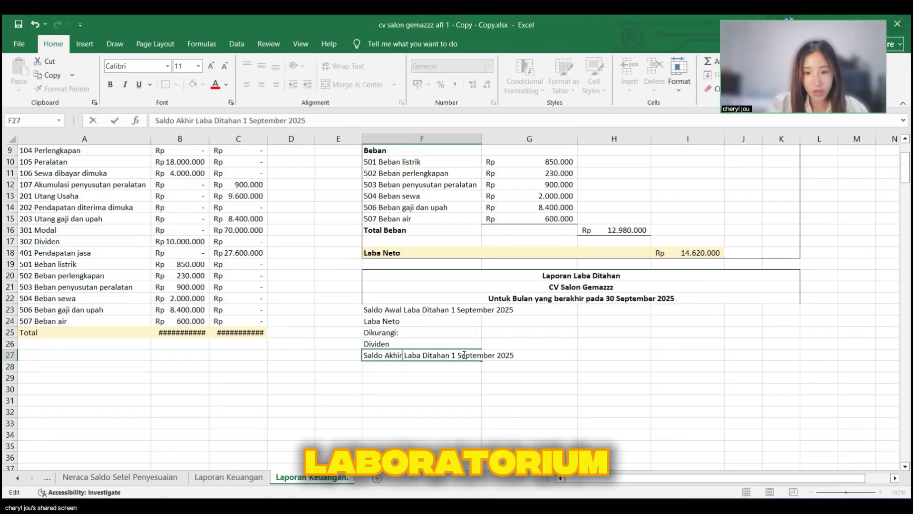
{"action": "left_click", "coordinate": [460, 356]}
{"action": "type", "text": "30"}
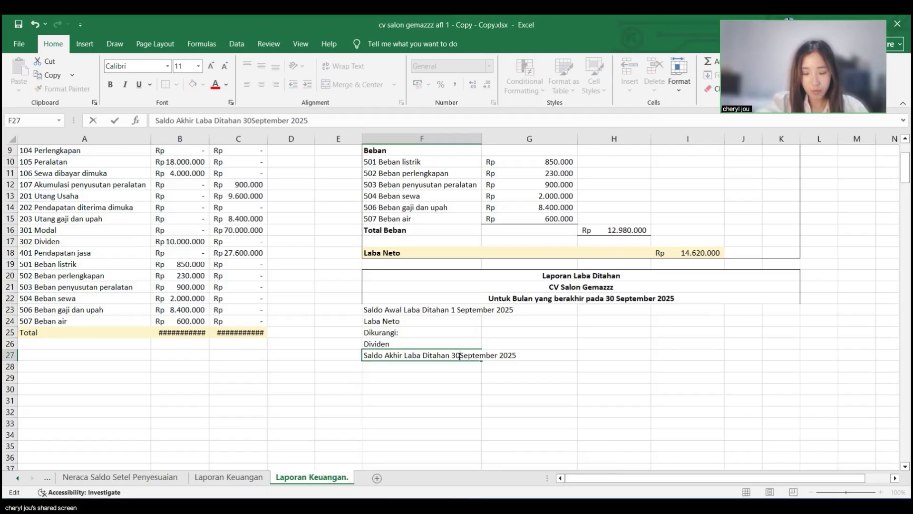
{"action": "key", "text": "Return"}
Step: AutoFit the column widths for the retained earnings range F23:I28 so the labels in column F fit
{"action": "scroll", "coordinate": [251, 307], "scroll_direction": "up", "scroll_amount": 1}
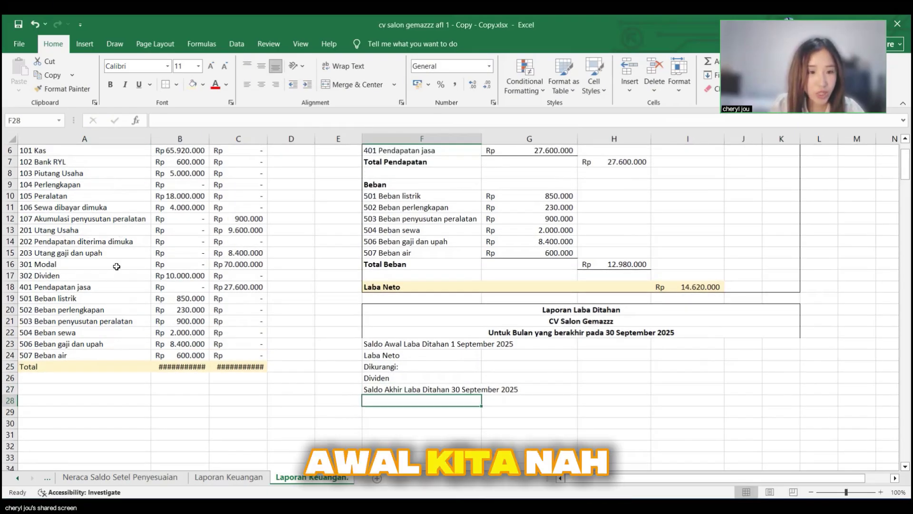
{"action": "scroll", "coordinate": [114, 265], "scroll_direction": "up", "scroll_amount": 2}
{"action": "scroll", "coordinate": [534, 401], "scroll_direction": "down", "scroll_amount": 2}
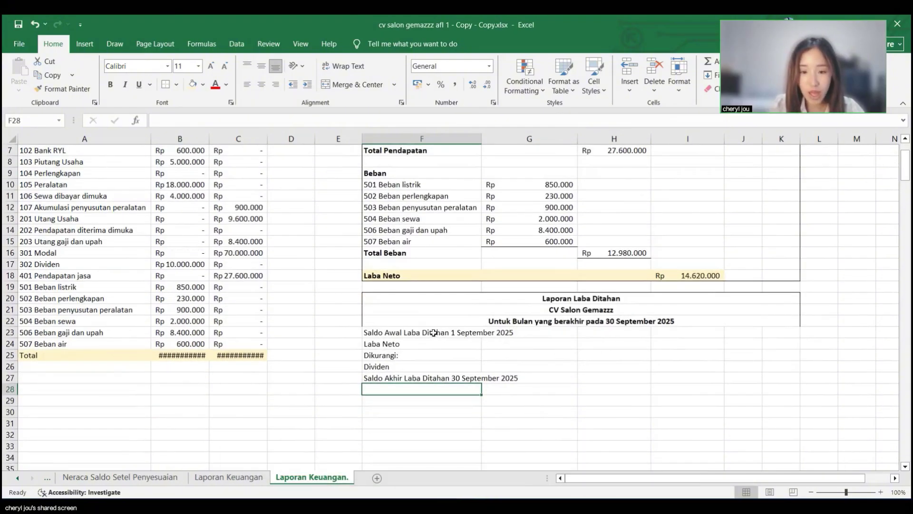
{"action": "left_click_drag", "start_coordinate": [441, 332], "coordinate": [684, 390]}
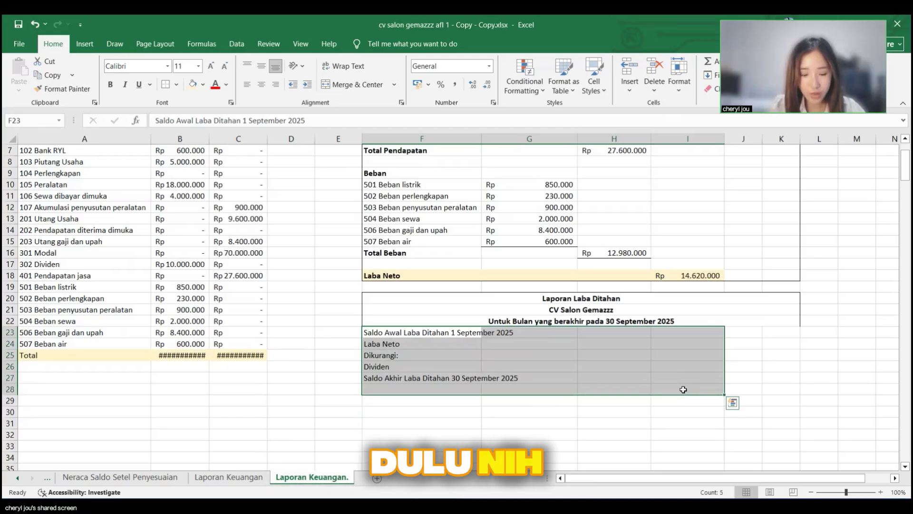
{"action": "key", "text": "alt+h"}
{"action": "key", "text": "o"}
{"action": "key", "text": "i"}
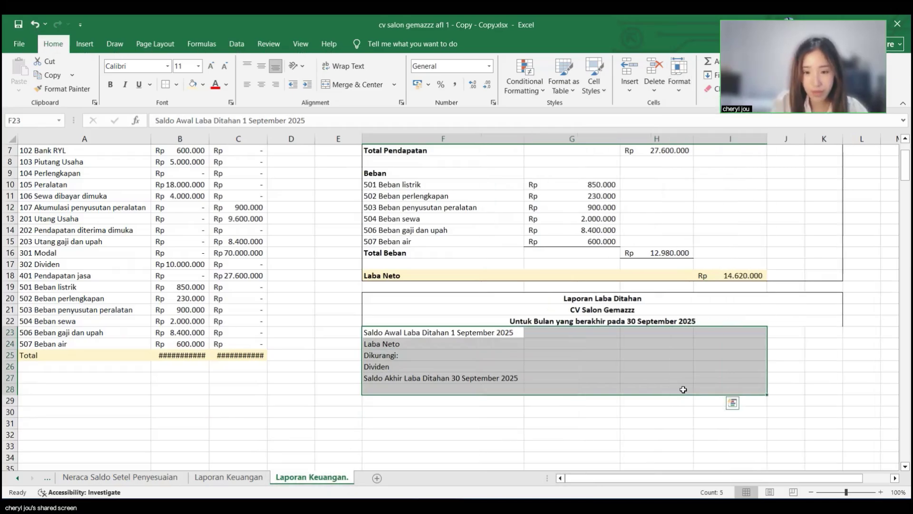
{"action": "left_click", "coordinate": [585, 410]}
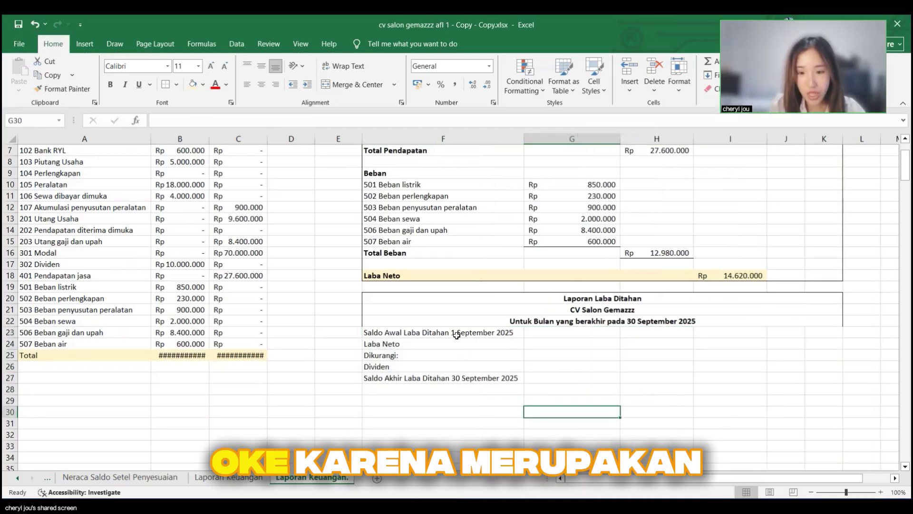
Step: Enter 0 as the opening balance in G23 and link Laba Neto in G24 to the income statement with =I18
{"action": "left_click", "coordinate": [595, 333]}
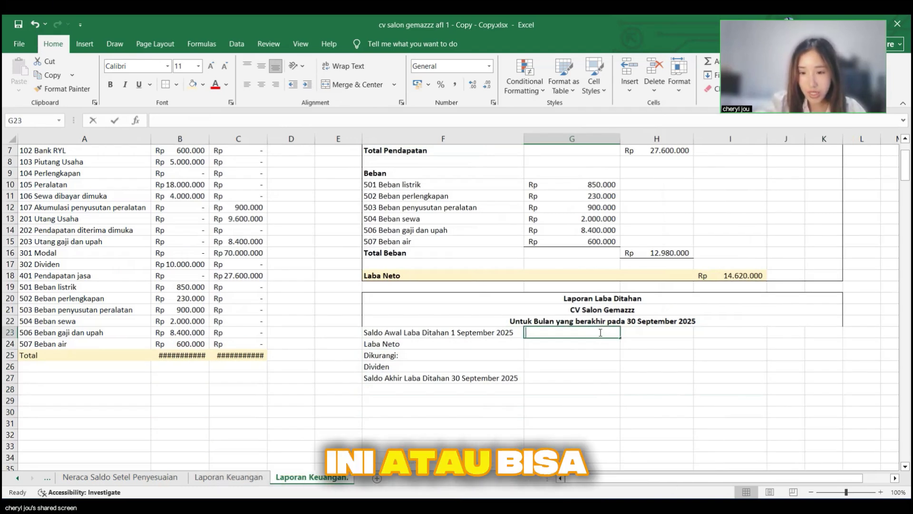
{"action": "type", "text": "0"}
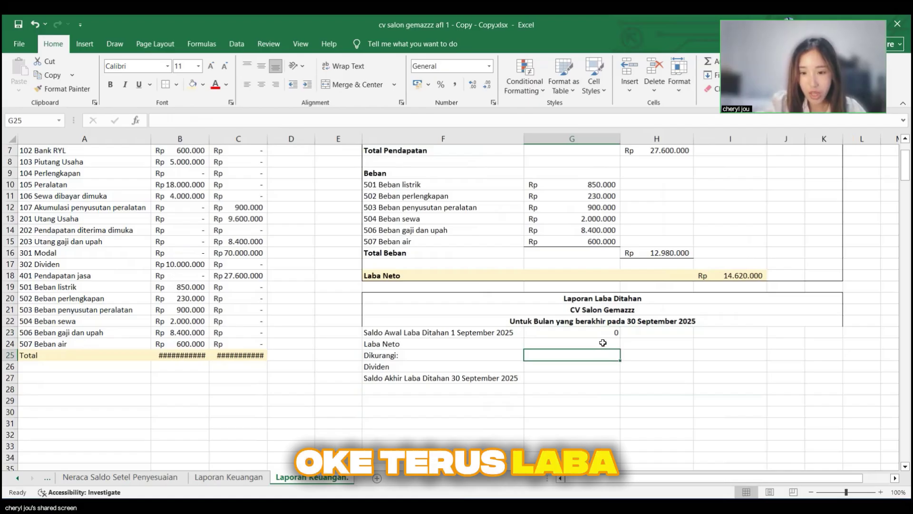
{"action": "left_click", "coordinate": [603, 342]}
{"action": "type", "text": "="}
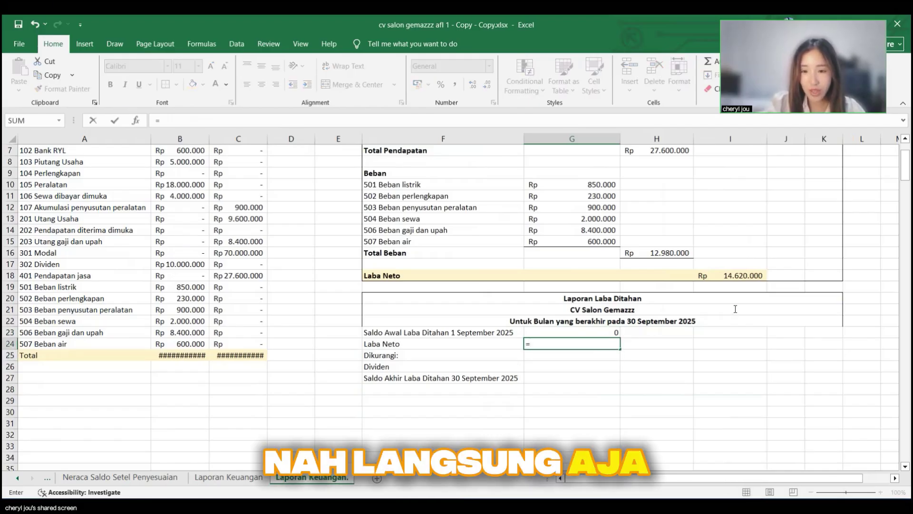
{"action": "left_click", "coordinate": [739, 275]}
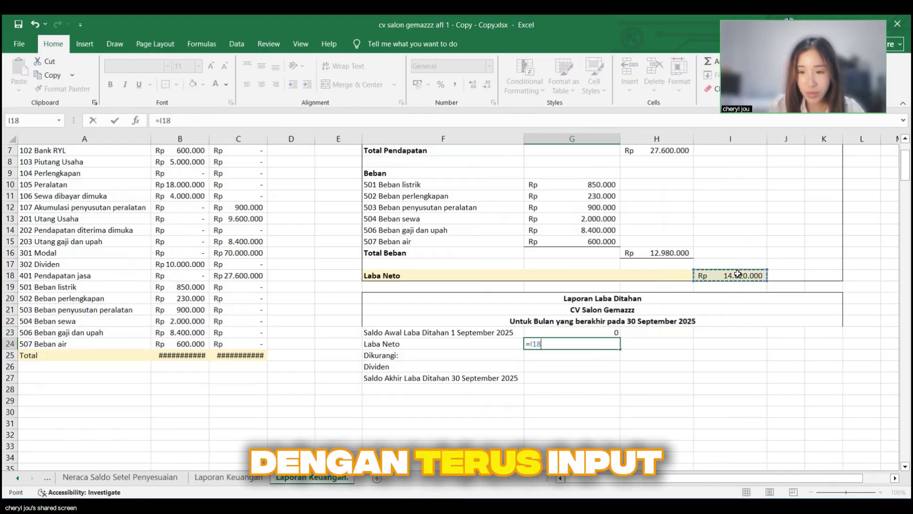
{"action": "key", "text": "Return"}
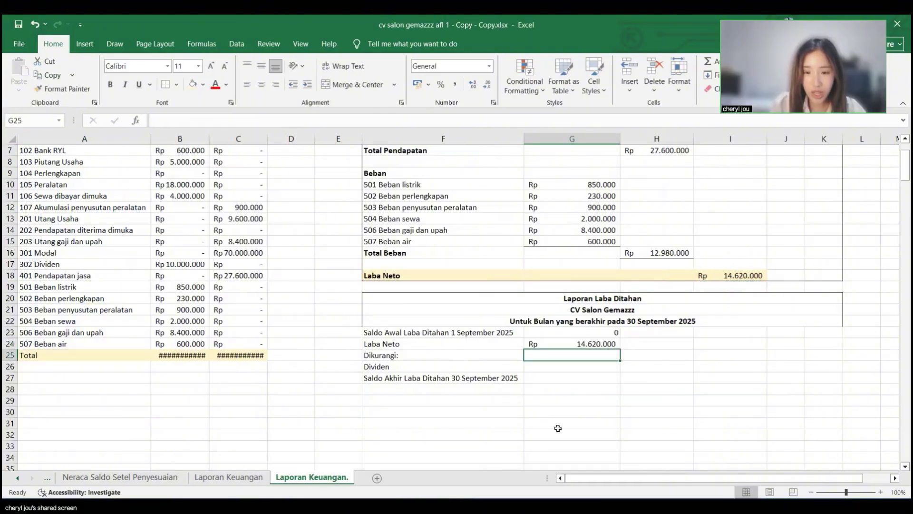
Step: Replace the Dividen label in F26 with a link to the 302 Dividen account name in A17
{"action": "left_click", "coordinate": [566, 368]}
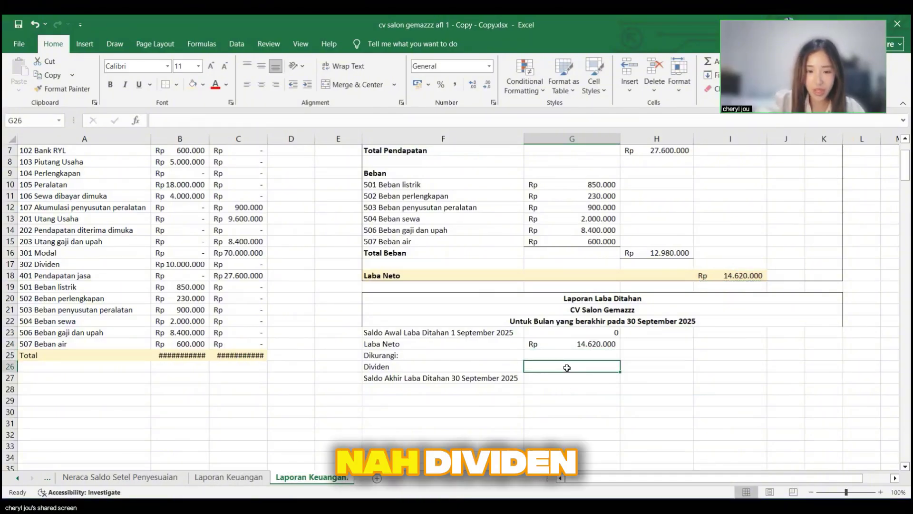
{"action": "left_click", "coordinate": [496, 369]}
{"action": "key", "text": "BackSpace"}
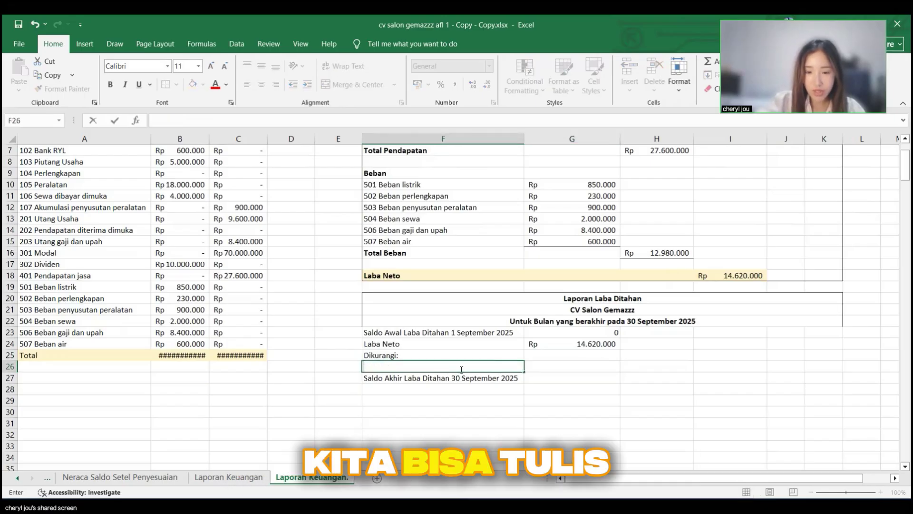
{"action": "type", "text": "="}
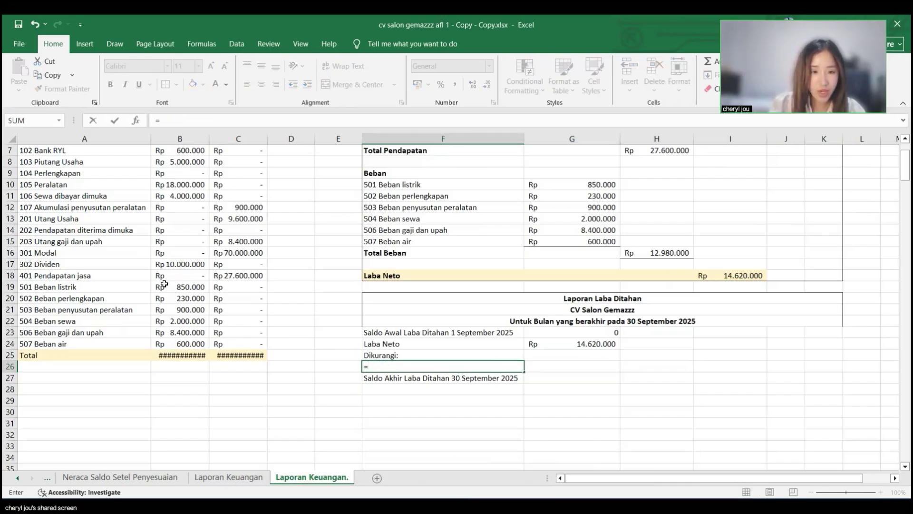
{"action": "left_click", "coordinate": [121, 263]}
{"action": "key", "text": "Return"}
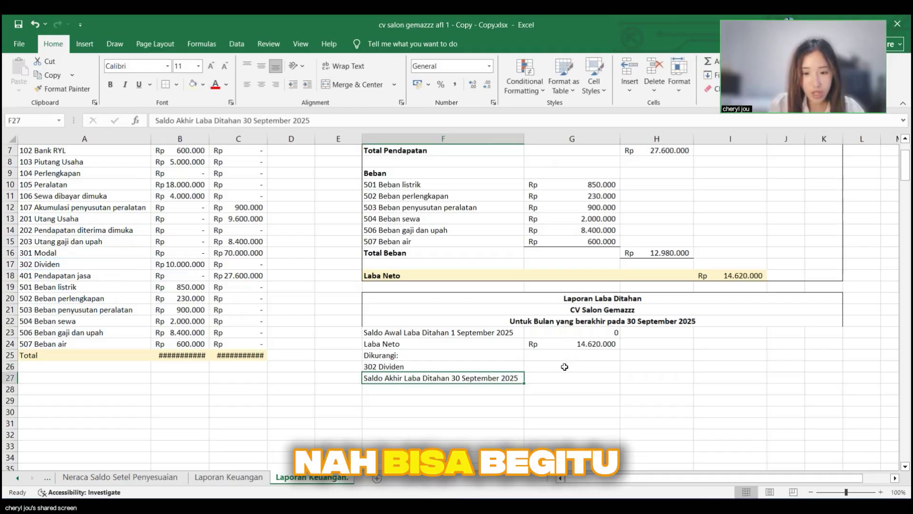
Step: Link the dividend amount in G26 to the 302 Dividen debit balance with =B17
{"action": "left_click", "coordinate": [564, 366]}
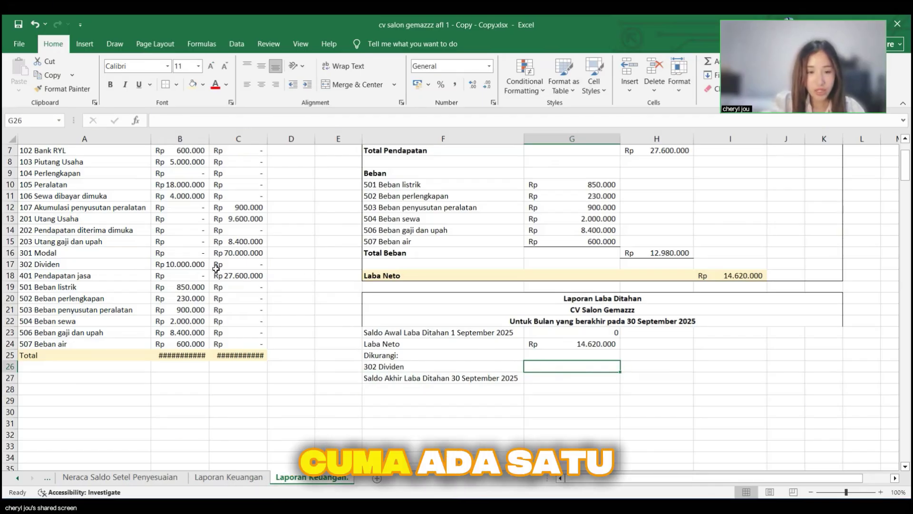
{"action": "mouse_move", "coordinate": [199, 263]}
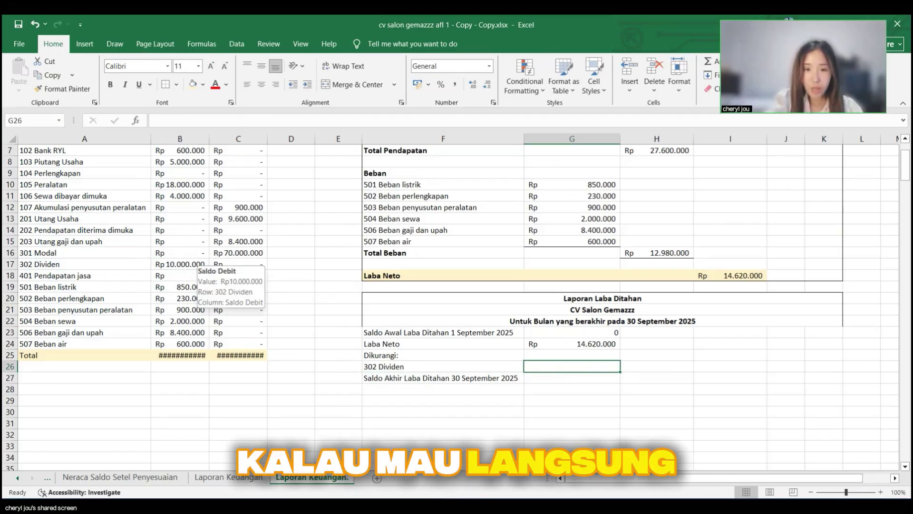
{"action": "type", "text": "="}
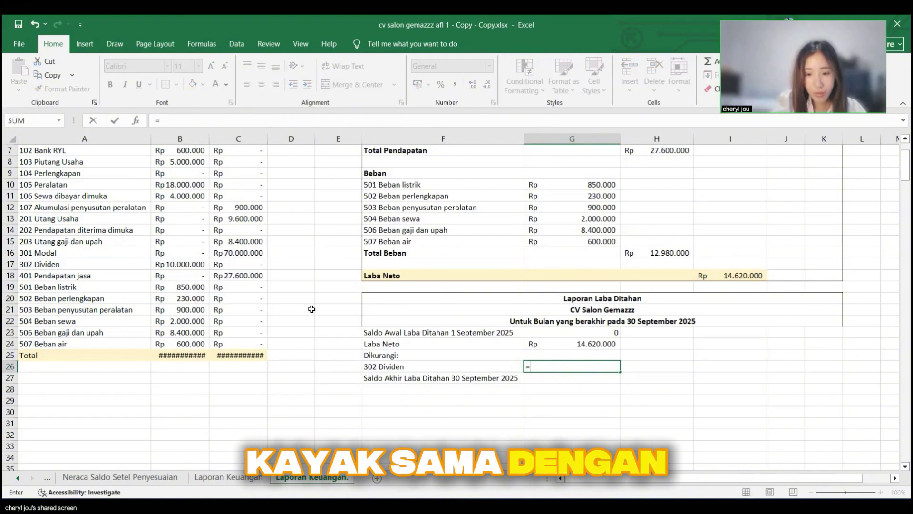
{"action": "left_click", "coordinate": [171, 265]}
{"action": "key", "text": "Return"}
{"action": "left_click", "coordinate": [597, 365]}
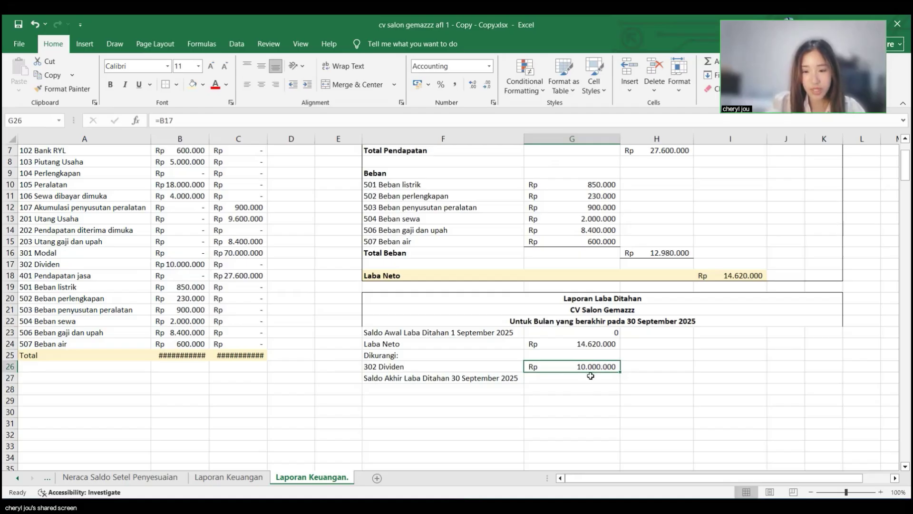
{"action": "left_click", "coordinate": [590, 377]}
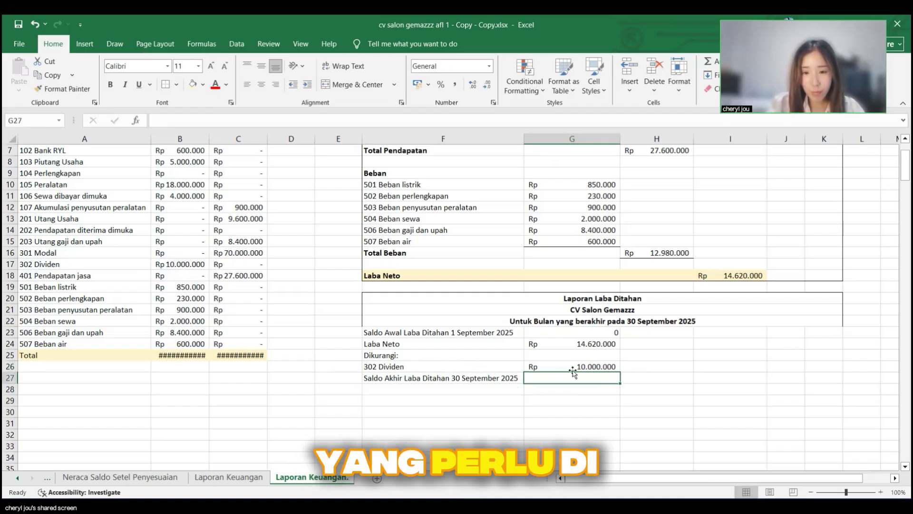
{"action": "left_click", "coordinate": [456, 366]}
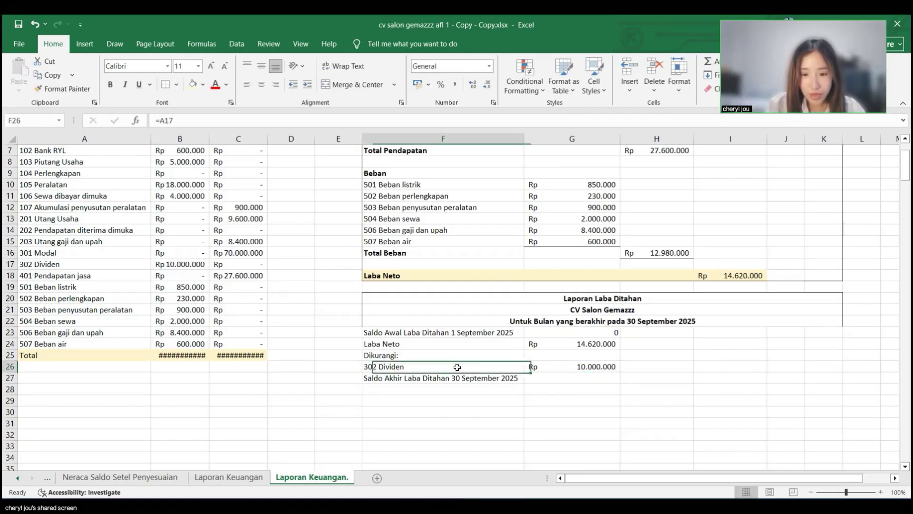
{"action": "left_click", "coordinate": [573, 367]}
{"action": "left_click", "coordinate": [550, 376]}
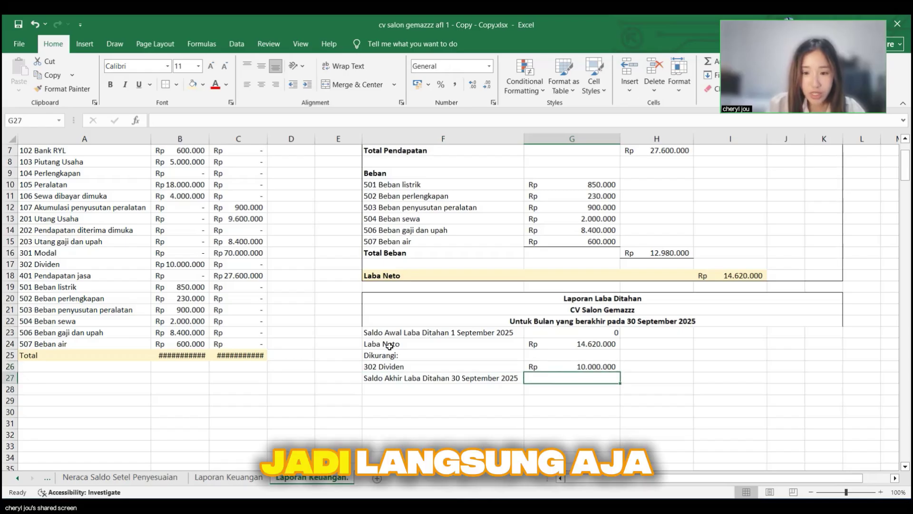
{"action": "left_click", "coordinate": [589, 366]}
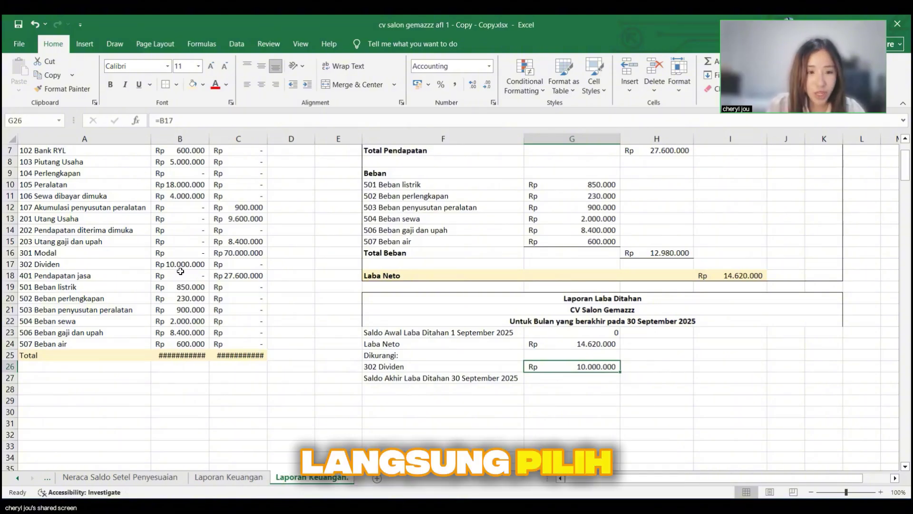
{"action": "left_click", "coordinate": [594, 381]}
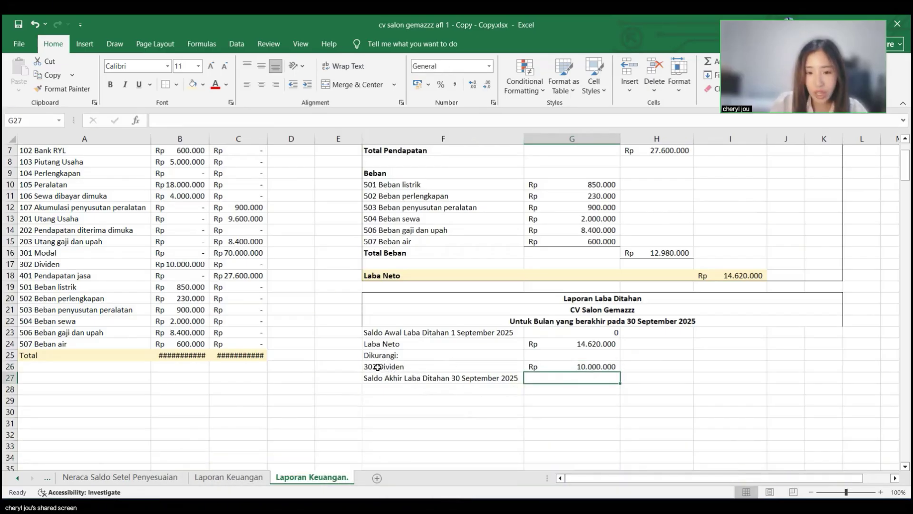
Step: Calculate the closing retained earnings in G27 as net income minus dividends with =G24-G26
{"action": "double_click", "coordinate": [578, 377]}
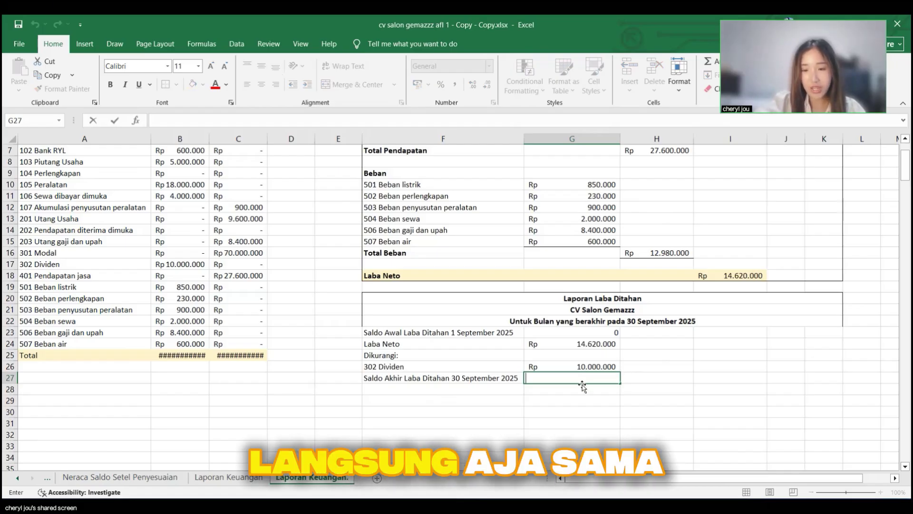
{"action": "type", "text": "="}
{"action": "left_click", "coordinate": [584, 345]}
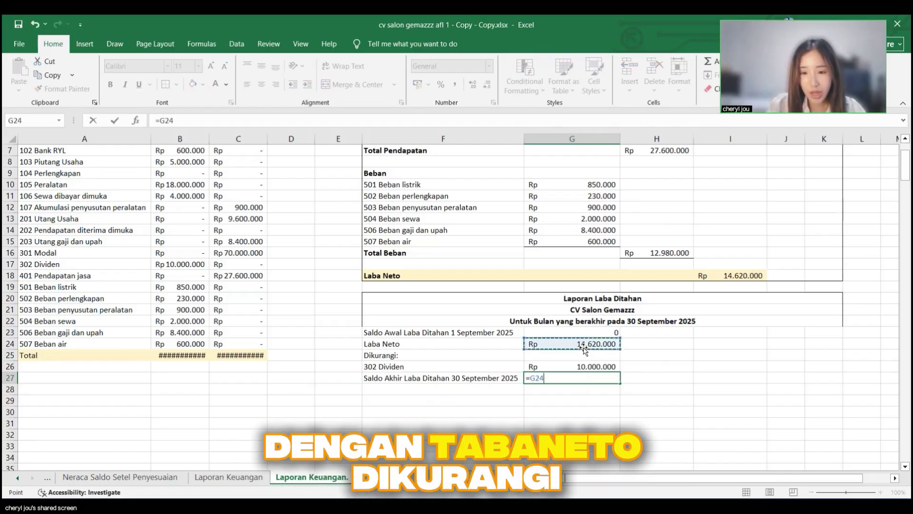
{"action": "type", "text": "-"}
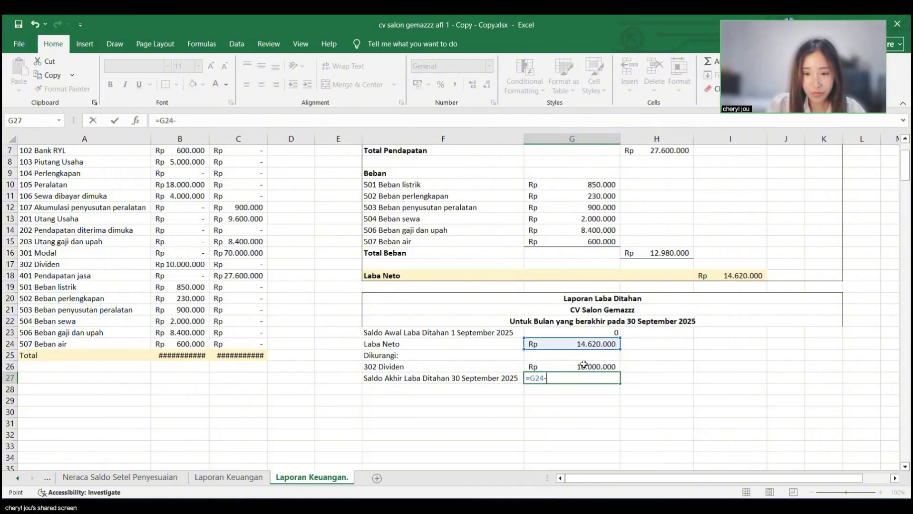
{"action": "left_click", "coordinate": [583, 366]}
{"action": "key", "text": "Return"}
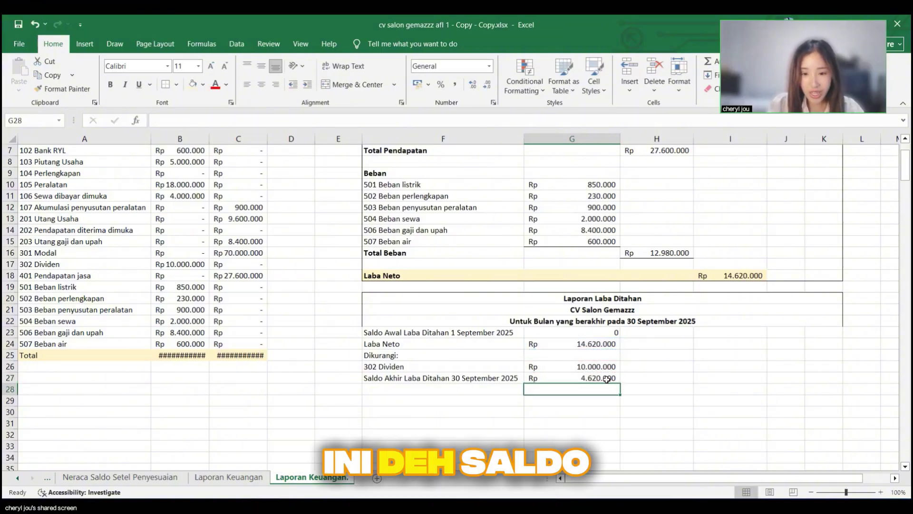
{"action": "left_click", "coordinate": [607, 379]}
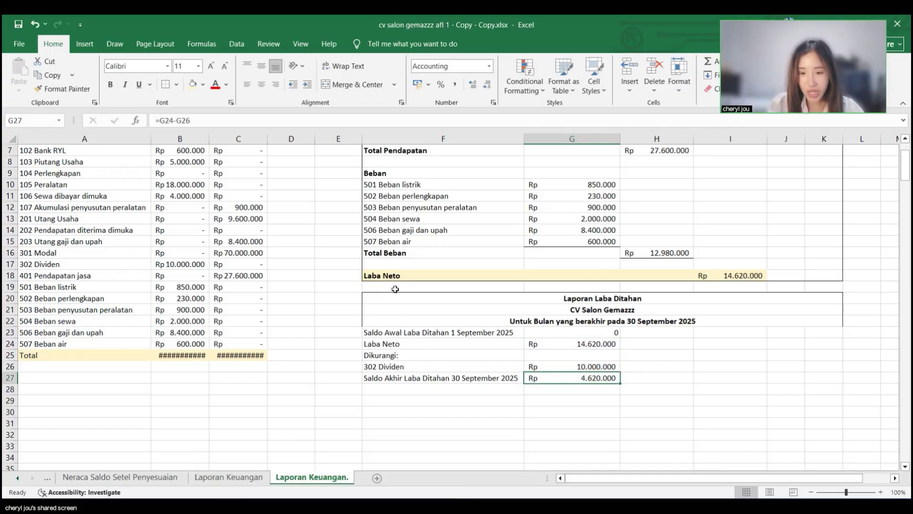
Step: Apply an outside border around the retained earnings statement in F20:K27
{"action": "left_click_drag", "start_coordinate": [393, 299], "coordinate": [551, 377]}
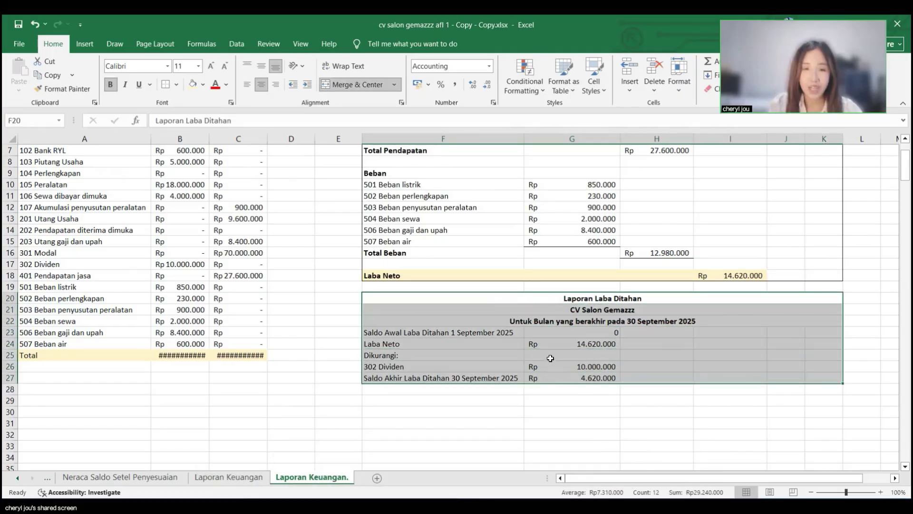
{"action": "left_click", "coordinate": [551, 360]}
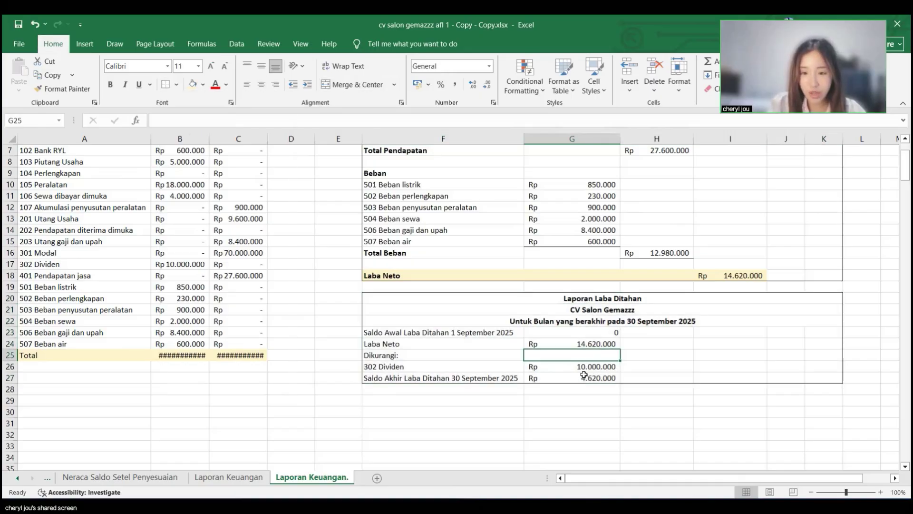
Step: Fill the closing retained earnings row F27:G27 with the same light gold as the Laba Neto row
{"action": "left_click_drag", "start_coordinate": [499, 379], "coordinate": [552, 378]}
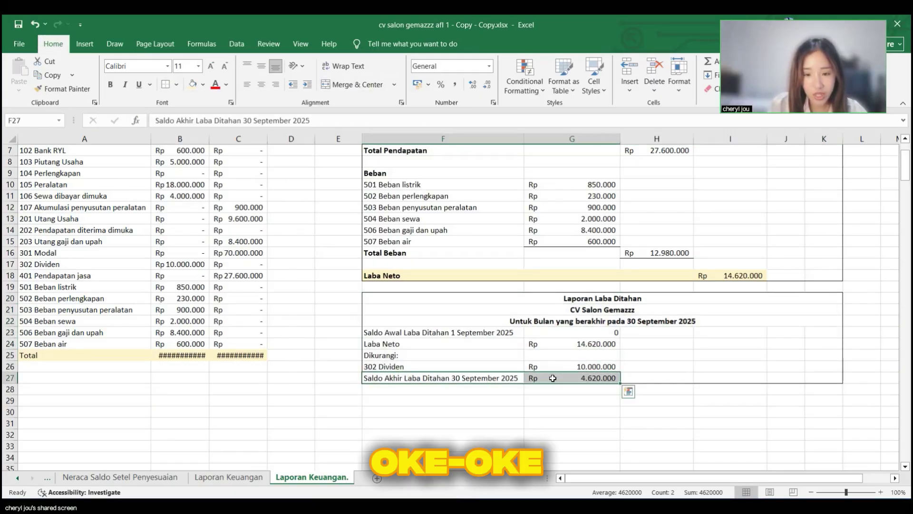
{"action": "key", "text": "alt+h"}
{"action": "key", "text": "h"}
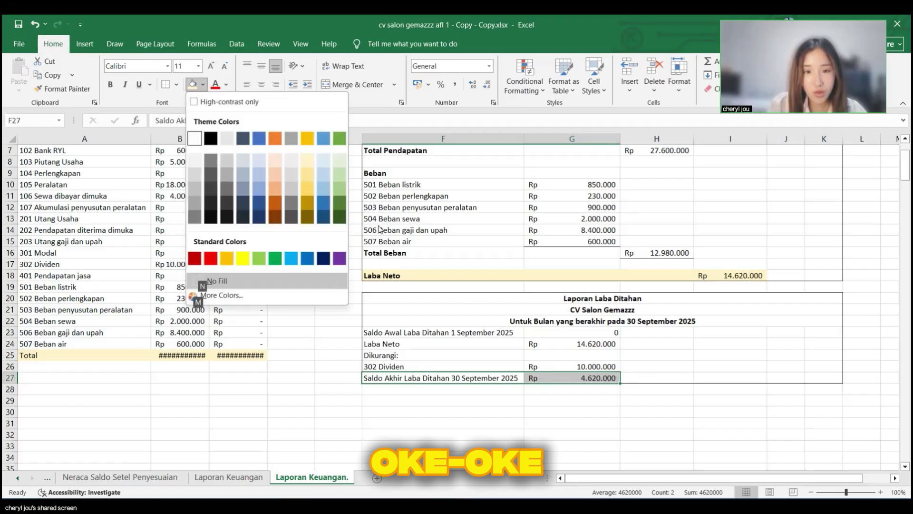
{"action": "left_click", "coordinate": [309, 161]}
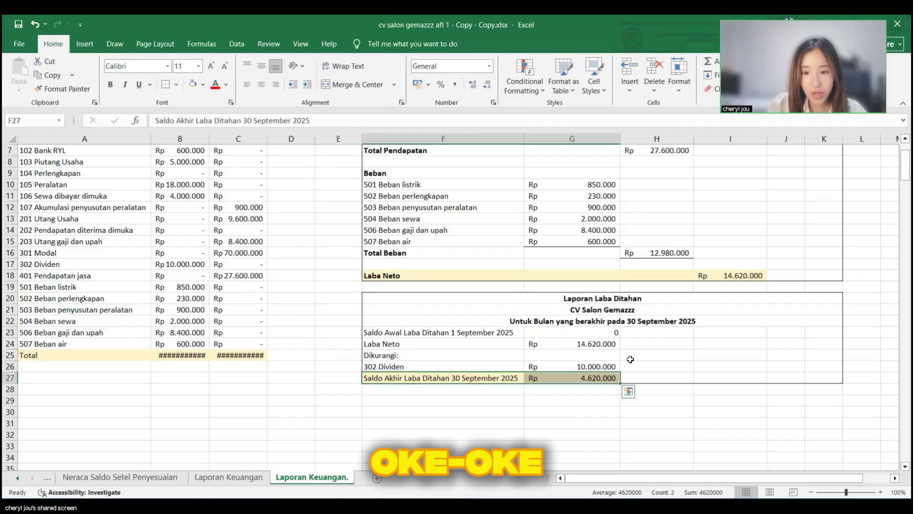
{"action": "left_click", "coordinate": [650, 341]}
{"action": "scroll", "coordinate": [647, 390], "scroll_direction": "down", "scroll_amount": 2}
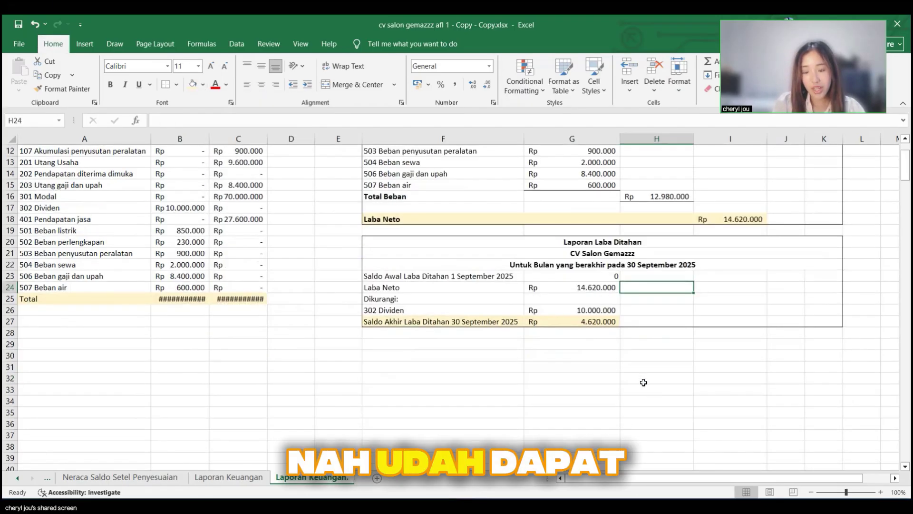
{"action": "left_click", "coordinate": [598, 322]}
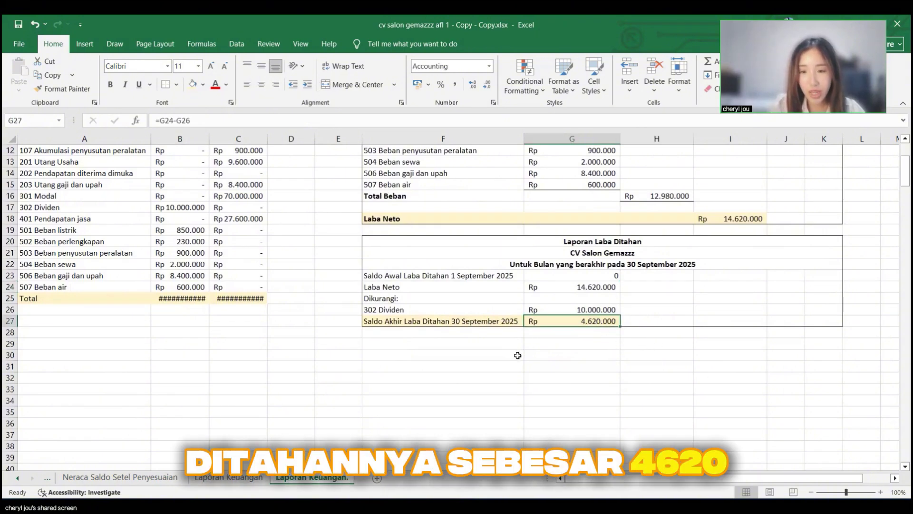
Step: Copy the three retained earnings heading rows in F20:K22 to F29 as the heading of a new statement
{"action": "scroll", "coordinate": [517, 356], "scroll_direction": "down", "scroll_amount": 1}
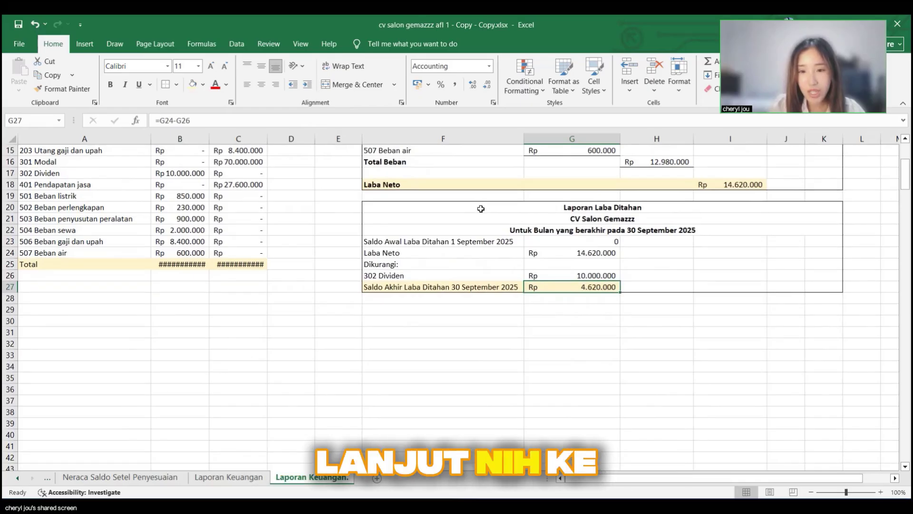
{"action": "mouse_move", "coordinate": [481, 208]}
{"action": "left_mouse_down"}
{"action": "mouse_move", "coordinate": [667, 220]}
{"action": "mouse_move", "coordinate": [670, 230]}
{"action": "left_mouse_up"}
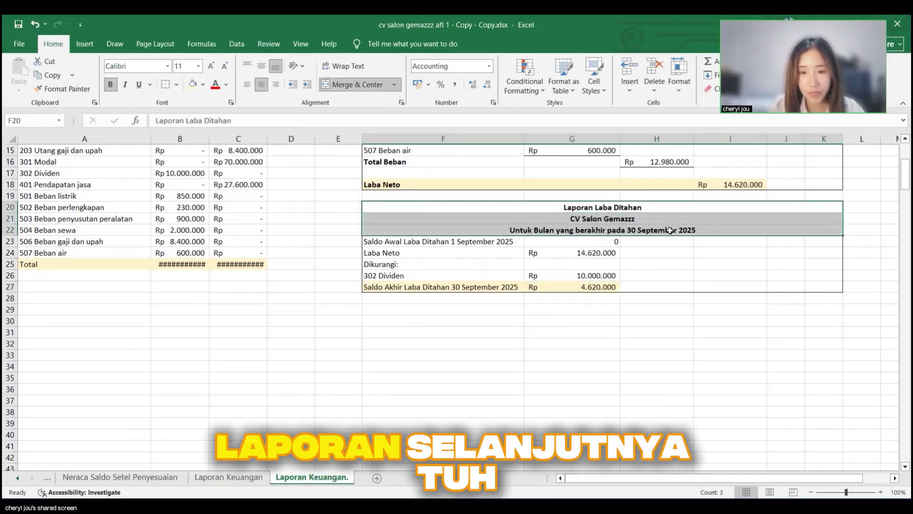
{"action": "key", "text": "ctrl+c"}
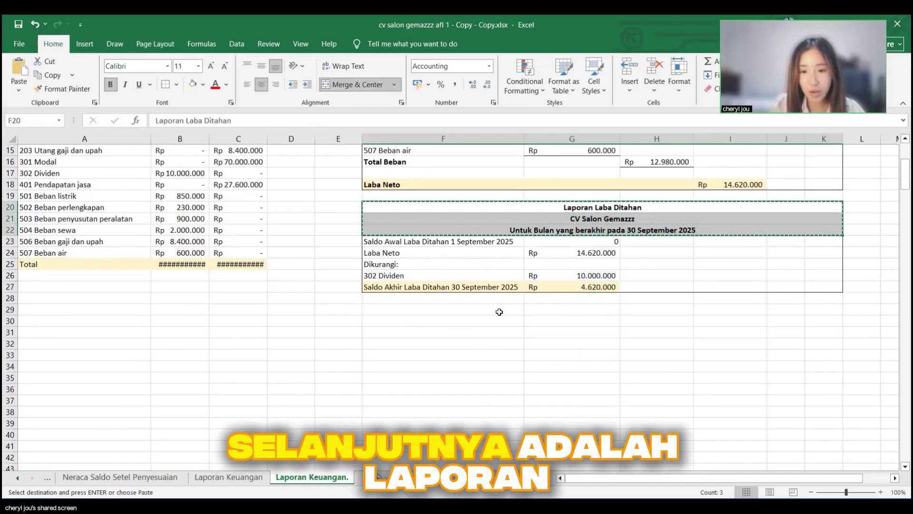
{"action": "left_click", "coordinate": [499, 311]}
{"action": "key", "text": "ctrl+v"}
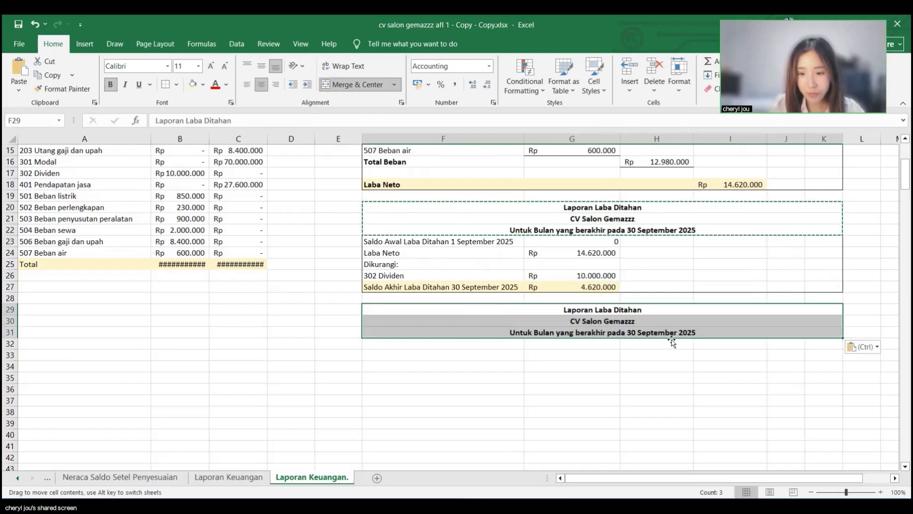
Step: Change the copied statement title in F29 to Laporan Posisi Keuangan
{"action": "double_click", "coordinate": [633, 319]}
{"action": "double_click", "coordinate": [632, 309]}
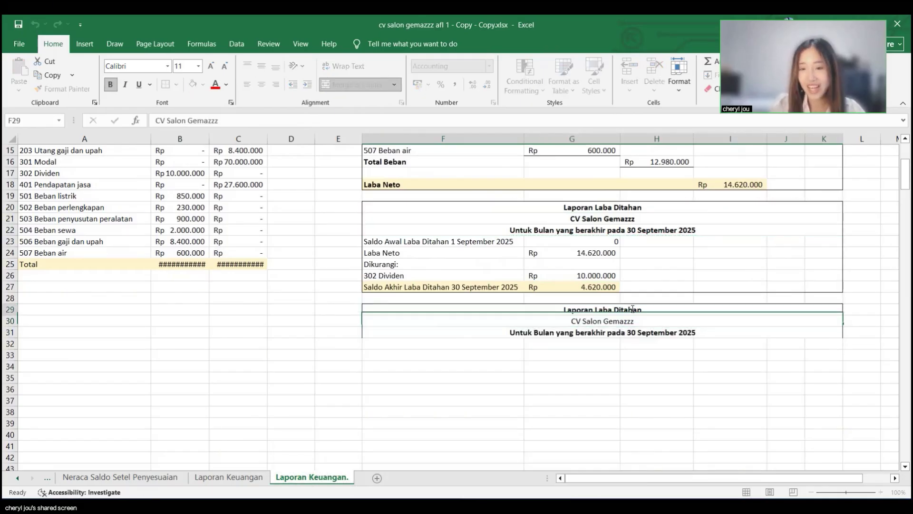
{"action": "key", "text": "BackSpace"}
{"action": "key", "text": "BackSpace"}
{"action": "key", "text": "BackSpace"}
{"action": "key", "text": "BackSpace"}
{"action": "key", "text": "BackSpace"}
{"action": "key", "text": "BackSpace"}
{"action": "key", "text": "BackSpace"}
{"action": "key", "text": "BackSpace"}
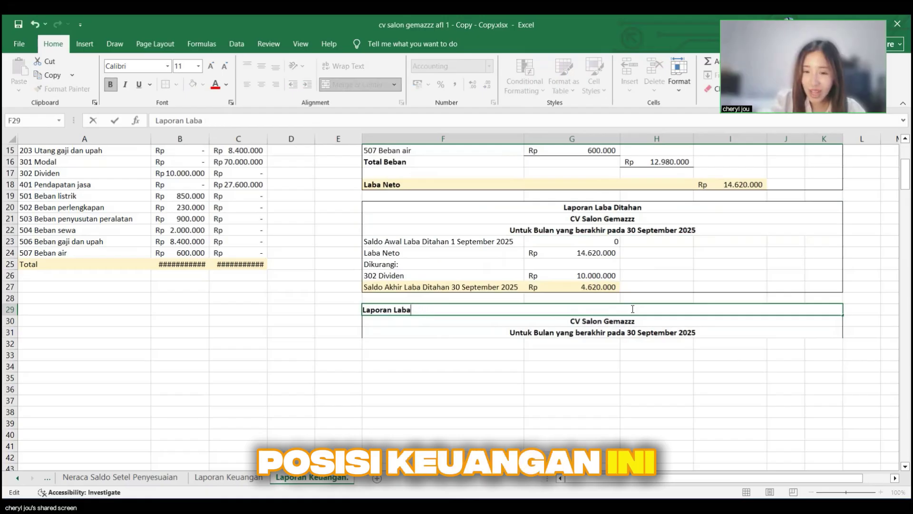
{"action": "key", "text": "BackSpace"}
{"action": "key", "text": "BackSpace"}
{"action": "key", "text": "BackSpace"}
{"action": "key", "text": "BackSpace"}
{"action": "type", "text": "Posisi "}
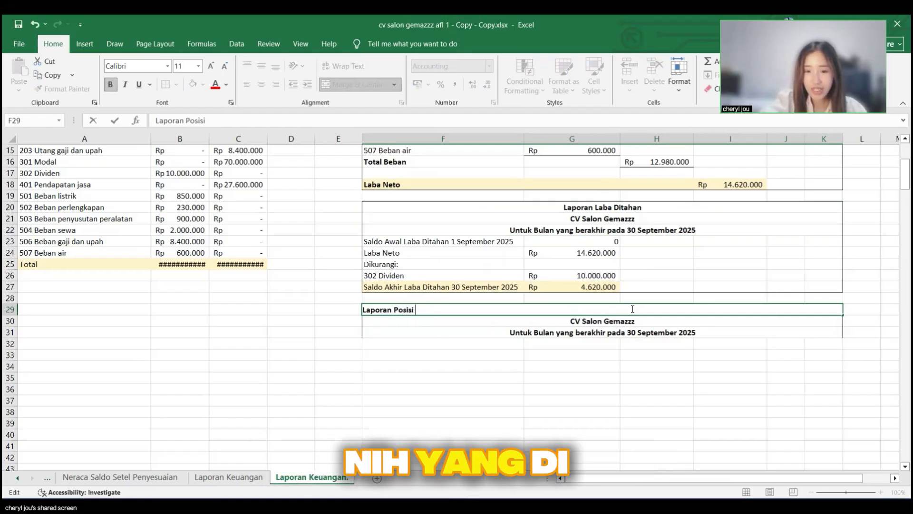
{"action": "type", "text": "Keuang"}
{"action": "key", "text": "BackSpace"}
{"action": "key", "text": "BackSpace"}
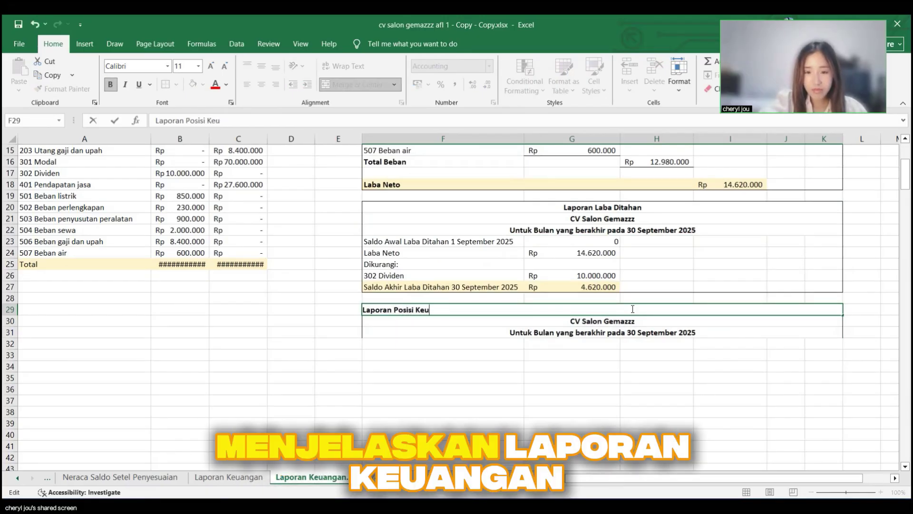
{"action": "type", "text": "angan"}
{"action": "key", "text": "Return"}
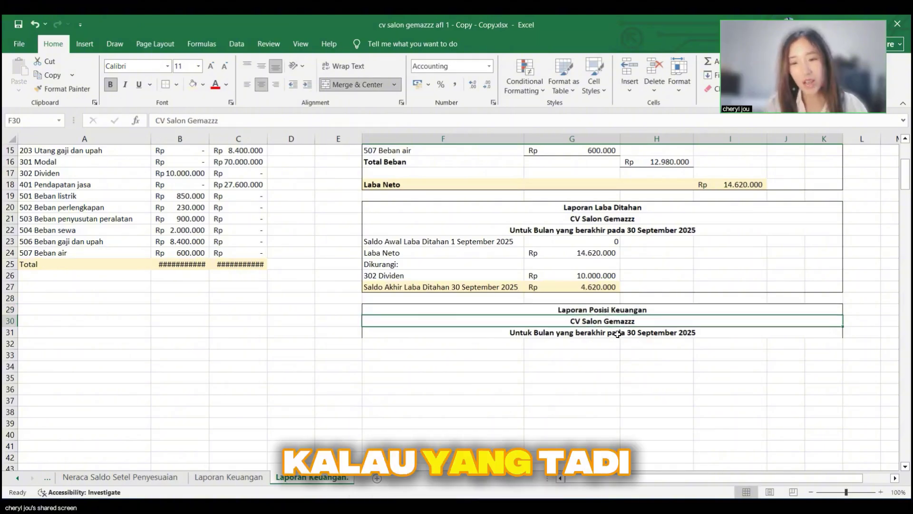
{"action": "scroll", "coordinate": [604, 324], "scroll_direction": "up", "scroll_amount": 2}
{"action": "scroll", "coordinate": [600, 317], "scroll_direction": "down", "scroll_amount": 2}
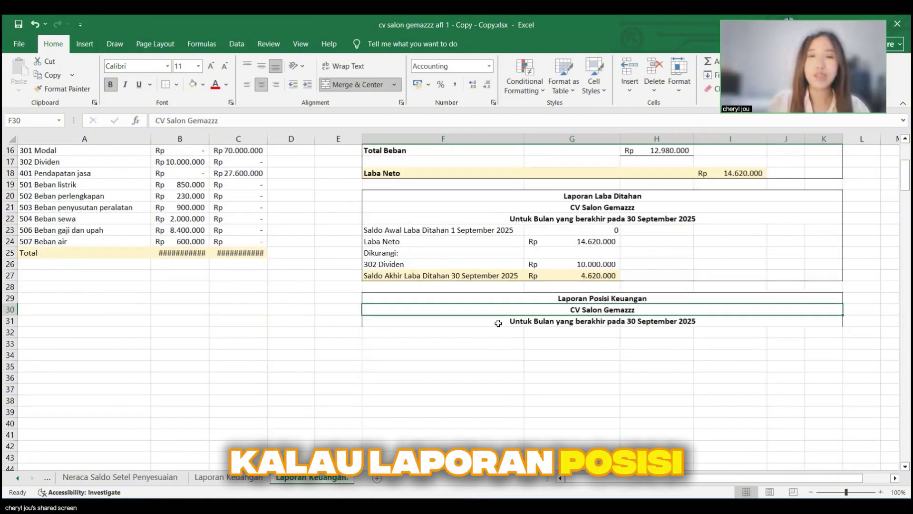
{"action": "scroll", "coordinate": [715, 248], "scroll_direction": "up", "scroll_amount": 3}
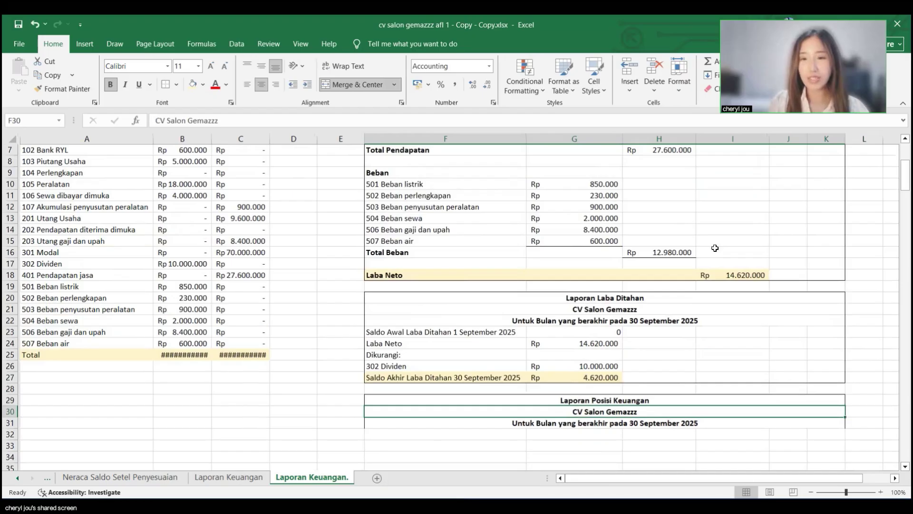
{"action": "scroll", "coordinate": [714, 247], "scroll_direction": "down", "scroll_amount": 4}
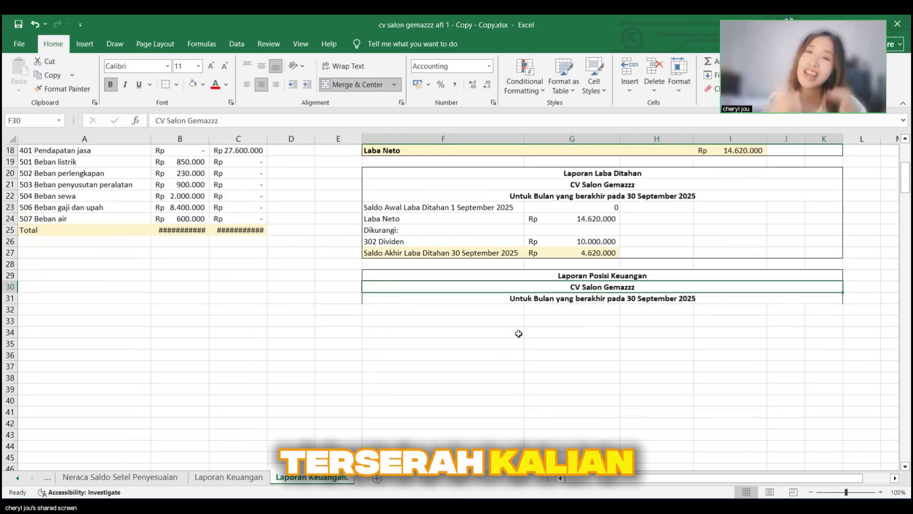
{"action": "scroll", "coordinate": [424, 237], "scroll_direction": "up", "scroll_amount": 6}
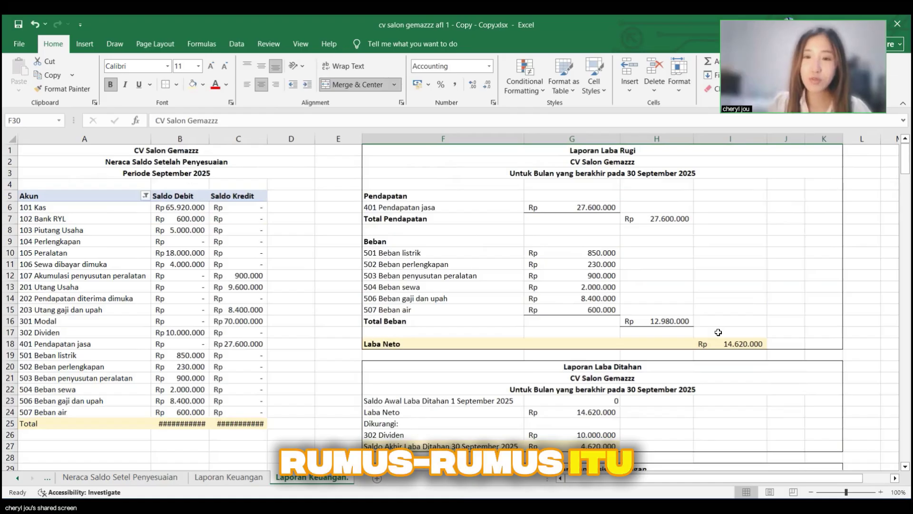
{"action": "scroll", "coordinate": [718, 332], "scroll_direction": "down", "scroll_amount": 6}
Step: Enter Aset as a bold section heading in F32 under the Laporan Posisi Keuangan heading
{"action": "left_click", "coordinate": [378, 298]}
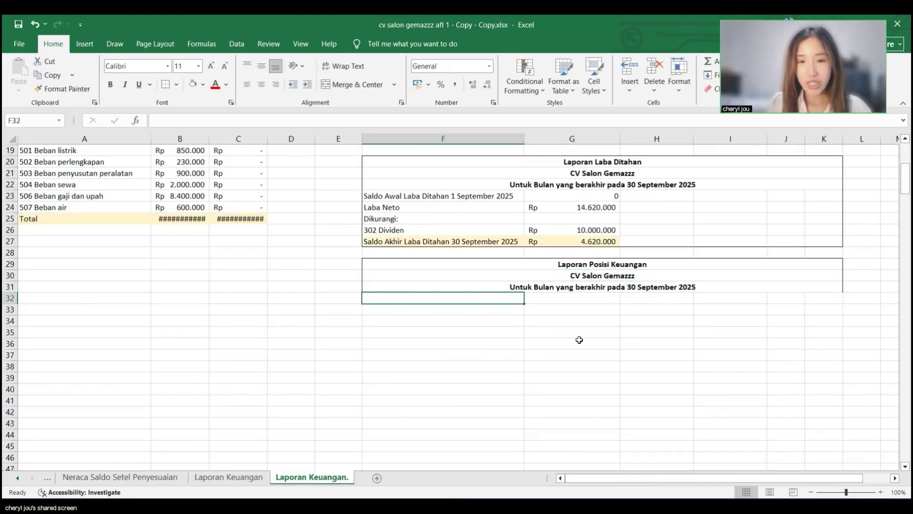
{"action": "left_click", "coordinate": [498, 308]}
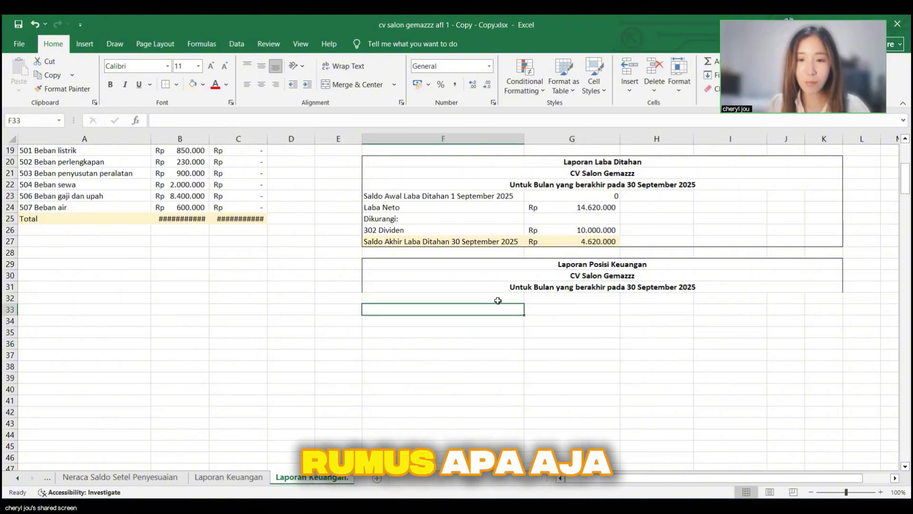
{"action": "left_click", "coordinate": [498, 300]}
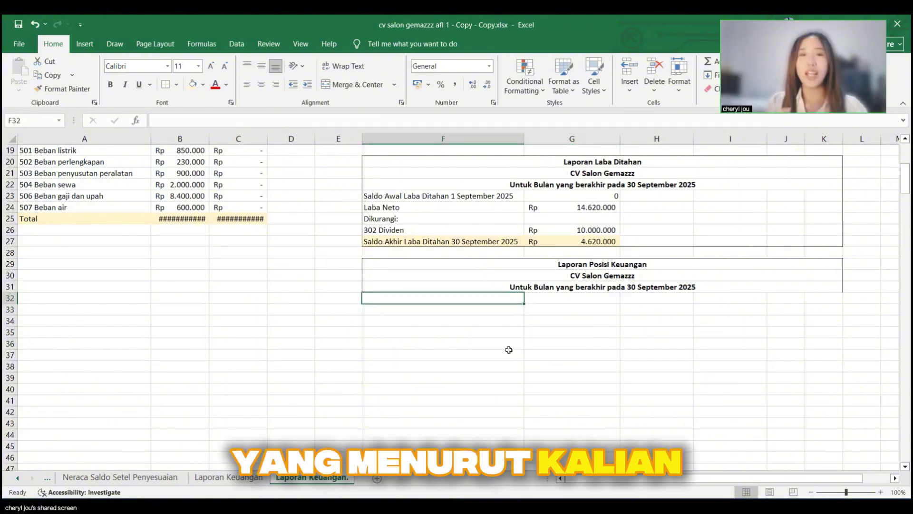
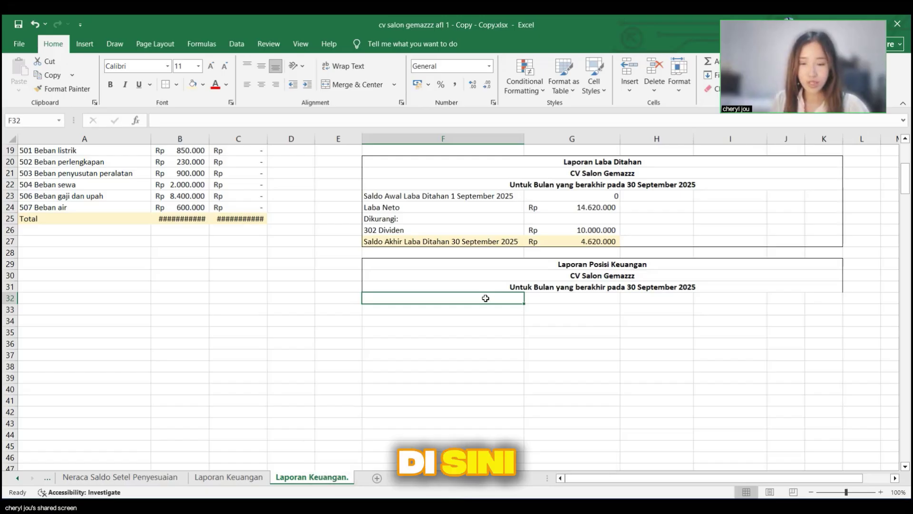
{"action": "type", "text": "Aset"}
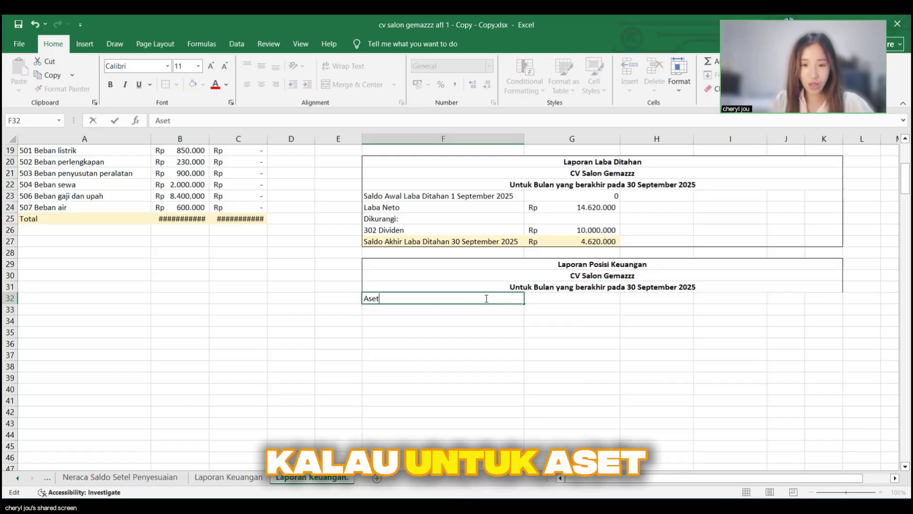
{"action": "key", "text": "Return"}
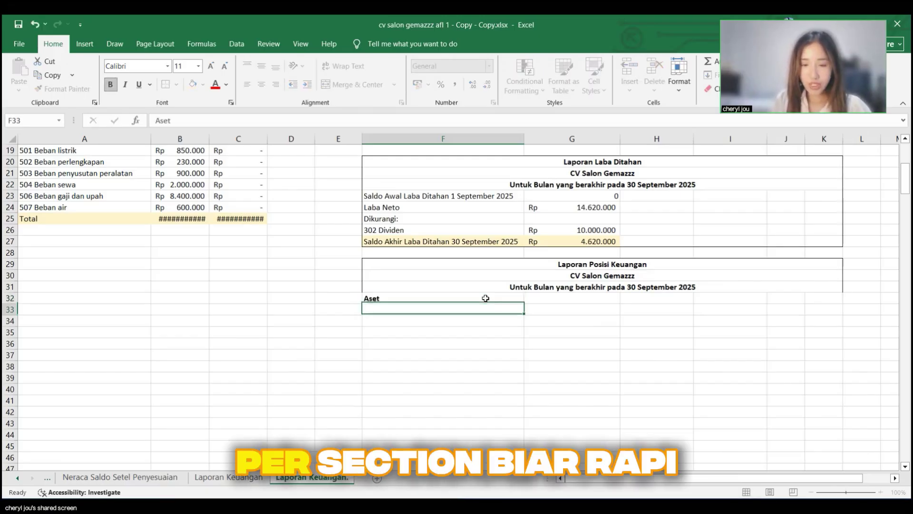
Step: Copy the asset account names 101 Kas through 107 Akumulasi penyusutan peralatan from A6:A12 to F33
{"action": "scroll", "coordinate": [486, 298], "scroll_direction": "up", "scroll_amount": 5}
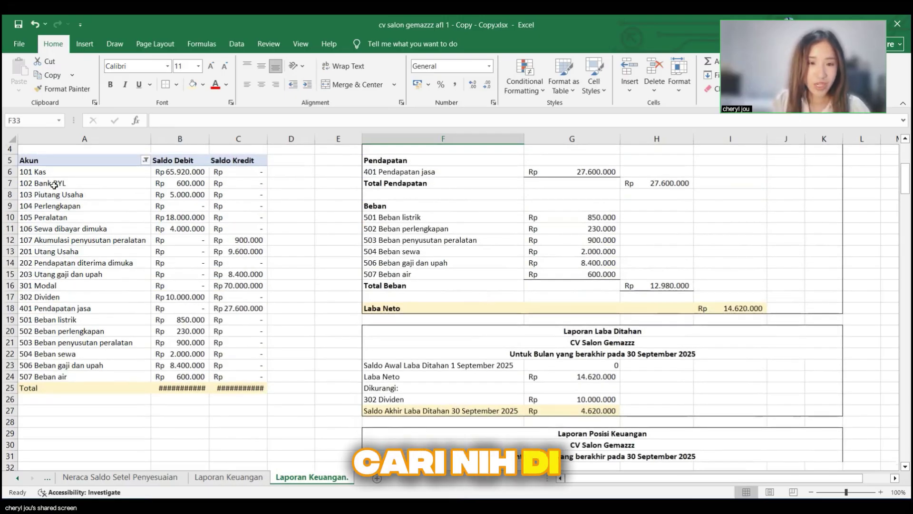
{"action": "scroll", "coordinate": [54, 184], "scroll_direction": "up", "scroll_amount": 1}
{"action": "left_click_drag", "start_coordinate": [61, 209], "coordinate": [66, 275]}
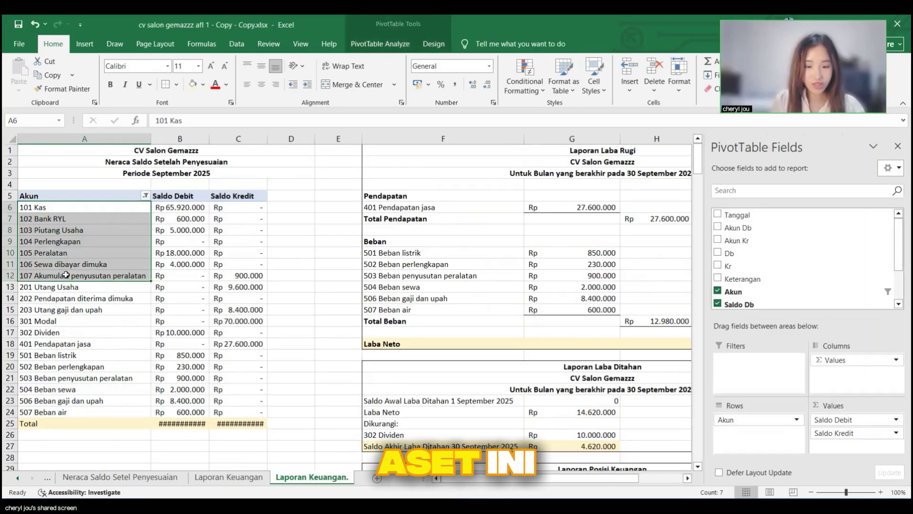
{"action": "key", "text": "ctrl+c"}
{"action": "scroll", "coordinate": [434, 357], "scroll_direction": "down", "scroll_amount": 7}
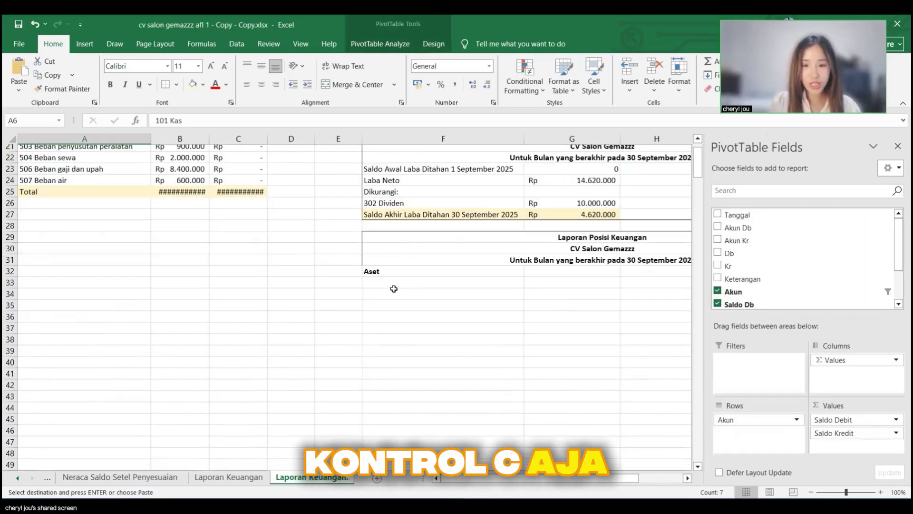
{"action": "left_click", "coordinate": [392, 287]}
{"action": "key", "text": "ctrl+v"}
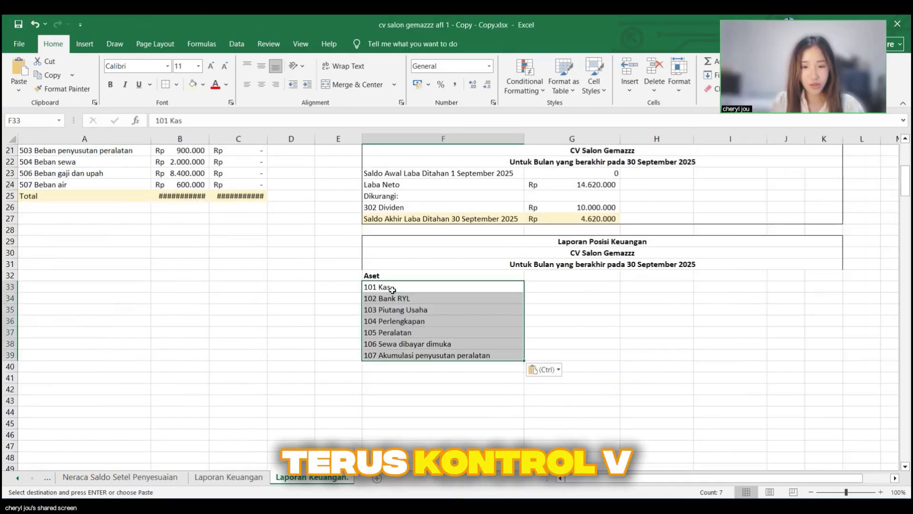
Step: Add a bold Total Aset label in F41, one blank row below the asset accounts
{"action": "left_click", "coordinate": [604, 321]}
{"action": "scroll", "coordinate": [409, 405], "scroll_direction": "down", "scroll_amount": 1}
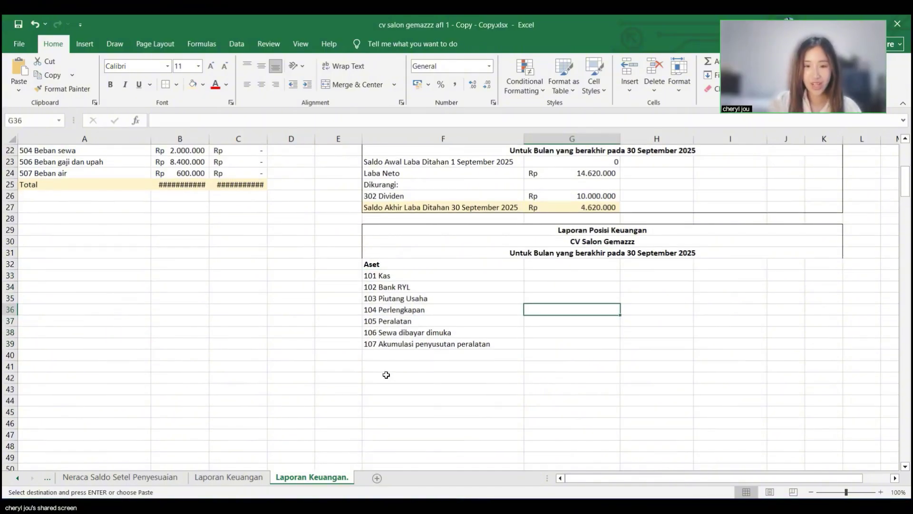
{"action": "left_click", "coordinate": [390, 366]}
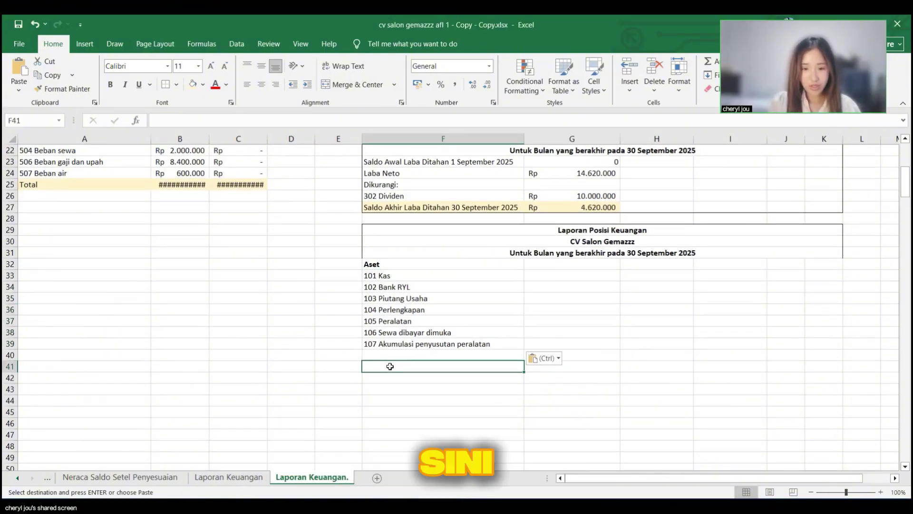
{"action": "type", "text": "Total Aset"}
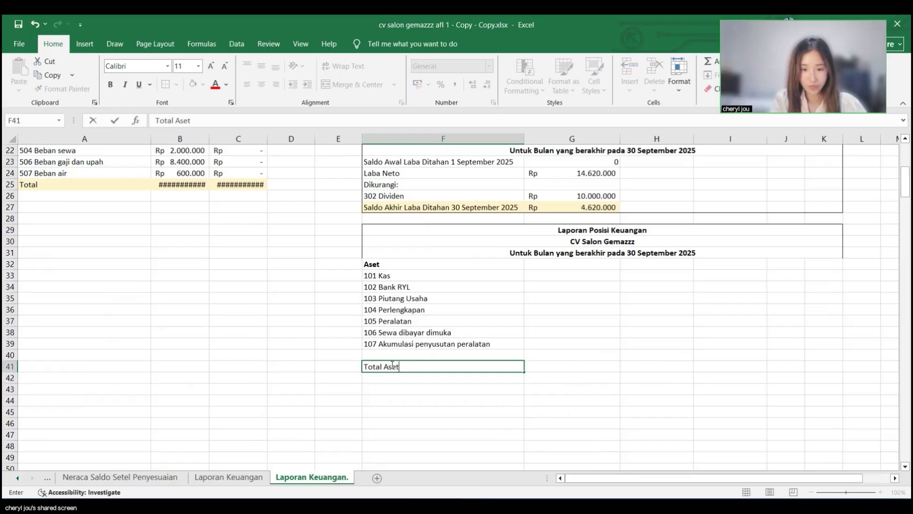
{"action": "key", "text": "ctrl+Return"}
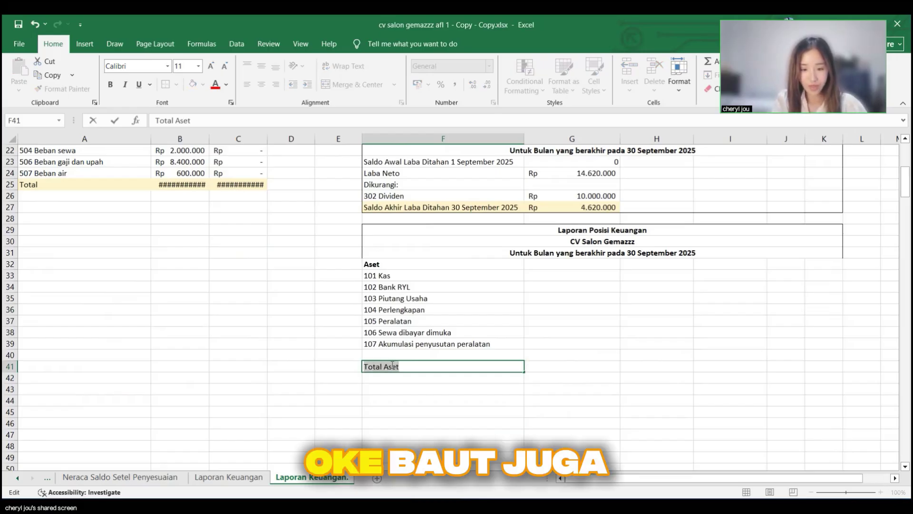
{"action": "key", "text": "ctrl+b"}
{"action": "key", "text": "Return"}
{"action": "key", "text": "Return"}
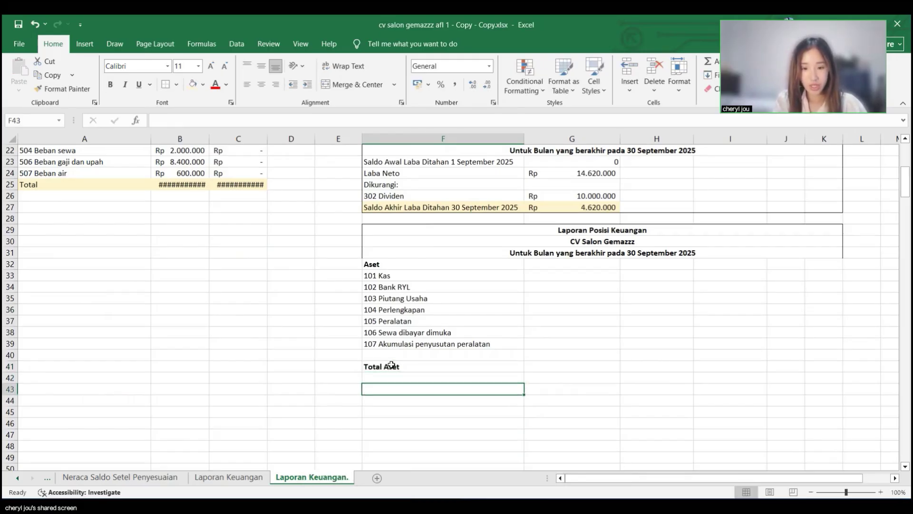
Step: Enter Liabilitas as a bold section heading in F43
{"action": "type", "text": "Liabilitas"}
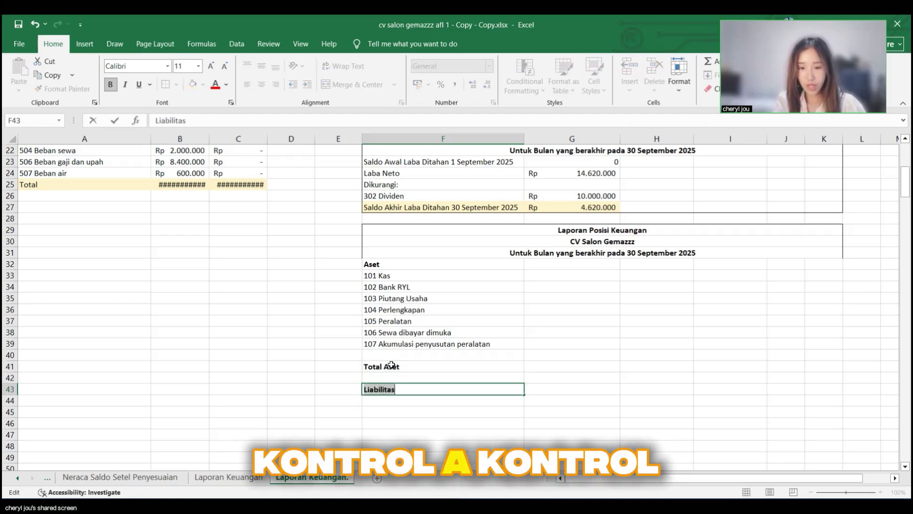
{"action": "key", "text": "ctrl+b"}
{"action": "key", "text": "Return"}
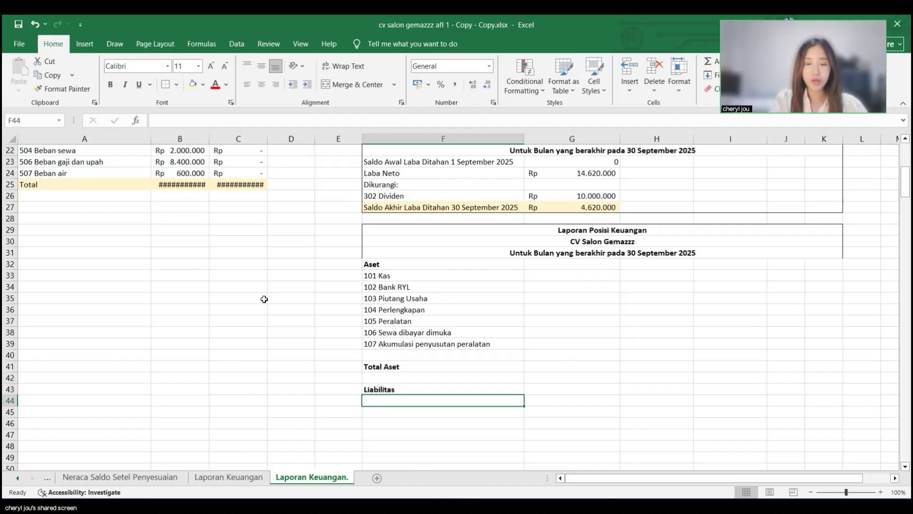
Step: Copy the liability account names 201 Utang Usaha through 203 Utang gaji dan upah from A13:A15 to F44
{"action": "scroll", "coordinate": [264, 298], "scroll_direction": "up", "scroll_amount": 5}
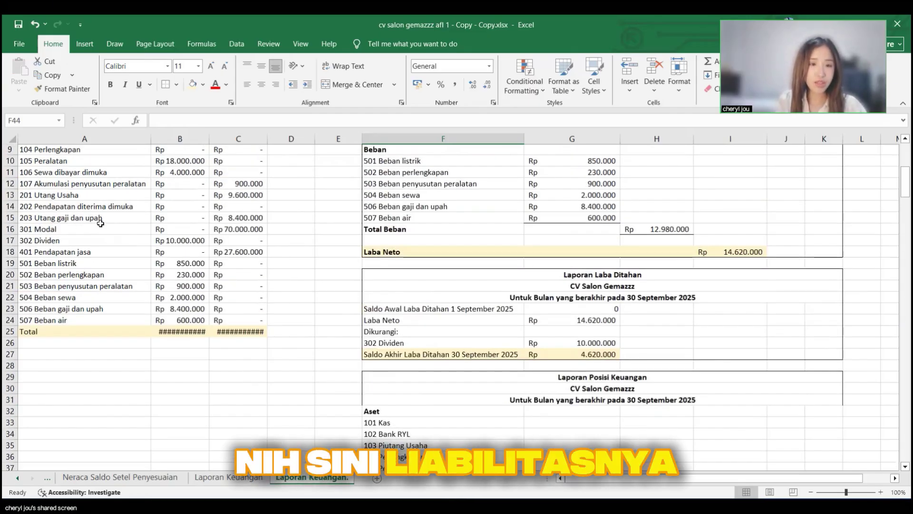
{"action": "scroll", "coordinate": [89, 220], "scroll_direction": "up", "scroll_amount": 1}
{"action": "left_click_drag", "start_coordinate": [89, 220], "coordinate": [90, 241]}
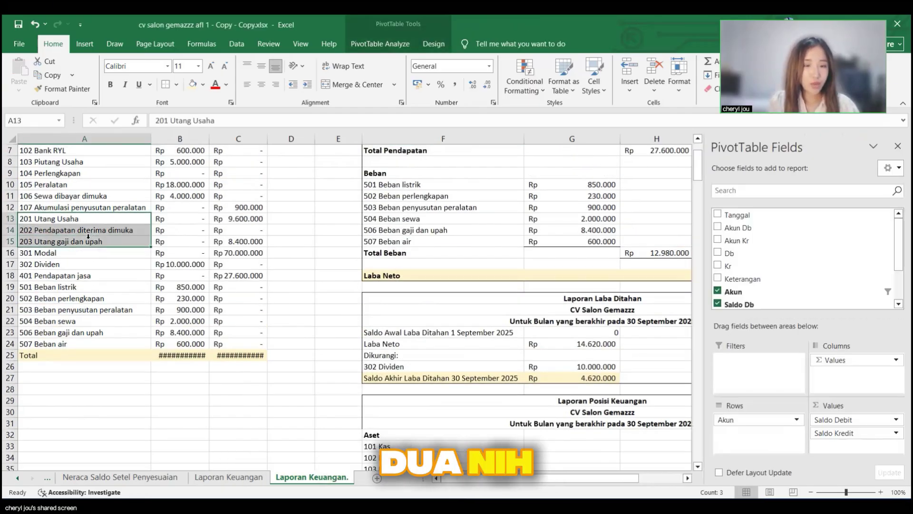
{"action": "key", "text": "ctrl+c"}
{"action": "scroll", "coordinate": [478, 342], "scroll_direction": "down", "scroll_amount": 7}
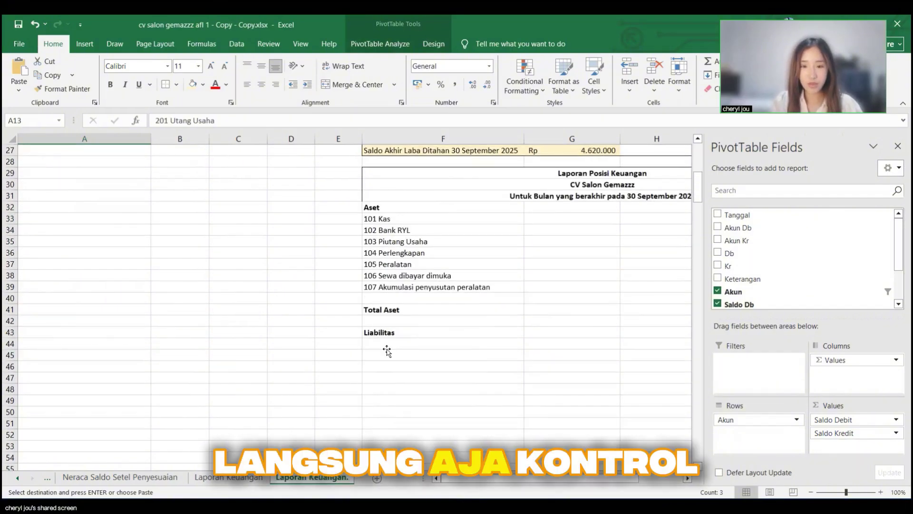
{"action": "left_click", "coordinate": [385, 349]}
{"action": "key", "text": "ctrl+v"}
Step: Add a bold Total Liabilitas label in F48, one blank row below the liability accounts
{"action": "scroll", "coordinate": [387, 348], "scroll_direction": "down", "scroll_amount": 1}
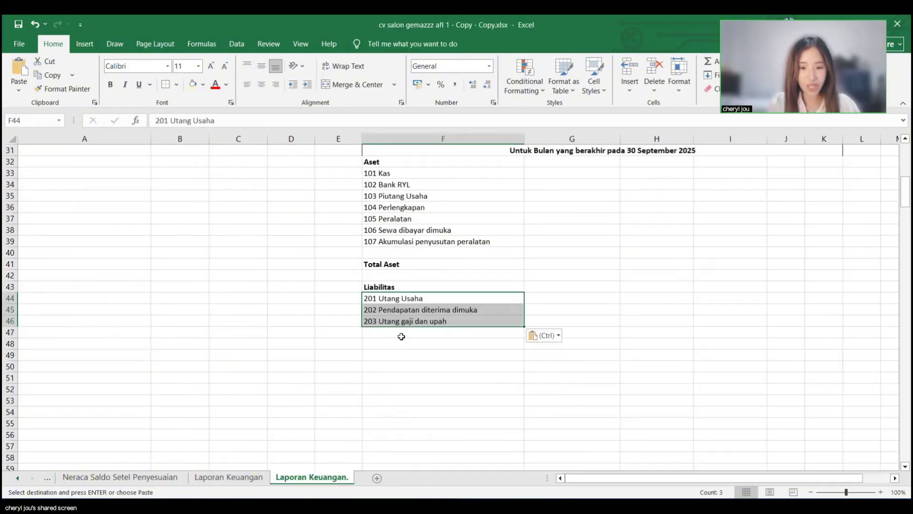
{"action": "left_click", "coordinate": [399, 335]}
{"action": "left_click", "coordinate": [396, 345]}
{"action": "type", "text": "Total"}
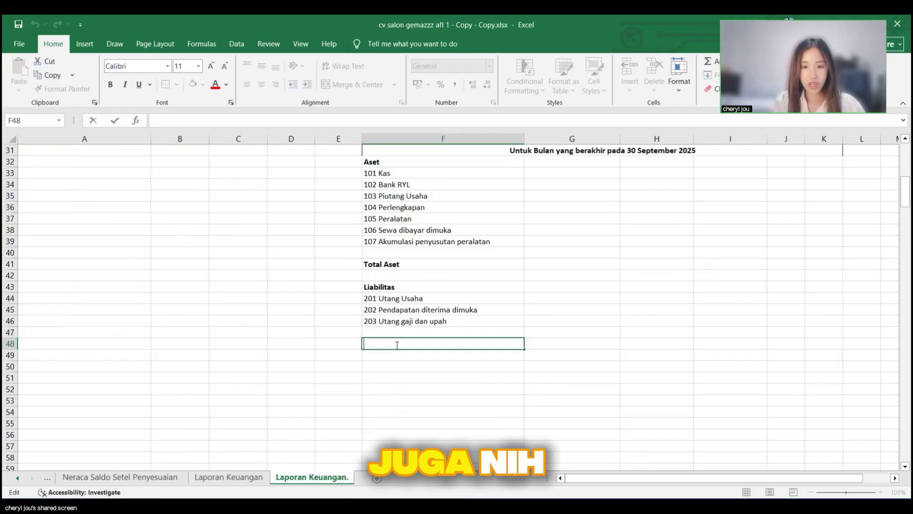
{"action": "type", "text": " Liabilitas"}
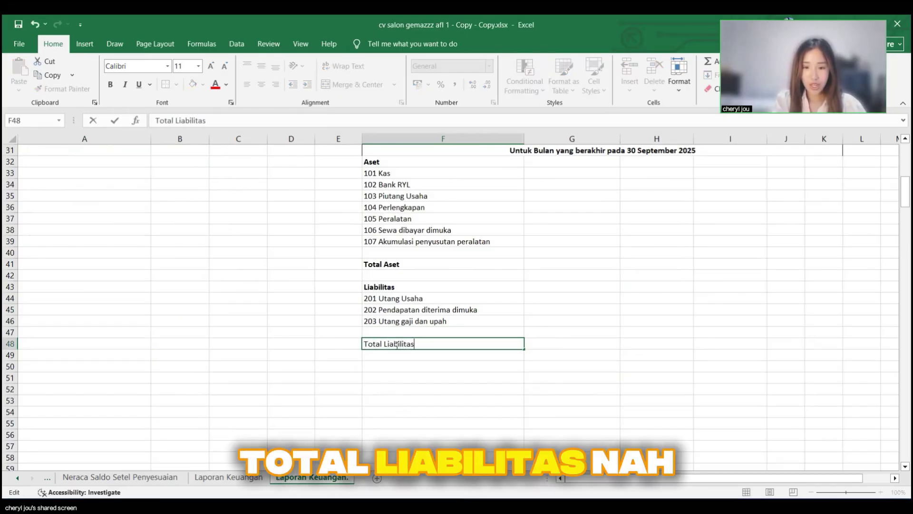
{"action": "key", "text": "shift+Home"}
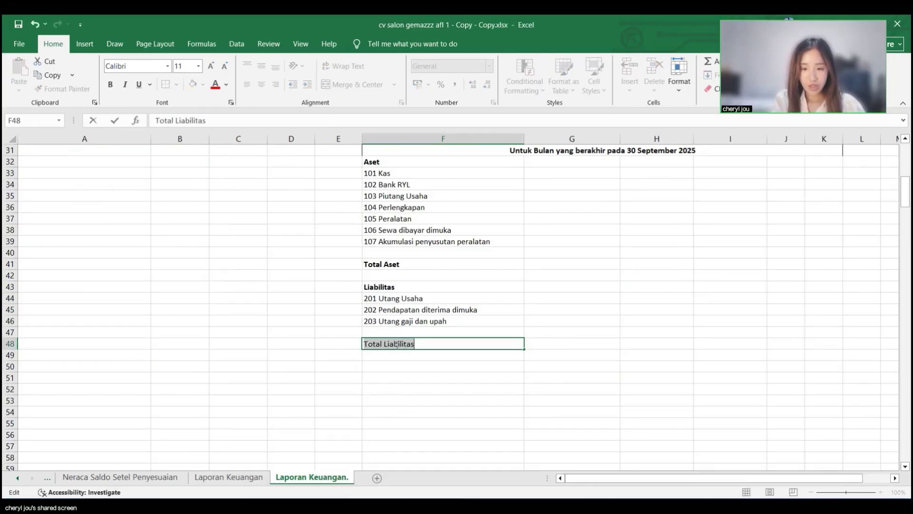
{"action": "key", "text": "ctrl+b"}
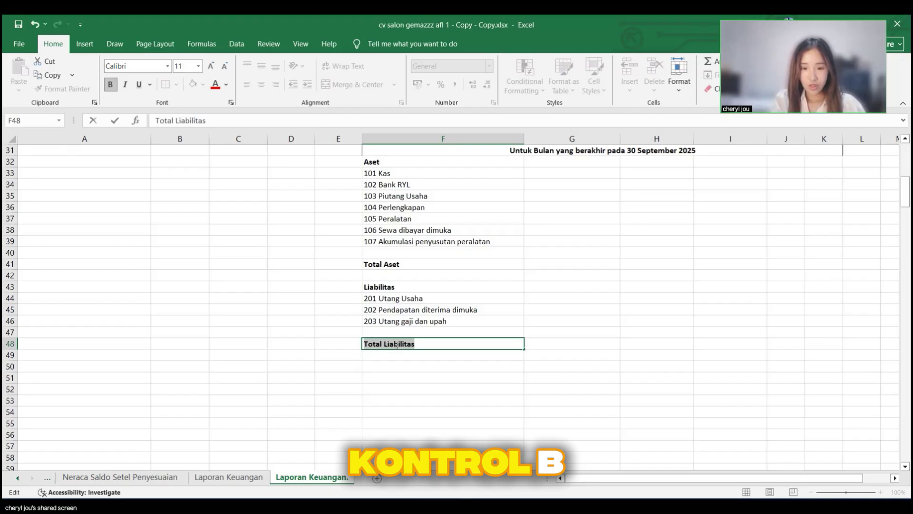
Step: Enter Ekuitas as a bold section heading in F50
{"action": "left_click", "coordinate": [436, 363]}
{"action": "type", "text": "Ekuitas"}
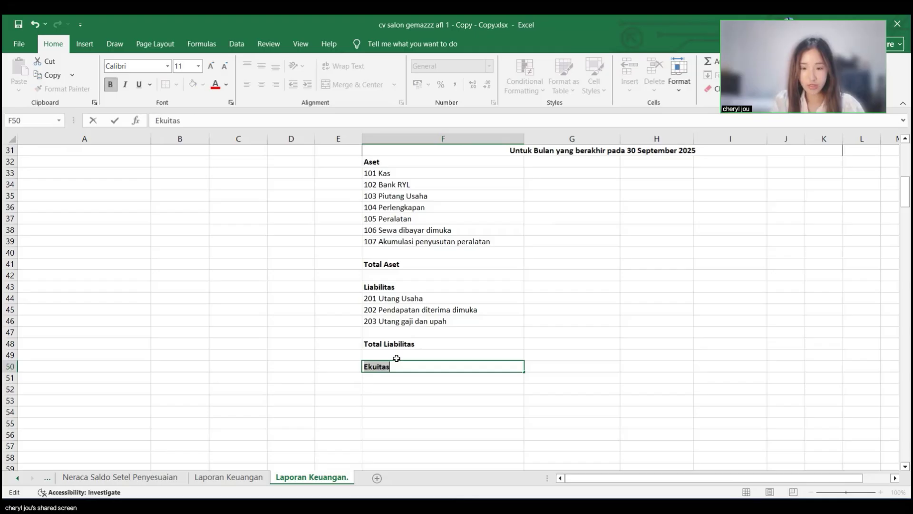
{"action": "key", "text": "Return"}
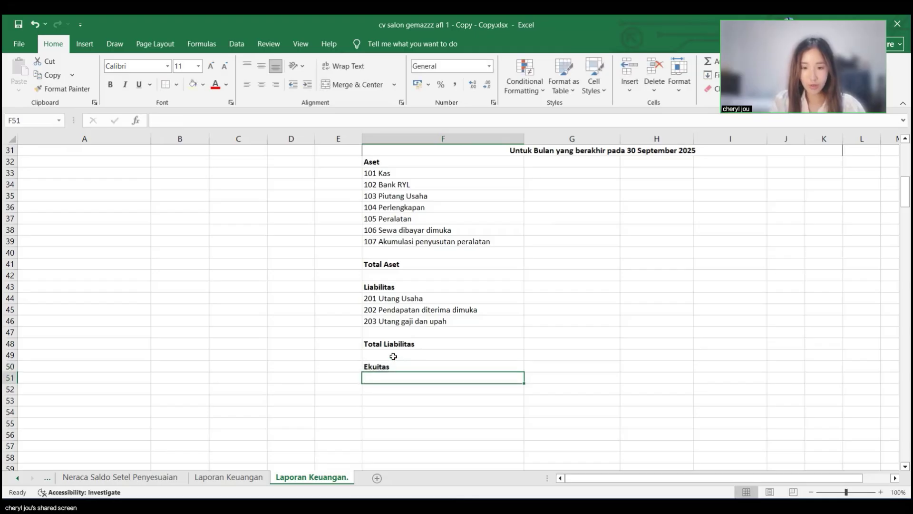
Step: Copy the equity account names 301 Modal and 302 Dividen from A16:A17 to F51
{"action": "scroll", "coordinate": [147, 267], "scroll_direction": "up", "scroll_amount": 5}
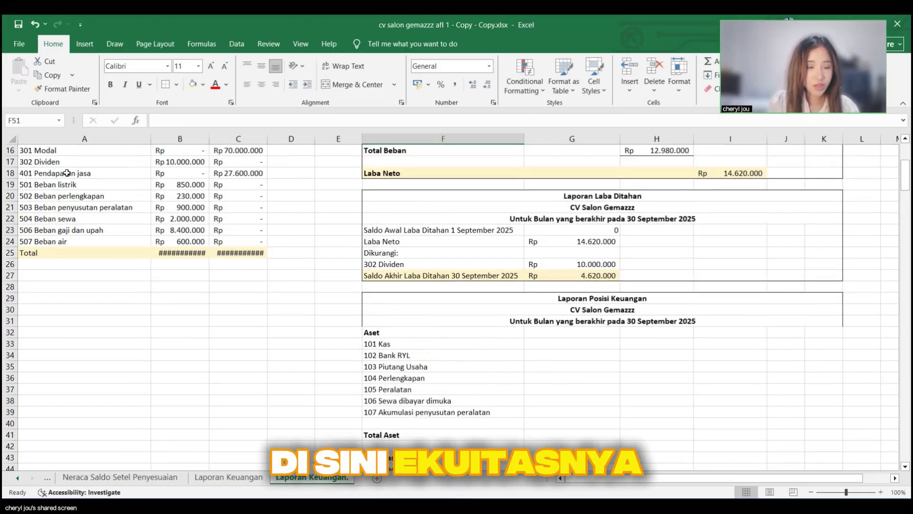
{"action": "scroll", "coordinate": [69, 173], "scroll_direction": "up", "scroll_amount": 1}
{"action": "left_click_drag", "start_coordinate": [21, 163], "coordinate": [108, 174]}
{"action": "left_click", "coordinate": [125, 176]}
{"action": "left_click", "coordinate": [115, 197]}
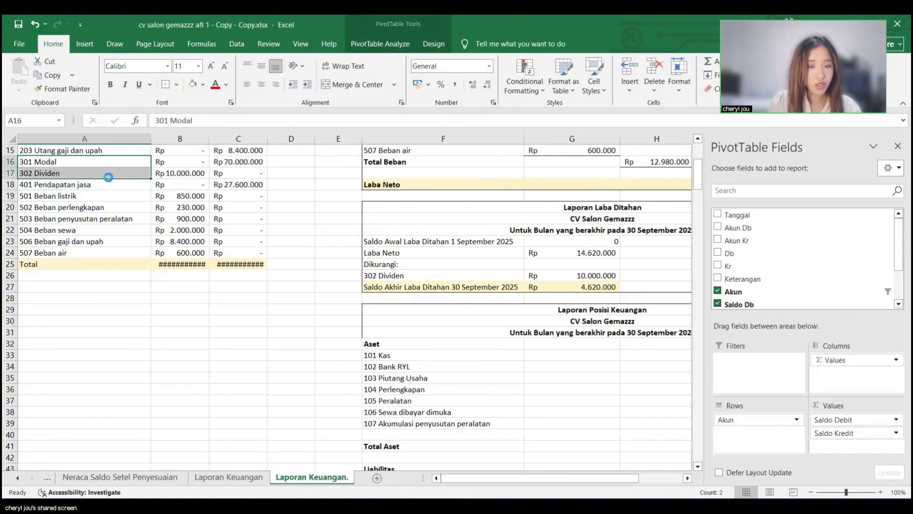
{"action": "key", "text": "ctrl+c"}
{"action": "scroll", "coordinate": [387, 346], "scroll_direction": "down", "scroll_amount": 6}
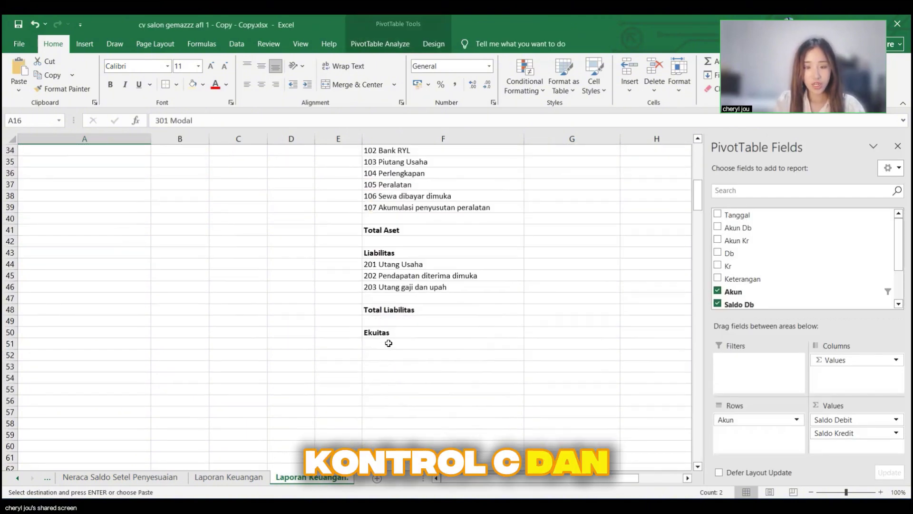
{"action": "left_click", "coordinate": [388, 346]}
{"action": "key", "text": "ctrl+v"}
{"action": "key", "text": "ctrl"}
{"action": "key", "text": "Escape"}
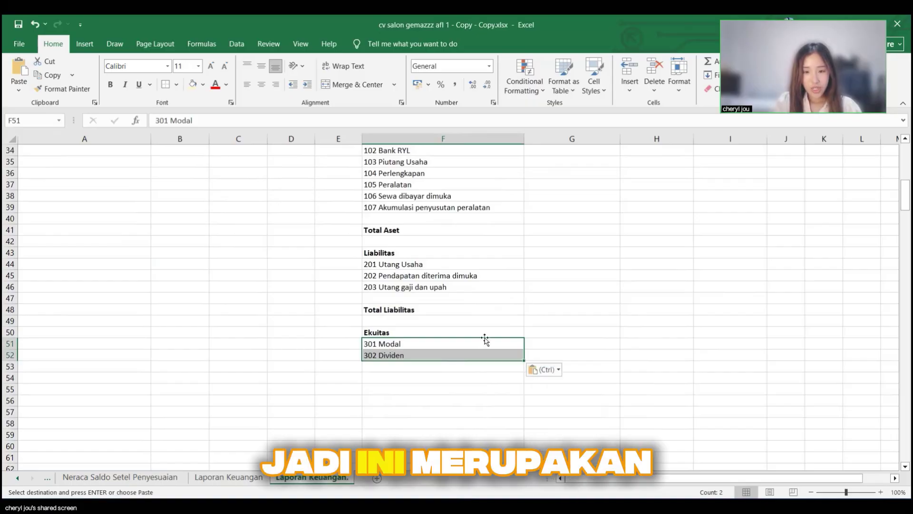
Step: Add a bold Total Ekuitas label in F54, one blank row below the equity accounts
{"action": "left_click", "coordinate": [418, 374]}
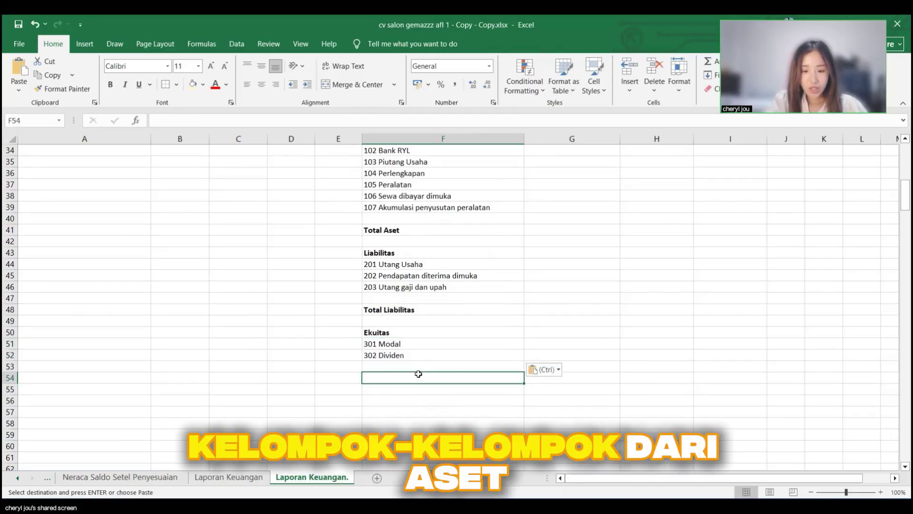
{"action": "type", "text": "Tota"}
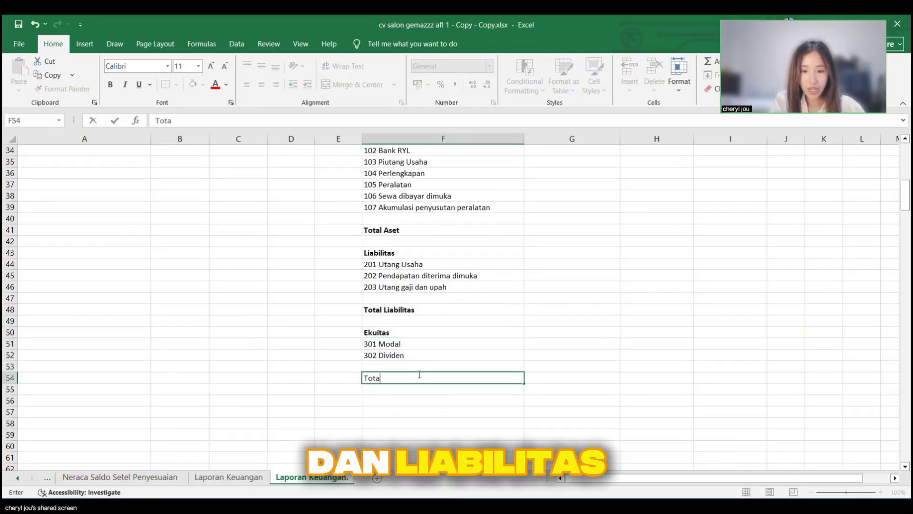
{"action": "type", "text": "l Ekuitas"}
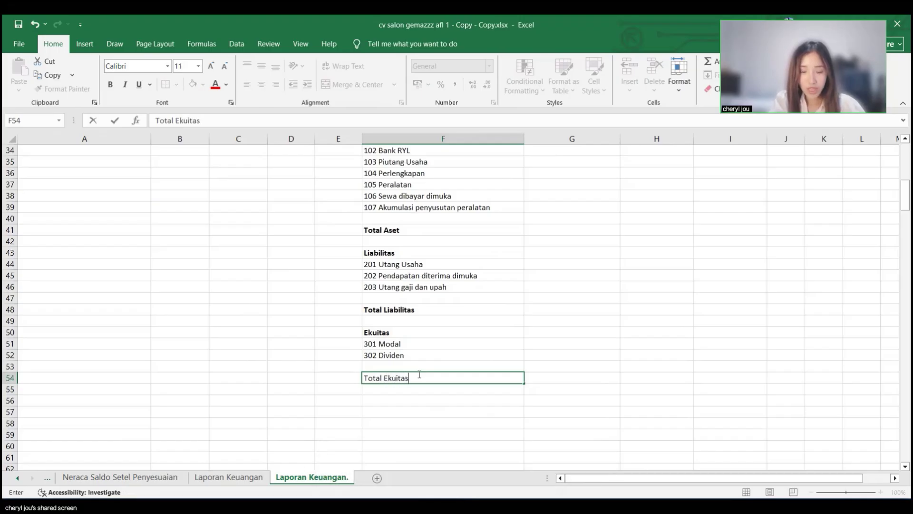
{"action": "key", "text": "ctrl+b"}
{"action": "key", "text": "Return"}
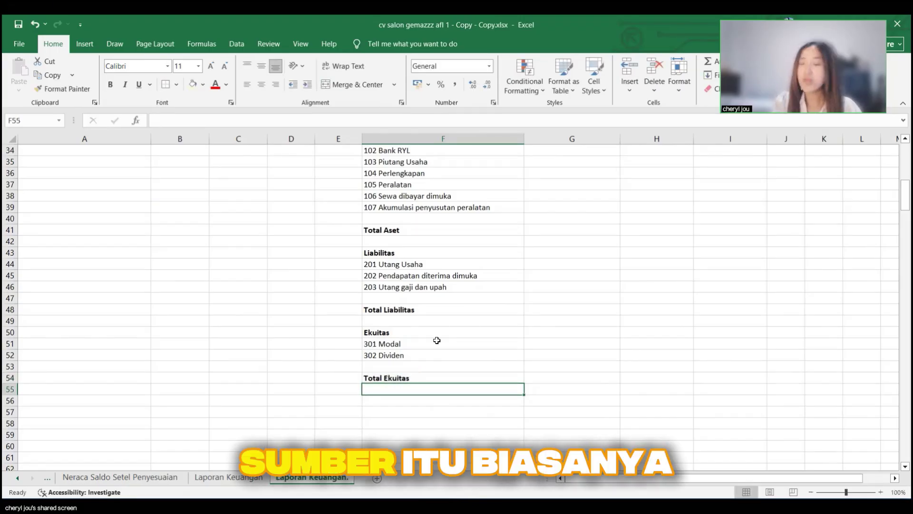
Step: Review the order of the Aset, Liabilitas and Ekuitas sections in the Laporan Posisi Keuangan
{"action": "scroll", "coordinate": [454, 248], "scroll_direction": "up", "scroll_amount": 2}
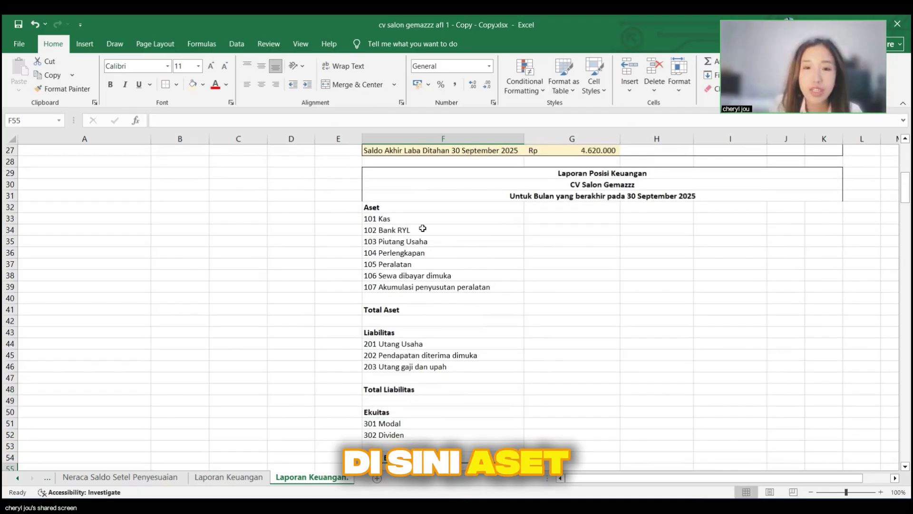
{"action": "scroll", "coordinate": [462, 382], "scroll_direction": "down", "scroll_amount": 1}
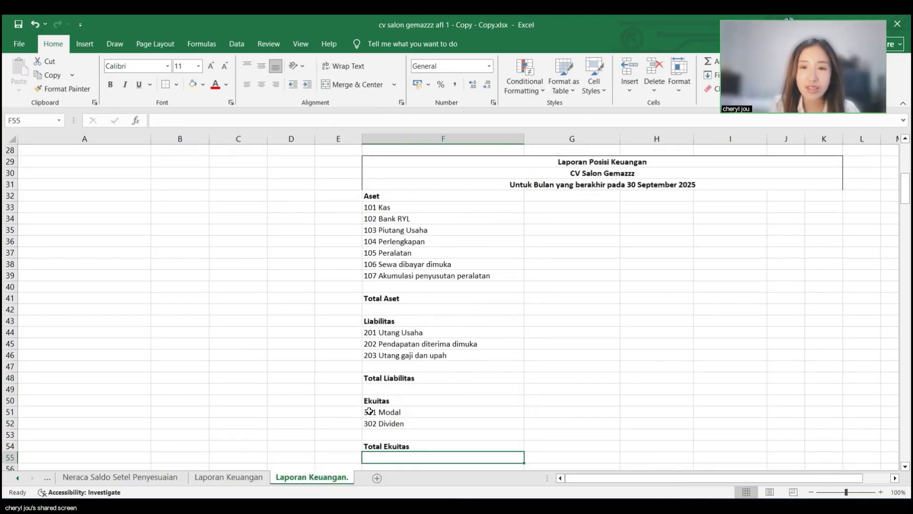
{"action": "left_click", "coordinate": [565, 369]}
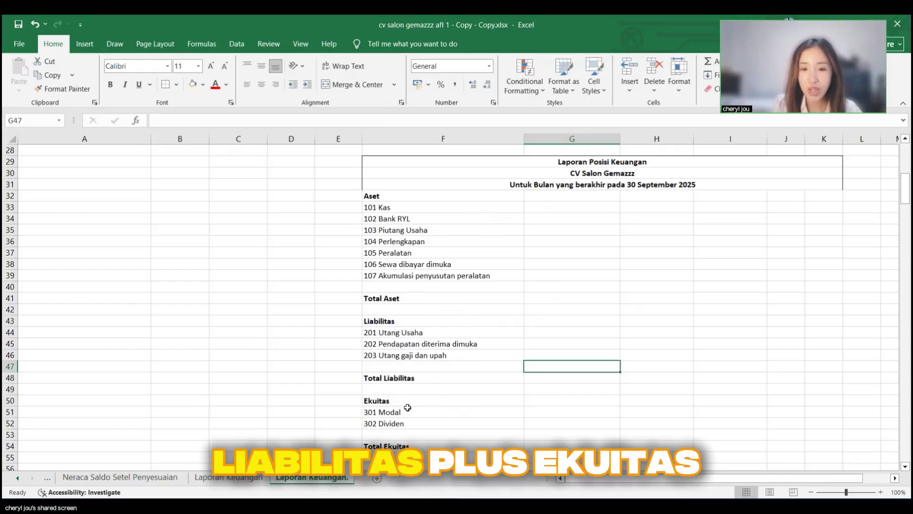
{"action": "left_click", "coordinate": [448, 346]}
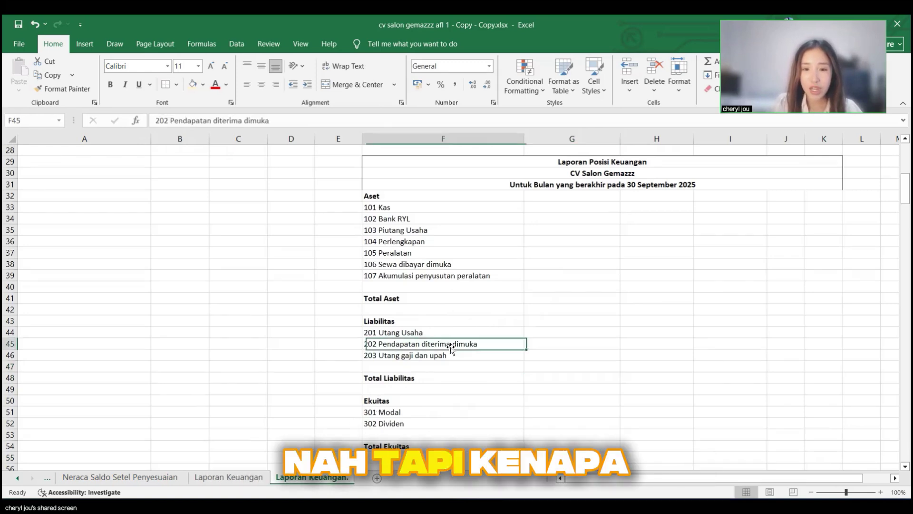
{"action": "left_click", "coordinate": [466, 321]}
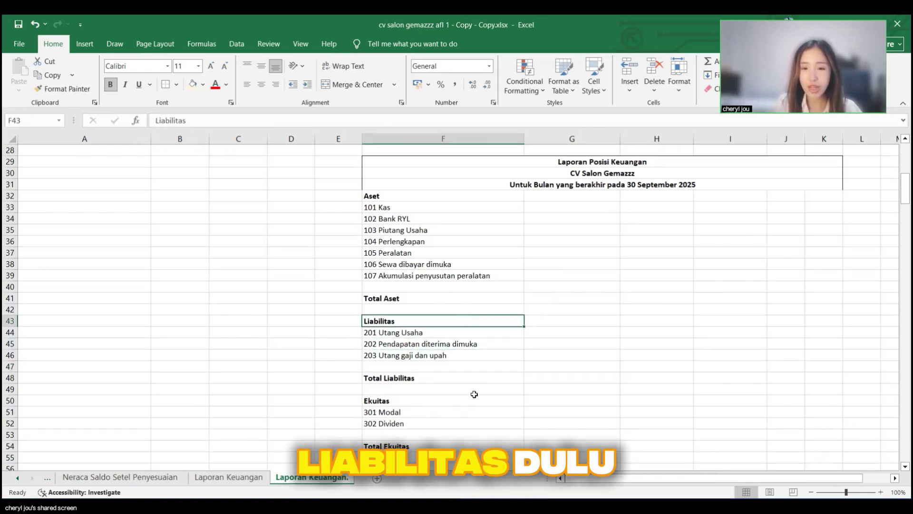
{"action": "left_click", "coordinate": [550, 319]}
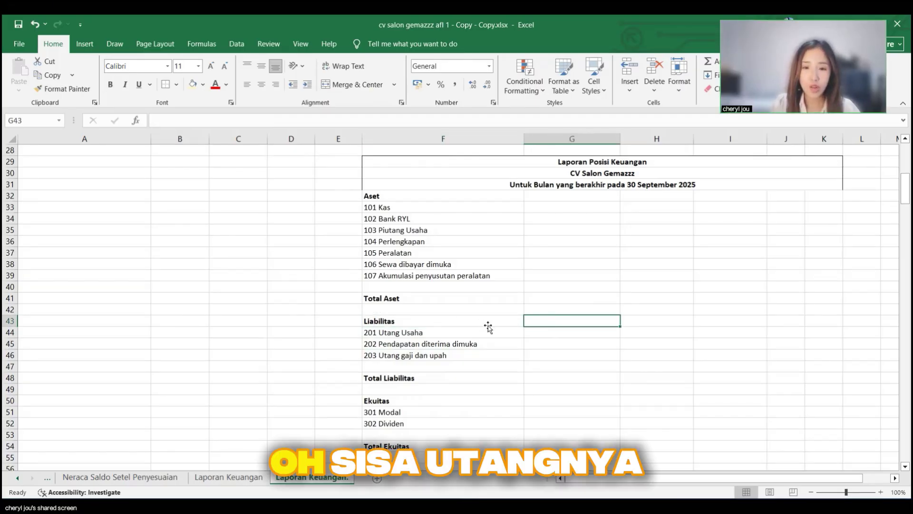
{"action": "left_click", "coordinate": [487, 325]}
{"action": "left_click", "coordinate": [544, 322]}
{"action": "left_click", "coordinate": [540, 332]}
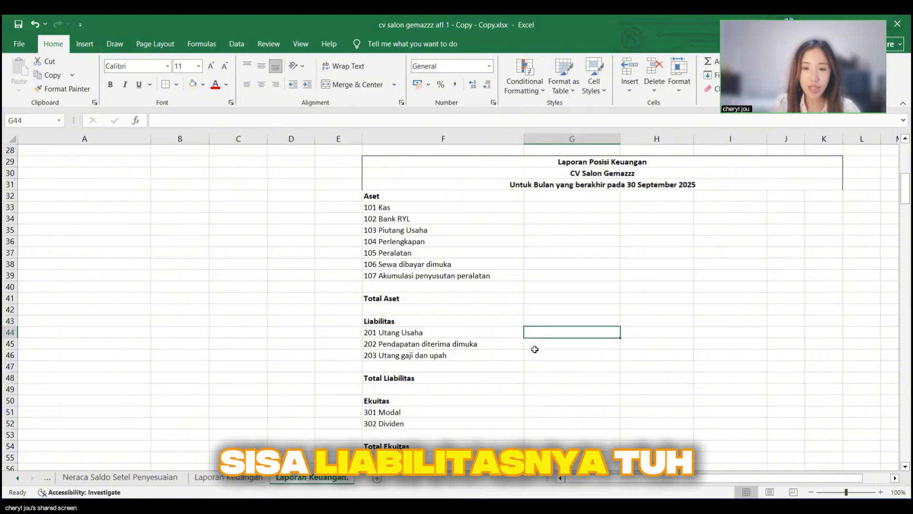
{"action": "left_click", "coordinate": [536, 350]}
{"action": "left_click", "coordinate": [534, 357]}
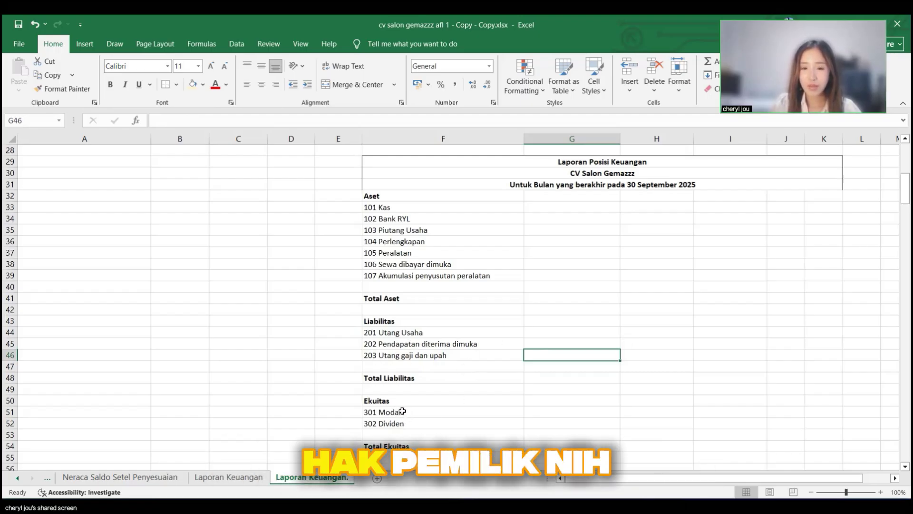
{"action": "left_click", "coordinate": [540, 209]}
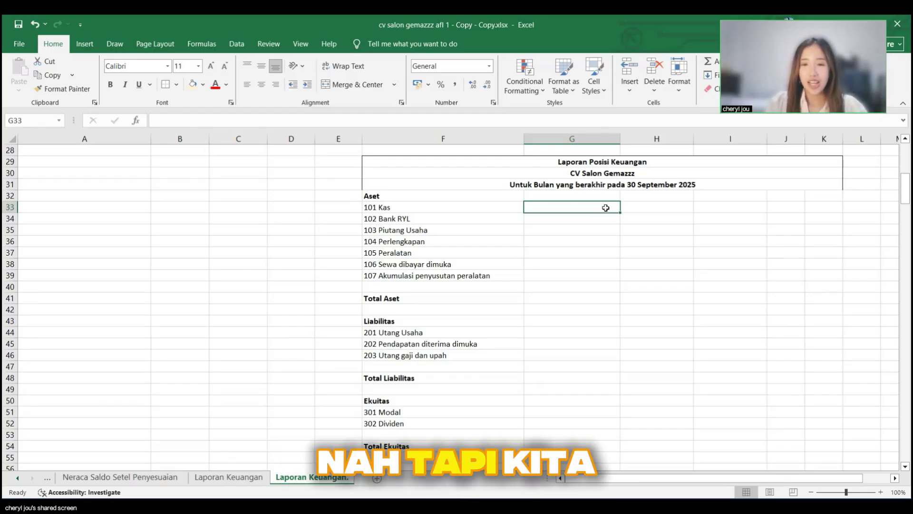
{"action": "type", "text": "=sumif"}
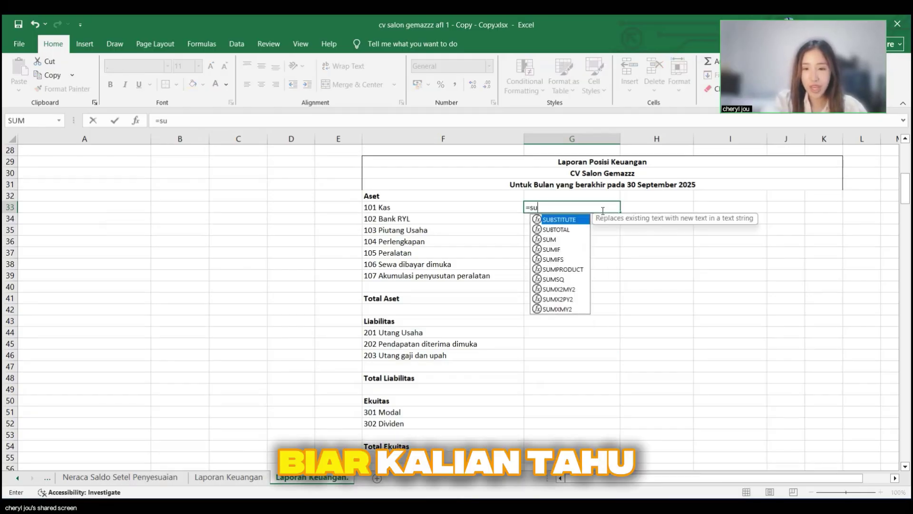
{"action": "key", "text": "BackSpace"}
{"action": "key", "text": "BackSpace"}
{"action": "key", "text": "BackSpace"}
{"action": "key", "text": "BackSpace"}
{"action": "key", "text": "BackSpace"}
{"action": "key", "text": "BackSpace"}
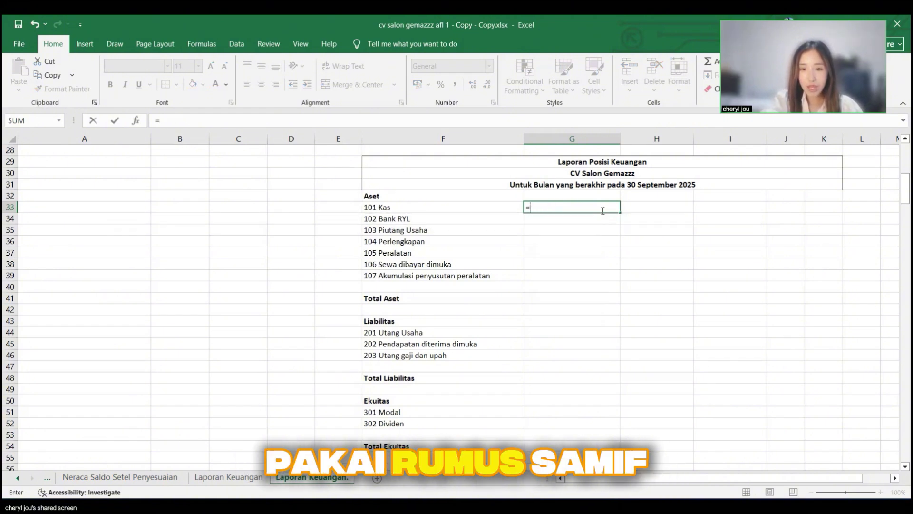
Step: Start a SUMIF formula in H33 for 101 Kas, using the trial balance account names A6:A24 as the range
{"action": "left_click", "coordinate": [655, 205]}
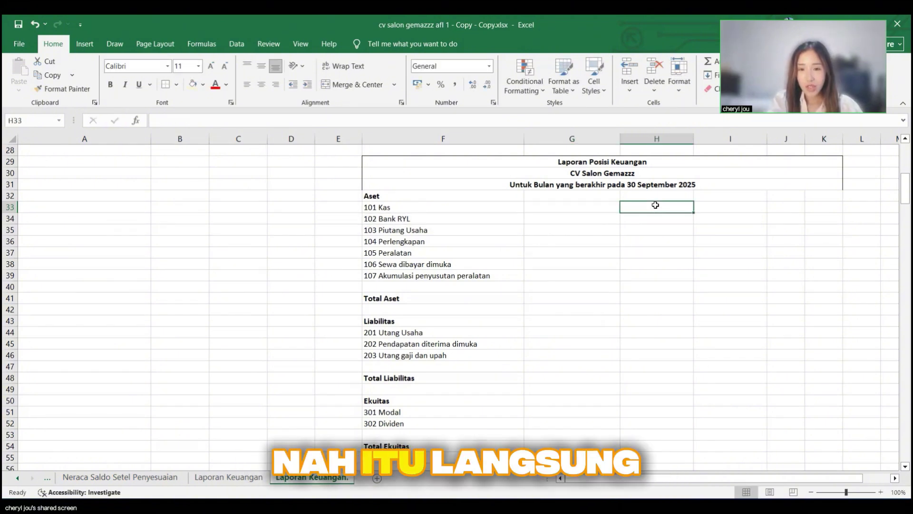
{"action": "type", "text": "=sumif"}
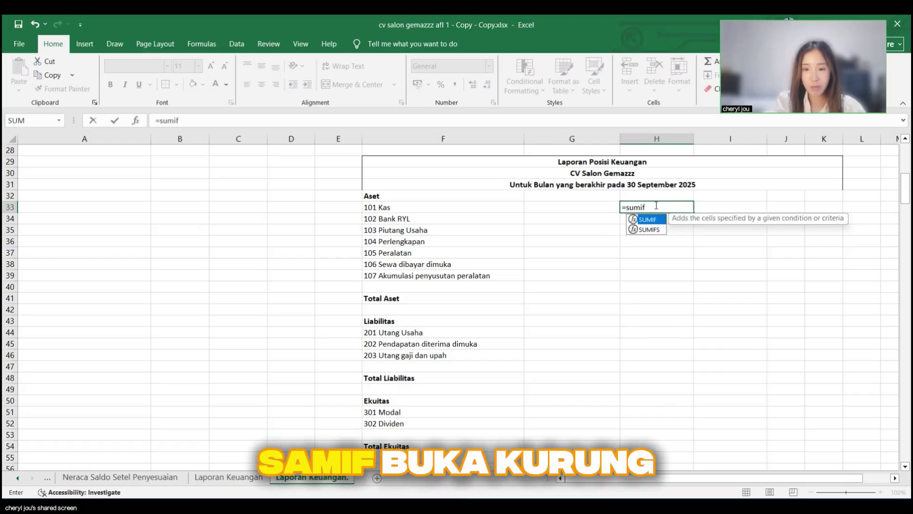
{"action": "type", "text": "("}
{"action": "scroll", "coordinate": [84, 223], "scroll_direction": "up", "scroll_amount": 9}
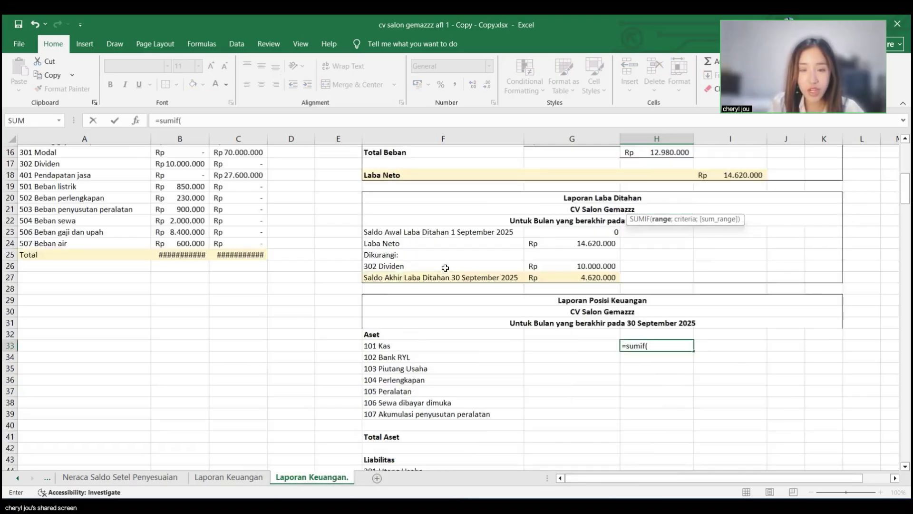
{"action": "left_click_drag", "start_coordinate": [84, 207], "coordinate": [117, 411]}
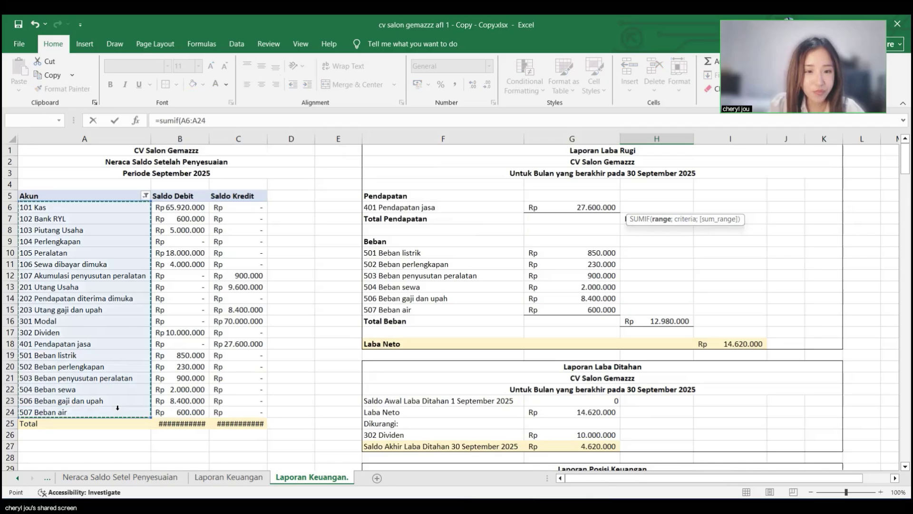
{"action": "left_click", "coordinate": [214, 122]}
{"action": "type", "text": ";"}
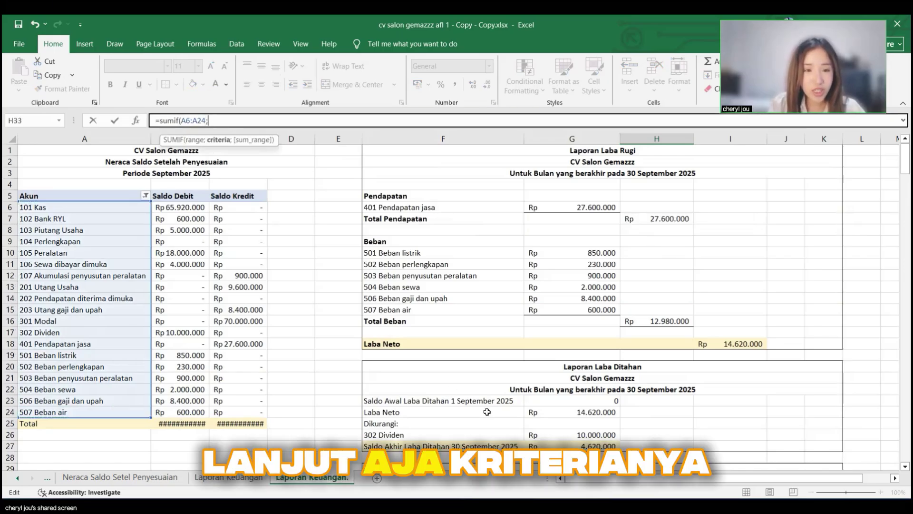
Step: Complete the Kas SUMIF in H33 with F33 as the criterion and the Saldo Debit amounts B6:B24 as the sum range
{"action": "scroll", "coordinate": [442, 232], "scroll_direction": "down", "scroll_amount": 8}
{"action": "left_click", "coordinate": [442, 229]}
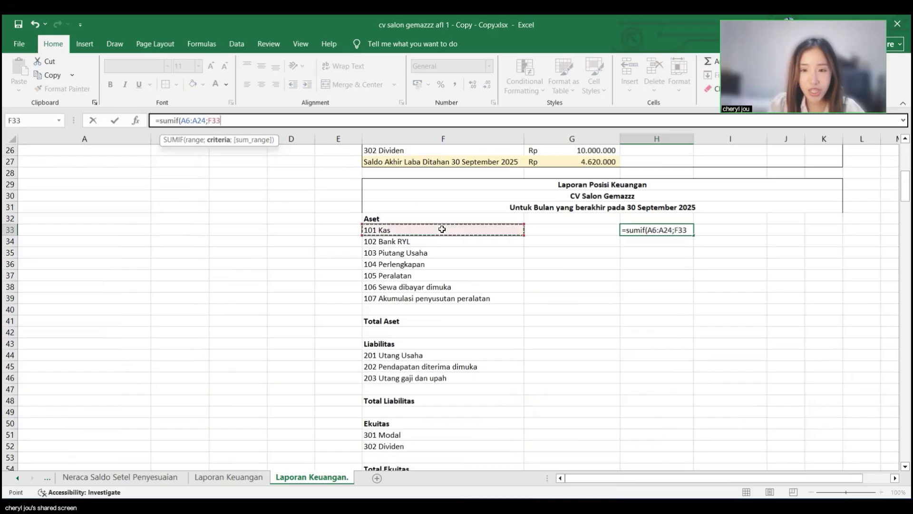
{"action": "type", "text": ";"}
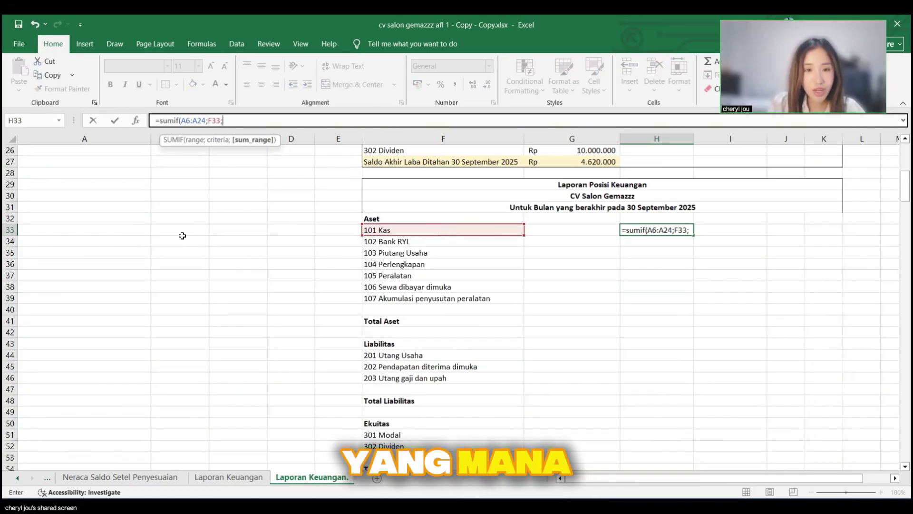
{"action": "scroll", "coordinate": [182, 212], "scroll_direction": "up", "scroll_amount": 6}
{"action": "scroll", "coordinate": [185, 209], "scroll_direction": "up", "scroll_amount": 2}
{"action": "left_click_drag", "start_coordinate": [188, 208], "coordinate": [191, 408]}
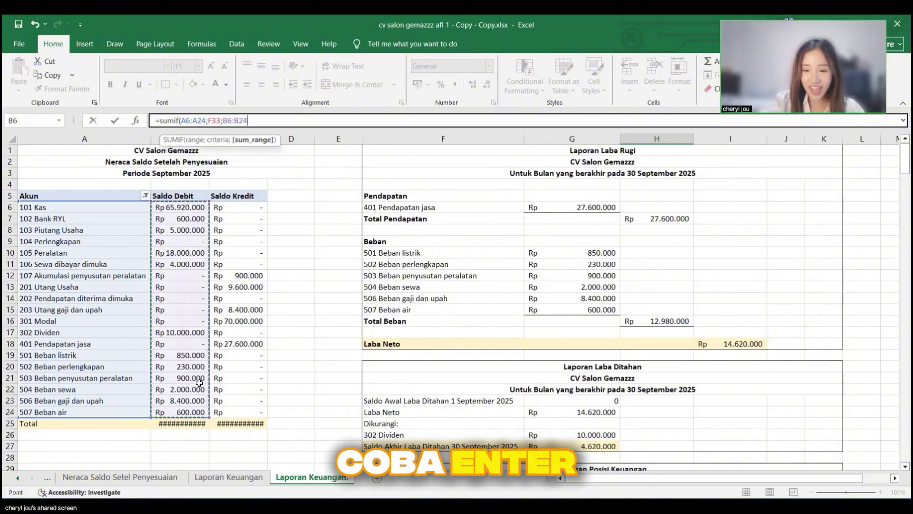
{"action": "key", "text": "Return"}
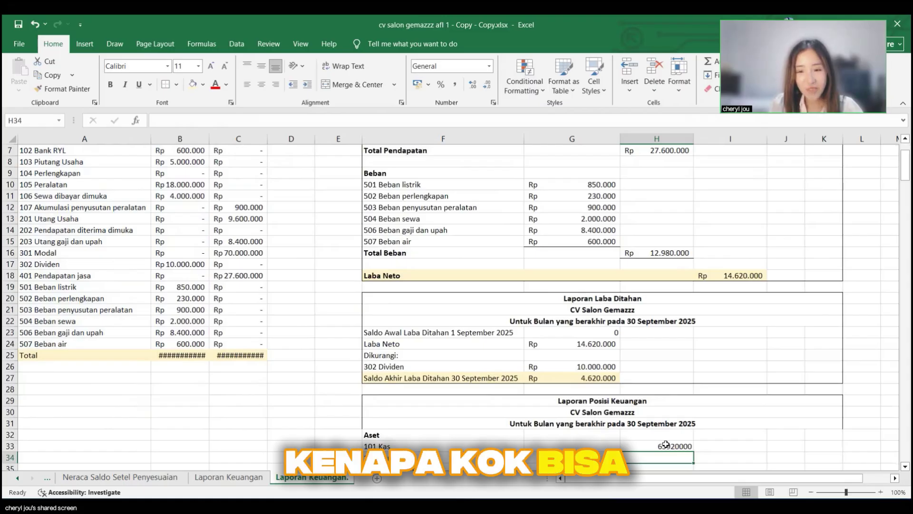
Step: Extend the H33 formula by adding a second SUMIF with range A6:A24 and criterion F33
{"action": "left_click", "coordinate": [666, 444]}
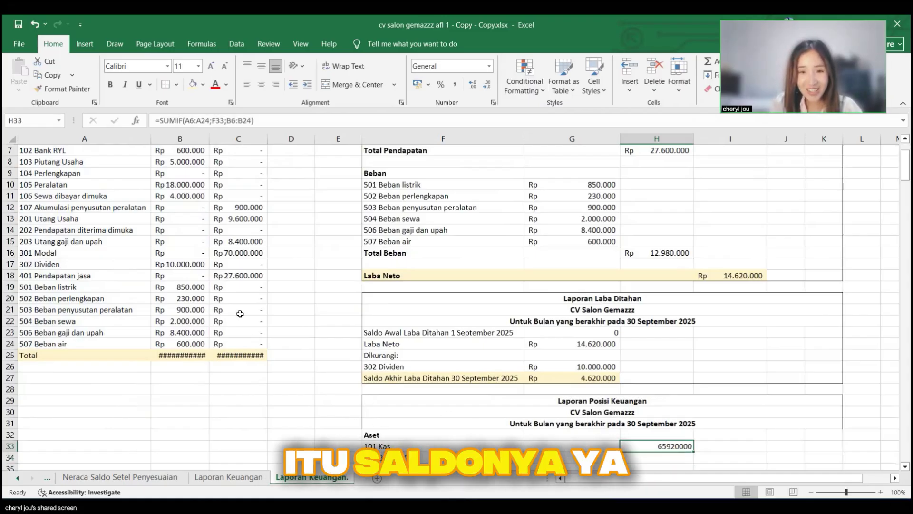
{"action": "scroll", "coordinate": [240, 314], "scroll_direction": "up", "scroll_amount": 2}
{"action": "scroll", "coordinate": [679, 383], "scroll_direction": "down", "scroll_amount": 3}
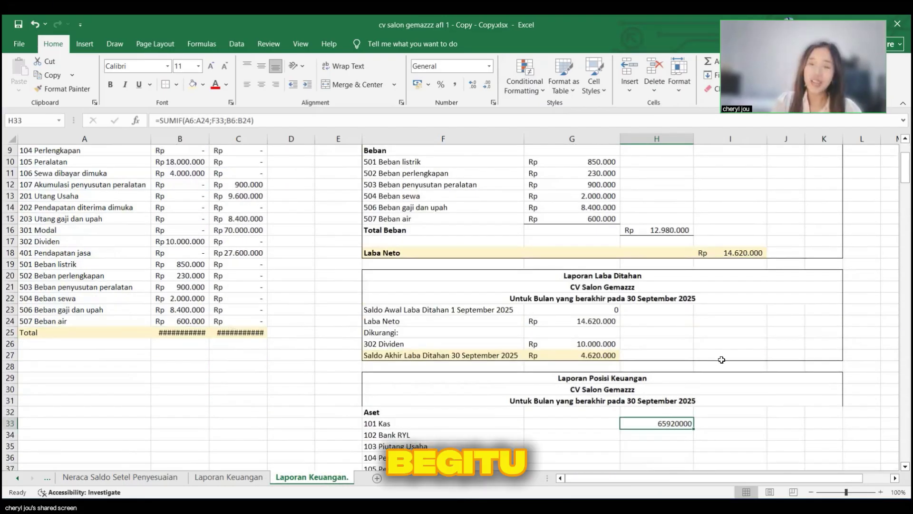
{"action": "scroll", "coordinate": [721, 360], "scroll_direction": "down", "scroll_amount": 3}
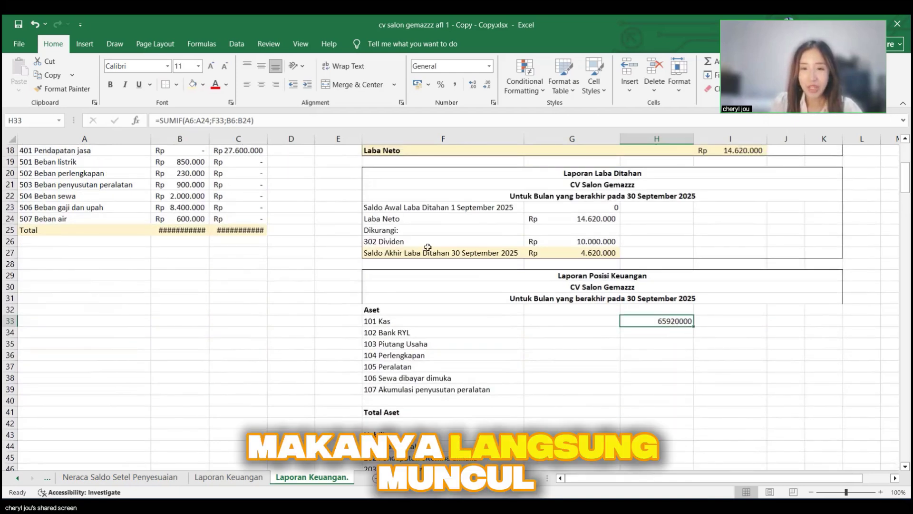
{"action": "left_click", "coordinate": [267, 120]}
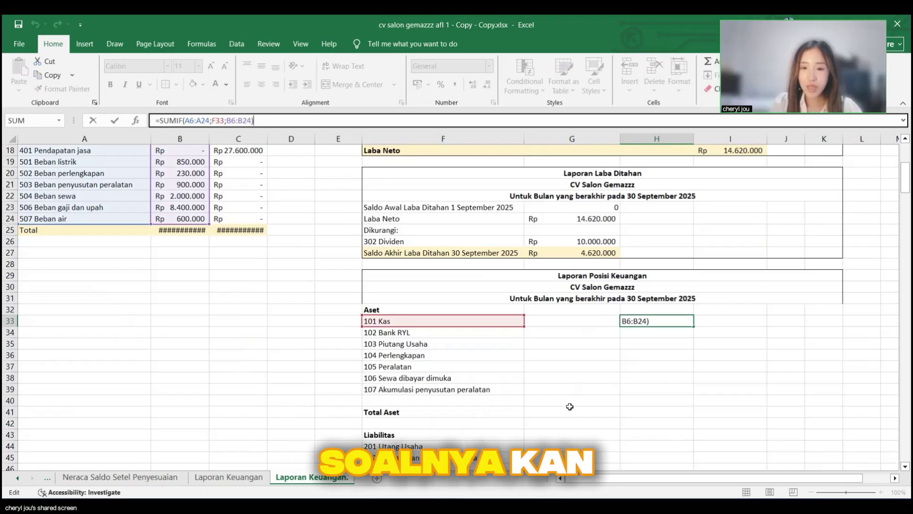
{"action": "scroll", "coordinate": [570, 407], "scroll_direction": "down", "scroll_amount": 2}
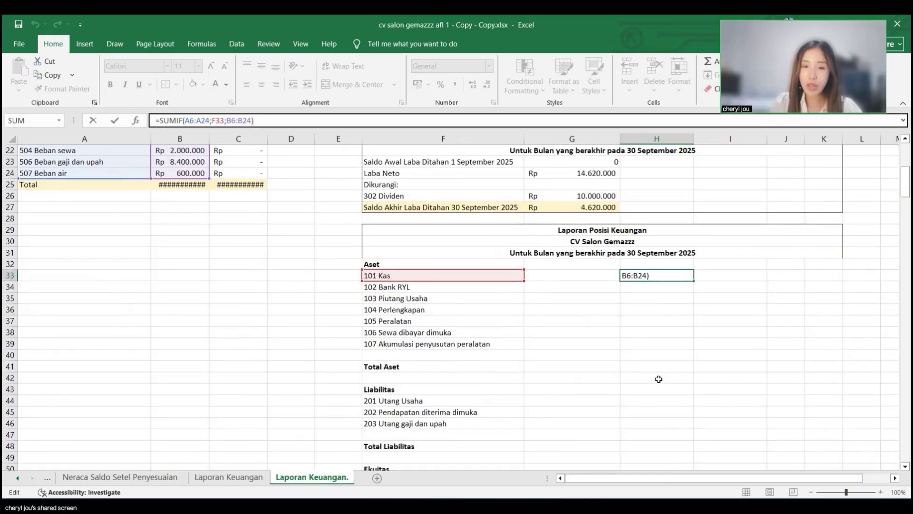
{"action": "scroll", "coordinate": [659, 379], "scroll_direction": "up", "scroll_amount": 3}
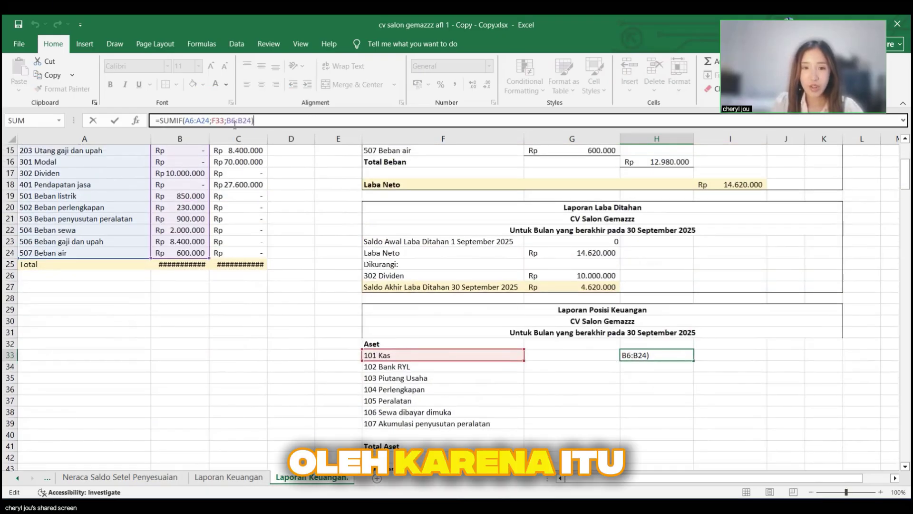
{"action": "left_click", "coordinate": [227, 120]}
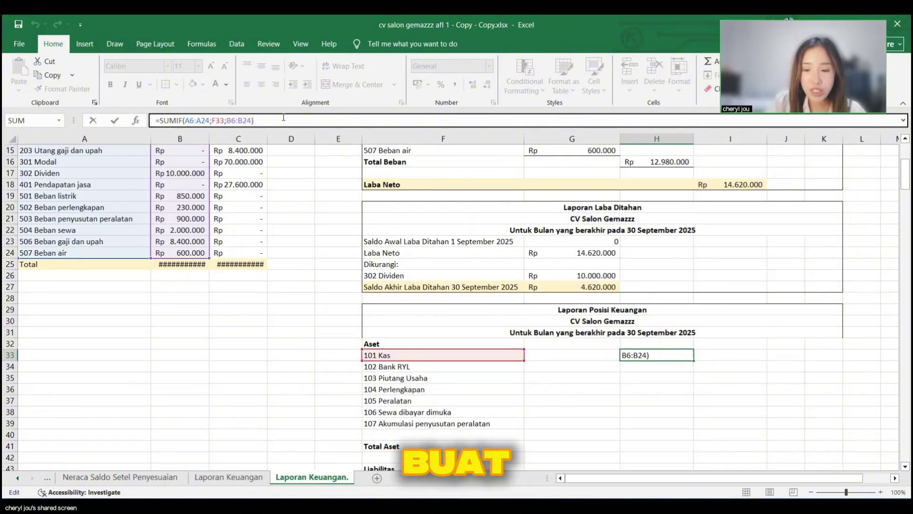
{"action": "type", "text": "+"}
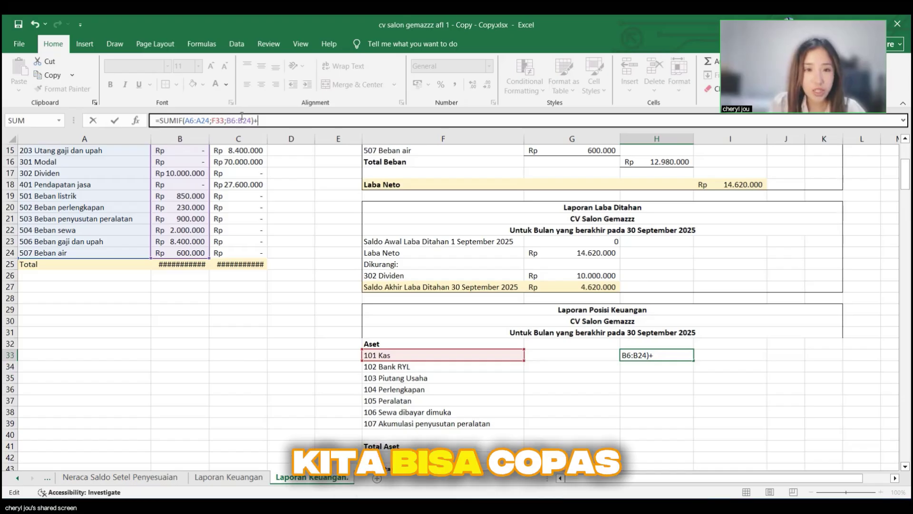
{"action": "type", "text": "sumif"}
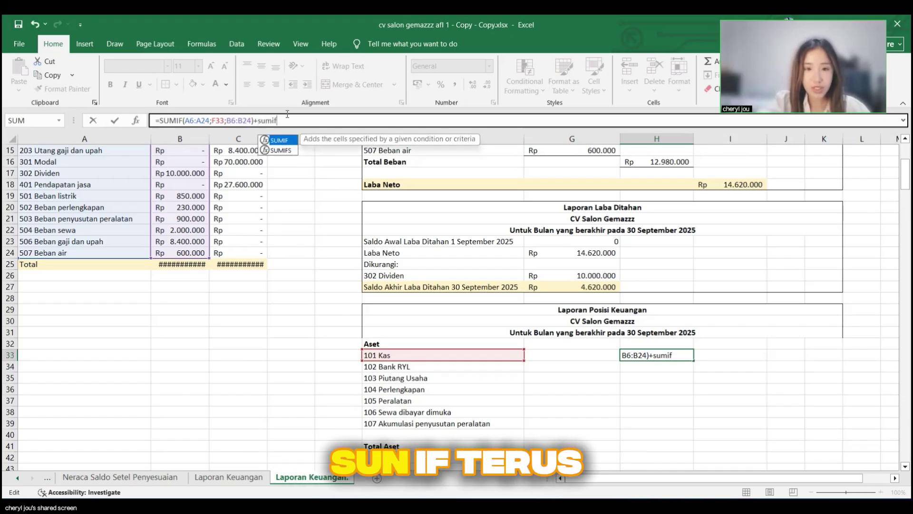
{"action": "type", "text": "("}
{"action": "scroll", "coordinate": [101, 349], "scroll_direction": "up", "scroll_amount": 5}
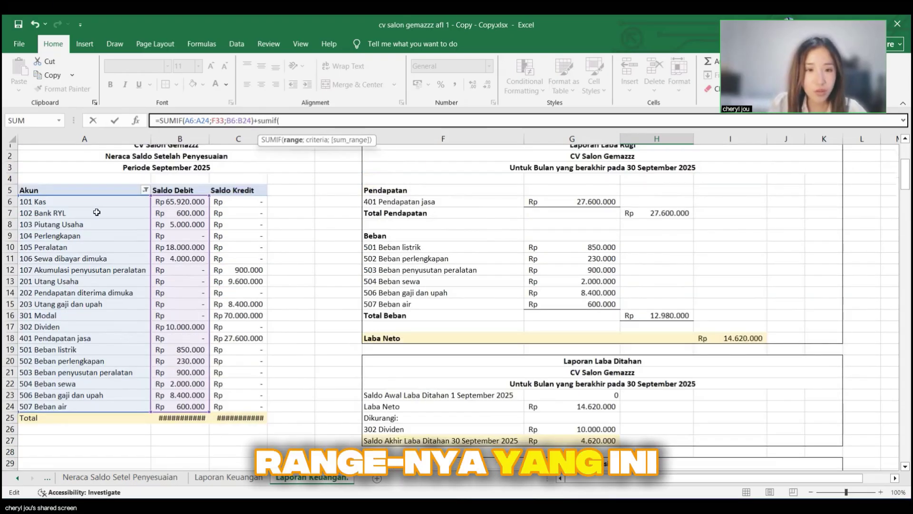
{"action": "left_click_drag", "start_coordinate": [85, 207], "coordinate": [108, 412]}
{"action": "type", "text": ";"}
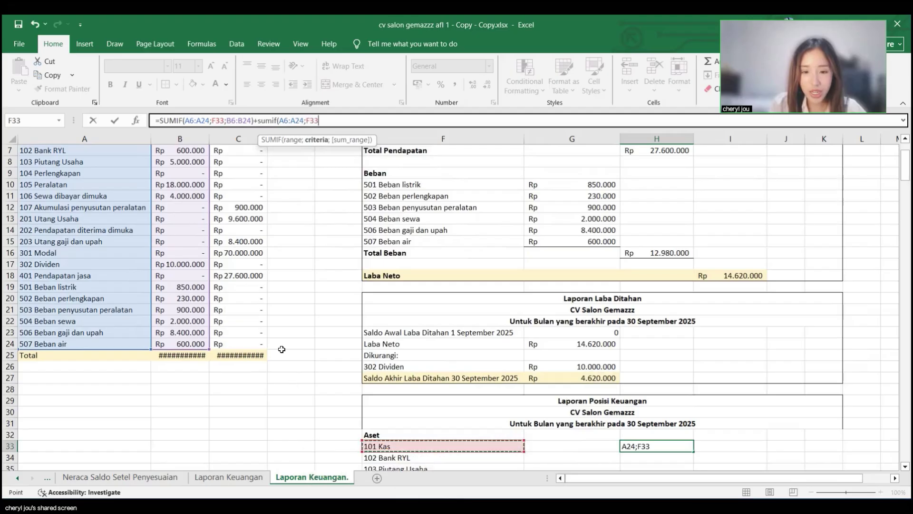
Step: Finish the second SUMIF in H33 with the Saldo Kredit amounts C6:C24 as its sum range
{"action": "scroll", "coordinate": [280, 333], "scroll_direction": "up", "scroll_amount": 2}
{"action": "type", "text": ";"}
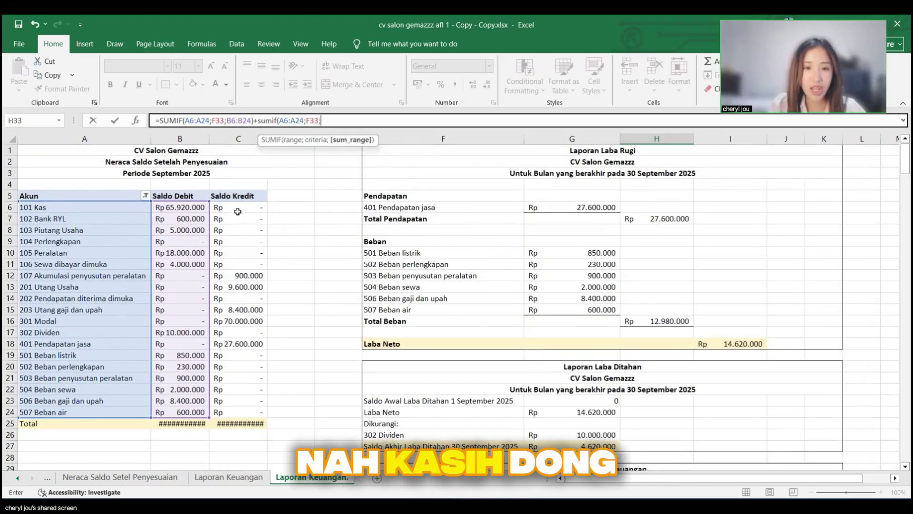
{"action": "left_click_drag", "start_coordinate": [234, 207], "coordinate": [257, 412]}
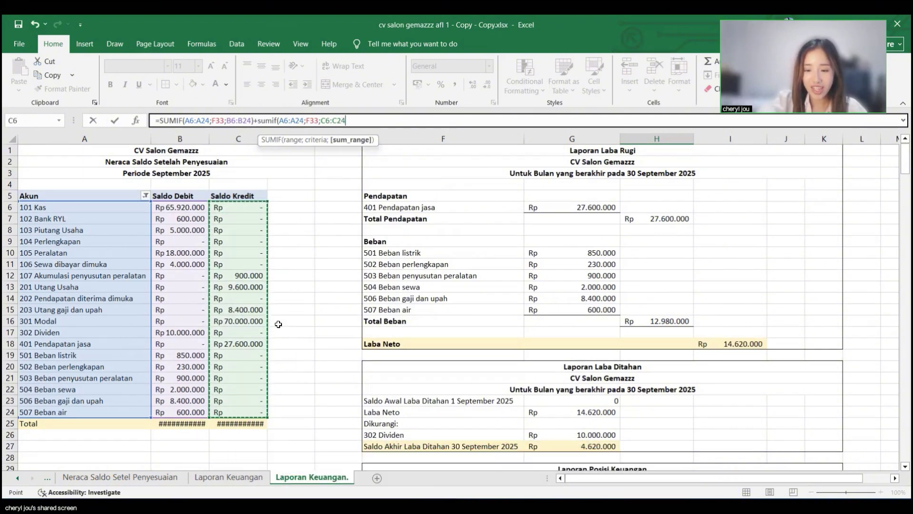
{"action": "type", "text": ")"}
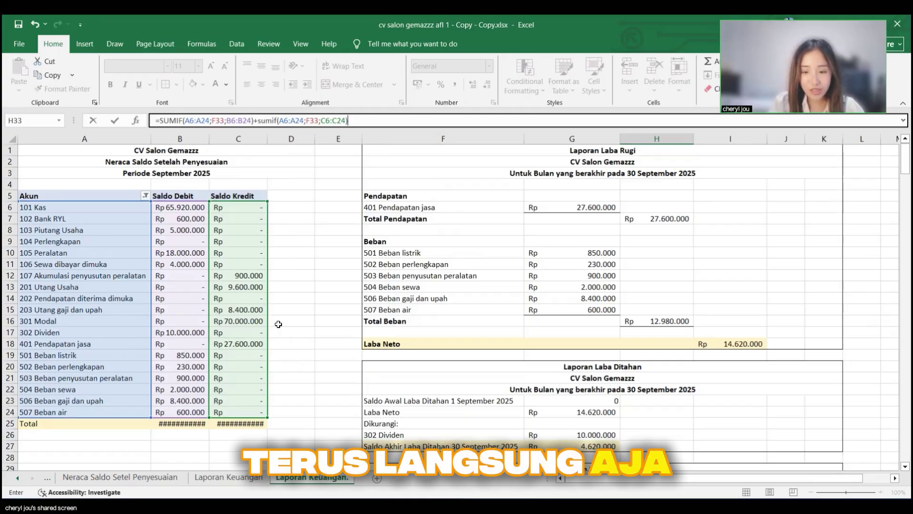
{"action": "key", "text": "Return"}
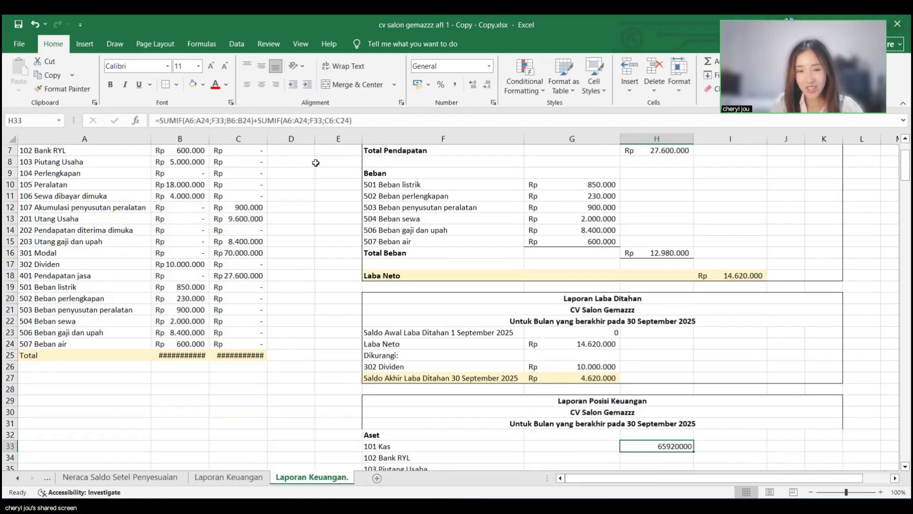
Step: Make the ranges A6:A24, B6:B24 and C6:C24 absolute in both SUMIFs of H33, keeping the F33 criterion relative
{"action": "left_click", "coordinate": [376, 123]}
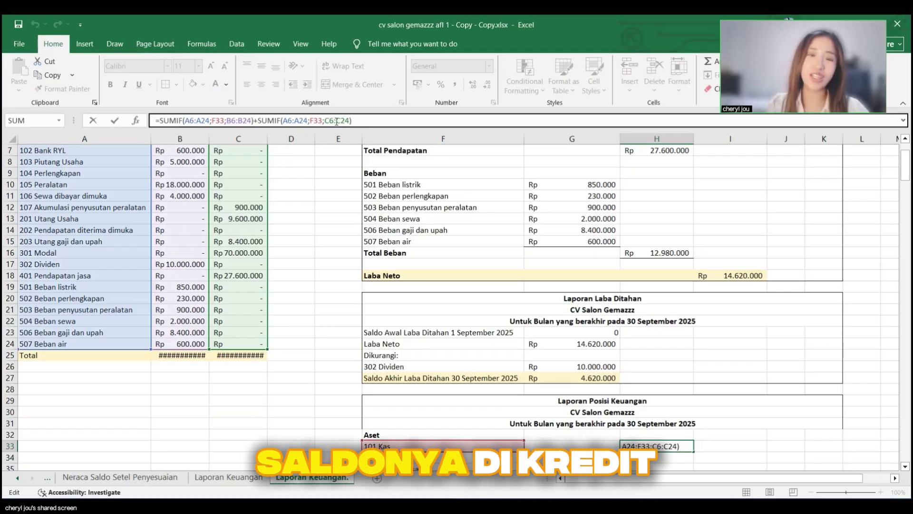
{"action": "left_click_drag", "start_coordinate": [285, 122], "coordinate": [307, 122]}
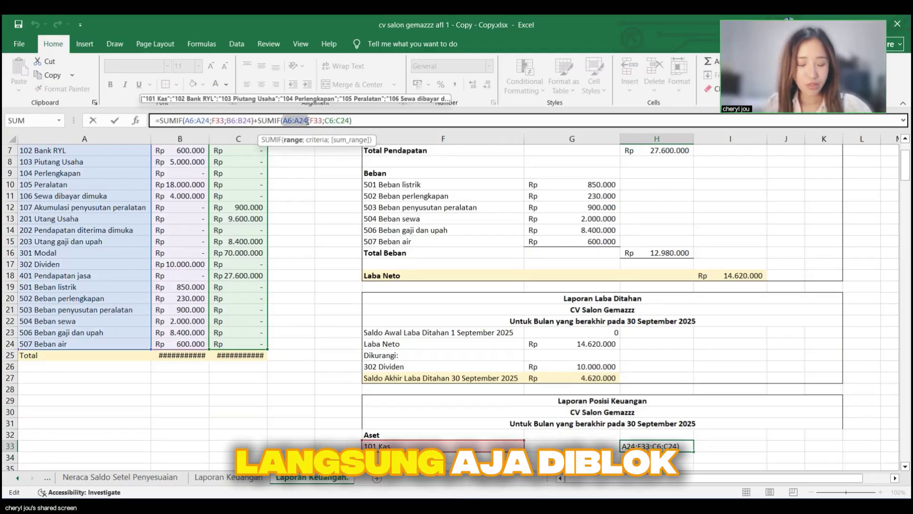
{"action": "key", "text": "F4"}
{"action": "left_click_drag", "start_coordinate": [342, 121], "coordinate": [364, 121]}
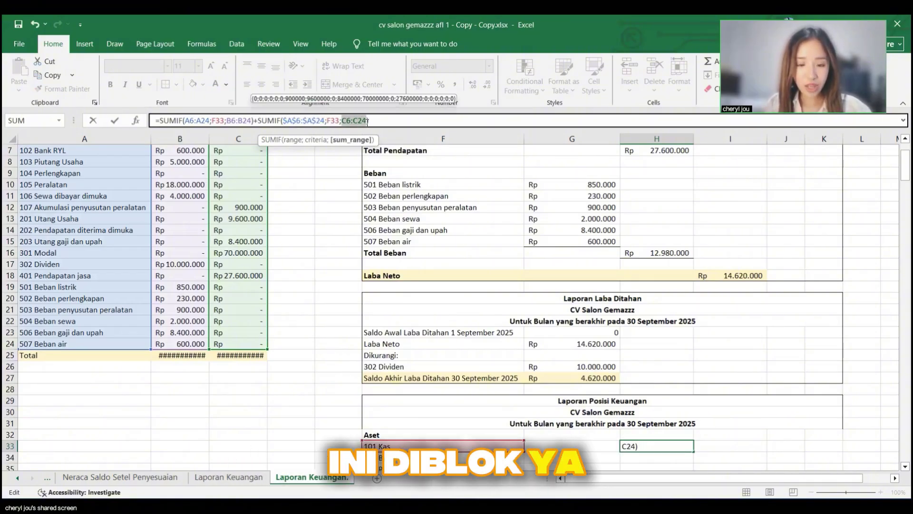
{"action": "key", "text": "F4"}
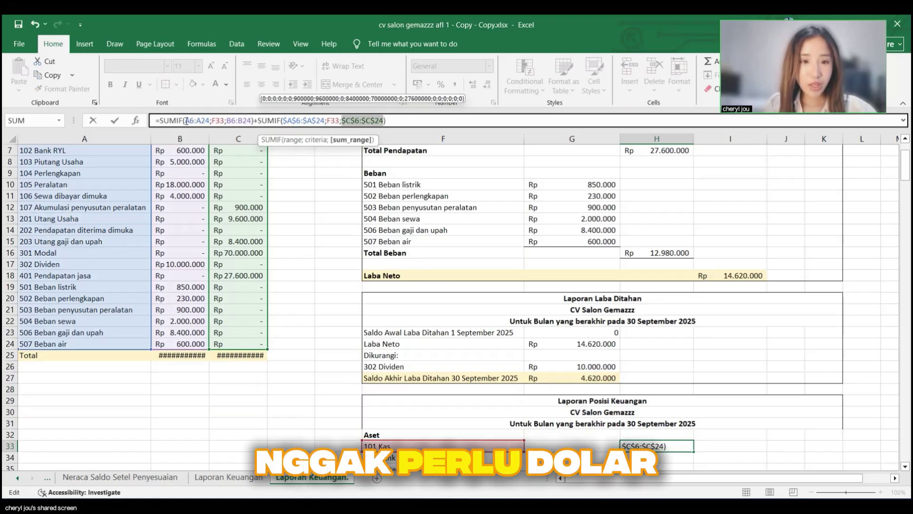
{"action": "left_click_drag", "start_coordinate": [185, 122], "coordinate": [210, 121]}
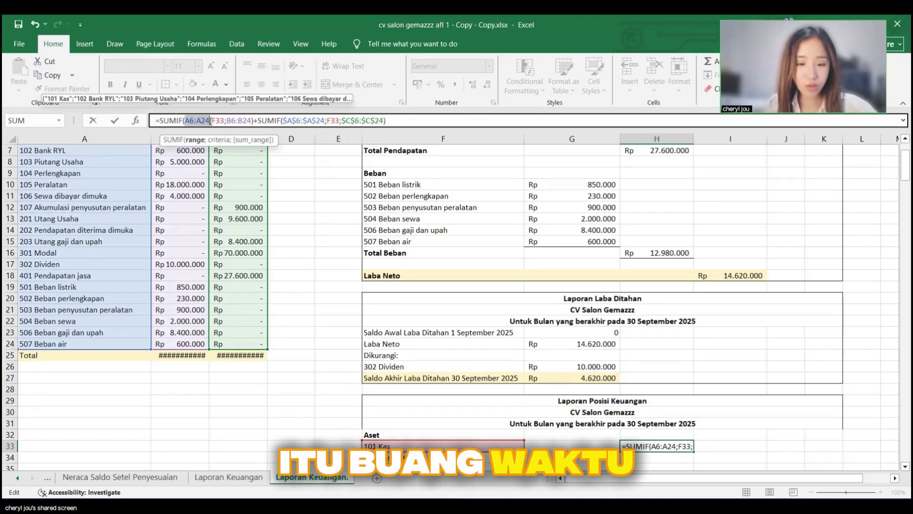
{"action": "key", "text": "F4"}
{"action": "left_click_drag", "start_coordinate": [243, 121], "coordinate": [268, 120]}
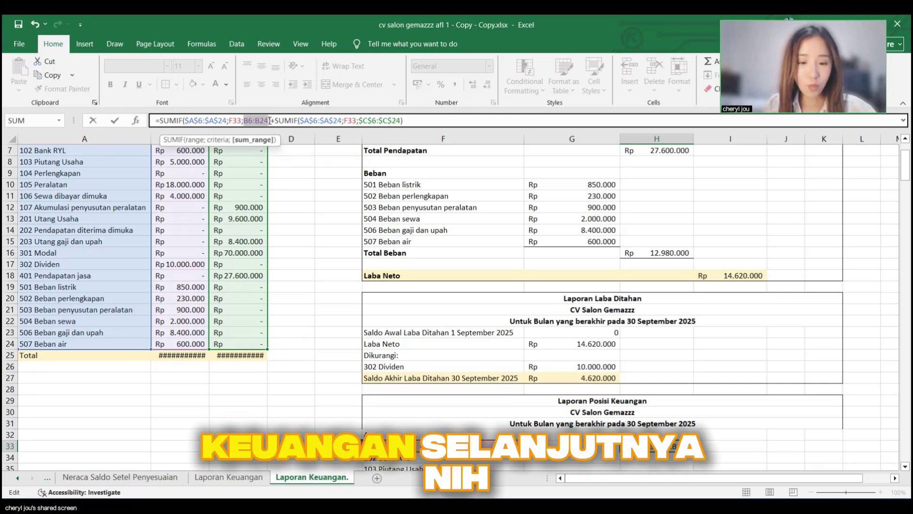
{"action": "key", "text": "F4"}
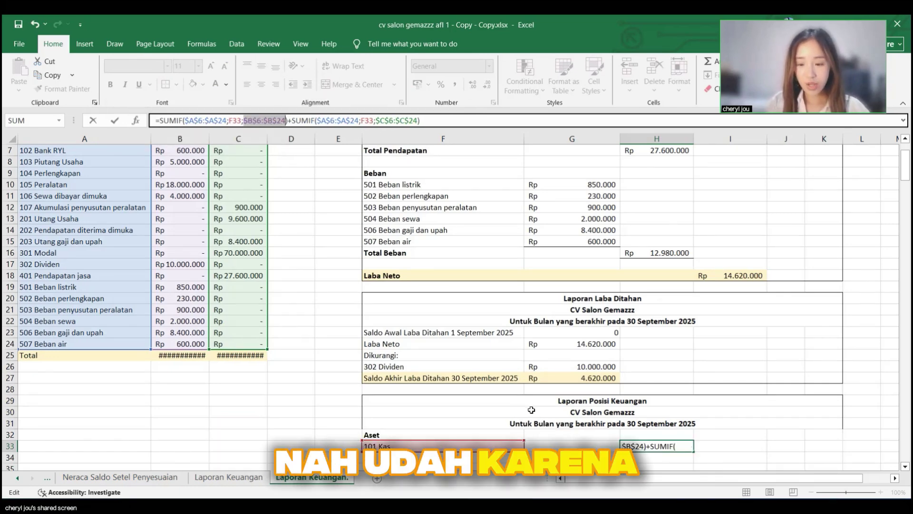
{"action": "key", "text": "Return"}
{"action": "scroll", "coordinate": [686, 395], "scroll_direction": "down", "scroll_amount": 3}
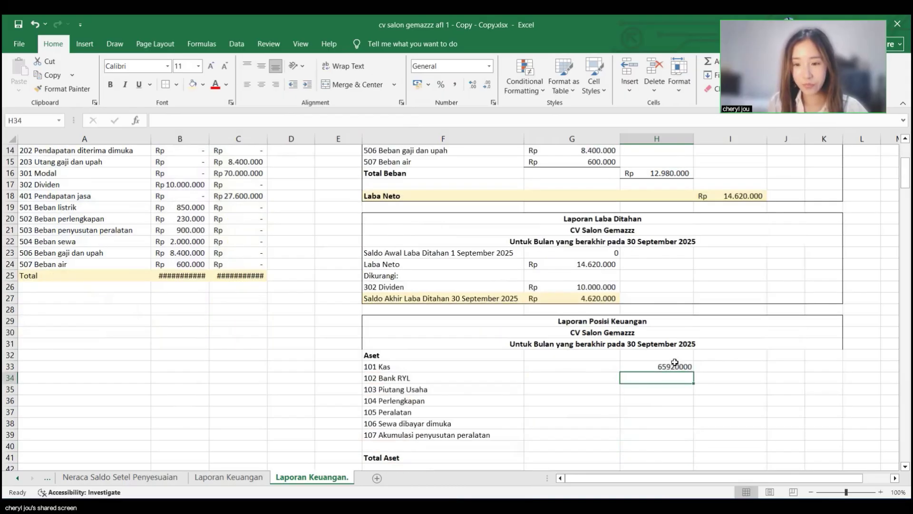
{"action": "left_click", "coordinate": [674, 366]}
{"action": "key", "text": "ctrl+c"}
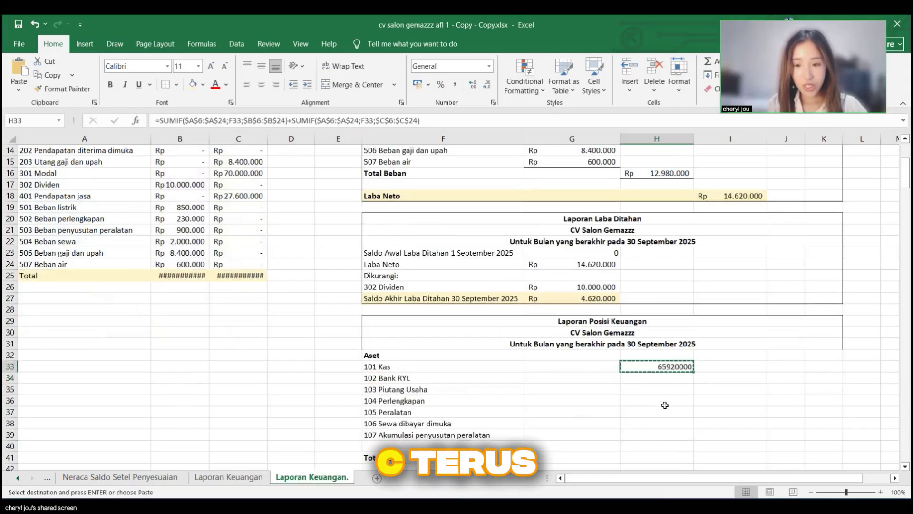
{"action": "scroll", "coordinate": [664, 341], "scroll_direction": "down", "scroll_amount": 1}
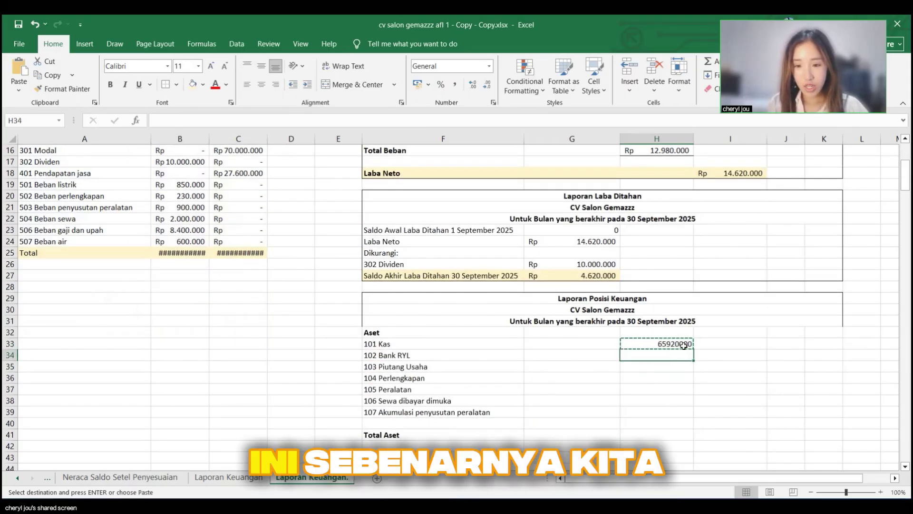
{"action": "double_click", "coordinate": [685, 345]}
{"action": "key", "text": "Escape"}
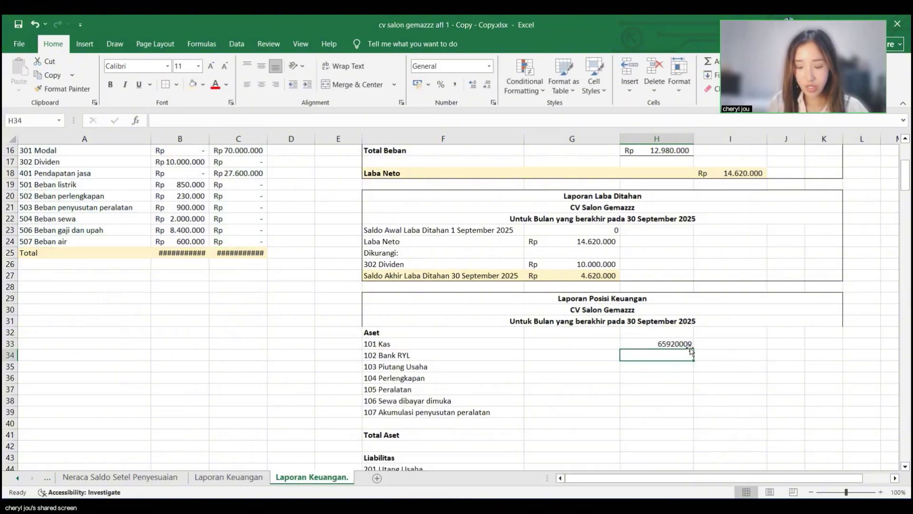
Step: Fill the Kas SUMIF formula from H33 down through H36, covering Bank RYL, Piutang Usaha and Perlengkapan
{"action": "left_click_drag", "start_coordinate": [694, 351], "coordinate": [694, 352]}
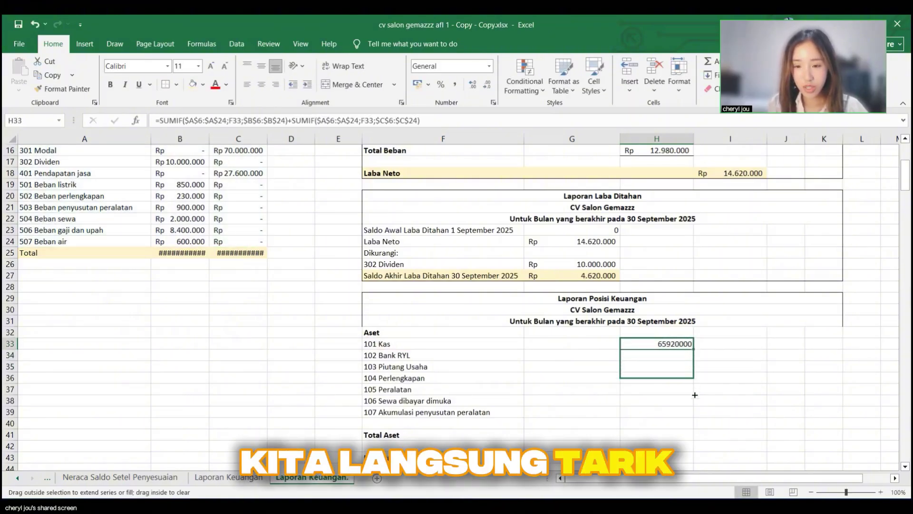
{"action": "left_click_drag", "start_coordinate": [695, 409], "coordinate": [690, 388]}
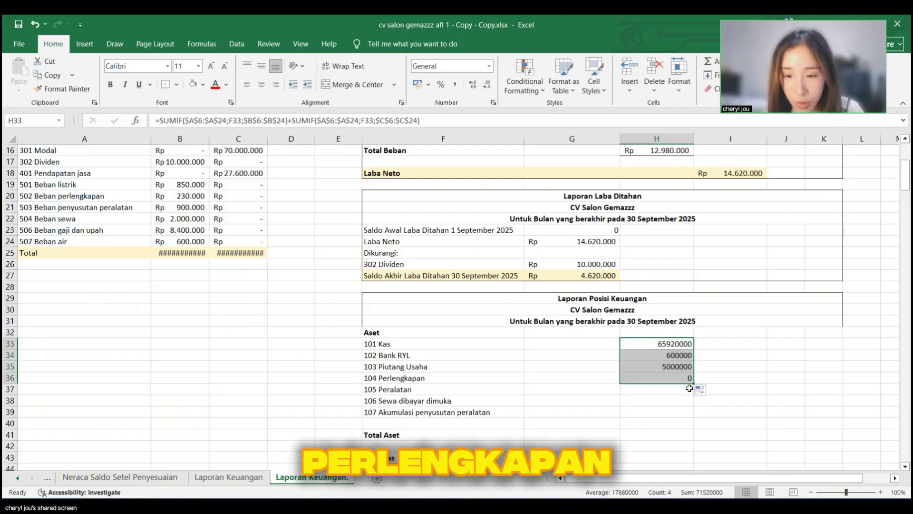
Step: Copy the Kas SUMIF formula from H33 into G37
{"action": "left_click", "coordinate": [578, 388]}
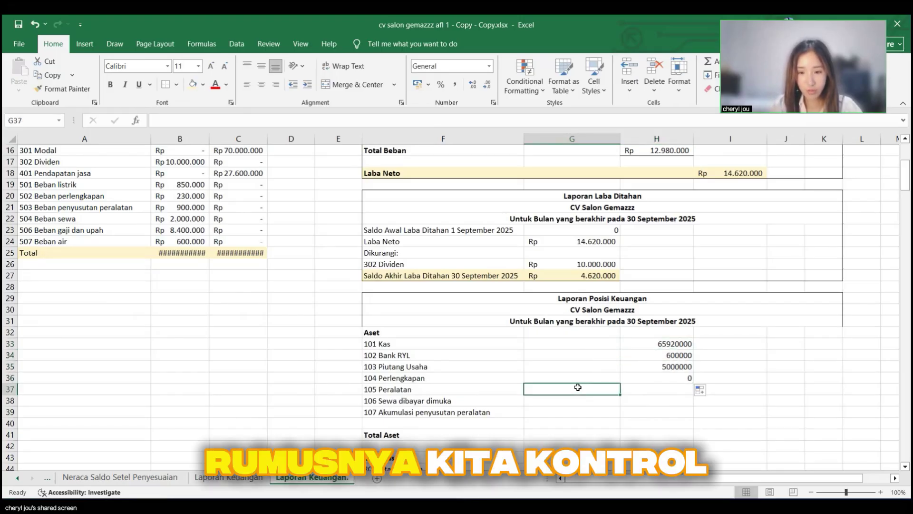
{"action": "left_click", "coordinate": [660, 345]}
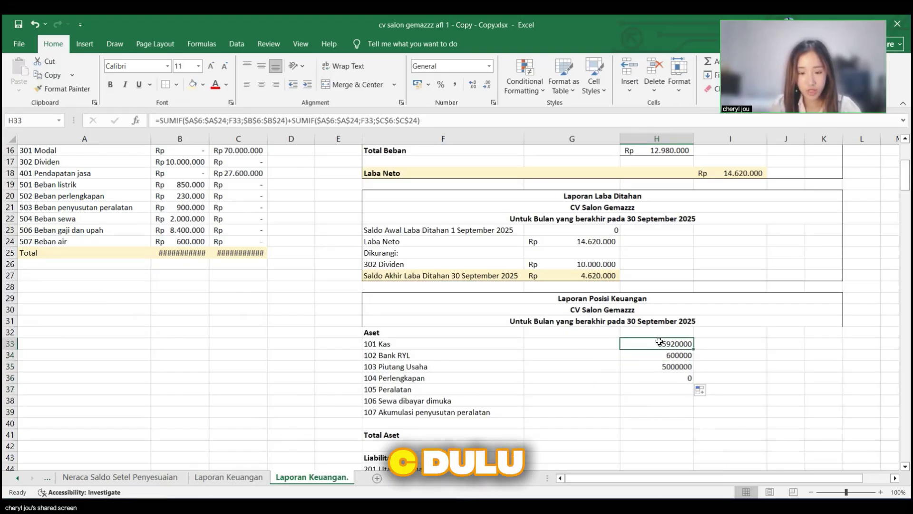
{"action": "key", "text": "ctrl+c"}
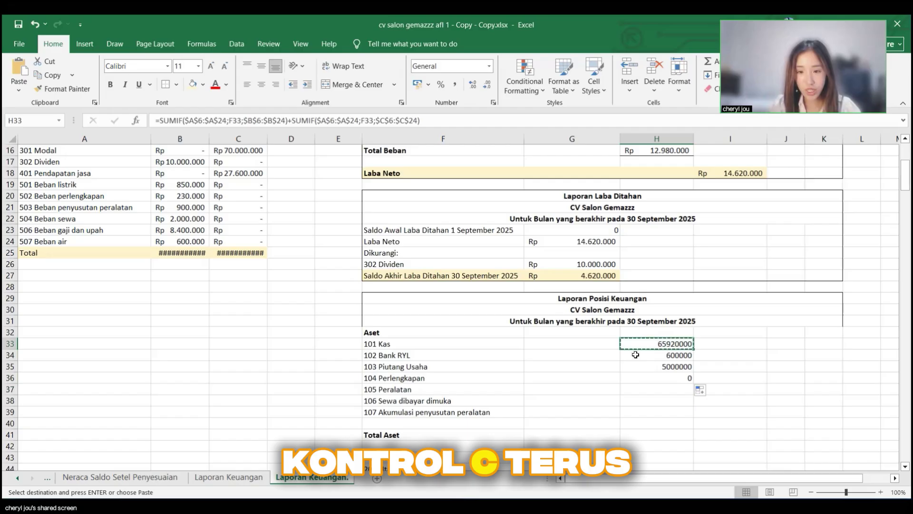
{"action": "left_click", "coordinate": [577, 391]}
{"action": "key", "text": "ctrl+v"}
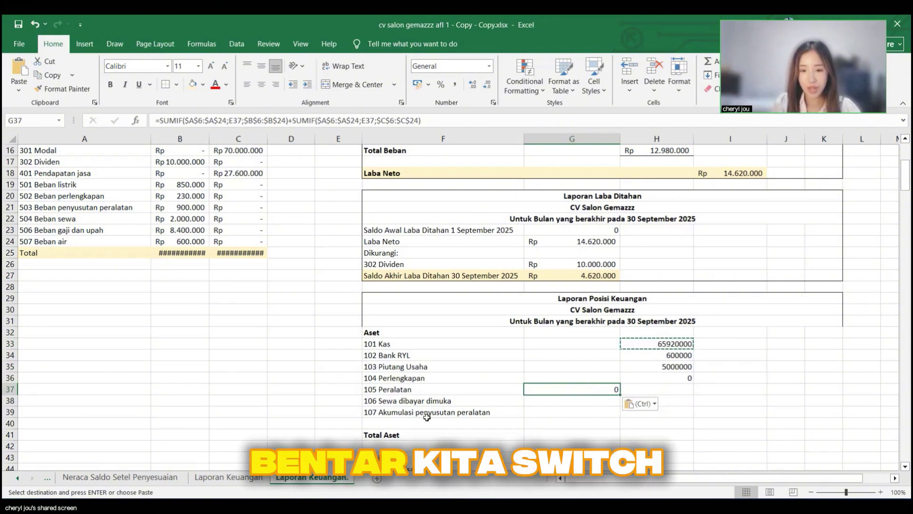
Step: Insert a copy of the 106 Sewa dibayar dimuka label at F37, above 105 Peralatan, shifting the labels below it down
{"action": "key", "text": "Left"}
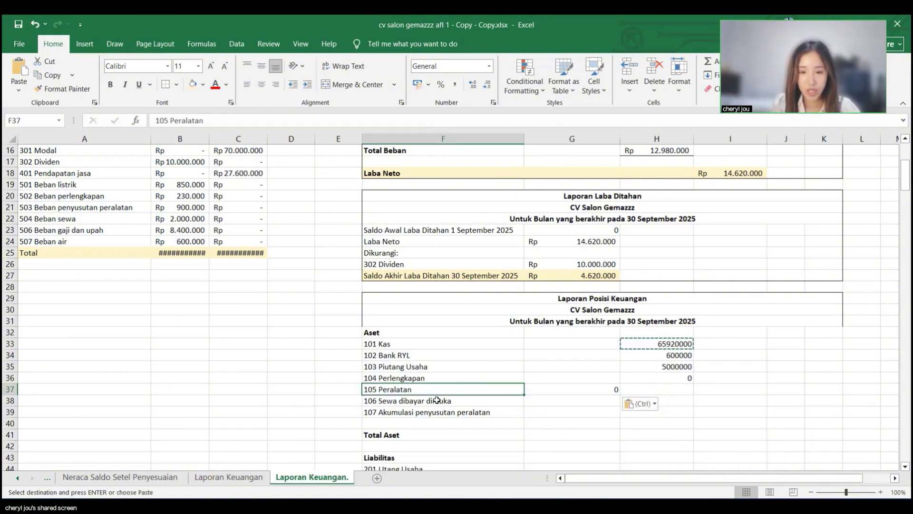
{"action": "left_click", "coordinate": [434, 402]}
{"action": "key", "text": "ctrl+c"}
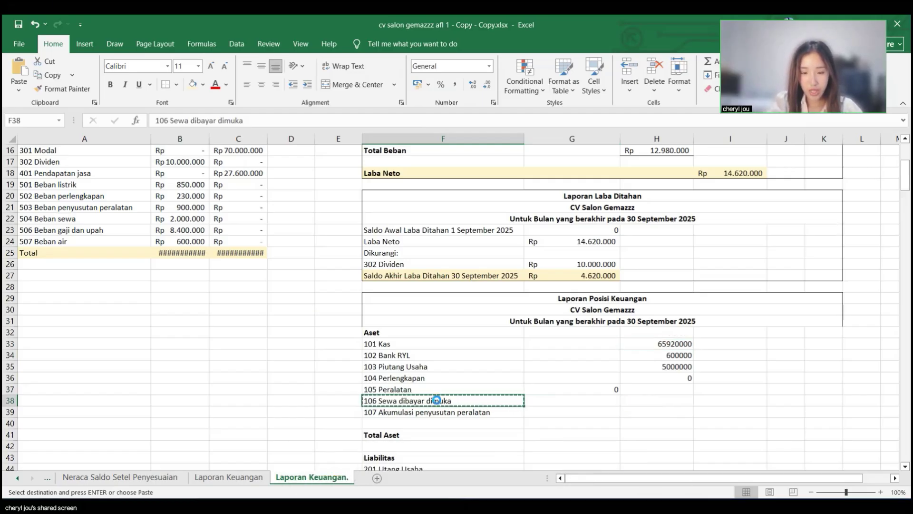
{"action": "left_click", "coordinate": [440, 390]}
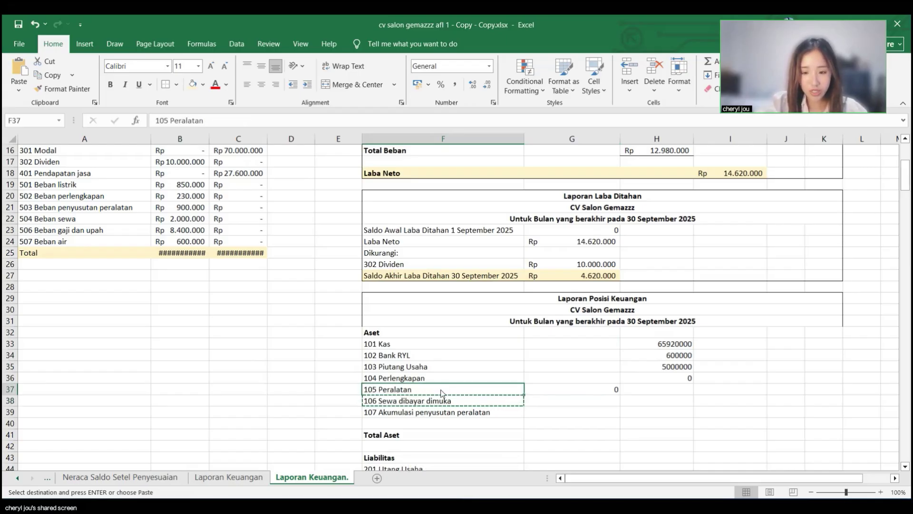
{"action": "right_click", "coordinate": [441, 389]}
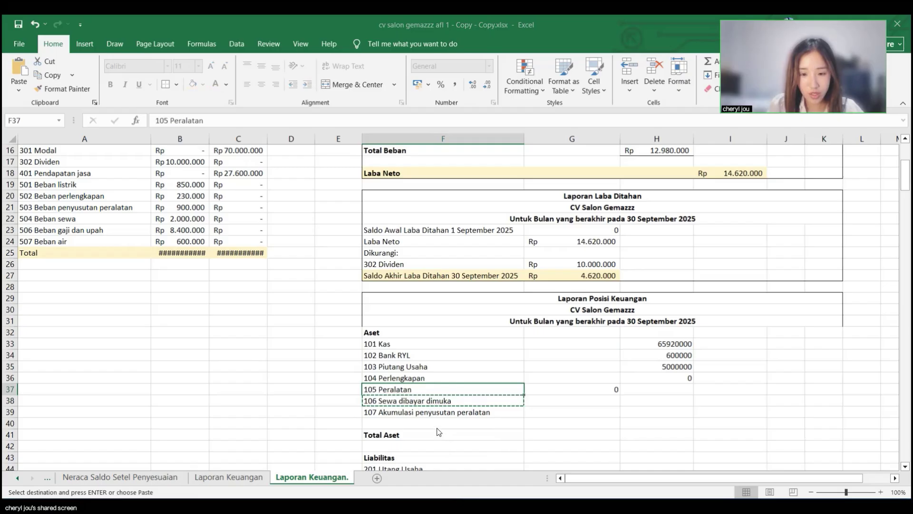
{"action": "left_click", "coordinate": [437, 436]}
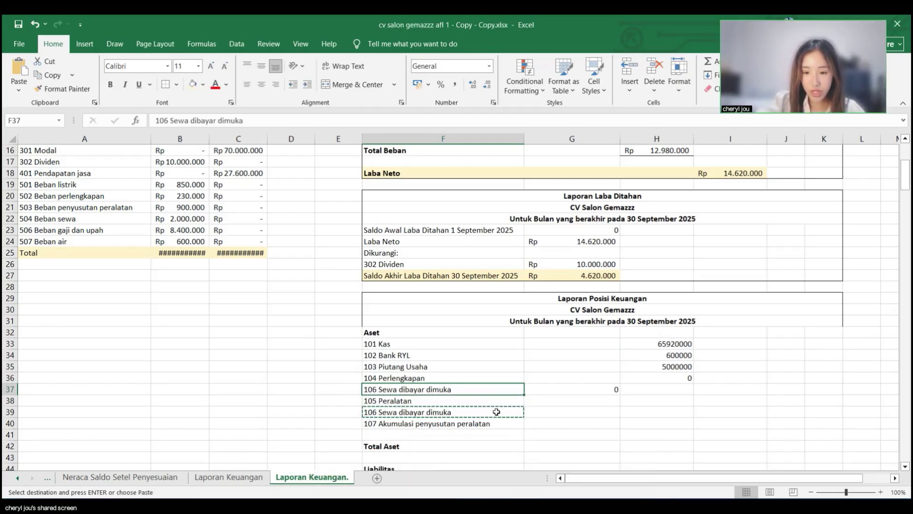
{"action": "key", "text": "BackSpace"}
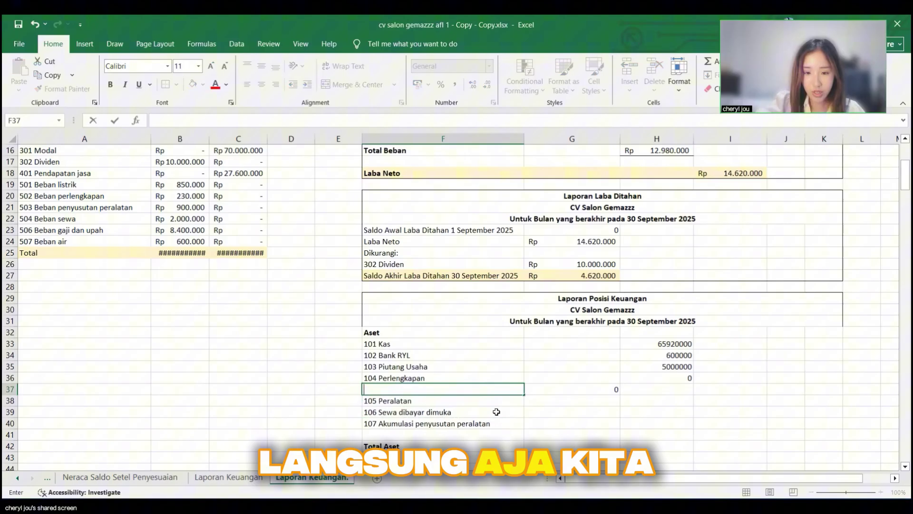
{"action": "left_click", "coordinate": [35, 24]}
{"action": "left_click", "coordinate": [509, 421]}
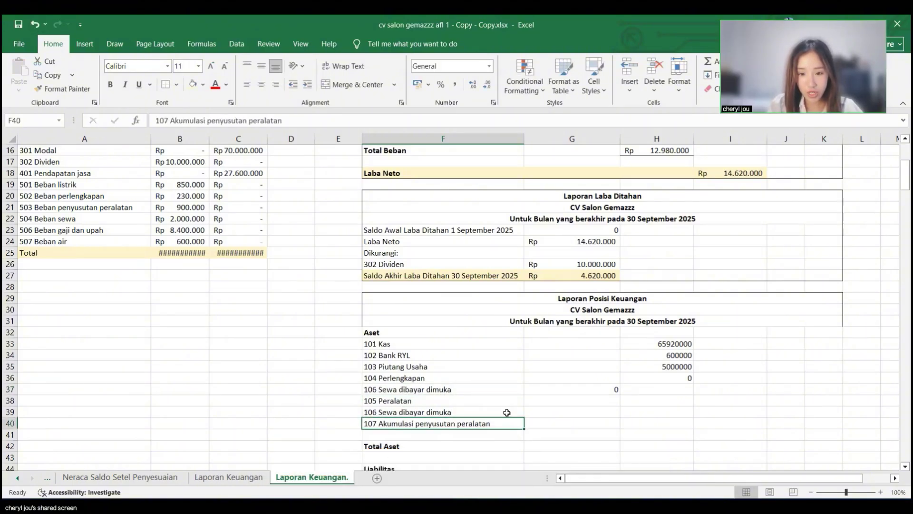
Step: Delete the duplicate 106 Sewa dibayar dimuka cell at F39, shifting the labels below it up
{"action": "left_click", "coordinate": [507, 412]}
{"action": "right_click", "coordinate": [507, 412]}
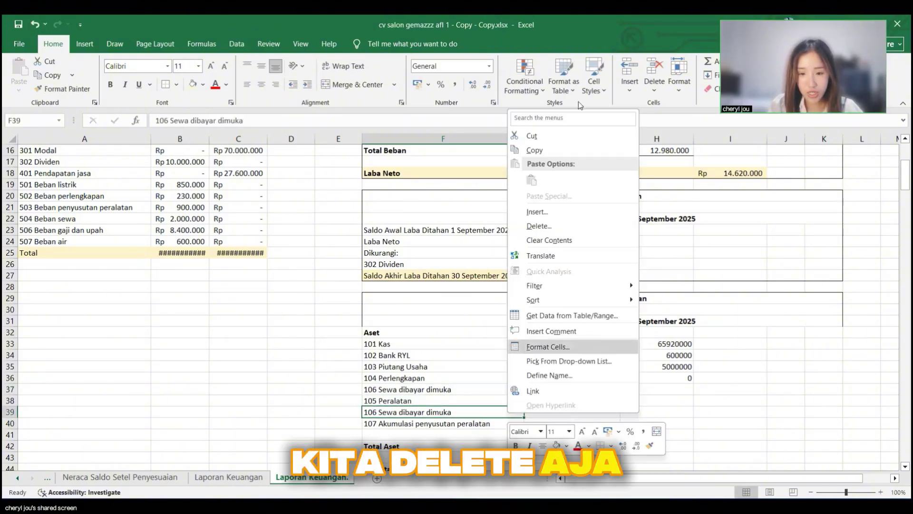
{"action": "left_click", "coordinate": [570, 220]}
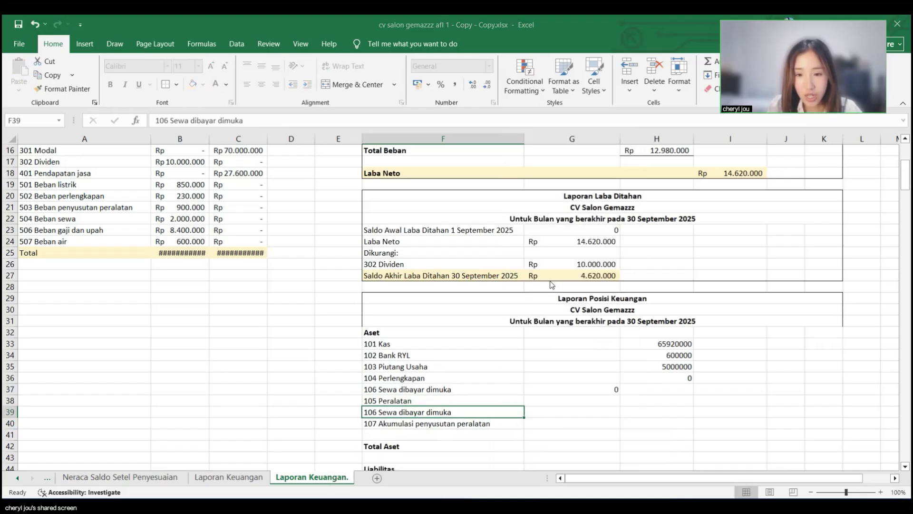
{"action": "left_click", "coordinate": [619, 415]}
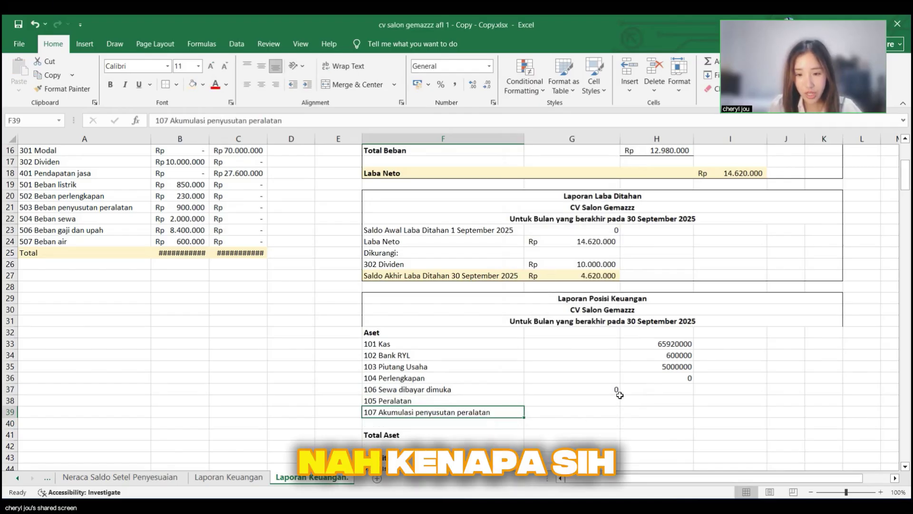
Step: Clear the misplaced formula in G37 and fill the H36 SUMIF formula down to H37 for Sewa dibayar dimuka
{"action": "left_click", "coordinate": [615, 389]}
{"action": "key", "text": "BackSpace"}
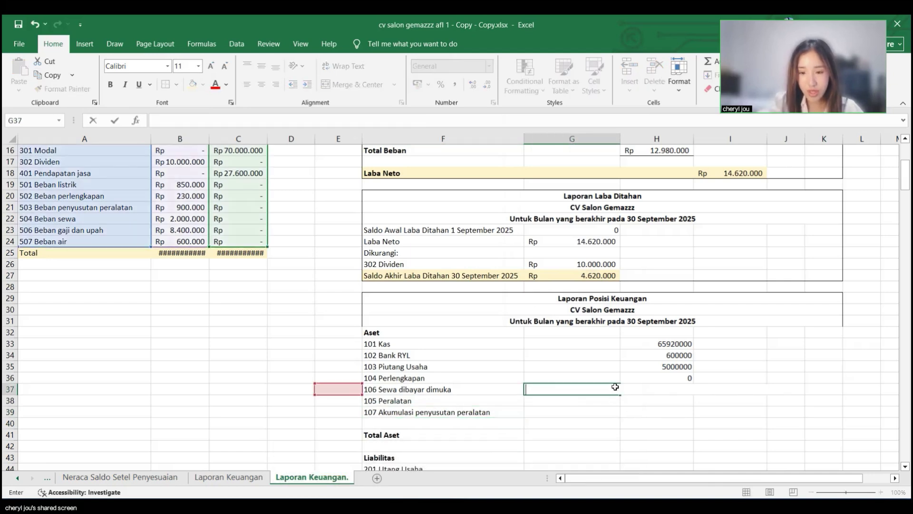
{"action": "key", "text": "Return"}
{"action": "left_click", "coordinate": [679, 378]}
{"action": "left_click_drag", "start_coordinate": [694, 383], "coordinate": [694, 410]}
{"action": "left_click", "coordinate": [646, 401]}
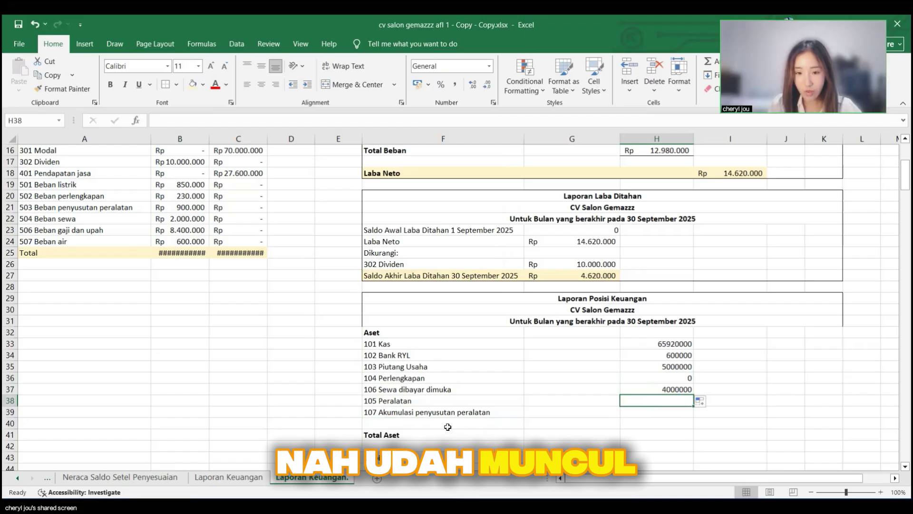
Step: Copy the H37 SUMIF formula into G38 for Peralatan and fill it down to G39 for Akumulasi penyusutan peralatan
{"action": "left_click", "coordinate": [668, 390]}
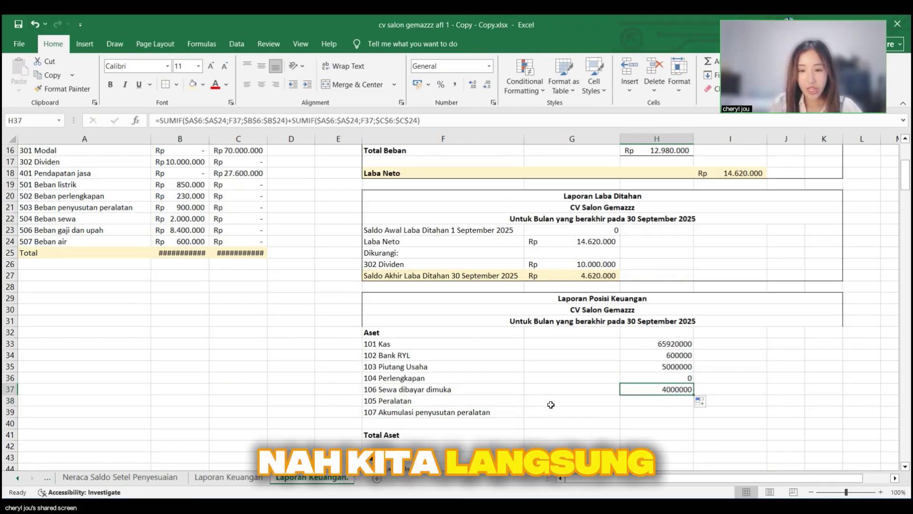
{"action": "key", "text": "ctrl+c"}
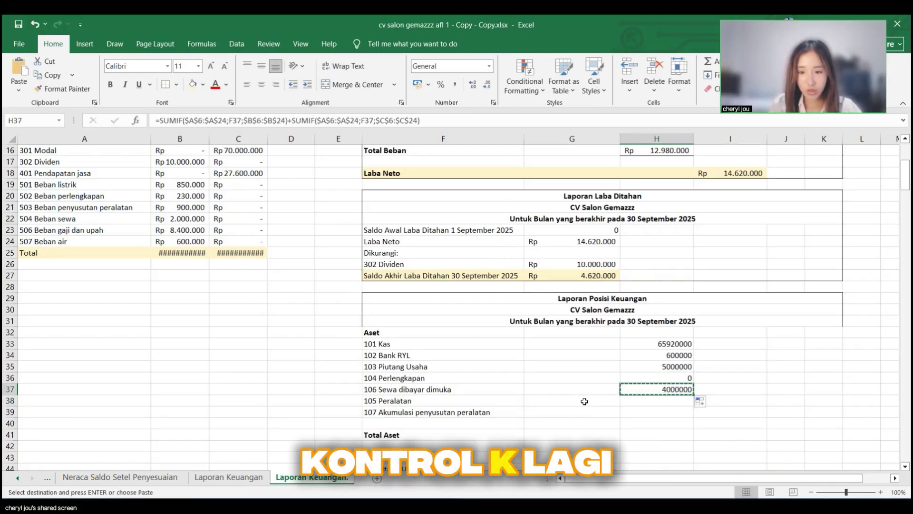
{"action": "left_click", "coordinate": [583, 400]}
{"action": "key", "text": "ctrl+v"}
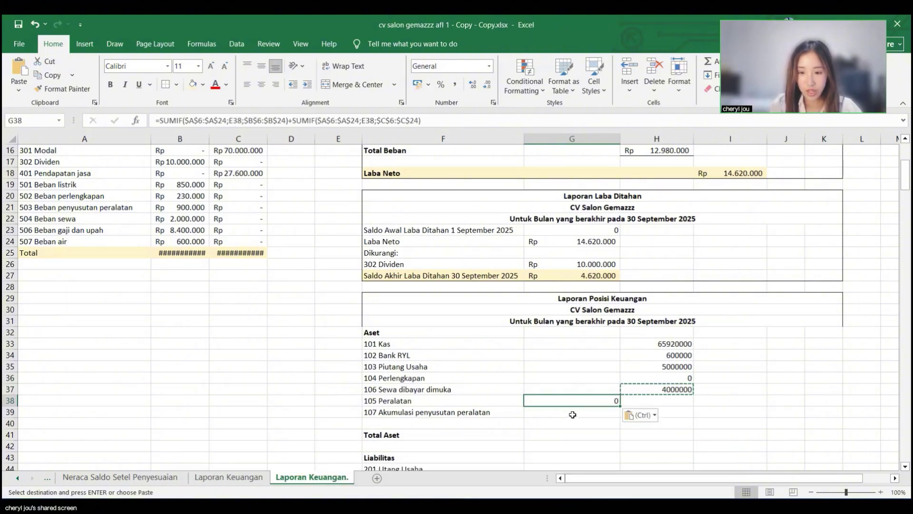
{"action": "left_click", "coordinate": [572, 414]}
{"action": "left_click_drag", "start_coordinate": [608, 403], "coordinate": [618, 406]}
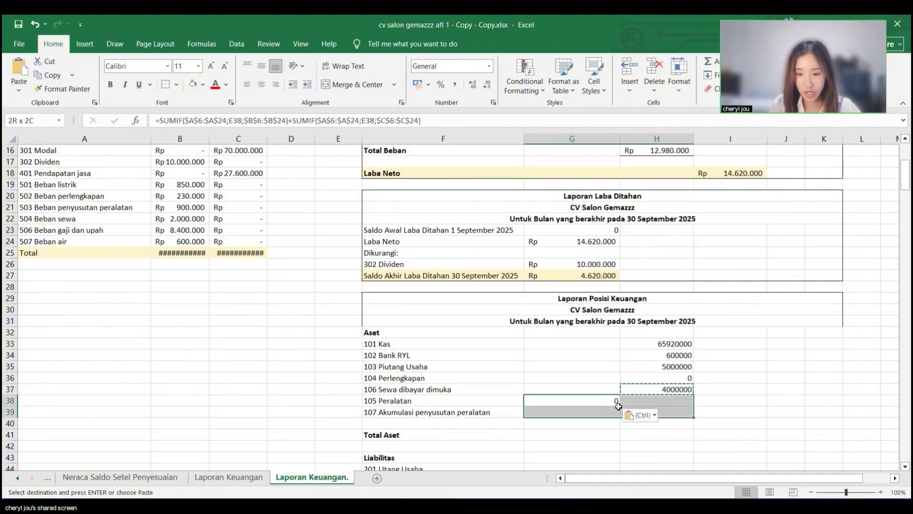
{"action": "left_click", "coordinate": [616, 407]}
{"action": "left_click", "coordinate": [615, 402]}
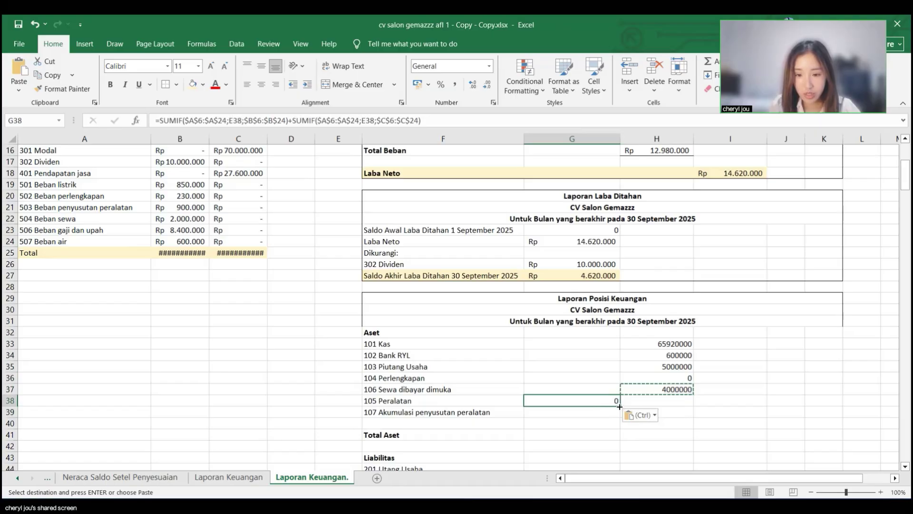
{"action": "left_click_drag", "start_coordinate": [619, 414], "coordinate": [618, 414]}
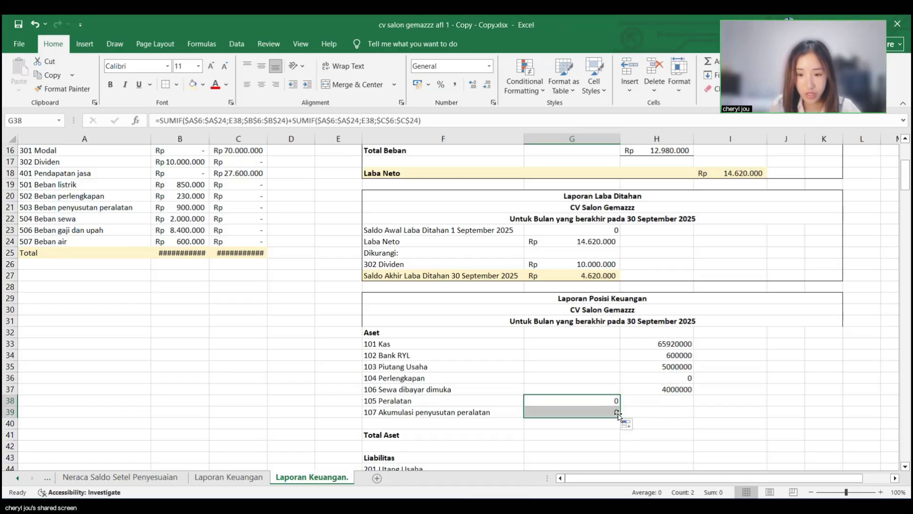
Step: Replace the E38 criteria in G38's SUMIF formula with F38, the 105 Peralatan label, starting with the first SUMIF
{"action": "left_click", "coordinate": [226, 121]}
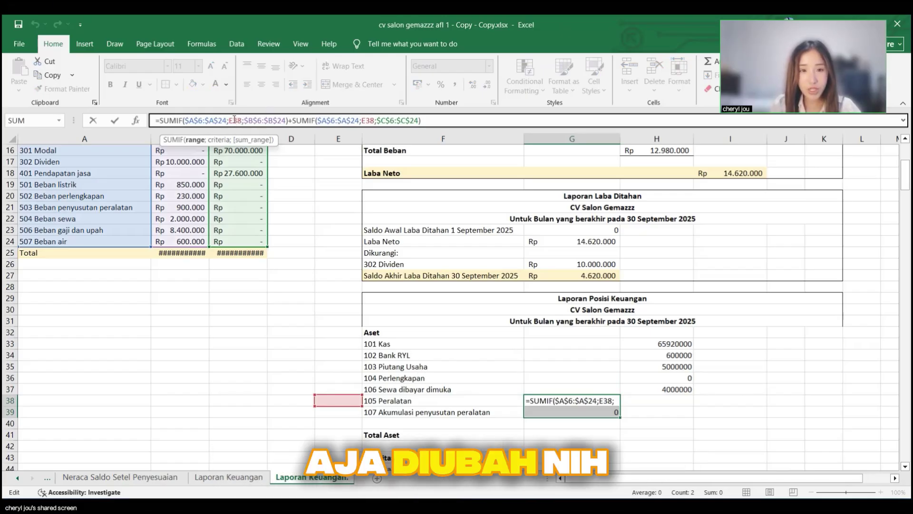
{"action": "double_click", "coordinate": [235, 120]}
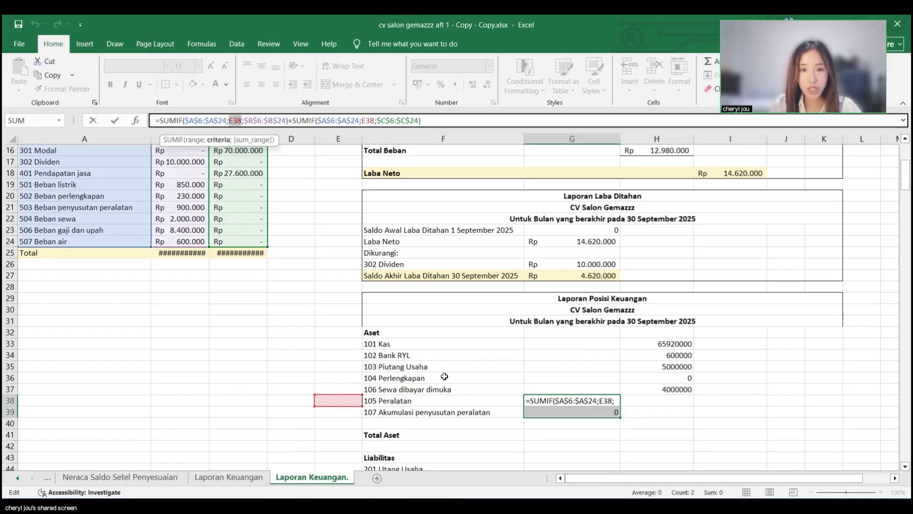
{"action": "left_click", "coordinate": [444, 400]}
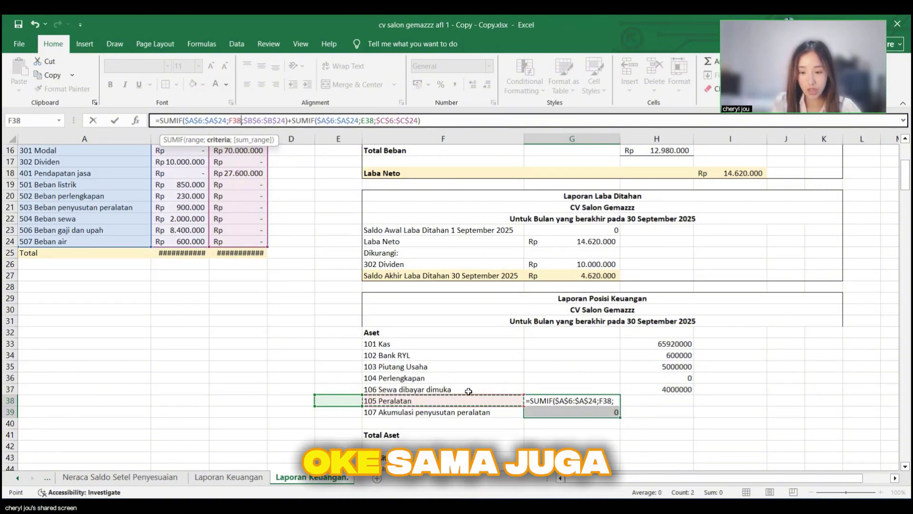
{"action": "double_click", "coordinate": [367, 120]}
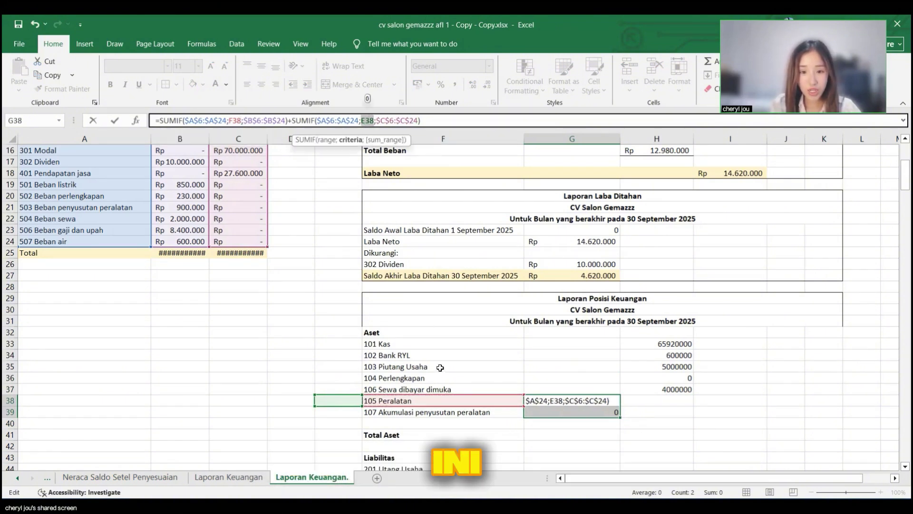
Step: Set the second SUMIF criteria in the 105 Peralatan formula to F38 and fill the formula down to G39
{"action": "left_click", "coordinate": [449, 400]}
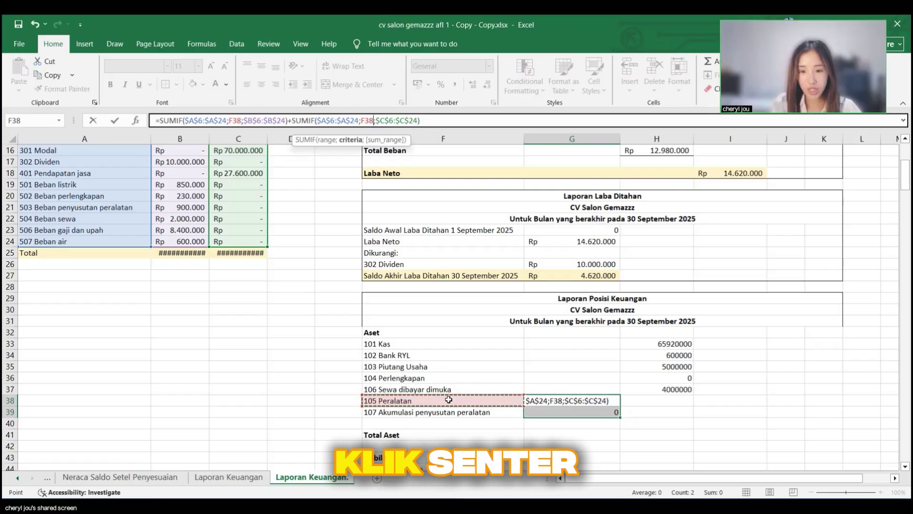
{"action": "key", "text": "Return"}
{"action": "left_click_drag", "start_coordinate": [638, 401], "coordinate": [617, 414]}
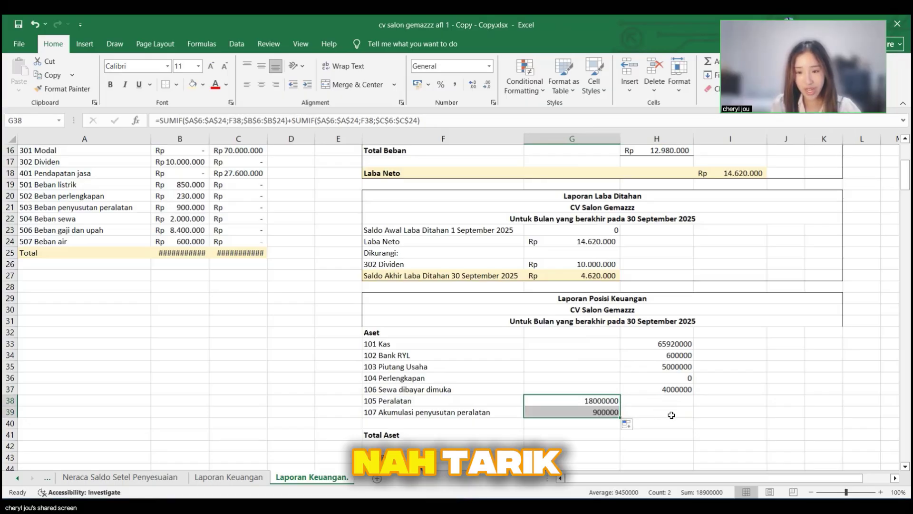
{"action": "left_click", "coordinate": [658, 405]}
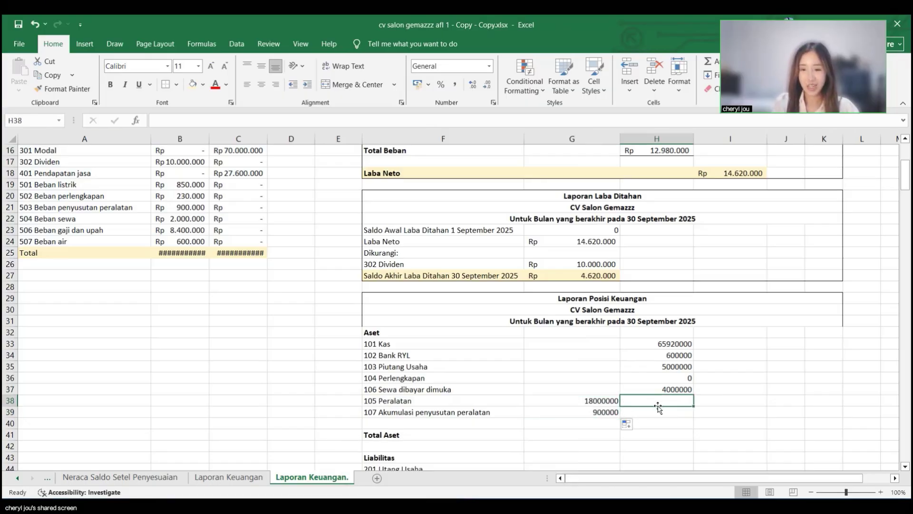
Step: Add a bottom border to the 107 Akumulasi penyusutan peralatan amount in G39
{"action": "left_click", "coordinate": [595, 415]}
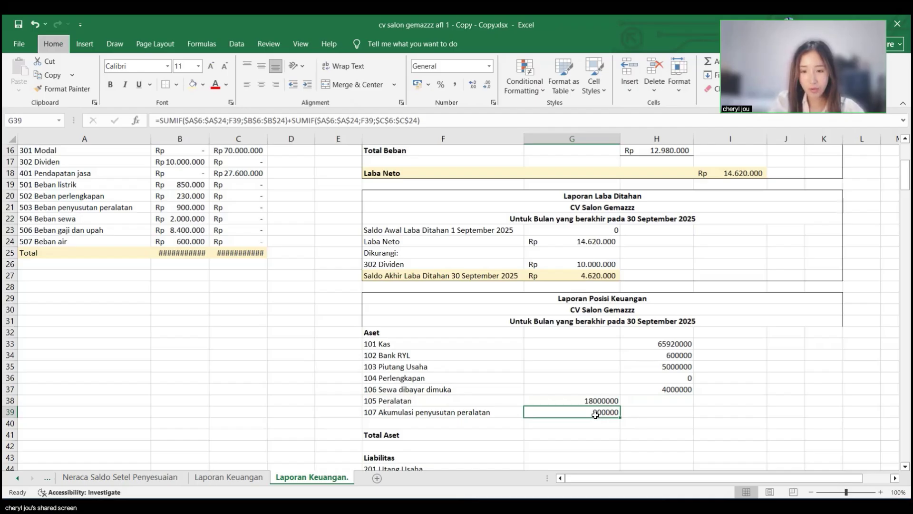
{"action": "key", "text": "alt+h"}
{"action": "key", "text": "b"}
{"action": "key", "text": "o"}
{"action": "left_click", "coordinate": [649, 404]}
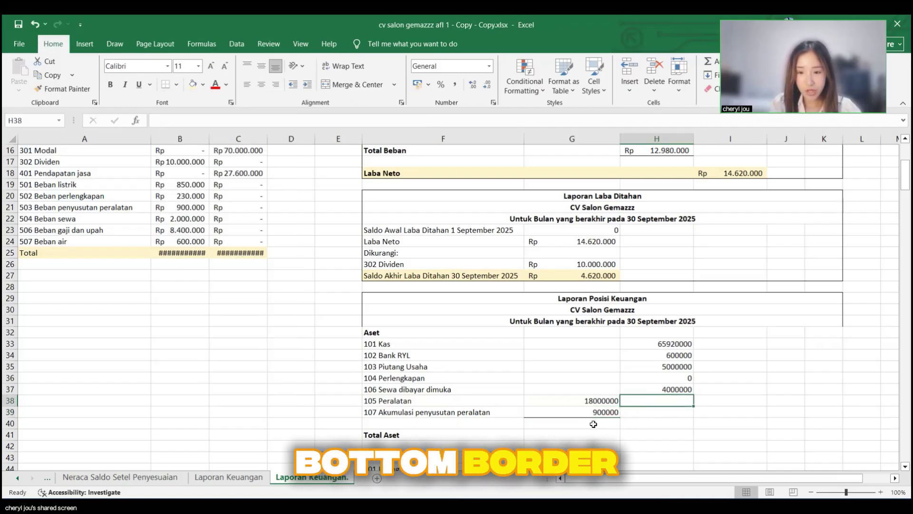
Step: Calculate the net equipment value in H40 with the formula =G38-G39
{"action": "left_click", "coordinate": [646, 425]}
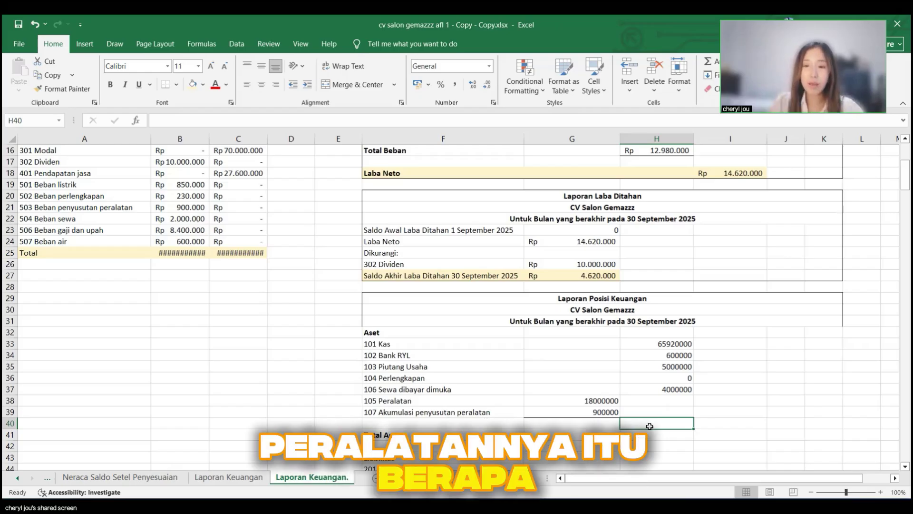
{"action": "type", "text": "="}
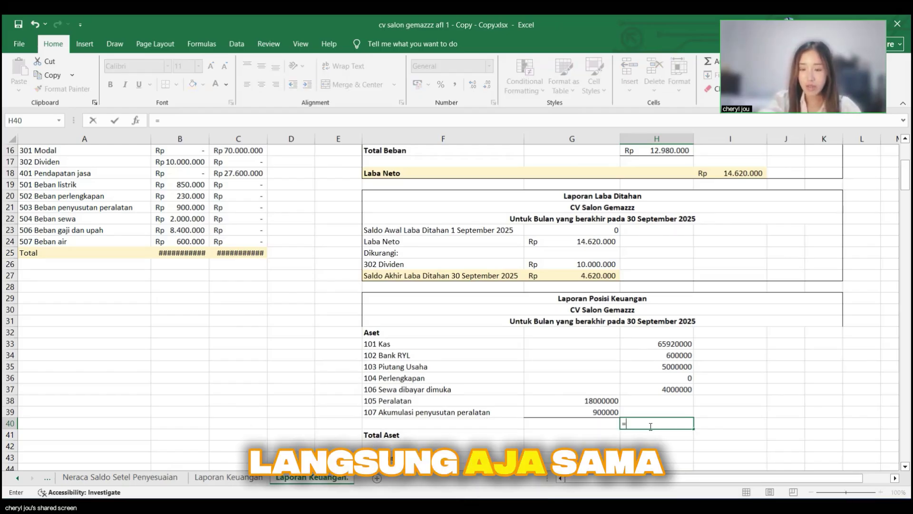
{"action": "left_click", "coordinate": [602, 401]}
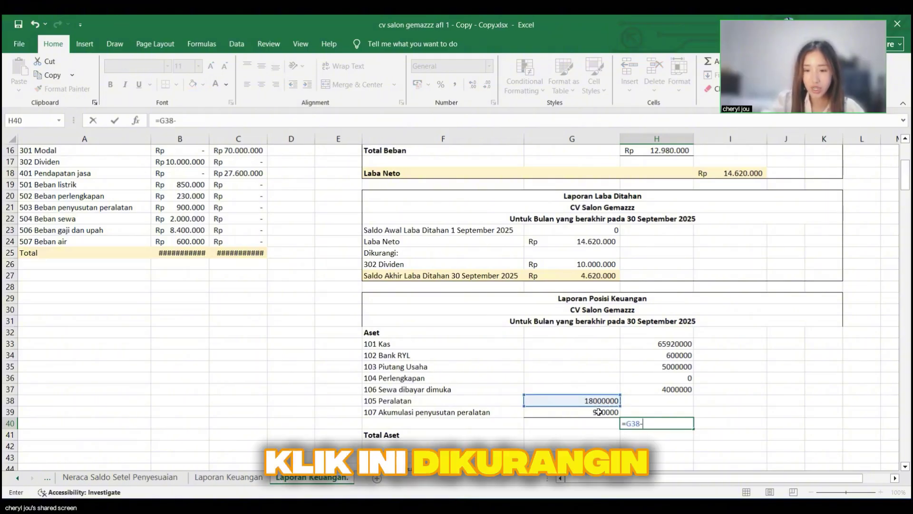
{"action": "key", "text": "Return"}
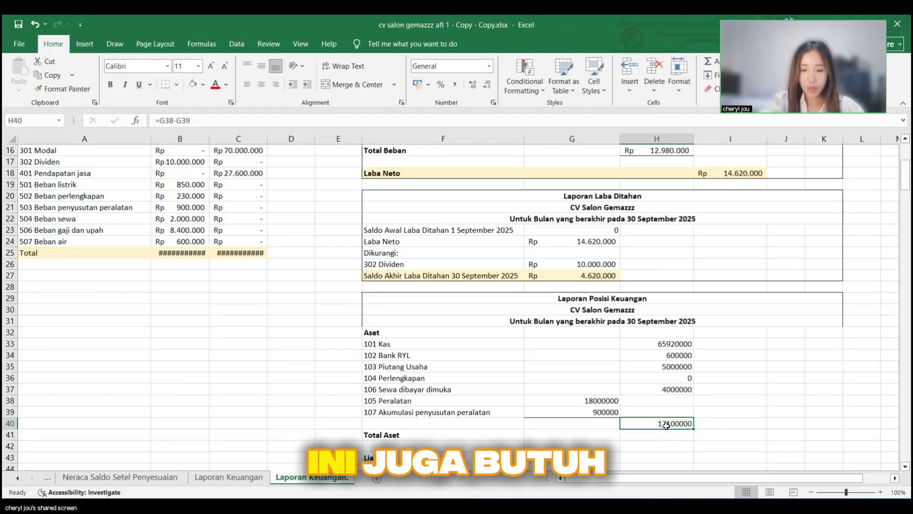
Step: Add a bottom border to the net equipment value in H40
{"action": "key", "text": "alt+h"}
{"action": "key", "text": "b"}
{"action": "key", "text": "o"}
Step: Calculate Total Aset in I41 by summing H33:H40
{"action": "left_click", "coordinate": [712, 420]}
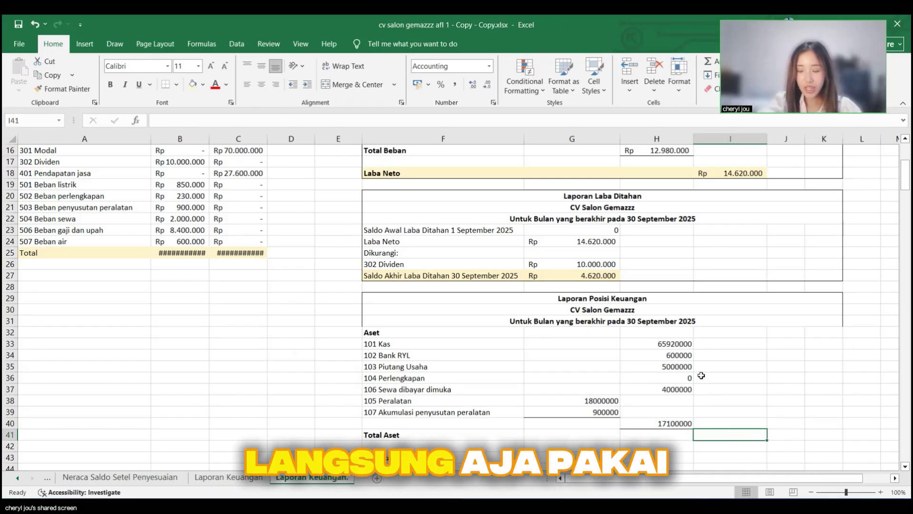
{"action": "type", "text": "="}
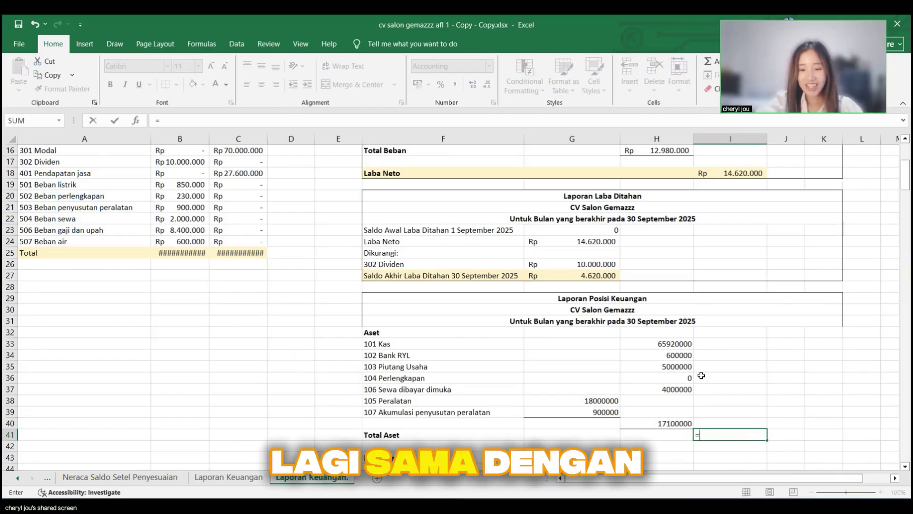
{"action": "type", "text": "sum("}
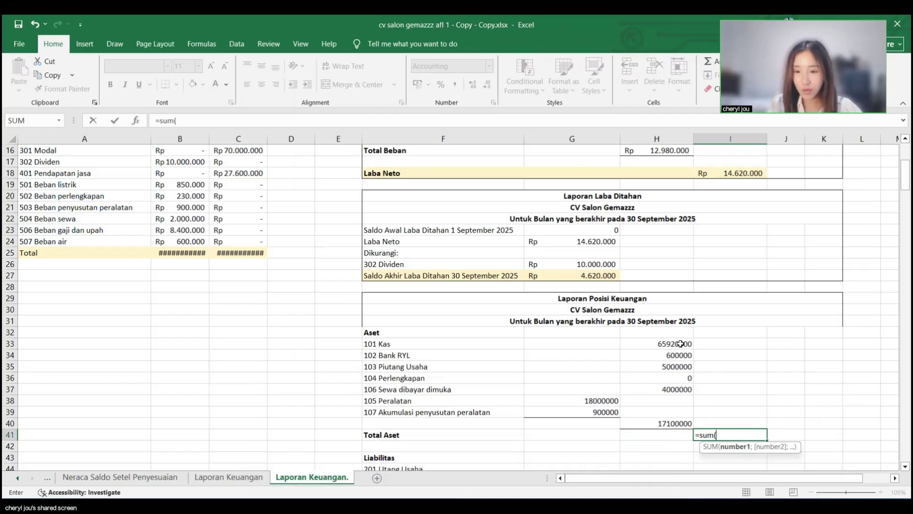
{"action": "left_click_drag", "start_coordinate": [680, 343], "coordinate": [676, 423]}
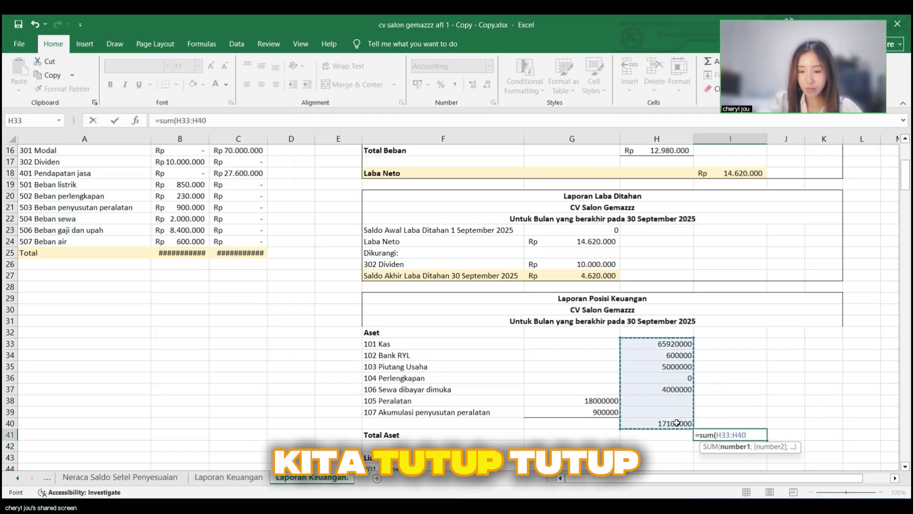
{"action": "key", "text": "Return"}
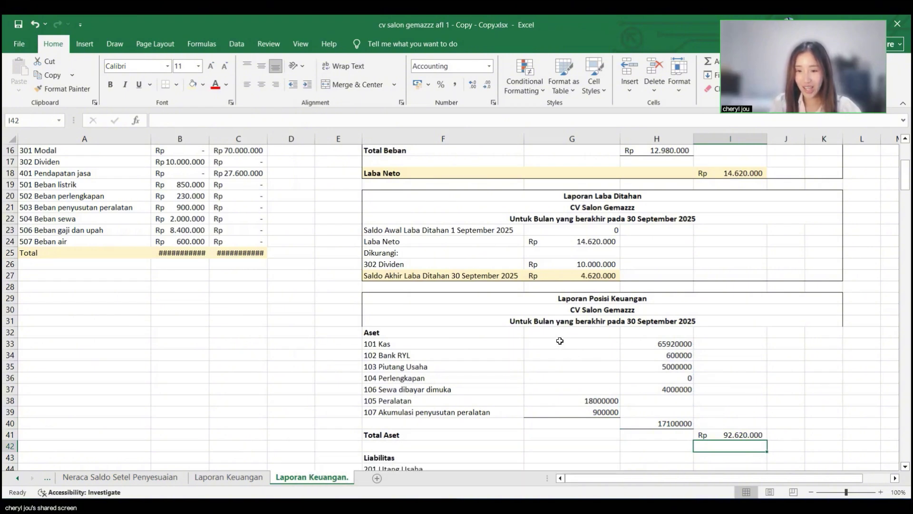
Step: Apply the Rupiah accounting number format to the balance sheet amounts in G33:I54
{"action": "left_click_drag", "start_coordinate": [572, 344], "coordinate": [711, 400]}
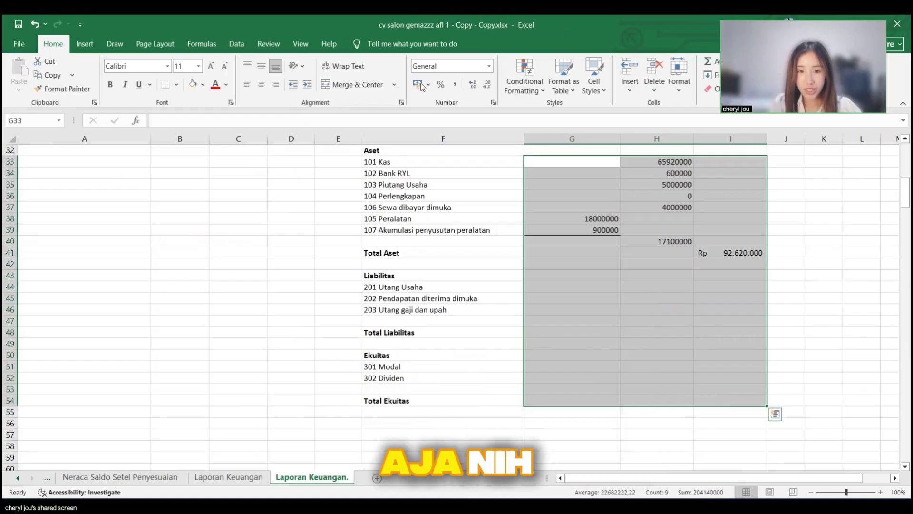
{"action": "left_click", "coordinate": [418, 85]}
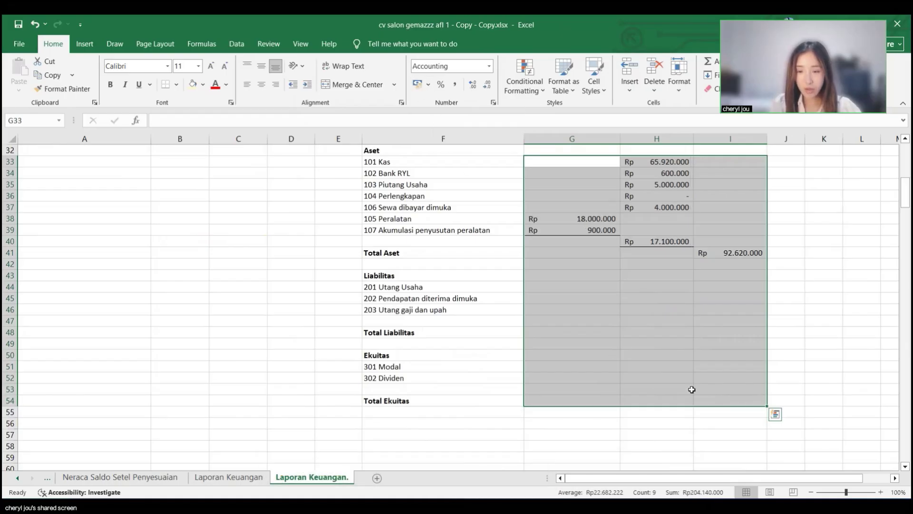
{"action": "left_click", "coordinate": [786, 369]}
{"action": "scroll", "coordinate": [704, 320], "scroll_direction": "up", "scroll_amount": 3}
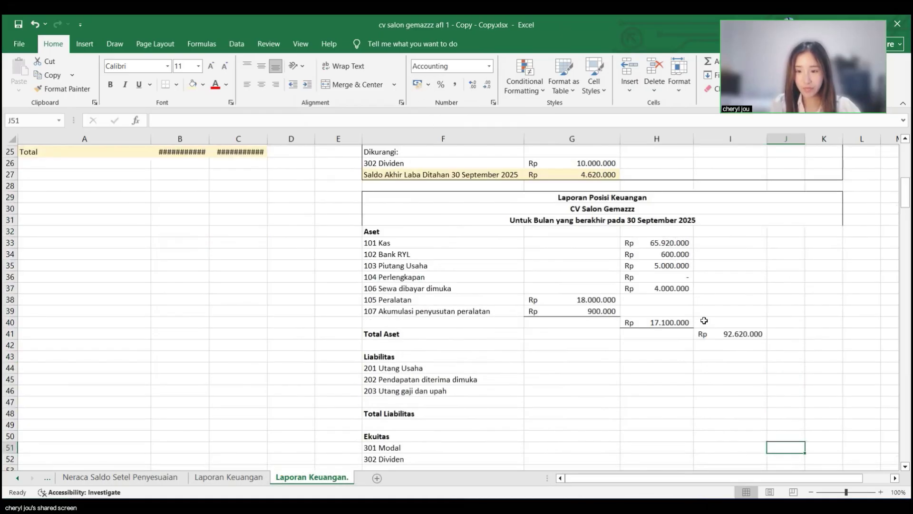
Step: Fill the Total Aset row from F41 to I41 with the lightest green theme color
{"action": "left_click", "coordinate": [680, 377]}
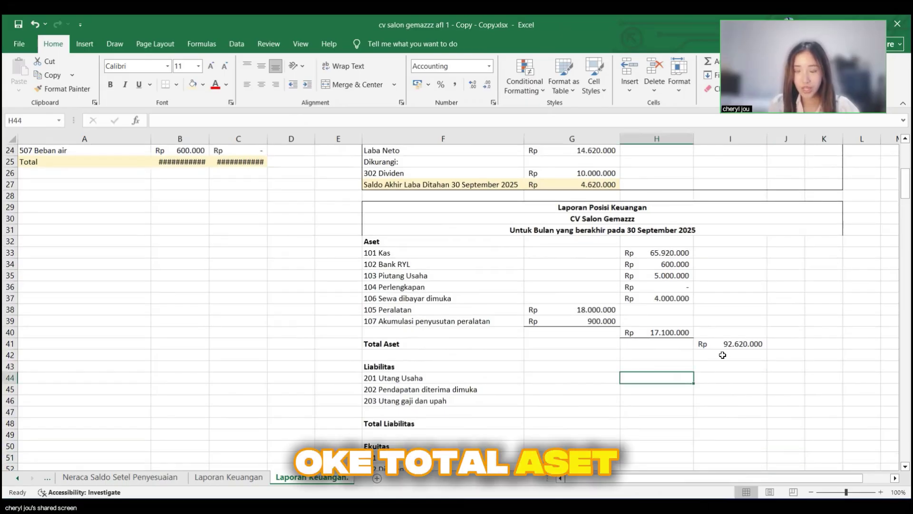
{"action": "left_click_drag", "start_coordinate": [380, 343], "coordinate": [736, 346]}
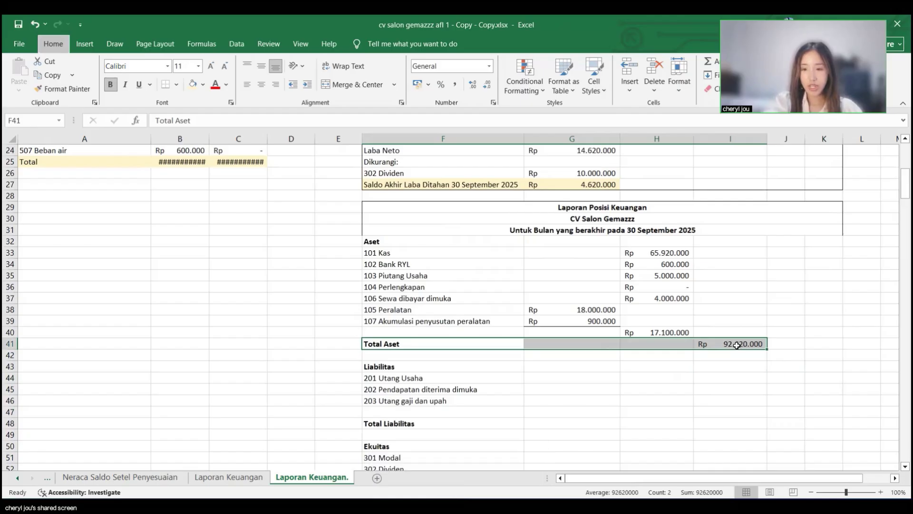
{"action": "left_click", "coordinate": [203, 85]}
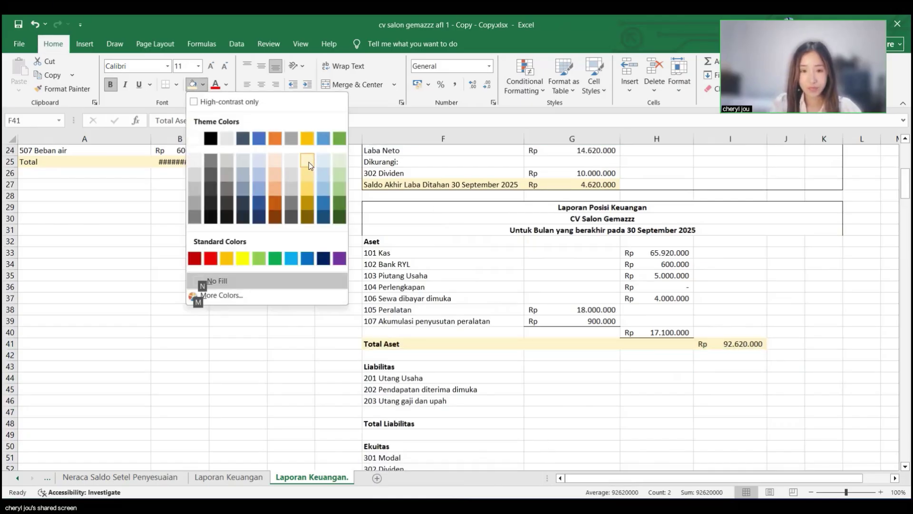
{"action": "left_click", "coordinate": [339, 160]}
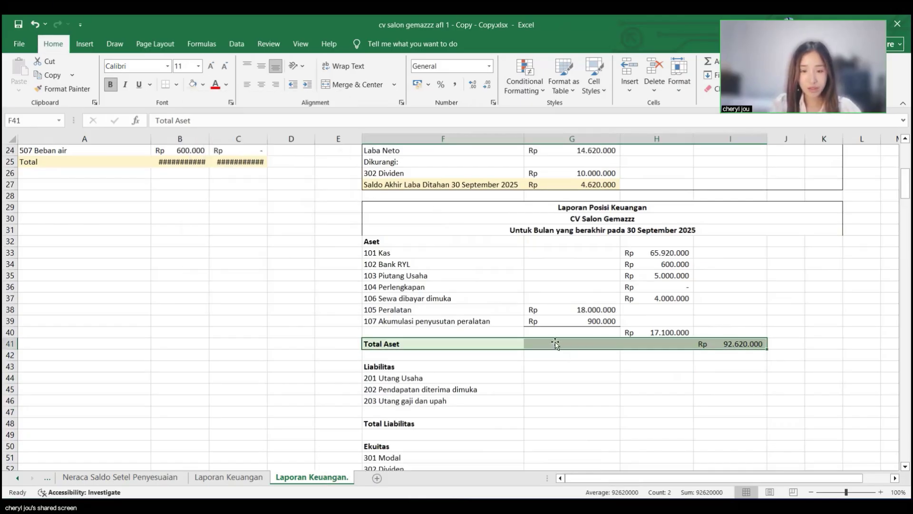
{"action": "left_click", "coordinate": [581, 363]}
{"action": "scroll", "coordinate": [581, 362], "scroll_direction": "down", "scroll_amount": 2}
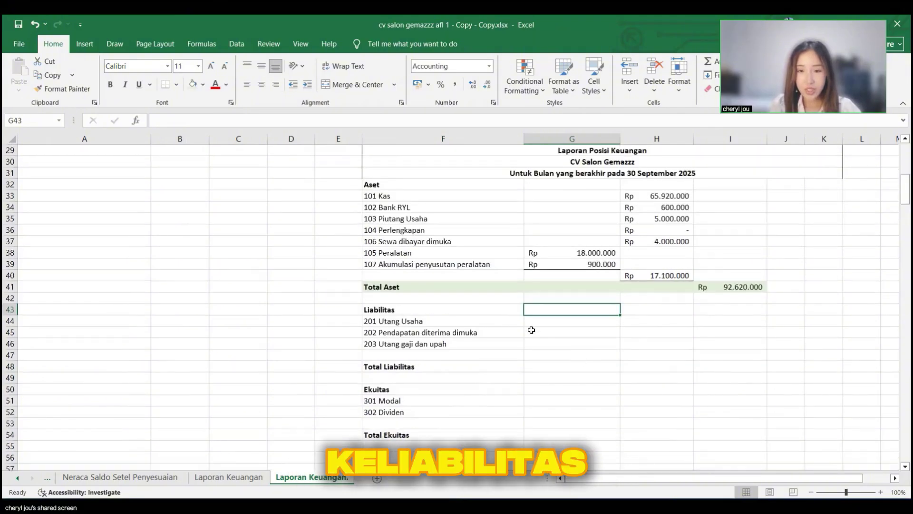
Step: Try copying the 101 Kas formula into G43 beside the Liabilitas heading, undoing the first paste and pasting it again
{"action": "left_click", "coordinate": [666, 194]}
{"action": "key", "text": "ctrl+c"}
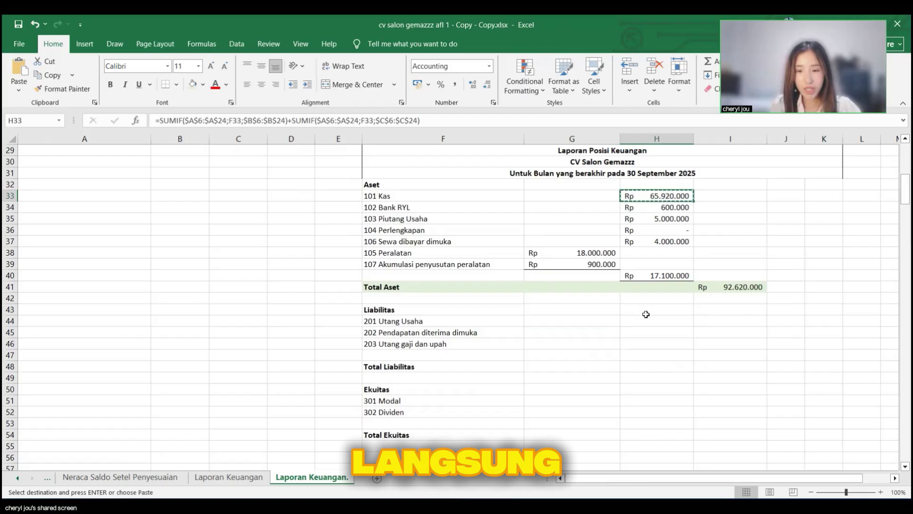
{"action": "left_click", "coordinate": [601, 311]}
{"action": "key", "text": "ctrl+v"}
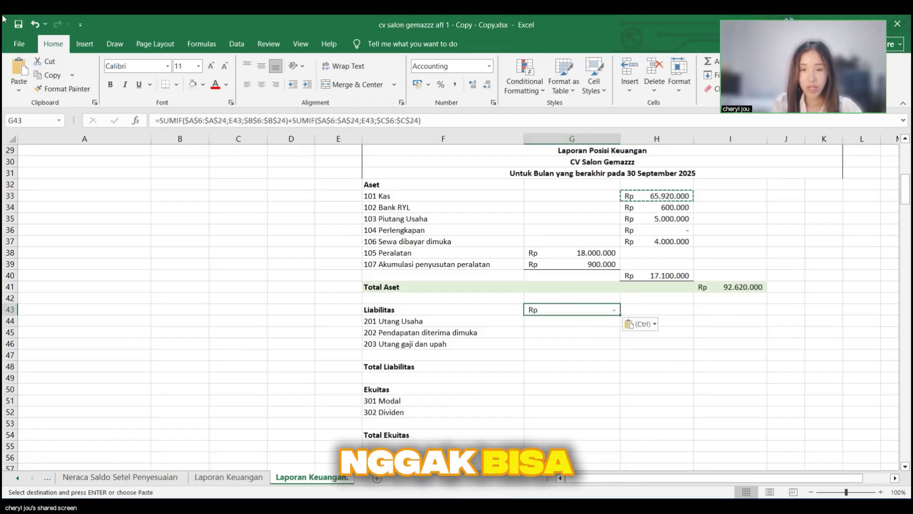
{"action": "left_click", "coordinate": [37, 27]}
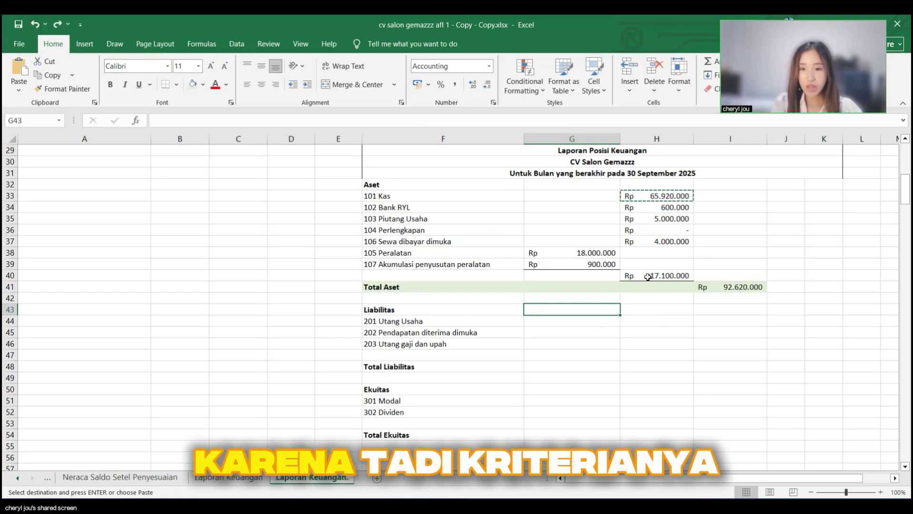
{"action": "key", "text": "Return"}
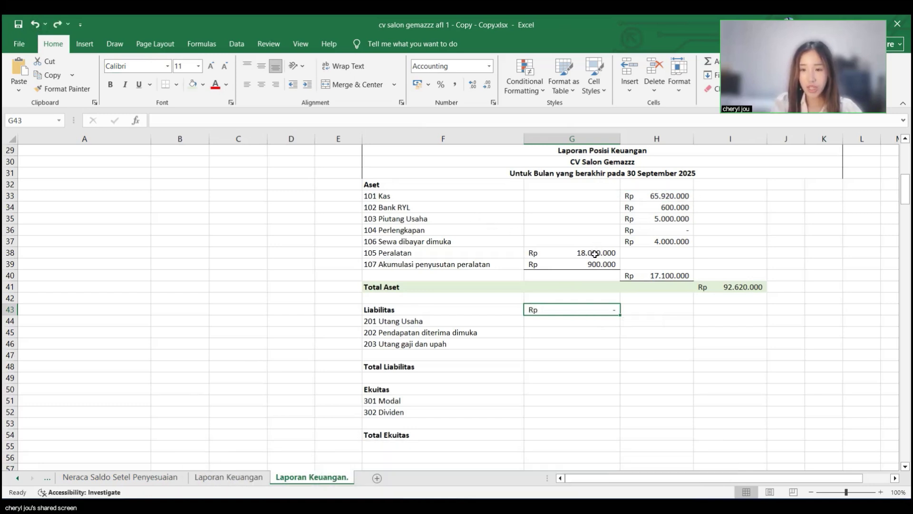
Step: Replace the formula in G43 with a copy of the 105 Peralatan formula from G38
{"action": "left_click", "coordinate": [595, 254]}
{"action": "key", "text": "ctrl+c"}
{"action": "left_click", "coordinate": [591, 309]}
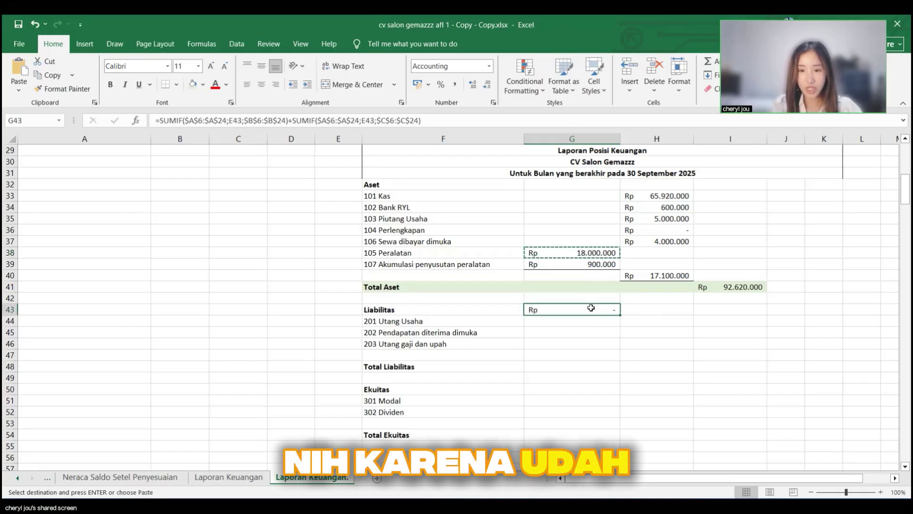
{"action": "key", "text": "ctrl+v"}
{"action": "key", "text": "Return"}
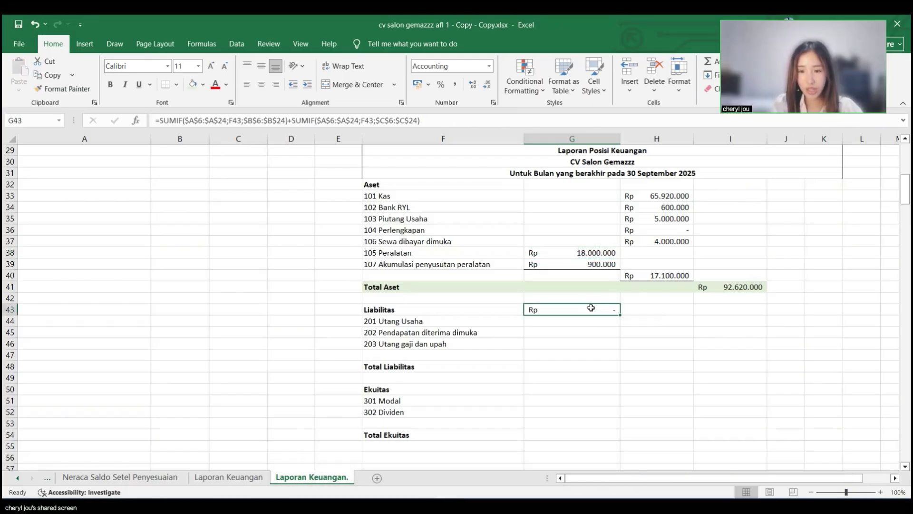
Step: Clear the misplaced formula from G43 beside the Liabilitas heading
{"action": "left_click", "coordinate": [238, 121]}
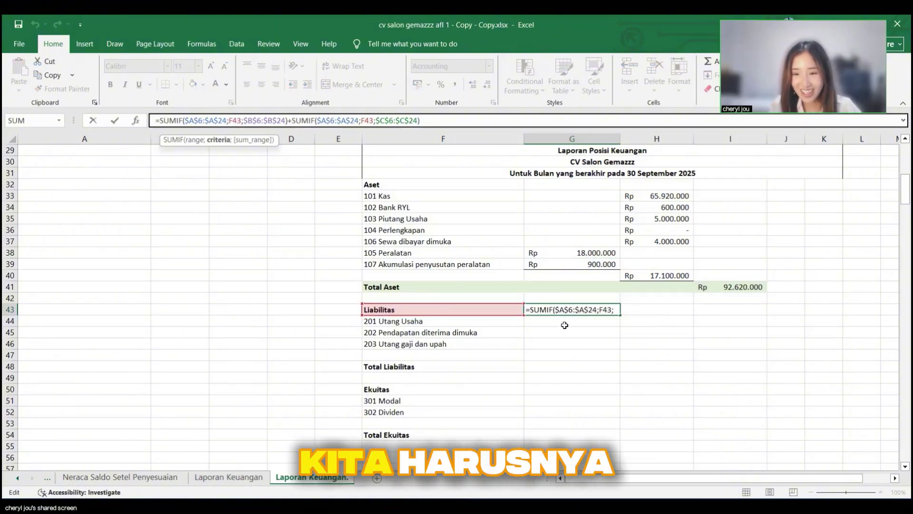
{"action": "key", "text": "BackSpace"}
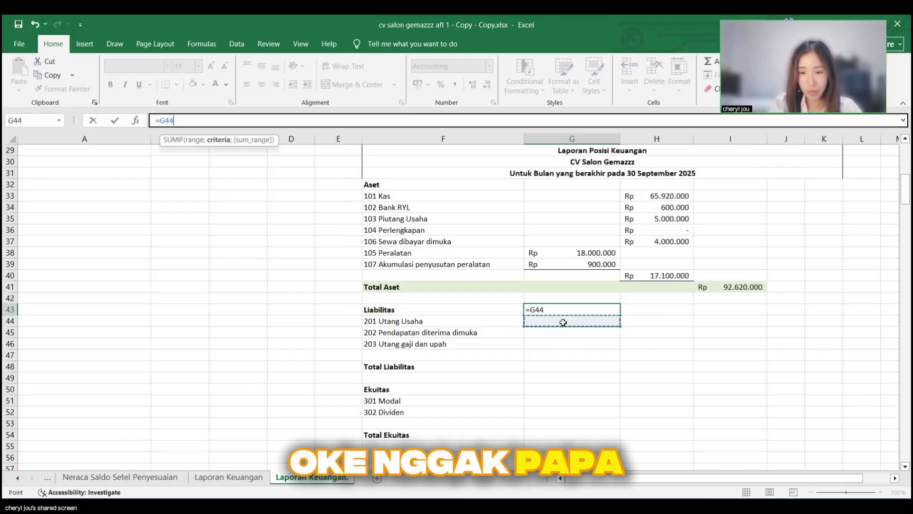
{"action": "key", "text": "Return"}
{"action": "left_click", "coordinate": [563, 307]}
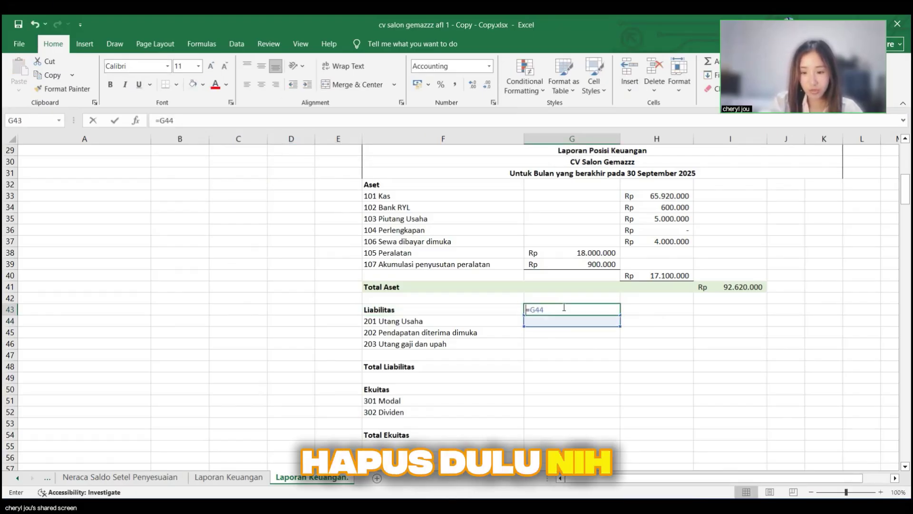
{"action": "key", "text": "Delete"}
{"action": "left_click", "coordinate": [565, 340]}
Step: Copy the 105 Peralatan formula into G44 for 201 Utang Usaha and fill it down to 203 Utang gaji dan upah in G46
{"action": "left_click", "coordinate": [561, 320]}
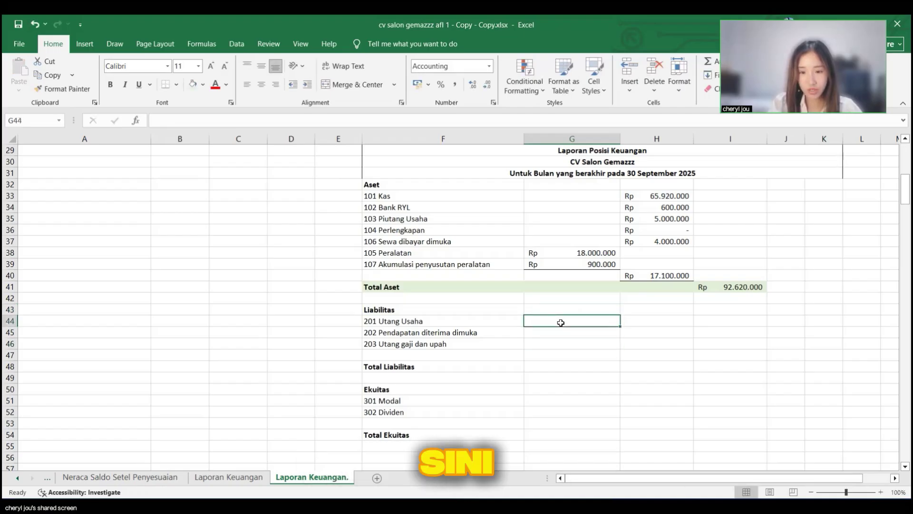
{"action": "left_click", "coordinate": [572, 253]}
{"action": "key", "text": "ctrl+c"}
{"action": "left_click", "coordinate": [561, 323]}
{"action": "key", "text": "ctrl+v"}
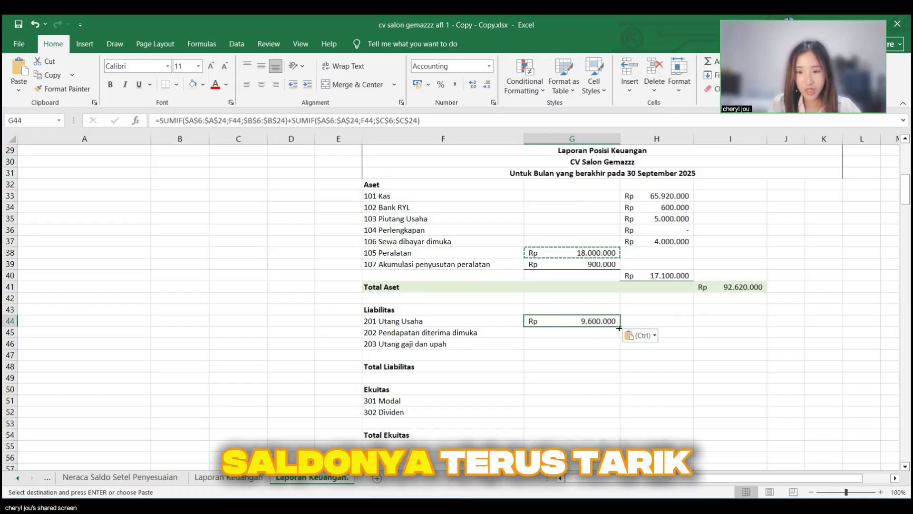
{"action": "left_click_drag", "start_coordinate": [619, 328], "coordinate": [620, 347]}
{"action": "left_click", "coordinate": [640, 332]}
Step: Add a bottom border under the 203 Utang gaji dan upah balance in G46 and begin a Total Liabilitas formula in H48
{"action": "left_click", "coordinate": [608, 341]}
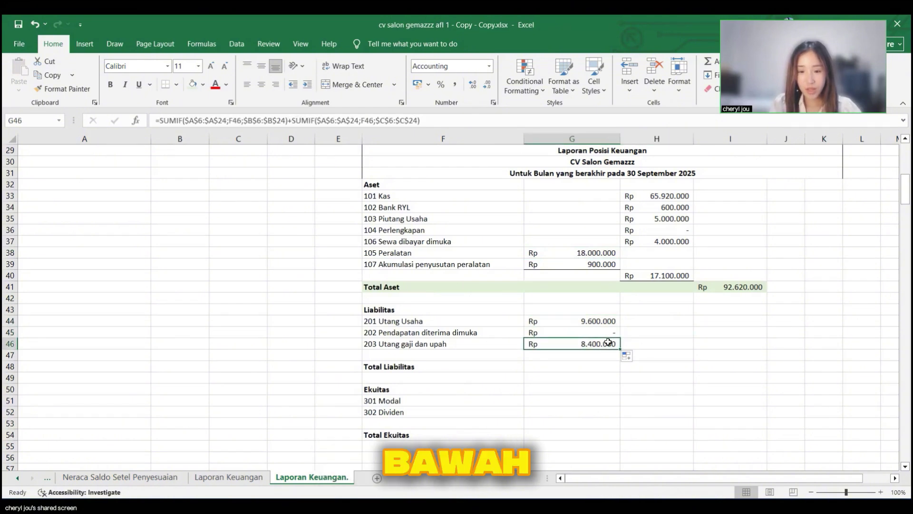
{"action": "left_click", "coordinate": [644, 357]}
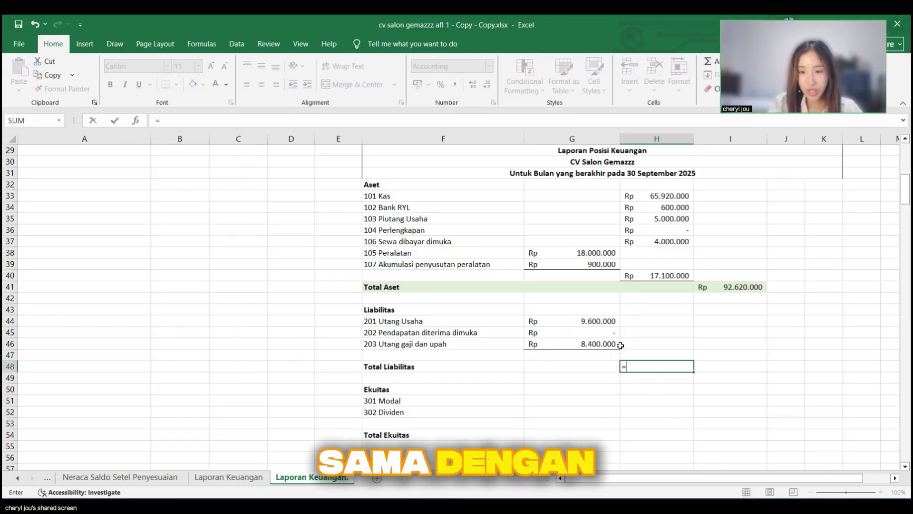
{"action": "type", "text": "="}
{"action": "left_click", "coordinate": [585, 321]}
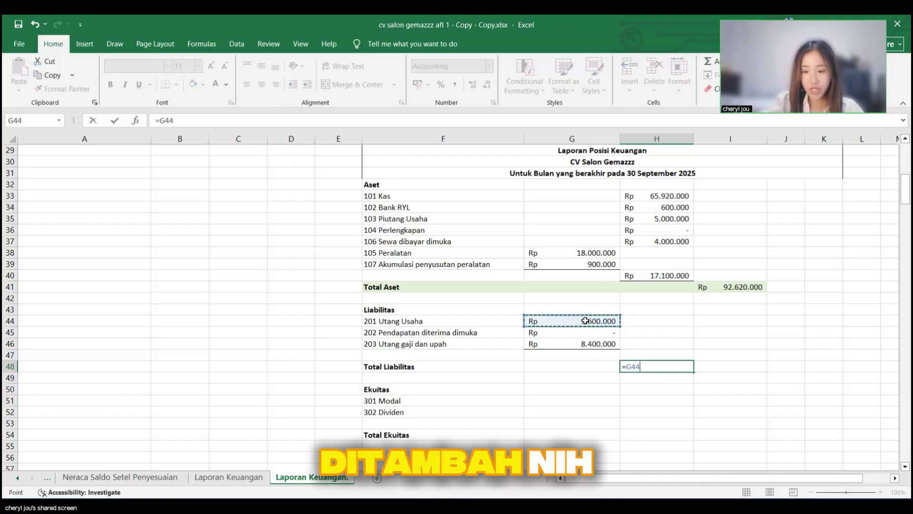
{"action": "type", "text": "+"}
{"action": "left_click", "coordinate": [587, 343]}
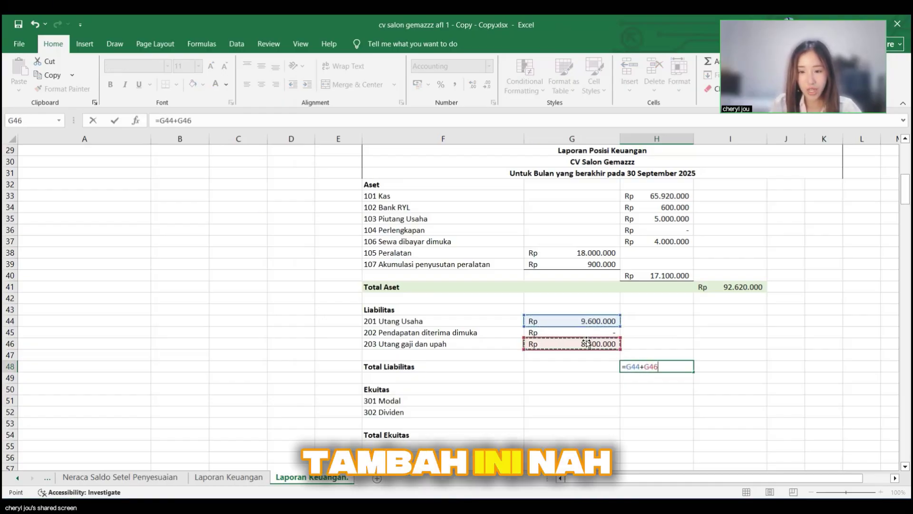
{"action": "key", "text": "BackSpace"}
{"action": "key", "text": "BackSpace"}
{"action": "key", "text": "BackSpace"}
{"action": "key", "text": "BackSpace"}
{"action": "key", "text": "BackSpace"}
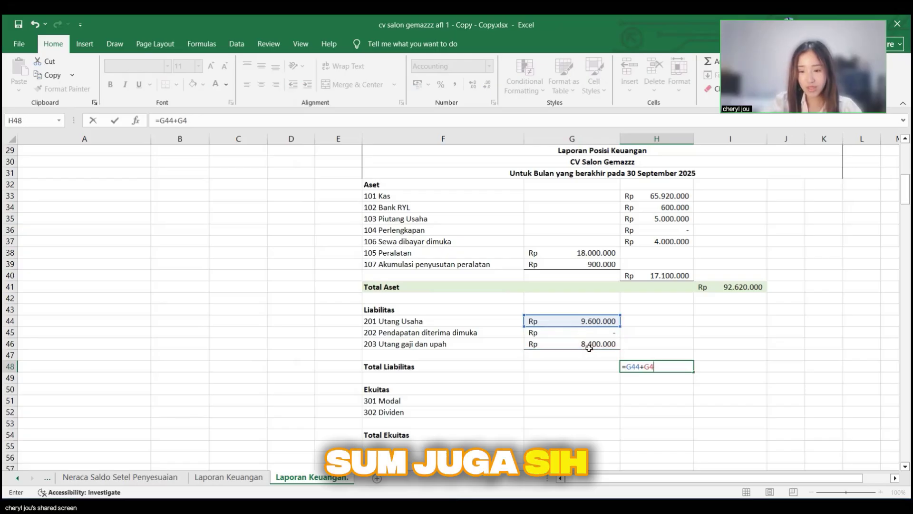
{"action": "key", "text": "BackSpace"}
{"action": "key", "text": "BackSpace"}
Step: Total the liabilities G44:G46 with a SUM formula in H48
{"action": "type", "text": "sum("}
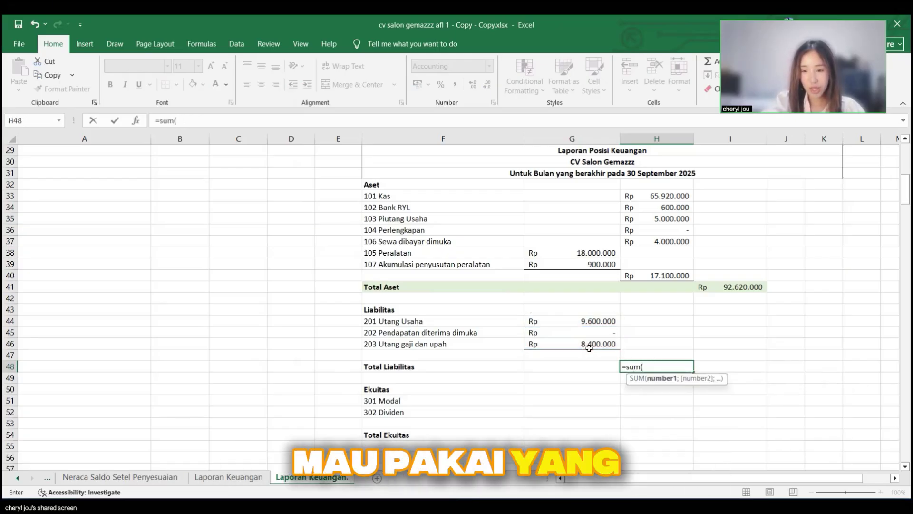
{"action": "left_click_drag", "start_coordinate": [582, 322], "coordinate": [580, 342]}
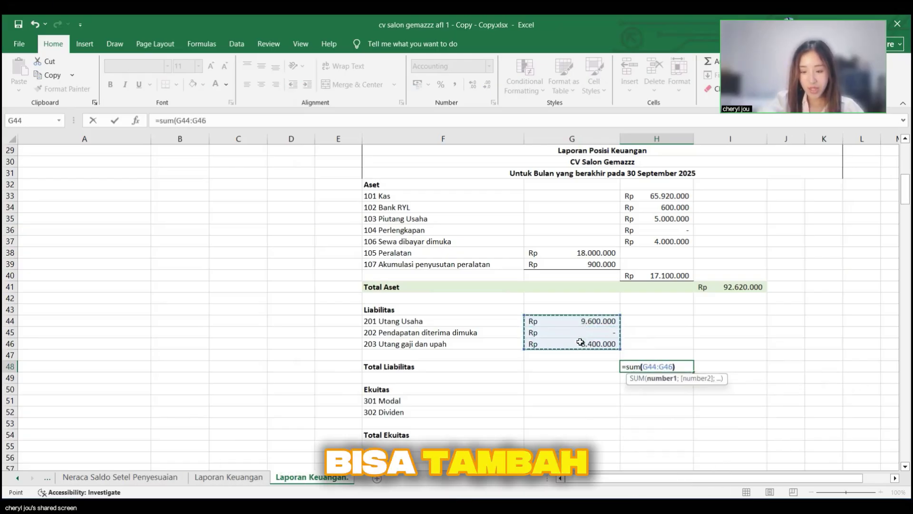
{"action": "key", "text": "ctrl+Return"}
{"action": "key", "text": "Down"}
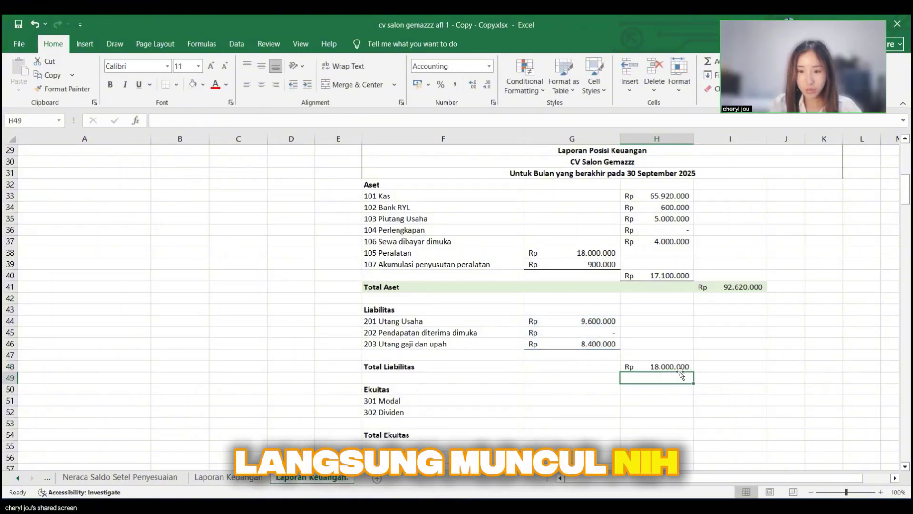
Step: Copy the 201 Utang Usaha formula from G44 into G51 for 301 Modal and fill it down to 302 Dividen in G52
{"action": "scroll", "coordinate": [551, 336], "scroll_direction": "down", "scroll_amount": 2}
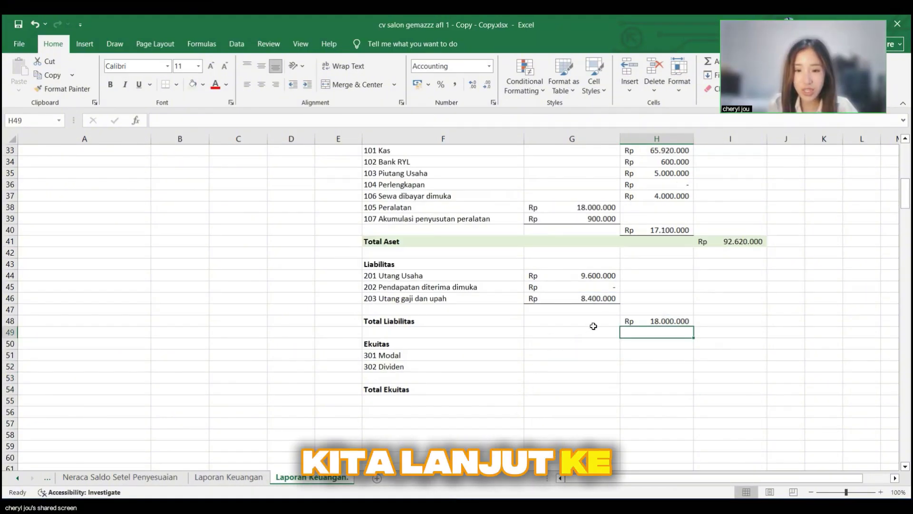
{"action": "left_click", "coordinate": [558, 357]}
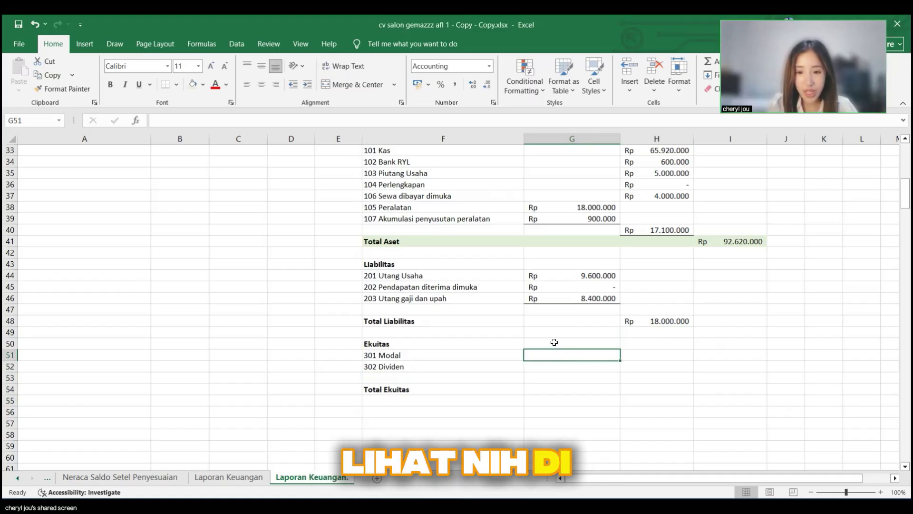
{"action": "left_click", "coordinate": [572, 275]}
{"action": "key", "text": "ctrl+c"}
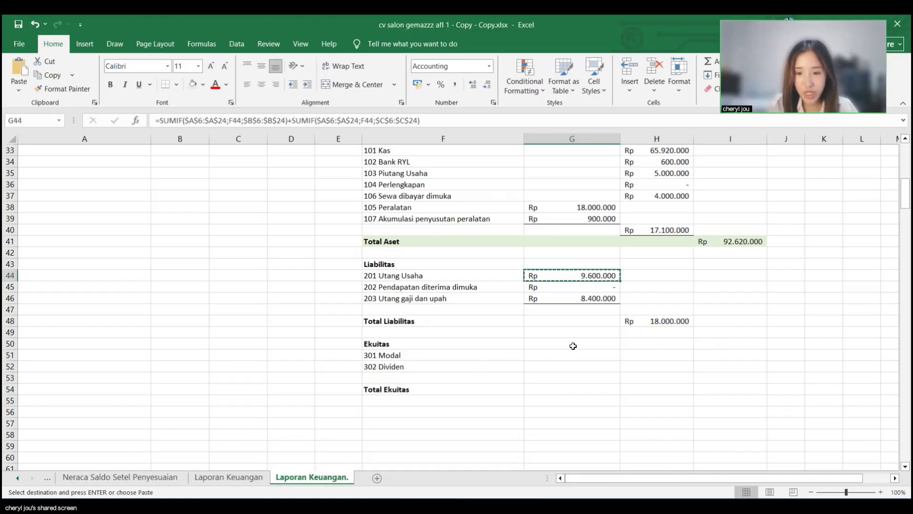
{"action": "left_click", "coordinate": [575, 356]}
{"action": "key", "text": "ctrl+v"}
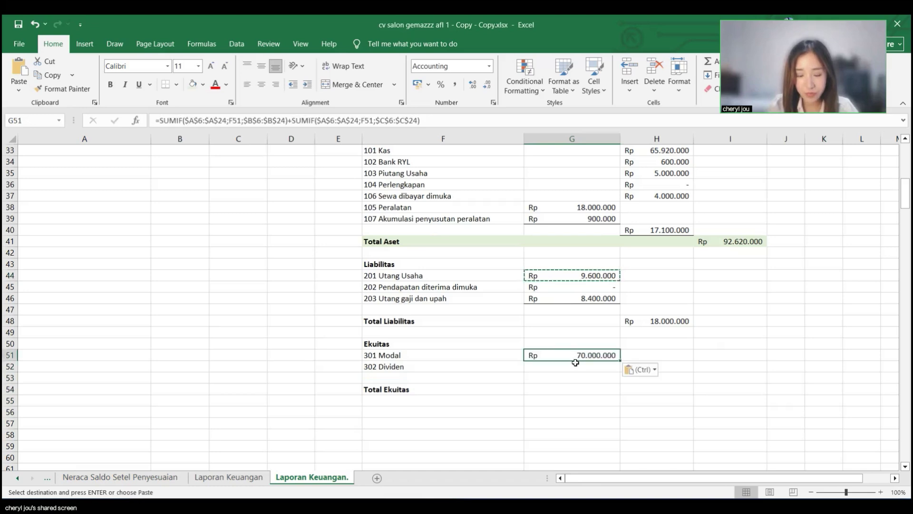
{"action": "key", "text": "Down"}
{"action": "left_click", "coordinate": [614, 357]}
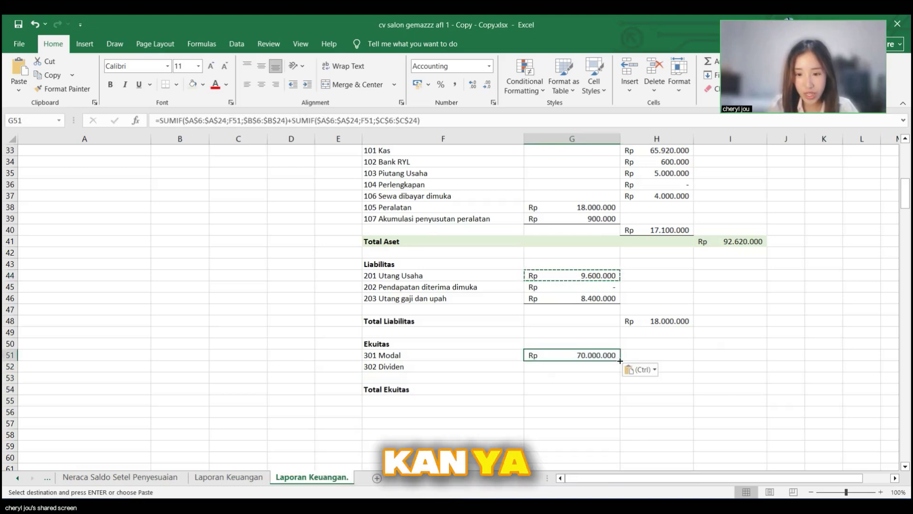
{"action": "left_click_drag", "start_coordinate": [619, 360], "coordinate": [621, 370]}
Step: Add the label Laba Neto in F53 under 302 Dividen
{"action": "left_click", "coordinate": [456, 377]}
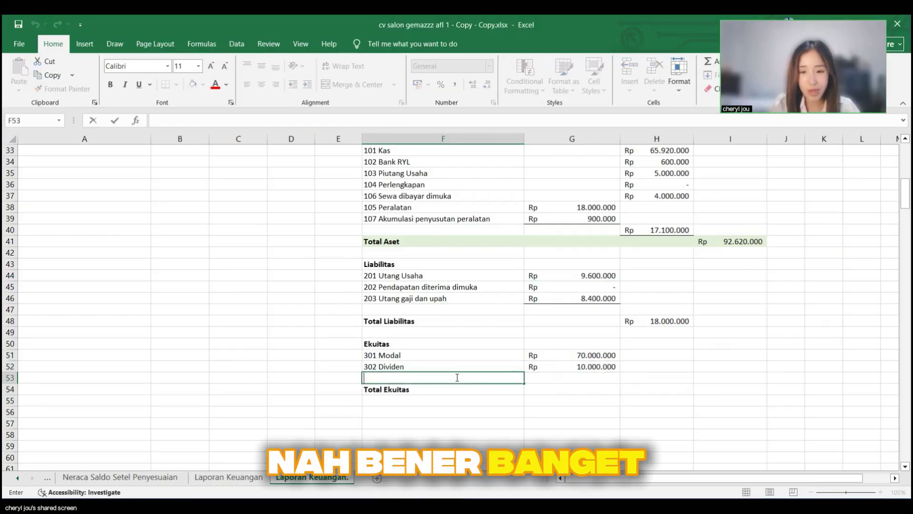
{"action": "scroll", "coordinate": [740, 219], "scroll_direction": "up", "scroll_amount": 6}
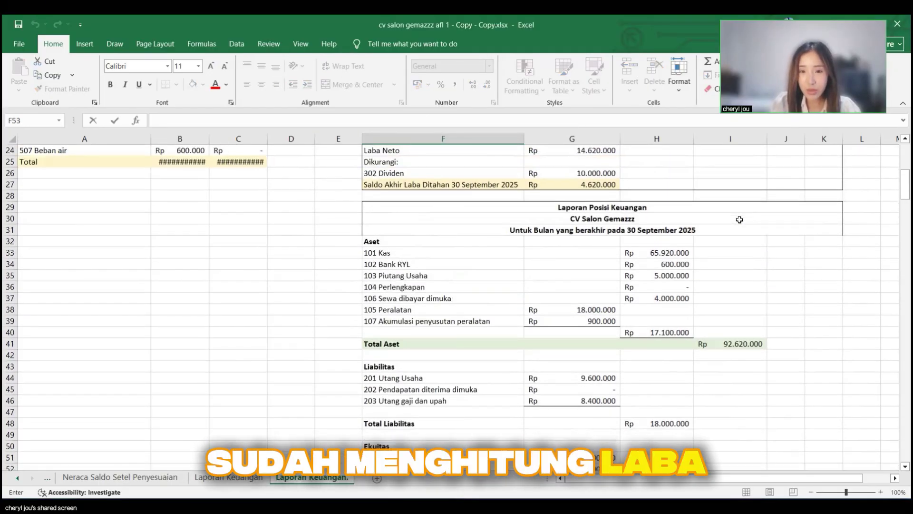
{"action": "scroll", "coordinate": [642, 336], "scroll_direction": "down", "scroll_amount": 6}
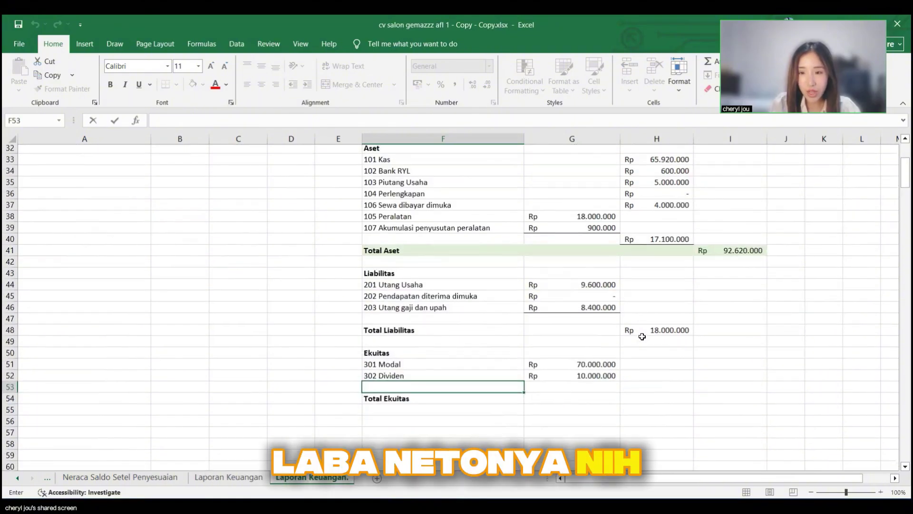
{"action": "type", "text": "eto"}
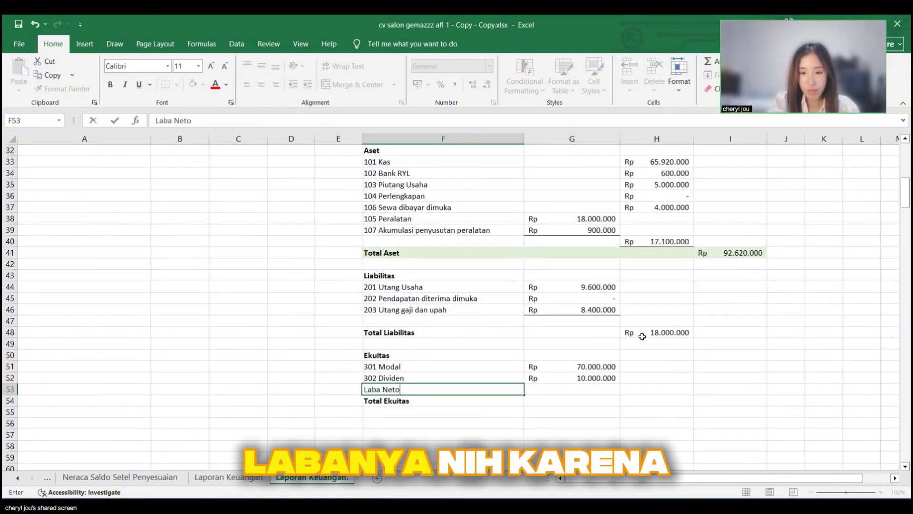
{"action": "key", "text": "Tab"}
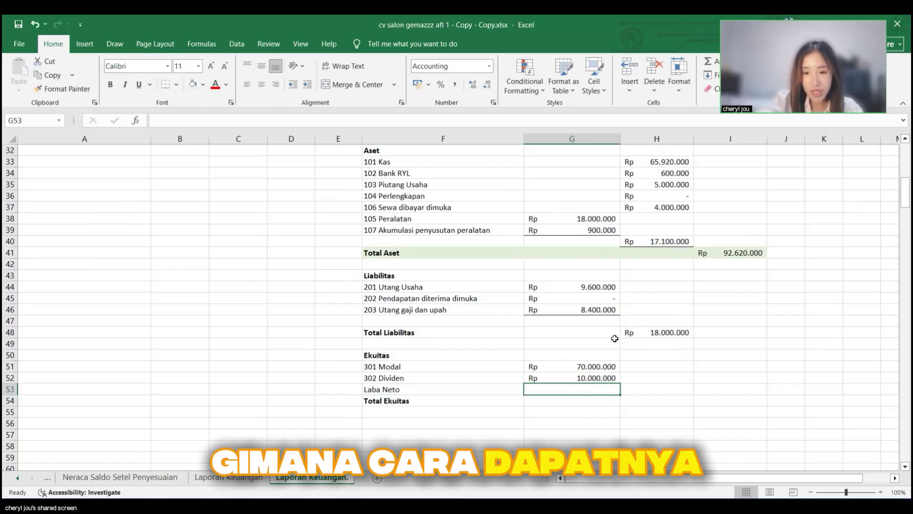
Step: Link the Laba Neto amount in G53 to the income statement's net profit with =I18
{"action": "type", "text": "="}
{"action": "scroll", "coordinate": [578, 215], "scroll_direction": "up", "scroll_amount": 3}
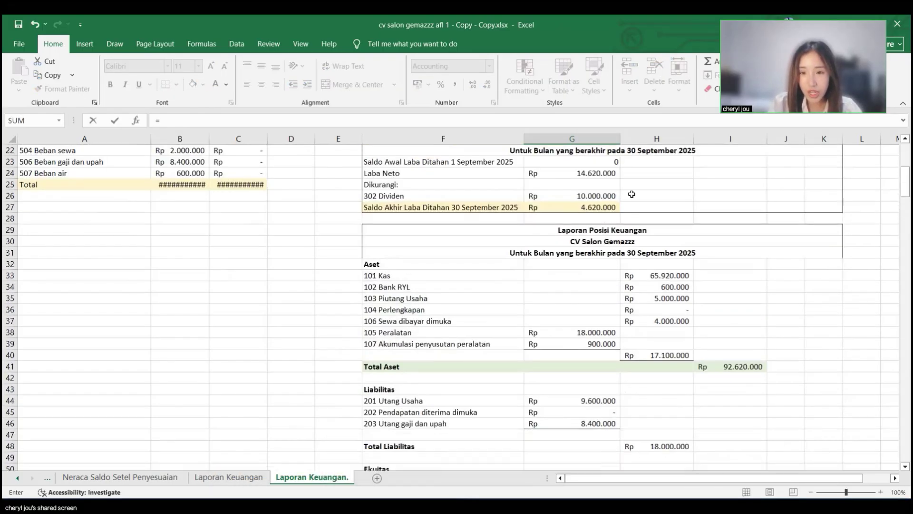
{"action": "scroll", "coordinate": [631, 194], "scroll_direction": "up", "scroll_amount": 2}
{"action": "left_click", "coordinate": [724, 176]}
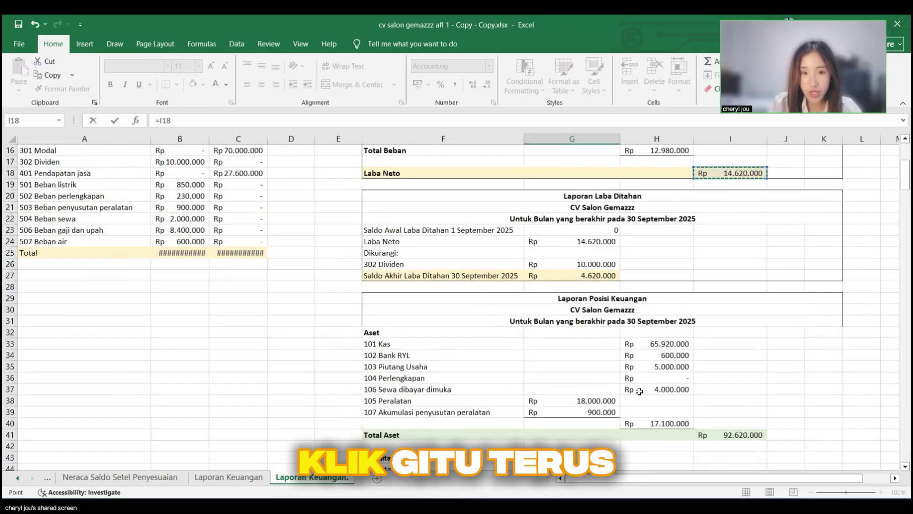
{"action": "scroll", "coordinate": [639, 391], "scroll_direction": "down", "scroll_amount": 5}
{"action": "key", "text": "Return"}
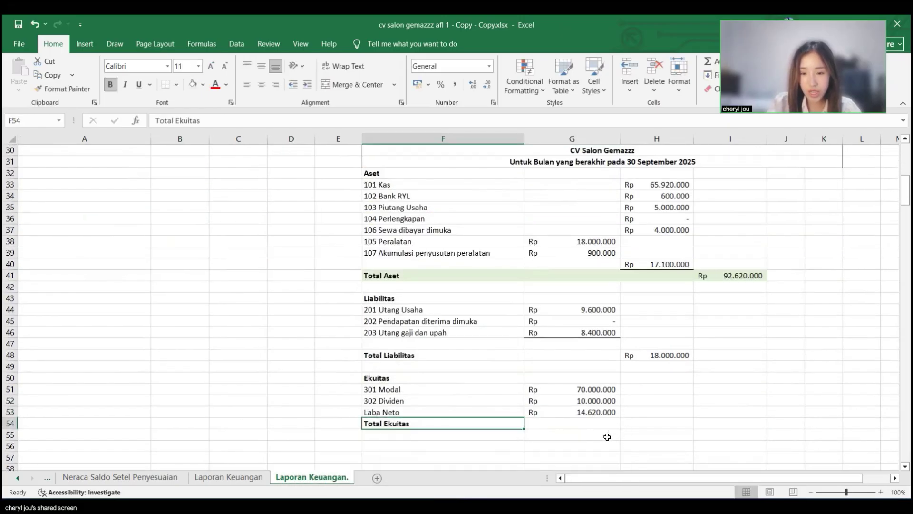
Step: Calculate Total Ekuitas in H54 with =G51+G53-G52 and put a bottom border under that cell
{"action": "left_click", "coordinate": [668, 422]}
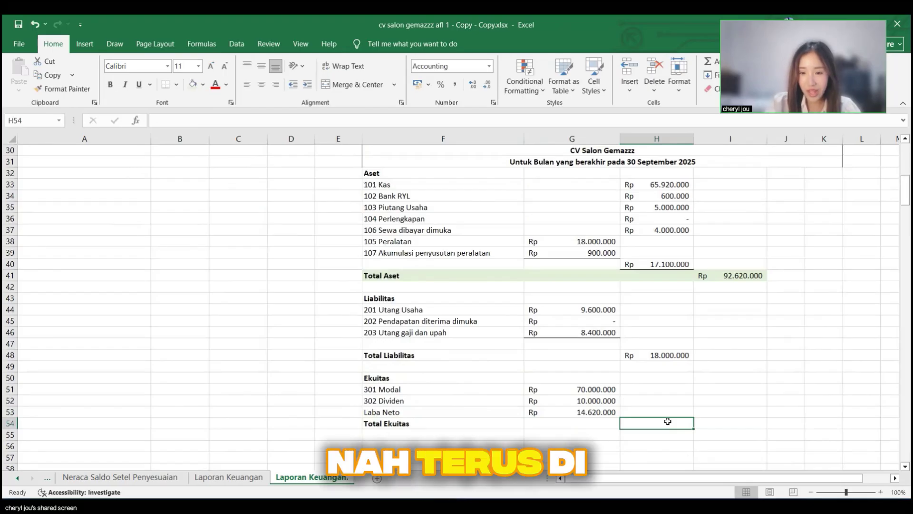
{"action": "type", "text": "="}
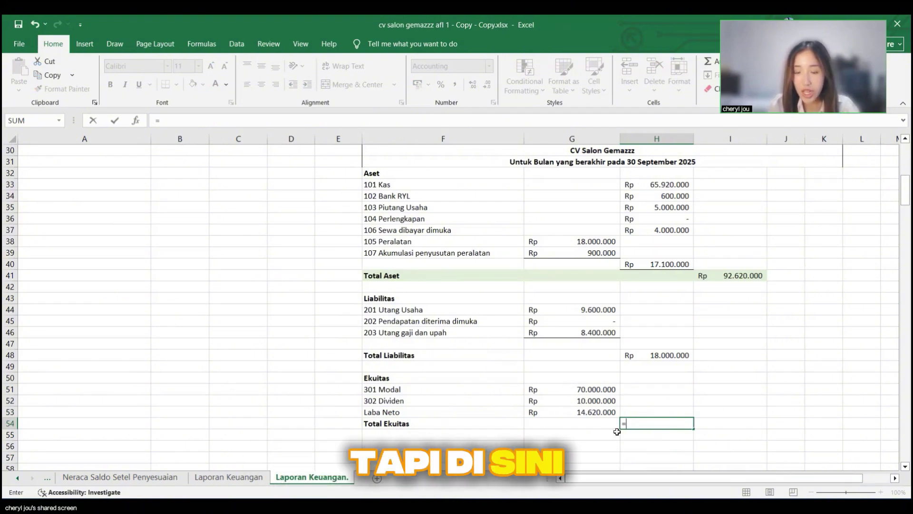
{"action": "left_click", "coordinate": [583, 390]}
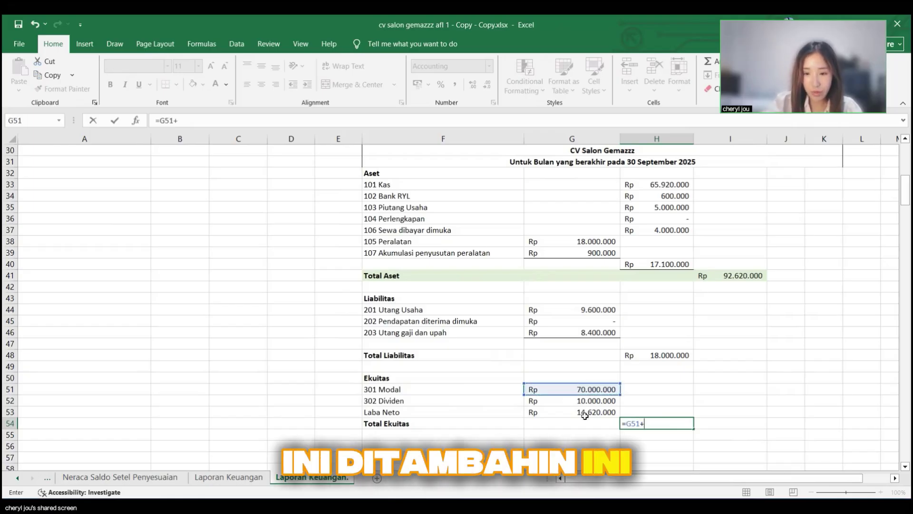
{"action": "left_click", "coordinate": [584, 414]}
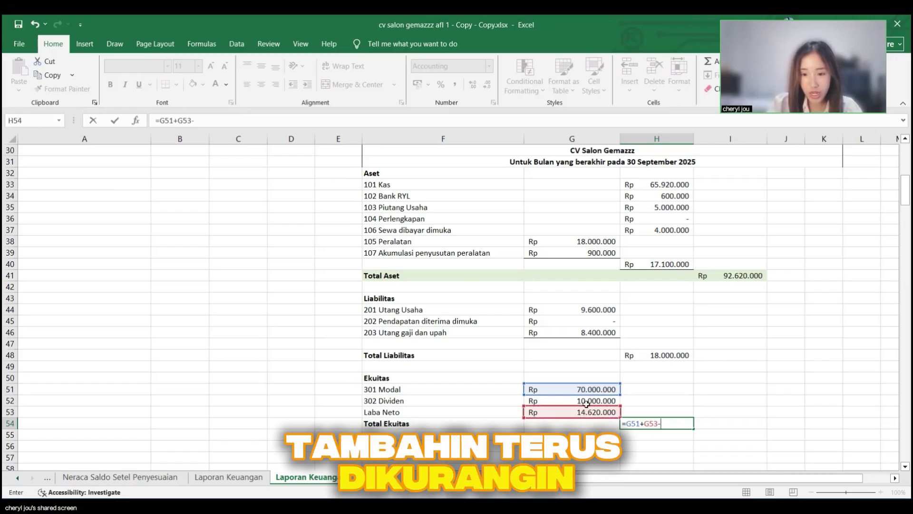
{"action": "left_click", "coordinate": [585, 402]}
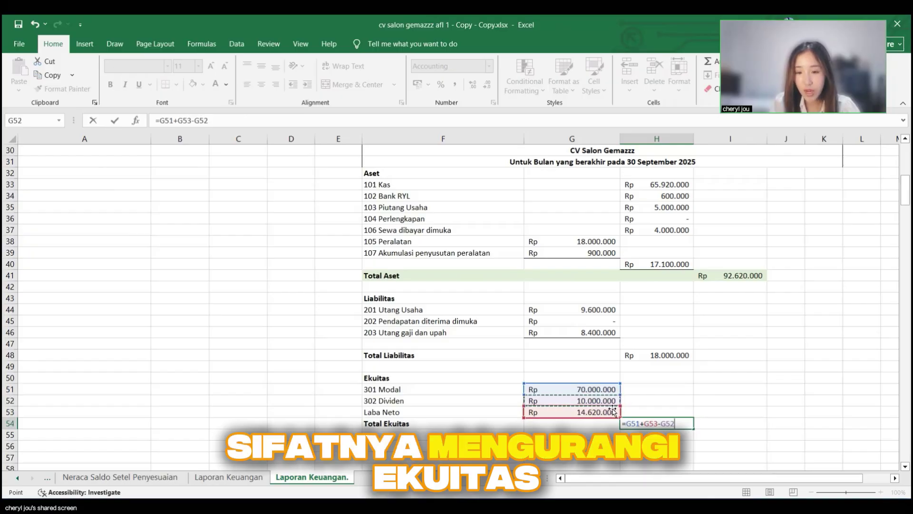
{"action": "key", "text": "Return"}
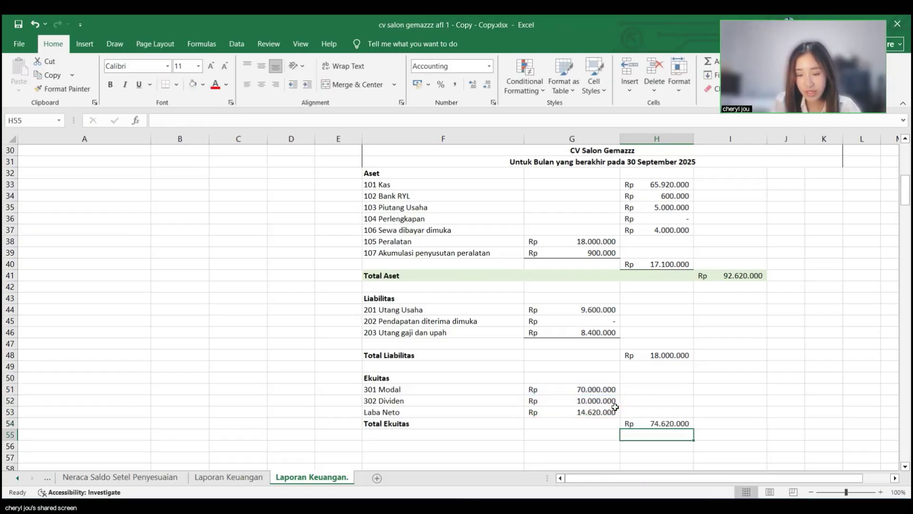
{"action": "left_click", "coordinate": [679, 421]}
{"action": "key", "text": "Down"}
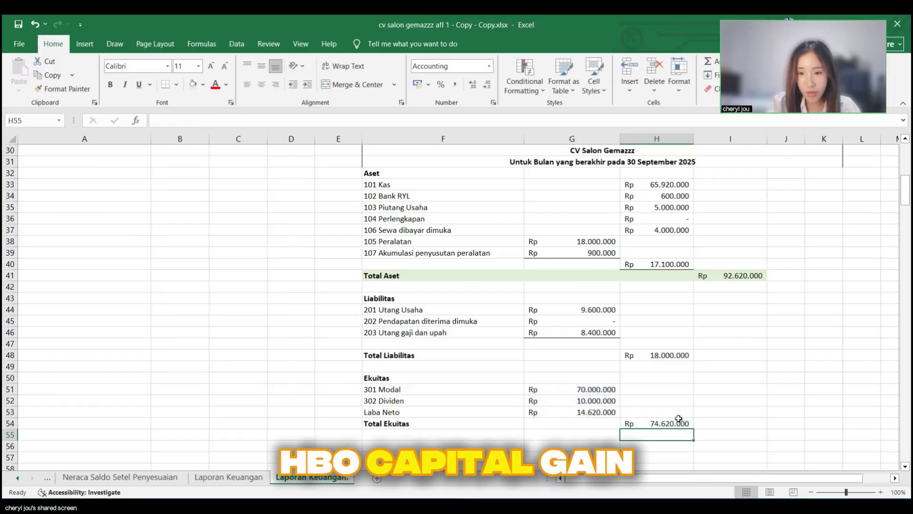
Step: Add total liabilities and total equity in I55 with the formula =H48+H54
{"action": "left_click", "coordinate": [737, 434]}
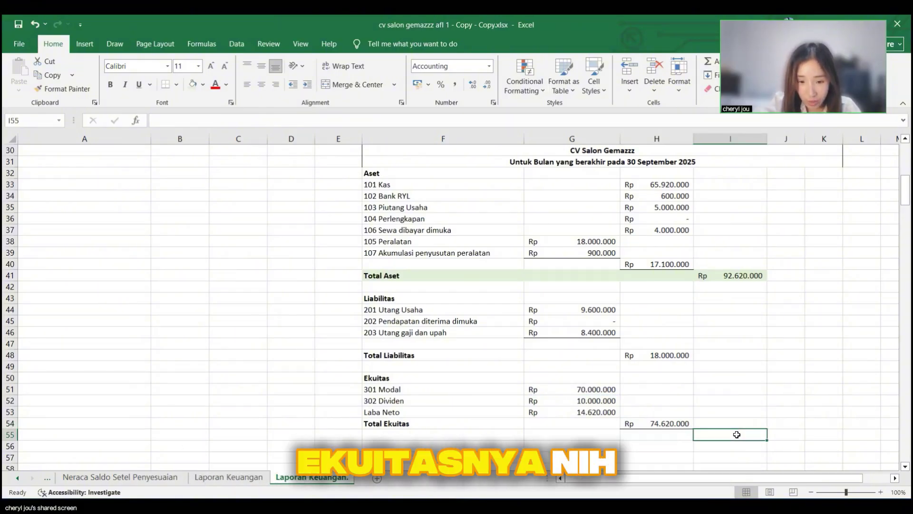
{"action": "left_click", "coordinate": [435, 425]}
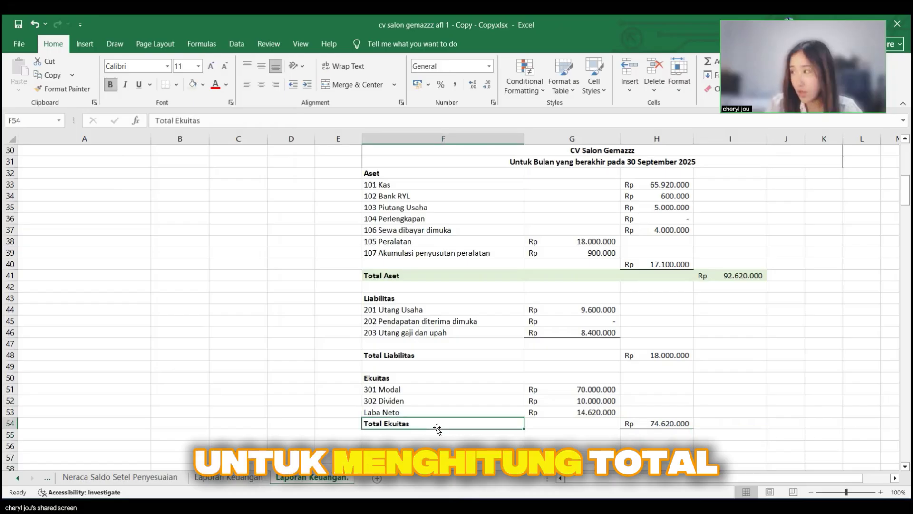
{"action": "left_click", "coordinate": [735, 439]}
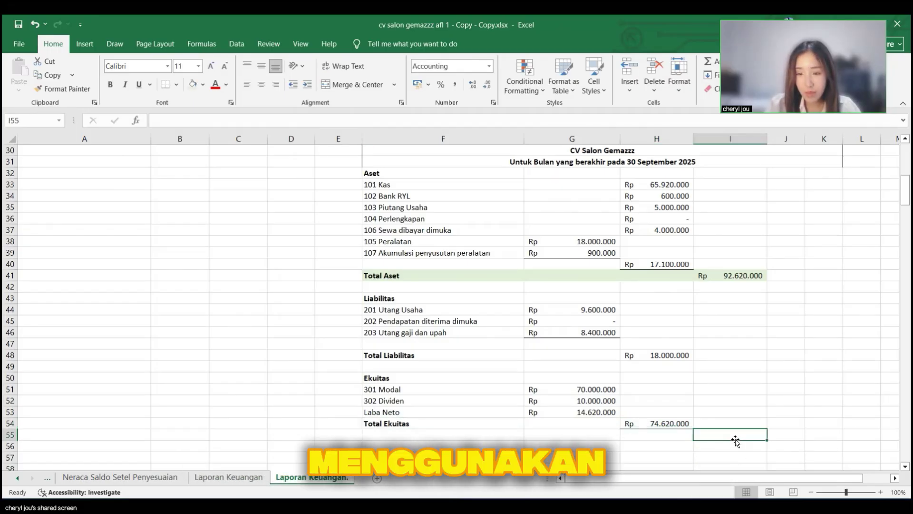
{"action": "type", "text": "="}
{"action": "left_click", "coordinate": [666, 355]}
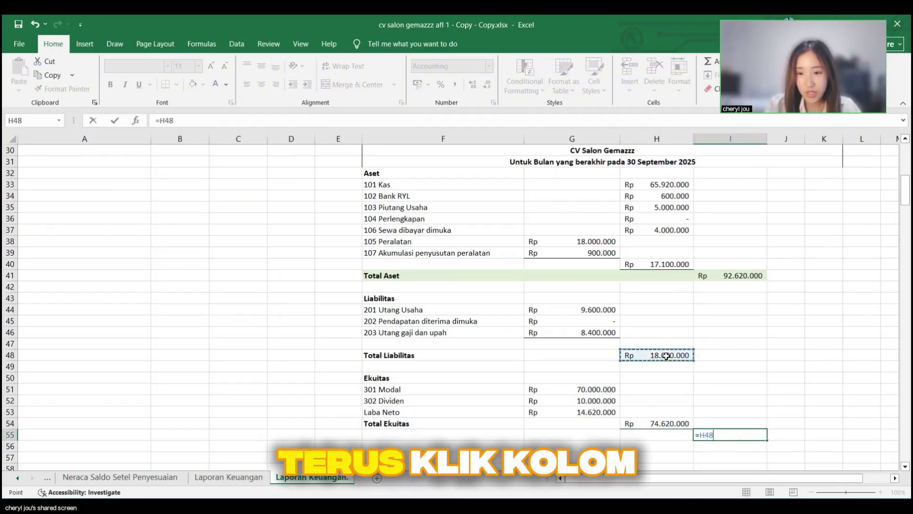
{"action": "type", "text": "+"}
{"action": "left_click", "coordinate": [668, 423]}
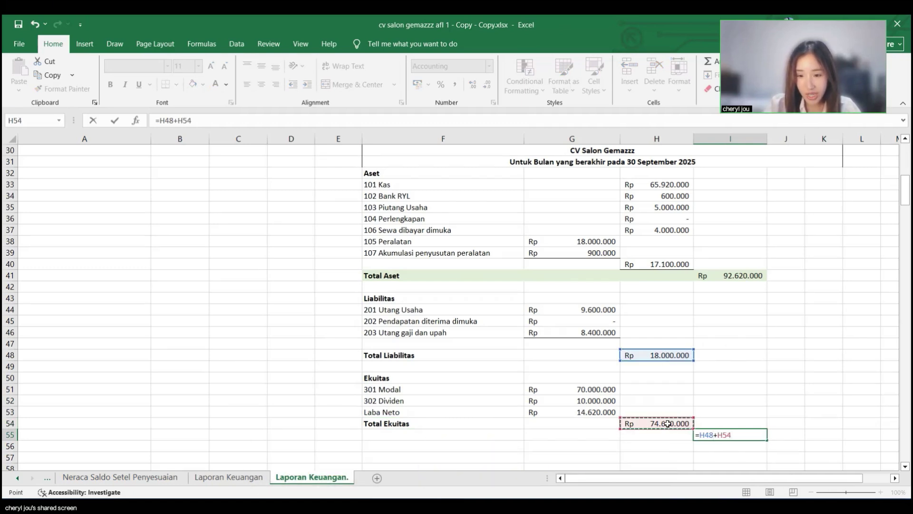
{"action": "key", "text": "Return"}
Step: Move the Total Ekuitas label from F54 down to F55, onto the row of the combined total
{"action": "left_click", "coordinate": [412, 423]}
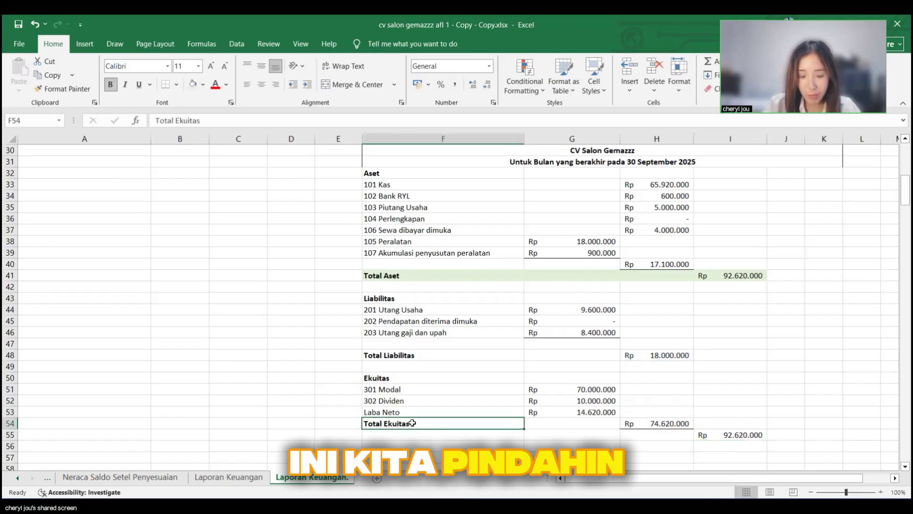
{"action": "key", "text": "ctrl+x"}
{"action": "left_click", "coordinate": [411, 435]}
{"action": "key", "text": "ctrl+v"}
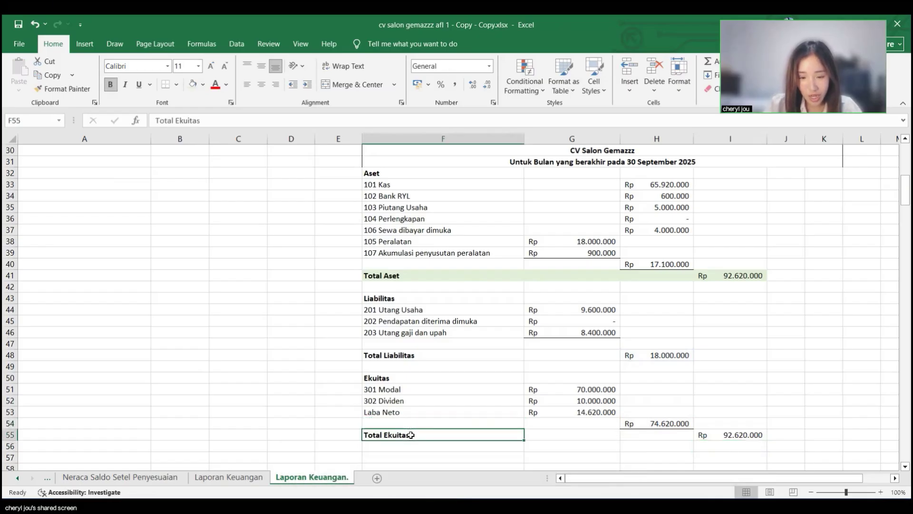
Step: Copy the Total Ekuitas label from F55 into F54, beside the equity subtotal
{"action": "key", "text": "Return"}
{"action": "left_click_drag", "start_coordinate": [408, 434], "coordinate": [728, 432]}
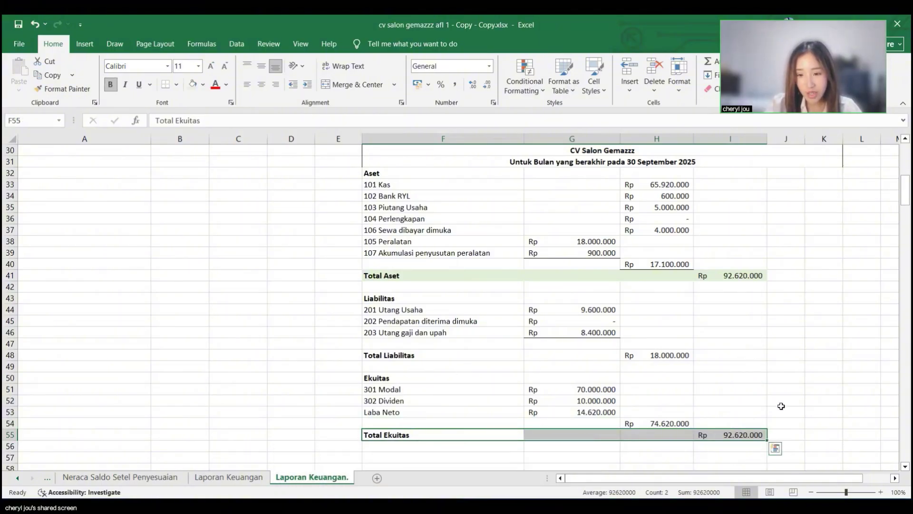
{"action": "left_click", "coordinate": [781, 405]}
{"action": "left_click", "coordinate": [439, 439]}
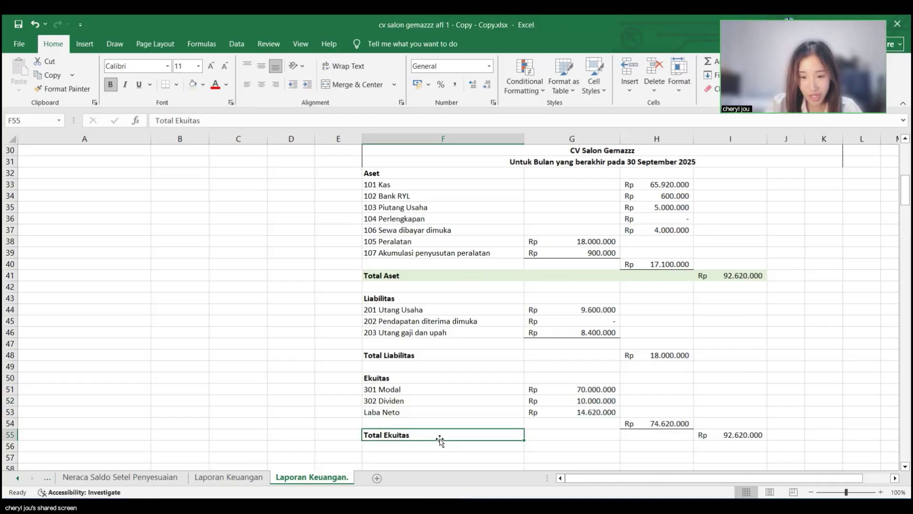
{"action": "key", "text": "ctrl+c"}
{"action": "left_click", "coordinate": [439, 420]}
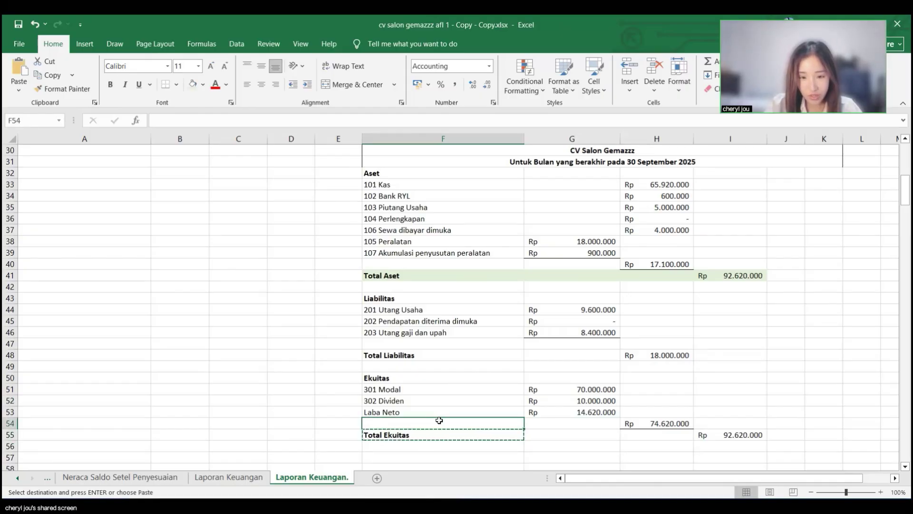
{"action": "key", "text": "Return"}
Step: Change the label in F55 to Total Liabilitas + Ekuitas
{"action": "left_click", "coordinate": [428, 434]}
{"action": "double_click", "coordinate": [431, 434]}
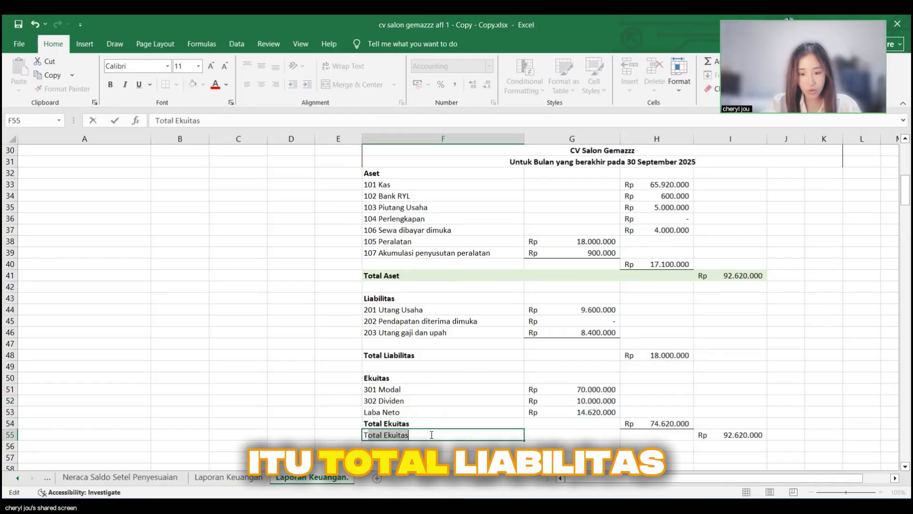
{"action": "type", "text": "Liabilitas"}
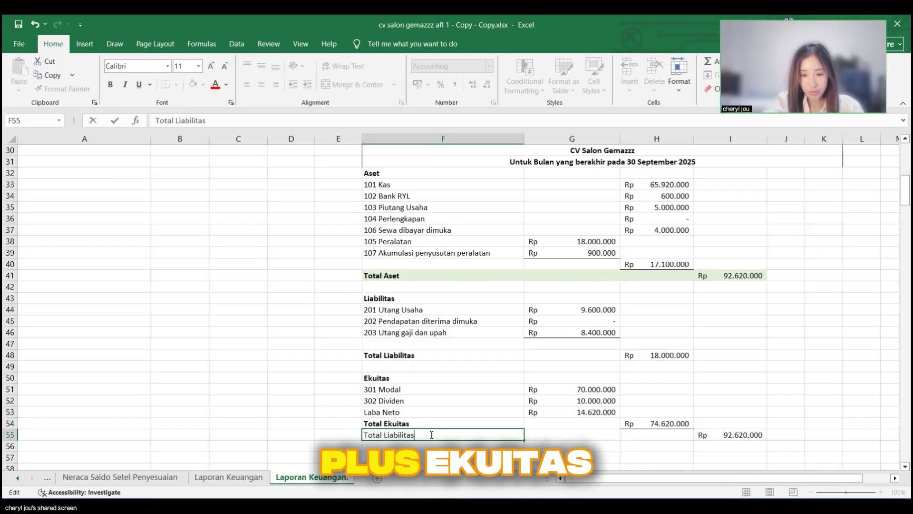
{"action": "type", "text": " _+"}
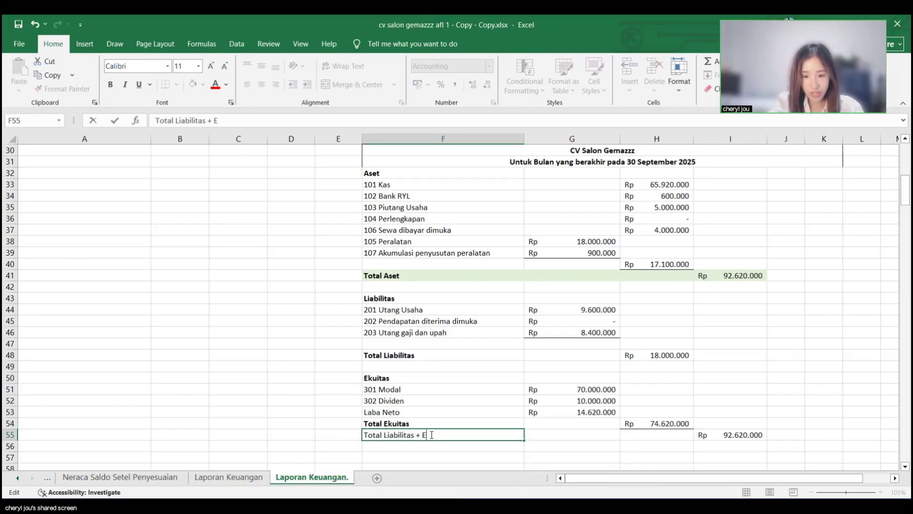
{"action": "type", "text": " Ekuitas"}
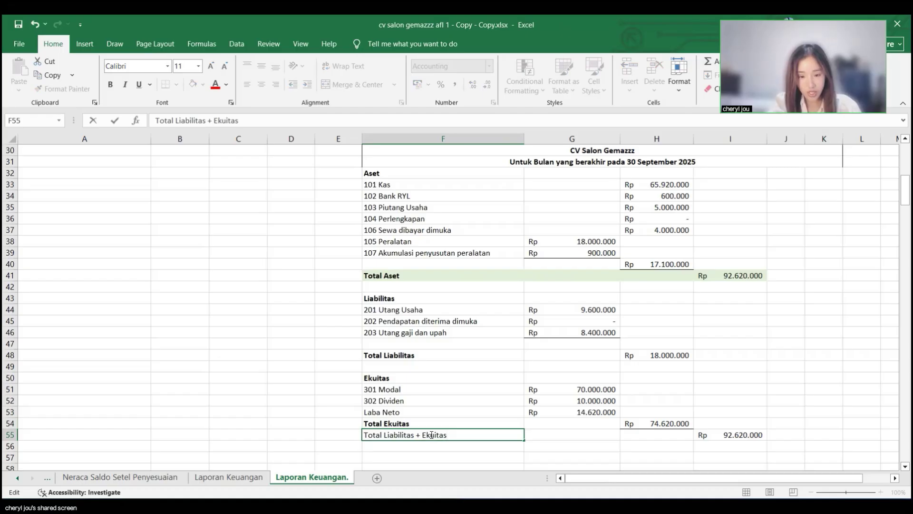
{"action": "key", "text": "Return"}
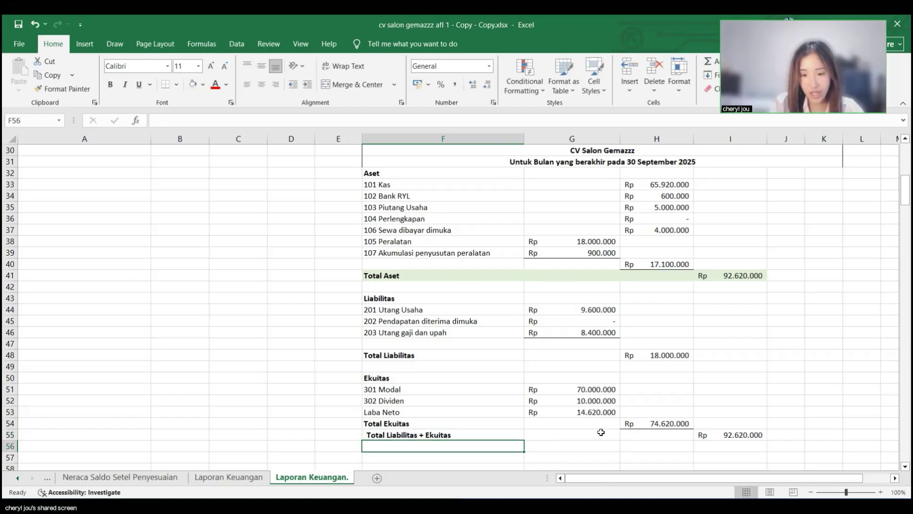
Step: Fill the Total Liabilitas + Ekuitas row, F55:I55, with the same light green as the Total Aset row
{"action": "left_click", "coordinate": [743, 435]}
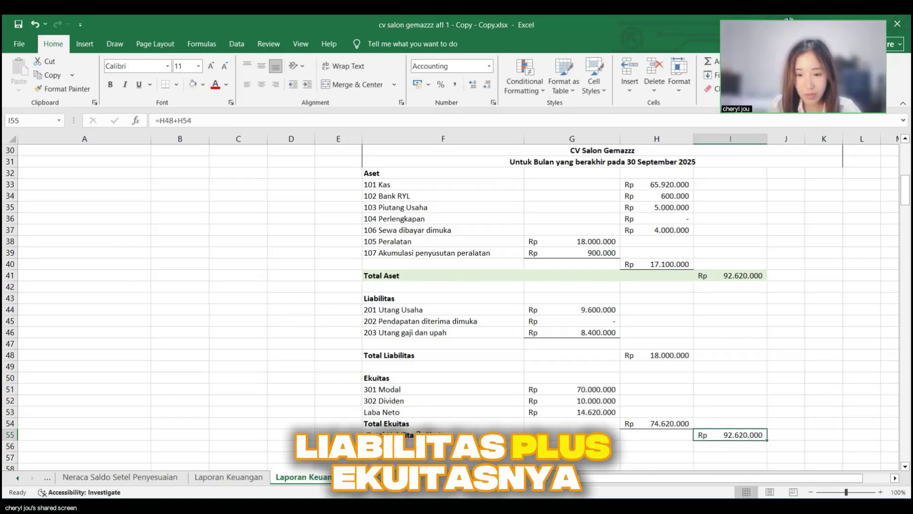
{"action": "left_click_drag", "start_coordinate": [442, 435], "coordinate": [736, 432]}
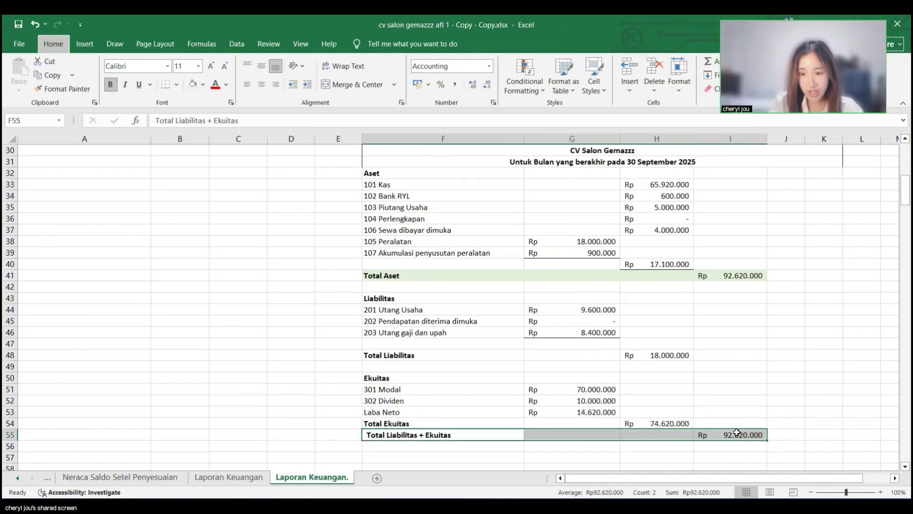
{"action": "key", "text": "alt+h"}
{"action": "key", "text": "h"}
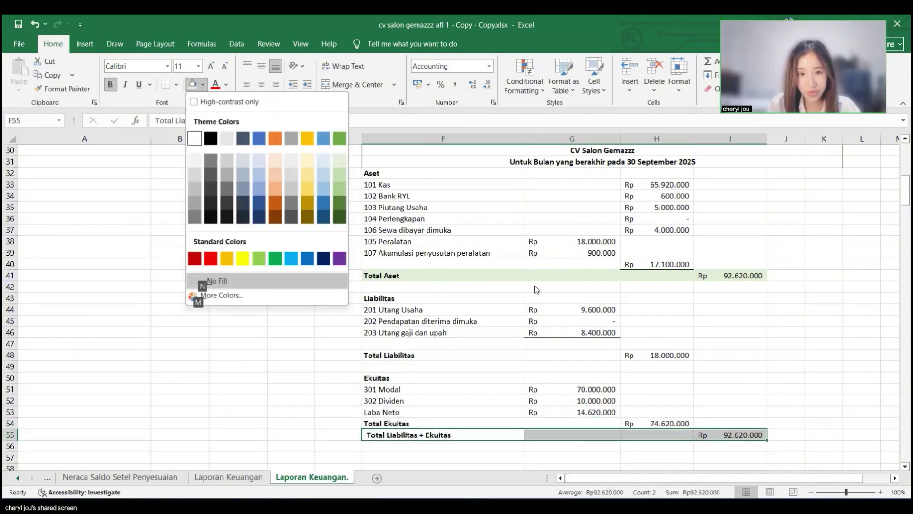
{"action": "left_click", "coordinate": [342, 162]}
{"action": "left_click", "coordinate": [750, 398]}
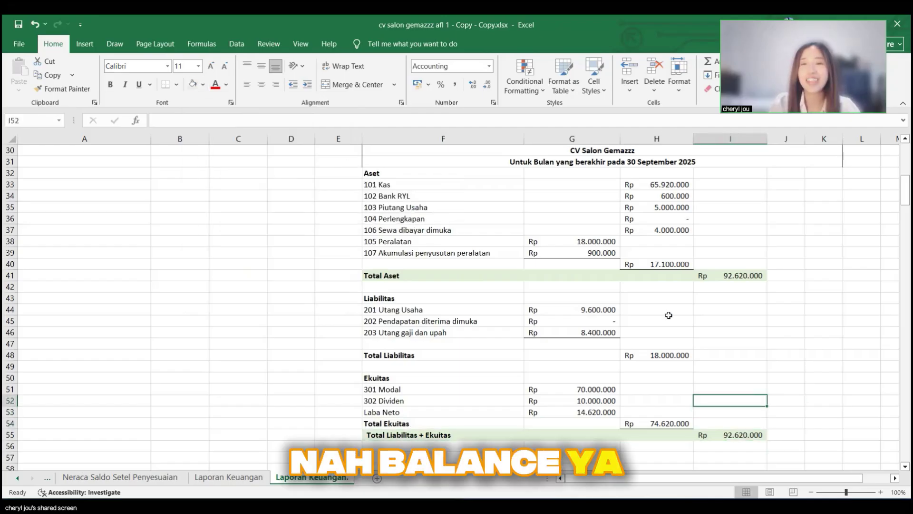
Step: Put an outside border around the whole Laporan Posisi Keuangan block, F29:K55
{"action": "scroll", "coordinate": [668, 316], "scroll_direction": "up", "scroll_amount": 1}
{"action": "left_click_drag", "start_coordinate": [399, 177], "coordinate": [617, 397]}
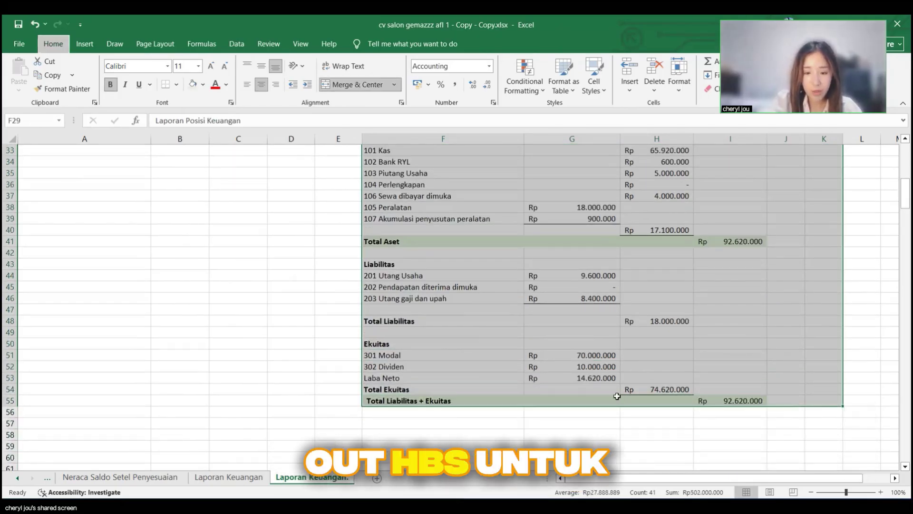
{"action": "scroll", "coordinate": [618, 399], "scroll_direction": "up", "scroll_amount": 4}
{"action": "scroll", "coordinate": [856, 355], "scroll_direction": "up", "scroll_amount": 2}
{"action": "left_click", "coordinate": [856, 355]}
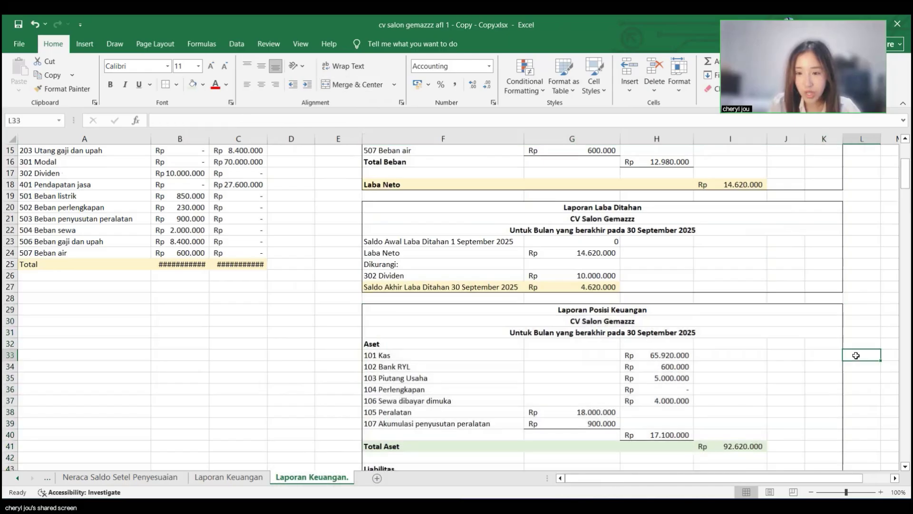
{"action": "scroll", "coordinate": [856, 356], "scroll_direction": "down", "scroll_amount": 6}
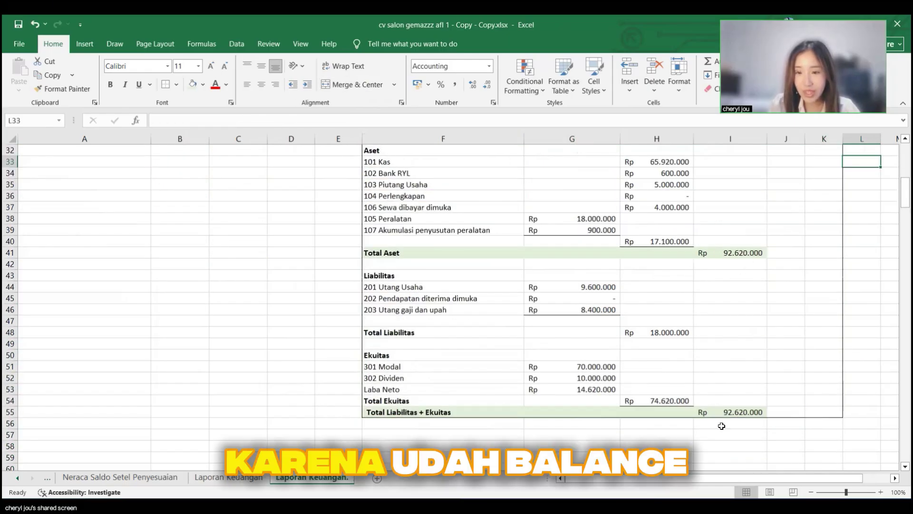
{"action": "scroll", "coordinate": [790, 379], "scroll_direction": "down", "scroll_amount": 1}
{"action": "scroll", "coordinate": [658, 198], "scroll_direction": "up", "scroll_amount": 3}
Step: Copy the account labels in F32:F55 of the Laporan Posisi Keuangan and paste them below the report starting at F57
{"action": "left_click", "coordinate": [656, 206]}
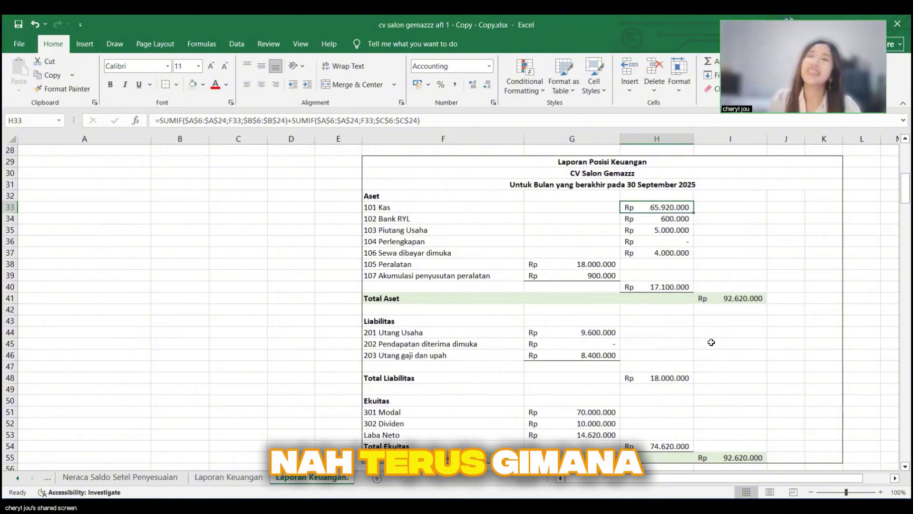
{"action": "scroll", "coordinate": [747, 320], "scroll_direction": "down", "scroll_amount": 6}
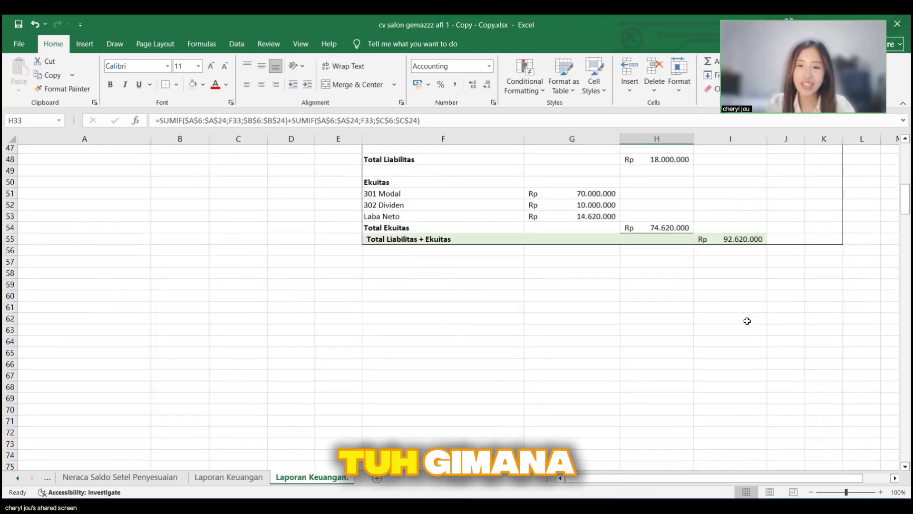
{"action": "left_click", "coordinate": [399, 264]}
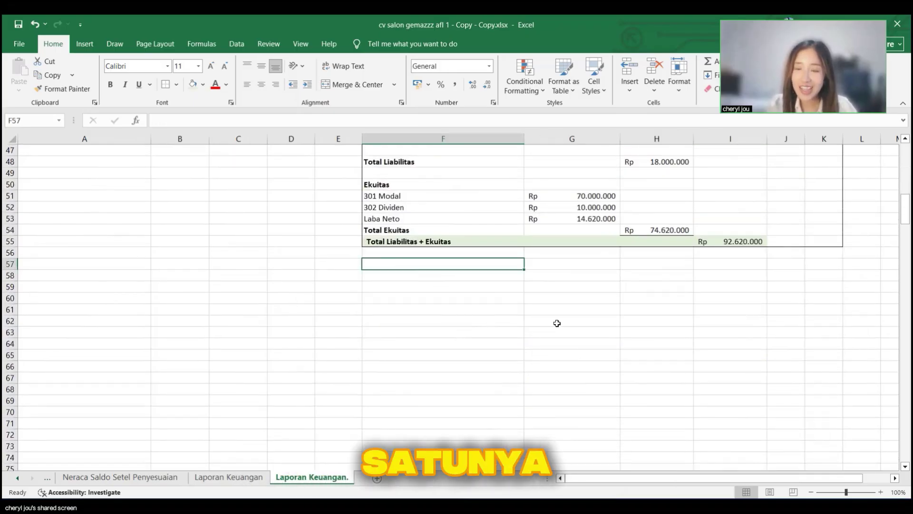
{"action": "scroll", "coordinate": [555, 323], "scroll_direction": "up", "scroll_amount": 3}
{"action": "scroll", "coordinate": [442, 234], "scroll_direction": "up", "scroll_amount": 3}
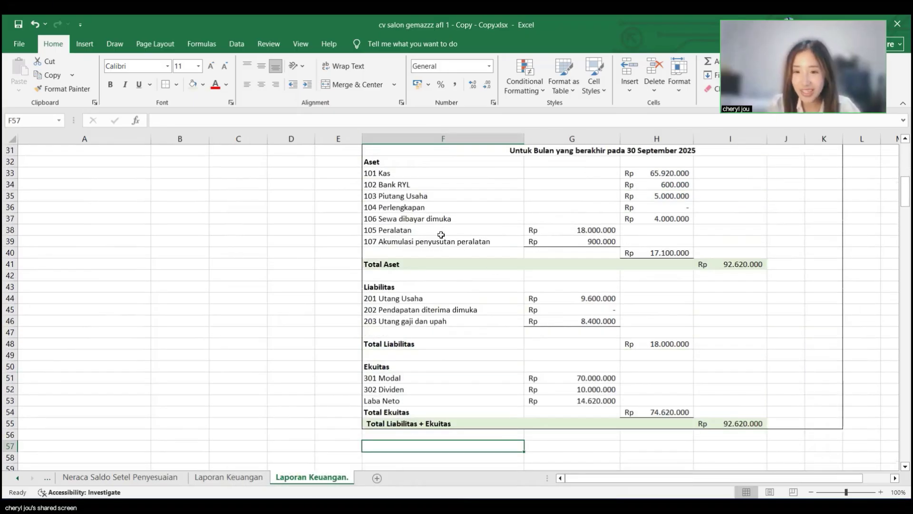
{"action": "left_click_drag", "start_coordinate": [422, 181], "coordinate": [453, 444]}
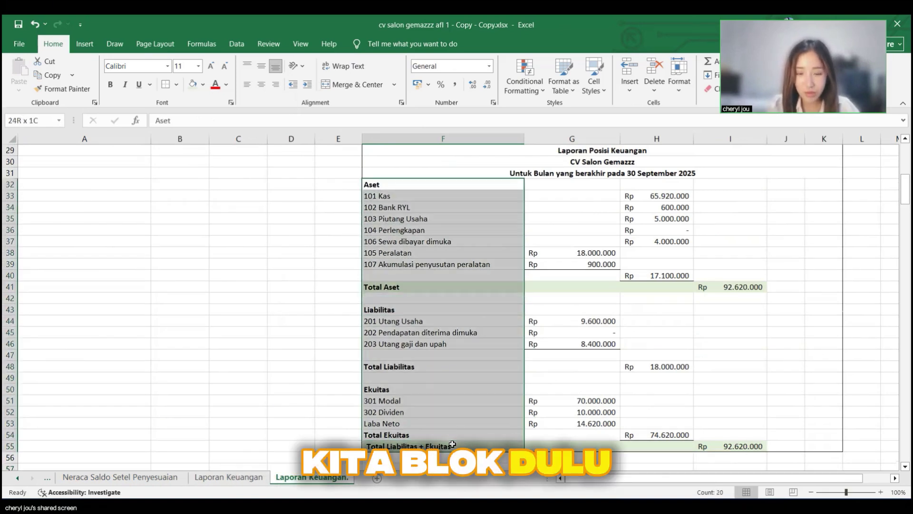
{"action": "key", "text": "ctrl+c"}
{"action": "scroll", "coordinate": [407, 247], "scroll_direction": "down", "scroll_amount": 7}
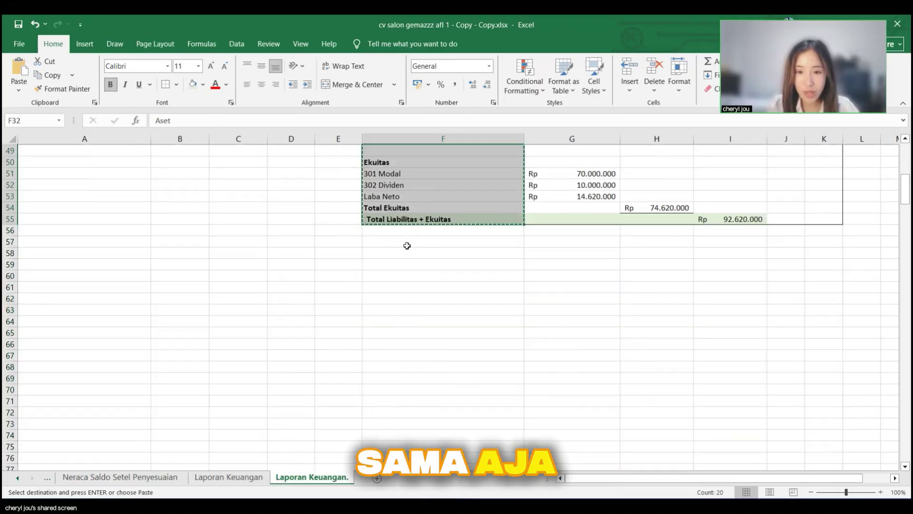
{"action": "left_click", "coordinate": [407, 245]}
{"action": "key", "text": "ctrl+v"}
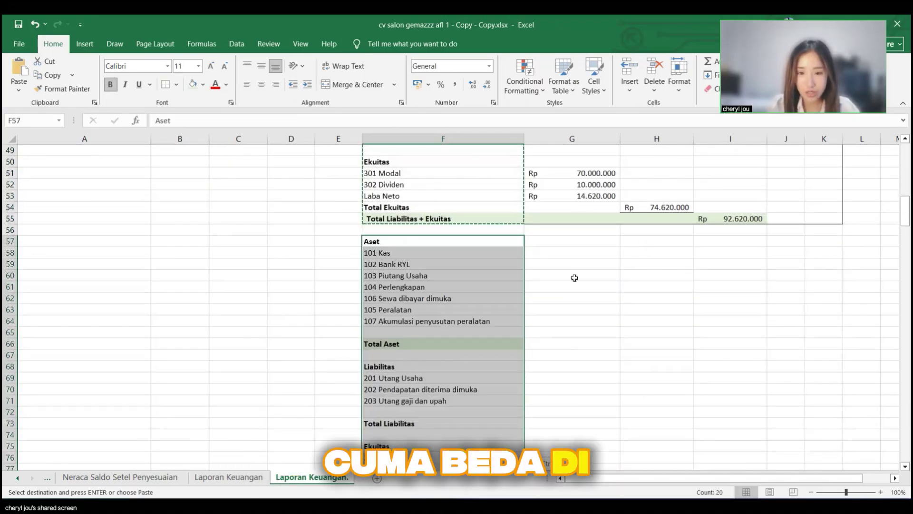
{"action": "left_click", "coordinate": [573, 276]}
{"action": "left_click", "coordinate": [555, 252]}
{"action": "key", "text": "Return"}
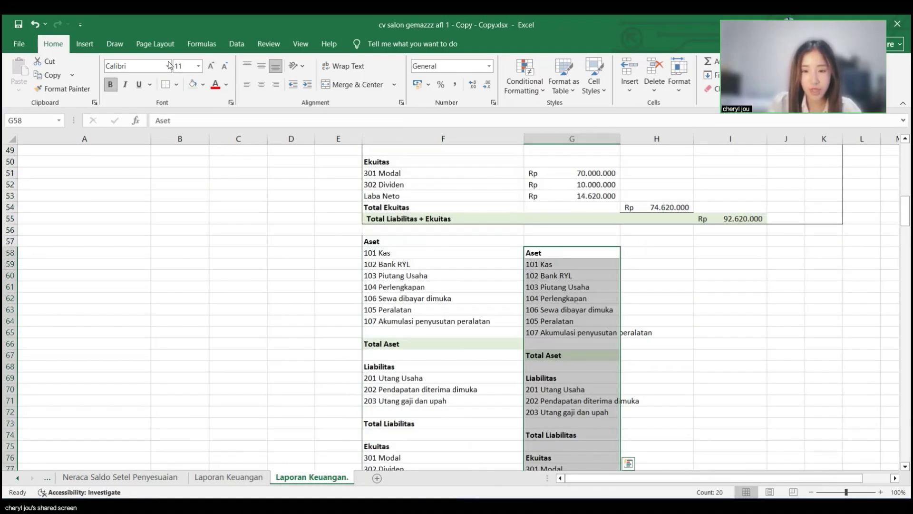
{"action": "left_click", "coordinate": [35, 24]}
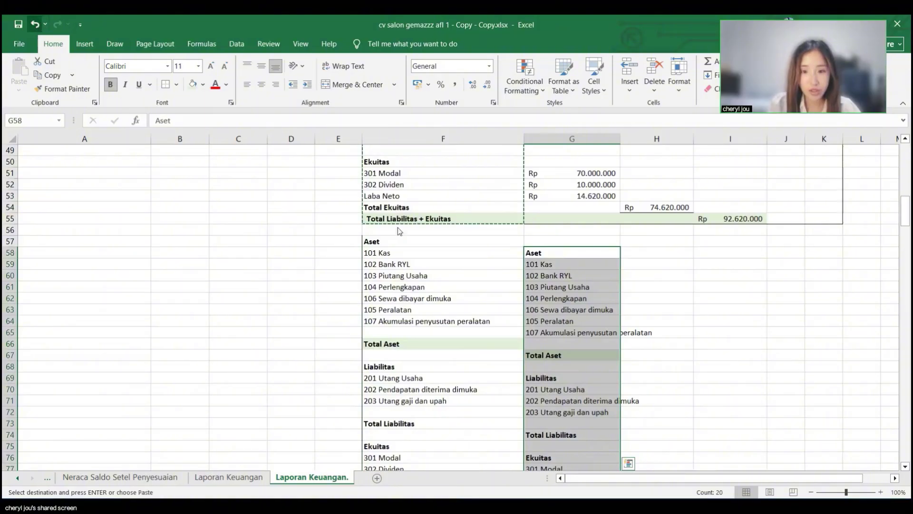
{"action": "left_click", "coordinate": [565, 275]}
{"action": "left_click", "coordinate": [505, 218]}
{"action": "key", "text": "Return"}
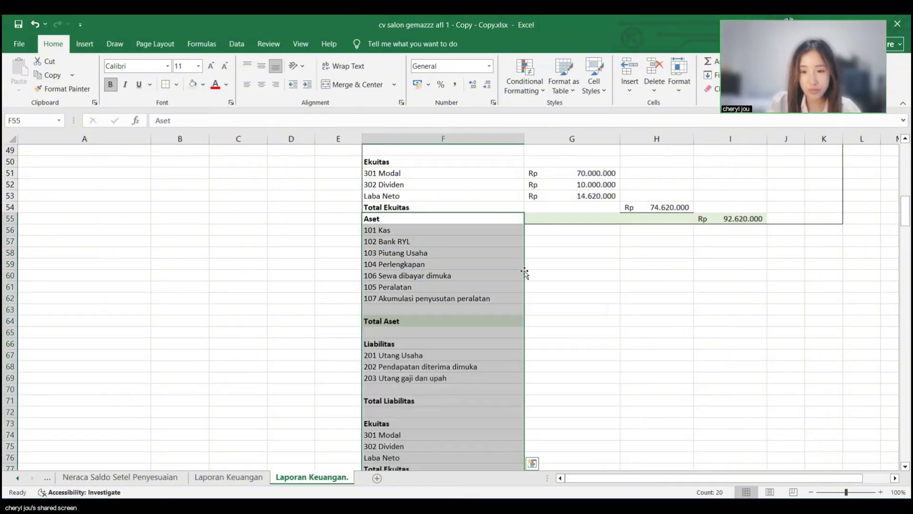
{"action": "left_click", "coordinate": [35, 24]}
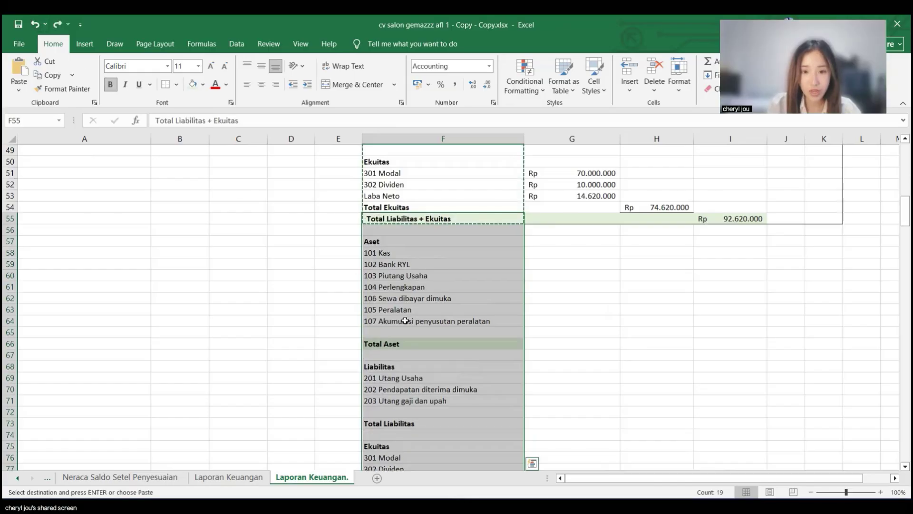
{"action": "left_click", "coordinate": [625, 322]}
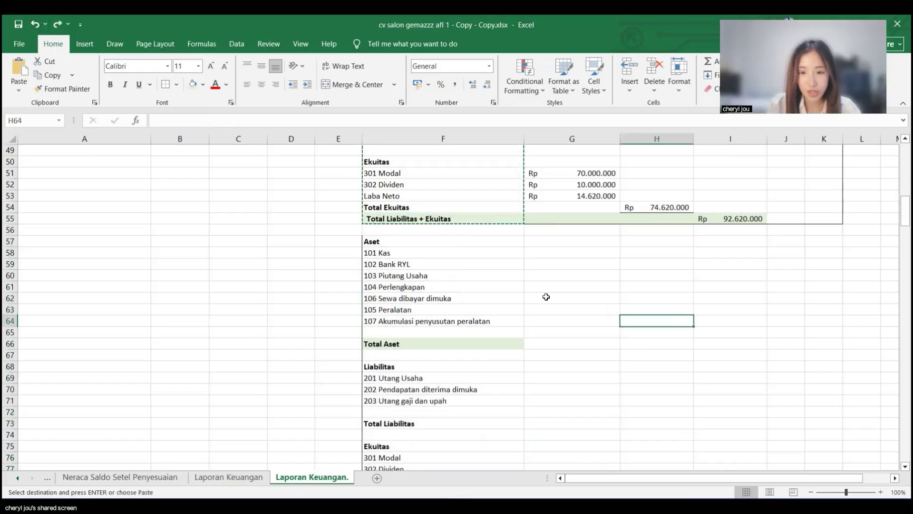
{"action": "key", "text": "Escape"}
{"action": "left_click", "coordinate": [545, 257]}
{"action": "type", "text": "="}
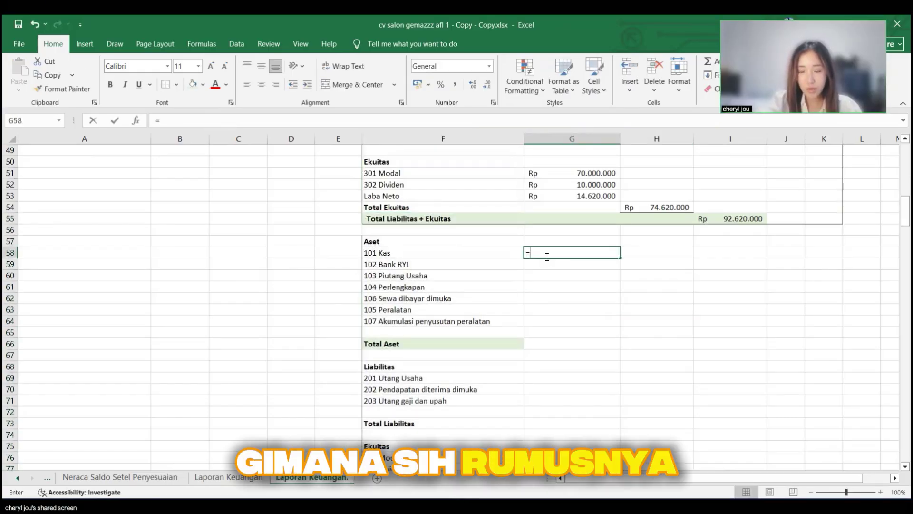
{"action": "key", "text": "Escape"}
Step: Begin the 101 Kas formula in G58 with SUMIFS(B6:B24;A6:A24;F58), summing Saldo Debit for the matching account
{"action": "scroll", "coordinate": [481, 313], "scroll_direction": "up", "scroll_amount": 2}
{"action": "left_click", "coordinate": [555, 333]}
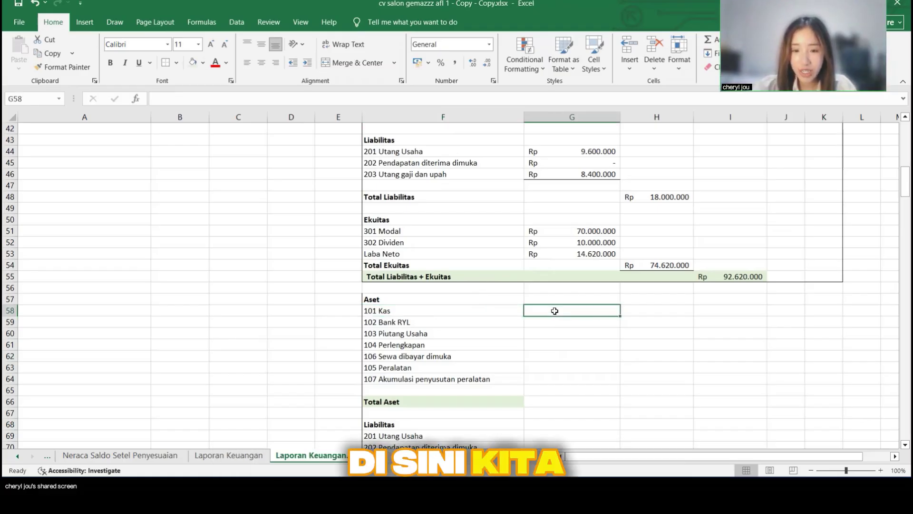
{"action": "type", "text": "=SUMIFS"}
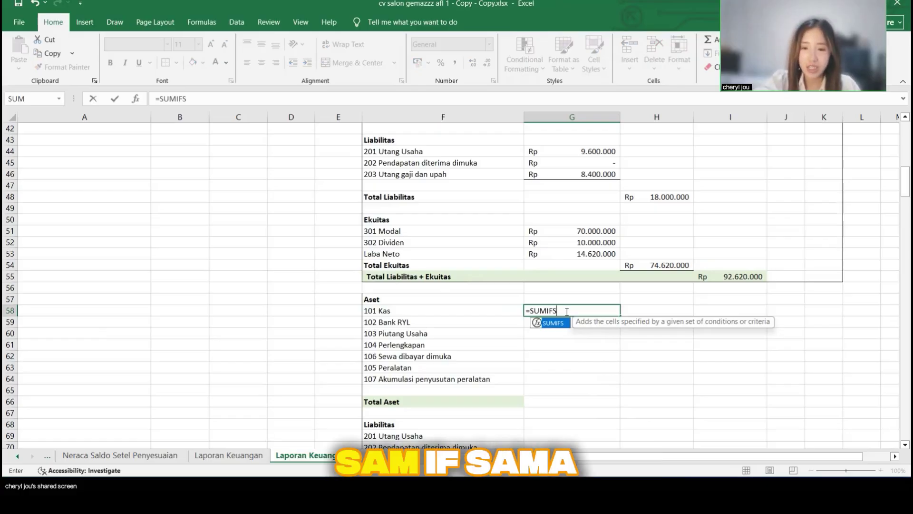
{"action": "type", "text": "("}
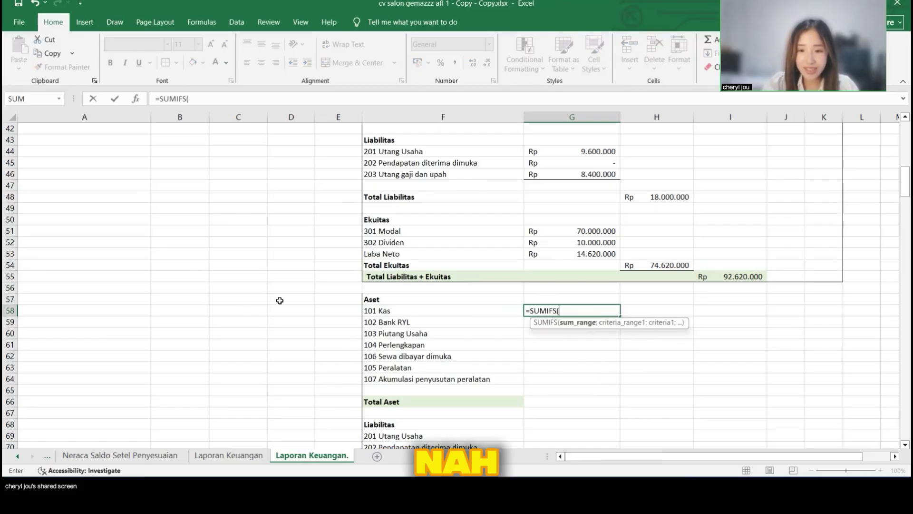
{"action": "scroll", "coordinate": [280, 300], "scroll_direction": "up", "scroll_amount": 13}
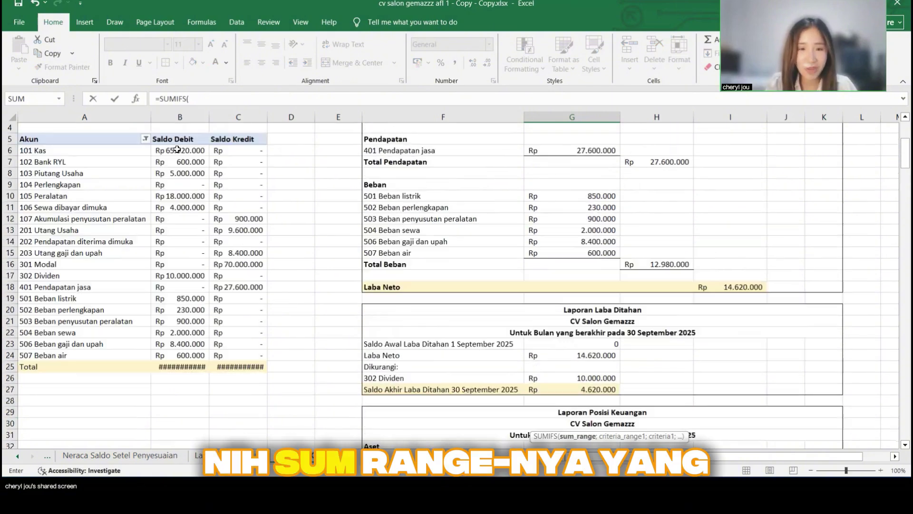
{"action": "left_click_drag", "start_coordinate": [177, 150], "coordinate": [203, 345]}
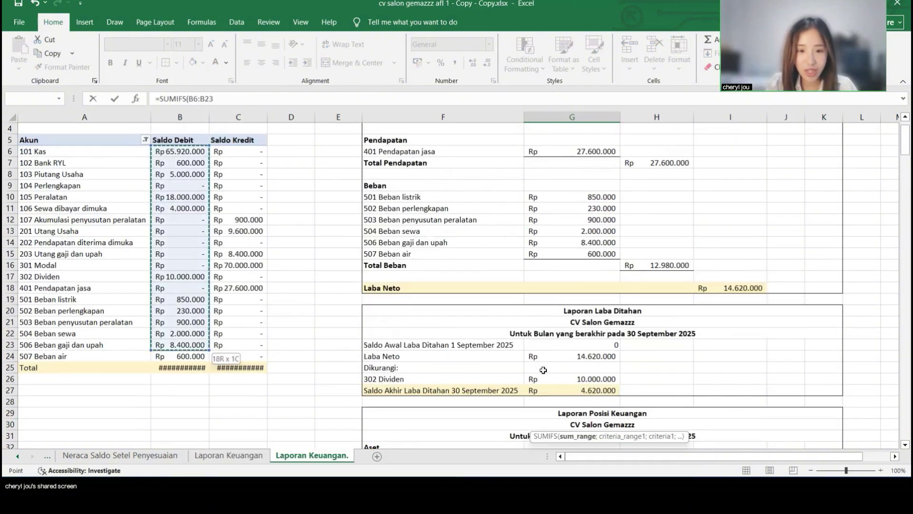
{"action": "type", "text": ";"}
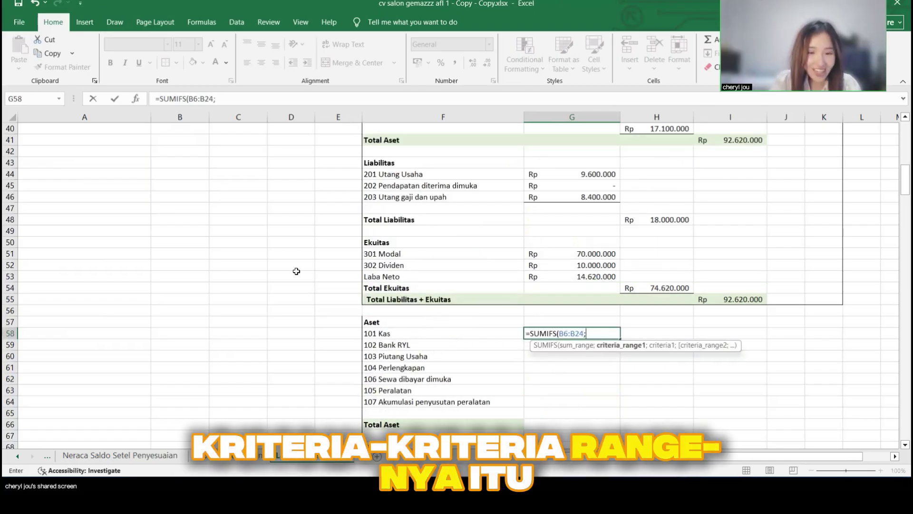
{"action": "scroll", "coordinate": [295, 267], "scroll_direction": "up", "scroll_amount": 9}
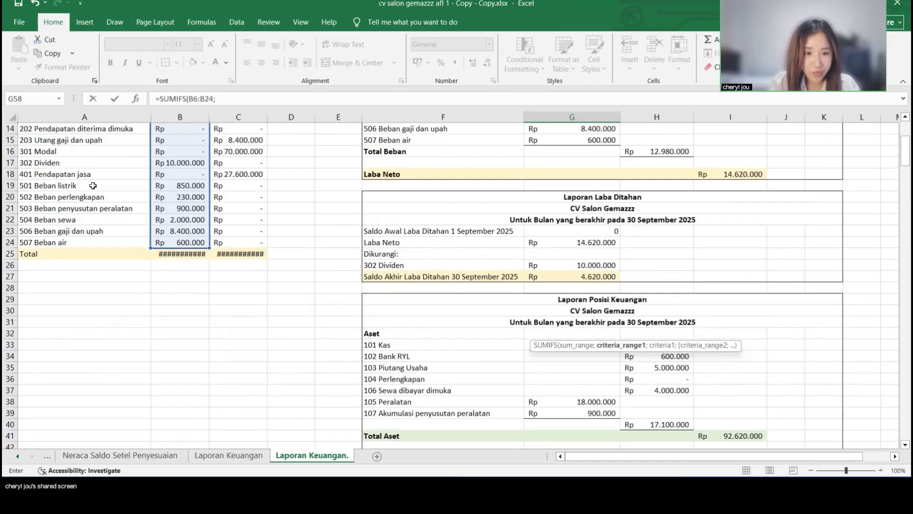
{"action": "scroll", "coordinate": [88, 152], "scroll_direction": "up", "scroll_amount": 3}
{"action": "left_click_drag", "start_coordinate": [90, 140], "coordinate": [93, 338]}
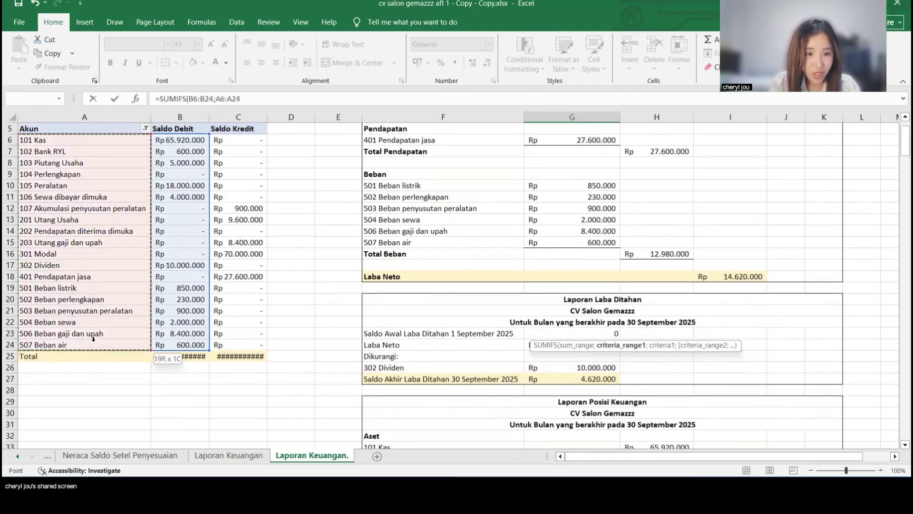
{"action": "type", "text": ";"}
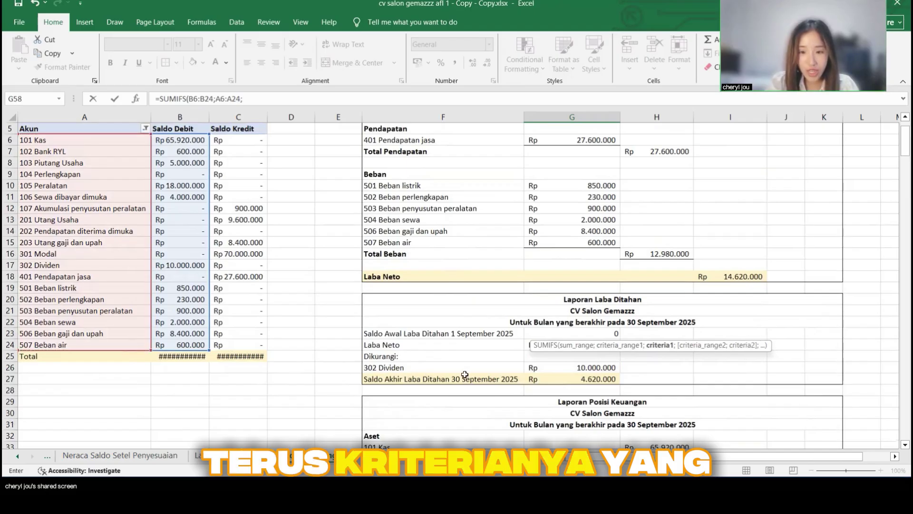
{"action": "scroll", "coordinate": [464, 374], "scroll_direction": "down", "scroll_amount": 6}
{"action": "scroll", "coordinate": [465, 374], "scroll_direction": "down", "scroll_amount": 5}
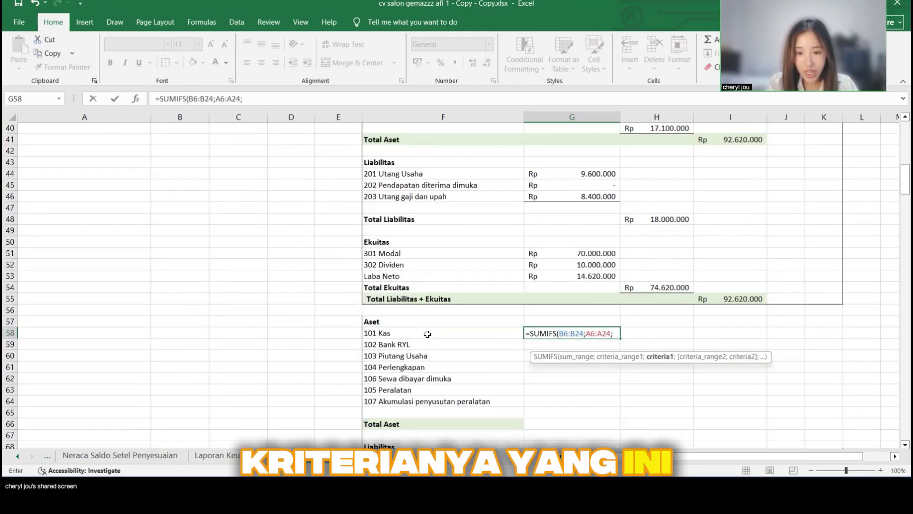
{"action": "left_click", "coordinate": [428, 335]}
{"action": "type", "text": ")"}
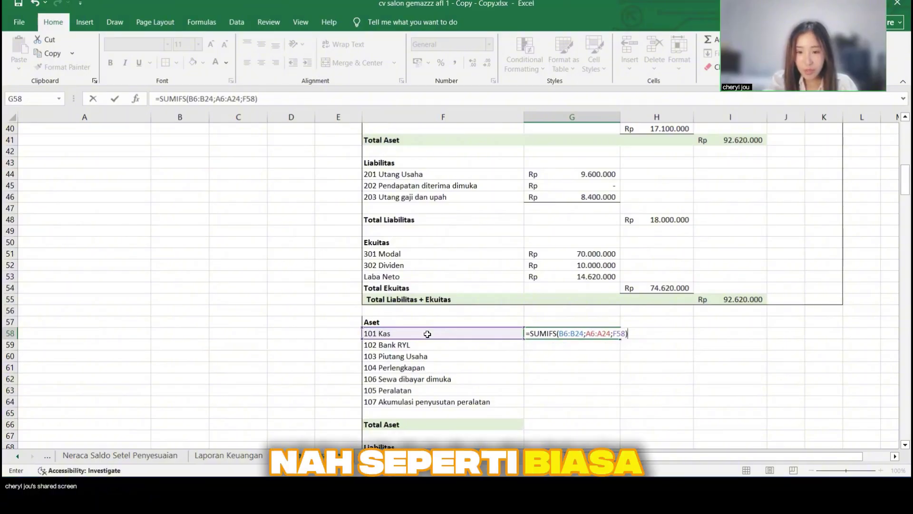
Step: Extend the G58 formula by adding SUMIFS(C6:C24;A6:A24;F58) with a plus sign, covering Saldo Kredit
{"action": "type", "text": "+"}
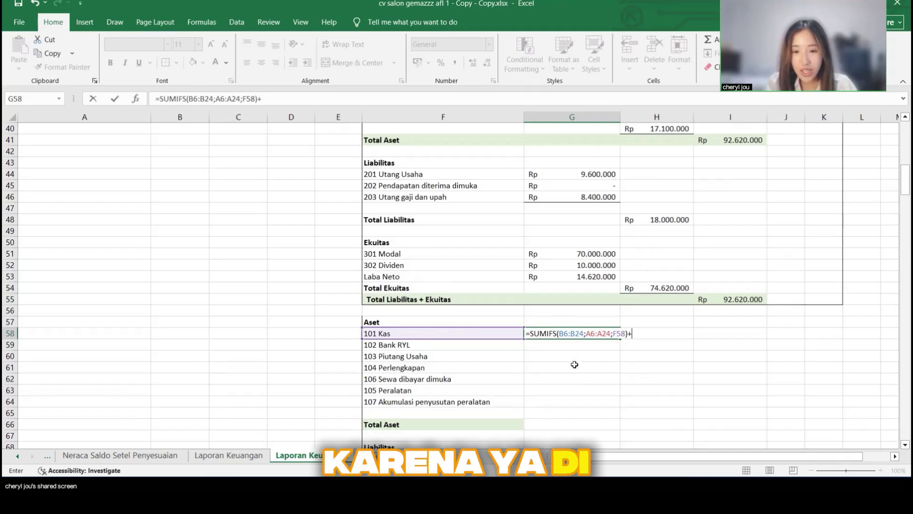
{"action": "key", "text": "BackSpace"}
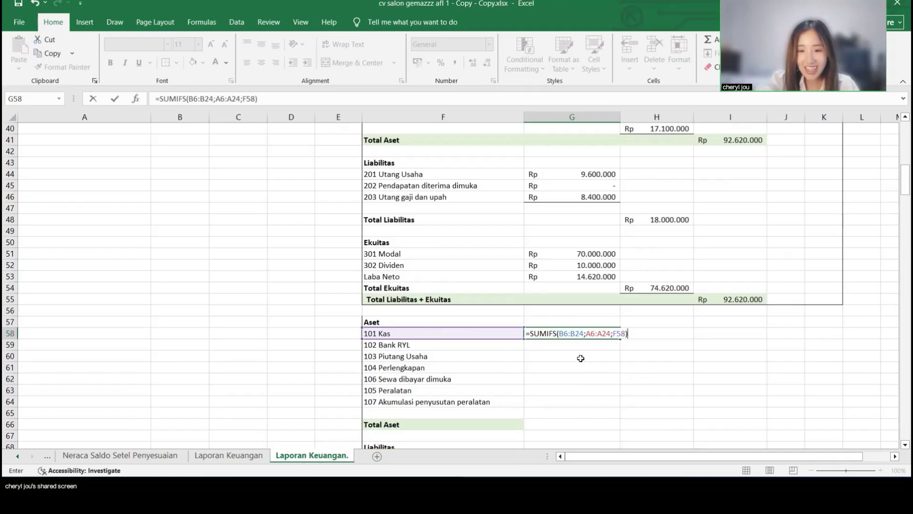
{"action": "type", "text": "+"}
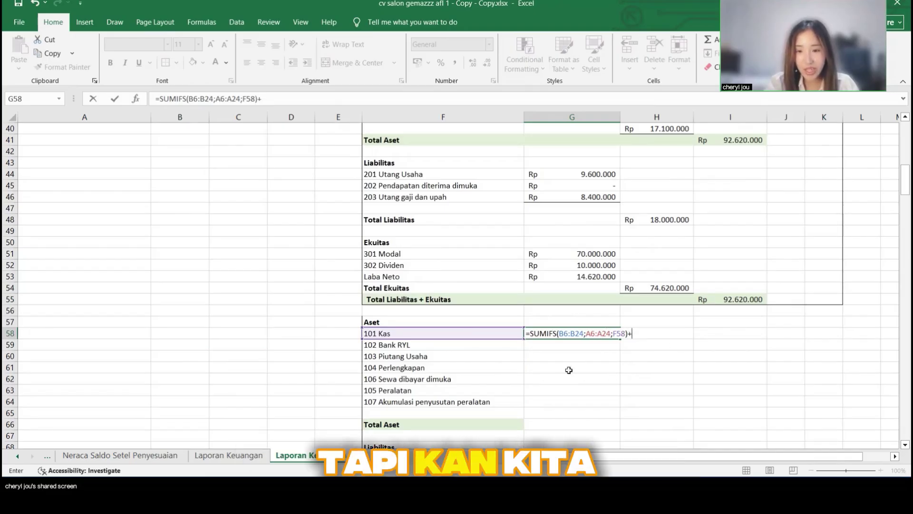
{"action": "scroll", "coordinate": [573, 397], "scroll_direction": "down", "scroll_amount": 1}
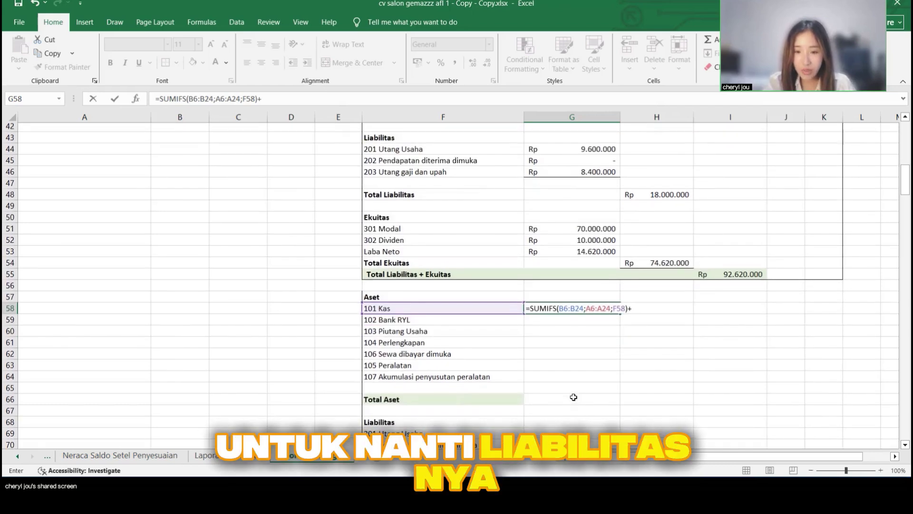
{"action": "type", "text": "SUM"}
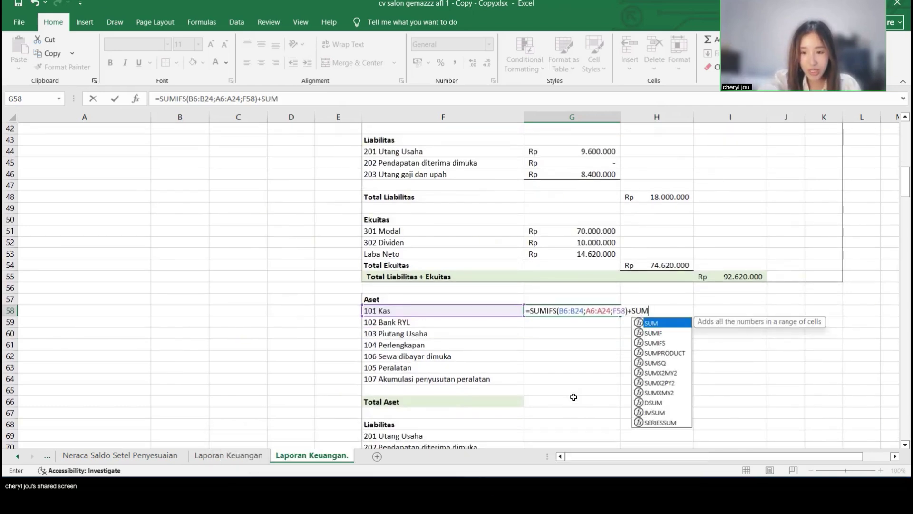
{"action": "type", "text": "IFS("}
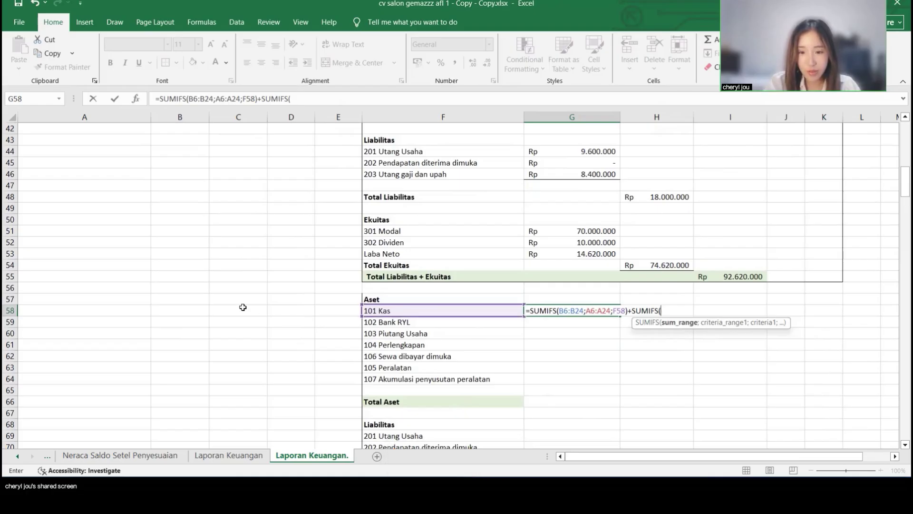
{"action": "scroll", "coordinate": [242, 309], "scroll_direction": "up", "scroll_amount": 14}
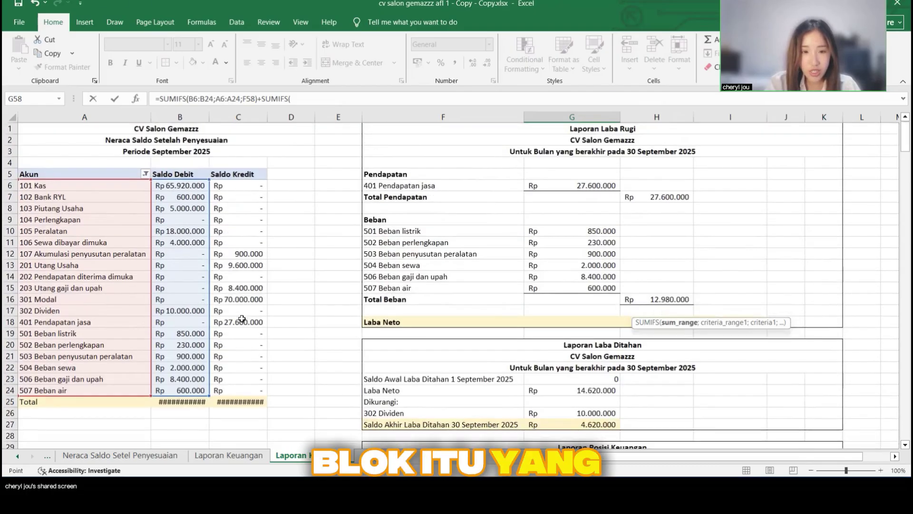
{"action": "left_click_drag", "start_coordinate": [238, 186], "coordinate": [242, 391]}
{"action": "type", "text": ";"}
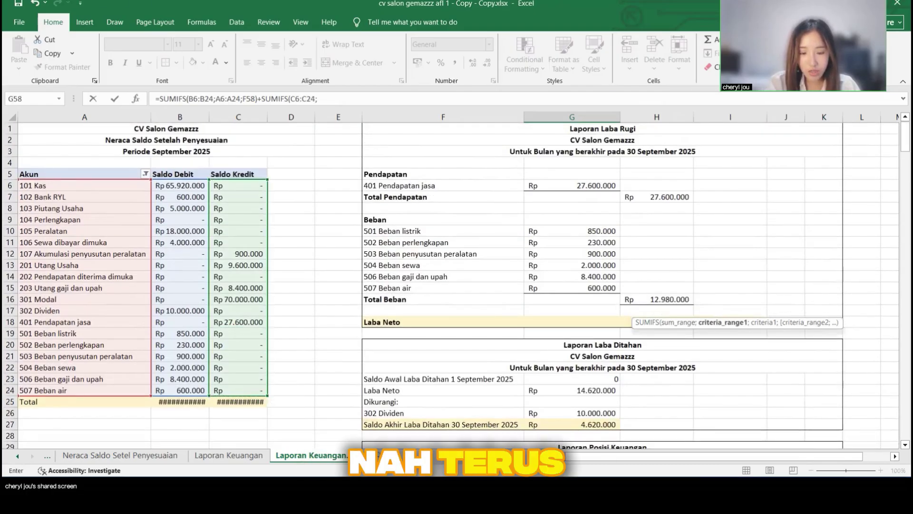
{"action": "left_click_drag", "start_coordinate": [58, 185], "coordinate": [78, 389]}
{"action": "type", "text": ";"}
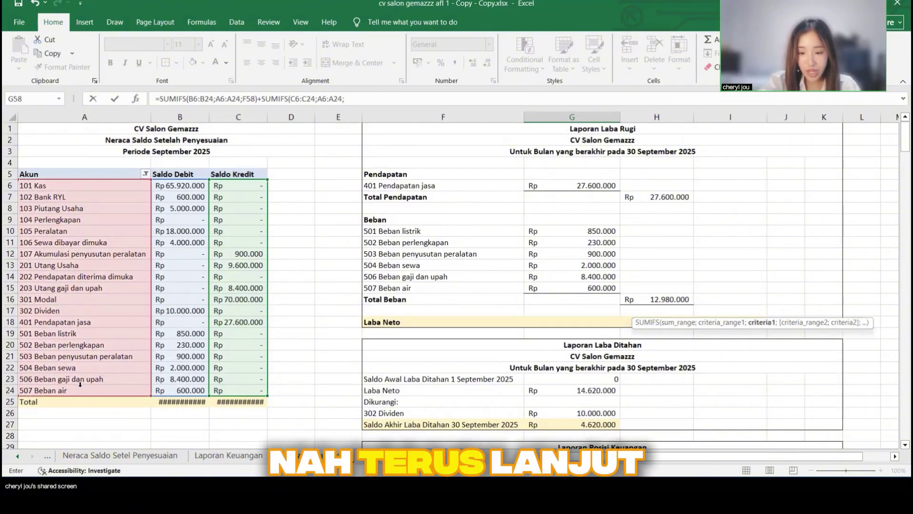
{"action": "scroll", "coordinate": [472, 384], "scroll_direction": "down", "scroll_amount": 11}
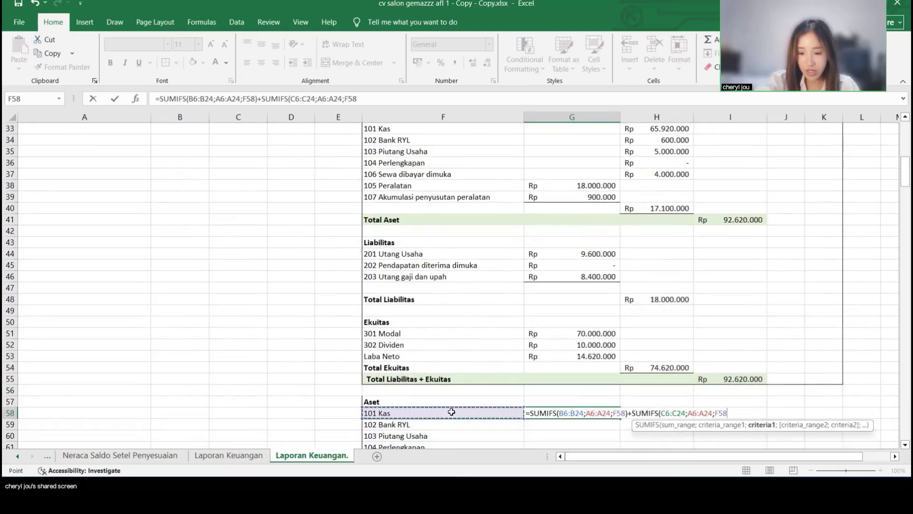
{"action": "type", "text": ")"}
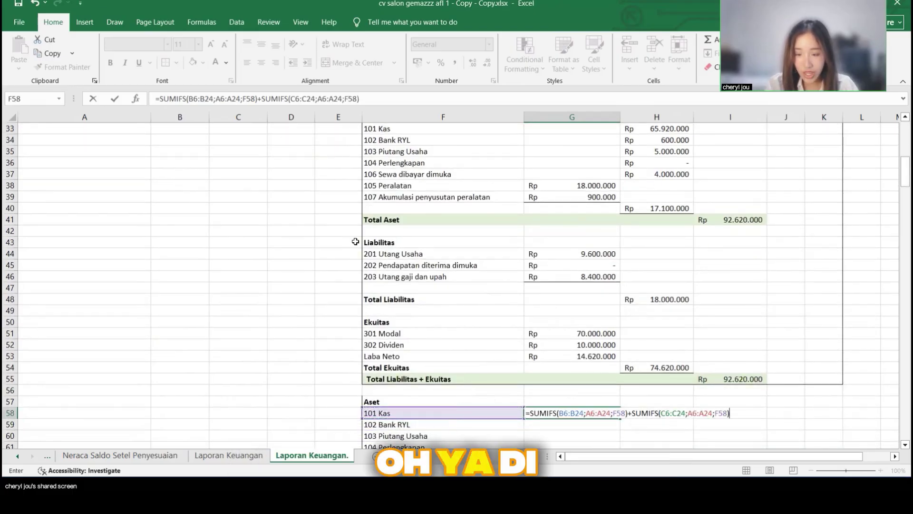
Step: Replace the plus between the two SUMIFS terms in G58 with a minus and commit the formula
{"action": "left_click", "coordinate": [264, 100]}
{"action": "key", "text": "BackSpace"}
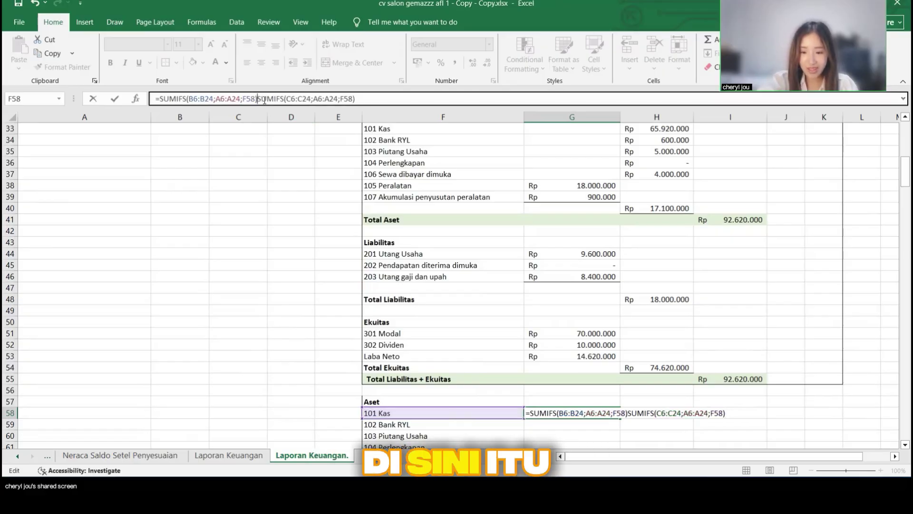
{"action": "type", "text": "-"}
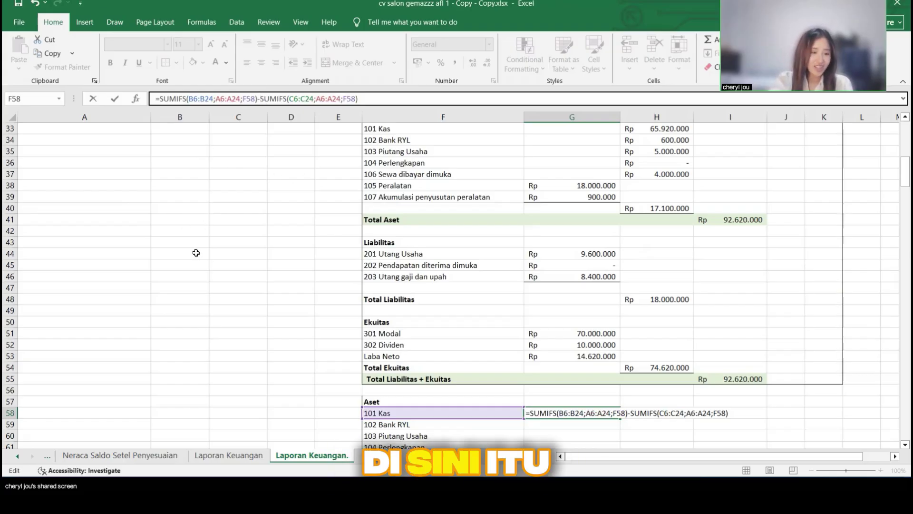
{"action": "scroll", "coordinate": [635, 391], "scroll_direction": "down", "scroll_amount": 3}
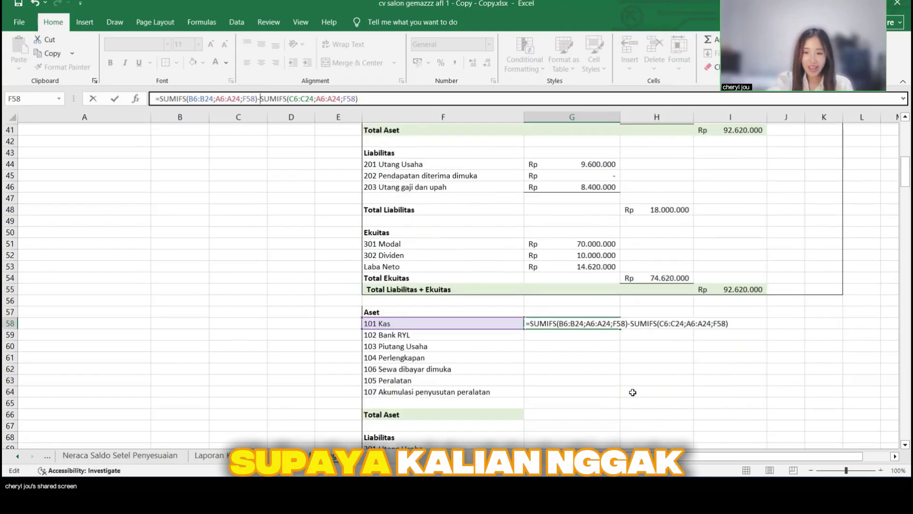
{"action": "scroll", "coordinate": [603, 179], "scroll_direction": "up", "scroll_amount": 2}
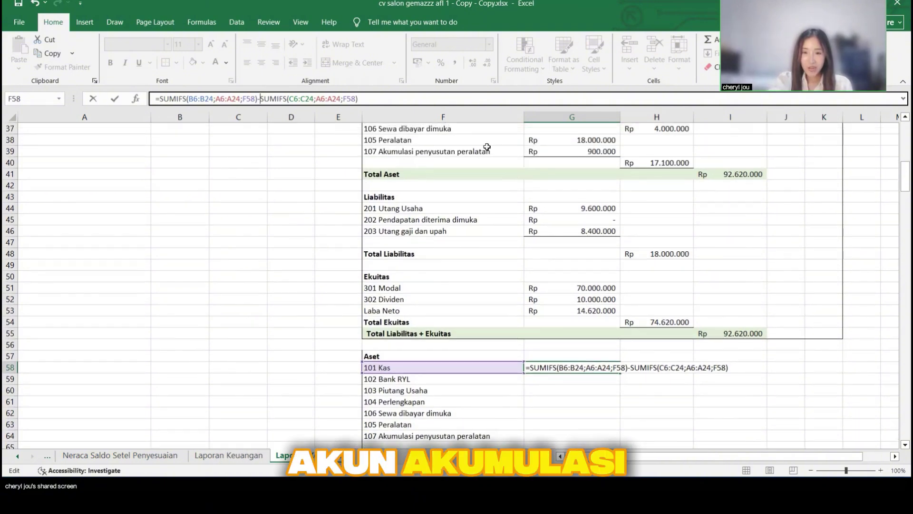
{"action": "scroll", "coordinate": [614, 262], "scroll_direction": "down", "scroll_amount": 3}
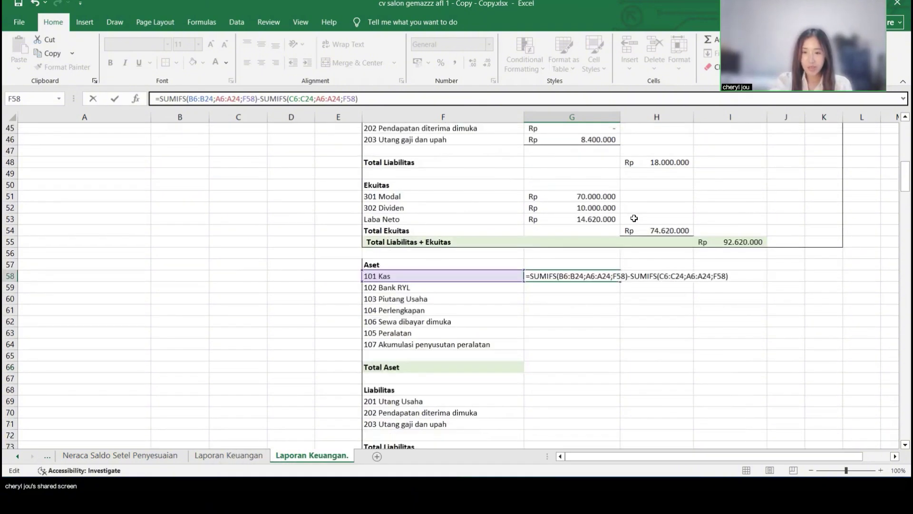
{"action": "key", "text": "Return"}
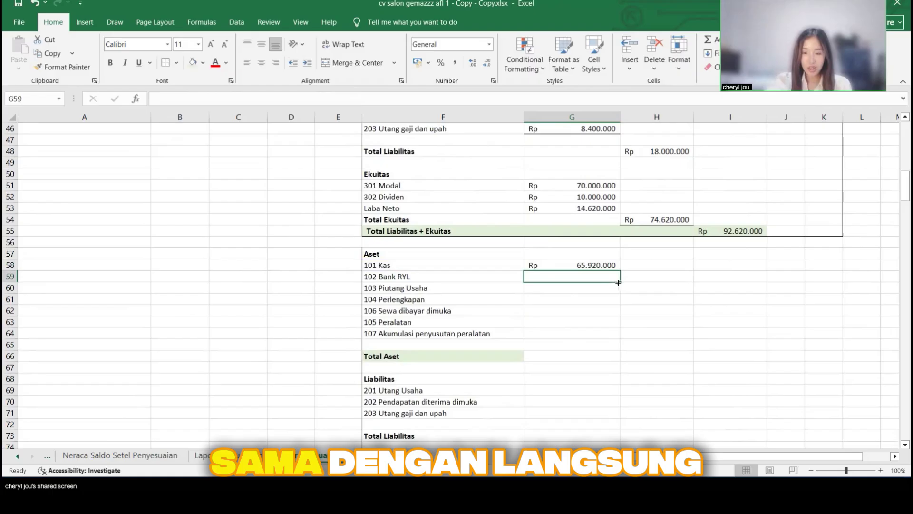
Step: Fill the 101 Kas formula from G58 down to G64 for the remaining Aset accounts and check the formula in G64
{"action": "left_click", "coordinate": [597, 267]}
{"action": "left_click_drag", "start_coordinate": [620, 271], "coordinate": [614, 339]}
{"action": "left_click", "coordinate": [648, 316]}
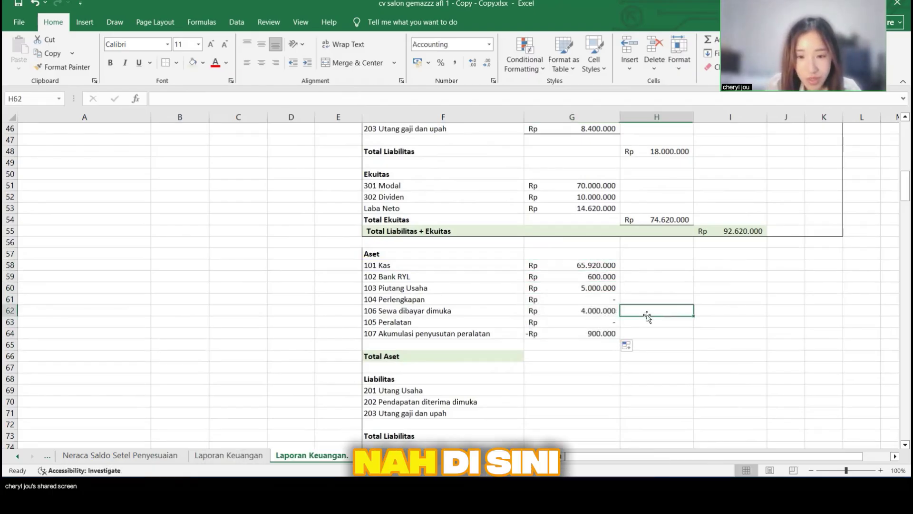
{"action": "left_click", "coordinate": [581, 335]}
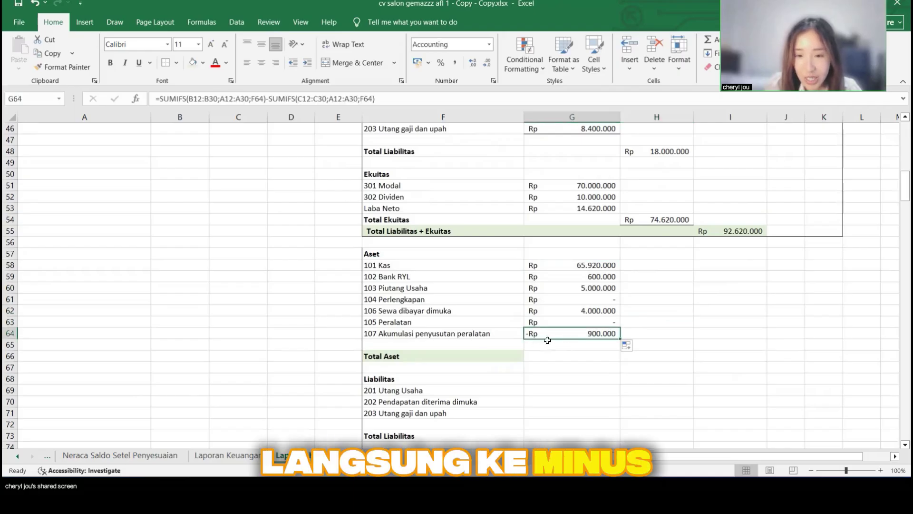
Step: Calculate Total Aset of the lower block in H66 with =SUM(G58:G64)
{"action": "left_click", "coordinate": [572, 357]}
{"action": "left_click", "coordinate": [666, 354]}
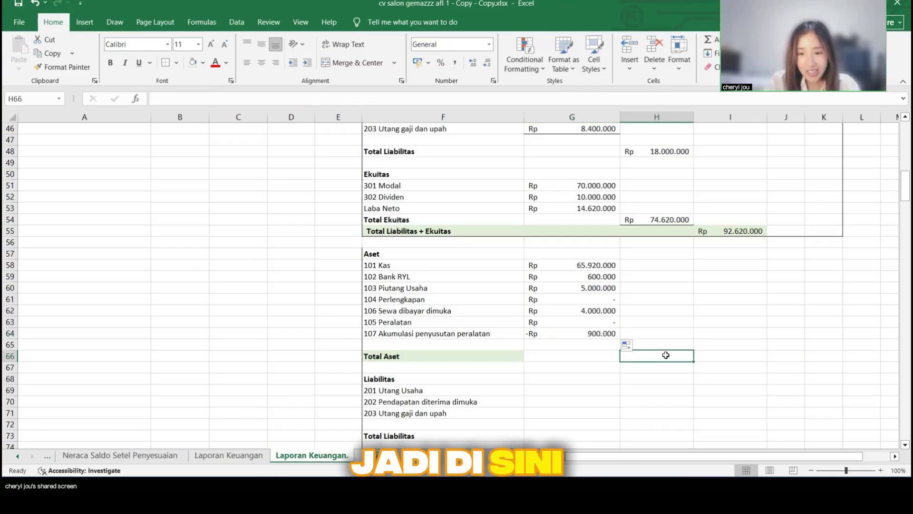
{"action": "type", "text": "=SU"}
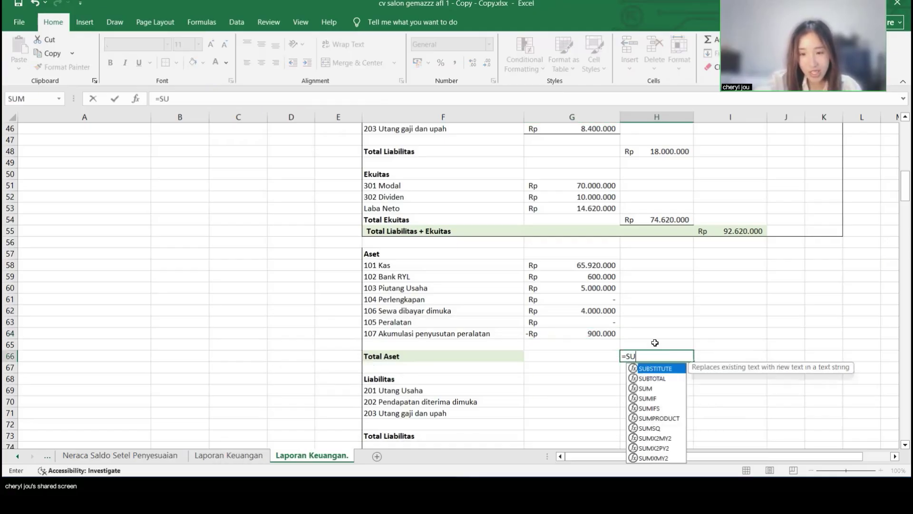
{"action": "type", "text": "M("}
{"action": "left_click_drag", "start_coordinate": [600, 265], "coordinate": [598, 332]}
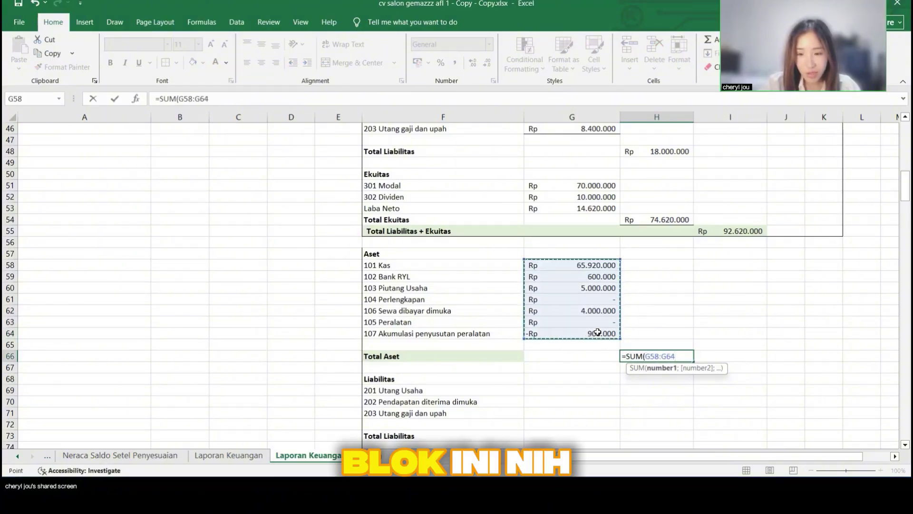
{"action": "type", "text": ")"}
{"action": "key", "text": "Return"}
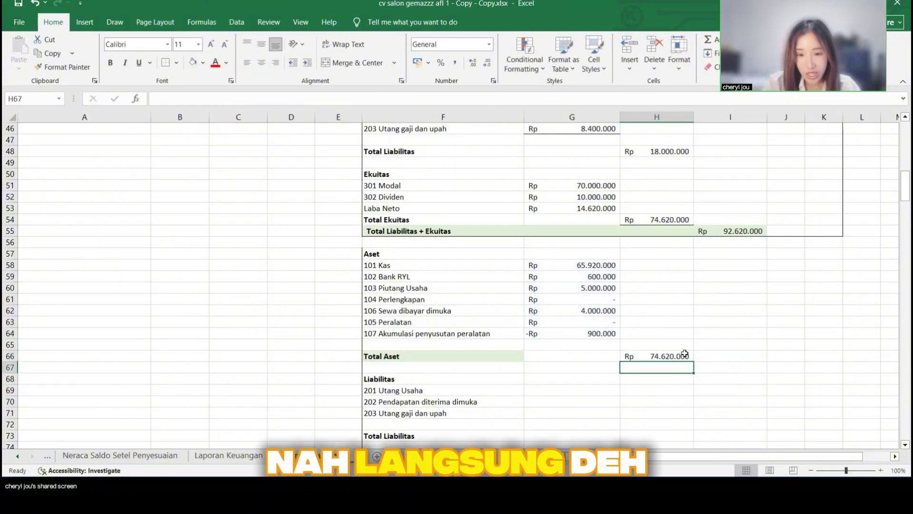
{"action": "left_click", "coordinate": [667, 356]}
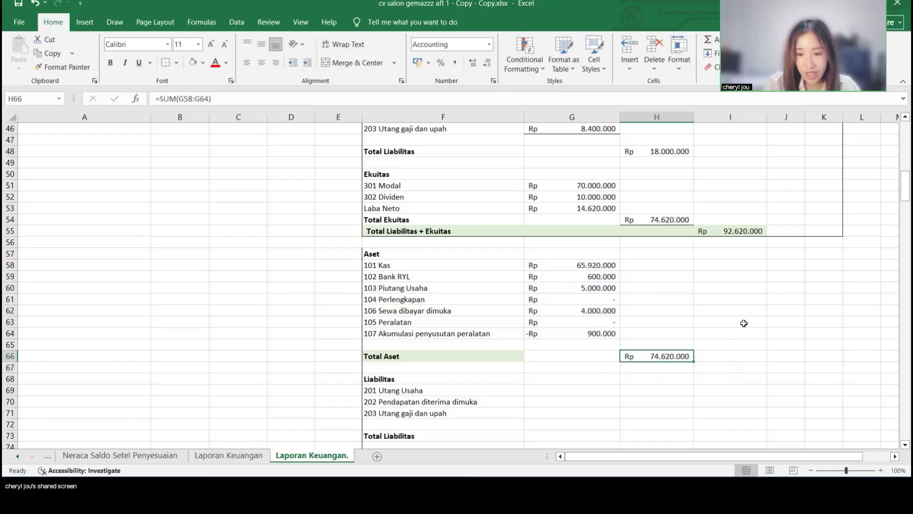
Step: Compare the lower block's Total Aset in H66 with Total Aset in the finished Laporan Posisi Keuangan above
{"action": "scroll", "coordinate": [689, 332], "scroll_direction": "up", "scroll_amount": 4}
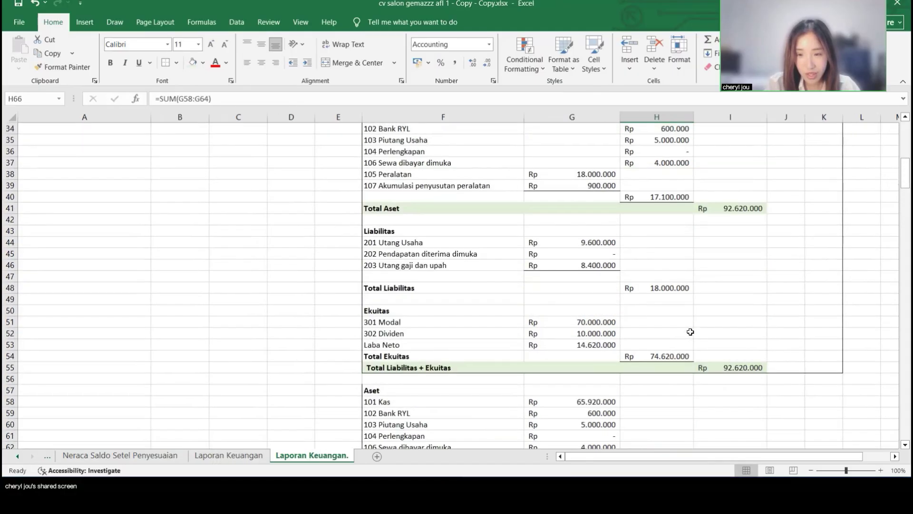
{"action": "scroll", "coordinate": [690, 332], "scroll_direction": "up", "scroll_amount": 3}
{"action": "scroll", "coordinate": [690, 332], "scroll_direction": "down", "scroll_amount": 5}
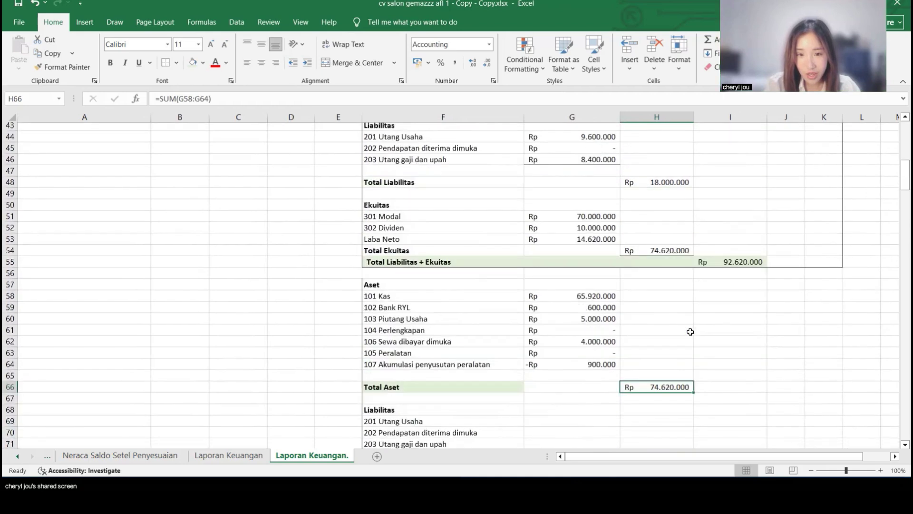
{"action": "scroll", "coordinate": [690, 332], "scroll_direction": "down", "scroll_amount": 1}
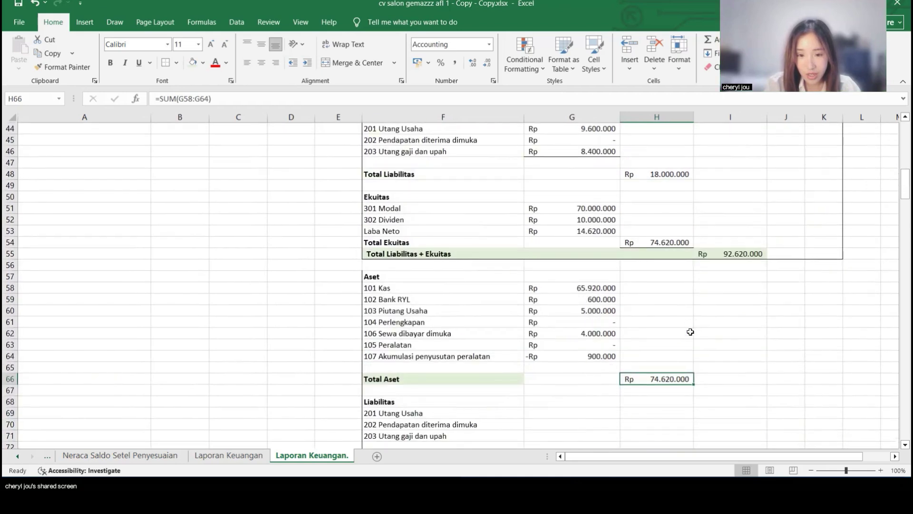
Step: Inspect the SUMIFS formula for 105 Peralatan in G63 and trace its highlighted ranges in the trial balance
{"action": "left_click", "coordinate": [581, 345]}
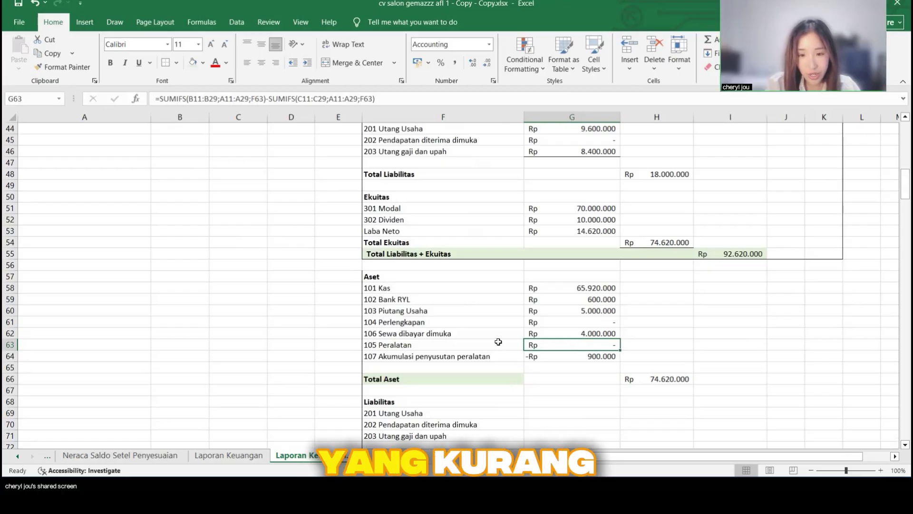
{"action": "left_click", "coordinate": [218, 101]}
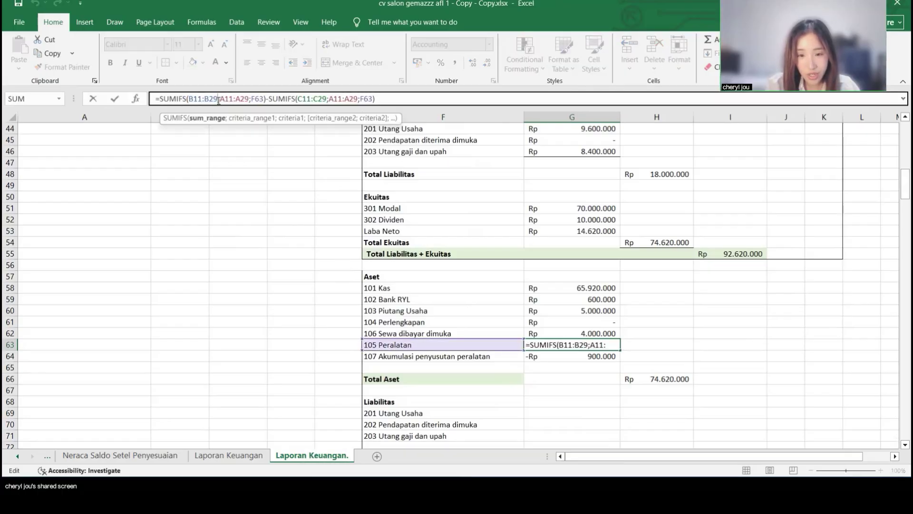
{"action": "scroll", "coordinate": [353, 295], "scroll_direction": "up", "scroll_amount": 12}
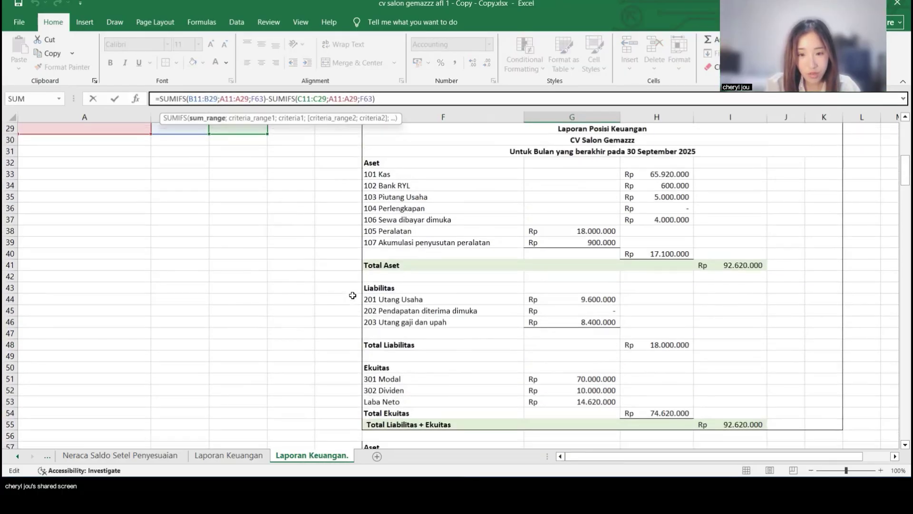
{"action": "scroll", "coordinate": [353, 296], "scroll_direction": "up", "scroll_amount": 2}
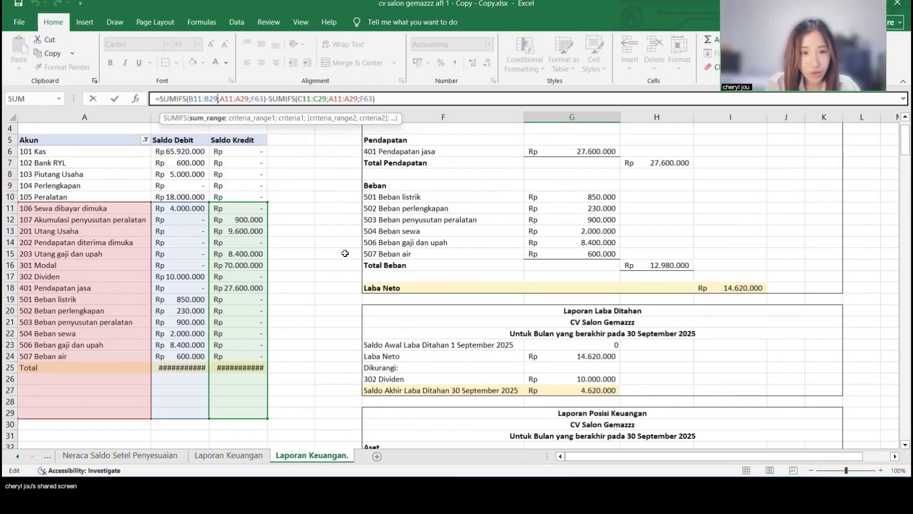
{"action": "scroll", "coordinate": [345, 253], "scroll_direction": "up", "scroll_amount": 1}
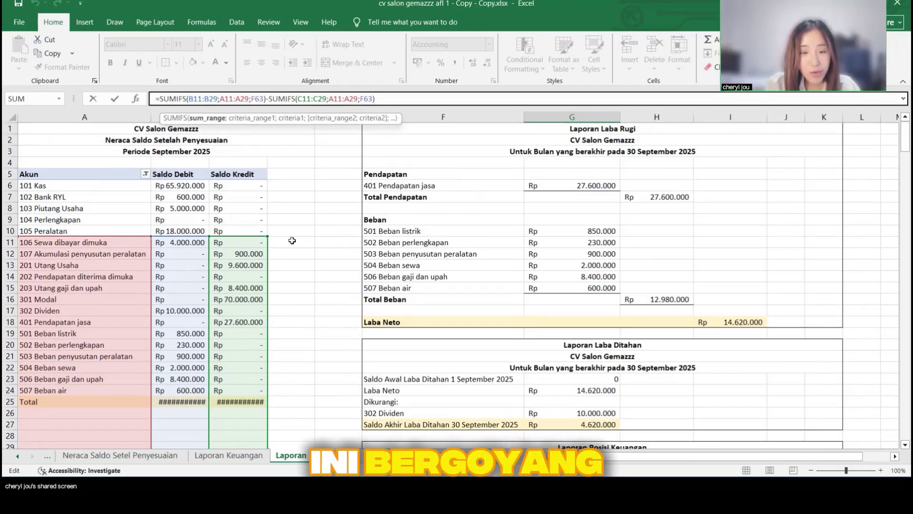
{"action": "scroll", "coordinate": [604, 390], "scroll_direction": "down", "scroll_amount": 20}
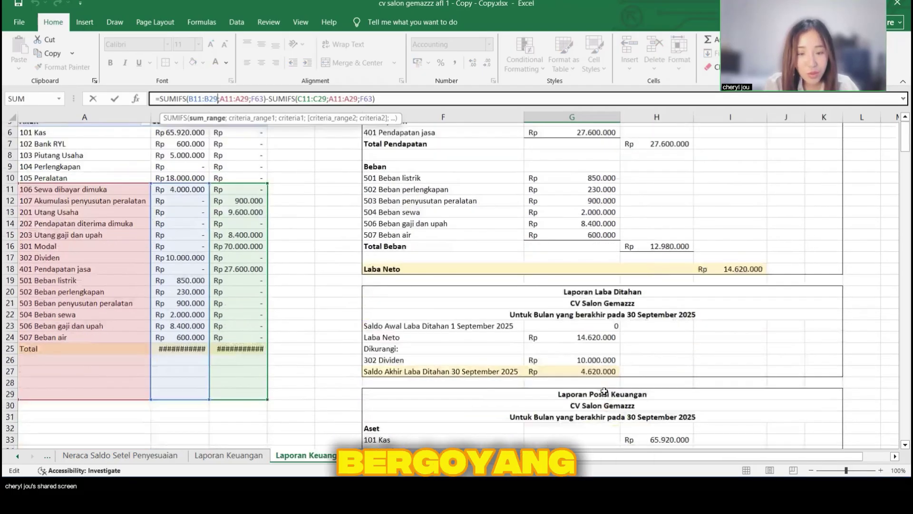
{"action": "scroll", "coordinate": [604, 390], "scroll_direction": "down", "scroll_amount": 9}
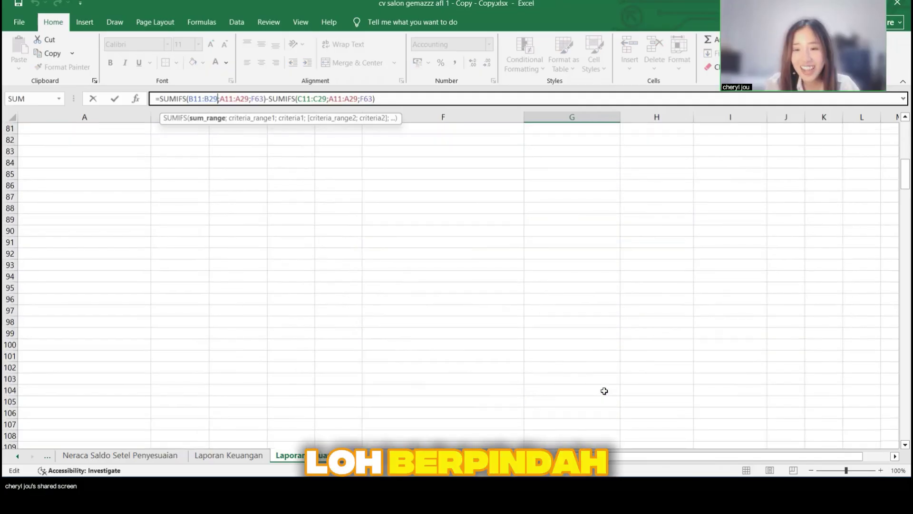
{"action": "scroll", "coordinate": [618, 361], "scroll_direction": "up", "scroll_amount": 15}
{"action": "left_click", "coordinate": [638, 332]}
Step: Delete the filled SUMIFS cells in G59:G64, leaving only the 101 Kas formula in place
{"action": "left_click_drag", "start_coordinate": [594, 271], "coordinate": [666, 344]}
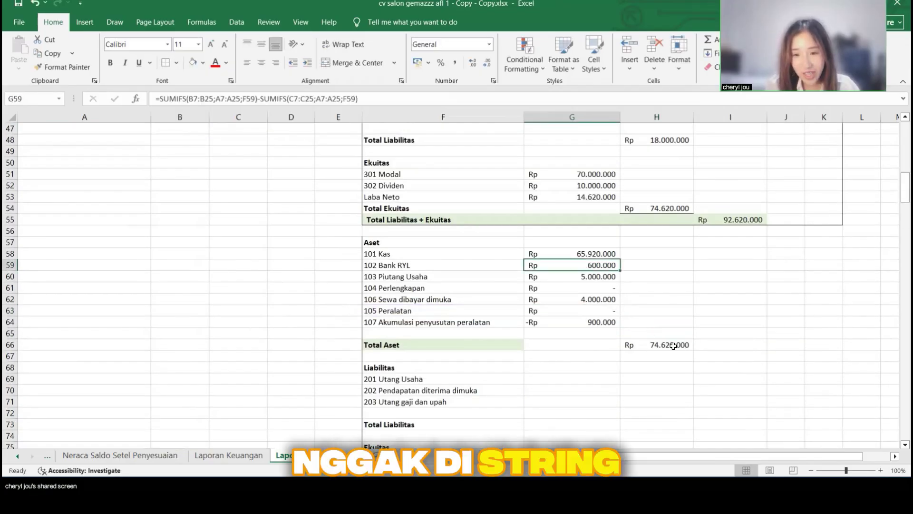
{"action": "left_click", "coordinate": [656, 321]}
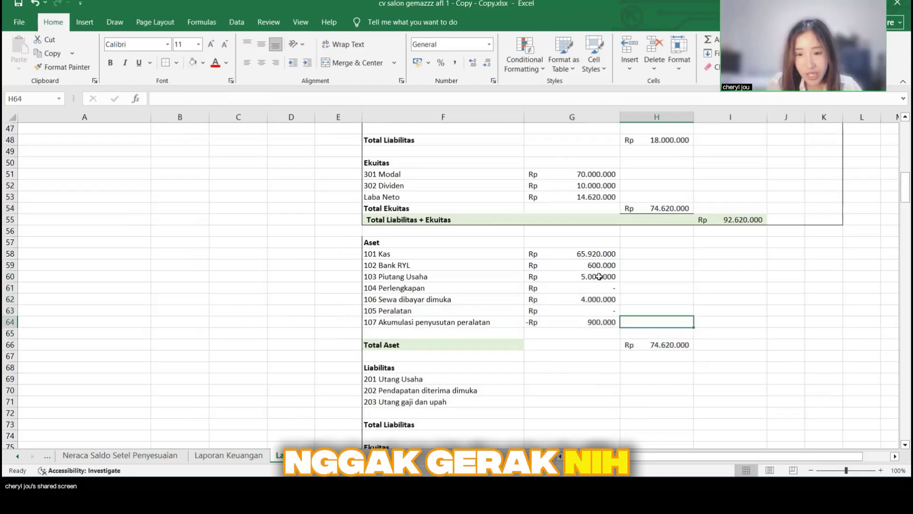
{"action": "left_click_drag", "start_coordinate": [595, 264], "coordinate": [599, 322]}
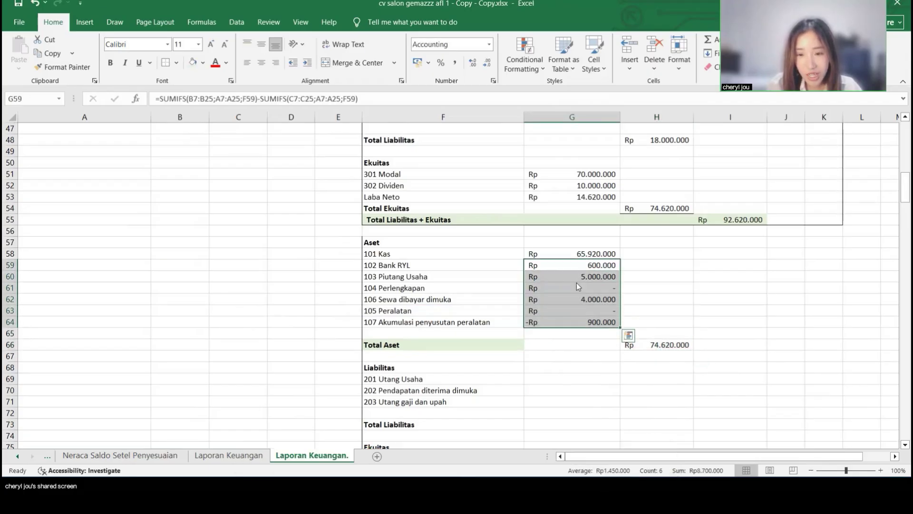
{"action": "right_click", "coordinate": [577, 283]}
{"action": "left_click", "coordinate": [620, 111]}
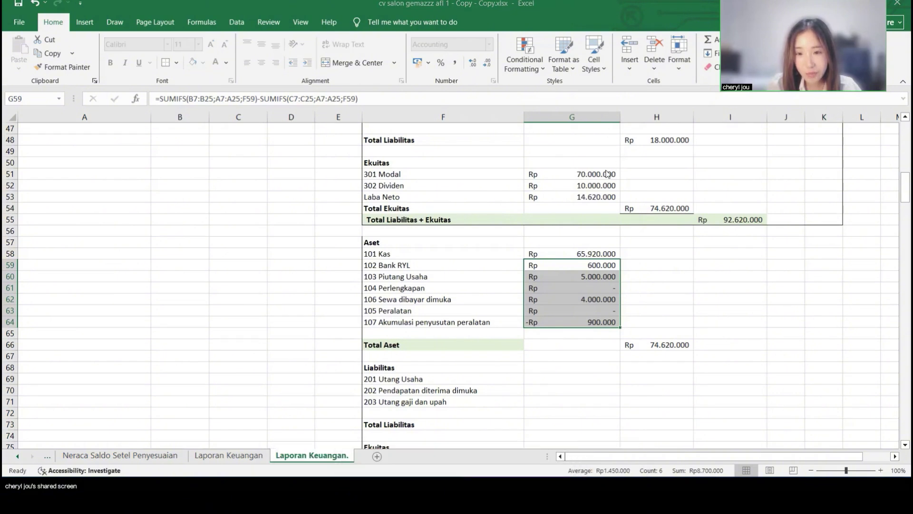
{"action": "left_click", "coordinate": [623, 312]}
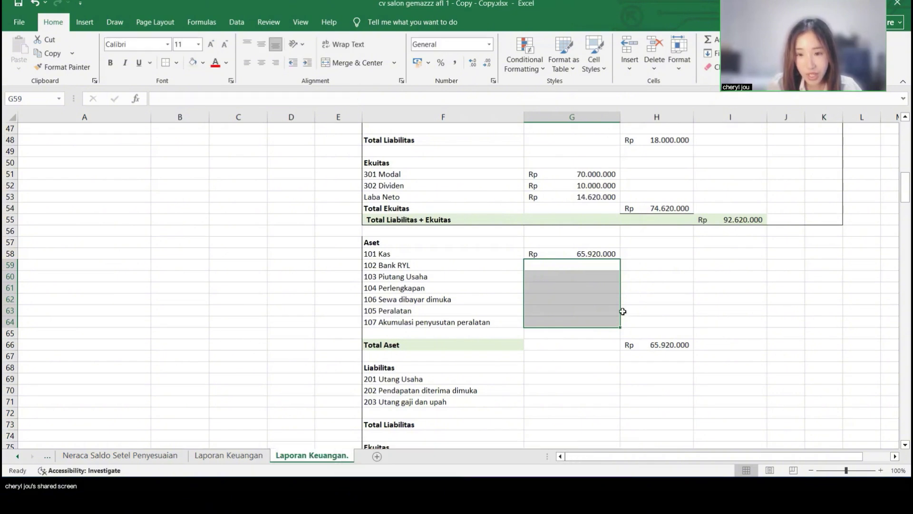
{"action": "left_click", "coordinate": [653, 297]}
{"action": "left_click", "coordinate": [605, 268]}
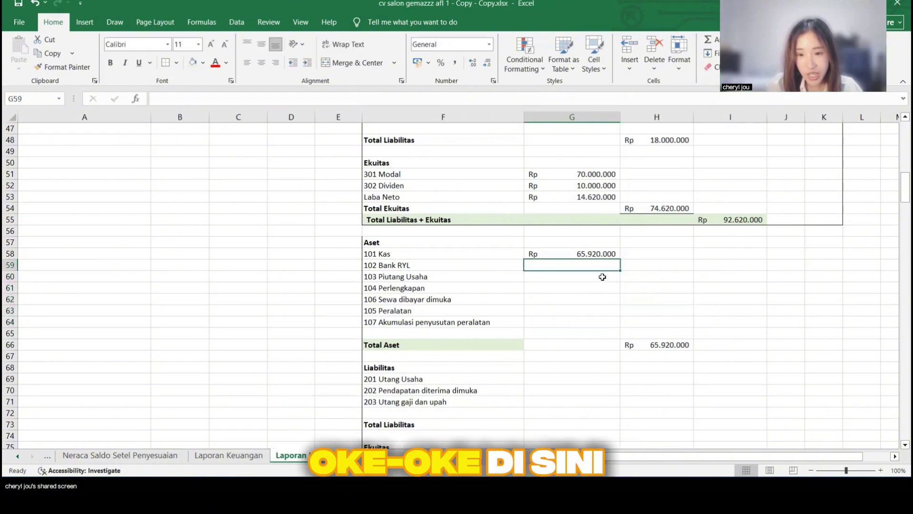
Step: Make the first SUMIFS ranges in G58 absolute as $B$6:$B$24 and $A$6:$A$24
{"action": "left_click", "coordinate": [591, 255]}
{"action": "left_click", "coordinate": [314, 98]}
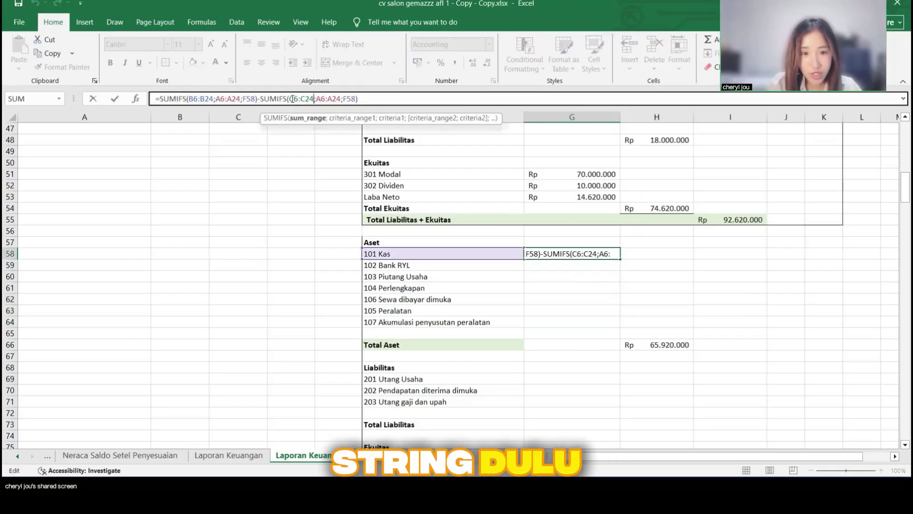
{"action": "left_click_drag", "start_coordinate": [289, 98], "coordinate": [341, 100]}
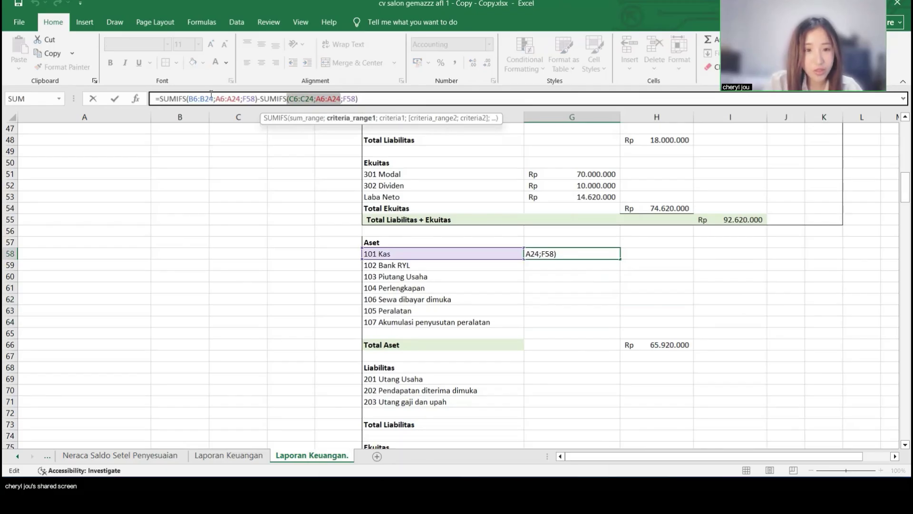
{"action": "left_click", "coordinate": [310, 99]}
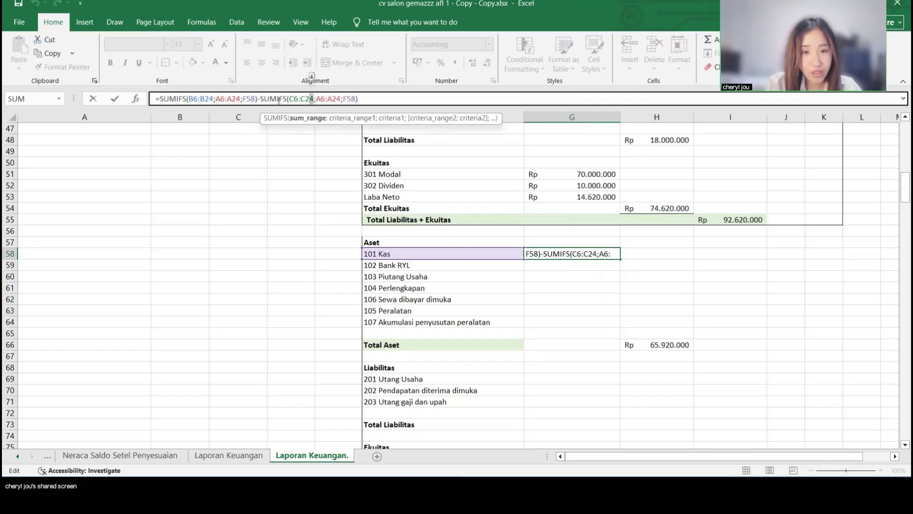
{"action": "left_click_drag", "start_coordinate": [189, 98], "coordinate": [241, 99]}
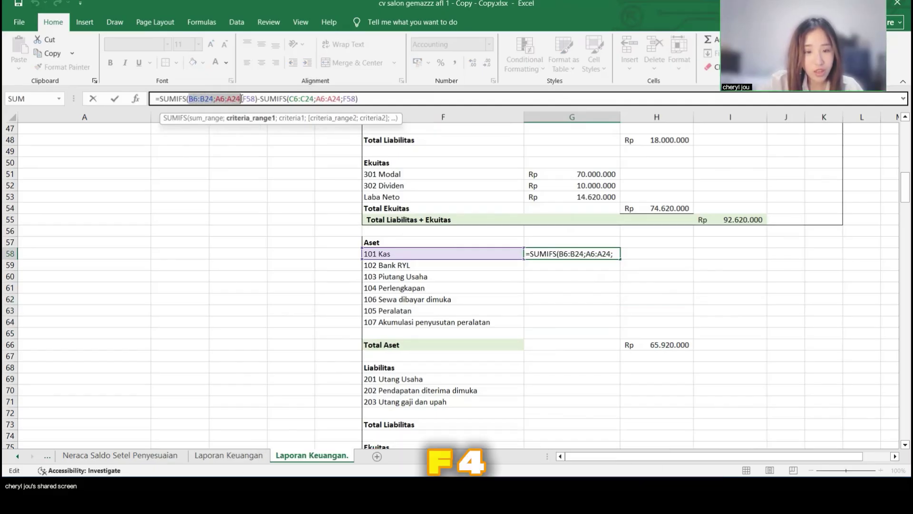
{"action": "key", "text": "F4"}
Step: Make the second SUMIFS ranges in G58 absolute as $C$6:$C$24 and $A$6:$A$24 and commit the formula
{"action": "left_click_drag", "start_coordinate": [325, 98], "coordinate": [374, 99]}
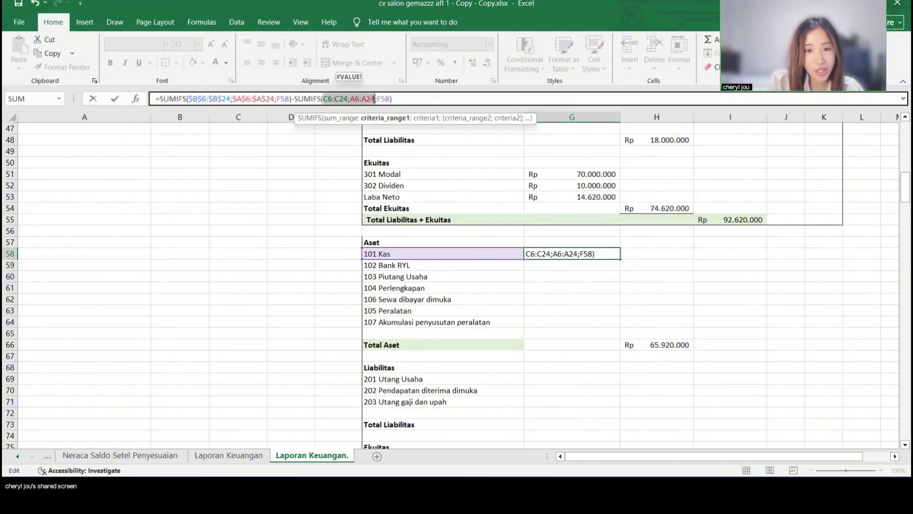
{"action": "key", "text": "F4"}
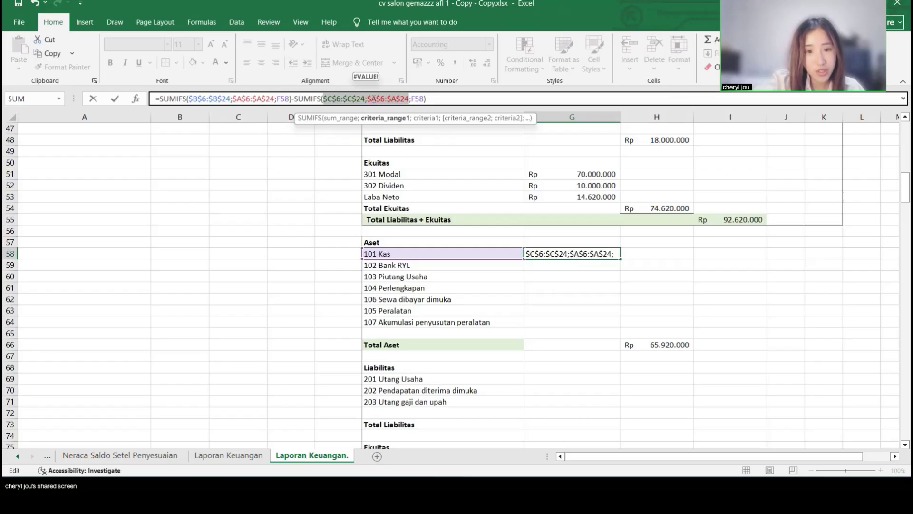
{"action": "key", "text": "Return"}
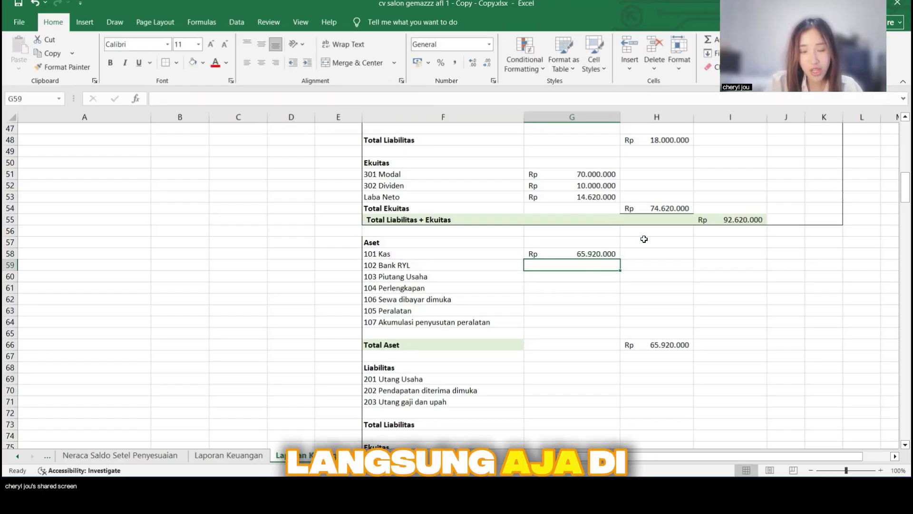
Step: Fill the locked 101 Kas formula from G58 down to G64 for the remaining Aset accounts
{"action": "left_click", "coordinate": [589, 256]}
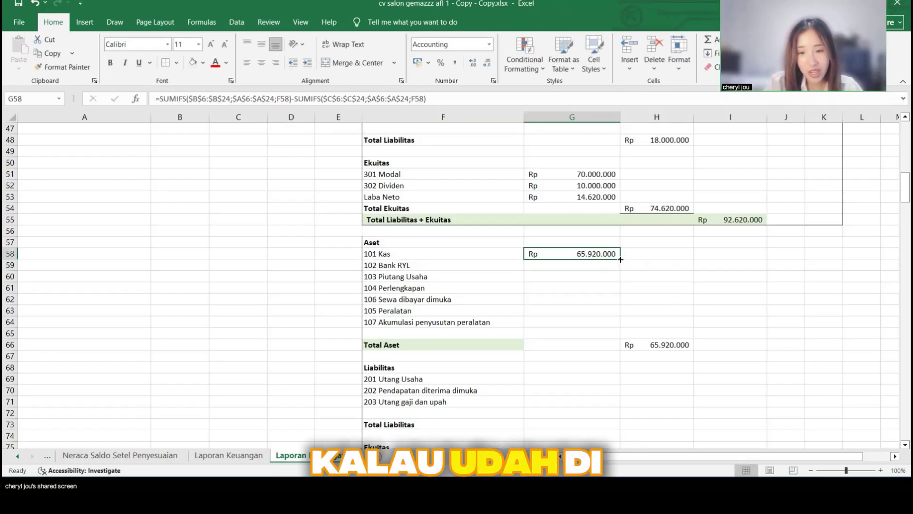
{"action": "left_click_drag", "start_coordinate": [620, 267], "coordinate": [620, 329]}
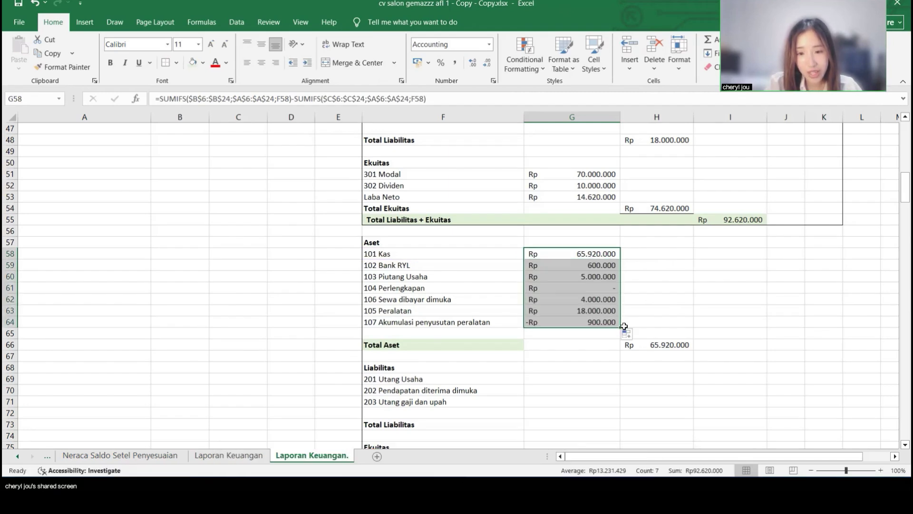
{"action": "left_click", "coordinate": [654, 333]}
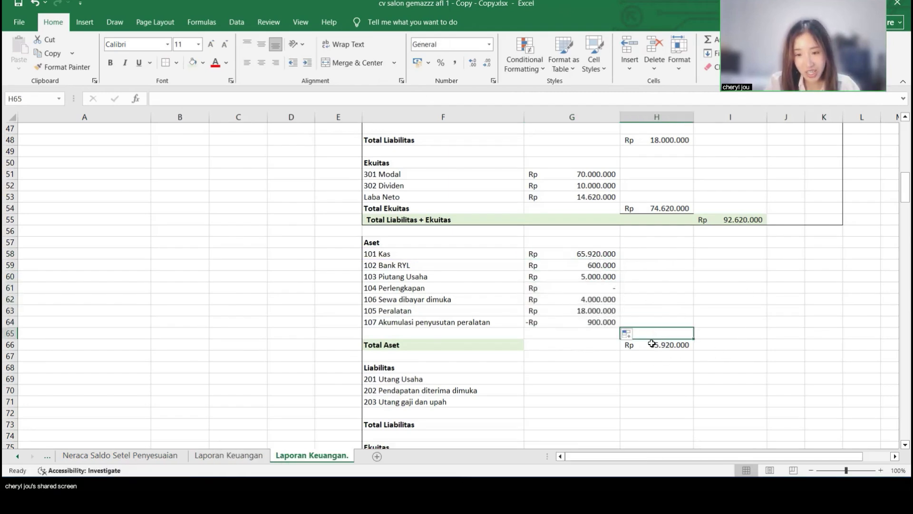
Step: Extend the Total Aset sum range in H66 so the formula reads =SUM(G58:G64)
{"action": "left_click", "coordinate": [650, 347]}
{"action": "left_click", "coordinate": [231, 98]}
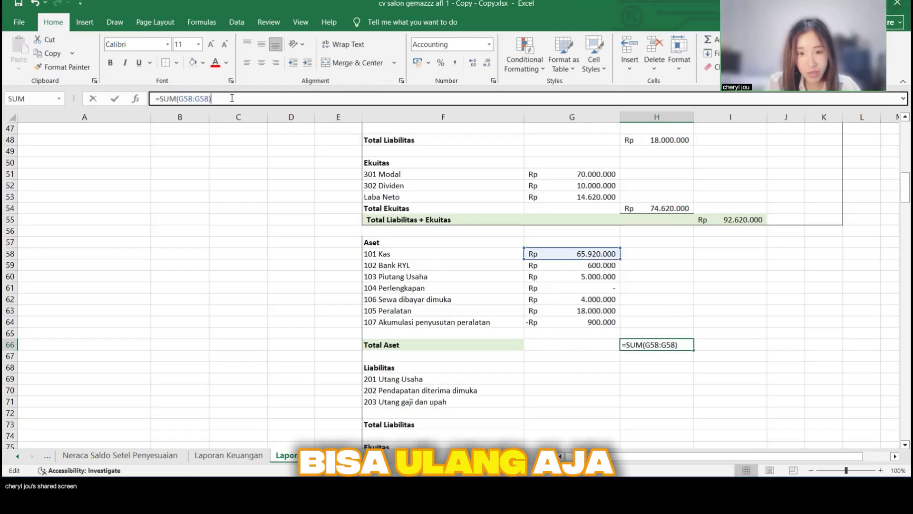
{"action": "left_click_drag", "start_coordinate": [622, 263], "coordinate": [614, 323]}
{"action": "key", "text": "Return"}
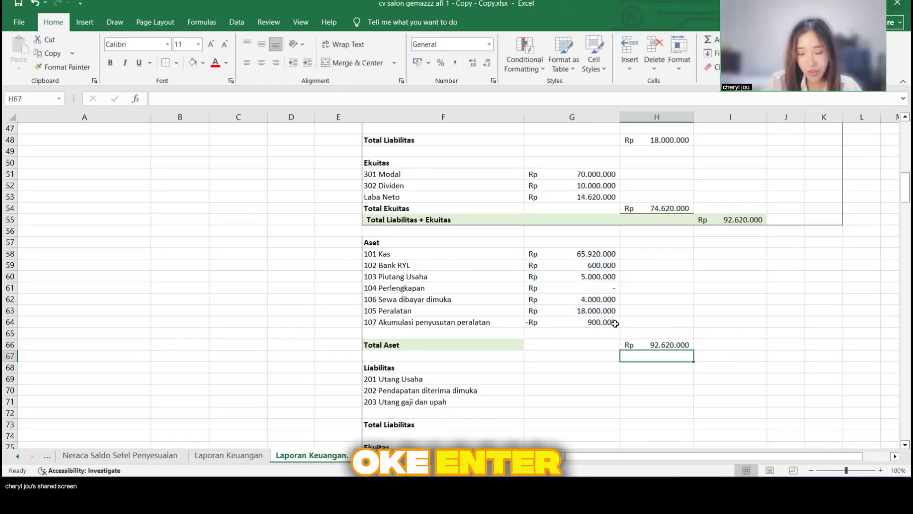
Step: Compare Total Aset in H66 with the finished report's I41 and check the 107 Akumulasi penyusutan peralatan formula in G64
{"action": "left_click", "coordinate": [674, 341]}
{"action": "scroll", "coordinate": [714, 321], "scroll_direction": "up", "scroll_amount": 4}
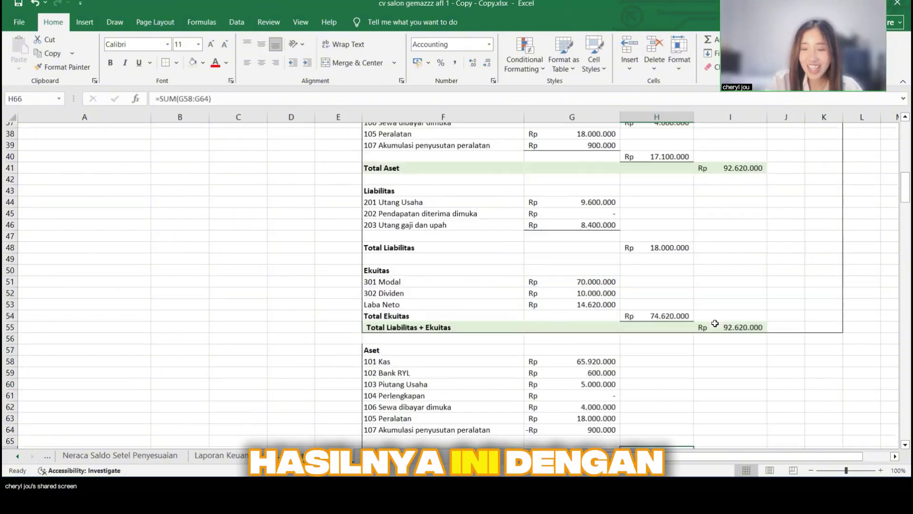
{"action": "left_click", "coordinate": [741, 208]}
{"action": "scroll", "coordinate": [728, 341], "scroll_direction": "up", "scroll_amount": 3}
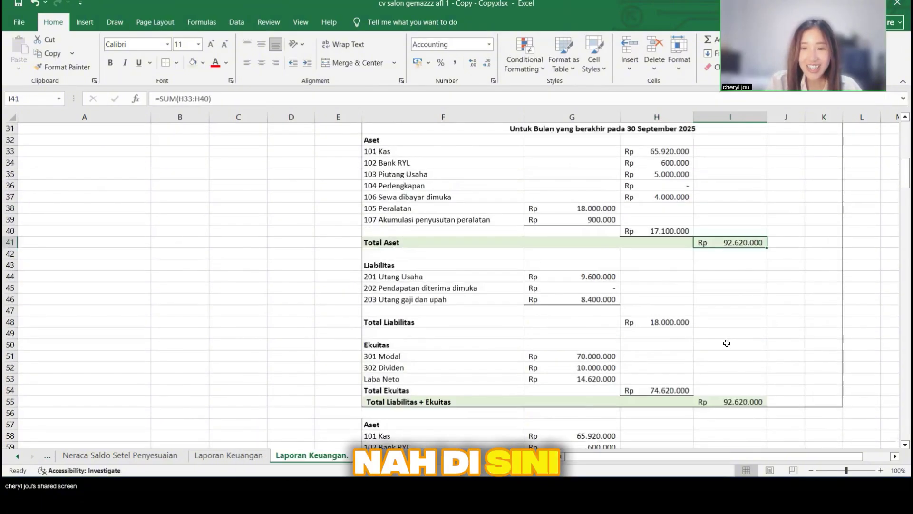
{"action": "scroll", "coordinate": [600, 266], "scroll_direction": "down", "scroll_amount": 8}
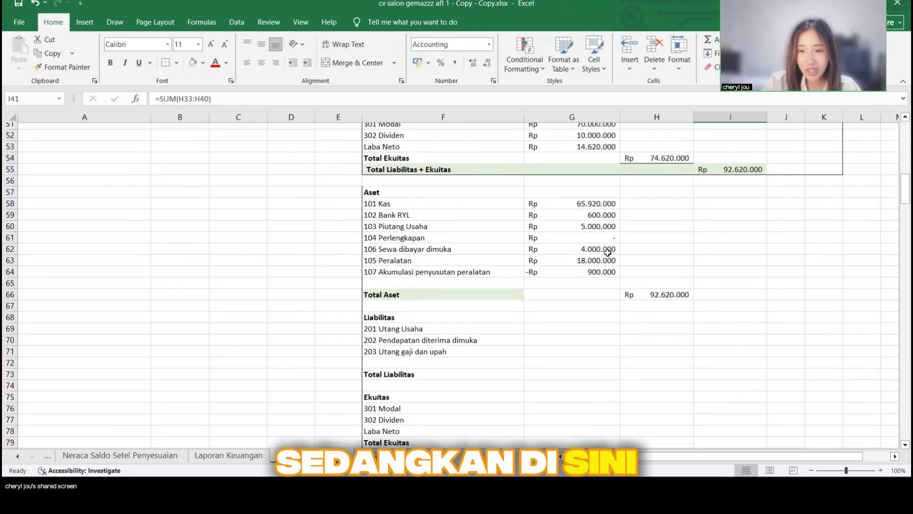
{"action": "left_click", "coordinate": [546, 277]}
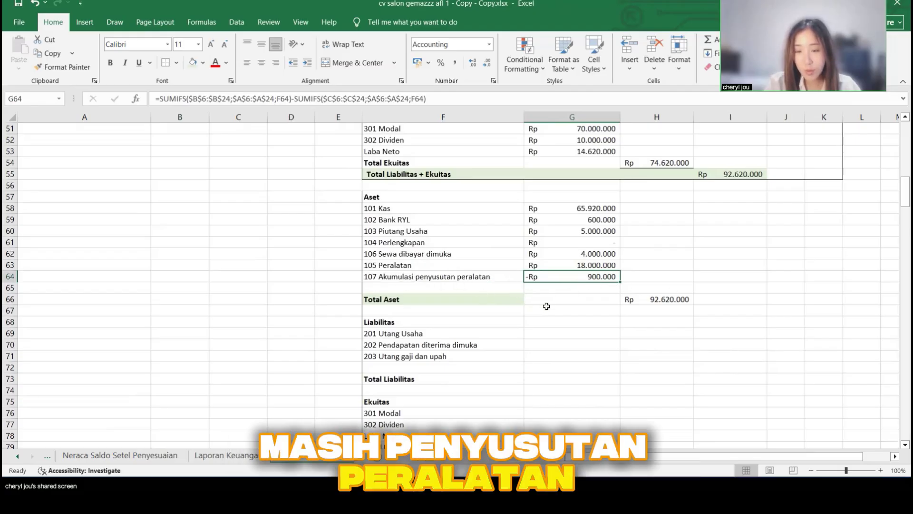
{"action": "left_click", "coordinate": [688, 301]}
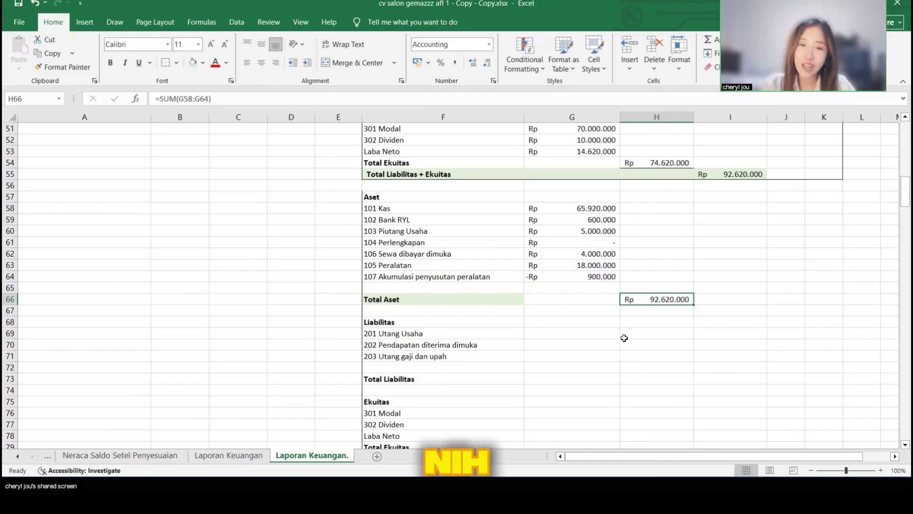
{"action": "scroll", "coordinate": [624, 338], "scroll_direction": "down", "scroll_amount": 1}
{"action": "scroll", "coordinate": [624, 338], "scroll_direction": "up", "scroll_amount": 1}
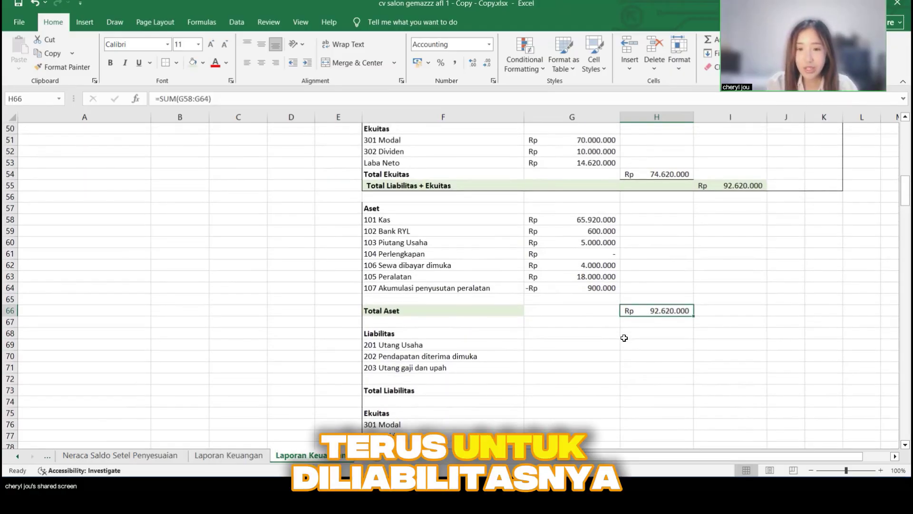
{"action": "scroll", "coordinate": [623, 338], "scroll_direction": "down", "scroll_amount": 1}
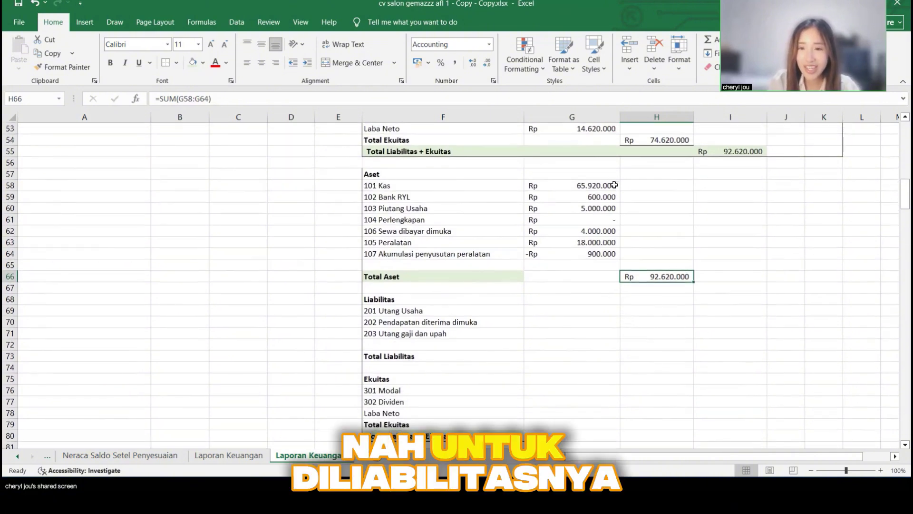
Step: Copy the 101 Kas SUMIFS formula text from G58 unchanged into G69 for 201 Utang Usaha
{"action": "left_click", "coordinate": [598, 187]}
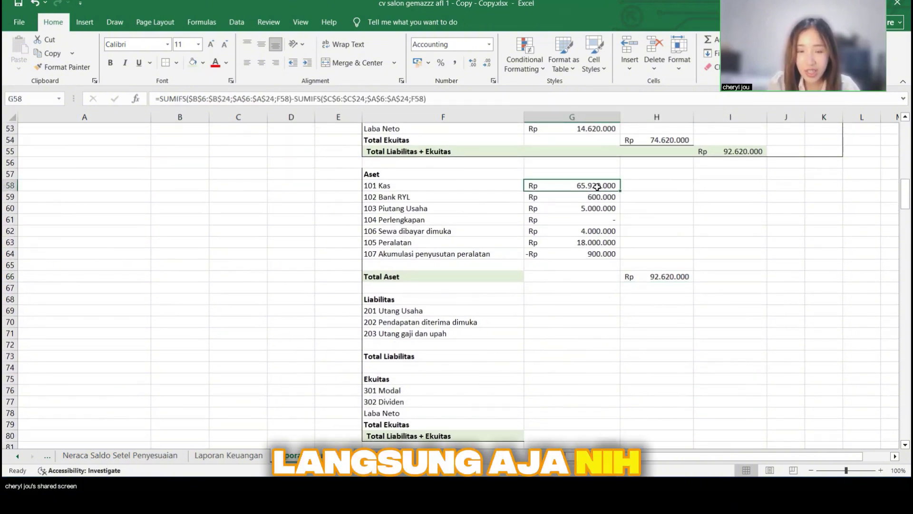
{"action": "left_click", "coordinate": [433, 98]}
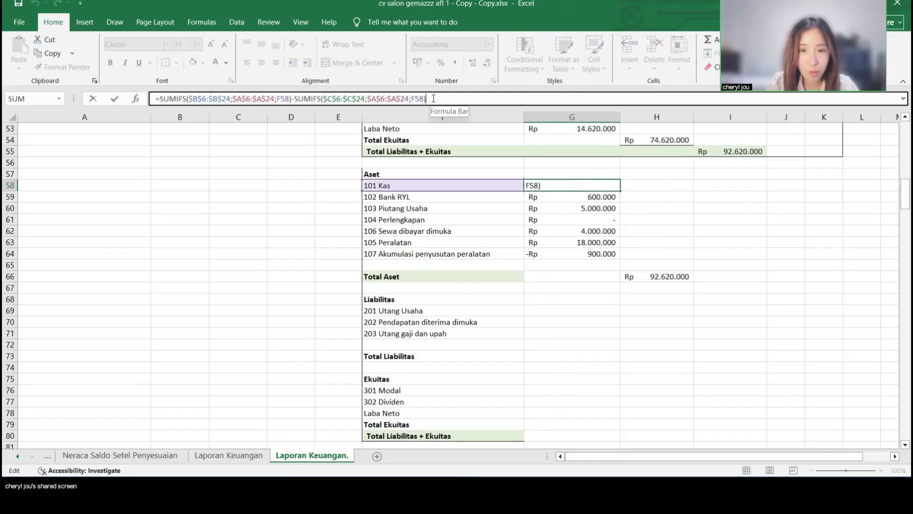
{"action": "key", "text": "shift+Home"}
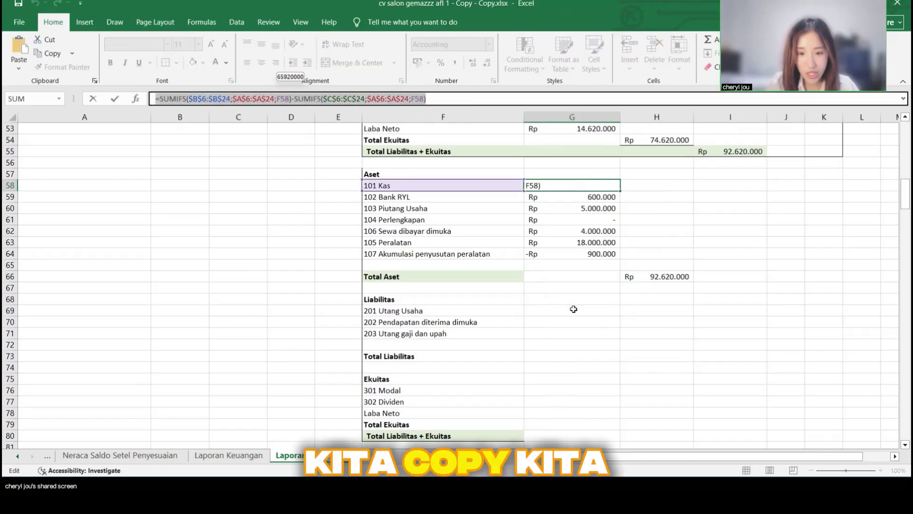
{"action": "left_click", "coordinate": [574, 309]}
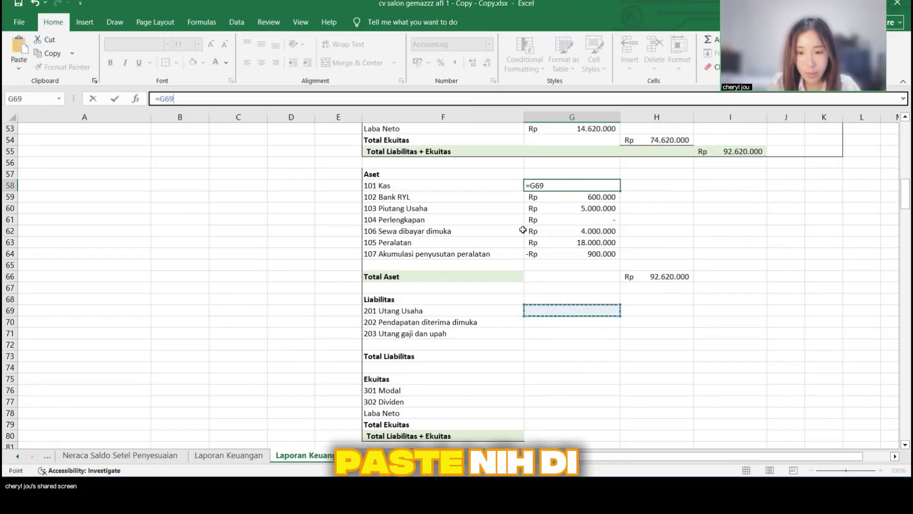
{"action": "left_click", "coordinate": [32, 5]}
{"action": "key", "text": "Return"}
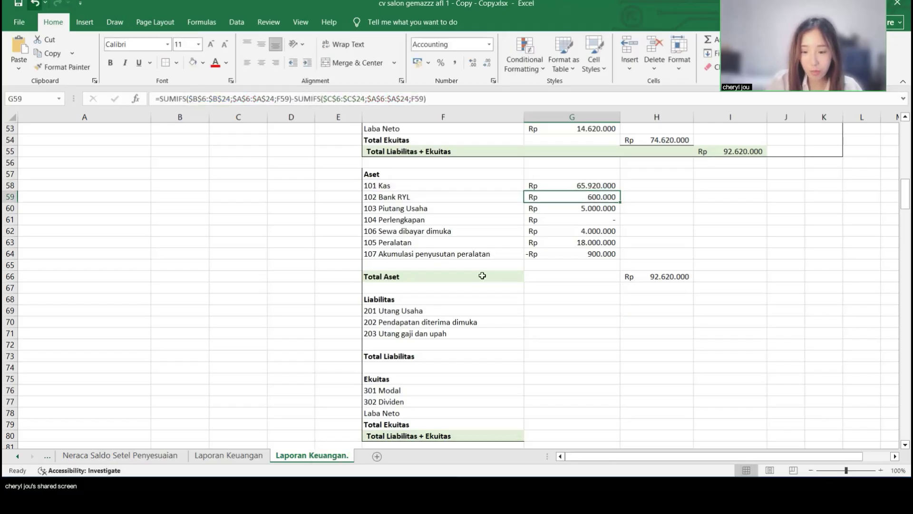
{"action": "left_click", "coordinate": [571, 314]}
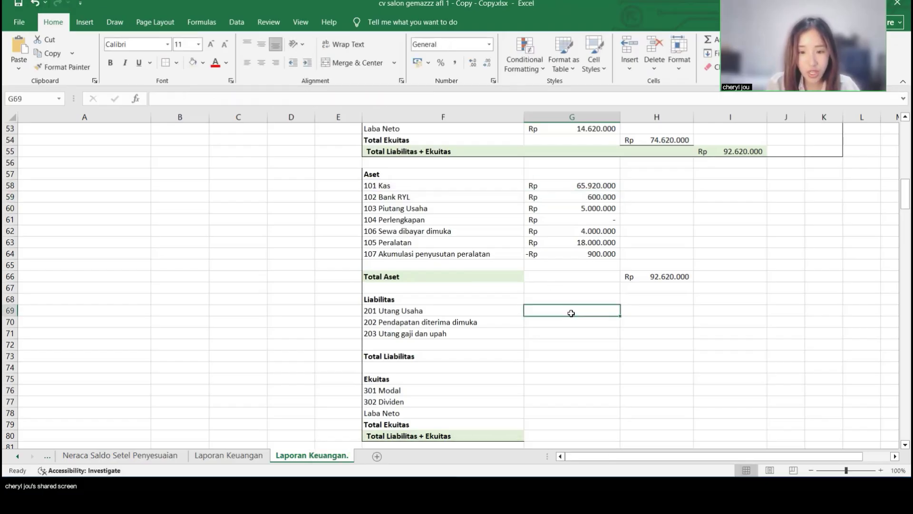
{"action": "key", "text": "ctrl+v"}
{"action": "key", "text": "Down"}
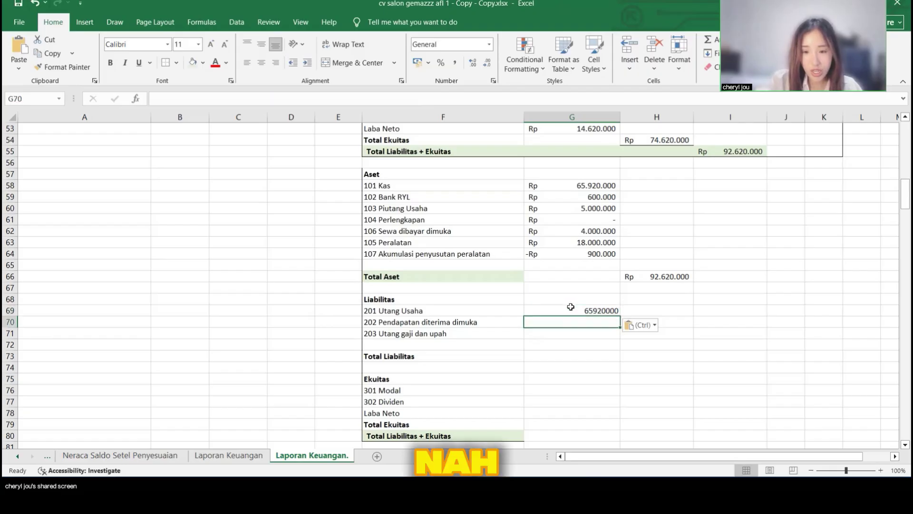
Step: Replace the criteria F58 with F69 in both SUMIFS parts of the 201 Utang Usaha formula in G69
{"action": "left_click", "coordinate": [570, 310]}
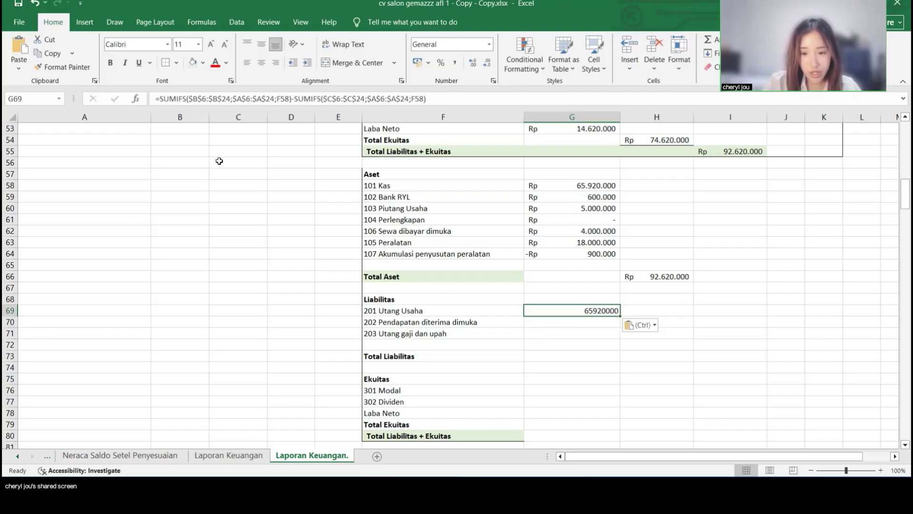
{"action": "left_click", "coordinate": [262, 97]}
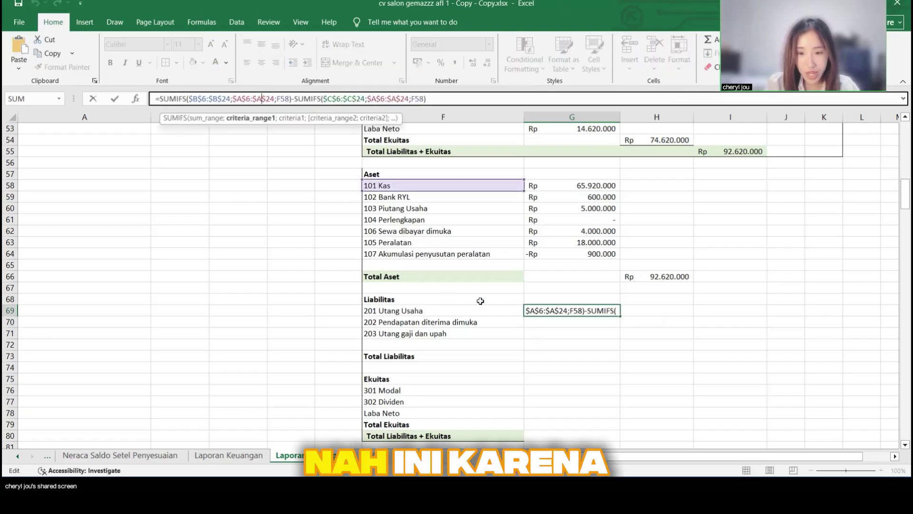
{"action": "double_click", "coordinate": [283, 98]}
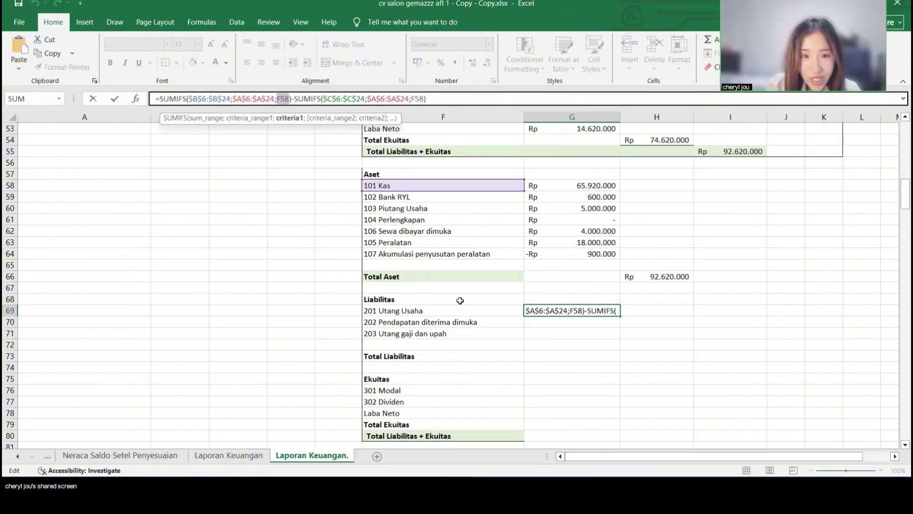
{"action": "left_click", "coordinate": [486, 314]}
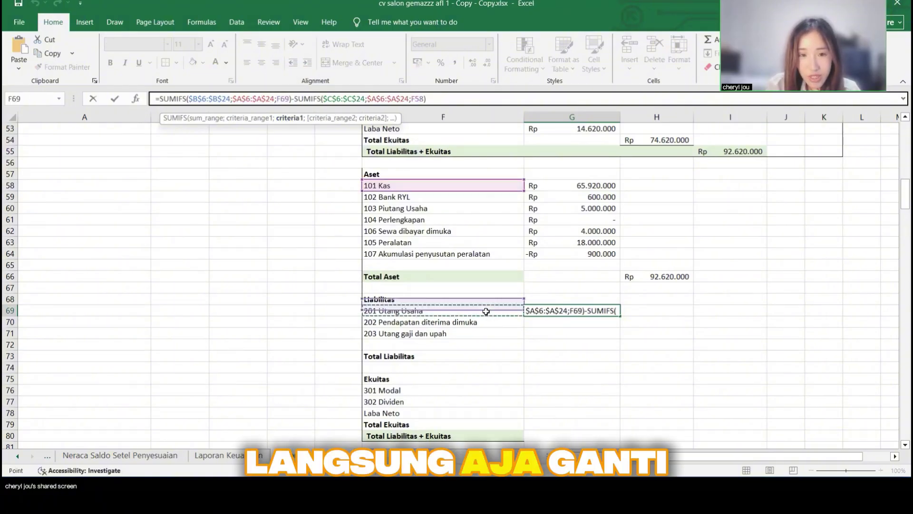
{"action": "double_click", "coordinate": [417, 99]}
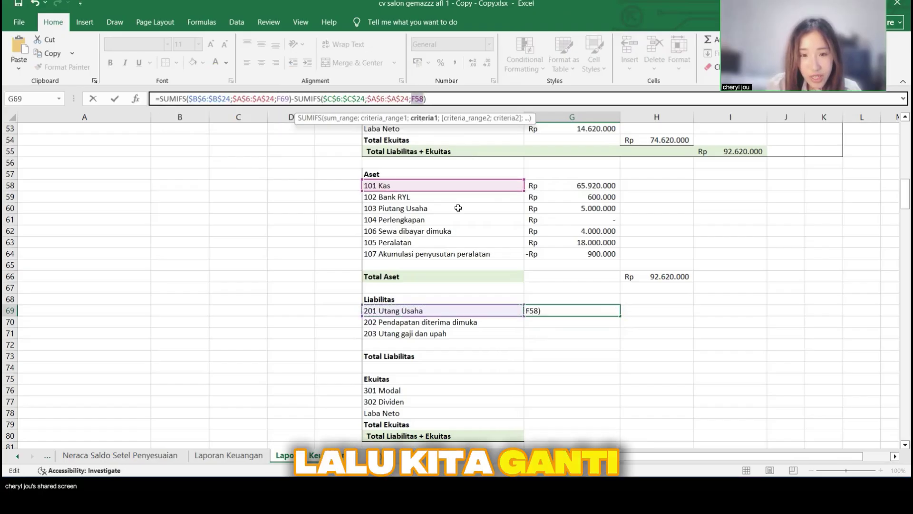
{"action": "left_click", "coordinate": [484, 311]}
{"action": "key", "text": "Return"}
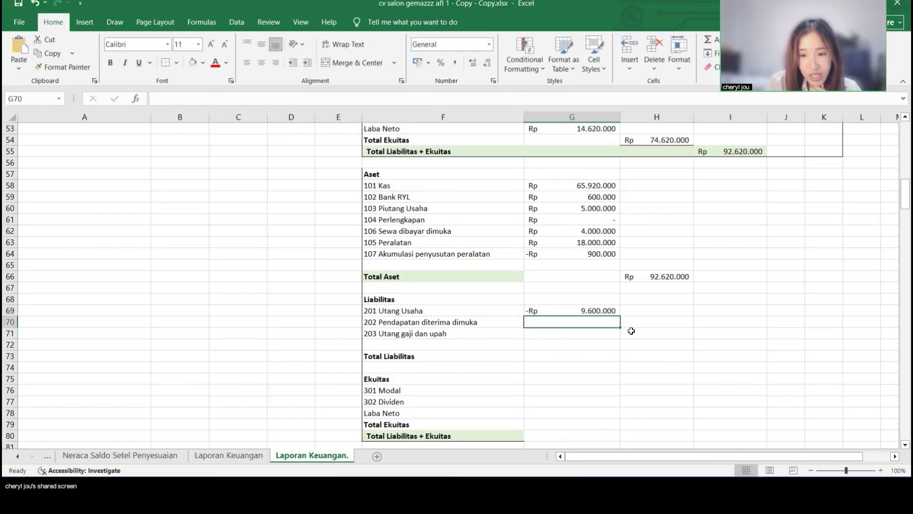
Step: Change the operator between the two SUMIFS in G69 to plus and fill the formula down to G71
{"action": "left_click", "coordinate": [559, 312]}
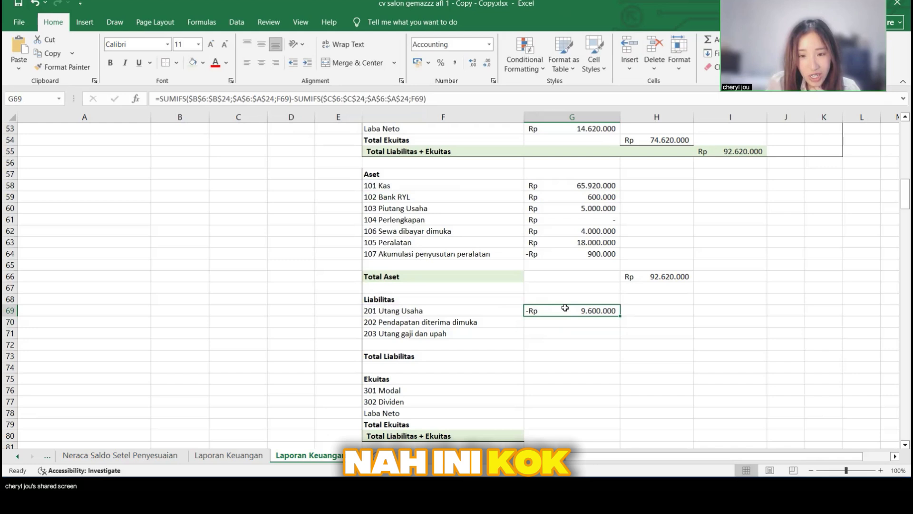
{"action": "left_click", "coordinate": [295, 100]}
{"action": "key", "text": "BackSpace"}
{"action": "type", "text": "+"}
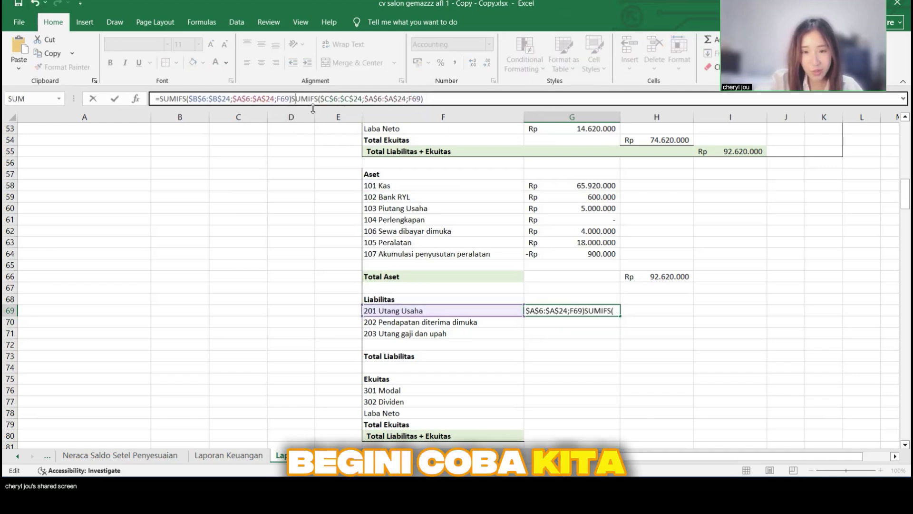
{"action": "key", "text": "Return"}
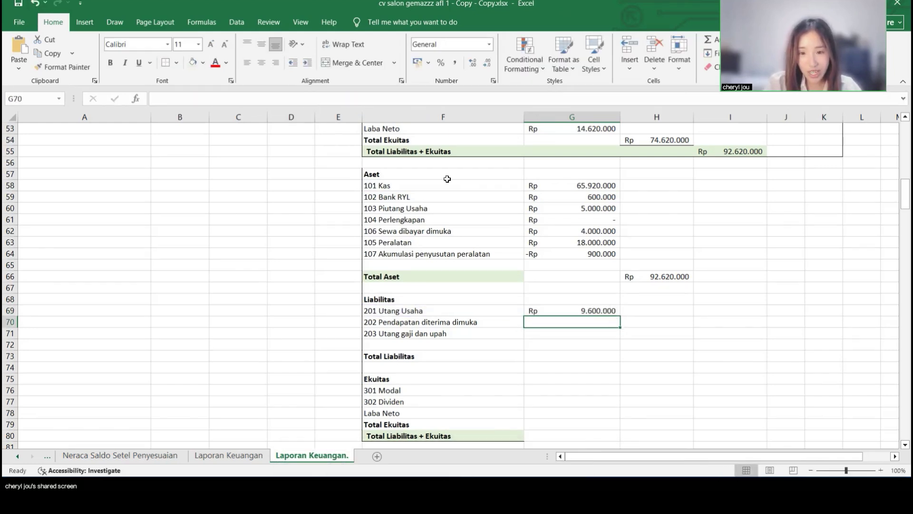
{"action": "left_click", "coordinate": [592, 309]}
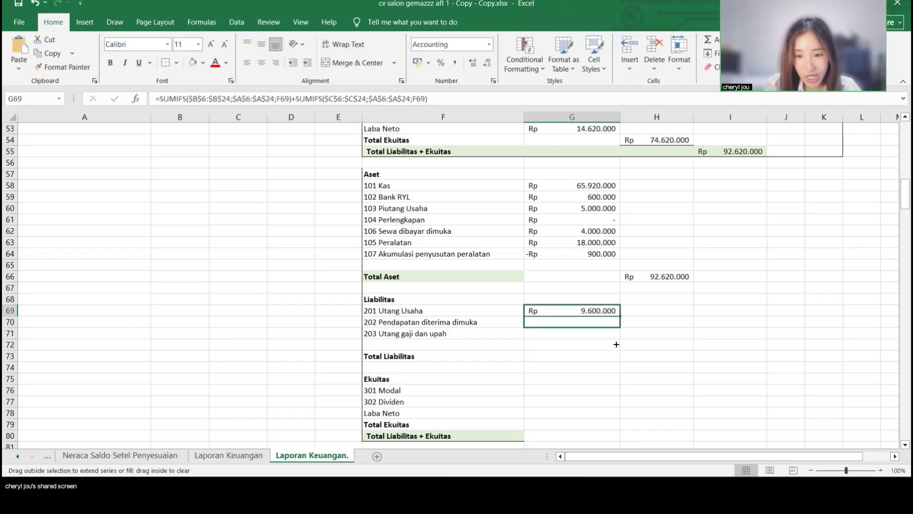
{"action": "left_click_drag", "start_coordinate": [617, 348], "coordinate": [611, 333]}
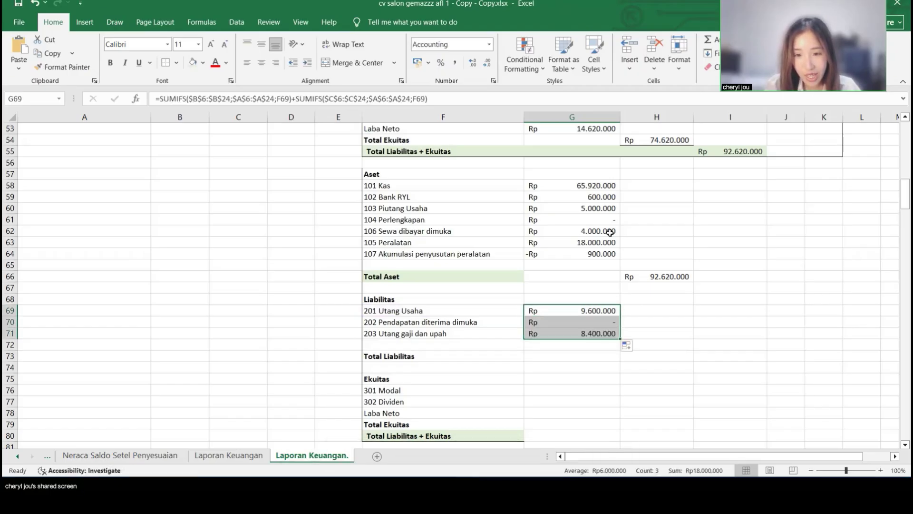
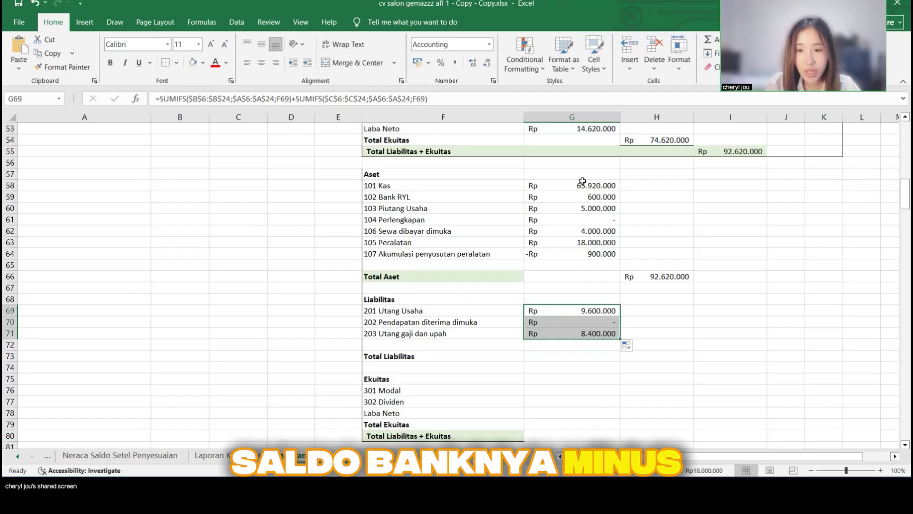
Step: Enter =SUM(G69:G71) as Total Liabilitas in H73
{"action": "left_click", "coordinate": [656, 362]}
{"action": "type", "text": "=SU"}
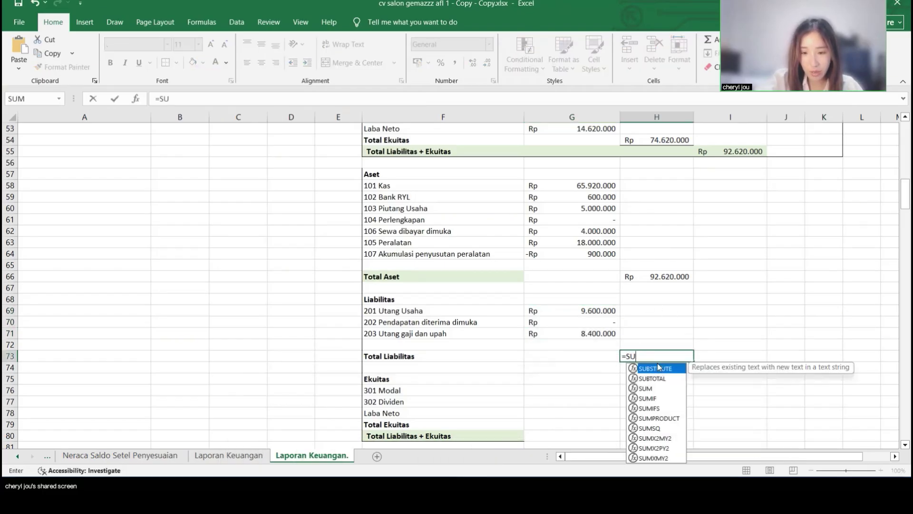
{"action": "type", "text": "M"}
{"action": "left_click_drag", "start_coordinate": [601, 309], "coordinate": [601, 335]}
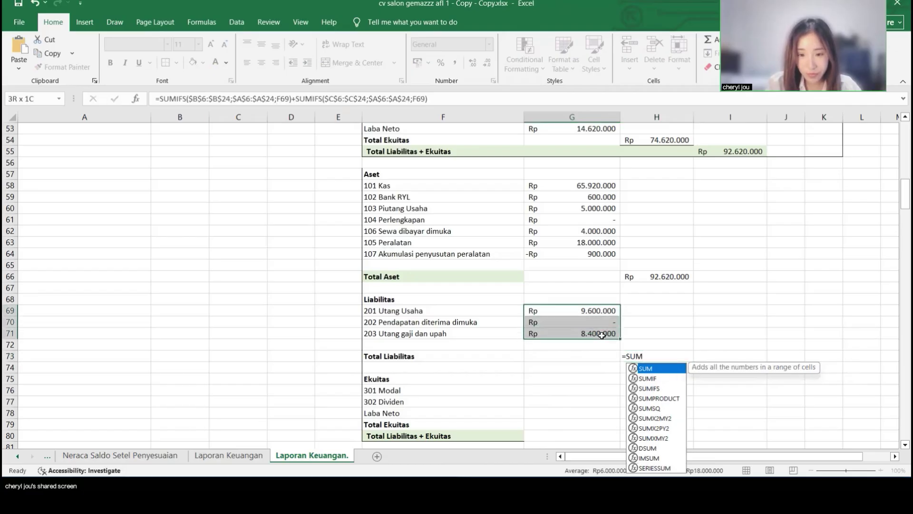
{"action": "double_click", "coordinate": [656, 356]}
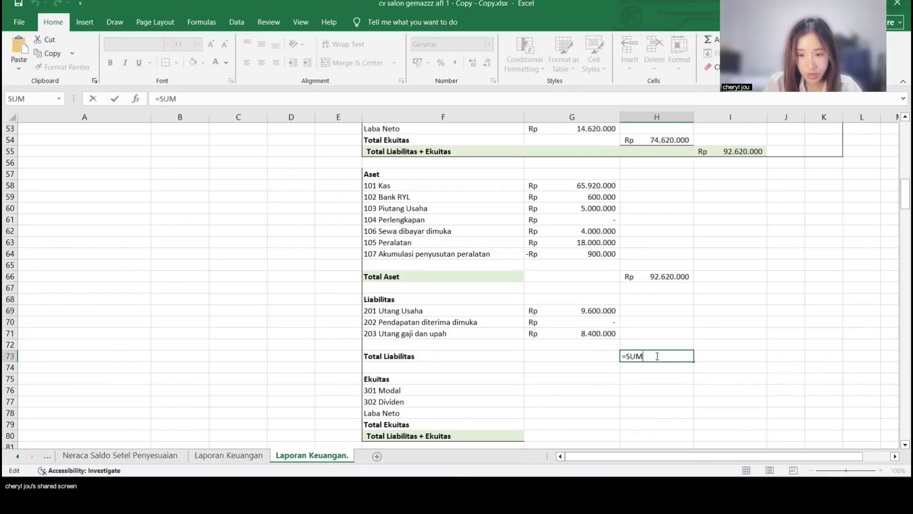
{"action": "type", "text": "("}
{"action": "left_click_drag", "start_coordinate": [611, 311], "coordinate": [609, 331]}
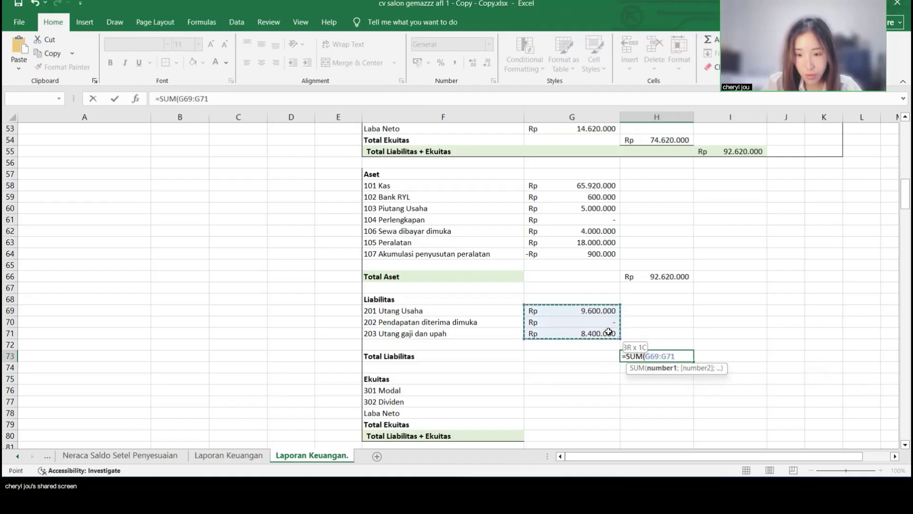
{"action": "key", "text": "Return"}
Step: Copy the 203 Utang gaji dan upah formula from G71 into G76 for 301 Modal
{"action": "scroll", "coordinate": [609, 332], "scroll_direction": "up", "scroll_amount": 5}
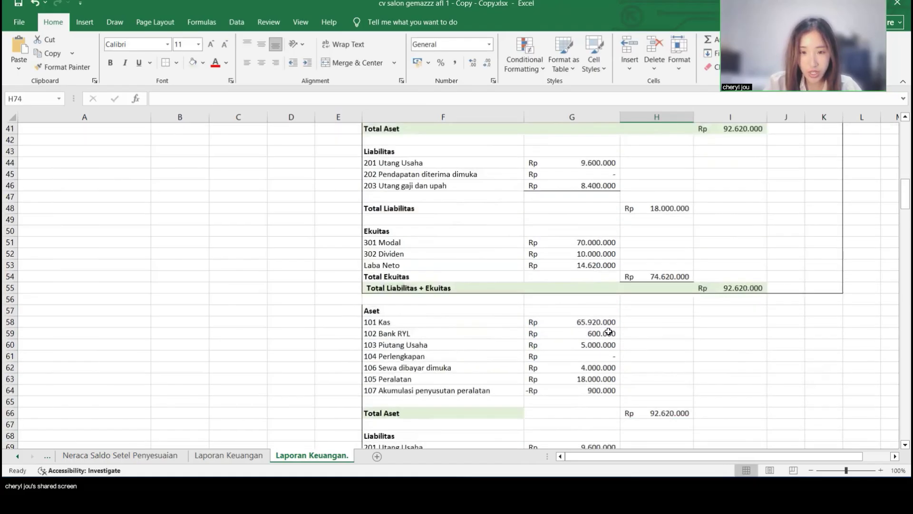
{"action": "scroll", "coordinate": [608, 332], "scroll_direction": "up", "scroll_amount": 10}
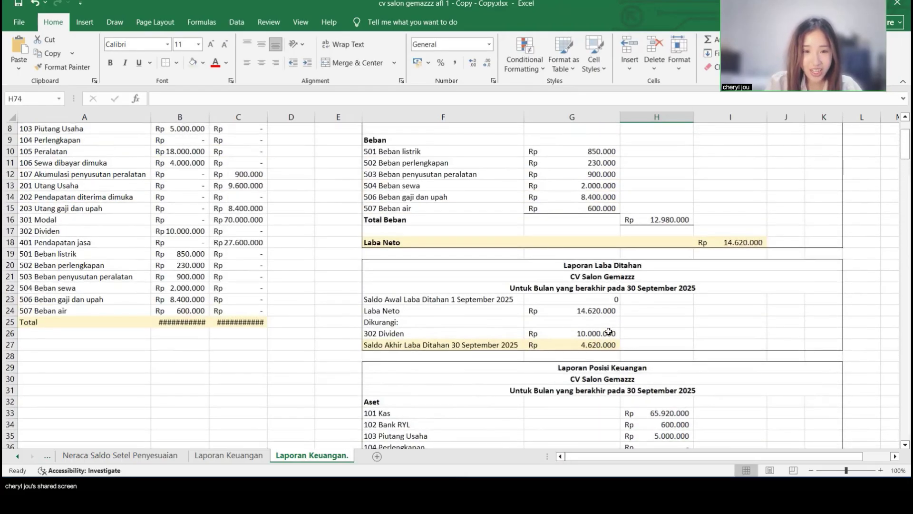
{"action": "scroll", "coordinate": [608, 332], "scroll_direction": "down", "scroll_amount": 9}
{"action": "scroll", "coordinate": [609, 331], "scroll_direction": "down", "scroll_amount": 8}
{"action": "left_click", "coordinate": [550, 289]}
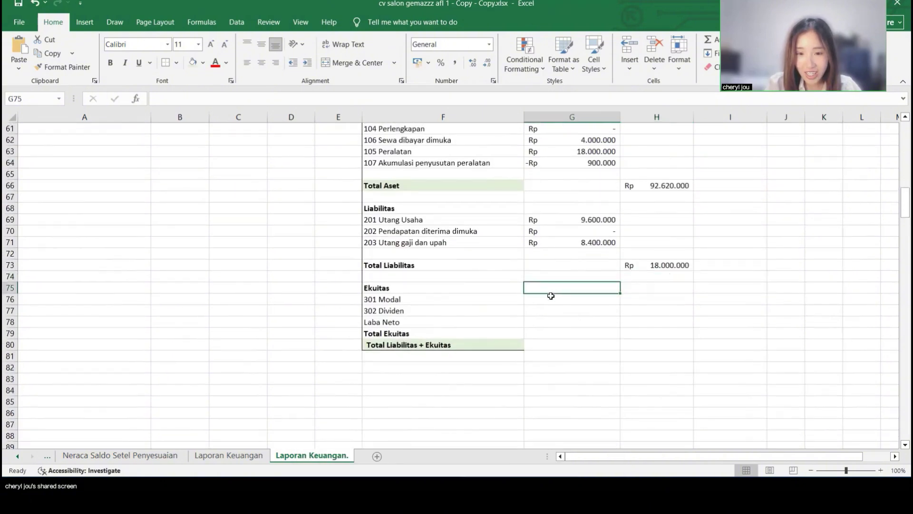
{"action": "left_click", "coordinate": [547, 301]}
{"action": "left_click", "coordinate": [580, 241]}
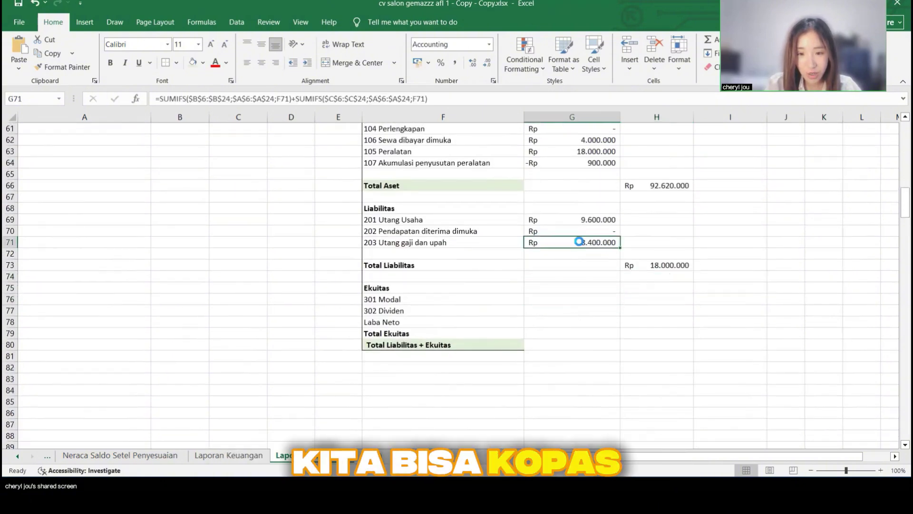
{"action": "key", "text": "ctrl+c"}
{"action": "left_click", "coordinate": [575, 300]}
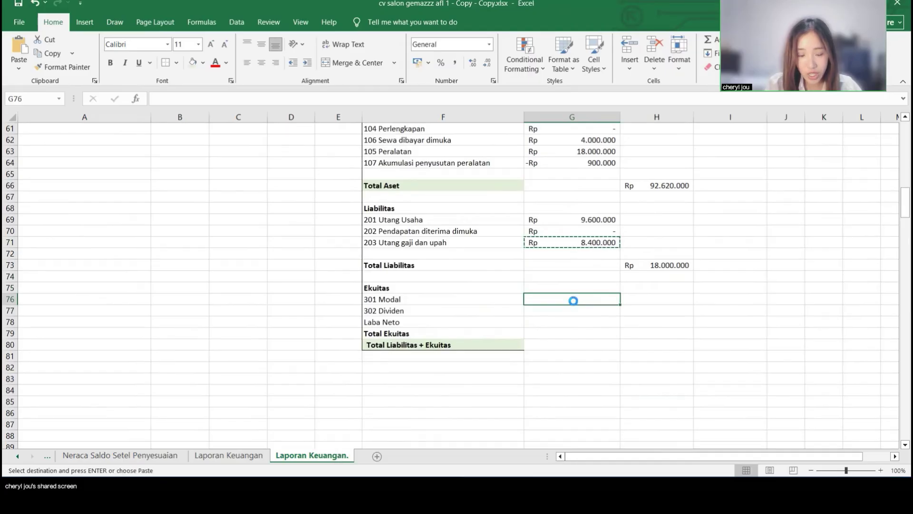
{"action": "key", "text": "ctrl+v"}
{"action": "key", "text": "Escape"}
{"action": "key", "text": "Escape"}
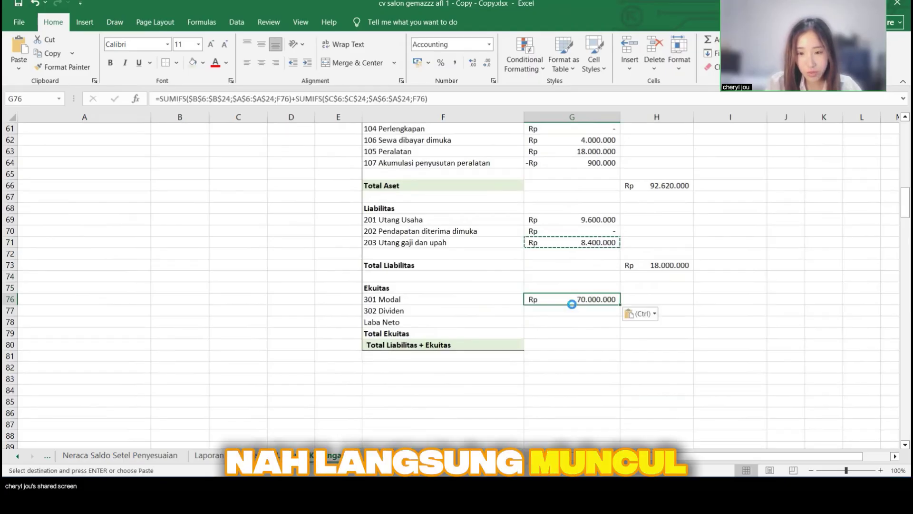
Step: Fill the 301 Modal formula from G76 down to G77 for 302 Dividen, leaving Laba Neto in G78 empty
{"action": "left_click", "coordinate": [588, 315]}
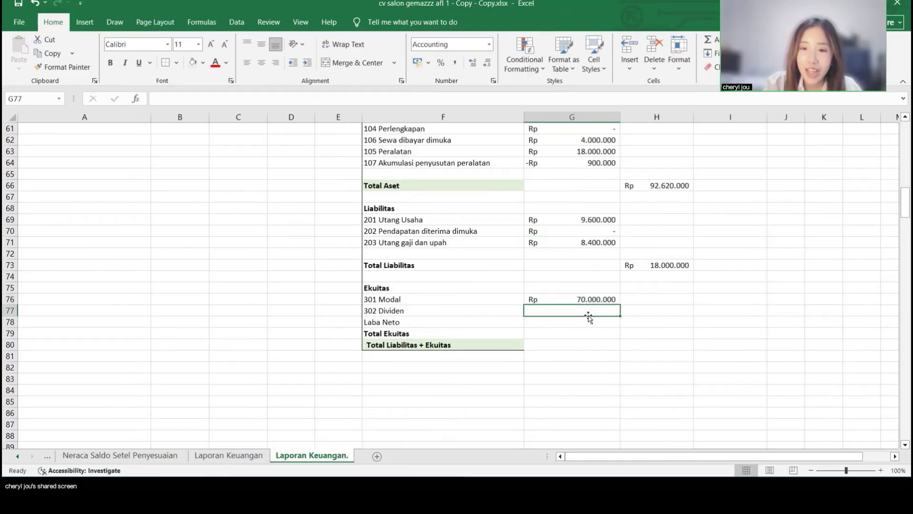
{"action": "left_click", "coordinate": [592, 301]}
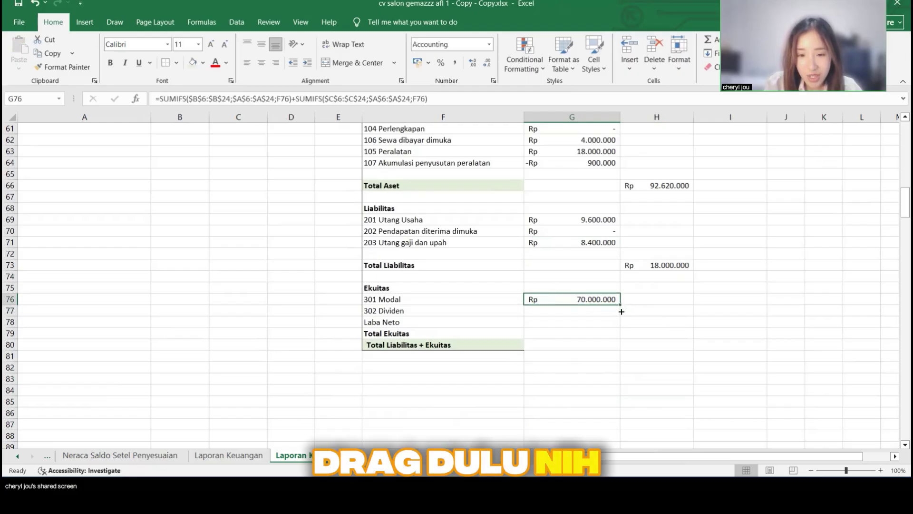
{"action": "left_click_drag", "start_coordinate": [621, 311], "coordinate": [613, 328]}
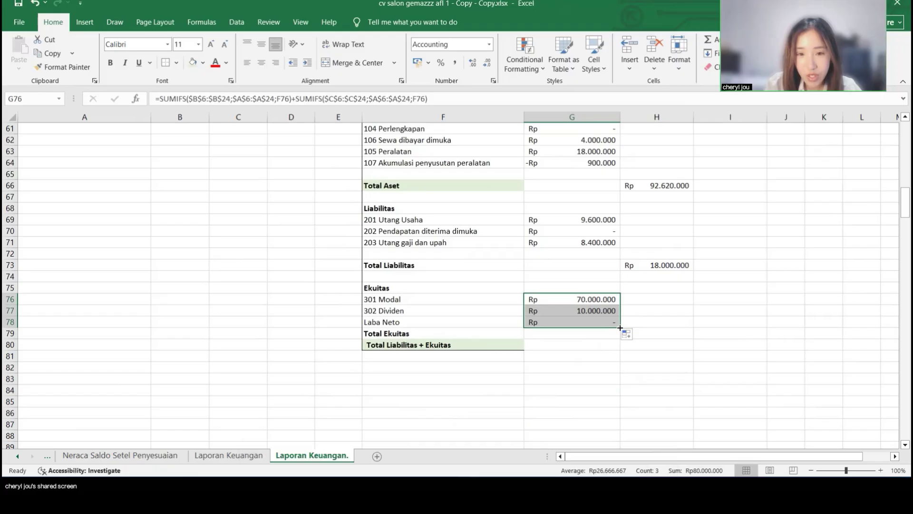
{"action": "left_click_drag", "start_coordinate": [620, 328], "coordinate": [625, 316]}
{"action": "left_click", "coordinate": [647, 303]}
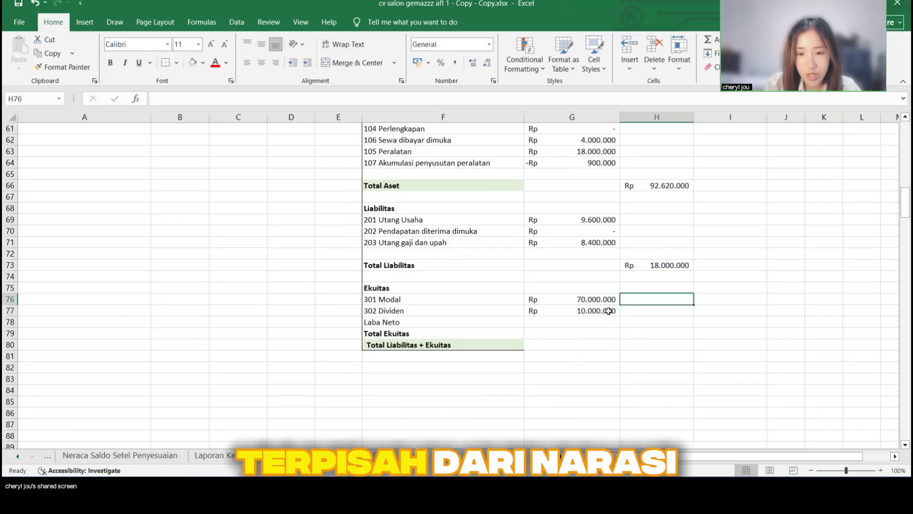
Step: Make the 302 Dividen amount in G77 negative by prefixing its first SUMIFS with -1*
{"action": "left_click", "coordinate": [594, 315]}
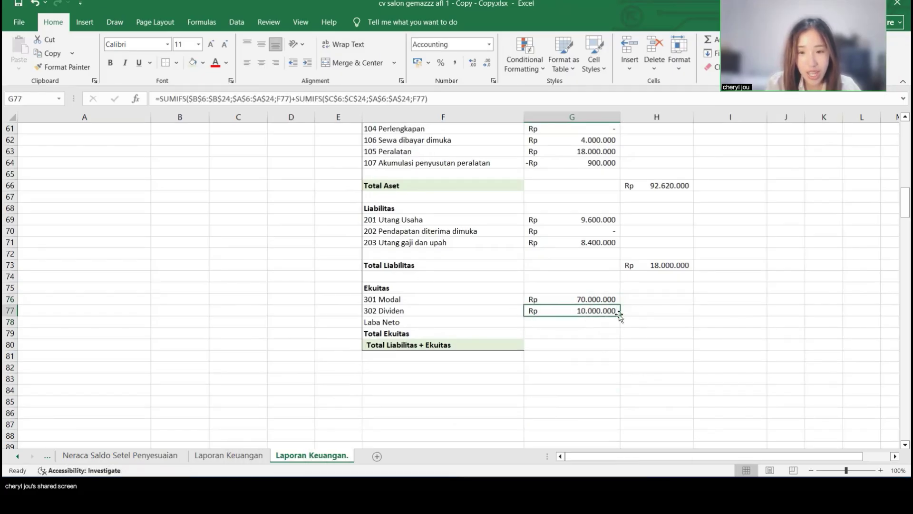
{"action": "left_click", "coordinate": [296, 98]}
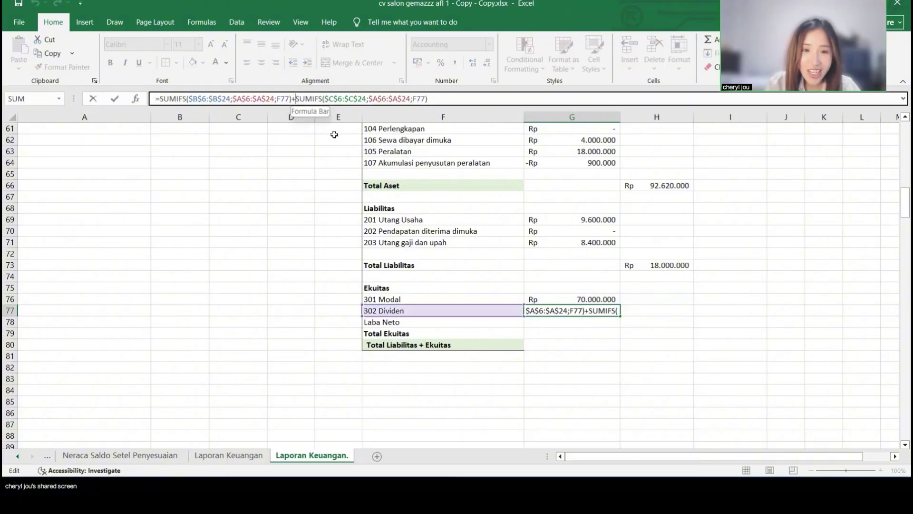
{"action": "left_click", "coordinate": [160, 100]}
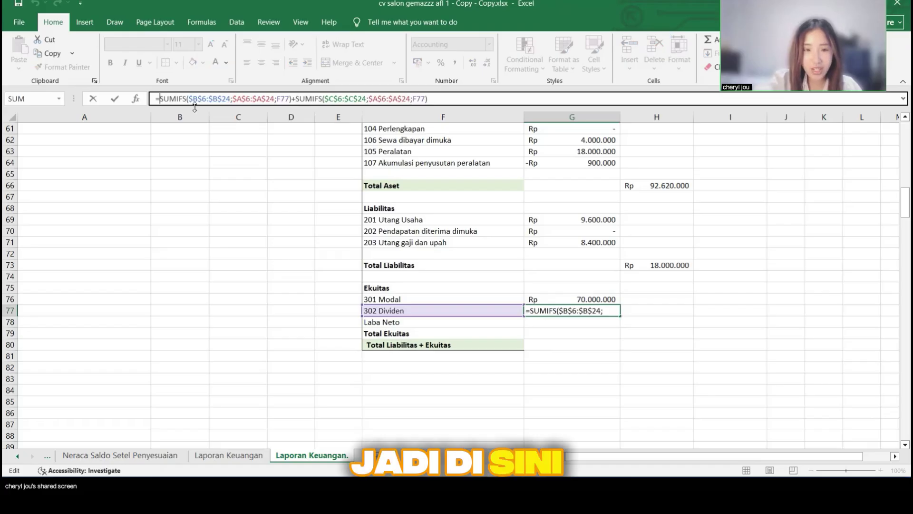
{"action": "type", "text": "-"}
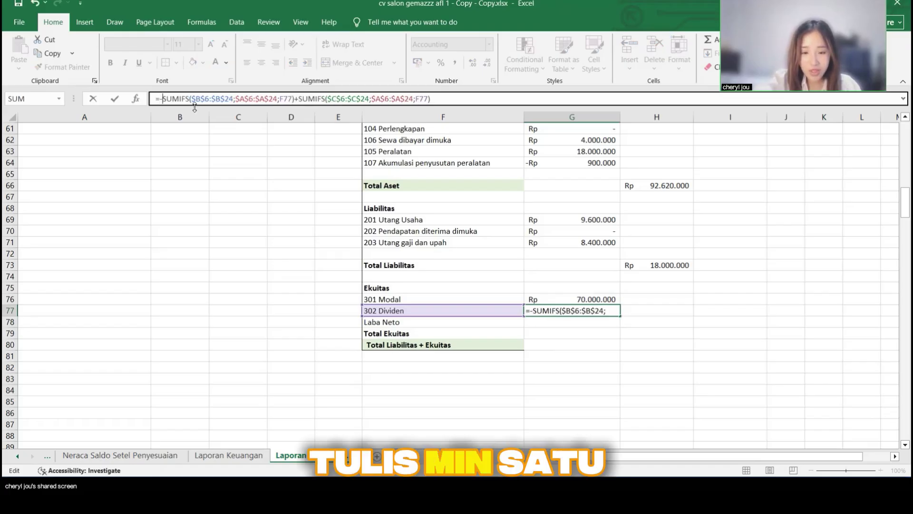
{"action": "type", "text": "1*"}
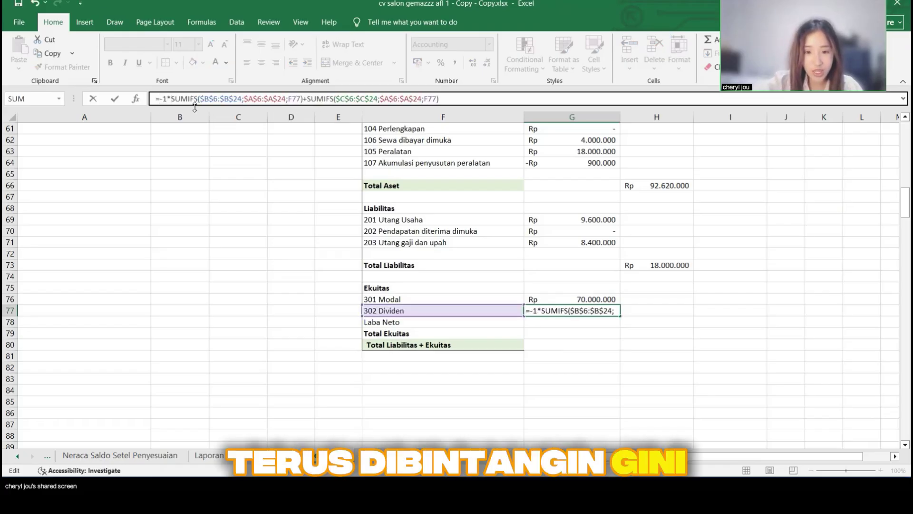
{"action": "key", "text": "Return"}
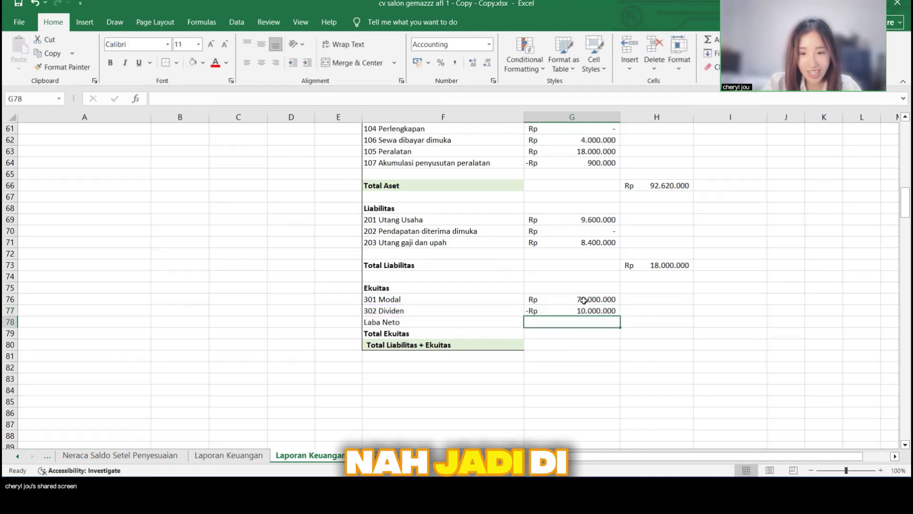
{"action": "left_click", "coordinate": [609, 312]}
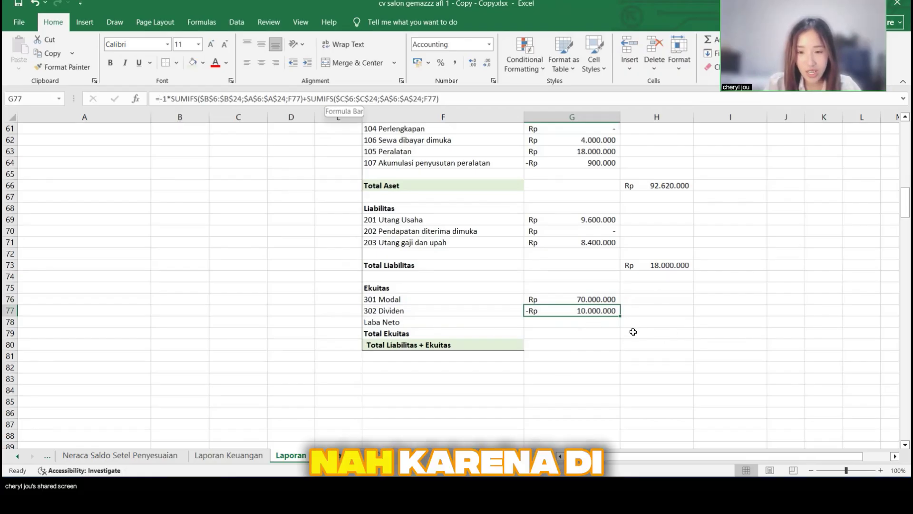
{"action": "left_click_drag", "start_coordinate": [555, 304], "coordinate": [596, 319]}
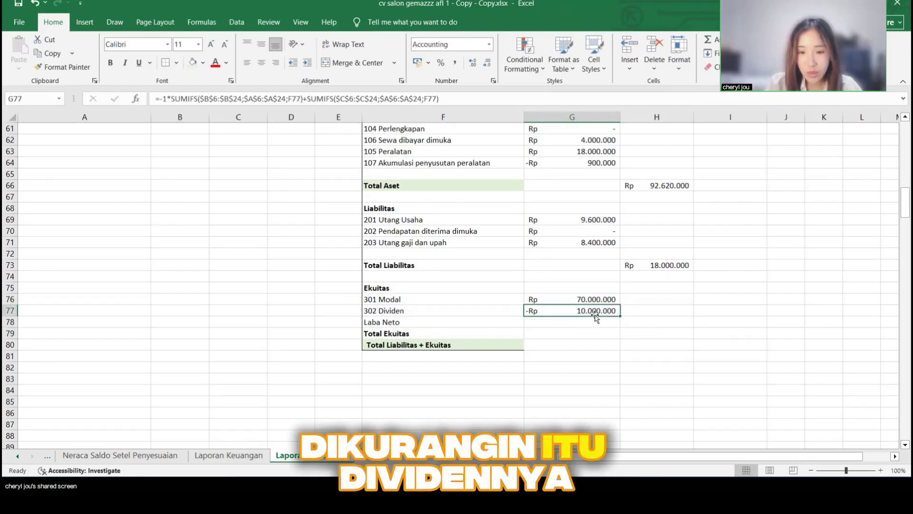
{"action": "left_click", "coordinate": [586, 296]}
{"action": "left_click", "coordinate": [575, 241]}
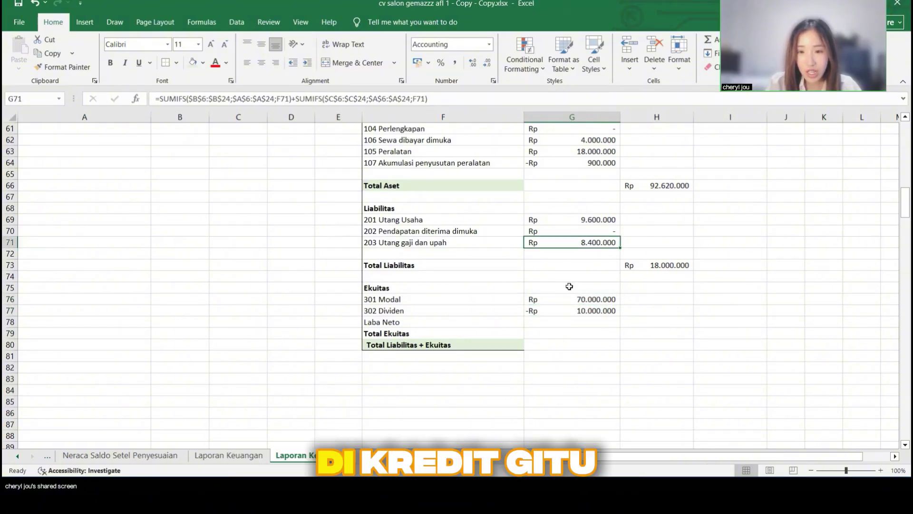
{"action": "left_click", "coordinate": [605, 301]}
{"action": "left_click", "coordinate": [638, 324]}
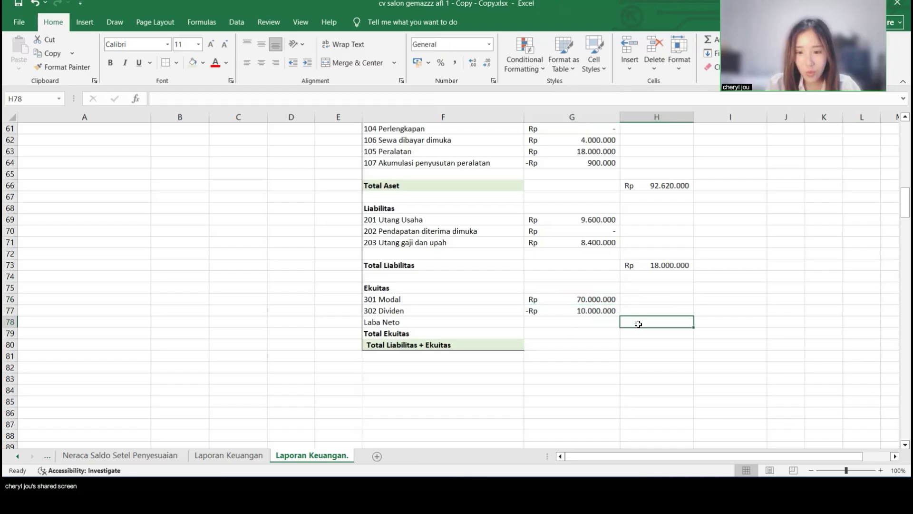
Step: Link Laba Neto in G78 to the net income in I18 with the formula =I18
{"action": "left_click", "coordinate": [562, 320]}
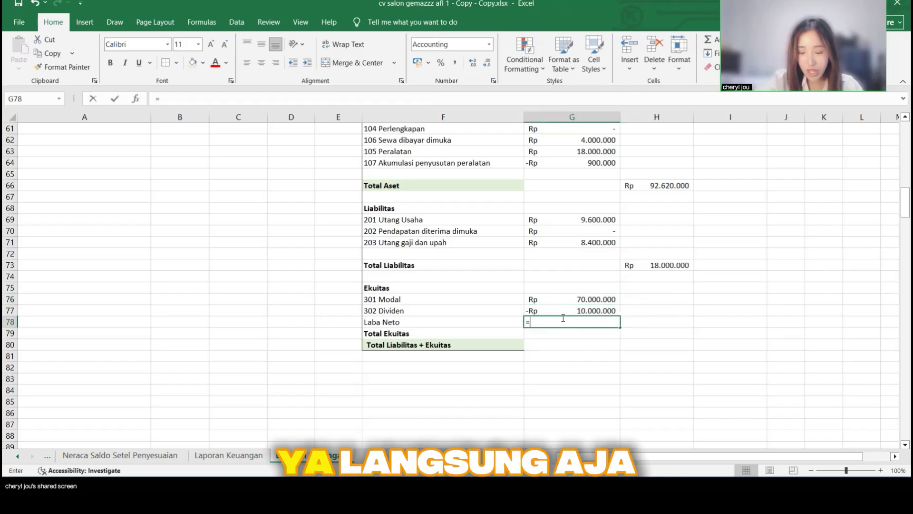
{"action": "type", "text": "="}
{"action": "scroll", "coordinate": [617, 202], "scroll_direction": "up", "scroll_amount": 8}
{"action": "scroll", "coordinate": [617, 201], "scroll_direction": "up", "scroll_amount": 9}
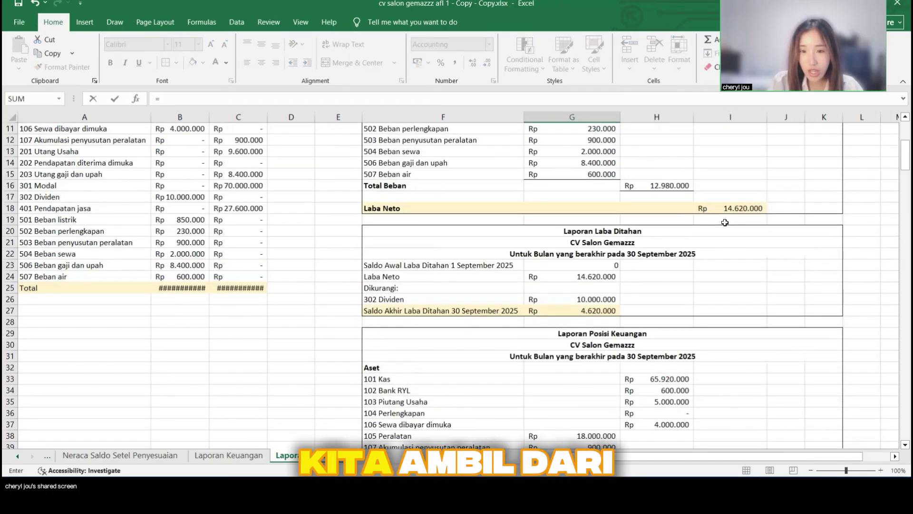
{"action": "left_click", "coordinate": [724, 215]}
{"action": "scroll", "coordinate": [725, 223], "scroll_direction": "down", "scroll_amount": 8}
{"action": "scroll", "coordinate": [725, 222], "scroll_direction": "down", "scroll_amount": 8}
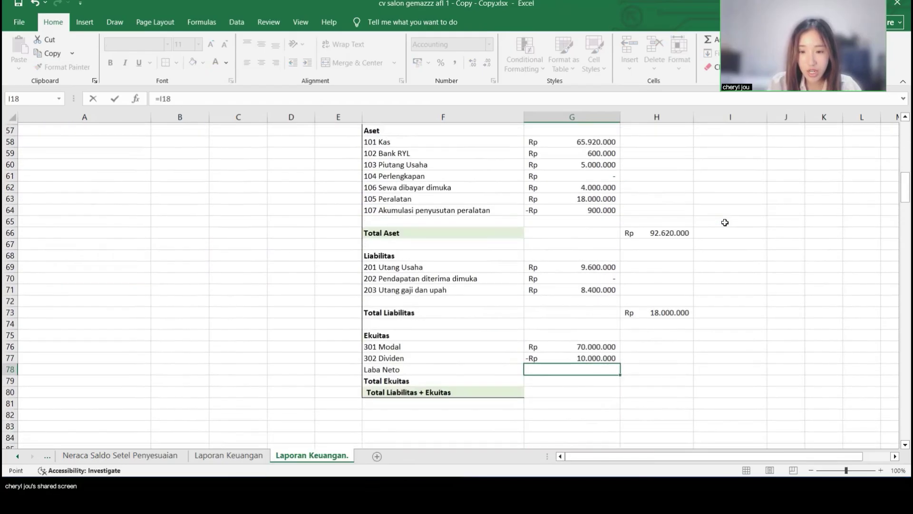
{"action": "key", "text": "Return"}
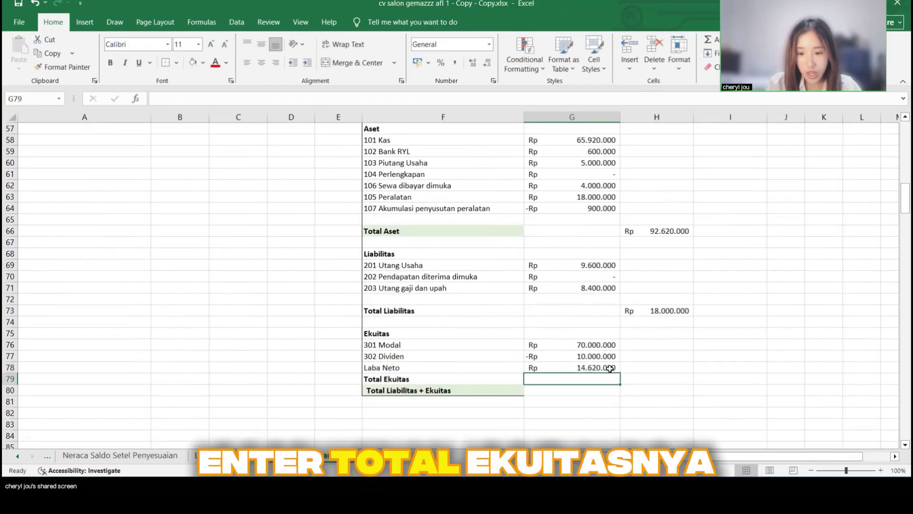
Step: Calculate Total Ekuitas in H79 with the sum of G76:G78
{"action": "left_click", "coordinate": [656, 387]}
{"action": "left_click", "coordinate": [657, 379]}
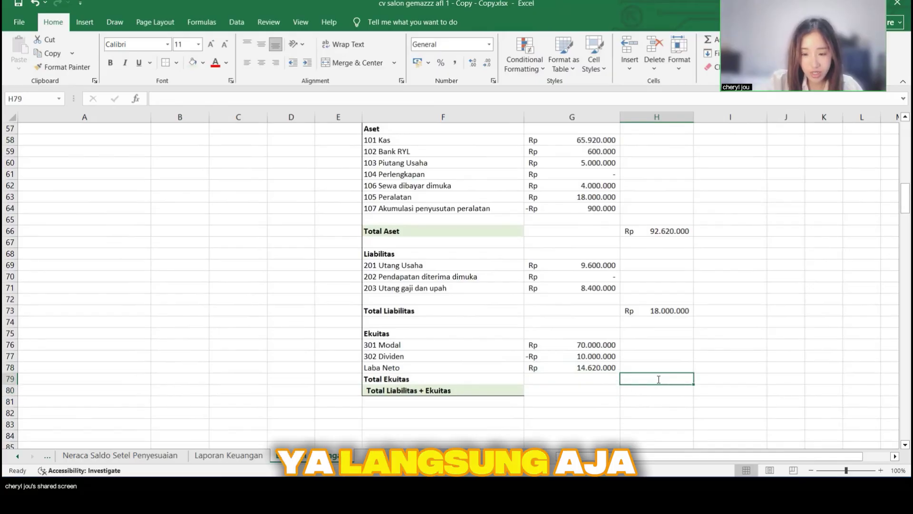
{"action": "type", "text": "=SUM("}
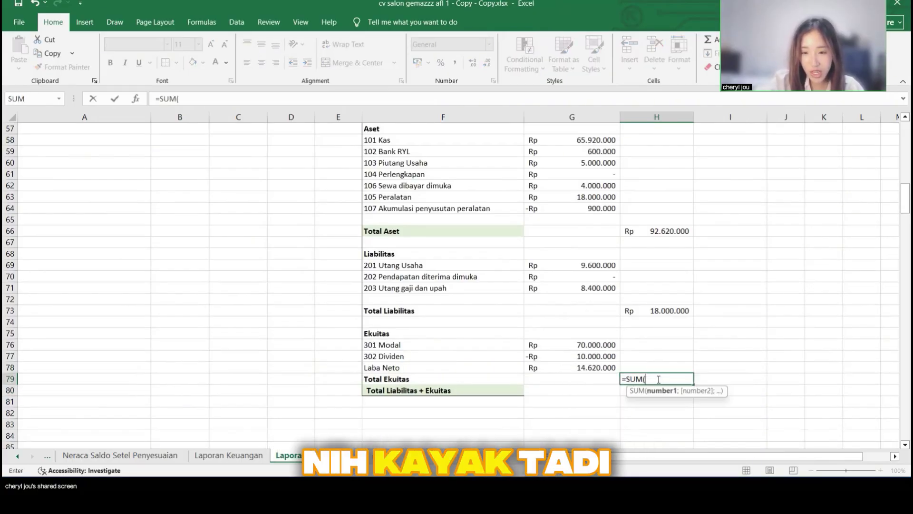
{"action": "left_click_drag", "start_coordinate": [575, 345], "coordinate": [600, 369]}
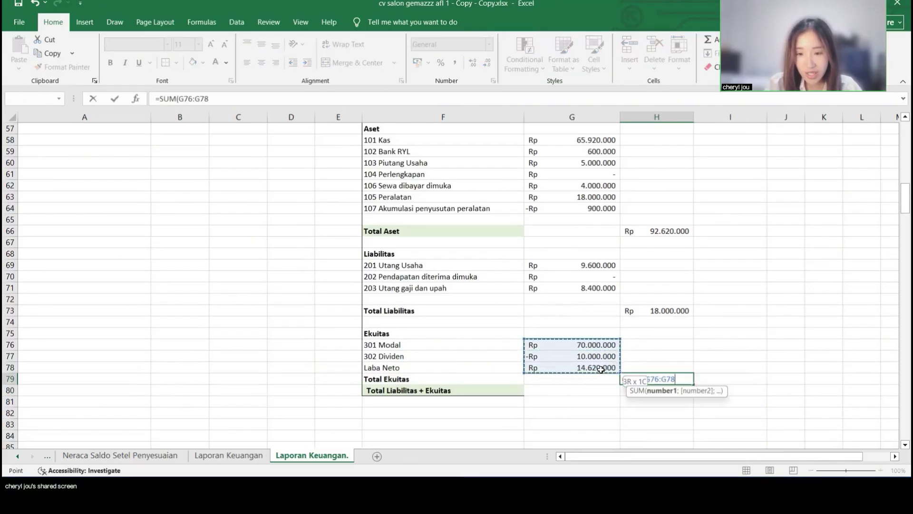
{"action": "key", "text": "Return"}
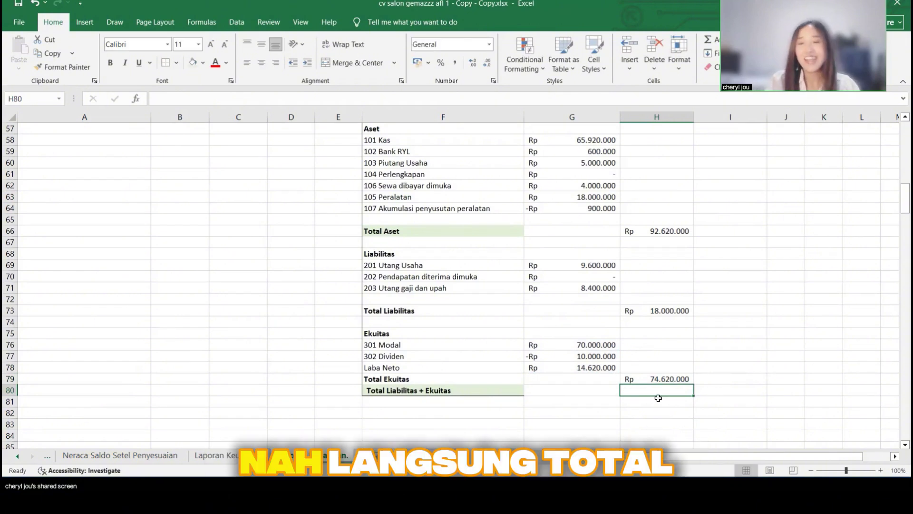
Step: Calculate Total Liabilitas + Ekuitas in I80 with the formula =H73+H79
{"action": "left_click", "coordinate": [726, 386]}
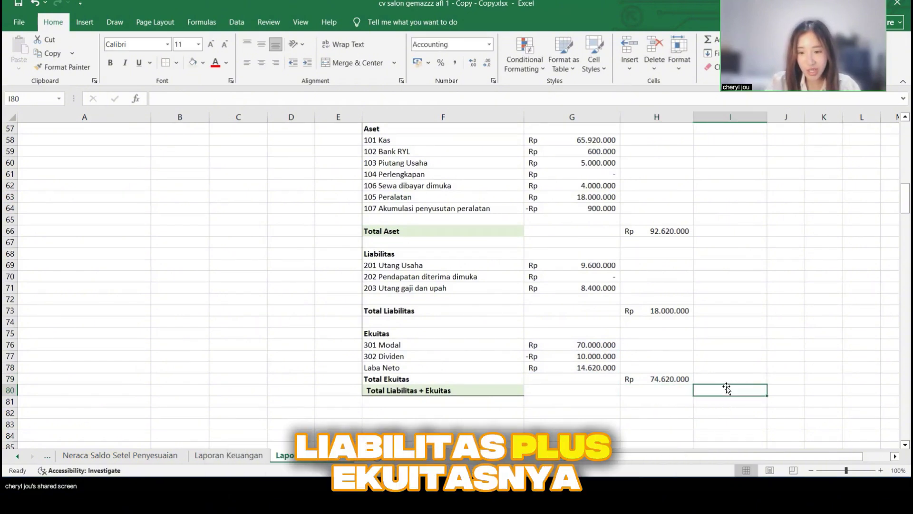
{"action": "type", "text": "="}
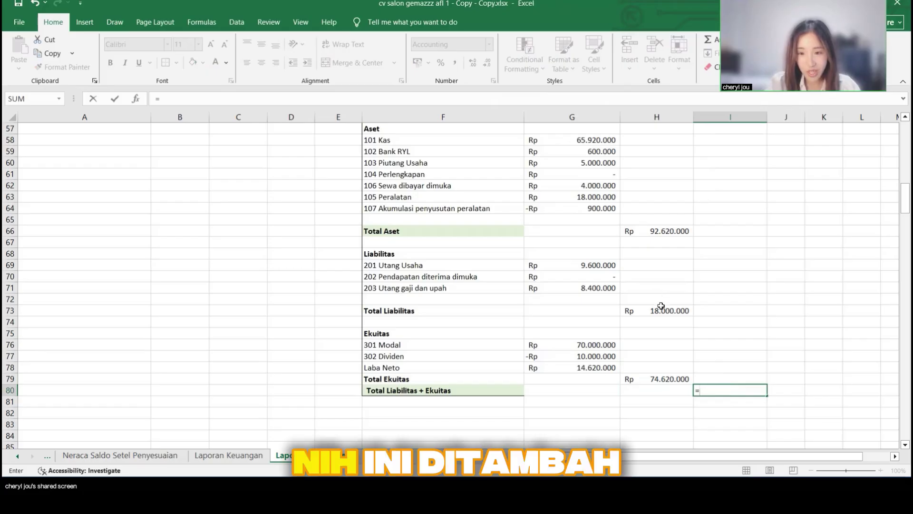
{"action": "left_click", "coordinate": [661, 310]}
{"action": "type", "text": "+"}
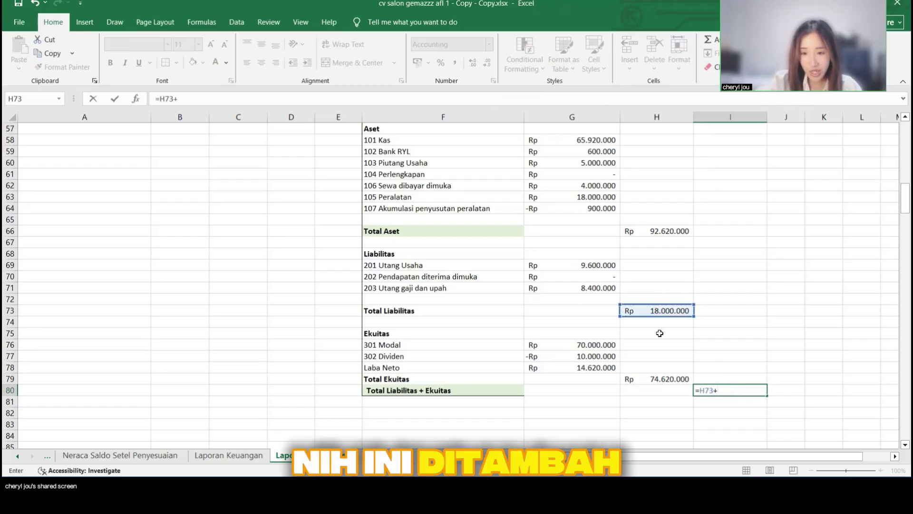
{"action": "left_click", "coordinate": [661, 379]}
{"action": "key", "text": "Return"}
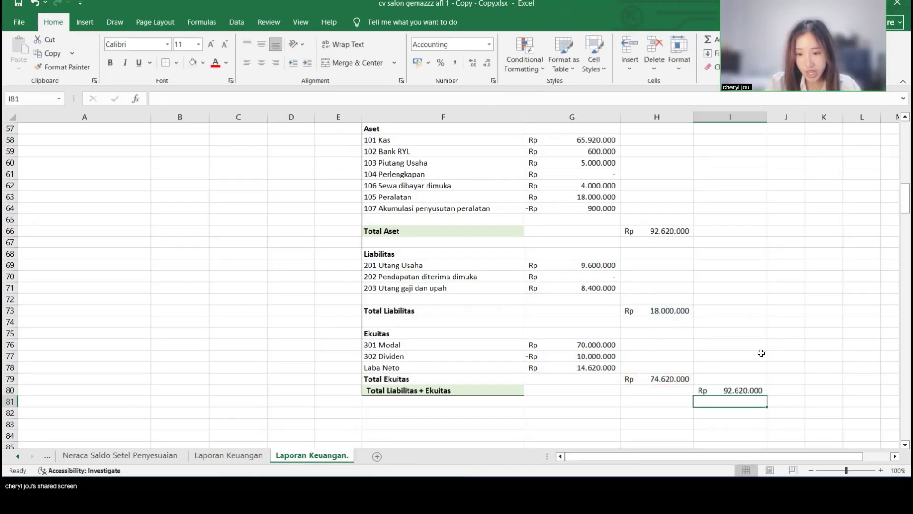
{"action": "left_click", "coordinate": [670, 231]}
{"action": "left_click_drag", "start_coordinate": [772, 392], "coordinate": [430, 191]}
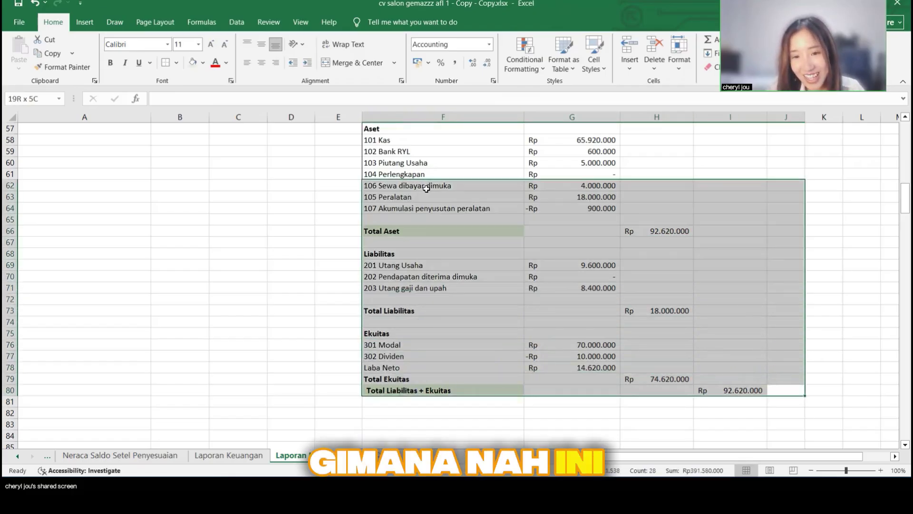
{"action": "left_click", "coordinate": [833, 234]}
Step: Label the rebuilt report with a bold SUMIFS note in I61
{"action": "left_click", "coordinate": [724, 179]}
{"action": "type", "text": "SUMIFS"}
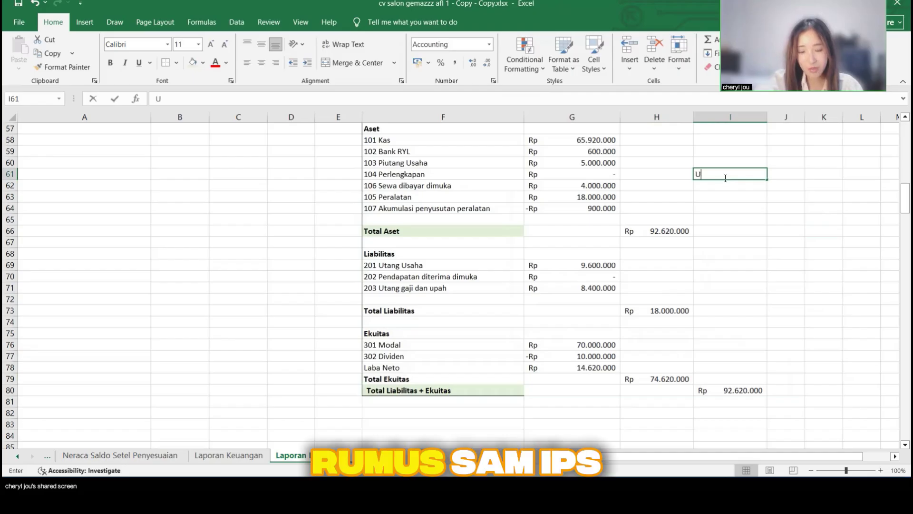
{"action": "key", "text": "ctrl+a"}
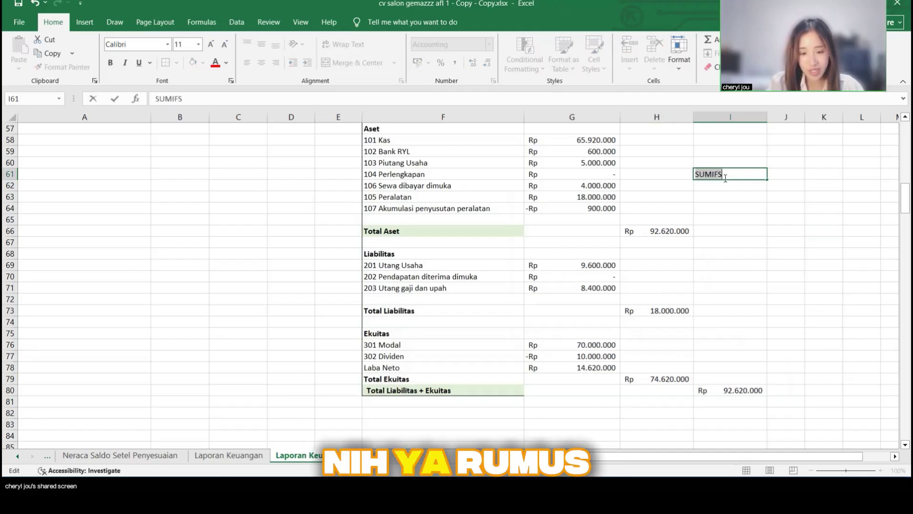
{"action": "key", "text": "ctrl+b"}
{"action": "left_click", "coordinate": [737, 197]}
Step: Compare the original Laporan Posisi Keuangan with the SUMIFS version below it, including the formula for 106 Sewa dibayar dimuka
{"action": "scroll", "coordinate": [737, 197], "scroll_direction": "up", "scroll_amount": 8}
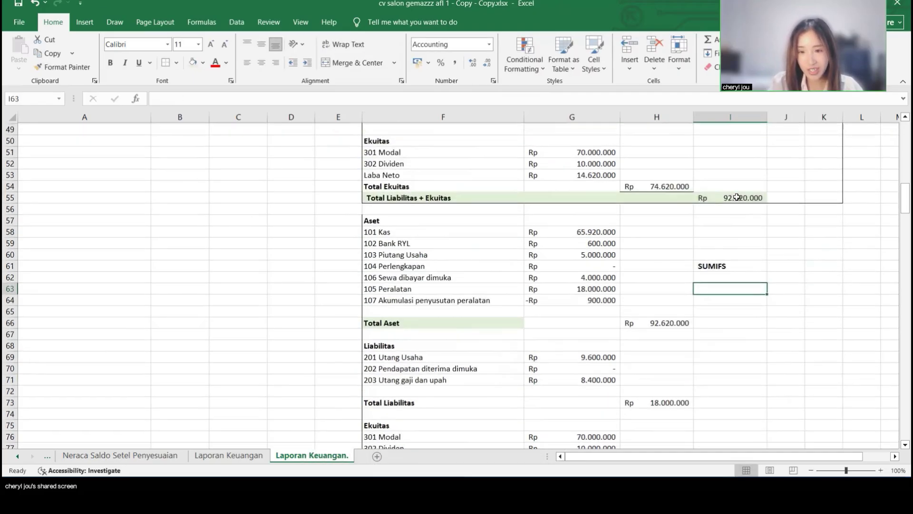
{"action": "scroll", "coordinate": [597, 229], "scroll_direction": "up", "scroll_amount": 1}
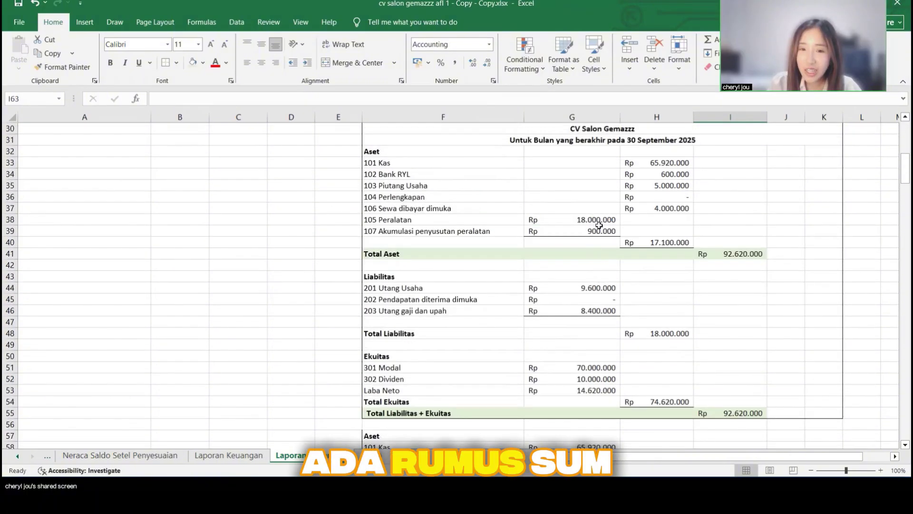
{"action": "left_click", "coordinate": [597, 230]}
{"action": "scroll", "coordinate": [599, 227], "scroll_direction": "down", "scroll_amount": 1}
{"action": "scroll", "coordinate": [599, 227], "scroll_direction": "down", "scroll_amount": 8}
{"action": "left_click", "coordinate": [597, 196]}
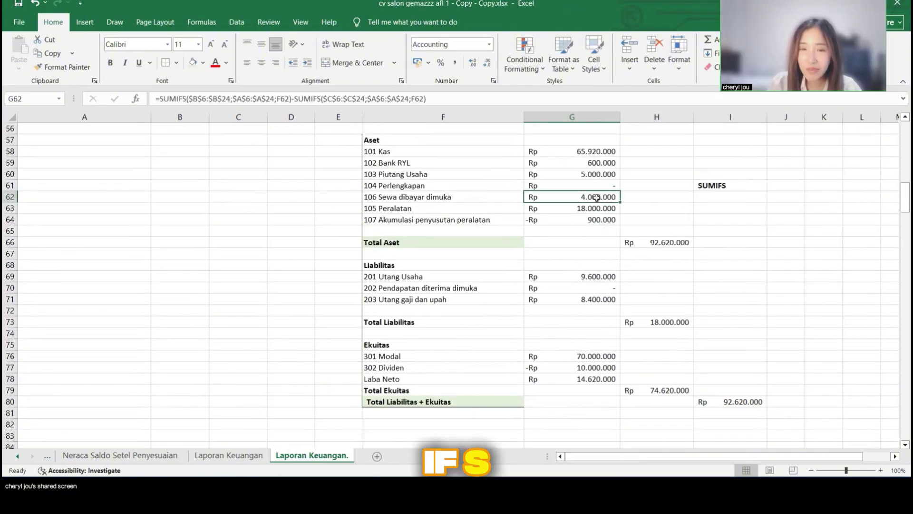
{"action": "scroll", "coordinate": [666, 262], "scroll_direction": "up", "scroll_amount": 2}
{"action": "scroll", "coordinate": [664, 261], "scroll_direction": "down", "scroll_amount": 2}
{"action": "scroll", "coordinate": [665, 262], "scroll_direction": "up", "scroll_amount": 1}
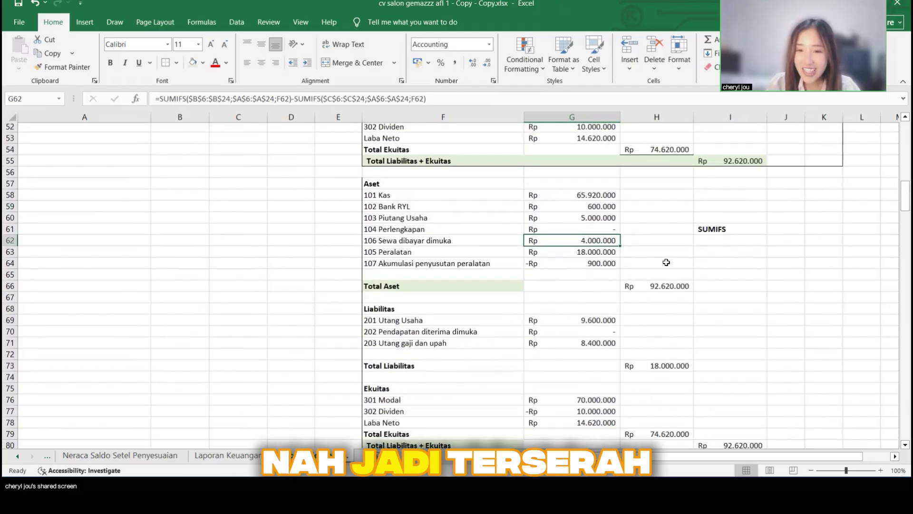
Step: Review the SUMIFS formulas of the Aset accounts, the Total Aset cell, and the 302 Dividen and Laba Neto formulas
{"action": "left_click", "coordinate": [589, 194]}
{"action": "left_click", "coordinate": [582, 231]}
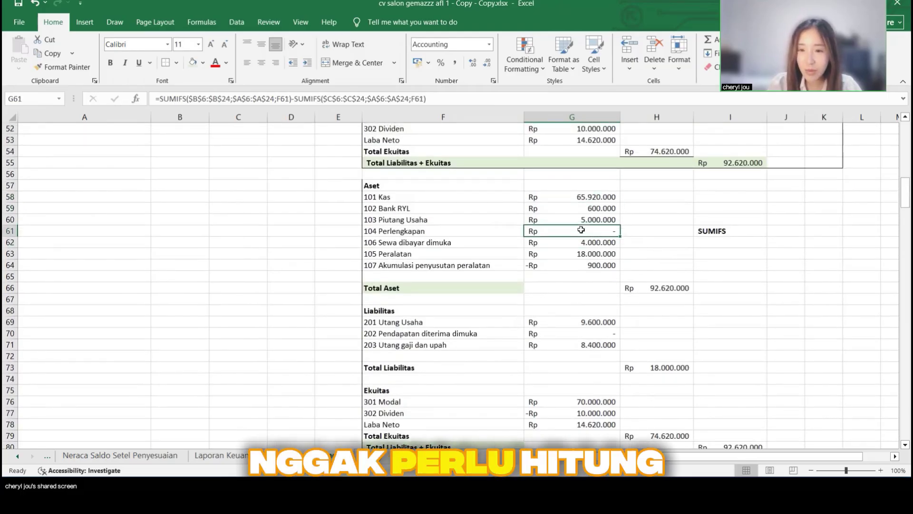
{"action": "left_click", "coordinate": [569, 258]}
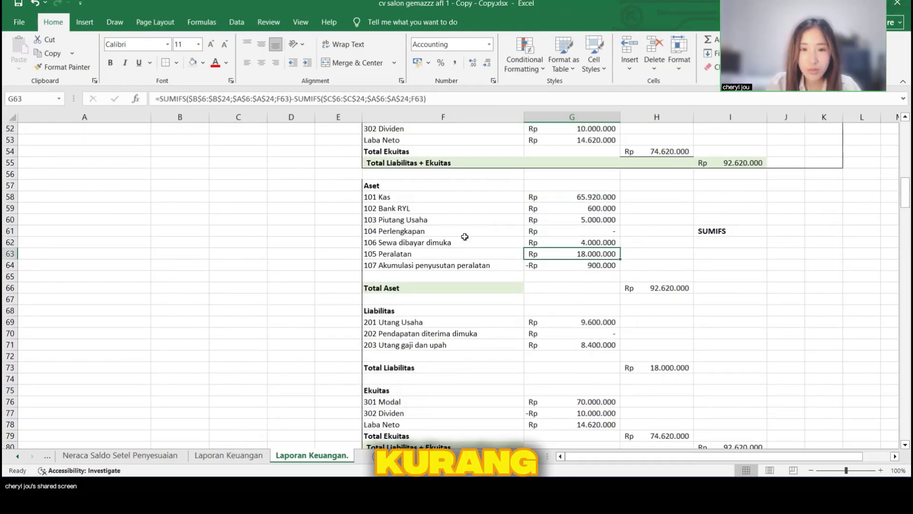
{"action": "left_click", "coordinate": [428, 266]}
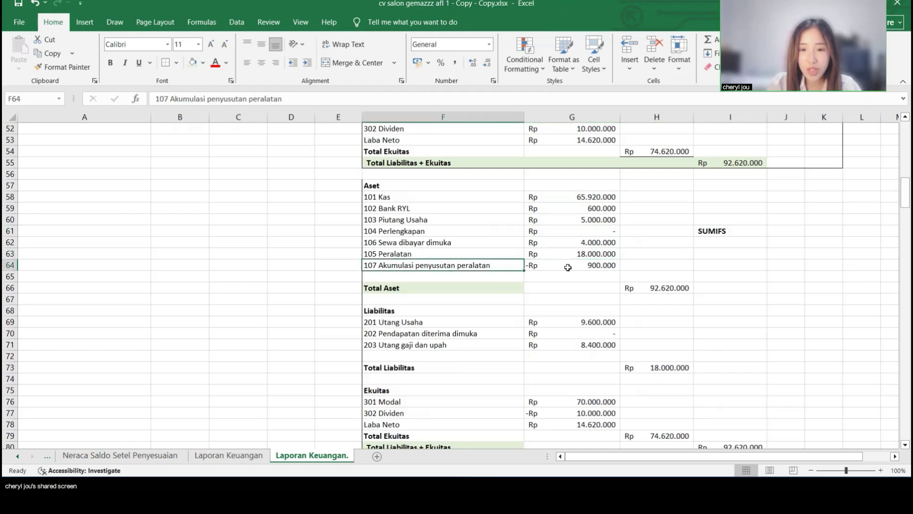
{"action": "left_click", "coordinate": [670, 287]}
{"action": "scroll", "coordinate": [484, 309], "scroll_direction": "down", "scroll_amount": 4}
{"action": "left_click", "coordinate": [446, 290]}
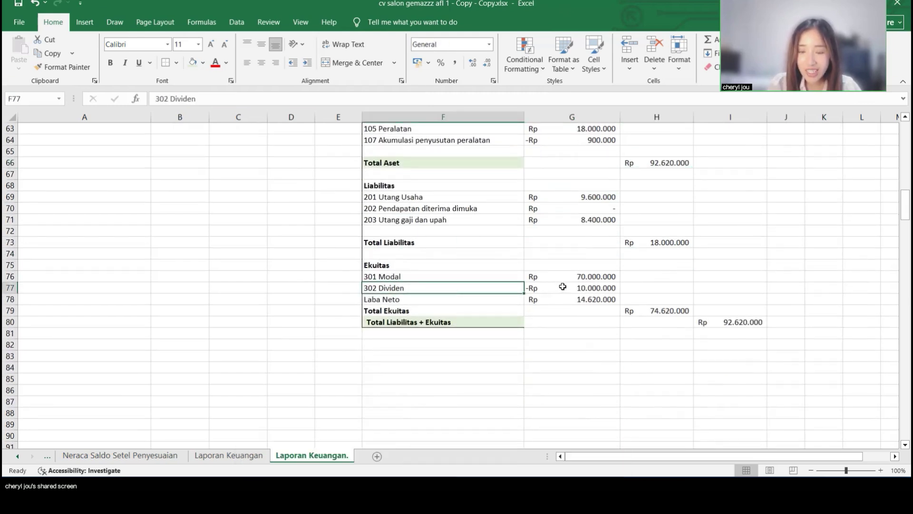
{"action": "left_click", "coordinate": [556, 291]}
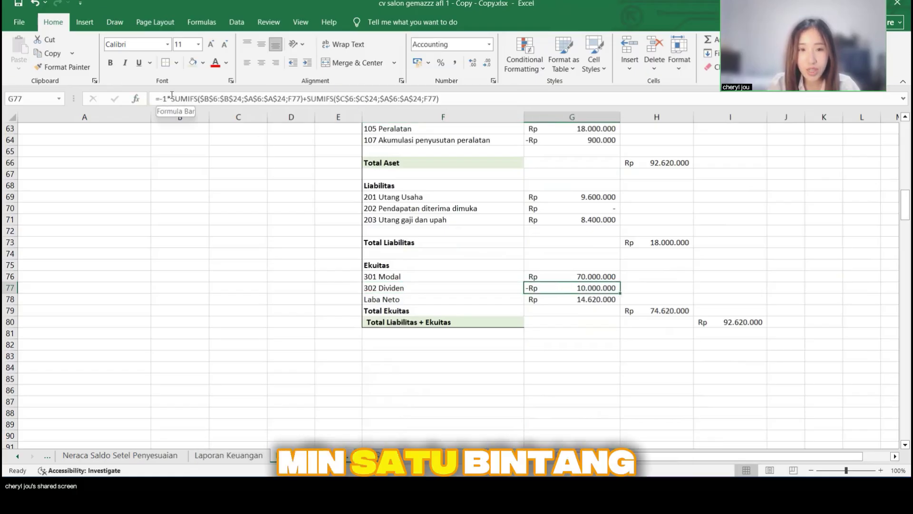
{"action": "left_click", "coordinate": [611, 298]}
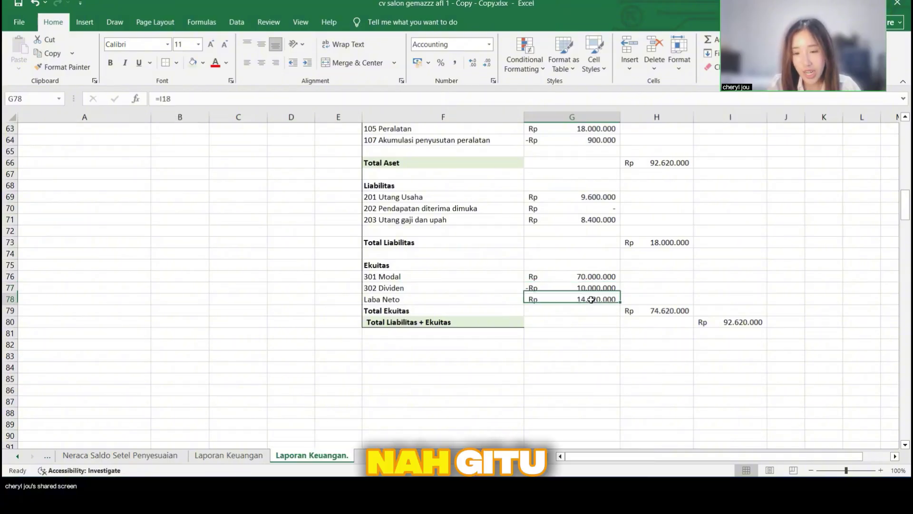
{"action": "scroll", "coordinate": [737, 312], "scroll_direction": "up", "scroll_amount": 5}
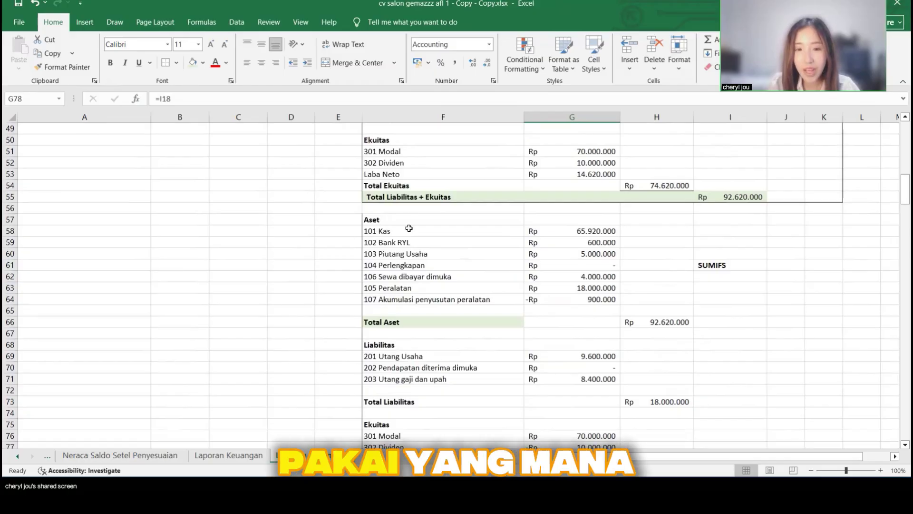
{"action": "scroll", "coordinate": [586, 281], "scroll_direction": "up", "scroll_amount": 7}
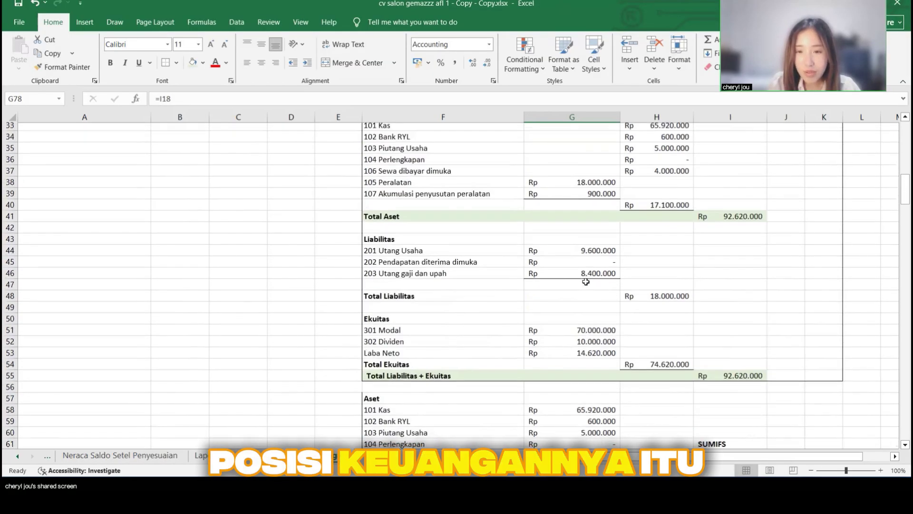
{"action": "scroll", "coordinate": [586, 282], "scroll_direction": "up", "scroll_amount": 9}
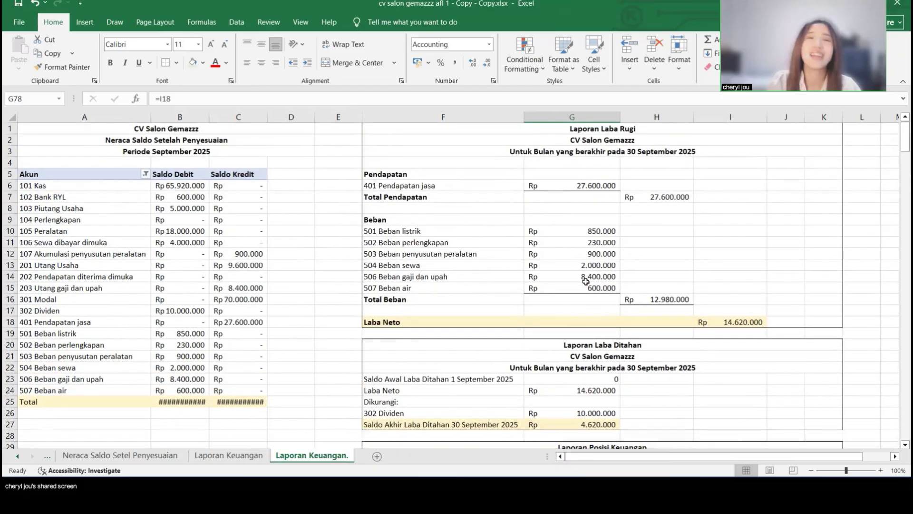
{"action": "scroll", "coordinate": [585, 281], "scroll_direction": "right", "scroll_amount": 6}
{"action": "scroll", "coordinate": [758, 254], "scroll_direction": "left", "scroll_amount": 5}
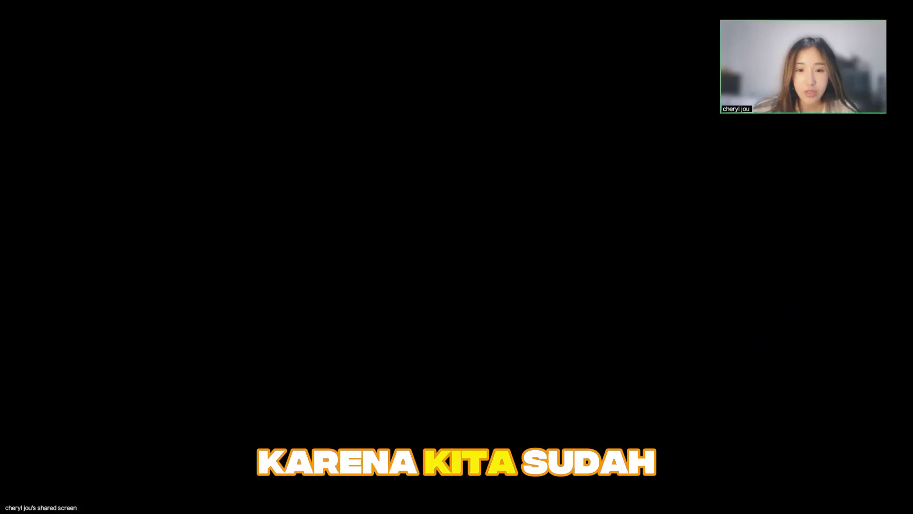
Step: Change the period line in the Laporan Posisi Keuangan heading to "Periode September 2025"
{"action": "scroll", "coordinate": [392, 345], "scroll_direction": "down", "scroll_amount": 1}
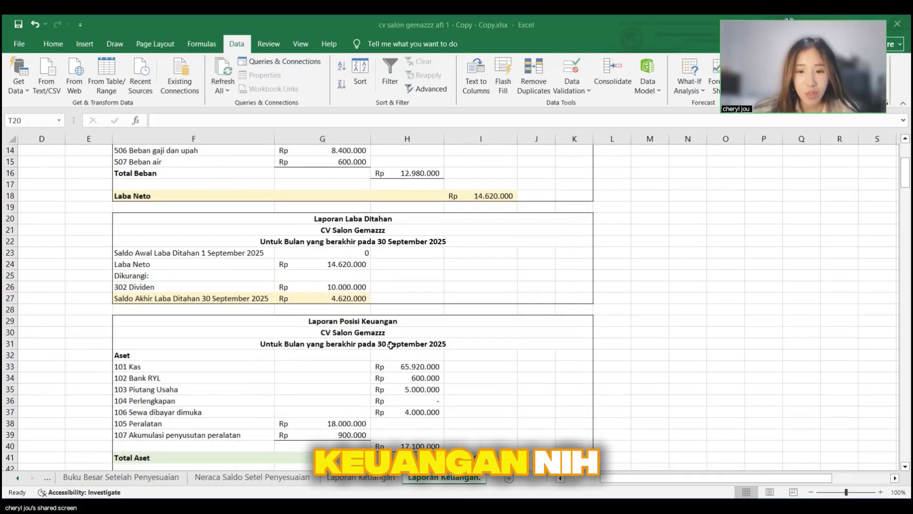
{"action": "left_click", "coordinate": [392, 345]}
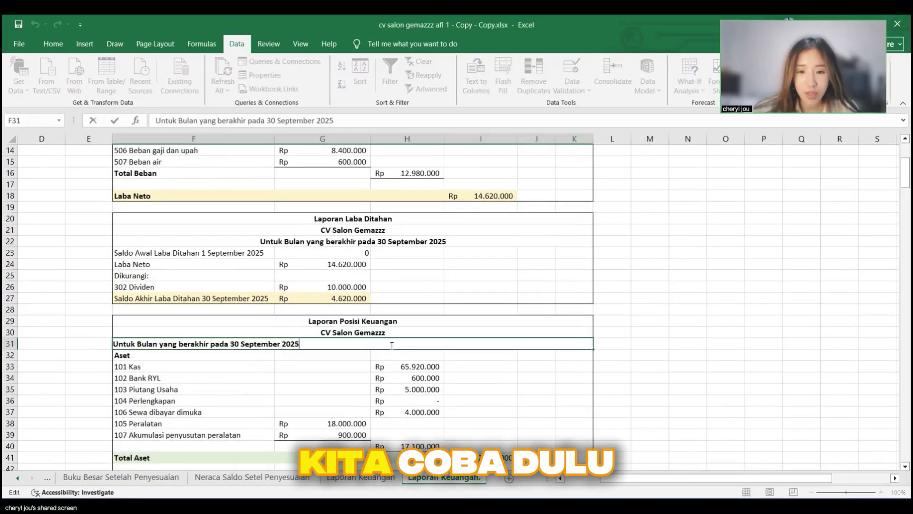
{"action": "left_click_drag", "start_coordinate": [241, 344], "coordinate": [123, 350]}
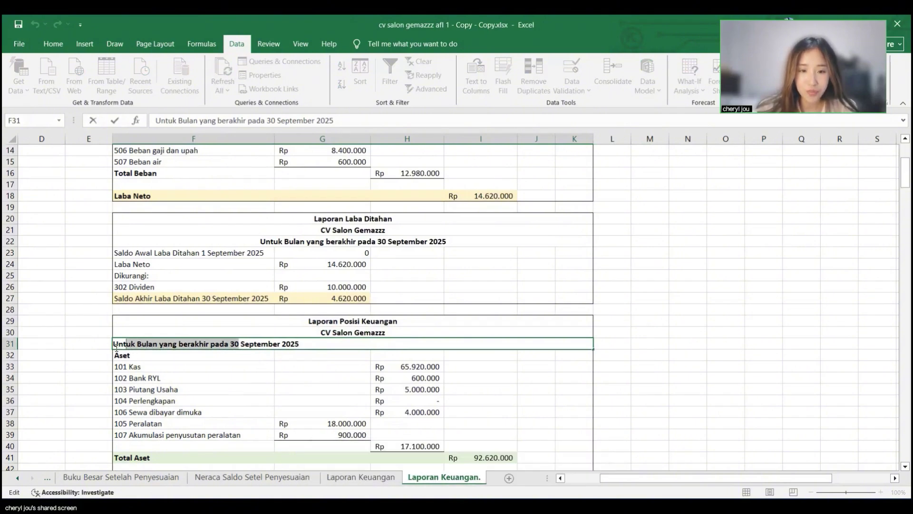
{"action": "key", "text": "BackSpace"}
{"action": "type", "text": "Periode"}
{"action": "key", "text": "Return"}
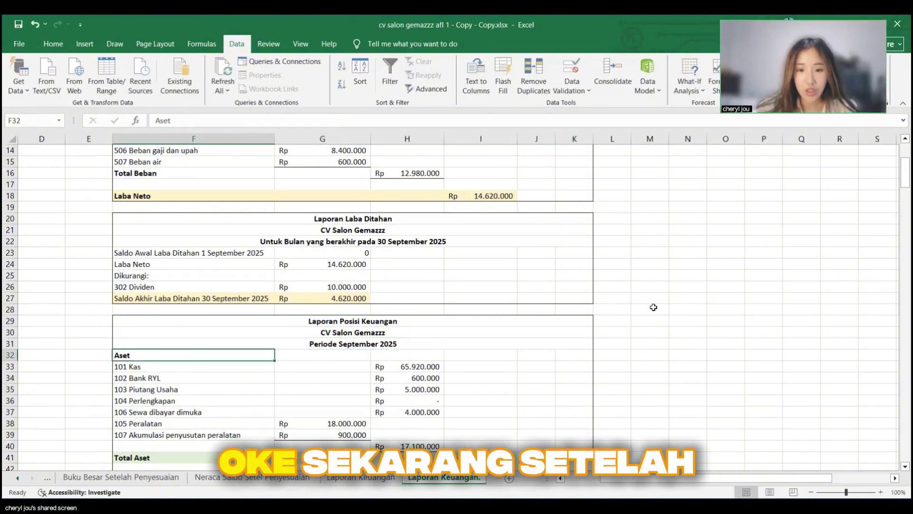
Step: Copy the three-line Laporan Laba Rugi heading and paste it at P1
{"action": "scroll", "coordinate": [653, 307], "scroll_direction": "up", "scroll_amount": 4}
{"action": "scroll", "coordinate": [666, 286], "scroll_direction": "up", "scroll_amount": 1}
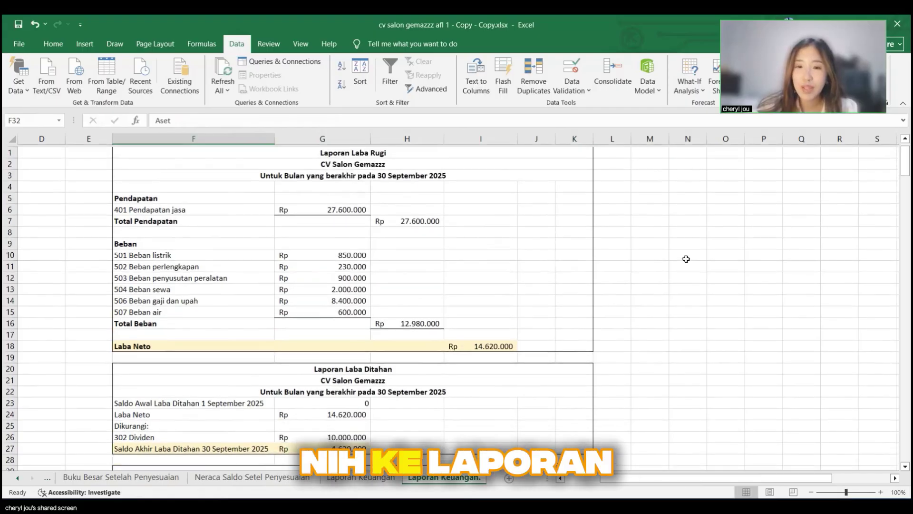
{"action": "scroll", "coordinate": [659, 246], "scroll_direction": "right", "scroll_amount": 2}
{"action": "scroll", "coordinate": [633, 187], "scroll_direction": "right", "scroll_amount": 1}
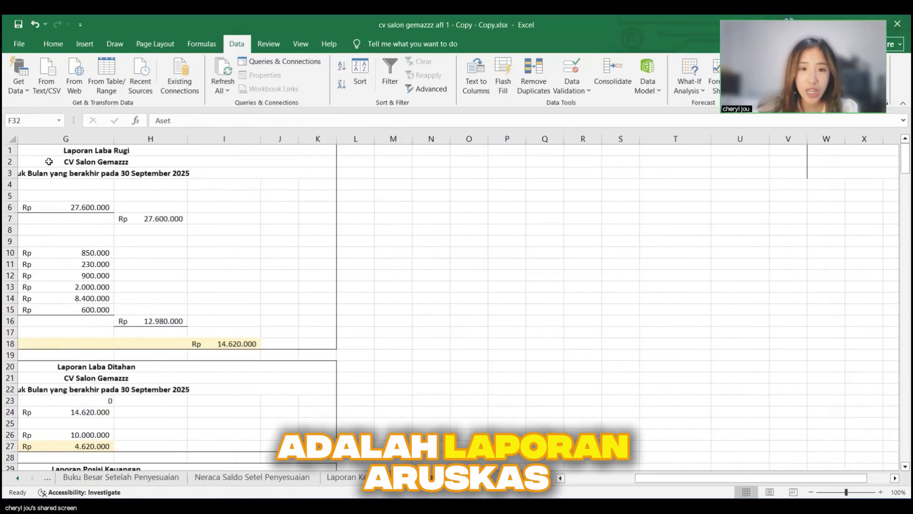
{"action": "left_click_drag", "start_coordinate": [40, 148], "coordinate": [203, 169]}
{"action": "key", "text": "ctrl+c"}
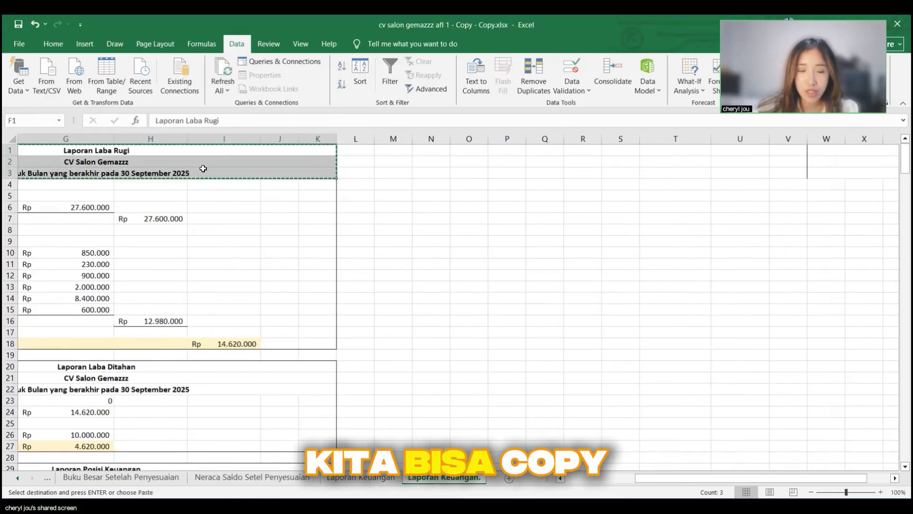
{"action": "left_click", "coordinate": [501, 150]}
{"action": "key", "text": "ctrl+v"}
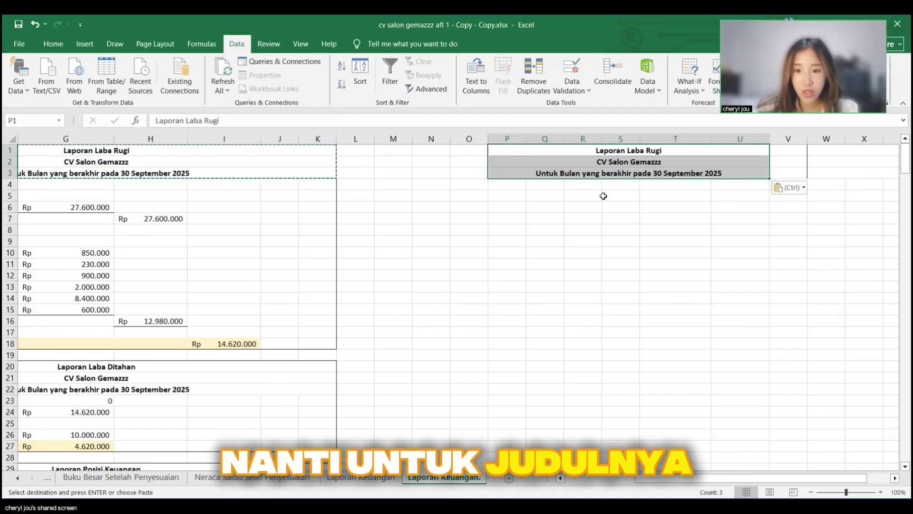
Step: Retitle the pasted heading in P1 as "Laporan Arus Kas"
{"action": "left_click", "coordinate": [605, 196]}
{"action": "double_click", "coordinate": [641, 151]}
{"action": "key", "text": "BackSpace"}
{"action": "key", "text": "BackSpace"}
{"action": "key", "text": "BackSpace"}
{"action": "key", "text": "BackSpace"}
{"action": "key", "text": "BackSpace"}
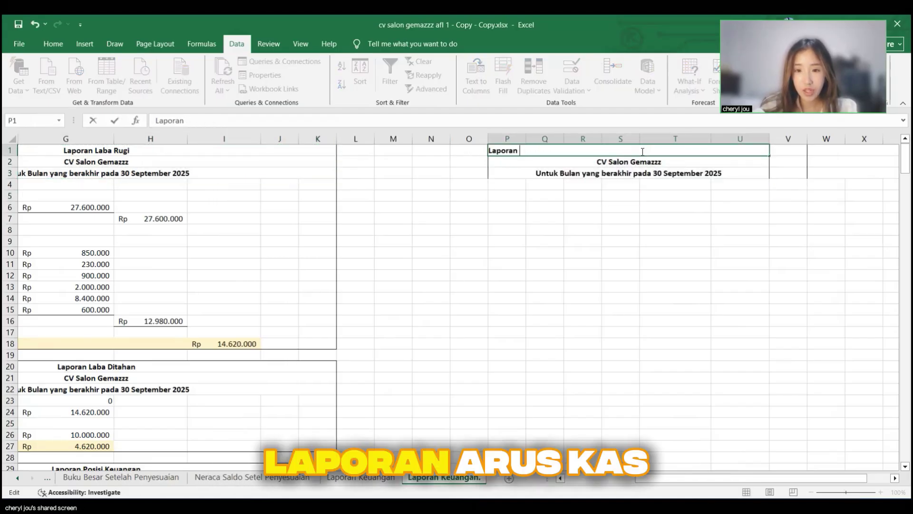
{"action": "type", "text": "Arus Kas"}
{"action": "key", "text": "Return"}
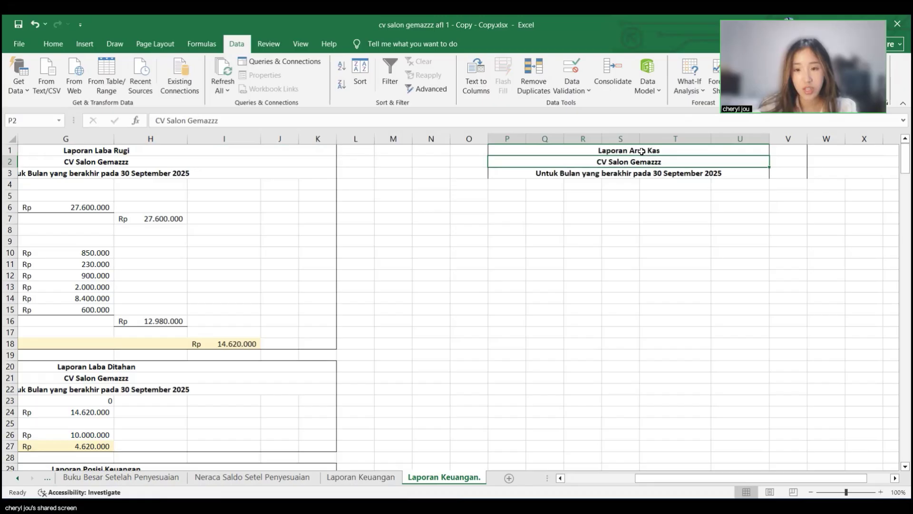
Step: Add the bold section heading "Arus kas kegiatan operasional" in P5
{"action": "left_click", "coordinate": [520, 184]}
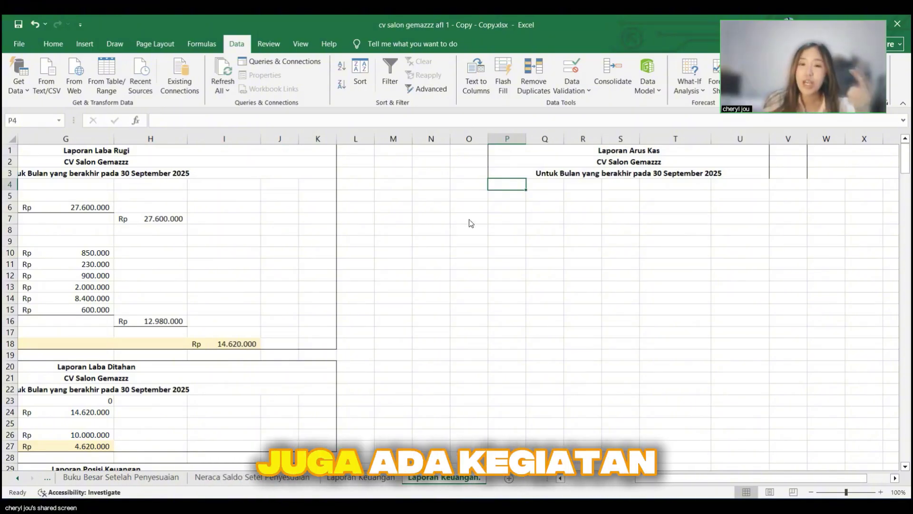
{"action": "double_click", "coordinate": [513, 187]}
{"action": "key", "text": "Return"}
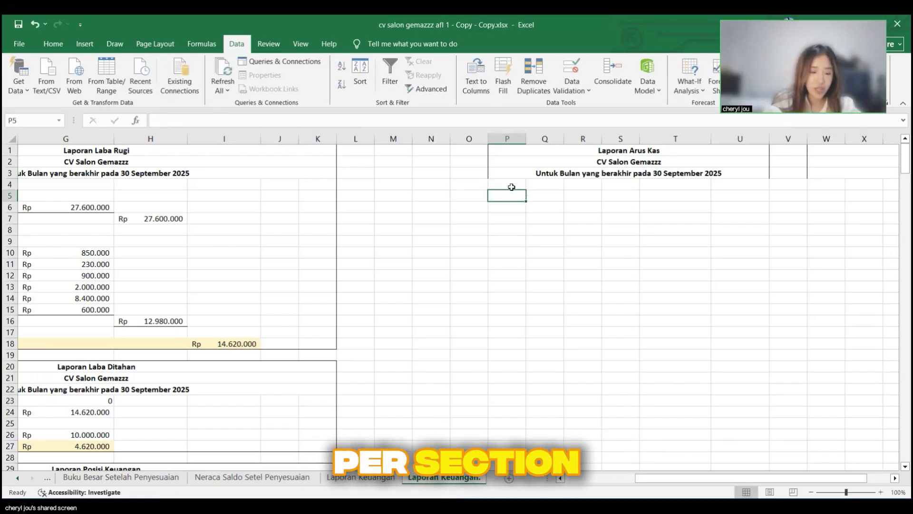
{"action": "type", "text": "Arus kas dari k"}
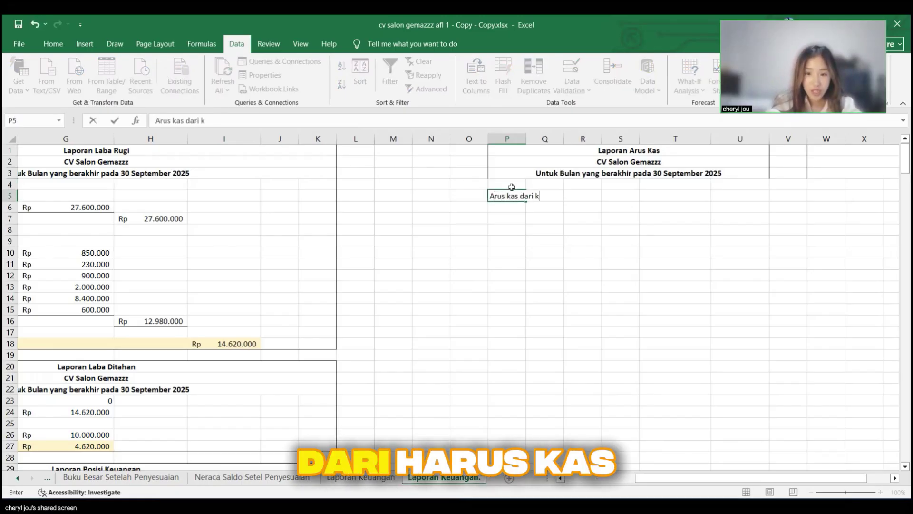
{"action": "key", "text": "BackSpace"}
{"action": "key", "text": "BackSpace"}
{"action": "key", "text": "BackSpace"}
{"action": "key", "text": "BackSpace"}
{"action": "key", "text": "BackSpace"}
{"action": "type", "text": "kegiatan ope"}
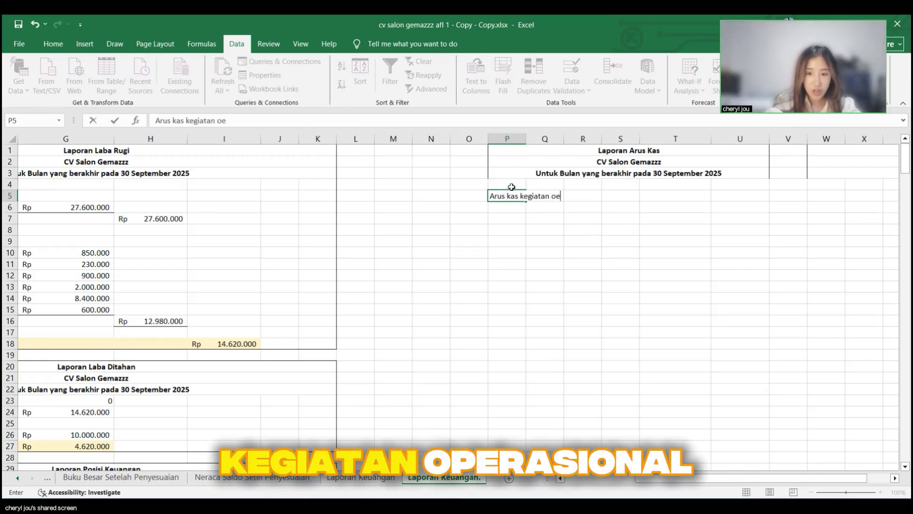
{"action": "key", "text": "BackSpace"}
{"action": "type", "text": "perasioan"}
{"action": "type", "text": "l"}
{"action": "key", "text": "ctrl+a"}
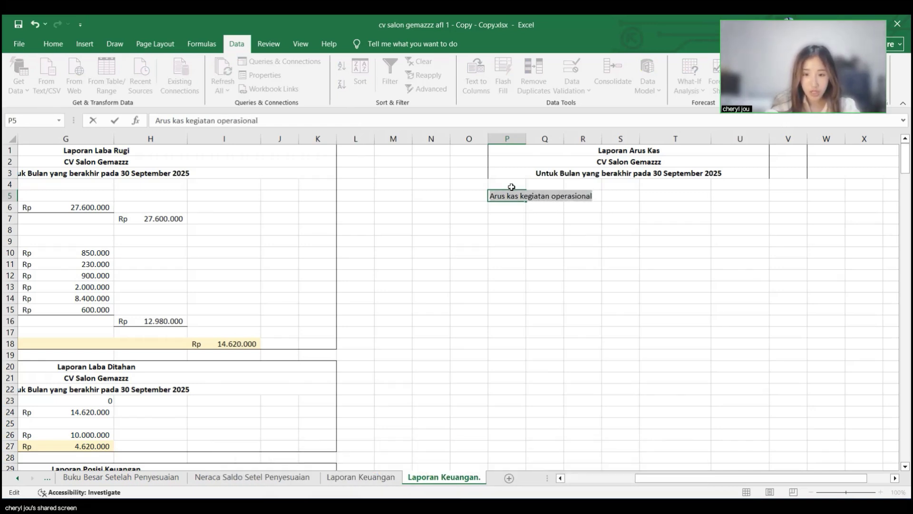
{"action": "key", "text": "ctrl+b"}
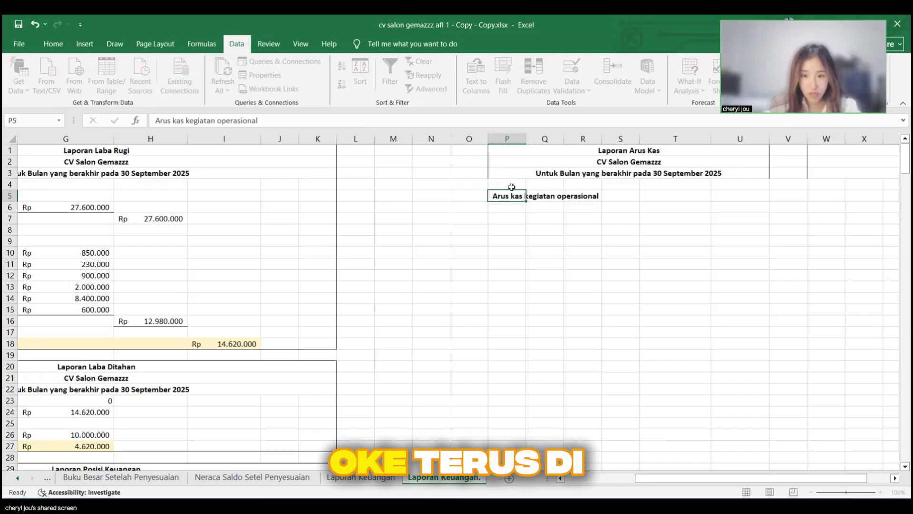
{"action": "key", "text": "Return"}
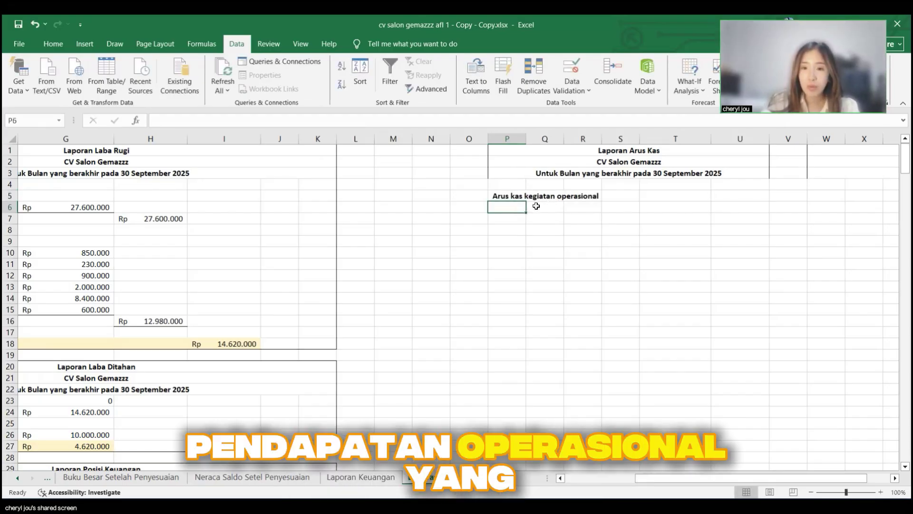
Step: Enter the line labels "Penerimaan kas dari pendapatan" in P6 and "Pengeluaran kas untuk beban" in P7
{"action": "double_click", "coordinate": [519, 208]}
{"action": "type", "text": "P"}
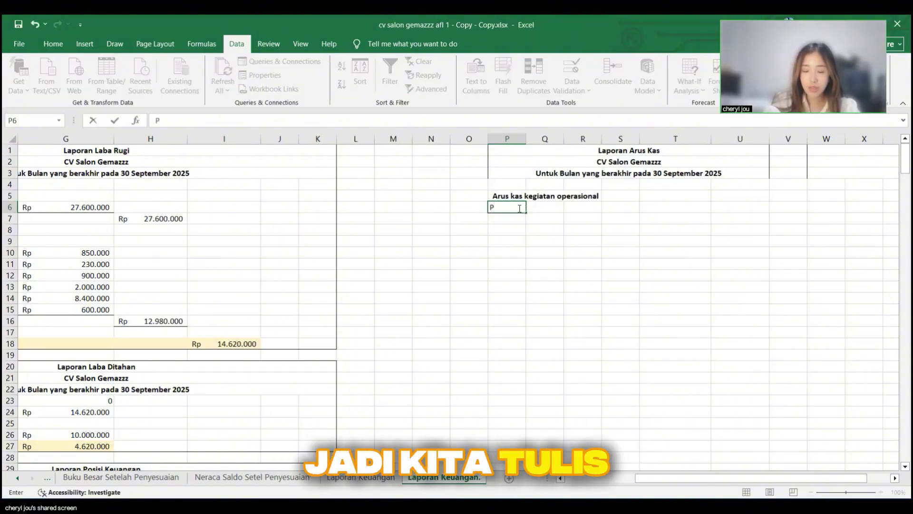
{"action": "type", "text": "enerimaan"}
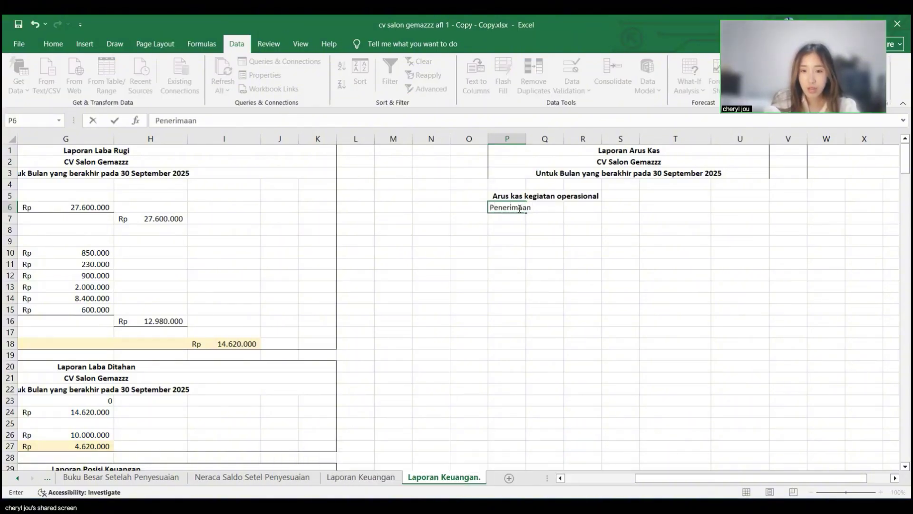
{"action": "type", "text": " kas dari pendapatan"}
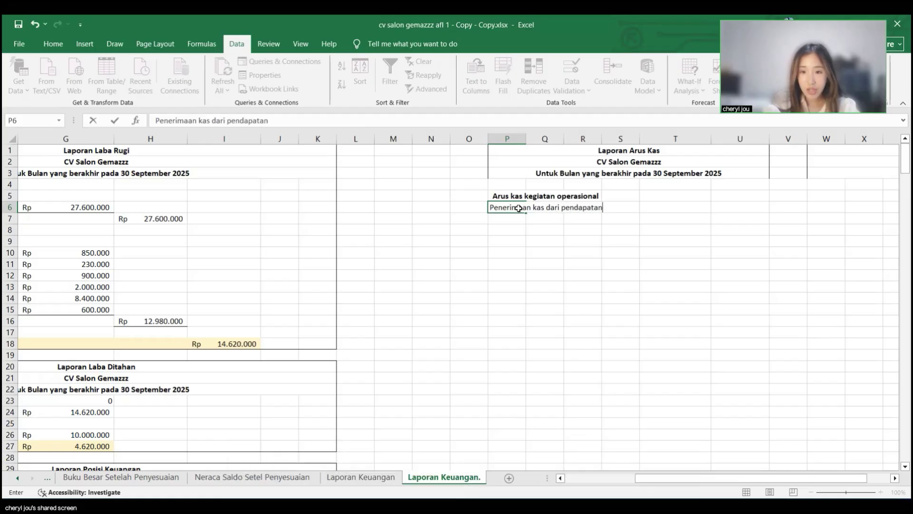
{"action": "key", "text": "Return"}
{"action": "type", "text": "Pengeluaran k"}
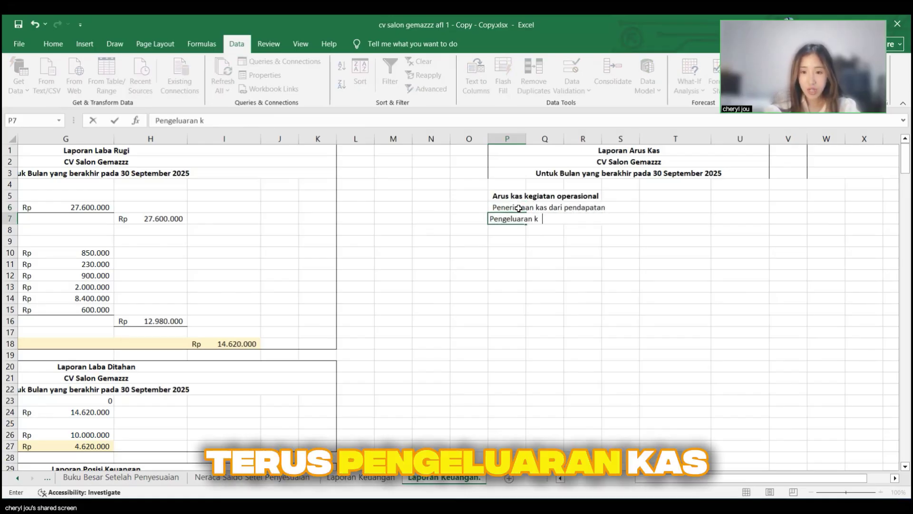
{"action": "type", "text": "as untuk beban"}
{"action": "key", "text": "Return"}
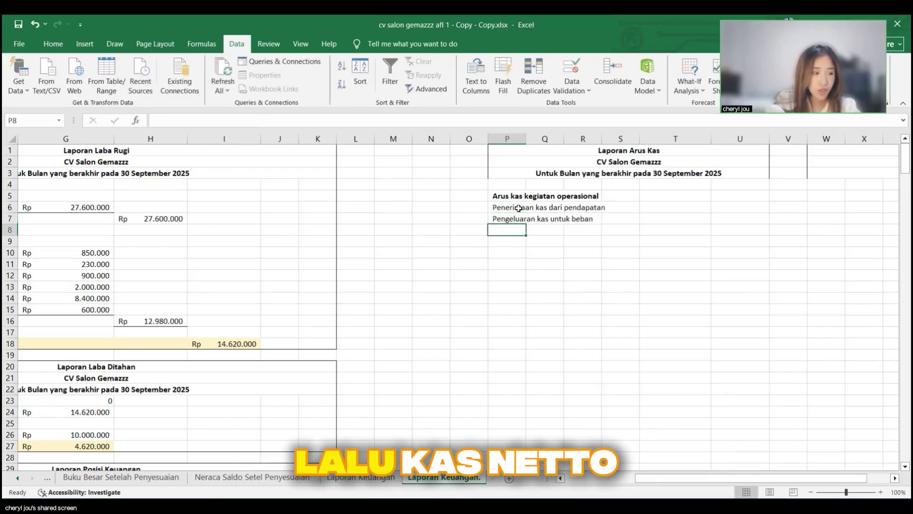
Step: Add the bold label "Kas neto kegiatan operasional" in P8, keeping the labels in P6 and P7 in regular weight
{"action": "type", "text": "Kas neto kegiatan operasional"}
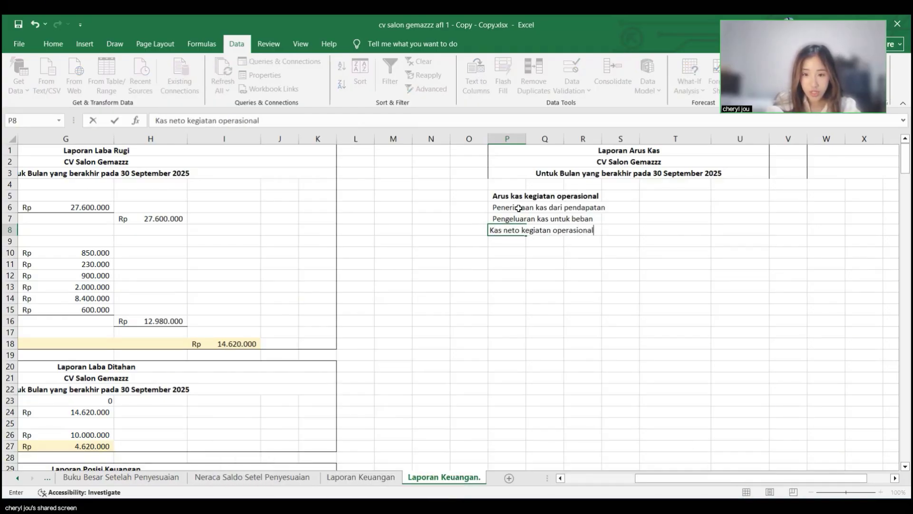
{"action": "key", "text": "Return"}
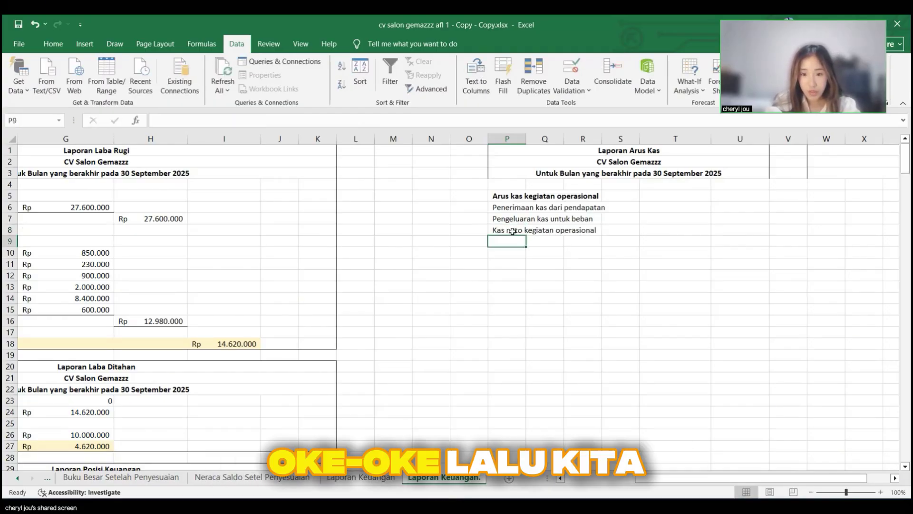
{"action": "left_click", "coordinate": [509, 233]}
{"action": "key", "text": "ctrl+shift+Up"}
{"action": "key", "text": "ctrl+b"}
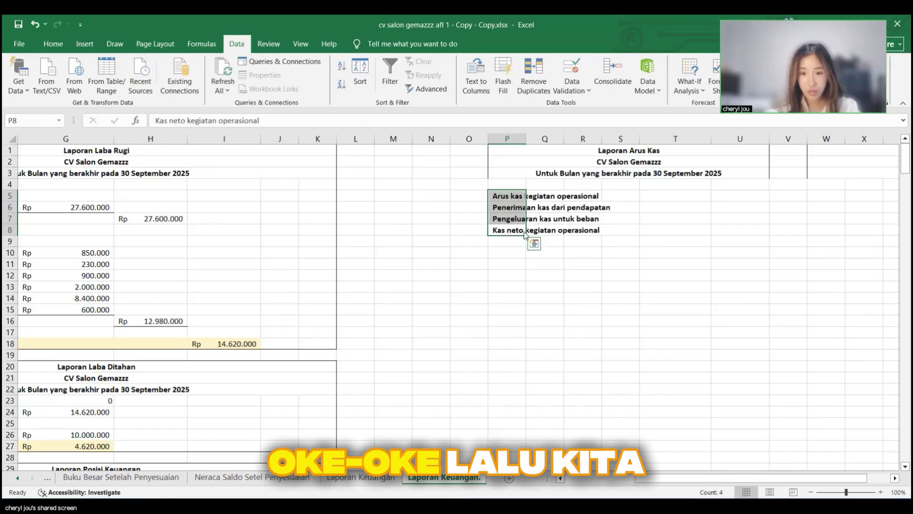
{"action": "left_click_drag", "start_coordinate": [546, 230], "coordinate": [584, 222]}
{"action": "left_click", "coordinate": [620, 218]}
{"action": "key", "text": "ctrl+b"}
{"action": "left_click", "coordinate": [583, 241]}
Step: Add the bold section heading "Arus kas kegiatan investasi" in P10
{"action": "left_click", "coordinate": [508, 255]}
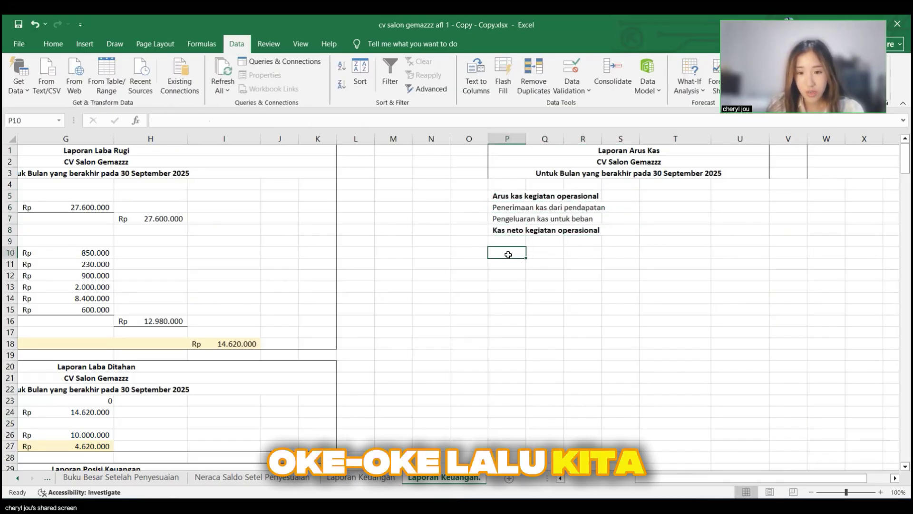
{"action": "type", "text": "Arus kas kegiatan investasi"}
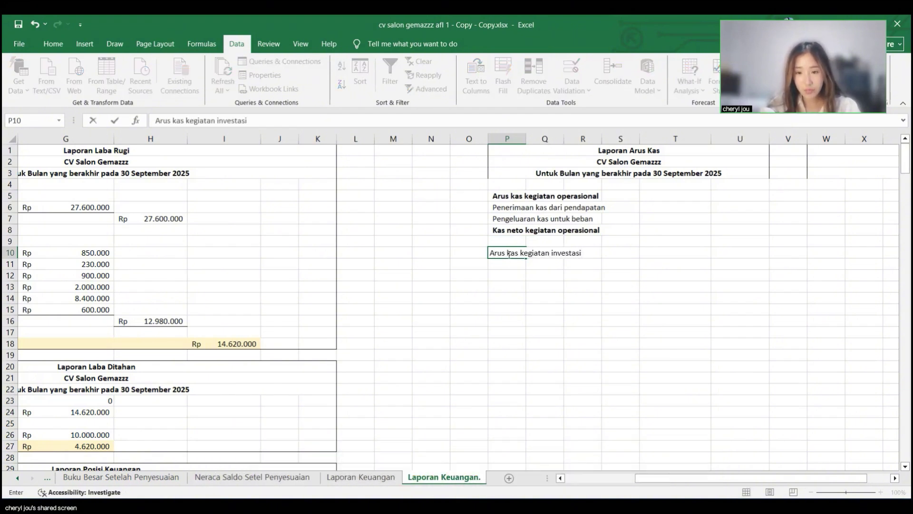
{"action": "key", "text": "ctrl+a"}
{"action": "key", "text": "ctrl+b"}
{"action": "key", "text": "Return"}
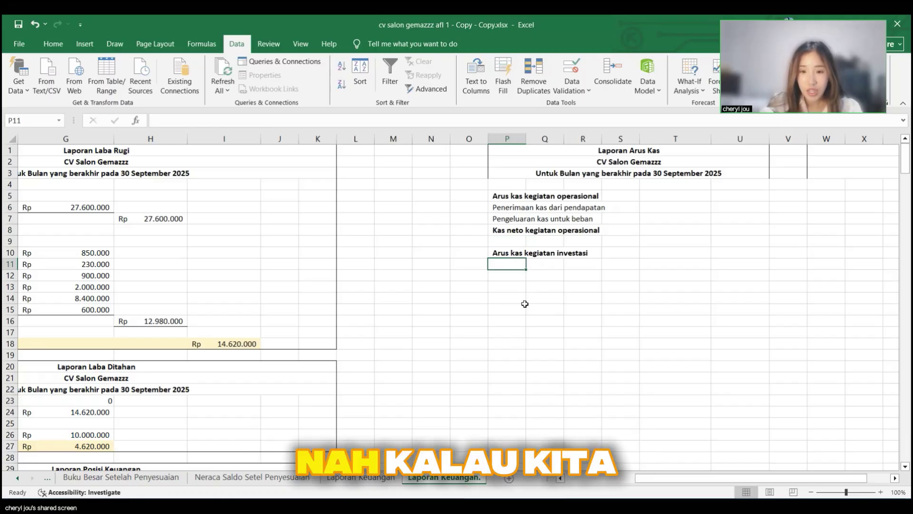
Step: Check the Jurnal sheet for investing transactions and enter the line label "Pengeluaran kas untuk membeli peralatan" in P11 of the cash flow report
{"action": "scroll", "coordinate": [170, 481], "scroll_direction": "up", "scroll_amount": 3}
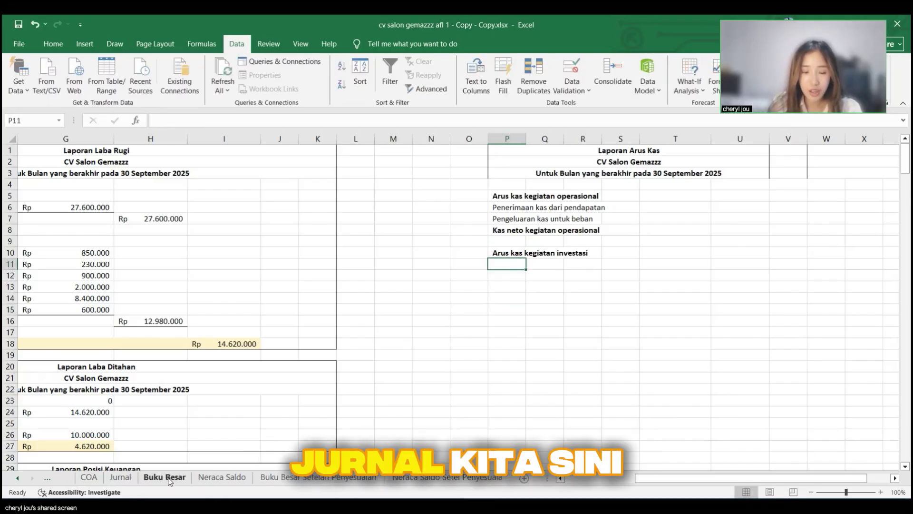
{"action": "left_click", "coordinate": [120, 477]}
{"action": "scroll", "coordinate": [311, 329], "scroll_direction": "down", "scroll_amount": 4}
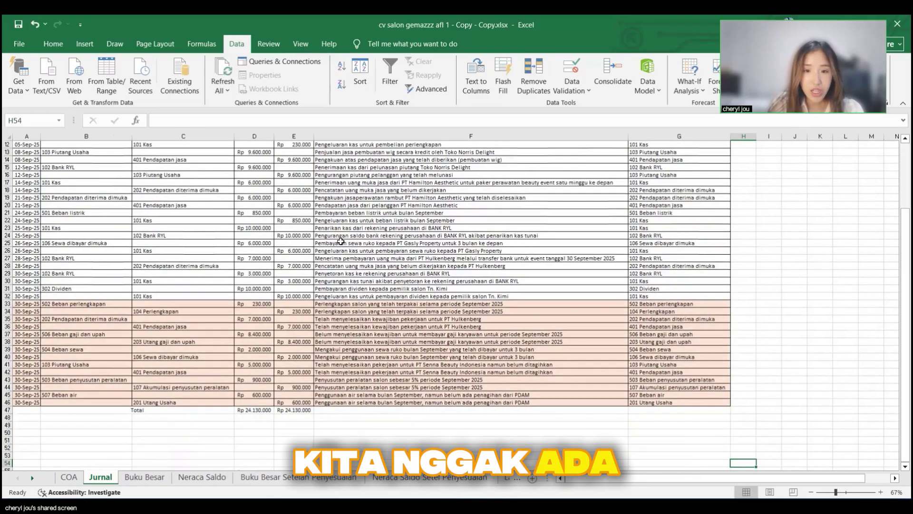
{"action": "scroll", "coordinate": [341, 241], "scroll_direction": "up", "scroll_amount": 4}
{"action": "scroll", "coordinate": [360, 329], "scroll_direction": "up", "scroll_amount": 1, "text": "ctrl"}
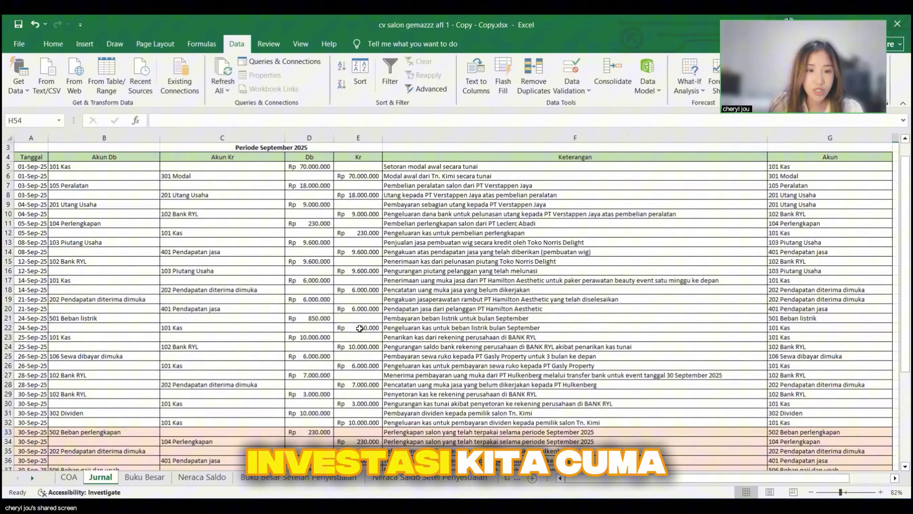
{"action": "scroll", "coordinate": [147, 204], "scroll_direction": "down", "scroll_amount": 6}
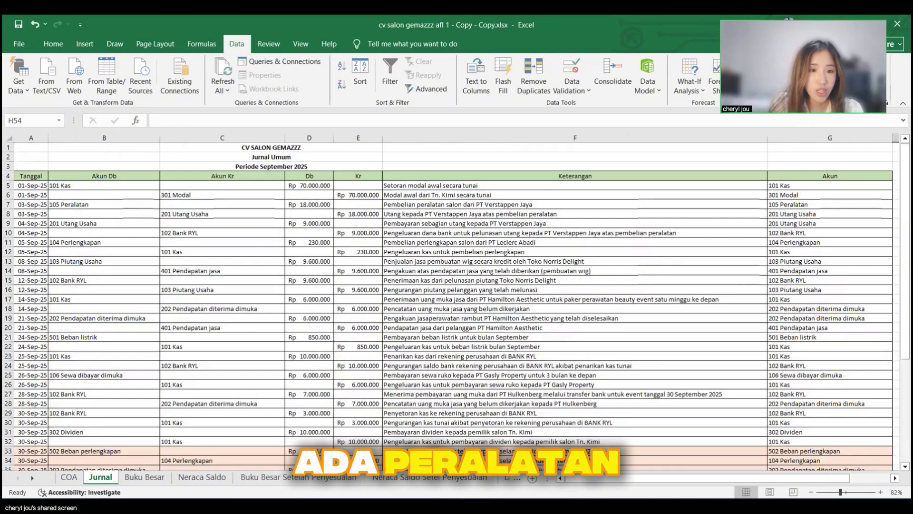
{"action": "left_click", "coordinate": [416, 478]}
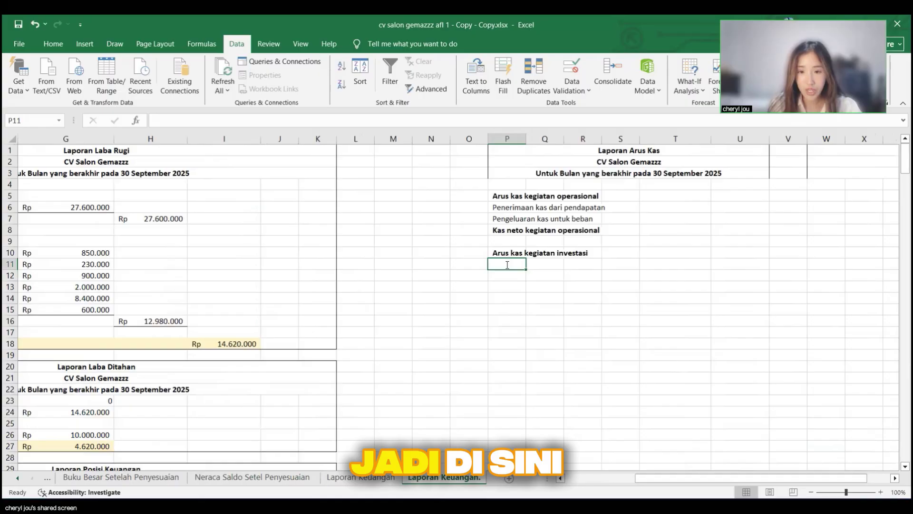
{"action": "type", "text": "Pengeluaran kas untu"}
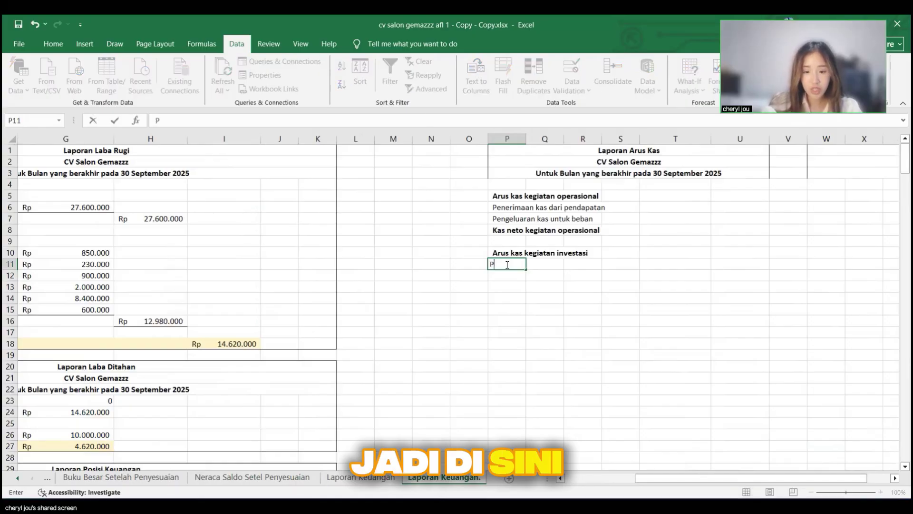
{"action": "type", "text": "k"}
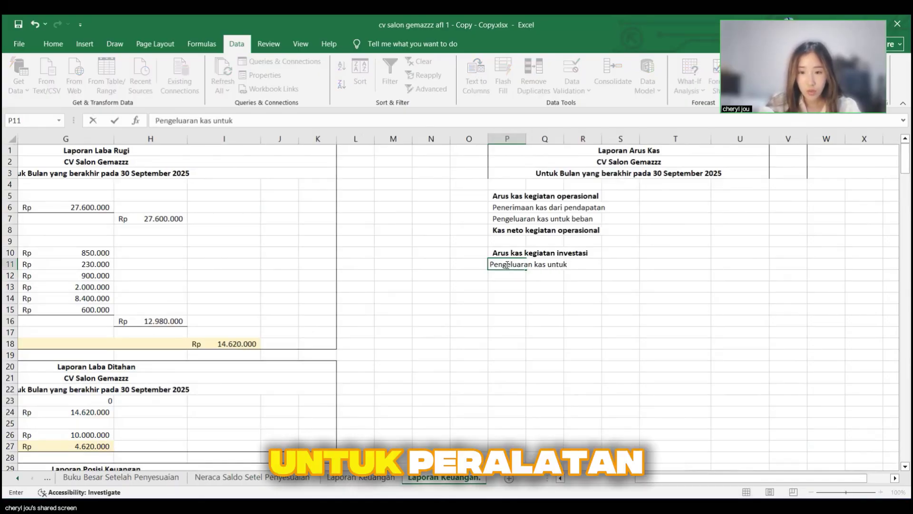
{"action": "type", "text": " peralatan"}
{"action": "type", "text": "mem"}
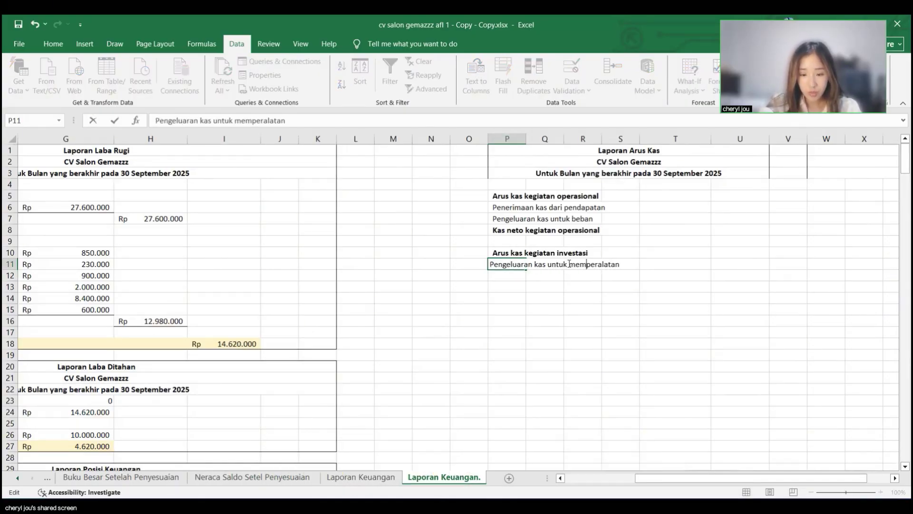
{"action": "type", "text": "beli"}
{"action": "key", "text": "Return"}
{"action": "key", "text": "Return"}
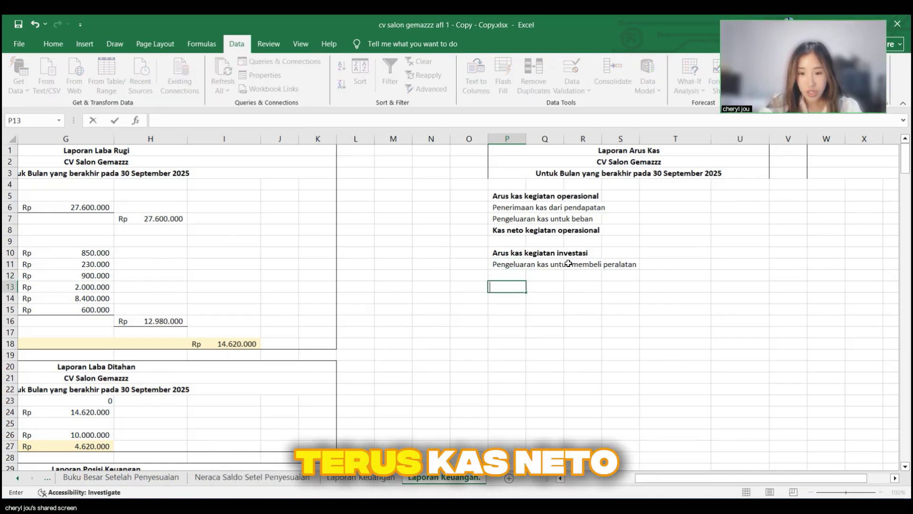
Step: Add the bold label "Kas neto kegiatan investasi" in P12
{"action": "key", "text": "Up"}
{"action": "type", "text": "Kas neto ekga"}
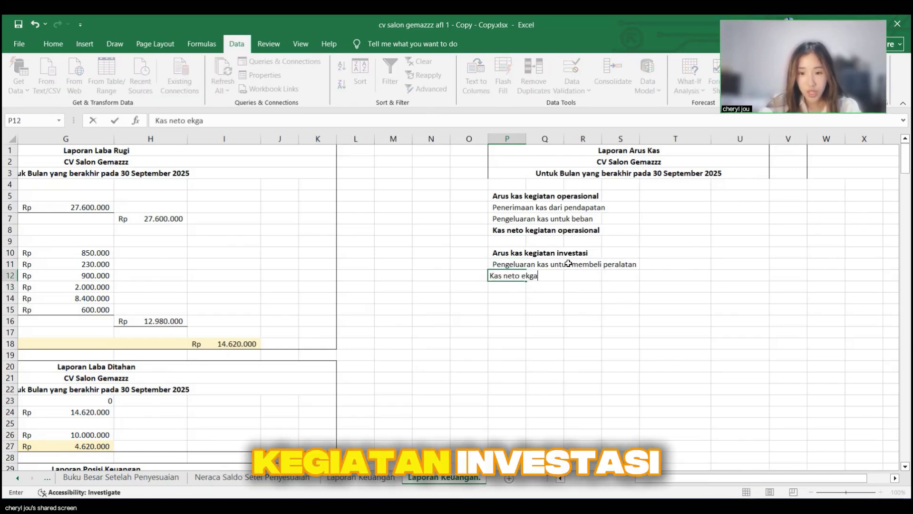
{"action": "key", "text": "BackSpace"}
{"action": "key", "text": "BackSpace"}
{"action": "key", "text": "BackSpace"}
{"action": "key", "text": "BackSpace"}
{"action": "type", "text": "kegai"}
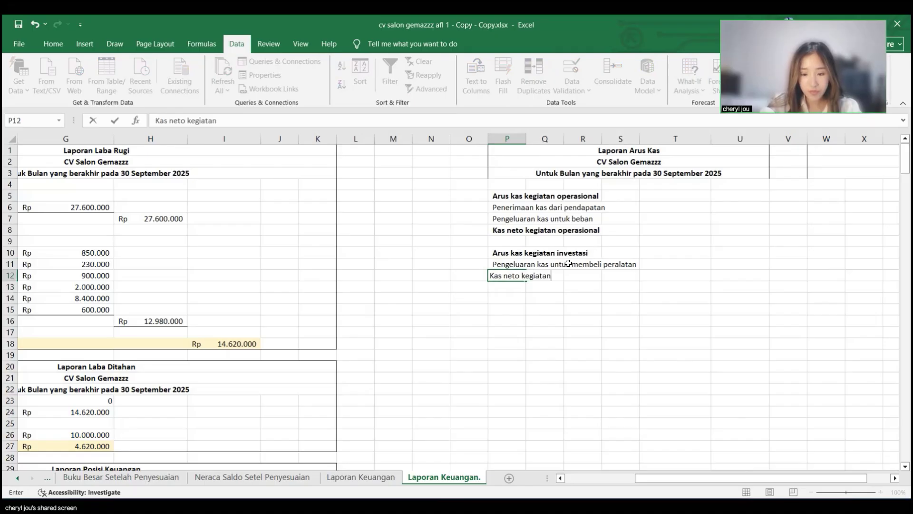
{"action": "type", "text": "si"}
{"action": "key", "text": "Return"}
{"action": "key", "text": "Return"}
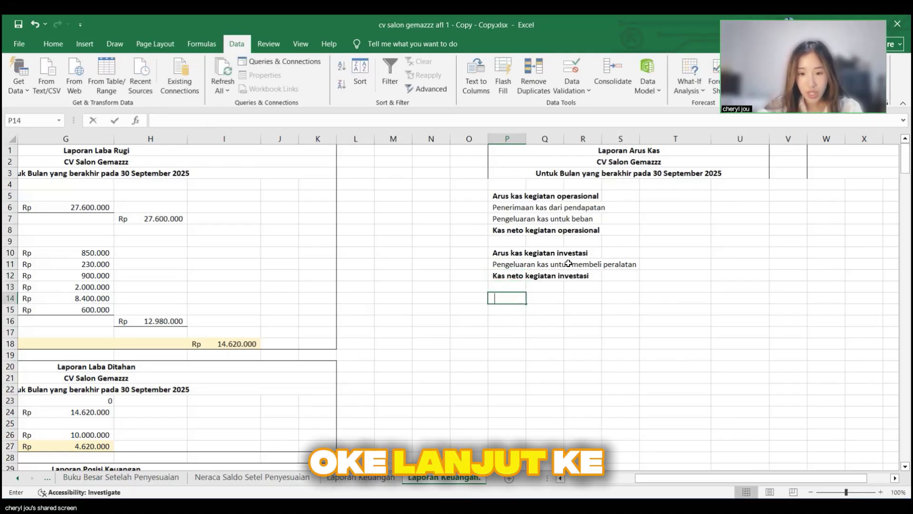
Step: Add the bold section heading "Arus kas kegiatan pendanaan" in P14
{"action": "type", "text": "Arus kas kegiatan pendanaan"}
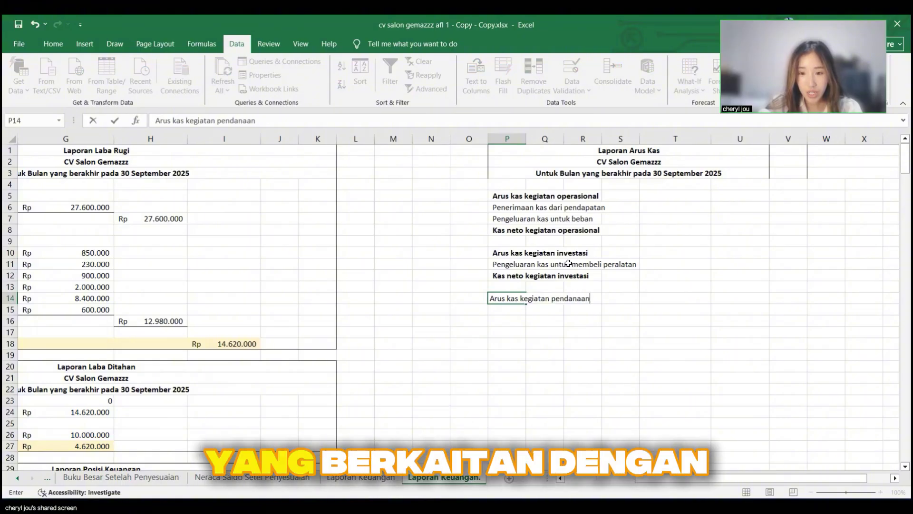
{"action": "key", "text": "ctrl+a"}
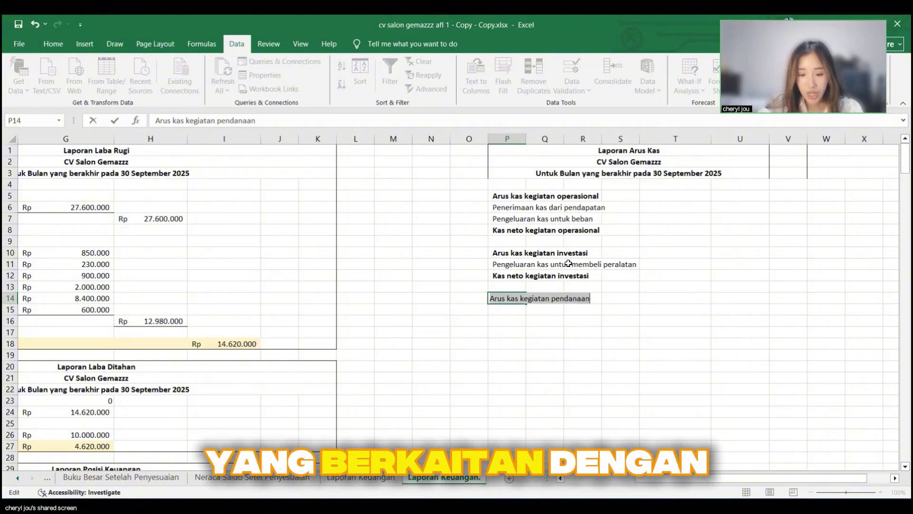
{"action": "key", "text": "ctrl+b"}
{"action": "key", "text": "Return"}
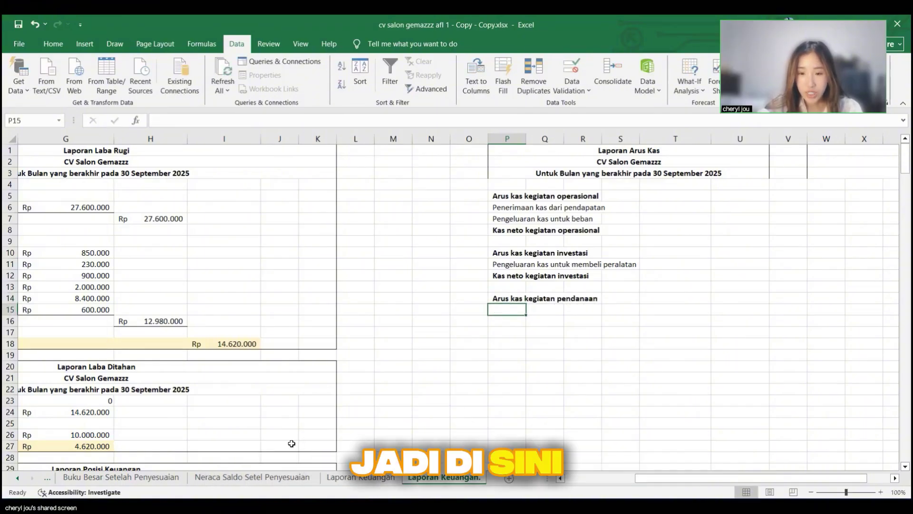
Step: Check the Jurnal sheet for capital and dividend entries, and enter the line labels "Penyetoran modal" in P15 and "Dividen" in P16
{"action": "left_click", "coordinate": [18, 478]}
{"action": "left_click", "coordinate": [100, 477]}
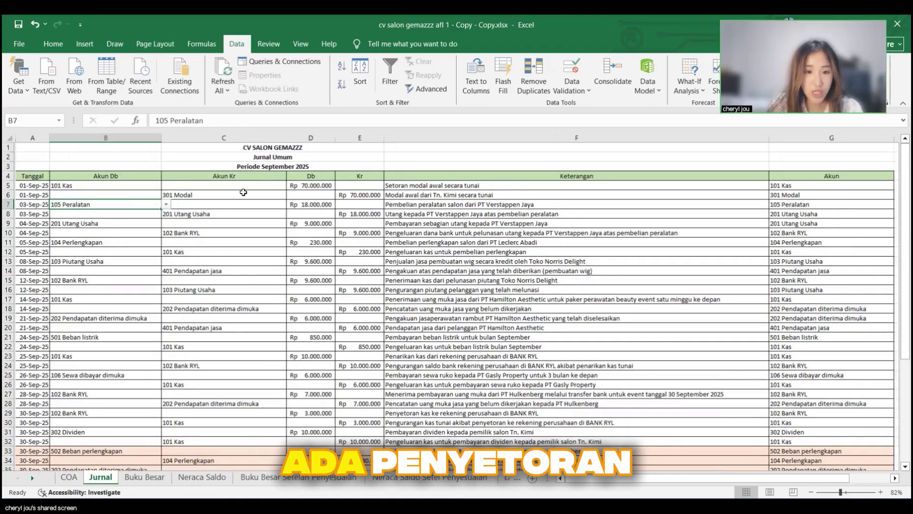
{"action": "left_click", "coordinate": [243, 193]}
{"action": "scroll", "coordinate": [98, 283], "scroll_direction": "down", "scroll_amount": 5}
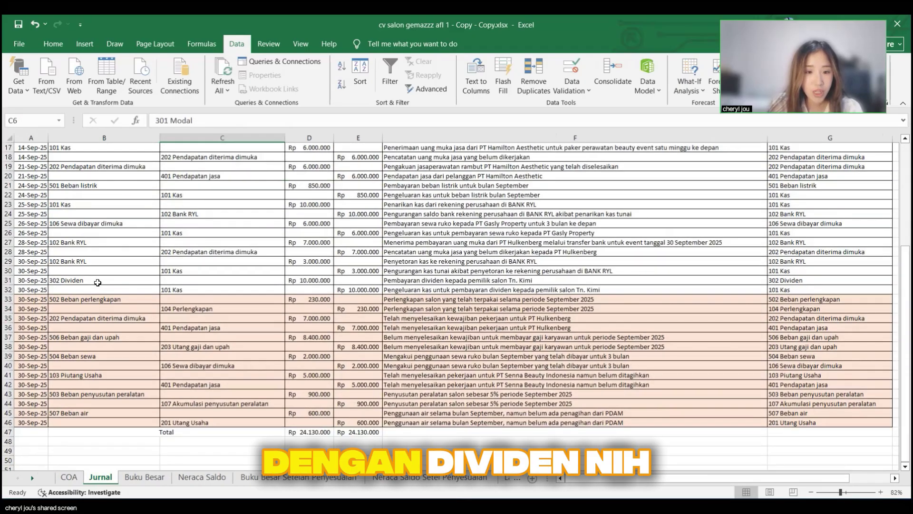
{"action": "left_click", "coordinate": [97, 282]}
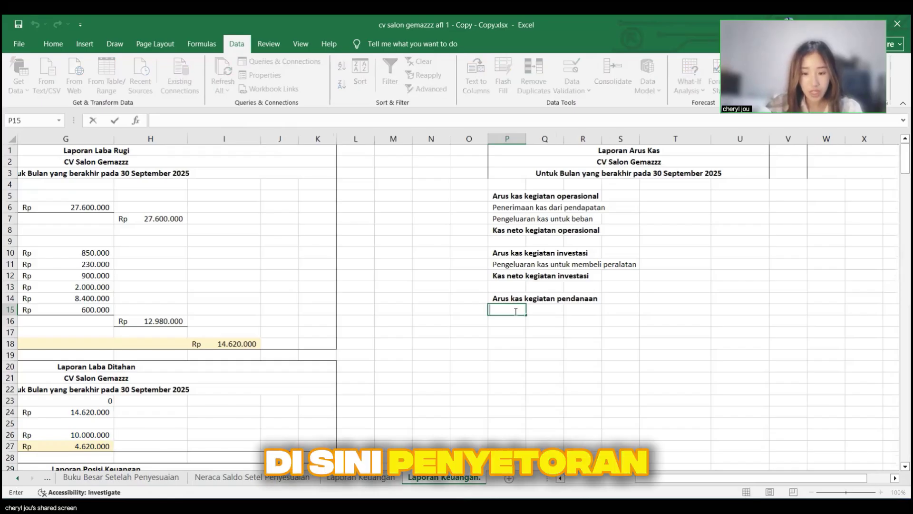
{"action": "type", "text": "enyetoran m"}
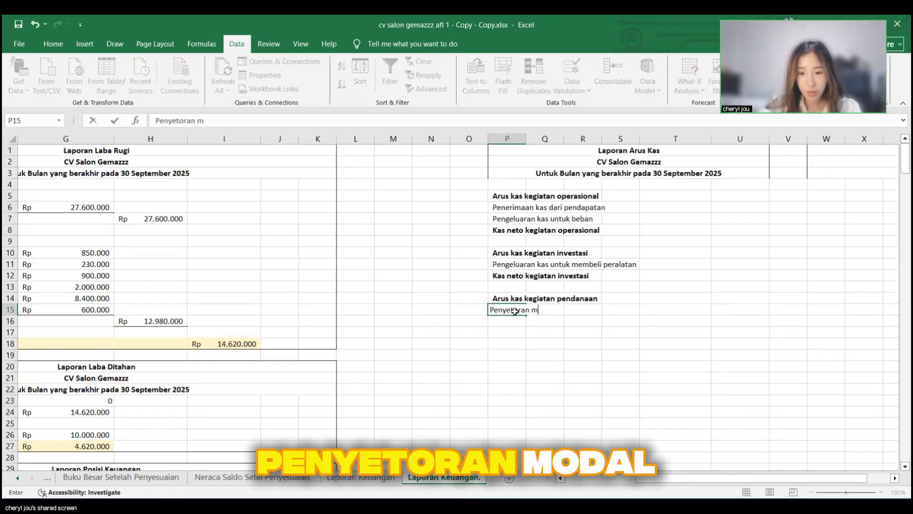
{"action": "type", "text": "odal"}
{"action": "key", "text": "Return"}
{"action": "type", "text": "Divide"}
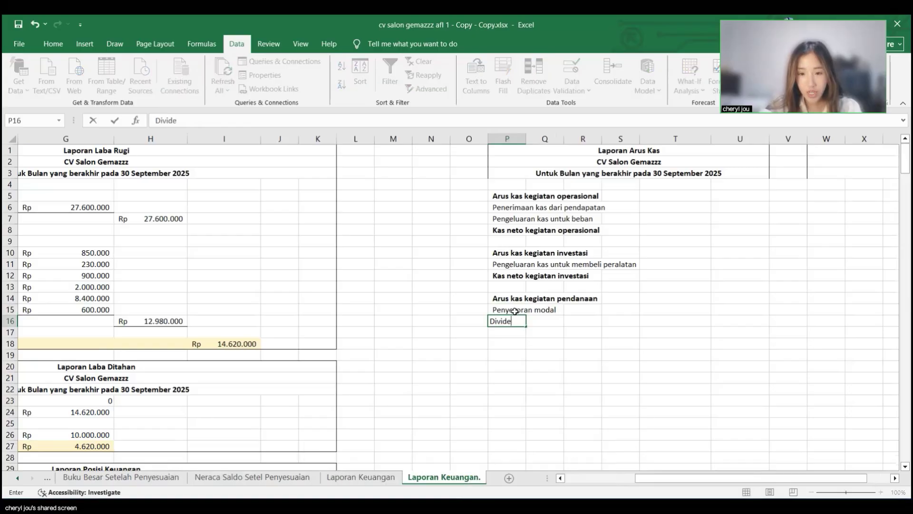
{"action": "type", "text": "n"}
{"action": "key", "text": "Return"}
Step: Add the bold label "Kas neto kegiatan pendanaan" in P17
{"action": "key", "text": "BackSpace"}
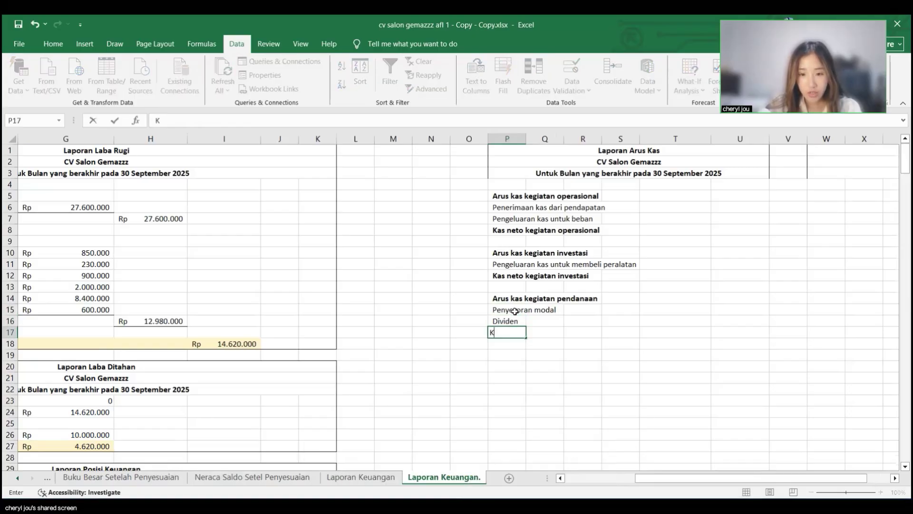
{"action": "type", "text": "Kas neto kegiatan p"}
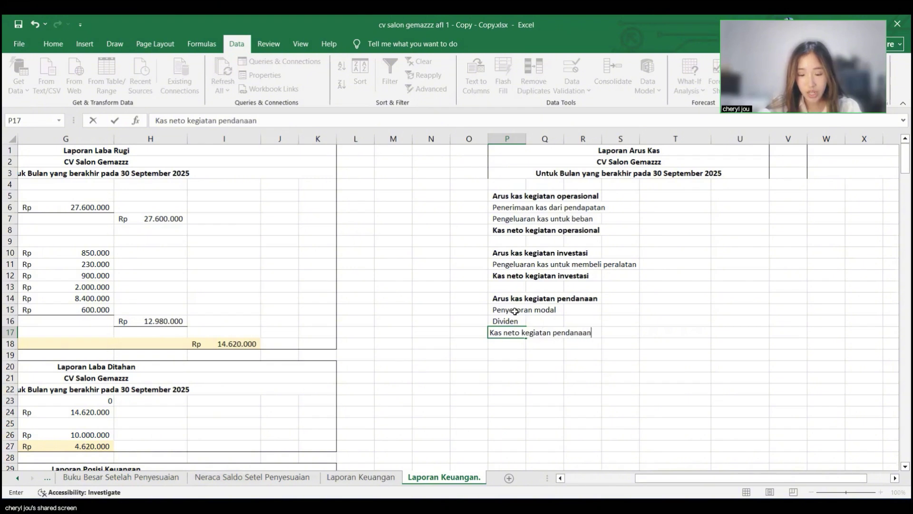
{"action": "type", "text": "endanaan"}
{"action": "key", "text": "Return"}
{"action": "double_click", "coordinate": [511, 333]}
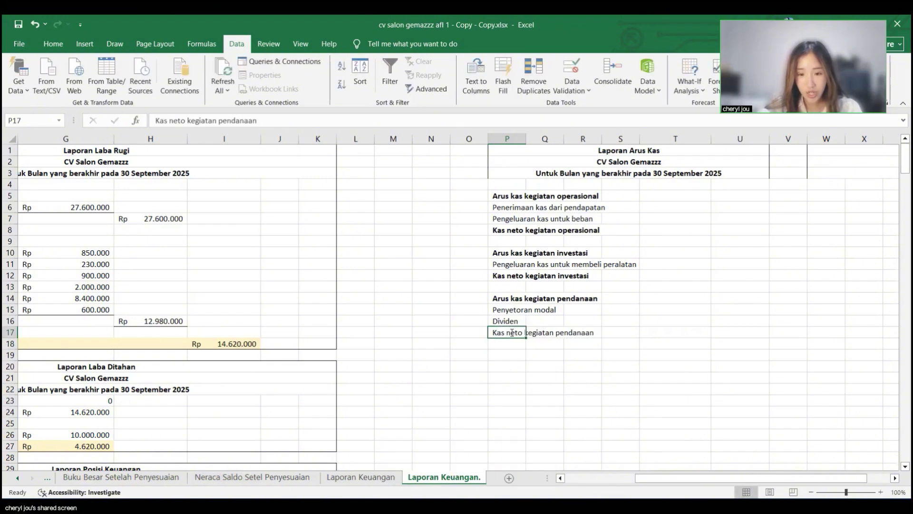
{"action": "key", "text": "ctrl+a"}
{"action": "key", "text": "ctrl+b"}
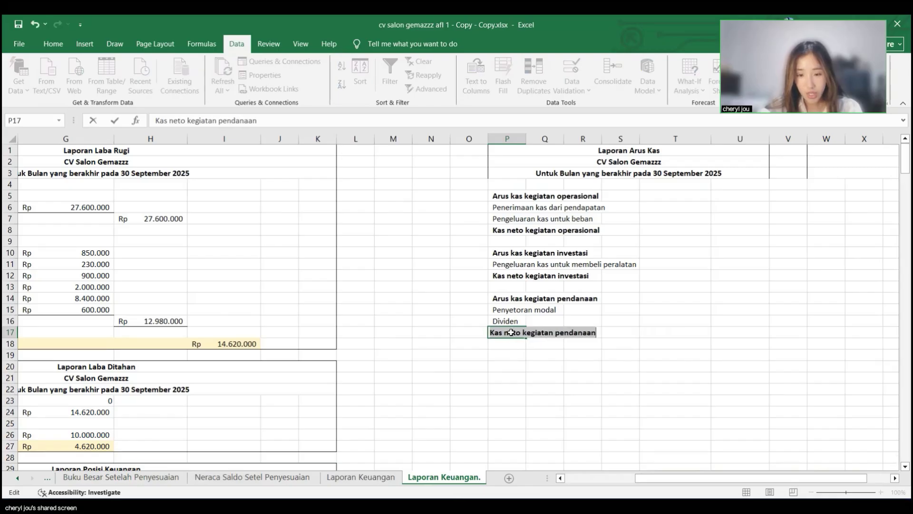
{"action": "key", "text": "Return"}
Step: Enter the labels "Kas awal" in P19 and "Kas akhir" in P20
{"action": "left_click", "coordinate": [511, 352]}
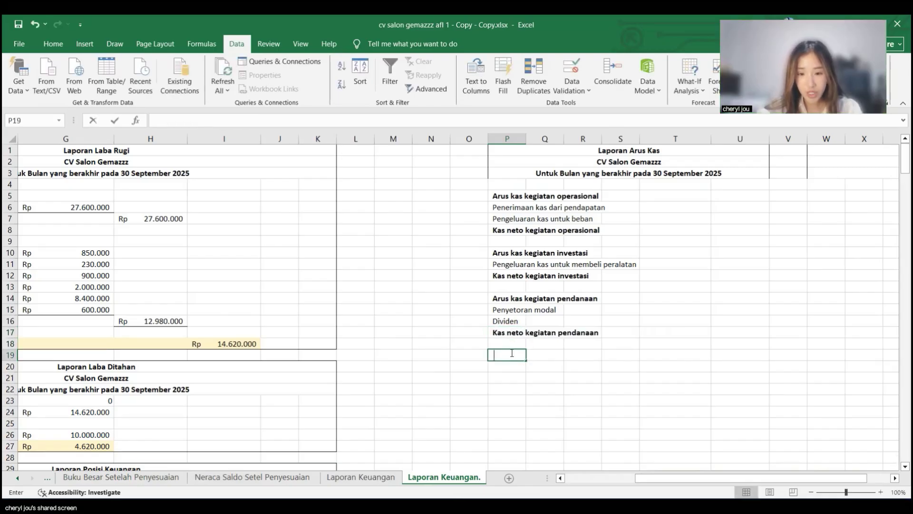
{"action": "type", "text": "Kas awal"}
{"action": "key", "text": "Return"}
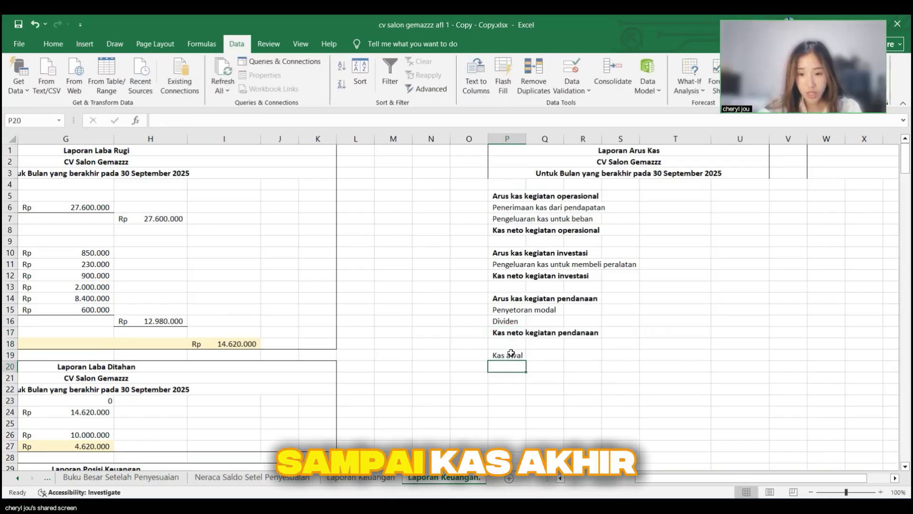
{"action": "type", "text": "Kas akh"}
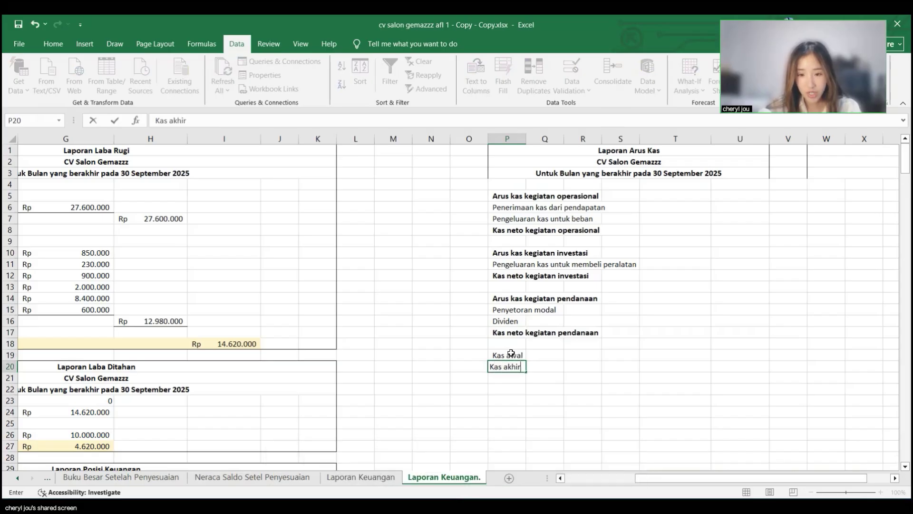
{"action": "type", "text": "ir"}
{"action": "key", "text": "Return"}
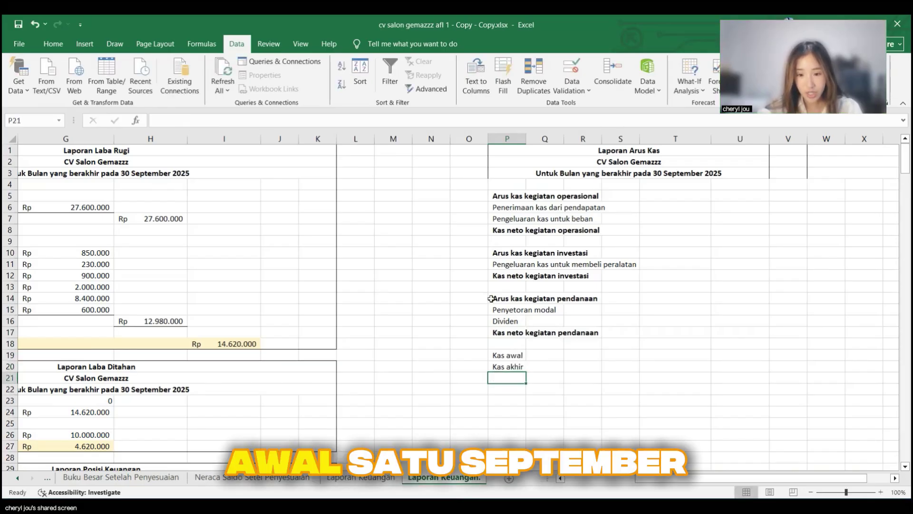
Step: Append the dates so that P19 reads "Kas awal 1 September 2025" and P20 reads "Kas akhir 30 September 2025"
{"action": "left_click", "coordinate": [518, 357]}
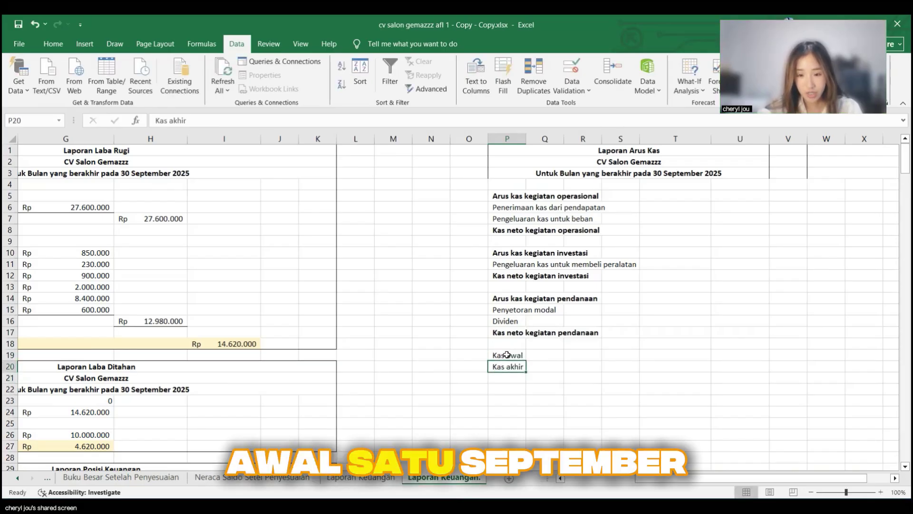
{"action": "left_click", "coordinate": [456, 122]}
{"action": "type", "text": "1 September 2025"}
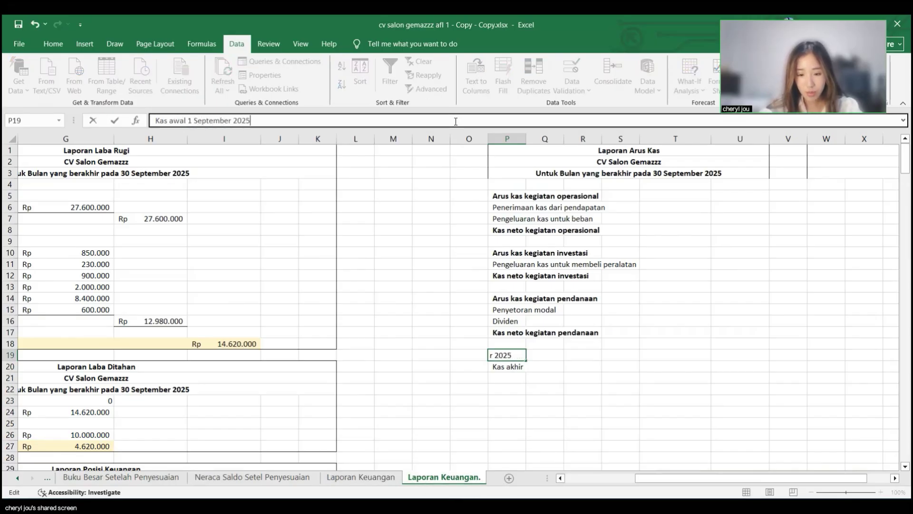
{"action": "key", "text": "Return"}
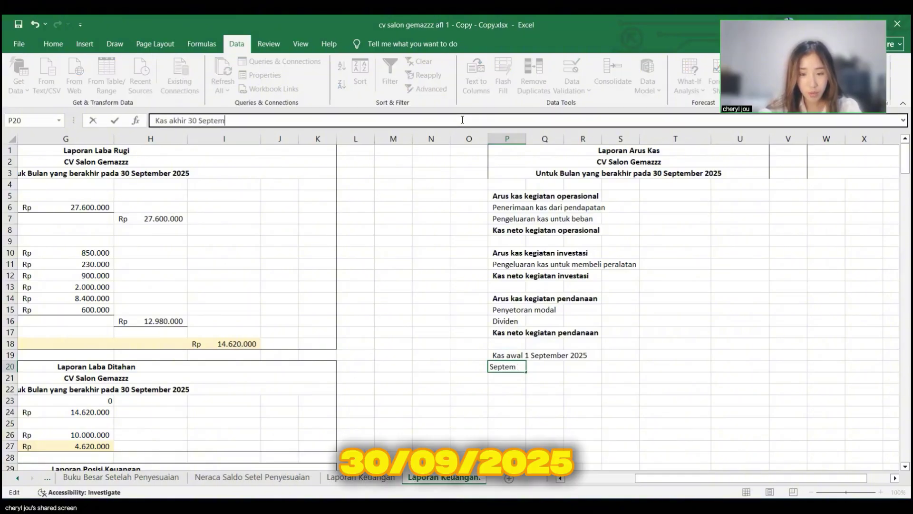
{"action": "type", "text": "ber 2025"}
{"action": "key", "text": "Return"}
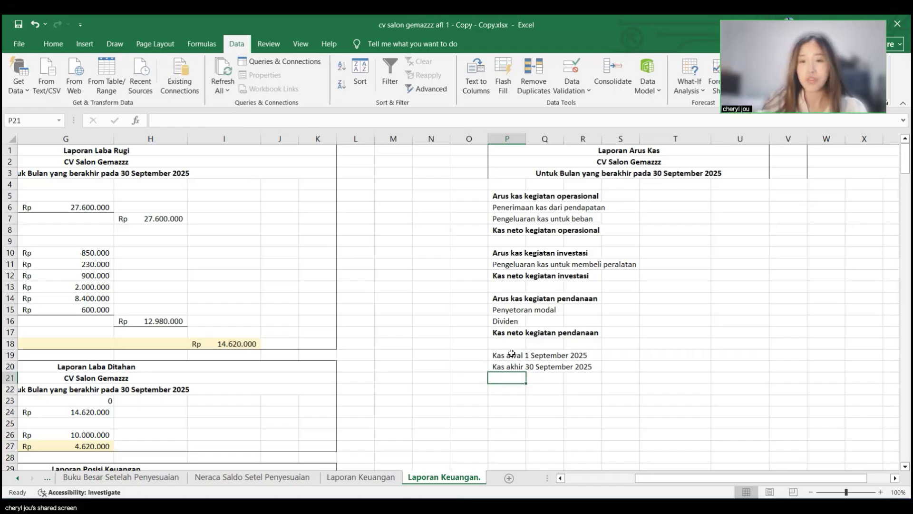
Step: Make the opening and closing cash labels in P19 and P20 bold
{"action": "left_click_drag", "start_coordinate": [512, 353], "coordinate": [598, 369]}
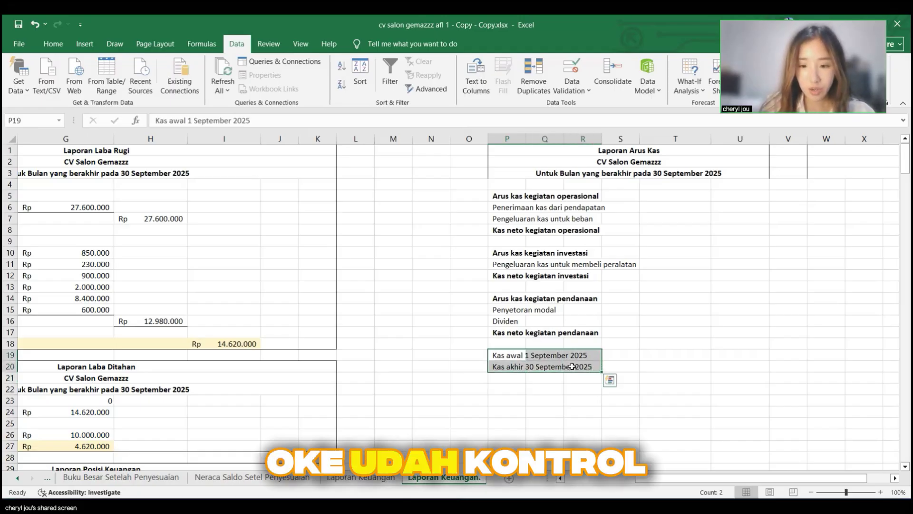
{"action": "left_click", "coordinate": [735, 310]}
{"action": "left_click", "coordinate": [634, 267]}
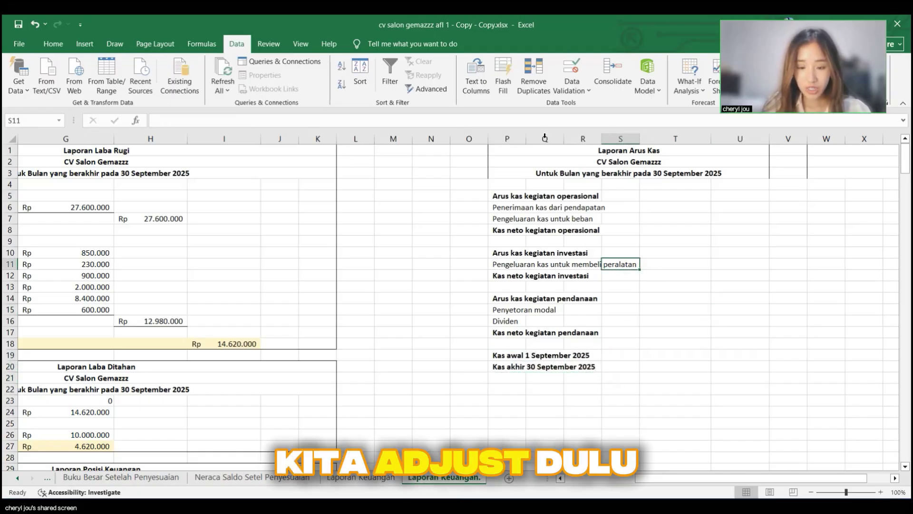
Step: AutoFit the column widths of the Laporan Arus Kas block, P1:U20, so its labels fit in column P
{"action": "left_click_drag", "start_coordinate": [545, 154], "coordinate": [665, 364]}
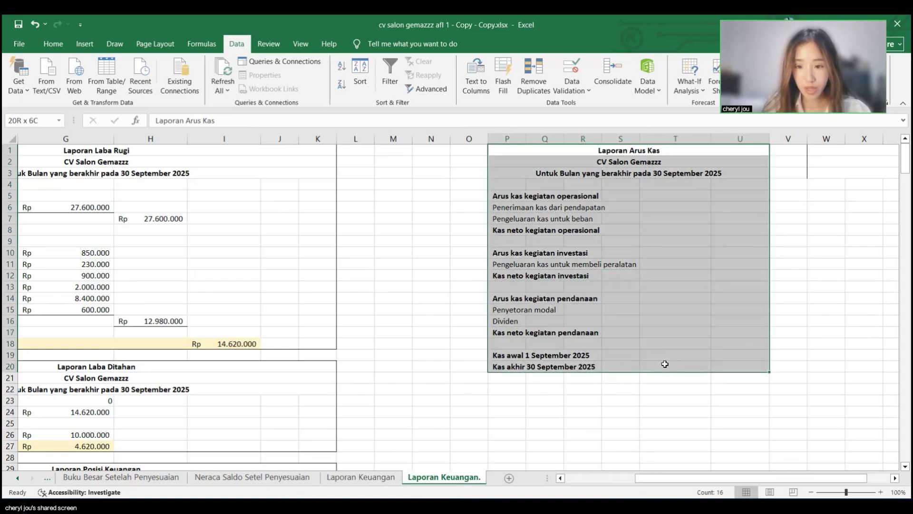
{"action": "key", "text": "alt+h"}
{"action": "key", "text": "o"}
{"action": "key", "text": "Escape"}
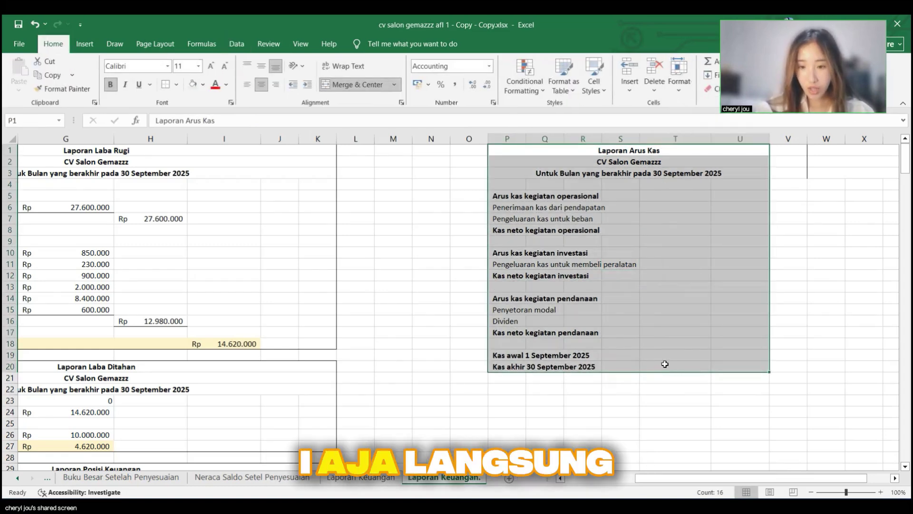
{"action": "key", "text": "alt+h"}
{"action": "key", "text": "o"}
{"action": "key", "text": "i"}
{"action": "left_click", "coordinate": [681, 307]}
{"action": "left_click", "coordinate": [664, 207]}
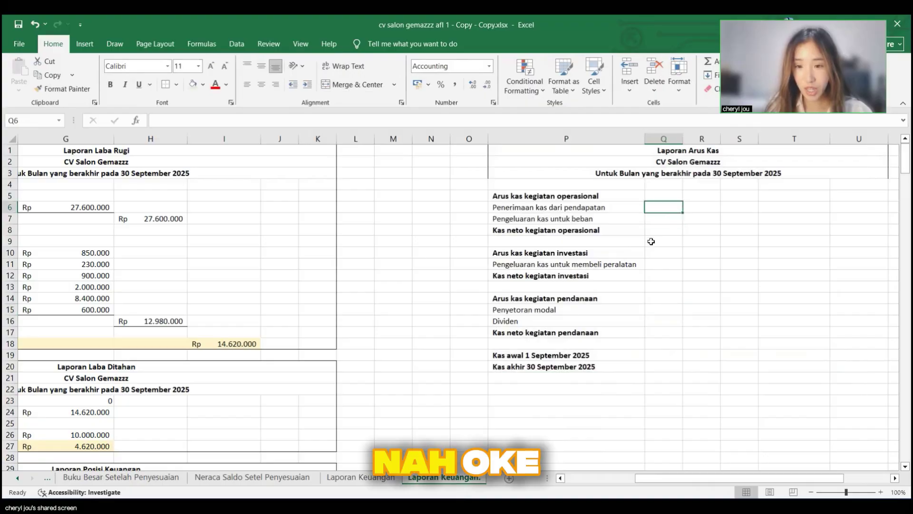
Step: Examine the 101 Kas and 102 Bank RYL ledgers in the Buku Besar sheet as a source for the cash flow amounts
{"action": "left_click", "coordinate": [582, 209]}
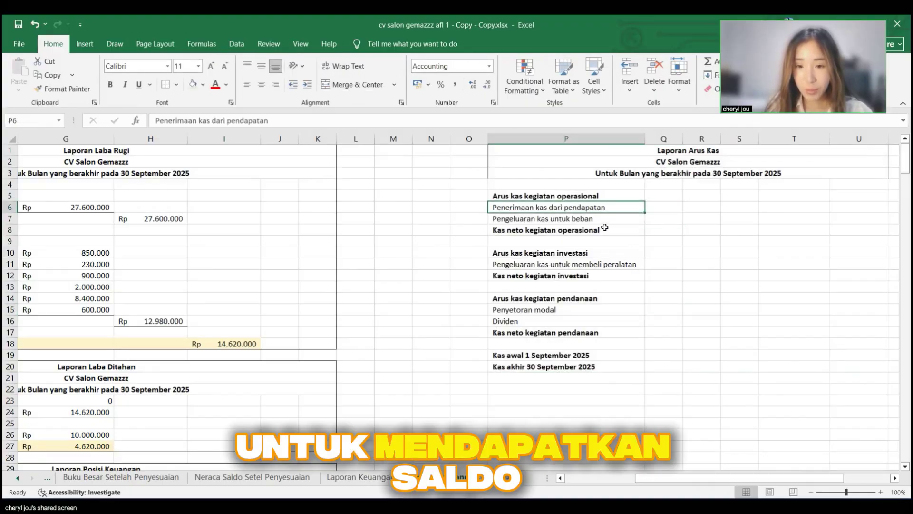
{"action": "left_click", "coordinate": [587, 222]}
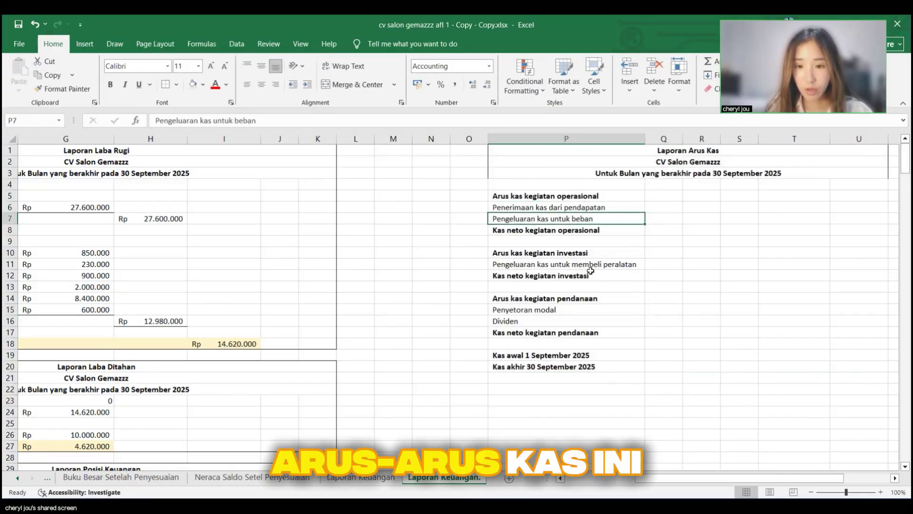
{"action": "left_click", "coordinate": [570, 275]}
{"action": "left_click", "coordinate": [650, 194]}
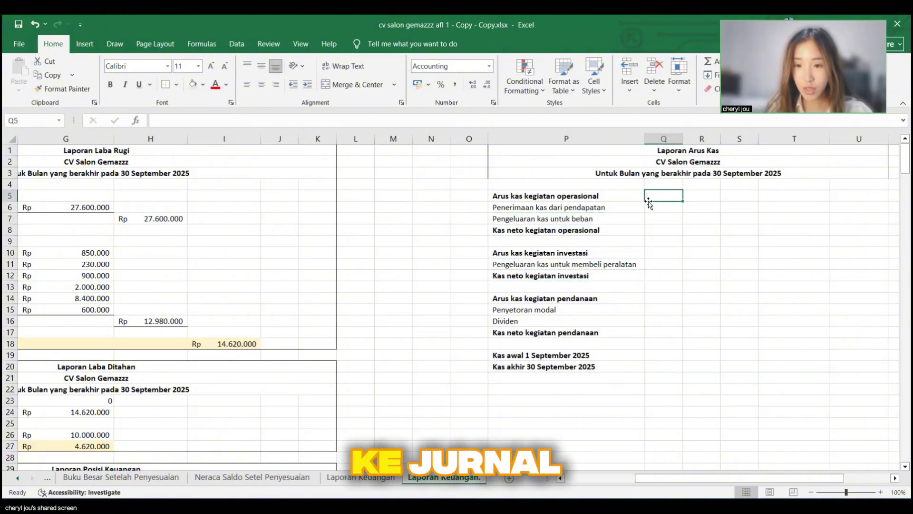
{"action": "left_click", "coordinate": [648, 206]}
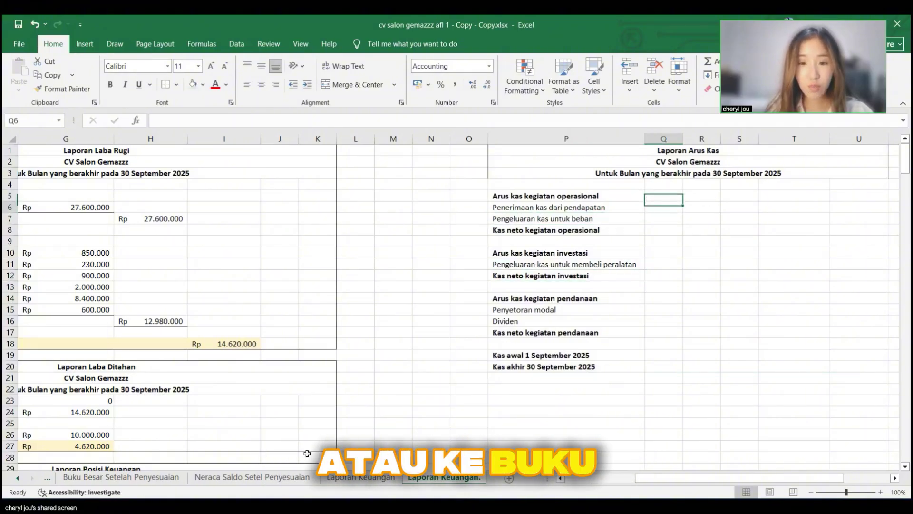
{"action": "scroll", "coordinate": [298, 481], "scroll_direction": "up", "scroll_amount": 3}
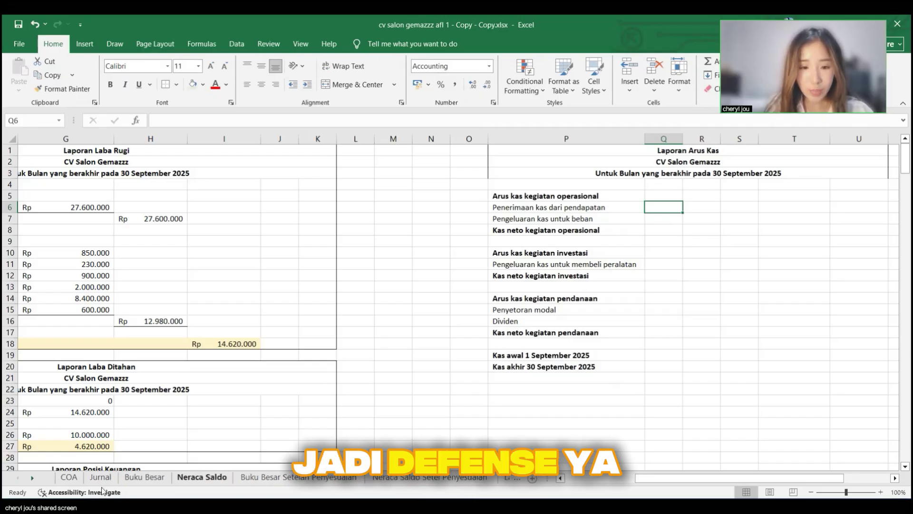
{"action": "left_click", "coordinate": [143, 481]}
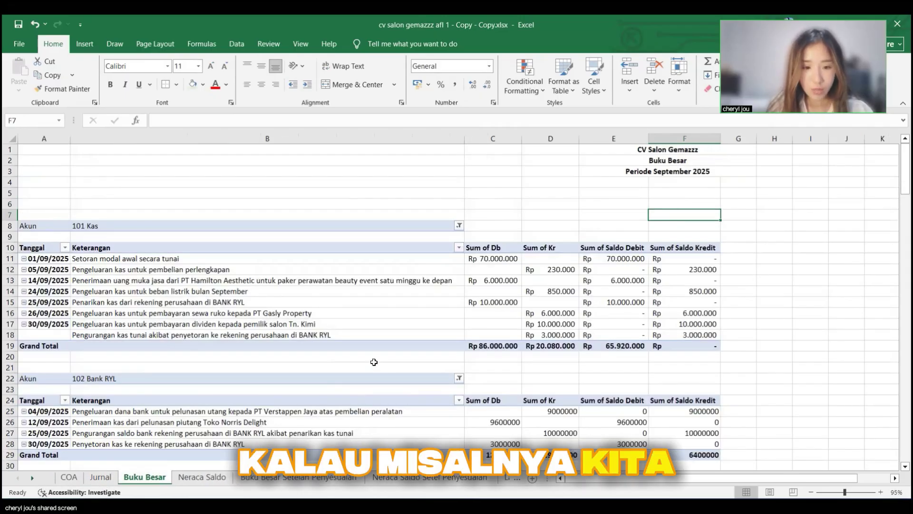
{"action": "scroll", "coordinate": [227, 305], "scroll_direction": "down", "scroll_amount": 1}
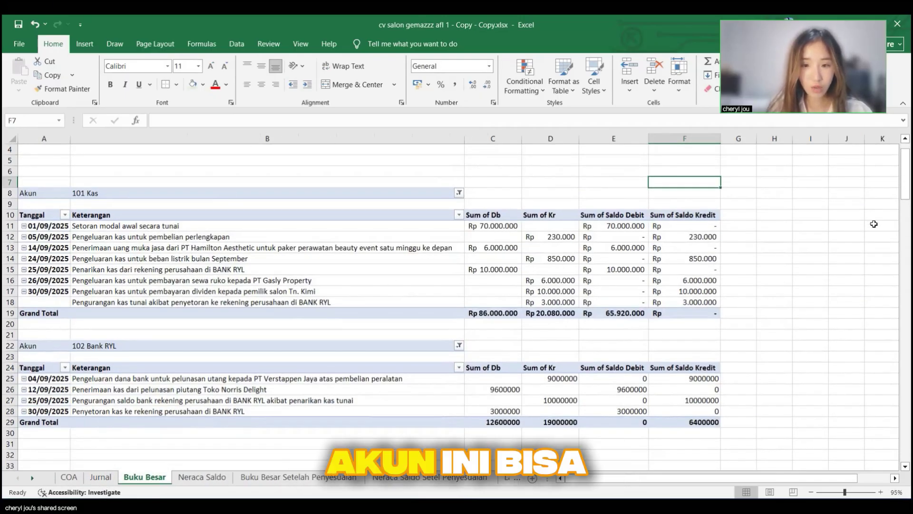
{"action": "left_click", "coordinate": [776, 217]}
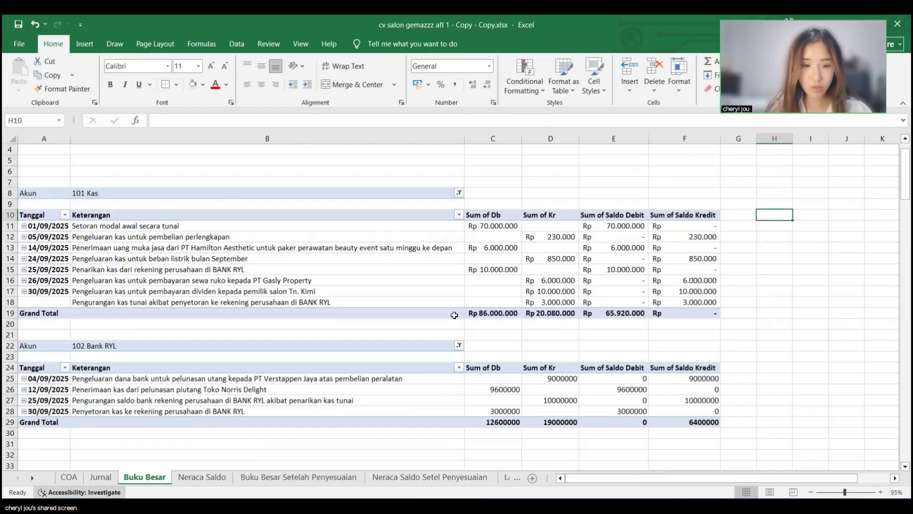
Step: Turn on filtering for the journal data in the Jurnal sheet
{"action": "left_click", "coordinate": [110, 479]}
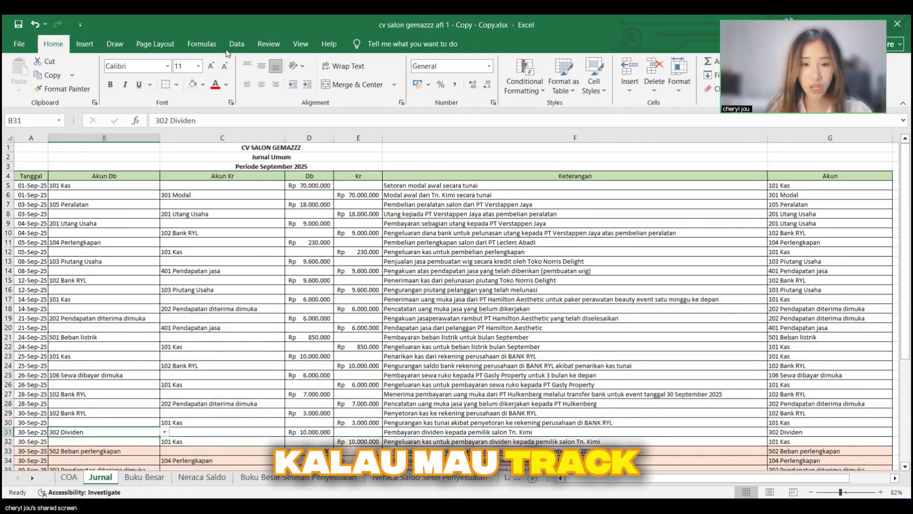
{"action": "left_click", "coordinate": [358, 224]}
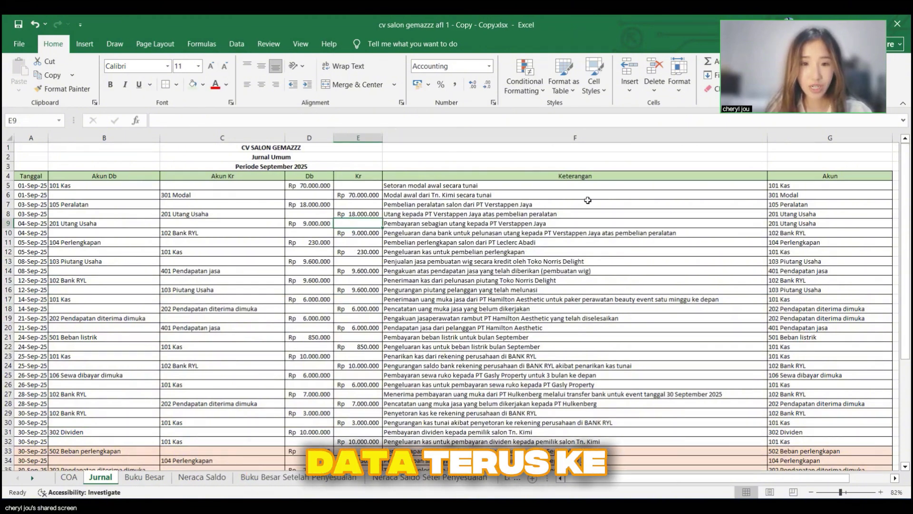
{"action": "left_click", "coordinate": [236, 44]}
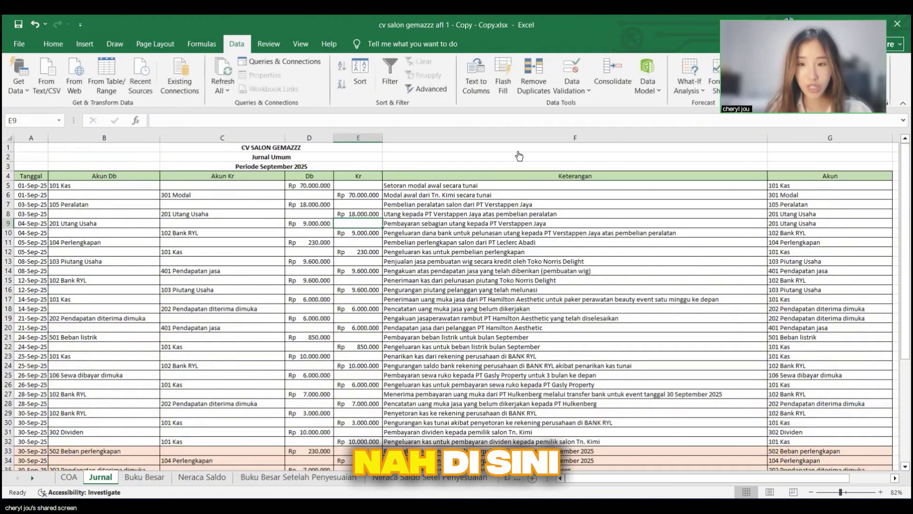
{"action": "left_click", "coordinate": [390, 76]}
Step: Filter the Akun column G to show only 101 Kas and 102 Bank RYL
{"action": "scroll", "coordinate": [397, 280], "scroll_direction": "right", "scroll_amount": 5}
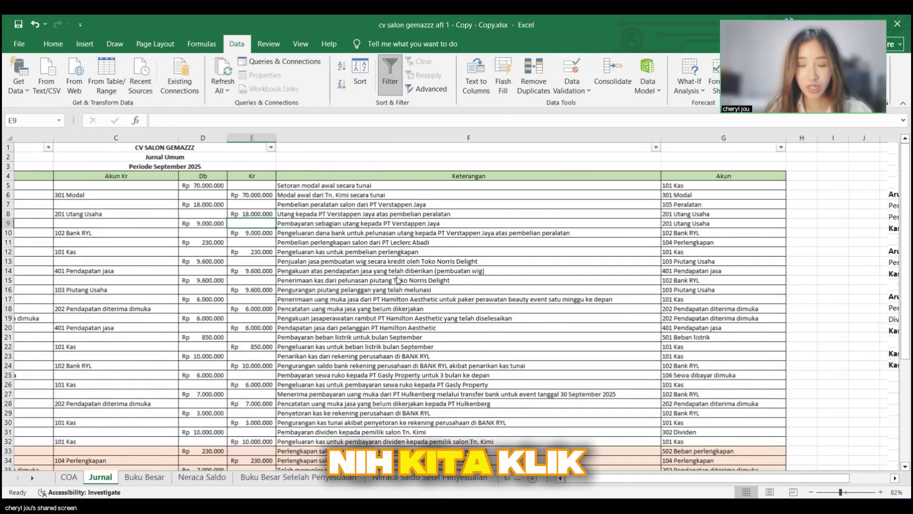
{"action": "left_click", "coordinate": [519, 147]}
{"action": "left_click", "coordinate": [397, 280]}
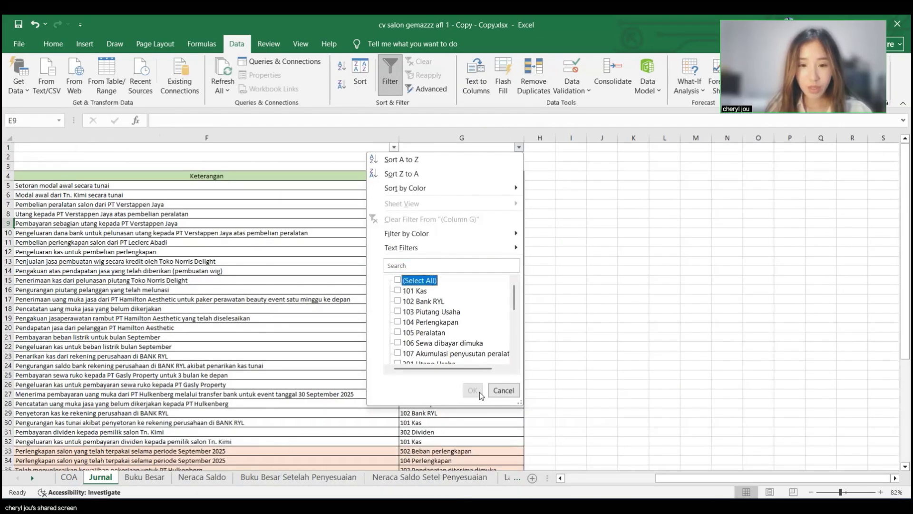
{"action": "left_click", "coordinate": [398, 290]}
{"action": "left_click", "coordinate": [397, 300]}
{"action": "key", "text": "Return"}
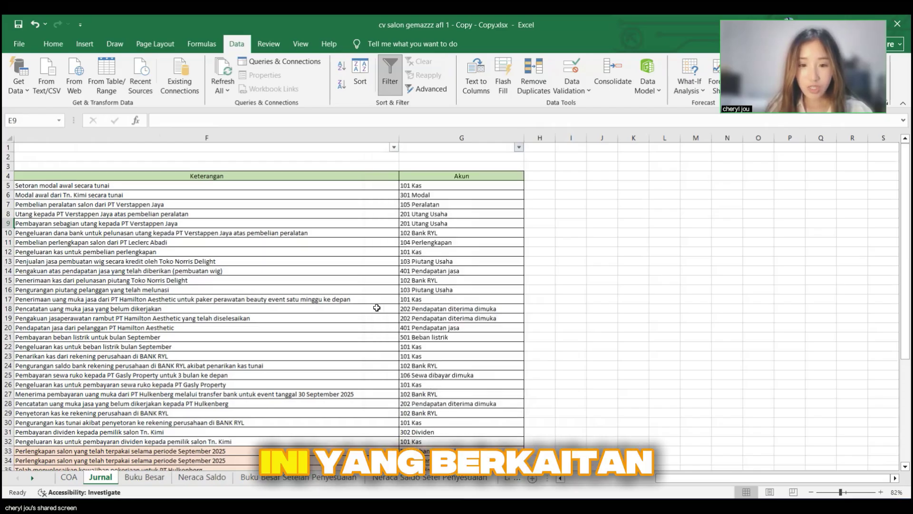
Step: Mark the initial cash capital deposit as a financing activity by entering "d" in H5
{"action": "scroll", "coordinate": [376, 307], "scroll_direction": "left", "scroll_amount": 3}
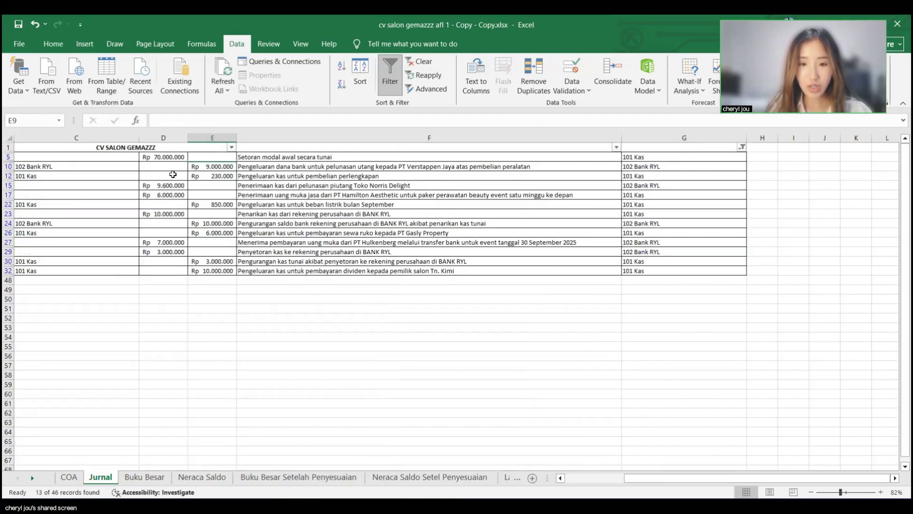
{"action": "scroll", "coordinate": [173, 175], "scroll_direction": "left", "scroll_amount": 2}
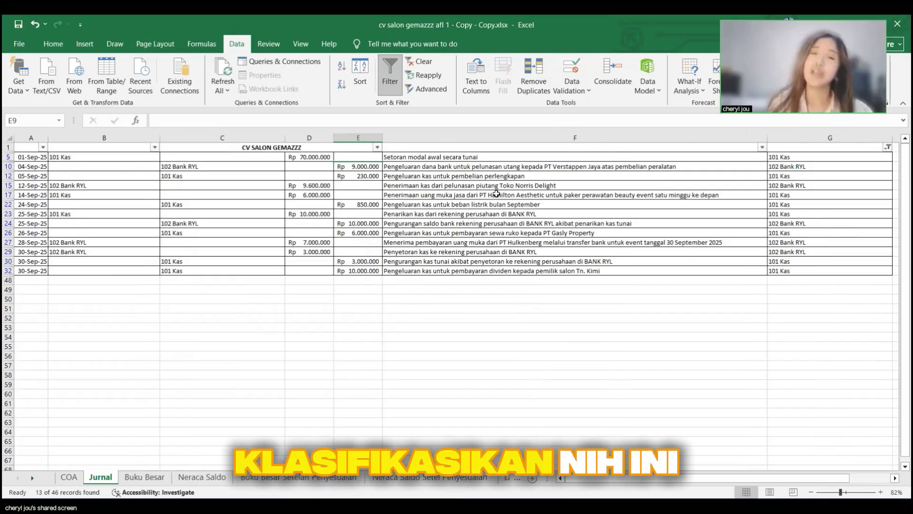
{"action": "left_click", "coordinate": [105, 157]}
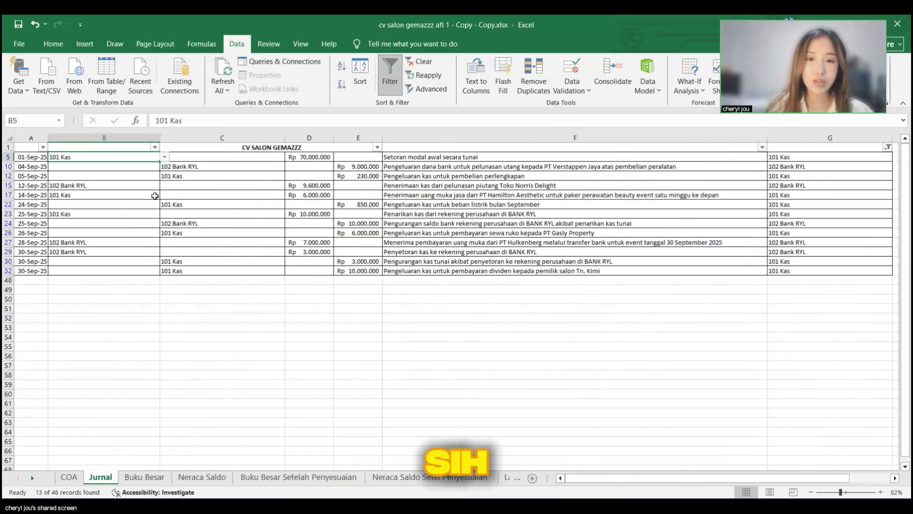
{"action": "scroll", "coordinate": [557, 175], "scroll_direction": "right", "scroll_amount": 2}
{"action": "scroll", "coordinate": [624, 150], "scroll_direction": "left", "scroll_amount": 2}
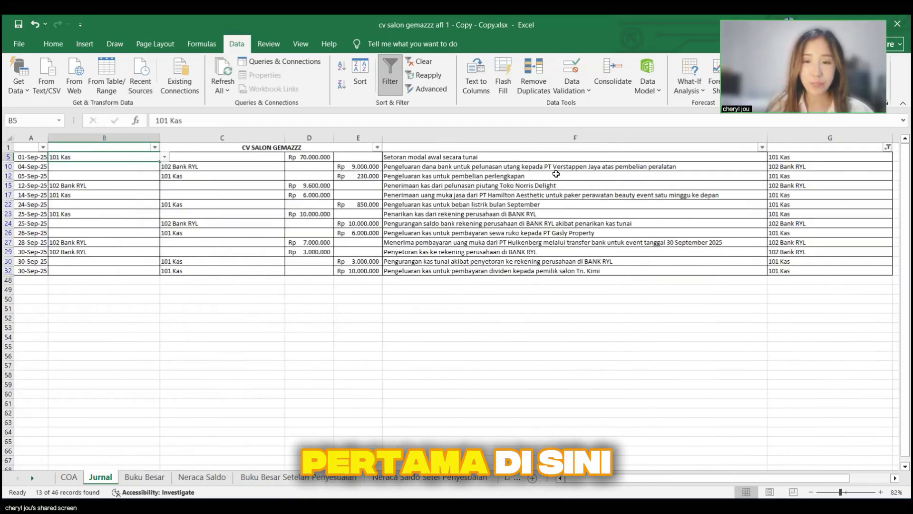
{"action": "scroll", "coordinate": [629, 158], "scroll_direction": "right", "scroll_amount": 4}
{"action": "scroll", "coordinate": [629, 157], "scroll_direction": "left", "scroll_amount": 1}
{"action": "left_click", "coordinate": [630, 158]}
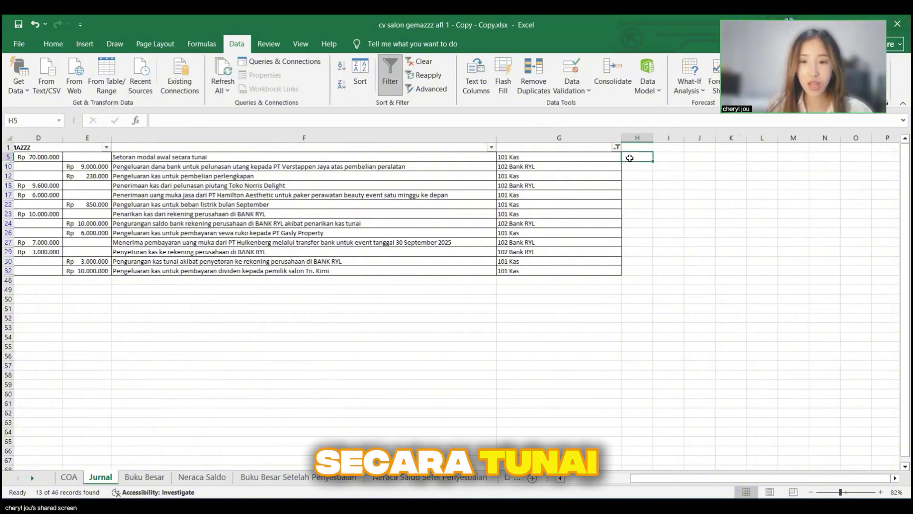
{"action": "type", "text": "d"}
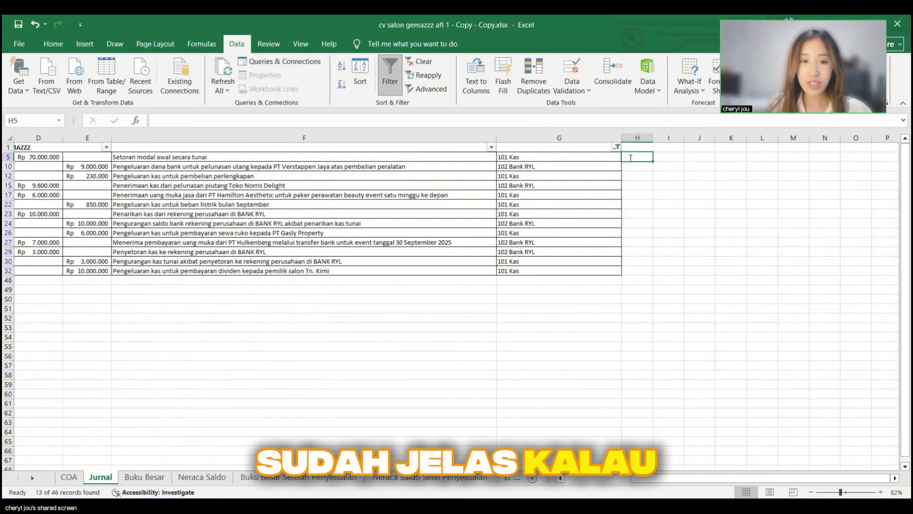
{"action": "key", "text": "Return"}
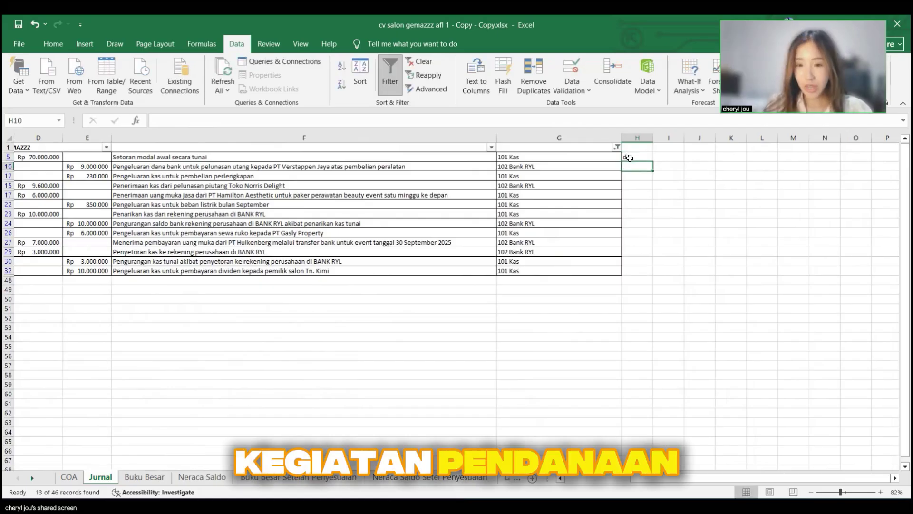
Step: Mark the bank payment of the equipment purchase debt as an investing activity by entering "i" in H10
{"action": "scroll", "coordinate": [629, 158], "scroll_direction": "left", "scroll_amount": 3}
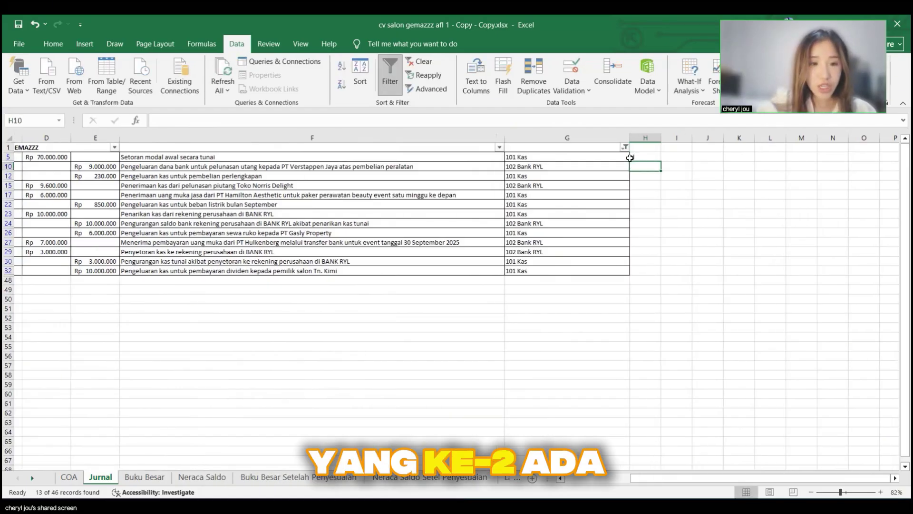
{"action": "scroll", "coordinate": [629, 158], "scroll_direction": "right", "scroll_amount": 3}
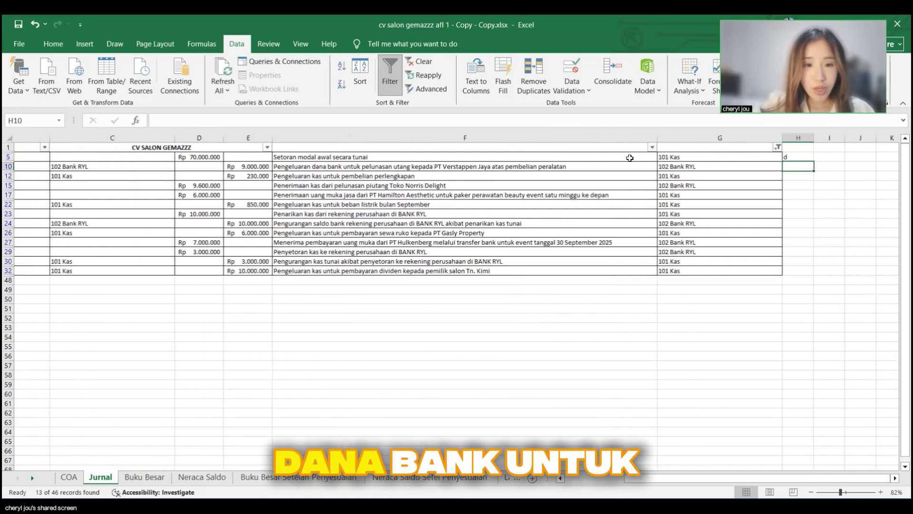
{"action": "scroll", "coordinate": [633, 167], "scroll_direction": "right", "scroll_amount": 1}
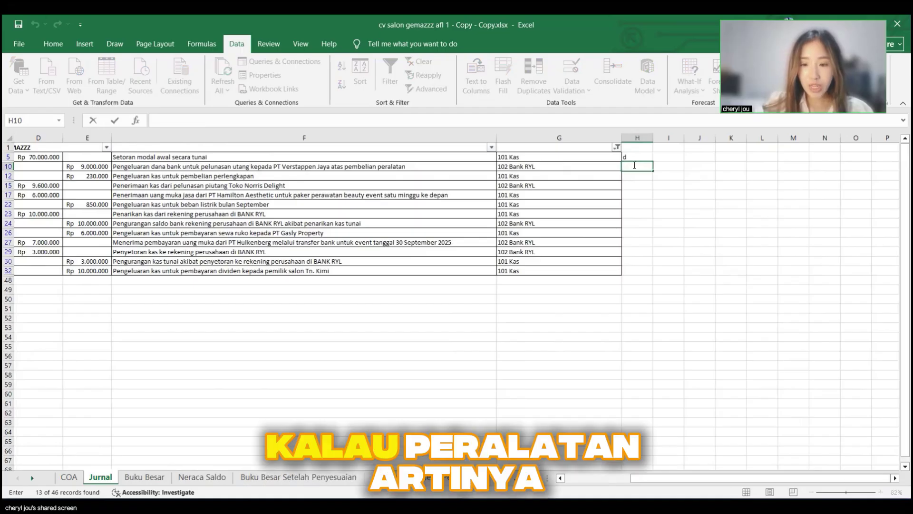
{"action": "type", "text": "i"}
{"action": "key", "text": "Return"}
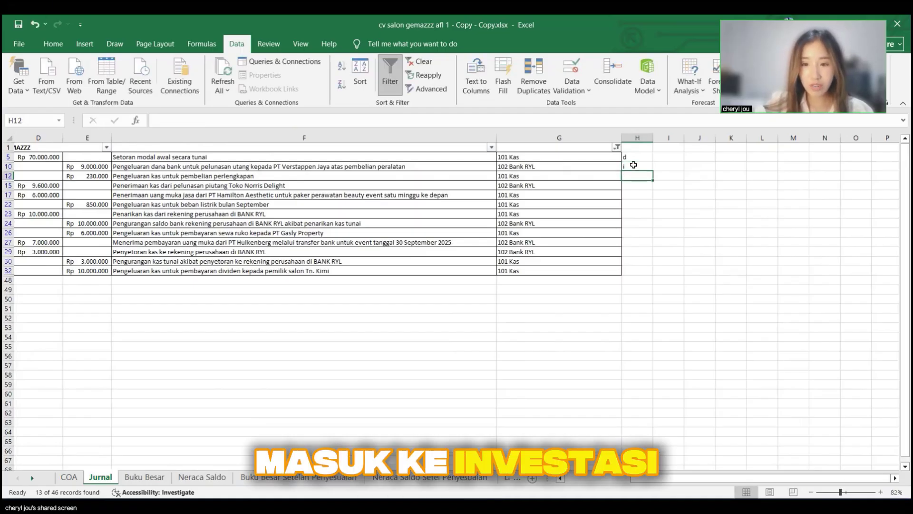
{"action": "left_click", "coordinate": [631, 166]}
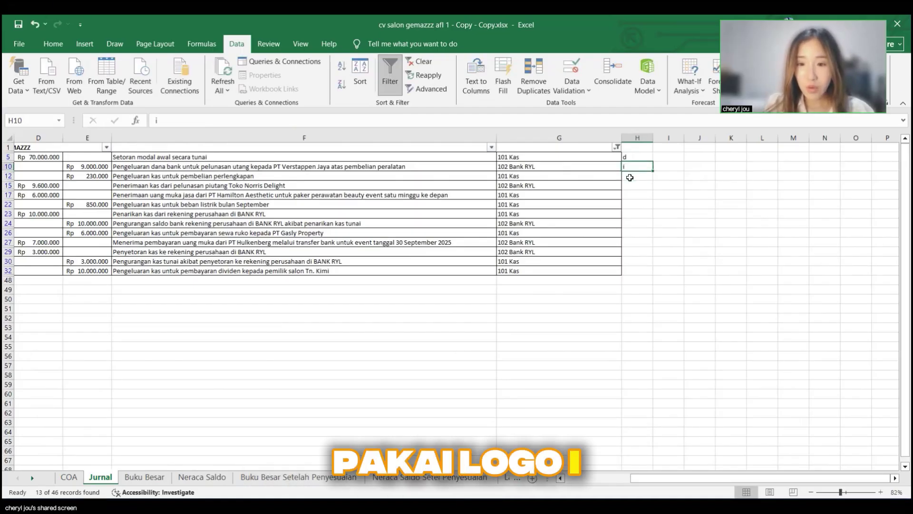
Step: Mark the cash payment for perlengkapan as an operating activity by entering "o" in H12
{"action": "left_click", "coordinate": [629, 178]}
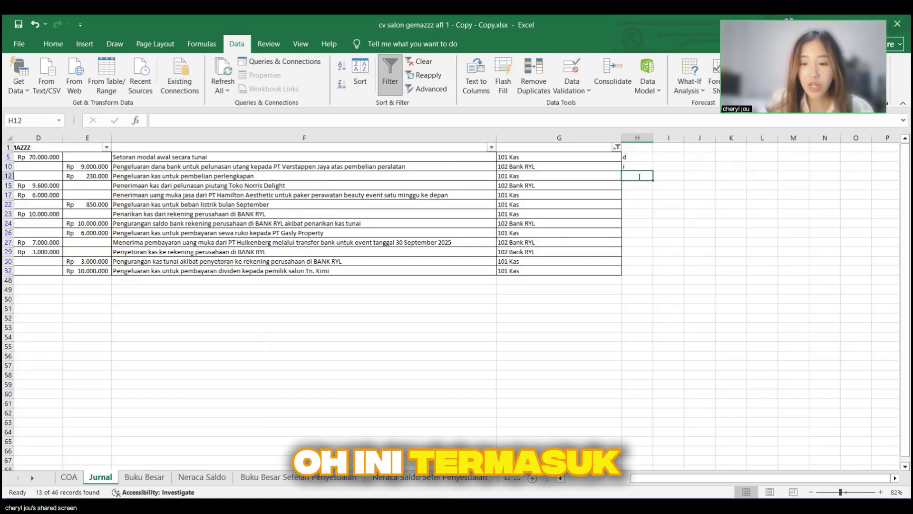
{"action": "type", "text": "o"}
{"action": "key", "text": "BackSpace"}
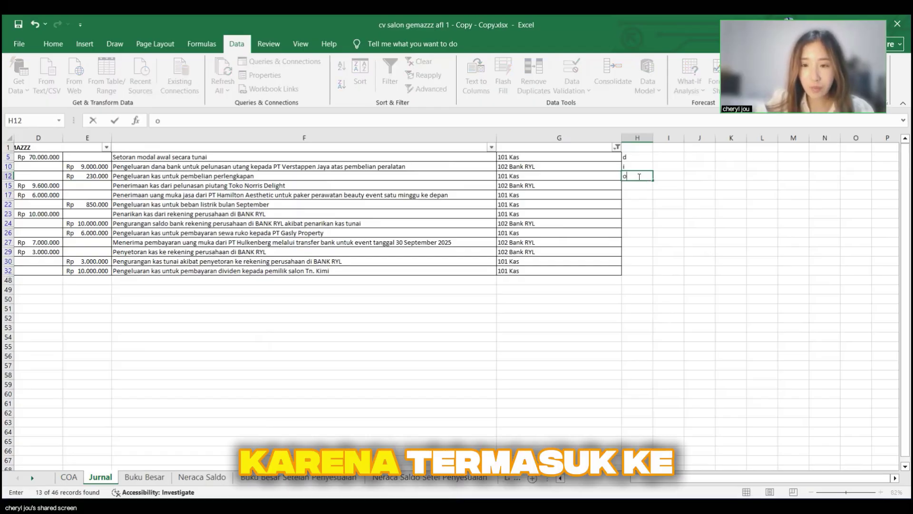
Step: Enter the cash flow codes b, p, p and b beside Jurnal rows 12, 15, 17 and 22 in column H
{"action": "type", "text": "b"}
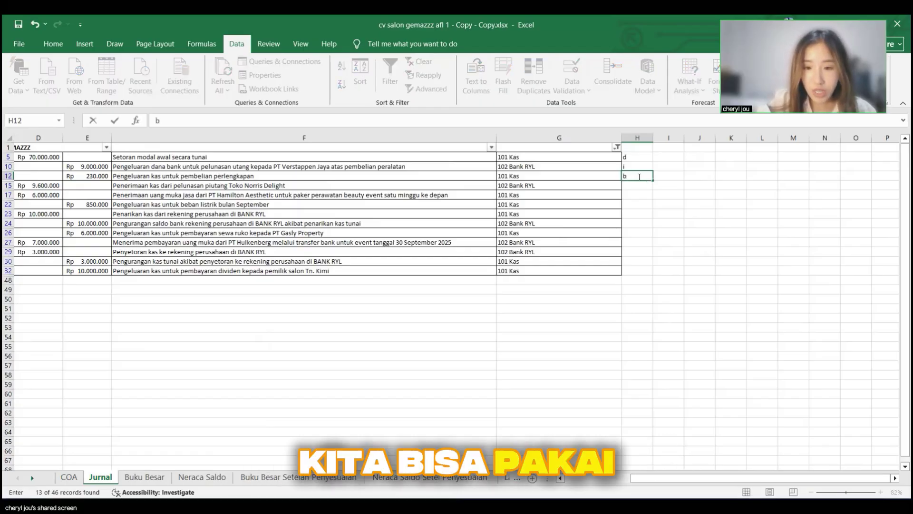
{"action": "key", "text": "Return"}
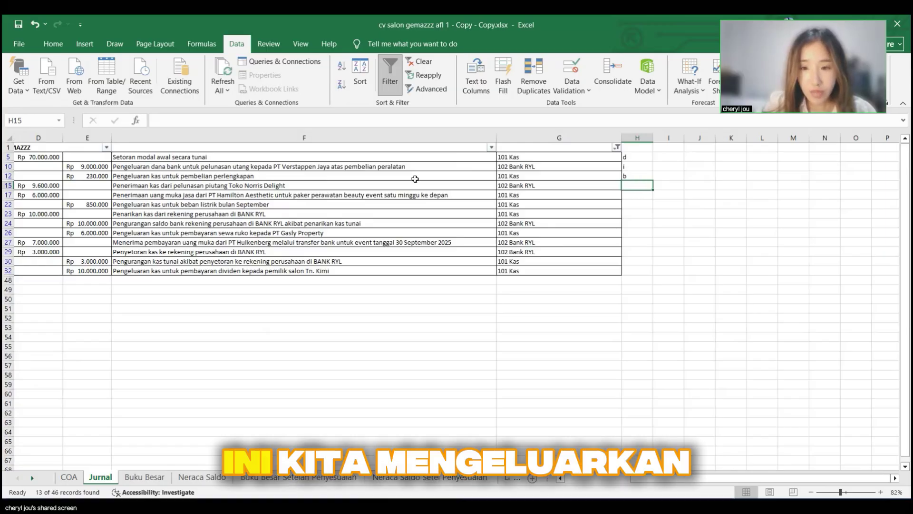
{"action": "double_click", "coordinate": [631, 185]}
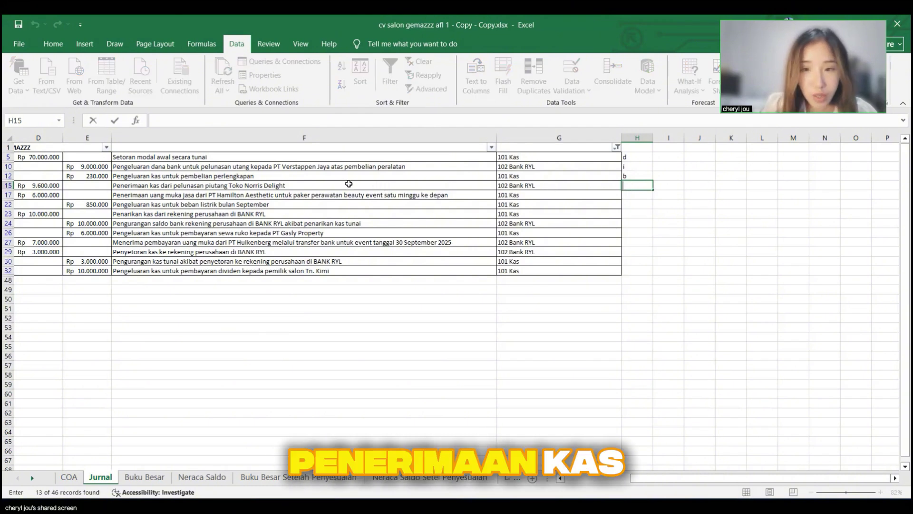
{"action": "type", "text": "p"}
{"action": "key", "text": "Return"}
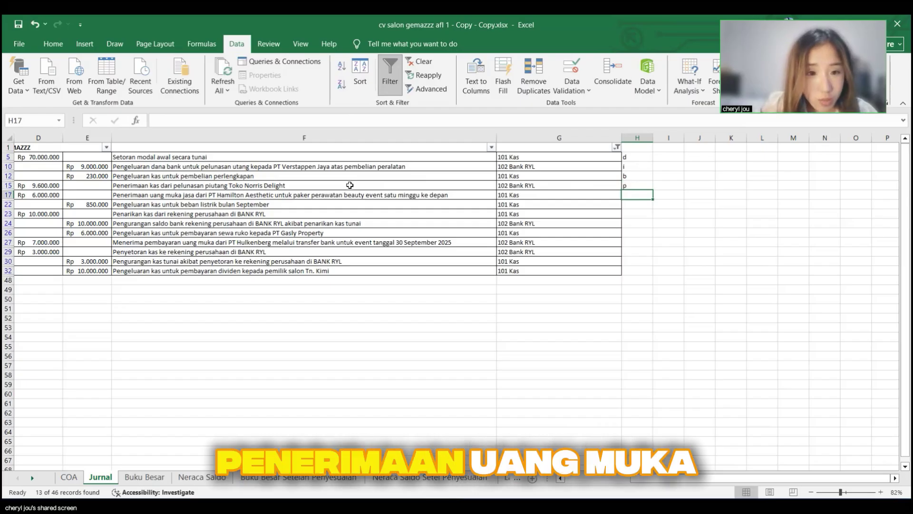
{"action": "type", "text": "p"}
{"action": "key", "text": "Return"}
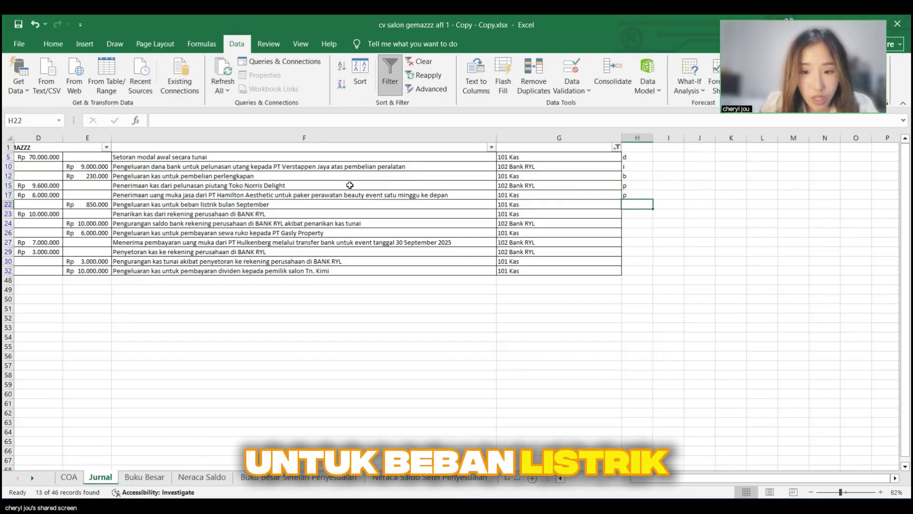
{"action": "type", "text": "b"}
{"action": "key", "text": "Return"}
Step: Skip the cash–bank transfer rows and enter the codes b in H26, p in H27 and d in H32
{"action": "key", "text": "Return"}
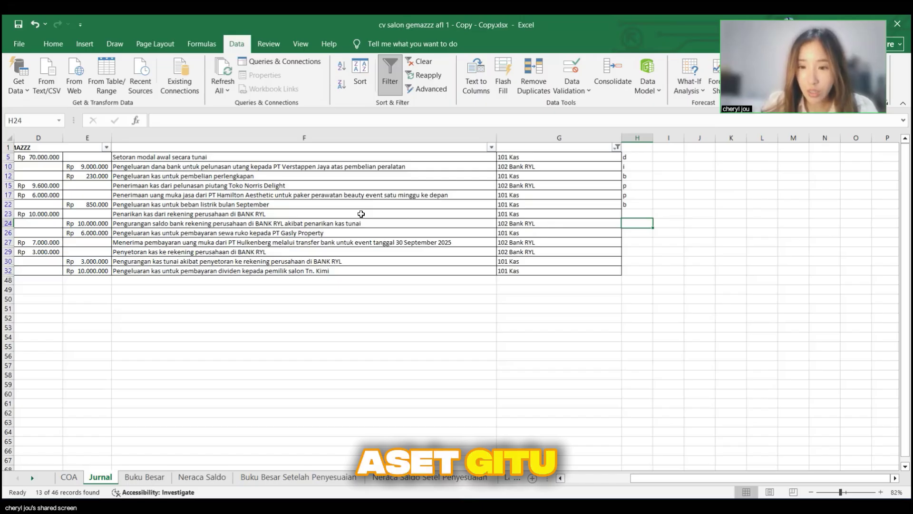
{"action": "key", "text": "Down"}
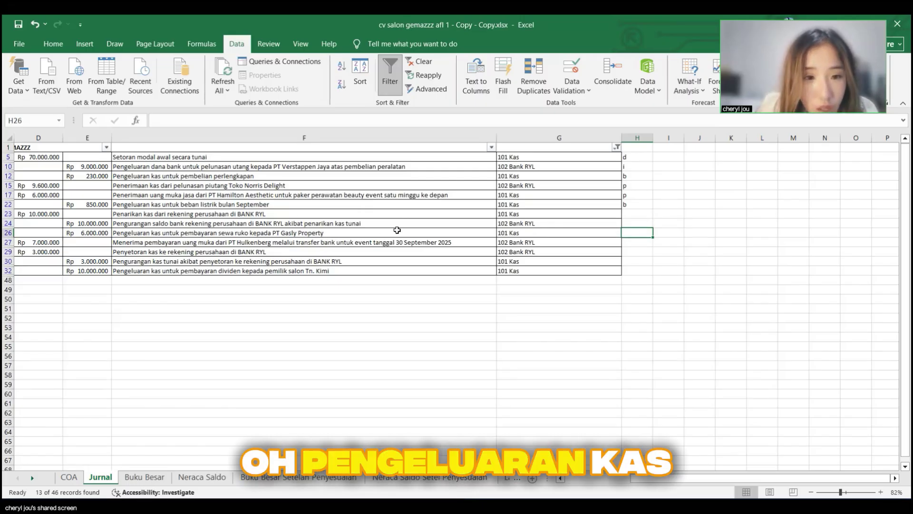
{"action": "type", "text": "b"}
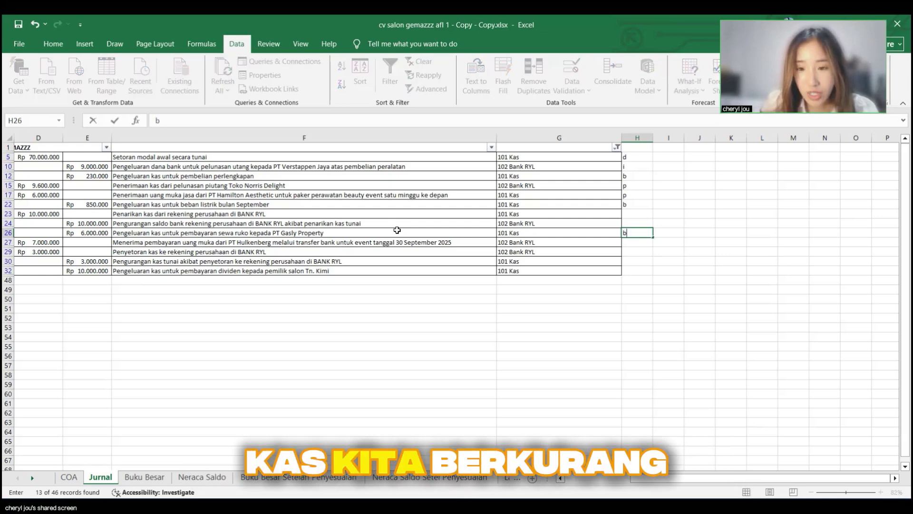
{"action": "key", "text": "Return"}
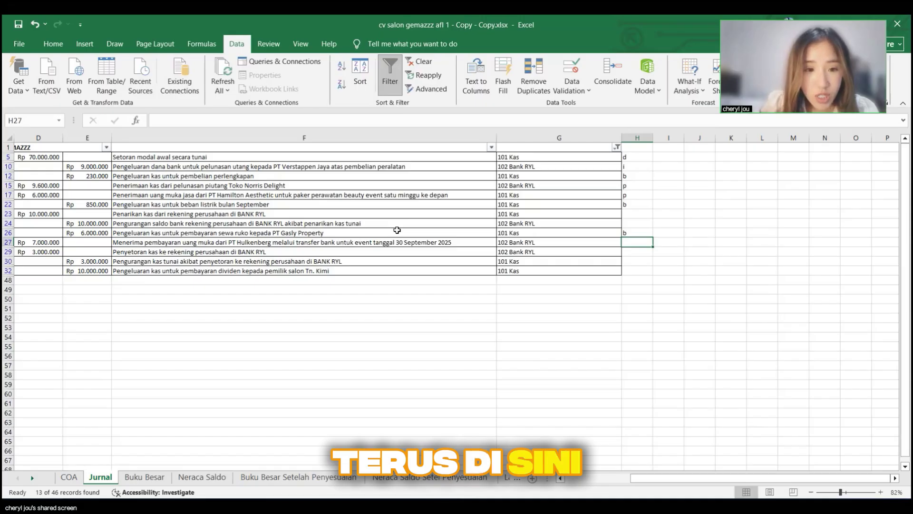
{"action": "type", "text": "p"}
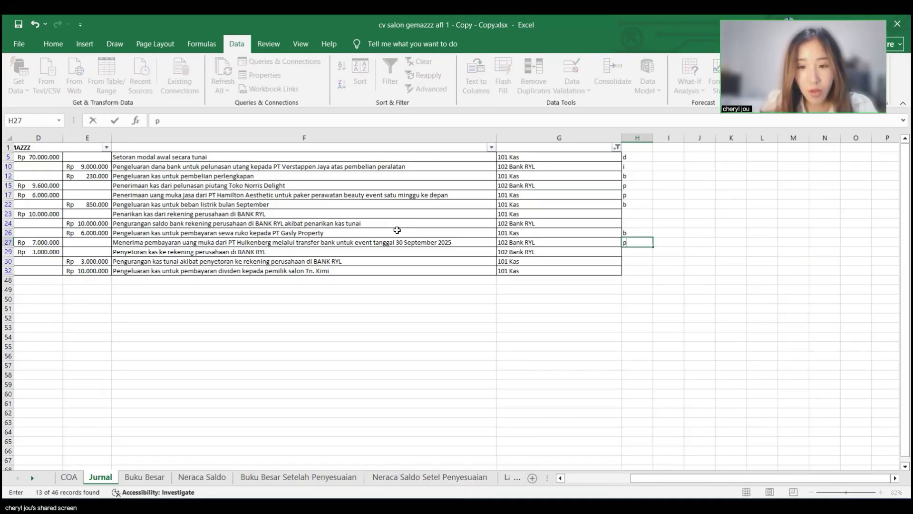
{"action": "key", "text": "Return"}
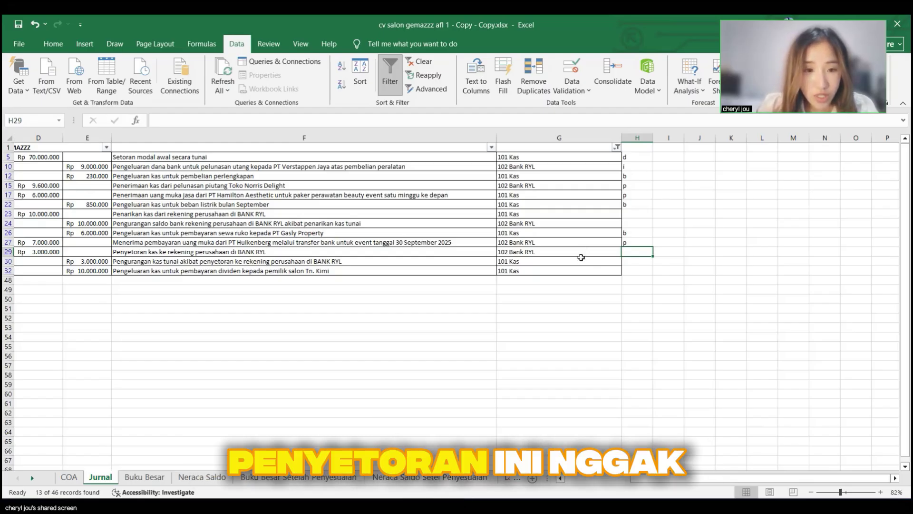
{"action": "key", "text": "Down"}
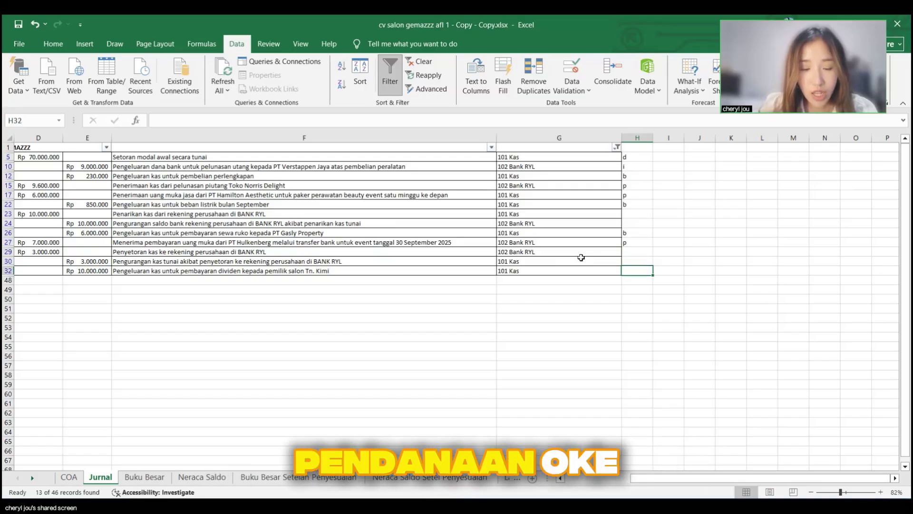
{"action": "key", "text": "Down"}
{"action": "type", "text": "d"}
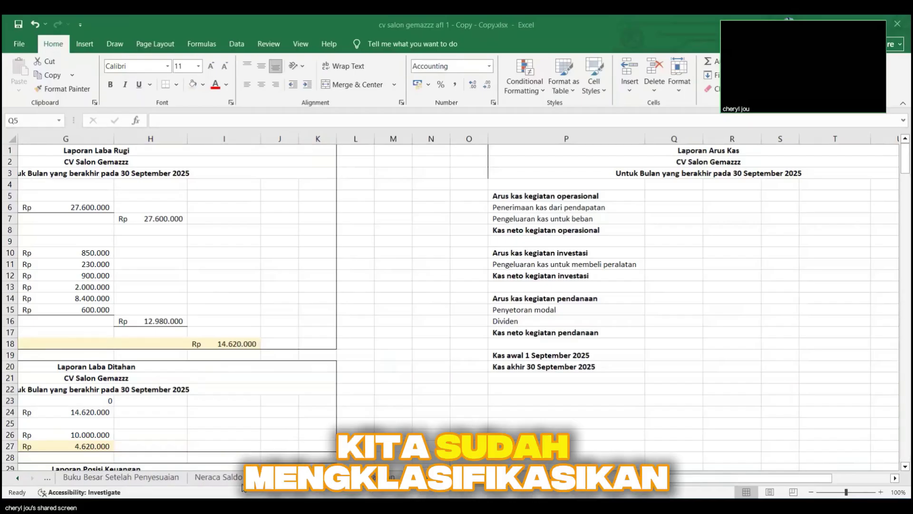
Step: Start a SUMIF formula in Q6 of the Laporan Arus Kas for Penerimaan kas dari pendapatan, with Jurnal!H5:H46 as the range
{"action": "scroll", "coordinate": [558, 358], "scroll_direction": "left", "scroll_amount": 3}
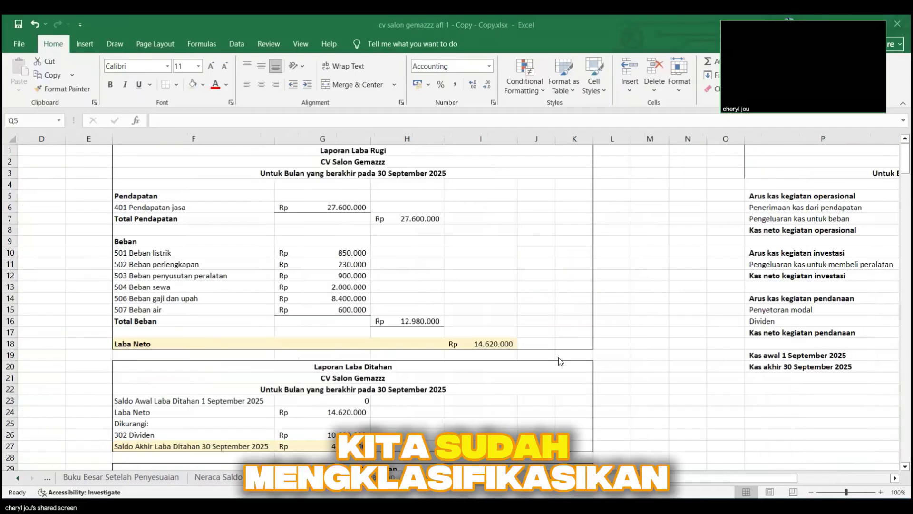
{"action": "scroll", "coordinate": [558, 357], "scroll_direction": "right", "scroll_amount": 10}
{"action": "scroll", "coordinate": [559, 358], "scroll_direction": "left", "scroll_amount": 10}
{"action": "scroll", "coordinate": [475, 285], "scroll_direction": "right", "scroll_amount": 8}
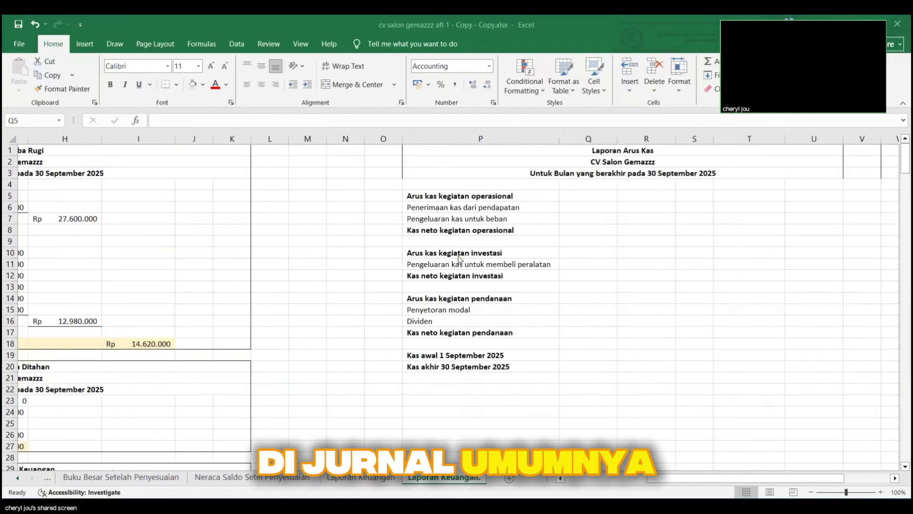
{"action": "scroll", "coordinate": [428, 215], "scroll_direction": "left", "scroll_amount": 3}
{"action": "left_click", "coordinate": [428, 212]}
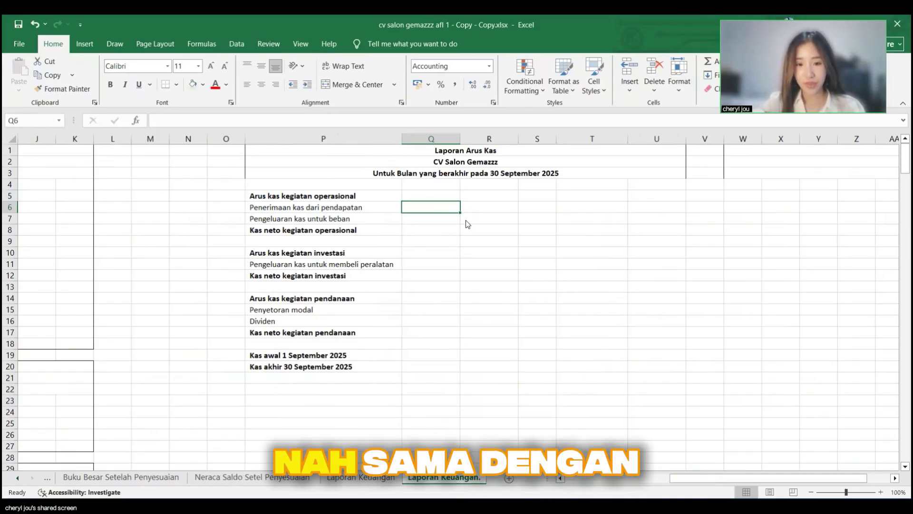
{"action": "type", "text": "=sumif("}
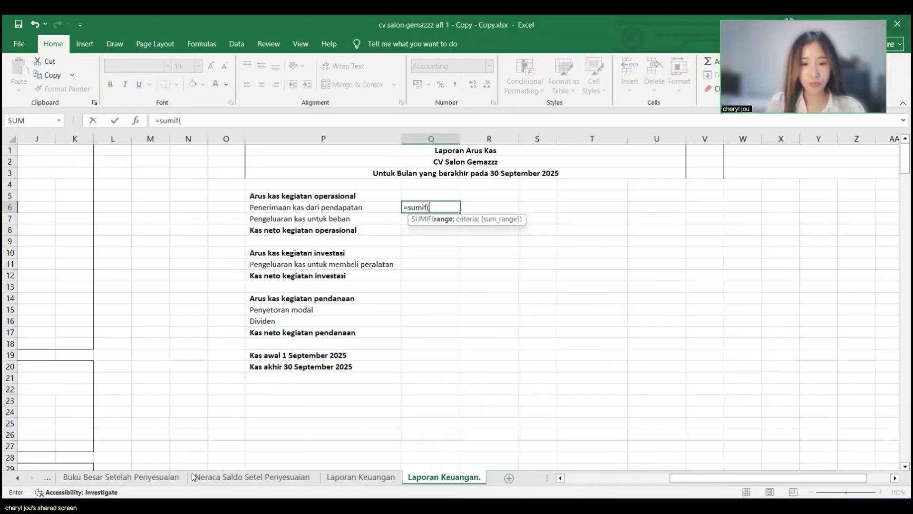
{"action": "scroll", "coordinate": [192, 473], "scroll_direction": "up", "scroll_amount": 4}
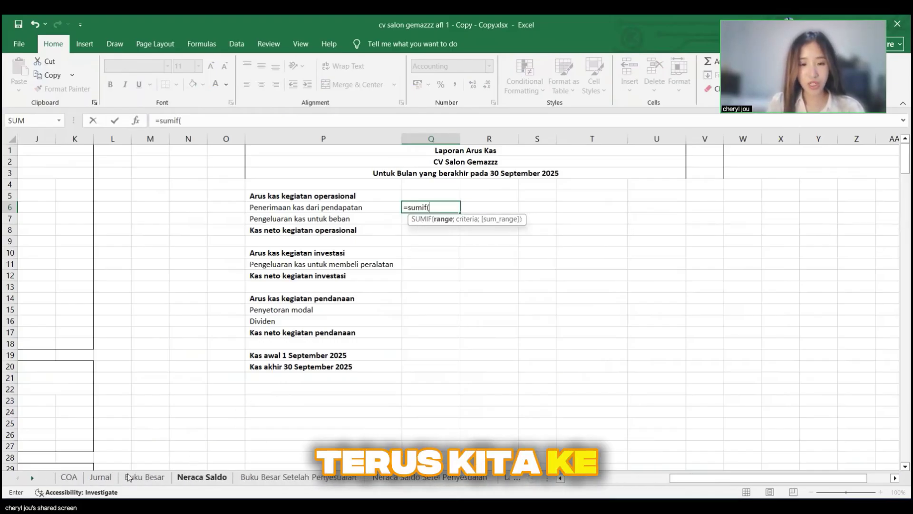
{"action": "left_click", "coordinate": [102, 478]}
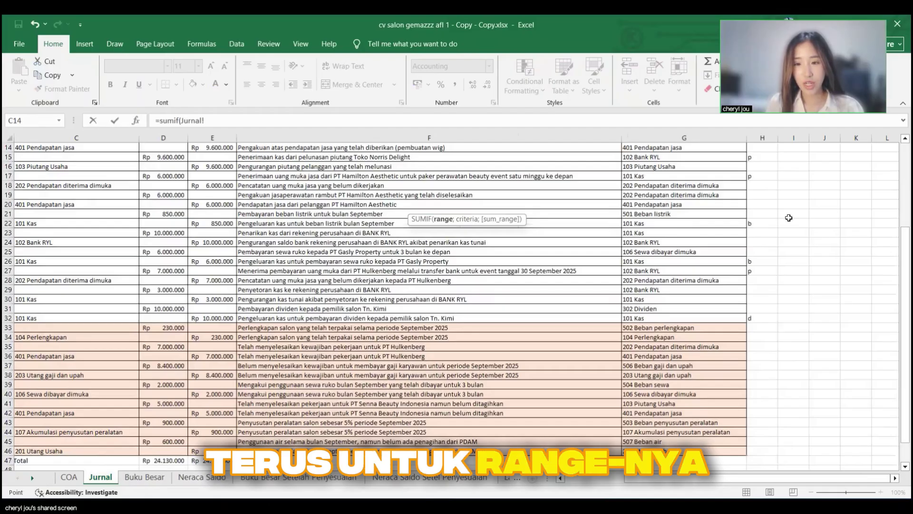
{"action": "scroll", "coordinate": [768, 187], "scroll_direction": "up", "scroll_amount": 2}
{"action": "scroll", "coordinate": [768, 188], "scroll_direction": "up", "scroll_amount": 3}
{"action": "left_click_drag", "start_coordinate": [760, 185], "coordinate": [774, 286]}
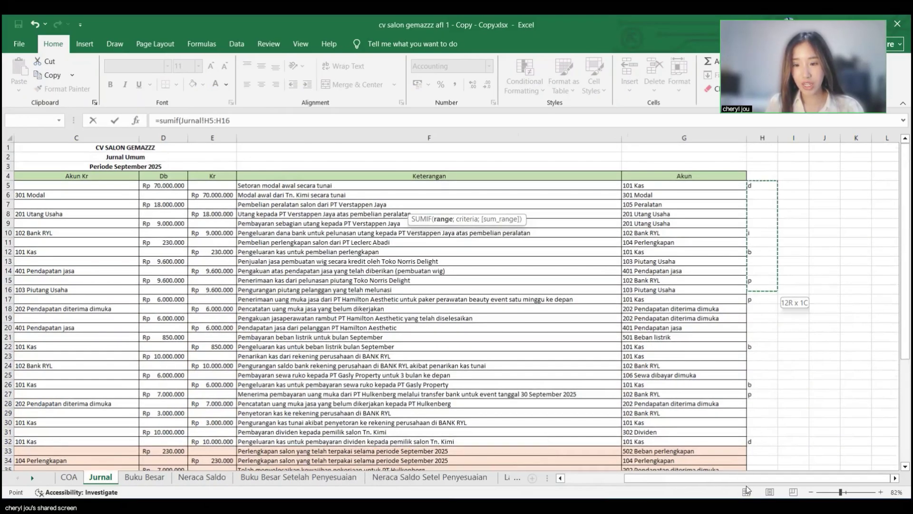
{"action": "left_click_drag", "start_coordinate": [746, 490], "coordinate": [569, 491]}
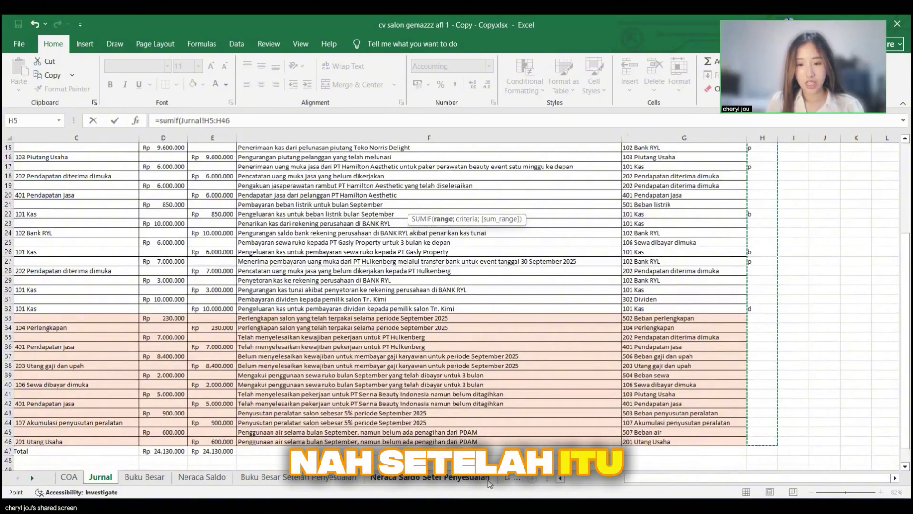
Step: Complete the SUMIF formula with the criterion "p" and the debit column Jurnal!D5:D46 as the sum range
{"action": "left_click", "coordinate": [272, 120]}
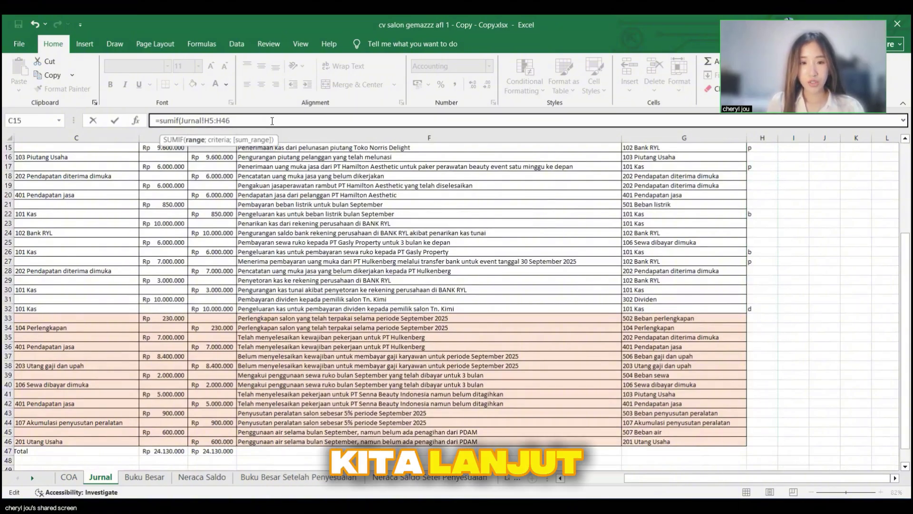
{"action": "type", "text": ";\"p"}
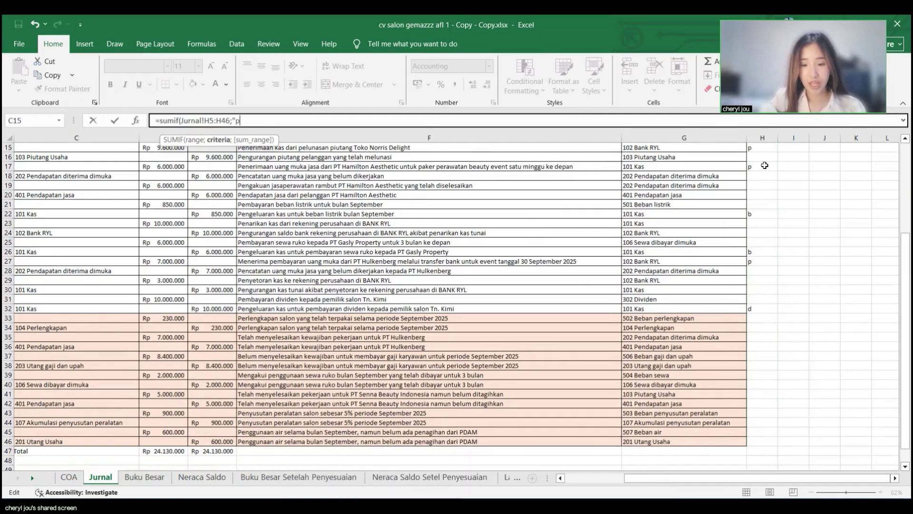
{"action": "type", "text": "\""}
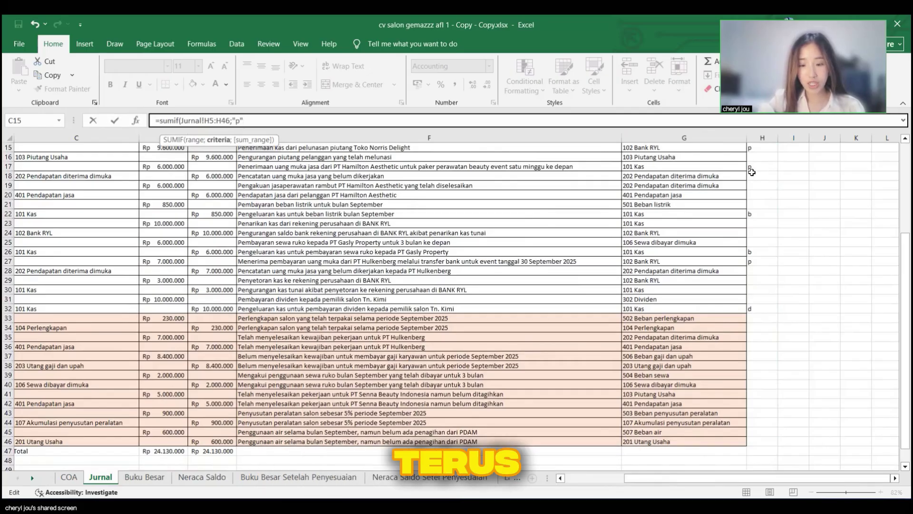
{"action": "type", "text": ";"}
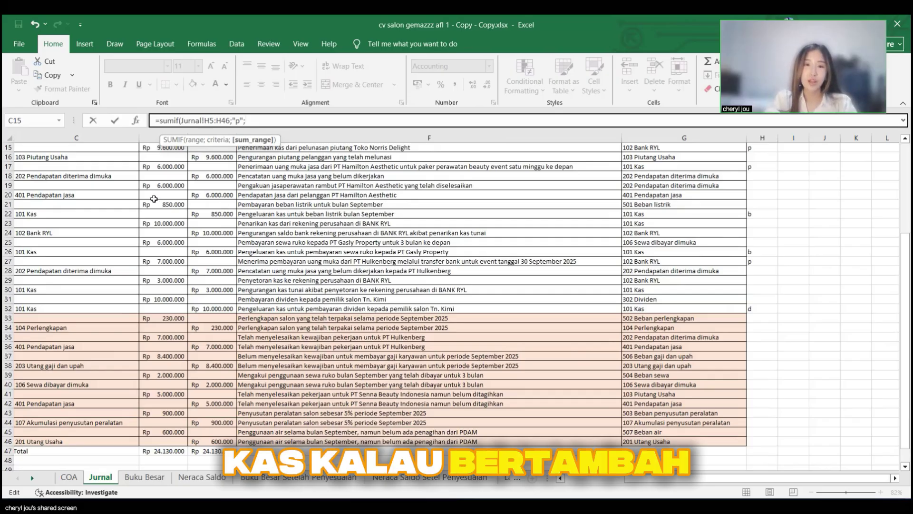
{"action": "scroll", "coordinate": [153, 199], "scroll_direction": "up", "scroll_amount": 1}
{"action": "scroll", "coordinate": [154, 199], "scroll_direction": "up", "scroll_amount": 4}
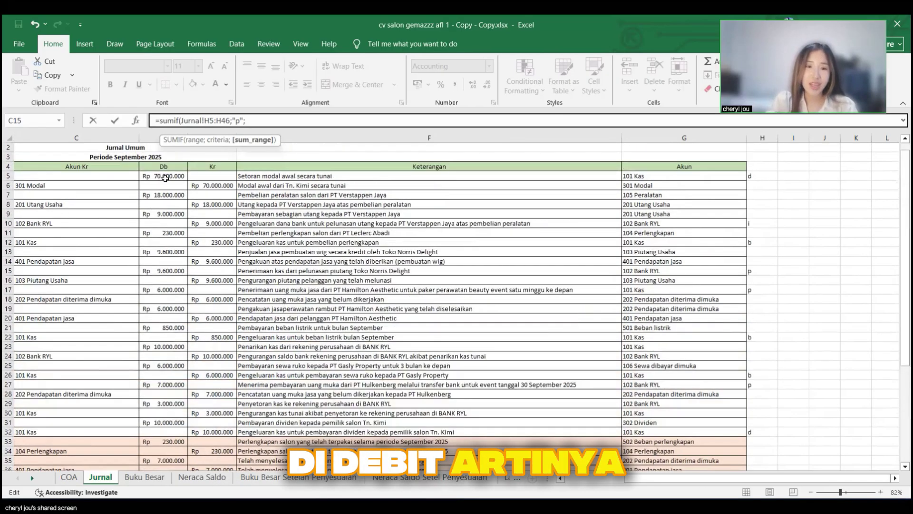
{"action": "left_click_drag", "start_coordinate": [163, 176], "coordinate": [169, 439]}
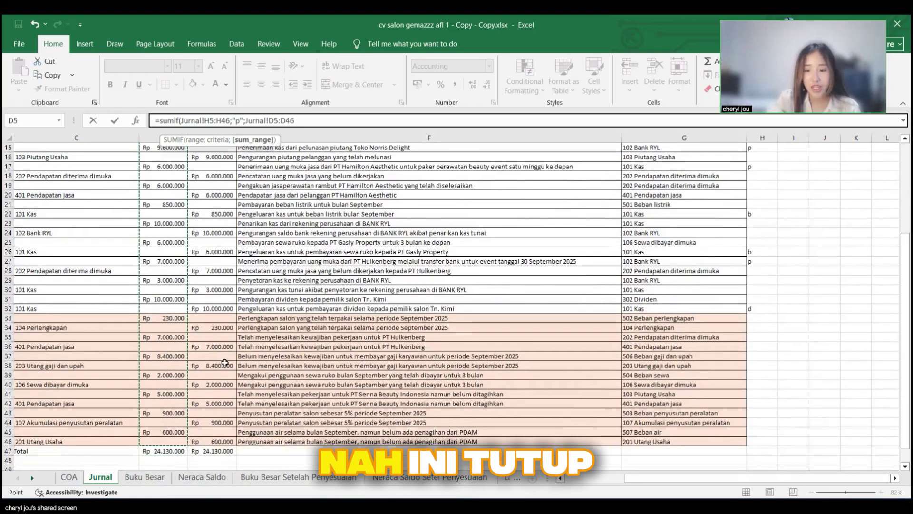
{"action": "type", "text": ")"}
{"action": "key", "text": "Return"}
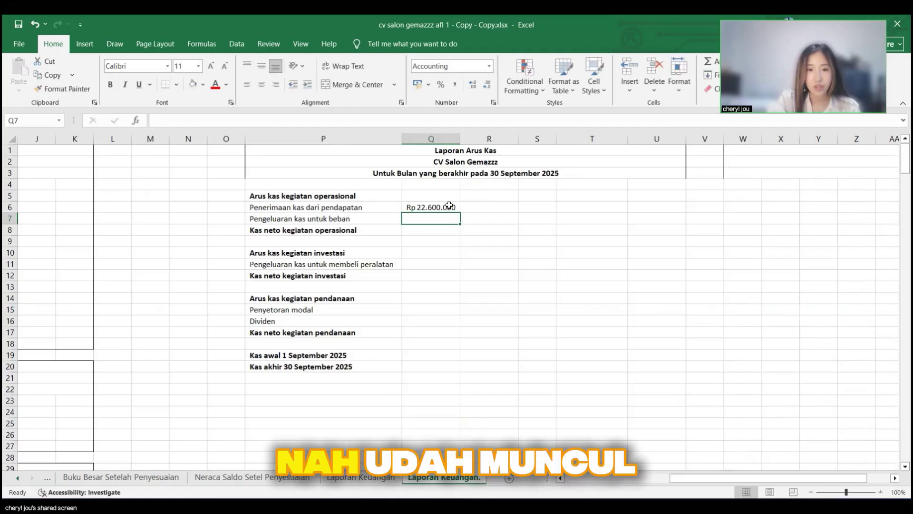
Step: Make both ranges in the Q6 formula absolute, as $H$5:$H$46 and $D$5:$D$46
{"action": "left_click", "coordinate": [449, 205]}
{"action": "left_click", "coordinate": [298, 121]}
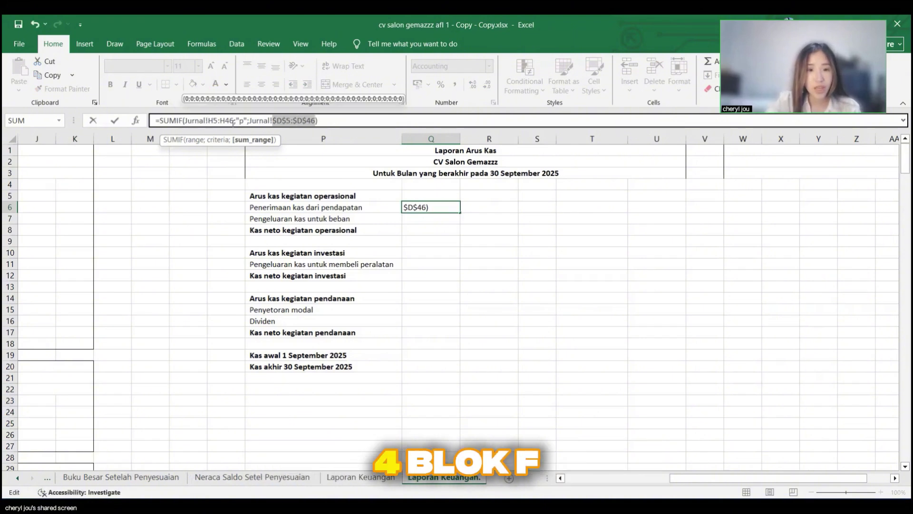
{"action": "key", "text": "F4"}
{"action": "left_click_drag", "start_coordinate": [208, 121], "coordinate": [234, 120]}
{"action": "key", "text": "F4"}
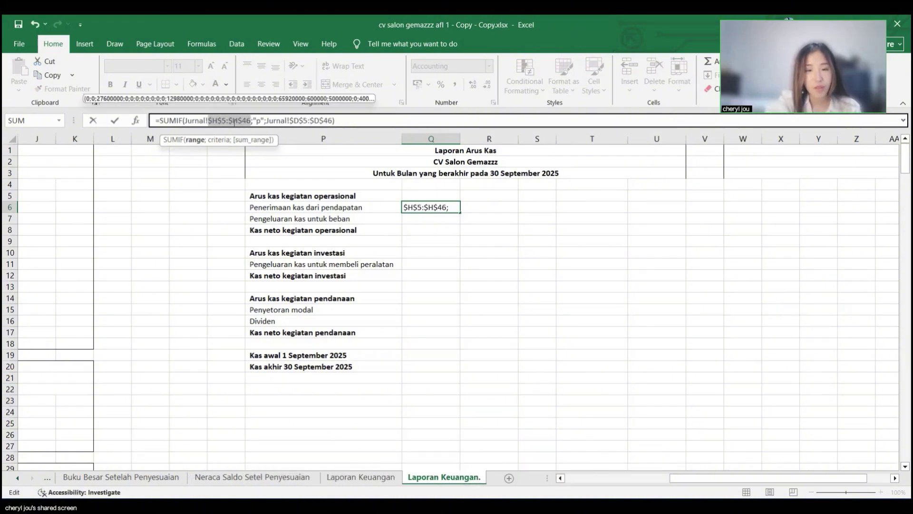
{"action": "key", "text": "Return"}
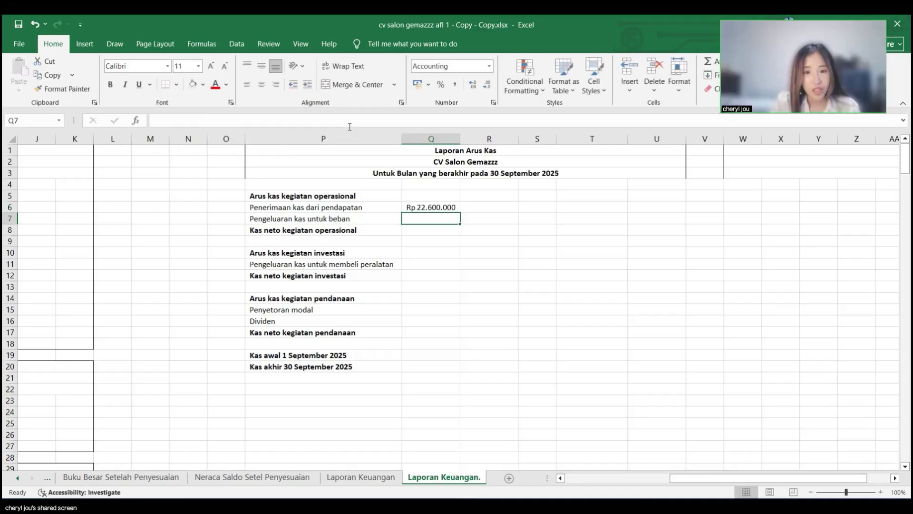
Step: Copy the Penerimaan kas dari pendapatan formula from Q6 into Q7 for Pengeluaran kas untuk beban
{"action": "left_click", "coordinate": [451, 206]}
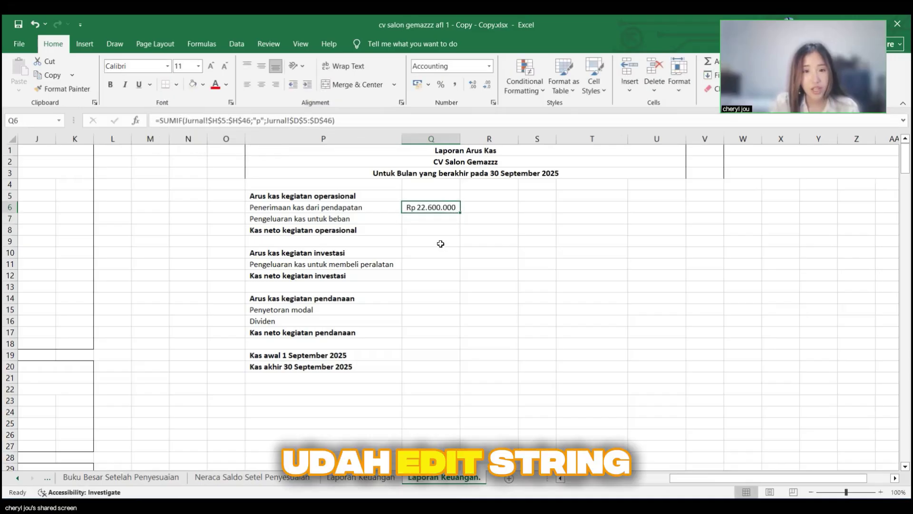
{"action": "left_click", "coordinate": [441, 215]}
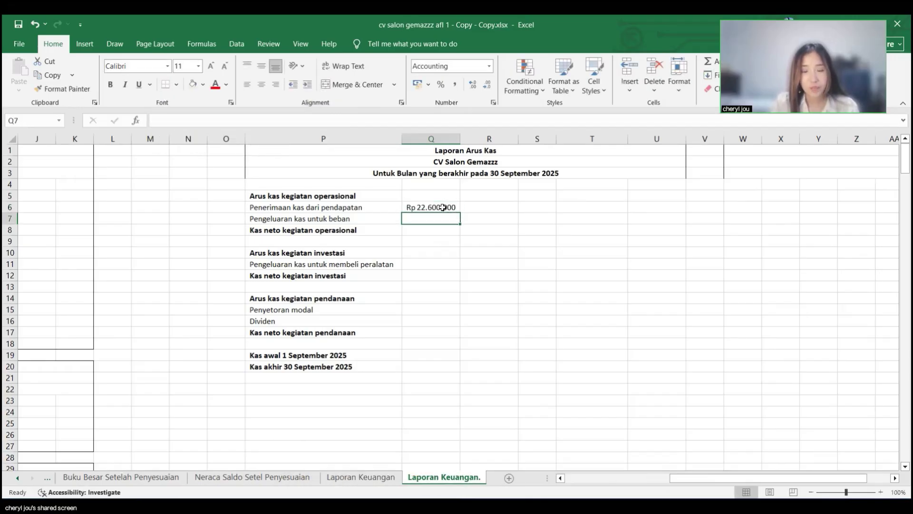
{"action": "left_click", "coordinate": [440, 212]}
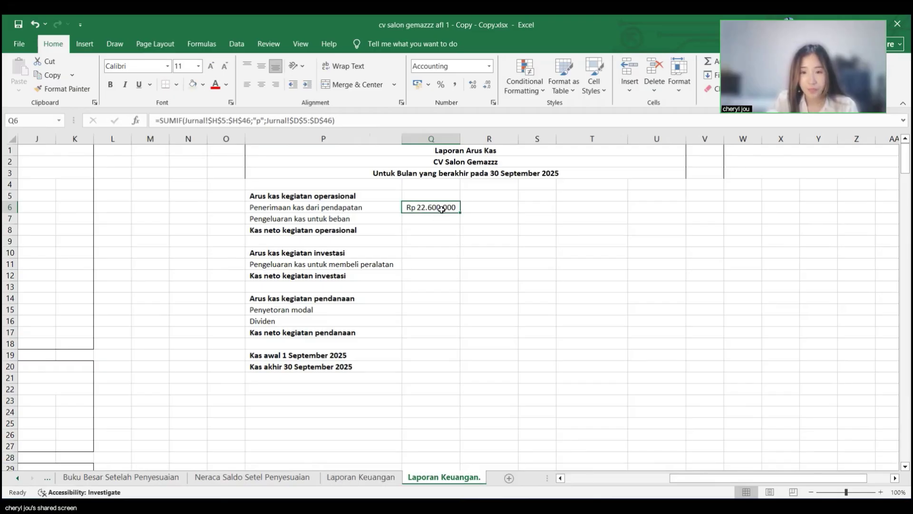
{"action": "key", "text": "ctrl+c"}
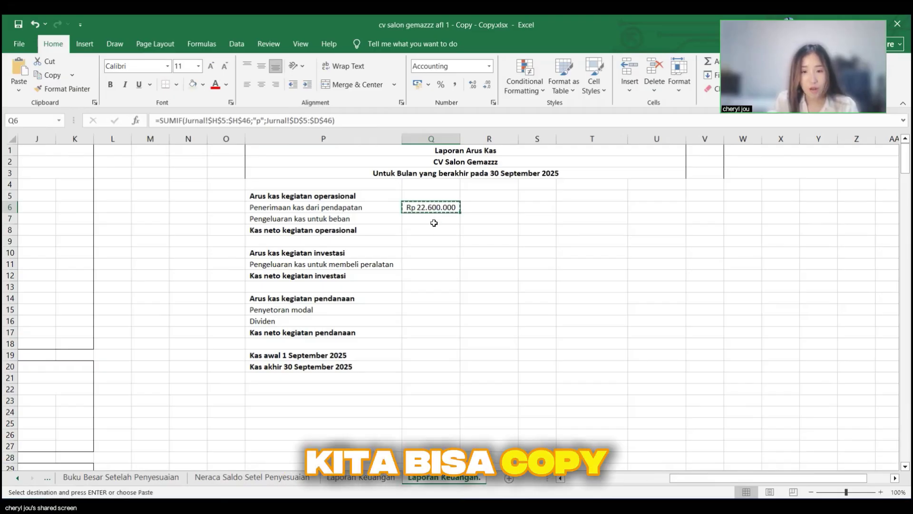
{"action": "left_click", "coordinate": [434, 219]}
{"action": "key", "text": "ctrl+v"}
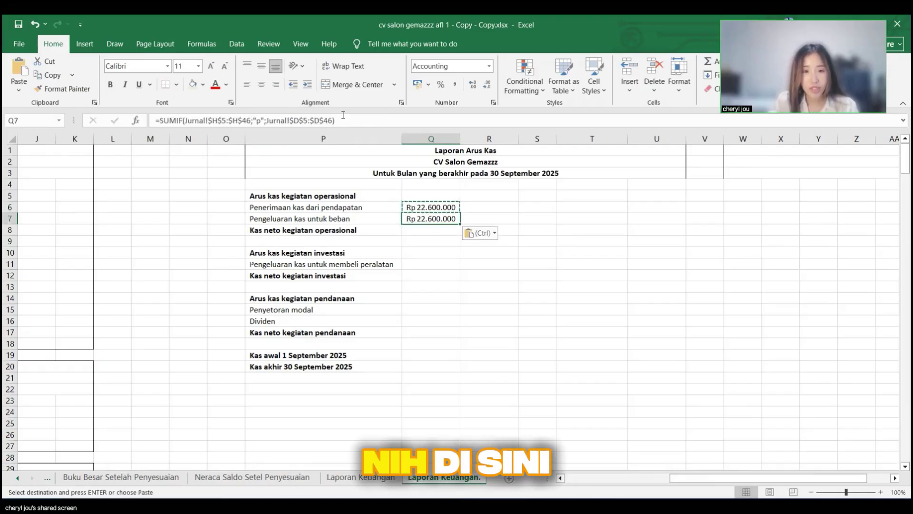
{"action": "key", "text": "F2"}
{"action": "key", "text": "Return"}
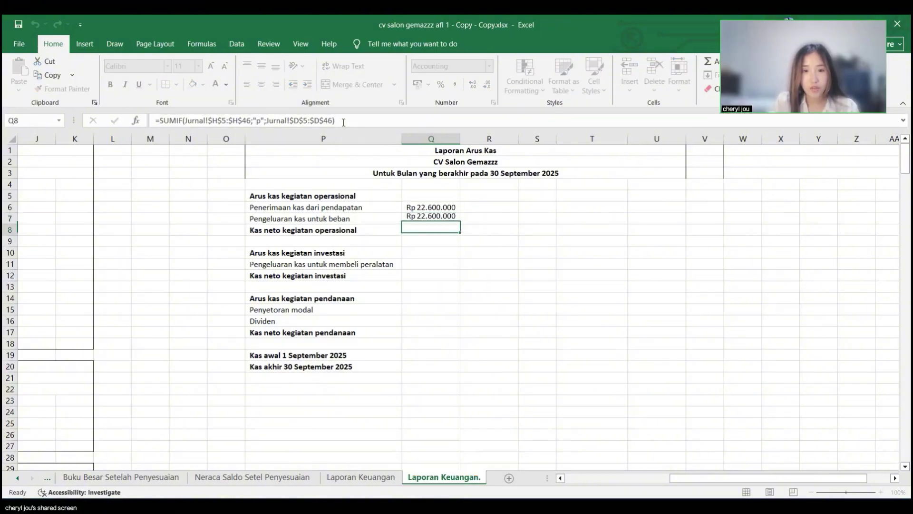
Step: Change the criterion in the Q7 SUMIF formula to "b"
{"action": "left_click", "coordinate": [425, 221]}
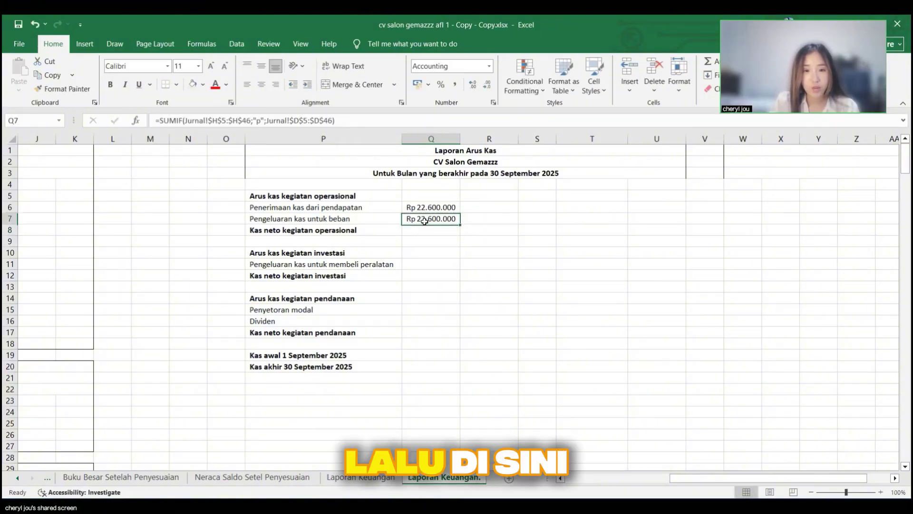
{"action": "left_click", "coordinate": [260, 121]}
{"action": "key", "text": "BackSpace"}
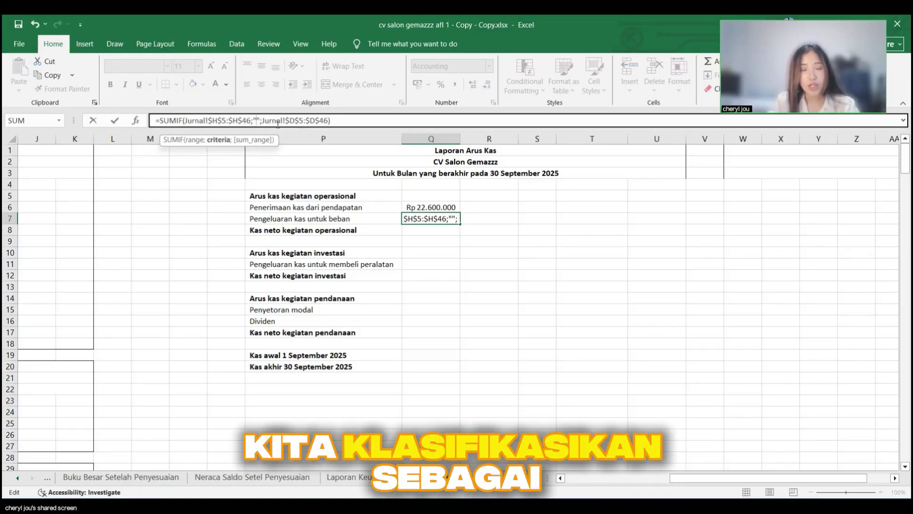
{"action": "type", "text": "b"}
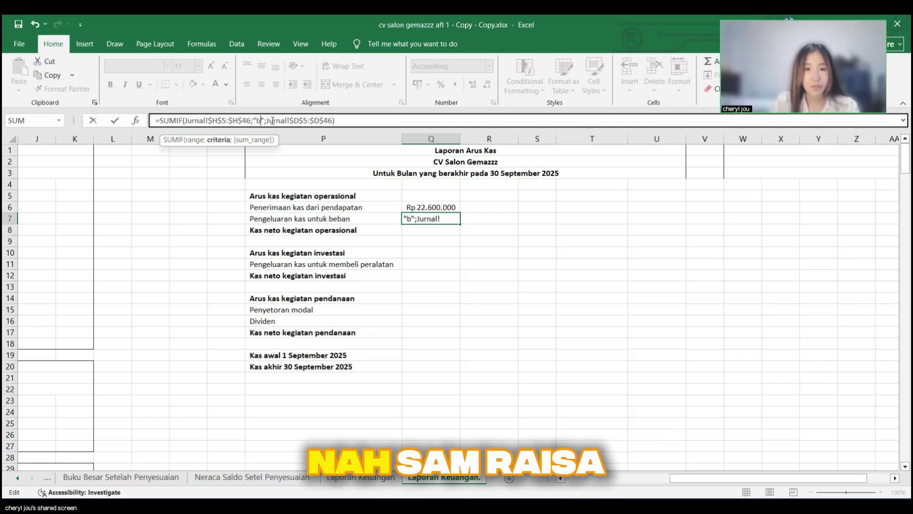
Step: Replace the sum range in the Q7 formula with the journal's credit column, Jurnal!E5:E46
{"action": "left_click_drag", "start_coordinate": [266, 121], "coordinate": [338, 119]}
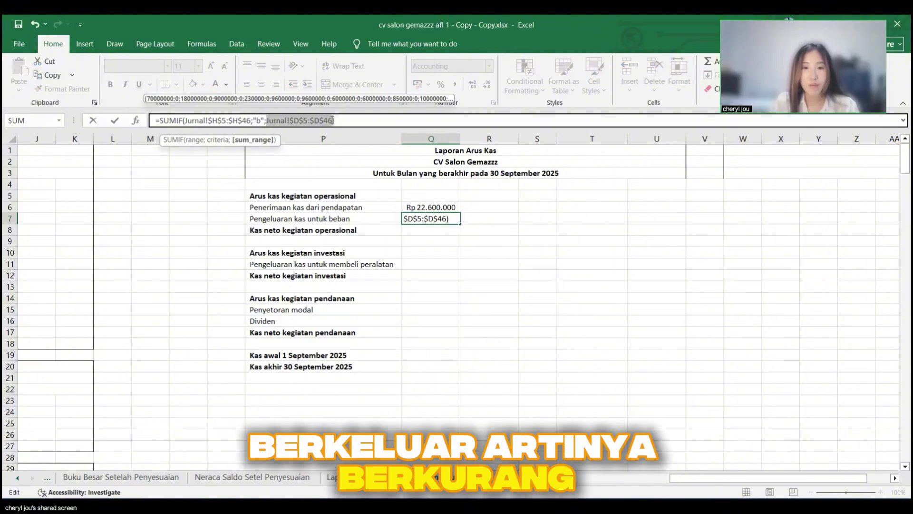
{"action": "key", "text": "BackSpace"}
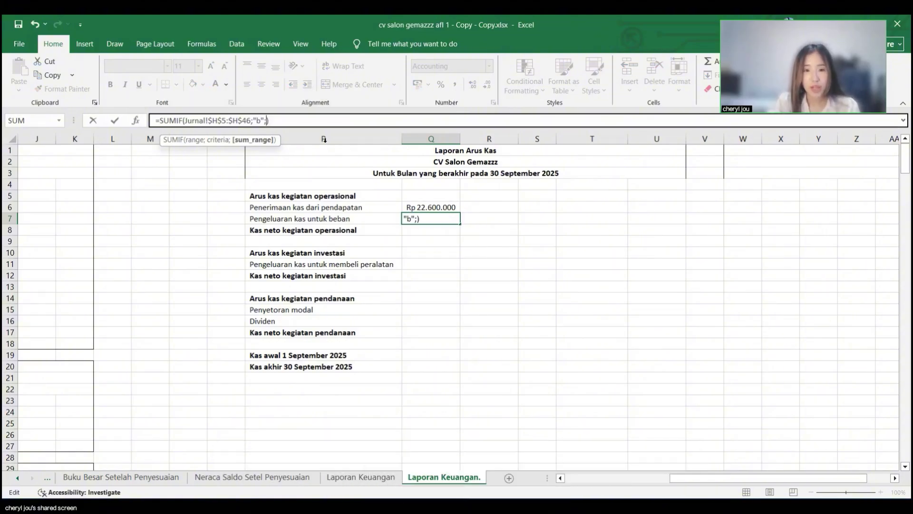
{"action": "scroll", "coordinate": [147, 481], "scroll_direction": "up", "scroll_amount": 4}
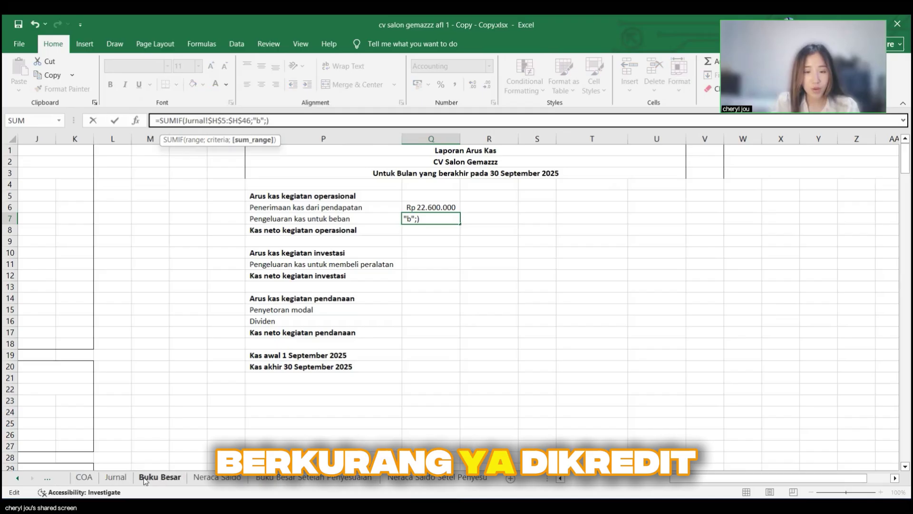
{"action": "left_click", "coordinate": [116, 476]}
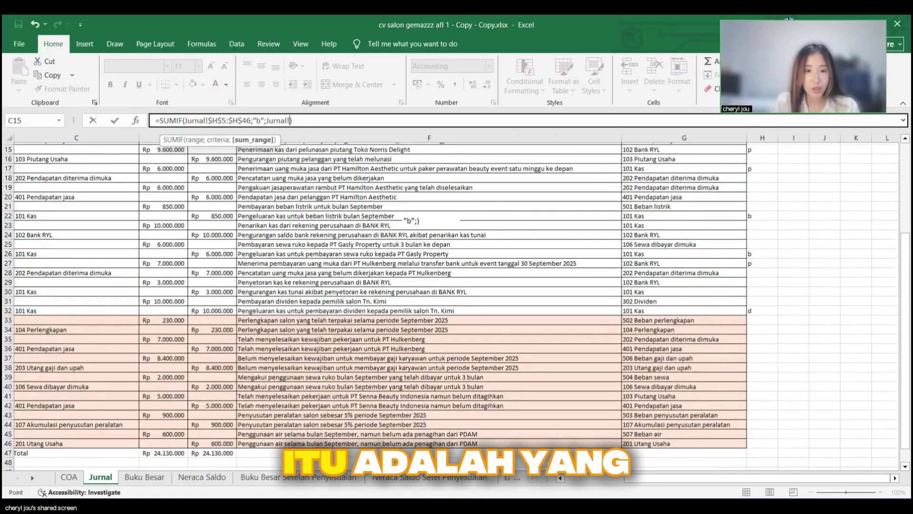
{"action": "scroll", "coordinate": [205, 274], "scroll_direction": "up", "scroll_amount": 5}
{"action": "left_click_drag", "start_coordinate": [209, 185], "coordinate": [212, 451]}
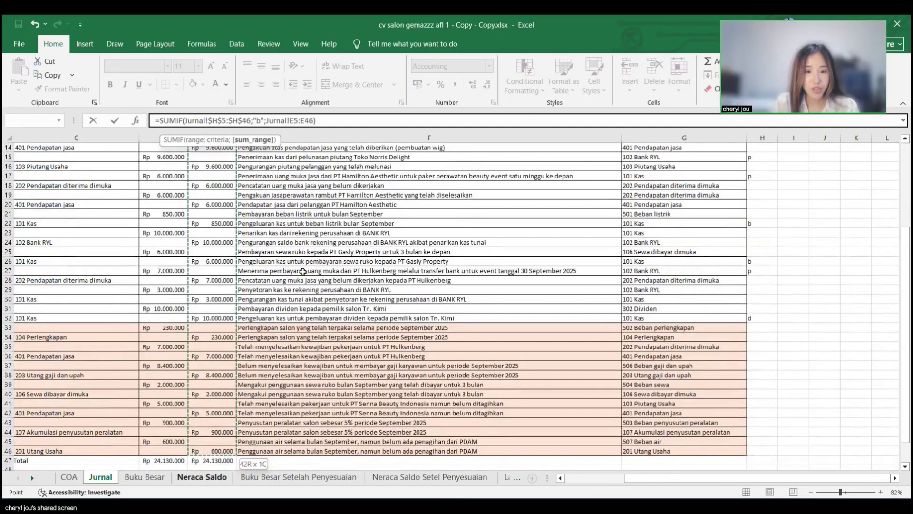
{"action": "key", "text": "Return"}
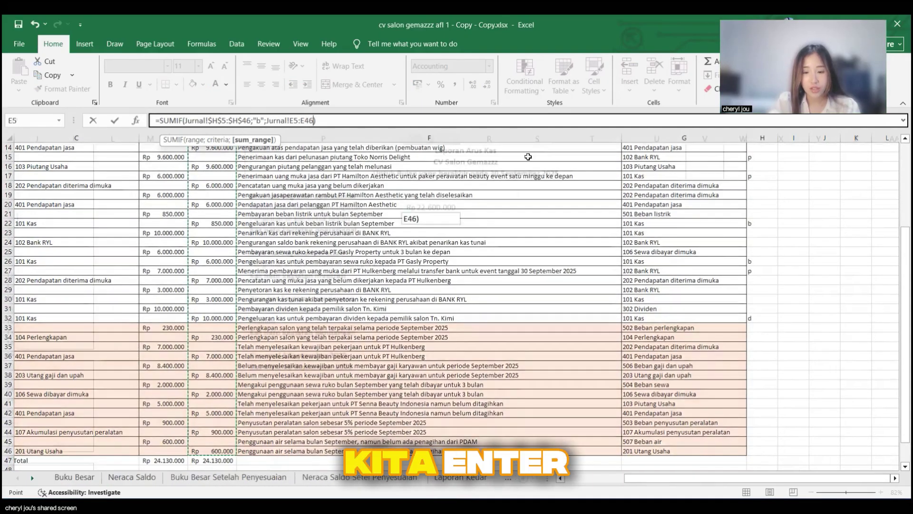
Step: Make the sum range in the Q7 formula absolute, as $E$5:$E$46
{"action": "left_click", "coordinate": [442, 215]}
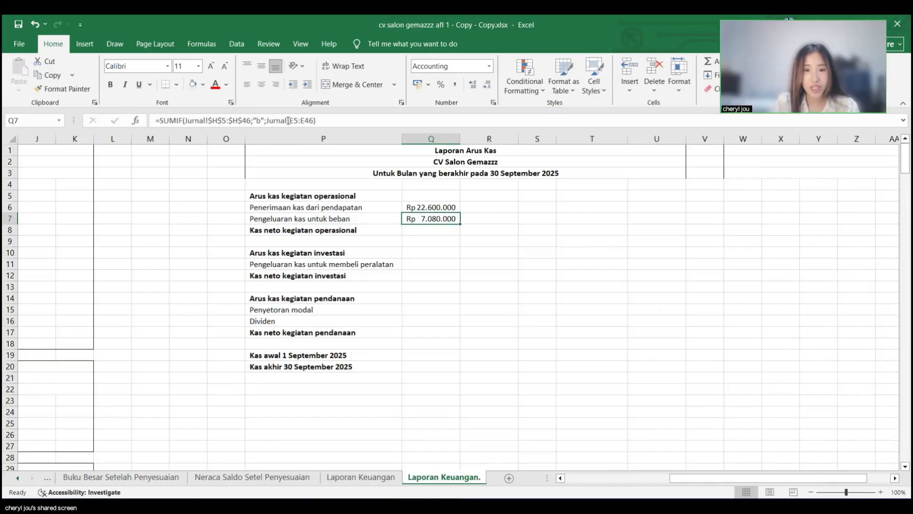
{"action": "left_click_drag", "start_coordinate": [290, 120], "coordinate": [315, 120]}
{"action": "key", "text": "F4"}
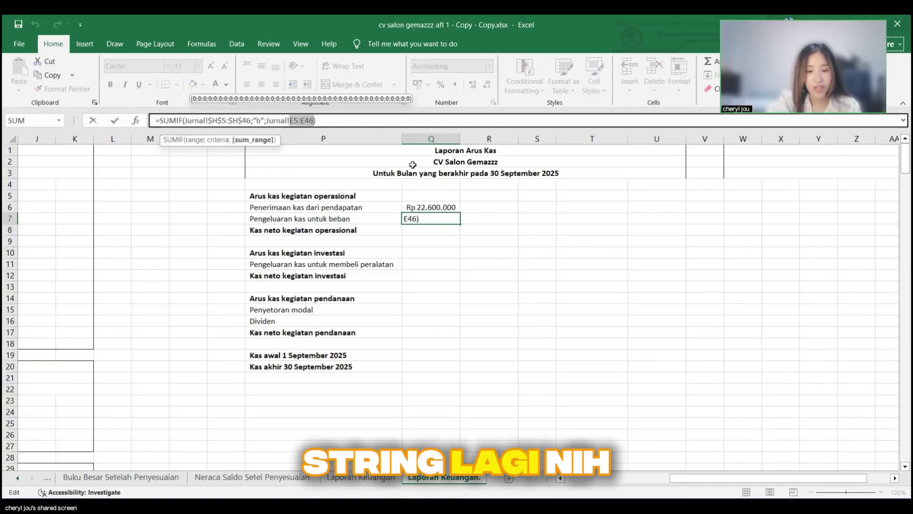
{"action": "left_click", "coordinate": [435, 229]}
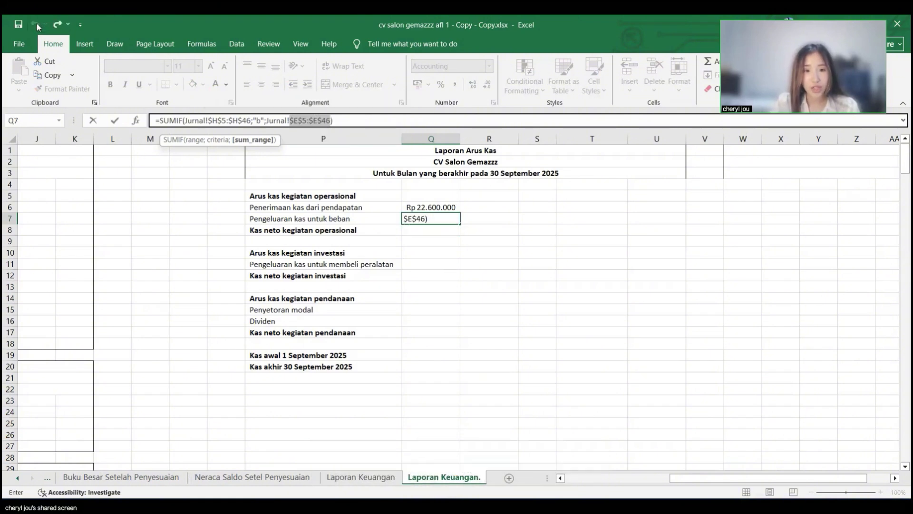
{"action": "key", "text": "Return"}
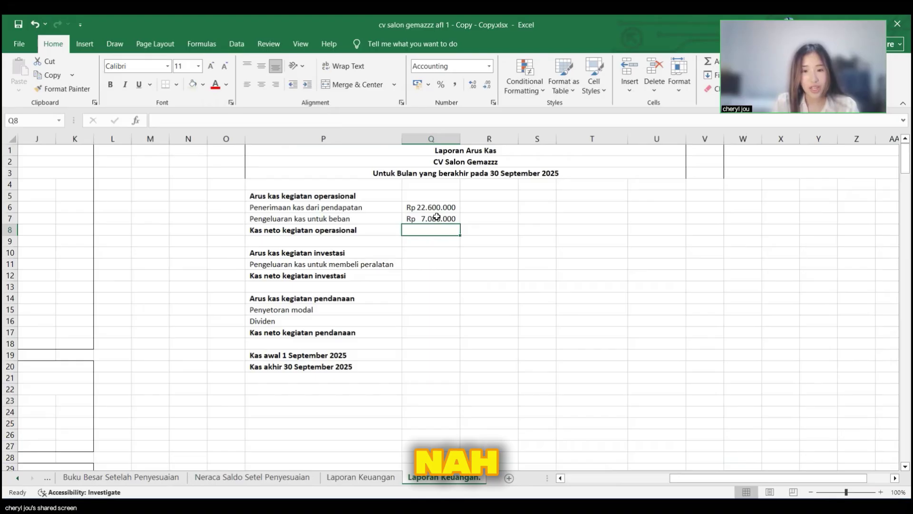
Step: Add a bottom border to Q7, beneath the Pengeluaran kas untuk beban amount
{"action": "left_click", "coordinate": [436, 216]}
{"action": "key", "text": "alt+h"}
{"action": "key", "text": "b"}
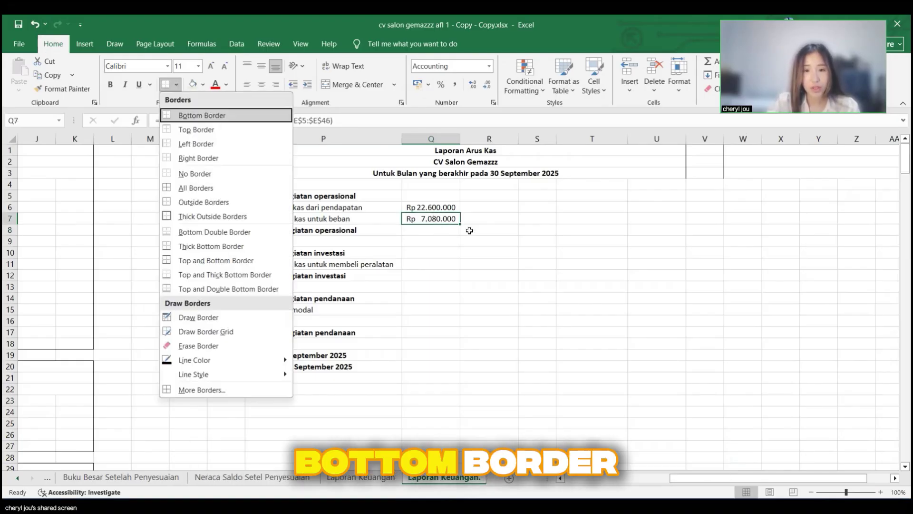
{"action": "key", "text": "o"}
{"action": "left_click", "coordinate": [469, 230]}
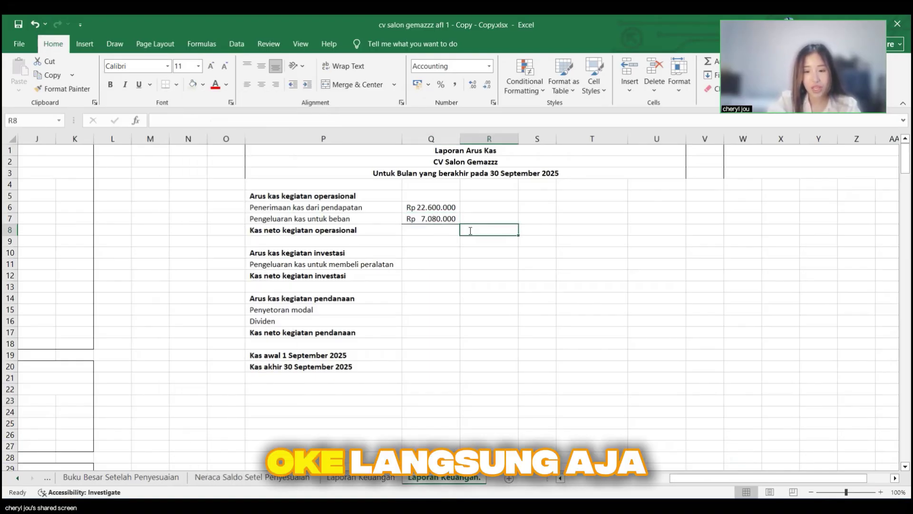
Step: Put a minus sign before SUMIF in the Q7 formula so the expense outflow is negative
{"action": "left_click", "coordinate": [403, 217]}
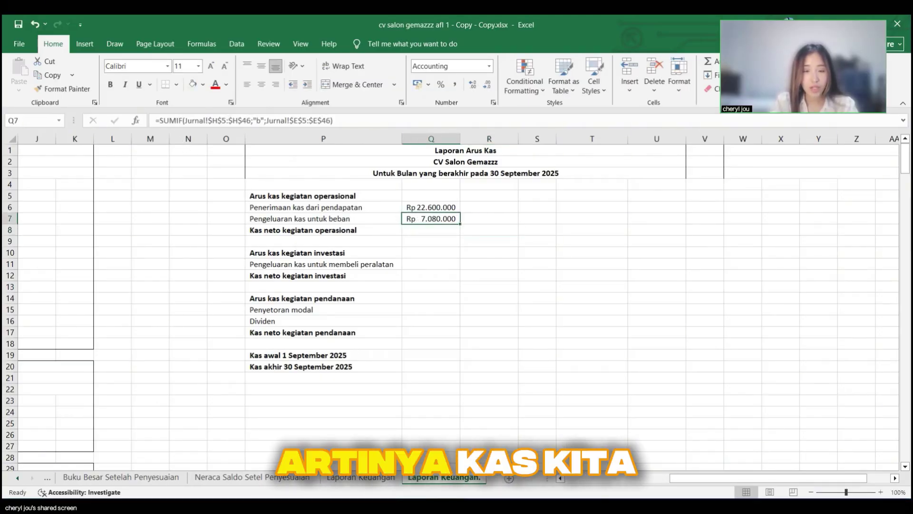
{"action": "left_click", "coordinate": [196, 127]}
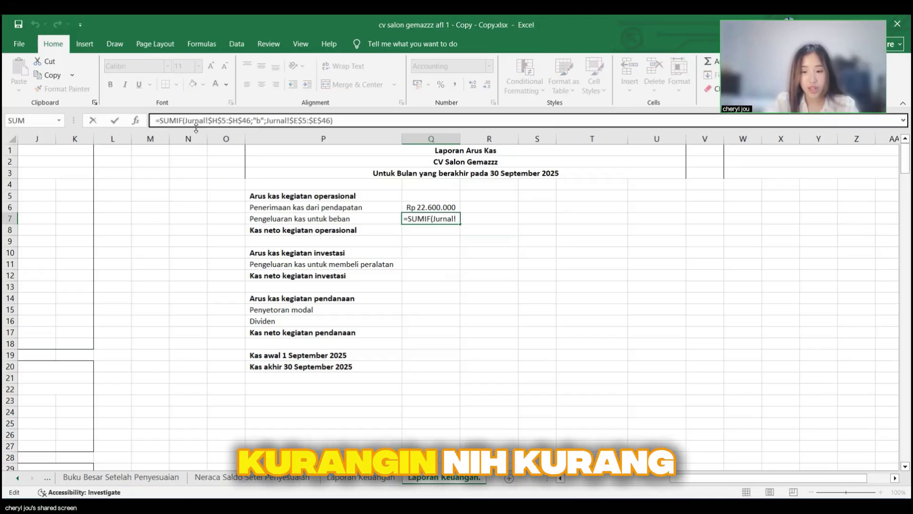
{"action": "type", "text": "-"}
{"action": "key", "text": "Return"}
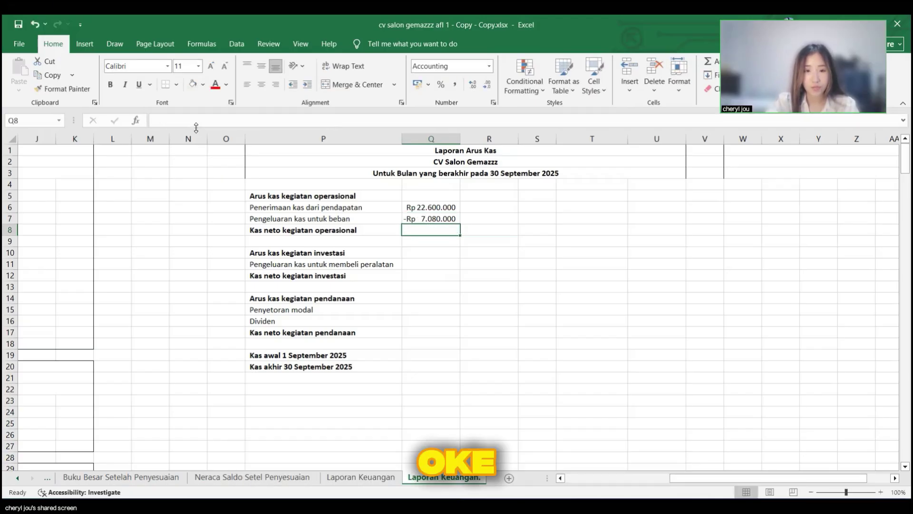
Step: Calculate Kas neto kegiatan operasional in R8 with =SUM(Q6:Q7)
{"action": "left_click", "coordinate": [488, 229]}
{"action": "type", "text": "=s"}
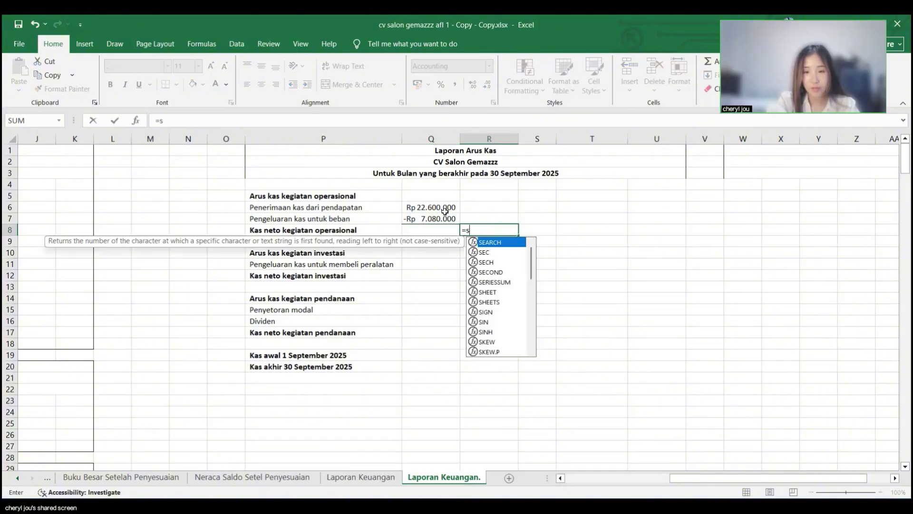
{"action": "type", "text": "um("}
{"action": "left_click_drag", "start_coordinate": [445, 209], "coordinate": [442, 219]}
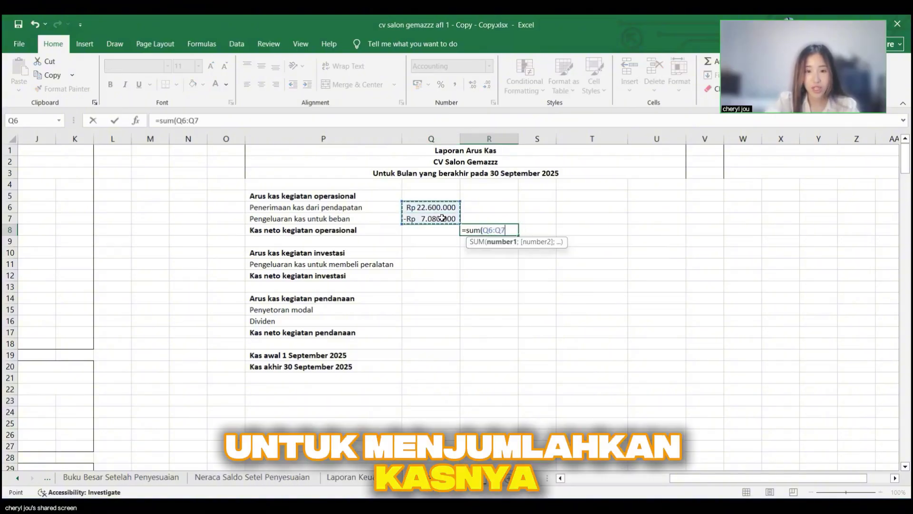
{"action": "type", "text": ")"}
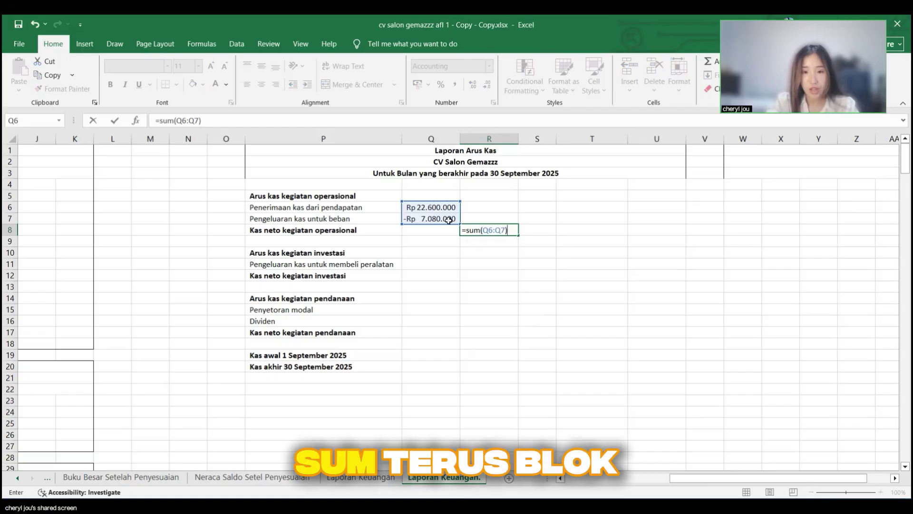
{"action": "key", "text": "Return"}
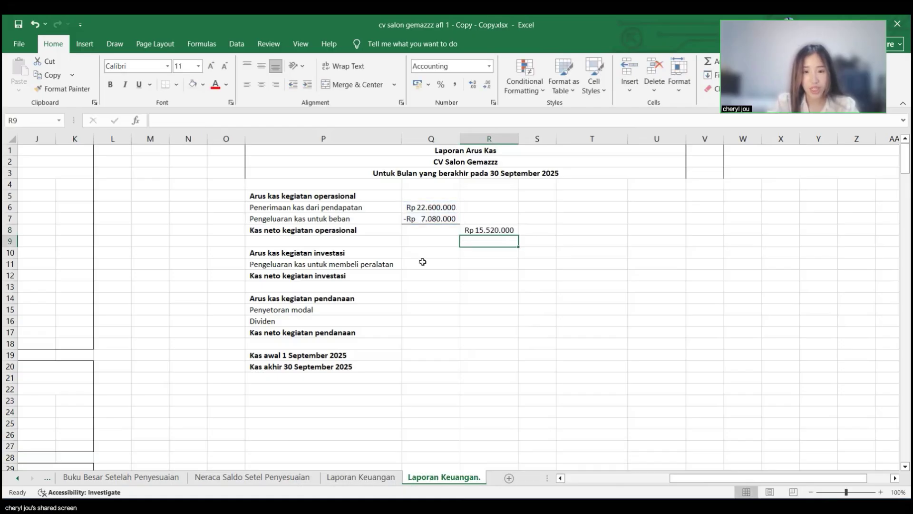
Step: Copy the negative SUMIF formula from Q7 into Q11 for Pengeluaran kas untuk membeli peralatan, keeping Q7's own formula
{"action": "left_click", "coordinate": [422, 262]}
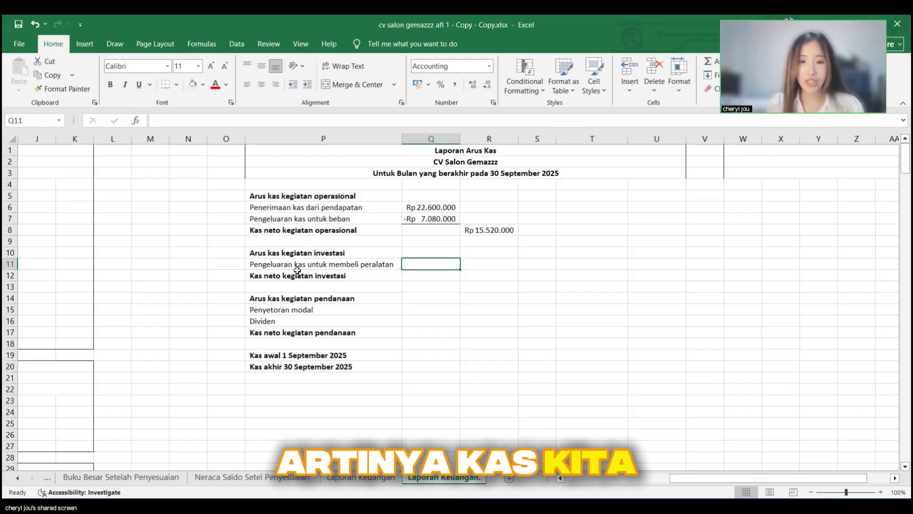
{"action": "left_click", "coordinate": [431, 219]}
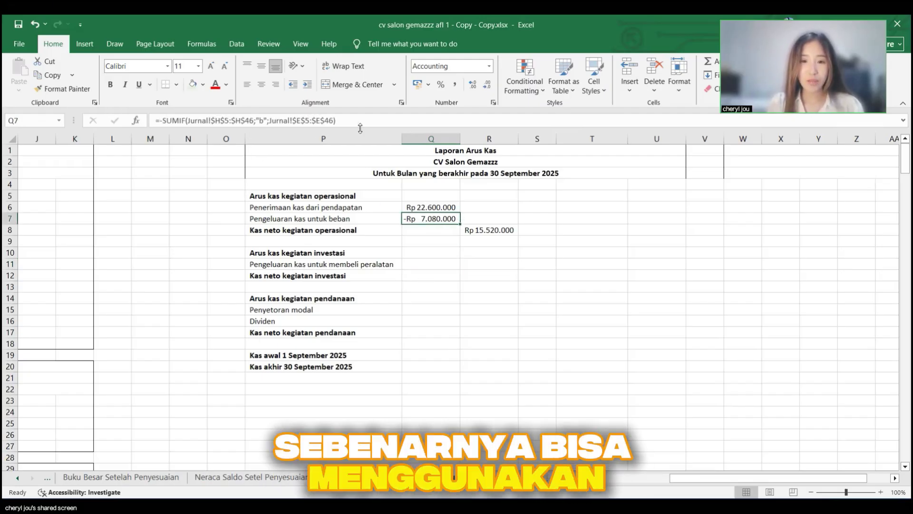
{"action": "left_click", "coordinate": [337, 120]}
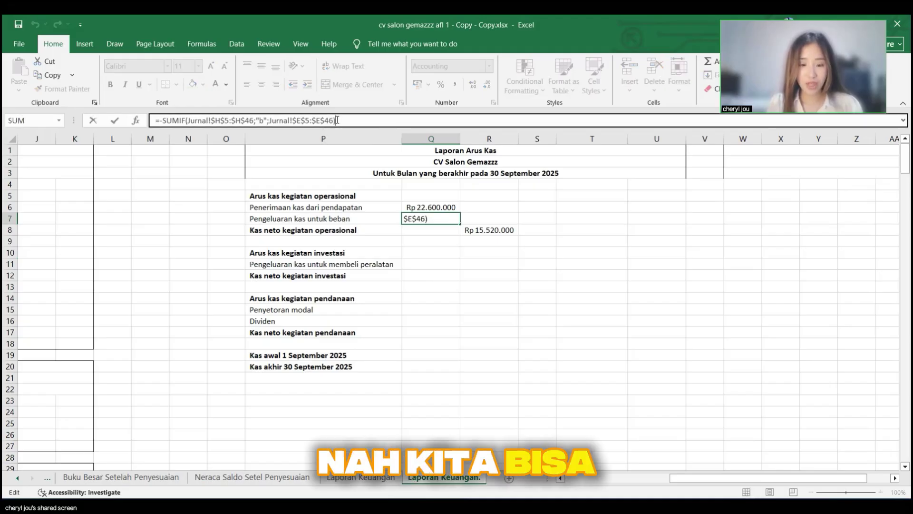
{"action": "key", "text": "ctrl+a"}
{"action": "type", "text": "="}
{"action": "left_click", "coordinate": [421, 265]}
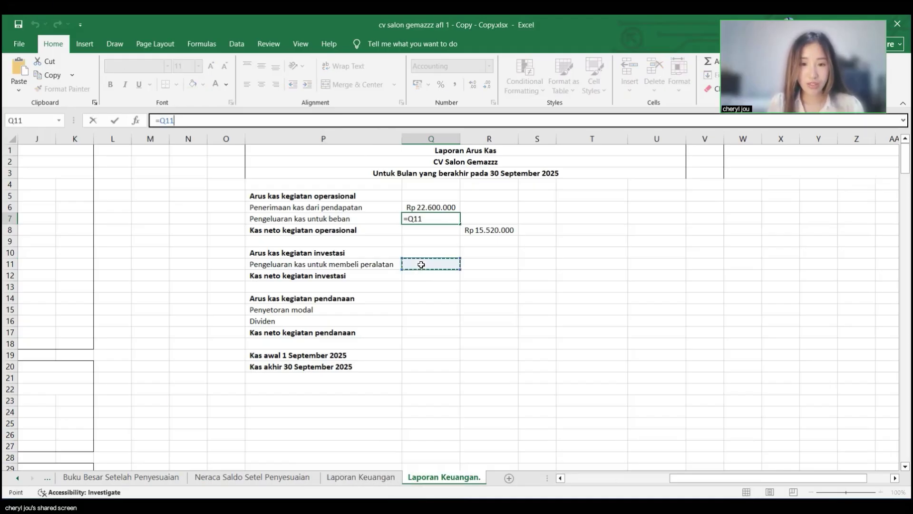
{"action": "left_click", "coordinate": [35, 25]}
{"action": "key", "text": "Return"}
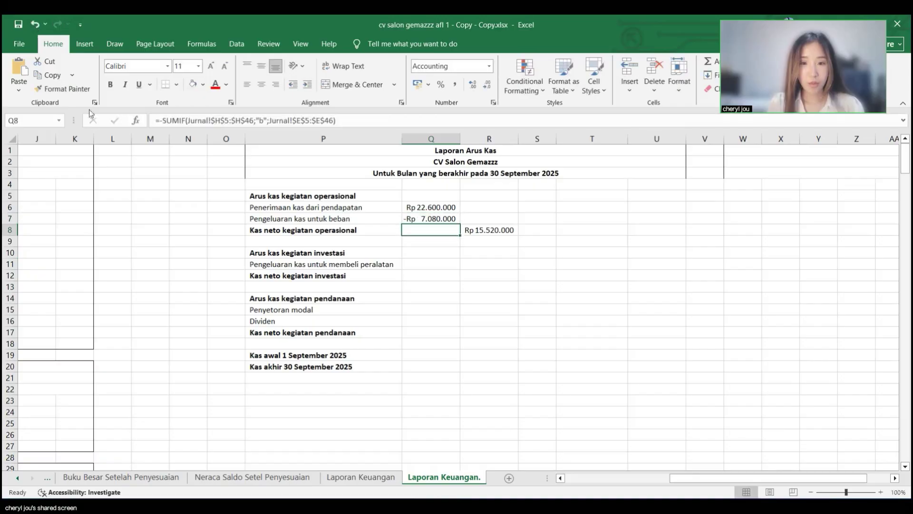
{"action": "left_click", "coordinate": [415, 265]}
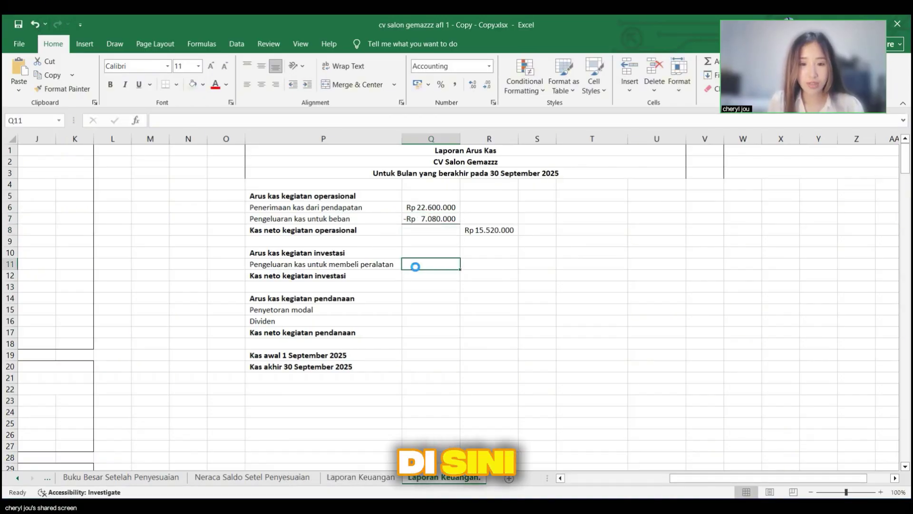
{"action": "key", "text": "ctrl+v"}
{"action": "left_click", "coordinate": [432, 209]}
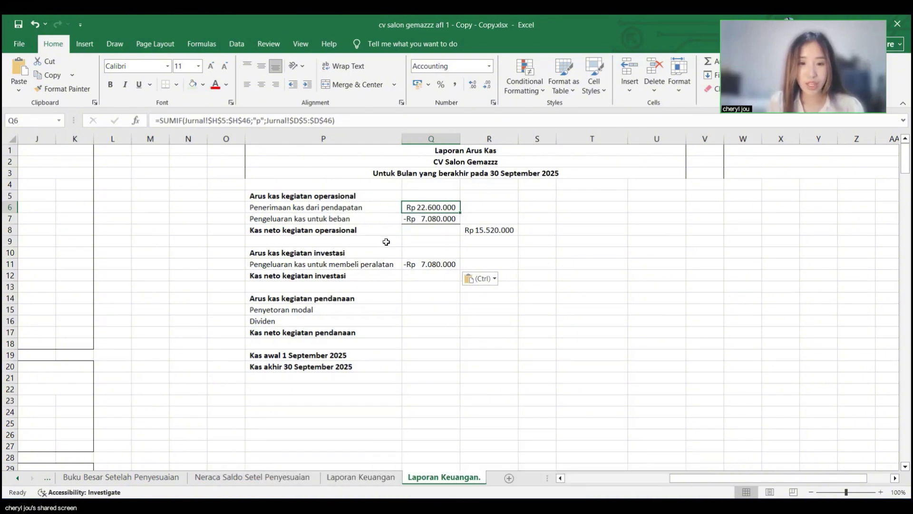
Step: Edit the Q11 SUMIF formula for equipment purchases, removing the minus sign and changing the criterion to "i"
{"action": "left_click", "coordinate": [409, 264]}
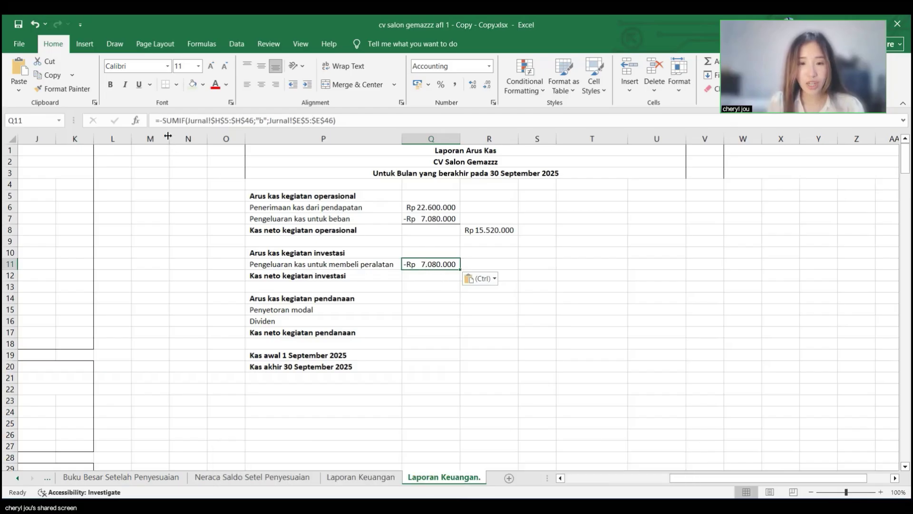
{"action": "left_click", "coordinate": [165, 120]}
{"action": "key", "text": "BackSpace"}
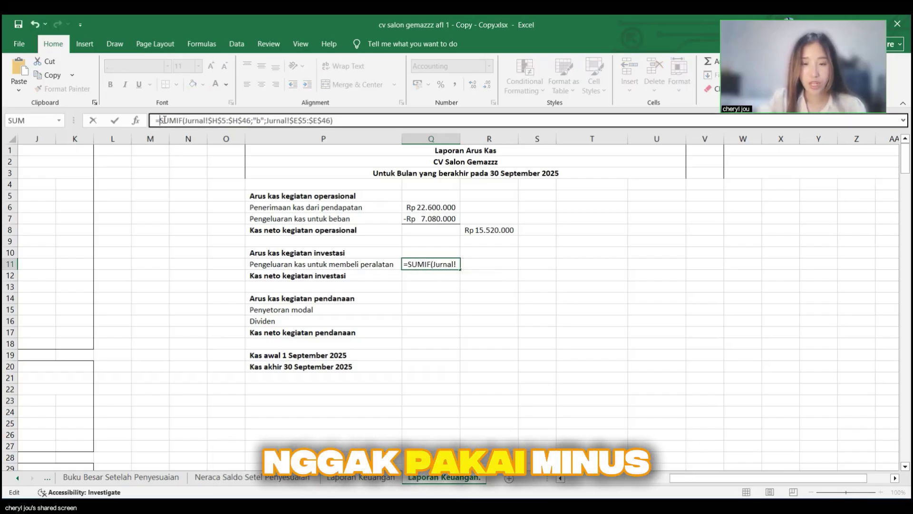
{"action": "left_click", "coordinate": [261, 120]}
{"action": "key", "text": "BackSpace"}
{"action": "type", "text": "i"}
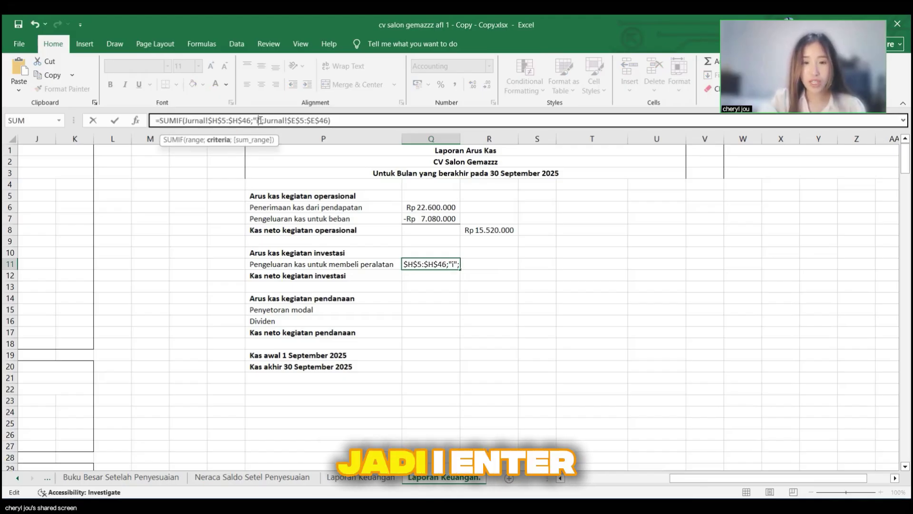
{"action": "key", "text": "Return"}
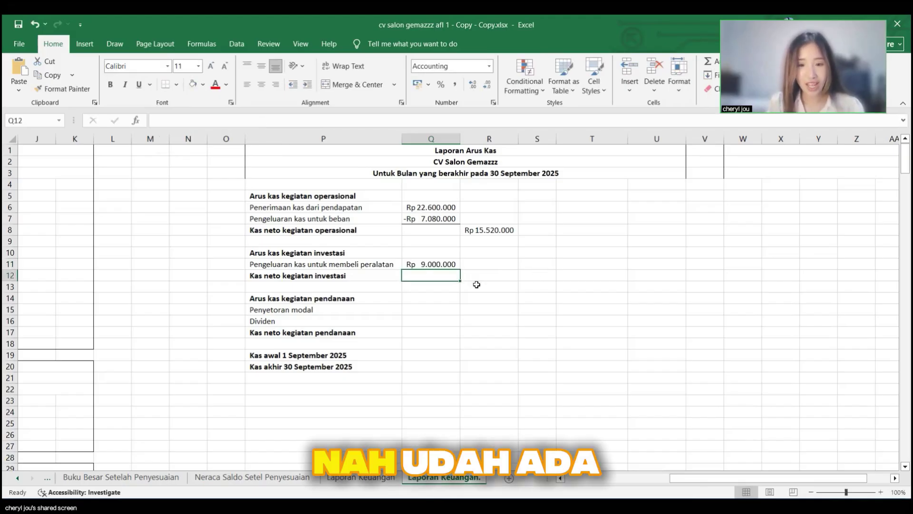
Step: Add a bottom border to Q11 and fill Kas neto kegiatan investasi in R12 with =Q11
{"action": "left_click", "coordinate": [446, 264]}
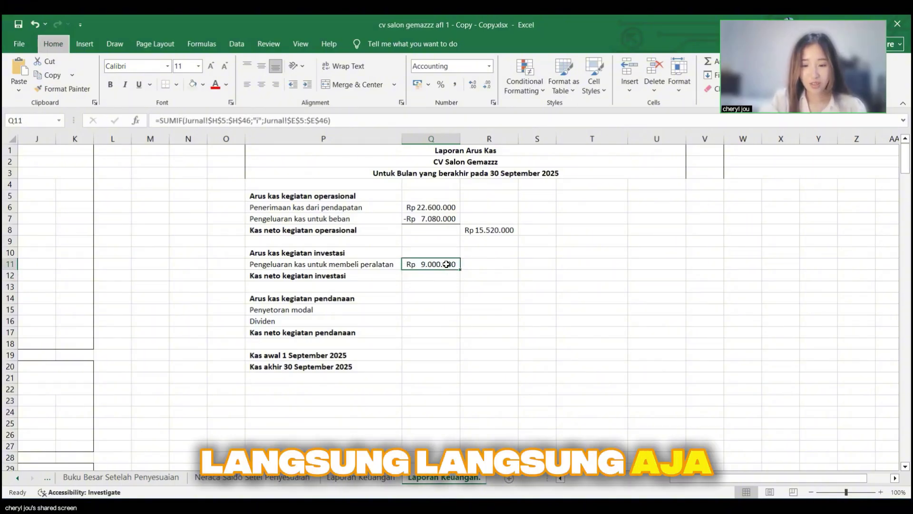
{"action": "key", "text": "Down"}
{"action": "key", "text": "Right"}
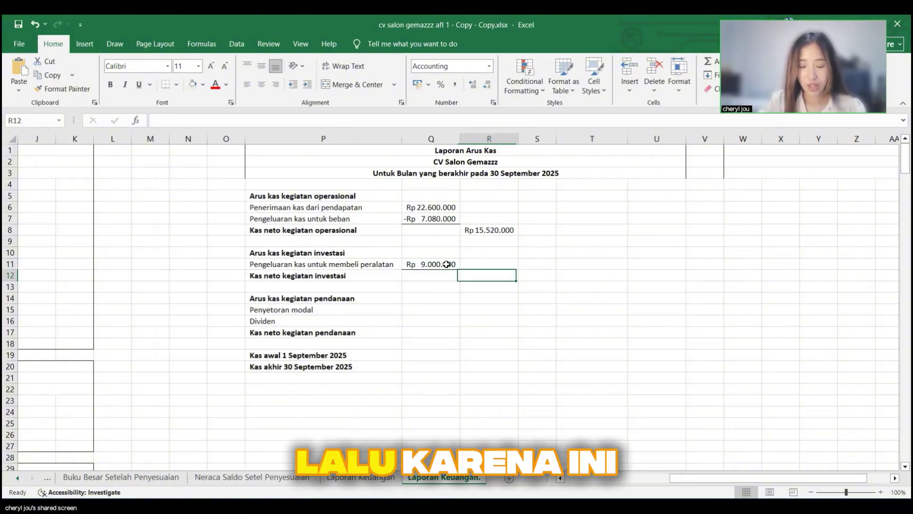
{"action": "type", "text": "="}
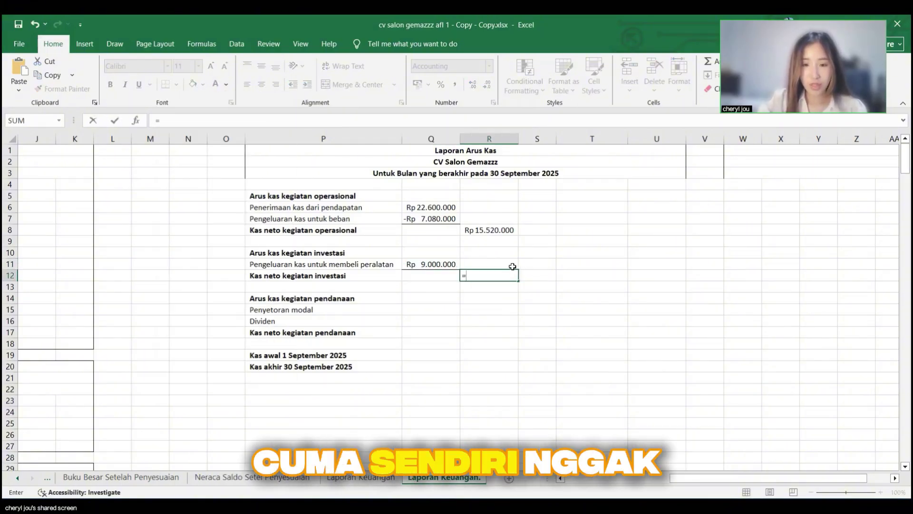
{"action": "left_click", "coordinate": [439, 261]}
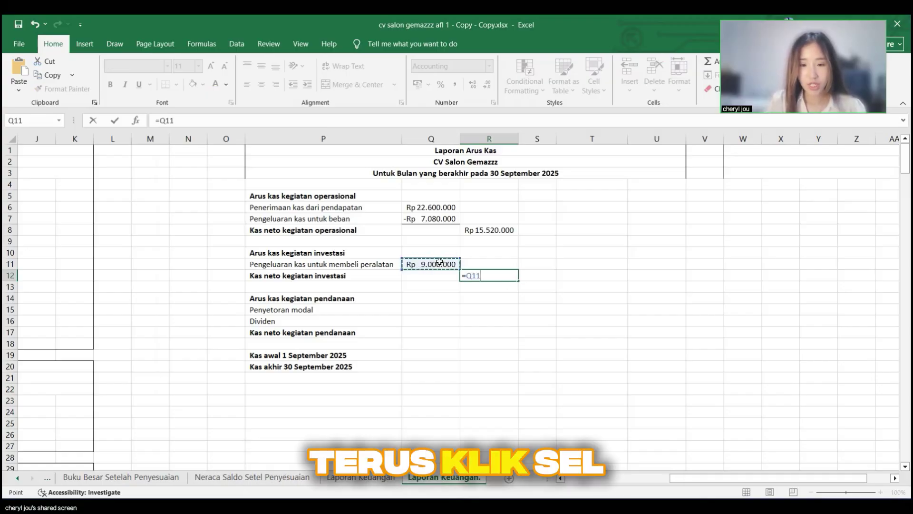
{"action": "key", "text": "Return"}
Step: Copy the SUMIF formula for Penerimaan kas dari pendapatan from Q6 into Q15 for Penyetoran modal
{"action": "left_click", "coordinate": [410, 310]}
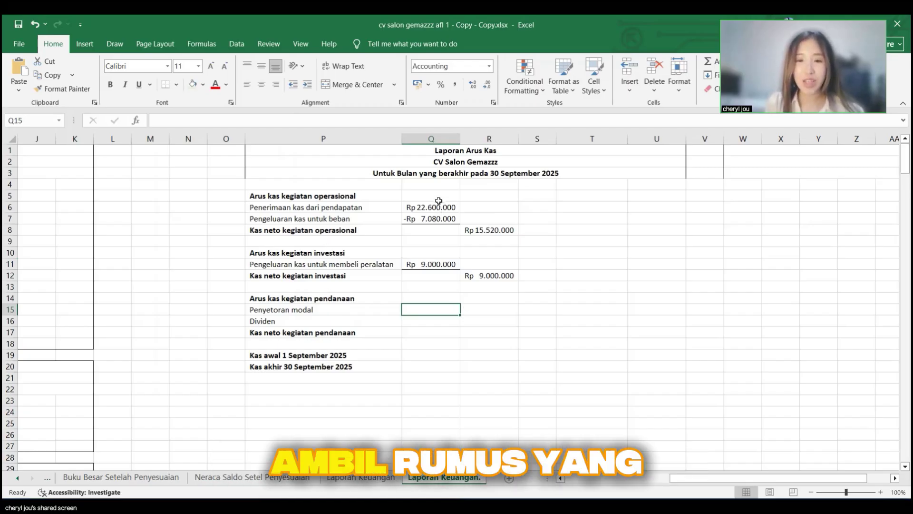
{"action": "left_click", "coordinate": [421, 208]}
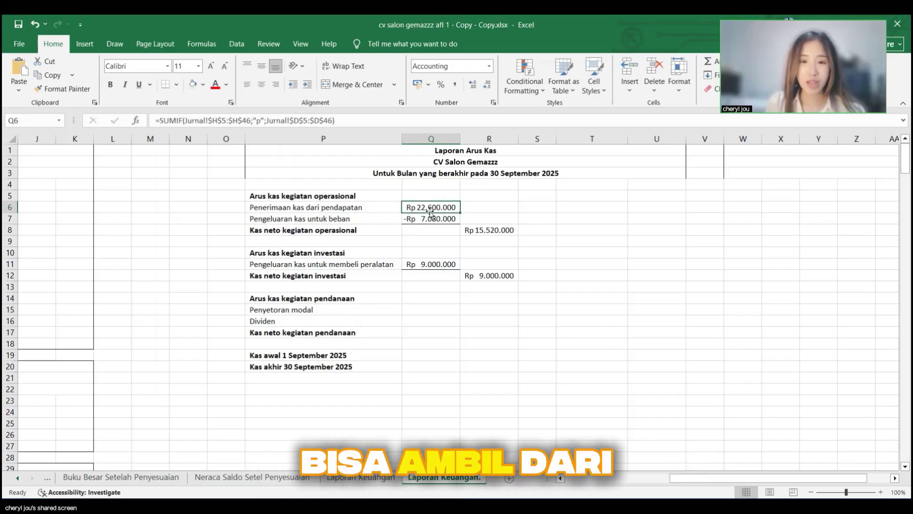
{"action": "key", "text": "ctrl+c"}
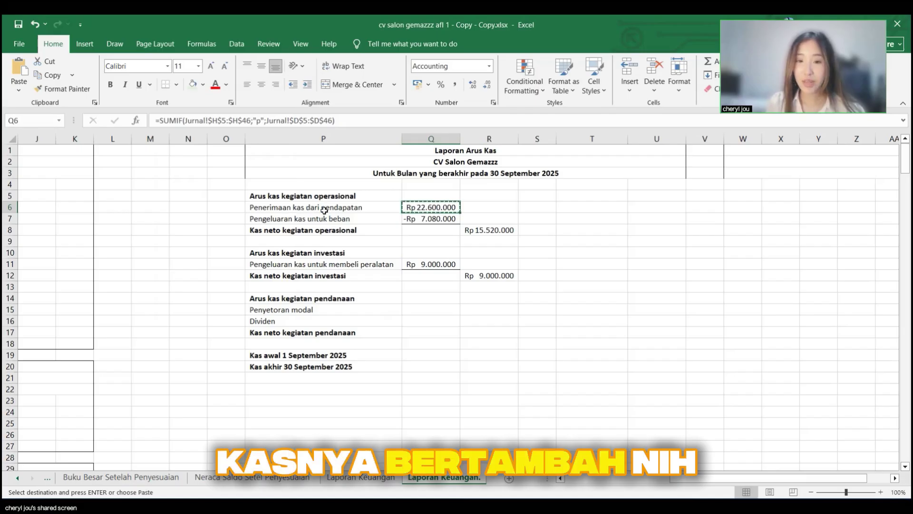
{"action": "left_click", "coordinate": [422, 310]}
{"action": "key", "text": "ctrl+v"}
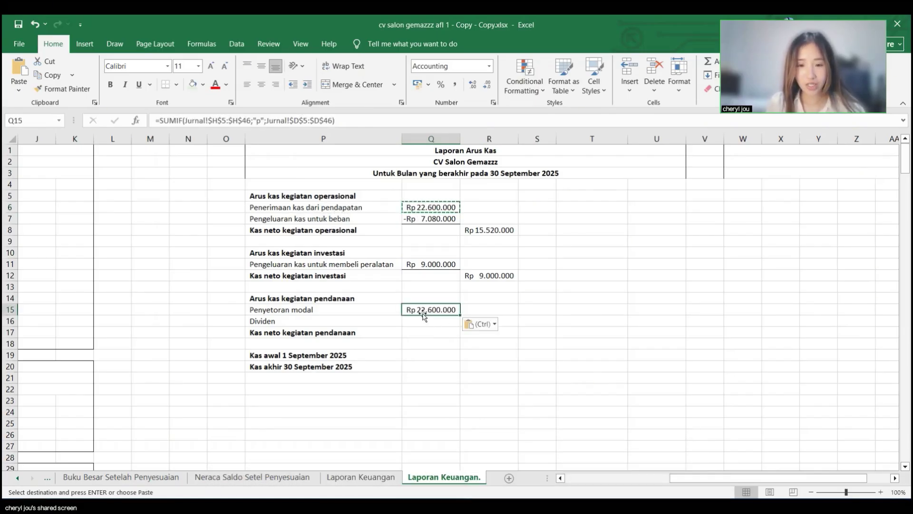
{"action": "key", "text": "Escape"}
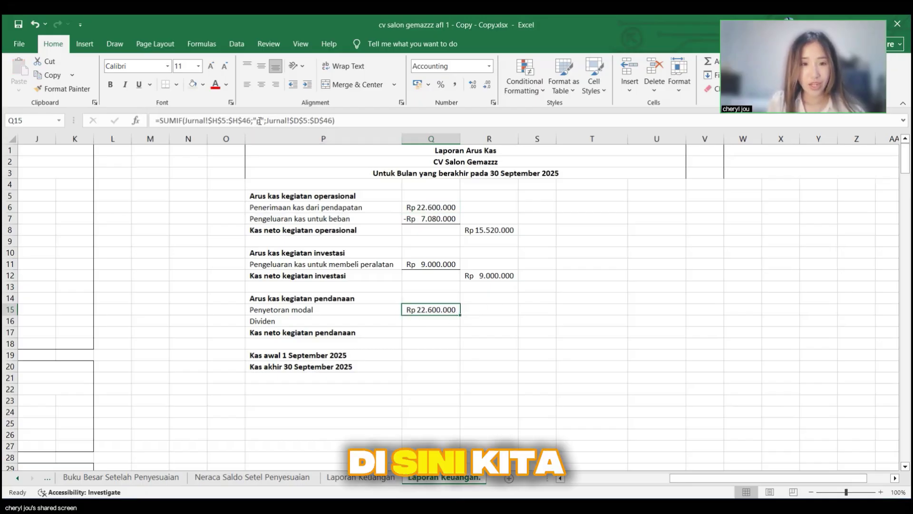
Step: Change the SUMIF criterion in Q15 to "d" for Penyetoran modal
{"action": "left_click", "coordinate": [259, 121]}
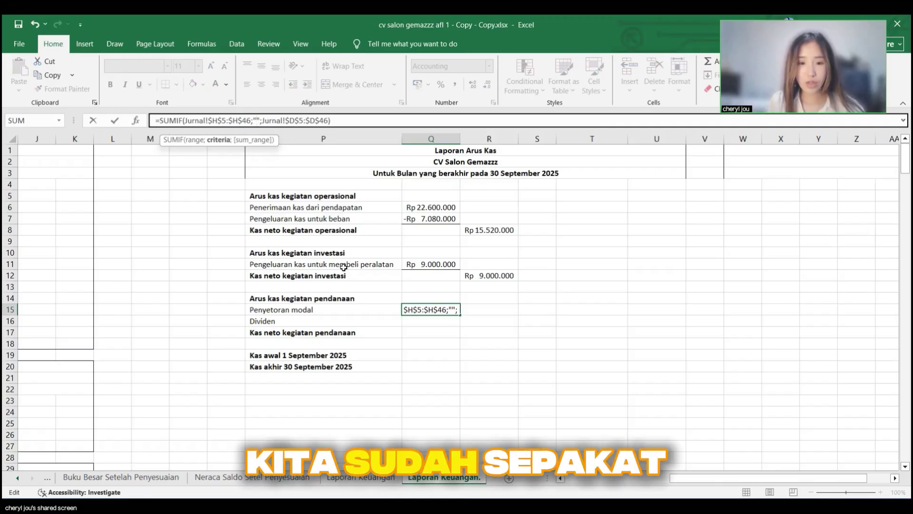
{"action": "type", "text": "d"}
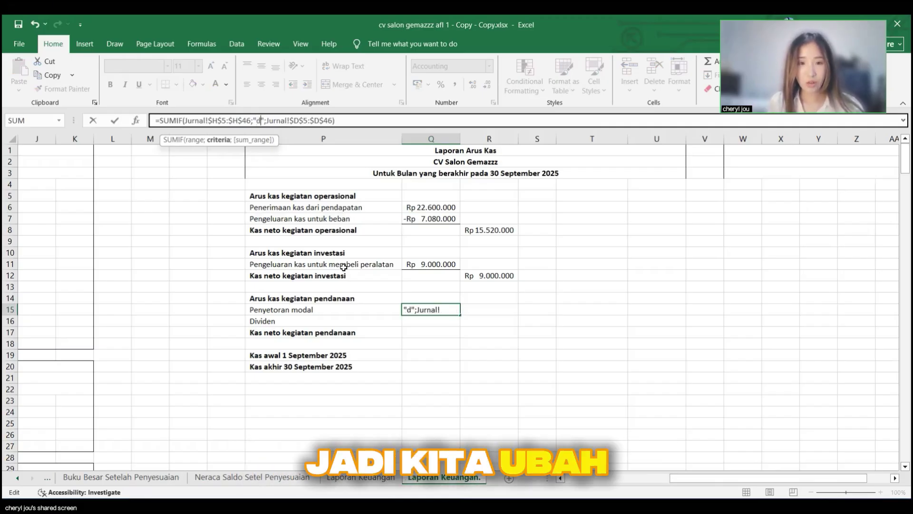
{"action": "key", "text": "Return"}
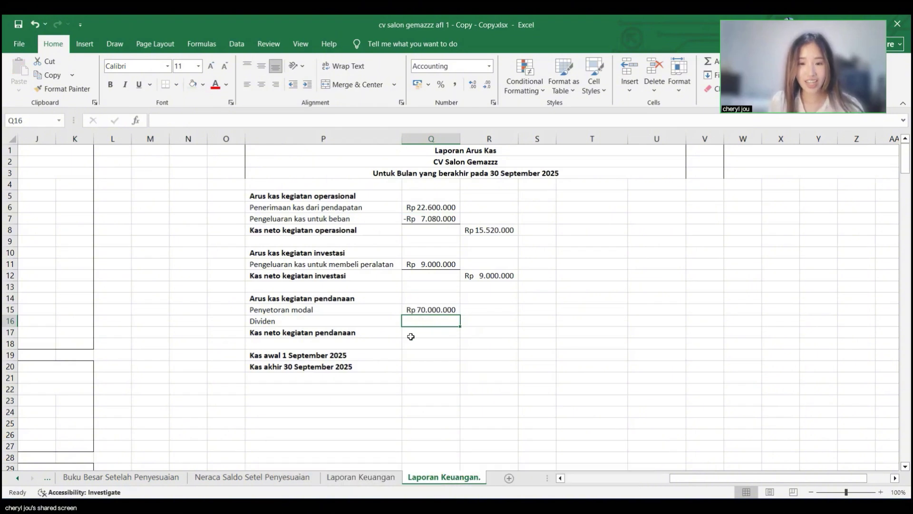
Step: Copy the SUMIF formula from Q11 into Q16 for Dividen
{"action": "left_click", "coordinate": [440, 311]}
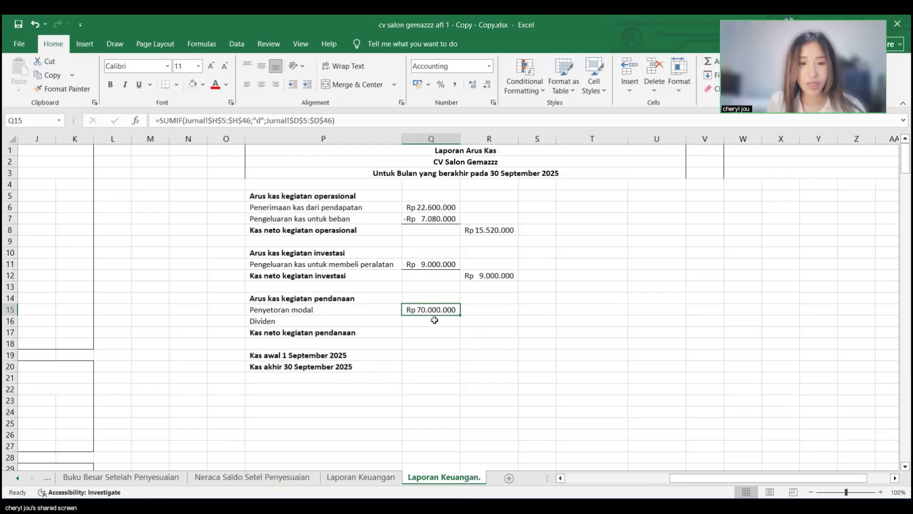
{"action": "left_click", "coordinate": [438, 263]}
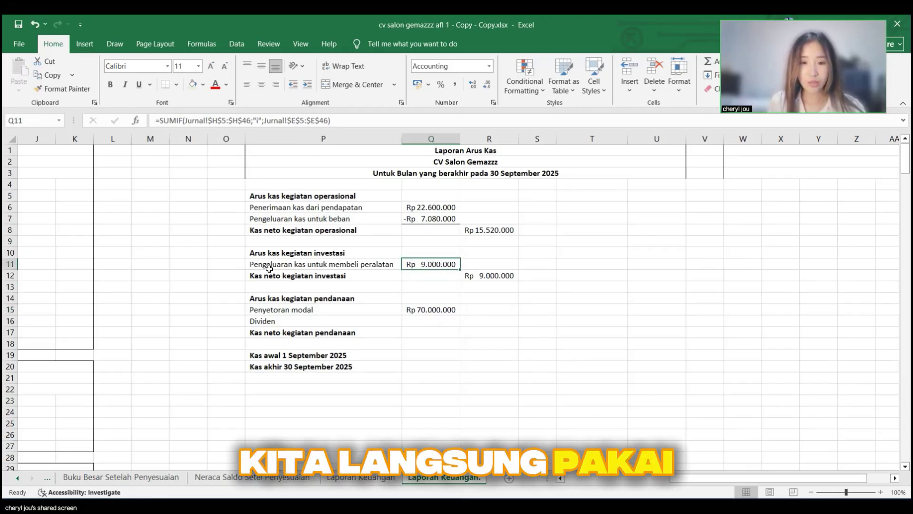
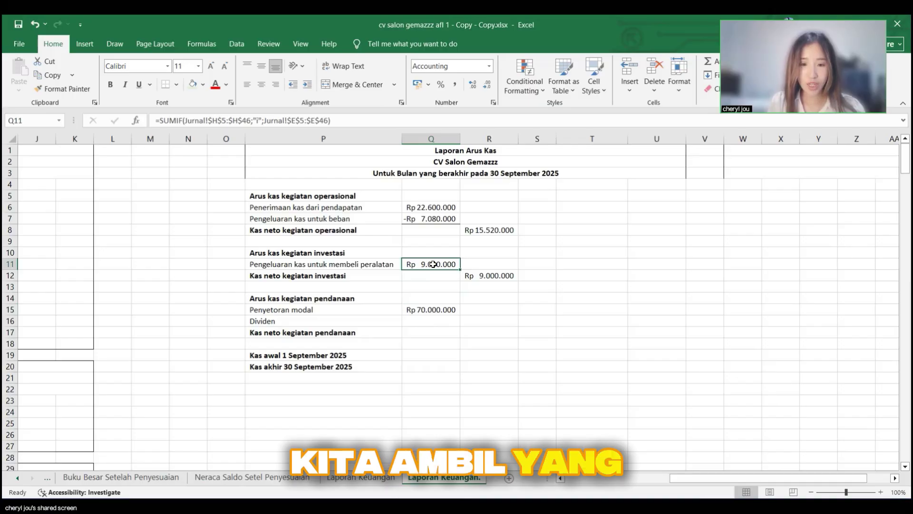
{"action": "key", "text": "ctrl+c"}
{"action": "left_click", "coordinate": [431, 321]}
{"action": "key", "text": "ctrl+v"}
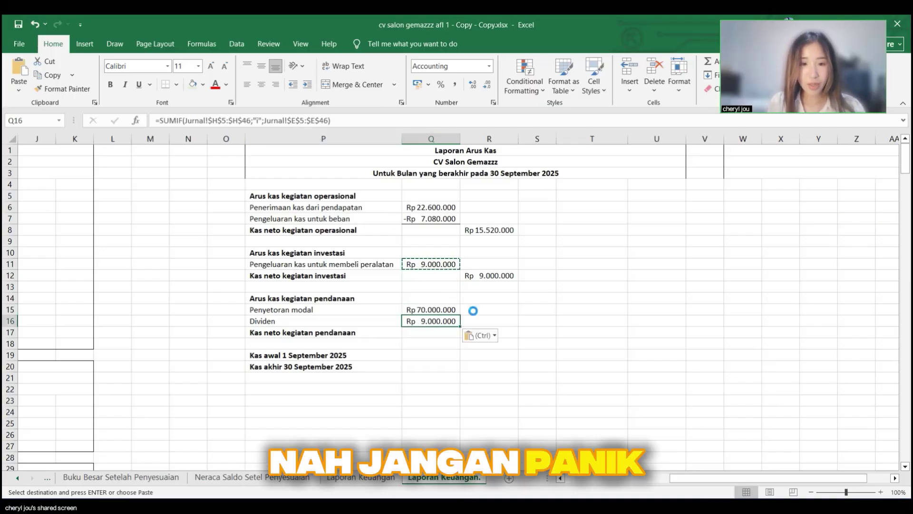
{"action": "key", "text": "Escape"}
Step: Change the Q16 SUMIF criterion to "d" and put a minus sign before SUMIF so the dividend outflow is negative
{"action": "left_click", "coordinate": [258, 121]}
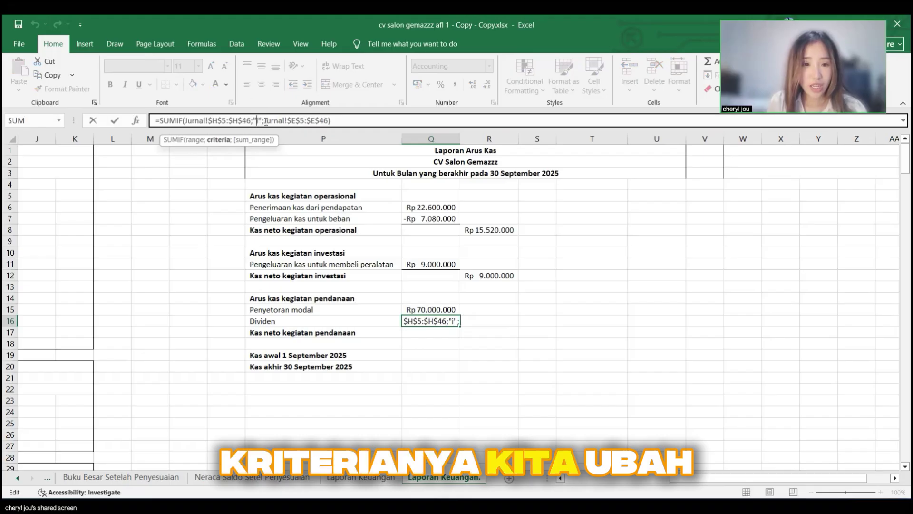
{"action": "type", "text": "d"}
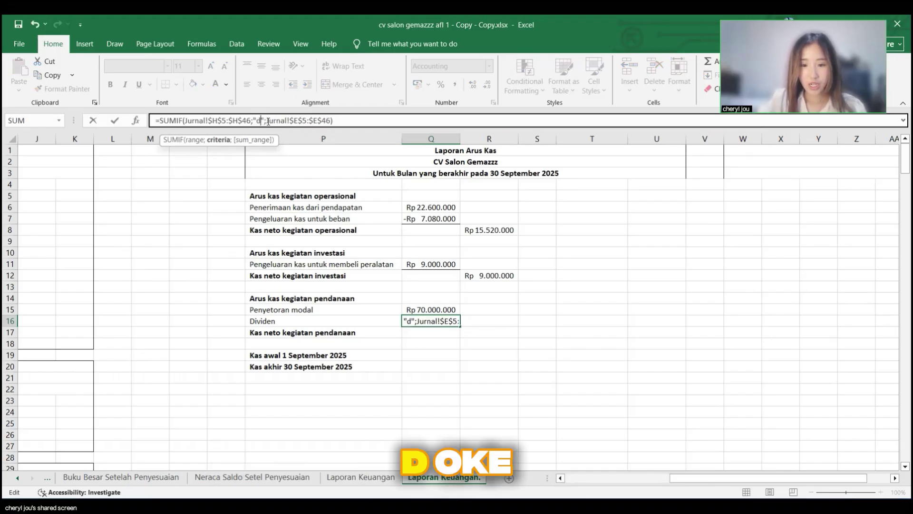
{"action": "left_click", "coordinate": [159, 121]}
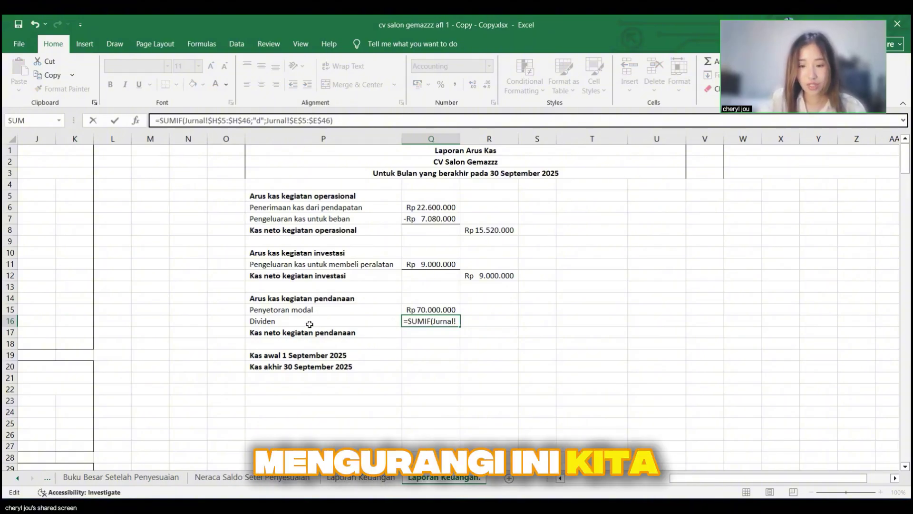
{"action": "type", "text": "-"}
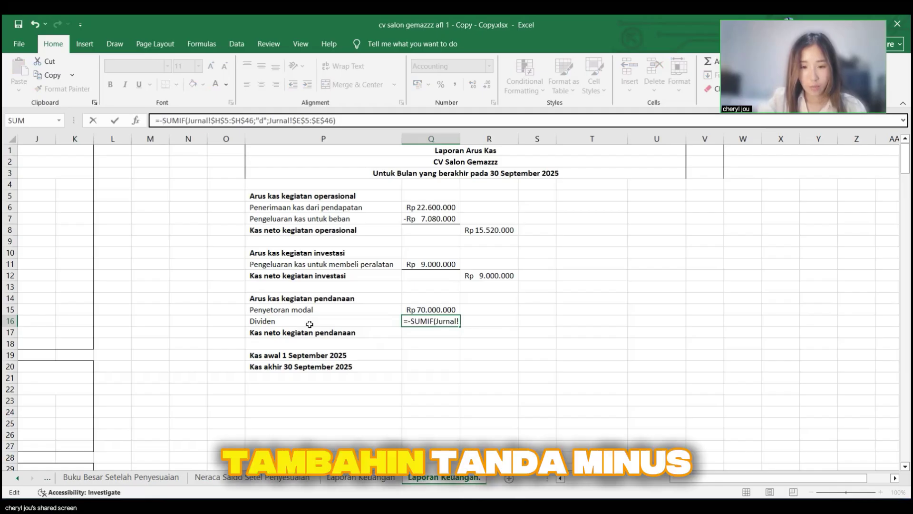
{"action": "key", "text": "Return"}
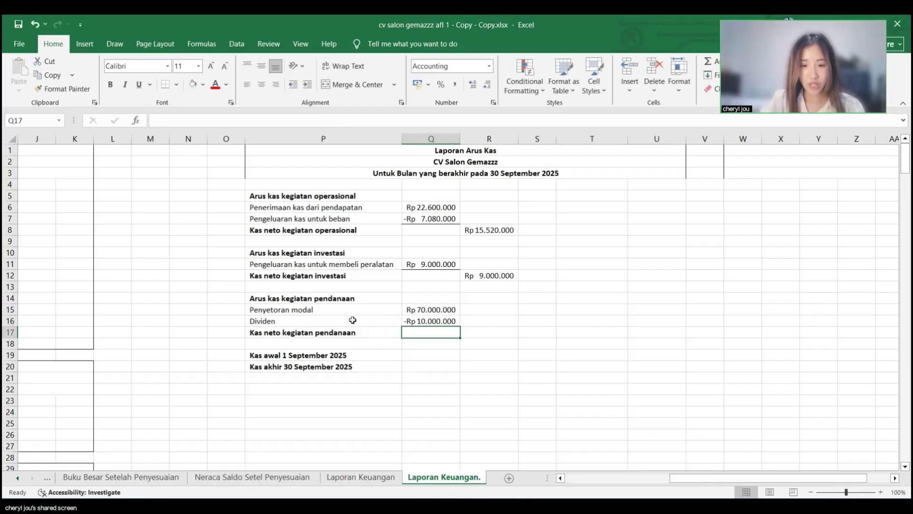
Step: Add a bottom border to Q16 and calculate Kas neto kegiatan pendanaan in R17 with =SUM(Q15:Q16)
{"action": "left_click", "coordinate": [479, 337]}
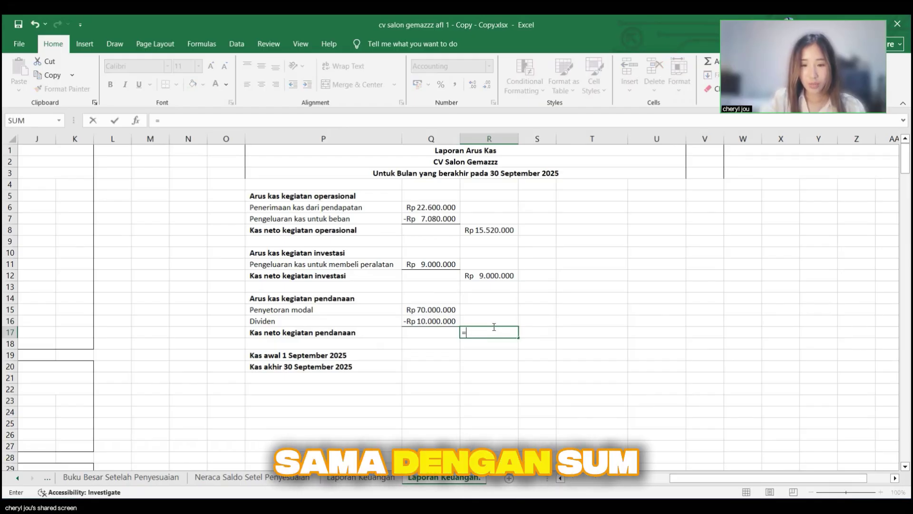
{"action": "type", "text": "=sum("}
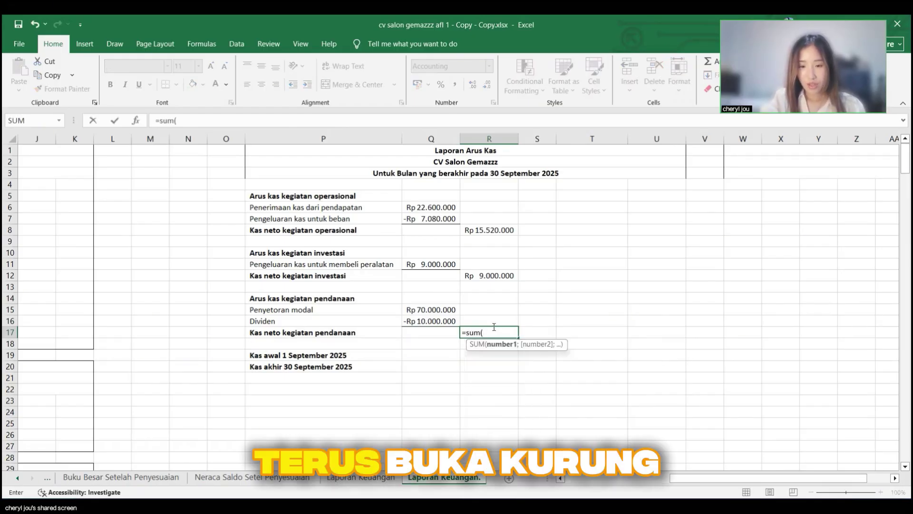
{"action": "left_click_drag", "start_coordinate": [448, 309], "coordinate": [445, 319]}
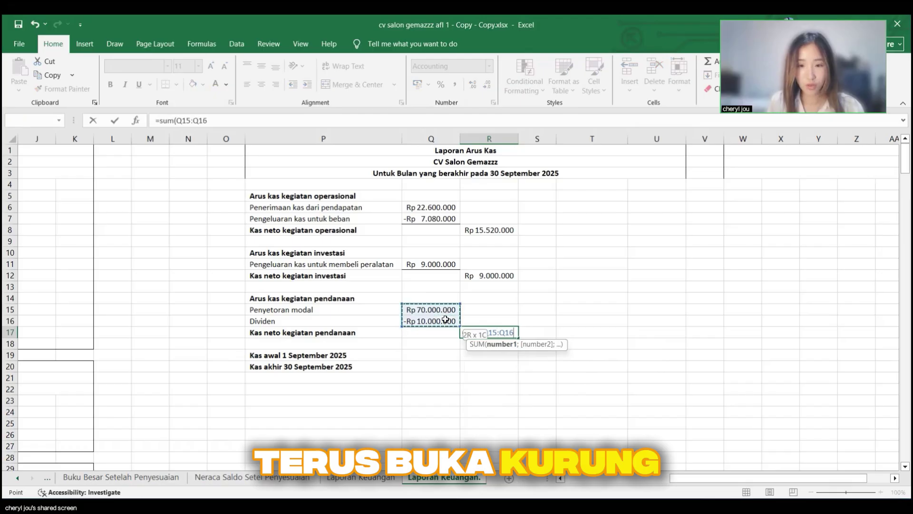
{"action": "type", "text": ")"}
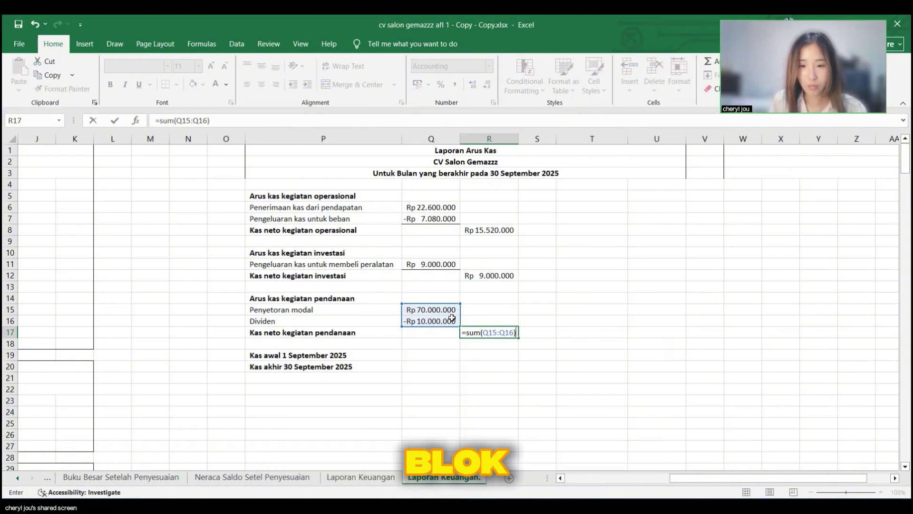
{"action": "key", "text": "Return"}
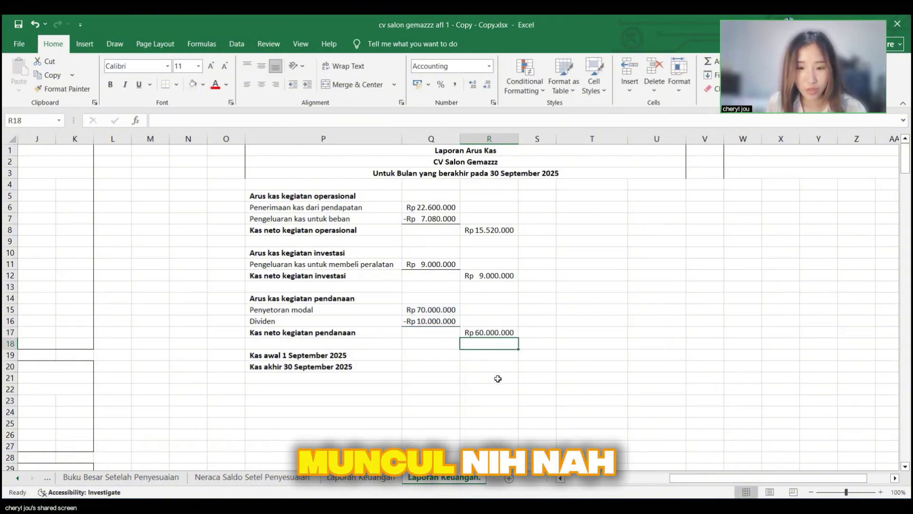
Step: Add a bottom border to R17, beneath the Kas neto kegiatan pendanaan amount
{"action": "left_click", "coordinate": [500, 333]}
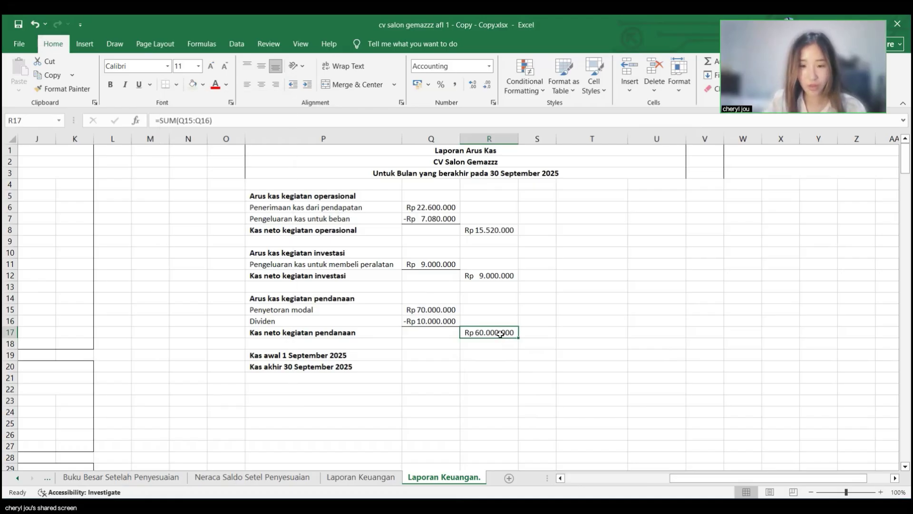
{"action": "key", "text": "Return"}
{"action": "left_click", "coordinate": [542, 343]}
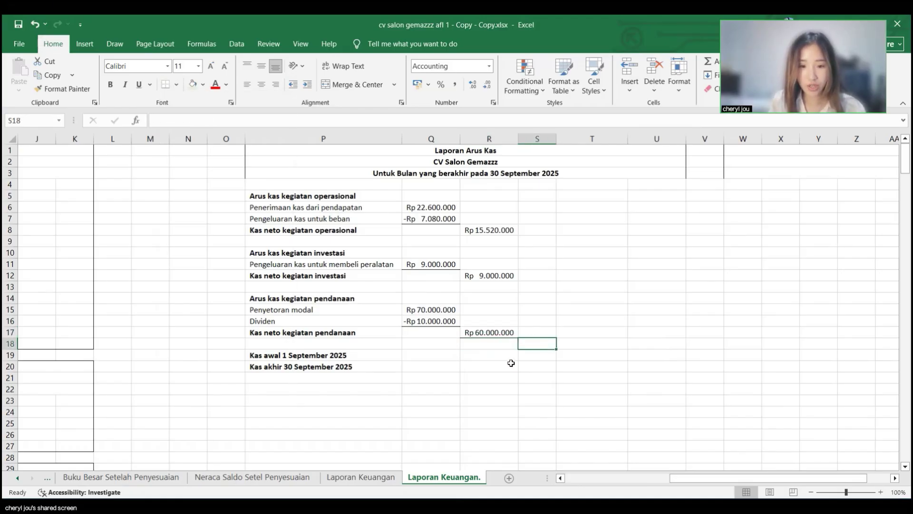
Step: Enter 0 in S19 as the opening cash balance for Kas awal 1 September 2025
{"action": "left_click", "coordinate": [508, 359]}
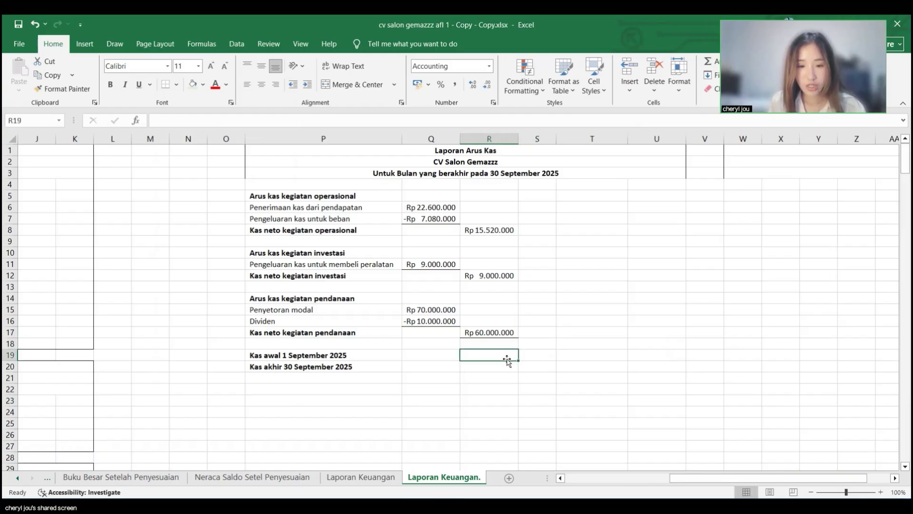
{"action": "left_click", "coordinate": [534, 357]}
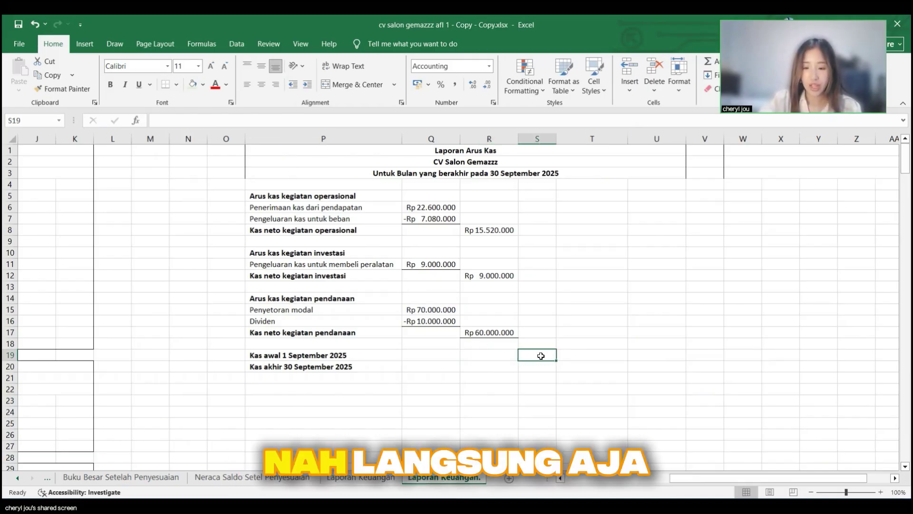
{"action": "type", "text": "0"}
{"action": "key", "text": "Return"}
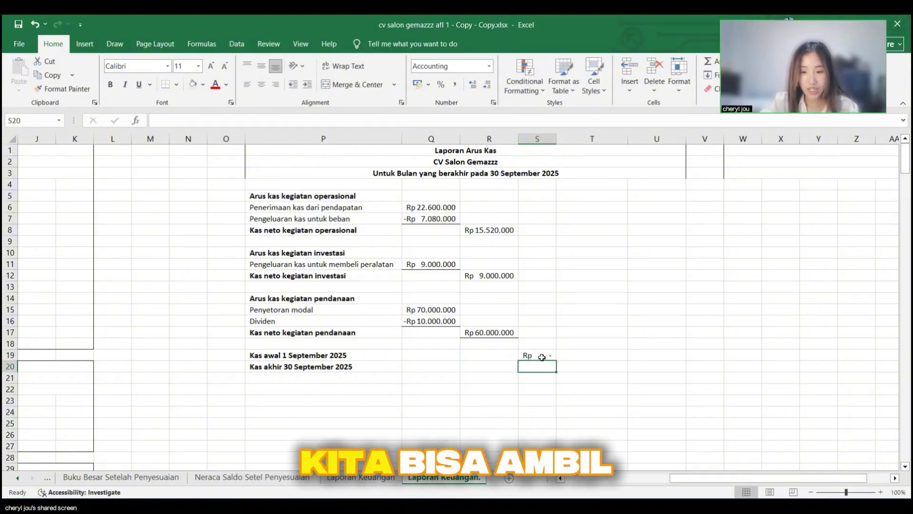
Step: Calculate Kas akhir 30 September 2025 in S20 with =SUM(R8:R17)
{"action": "type", "text": "="}
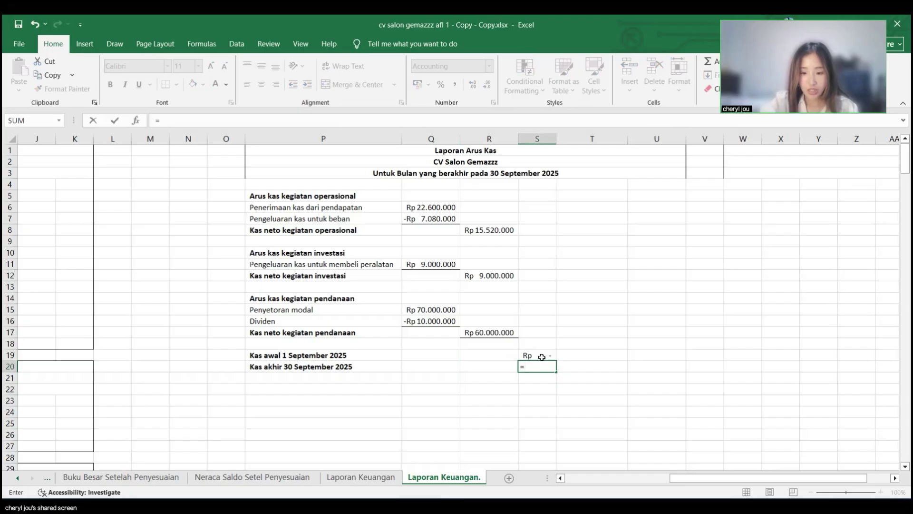
{"action": "type", "text": "sum("}
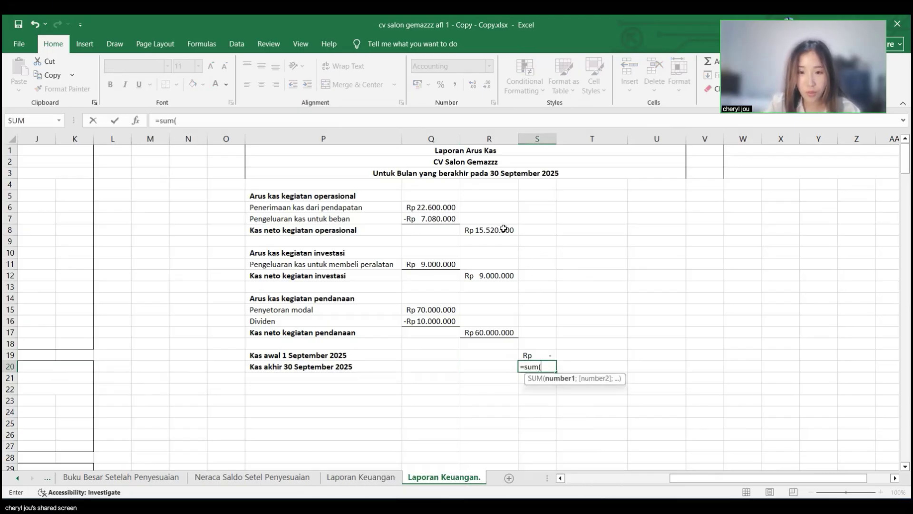
{"action": "left_click_drag", "start_coordinate": [504, 229], "coordinate": [505, 334]}
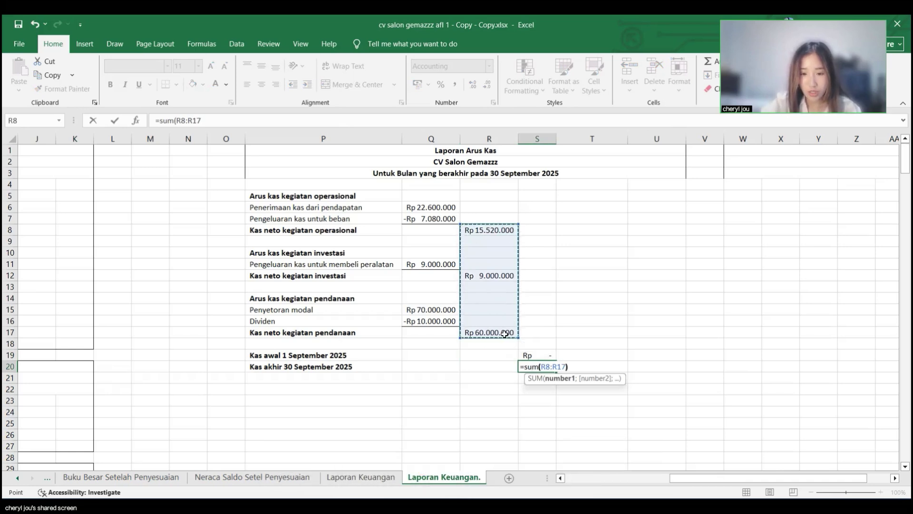
{"action": "type", "text": ")"}
{"action": "key", "text": "Return"}
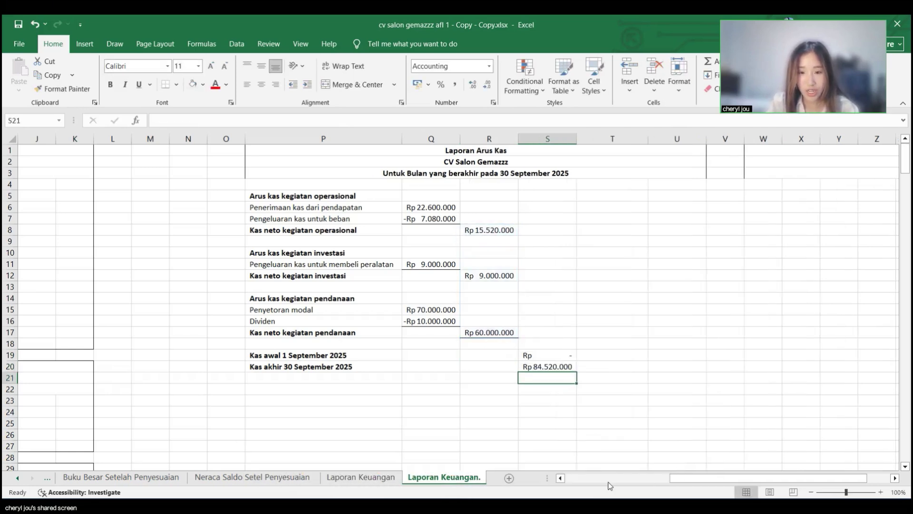
{"action": "left_click", "coordinate": [564, 367]}
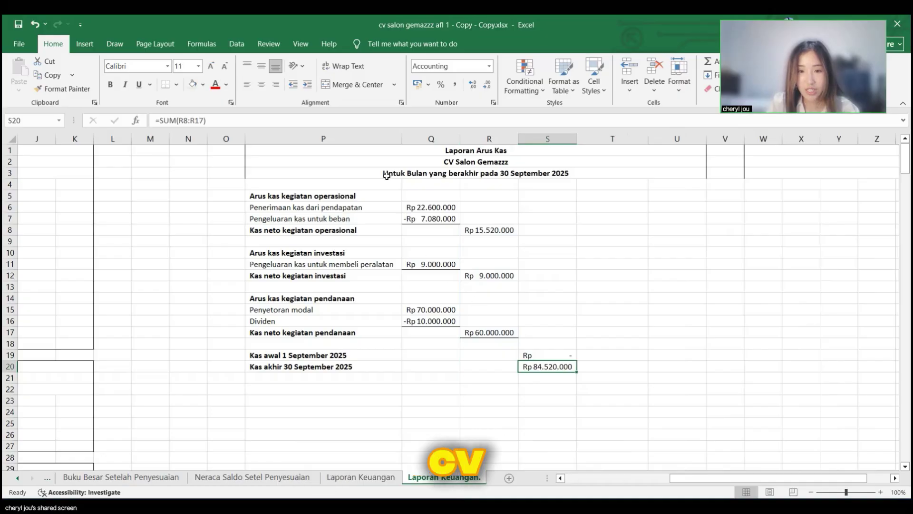
Step: Add an outside border around the whole Laporan Arus Kas report, P1:U20
{"action": "left_click_drag", "start_coordinate": [386, 151], "coordinate": [562, 371]}
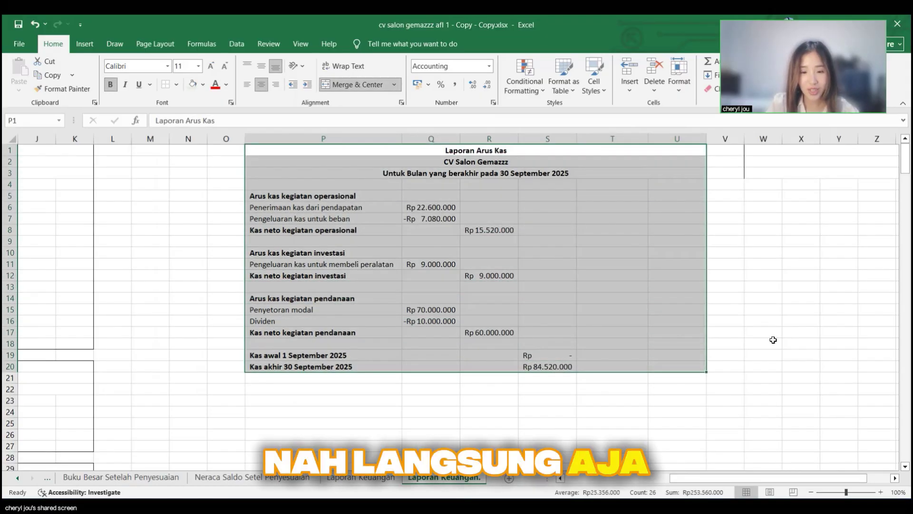
{"action": "key", "text": "alt+h"}
{"action": "key", "text": "b"}
{"action": "key", "text": "s"}
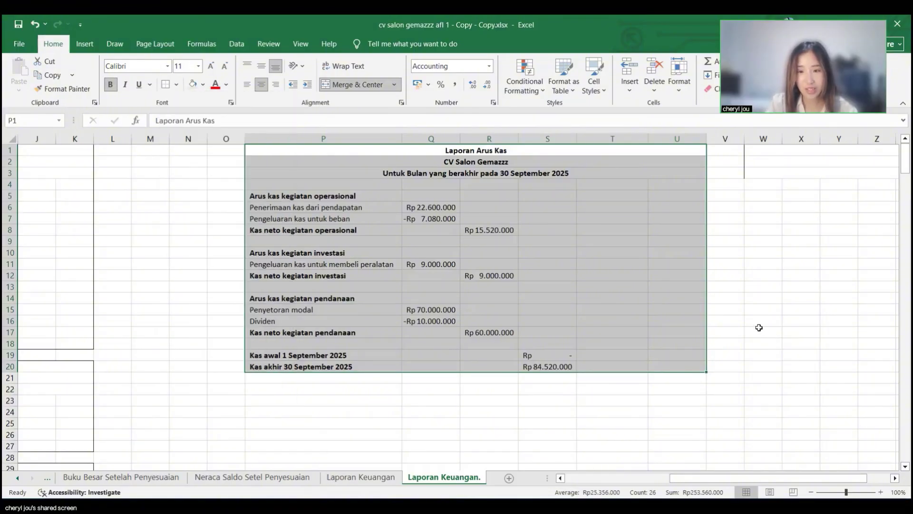
{"action": "left_click", "coordinate": [759, 327]}
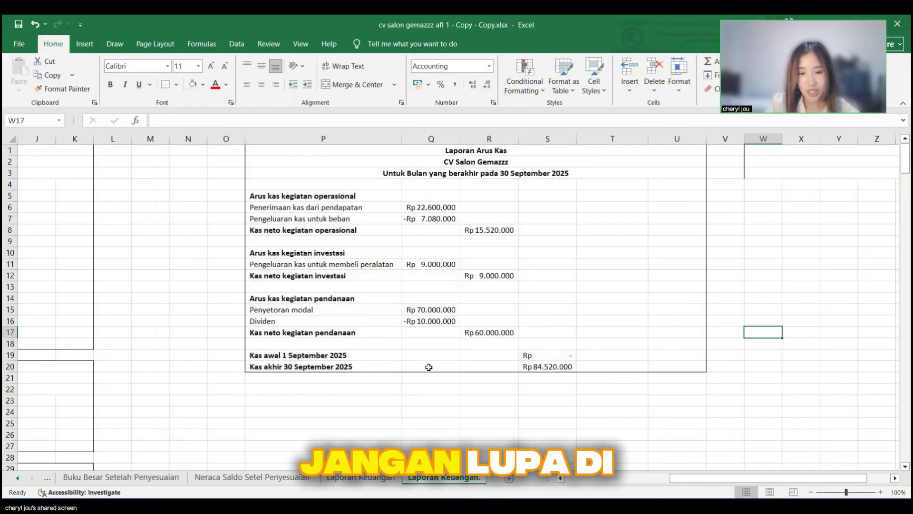
Step: Fill the Kas akhir 30 September 2025 row, P20:S20, with the lightest theme green
{"action": "left_click_drag", "start_coordinate": [390, 366], "coordinate": [542, 369]}
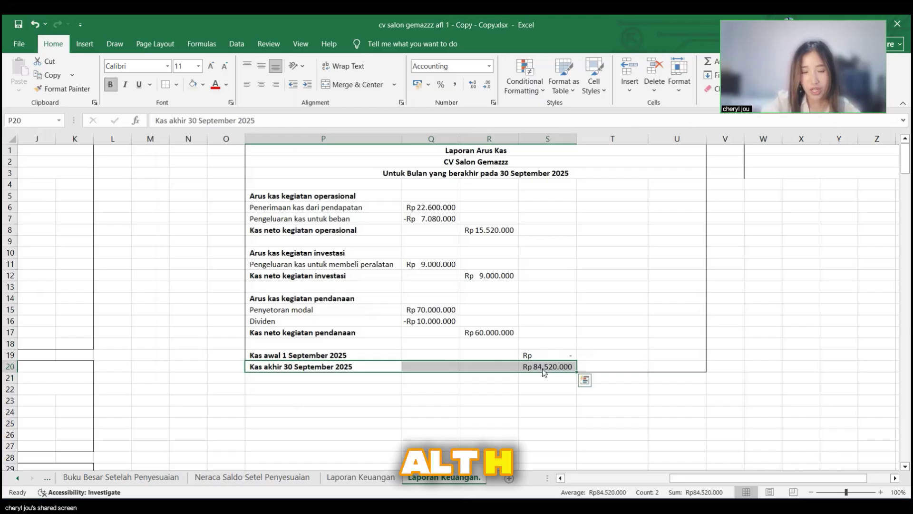
{"action": "key", "text": "alt+h"}
{"action": "key", "text": "h"}
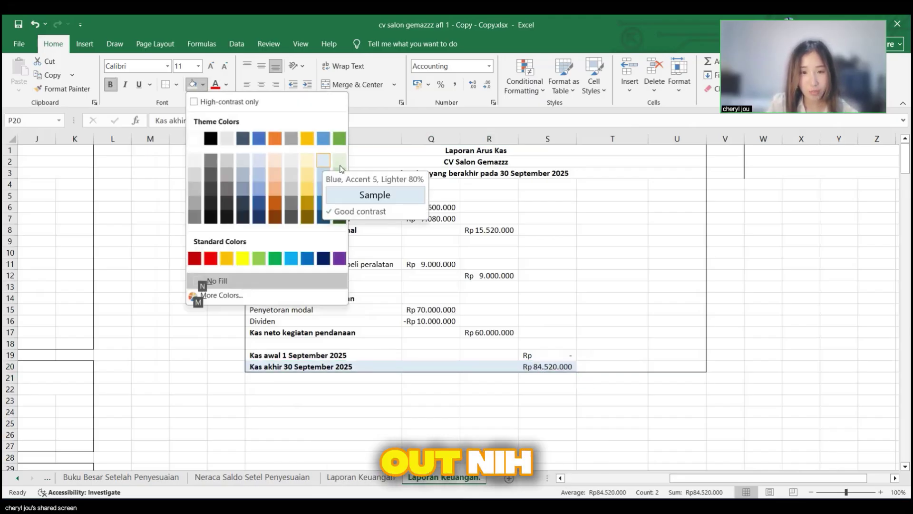
{"action": "left_click", "coordinate": [339, 161]}
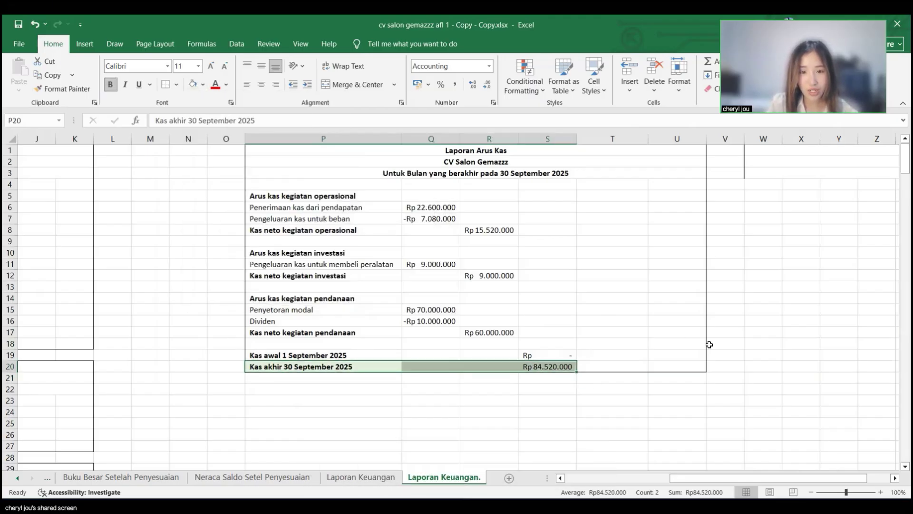
{"action": "left_click", "coordinate": [739, 333]}
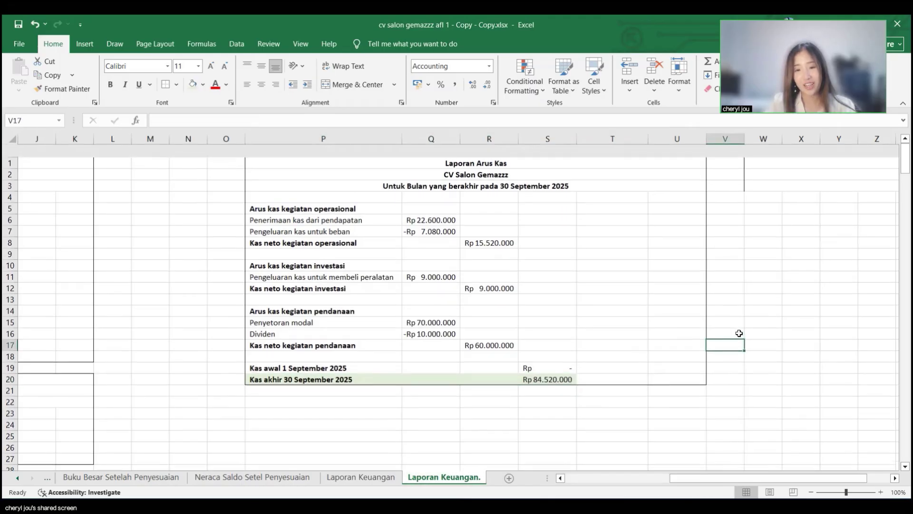
{"action": "left_click", "coordinate": [505, 249]}
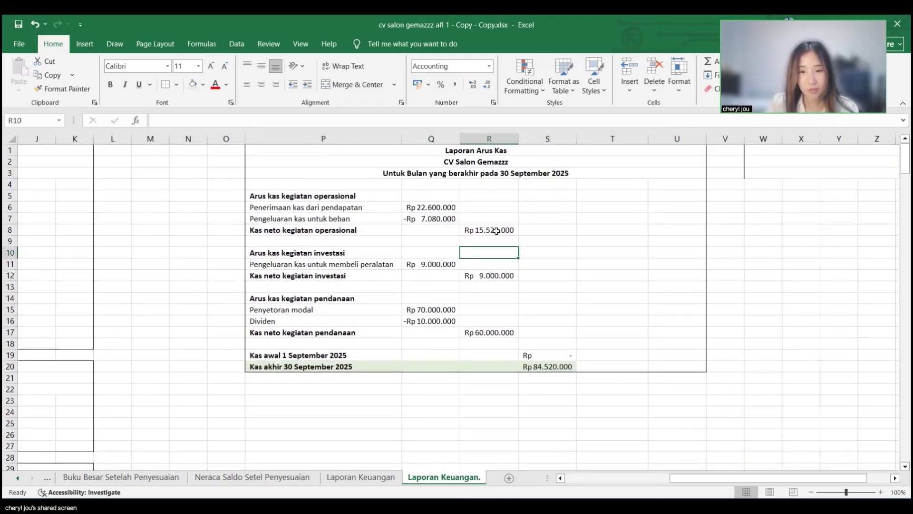
{"action": "left_click", "coordinate": [496, 231]}
{"action": "scroll", "coordinate": [688, 276], "scroll_direction": "right", "scroll_amount": 1}
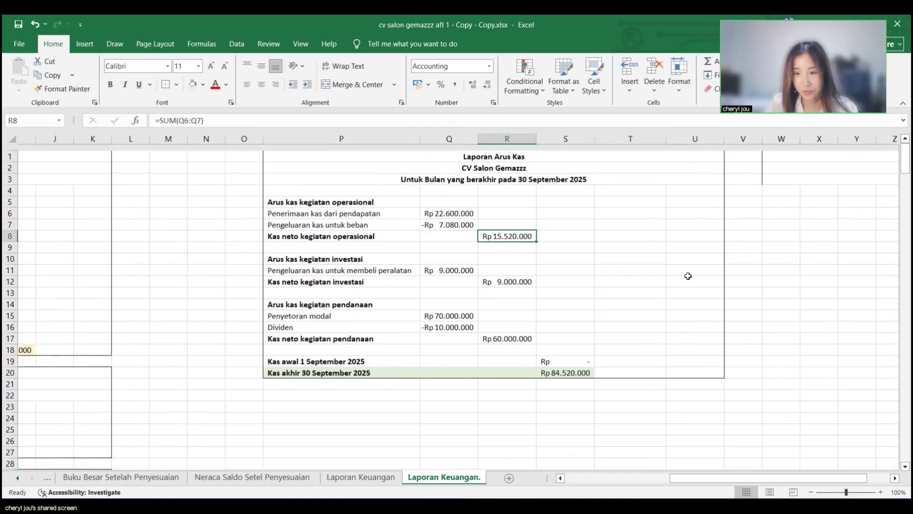
{"action": "scroll", "coordinate": [688, 276], "scroll_direction": "right", "scroll_amount": 1}
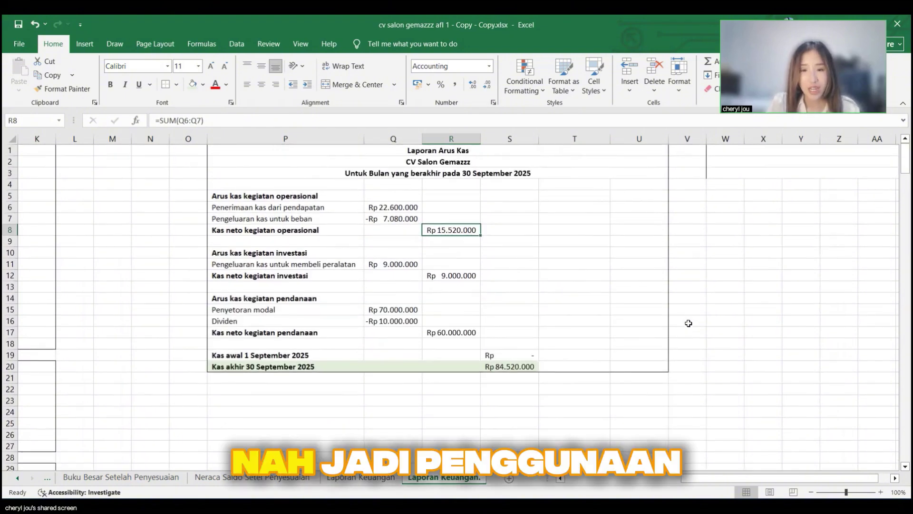
{"action": "scroll", "coordinate": [688, 323], "scroll_direction": "left", "scroll_amount": 2}
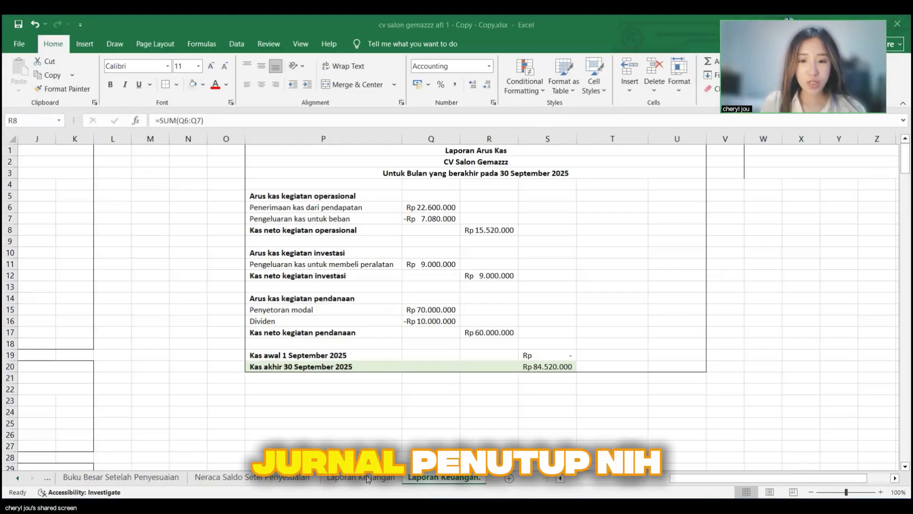
{"action": "scroll", "coordinate": [368, 478], "scroll_direction": "left", "scroll_amount": 5}
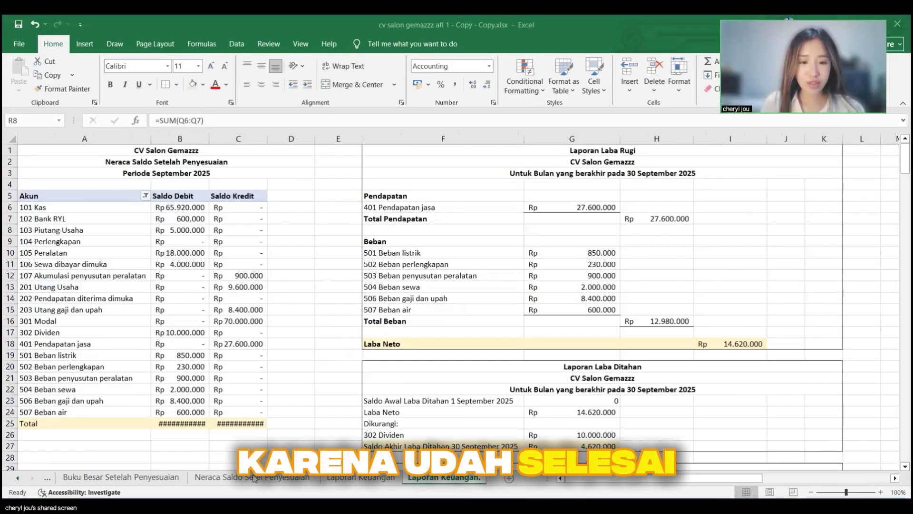
Step: Switch to the Jurnal sheet and go to the end of the adjusting entries
{"action": "left_click", "coordinate": [51, 478]}
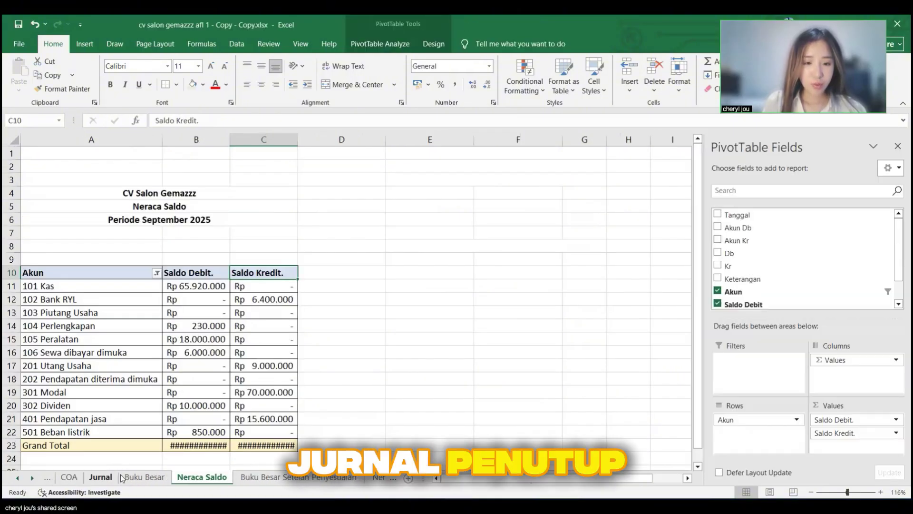
{"action": "left_click", "coordinate": [100, 477]}
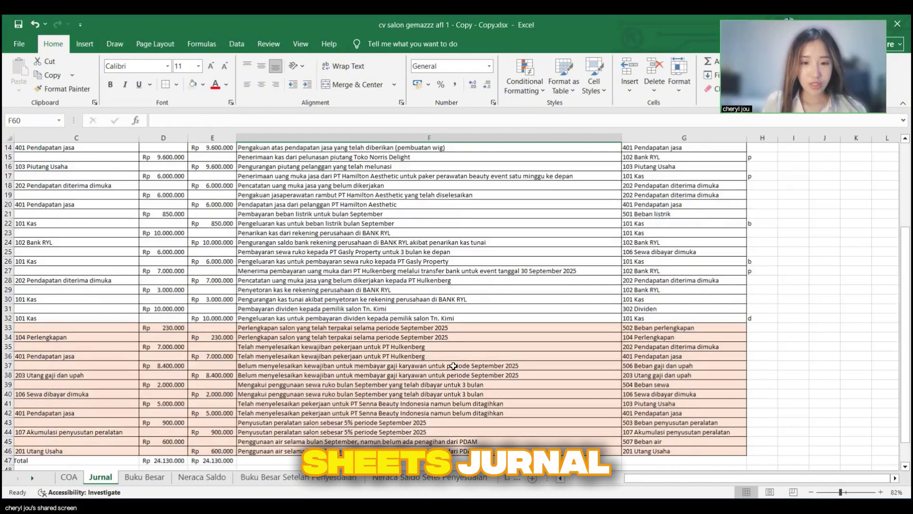
{"action": "scroll", "coordinate": [454, 366], "scroll_direction": "down", "scroll_amount": 3}
{"action": "scroll", "coordinate": [453, 366], "scroll_direction": "left", "scroll_amount": 3}
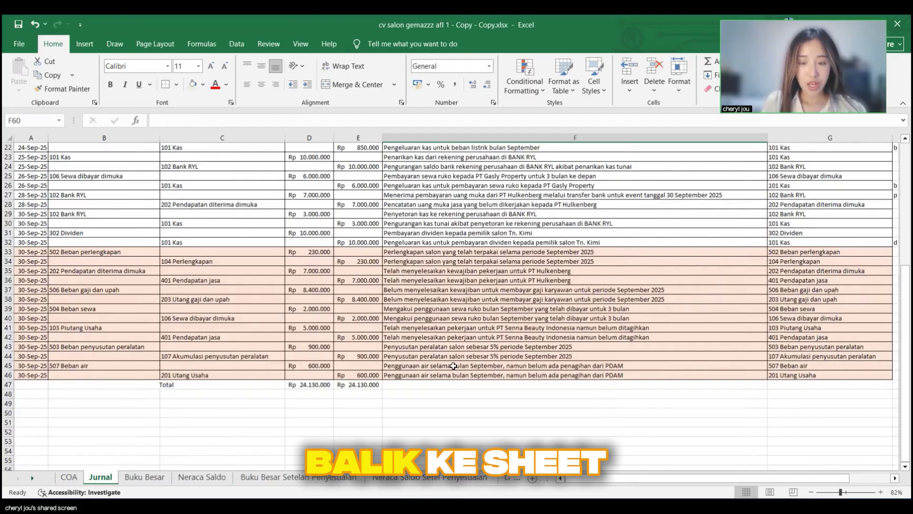
{"action": "left_click_drag", "start_coordinate": [92, 387], "coordinate": [437, 390]}
{"action": "left_click", "coordinate": [379, 408]}
{"action": "left_click", "coordinate": [125, 255]}
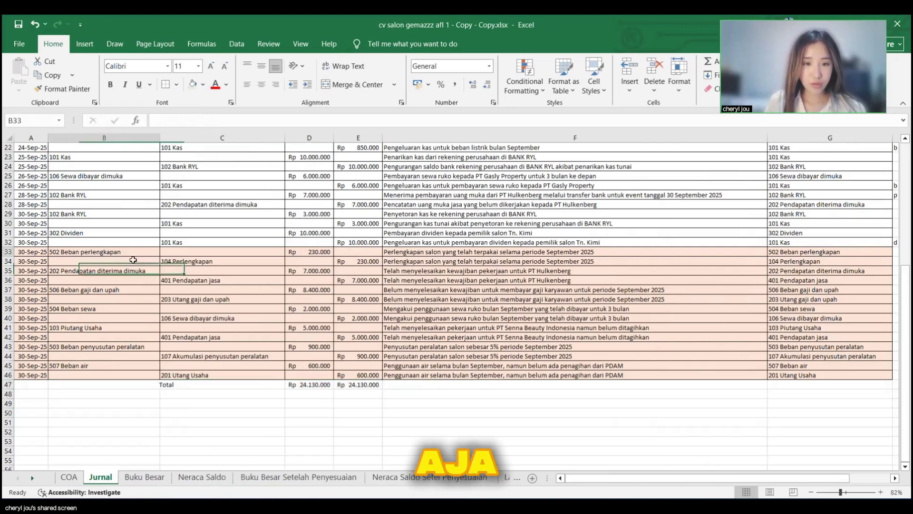
{"action": "left_click_drag", "start_coordinate": [133, 260], "coordinate": [164, 278]}
{"action": "left_click", "coordinate": [59, 308]}
{"action": "left_click_drag", "start_coordinate": [33, 255], "coordinate": [824, 375]}
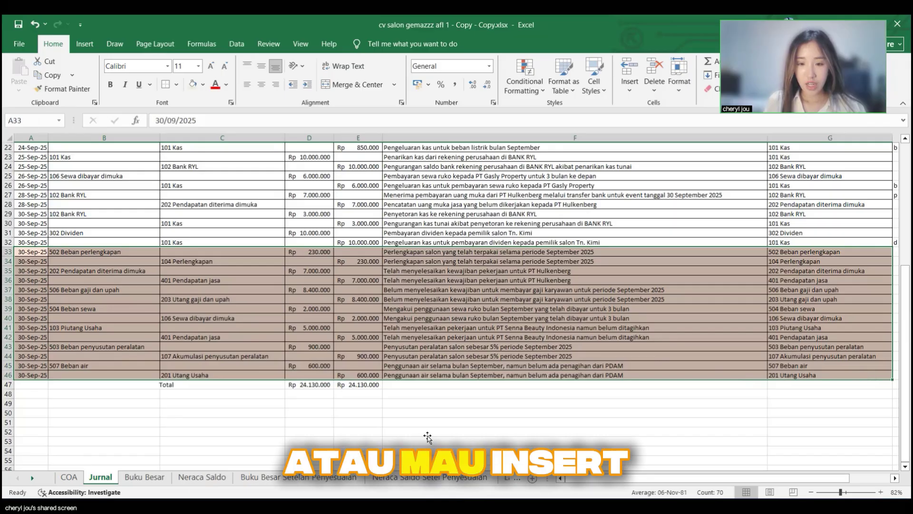
{"action": "left_click", "coordinate": [409, 431]}
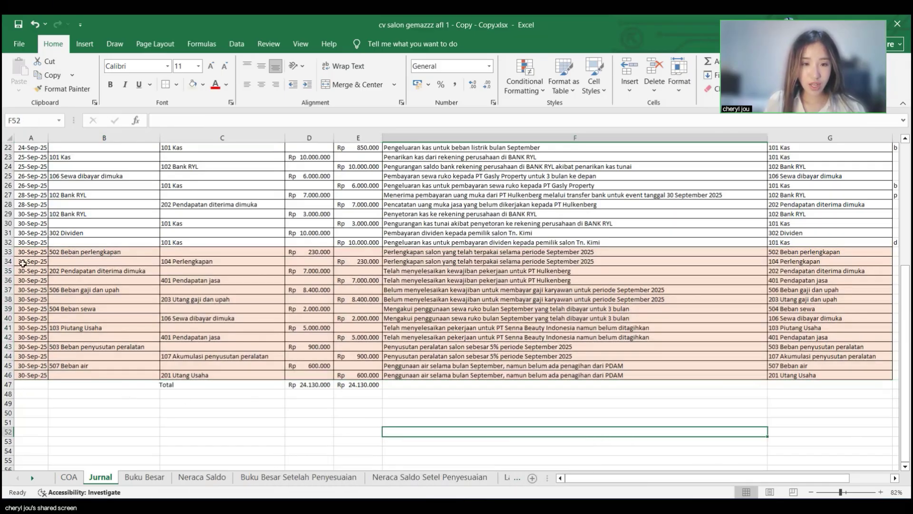
Step: Copy the adjusting entries A33:G46 and paste them below the Total row, starting at A48
{"action": "mouse_move", "coordinate": [36, 252]}
{"action": "left_mouse_down"}
{"action": "mouse_move", "coordinate": [376, 375]}
{"action": "mouse_move", "coordinate": [799, 376]}
{"action": "left_mouse_up"}
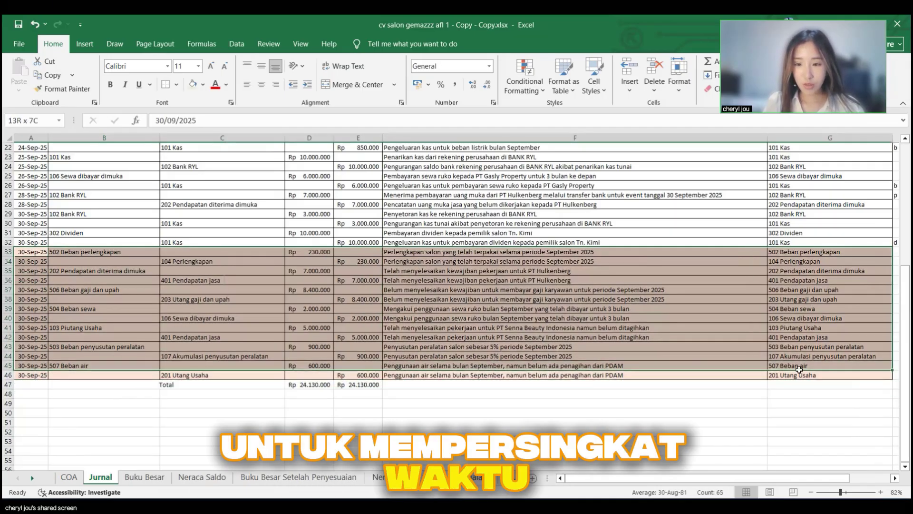
{"action": "key", "text": "ctrl+c"}
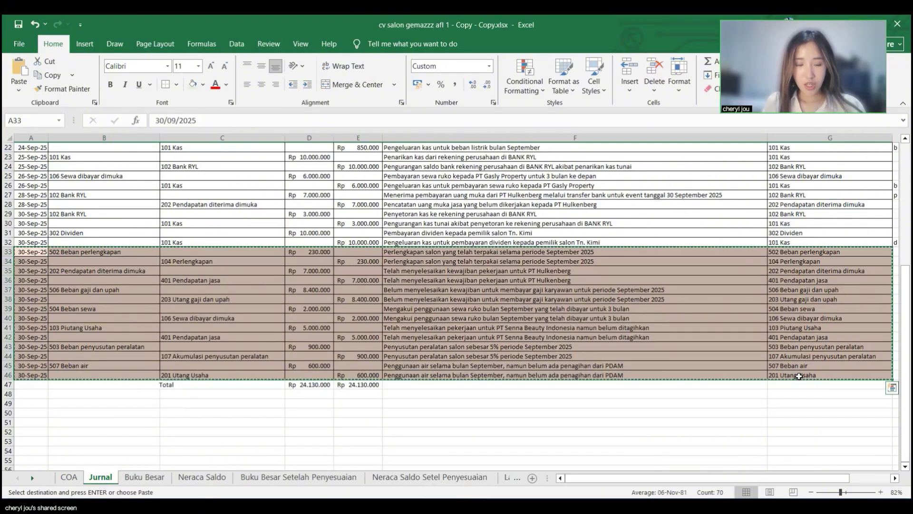
{"action": "left_click", "coordinate": [38, 396]}
{"action": "key", "text": "ctrl+v"}
{"action": "scroll", "coordinate": [416, 381], "scroll_direction": "down", "scroll_amount": 4}
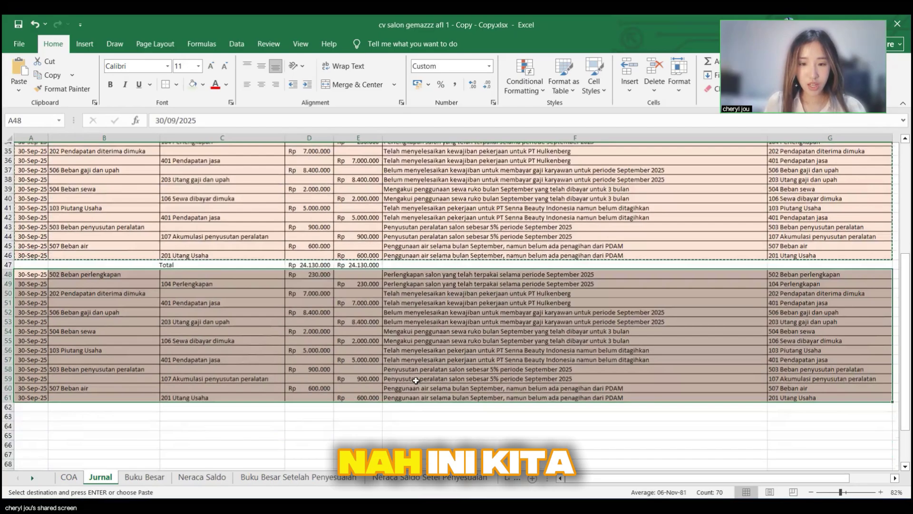
Step: Fill the pasted block A48:G61 with the lightest theme blue for the closing entries
{"action": "scroll", "coordinate": [416, 381], "scroll_direction": "down", "scroll_amount": 2}
{"action": "scroll", "coordinate": [417, 383], "scroll_direction": "up", "scroll_amount": 1}
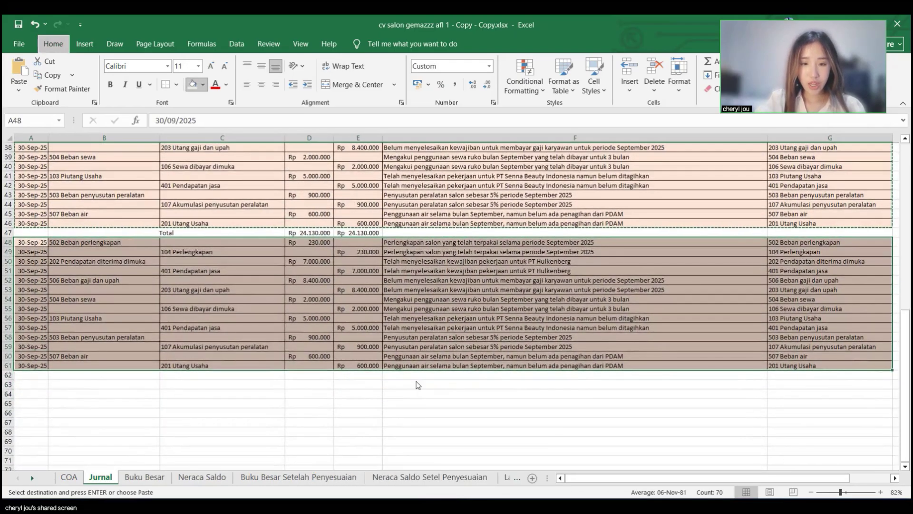
{"action": "key", "text": "alt+h"}
{"action": "key", "text": "h"}
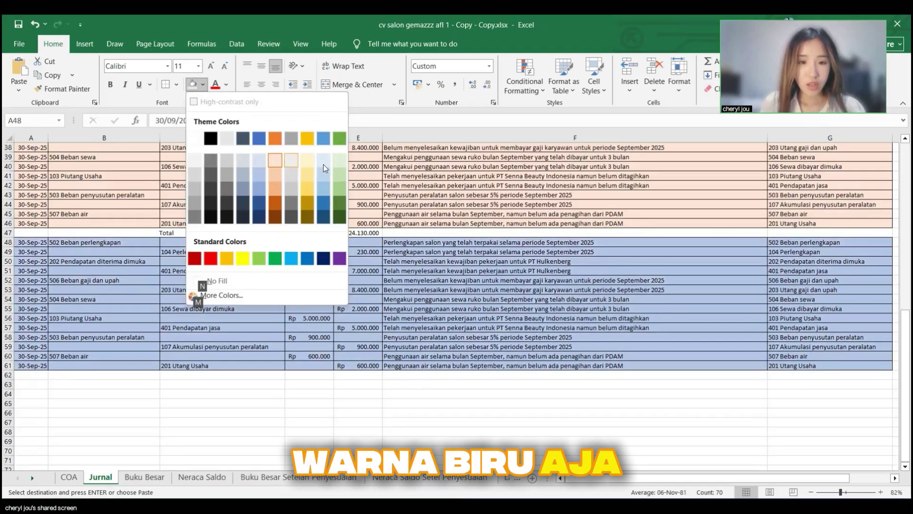
{"action": "left_click", "coordinate": [323, 165]}
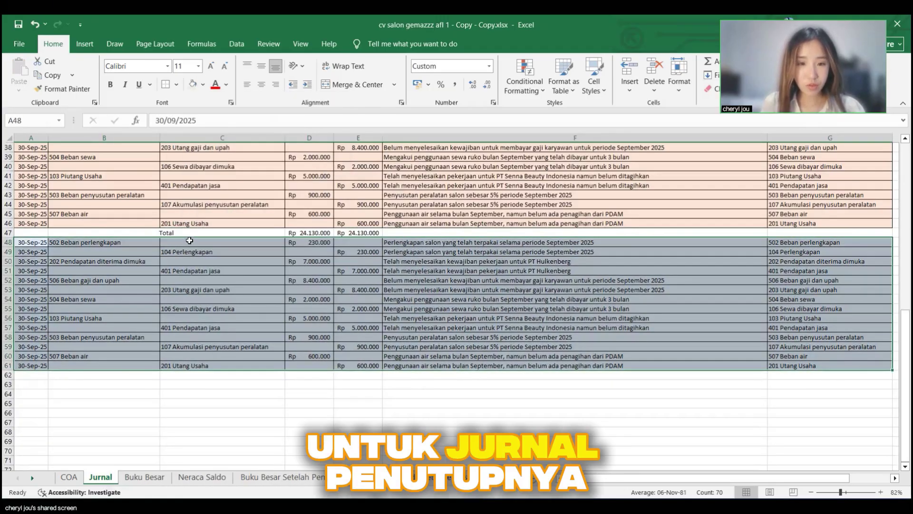
Step: Clear only the contents of the pasted block A48:G61, keeping its borders and fill
{"action": "right_click", "coordinate": [356, 276]}
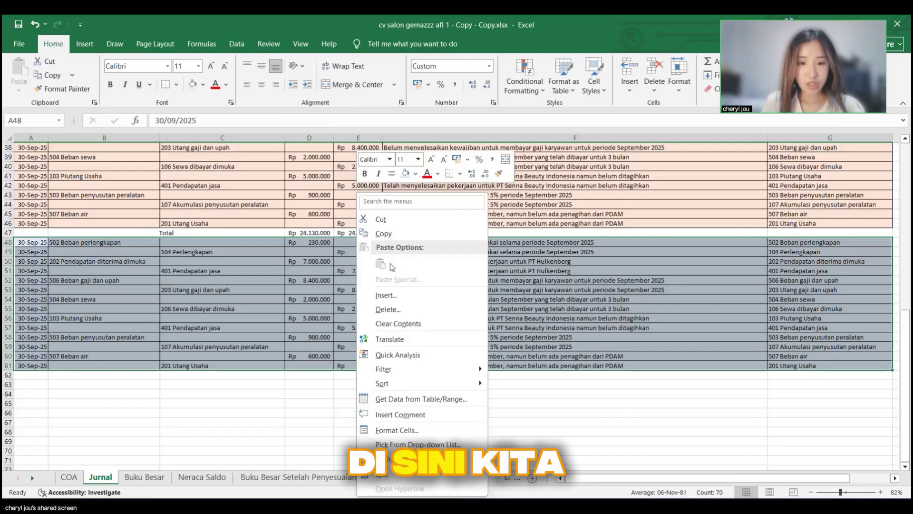
{"action": "left_click", "coordinate": [427, 325]}
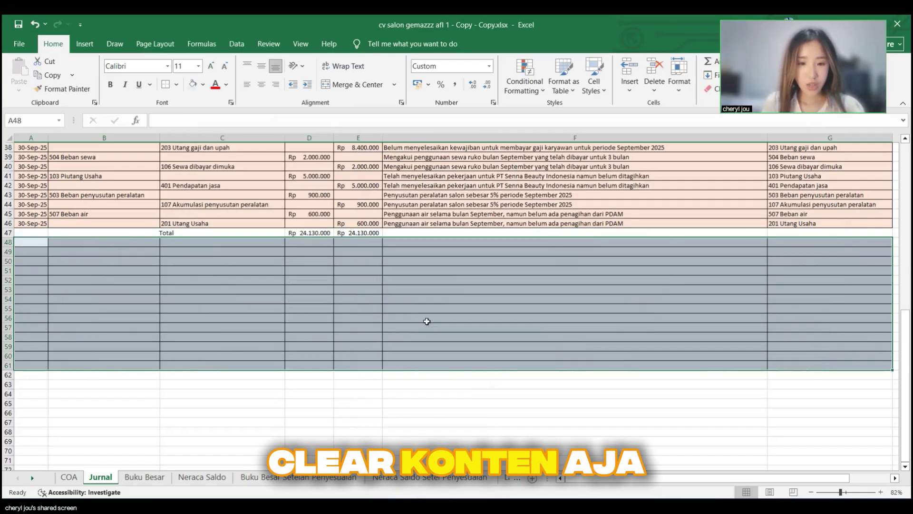
{"action": "left_click", "coordinate": [267, 318]}
{"action": "left_click", "coordinate": [135, 247]}
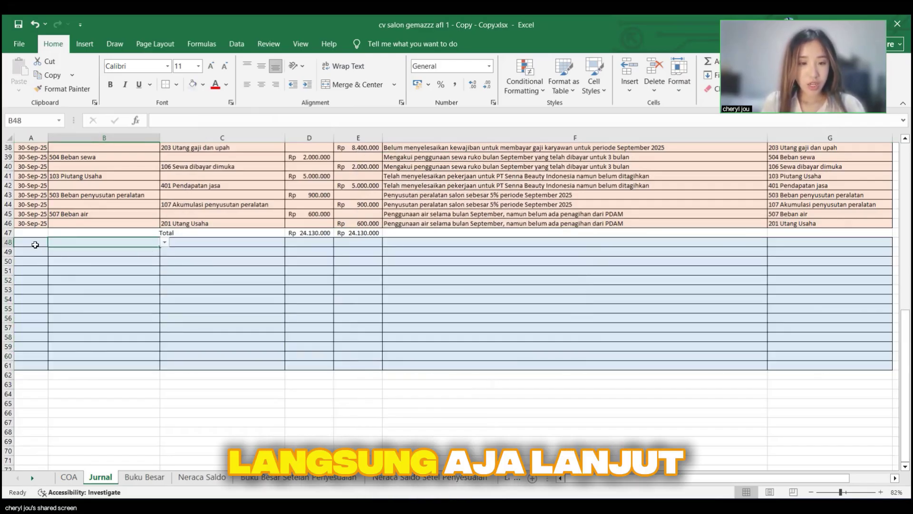
Step: Enter the date 30 sep 25 in A48 for the first closing entry
{"action": "left_click", "coordinate": [35, 244]}
{"action": "type", "text": "30"}
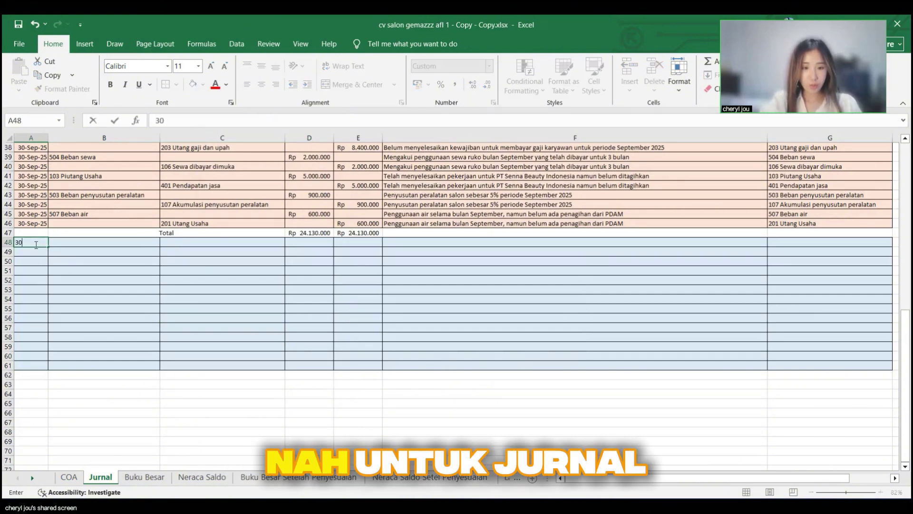
{"action": "type", "text": " sep 25"}
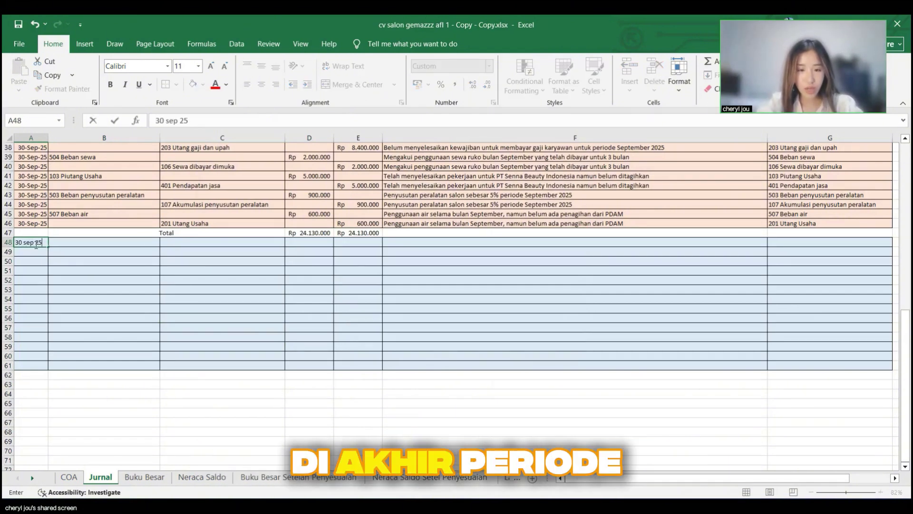
{"action": "key", "text": "Return"}
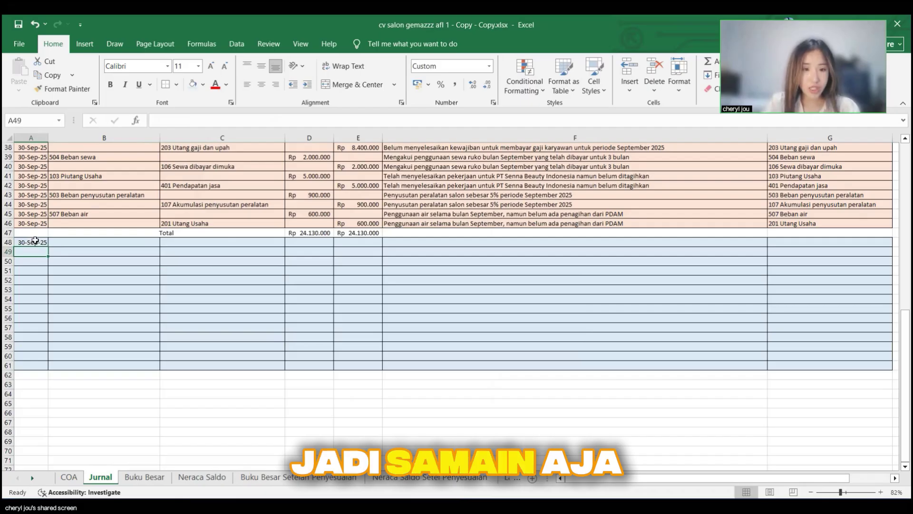
Step: Copy the date in A48 to the remaining closing-entry rows A49:A61
{"action": "left_click", "coordinate": [35, 240]}
{"action": "left_click_drag", "start_coordinate": [35, 249], "coordinate": [36, 366]}
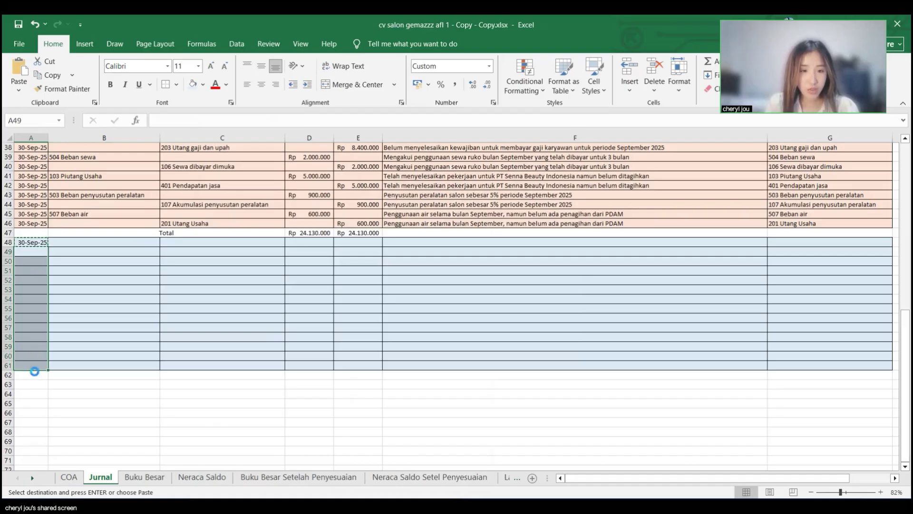
{"action": "key", "text": "ctrl+v"}
{"action": "key", "text": "Escape"}
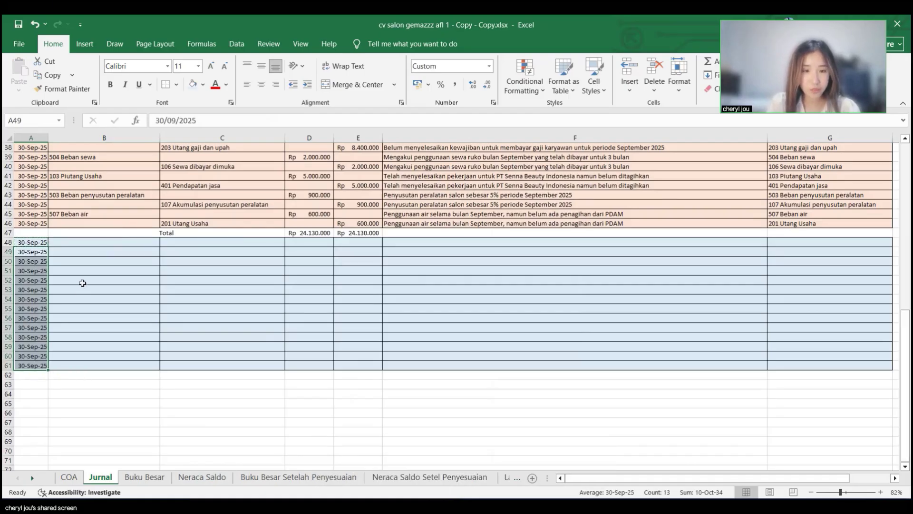
Step: Choose 401 Pendapatan jasa as the debit account in B48 for the first closing entry
{"action": "left_click", "coordinate": [128, 243]}
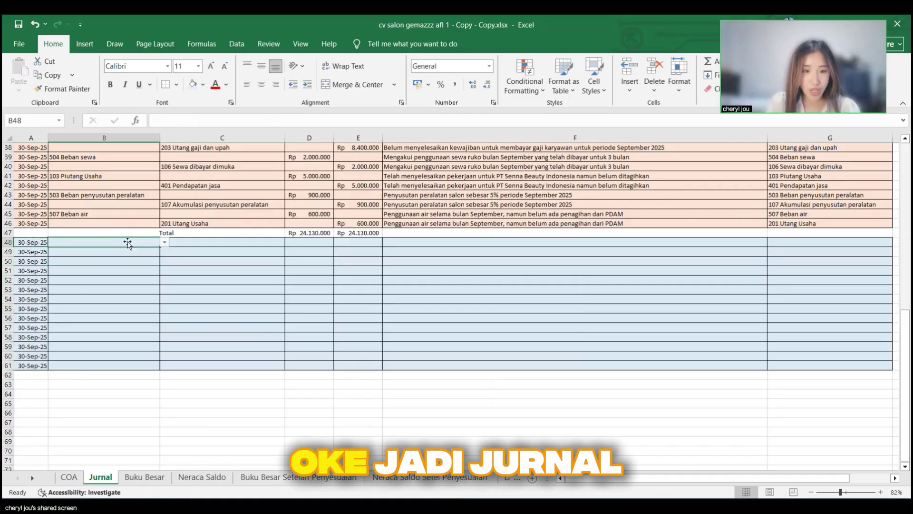
{"action": "left_click", "coordinate": [165, 243]}
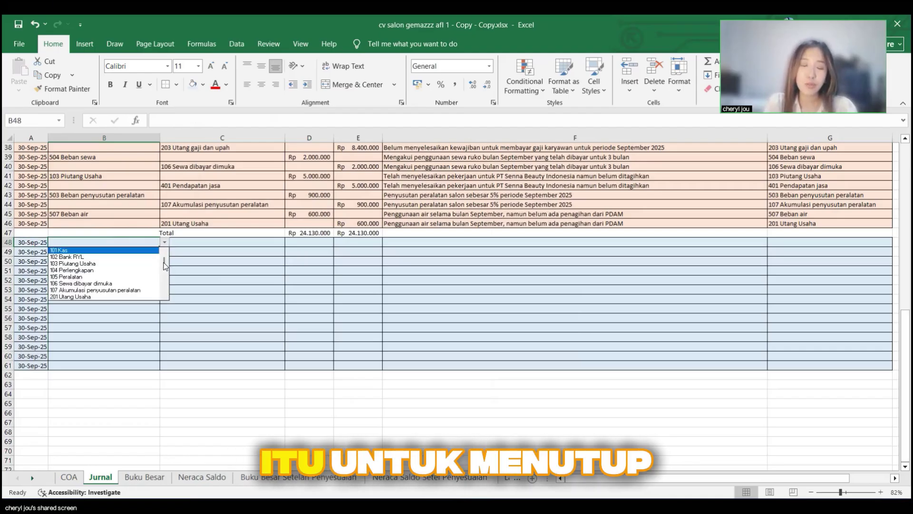
{"action": "scroll", "coordinate": [164, 266], "scroll_direction": "down", "scroll_amount": 4}
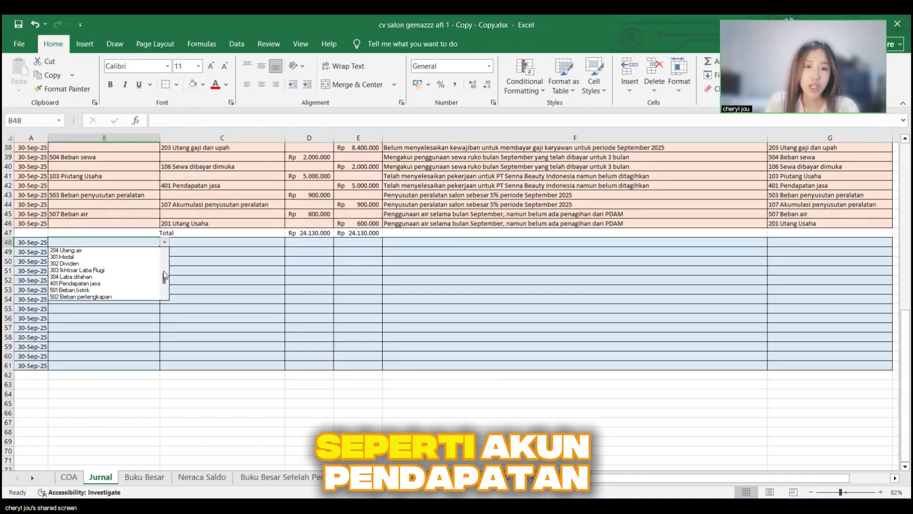
{"action": "scroll", "coordinate": [164, 275], "scroll_direction": "up", "scroll_amount": 4}
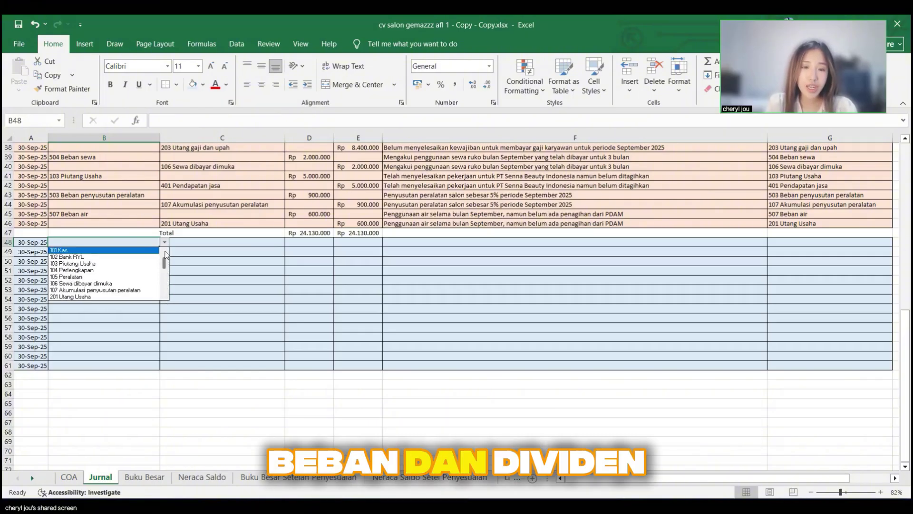
{"action": "scroll", "coordinate": [165, 257], "scroll_direction": "down", "scroll_amount": 3}
{"action": "scroll", "coordinate": [166, 258], "scroll_direction": "up", "scroll_amount": 3}
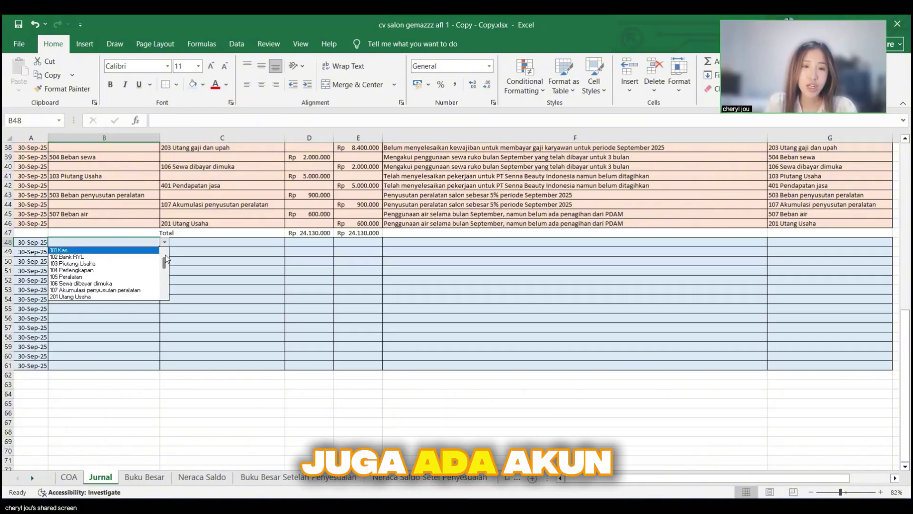
{"action": "mouse_move", "coordinate": [166, 258]}
{"action": "left_mouse_down"}
{"action": "mouse_move", "coordinate": [167, 316]}
{"action": "mouse_move", "coordinate": [164, 259]}
{"action": "left_mouse_up"}
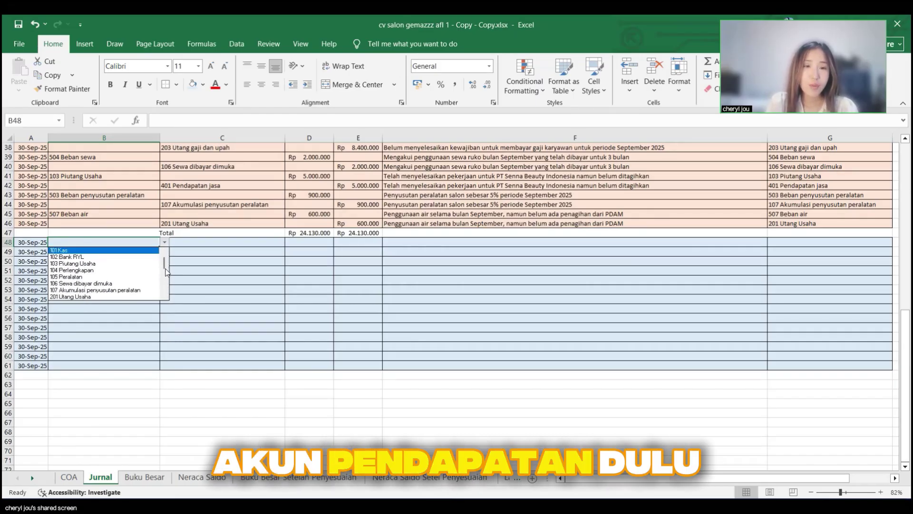
{"action": "left_click_drag", "start_coordinate": [165, 266], "coordinate": [163, 277]}
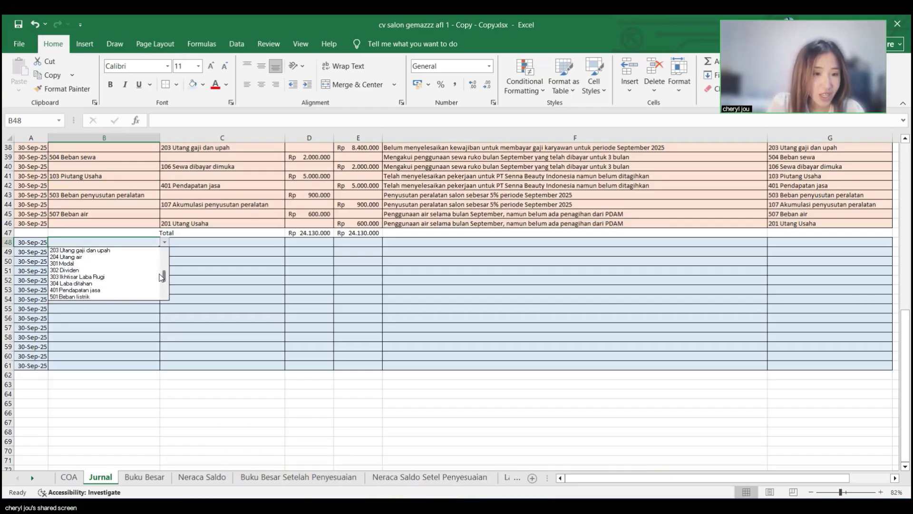
{"action": "left_click", "coordinate": [130, 291]}
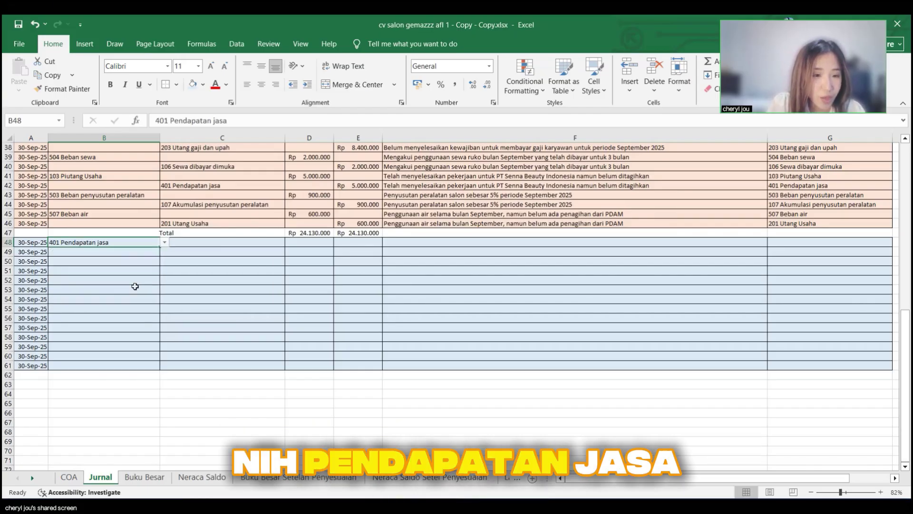
Step: Choose 303 Ikhtisar Laba Rugi as the credit account in C49
{"action": "left_click", "coordinate": [214, 252]}
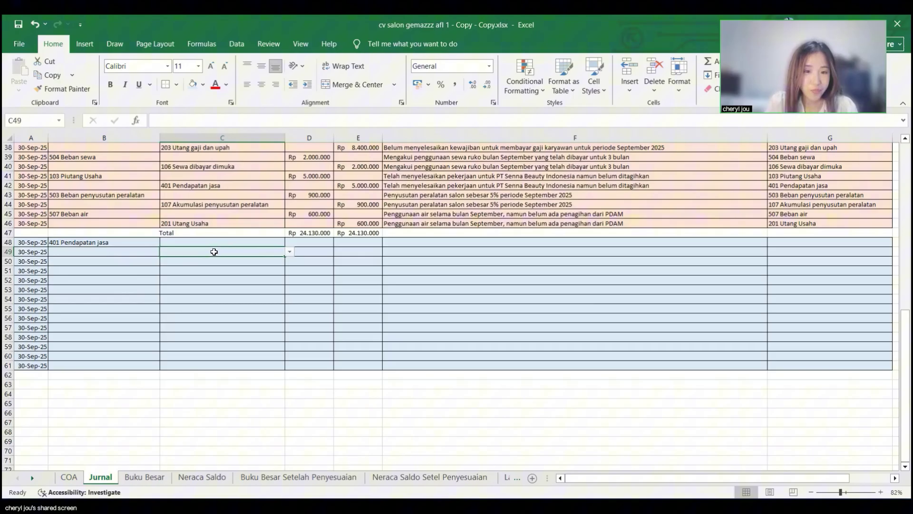
{"action": "left_click", "coordinate": [289, 252]}
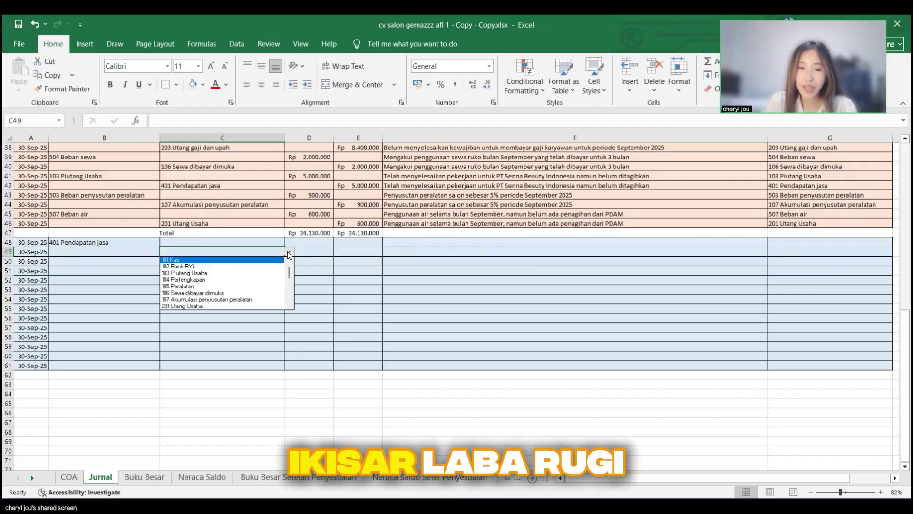
{"action": "left_click", "coordinate": [289, 284]}
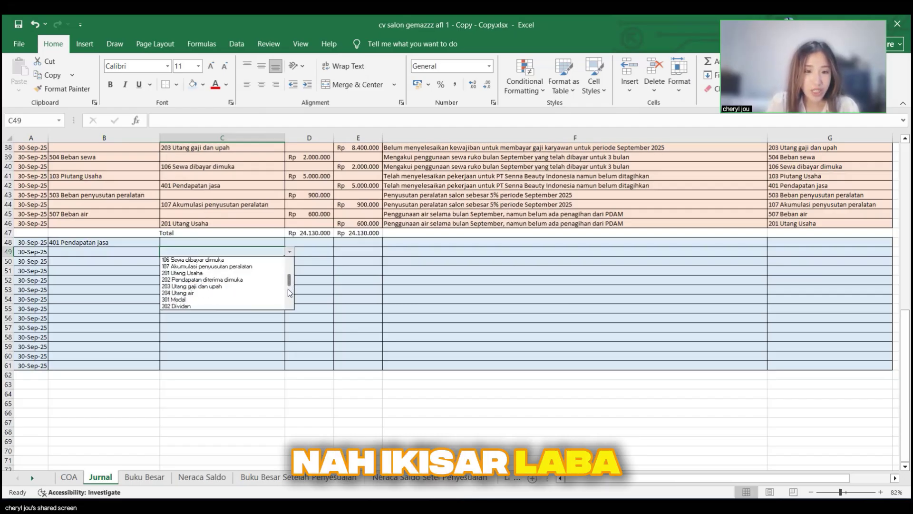
{"action": "left_click", "coordinate": [248, 286]}
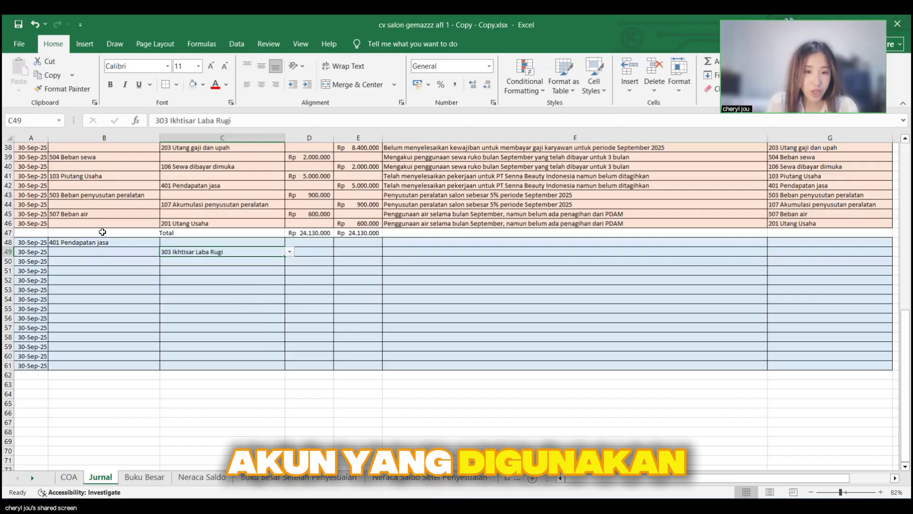
{"action": "left_click", "coordinate": [109, 242]}
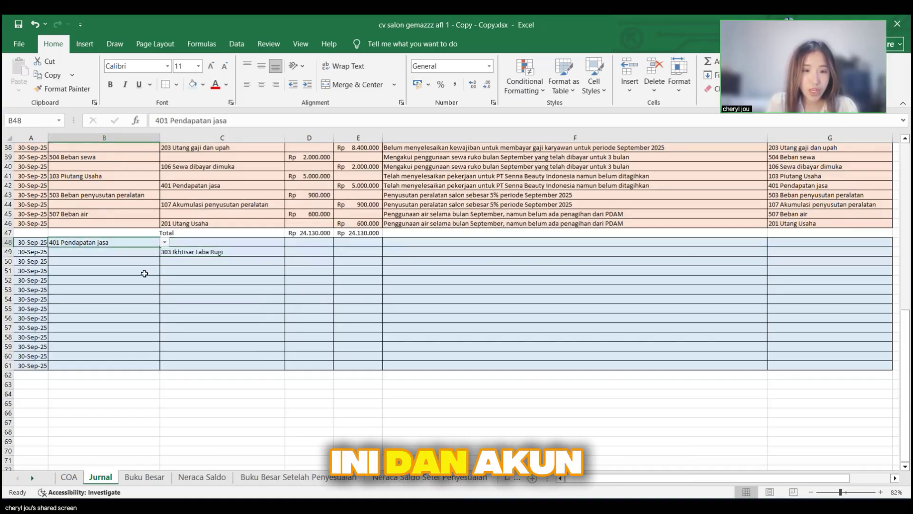
Step: Link the debit amount in D48 to the Pendapatan jasa credit balance with ='Laporan Keuangan.'!C18
{"action": "left_click", "coordinate": [316, 244]}
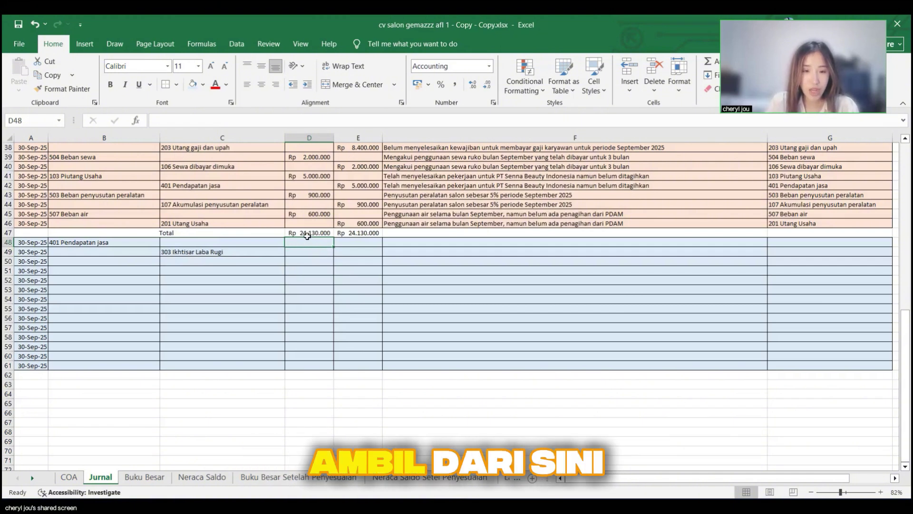
{"action": "type", "text": "="}
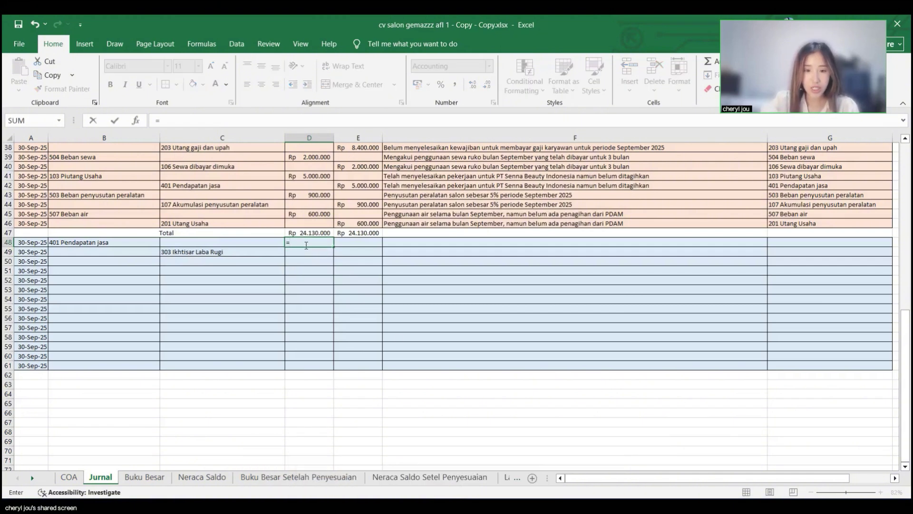
{"action": "scroll", "coordinate": [418, 483], "scroll_direction": "down", "scroll_amount": 3}
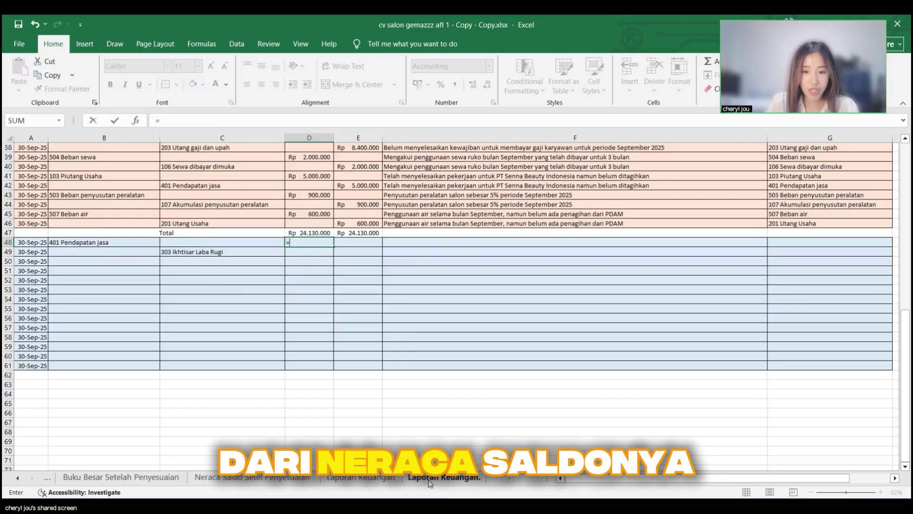
{"action": "left_click", "coordinate": [429, 481]}
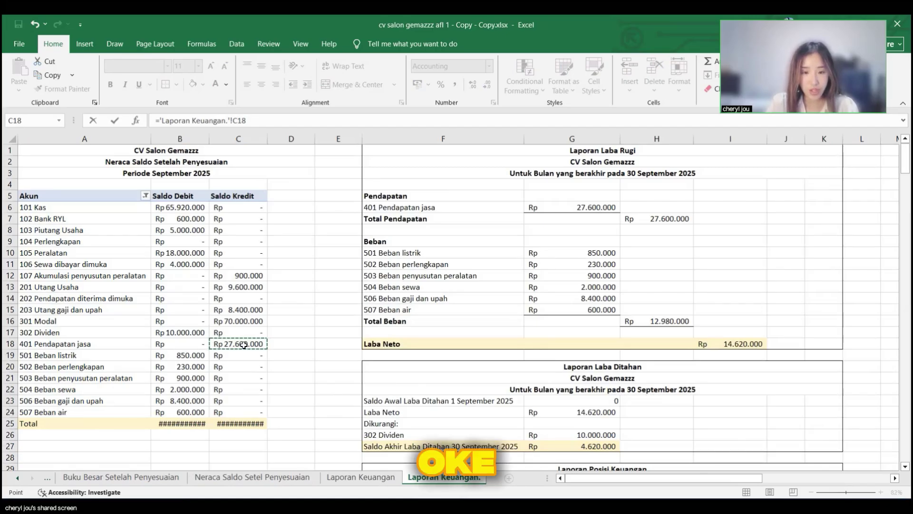
{"action": "key", "text": "Return"}
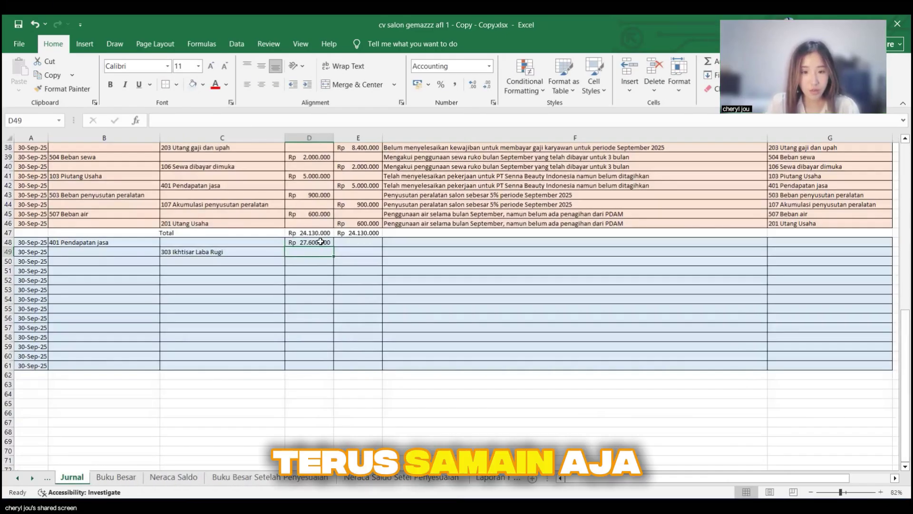
Step: Copy the debit formula from D48 into credit cell E49 and correct its reference to 'Laporan Keuangan.'!C18
{"action": "key", "text": "ctrl+c"}
{"action": "left_click", "coordinate": [353, 253]}
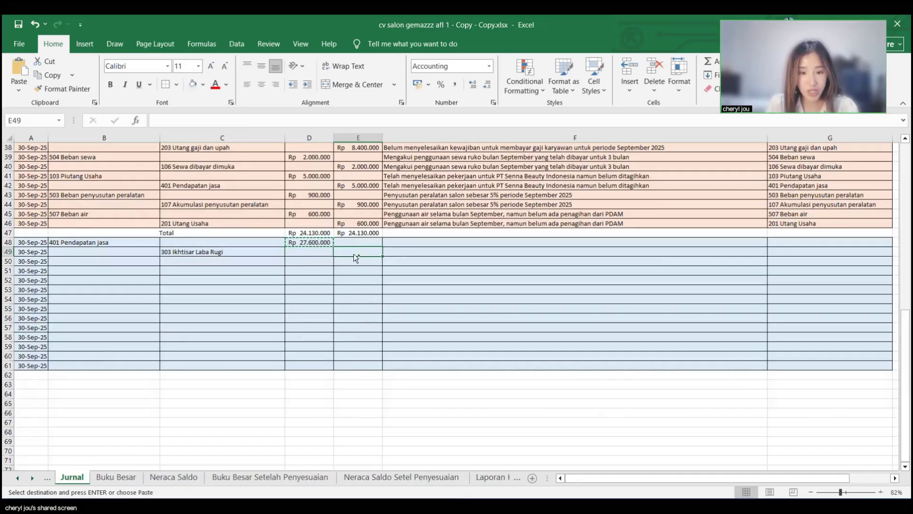
{"action": "key", "text": "ctrl+v"}
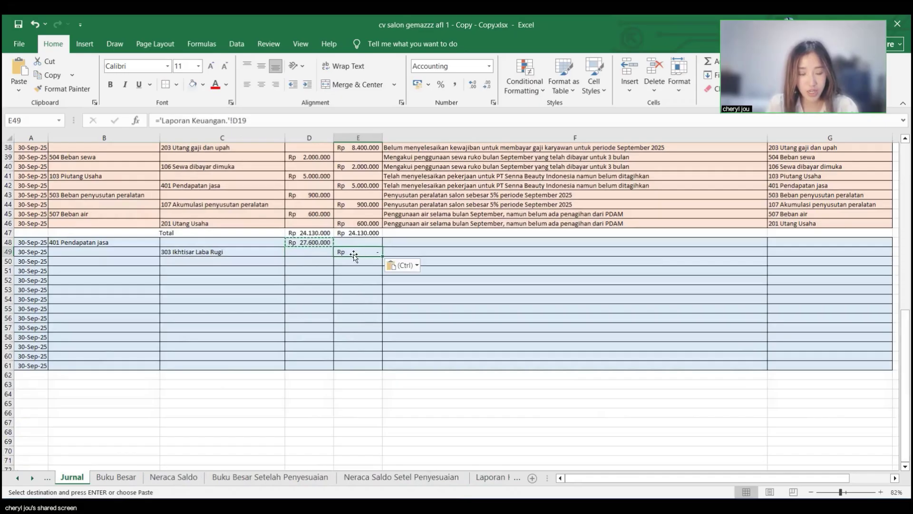
{"action": "left_click", "coordinate": [299, 240]}
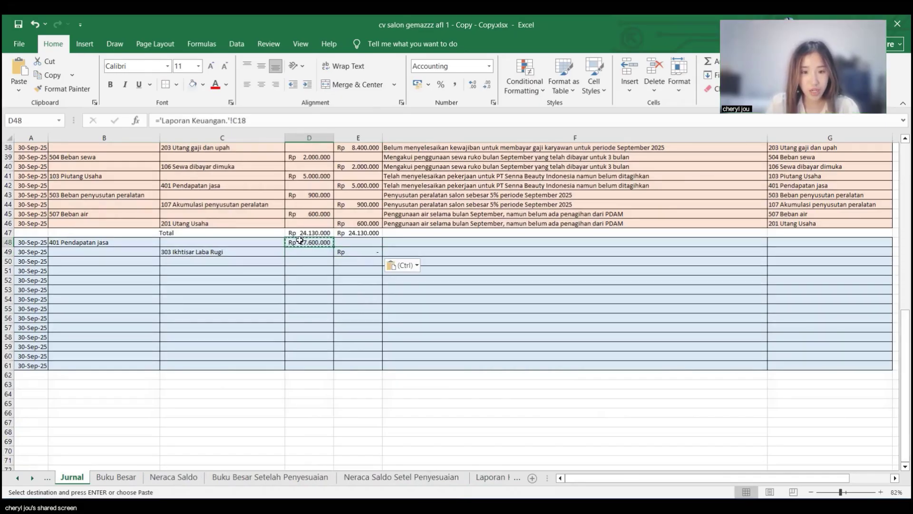
{"action": "left_click", "coordinate": [345, 251]}
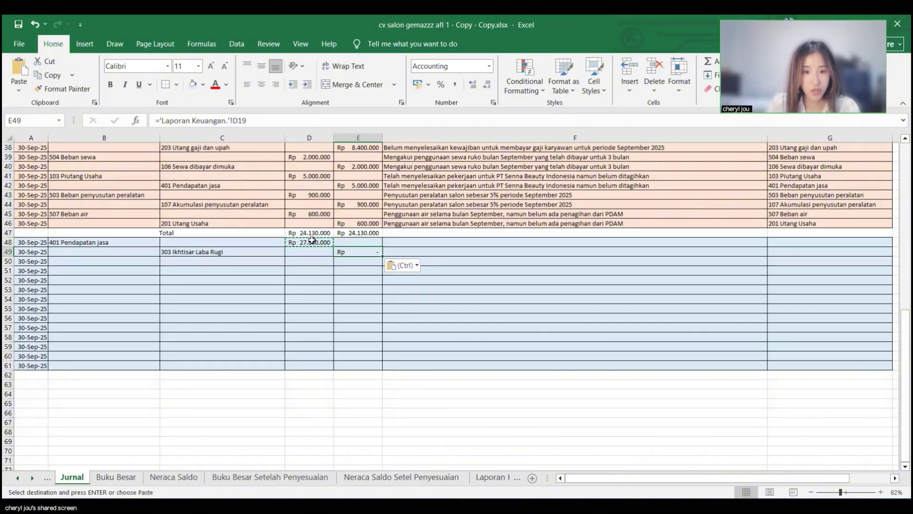
{"action": "left_click", "coordinate": [239, 120]}
{"action": "key", "text": "BackSpace"}
{"action": "key", "text": "BackSpace"}
{"action": "key", "text": "BackSpace"}
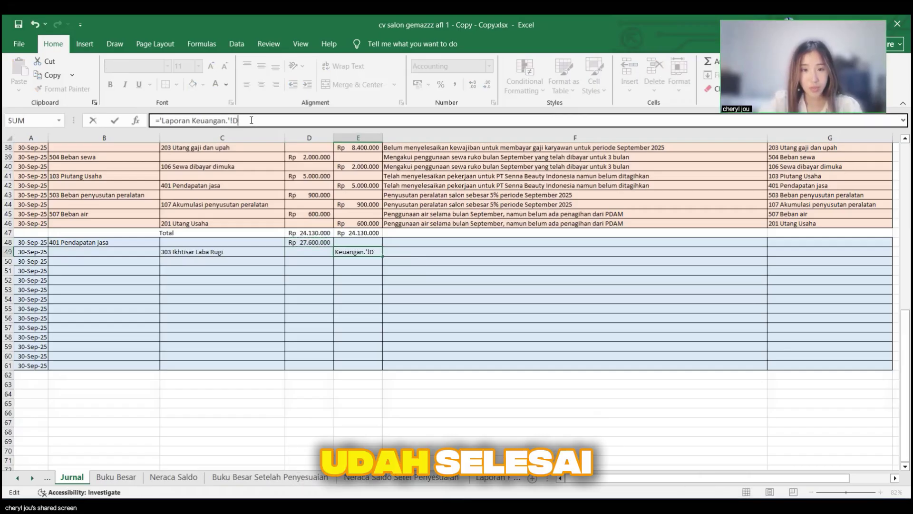
{"action": "type", "text": "c18"}
{"action": "key", "text": "Return"}
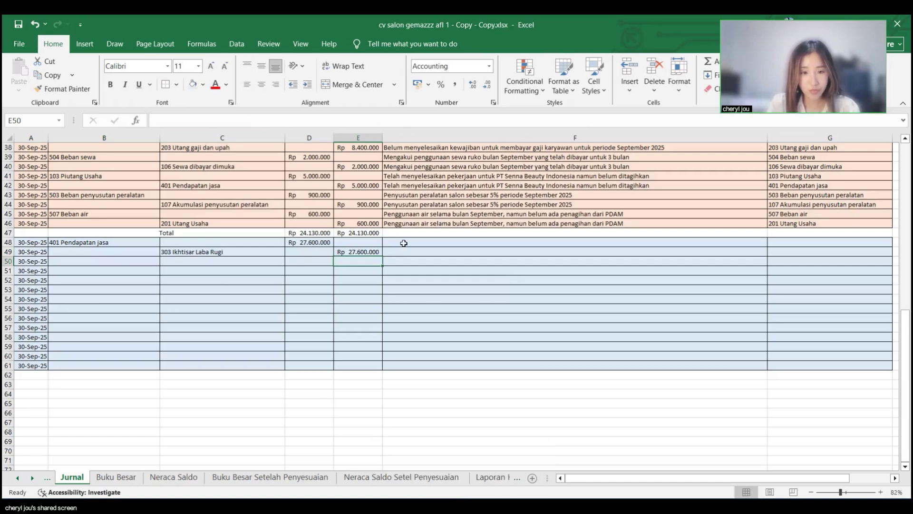
Step: Enter the description "Menutup akun pendapatan" in F48
{"action": "left_click", "coordinate": [403, 243]}
{"action": "type", "text": "Menutu"}
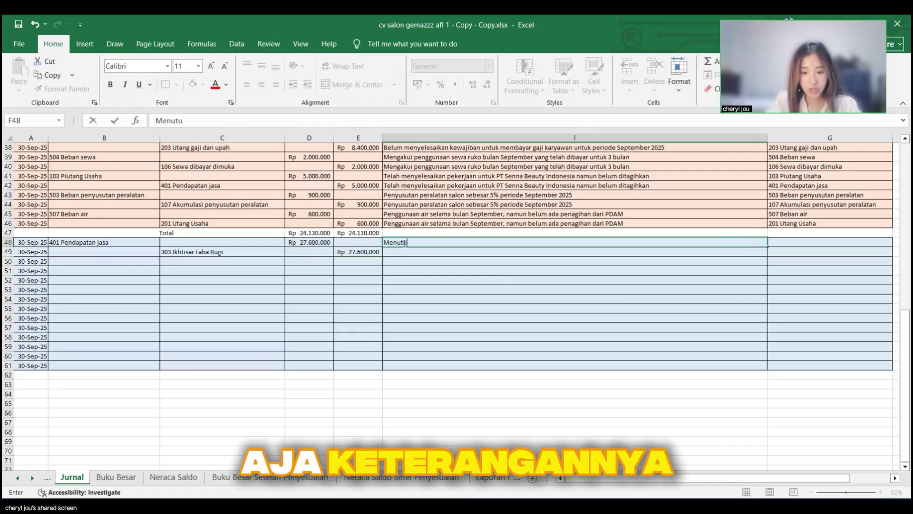
{"action": "type", "text": "p akun pendapatan"}
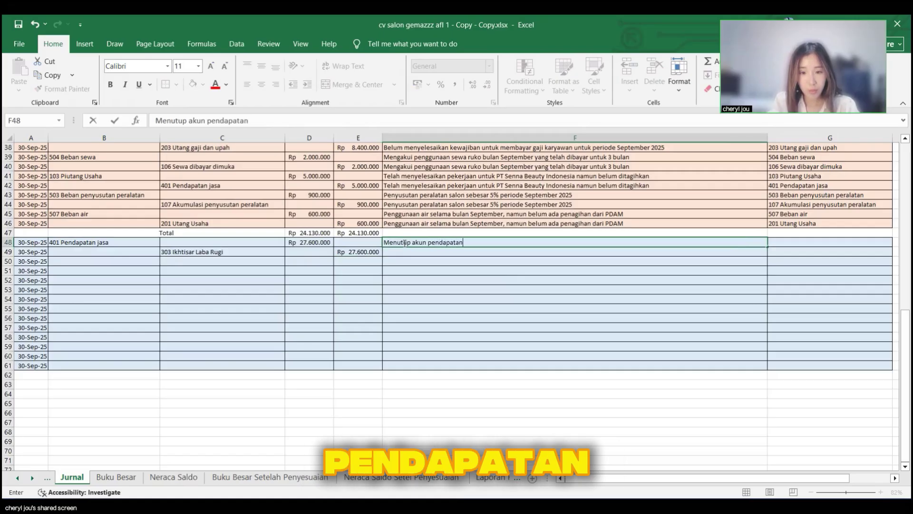
{"action": "key", "text": "Return"}
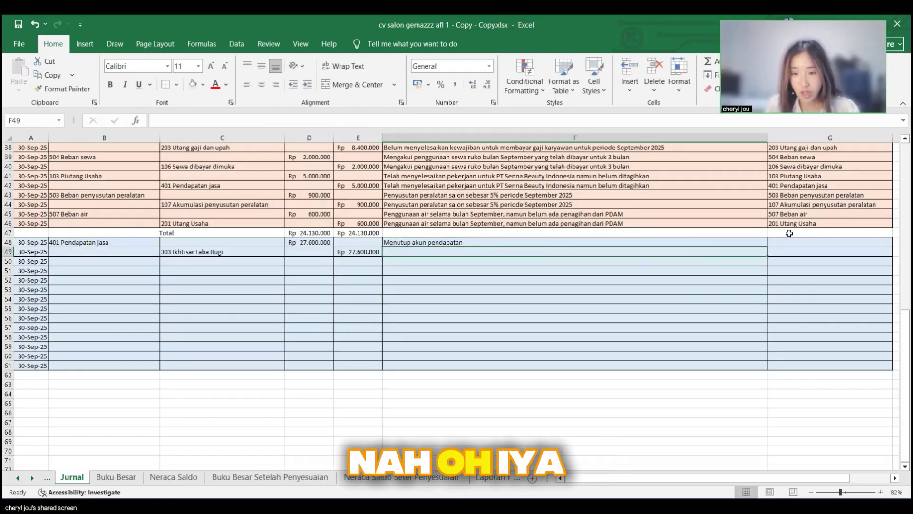
Step: Fill the account-name formula in G46 down to G61 and clear the contents of G47 in the Total row
{"action": "left_click", "coordinate": [846, 218]}
{"action": "left_click_drag", "start_coordinate": [858, 228], "coordinate": [792, 367]}
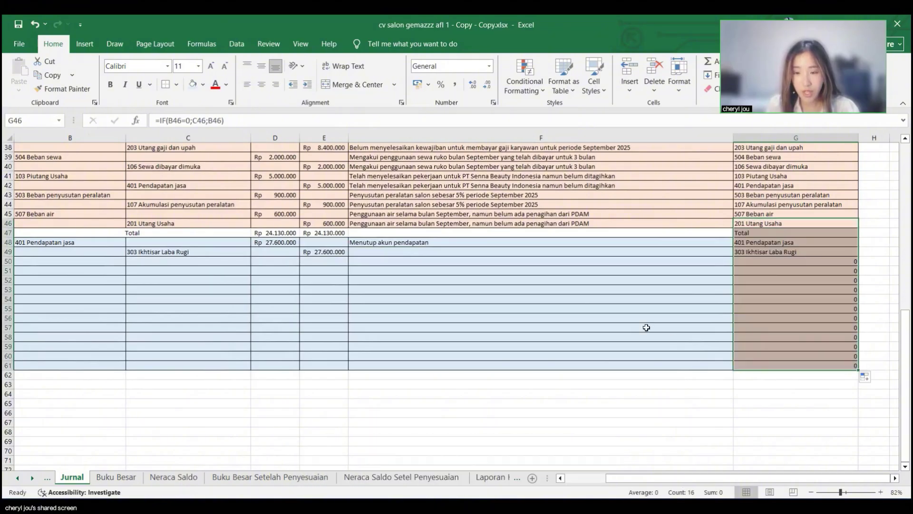
{"action": "left_click", "coordinate": [812, 234]}
{"action": "right_click", "coordinate": [810, 232]}
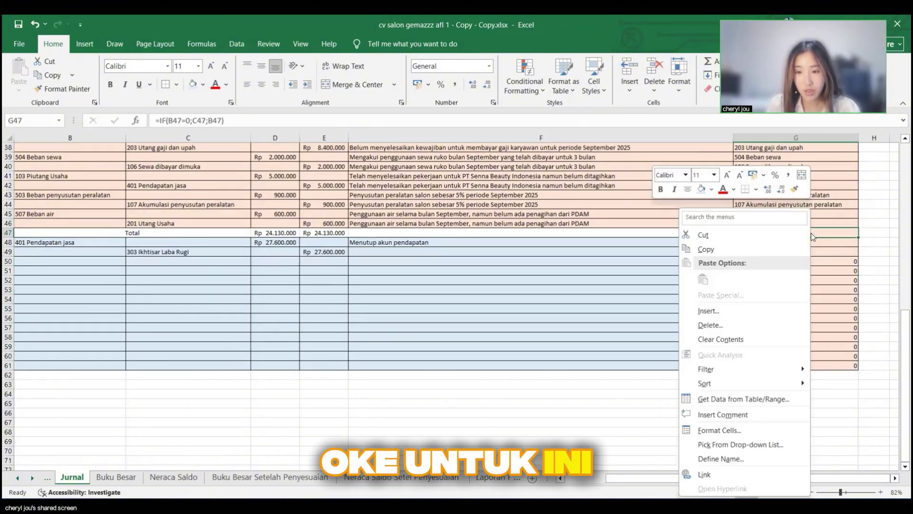
{"action": "left_click", "coordinate": [728, 338]}
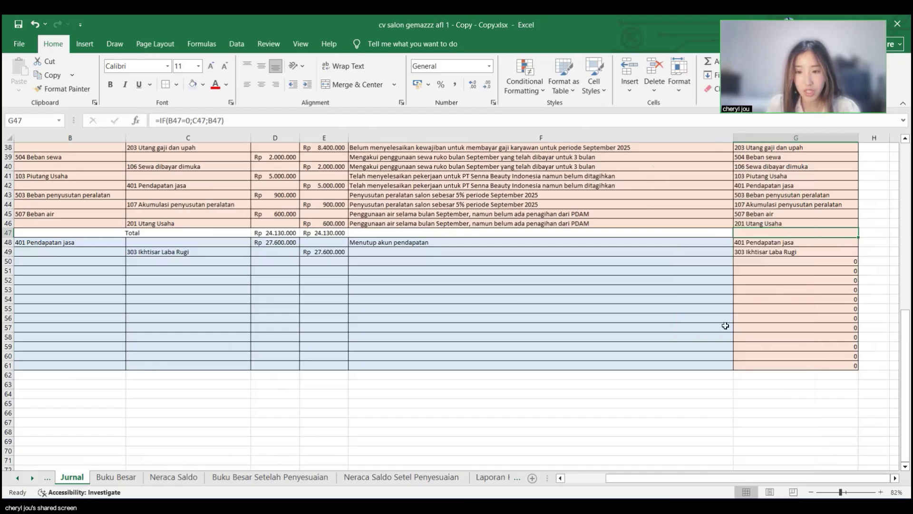
{"action": "left_click", "coordinate": [671, 279]}
{"action": "scroll", "coordinate": [670, 279], "scroll_direction": "left", "scroll_amount": 1}
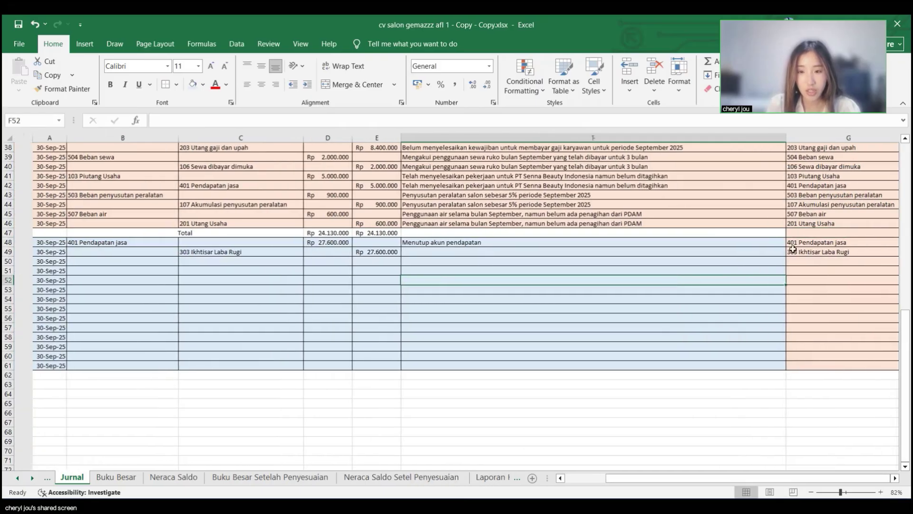
Step: Apply the light blue fill of the closing-entry rows to the account-name cells G48:G61
{"action": "left_click_drag", "start_coordinate": [793, 242], "coordinate": [797, 367]}
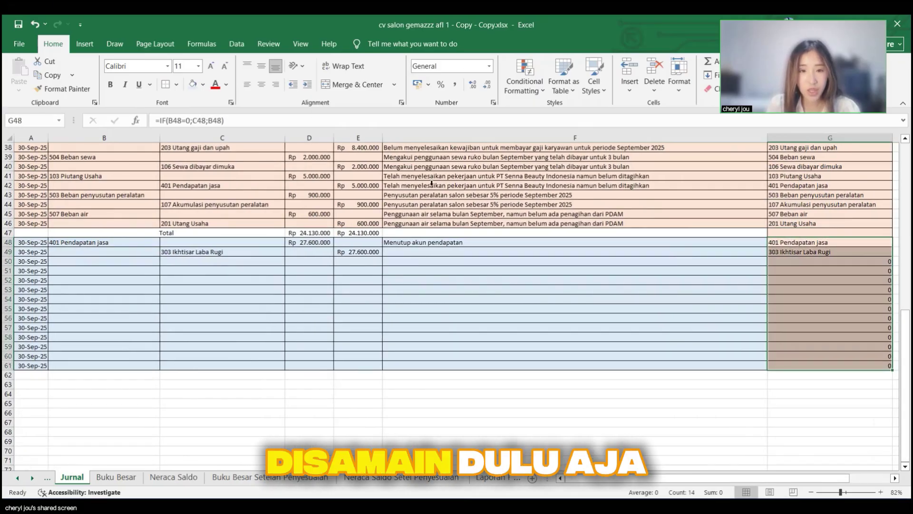
{"action": "key", "text": "alt+h"}
{"action": "key", "text": "h"}
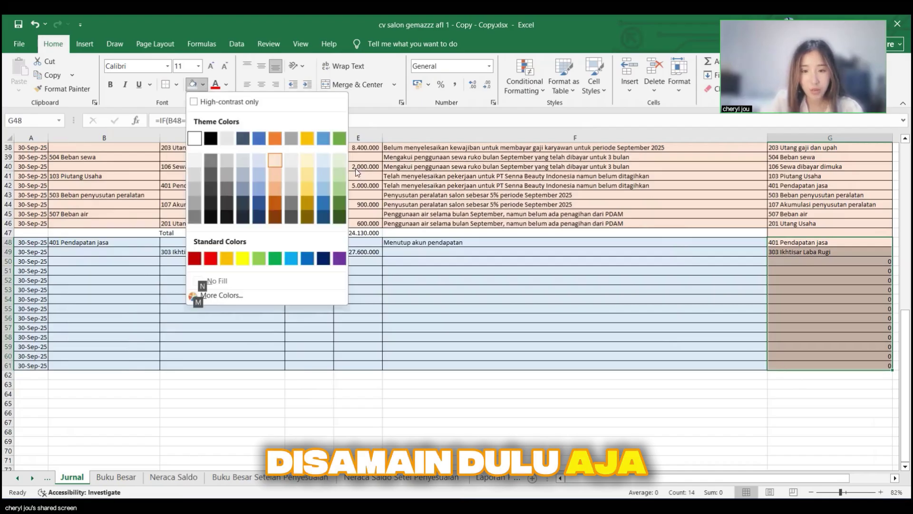
{"action": "left_click", "coordinate": [321, 161]}
{"action": "left_click", "coordinate": [457, 299]}
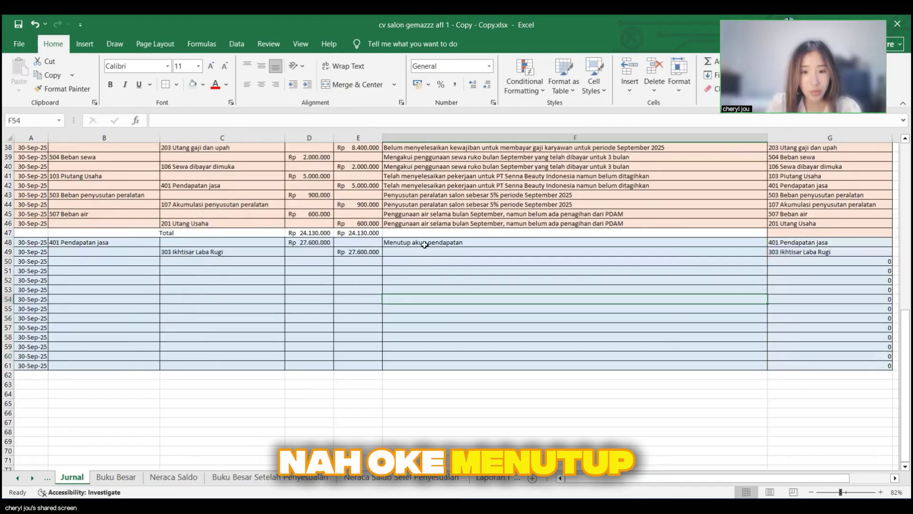
Step: Copy the description "Menutup akun pendapatan" from F48 into F49
{"action": "left_click", "coordinate": [425, 244]}
{"action": "key", "text": "ctrl+c"}
{"action": "left_click", "coordinate": [424, 252]}
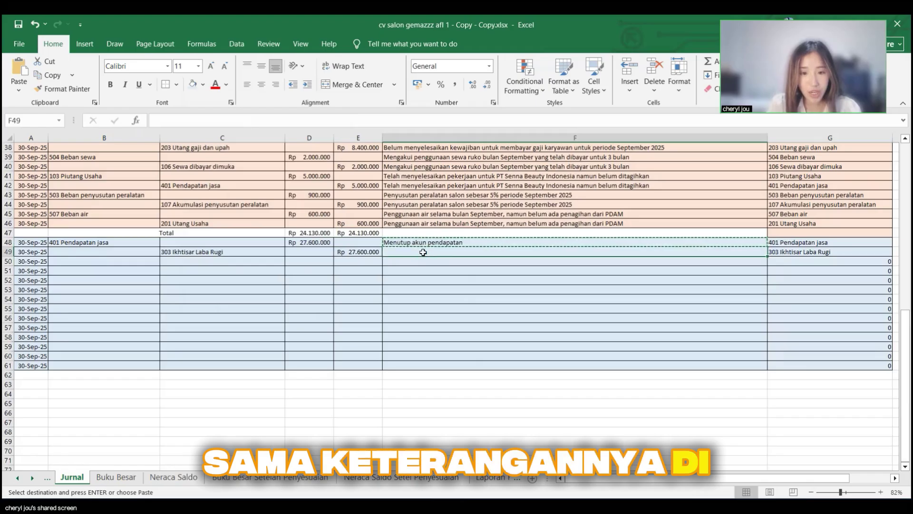
{"action": "key", "text": "Return"}
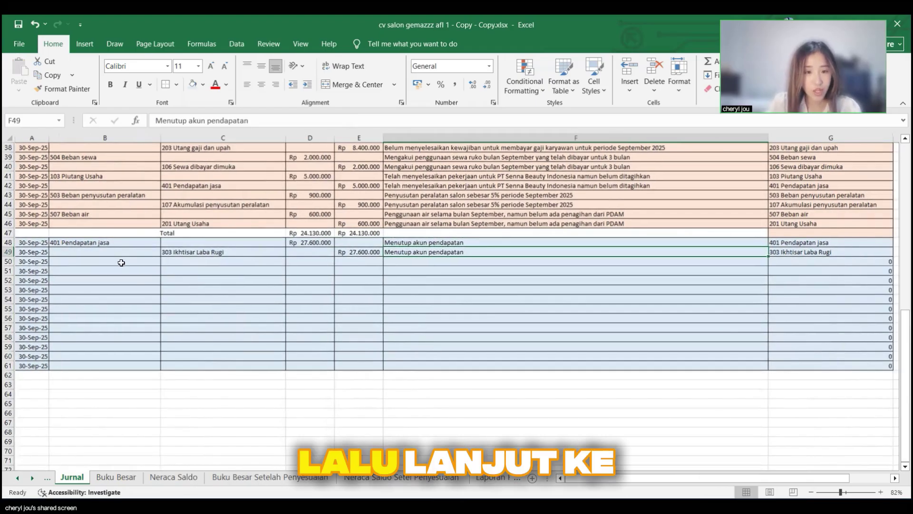
Step: Choose 303 Ikhtisar Laba Rugi as the debit account in B50
{"action": "left_click", "coordinate": [157, 262]}
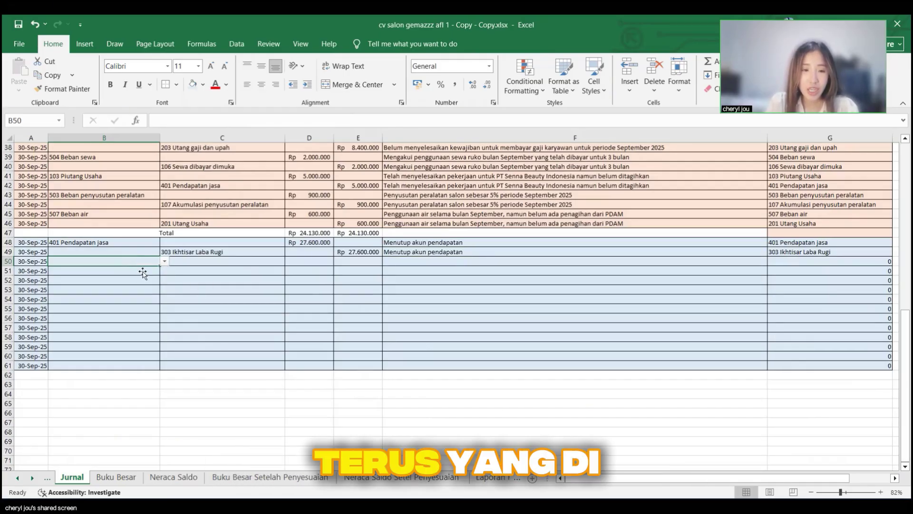
{"action": "left_click", "coordinate": [164, 261]}
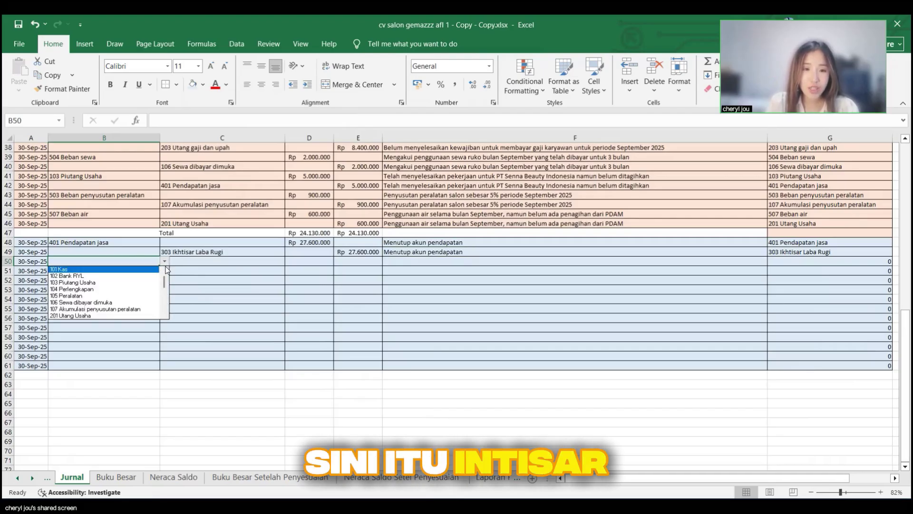
{"action": "scroll", "coordinate": [162, 295], "scroll_direction": "down", "scroll_amount": 1}
{"action": "scroll", "coordinate": [162, 296], "scroll_direction": "down", "scroll_amount": 1}
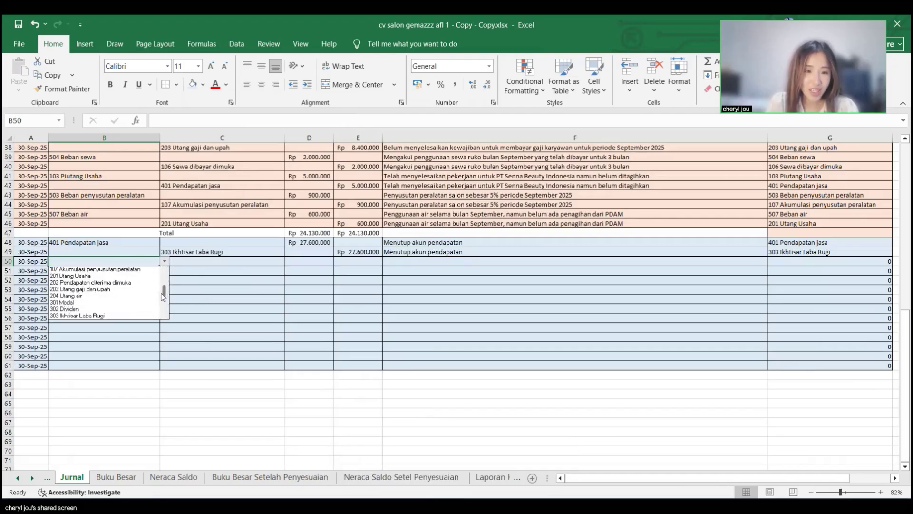
{"action": "left_click", "coordinate": [142, 315]}
Step: Choose 501 Beban listrik in C51 and 502 Beban perlengkapan in C52 as credit accounts
{"action": "left_click", "coordinate": [236, 271]}
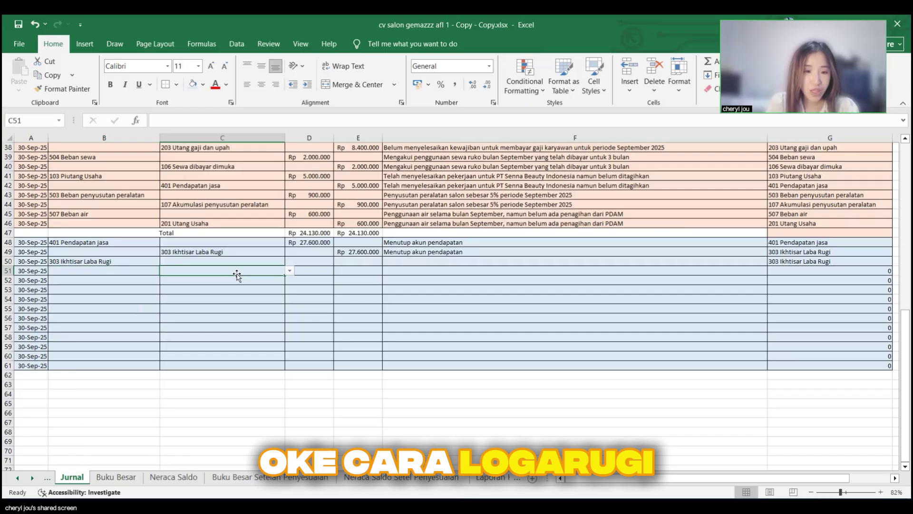
{"action": "left_click", "coordinate": [289, 271]}
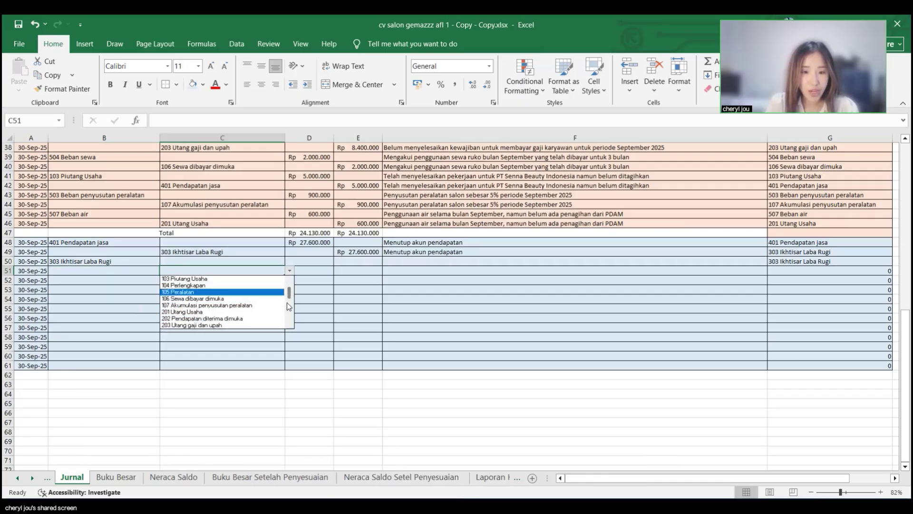
{"action": "scroll", "coordinate": [285, 309], "scroll_direction": "down", "scroll_amount": 3}
{"action": "left_click", "coordinate": [245, 309]}
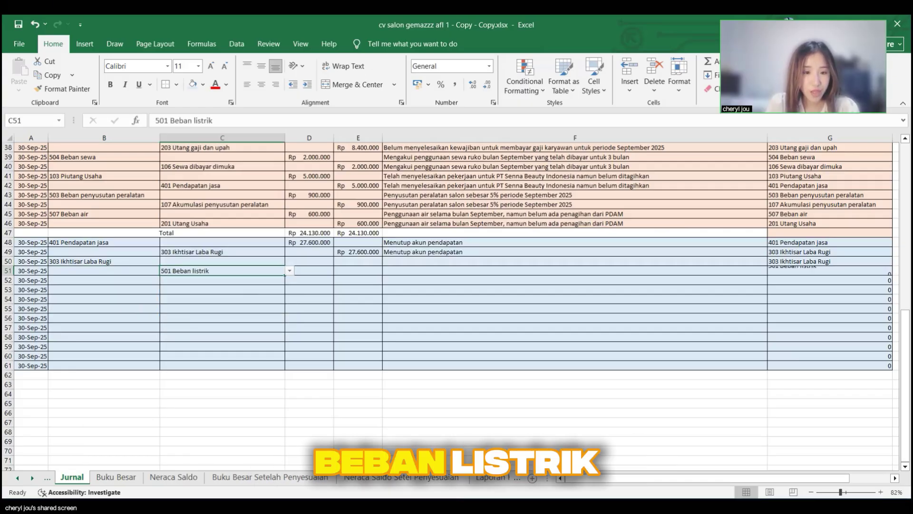
{"action": "left_click", "coordinate": [281, 281]}
{"action": "left_click", "coordinate": [290, 280]}
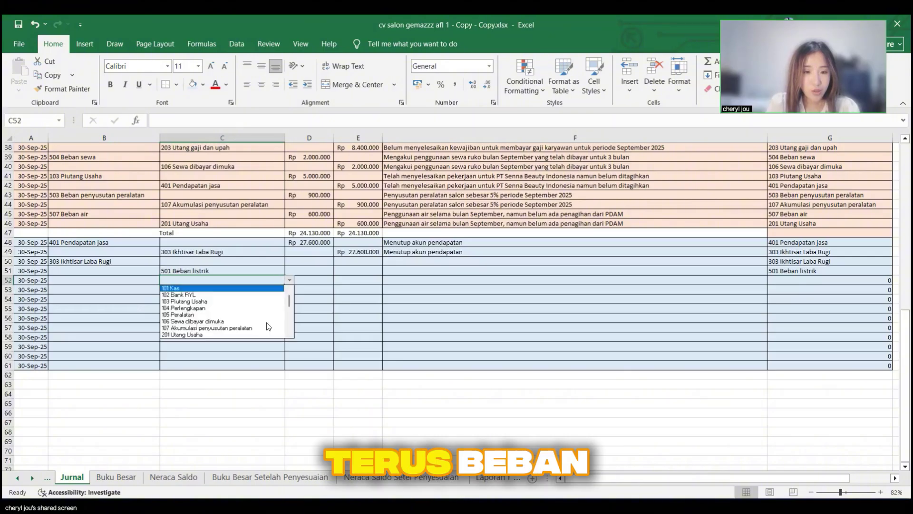
{"action": "scroll", "coordinate": [267, 327], "scroll_direction": "down", "scroll_amount": 3}
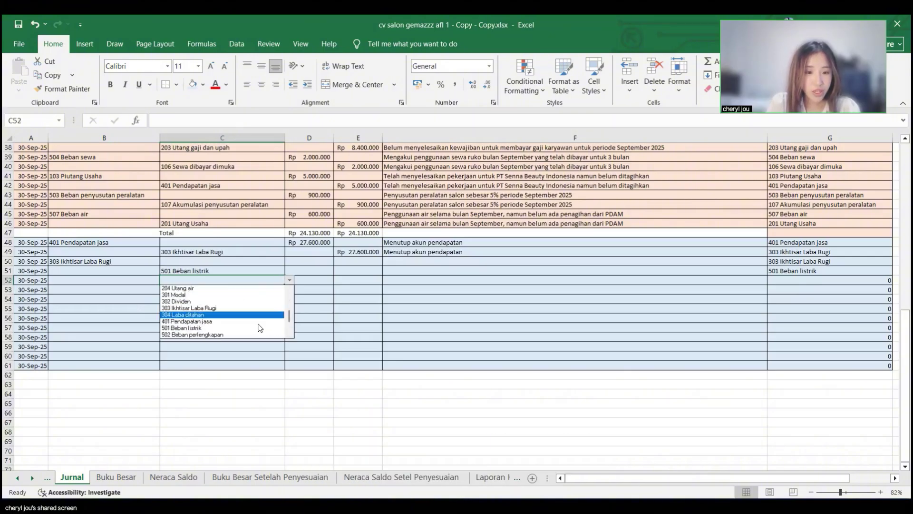
{"action": "left_click", "coordinate": [260, 334]}
Step: Choose 503 Beban penyusutan peralatan in C53 and 504 Beban sewa in C54 as credit accounts
{"action": "left_click", "coordinate": [262, 290]}
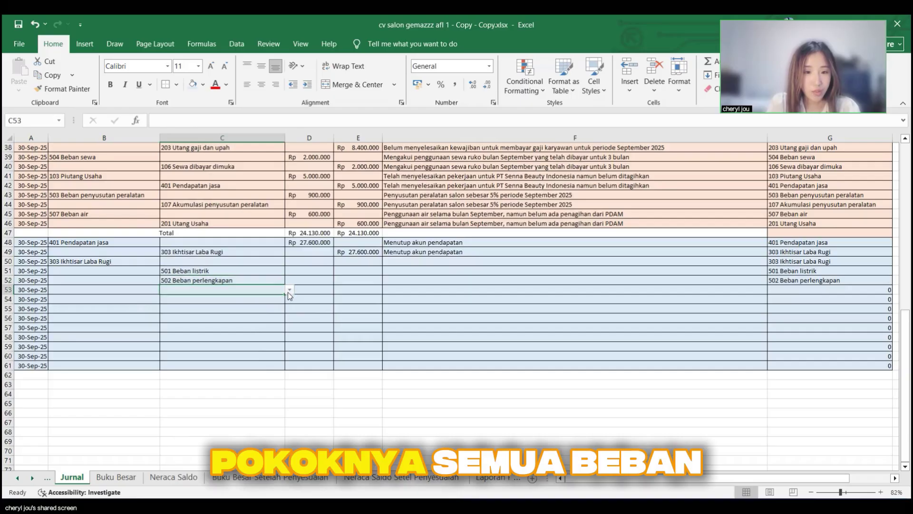
{"action": "left_click", "coordinate": [290, 290]}
{"action": "scroll", "coordinate": [284, 321], "scroll_direction": "down", "scroll_amount": 3}
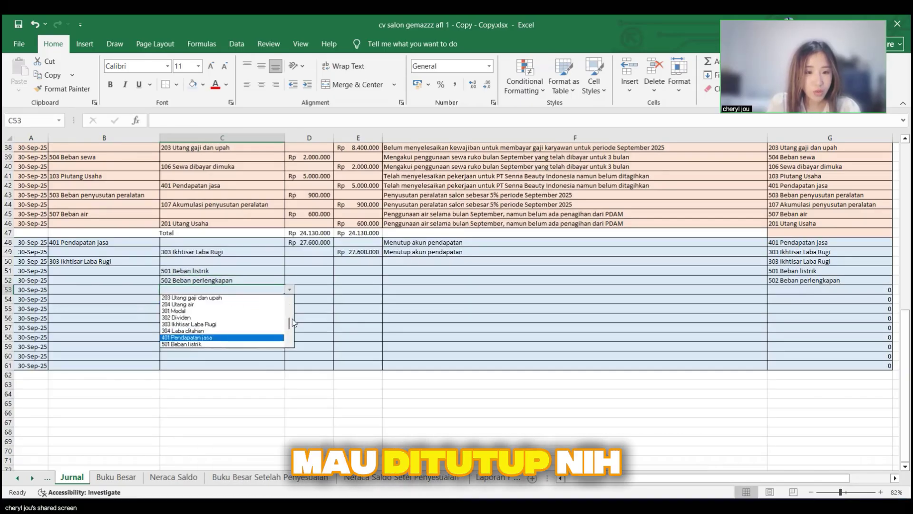
{"action": "scroll", "coordinate": [292, 322], "scroll_direction": "down", "scroll_amount": 3}
{"action": "left_click", "coordinate": [268, 328]}
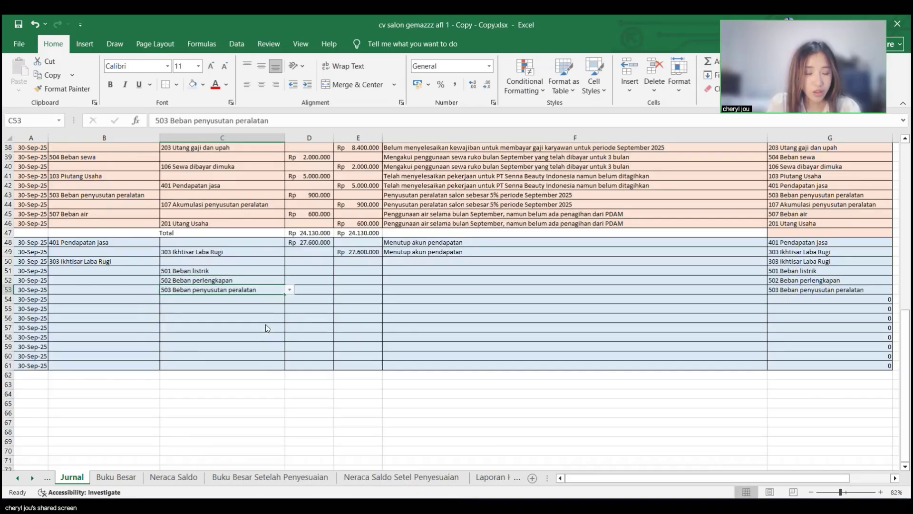
{"action": "left_click", "coordinate": [269, 300]}
{"action": "left_click", "coordinate": [289, 298]}
{"action": "scroll", "coordinate": [286, 337], "scroll_direction": "down", "scroll_amount": 4}
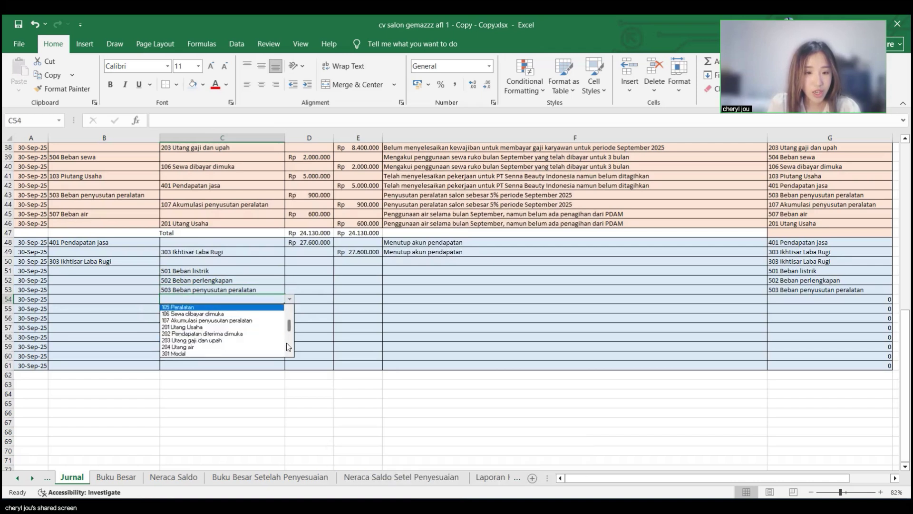
{"action": "left_click", "coordinate": [266, 340]}
Step: Choose 506 Beban gaji dan upah in C55 and 507 Beban air in C56 as credit accounts
{"action": "left_click", "coordinate": [286, 309]}
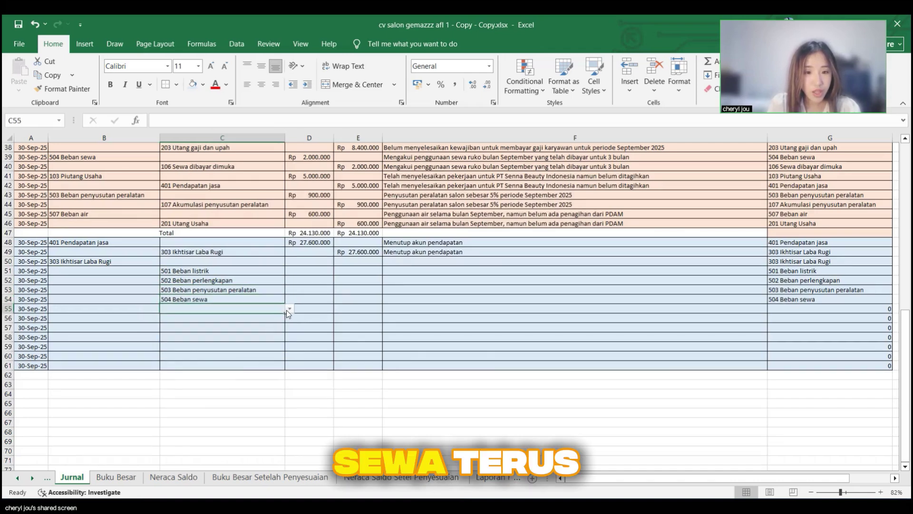
{"action": "left_click", "coordinate": [289, 309]}
{"action": "scroll", "coordinate": [290, 364], "scroll_direction": "down", "scroll_amount": 5}
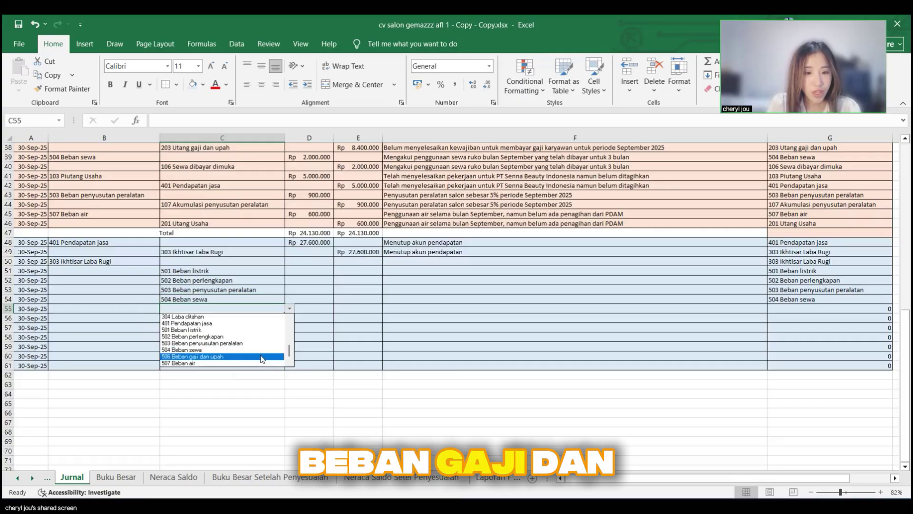
{"action": "left_click", "coordinate": [252, 362]}
{"action": "left_click", "coordinate": [264, 325]}
{"action": "left_click", "coordinate": [288, 318]}
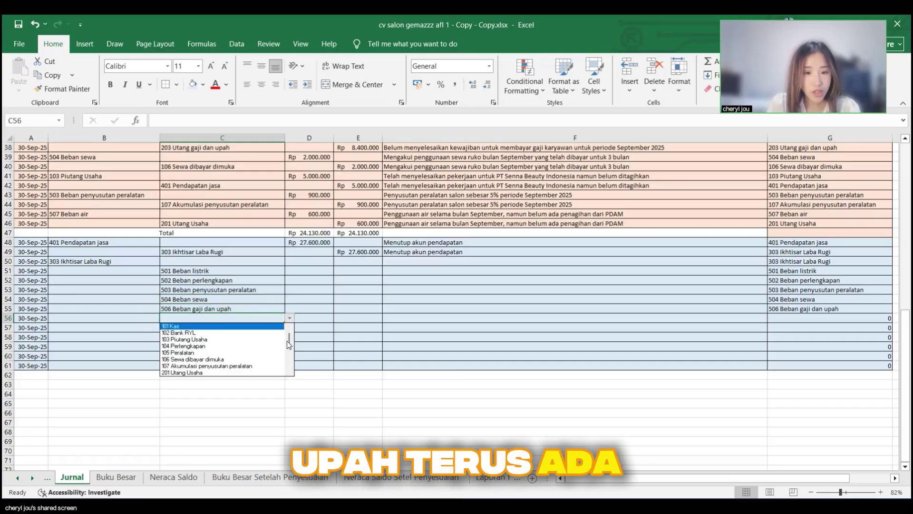
{"action": "scroll", "coordinate": [287, 344], "scroll_direction": "down", "scroll_amount": 4}
{"action": "left_click", "coordinate": [263, 371]}
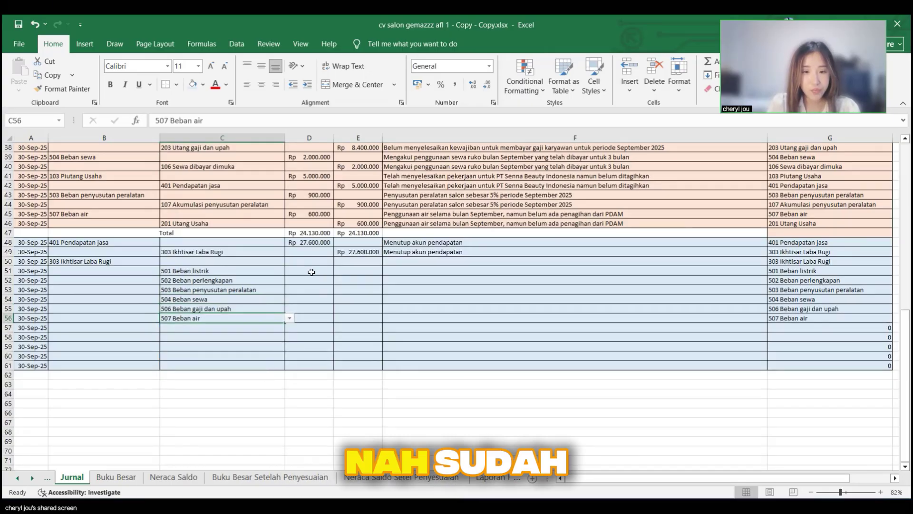
Step: Copy the expense debit balances B19:B24 from the Neraca Saldo Setel Penyesuaian sheet into Jurnal's credit cells starting at E51
{"action": "left_click", "coordinate": [311, 272]}
{"action": "left_click", "coordinate": [357, 269]}
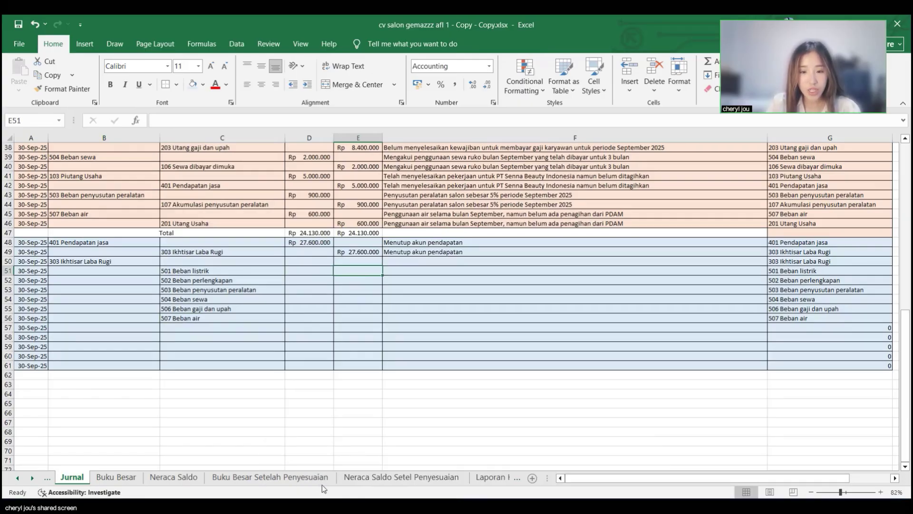
{"action": "left_click", "coordinate": [401, 476]}
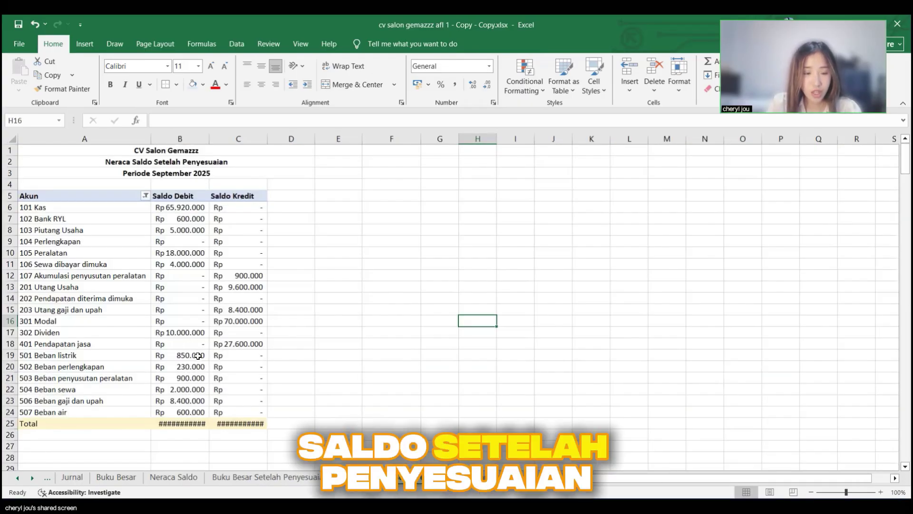
{"action": "left_click_drag", "start_coordinate": [193, 356], "coordinate": [194, 410]}
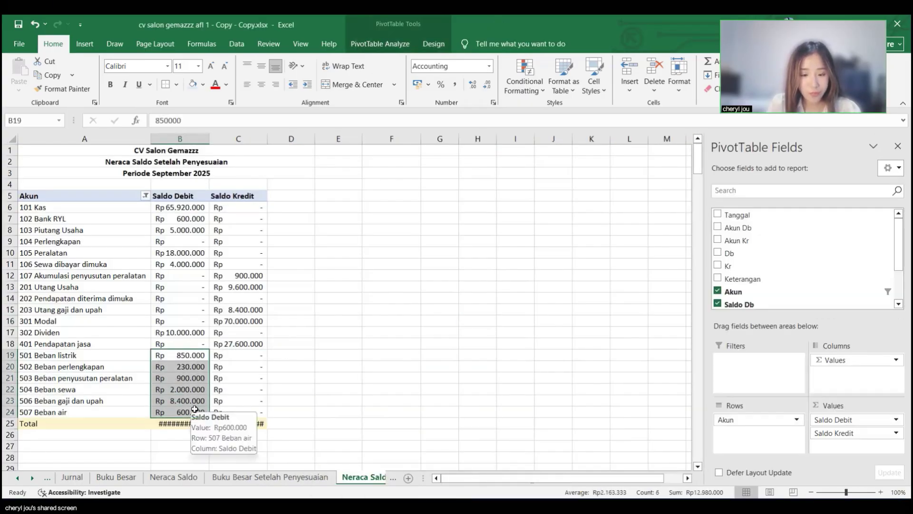
{"action": "key", "text": "ctrl+c"}
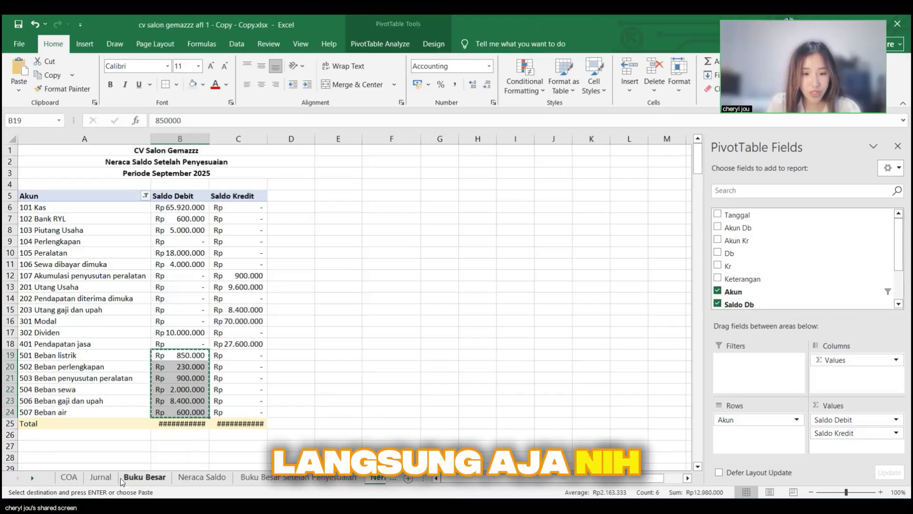
{"action": "left_click", "coordinate": [100, 477]}
{"action": "key", "text": "ctrl+v"}
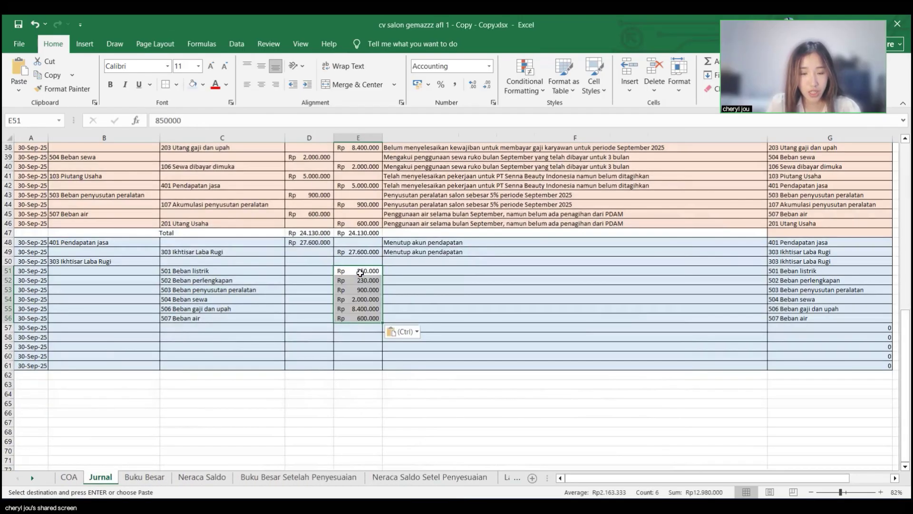
Step: Total the expense credits in debit cell D50 with =SUM(E51:E56)
{"action": "left_click", "coordinate": [305, 262]}
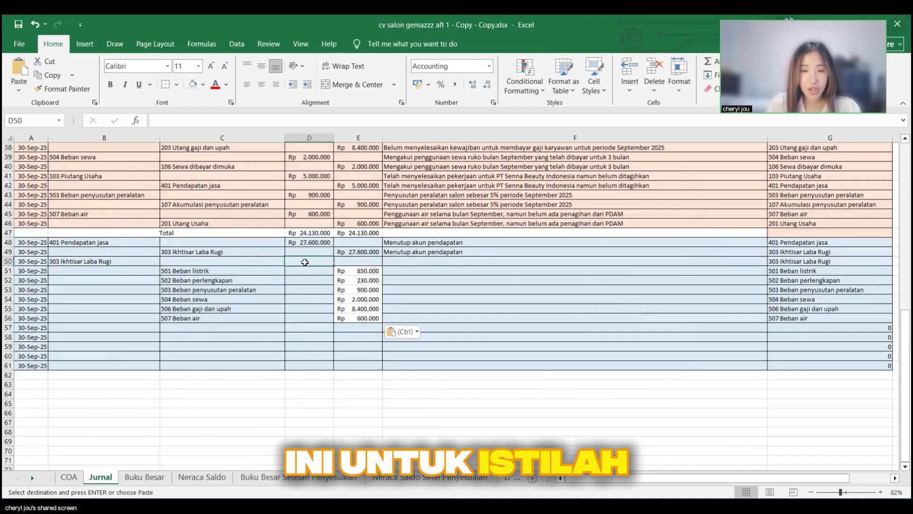
{"action": "type", "text": "="}
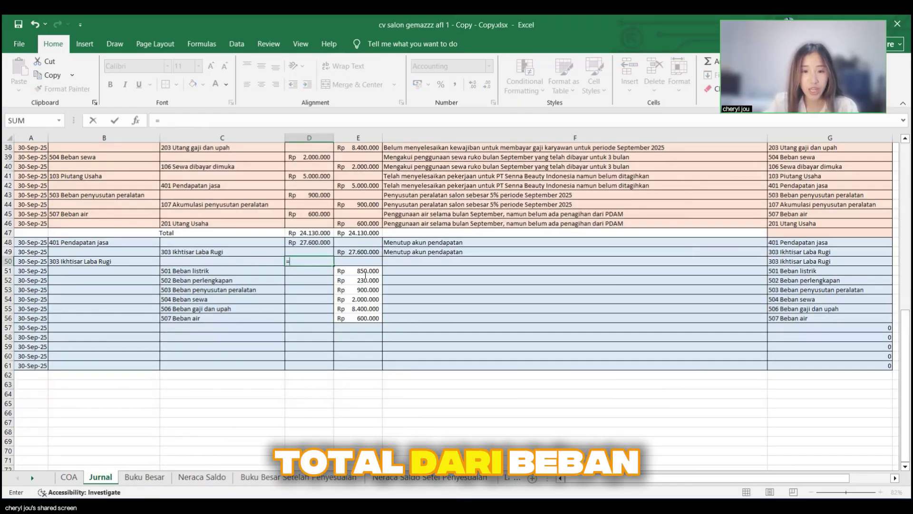
{"action": "type", "text": "su"}
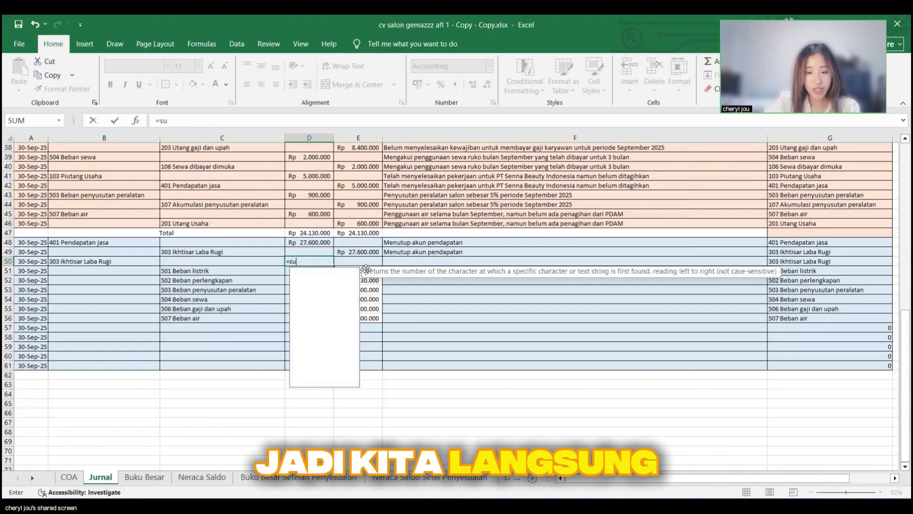
{"action": "type", "text": "m("}
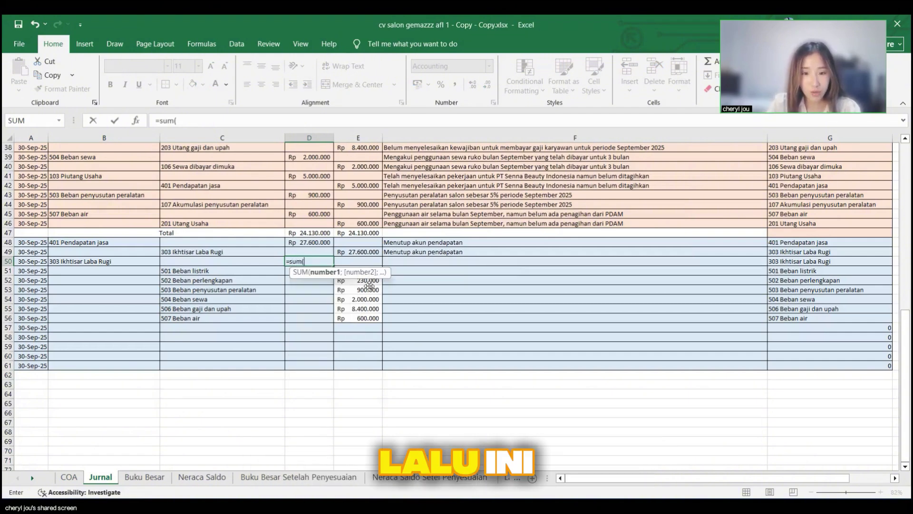
{"action": "left_click_drag", "start_coordinate": [348, 270], "coordinate": [353, 322]}
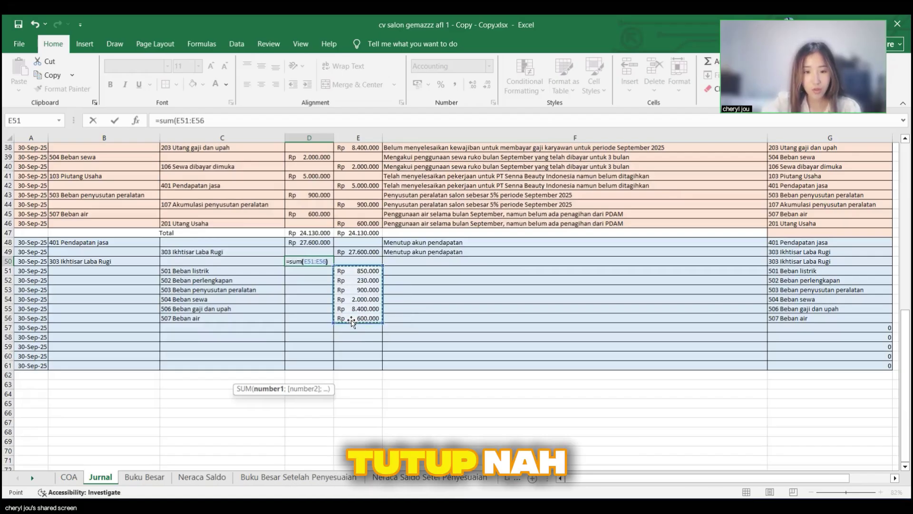
{"action": "key", "text": "Return"}
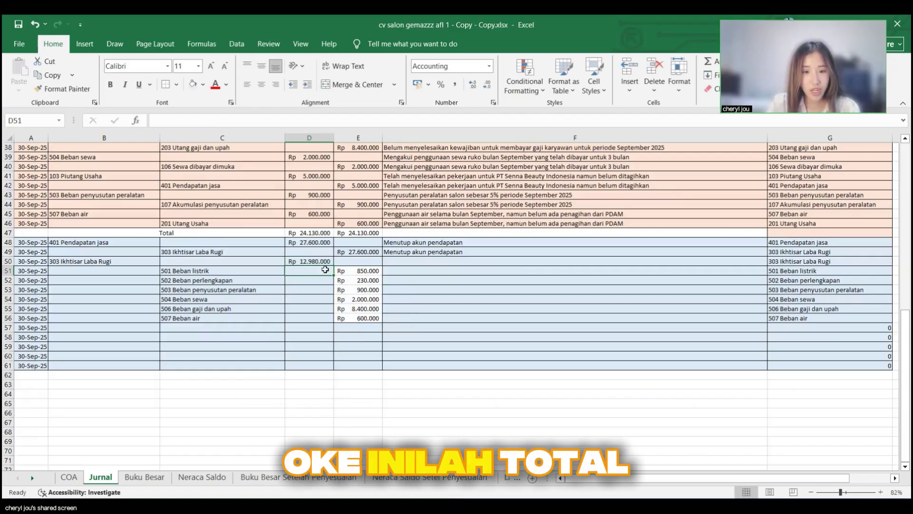
{"action": "left_click", "coordinate": [128, 327]}
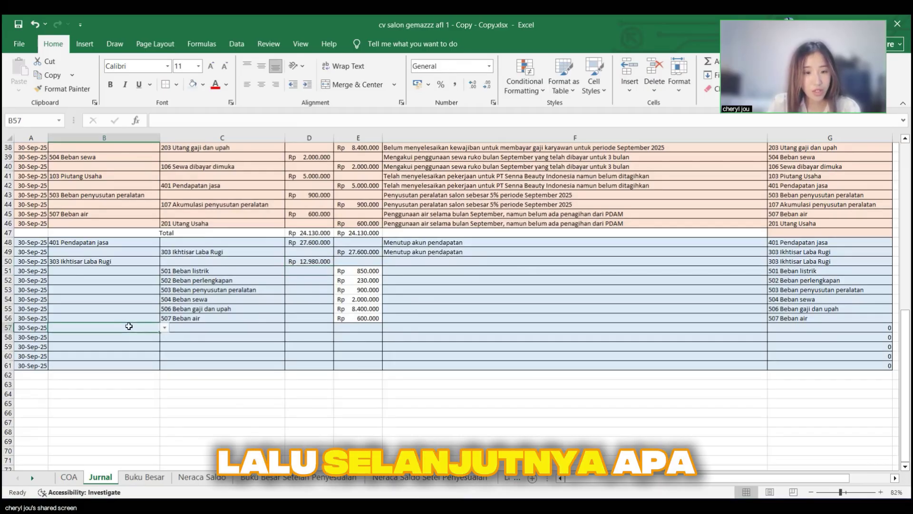
{"action": "left_click", "coordinate": [164, 327]}
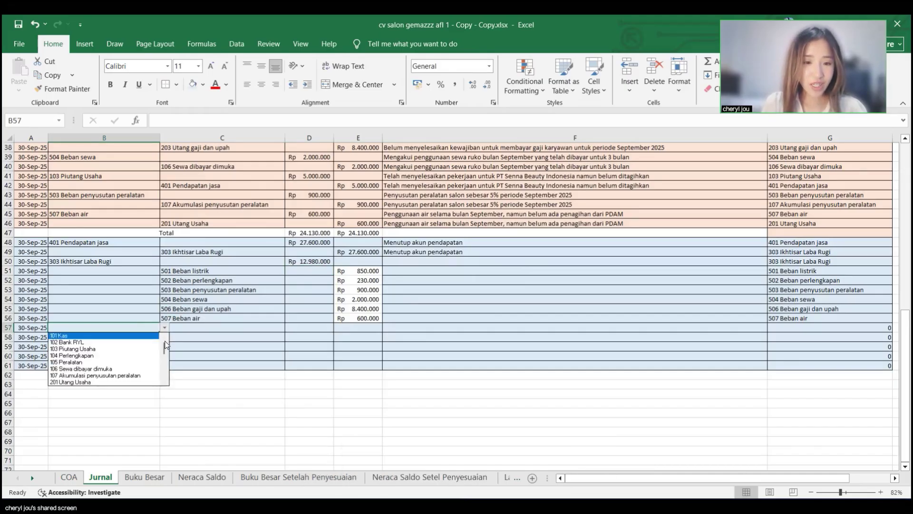
{"action": "left_click", "coordinate": [165, 328]}
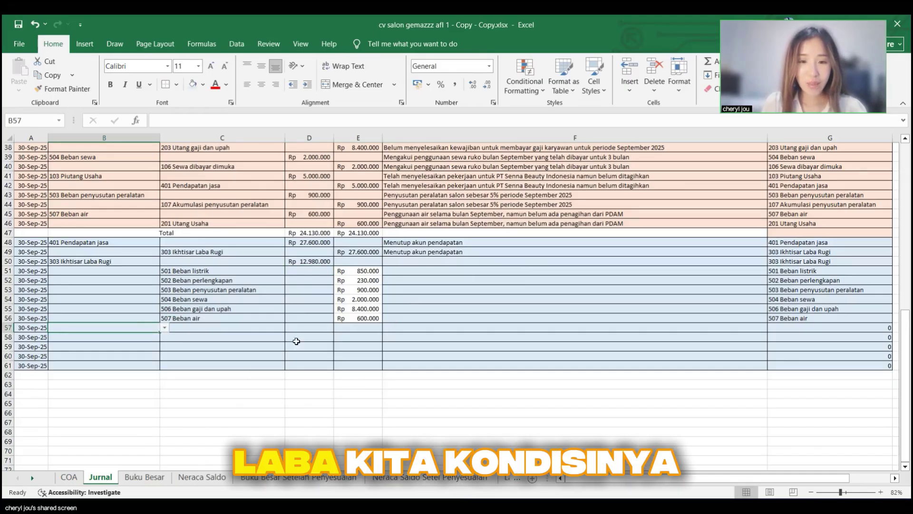
Step: Choose 303 Ikhtisar Laba Rugi as debit account in B57 and 304 Laba ditahan as credit account in C58
{"action": "left_click", "coordinate": [165, 328]}
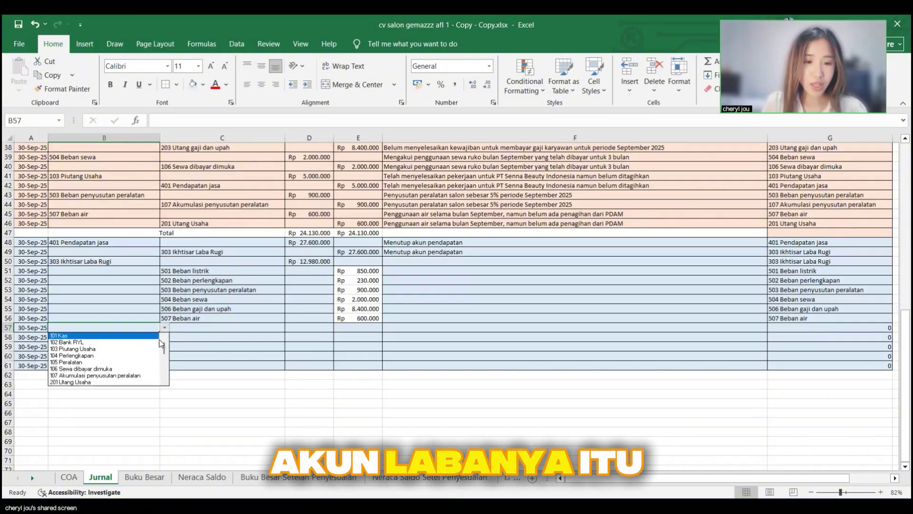
{"action": "left_click_drag", "start_coordinate": [163, 353], "coordinate": [139, 362]}
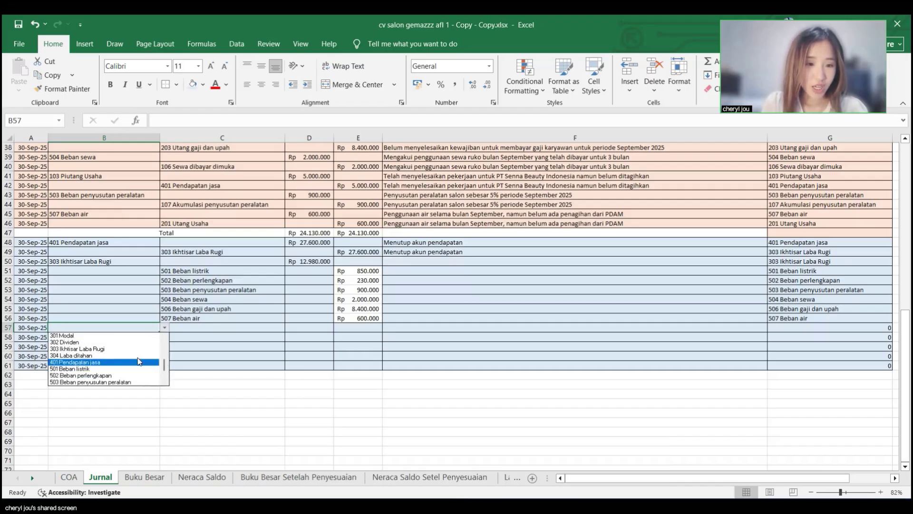
{"action": "left_click", "coordinate": [139, 348]}
{"action": "left_click", "coordinate": [244, 335]}
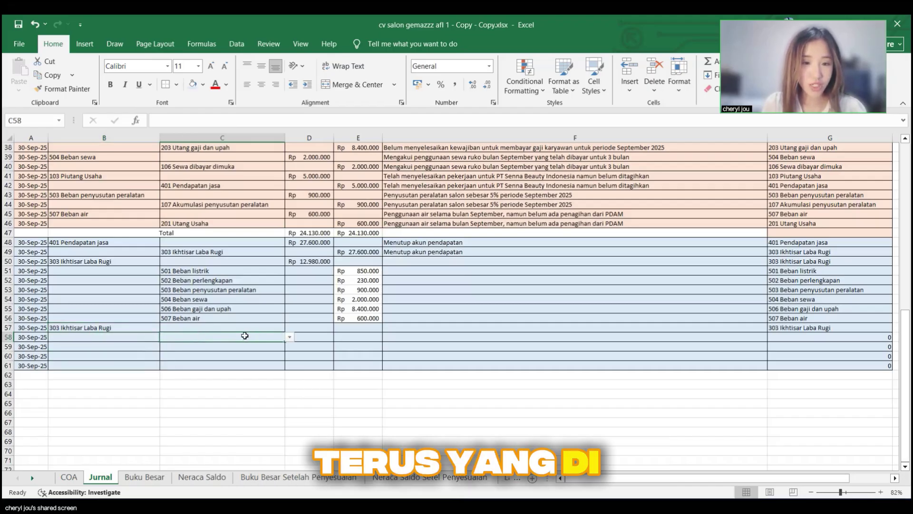
{"action": "left_click", "coordinate": [290, 336]}
{"action": "left_click_drag", "start_coordinate": [287, 358], "coordinate": [286, 376]}
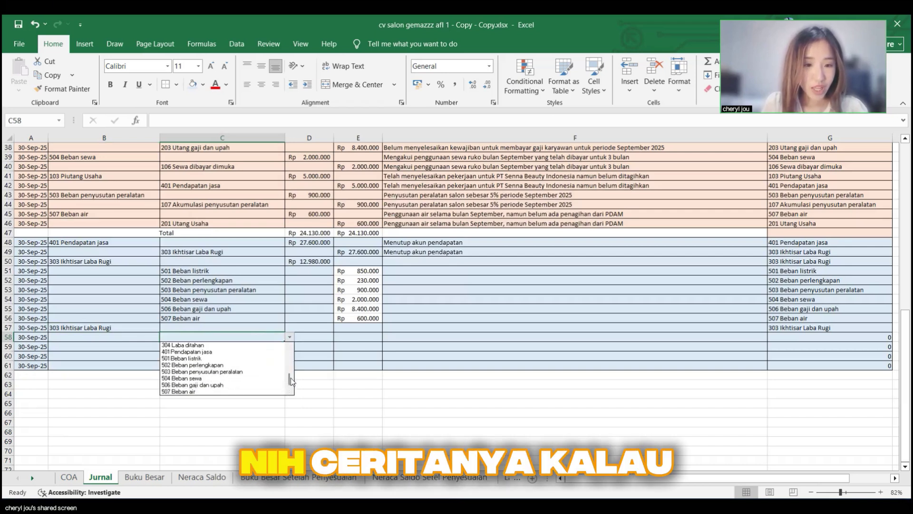
{"action": "left_click", "coordinate": [247, 345]}
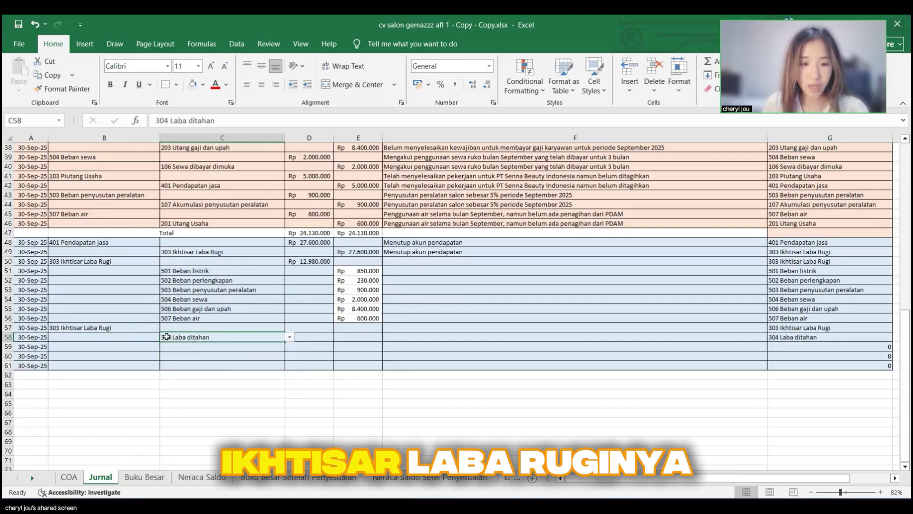
Step: Calculate the Laba ditahan credit in E58 as revenue minus total expenses with =D48-D50
{"action": "left_click", "coordinate": [323, 328]}
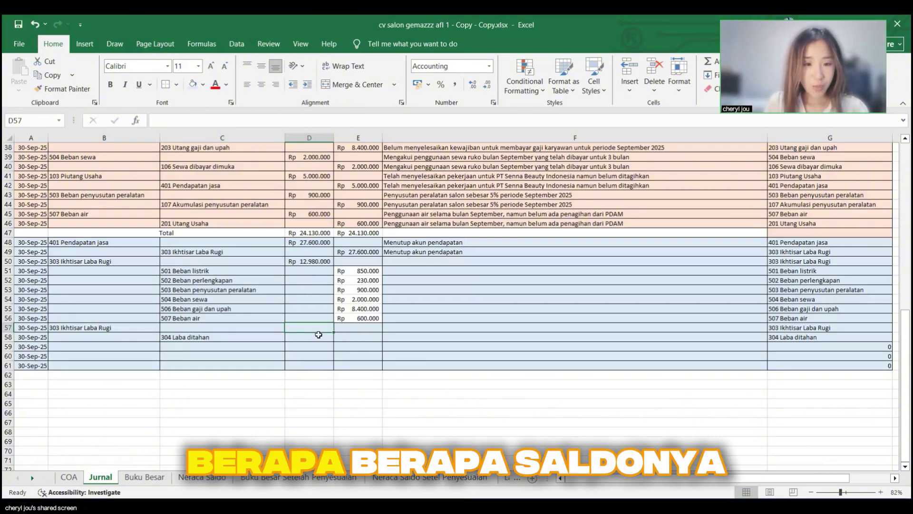
{"action": "left_click", "coordinate": [342, 337]}
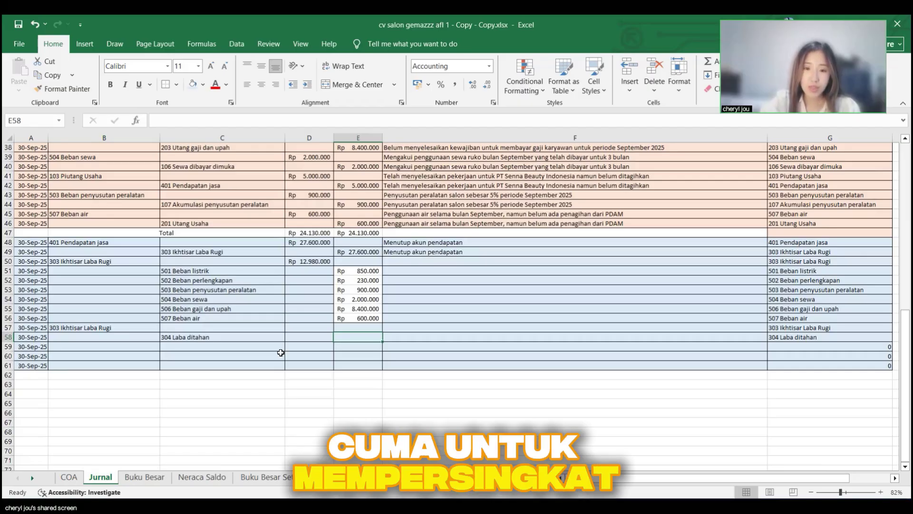
{"action": "type", "text": "="}
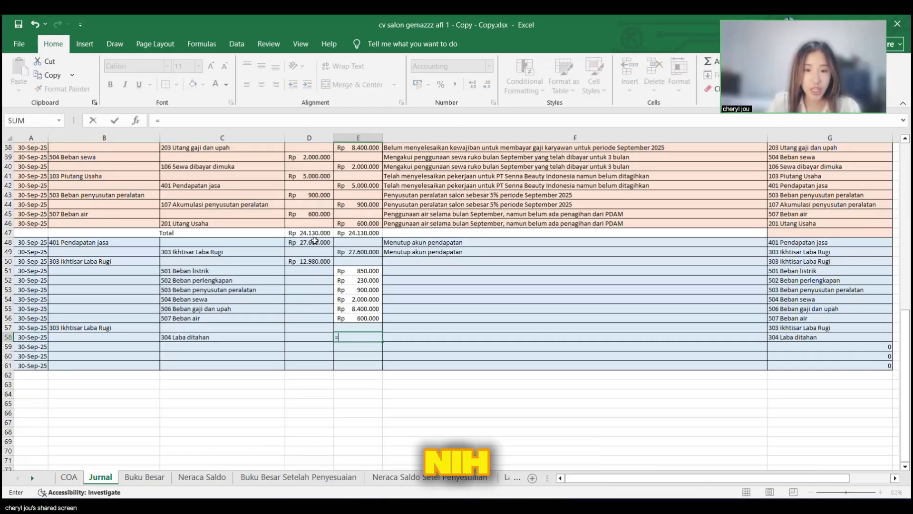
{"action": "left_click", "coordinate": [311, 243]}
{"action": "type", "text": "-"}
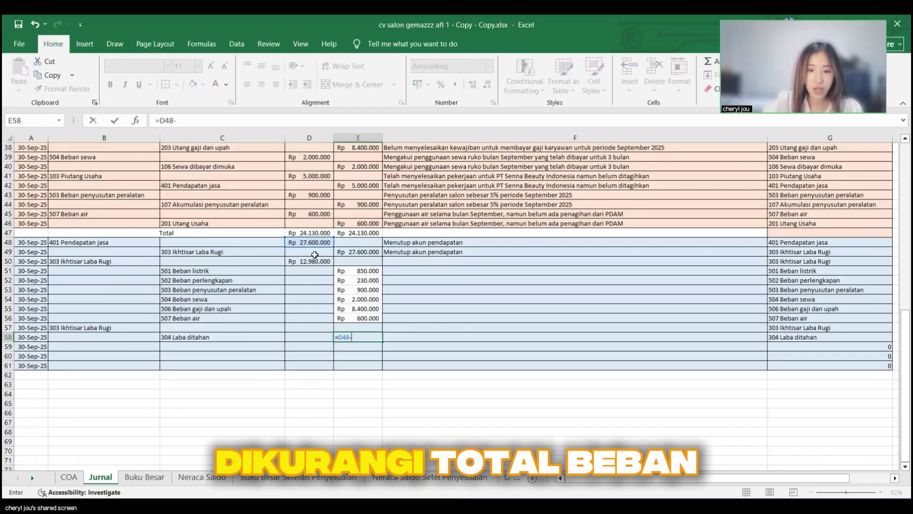
{"action": "left_click", "coordinate": [314, 260]}
{"action": "key", "text": "Return"}
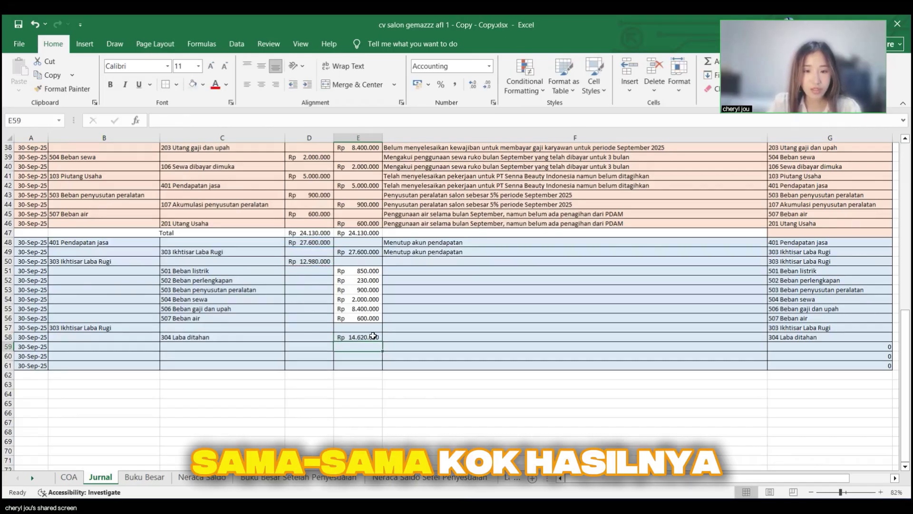
Step: Copy the E58 formula into debit cell D57 and correct its references to =D48-D50
{"action": "key", "text": "ctrl+c"}
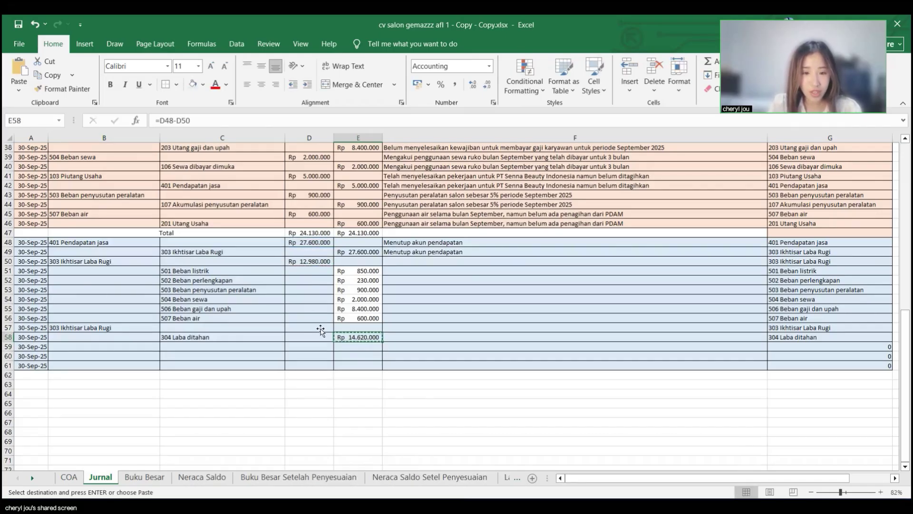
{"action": "left_click", "coordinate": [319, 327]}
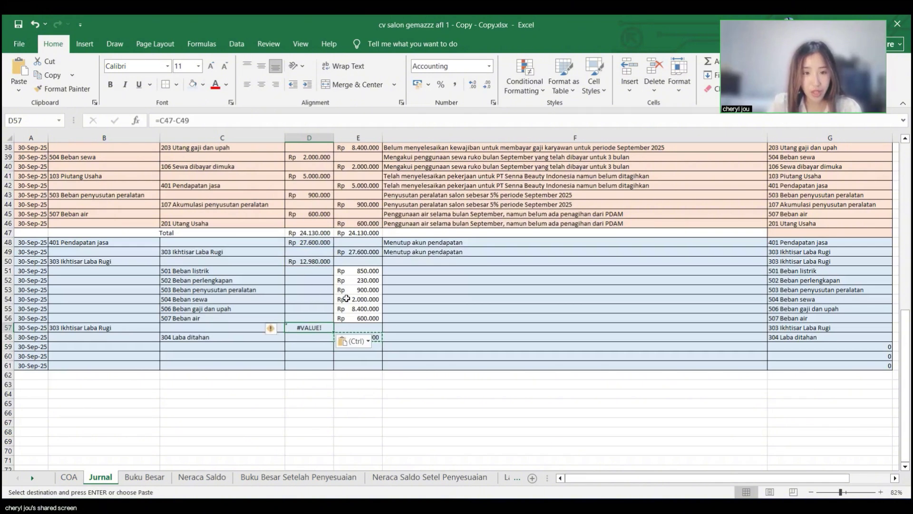
{"action": "left_click", "coordinate": [193, 119]}
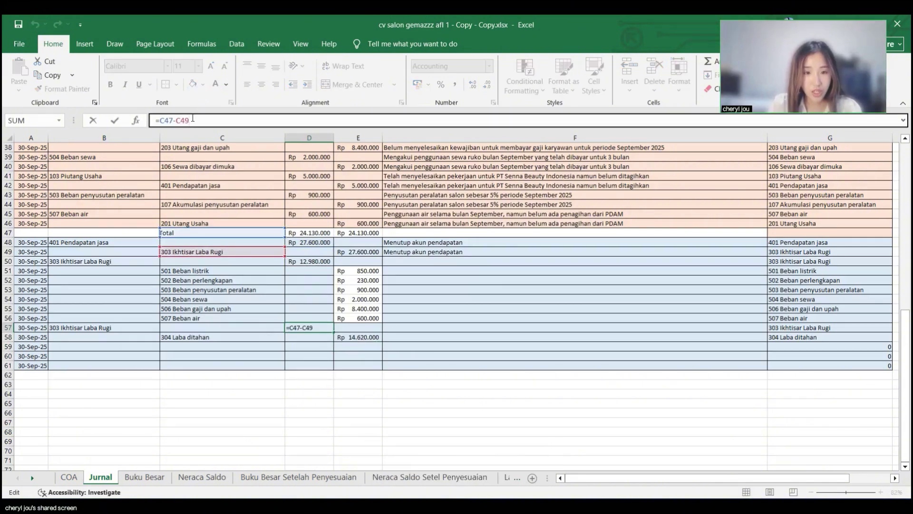
{"action": "key", "text": "BackSpace"}
{"action": "key", "text": "BackSpace"}
{"action": "key", "text": "BackSpace"}
{"action": "key", "text": "BackSpace"}
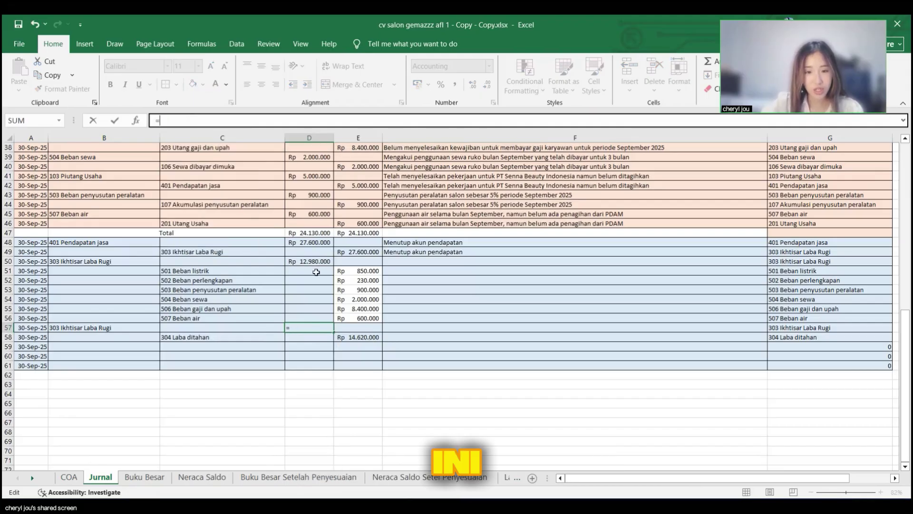
{"action": "left_click", "coordinate": [308, 242]}
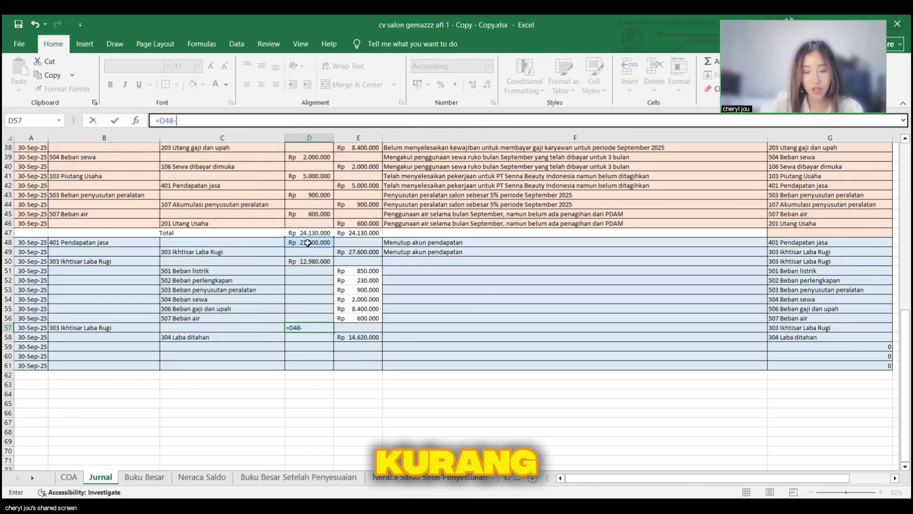
{"action": "type", "text": "-"}
{"action": "left_click", "coordinate": [309, 262]}
{"action": "key", "text": "Return"}
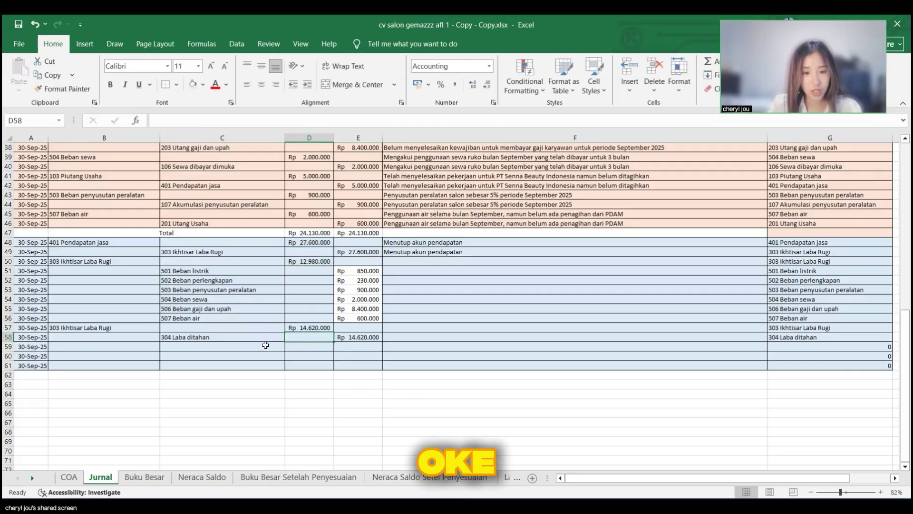
Step: Enter the description "Menutup akun beban" in F50 and fill it down through F56
{"action": "left_click", "coordinate": [425, 259]}
{"action": "type", "text": "Menu"}
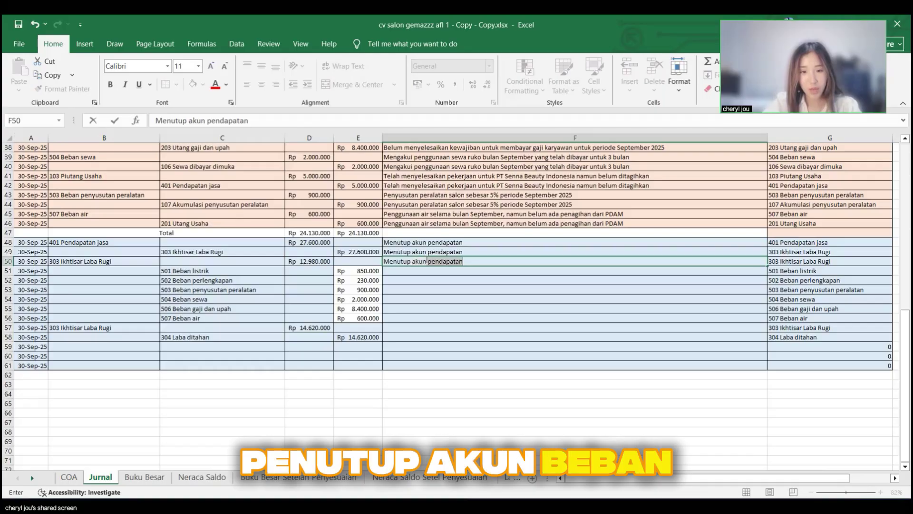
{"action": "type", "text": "tup akun beban"}
{"action": "left_click", "coordinate": [520, 278]}
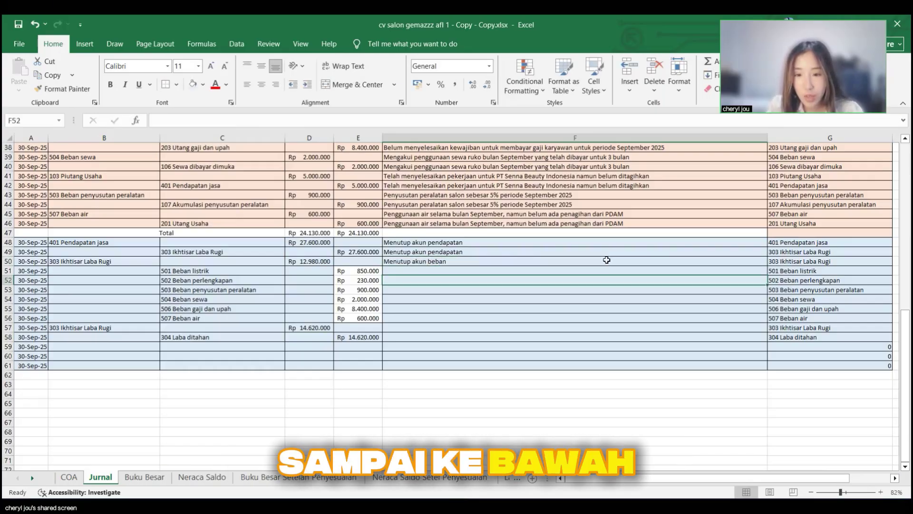
{"action": "left_click", "coordinate": [606, 261]}
{"action": "left_click_drag", "start_coordinate": [762, 297], "coordinate": [760, 319]}
Step: Enter the description "Menutup akun laba ditahan" in F57 and fill it down to F58
{"action": "left_click", "coordinate": [438, 330]}
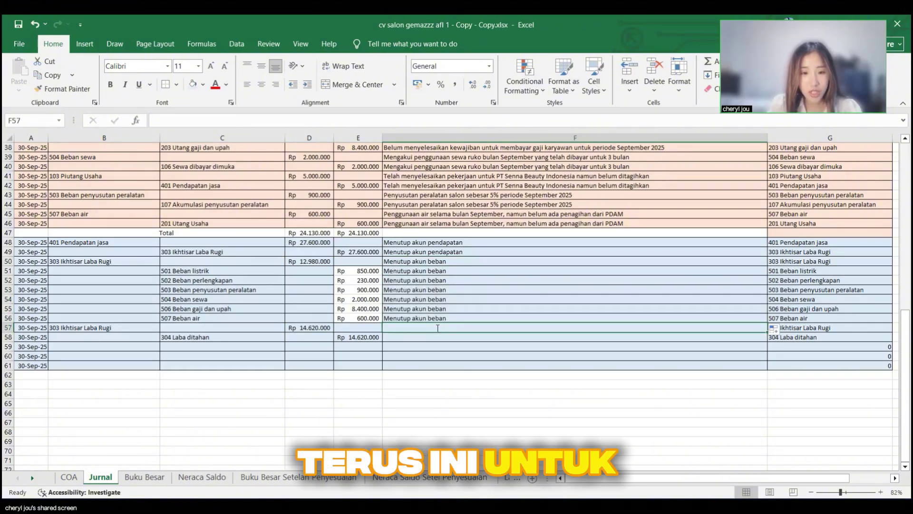
{"action": "type", "text": "en"}
{"action": "key", "text": "BackSpace"}
{"action": "key", "text": "BackSpace"}
{"action": "type", "text": "Menutup akun laba ditahan"}
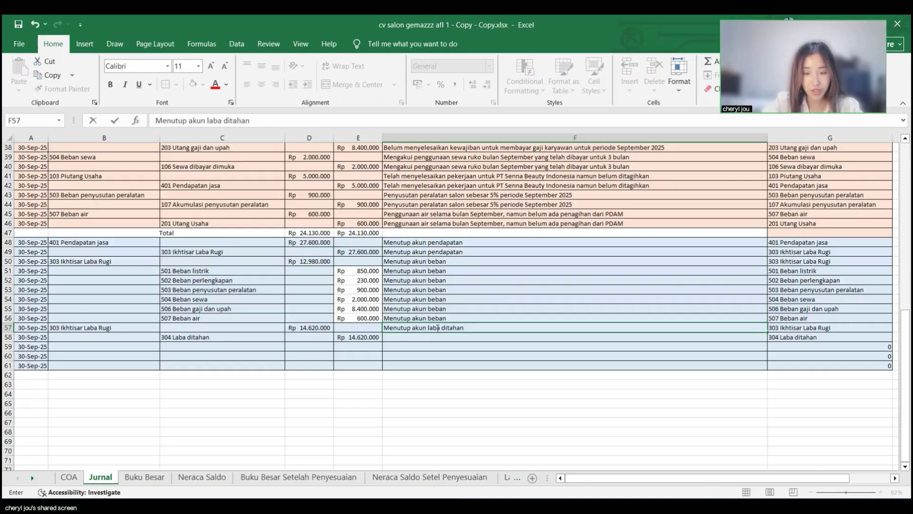
{"action": "key", "text": "Return"}
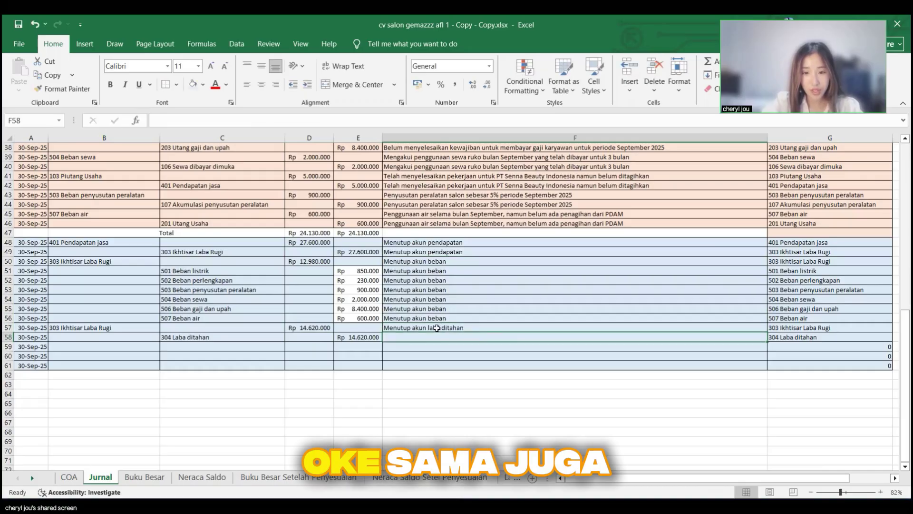
{"action": "left_click", "coordinate": [538, 320]}
{"action": "left_click", "coordinate": [721, 336]}
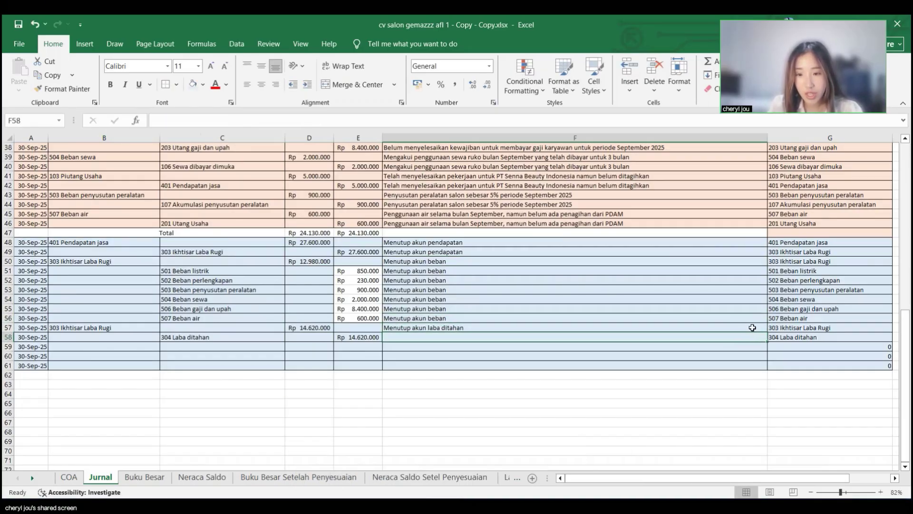
{"action": "left_click", "coordinate": [752, 327]}
{"action": "left_click_drag", "start_coordinate": [764, 338], "coordinate": [713, 338]}
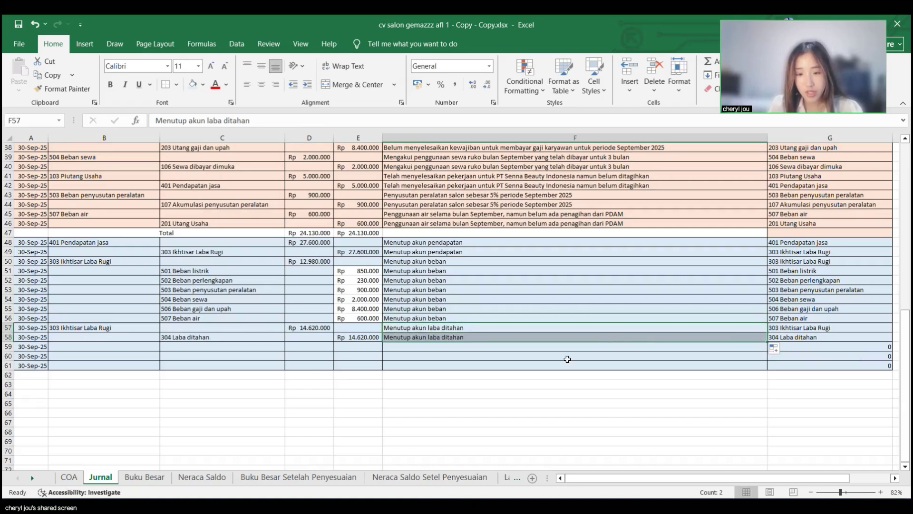
{"action": "key", "text": "Return"}
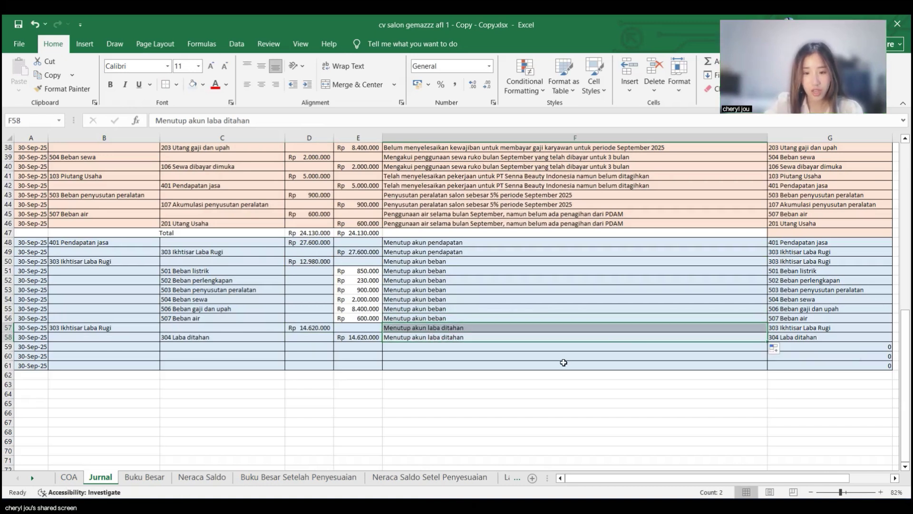
{"action": "left_click", "coordinate": [375, 333]}
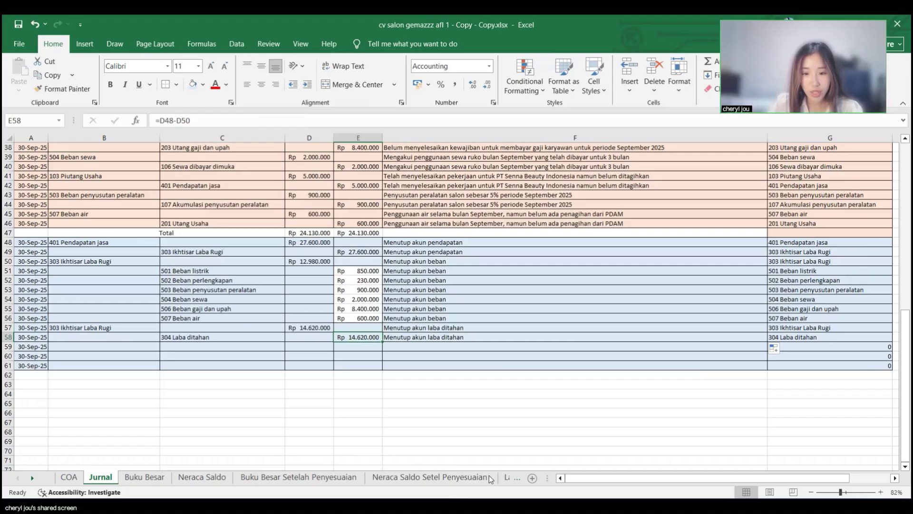
{"action": "left_click", "coordinate": [517, 478]}
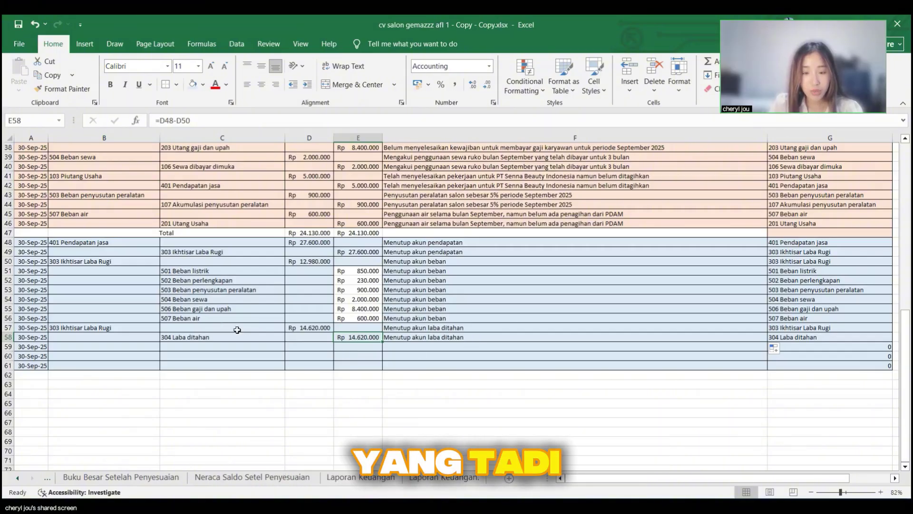
{"action": "left_click", "coordinate": [309, 329]}
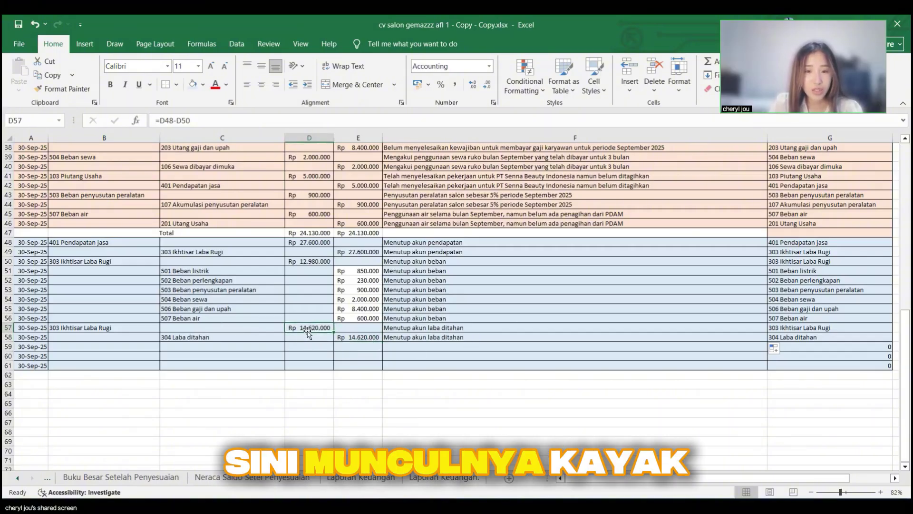
{"action": "left_click", "coordinate": [368, 340]}
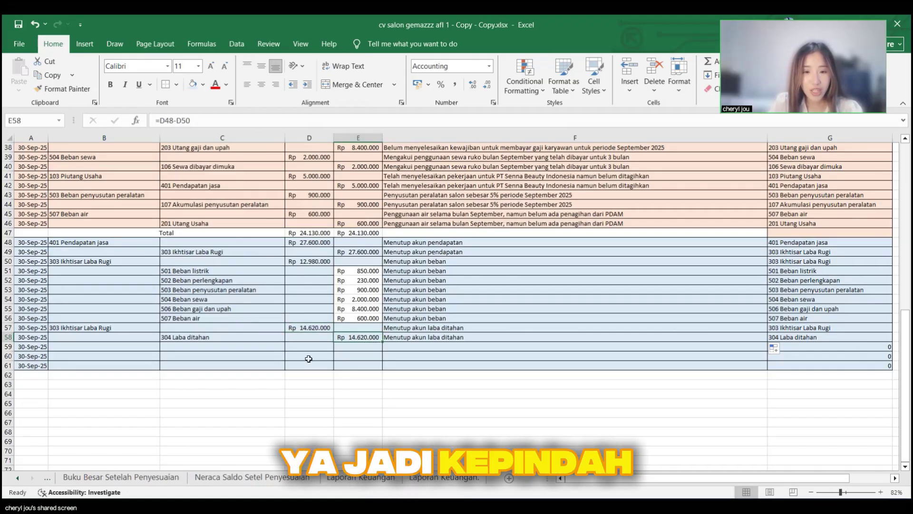
Step: Choose 304 Laba ditahan as the debit account in B59
{"action": "left_click", "coordinate": [125, 347]}
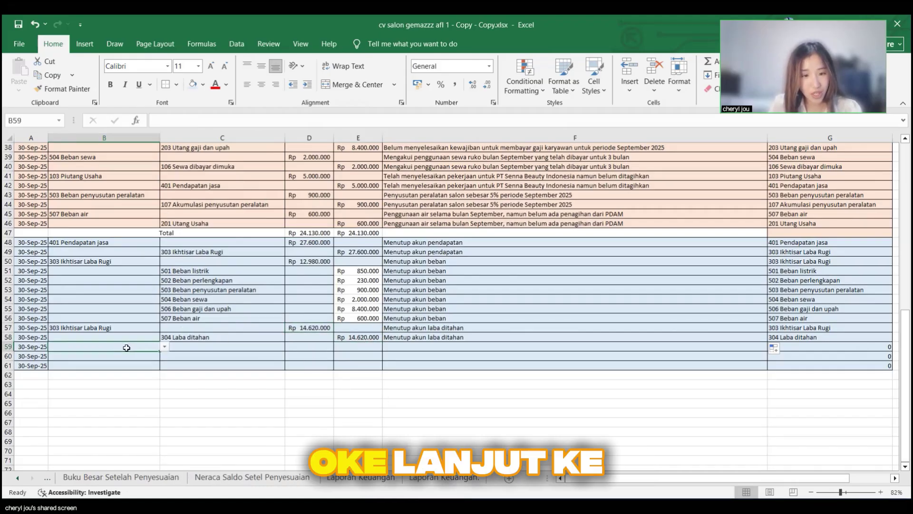
{"action": "left_click", "coordinate": [165, 346]}
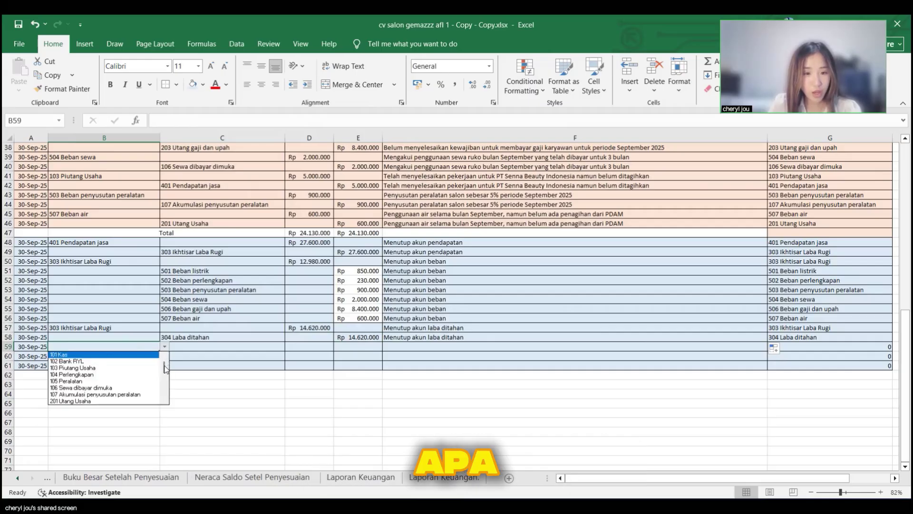
{"action": "scroll", "coordinate": [164, 370], "scroll_direction": "down", "scroll_amount": 4}
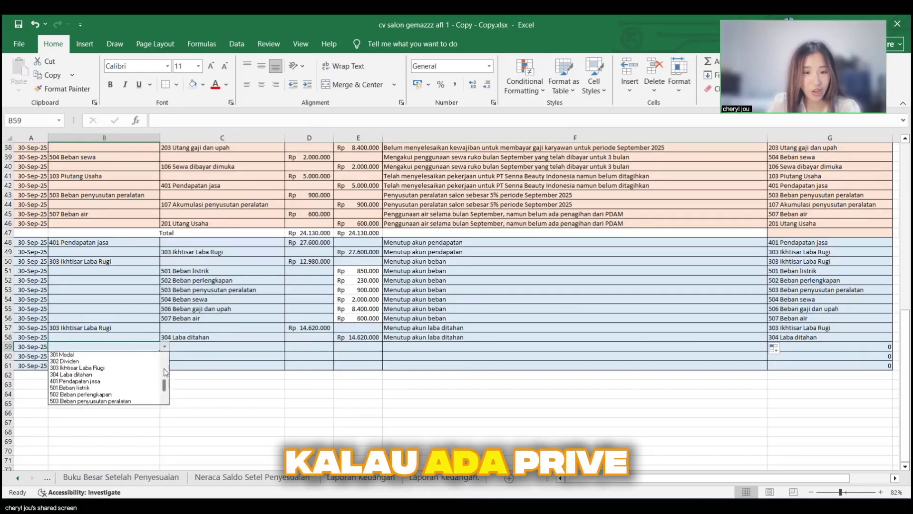
{"action": "scroll", "coordinate": [161, 369], "scroll_direction": "up", "scroll_amount": 3}
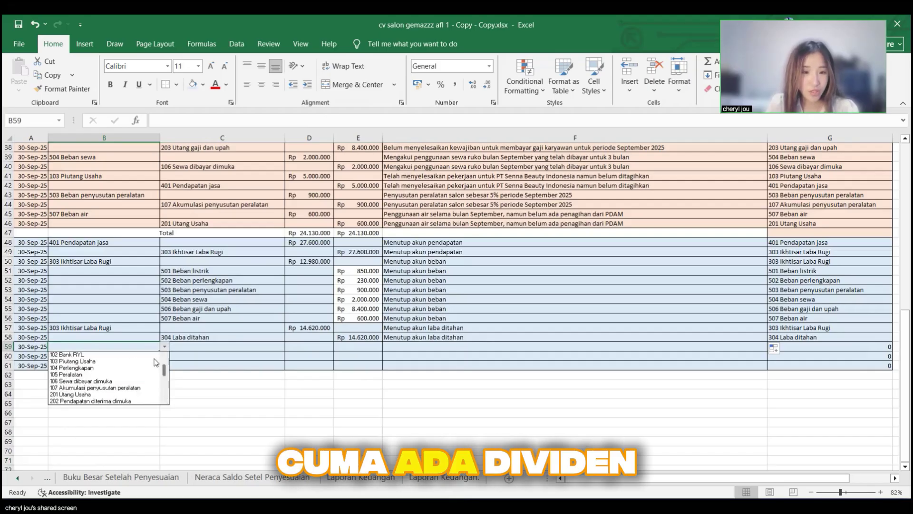
{"action": "scroll", "coordinate": [155, 362], "scroll_direction": "down", "scroll_amount": 4}
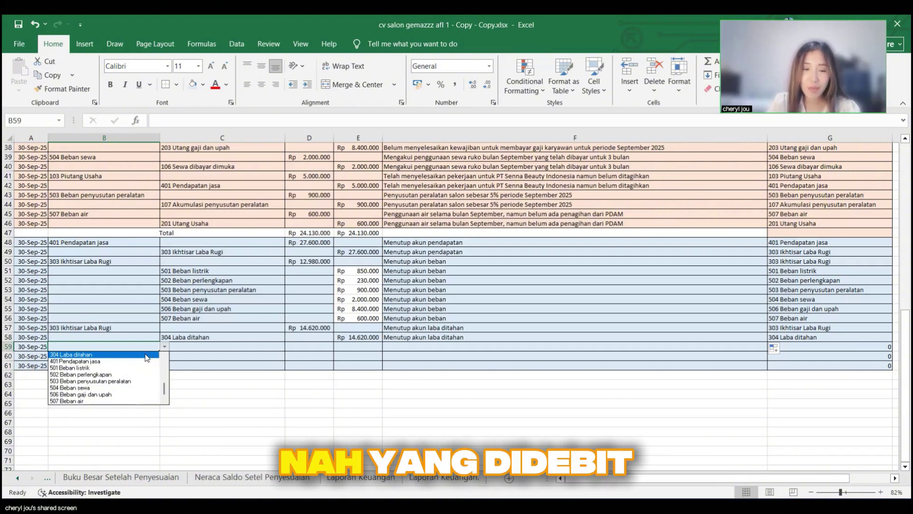
{"action": "left_click", "coordinate": [148, 355]}
Step: Choose 302 Dividen as the credit account in C60
{"action": "left_click", "coordinate": [219, 356]}
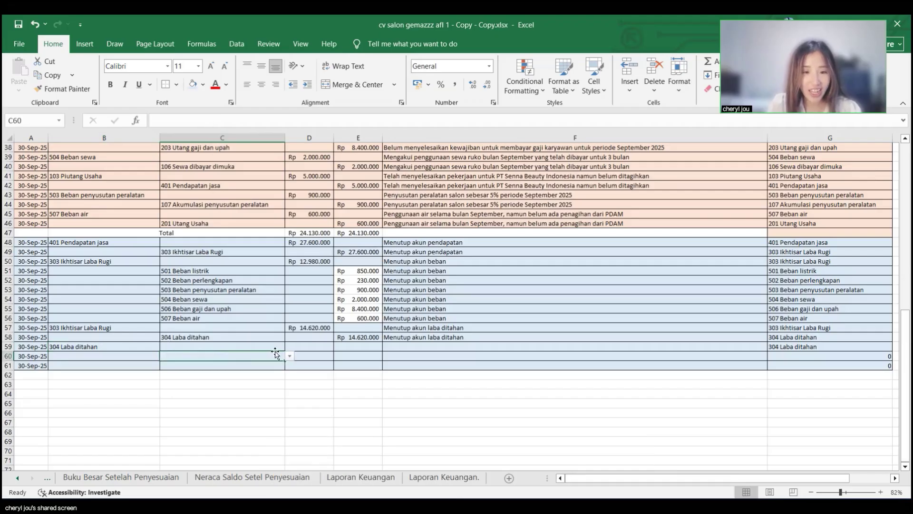
{"action": "left_click", "coordinate": [290, 356]}
{"action": "mouse_move", "coordinate": [290, 378]}
{"action": "left_mouse_down"}
{"action": "mouse_move", "coordinate": [287, 402]}
{"action": "mouse_move", "coordinate": [287, 388]}
{"action": "left_mouse_up"}
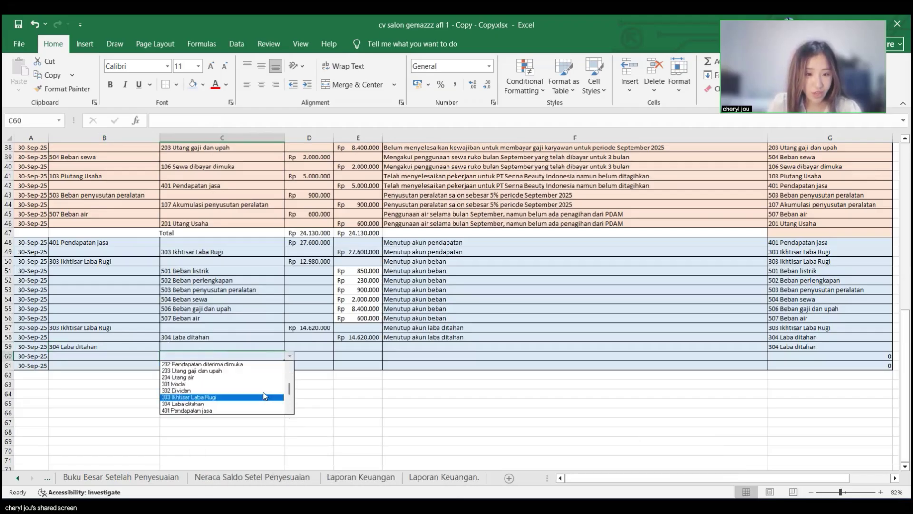
{"action": "left_click", "coordinate": [267, 391]}
Step: Link debit cell D59 to the dividend balance with the absolute reference ='Neraca Saldo Setel Penyesuaian '!$B$17
{"action": "left_click", "coordinate": [323, 345]}
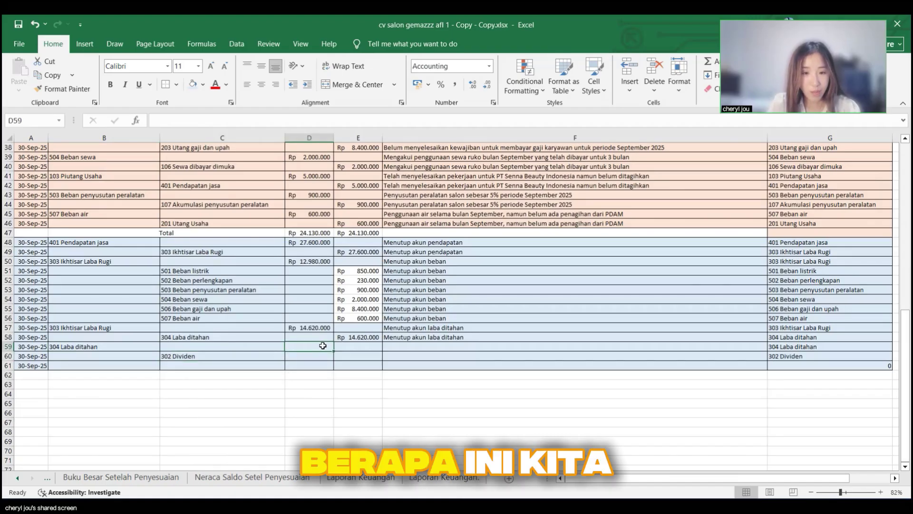
{"action": "type", "text": "="}
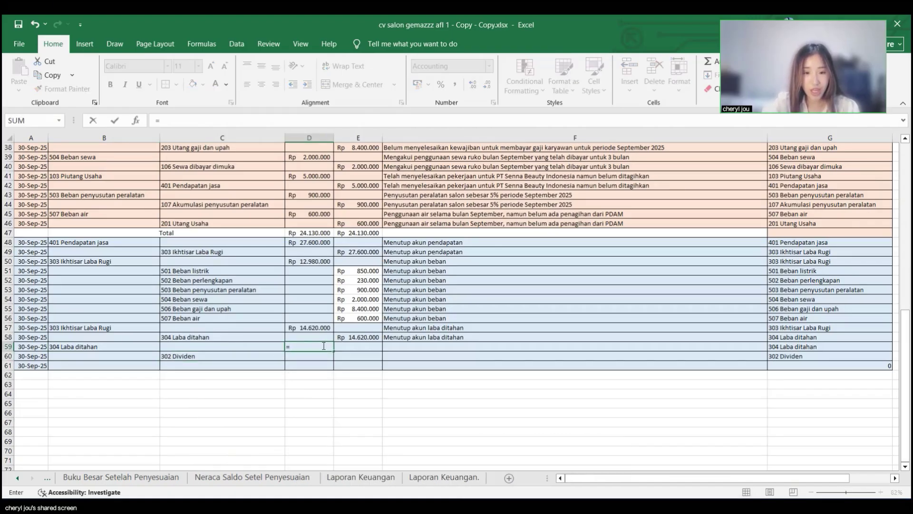
{"action": "left_click", "coordinate": [250, 476]}
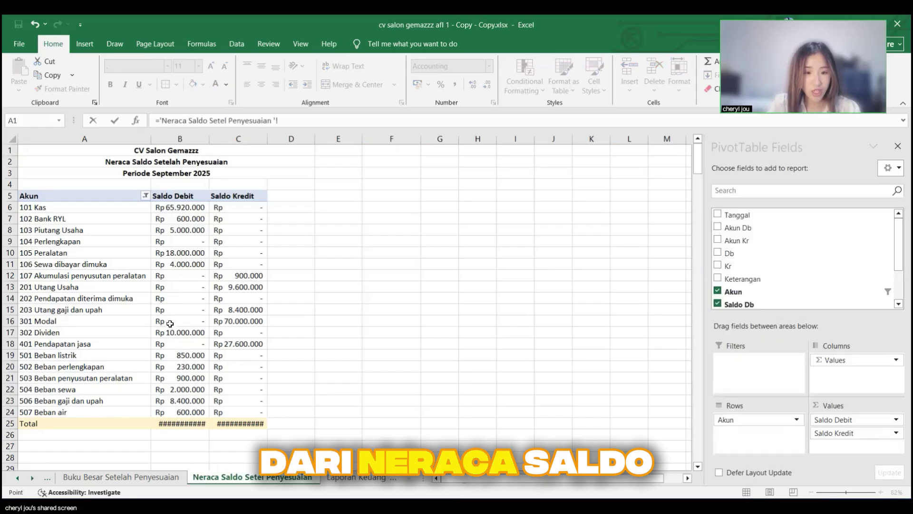
{"action": "left_click", "coordinate": [174, 331]}
{"action": "key", "text": "Return"}
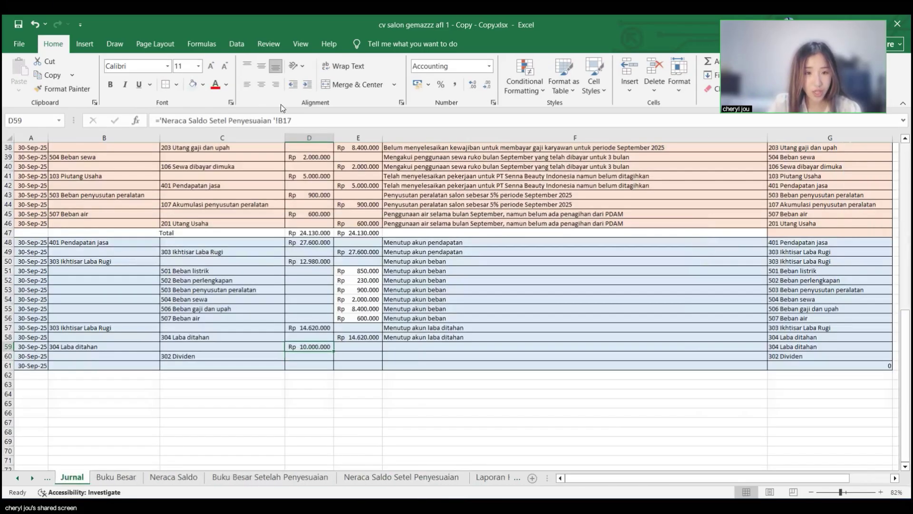
{"action": "left_click", "coordinate": [302, 117]}
{"action": "triple_click", "coordinate": [303, 116]}
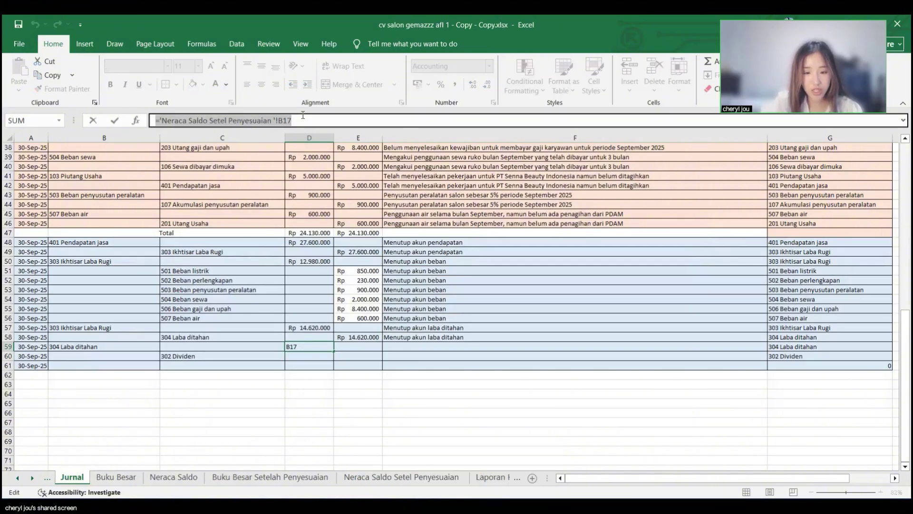
{"action": "key", "text": "Return"}
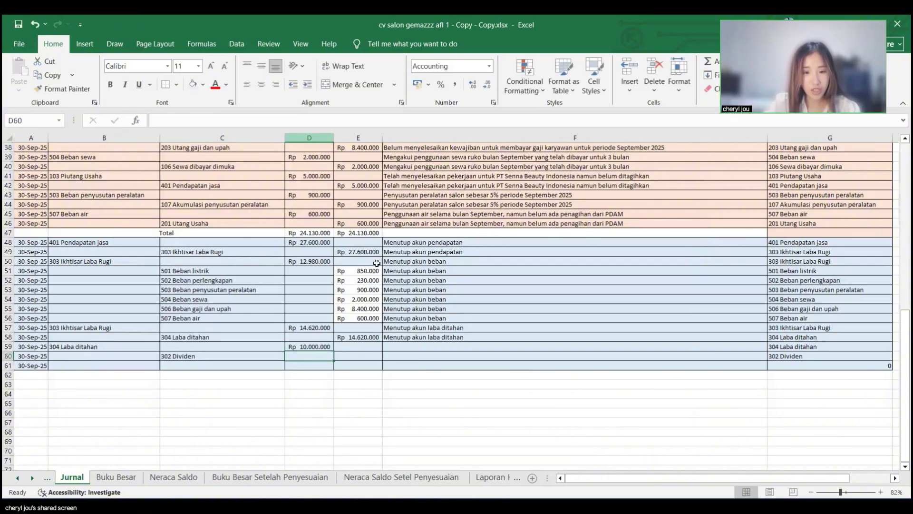
Step: Copy the D59 formula into credit cell E60 of the dividend entry
{"action": "left_click", "coordinate": [309, 346]}
{"action": "key", "text": "ctrl+c"}
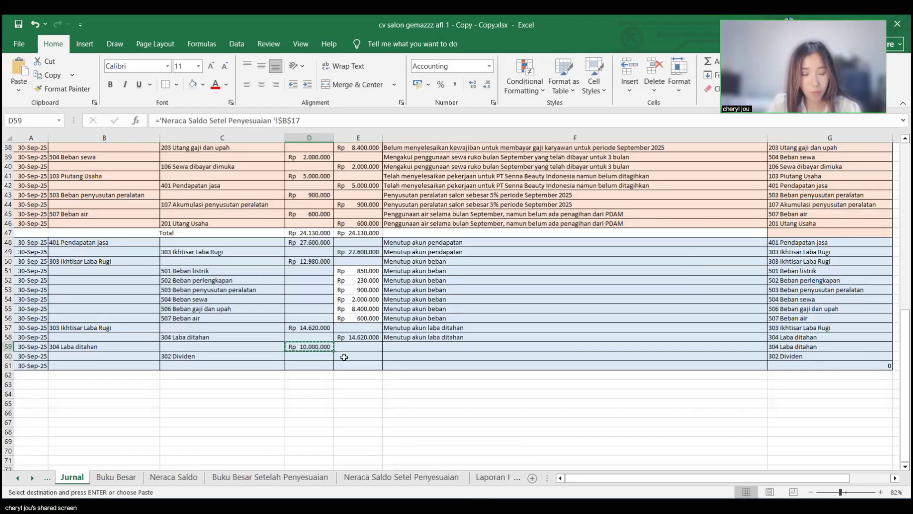
{"action": "left_click", "coordinate": [343, 357]}
{"action": "key", "text": "Escape"}
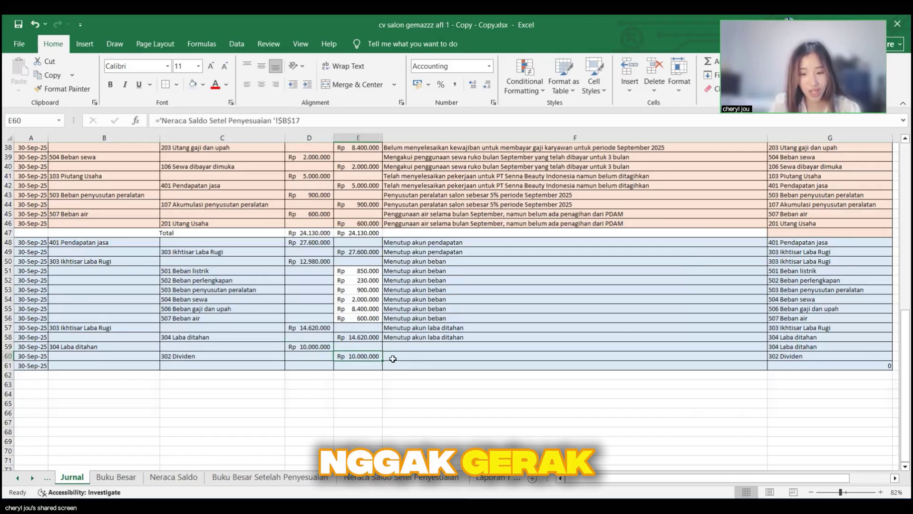
Step: Enter the description "Menutup akun dividen" in F59 and fill it down to F60
{"action": "left_click", "coordinate": [431, 347]}
{"action": "type", "text": "Menutup"}
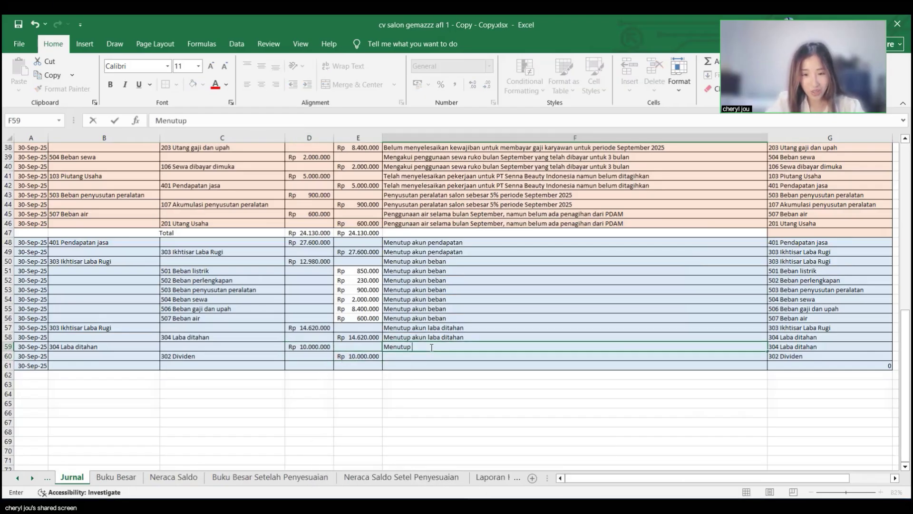
{"action": "type", "text": " akun dividen"}
{"action": "key", "text": "Return"}
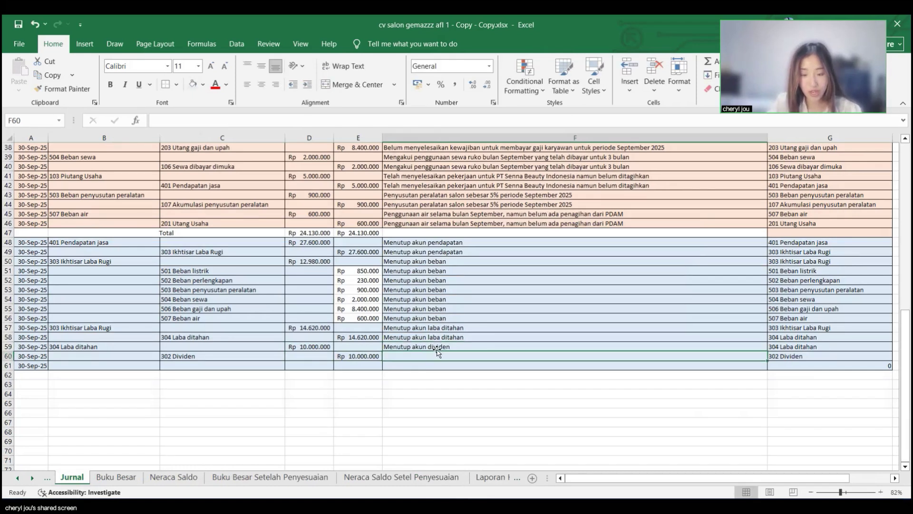
{"action": "left_click", "coordinate": [437, 347]}
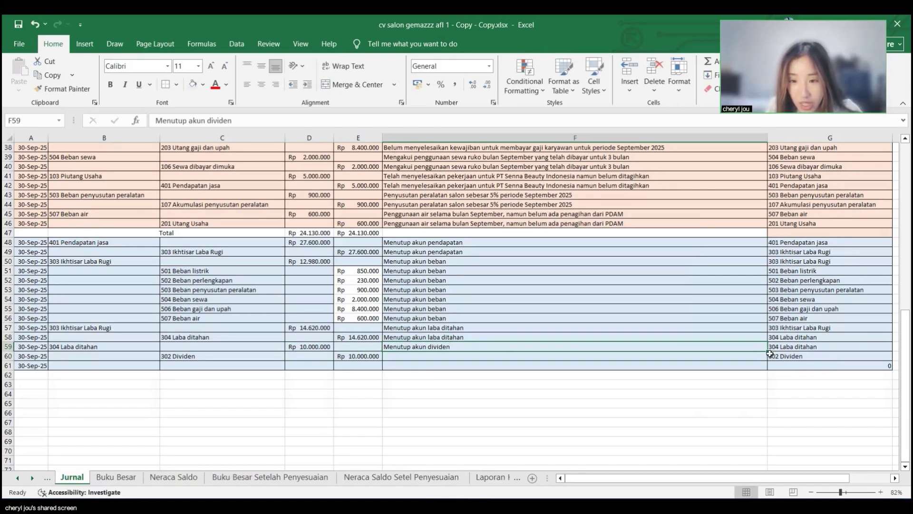
{"action": "left_click_drag", "start_coordinate": [767, 355], "coordinate": [766, 362]}
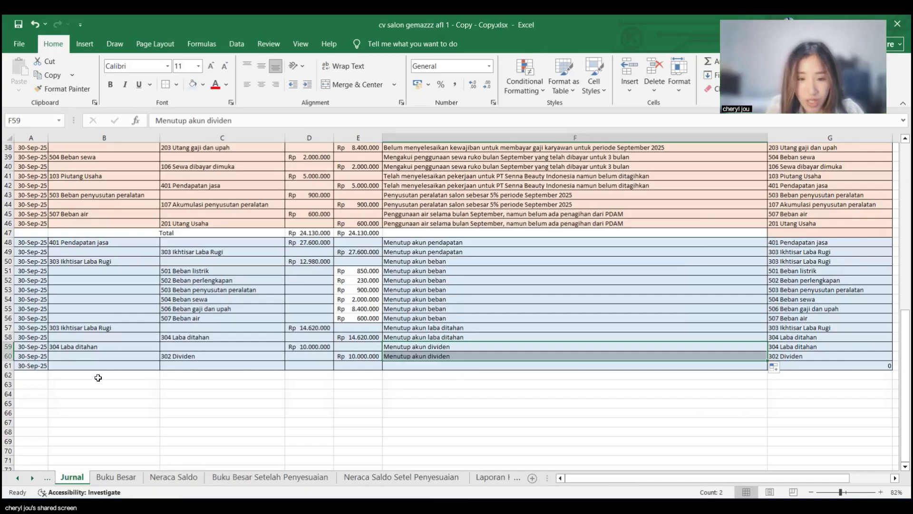
Step: Delete the unused journal row cells A61:G61 below the dividend entry
{"action": "left_click_drag", "start_coordinate": [31, 366], "coordinate": [837, 365]}
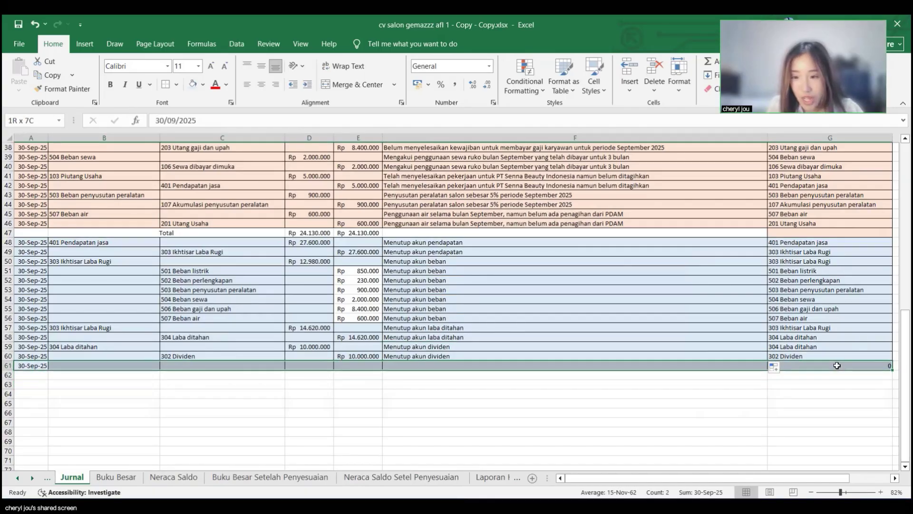
{"action": "right_click", "coordinate": [687, 369]}
{"action": "left_click", "coordinate": [745, 191]}
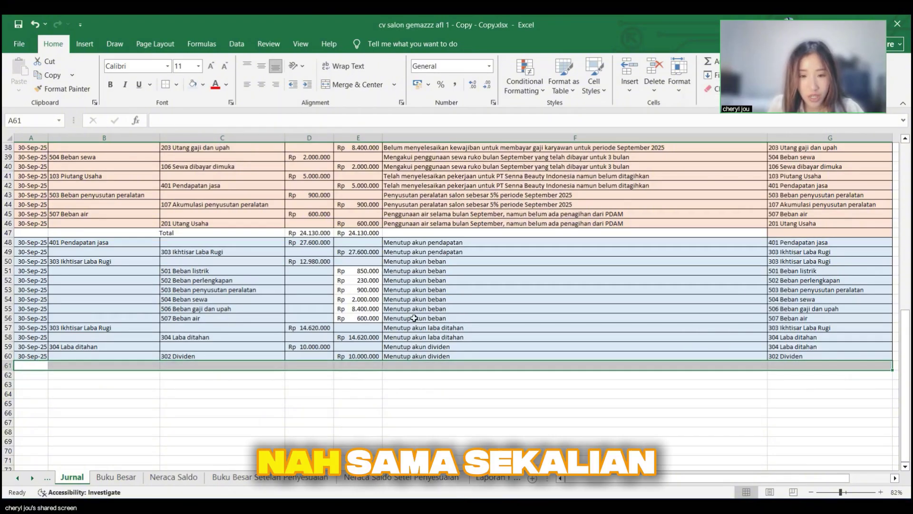
Step: Apply the matching light blue fill and all borders to the expense credit amounts in E51:E56
{"action": "left_click_drag", "start_coordinate": [360, 272], "coordinate": [361, 318]}
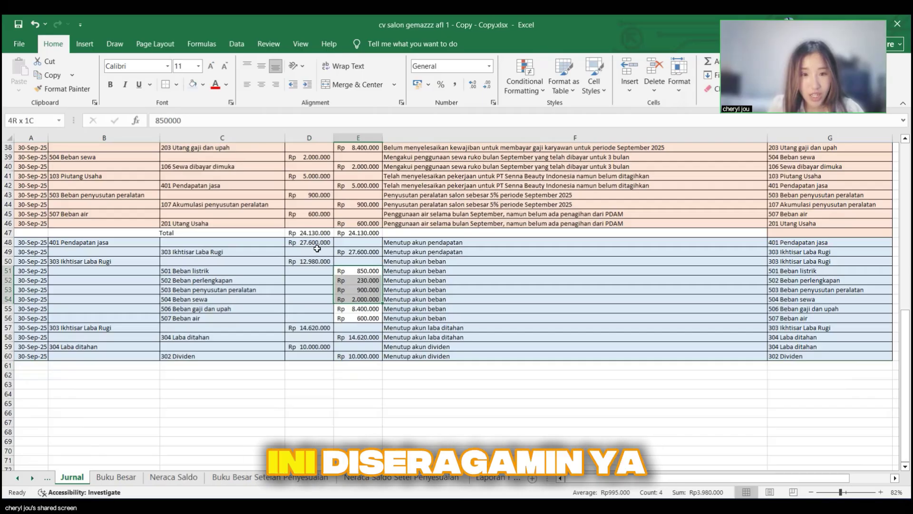
{"action": "left_click", "coordinate": [203, 84]}
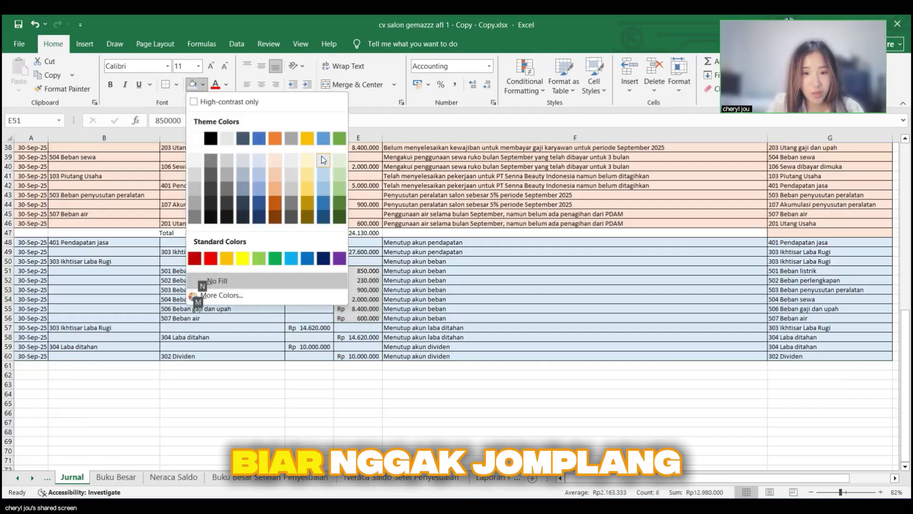
{"action": "left_click", "coordinate": [321, 155]}
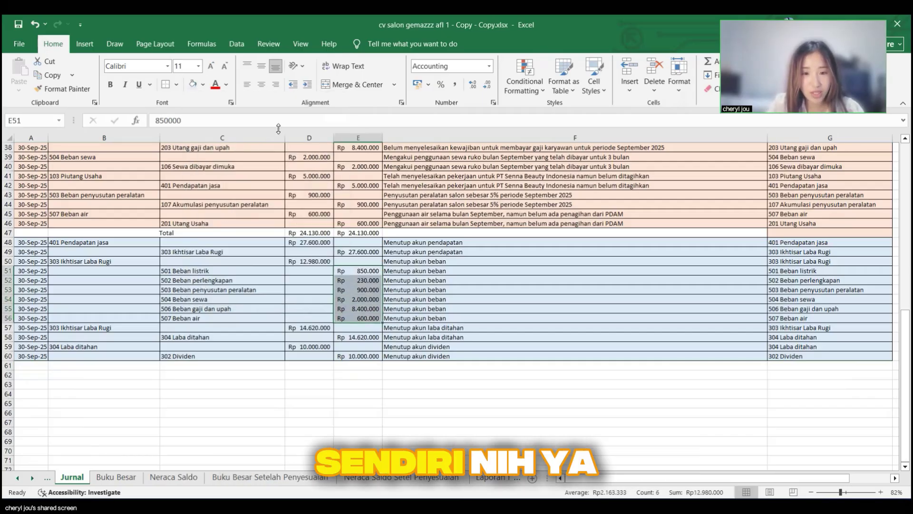
{"action": "left_click", "coordinate": [176, 85]}
{"action": "left_click", "coordinate": [195, 189]}
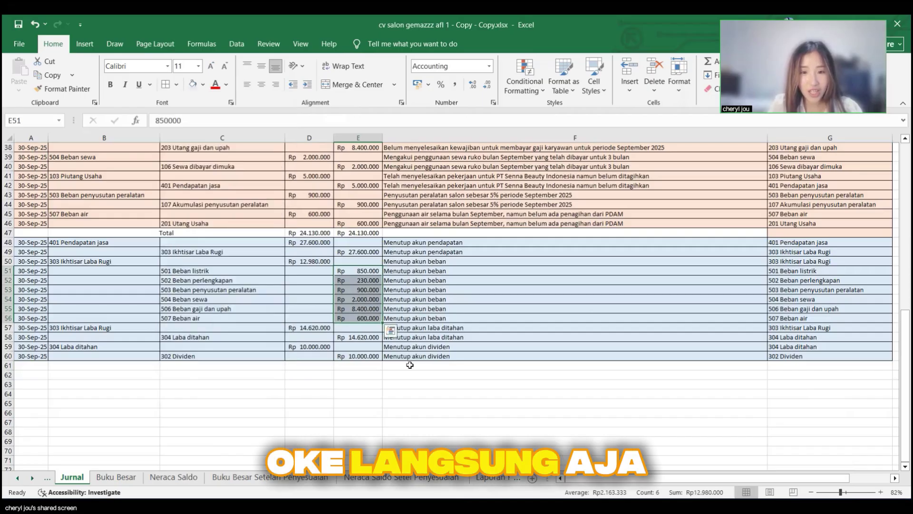
{"action": "left_click", "coordinate": [408, 366]}
Step: Total the closing debits in D61 with =SUM(D48:D60) and fill the formula across to credit cell E61
{"action": "left_click_drag", "start_coordinate": [143, 366], "coordinate": [195, 376]}
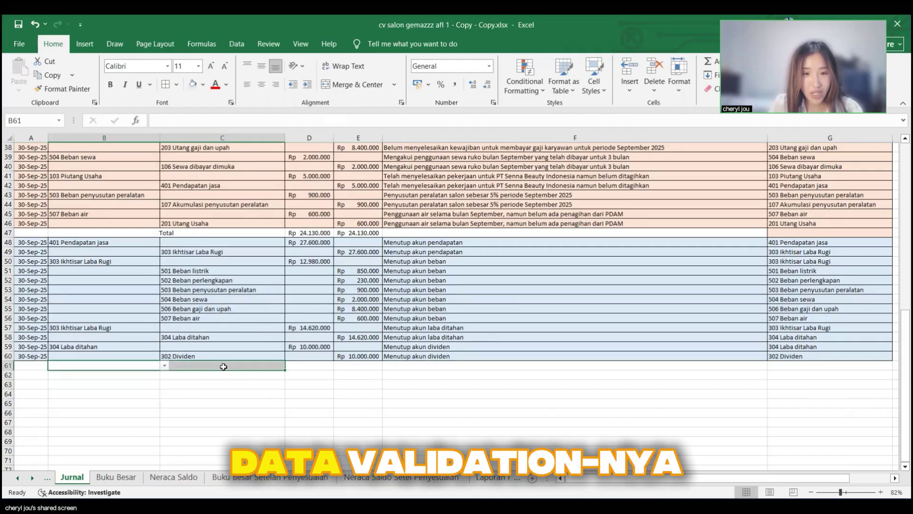
{"action": "left_click", "coordinate": [312, 369]}
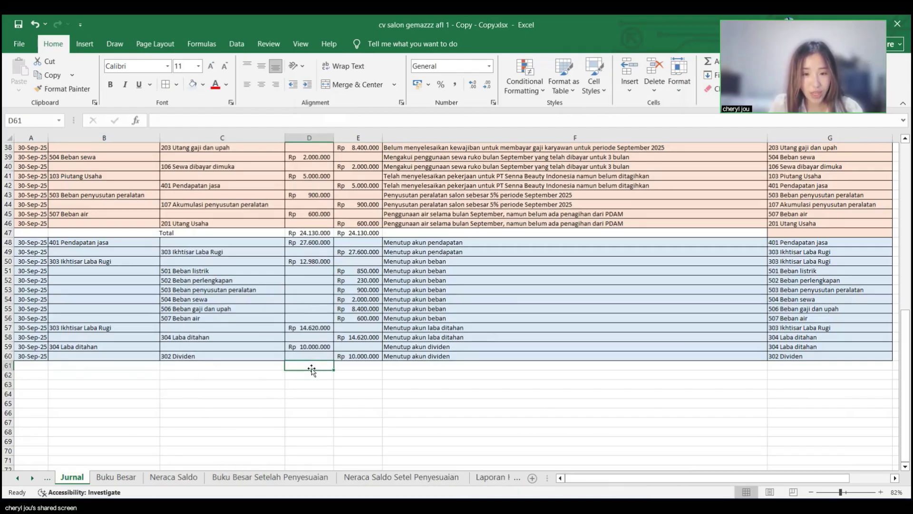
{"action": "type", "text": "=sum("}
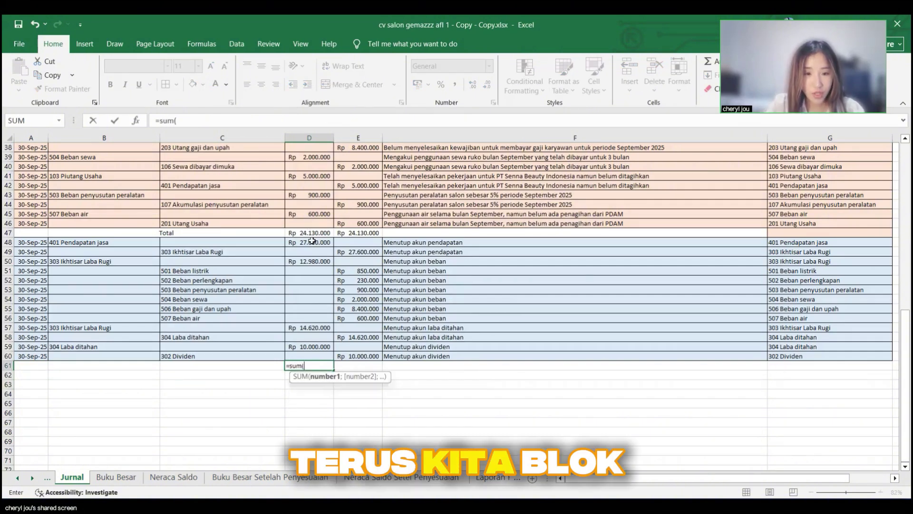
{"action": "left_click_drag", "start_coordinate": [312, 240], "coordinate": [315, 354]}
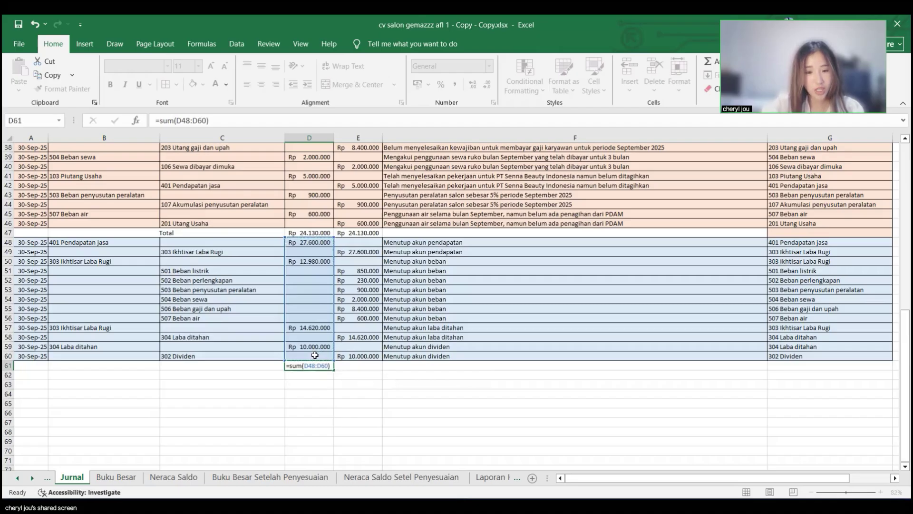
{"action": "key", "text": "ctrl+Return"}
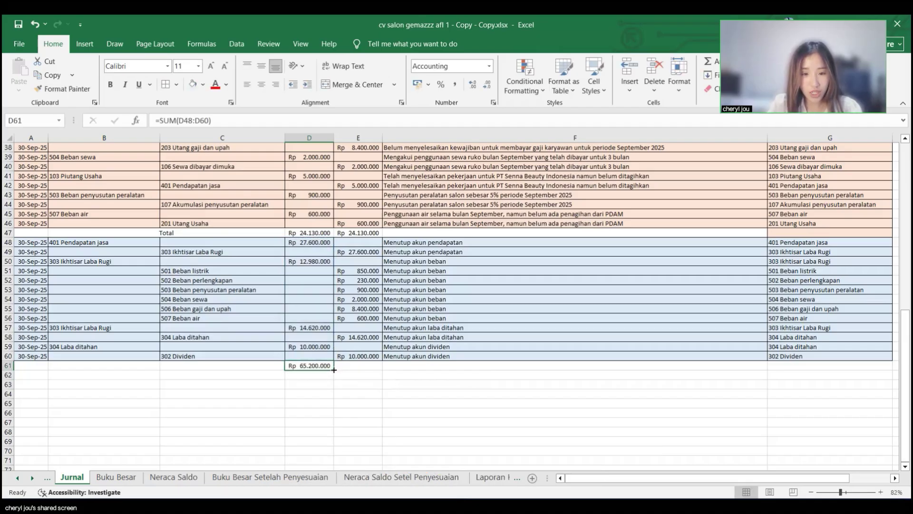
{"action": "left_click_drag", "start_coordinate": [335, 371], "coordinate": [381, 372]}
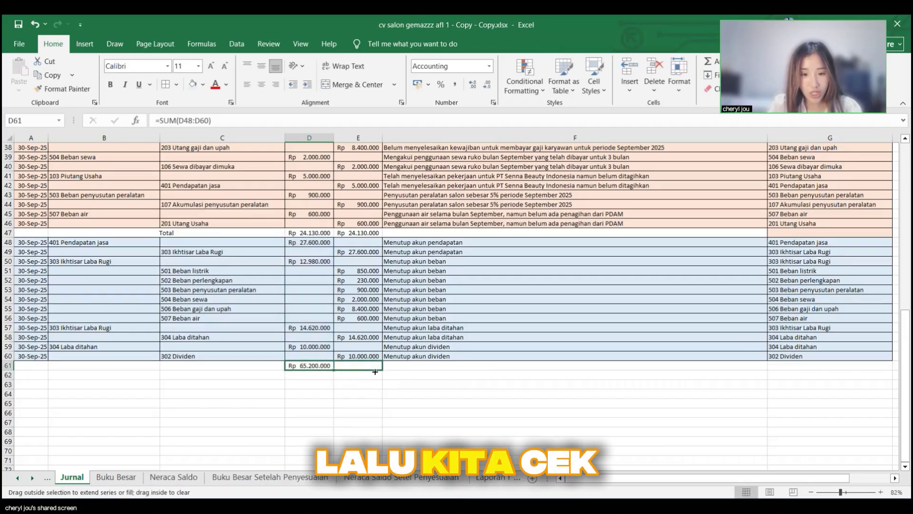
{"action": "left_click", "coordinate": [480, 378]}
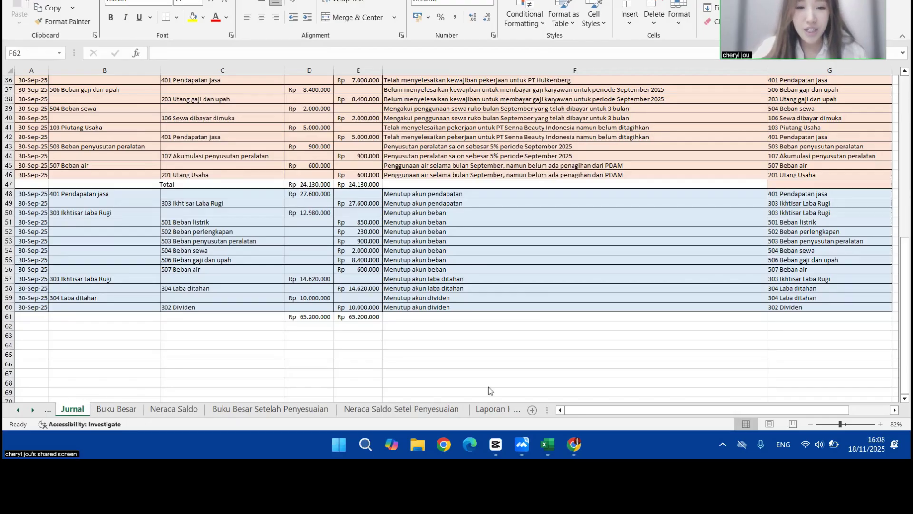
Step: Add a new worksheet and merge and center the title ranges I1:L1, I2:L2 and I3:L3 separately
{"action": "left_click", "coordinate": [533, 410]}
{"action": "left_click_drag", "start_coordinate": [335, 90], "coordinate": [454, 90]}
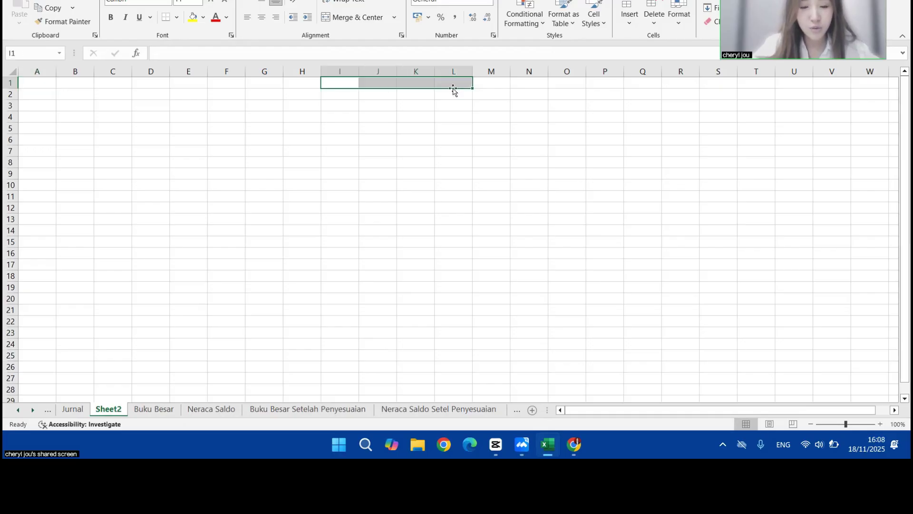
{"action": "key", "text": "alt+h"}
{"action": "key", "text": "m"}
{"action": "key", "text": "c"}
{"action": "left_click_drag", "start_coordinate": [339, 93], "coordinate": [451, 96]}
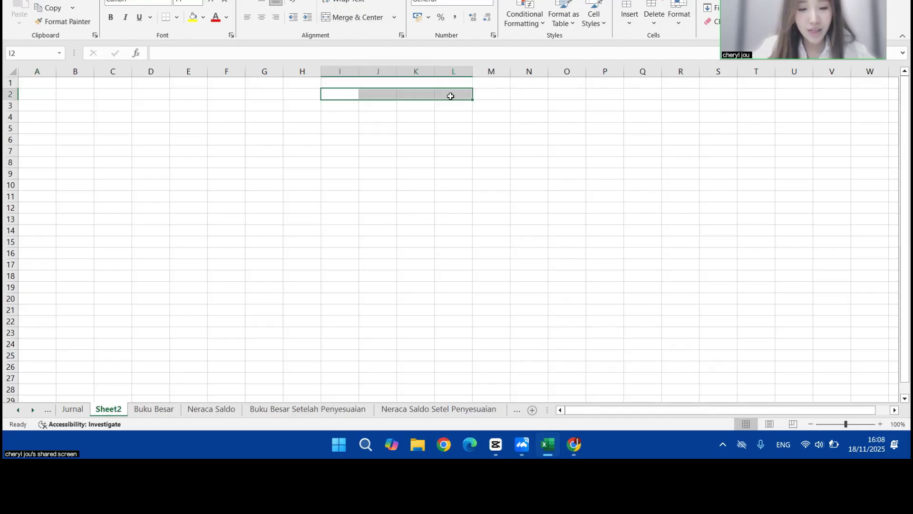
{"action": "key", "text": "alt+h"}
{"action": "key", "text": "m"}
{"action": "key", "text": "c"}
{"action": "left_click_drag", "start_coordinate": [342, 107], "coordinate": [470, 108]}
{"action": "key", "text": "alt+h"}
{"action": "key", "text": "m"}
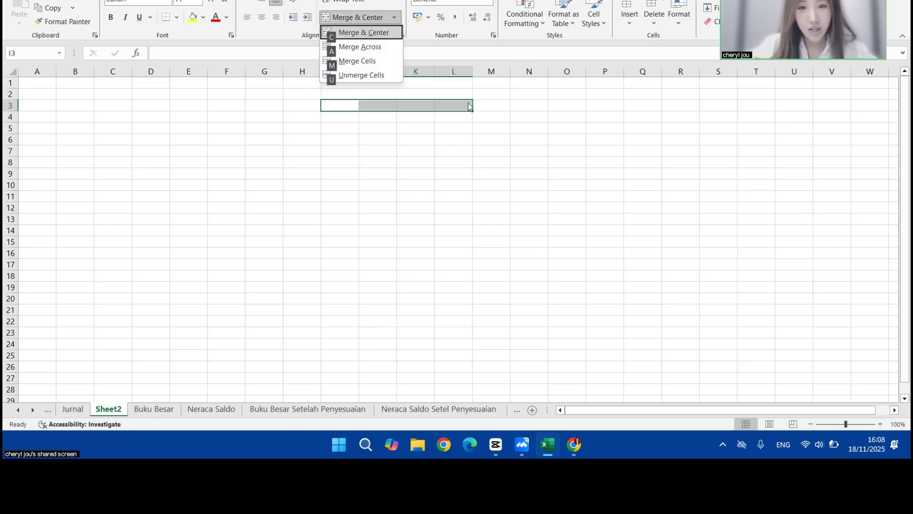
{"action": "key", "text": "c"}
Step: Fill merged title rows 1 to 3 with "CV Salon Gemazzz", "Neraca Saldo Setelah Penutupan" and "Periode September 2025"
{"action": "left_click", "coordinate": [446, 85]}
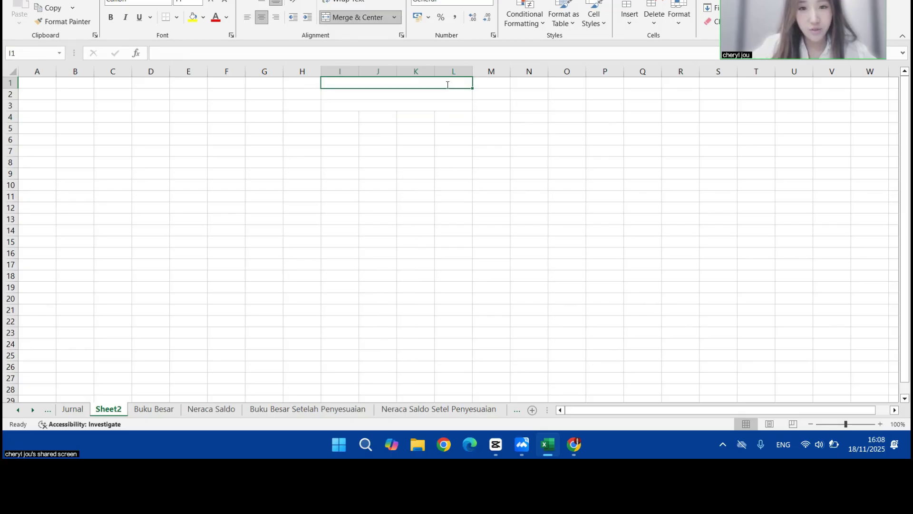
{"action": "double_click", "coordinate": [447, 85]}
{"action": "type", "text": "CV Sa"}
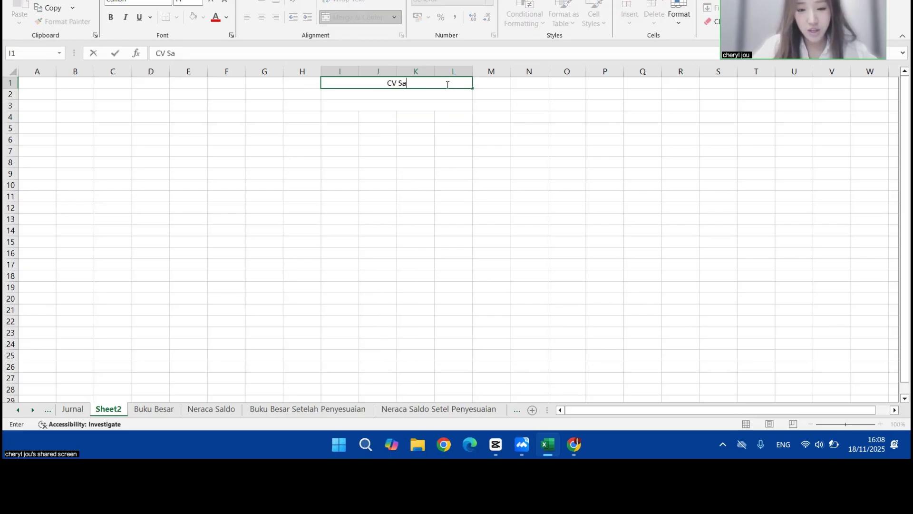
{"action": "type", "text": "lon Gemazzz"}
{"action": "key", "text": "Return"}
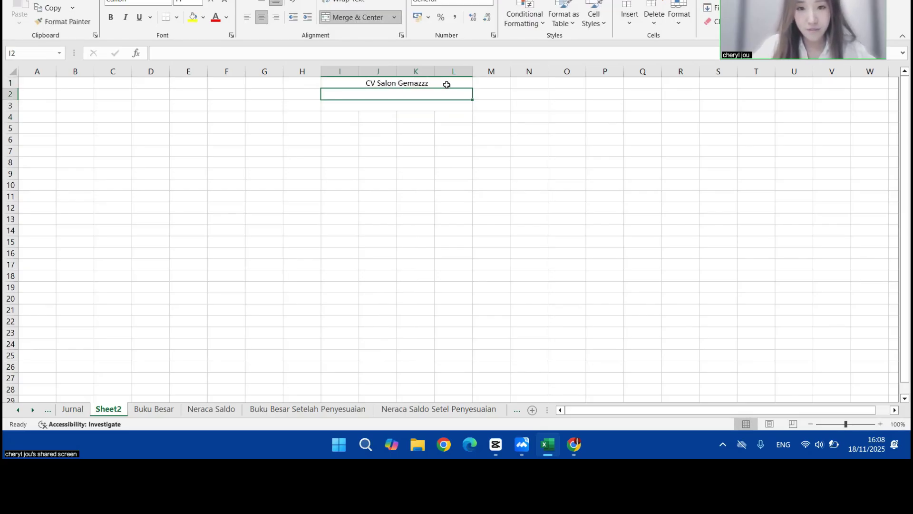
{"action": "type", "text": "Neraca Sal"}
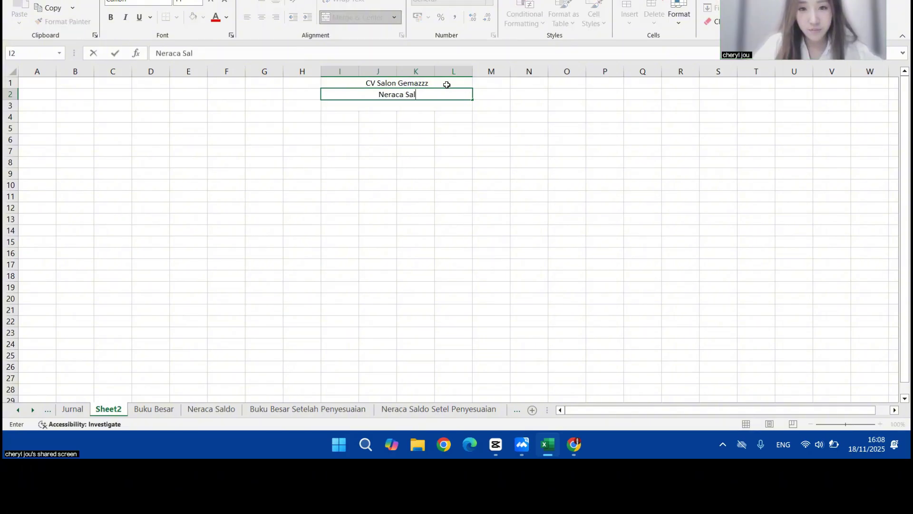
{"action": "type", "text": "do Setelah Penutu"}
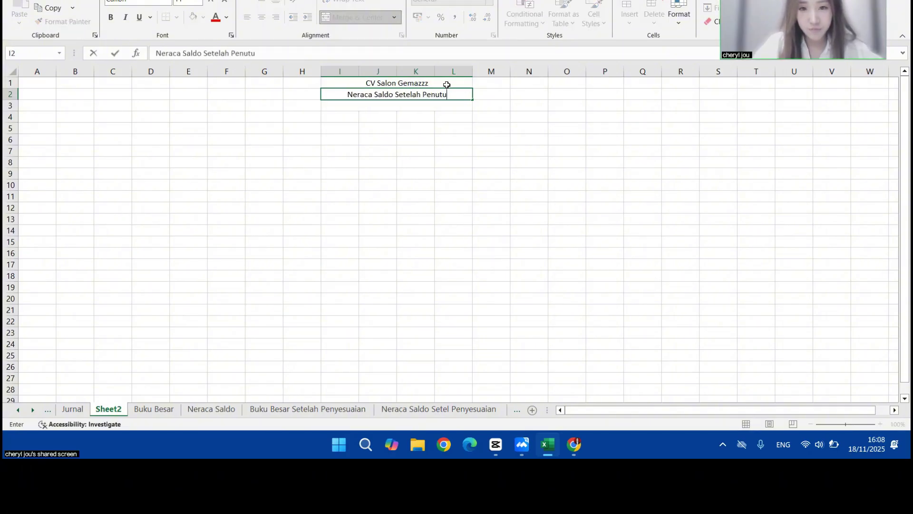
{"action": "type", "text": "pan"}
{"action": "key", "text": "Return"}
{"action": "type", "text": "Peri"}
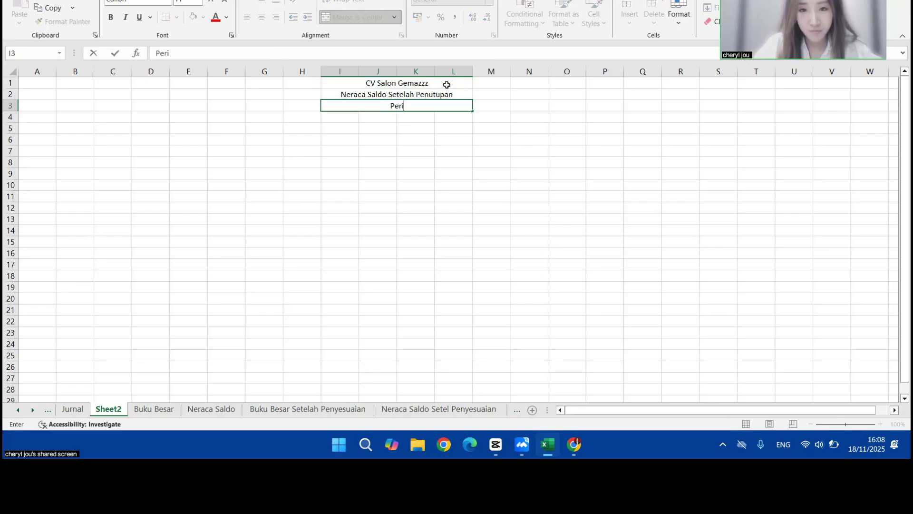
{"action": "type", "text": "ode September 2025"}
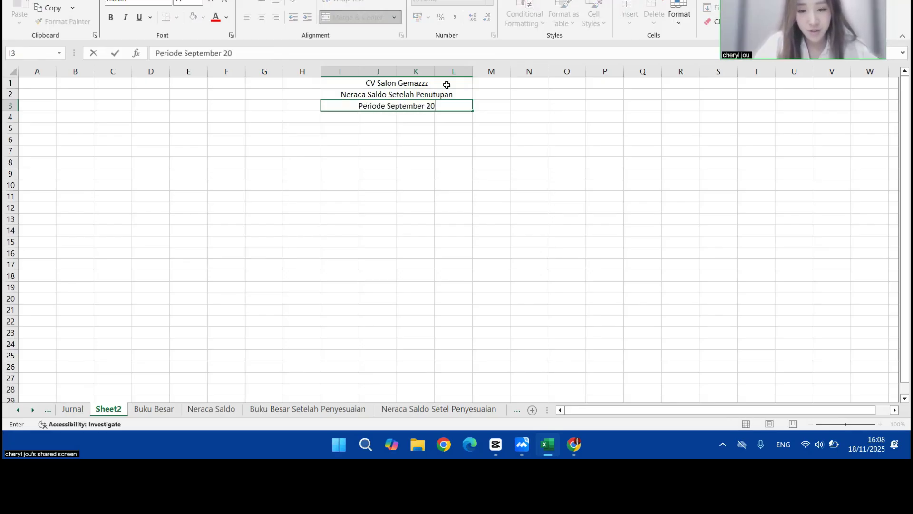
{"action": "key", "text": "Return"}
Step: Make the three title lines in I1:L3 bold
{"action": "left_click_drag", "start_coordinate": [362, 84], "coordinate": [393, 107]}
{"action": "key", "text": "ctrl+b"}
{"action": "key", "text": "Return"}
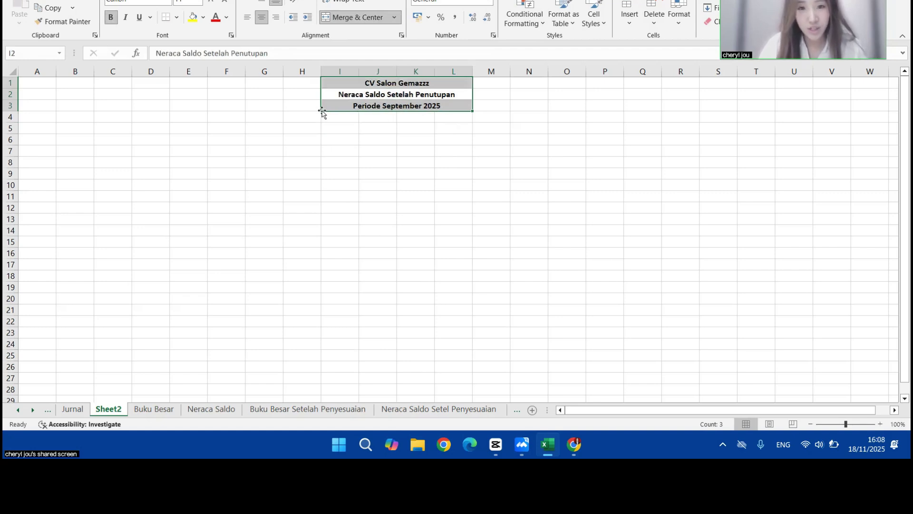
{"action": "left_click", "coordinate": [296, 130]}
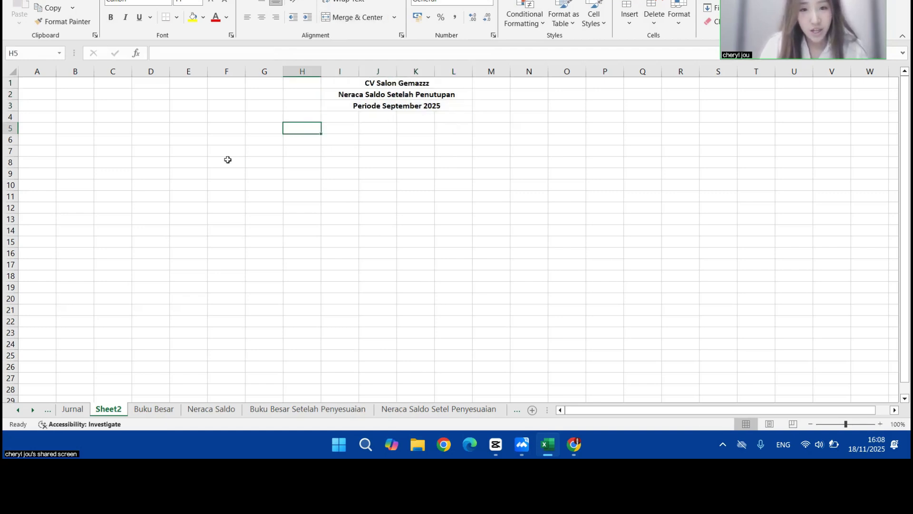
Step: Create a PivotTable at F5 of the new sheet from the Jurnal table, starting at its Tanggal header in A4 and including the Akun column
{"action": "left_click", "coordinate": [226, 129]}
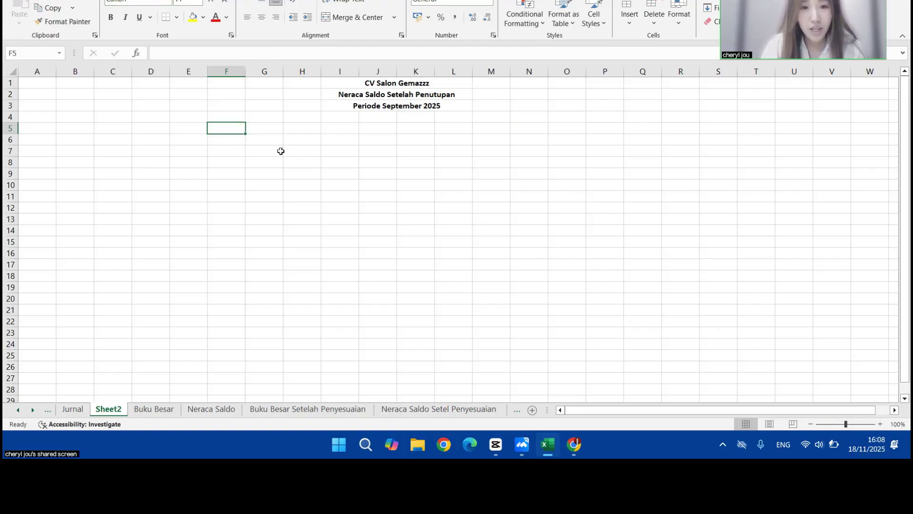
{"action": "key", "text": "alt+n"}
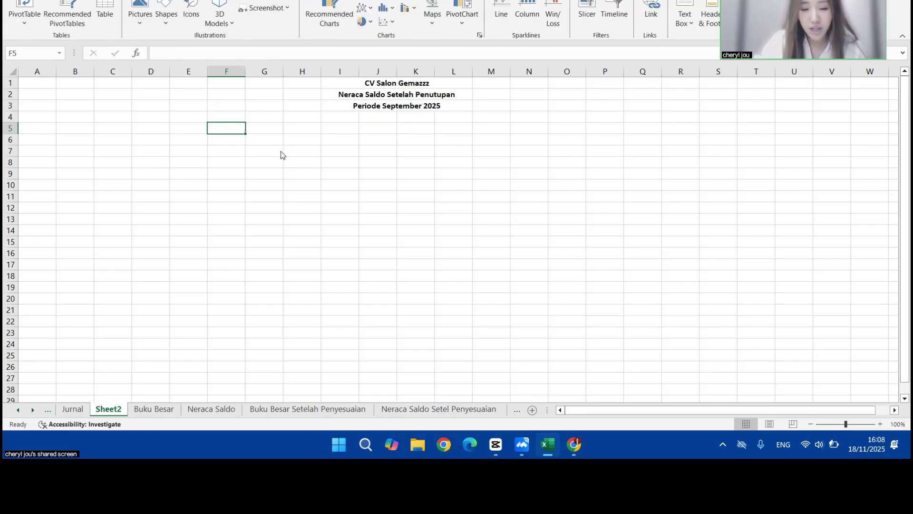
{"action": "key", "text": "v"}
{"action": "key", "text": "t"}
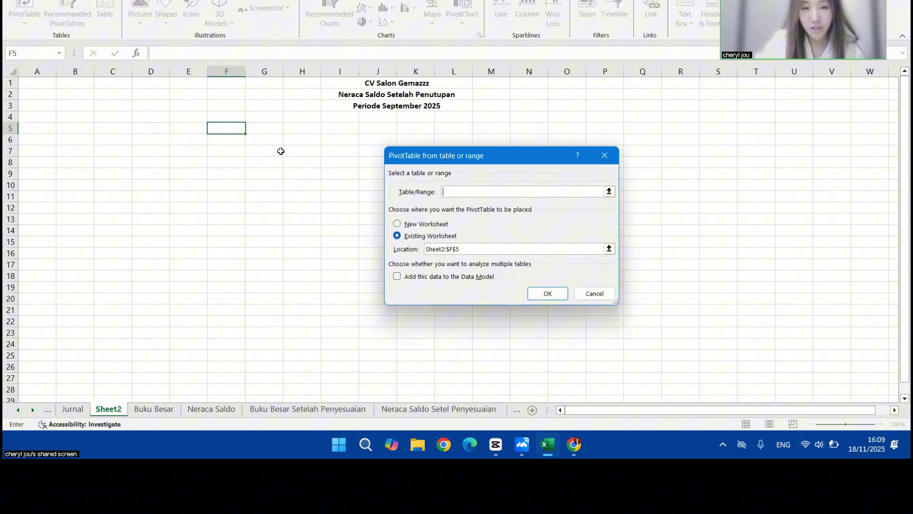
{"action": "left_click", "coordinate": [82, 409]}
{"action": "scroll", "coordinate": [91, 126], "scroll_direction": "up", "scroll_amount": 10}
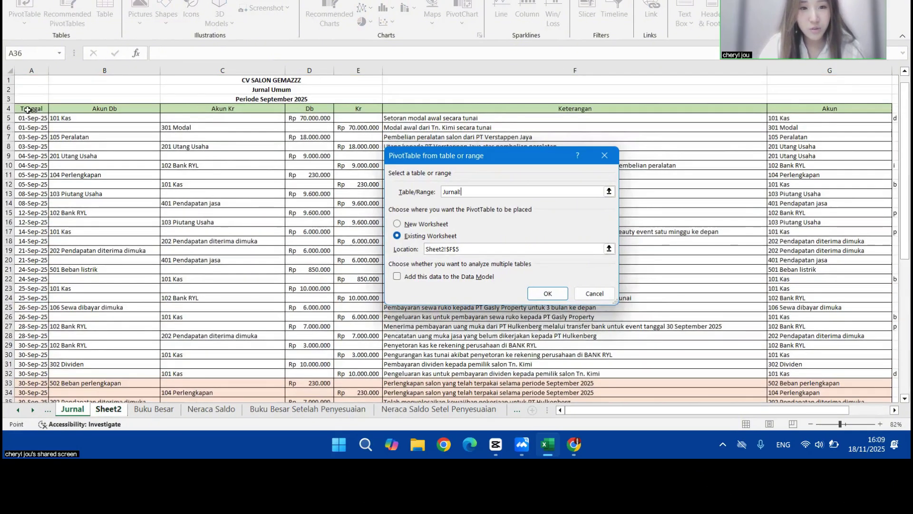
{"action": "left_click_drag", "start_coordinate": [28, 109], "coordinate": [802, 401]}
{"action": "left_click", "coordinate": [547, 293]}
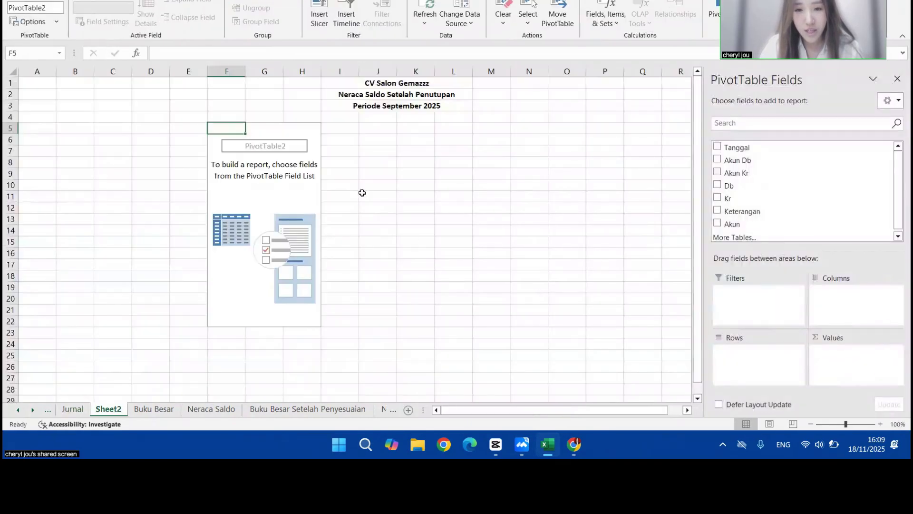
Step: Set Akun as the PivotTable's row field and add Db and Kr as summed values
{"action": "scroll", "coordinate": [742, 176], "scroll_direction": "down", "scroll_amount": 1}
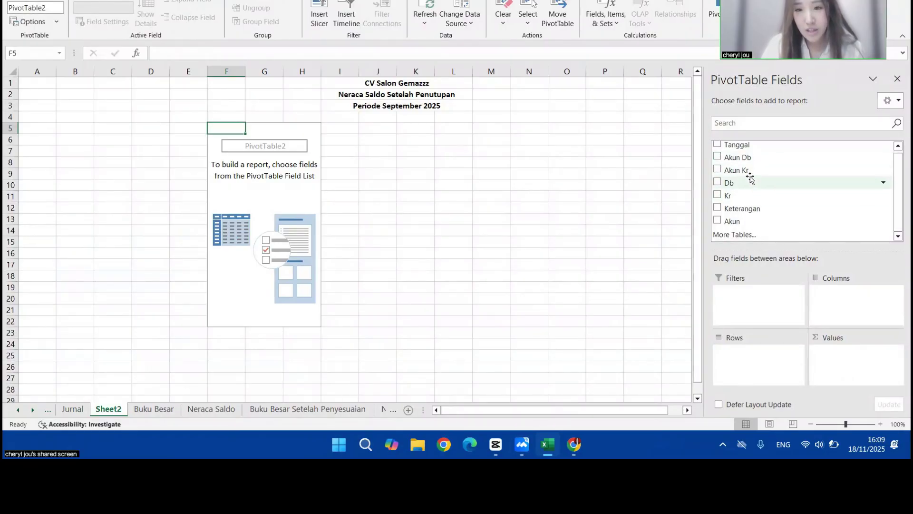
{"action": "scroll", "coordinate": [734, 162], "scroll_direction": "up", "scroll_amount": 1}
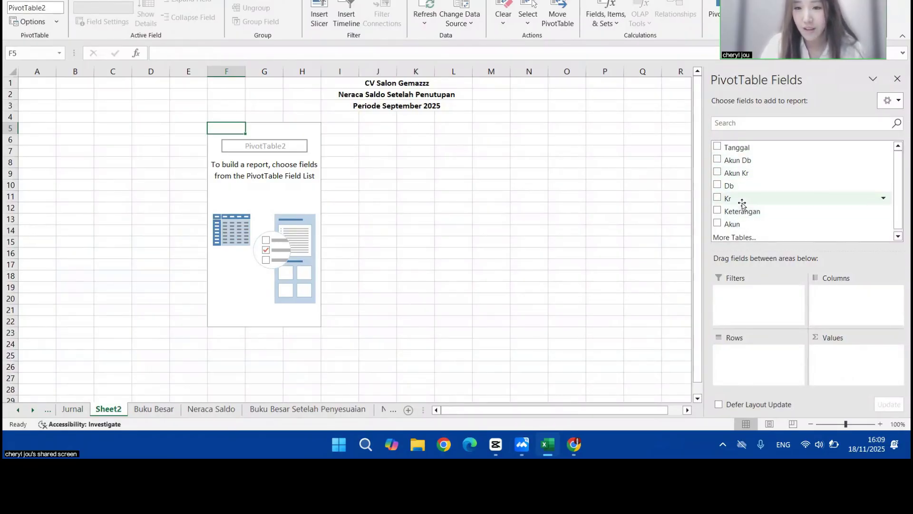
{"action": "left_click", "coordinate": [717, 223]}
{"action": "left_click", "coordinate": [717, 185]}
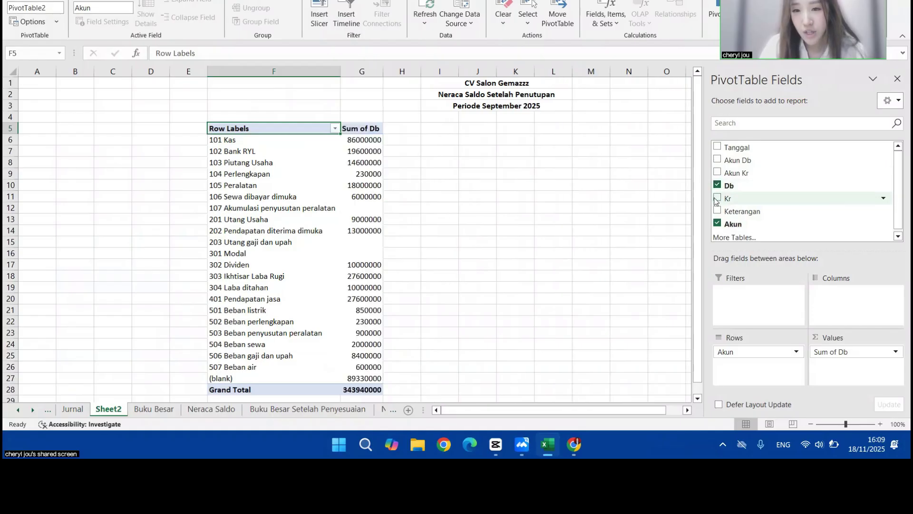
{"action": "left_click", "coordinate": [717, 198]}
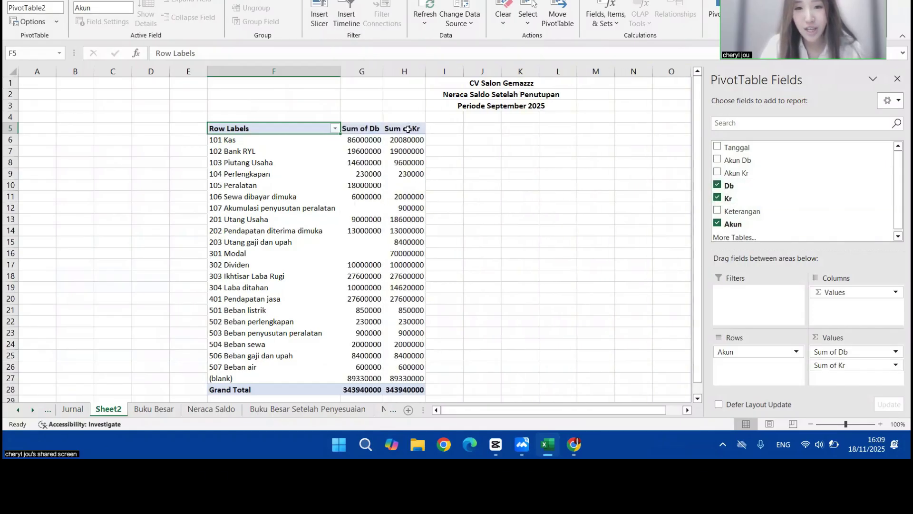
Step: Add a PivotTable calculated field named Saldo Db with the formula =if(Db>Kr; Db-Kr)
{"action": "left_click", "coordinate": [410, 127]}
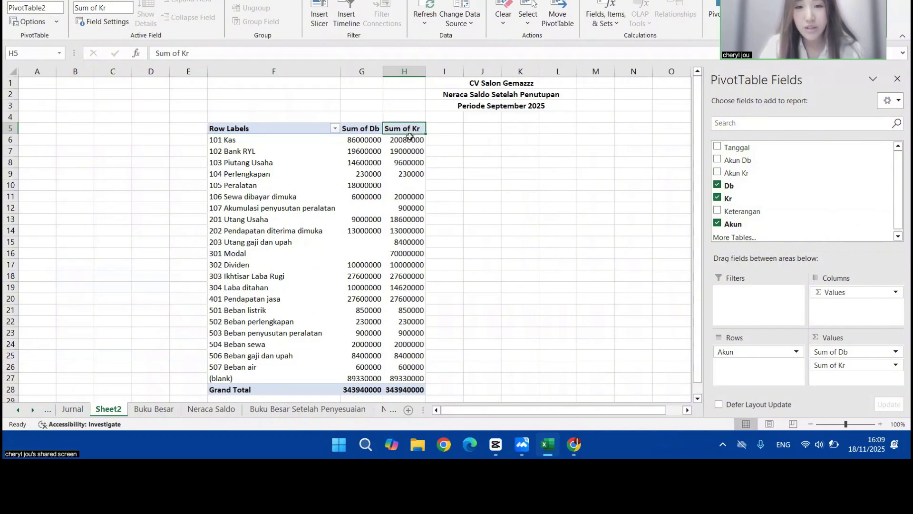
{"action": "left_click", "coordinate": [605, 13]}
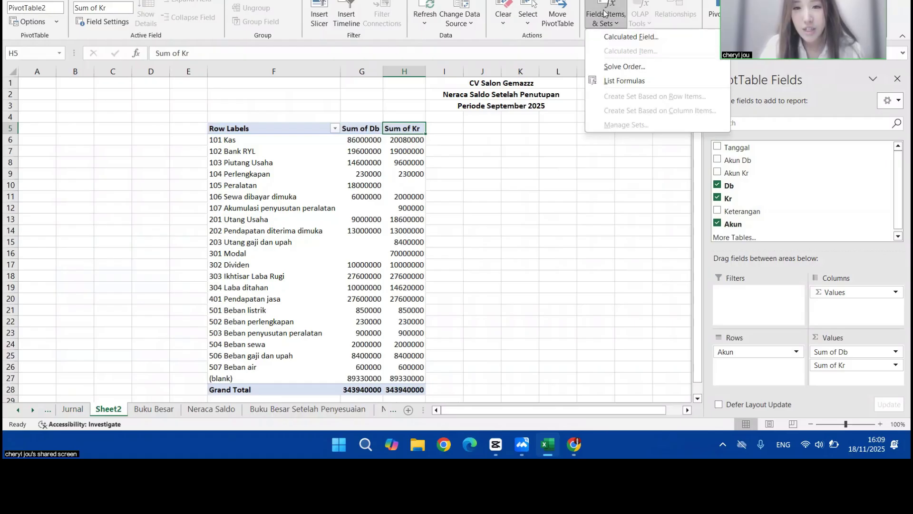
{"action": "left_click", "coordinate": [624, 38]}
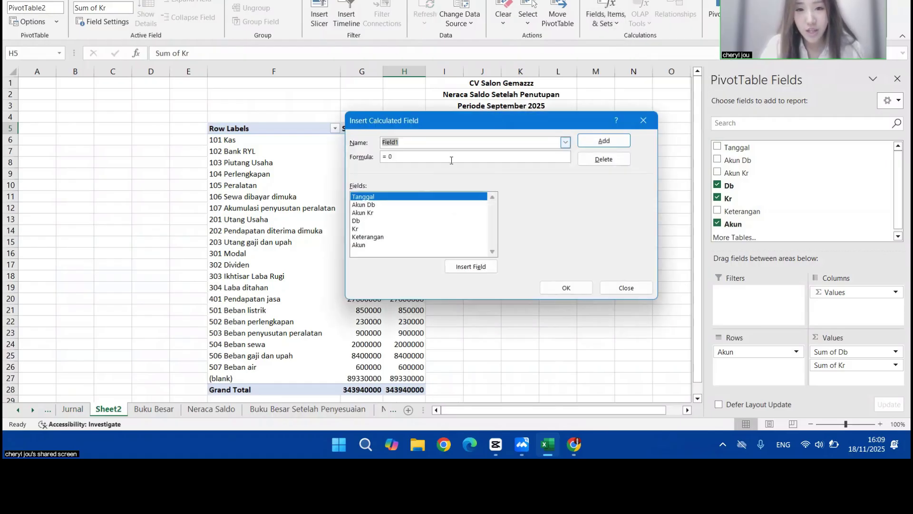
{"action": "type", "text": "Saa"}
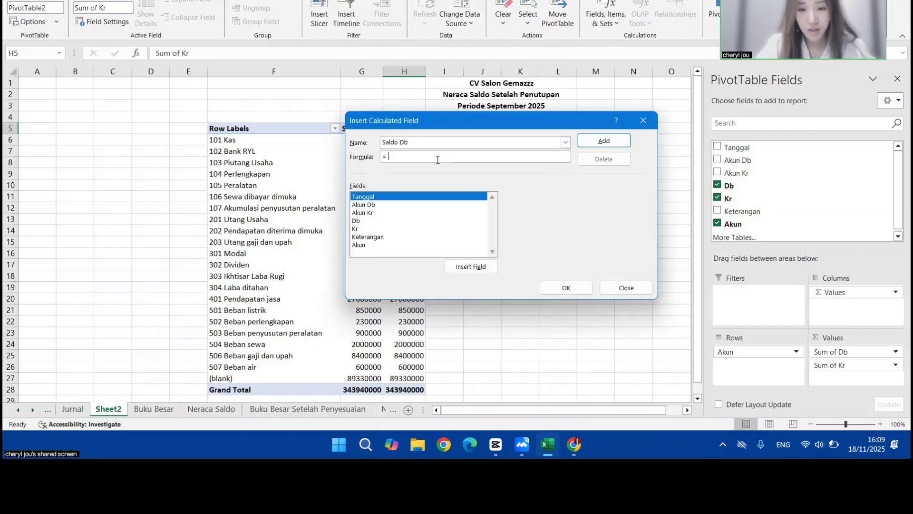
{"action": "double_click", "coordinate": [356, 221]}
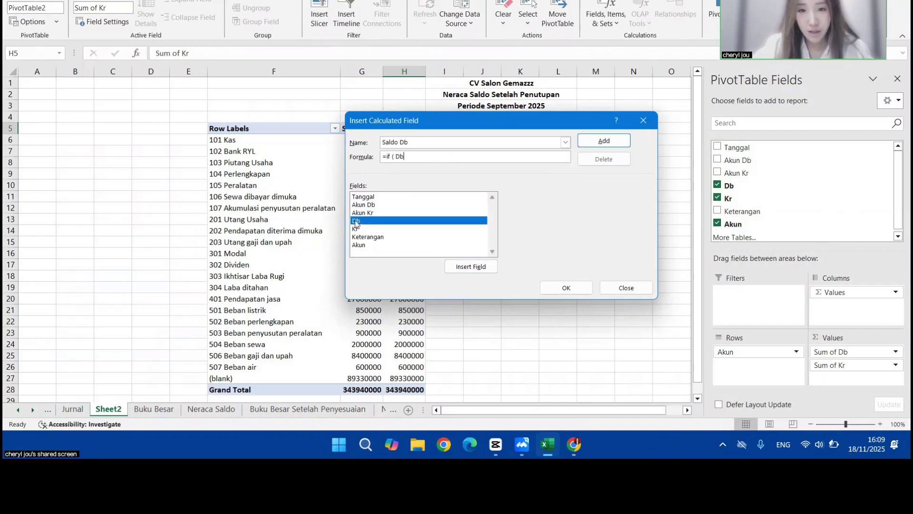
{"action": "double_click", "coordinate": [356, 230]}
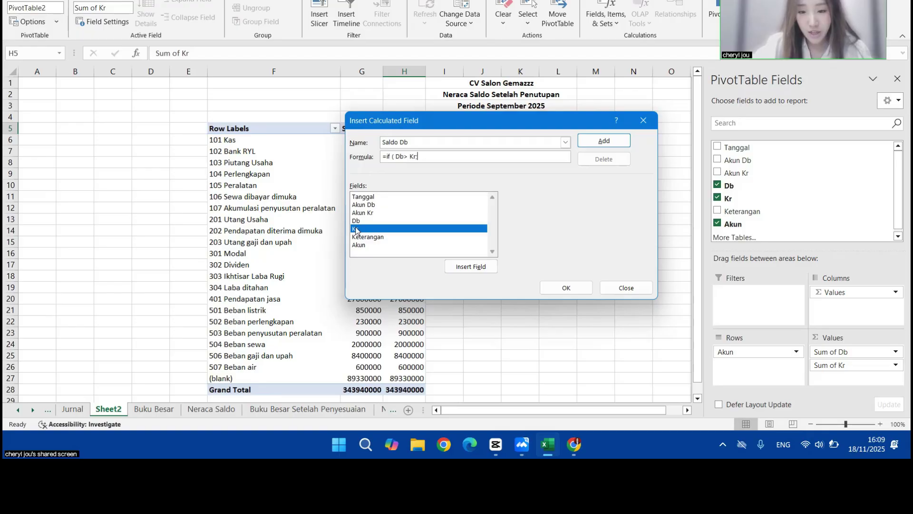
{"action": "type", "text": ";"}
{"action": "double_click", "coordinate": [357, 221]}
{"action": "type", "text": "-"}
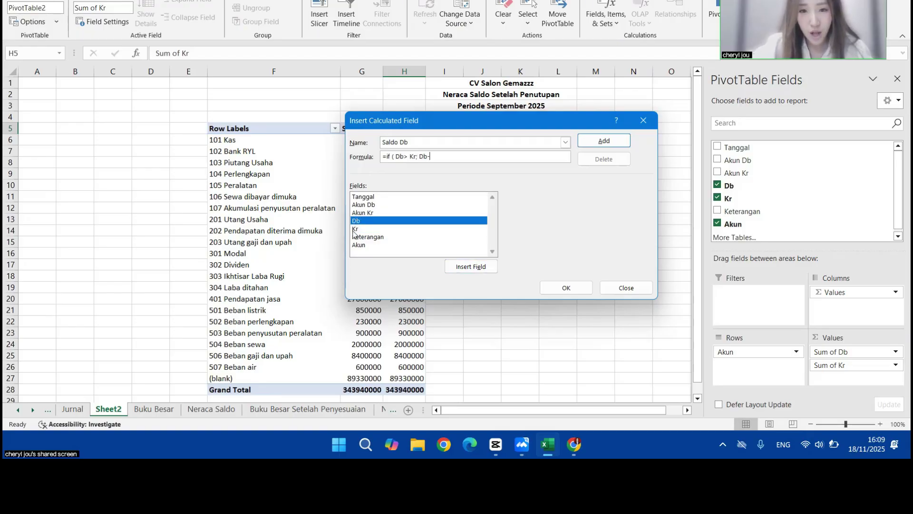
{"action": "double_click", "coordinate": [354, 230]}
{"action": "type", "text": ")"}
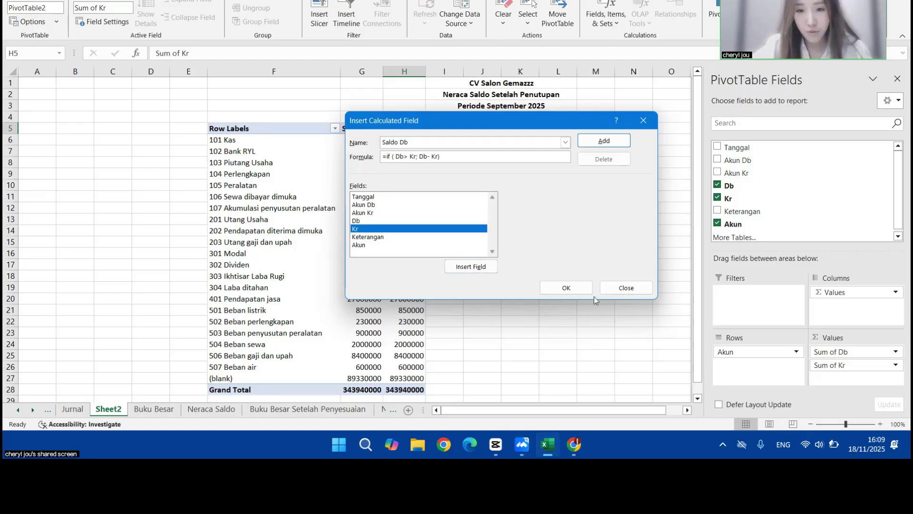
{"action": "left_click", "coordinate": [561, 287]}
{"action": "left_click", "coordinate": [438, 260]}
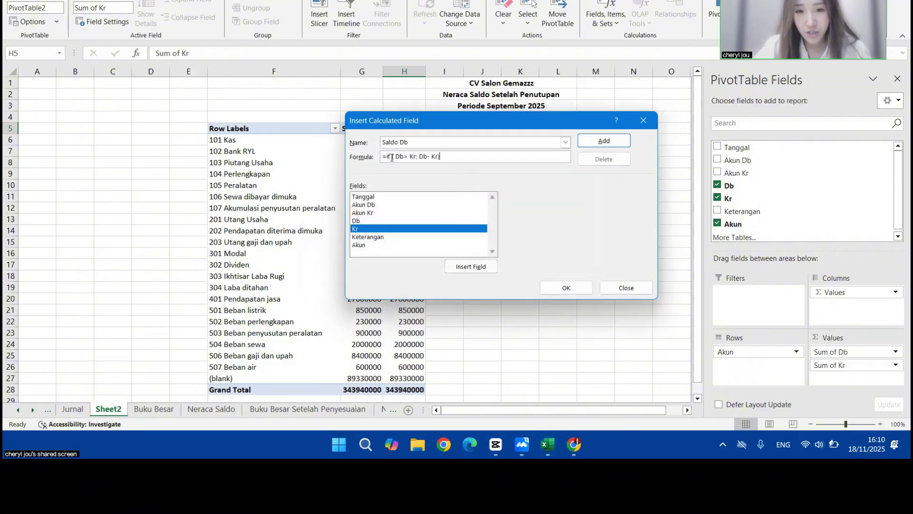
{"action": "left_click", "coordinate": [566, 287]}
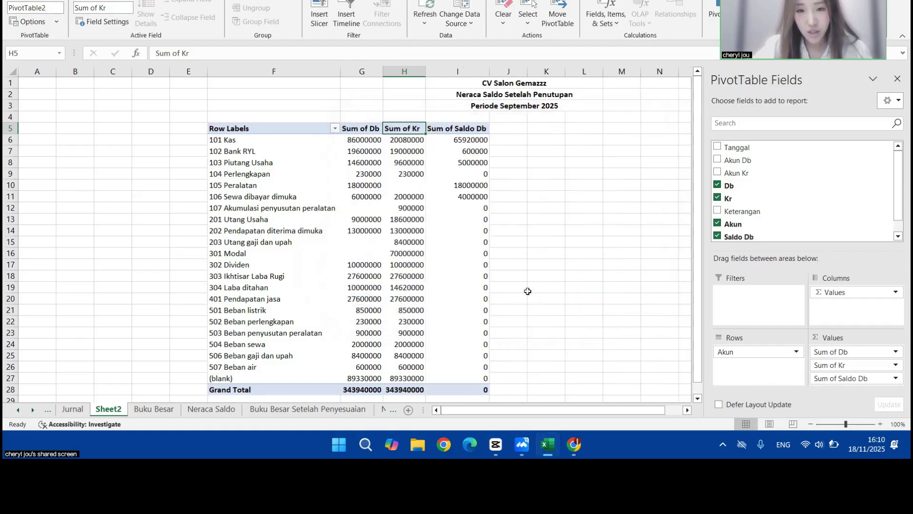
Step: Add a second calculated field named Saldo Kr with the formula =if(Kr>Db; Kr-Db)
{"action": "left_click", "coordinate": [462, 130]}
{"action": "left_click", "coordinate": [602, 17]}
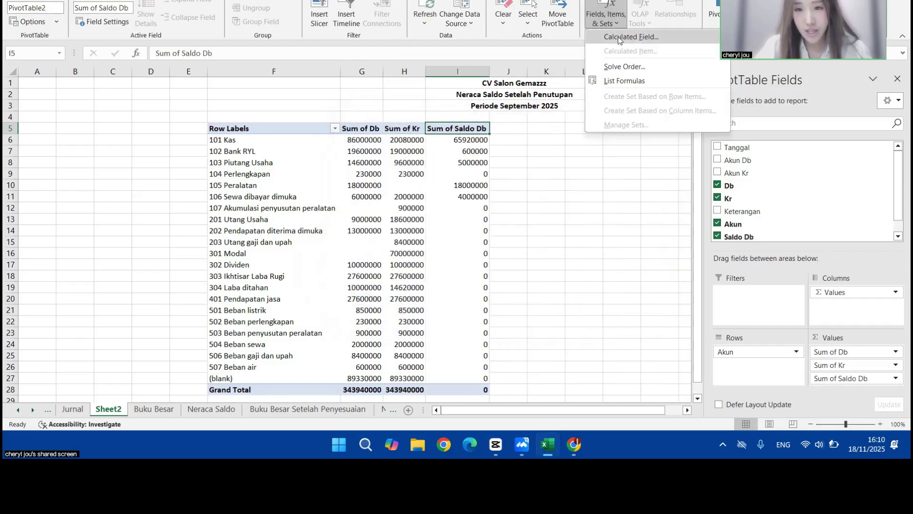
{"action": "left_click", "coordinate": [618, 36]}
{"action": "type", "text": "Saldo Kr"}
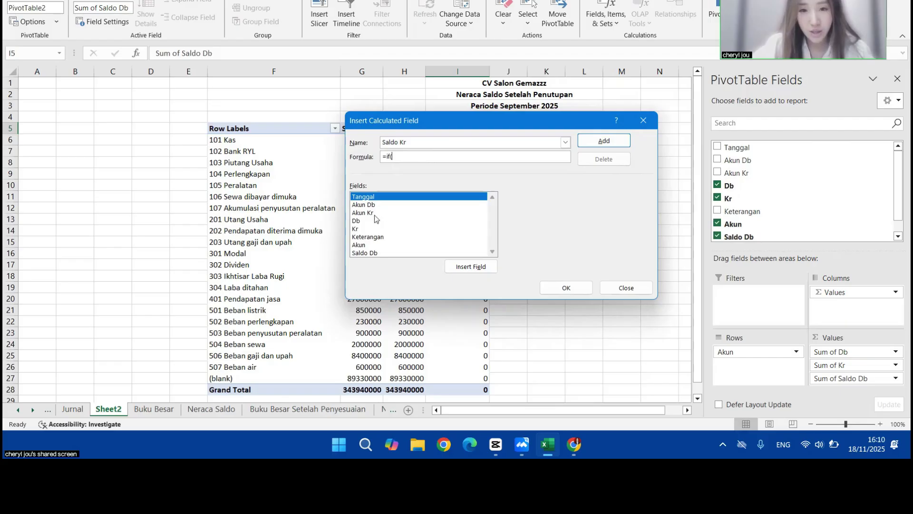
{"action": "double_click", "coordinate": [356, 230]}
{"action": "type", "text": ">"}
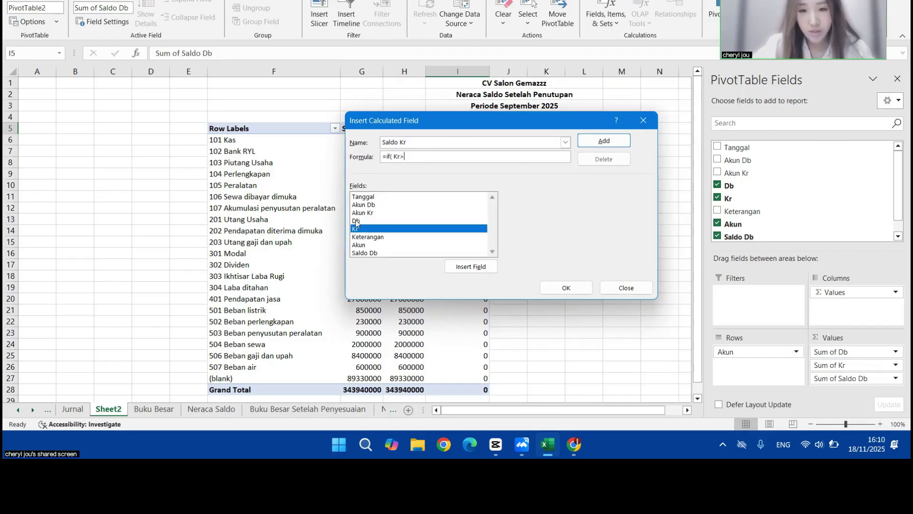
{"action": "double_click", "coordinate": [355, 222]}
{"action": "type", "text": ";"}
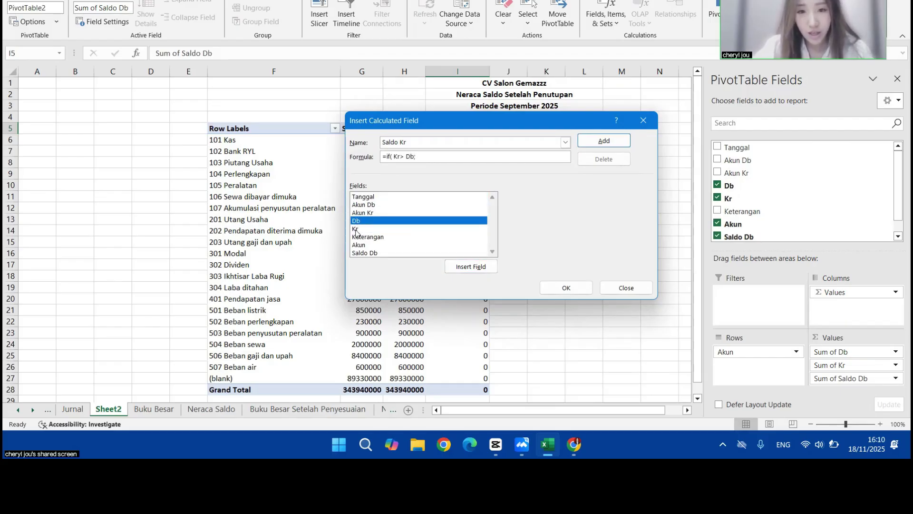
{"action": "double_click", "coordinate": [362, 229]}
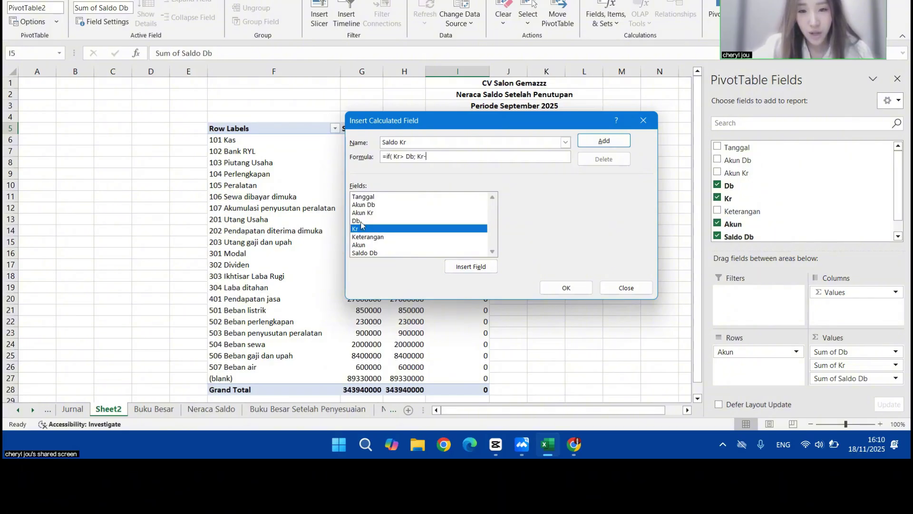
{"action": "type", "text": "-"}
{"action": "double_click", "coordinate": [361, 221]}
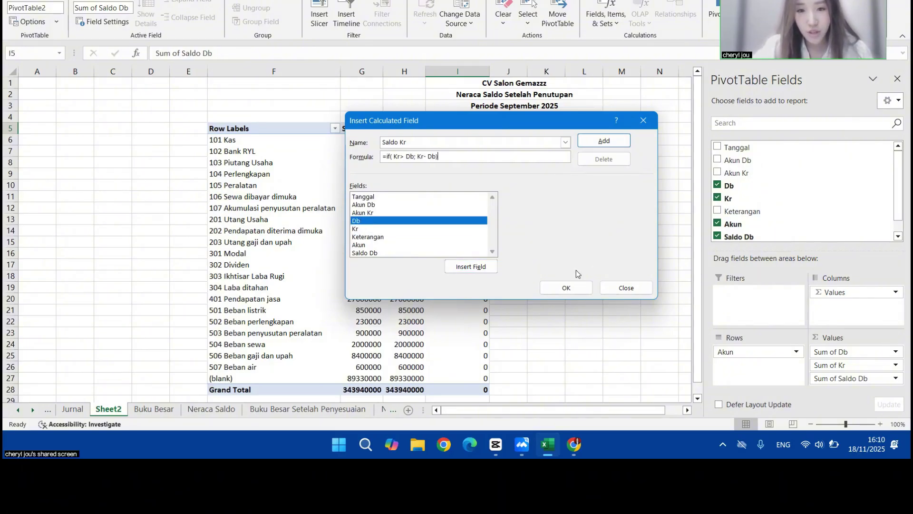
{"action": "left_click", "coordinate": [572, 288]}
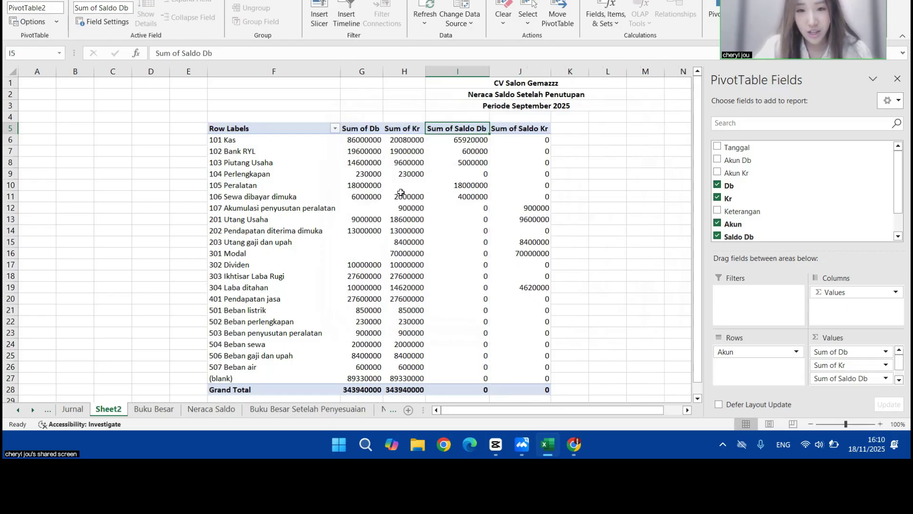
Step: Remove Db and Kr from the PivotTable's fields and rename the Saldo Db value column as Saldo Debit
{"action": "left_click", "coordinate": [717, 185]}
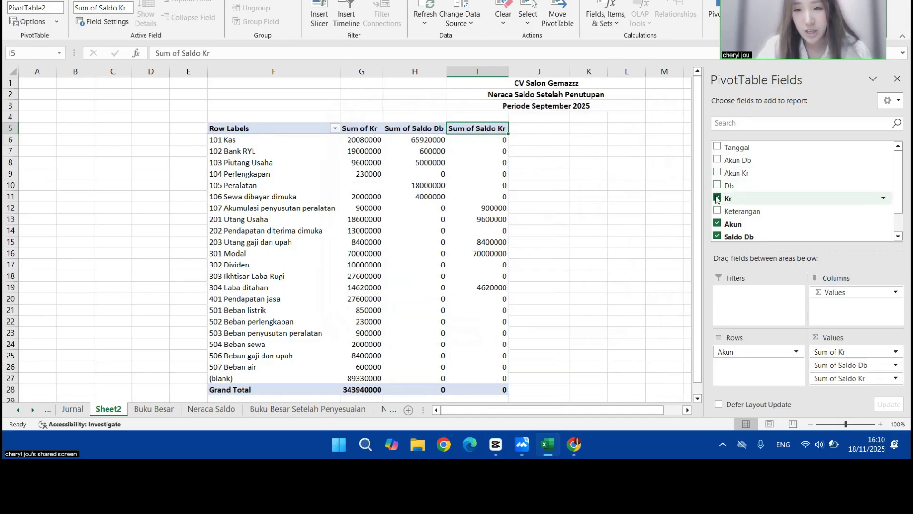
{"action": "left_click", "coordinate": [717, 198]}
{"action": "double_click", "coordinate": [363, 130]}
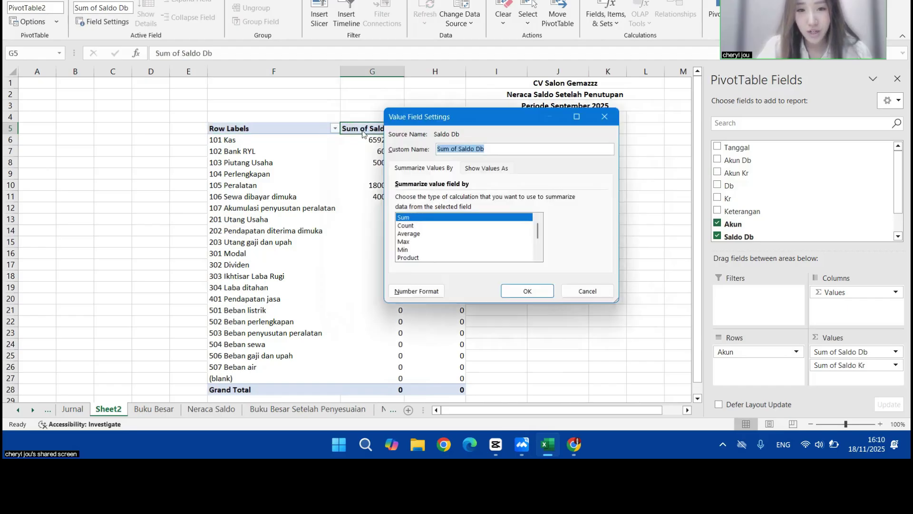
{"action": "type", "text": "Saldo Deb"}
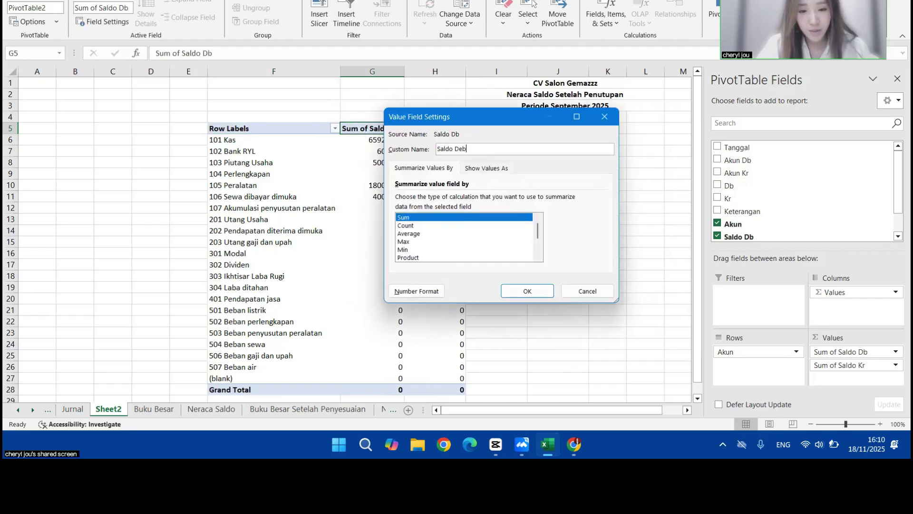
{"action": "type", "text": "it"}
{"action": "key", "text": "Return"}
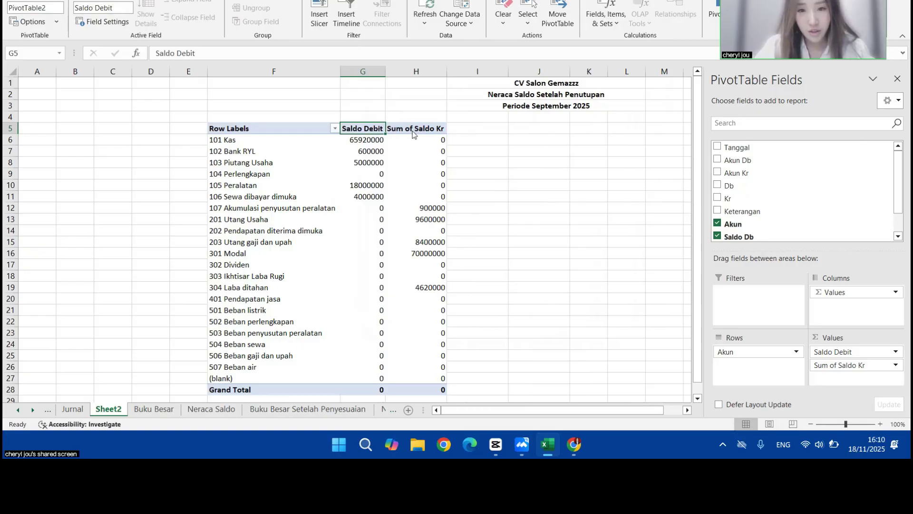
Step: Rename the PivotTable's Saldo Kr value column as Saldo Kredit
{"action": "double_click", "coordinate": [413, 132]}
{"action": "type", "text": "Saldo Kredit"}
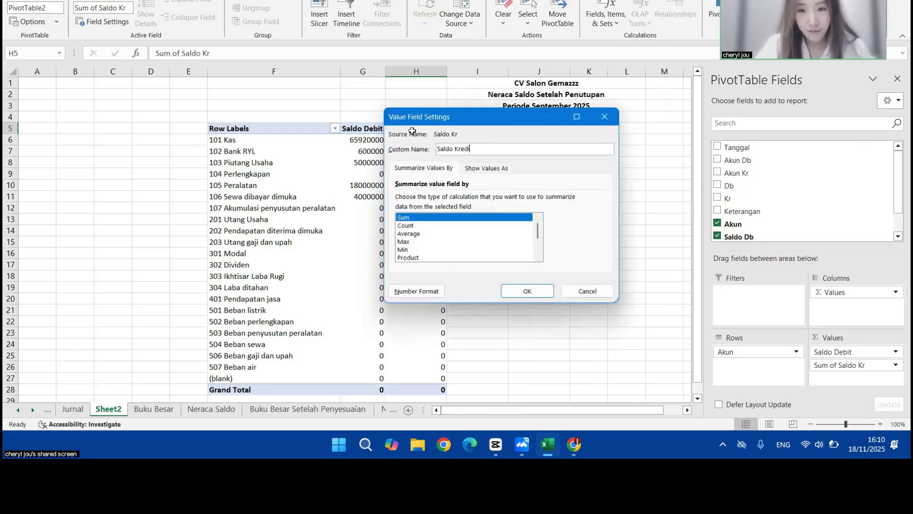
{"action": "key", "text": "Return"}
{"action": "left_click", "coordinate": [371, 174]}
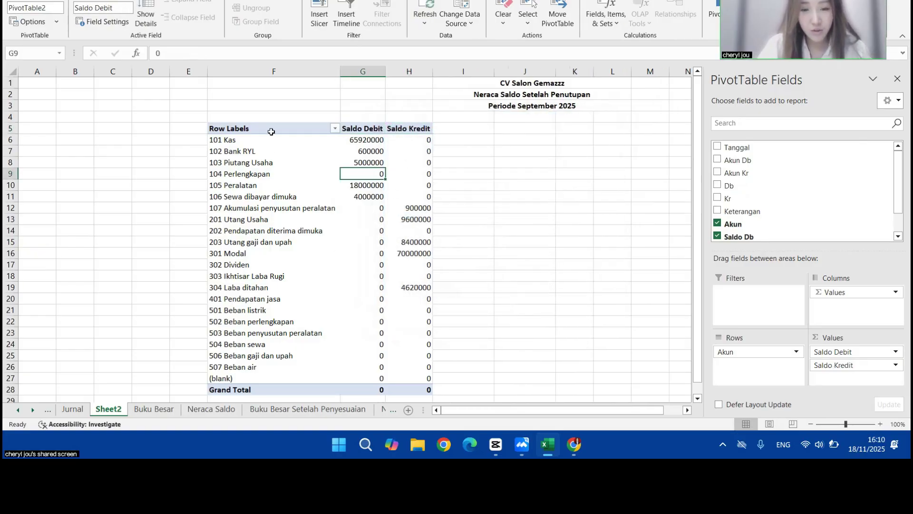
Step: Turn off both the subtotals and the grand totals of the PivotTable
{"action": "mouse_move", "coordinate": [312, 128]}
{"action": "left_mouse_down"}
{"action": "mouse_move", "coordinate": [316, 147]}
{"action": "mouse_move", "coordinate": [312, 129]}
{"action": "left_mouse_up"}
{"action": "key", "text": "alt"}
{"action": "key", "text": "j"}
{"action": "key", "text": "y"}
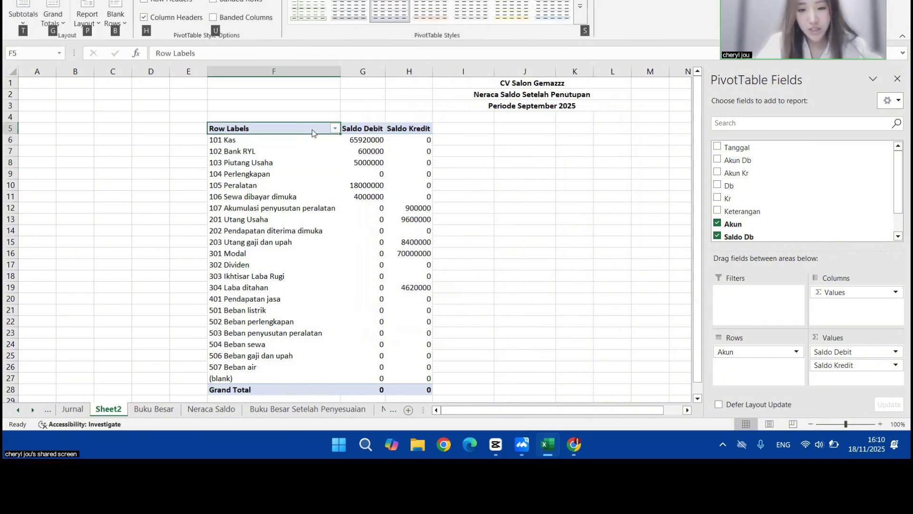
{"action": "key", "text": "t"}
{"action": "key", "text": "d"}
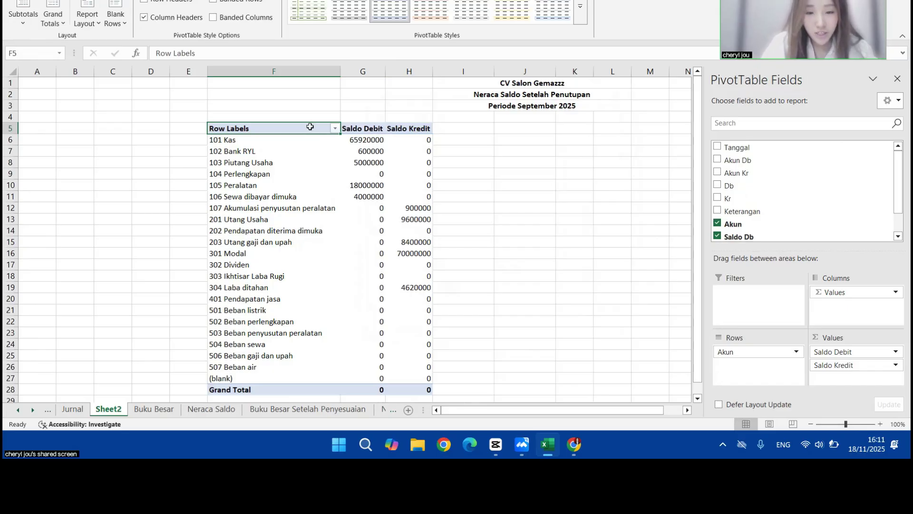
{"action": "key", "text": "alt"}
{"action": "key", "text": "j"}
{"action": "key", "text": "y"}
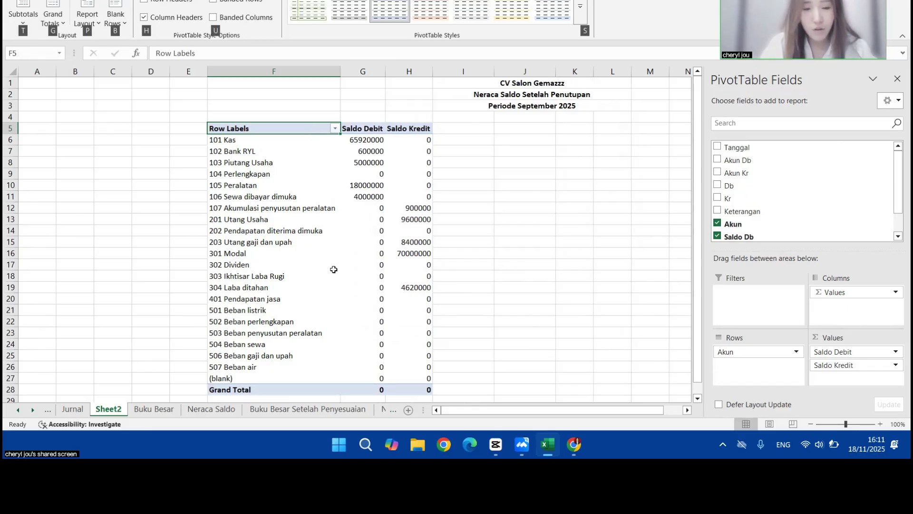
{"action": "key", "text": "g"}
{"action": "key", "text": "f"}
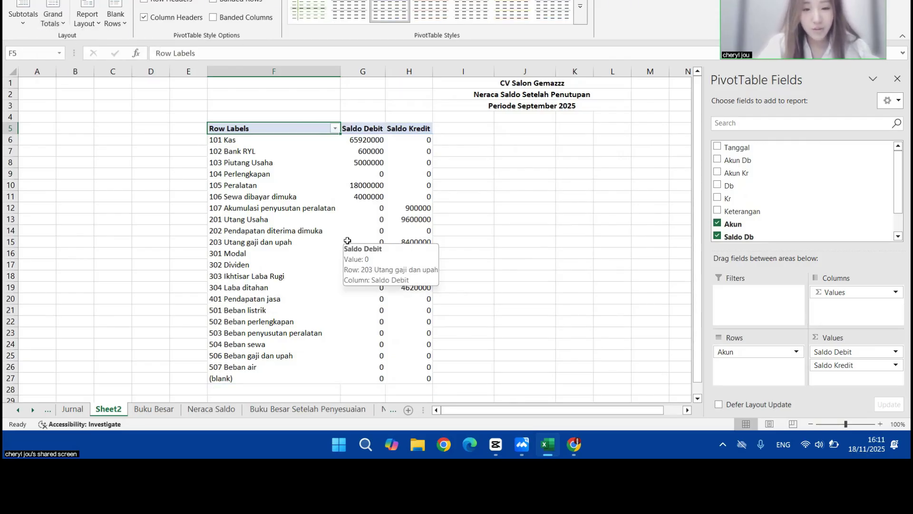
Step: Switch the PivotTable's report layout to tabular form
{"action": "key", "text": "alt"}
{"action": "key", "text": "j"}
{"action": "key", "text": "y"}
{"action": "key", "text": "p"}
{"action": "key", "text": "t"}
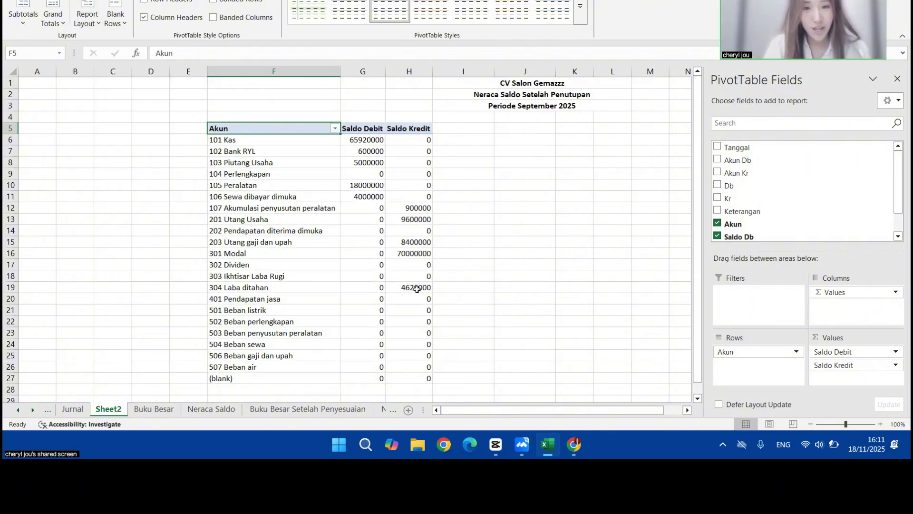
Step: Filter the PivotTable's Akun field to exclude the (blank) item
{"action": "left_click", "coordinate": [289, 379]}
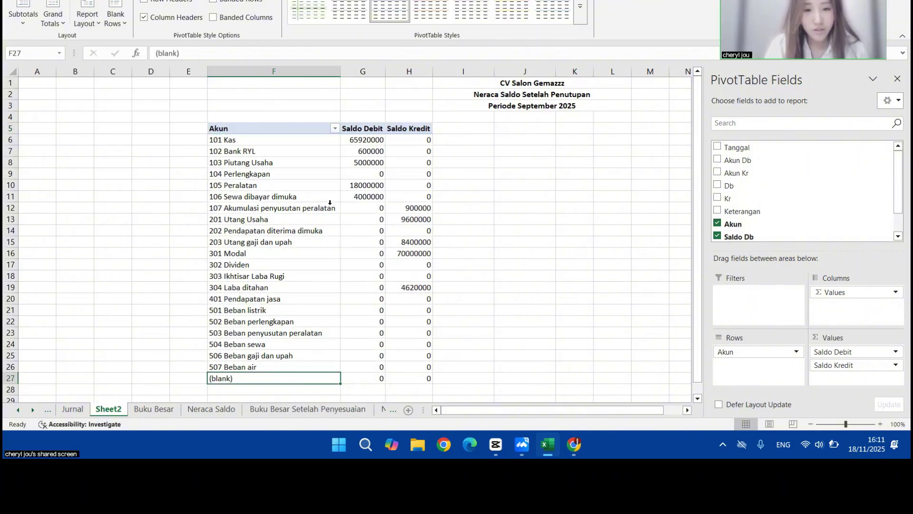
{"action": "left_click", "coordinate": [335, 130]}
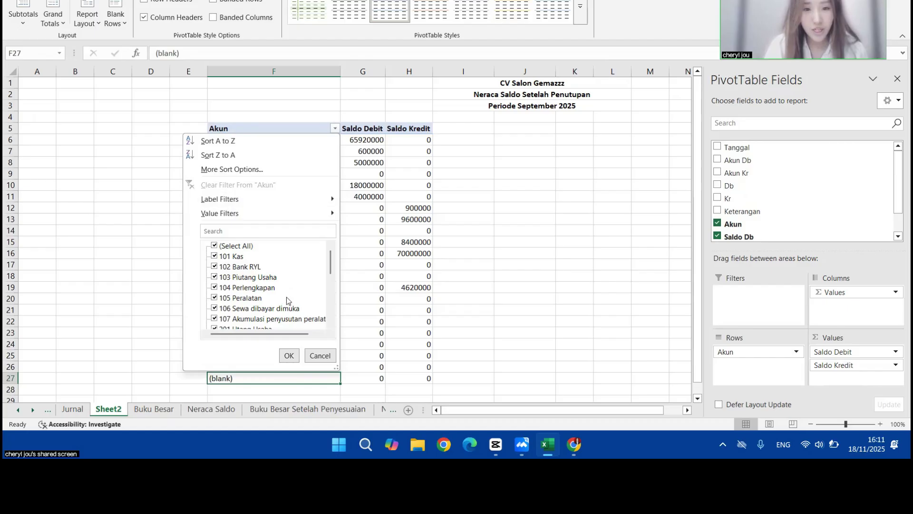
{"action": "scroll", "coordinate": [284, 291], "scroll_direction": "down", "scroll_amount": 3}
{"action": "left_click", "coordinate": [216, 319]}
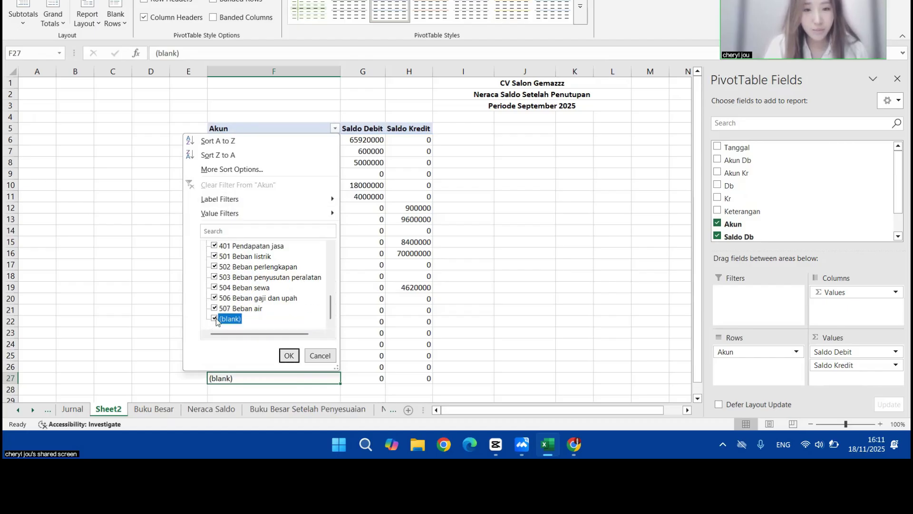
{"action": "left_click", "coordinate": [289, 356]}
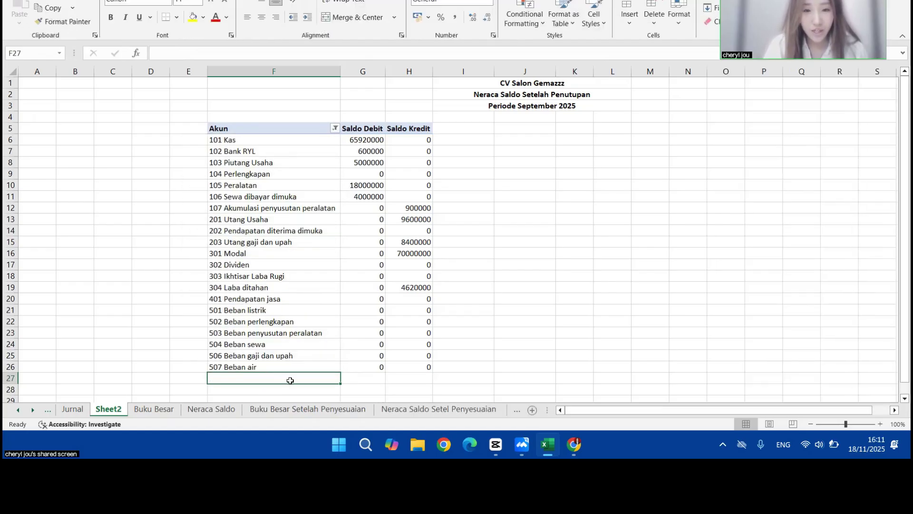
Step: Enter the label Total in F27 below the PivotTable and sum Saldo Debit in G27 with =SUM(G6:G26)
{"action": "type", "text": "Total"}
{"action": "key", "text": "Return"}
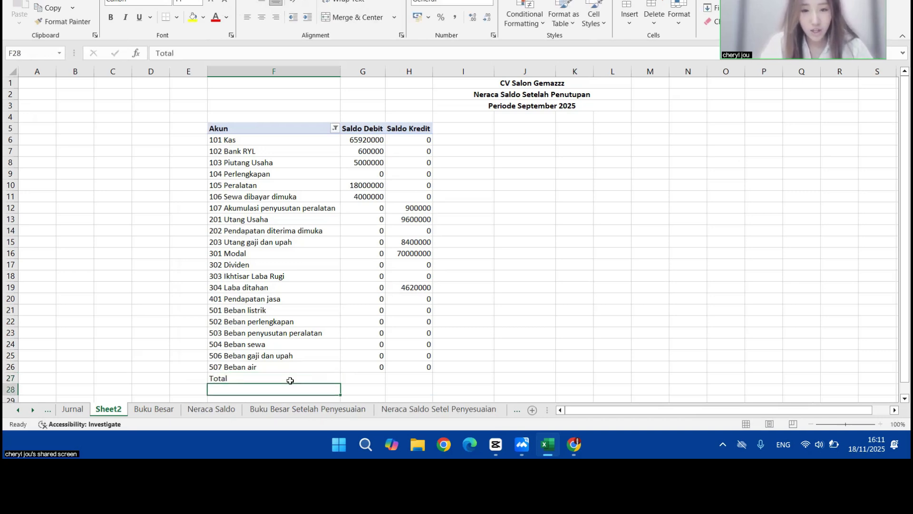
{"action": "left_click", "coordinate": [357, 377]}
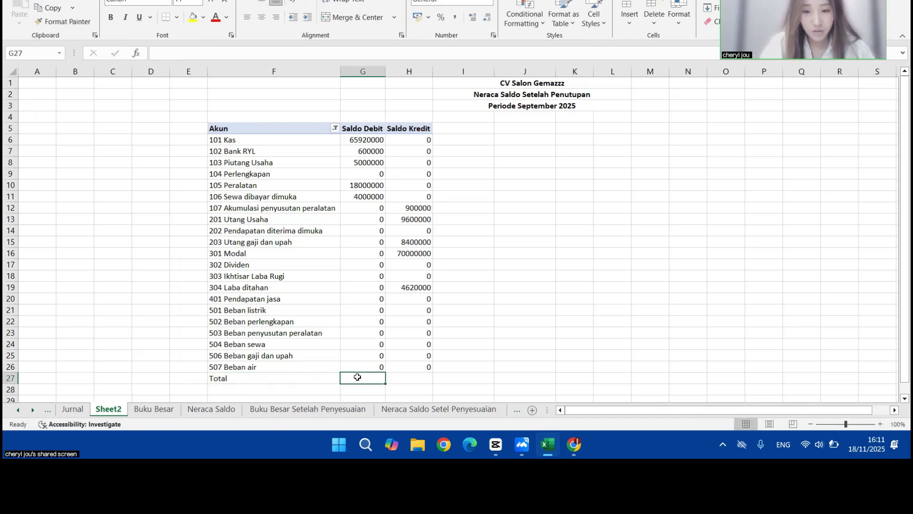
{"action": "type", "text": "="}
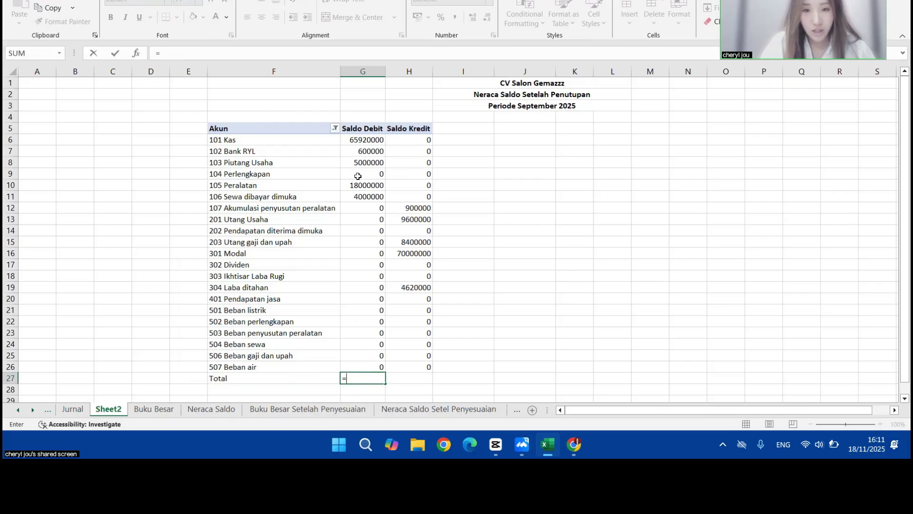
{"action": "type", "text": "um("}
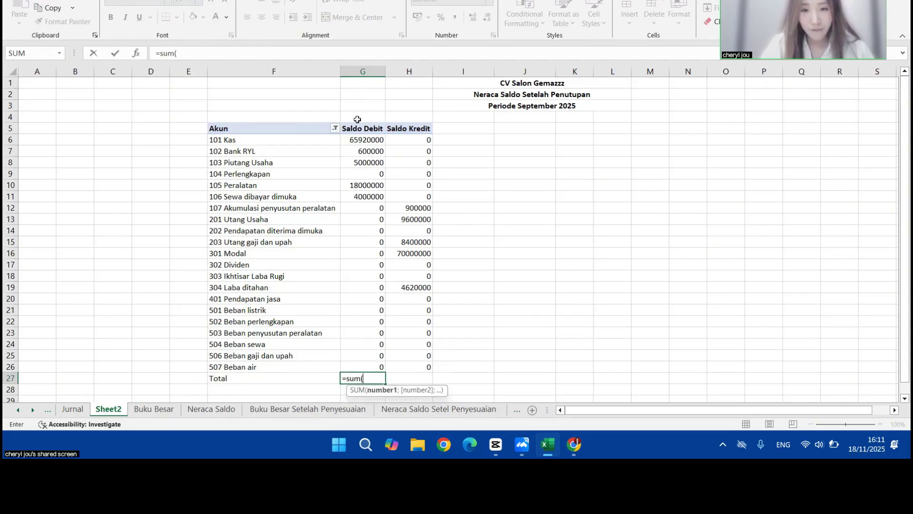
{"action": "left_click_drag", "start_coordinate": [358, 139], "coordinate": [355, 364]}
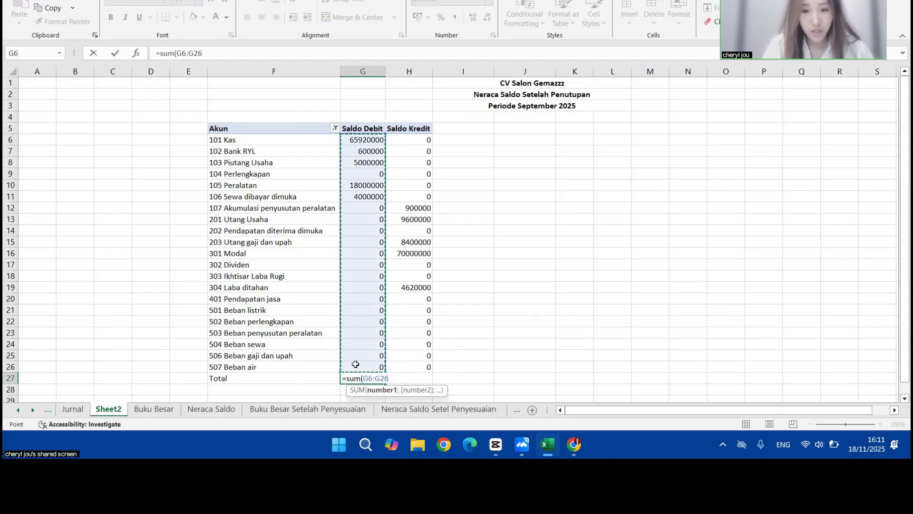
{"action": "type", "text": ")"}
{"action": "key", "text": "Return"}
Step: Fill the total formula from G27 across to H27 for the Saldo Kredit column
{"action": "left_click", "coordinate": [405, 379]}
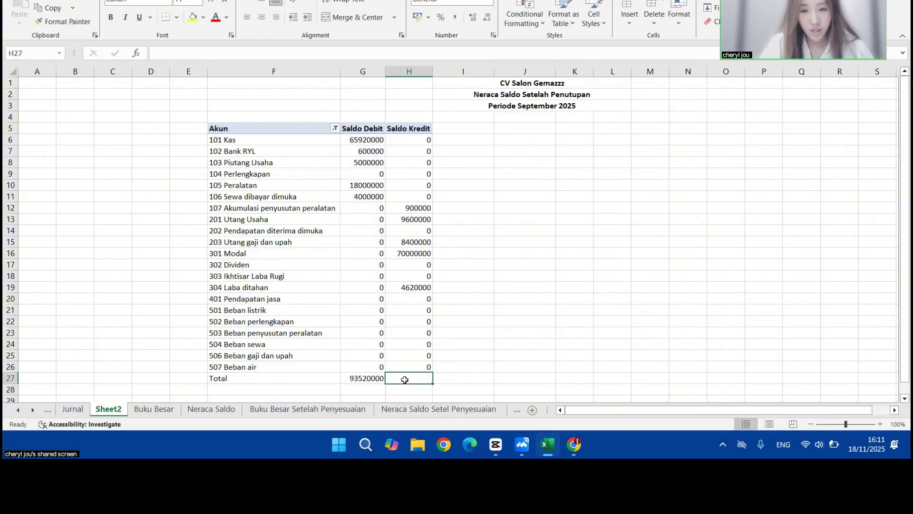
{"action": "left_click", "coordinate": [371, 379]}
{"action": "left_click_drag", "start_coordinate": [384, 383], "coordinate": [421, 386]}
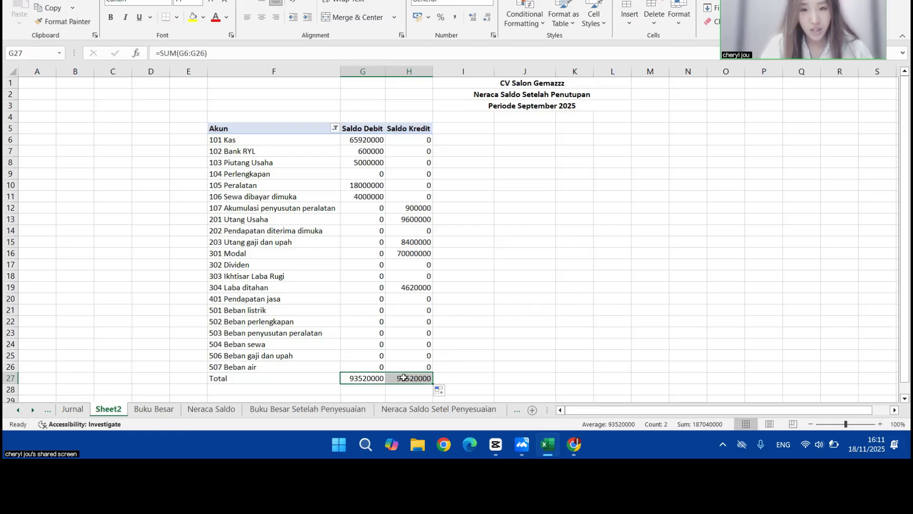
{"action": "left_click", "coordinate": [540, 341]}
{"action": "left_click", "coordinate": [351, 381]}
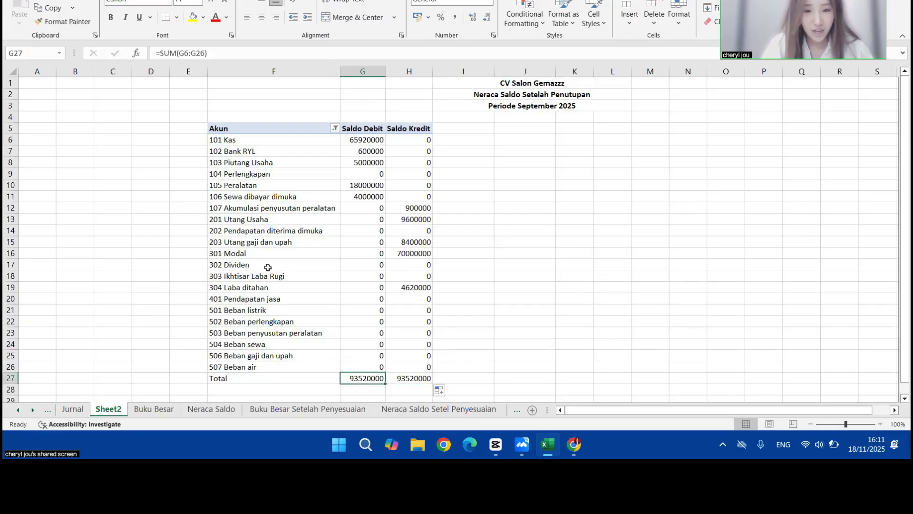
Step: Apply the Rupiah accounting number format to the account rows and the Total row, F6:H27
{"action": "left_click_drag", "start_coordinate": [221, 140], "coordinate": [315, 379]}
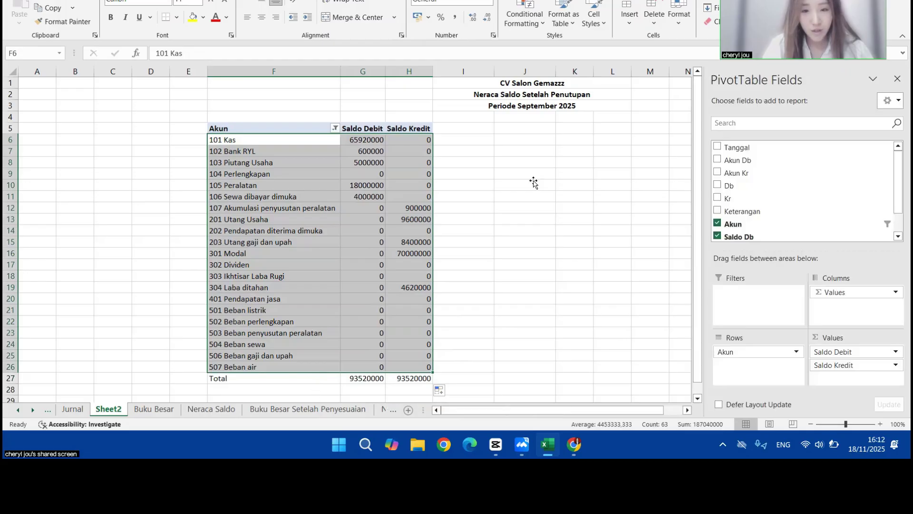
{"action": "left_click", "coordinate": [531, 185]}
{"action": "left_click_drag", "start_coordinate": [269, 140], "coordinate": [415, 379]}
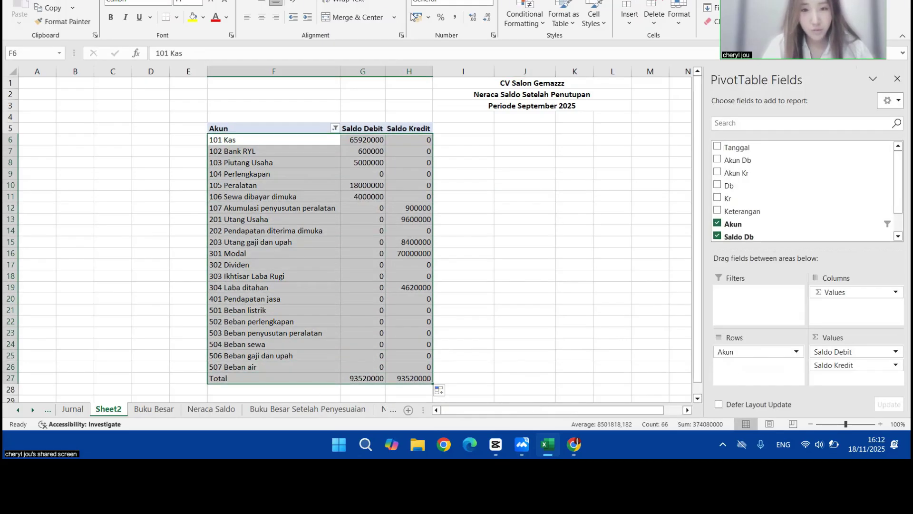
{"action": "left_click", "coordinate": [417, 18]}
{"action": "left_click", "coordinate": [527, 298]}
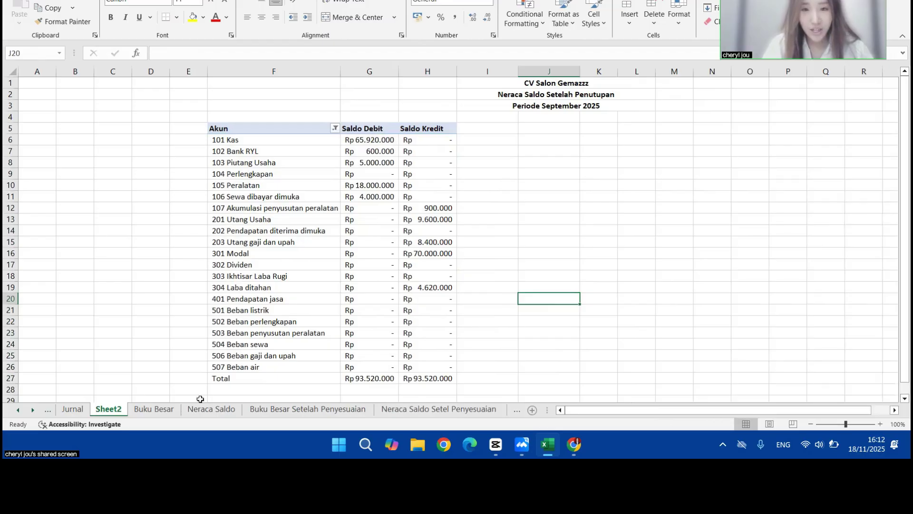
Step: Shade the Total row F27:H27 with a light blue fill
{"action": "left_click_drag", "start_coordinate": [254, 378], "coordinate": [438, 378]}
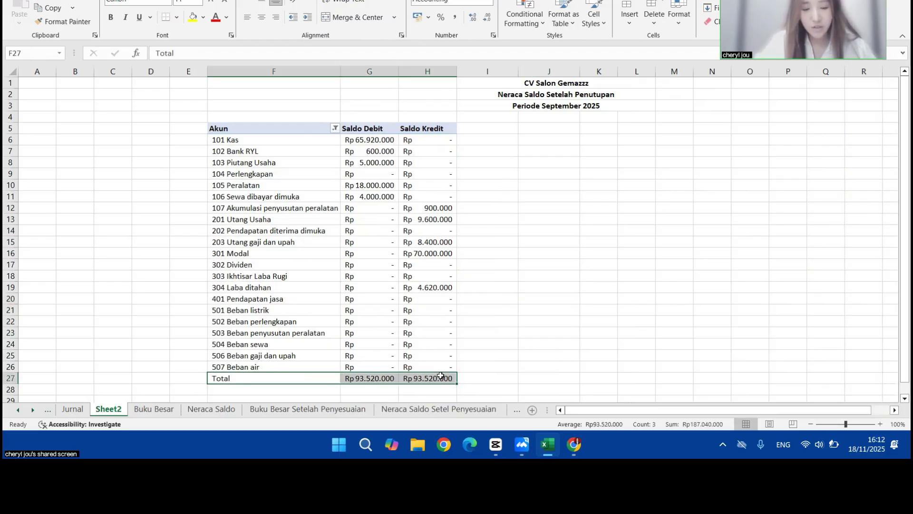
{"action": "key", "text": "alt+h"}
{"action": "key", "text": "h"}
{"action": "left_click", "coordinate": [216, 213]}
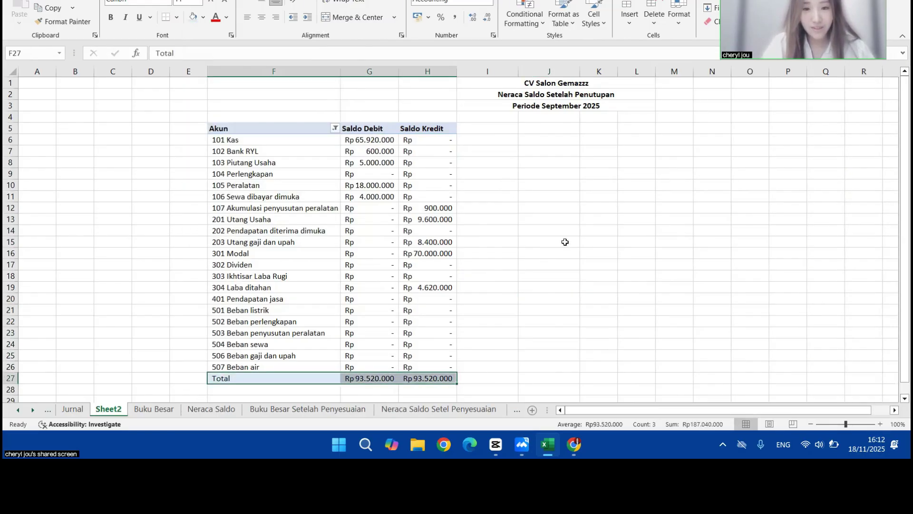
{"action": "left_click", "coordinate": [564, 240]}
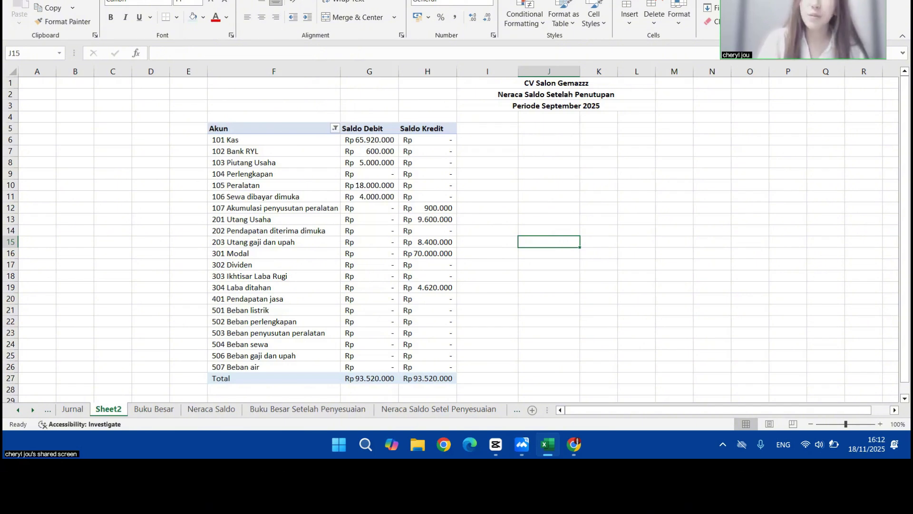